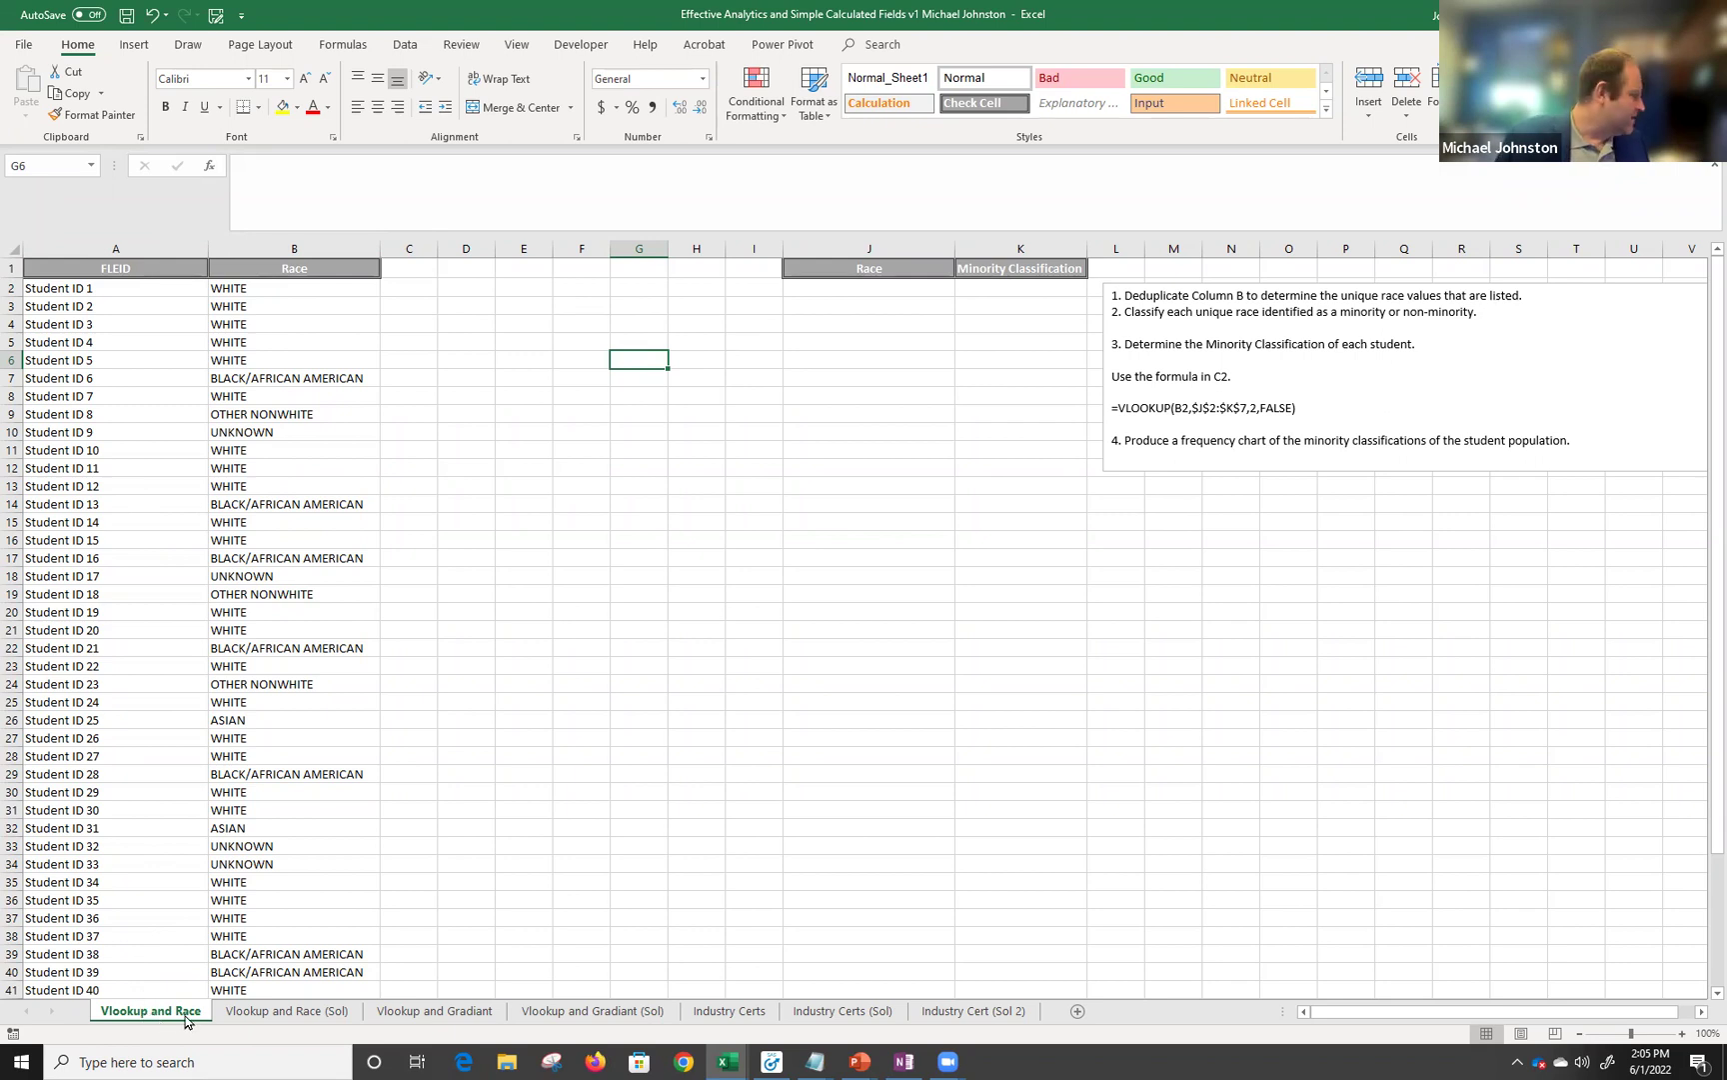
Compare the Vlookup and Race exercise sheet with the completed Vlookup and Race (Sol) sheet.
left_click(226, 1014)
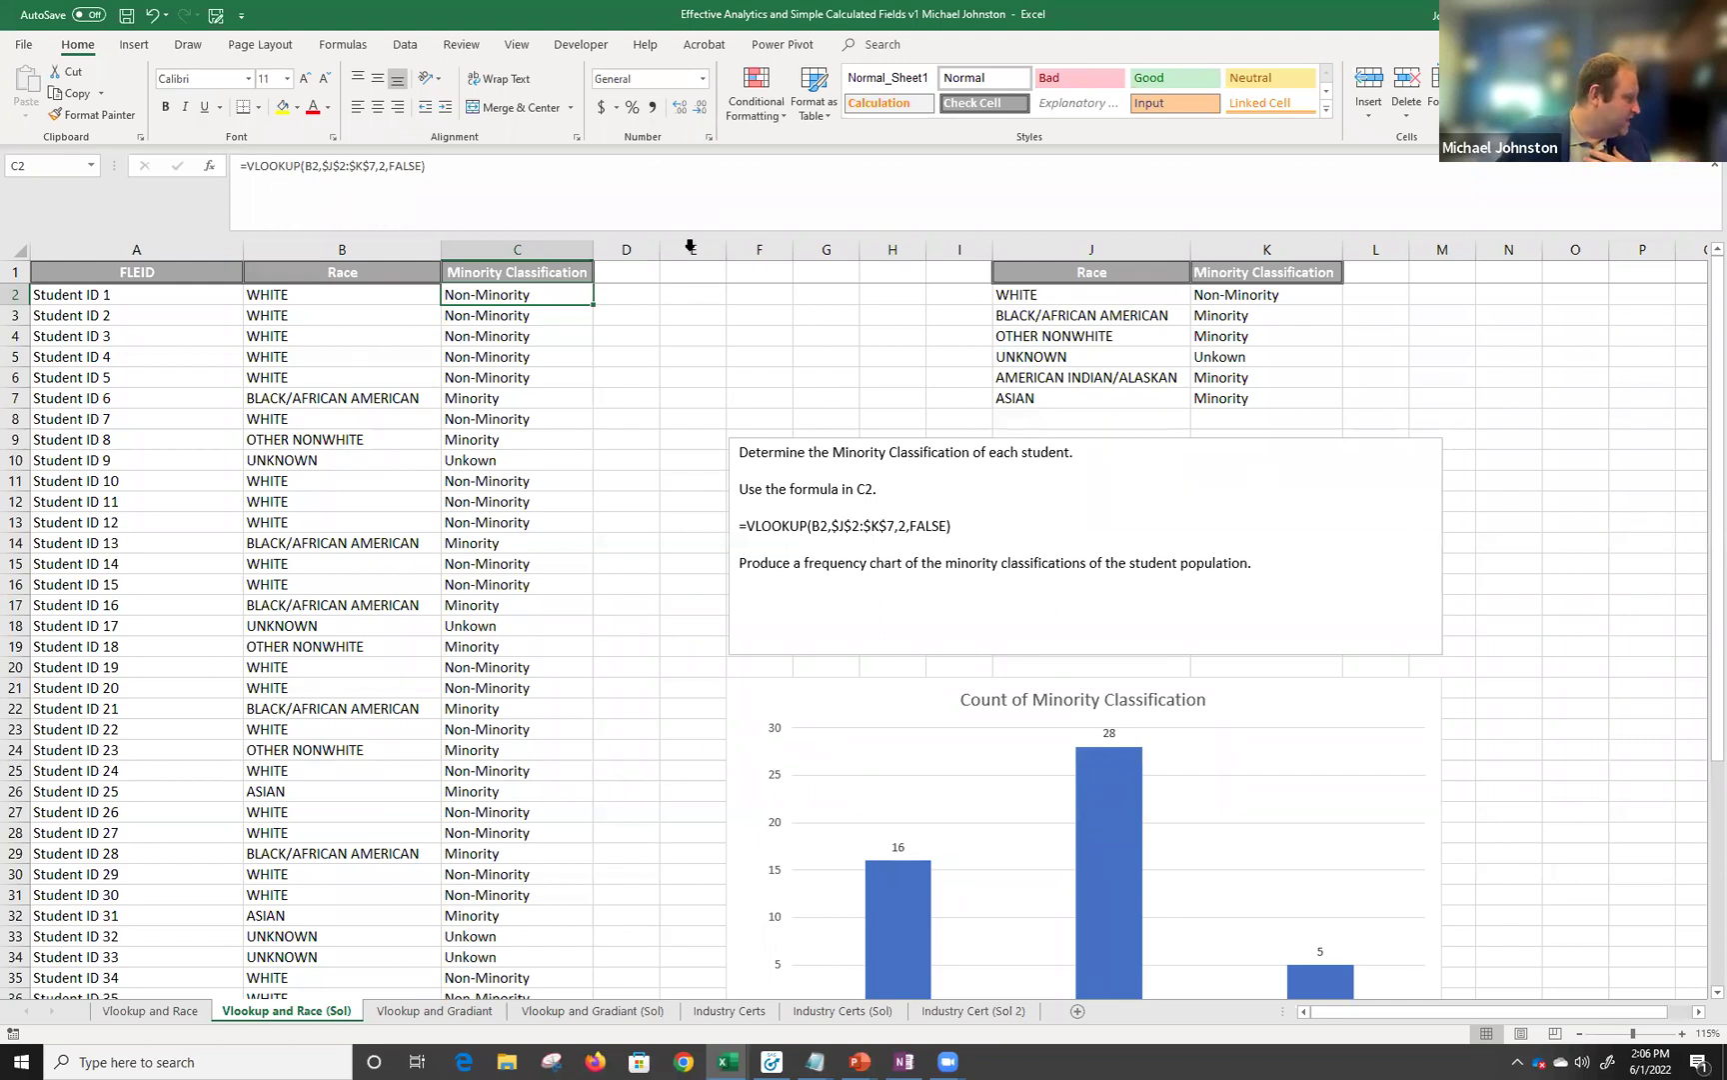
left_click(158, 1012)
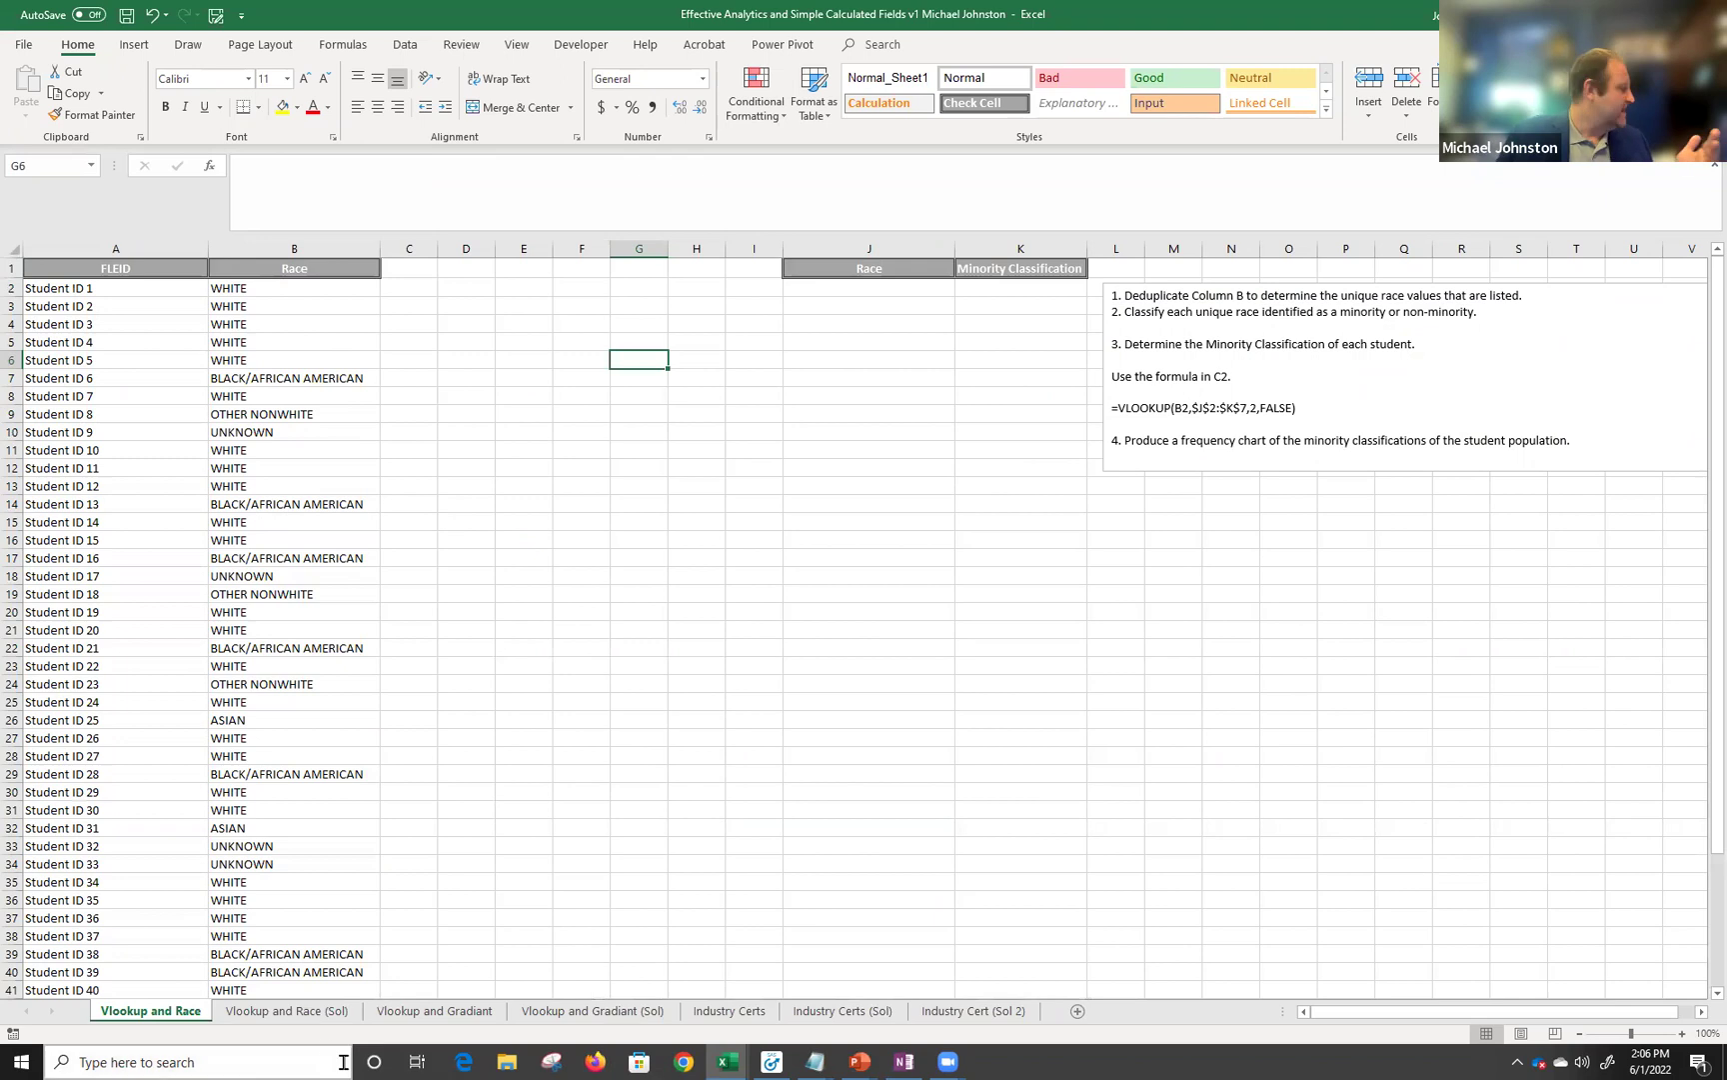
left_click(302, 1013)
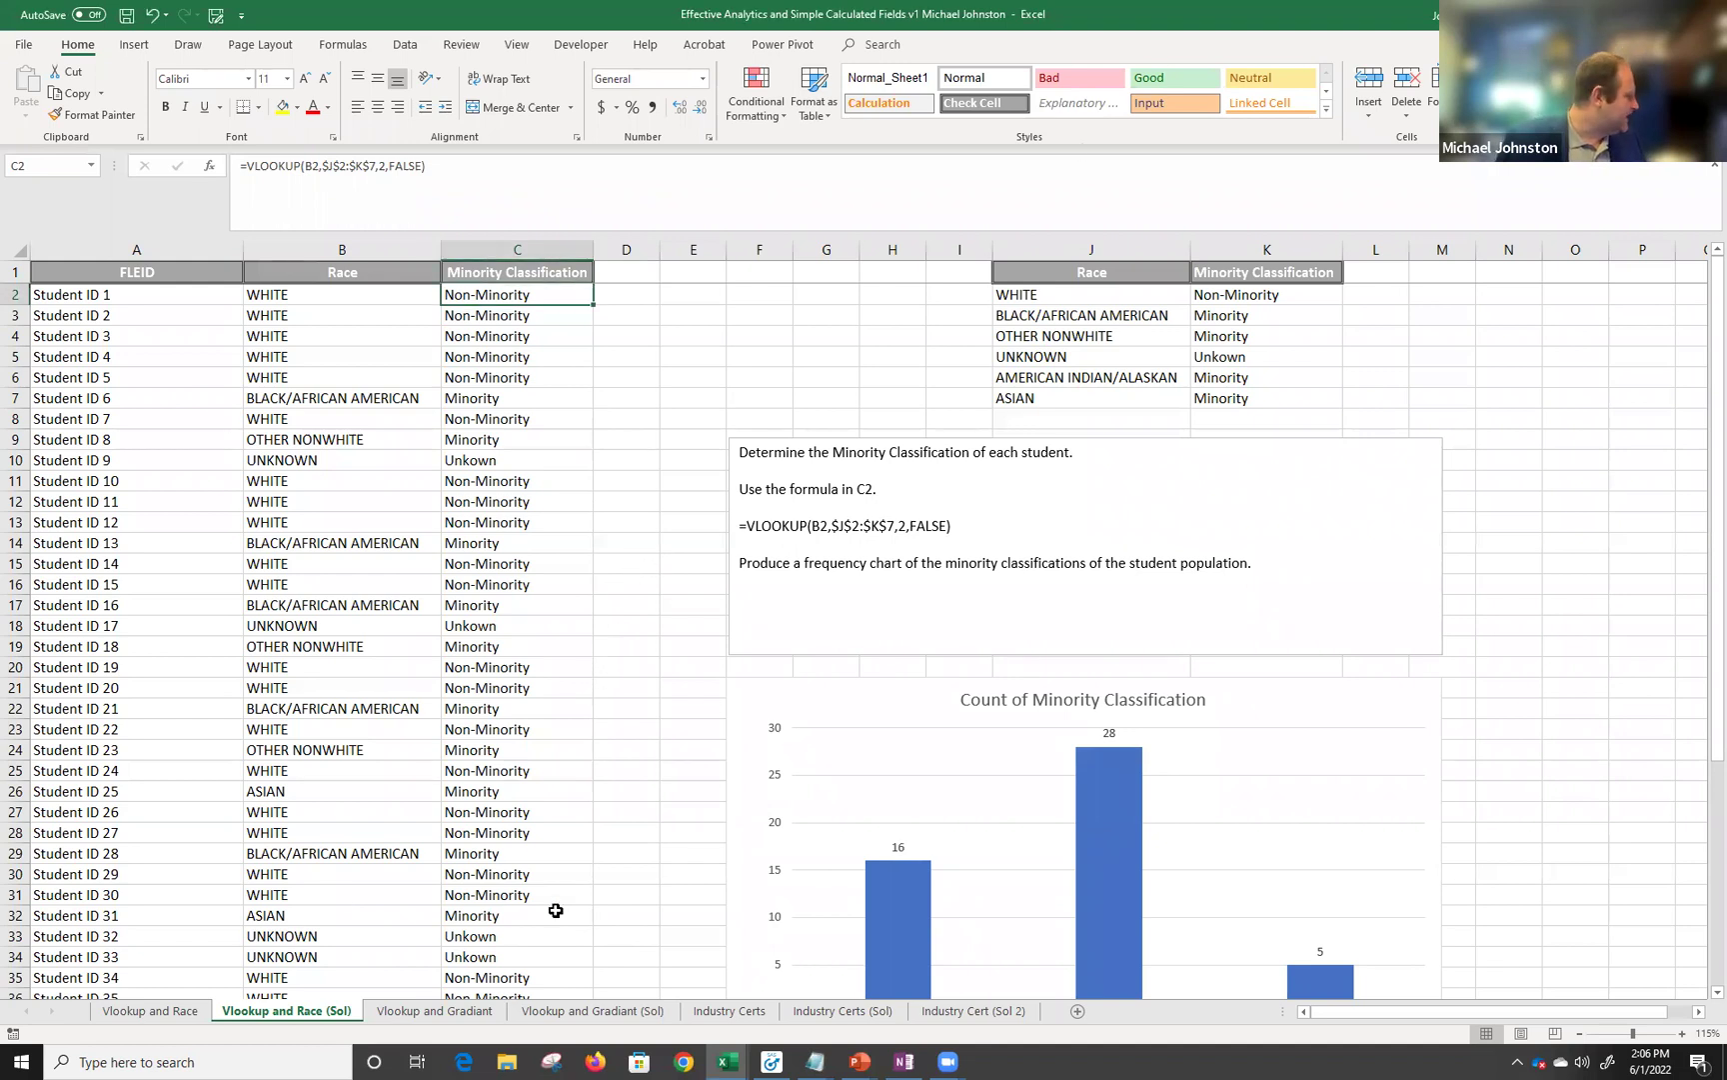
left_click(185, 1008)
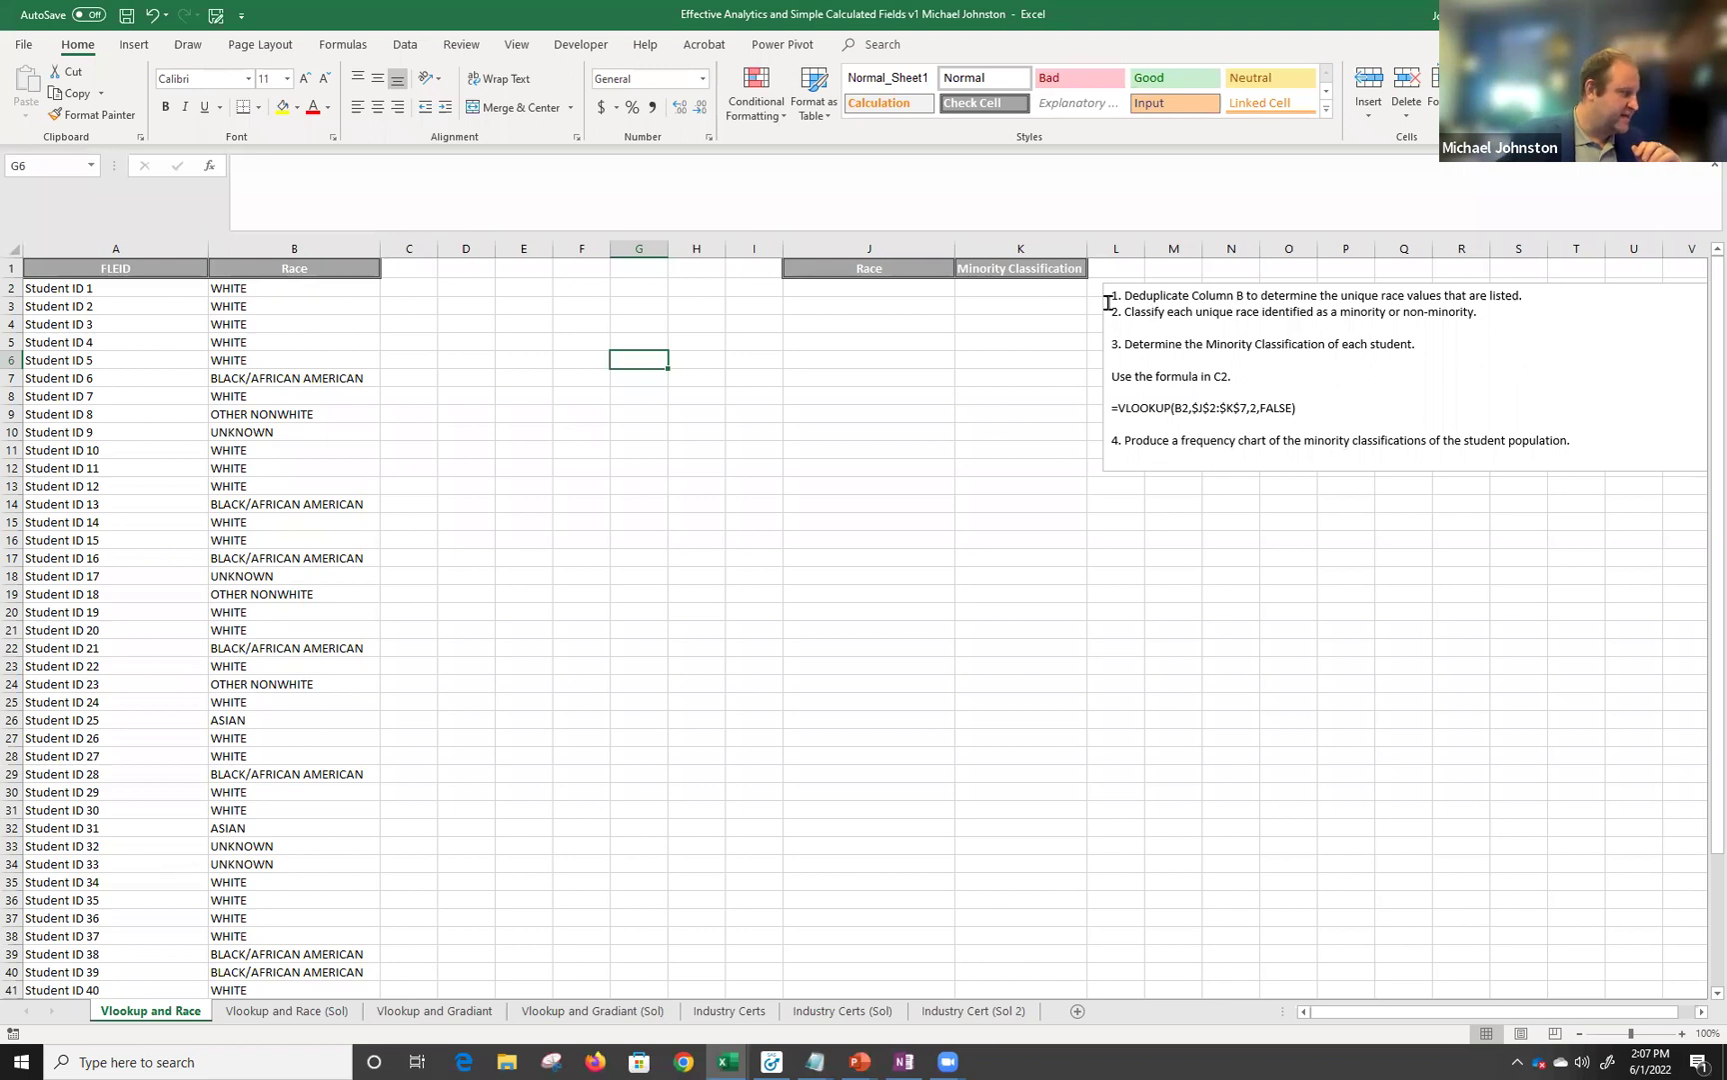
Read the exercise instructions in the text box, including the classification tasks and the VLOOKUP formula for C2.
left_click_drag(1109, 302, 1419, 346)
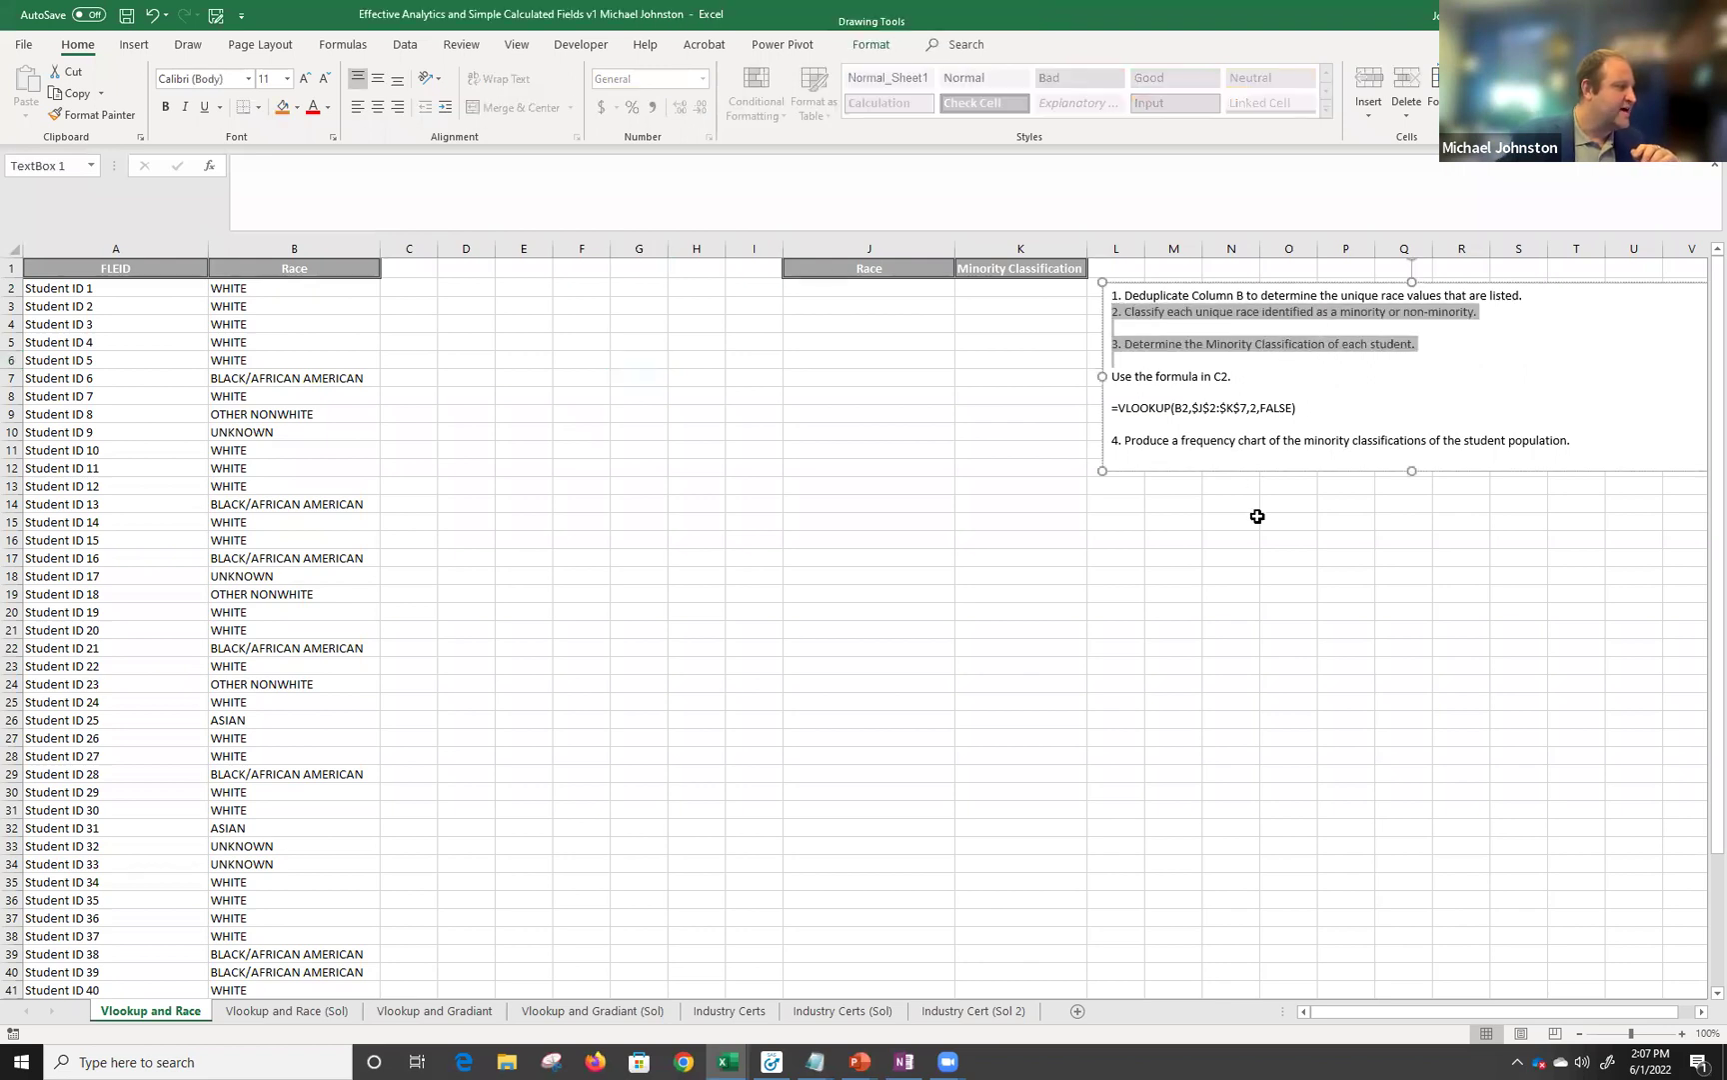
left_click(1257, 517)
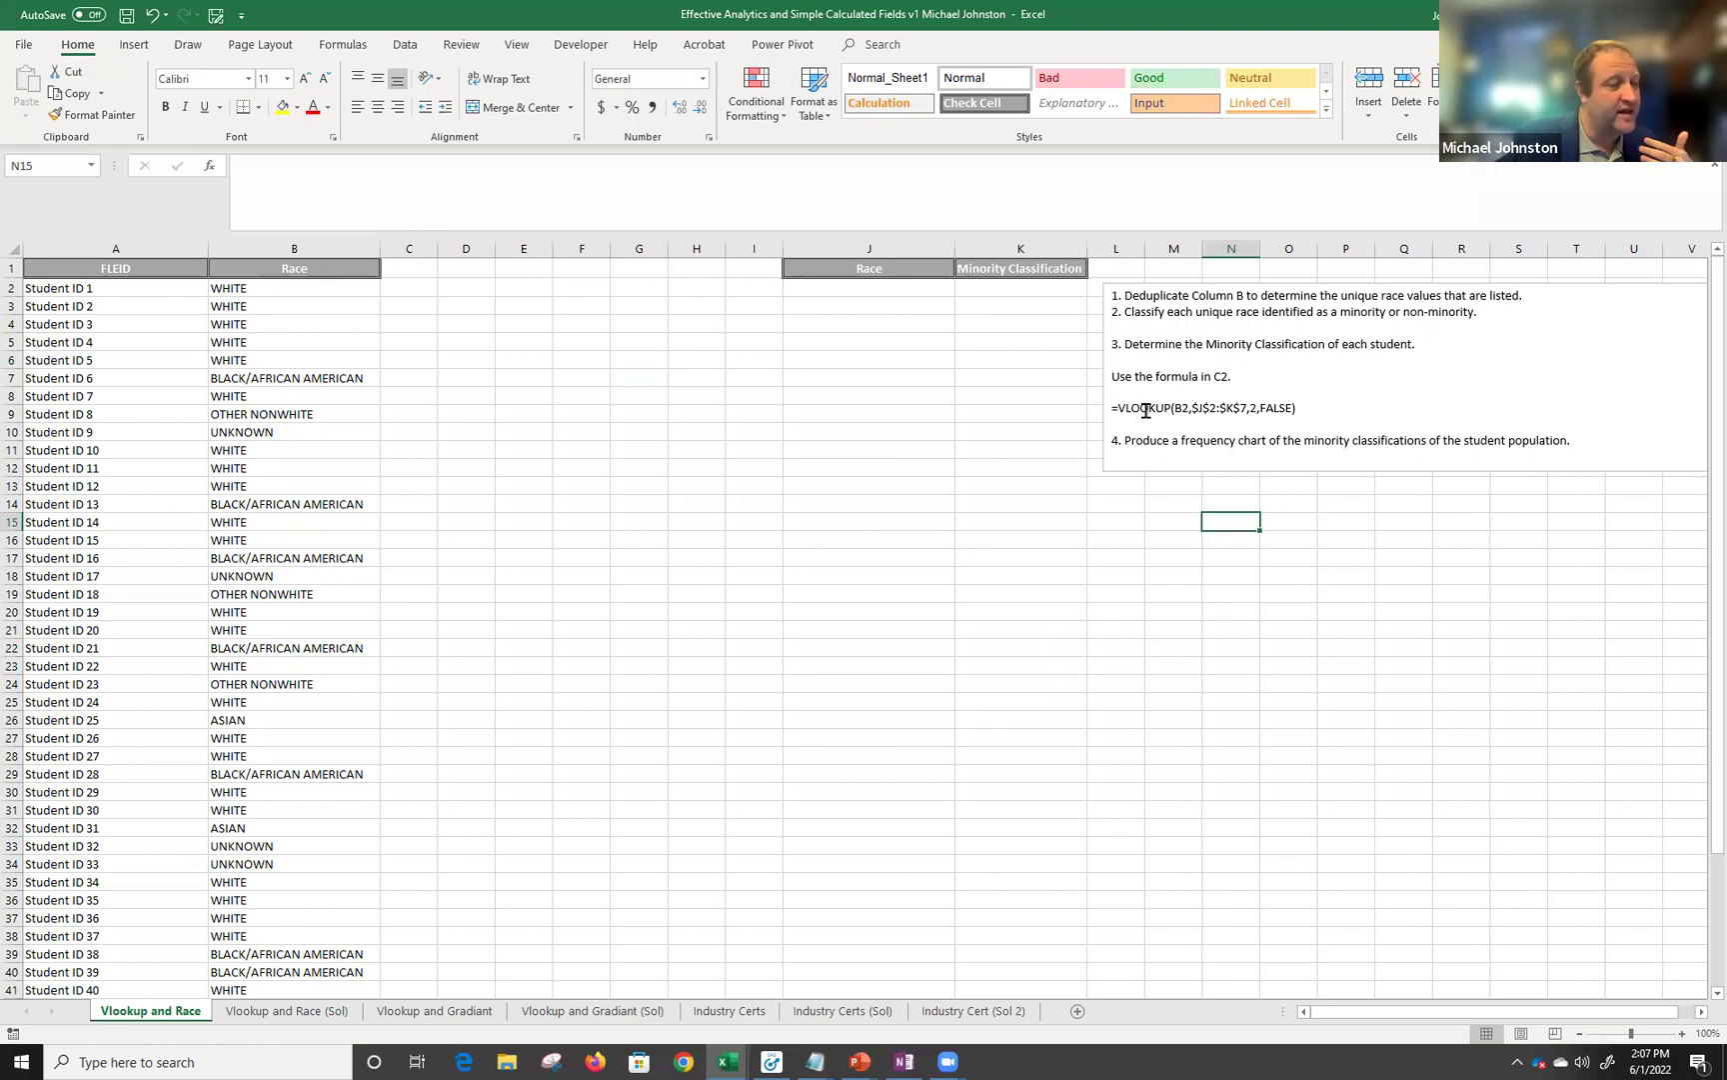
left_click(1299, 421)
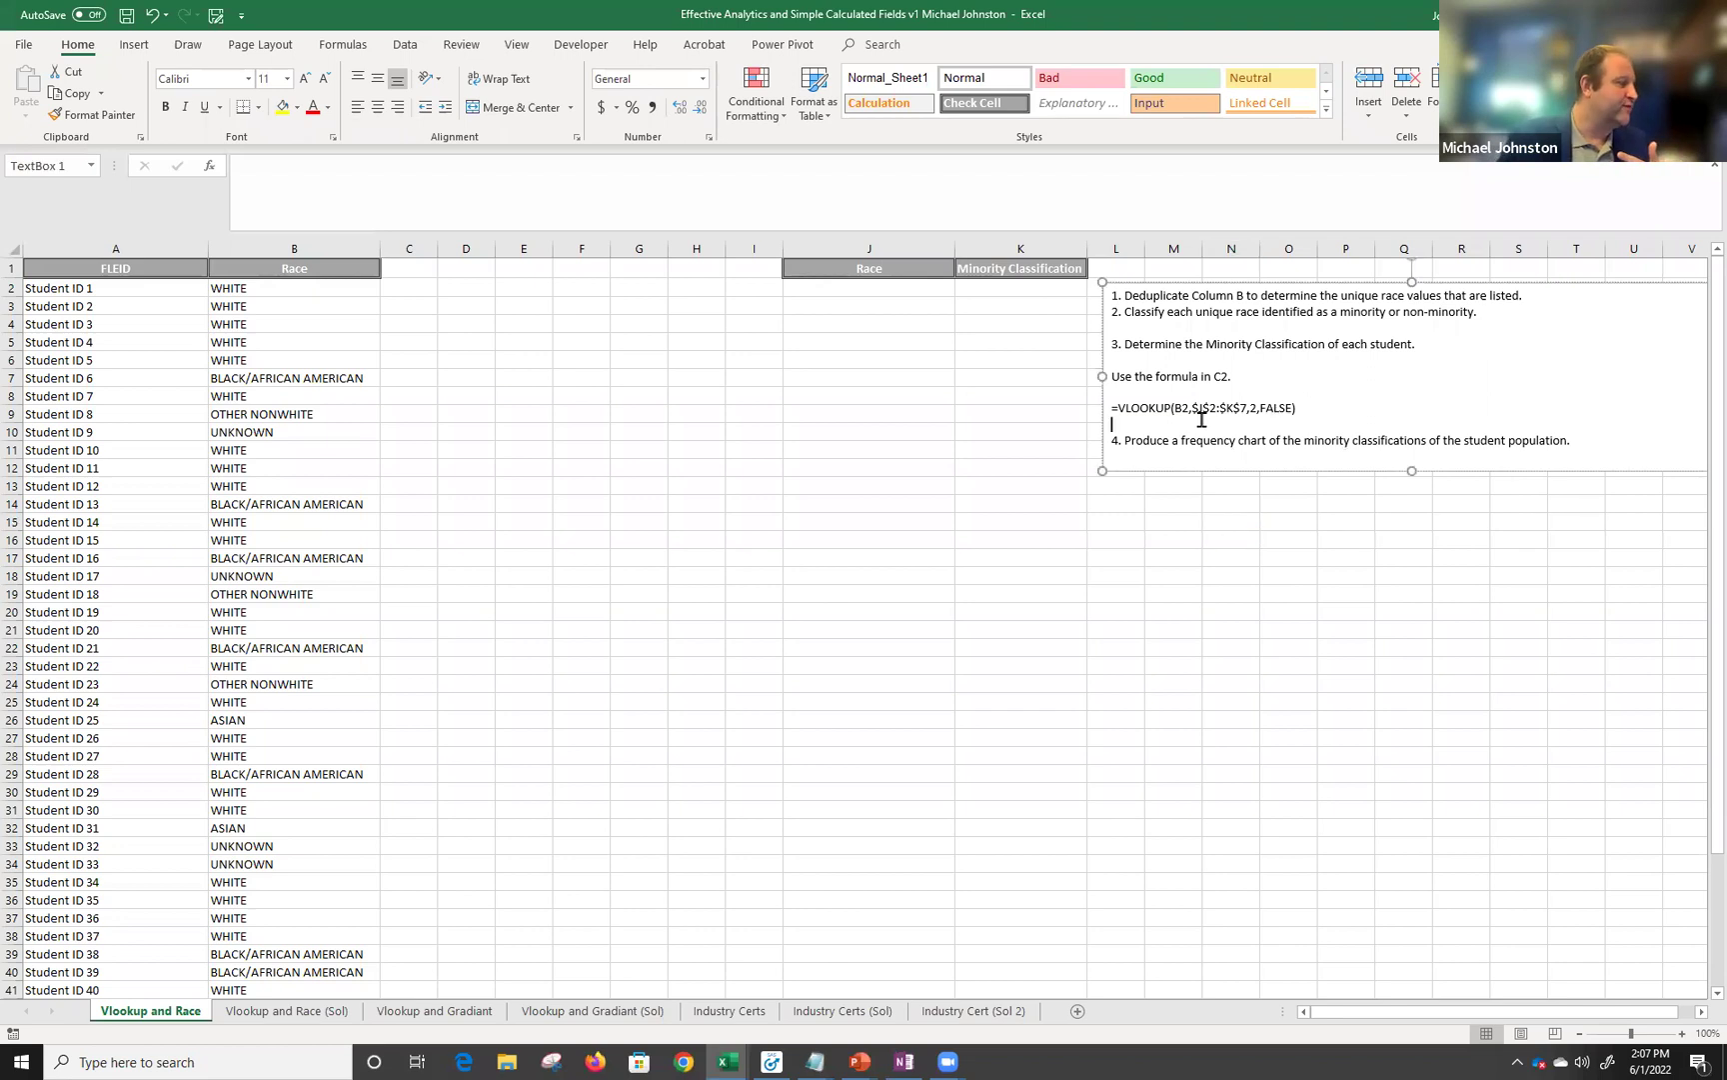
left_click_drag(1299, 410, 1107, 416)
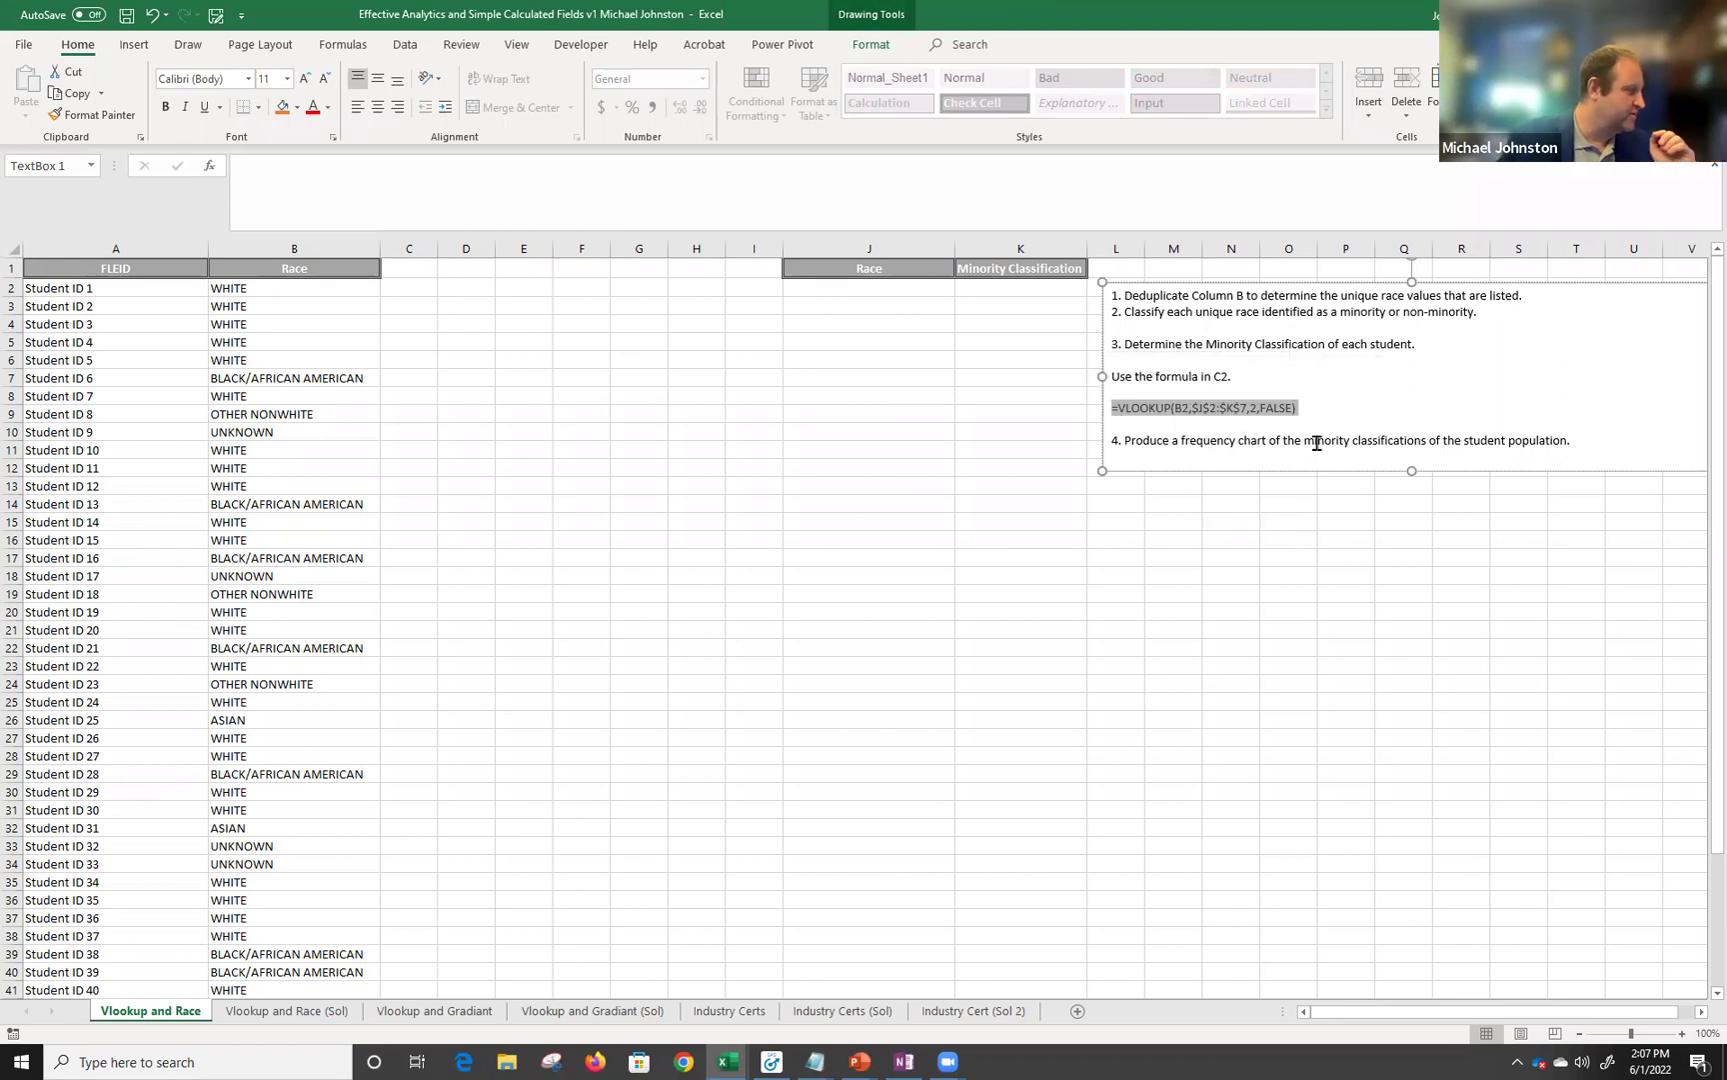
Review the student records, checking the student IDs in column A against the race values in column B down to the last row.
left_click(338, 347)
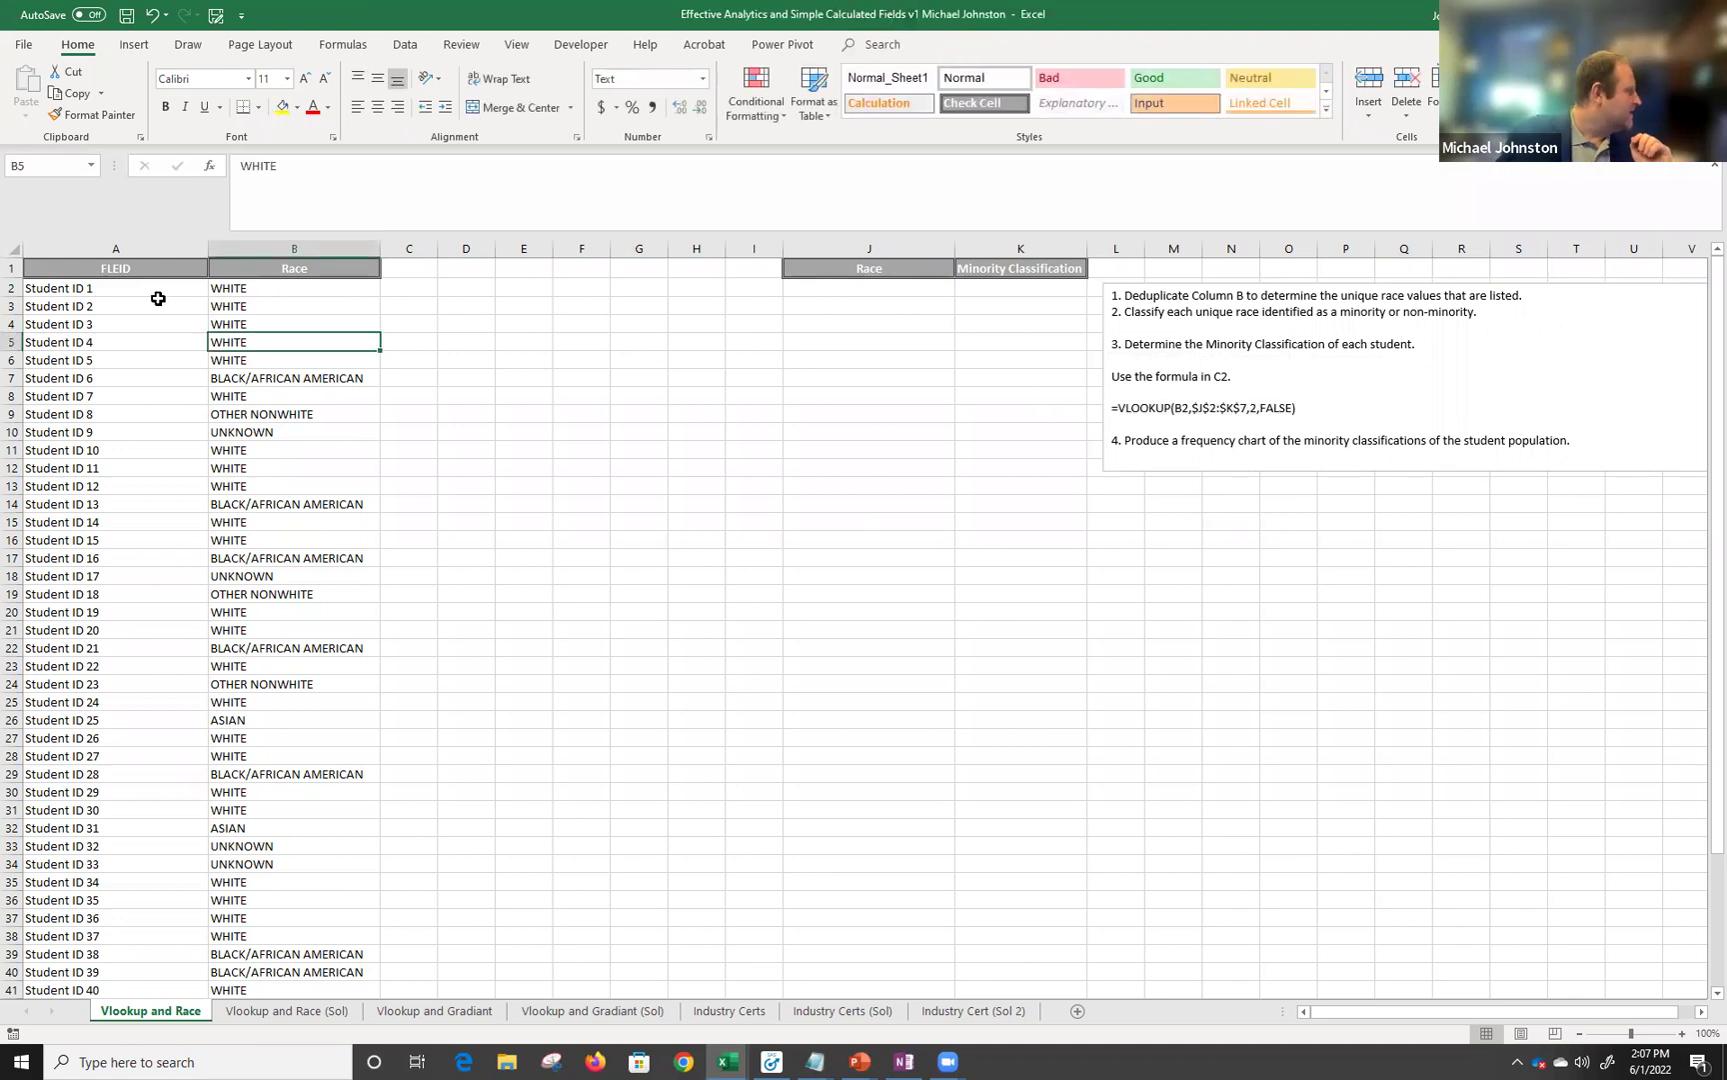
left_click_drag(130, 286, 118, 775)
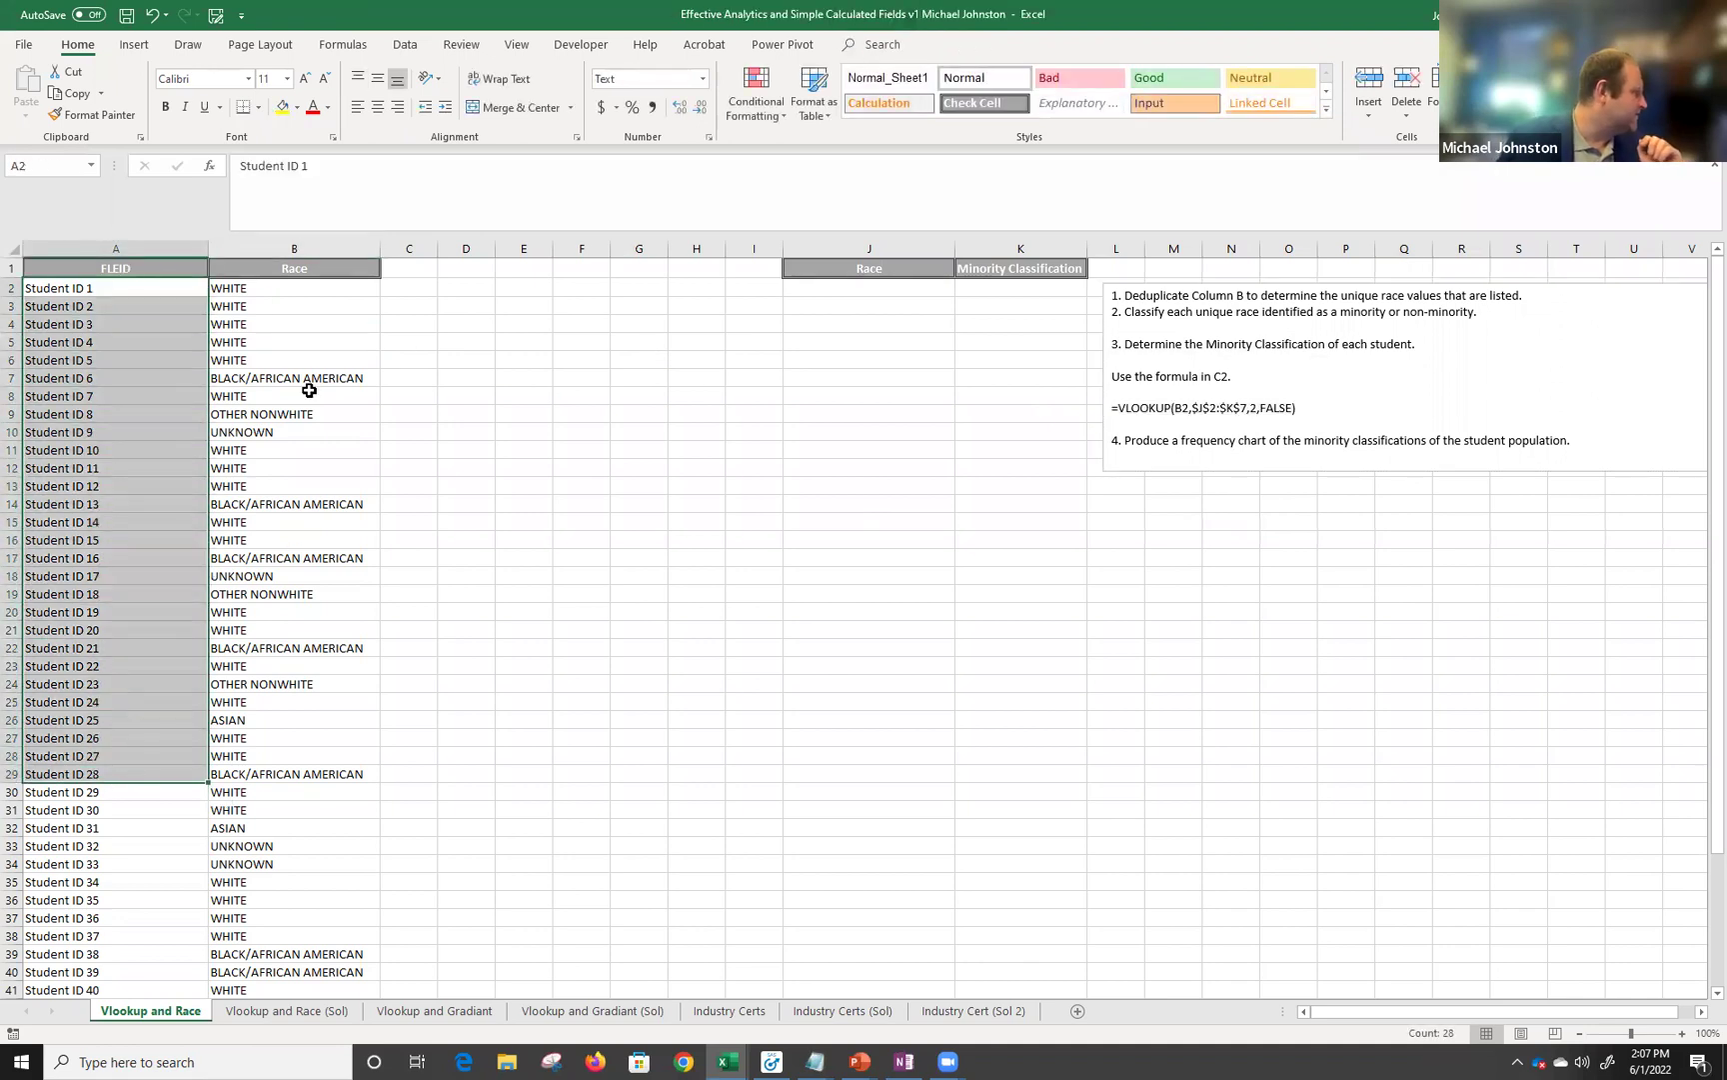
left_click_drag(284, 325, 285, 410)
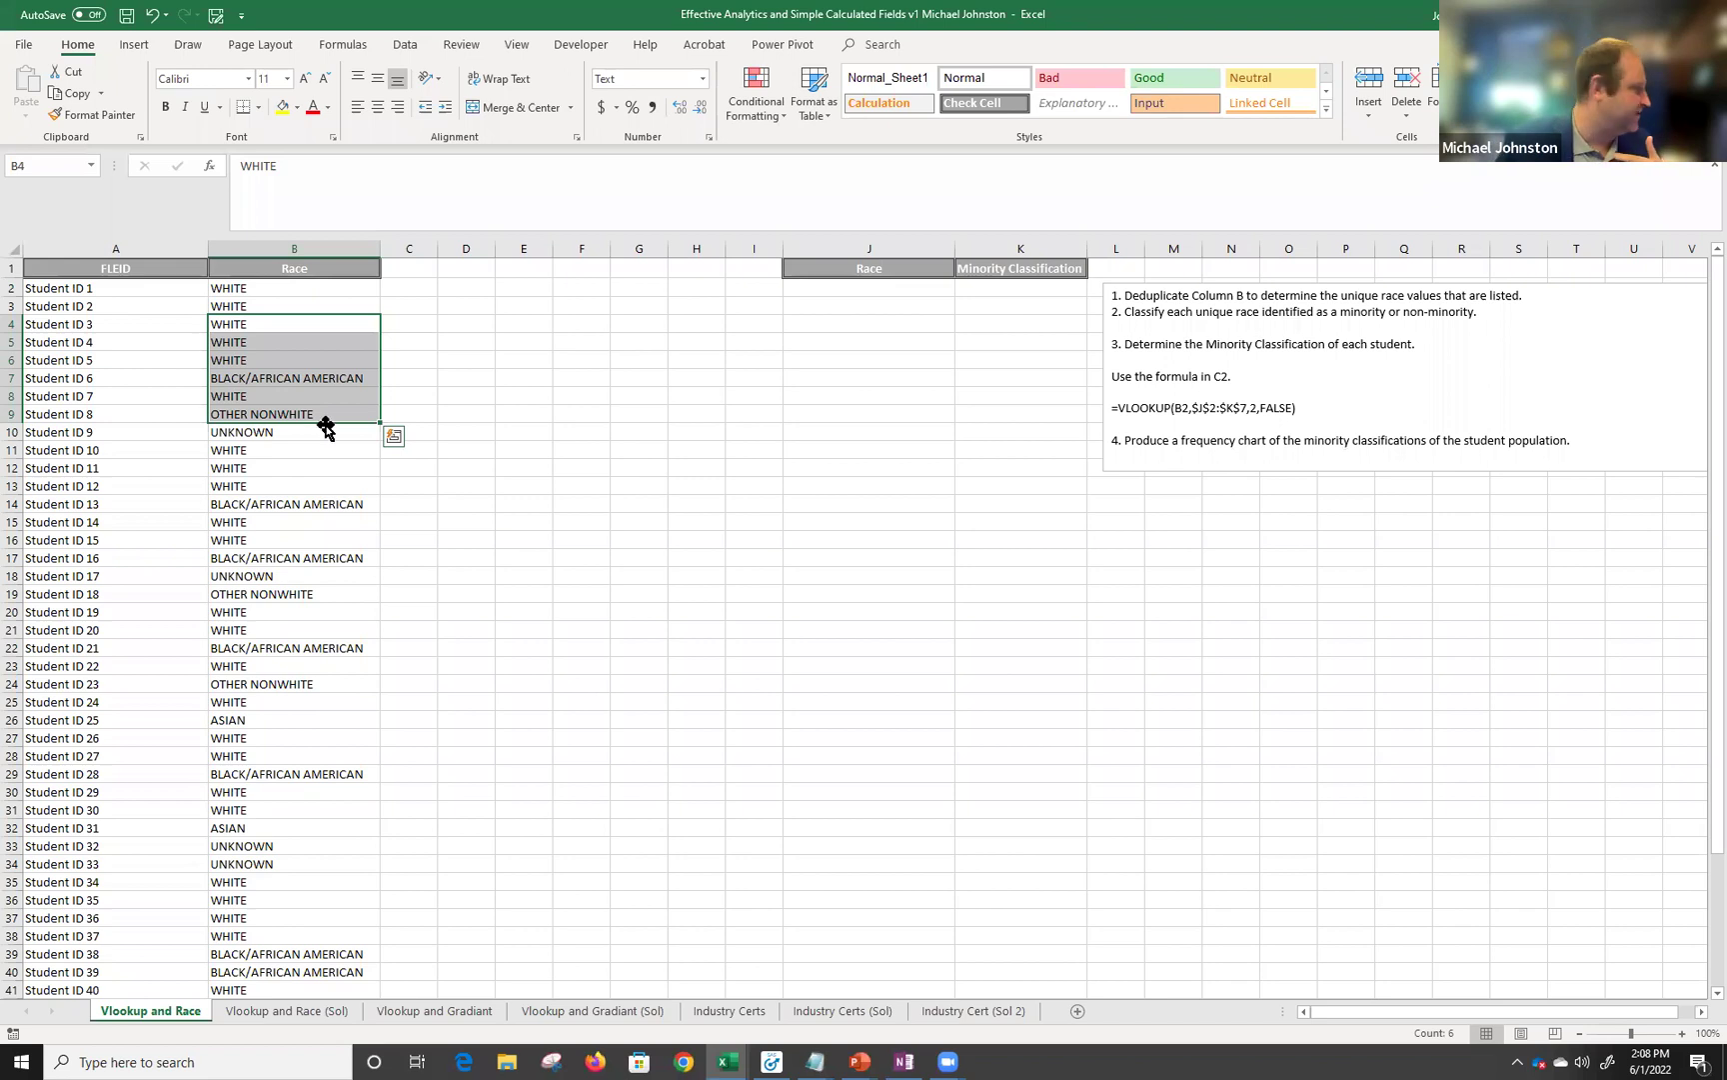
left_click_drag(297, 289, 300, 835)
scroll(318, 739, "down", 5)
scroll(318, 739, "up", 6)
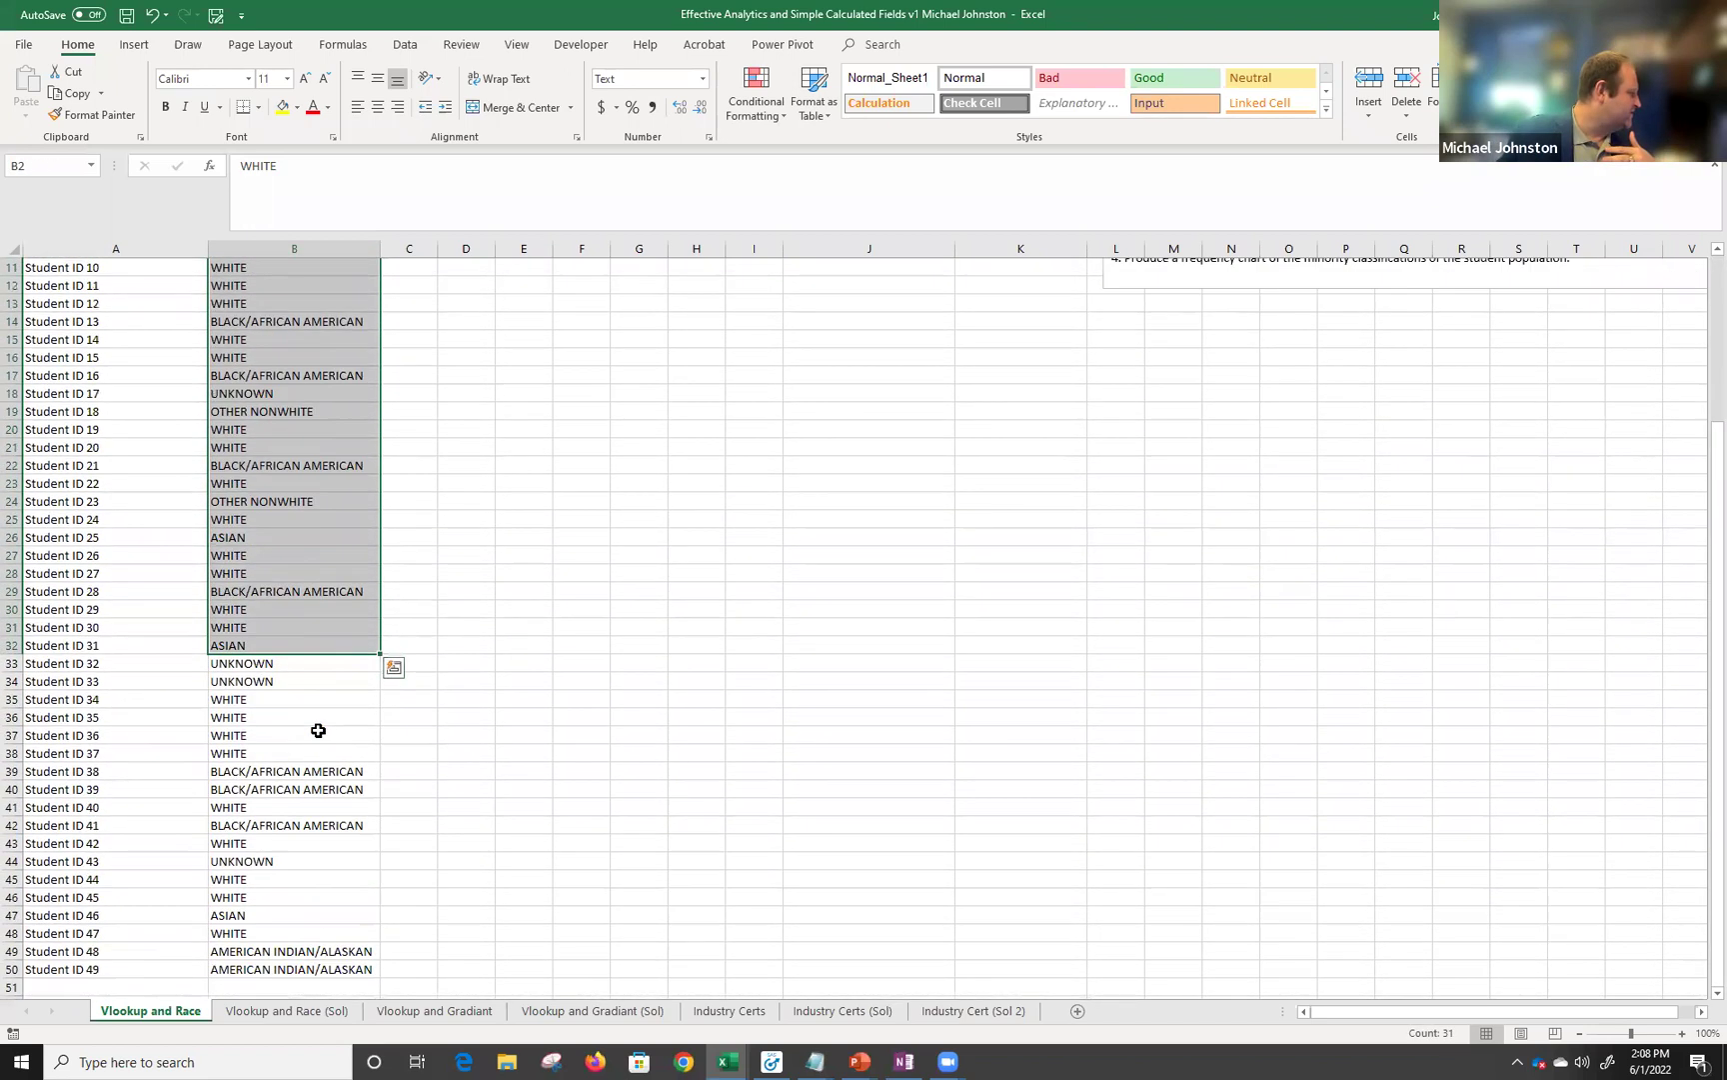
left_click(112, 297)
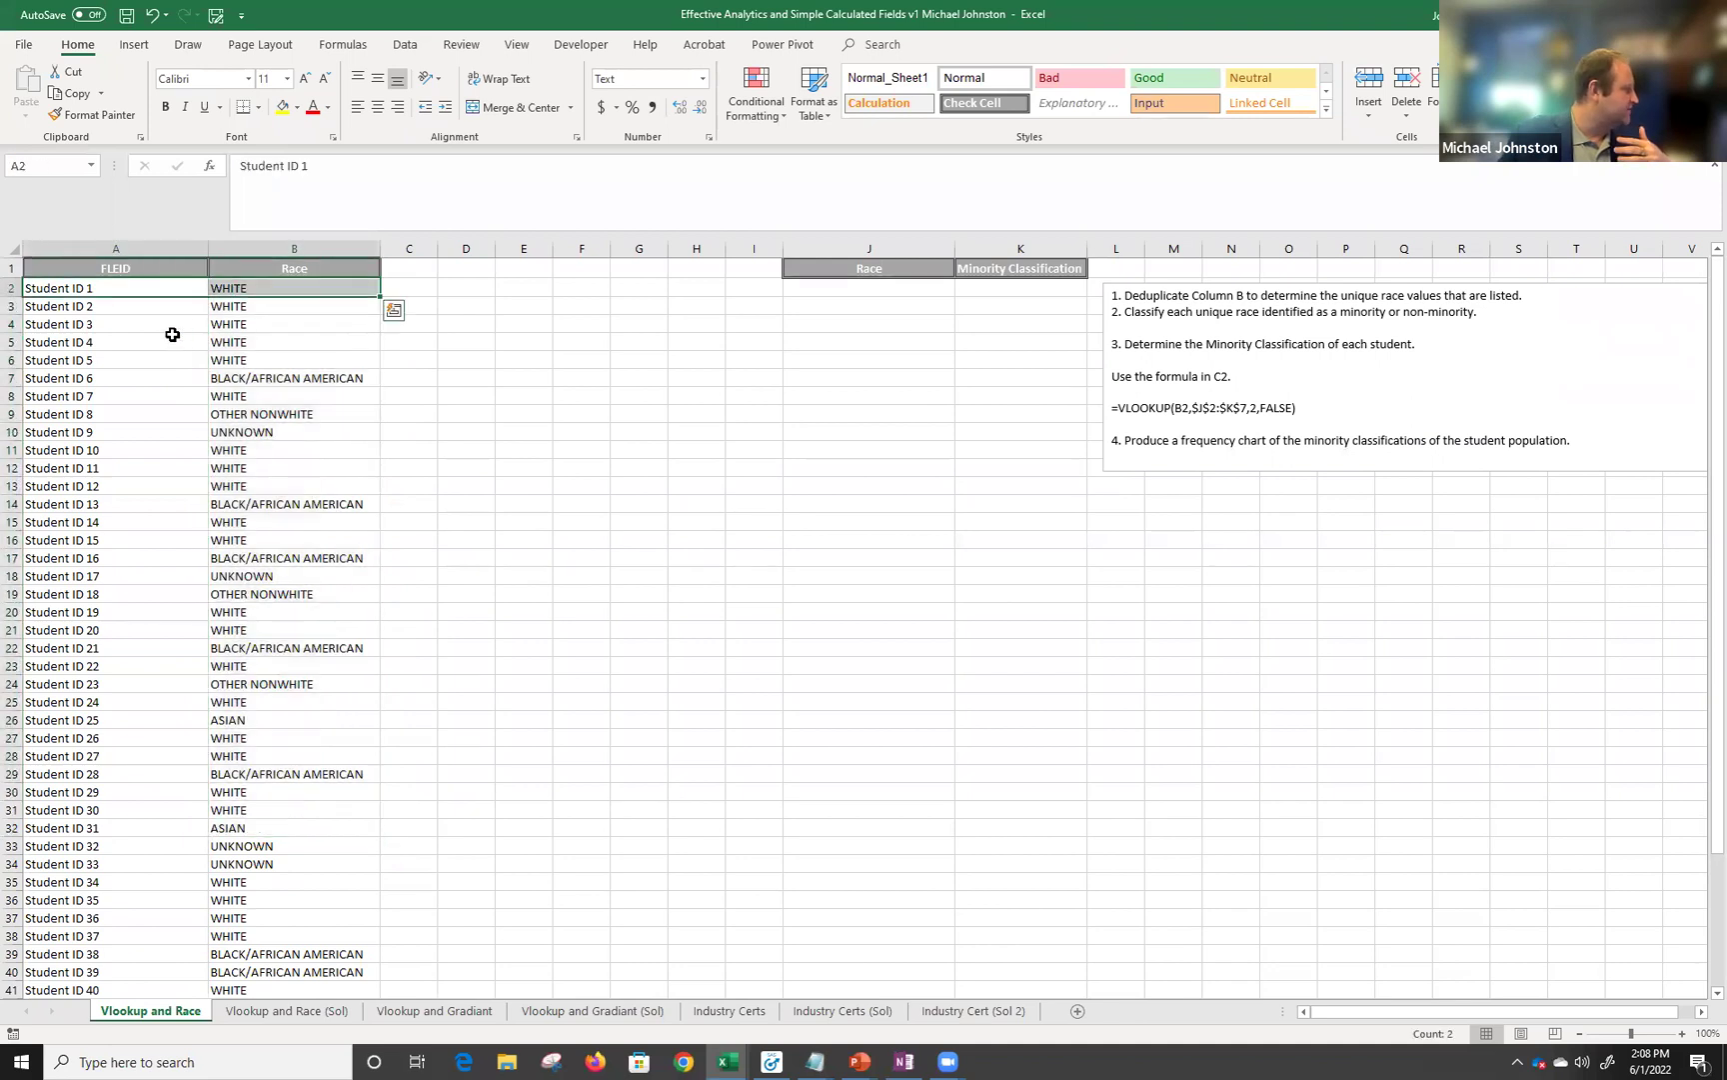
left_click(251, 311)
left_click(275, 384)
left_click(258, 415)
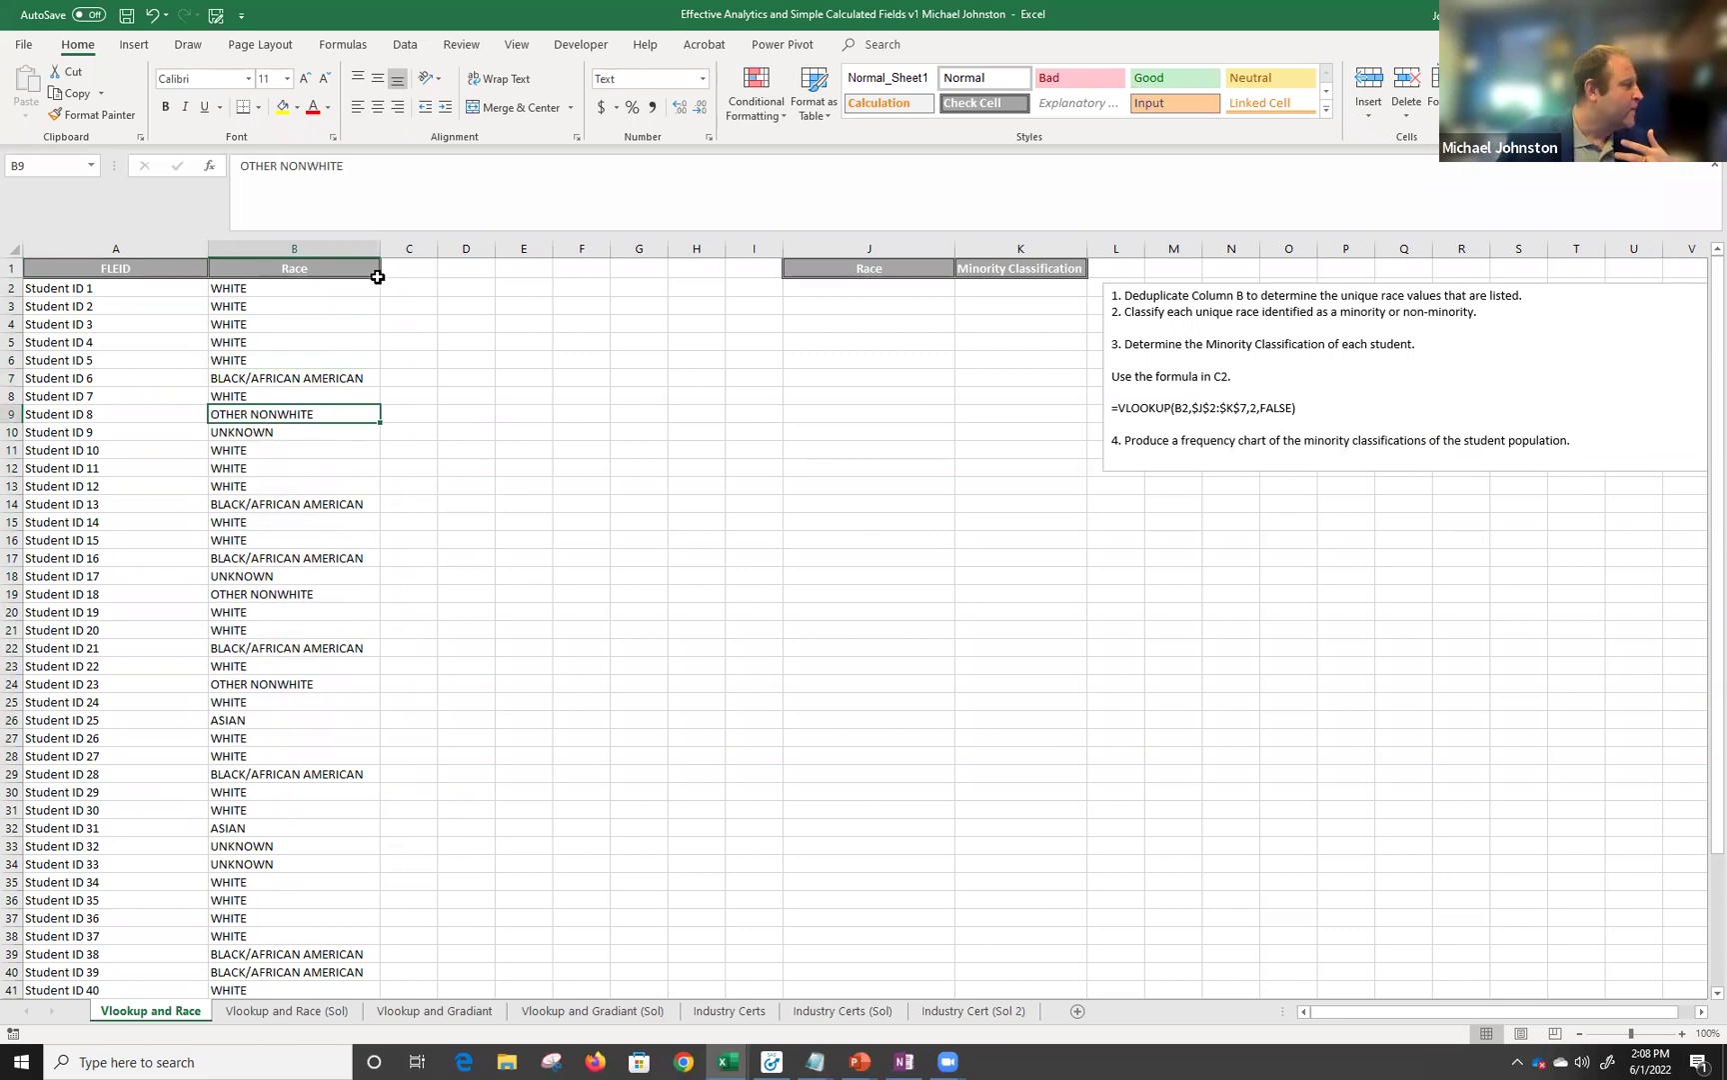
Examine the Race column for repeated values and compare it with the empty Race column of the lookup table in column J.
left_click(284, 248)
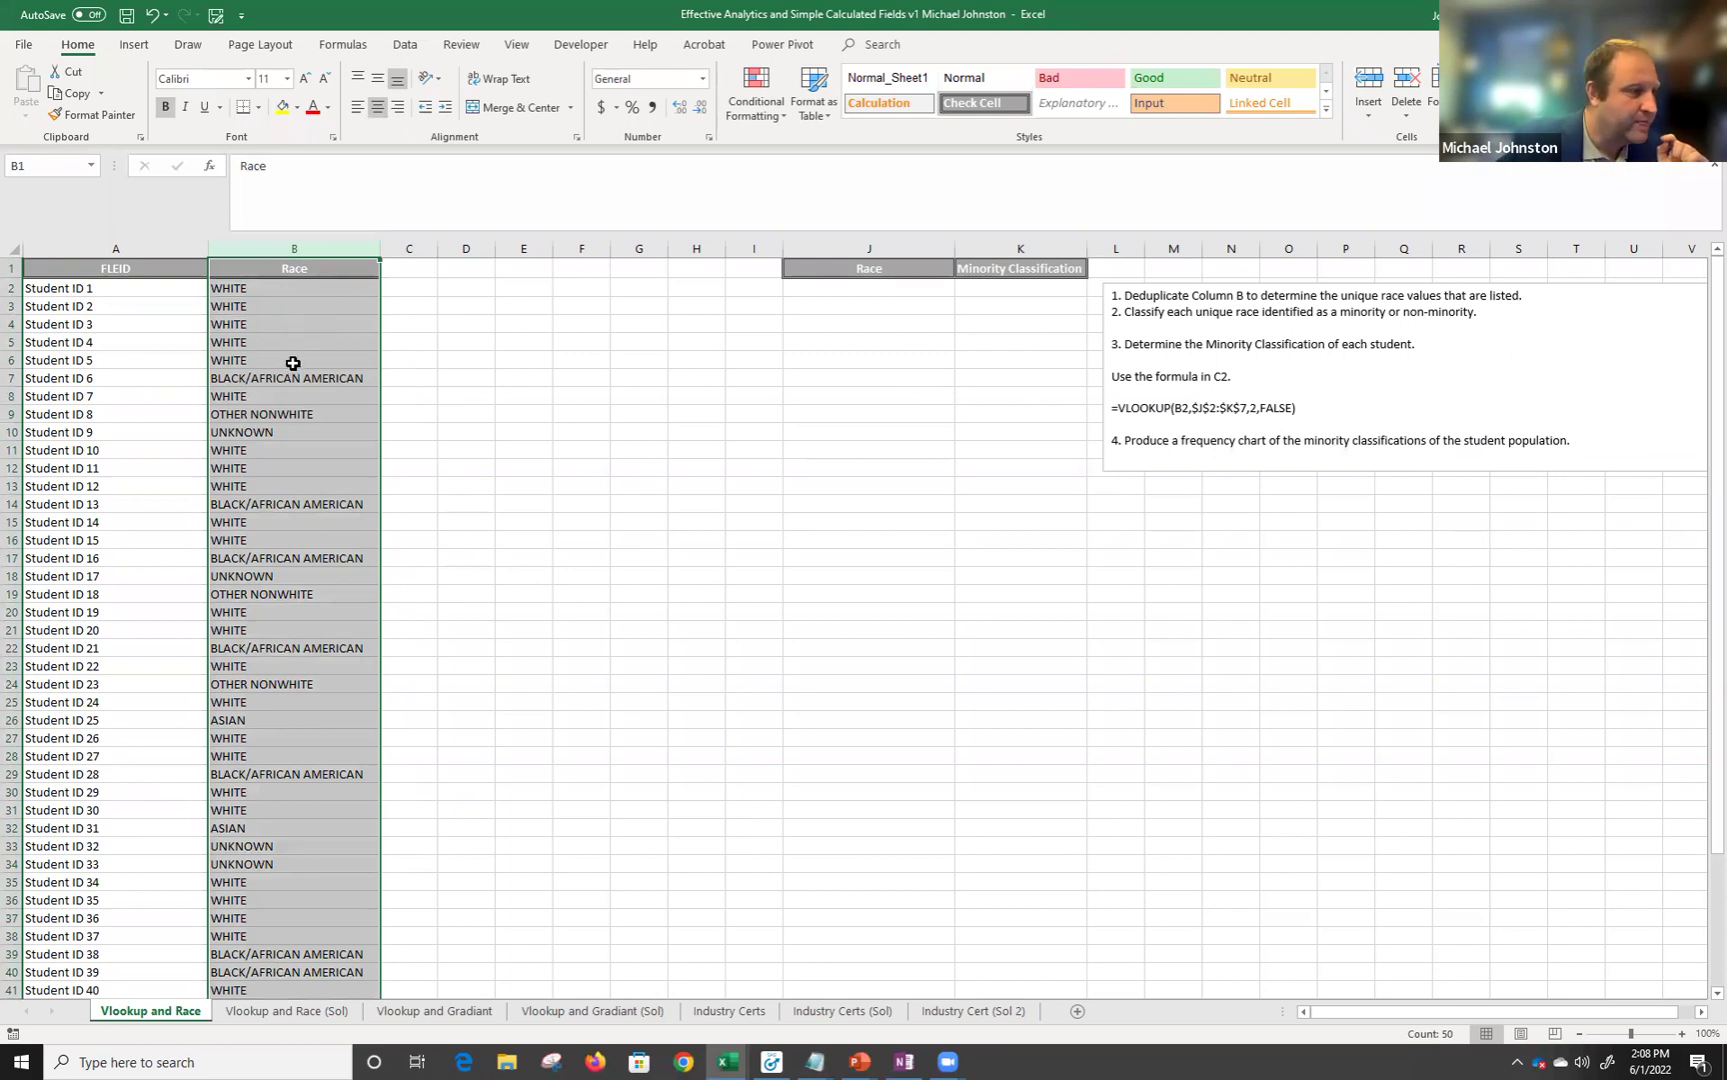
left_click(269, 300)
left_click(262, 342)
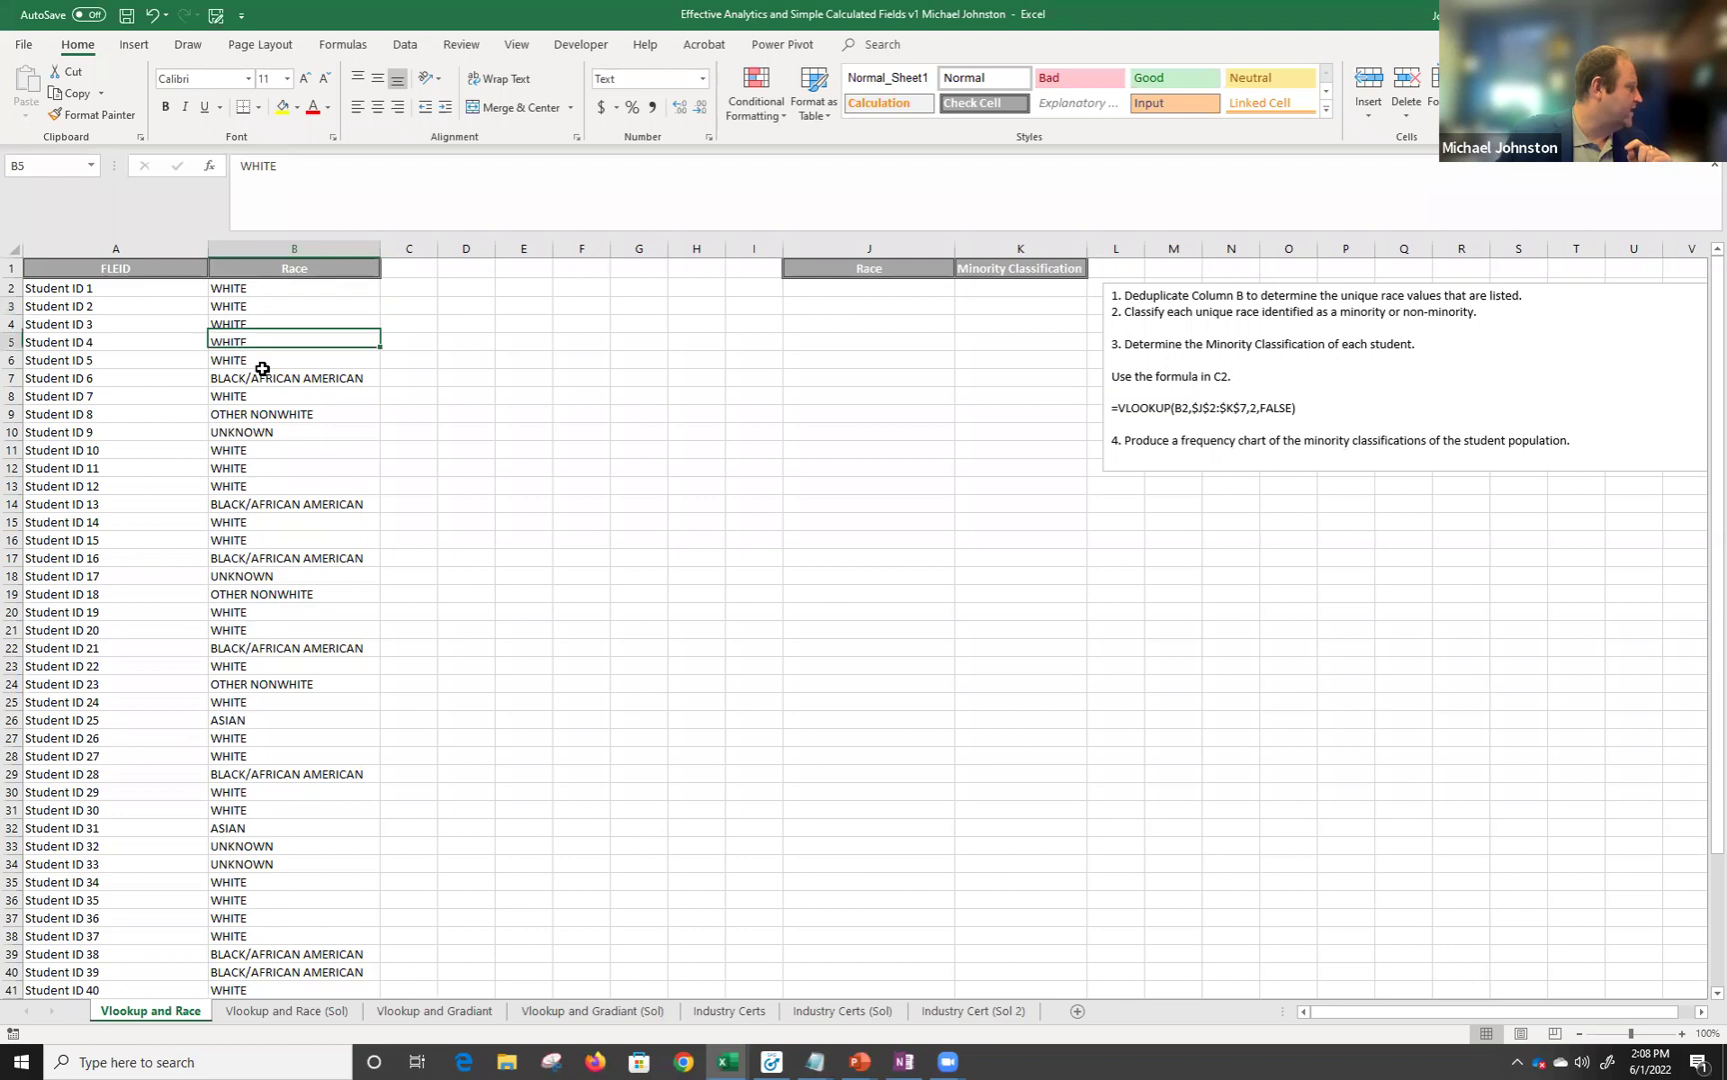
left_click(300, 377)
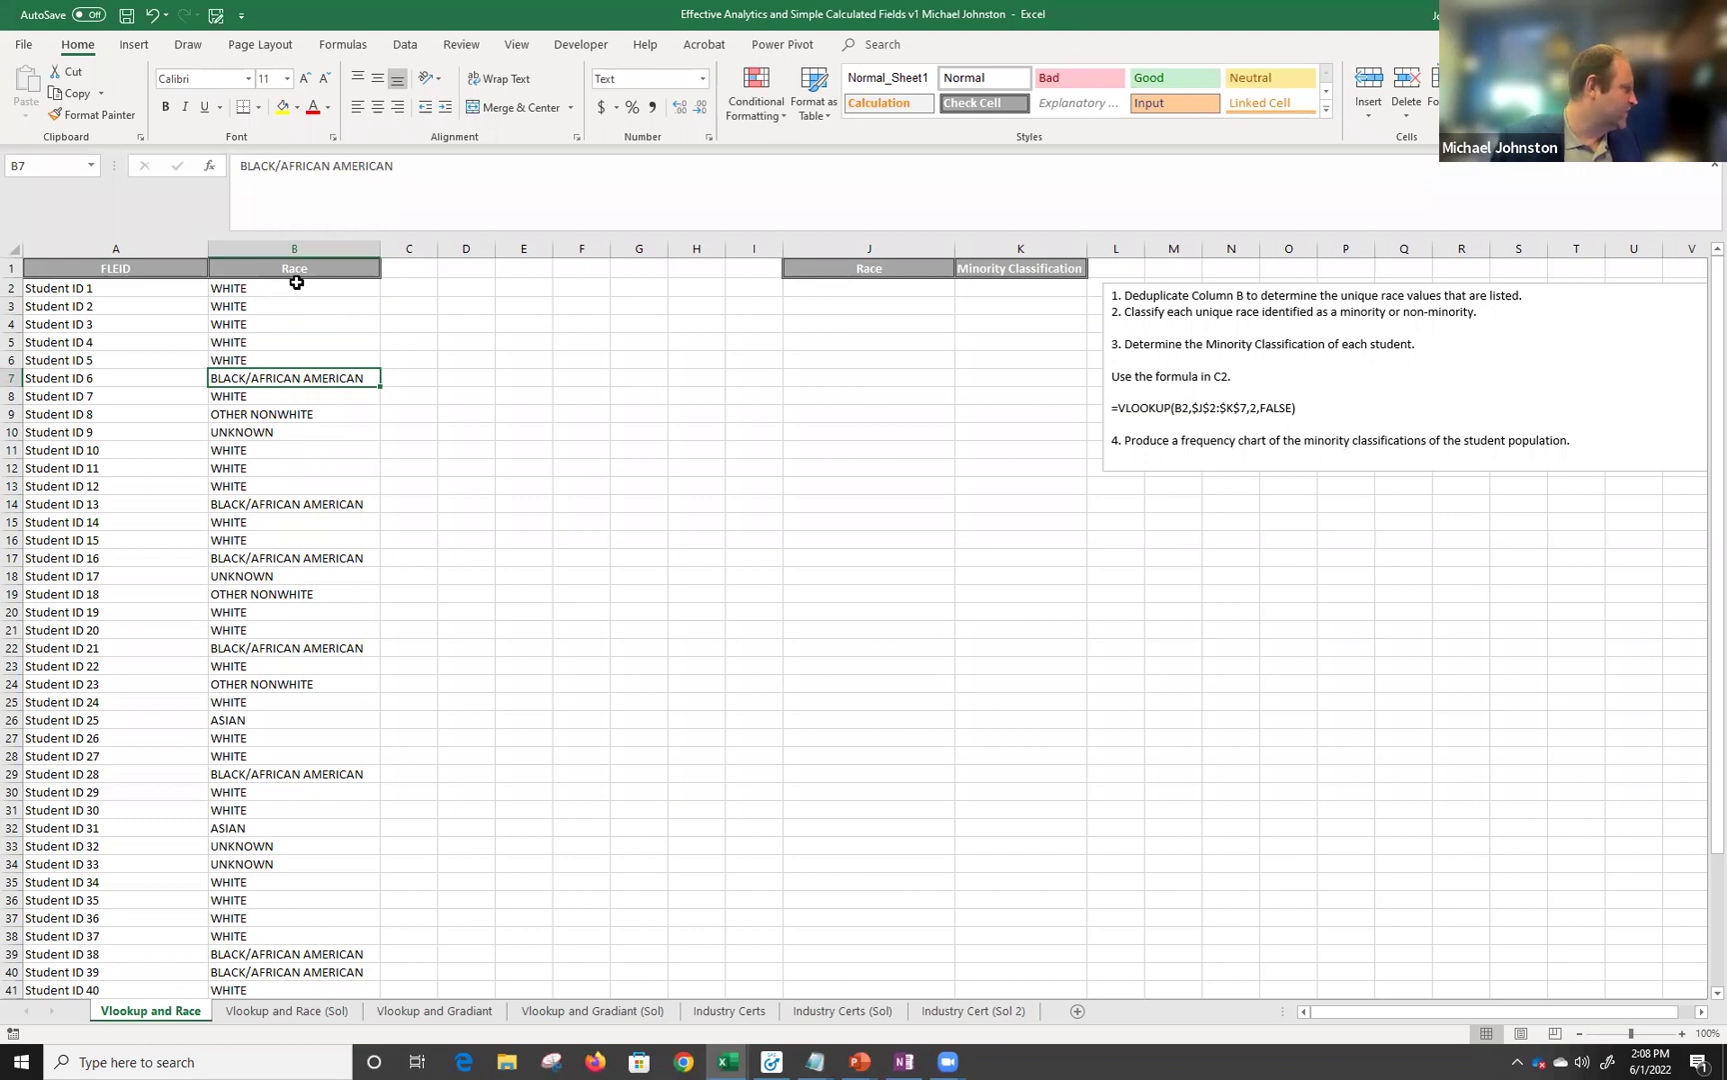
left_click_drag(334, 266, 291, 934)
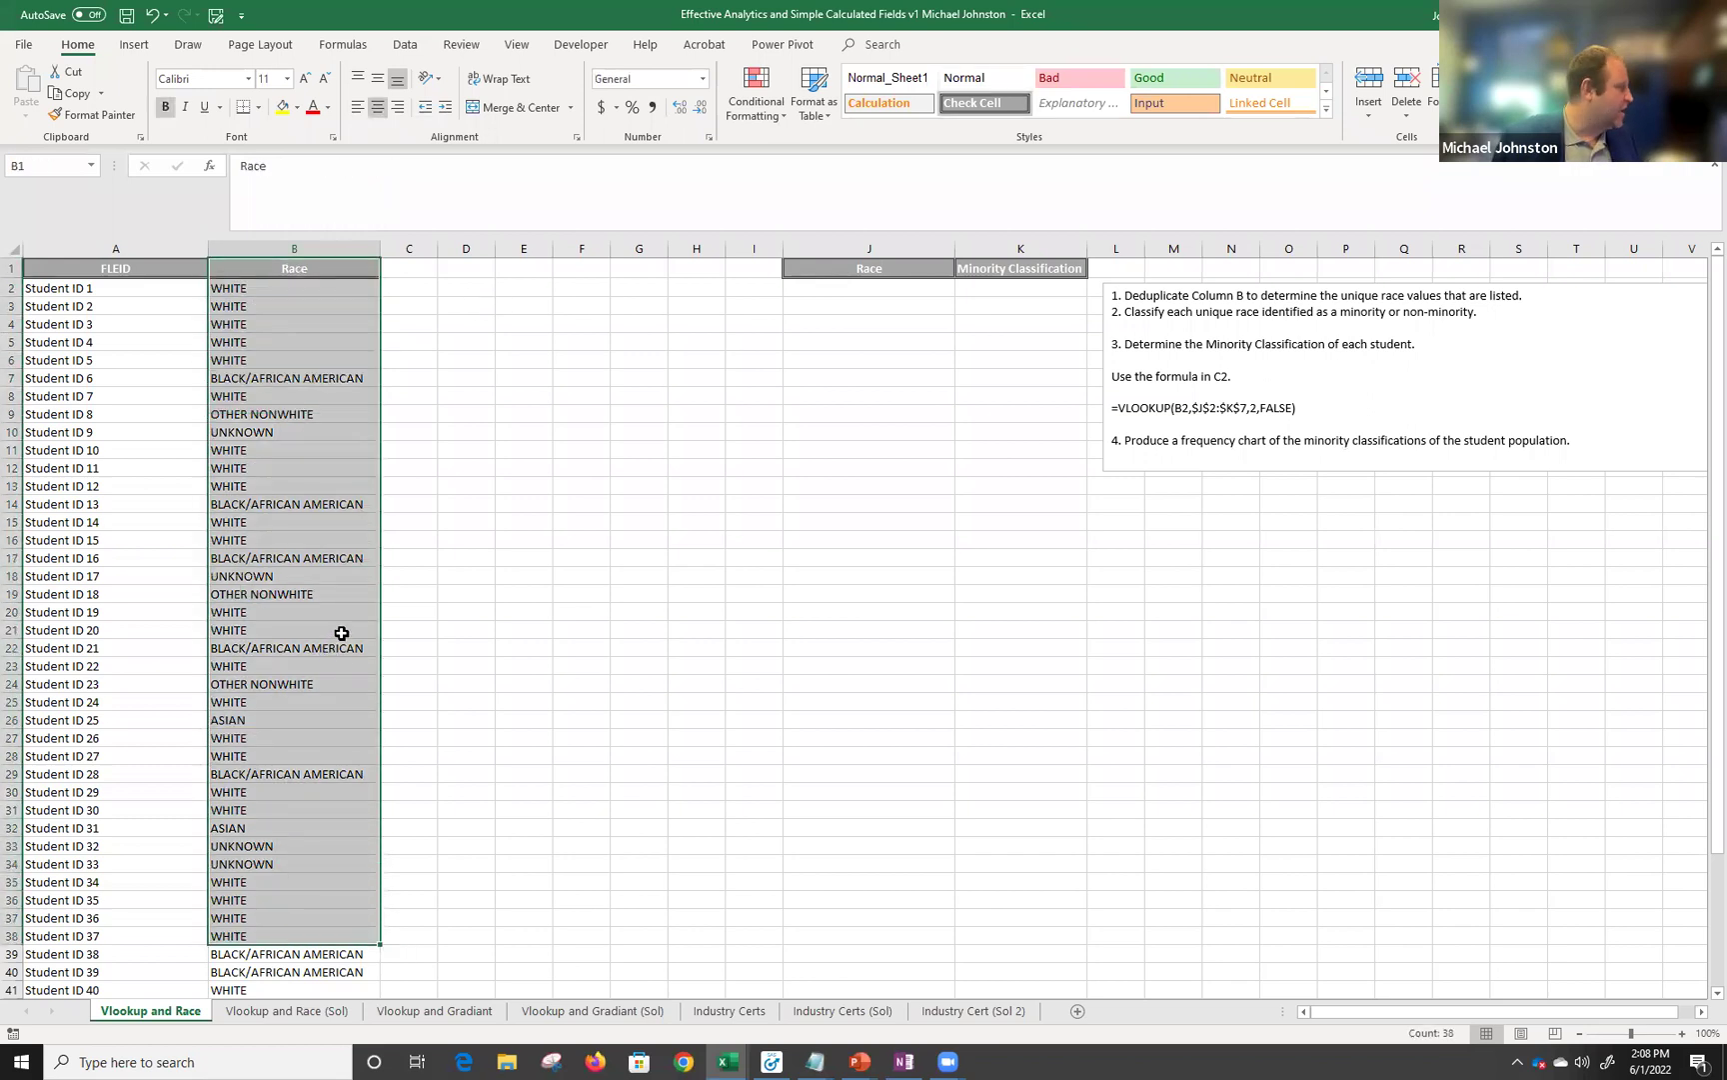
scroll(976, 320, "up", 1, "ctrl")
left_click_drag(980, 295, 978, 392)
left_click_drag(310, 294, 289, 659)
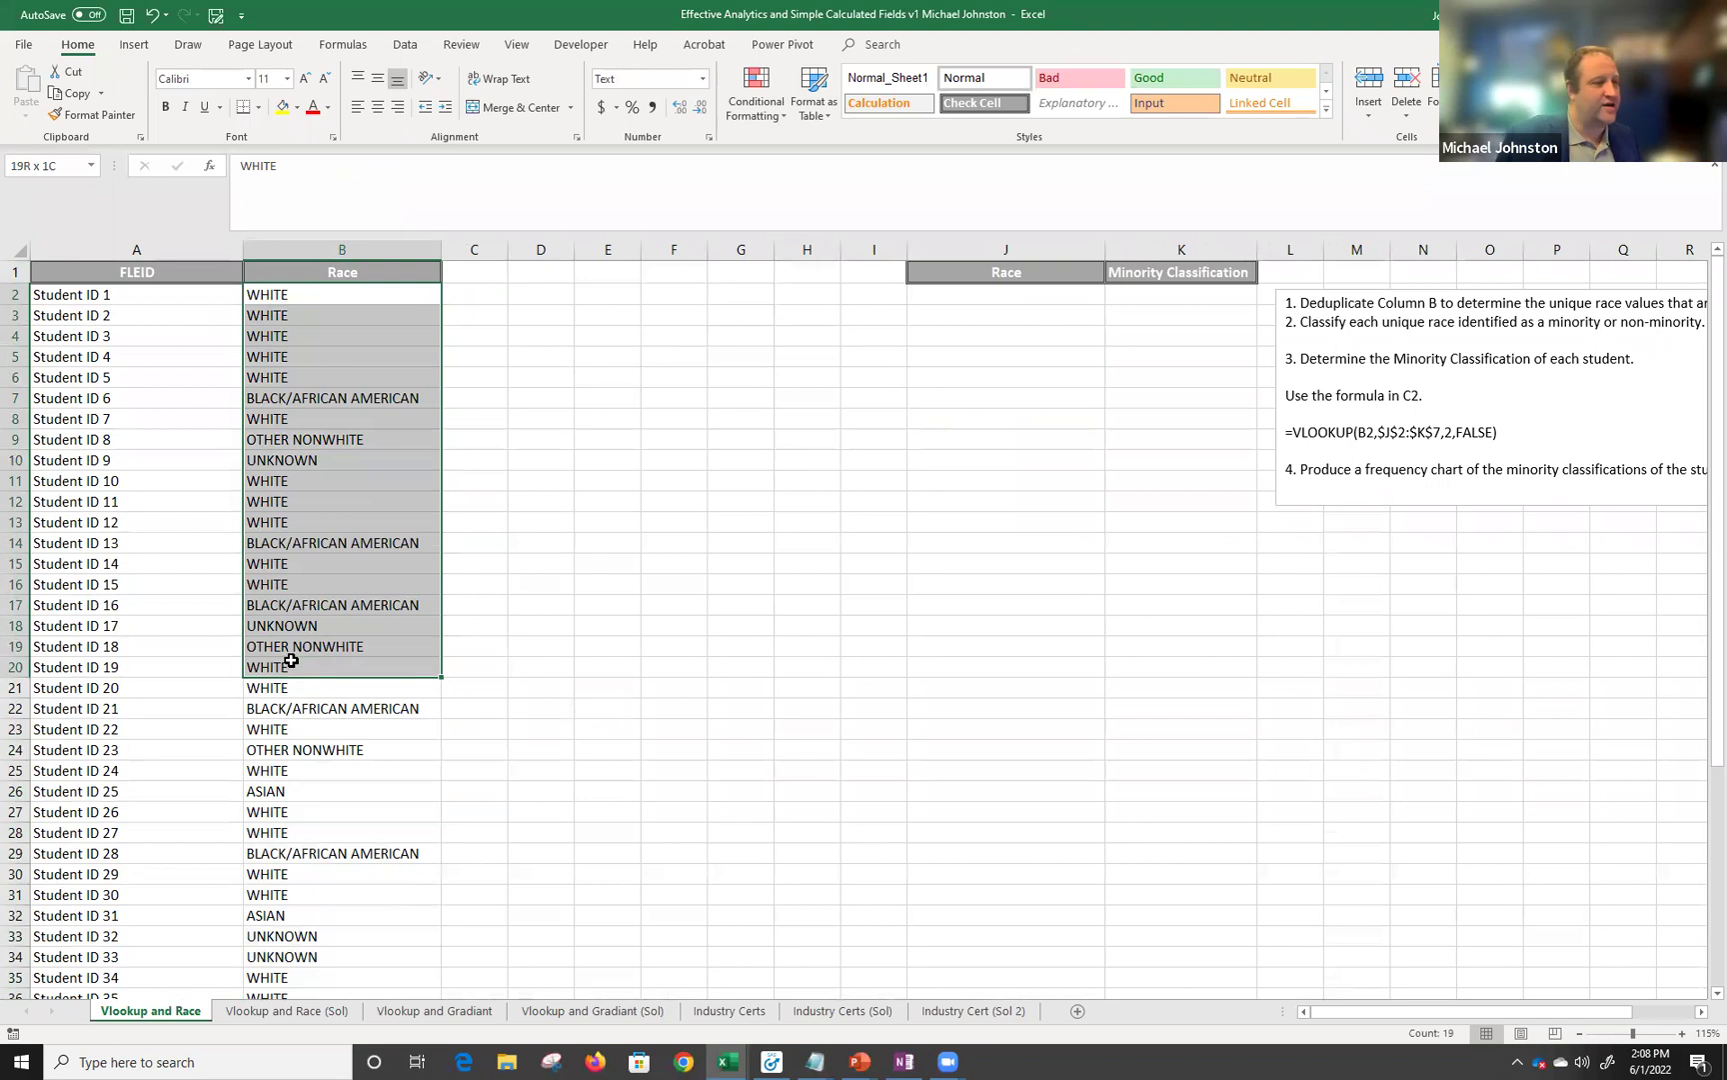
left_click(973, 318)
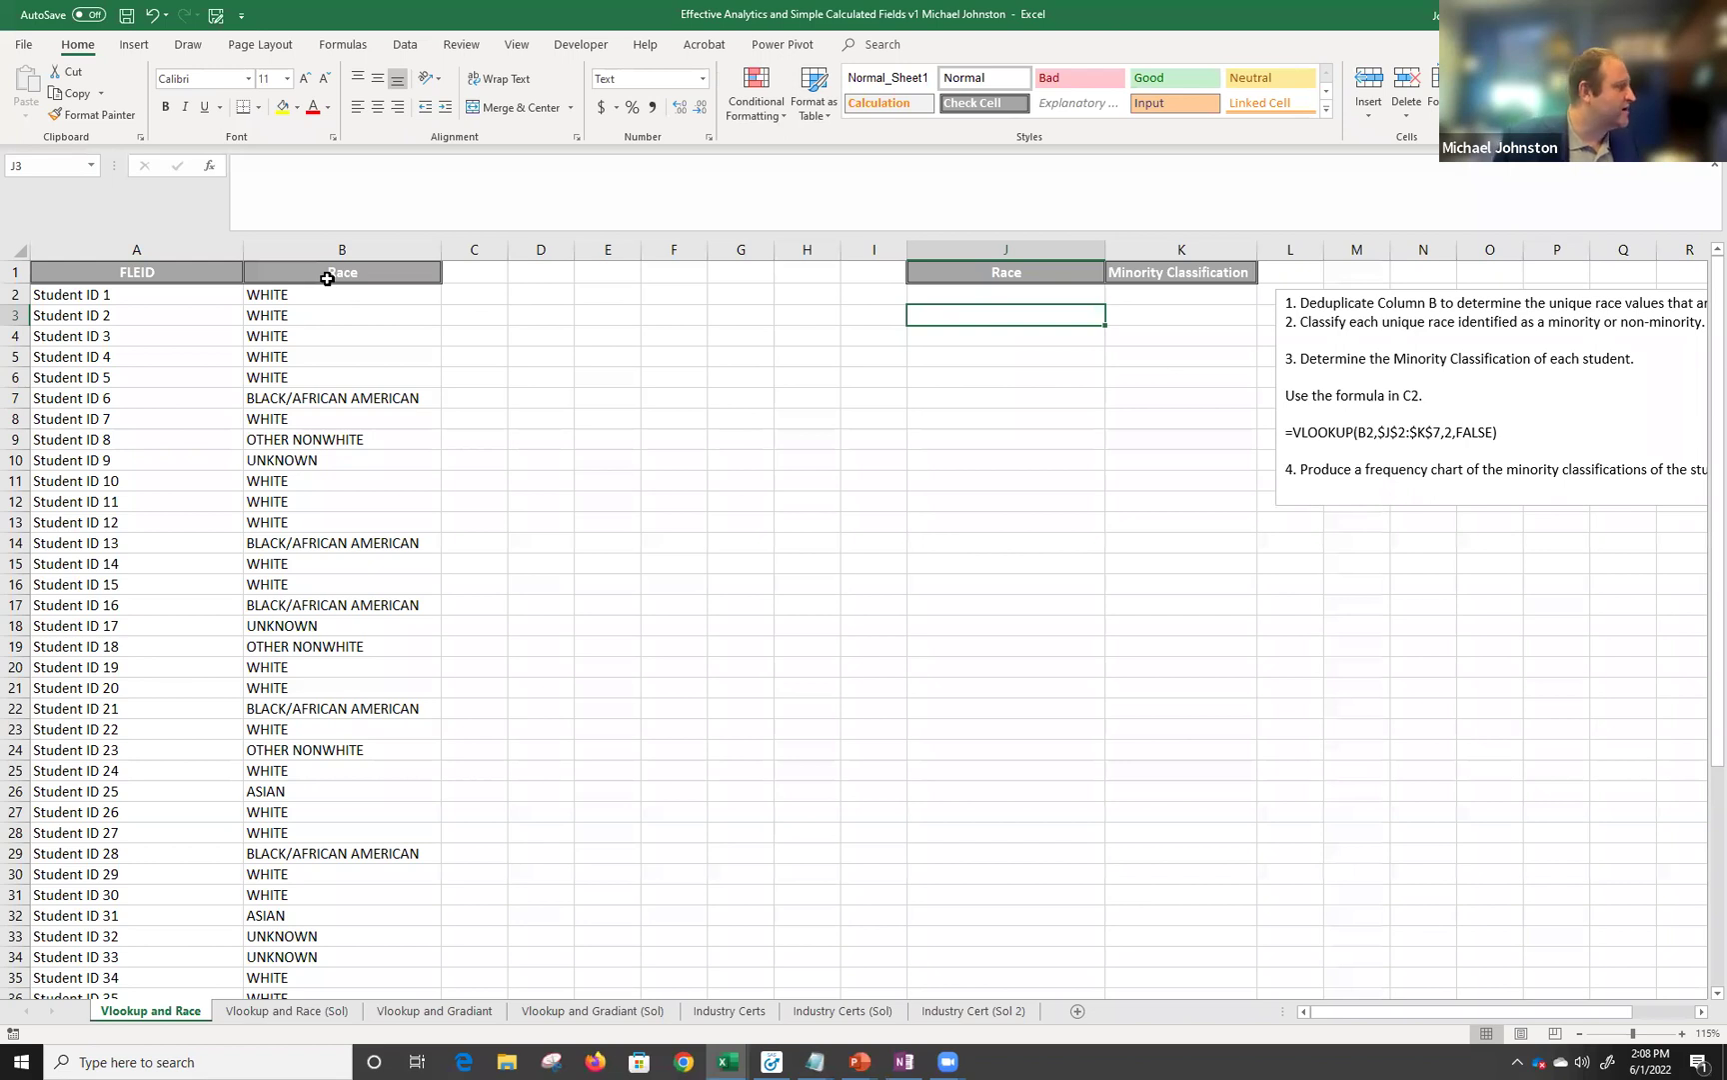
Select the Race data from the header in B1 down to the last record in B50.
left_click(385, 280)
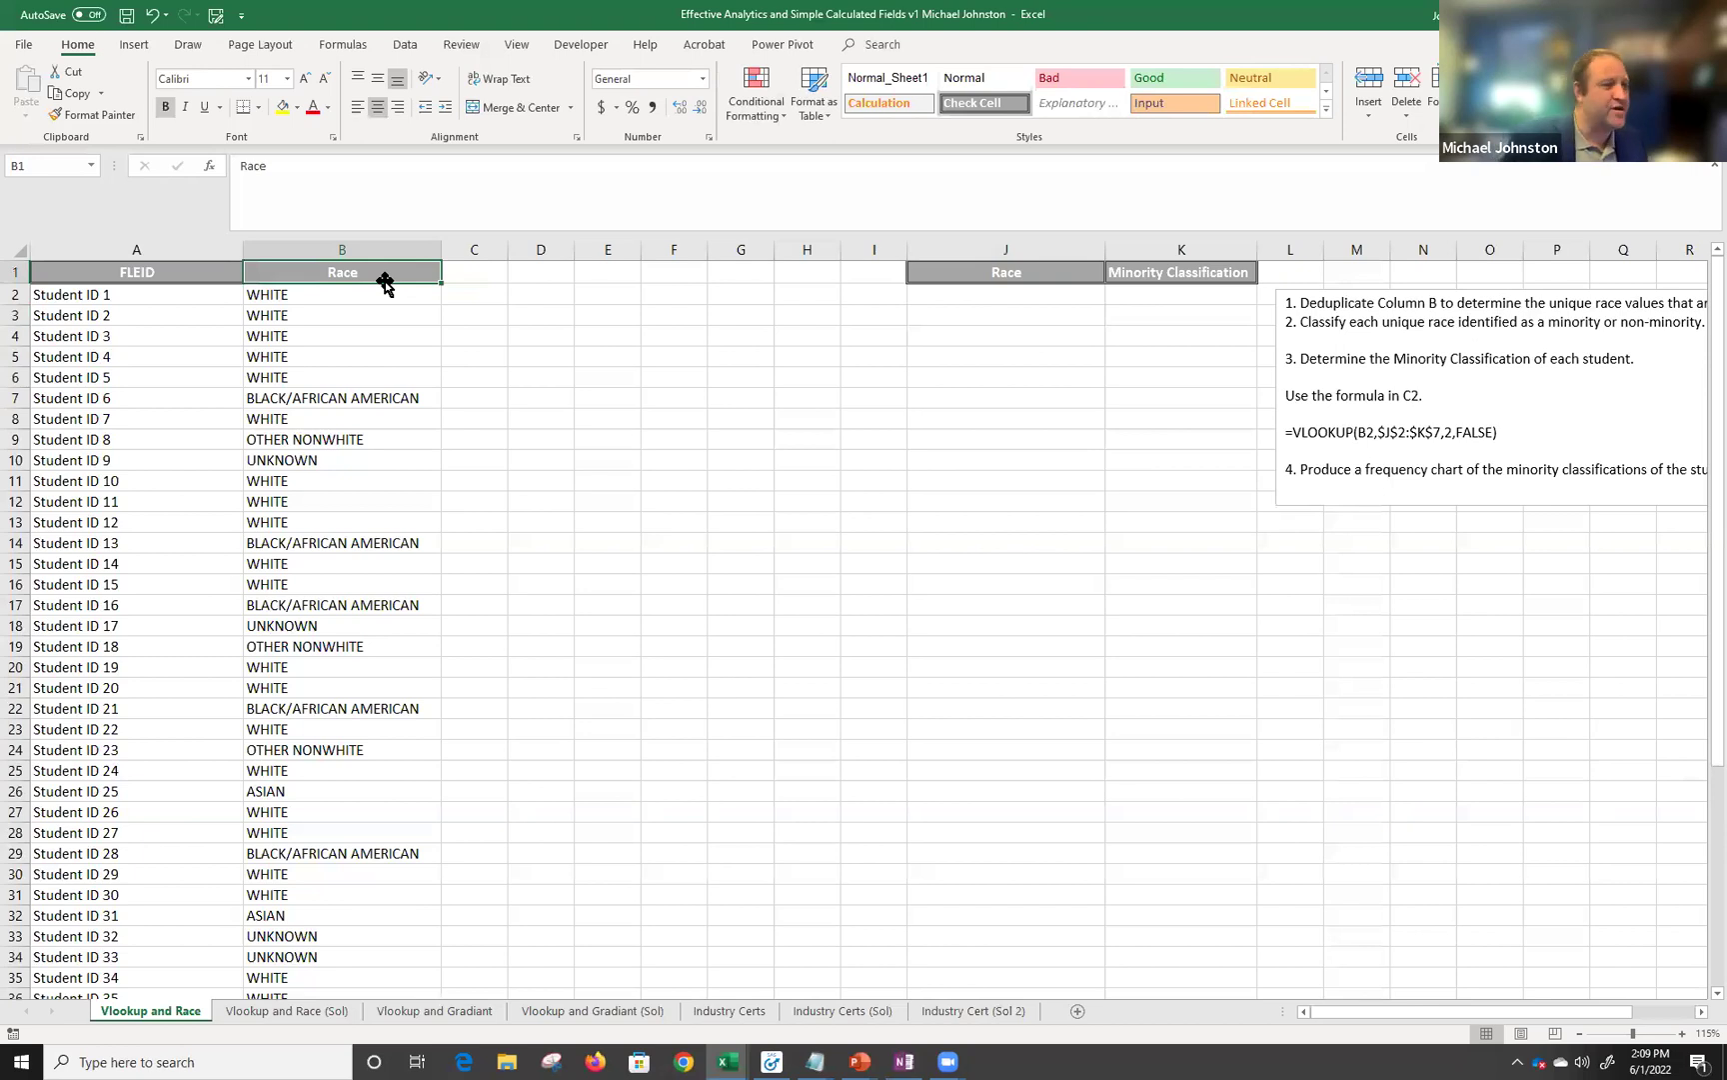
key("ctrl+shift+Down")
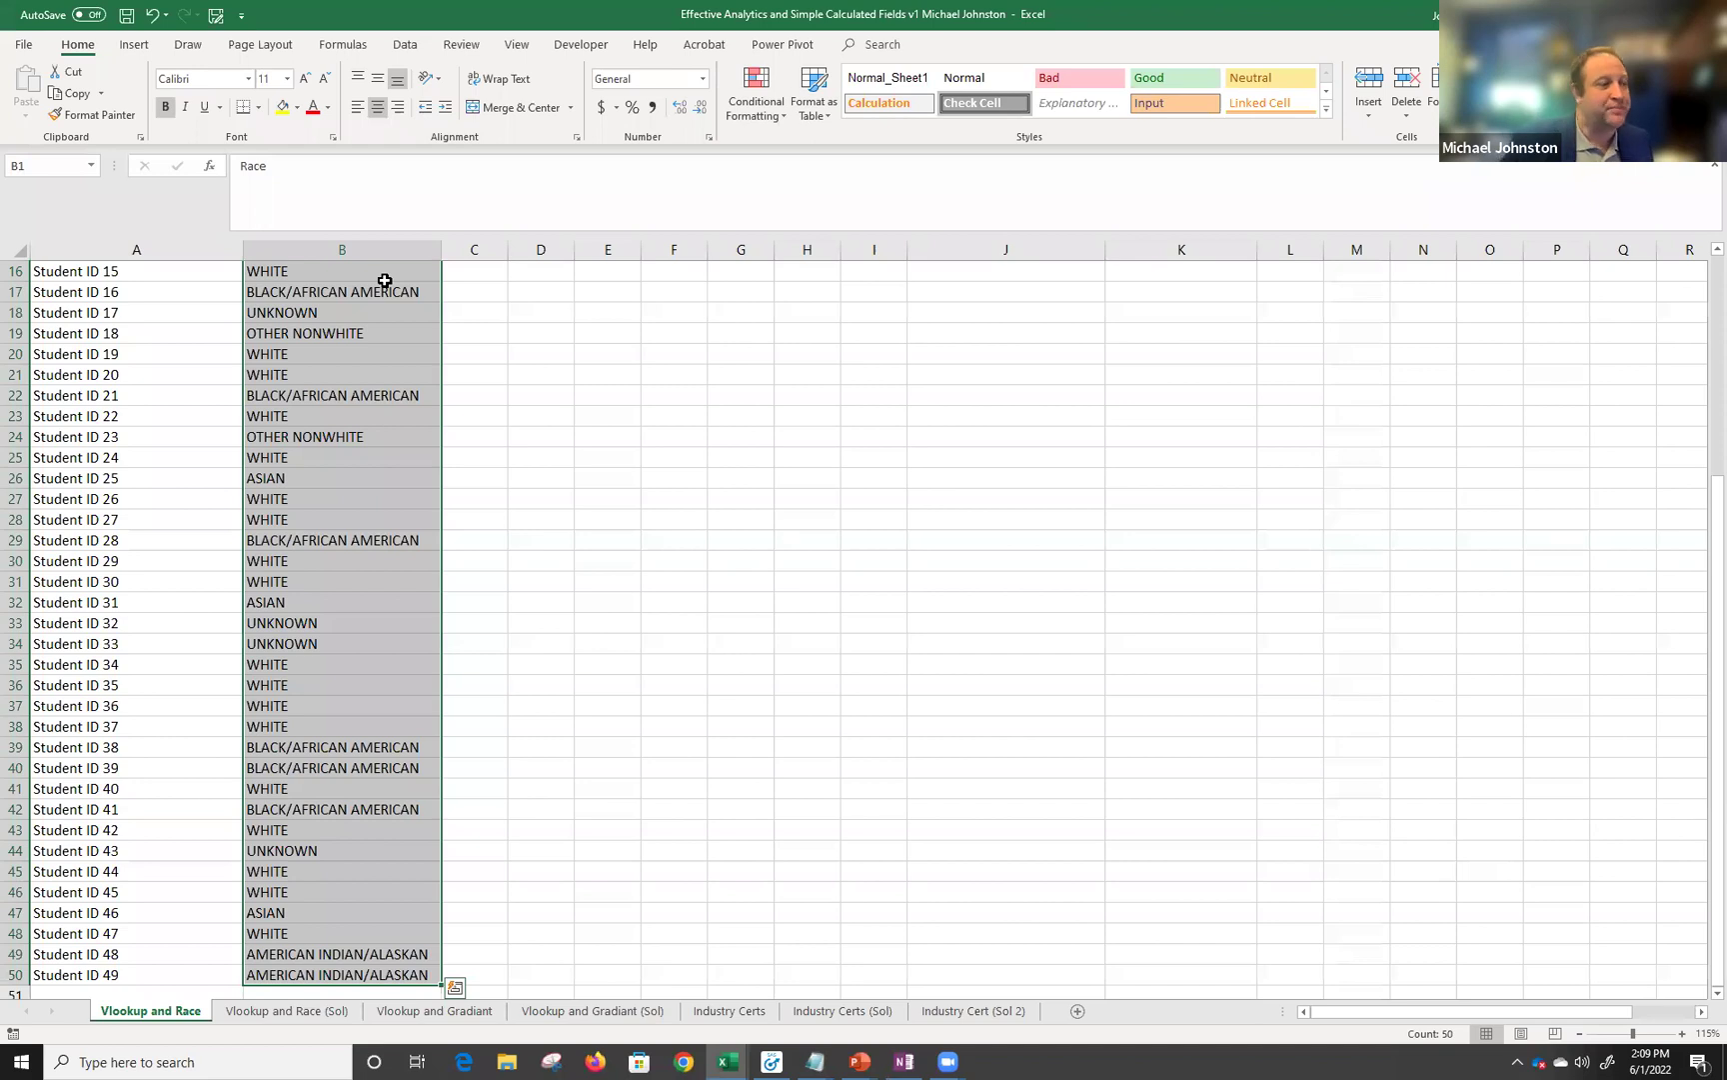
left_click(385, 280)
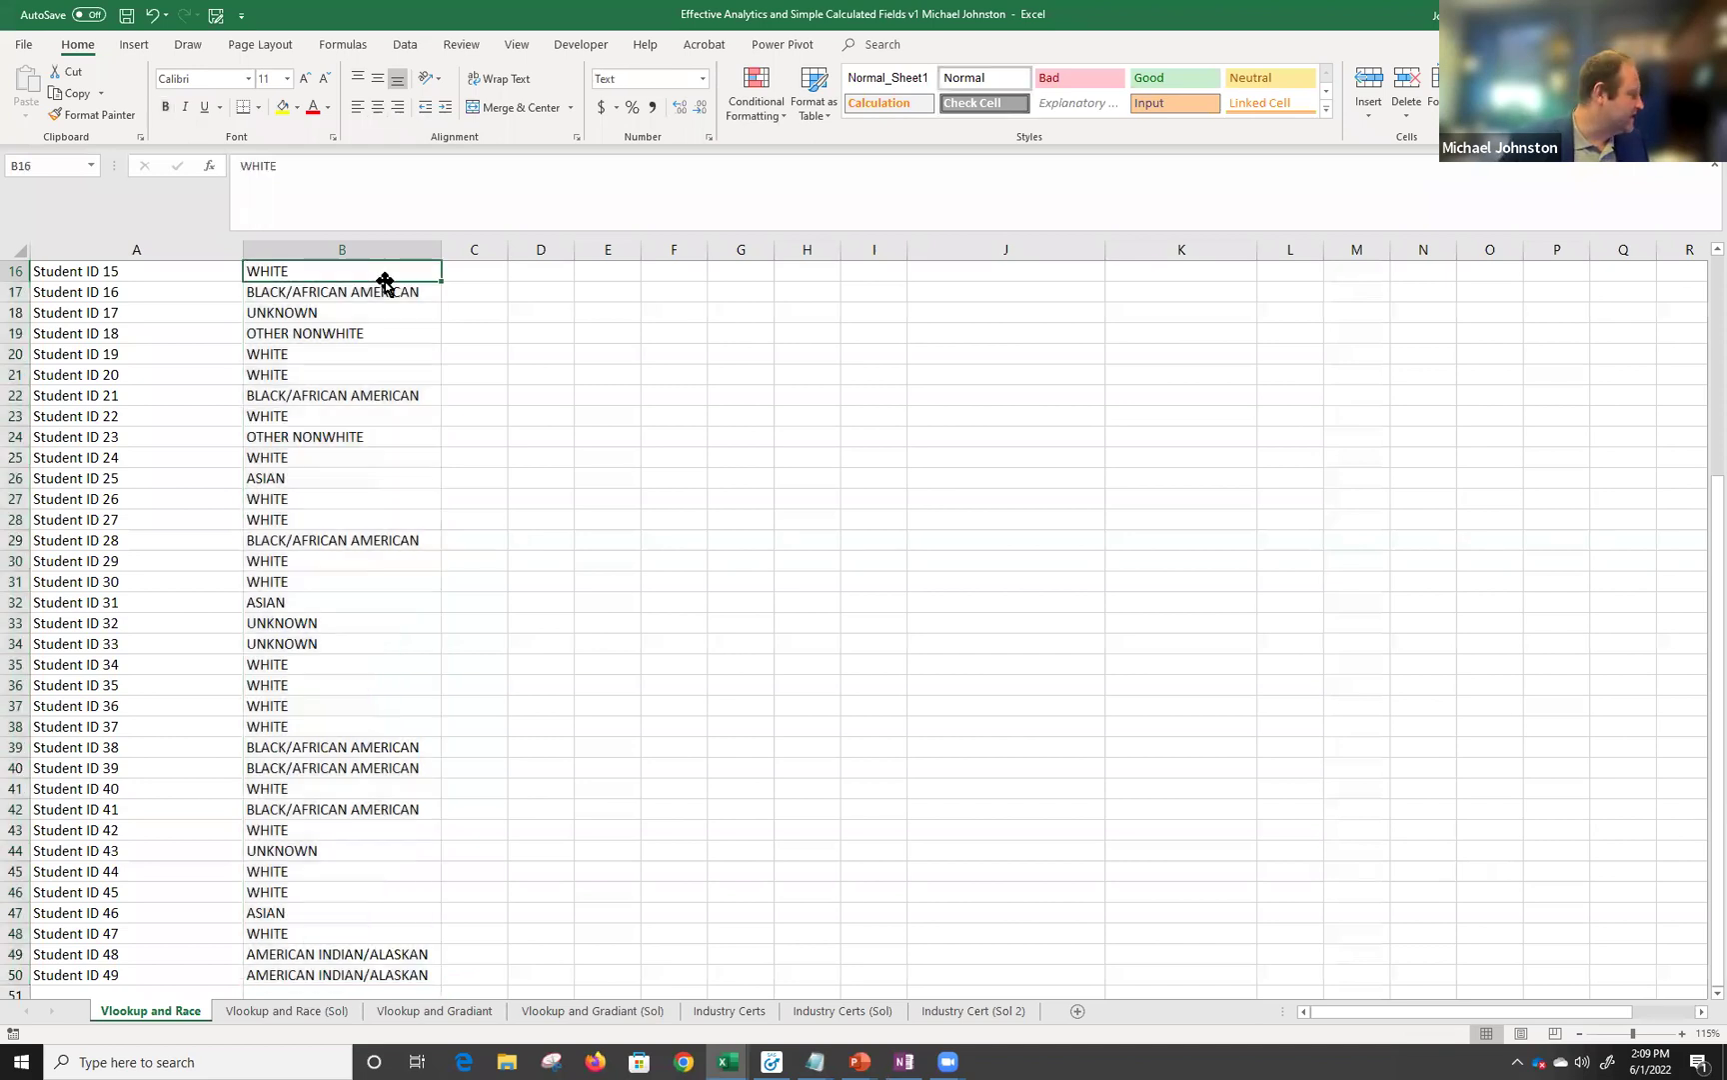
key("ctrl+Up")
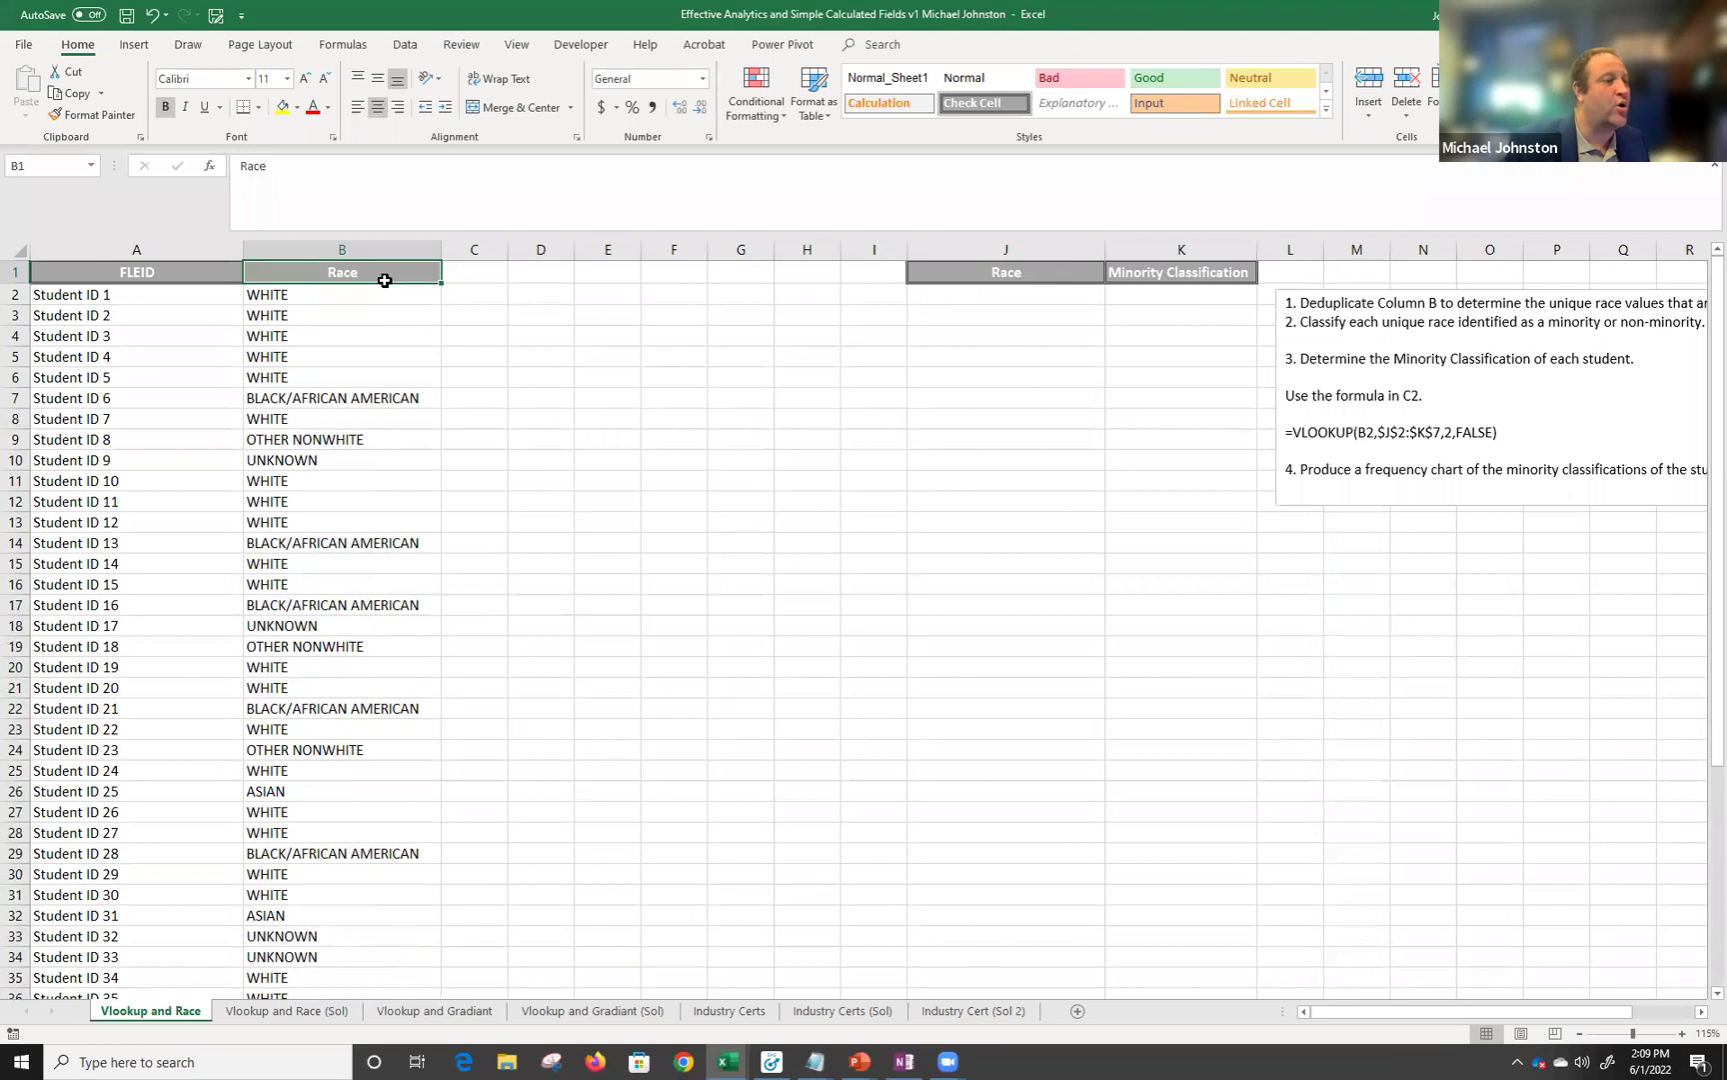
key("ctrl+shift+Down")
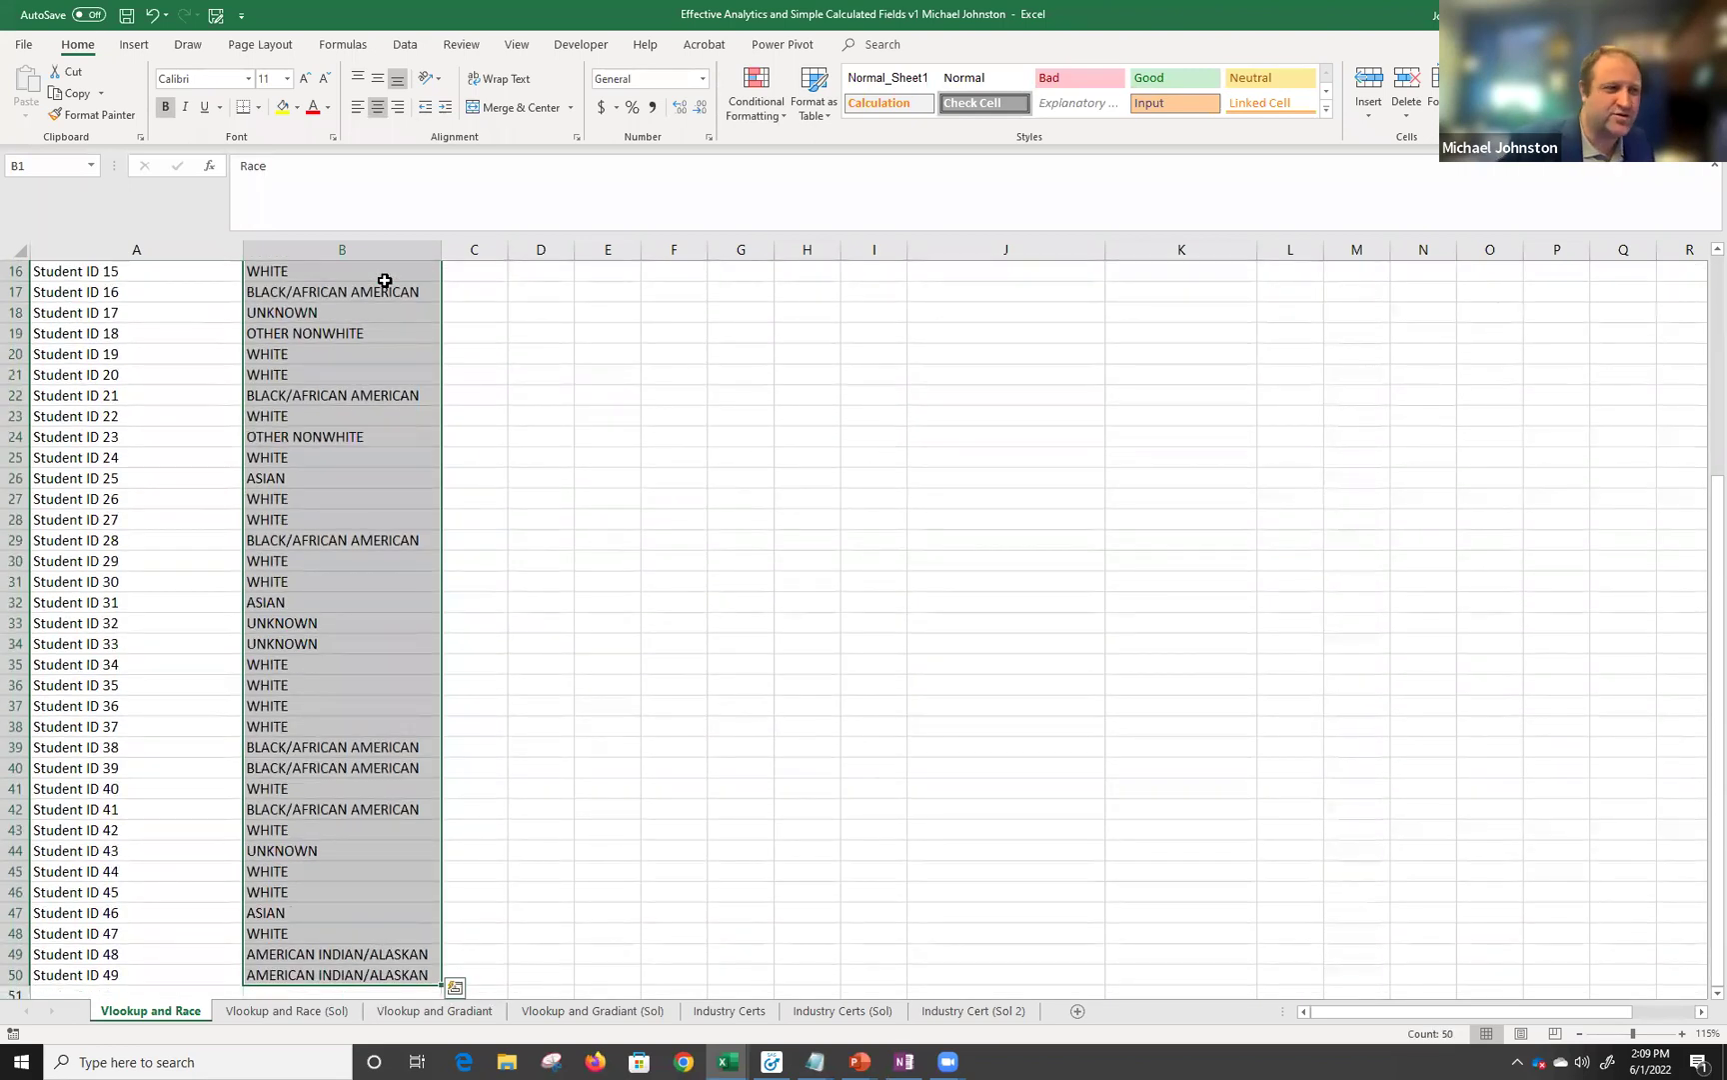
left_click(385, 280)
key("ctrl+Up")
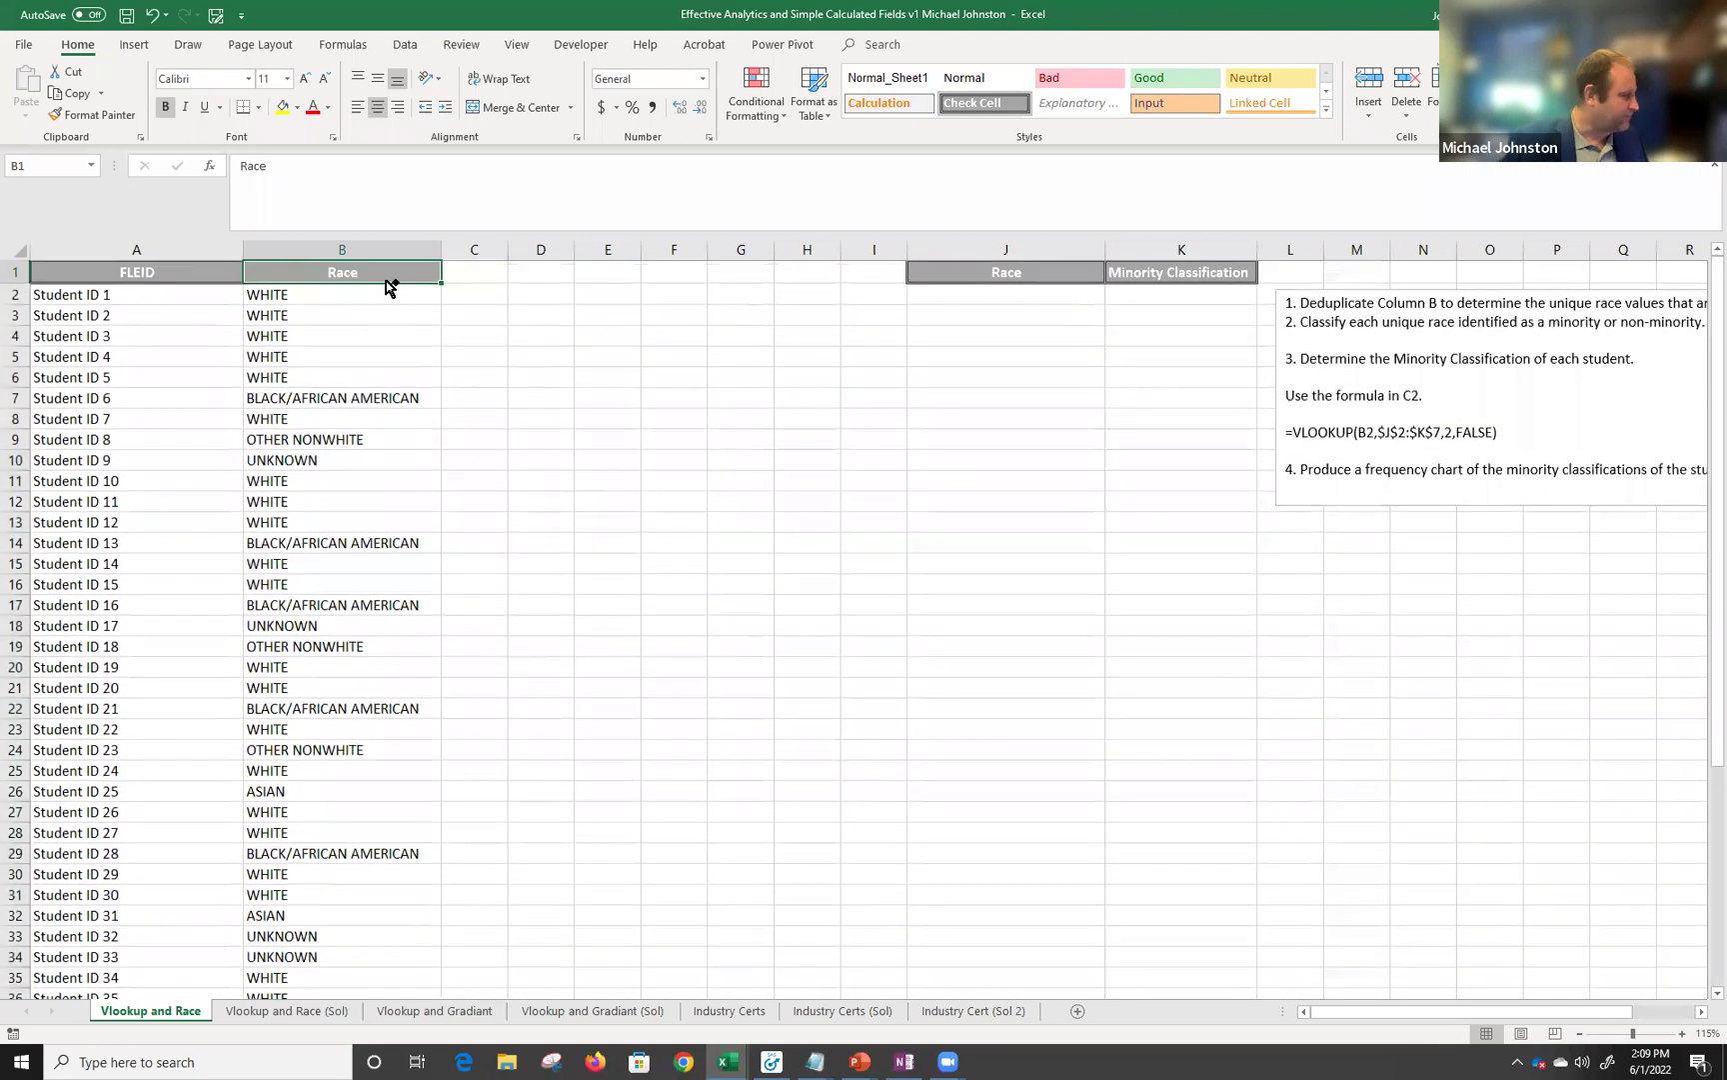
key("ctrl+shift+Down")
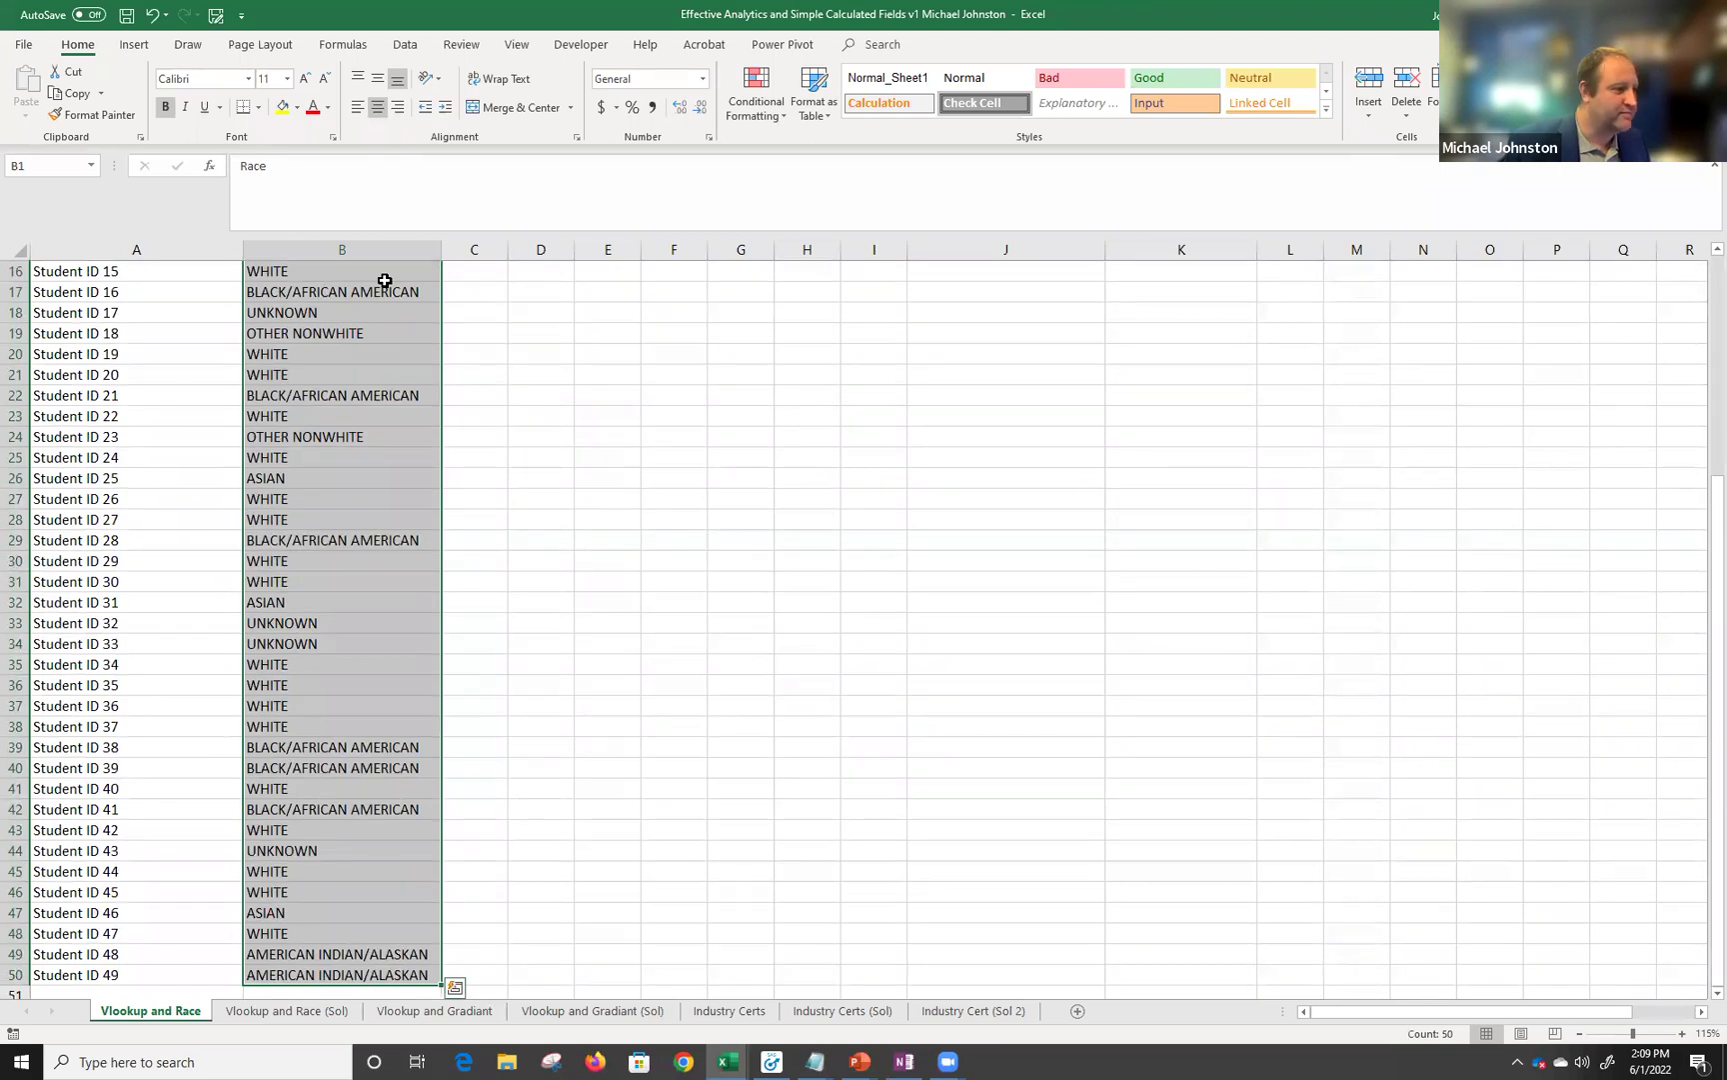
left_click(385, 280)
key("ctrl+Up")
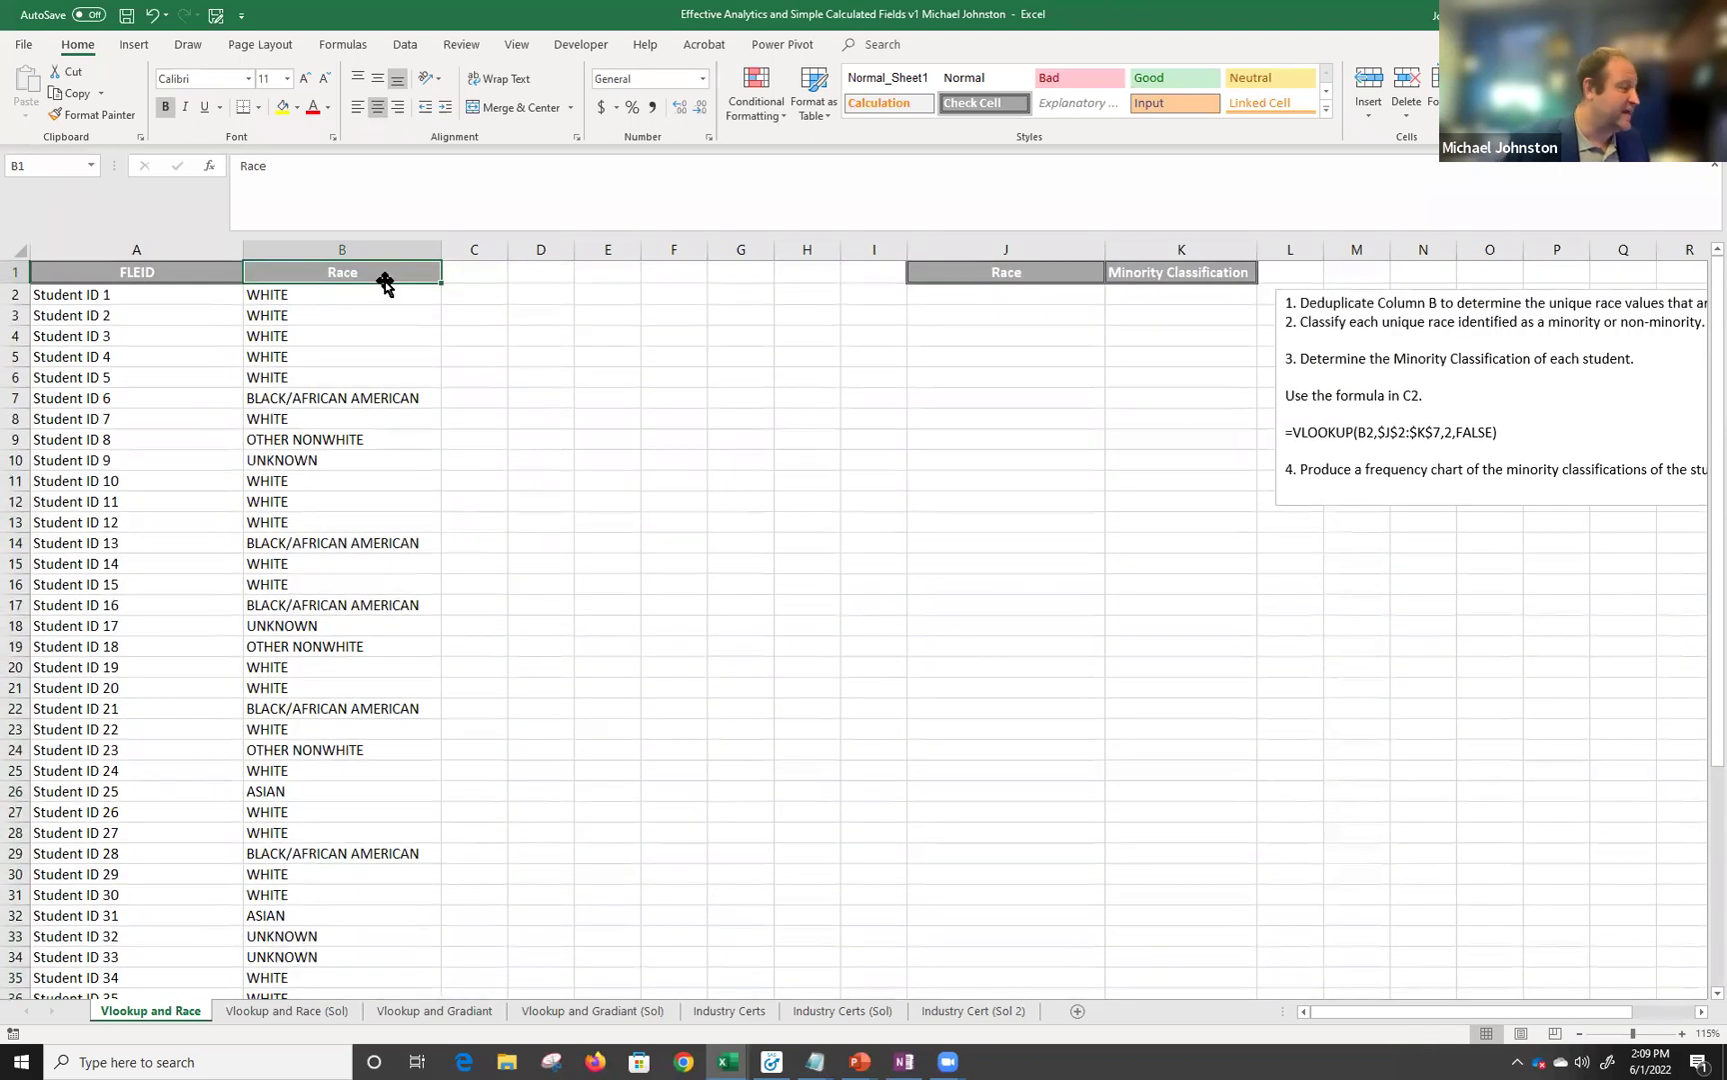
left_click_drag(355, 278, 347, 951)
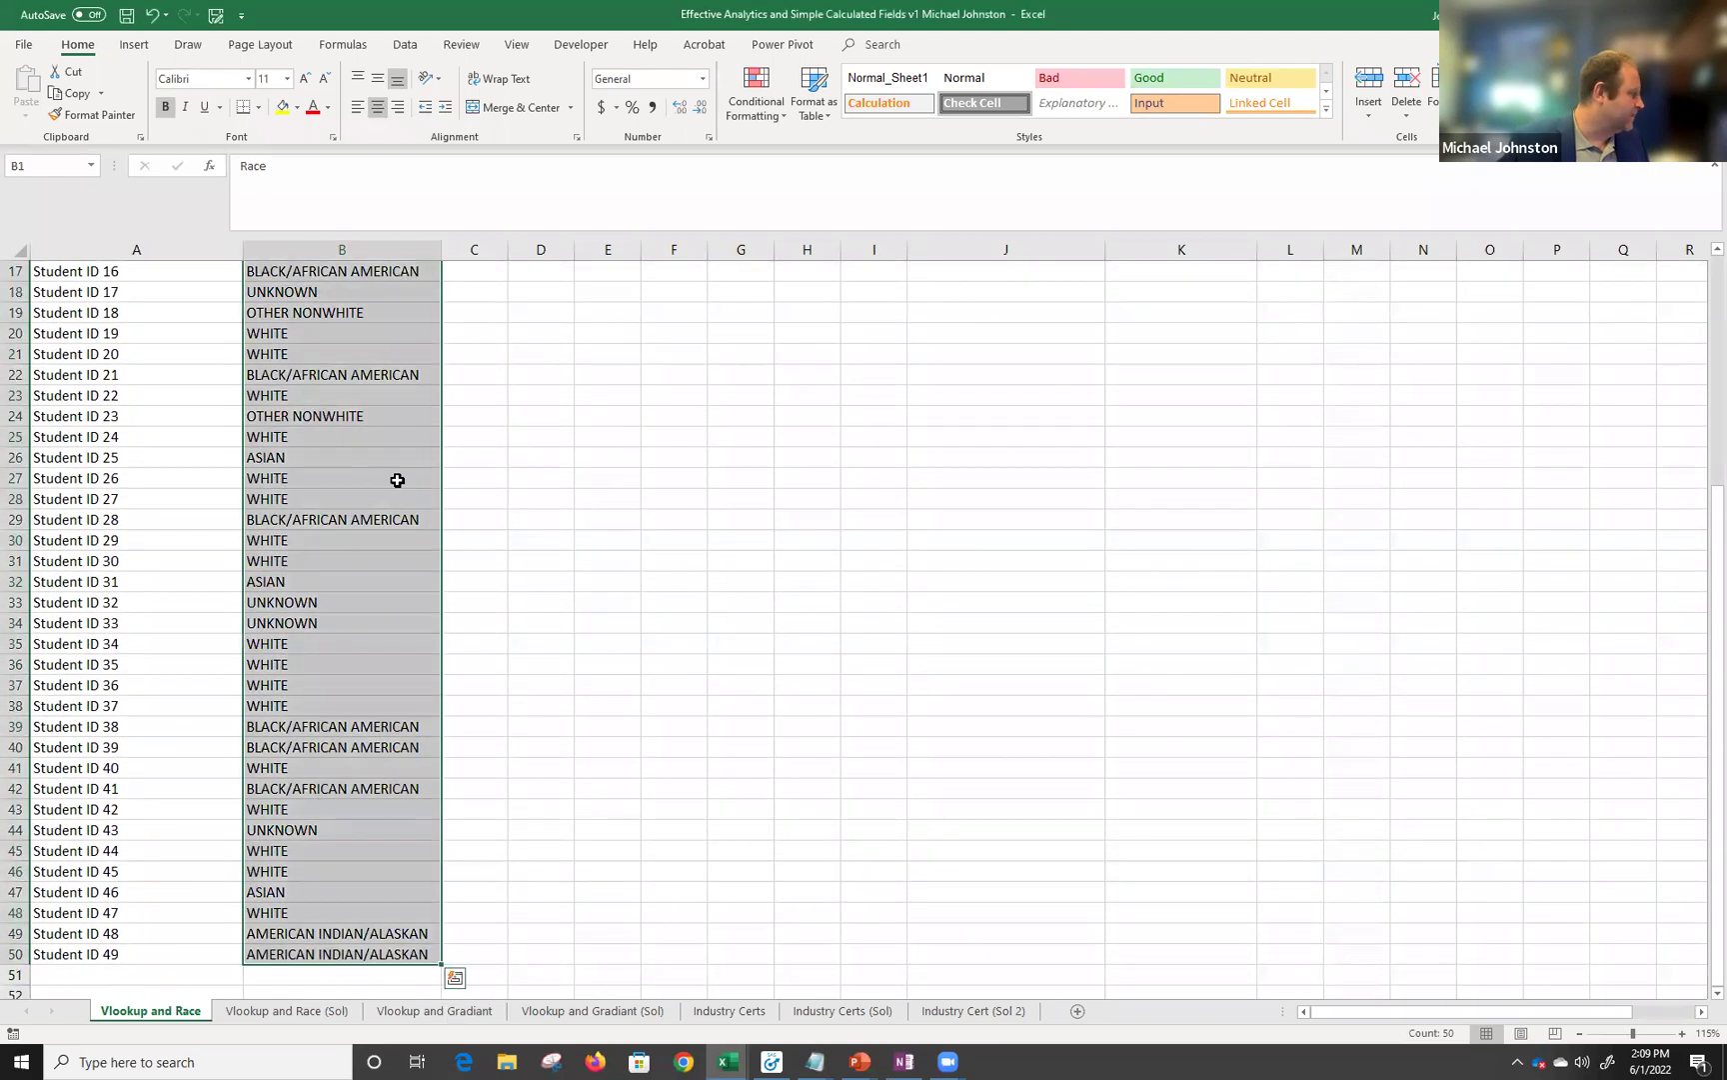
scroll(354, 415, "up", 6)
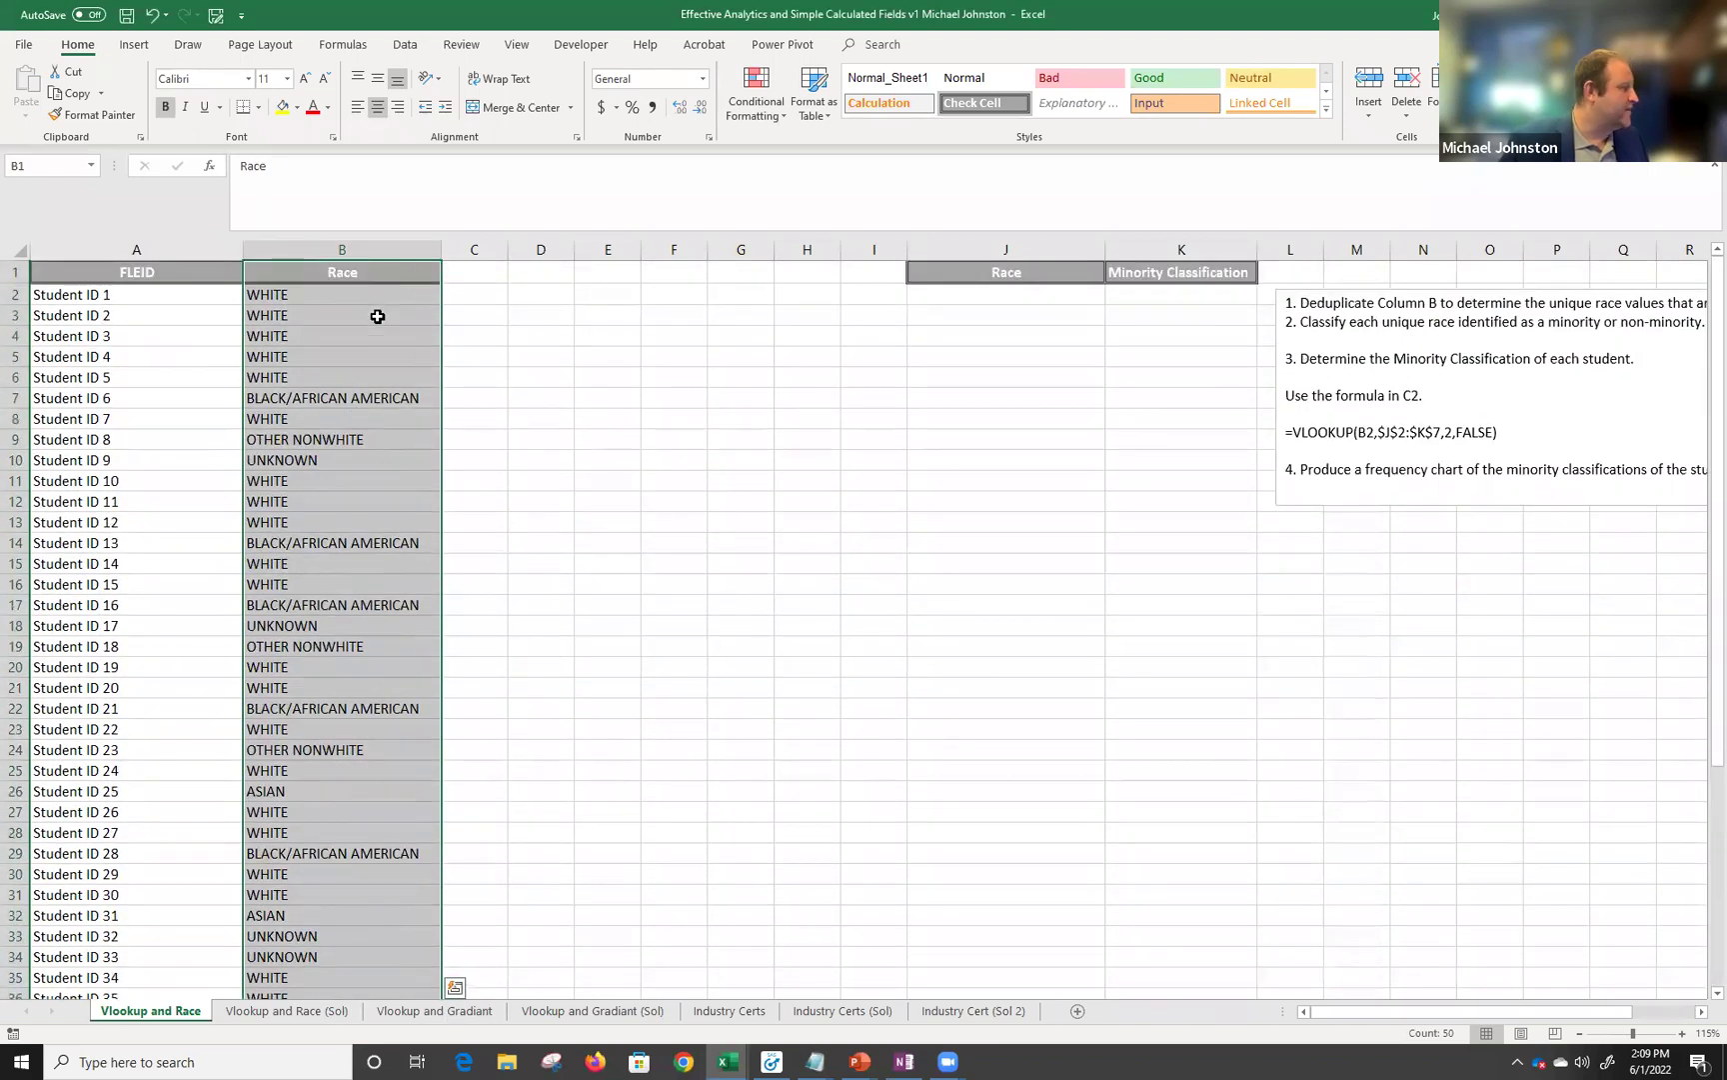
left_click(379, 328)
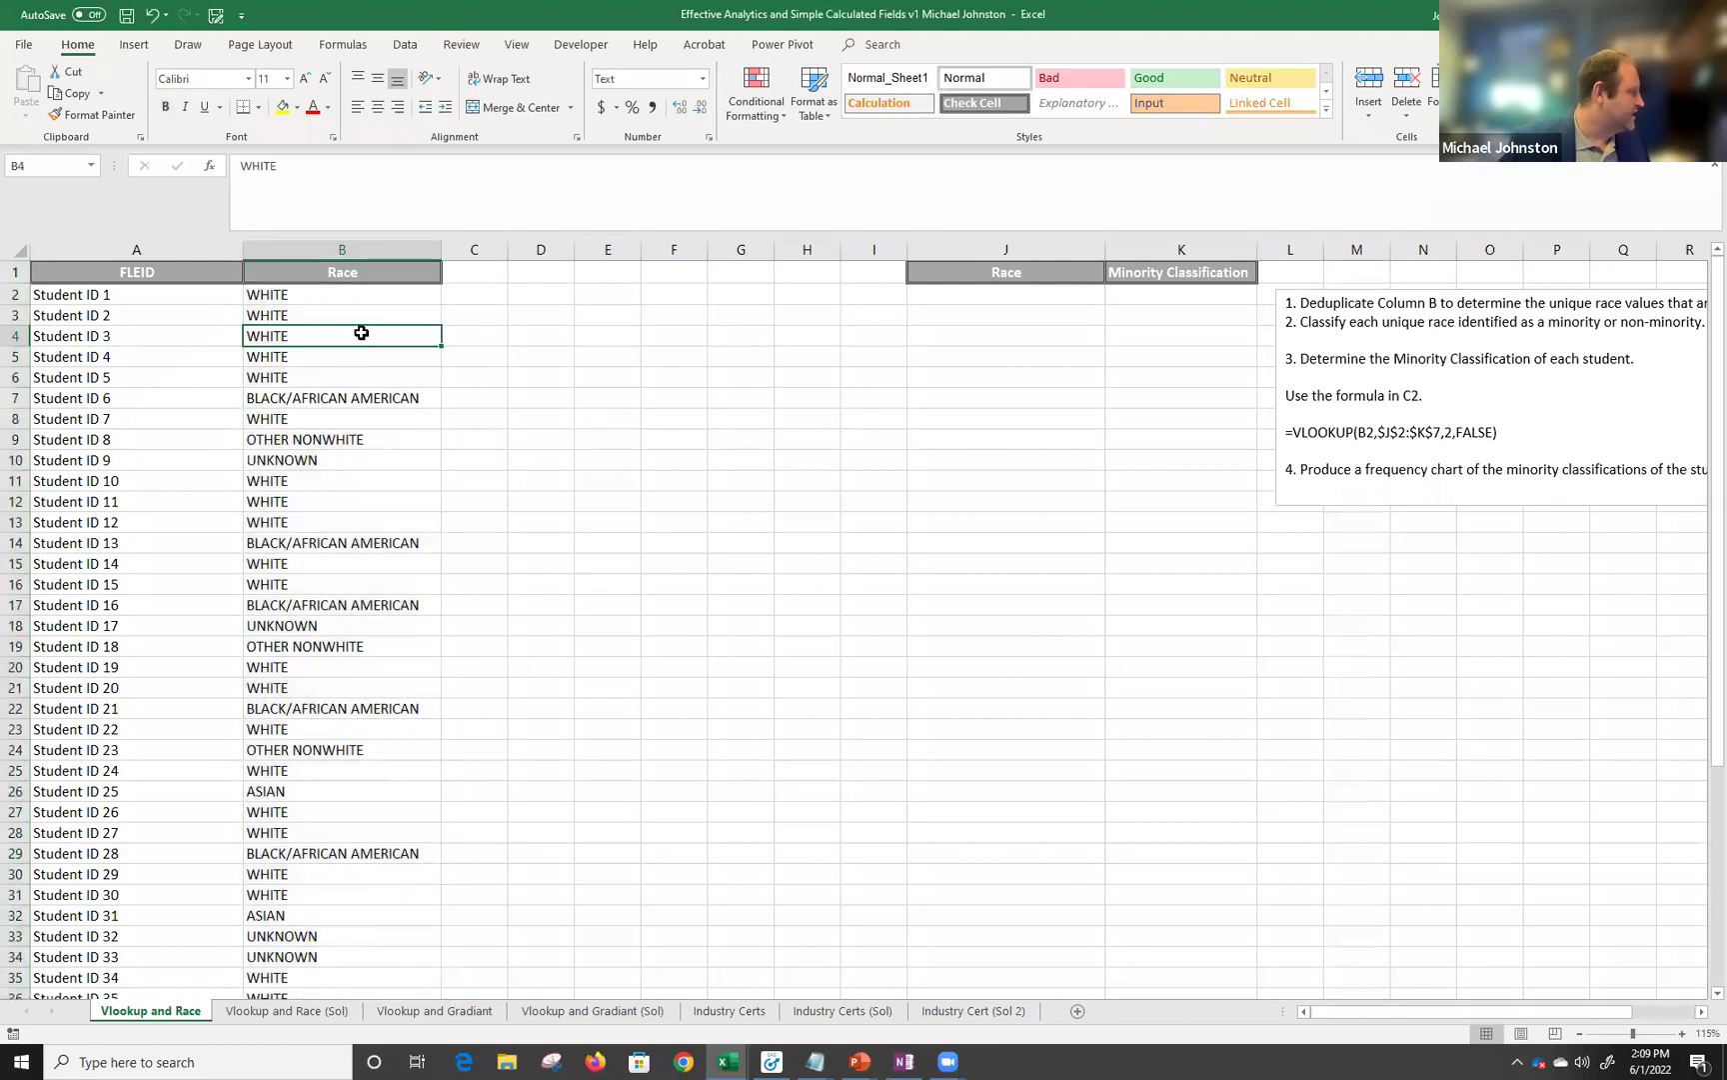
Copy the students' race values from B2 down to B50, leaving out the header.
left_click_drag(262, 297, 290, 419)
left_click(299, 290)
left_click_drag(299, 289, 319, 955)
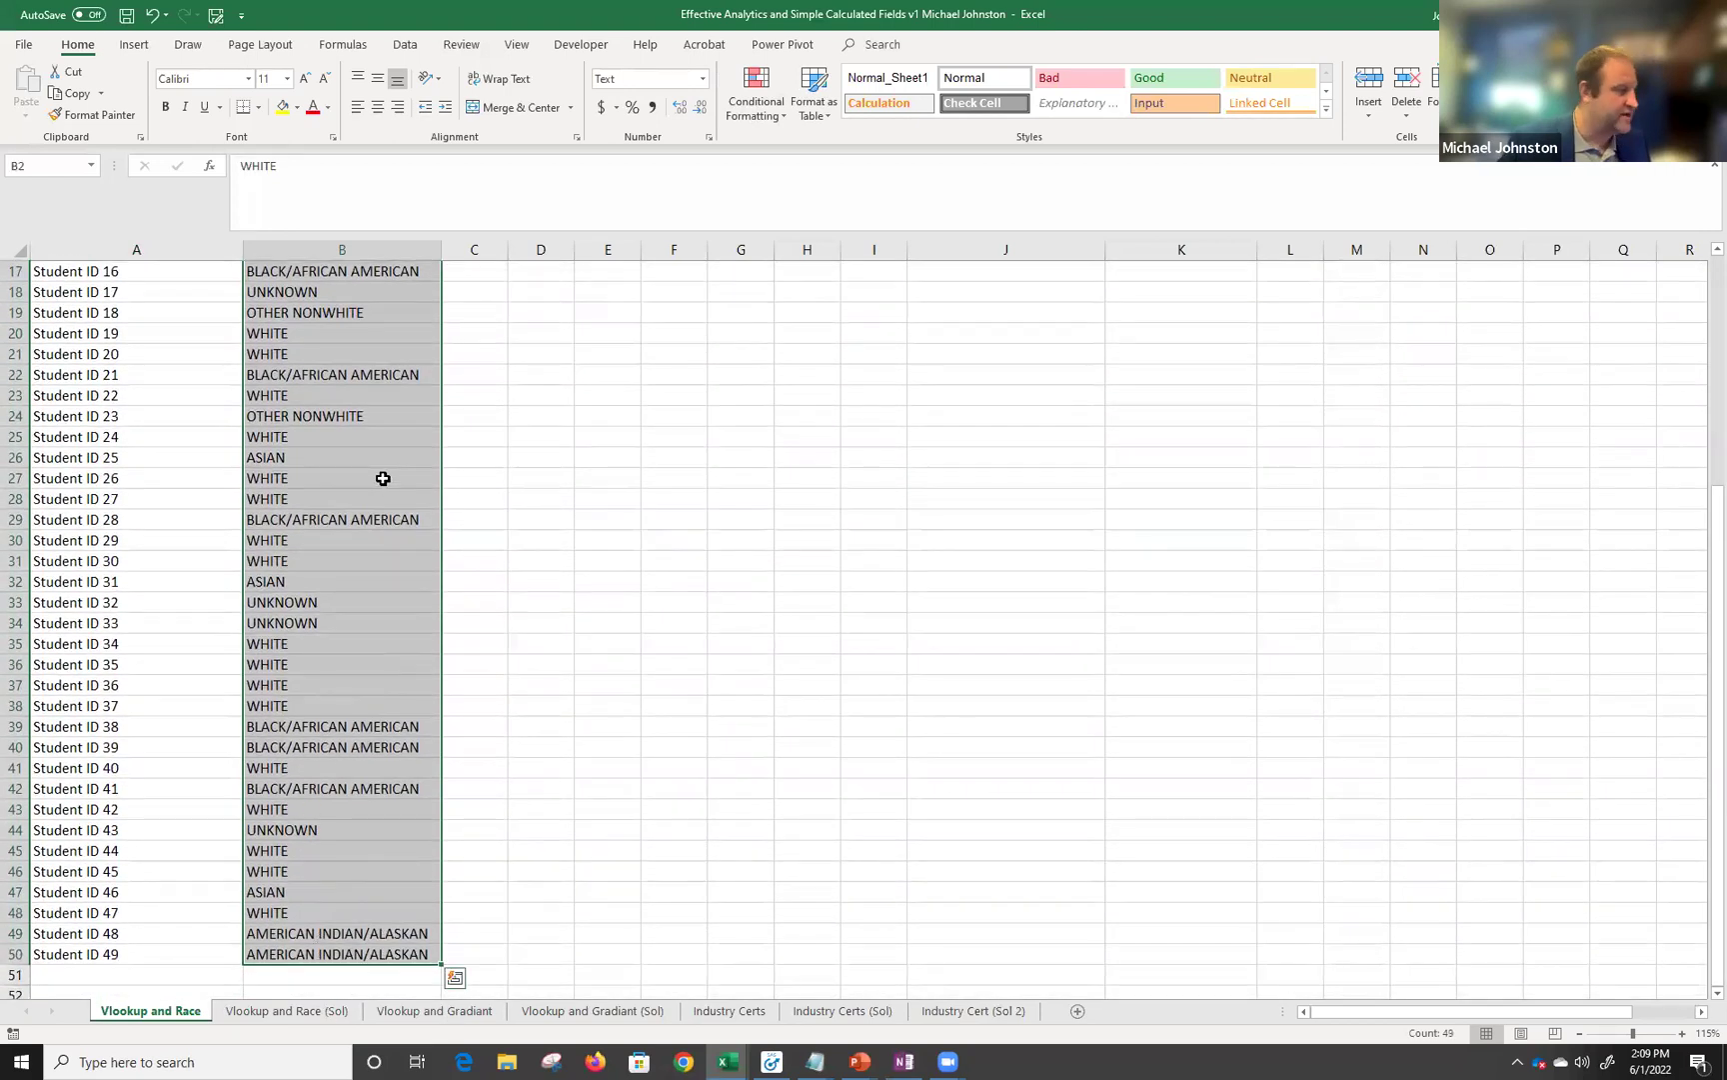
right_click(382, 478)
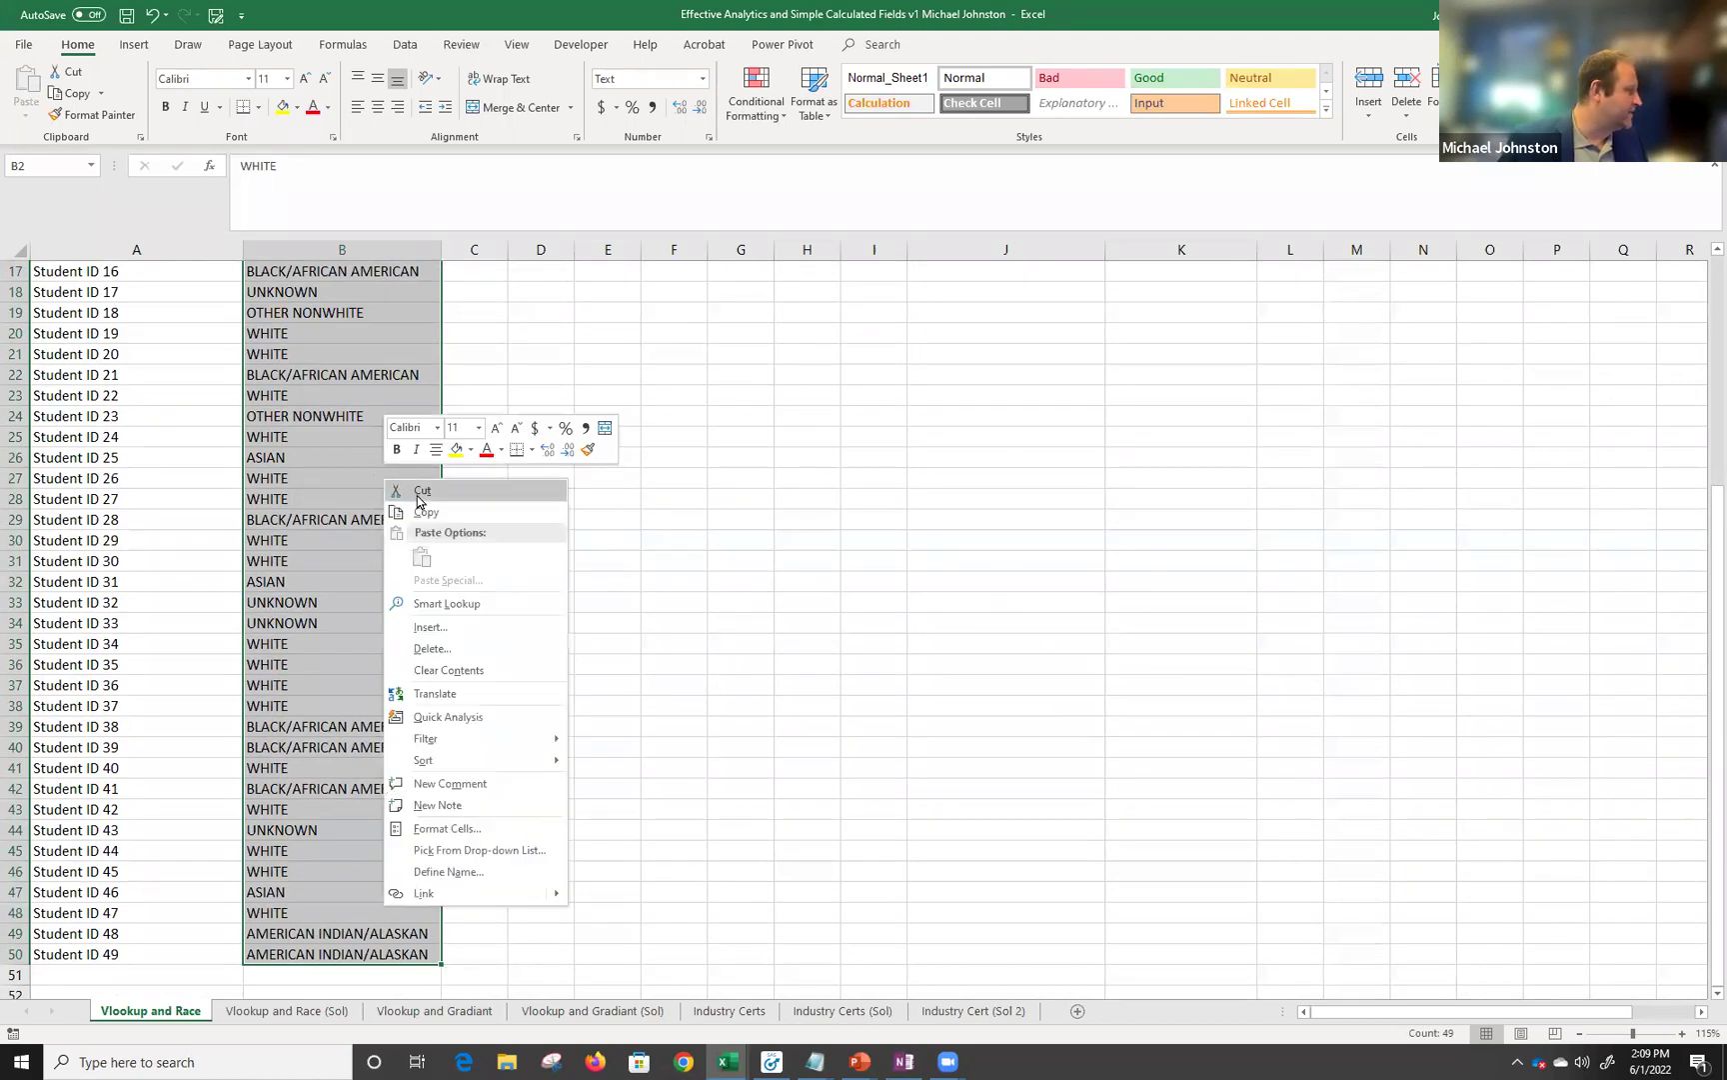
left_click(426, 512)
scroll(675, 494, "up", 5)
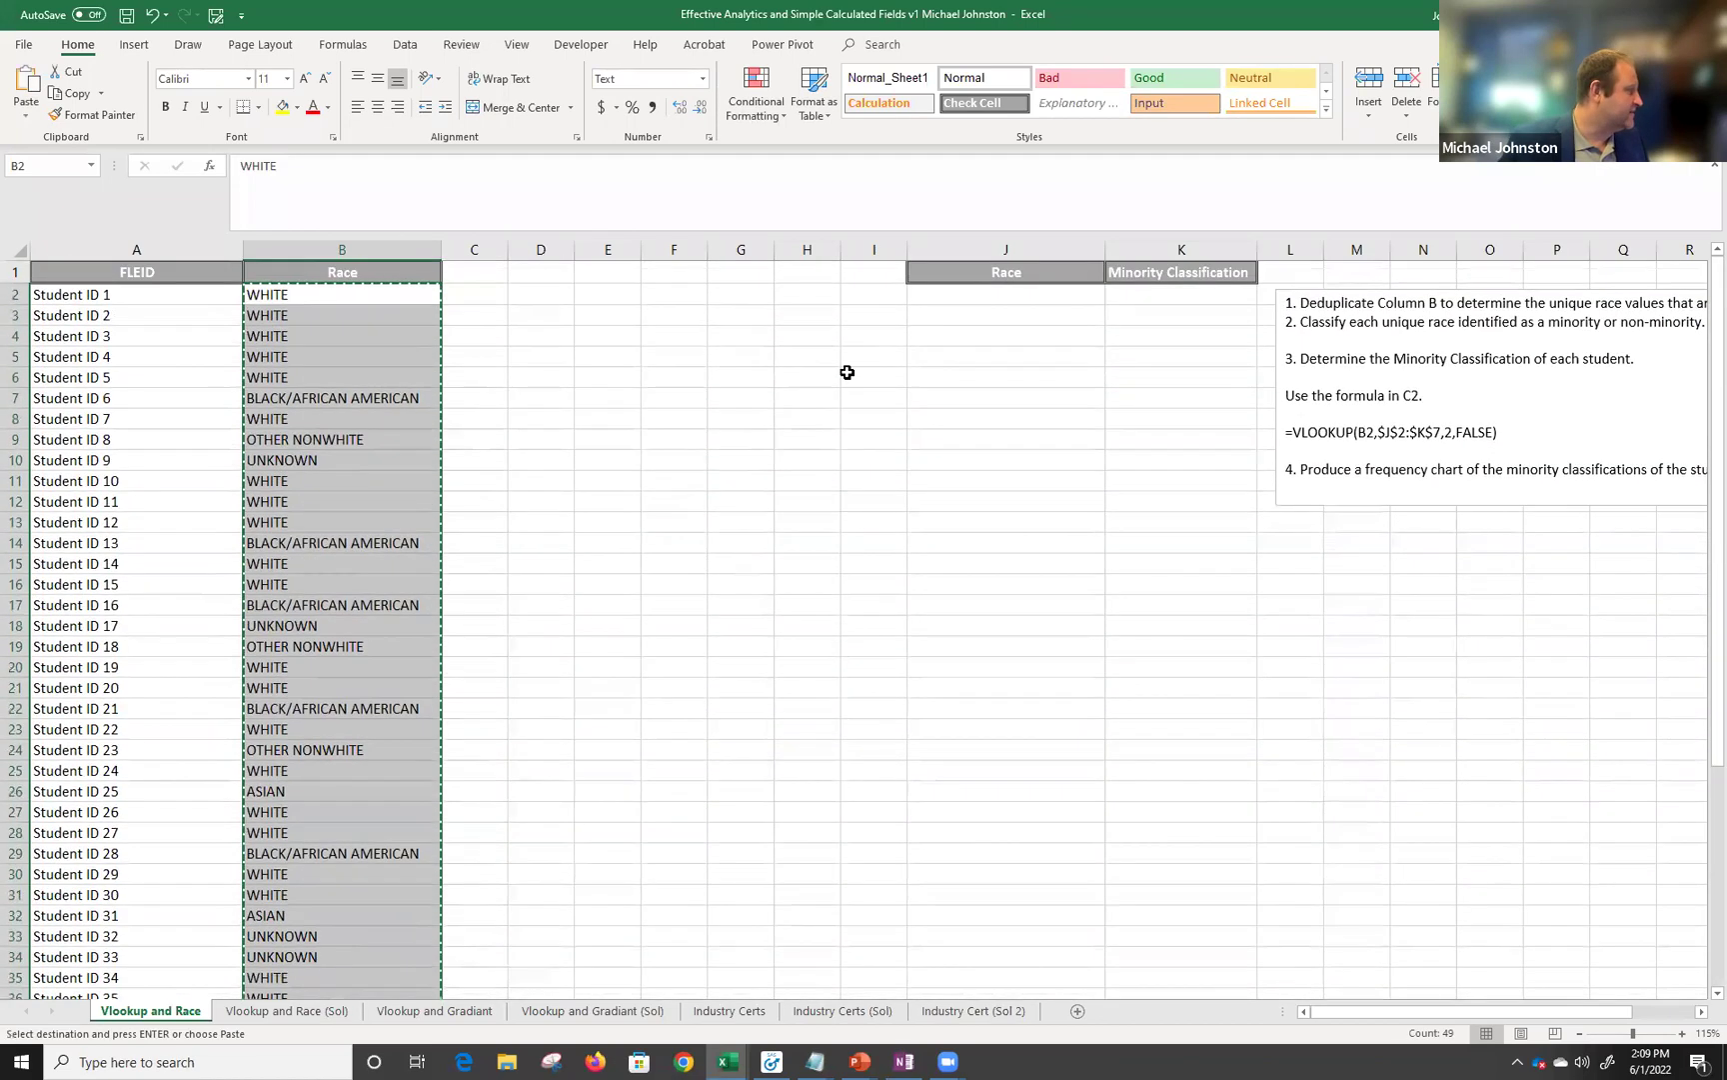
right_click(984, 298)
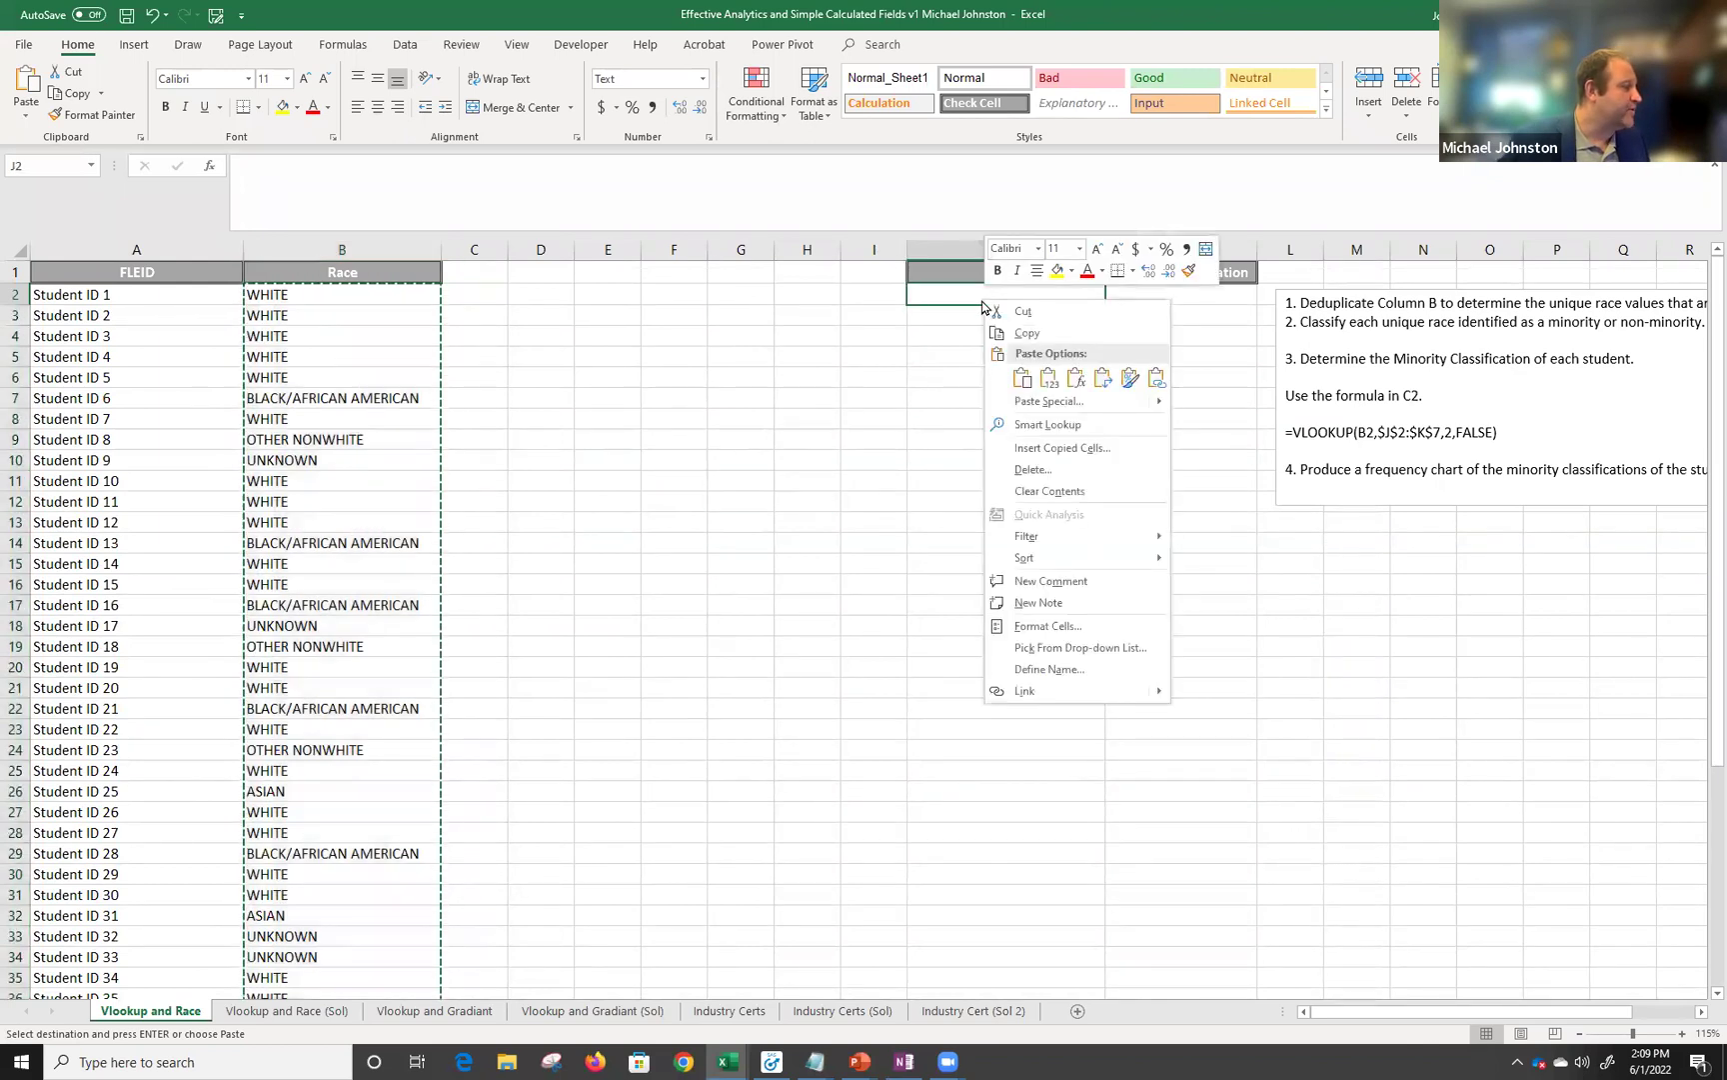
left_click(1020, 381)
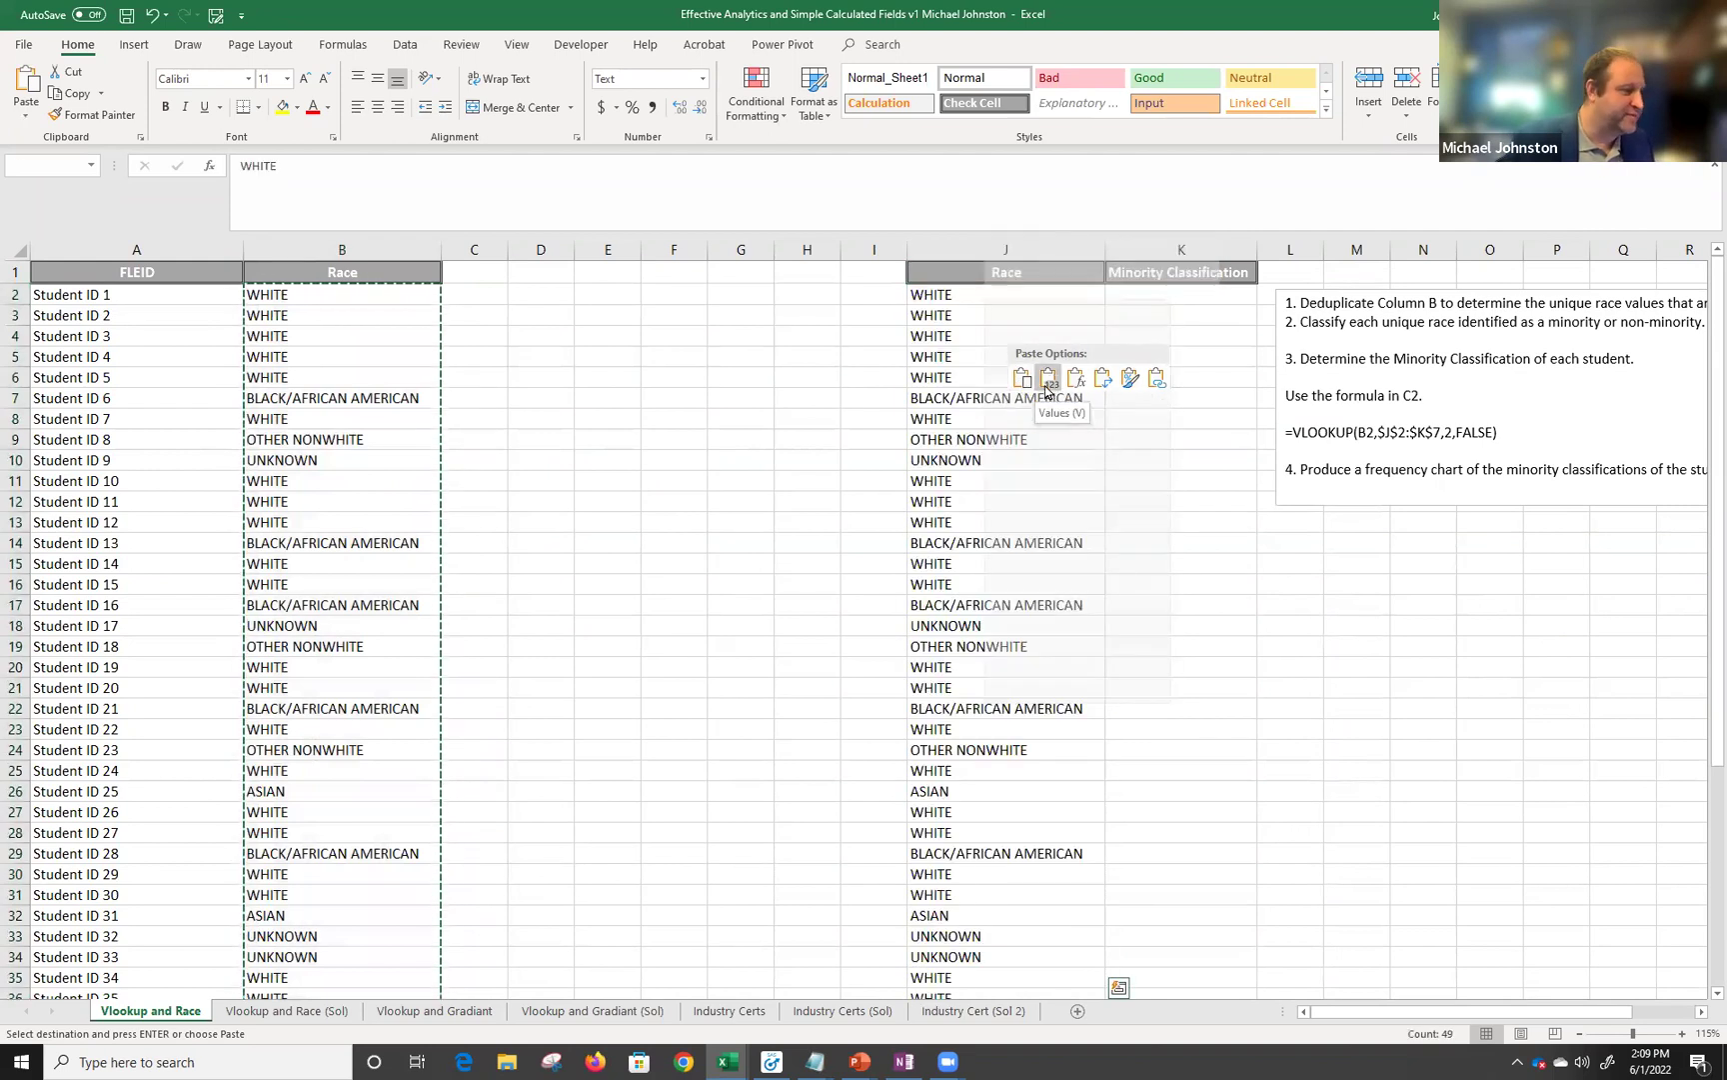
key("Escape")
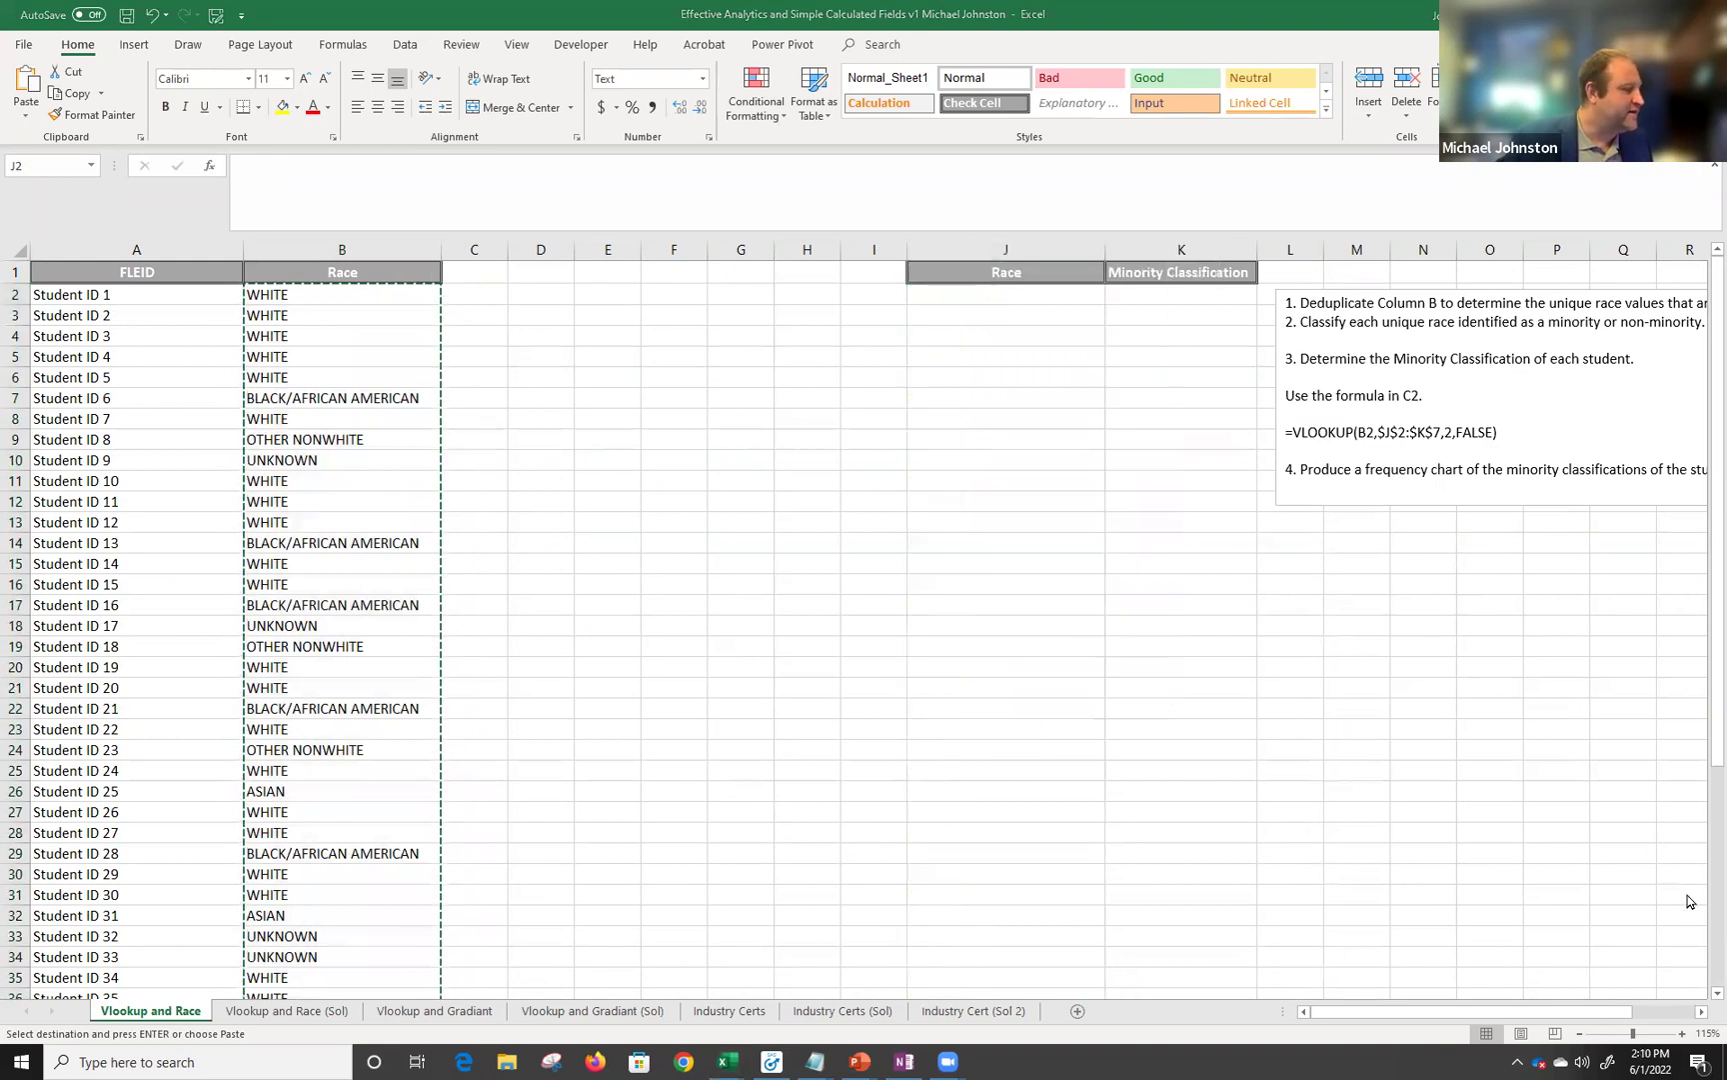
Paste the copied race values with the regular paste option into the lookup table's Race column, starting at J2.
left_click(998, 290)
right_click(996, 291)
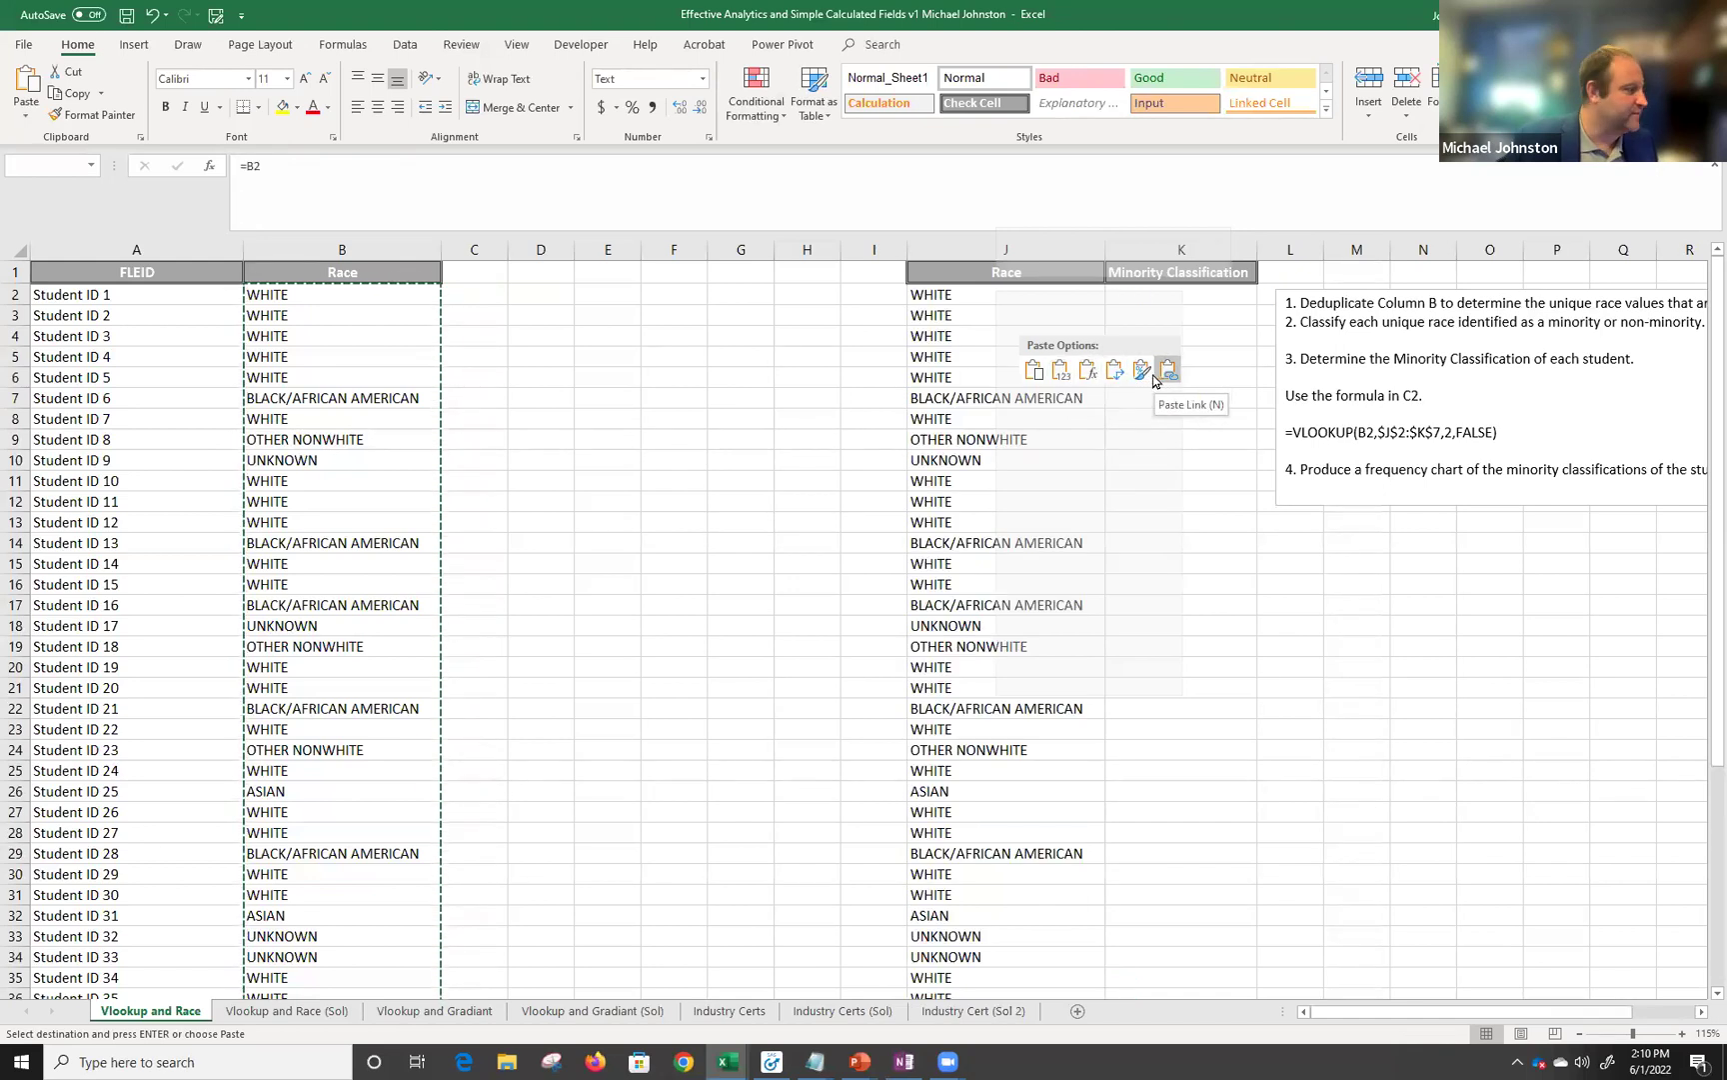
left_click(1033, 378)
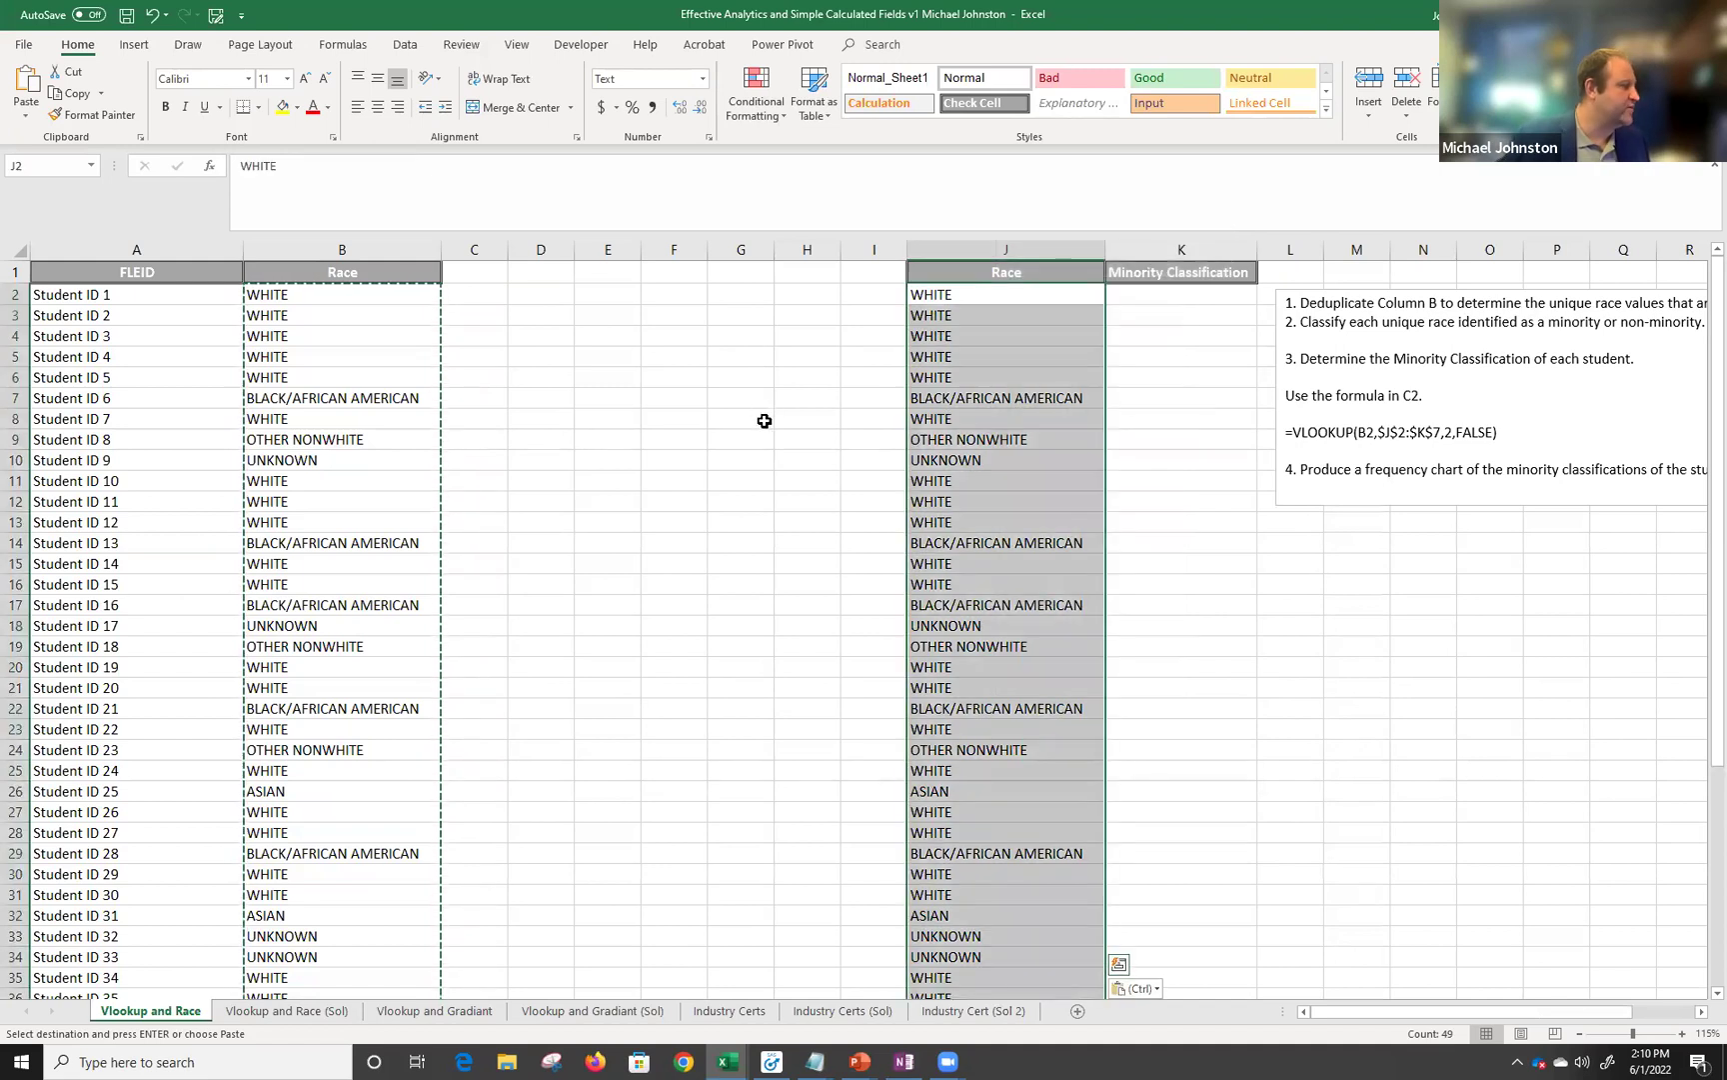
Select the whole of column J with the pasted race values and clear the copy outline around the source range.
left_click_drag(297, 303, 345, 710)
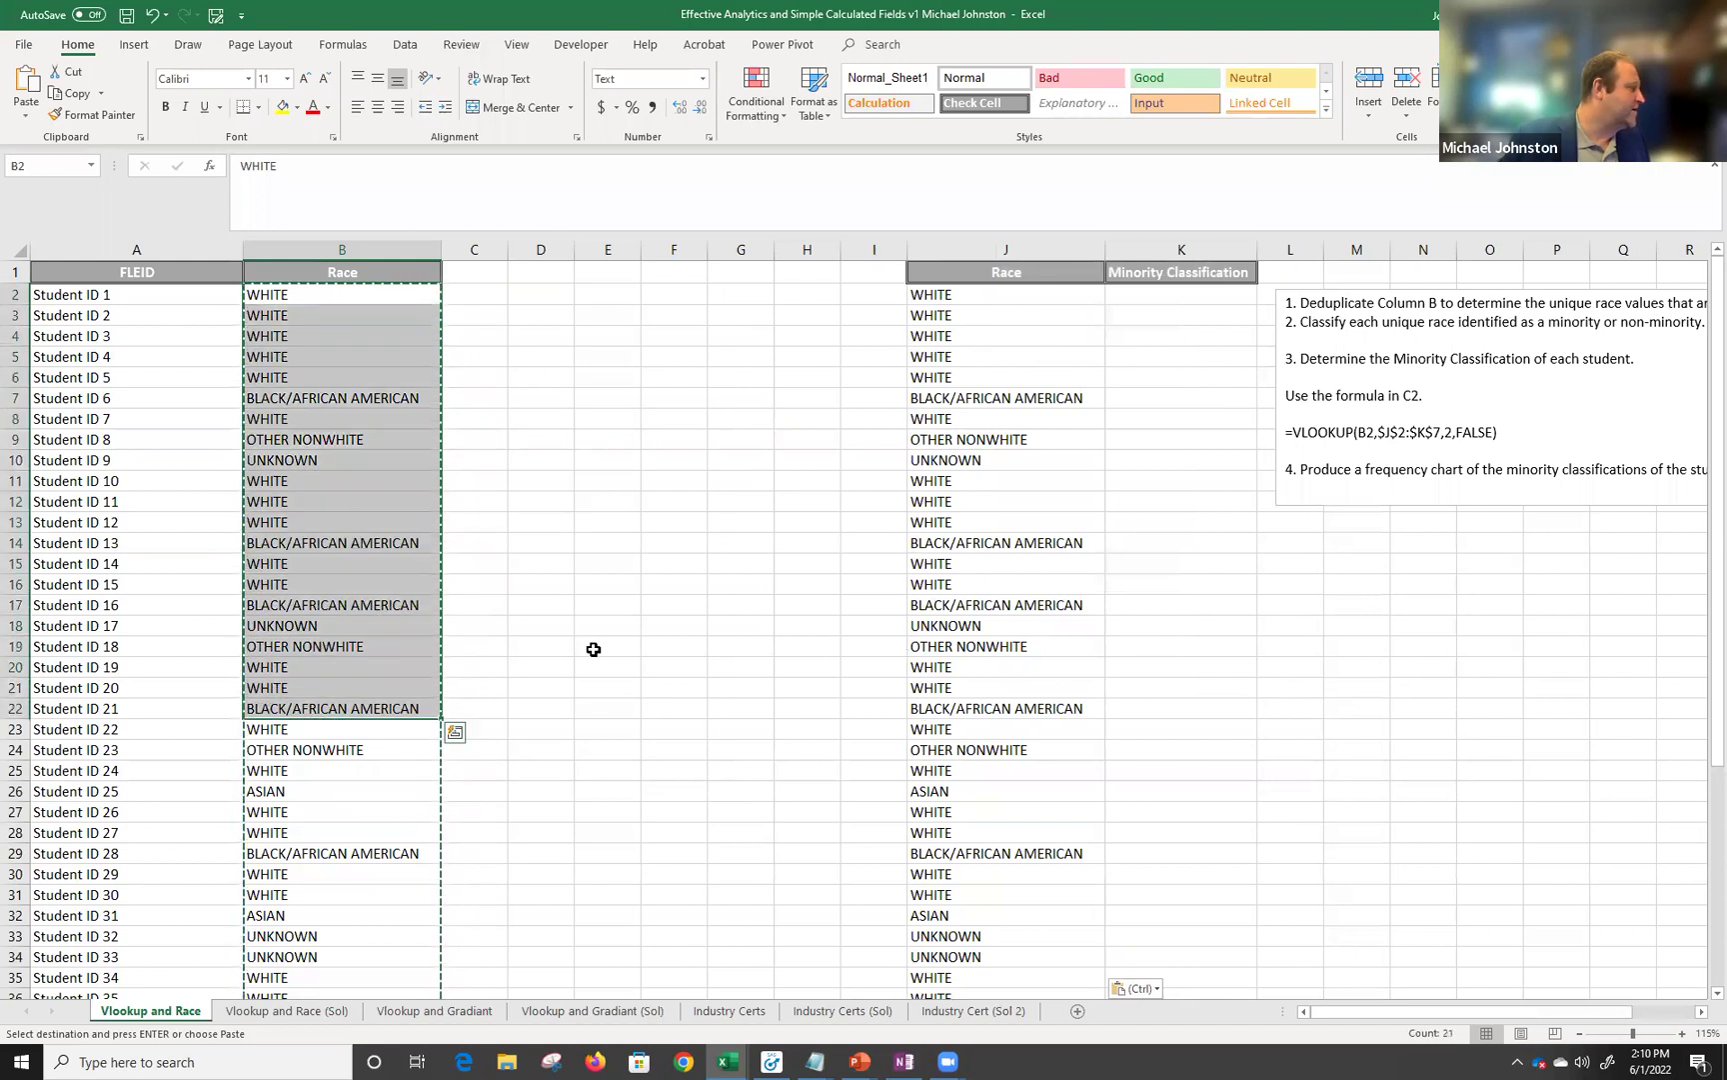
left_click(944, 298)
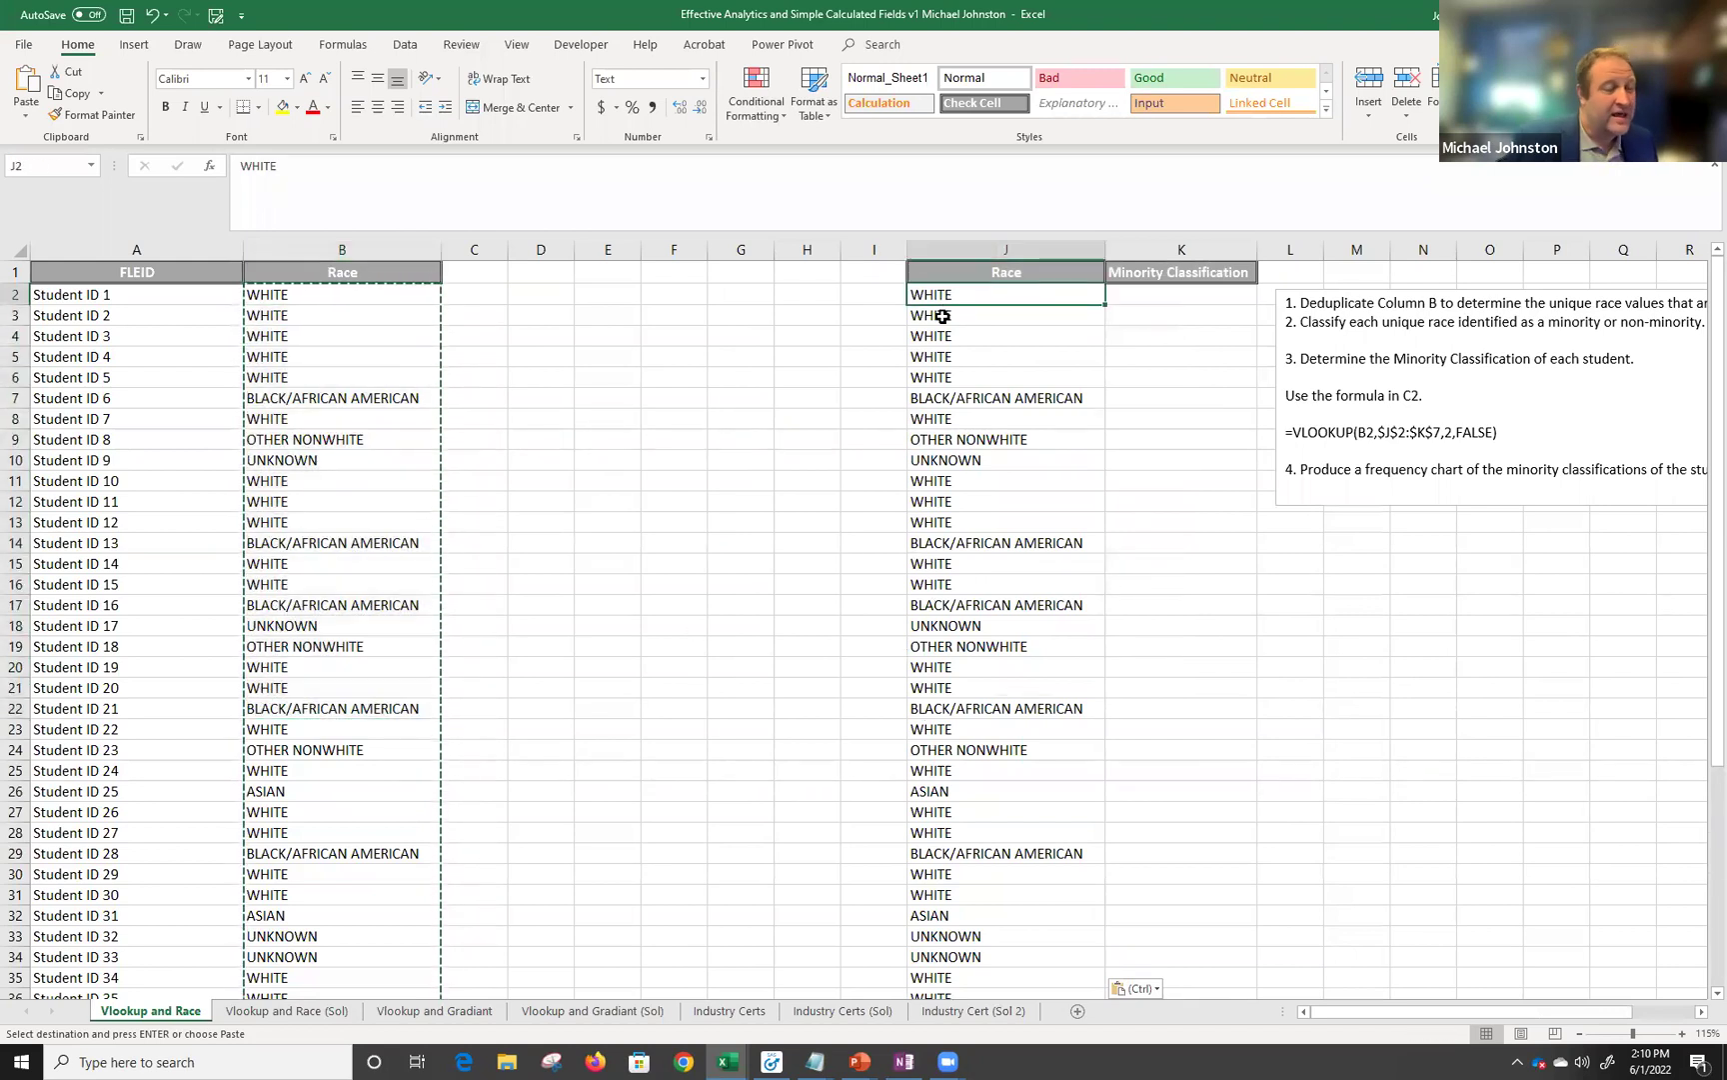
left_click(1008, 248)
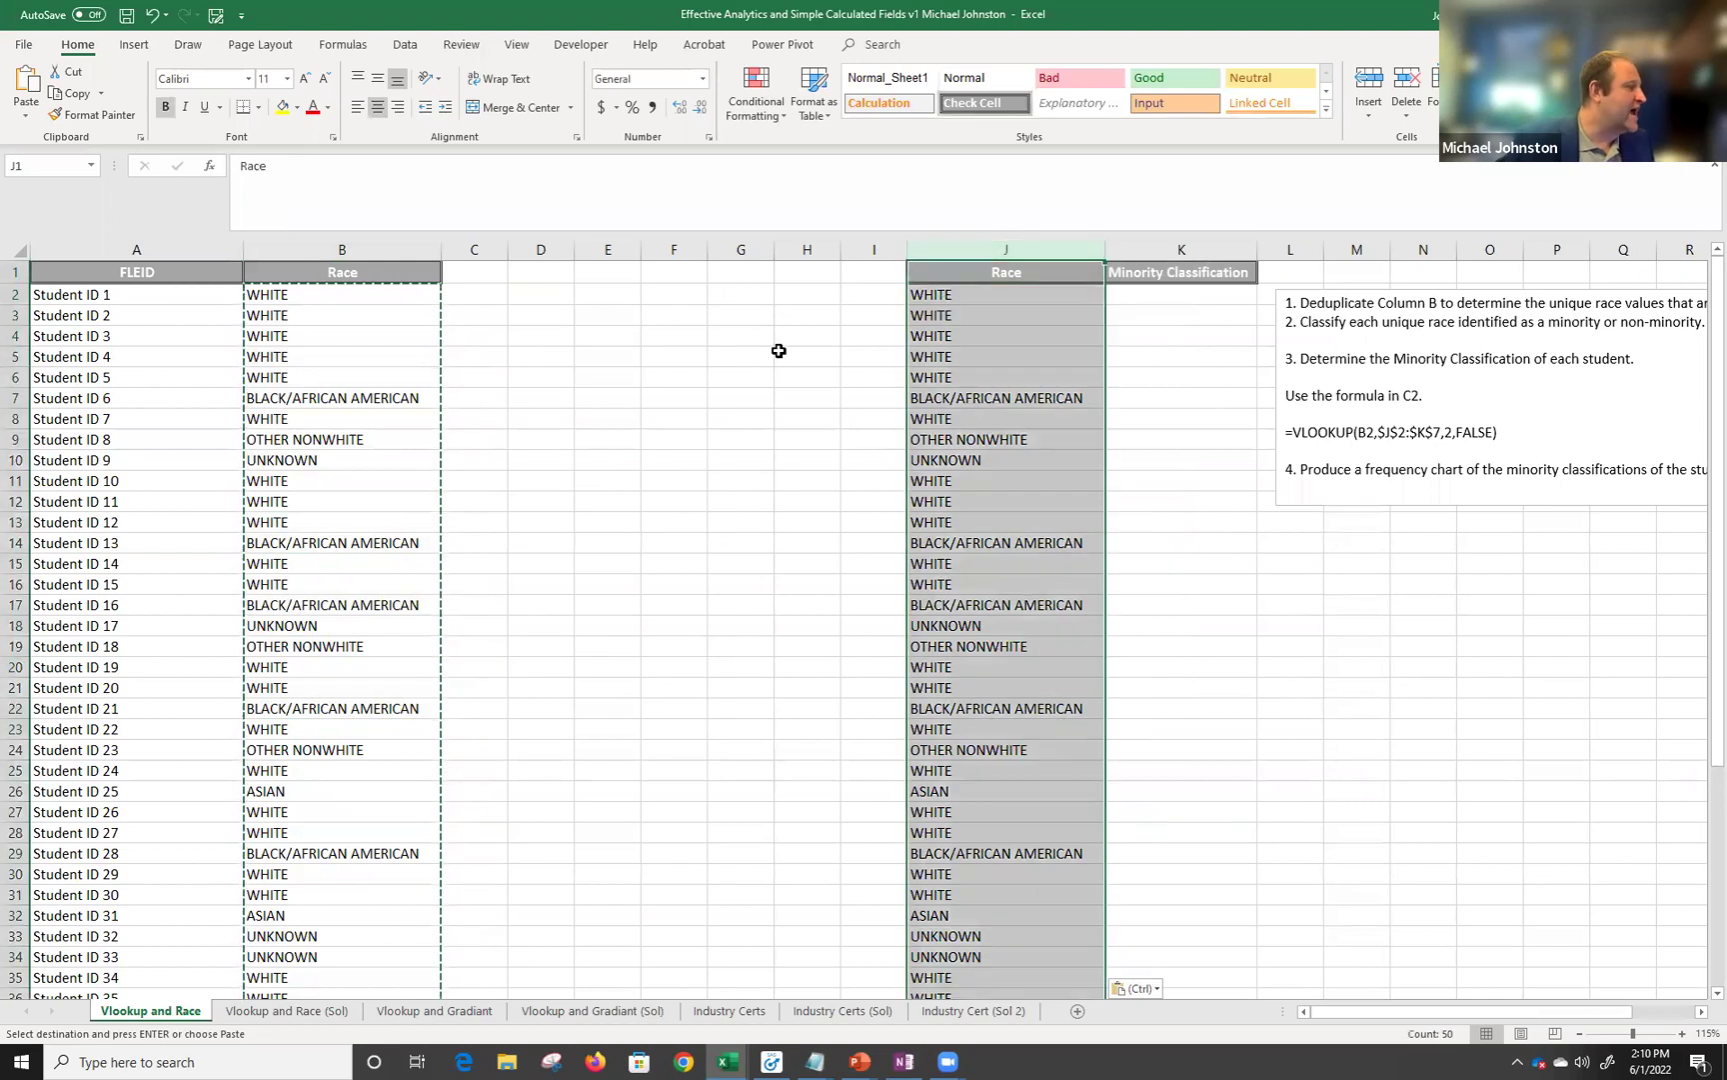
left_click(998, 252)
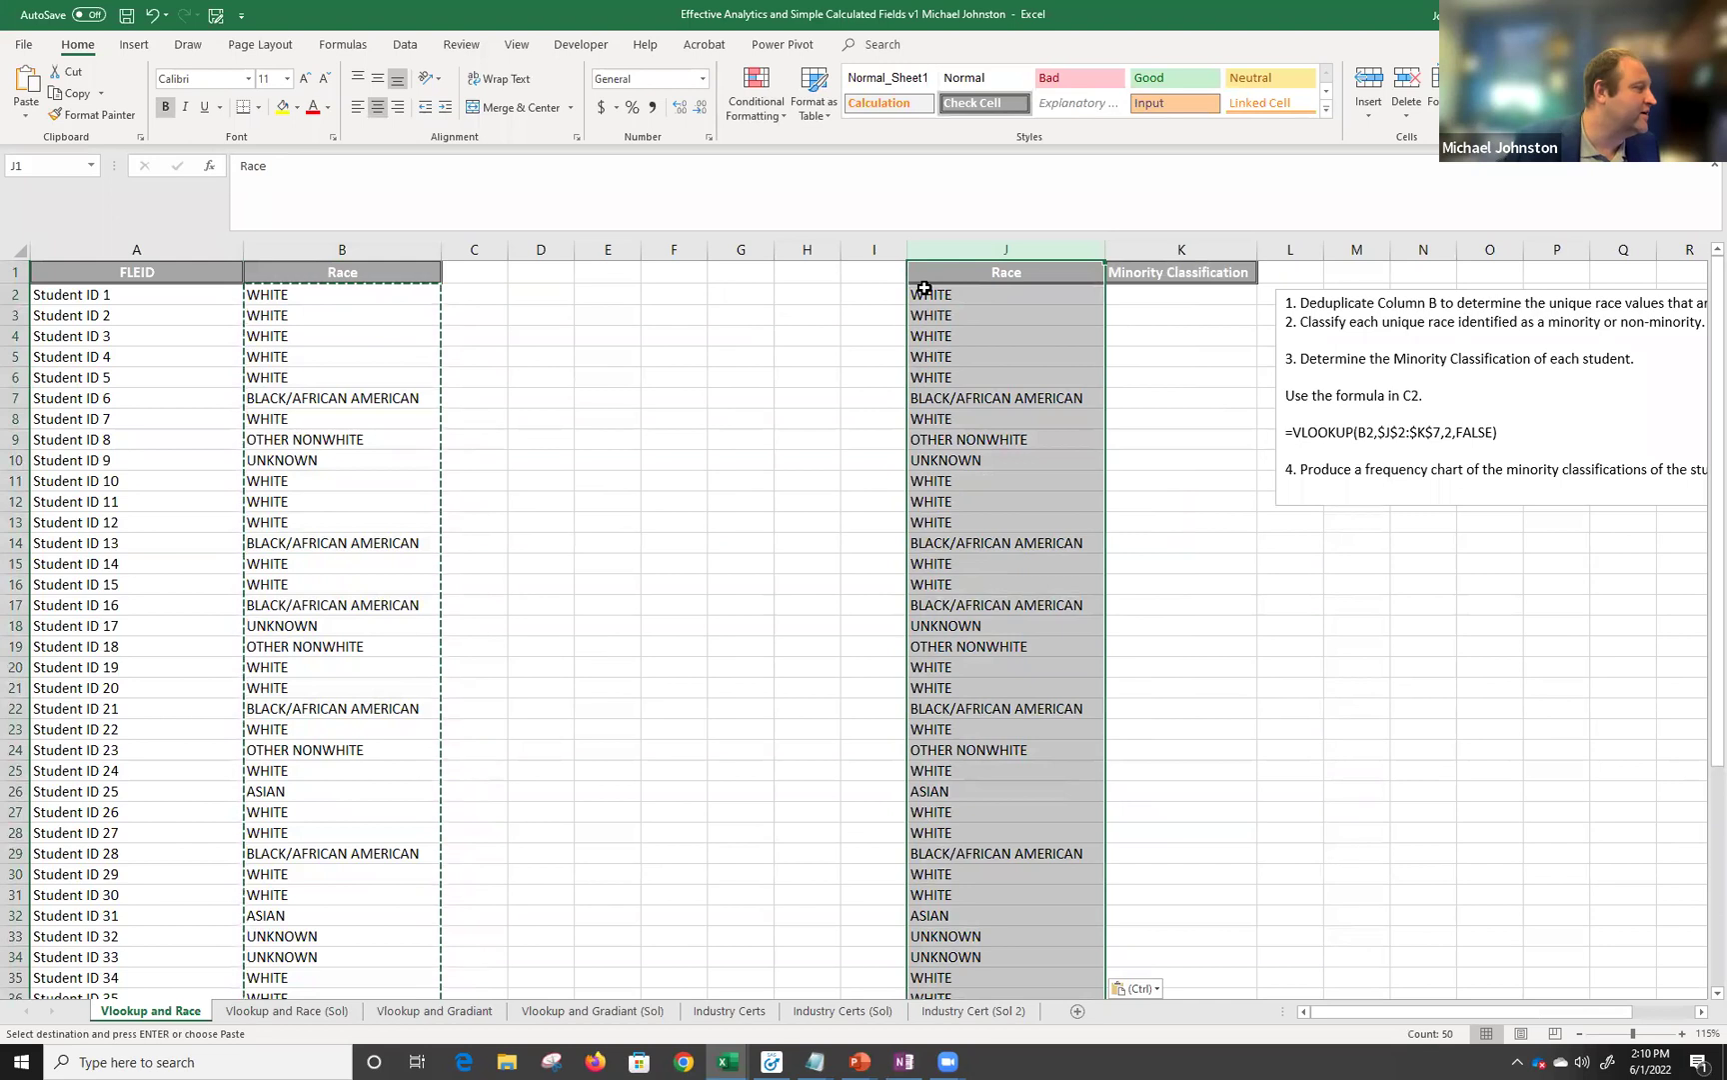
scroll(1009, 463, "down", 10)
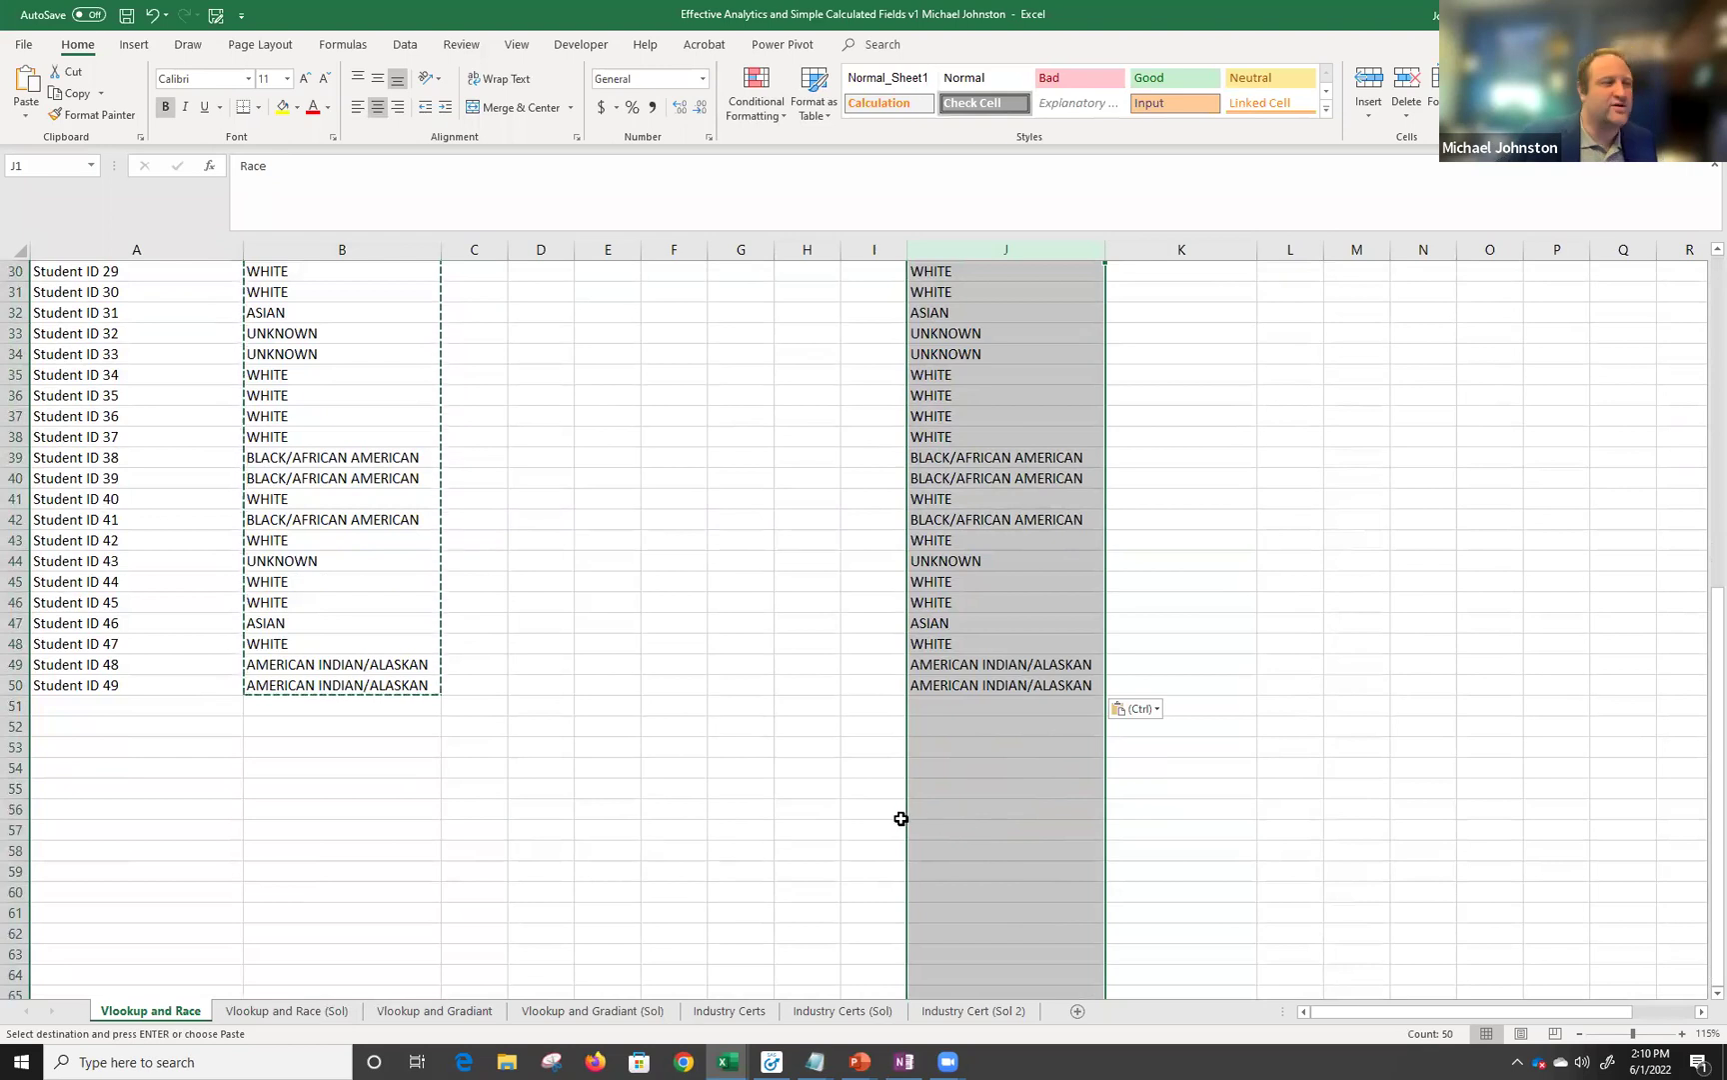
scroll(899, 818, "up", 10)
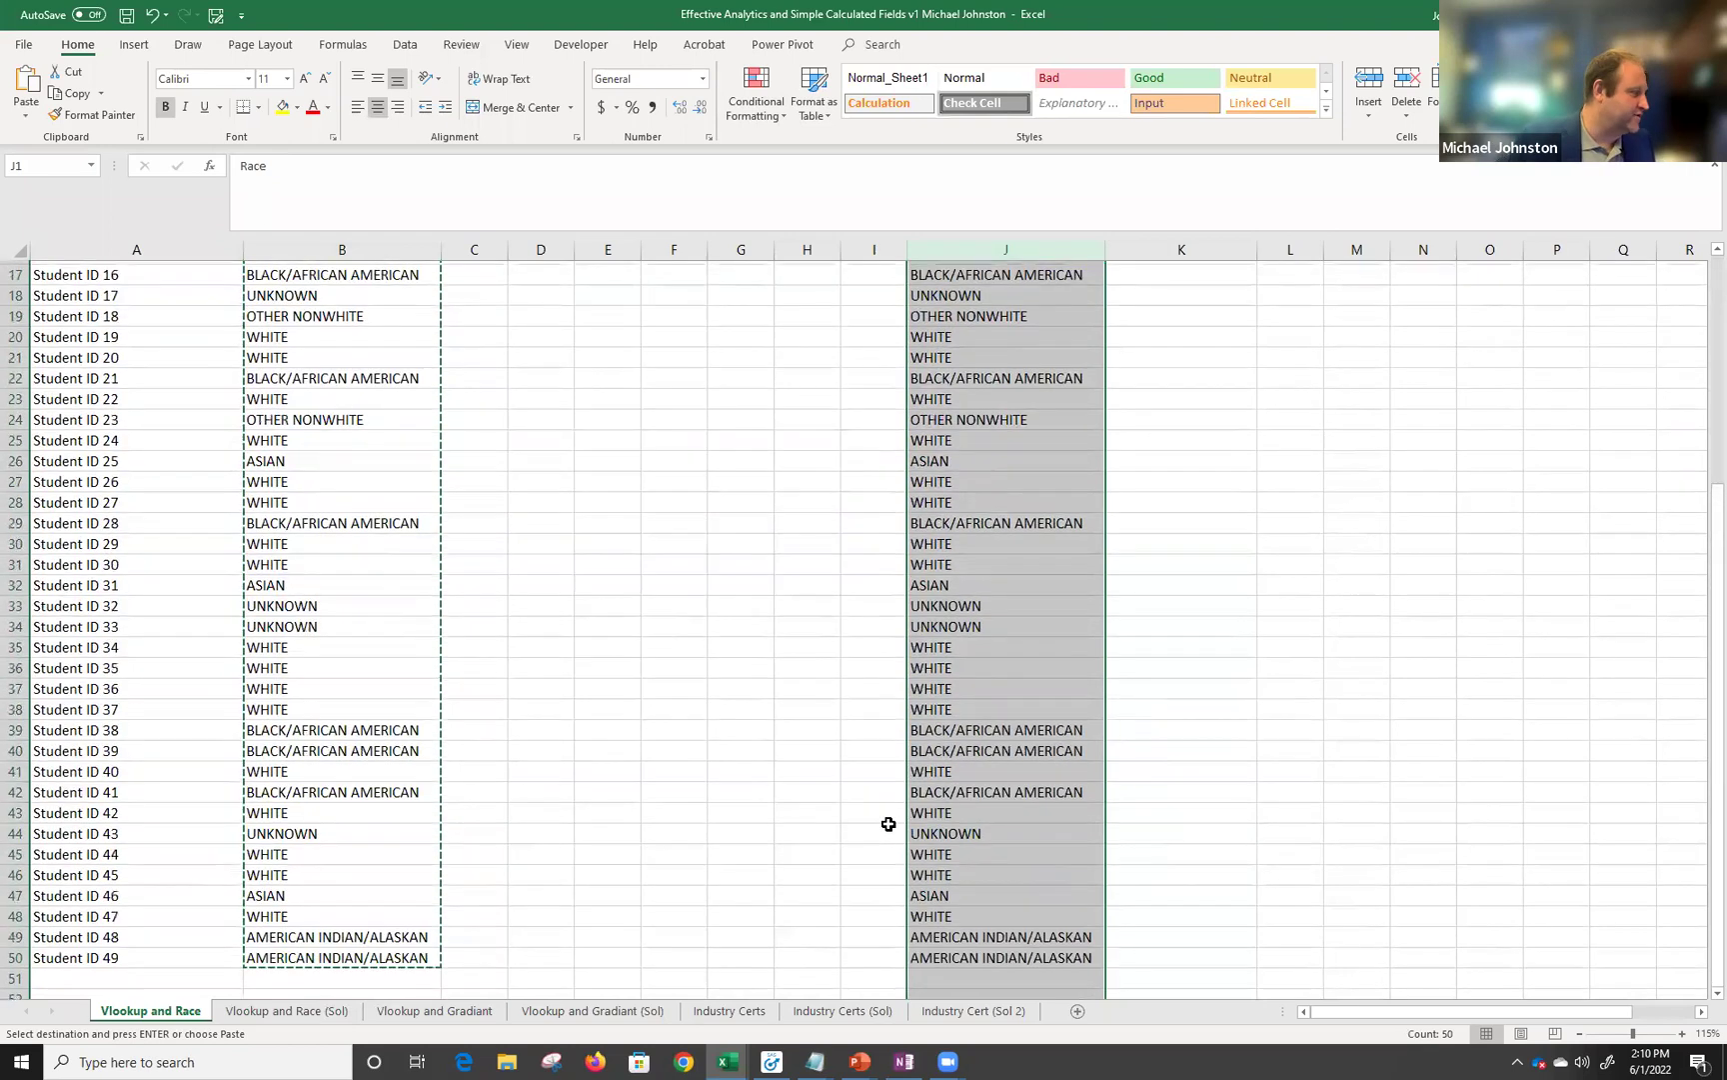
key("Escape")
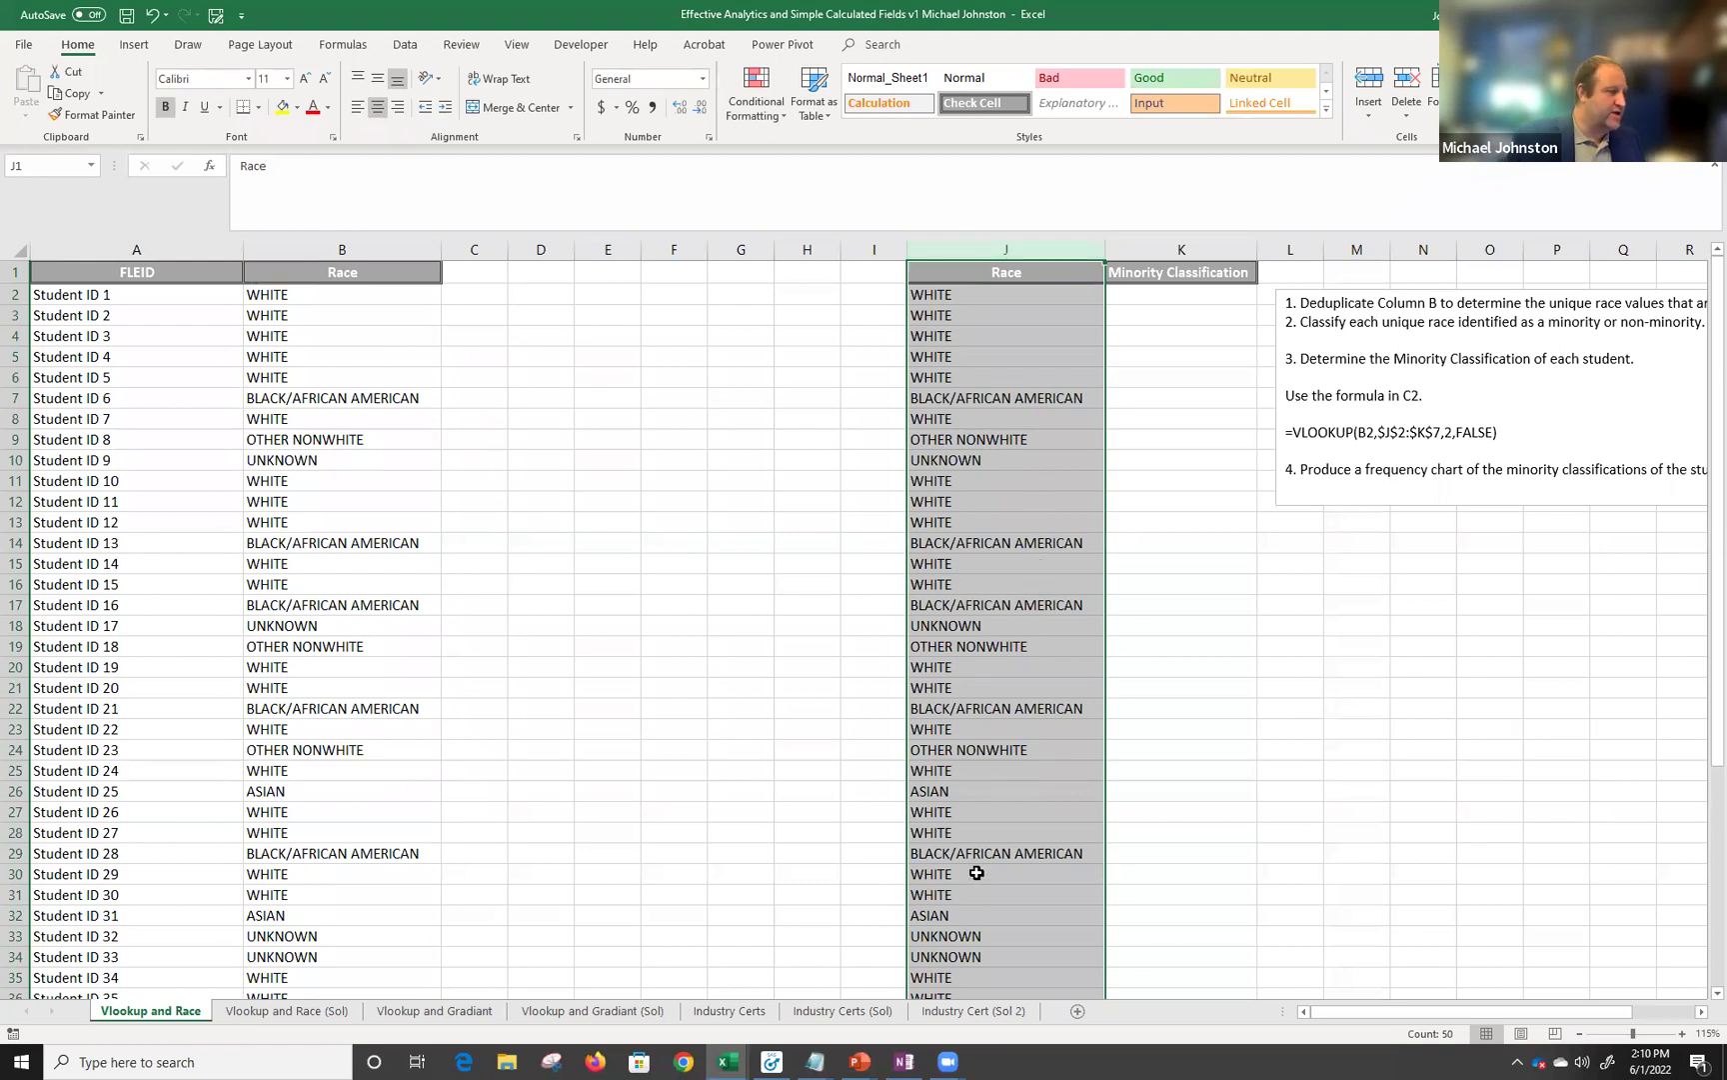
Start Remove Duplicates on column J, continuing with the current selection instead of expanding it.
left_click(405, 48)
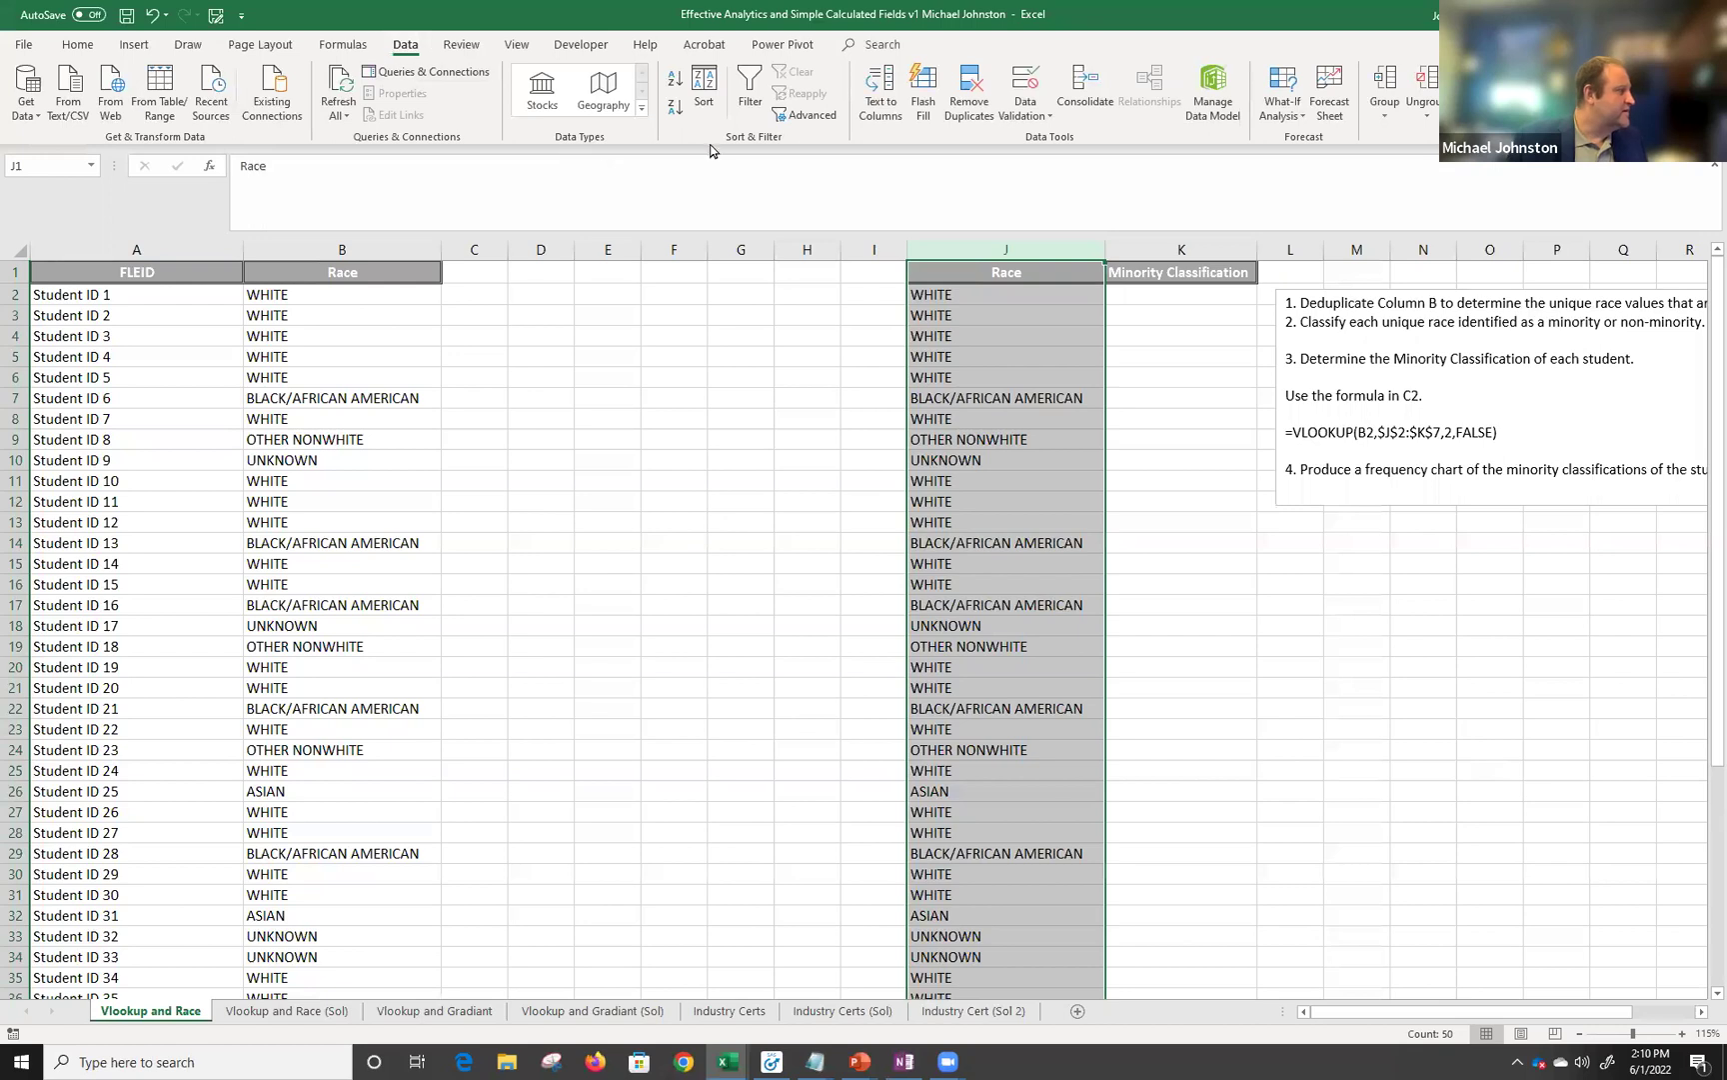
left_click(965, 111)
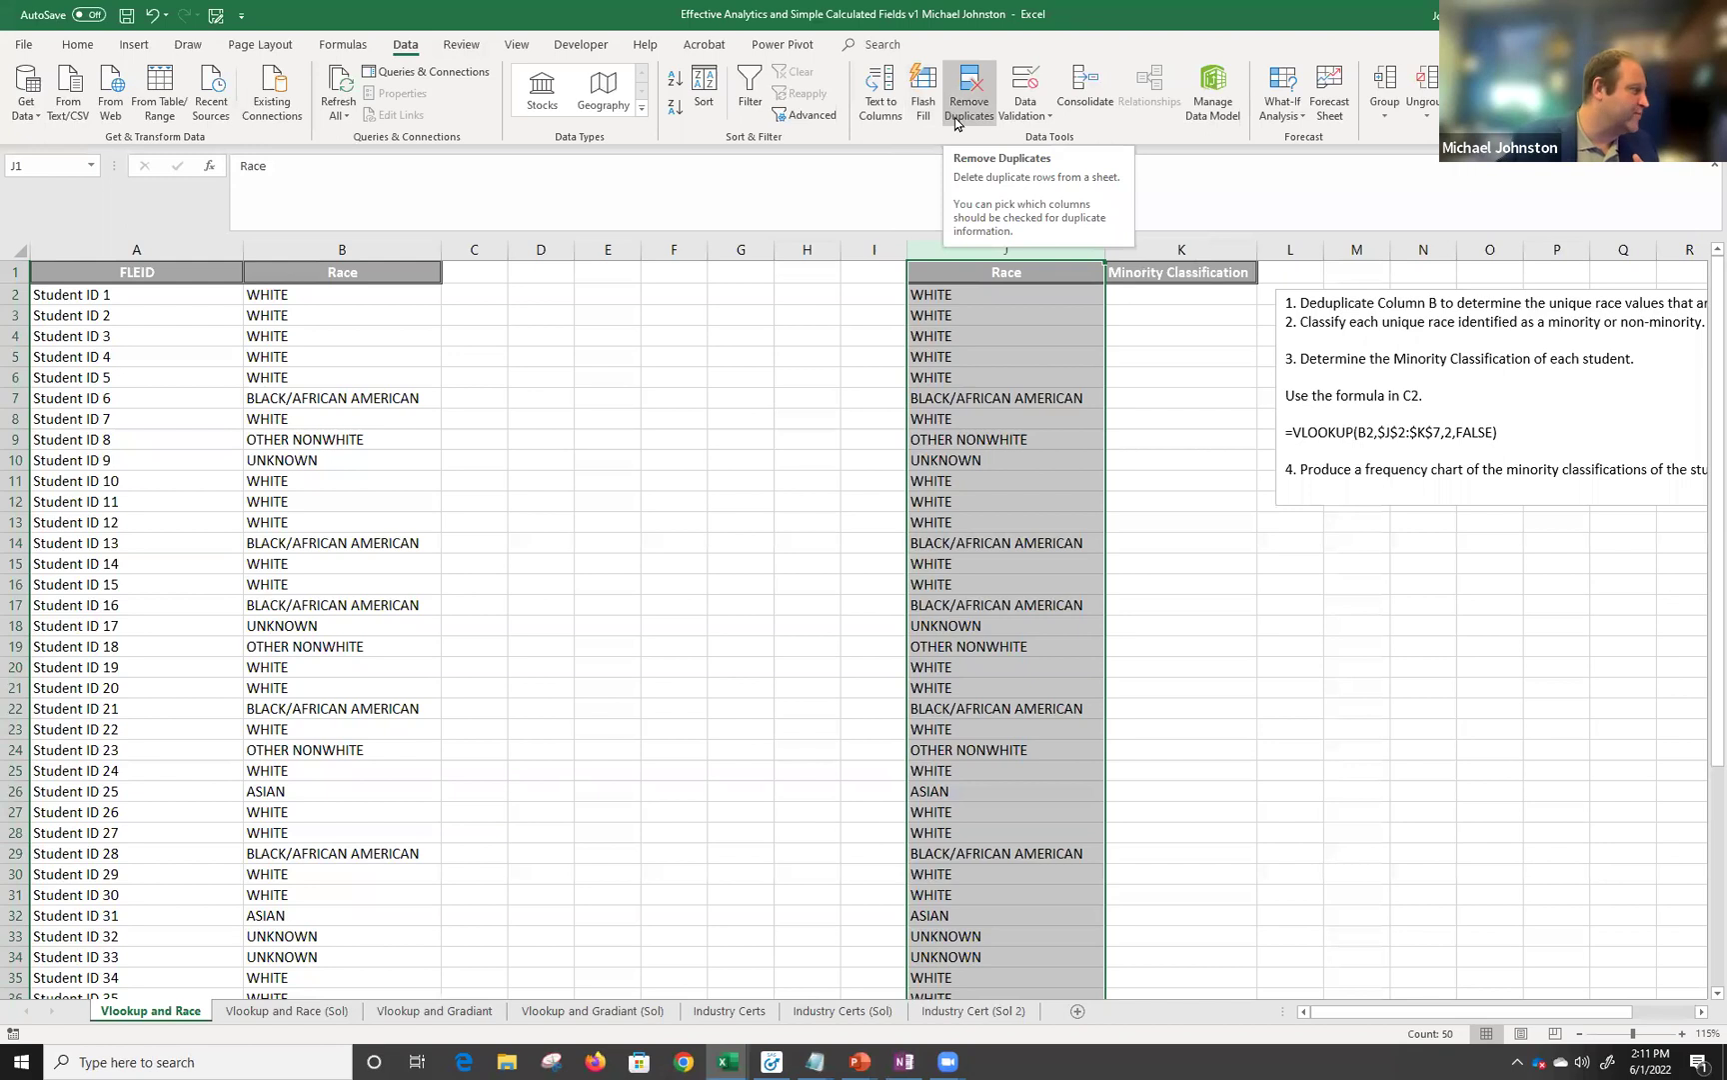
left_click(955, 116)
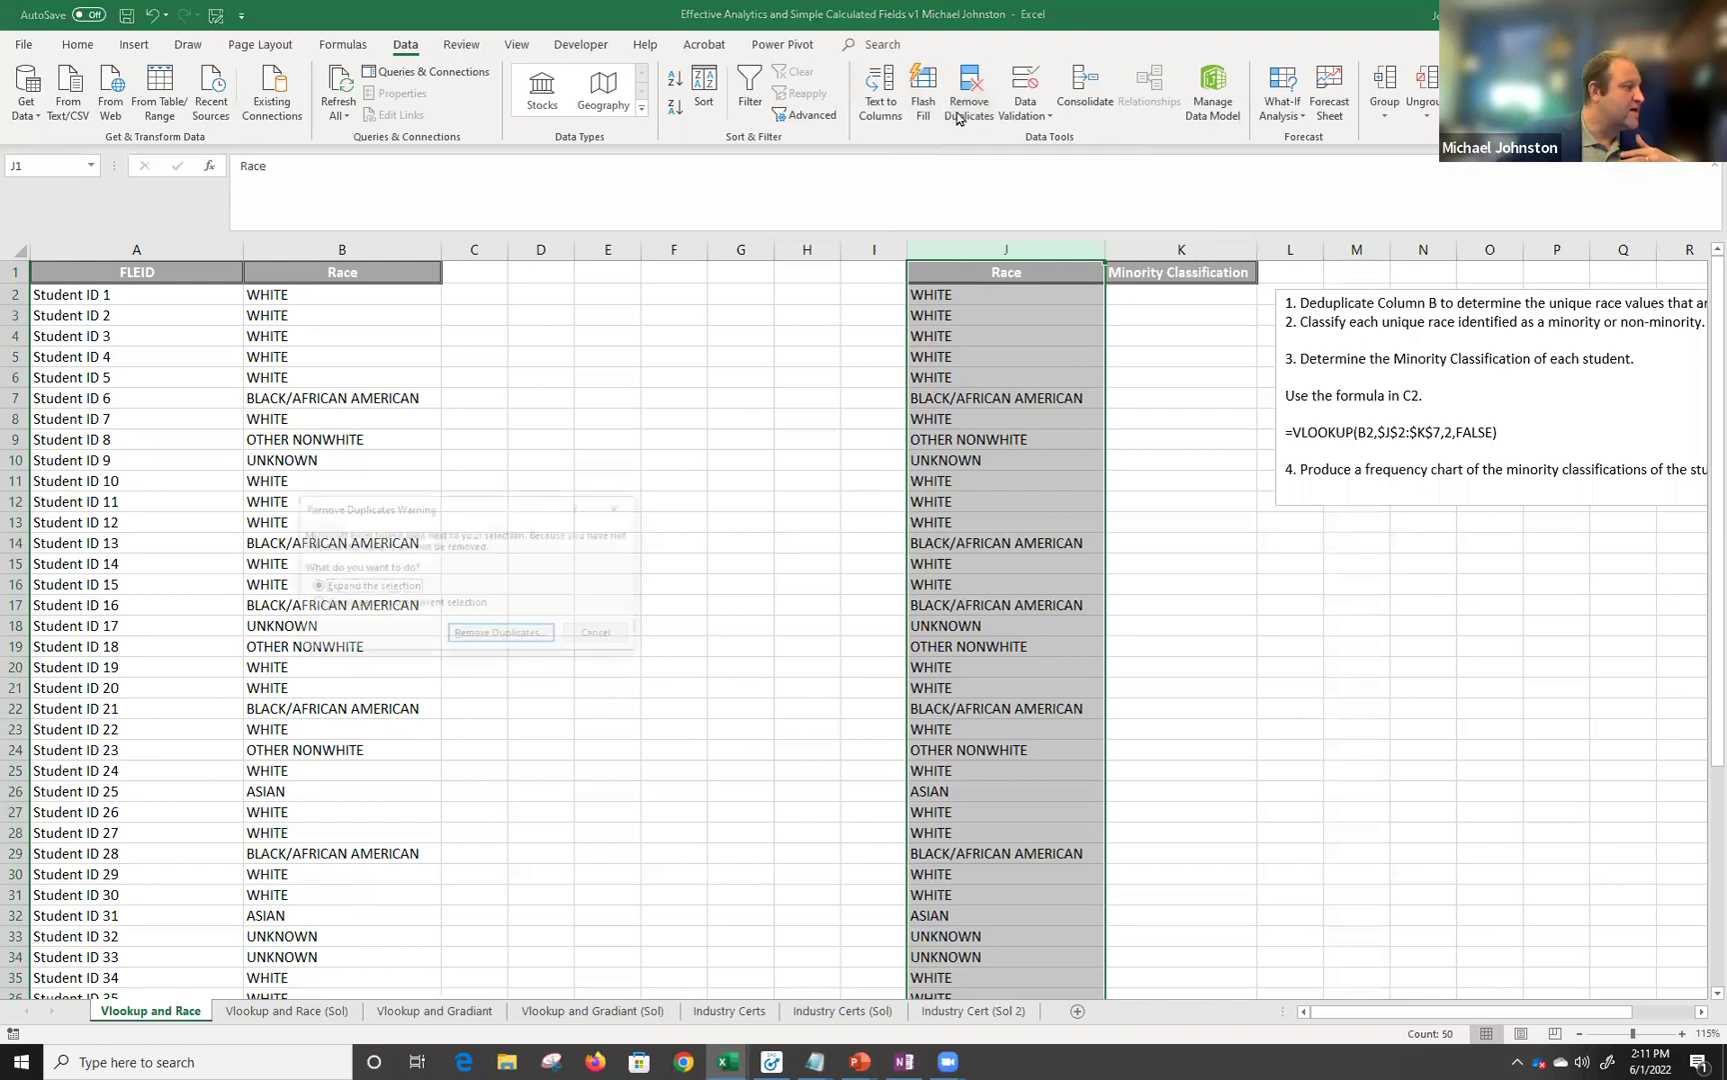
left_click_drag(538, 508, 841, 235)
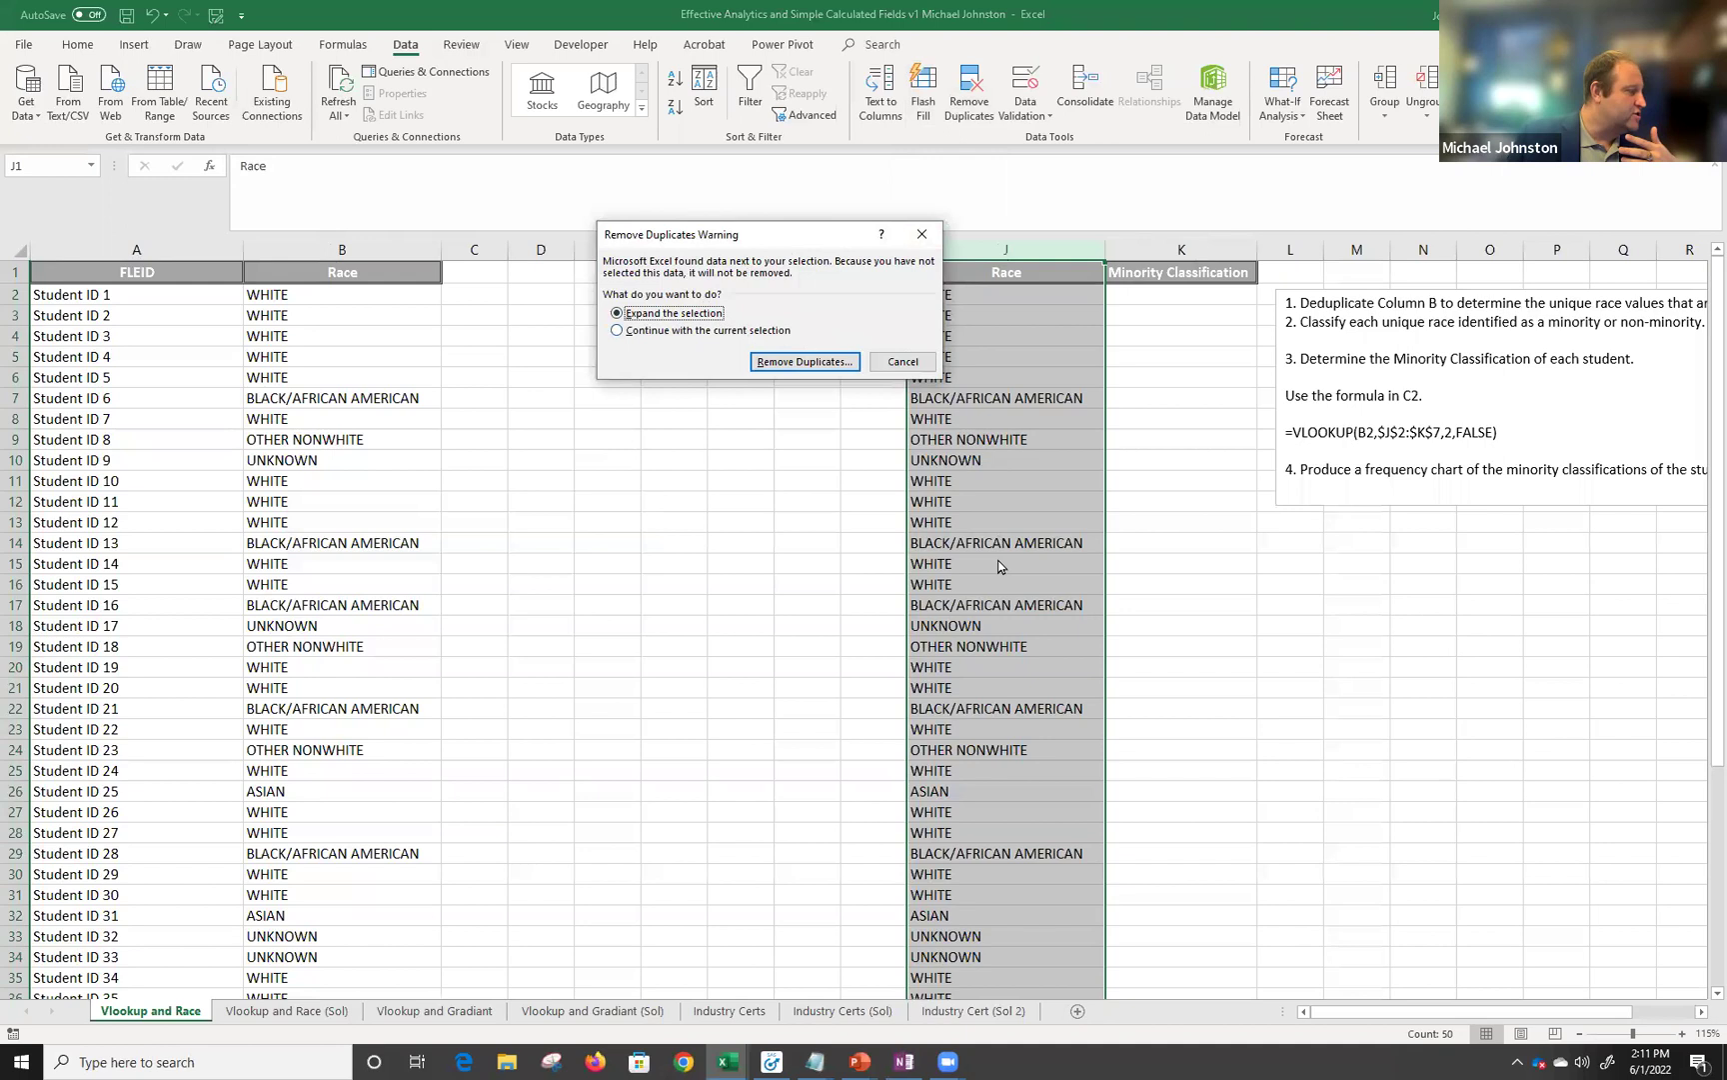
left_click(637, 333)
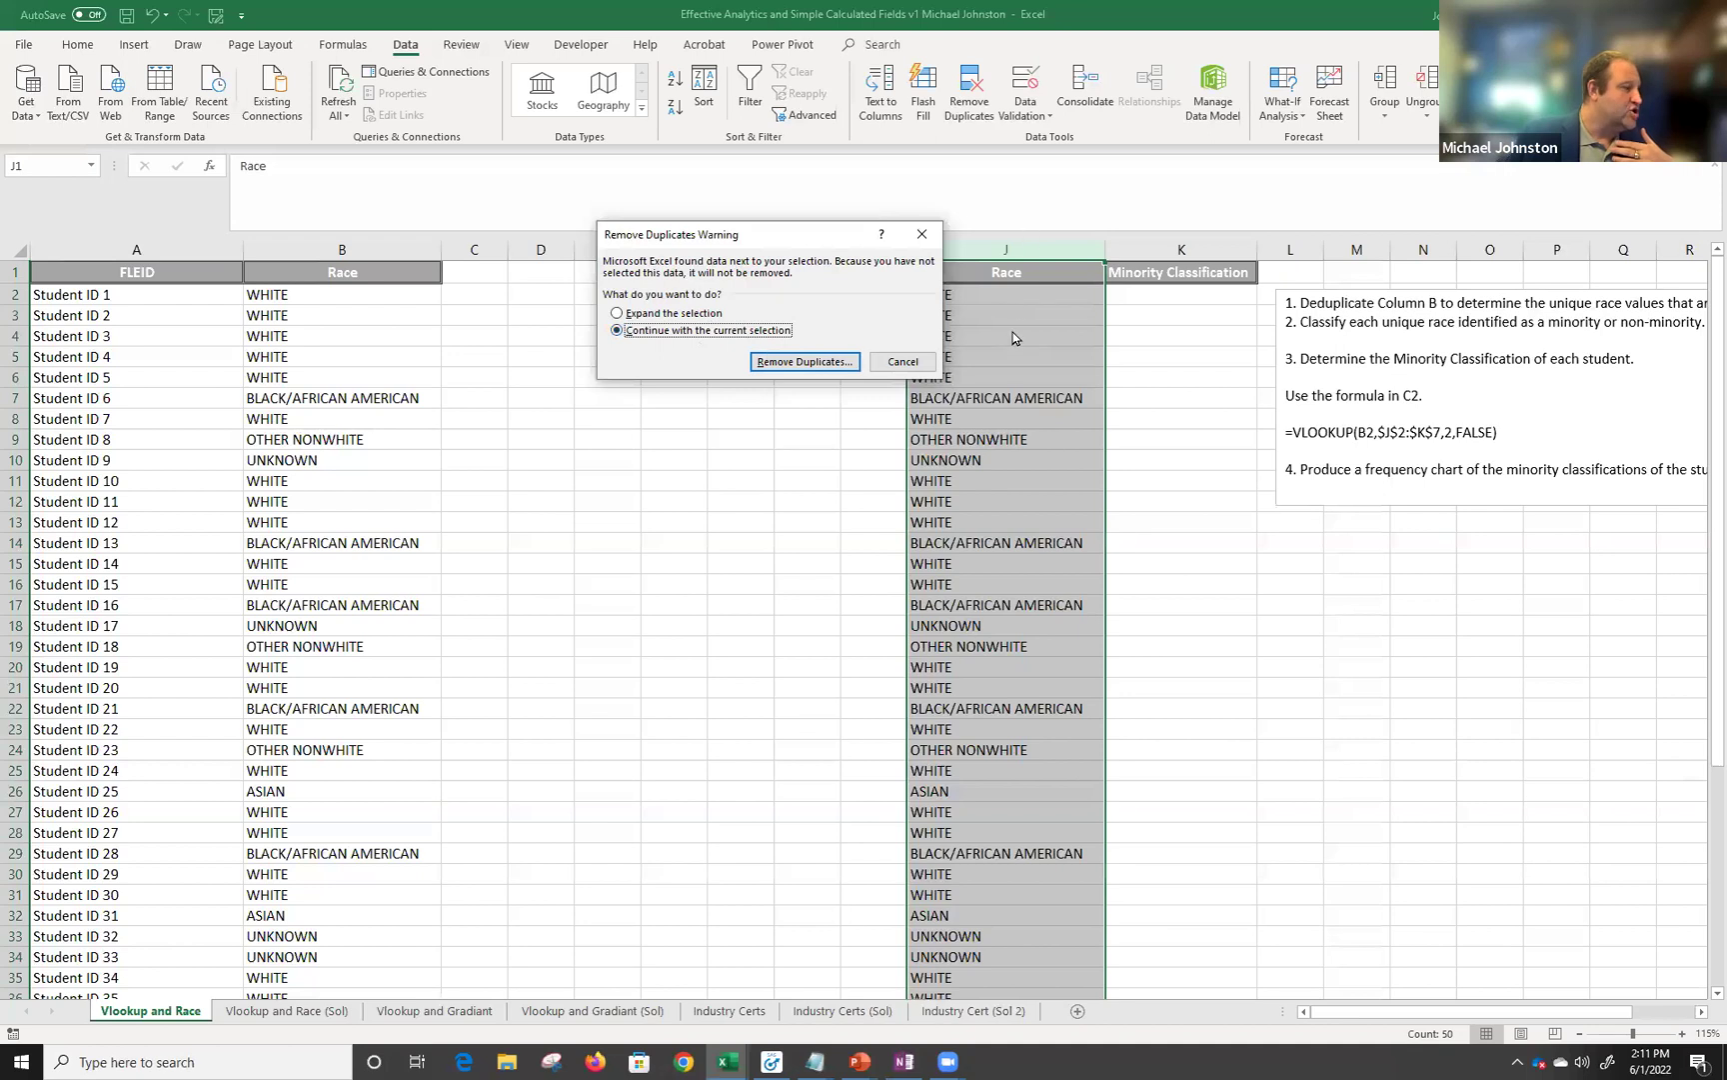
left_click(805, 361)
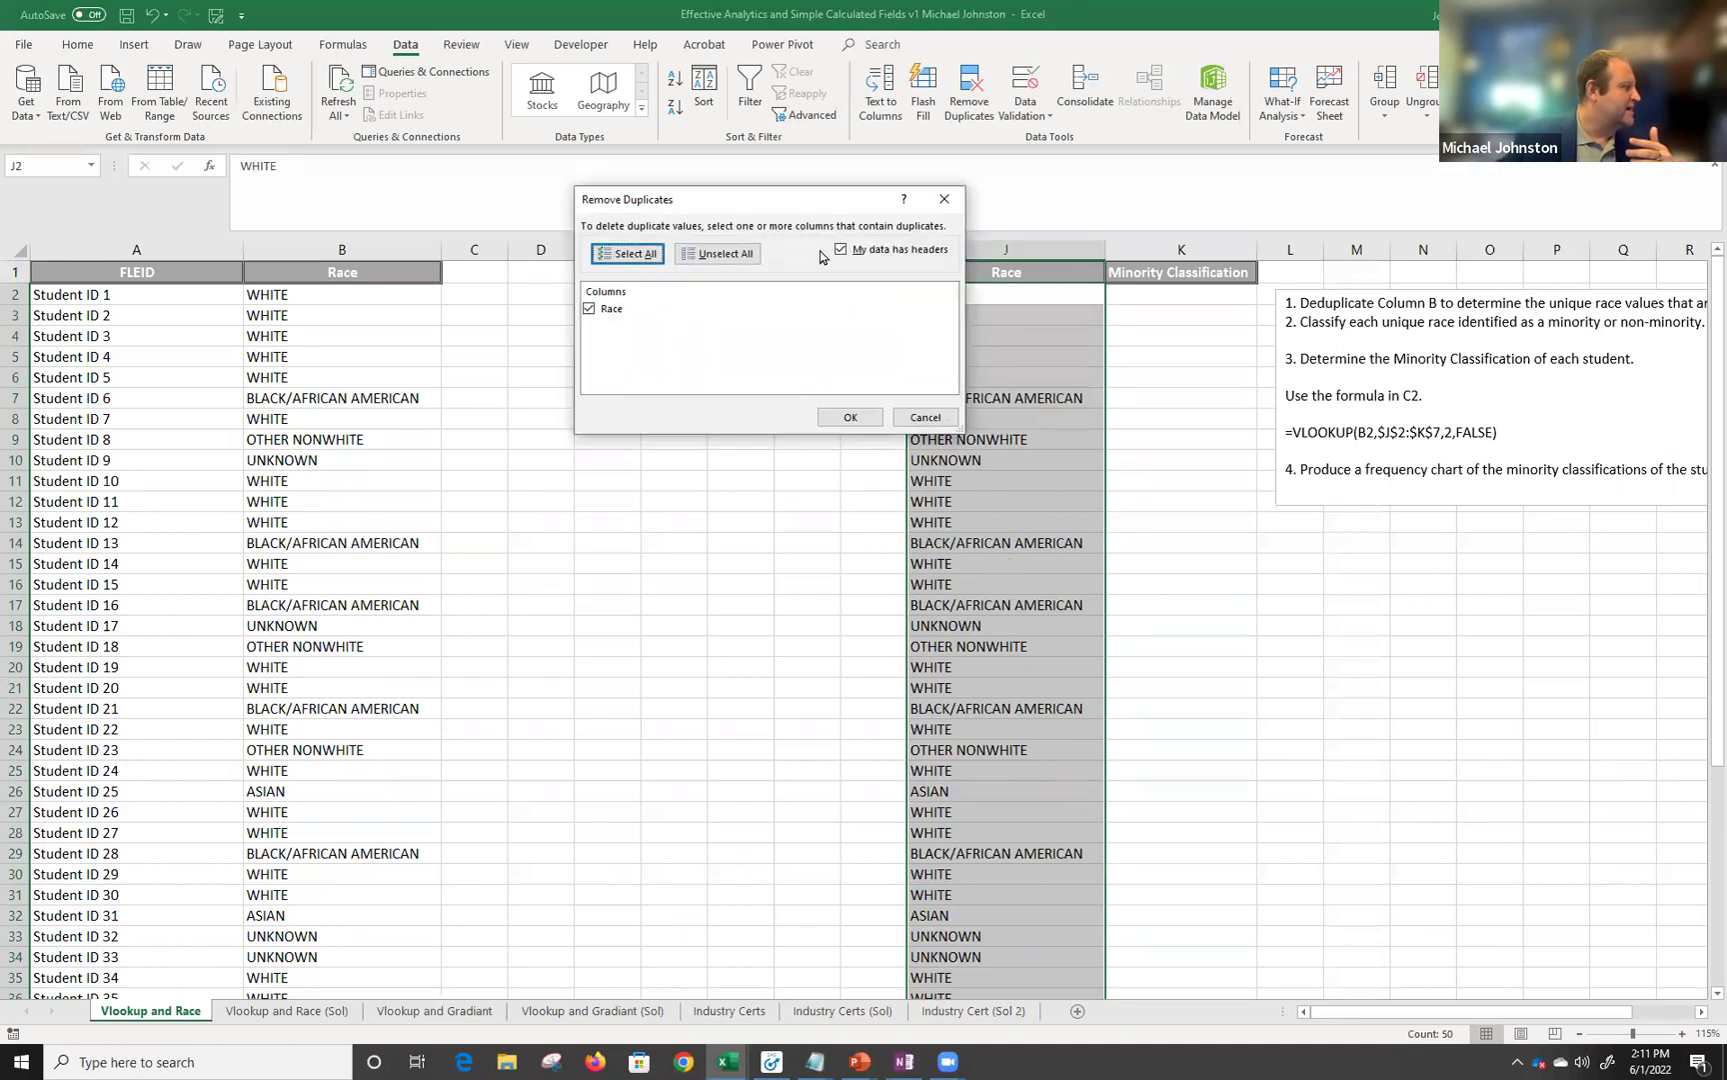
Remove the duplicate values from the Race column with the data treated as having headers.
left_click_drag(805, 202, 678, 168)
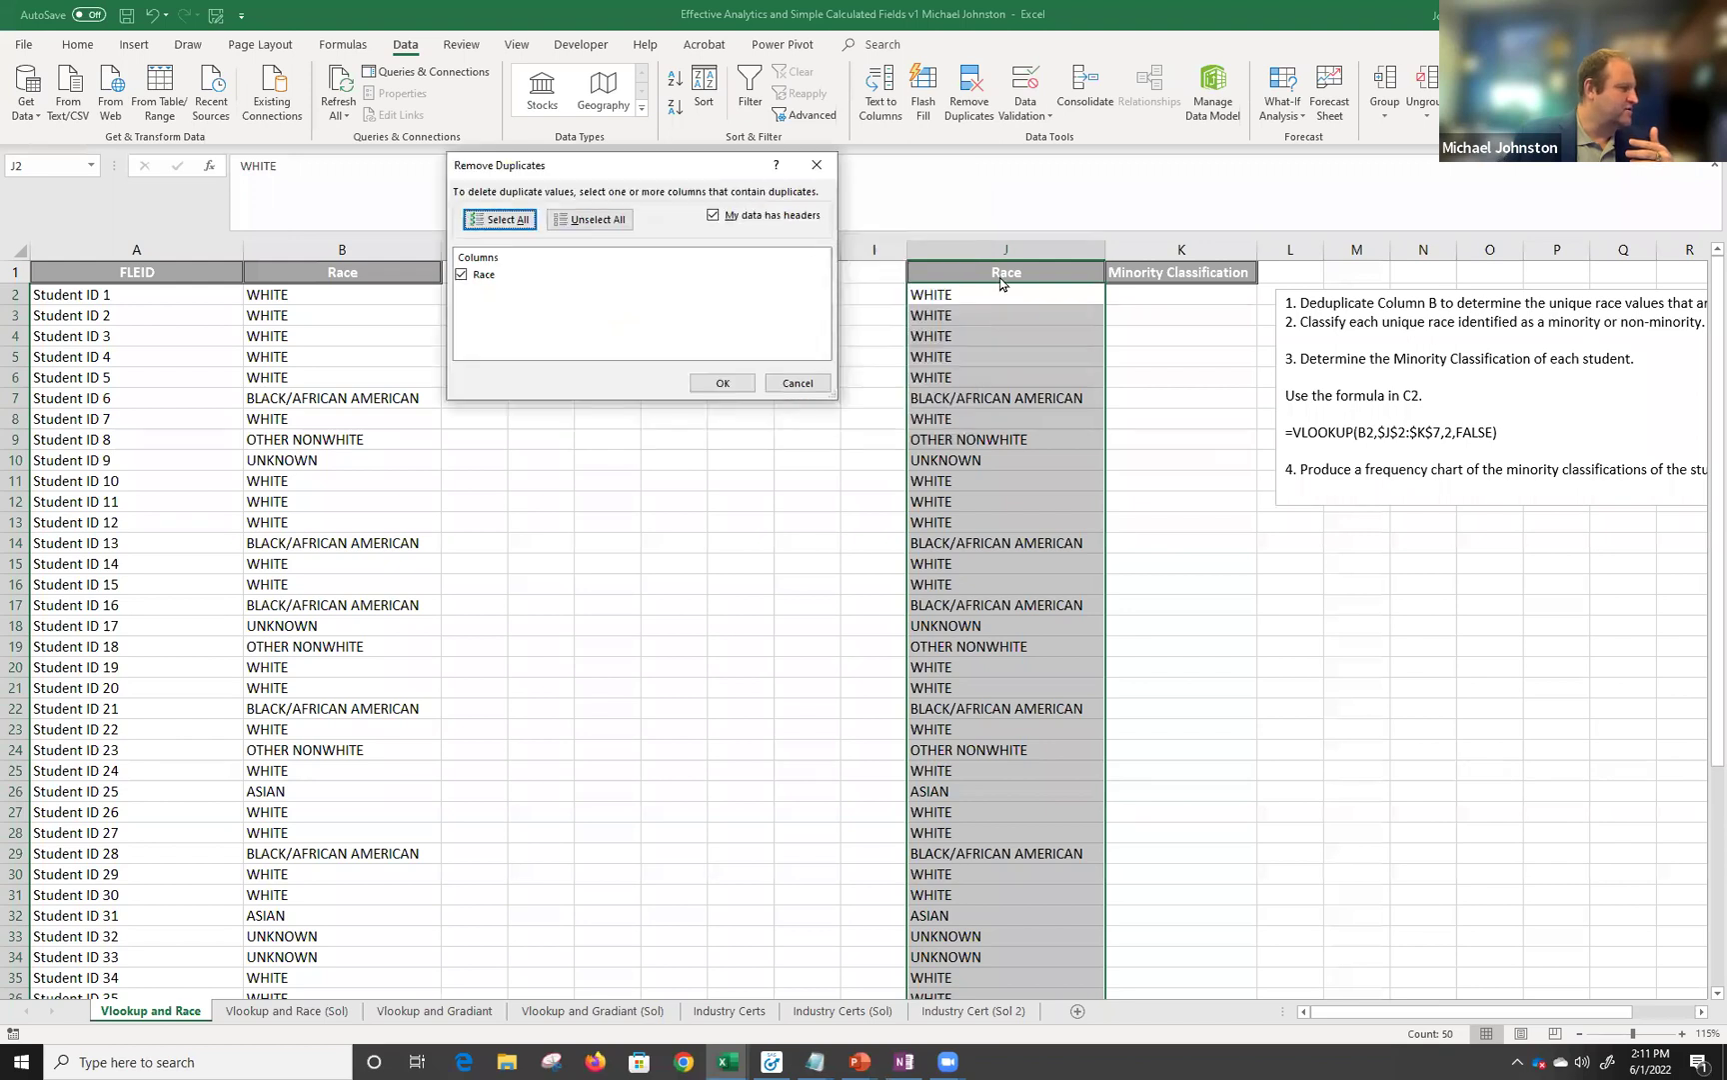
left_click(729, 217)
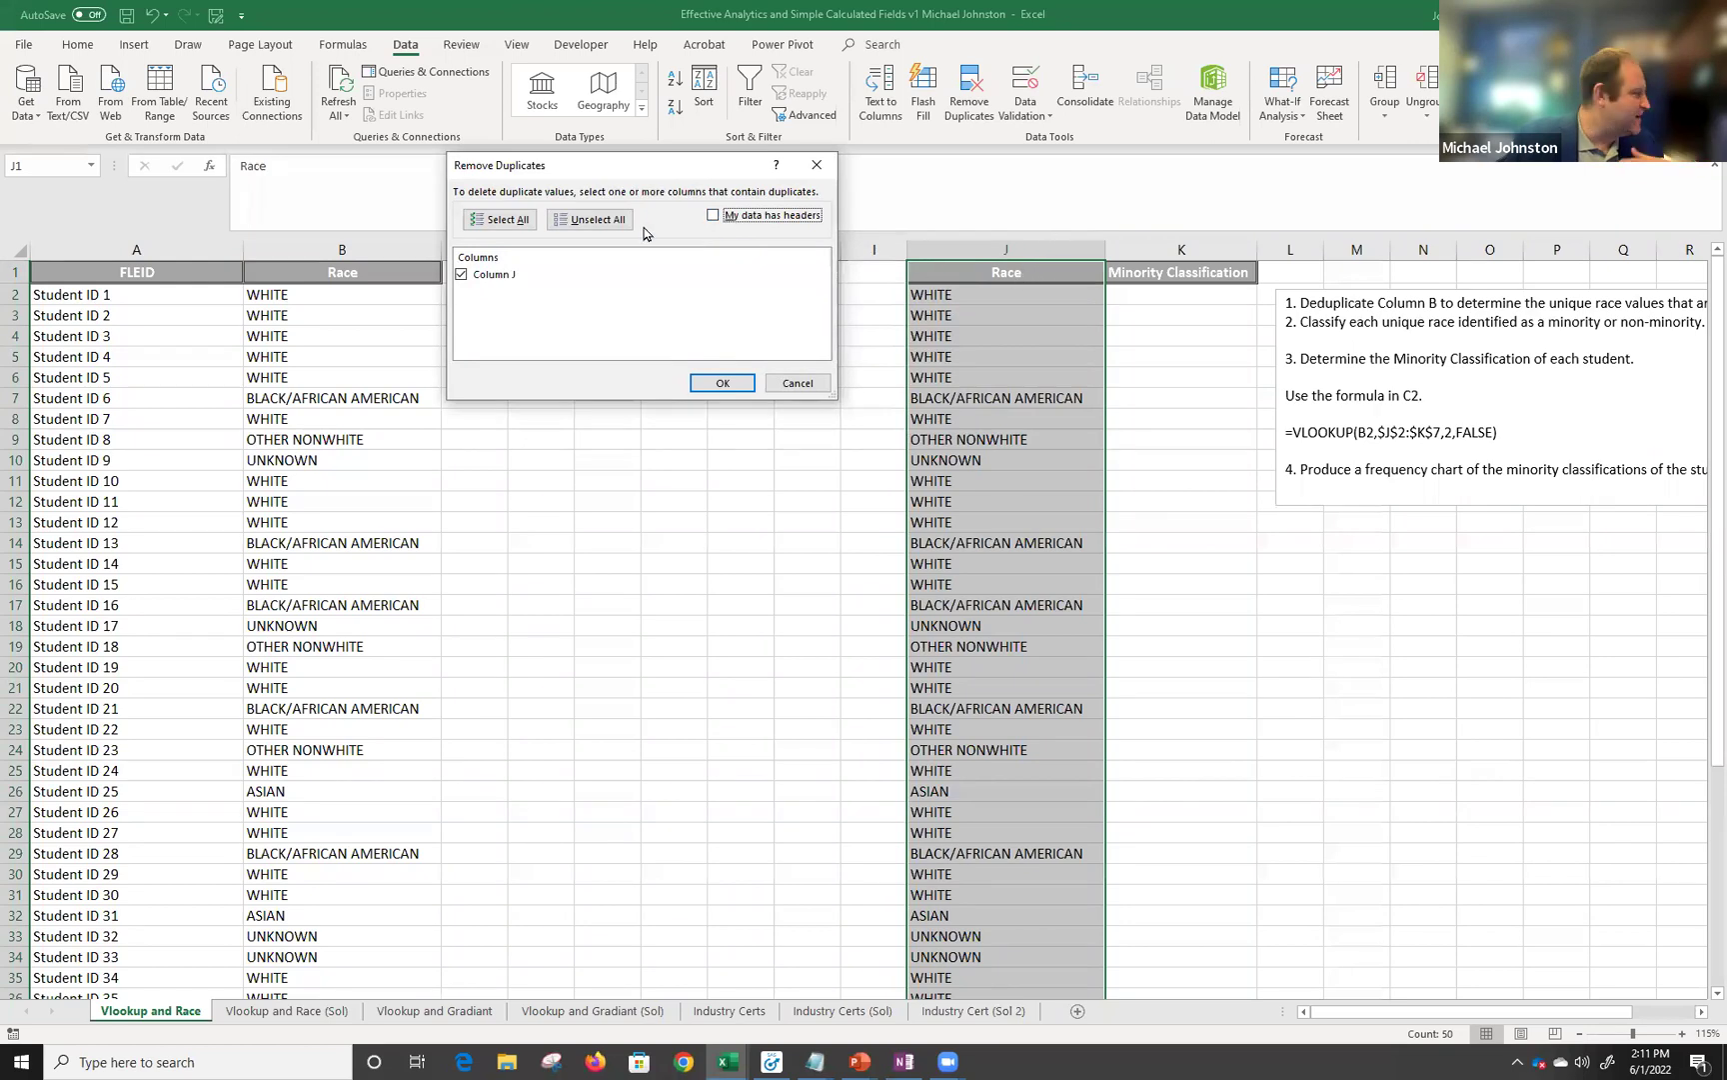
left_click(763, 217)
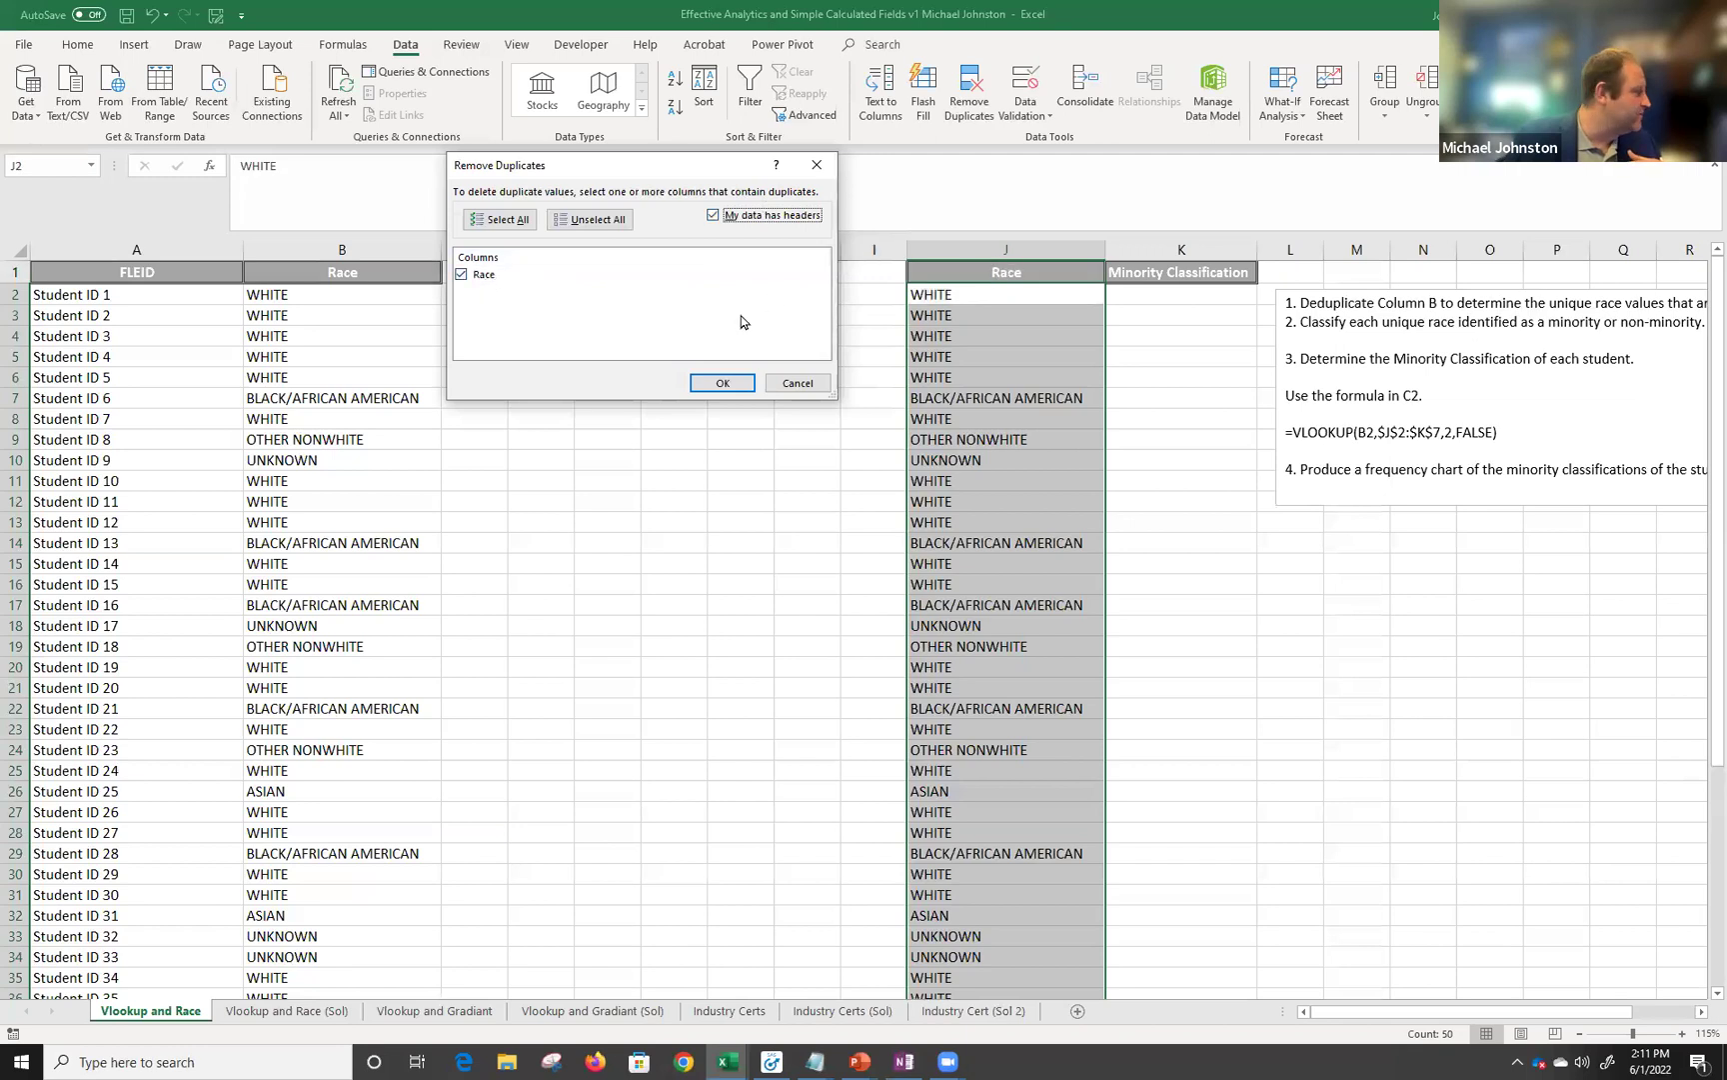
left_click(721, 384)
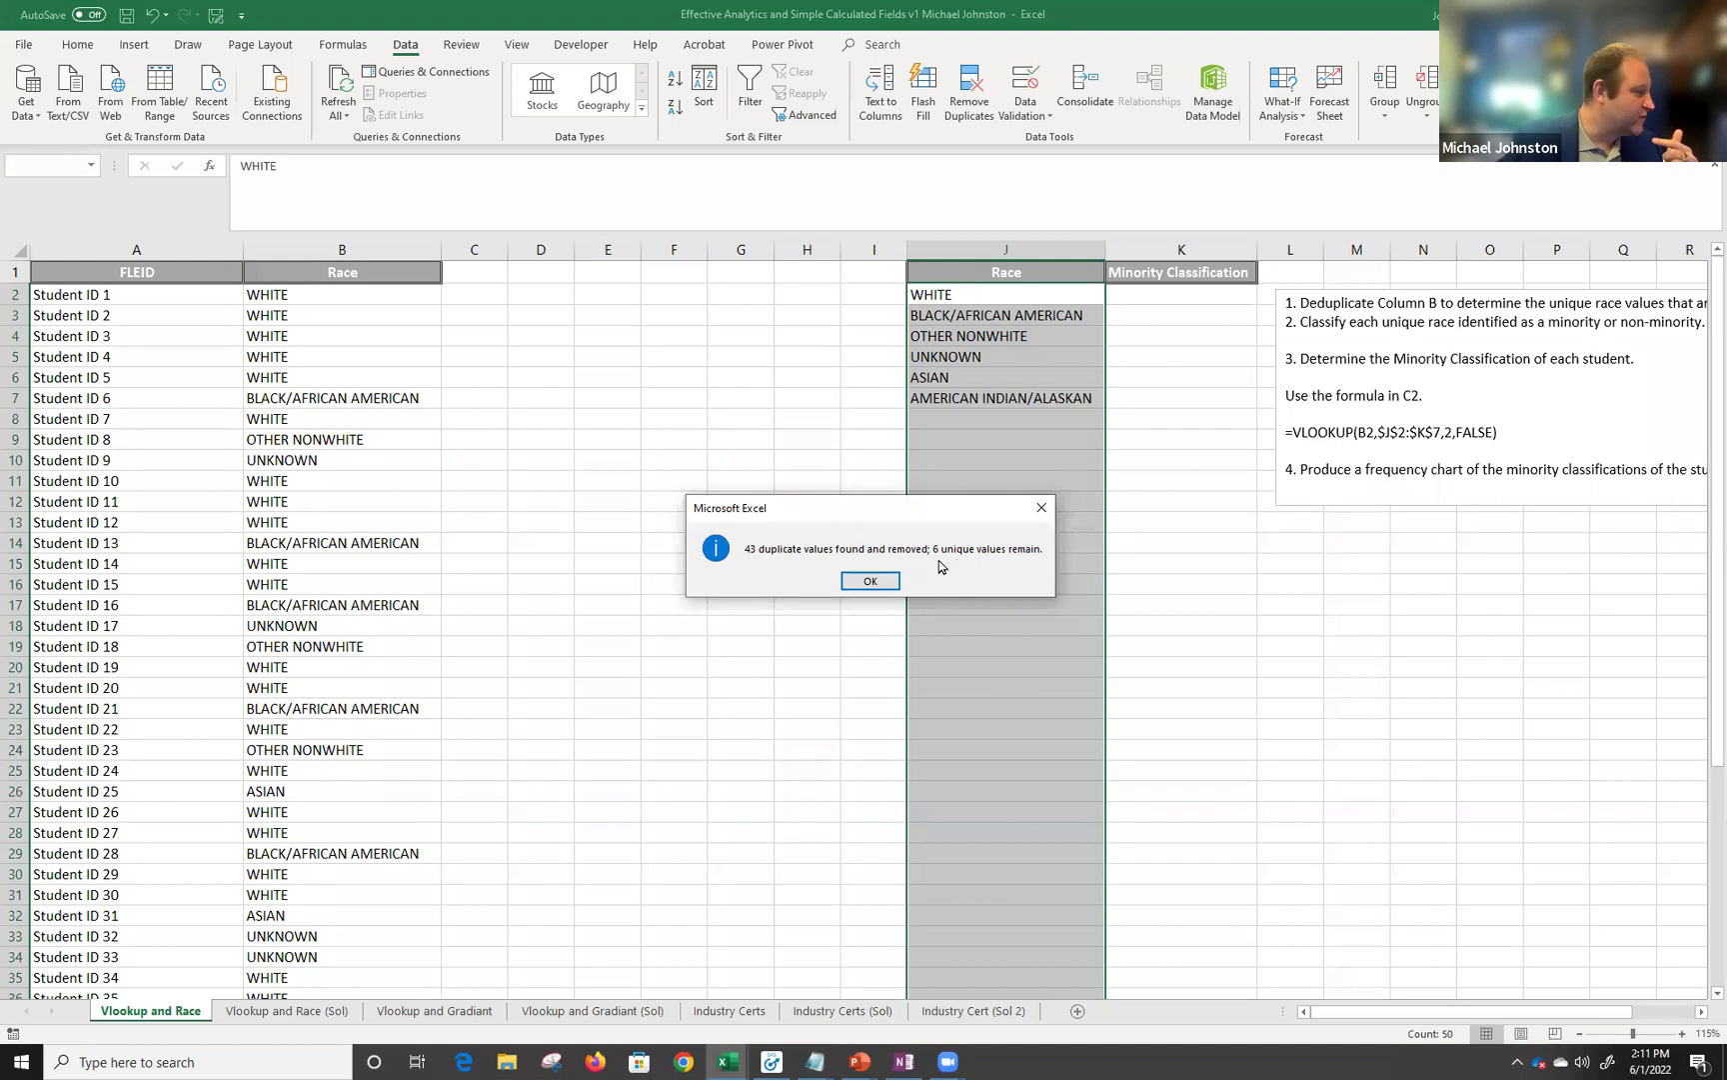
left_click(869, 580)
Compare the unique races in J2:J7 with the students' races in column B and the empty cells beside them in column C.
left_click_drag(973, 298, 972, 393)
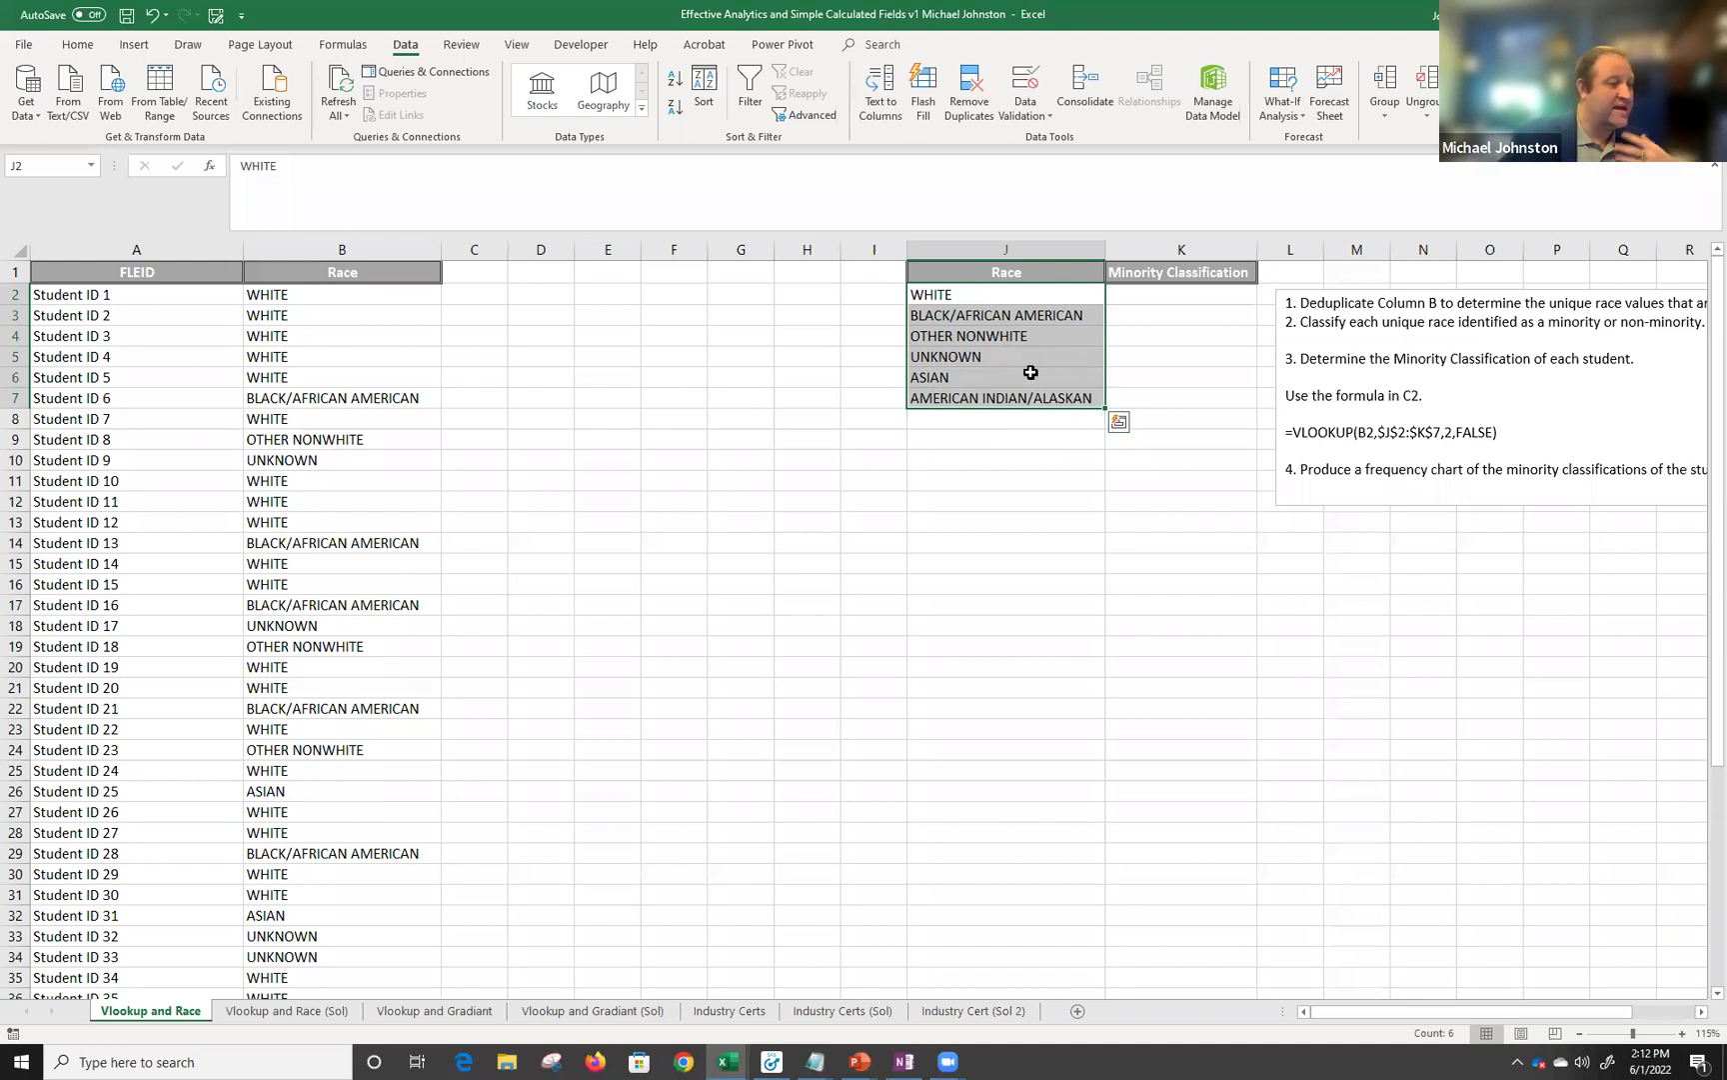
left_click_drag(399, 309, 410, 477)
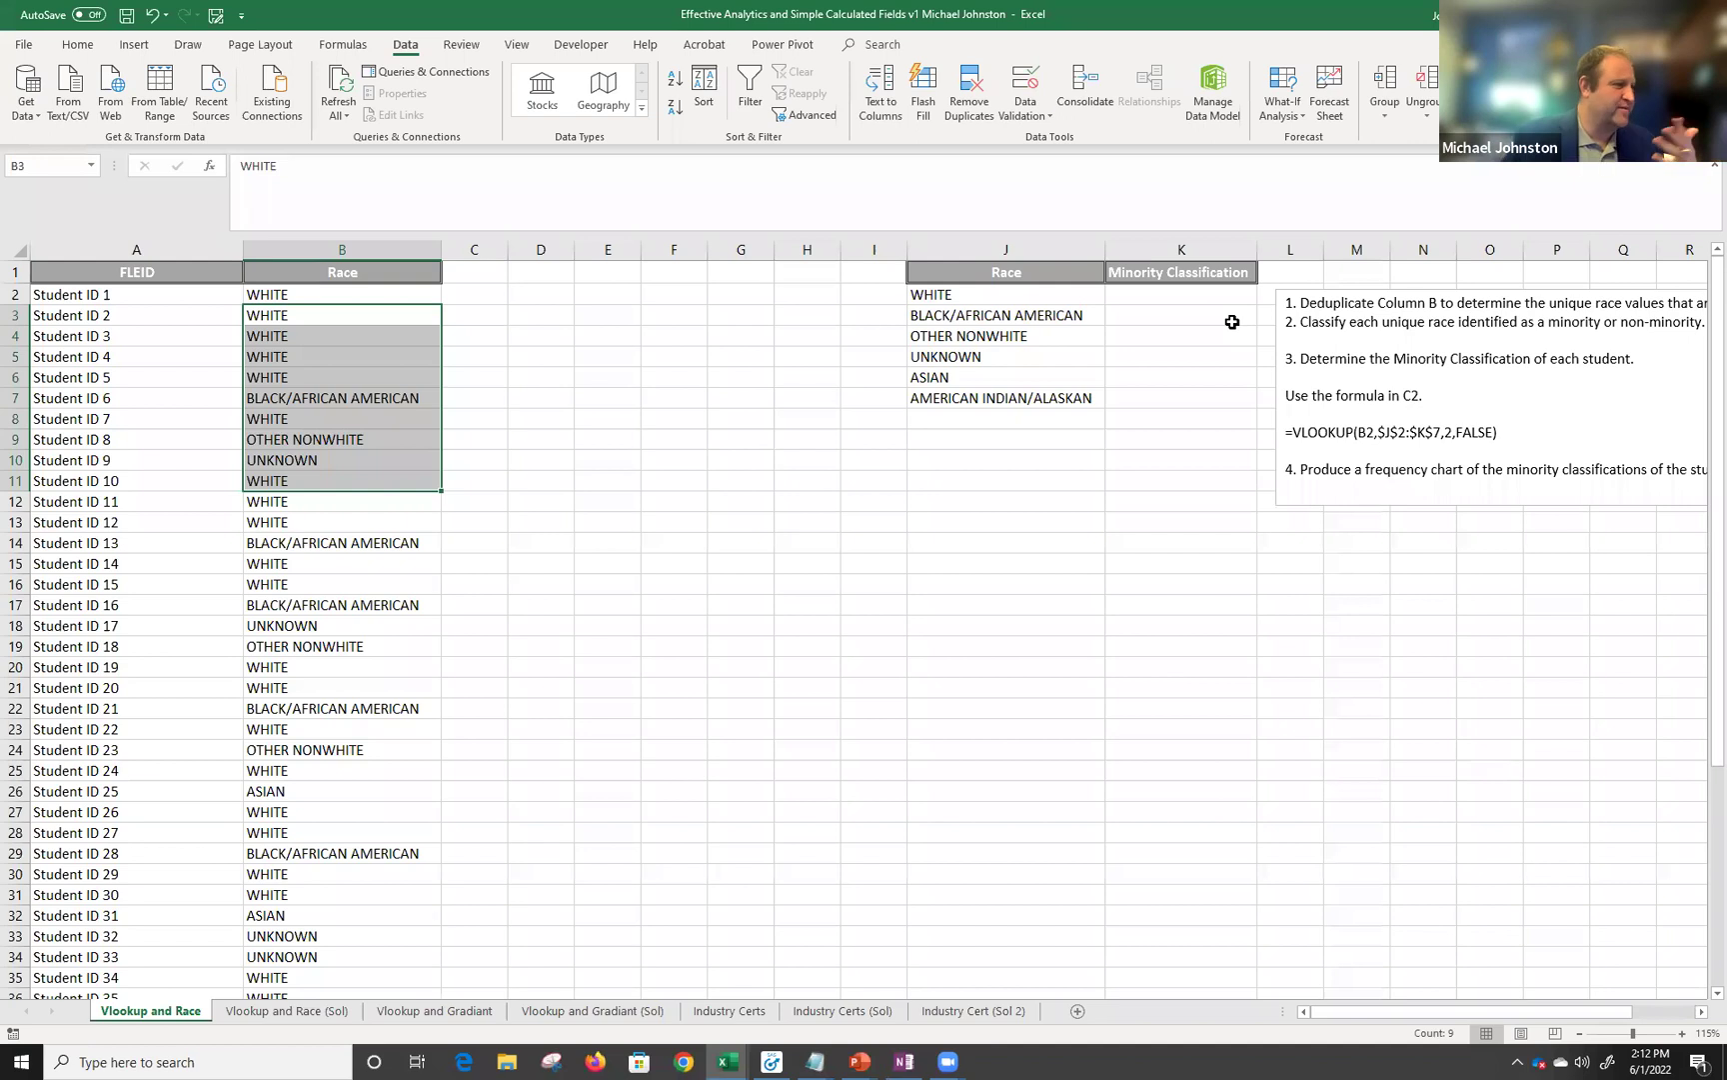
left_click(836, 368)
left_click(376, 312)
left_click(493, 295)
left_click(471, 312)
left_click(471, 337)
left_click(474, 356)
left_click(473, 377)
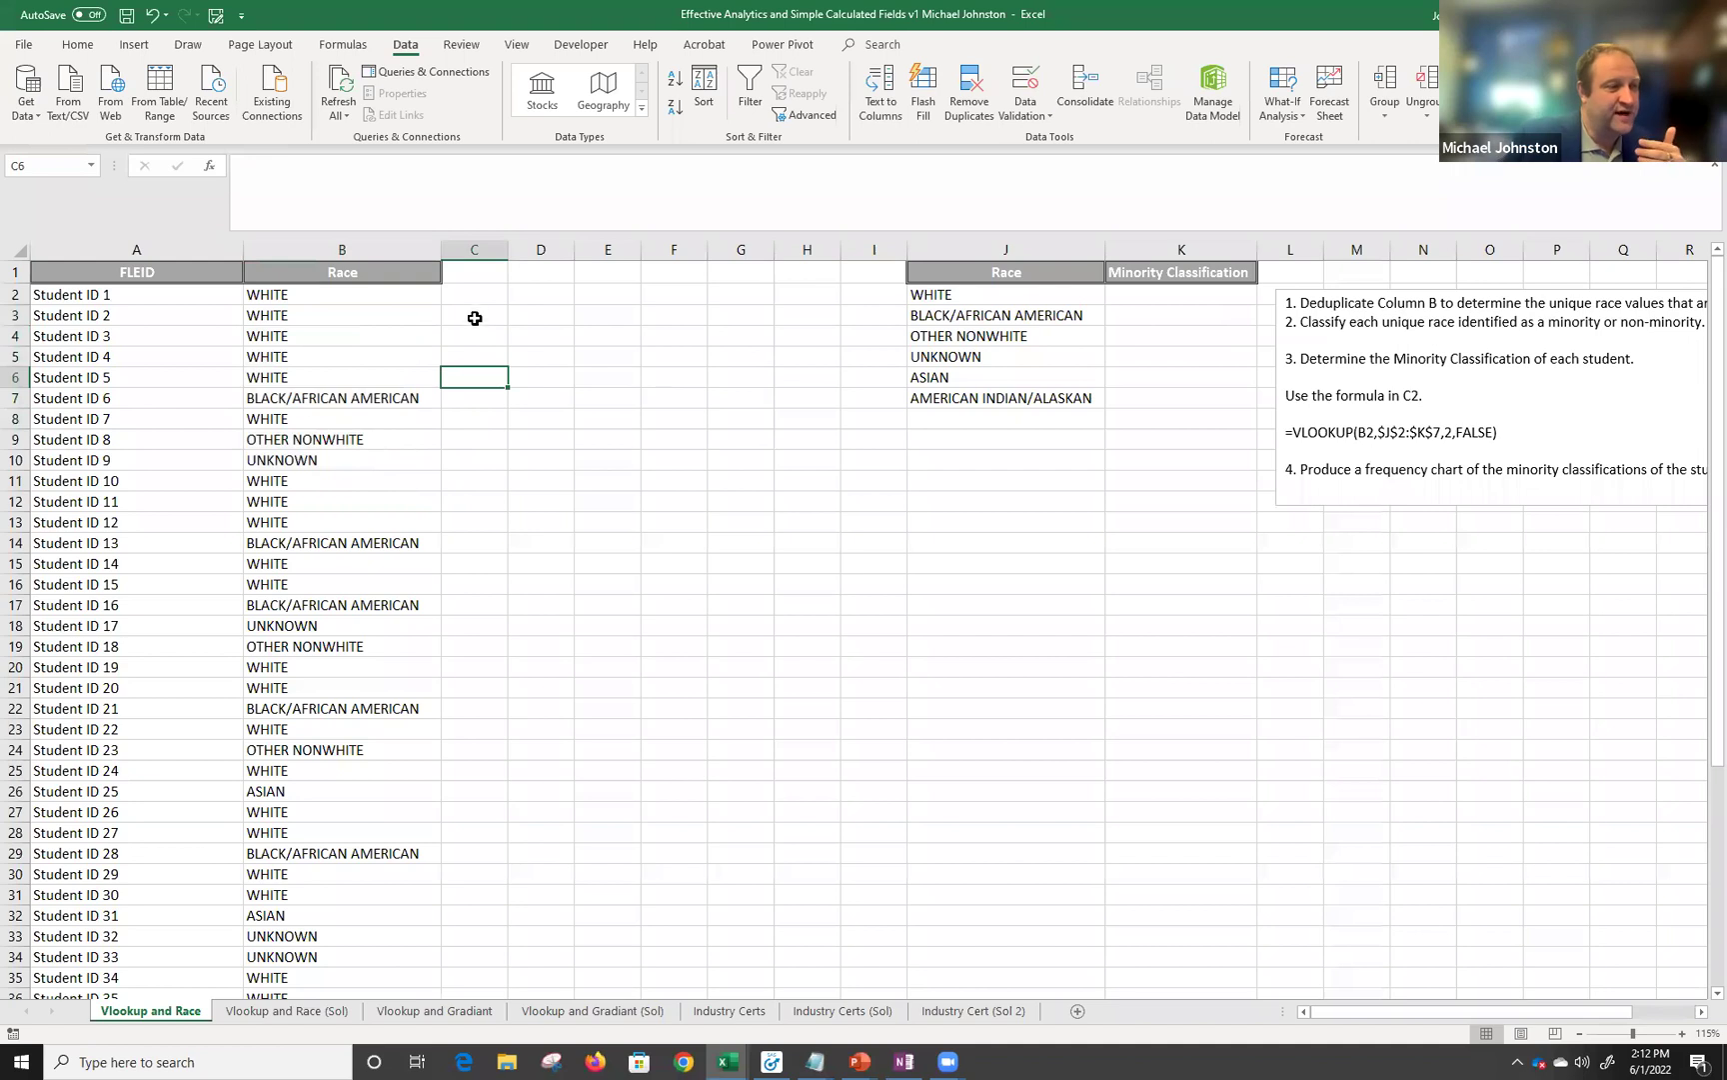
left_click(486, 275)
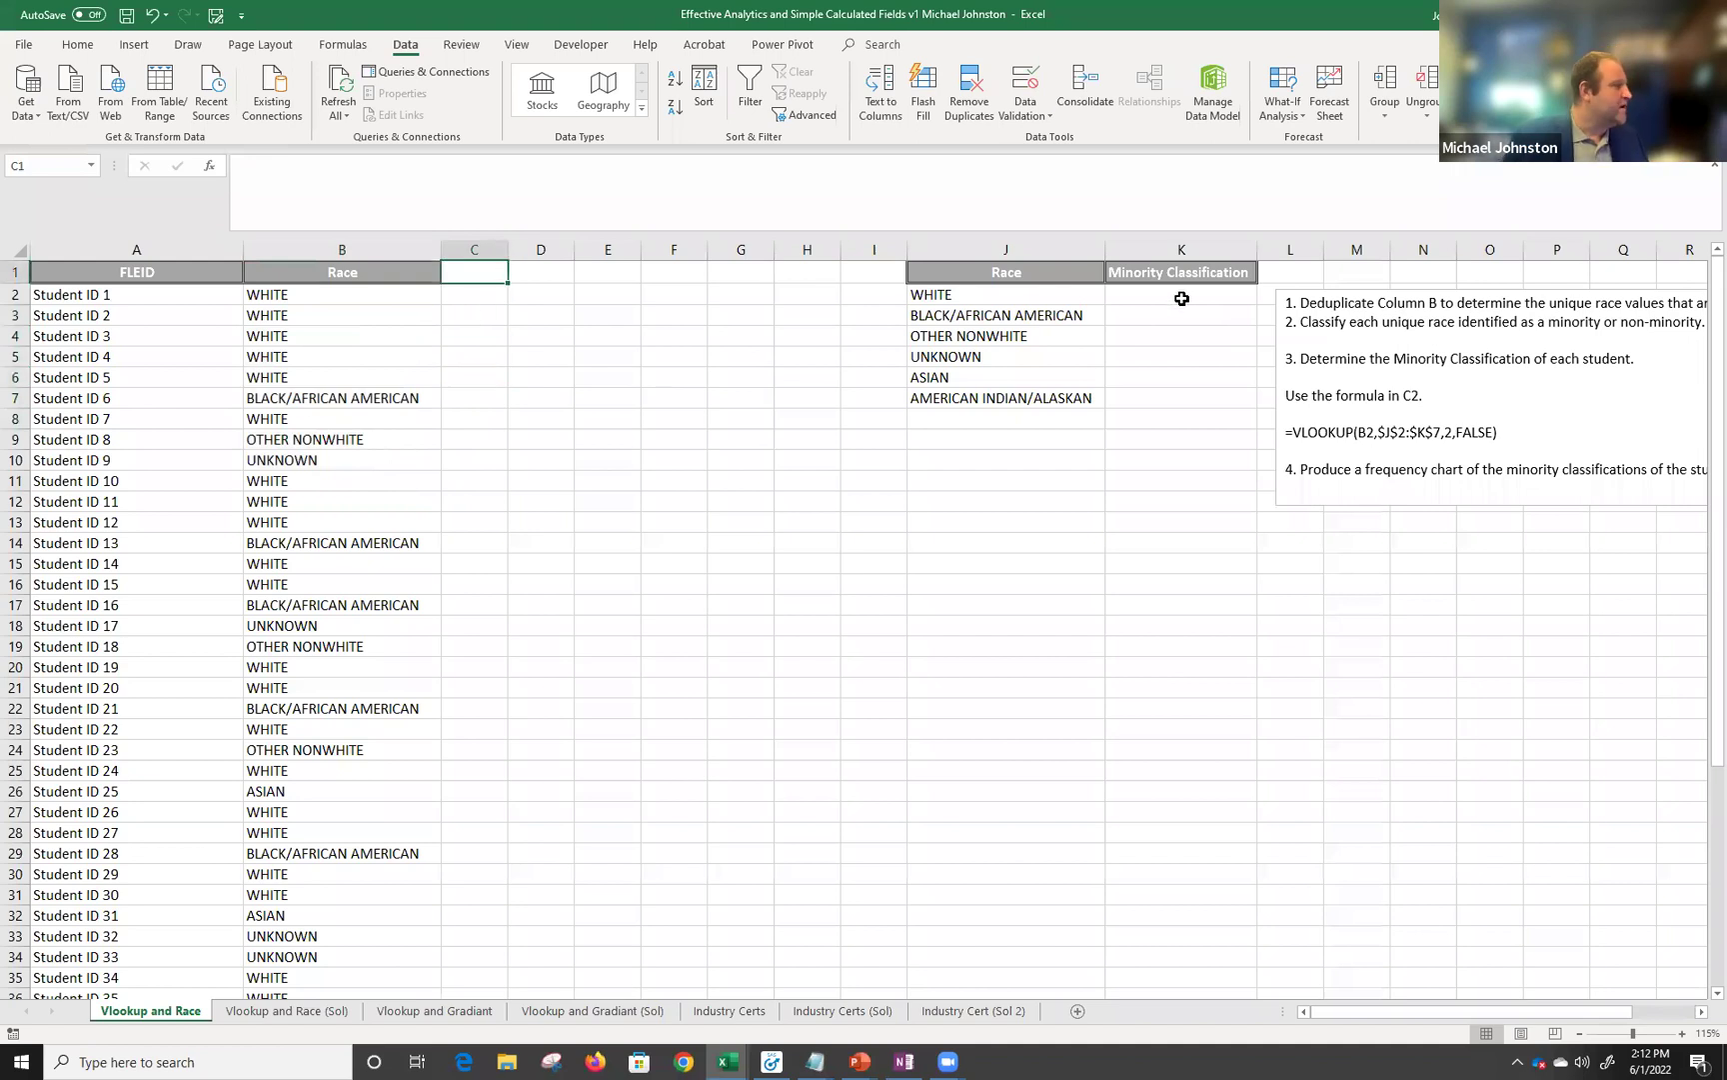
Examine the lookup table in J1:K7, matching each unique race to its empty Minority Classification cell.
left_click_drag(1050, 290, 1045, 397)
left_click_drag(1010, 272, 1145, 396)
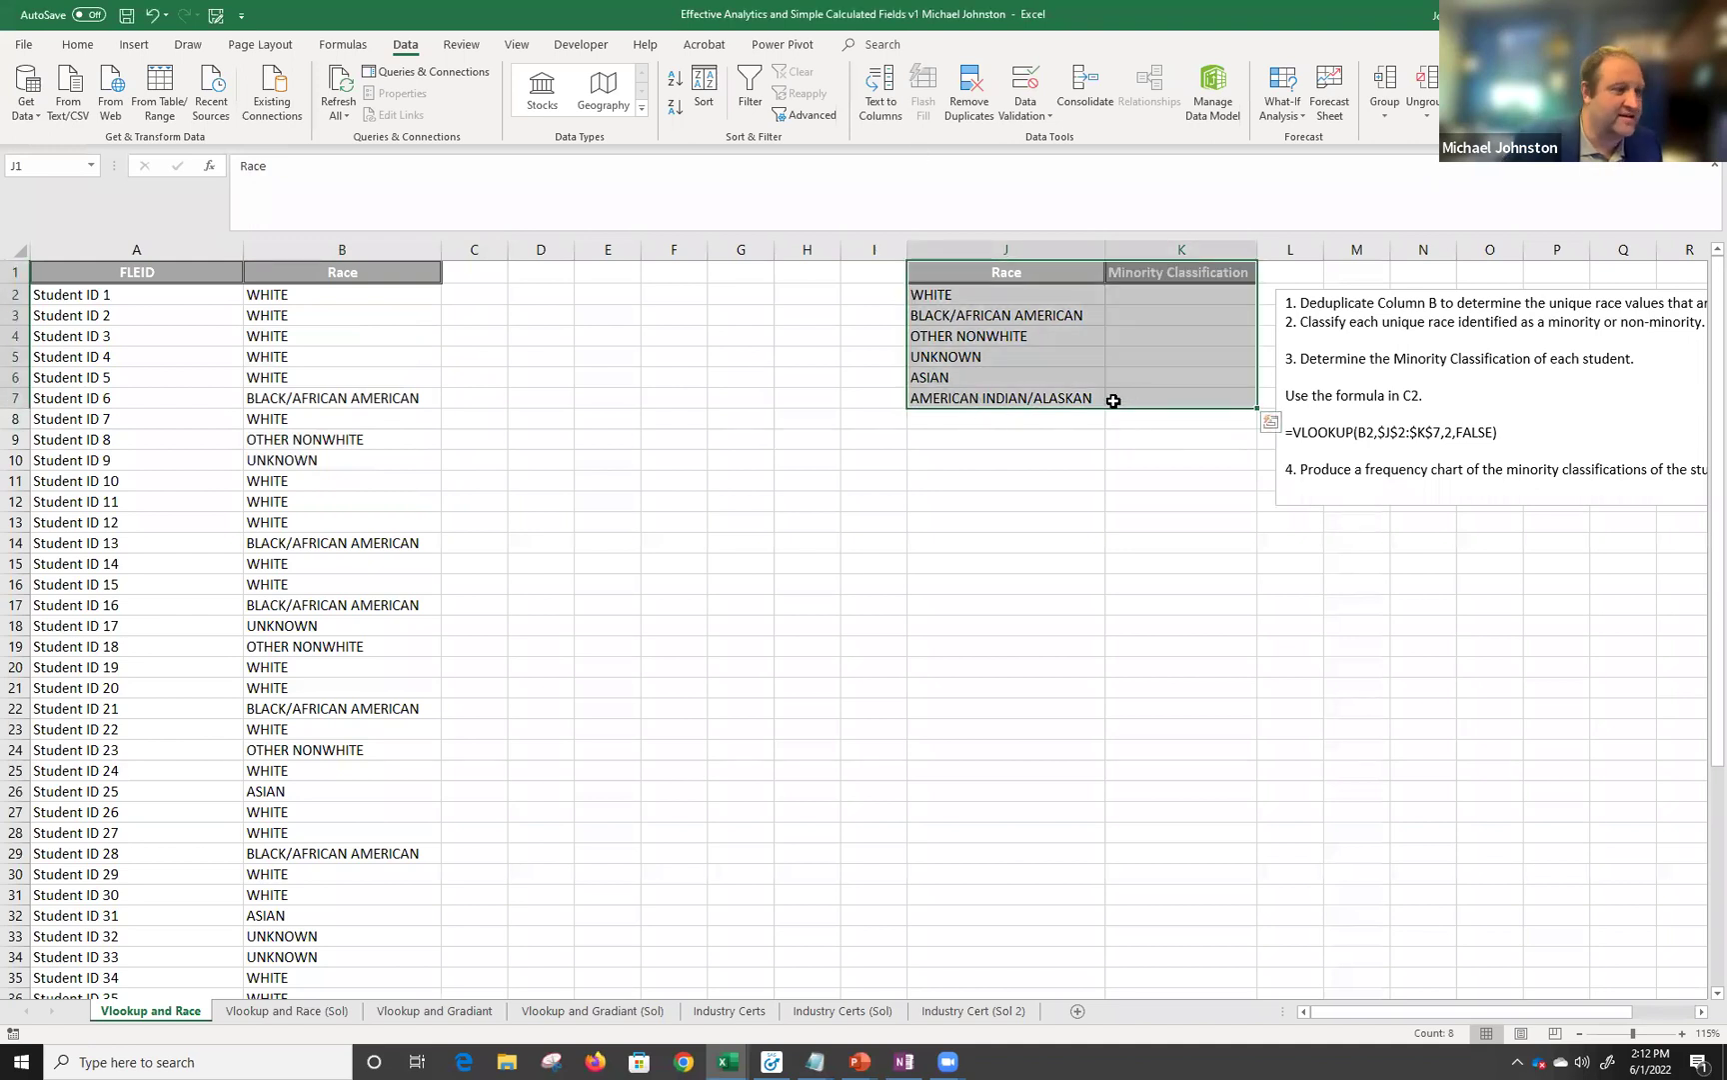
left_click(933, 299)
left_click_drag(1141, 297, 1121, 392)
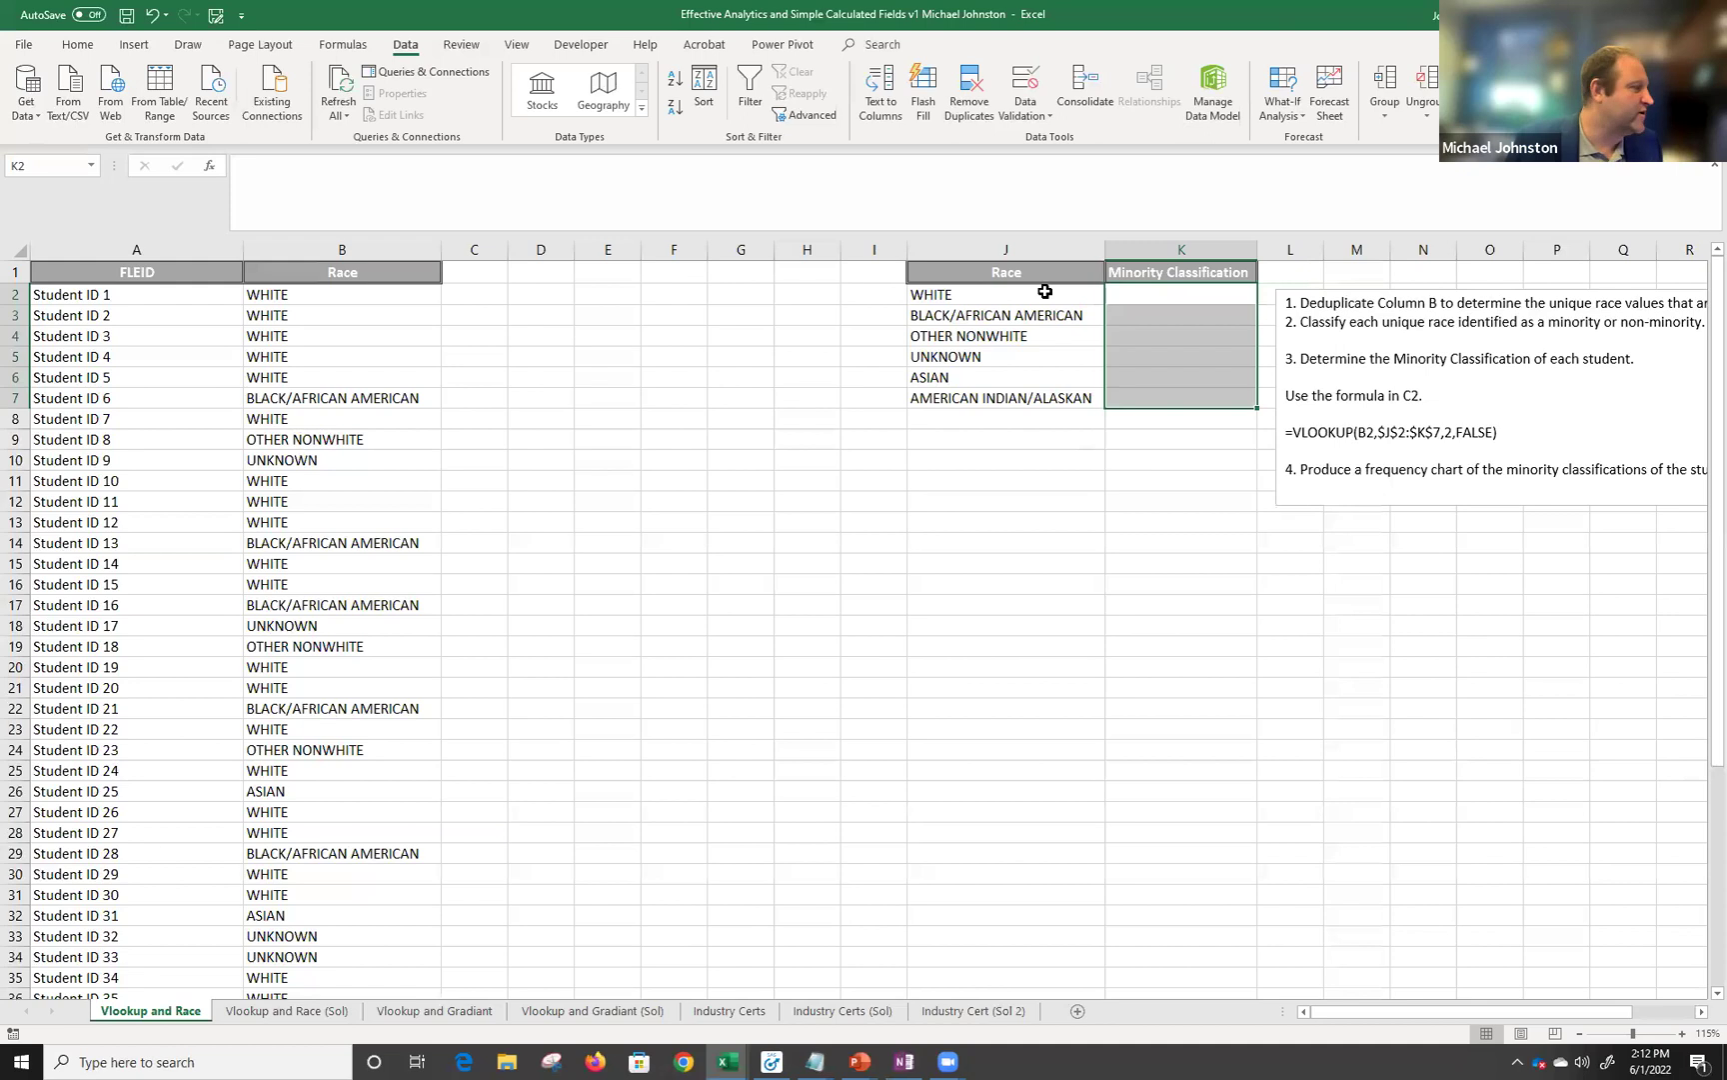
left_click(1004, 295)
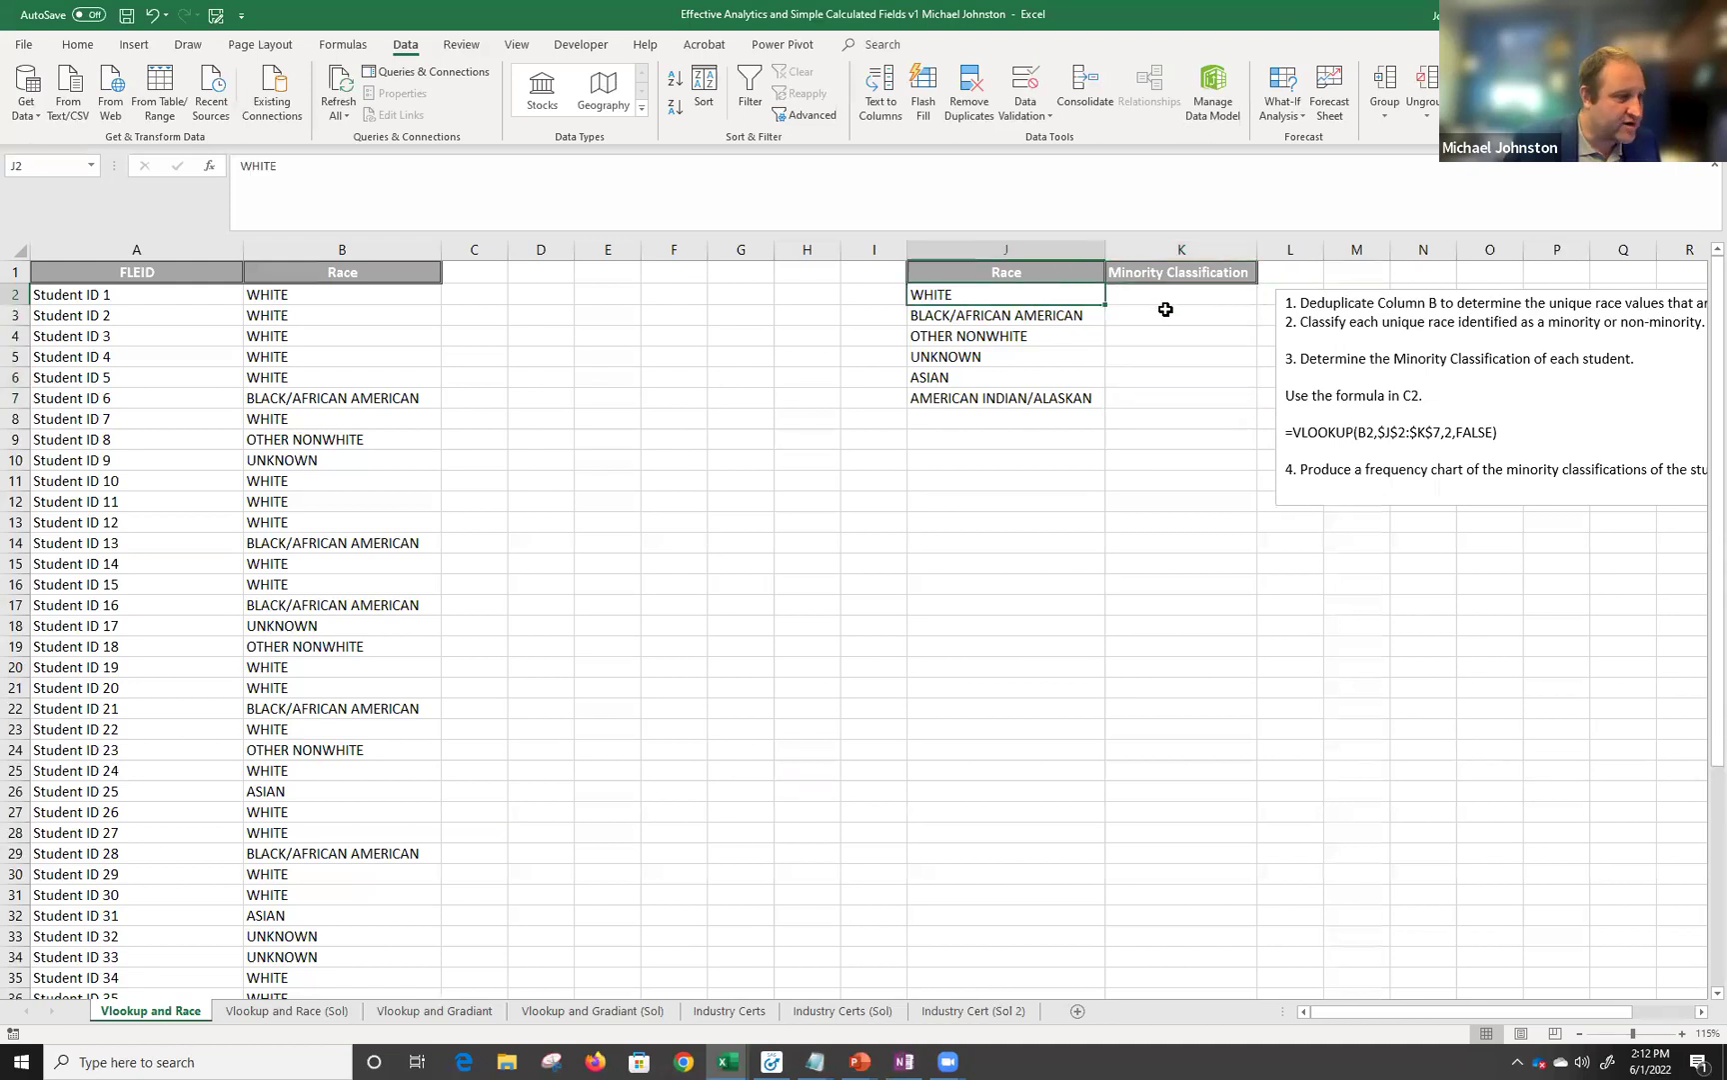
left_click(1015, 321)
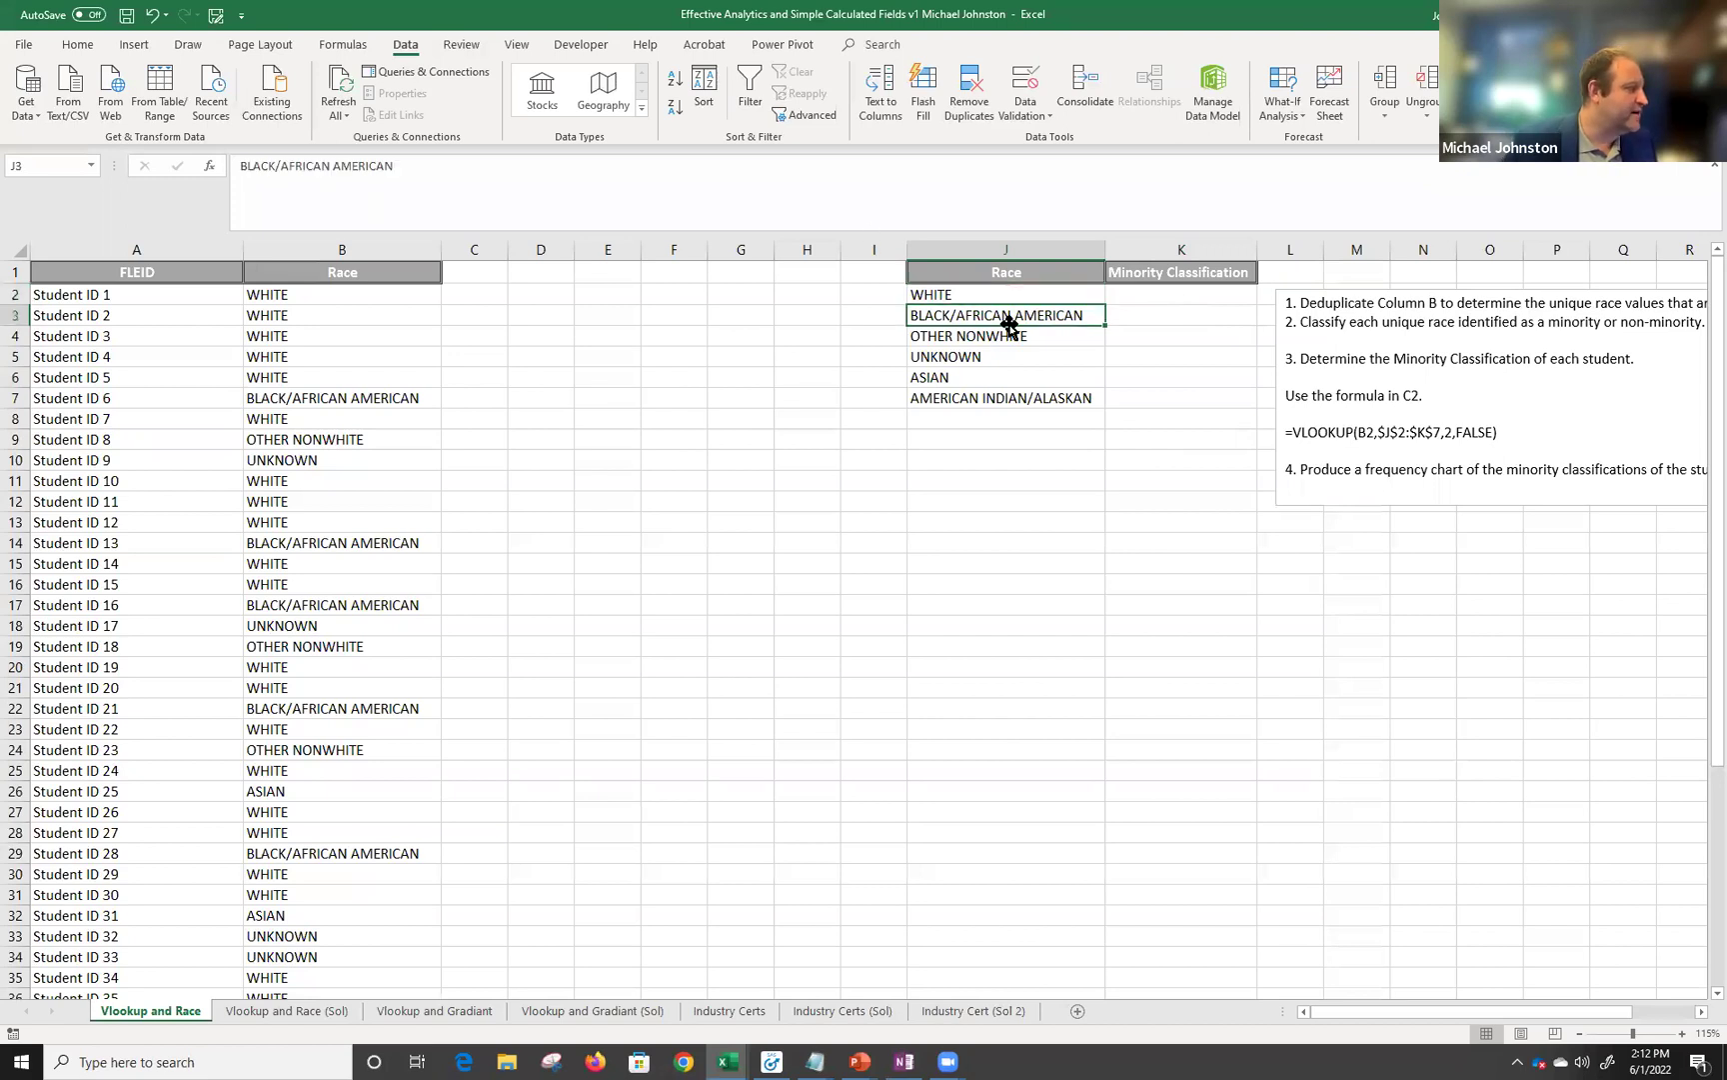
left_click(1150, 320)
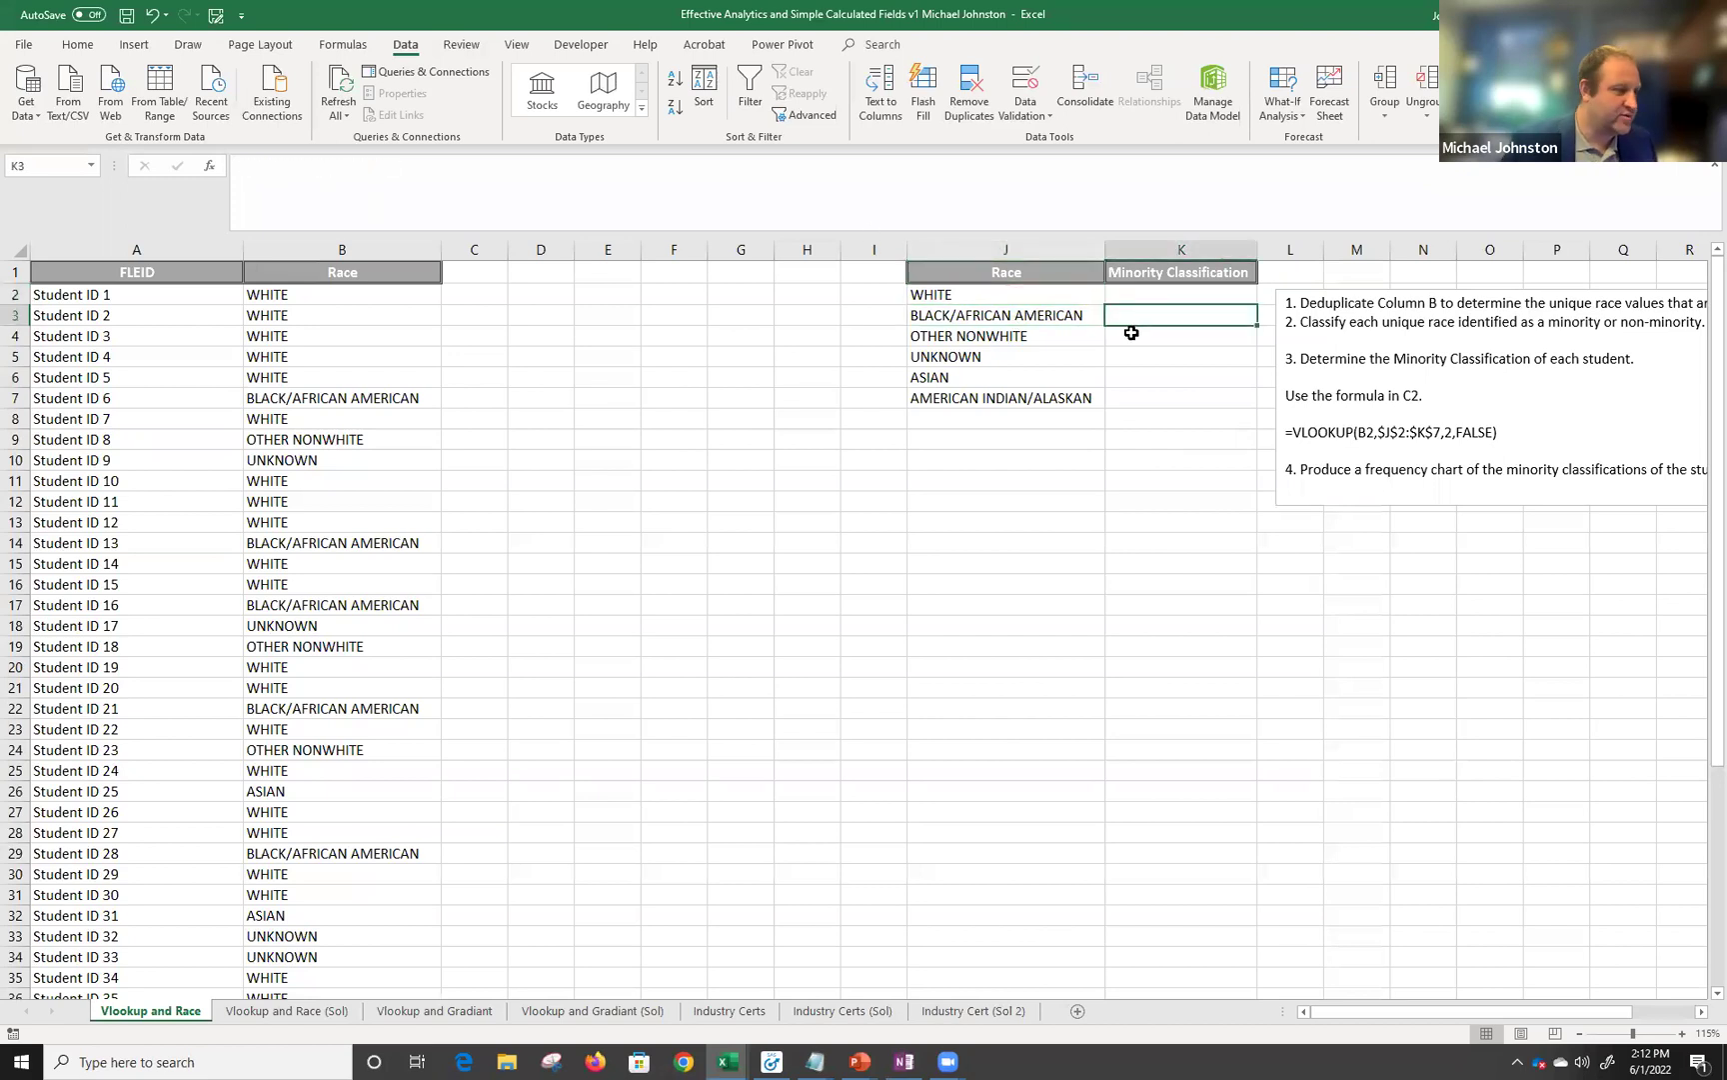
left_click(1039, 302)
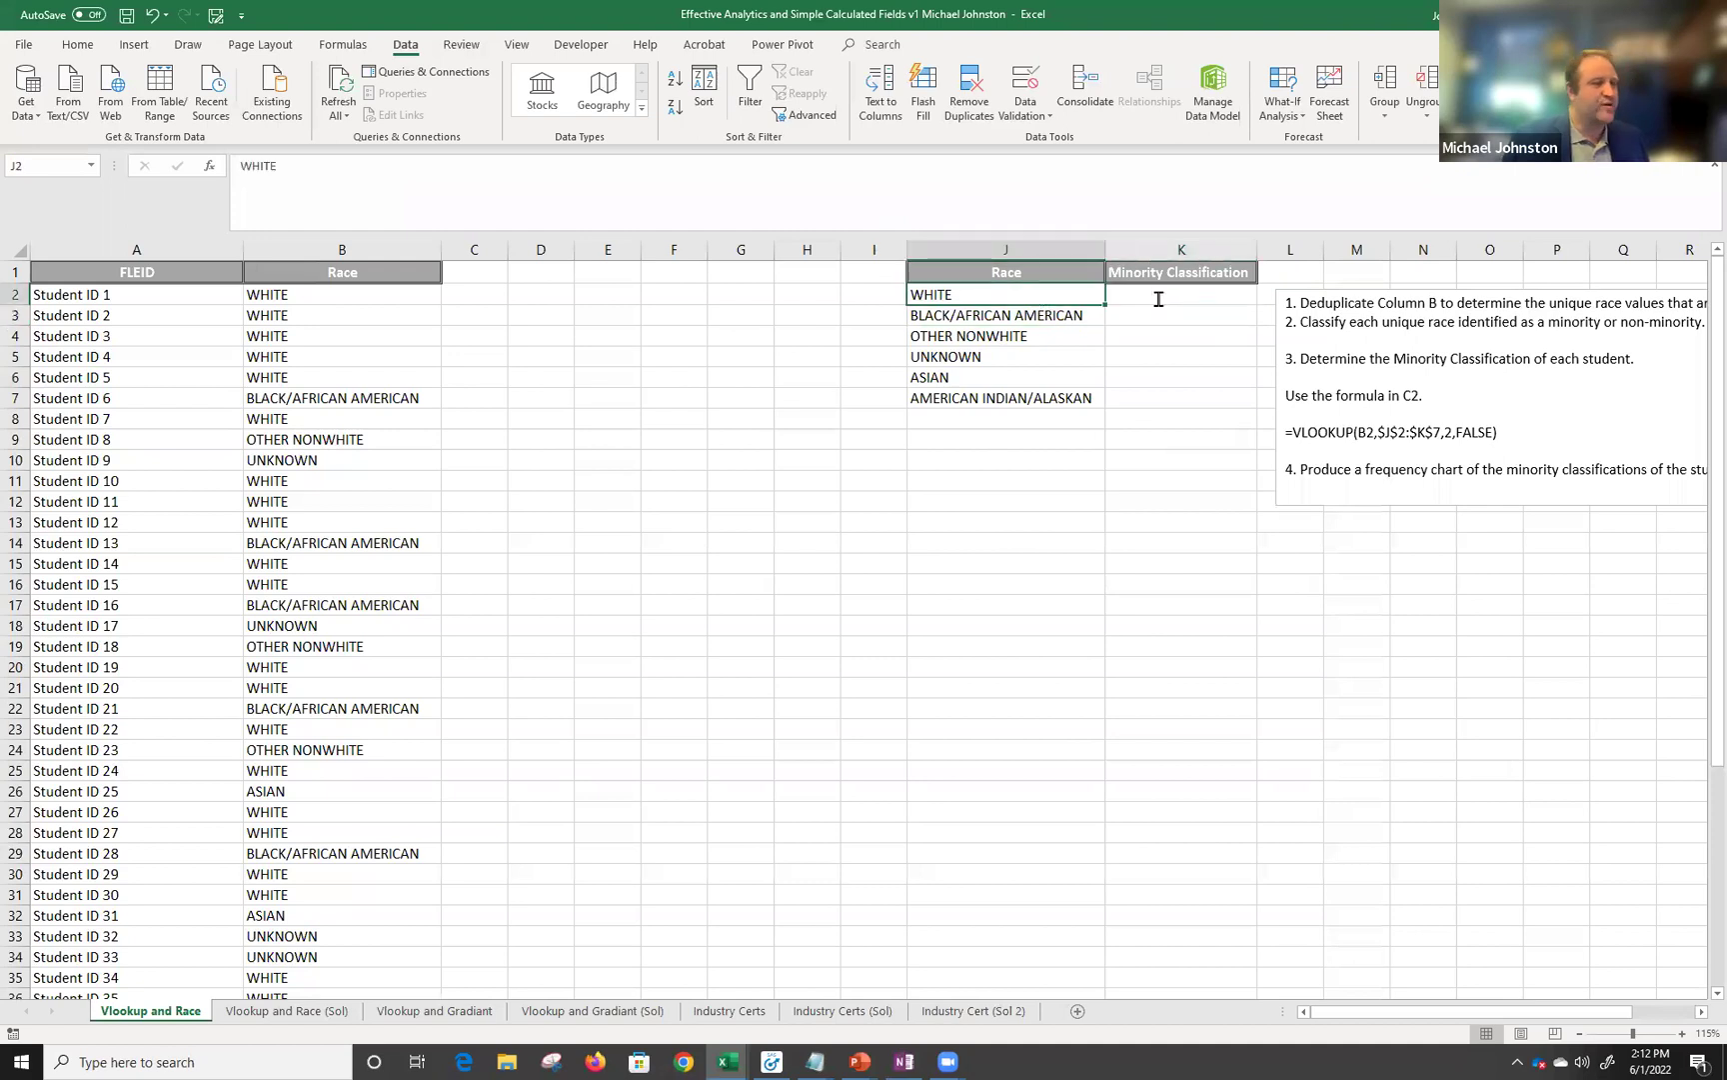
Check the classifications on the Vlookup and Race (Sol) sheet and enter Non-Minority for WHITE in K2 of the Vlookup and Race sheet.
left_click(287, 1010)
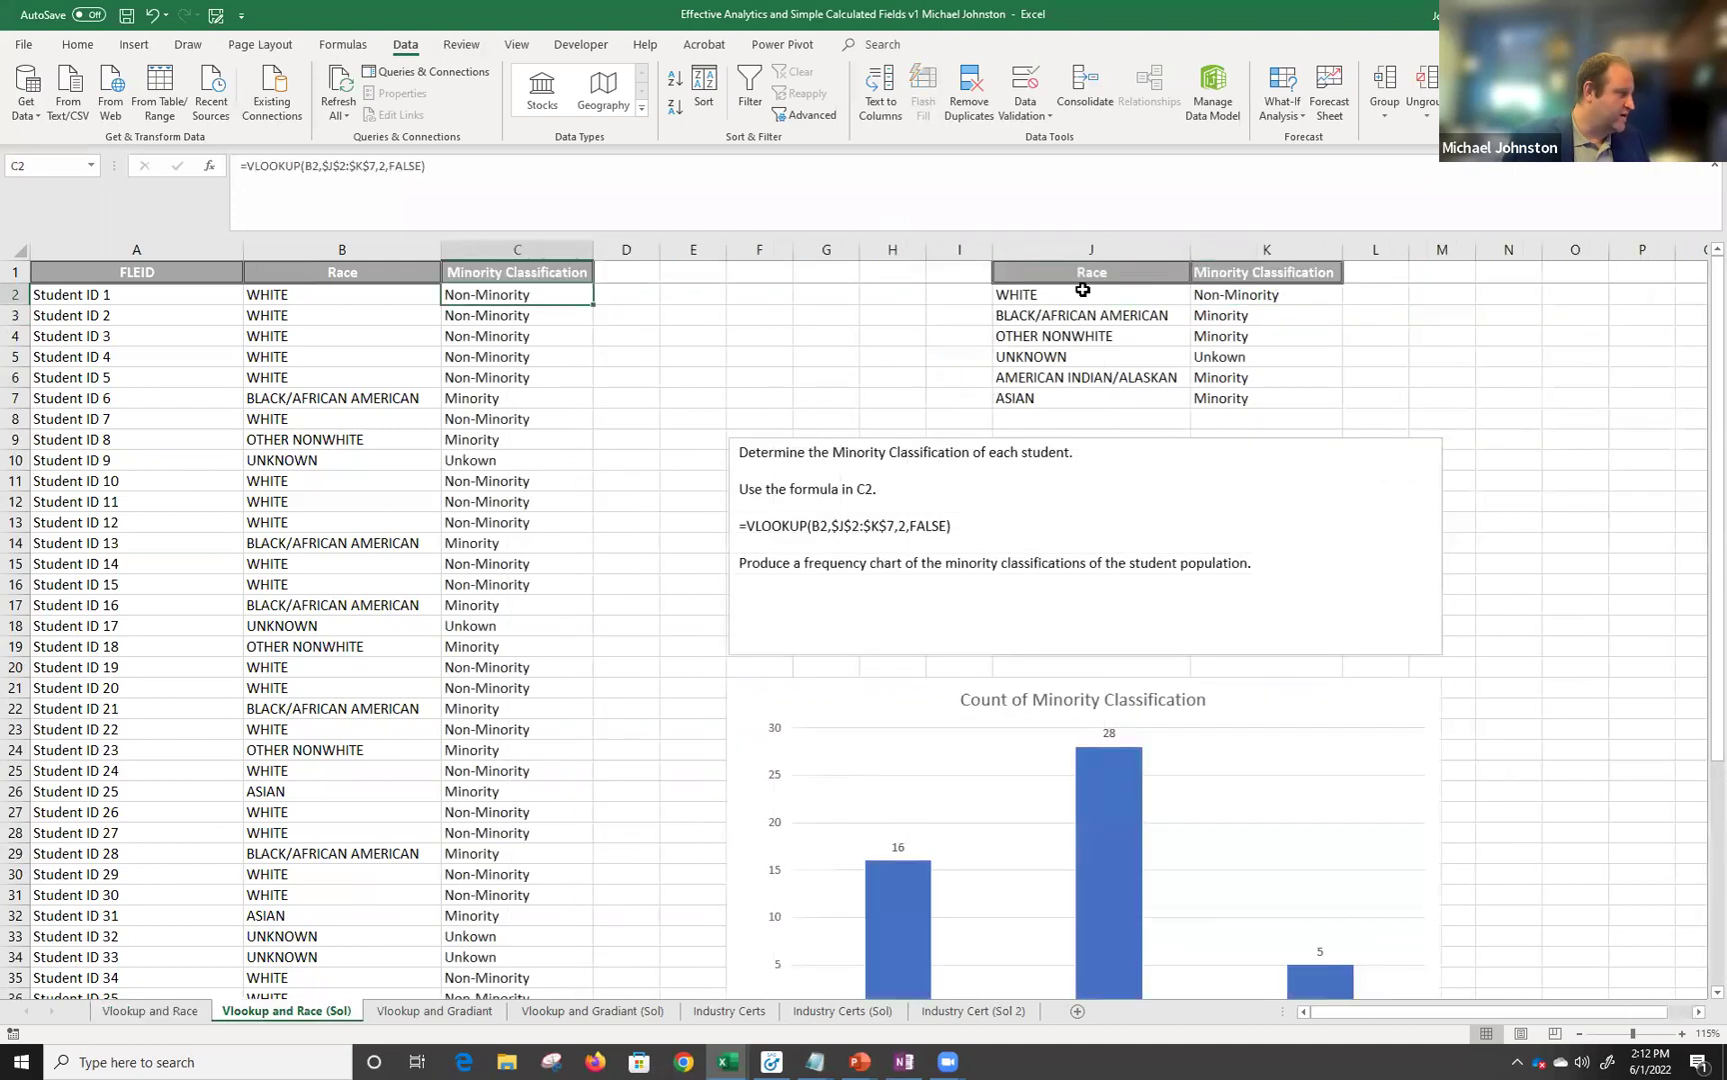
left_click_drag(1115, 288, 1267, 395)
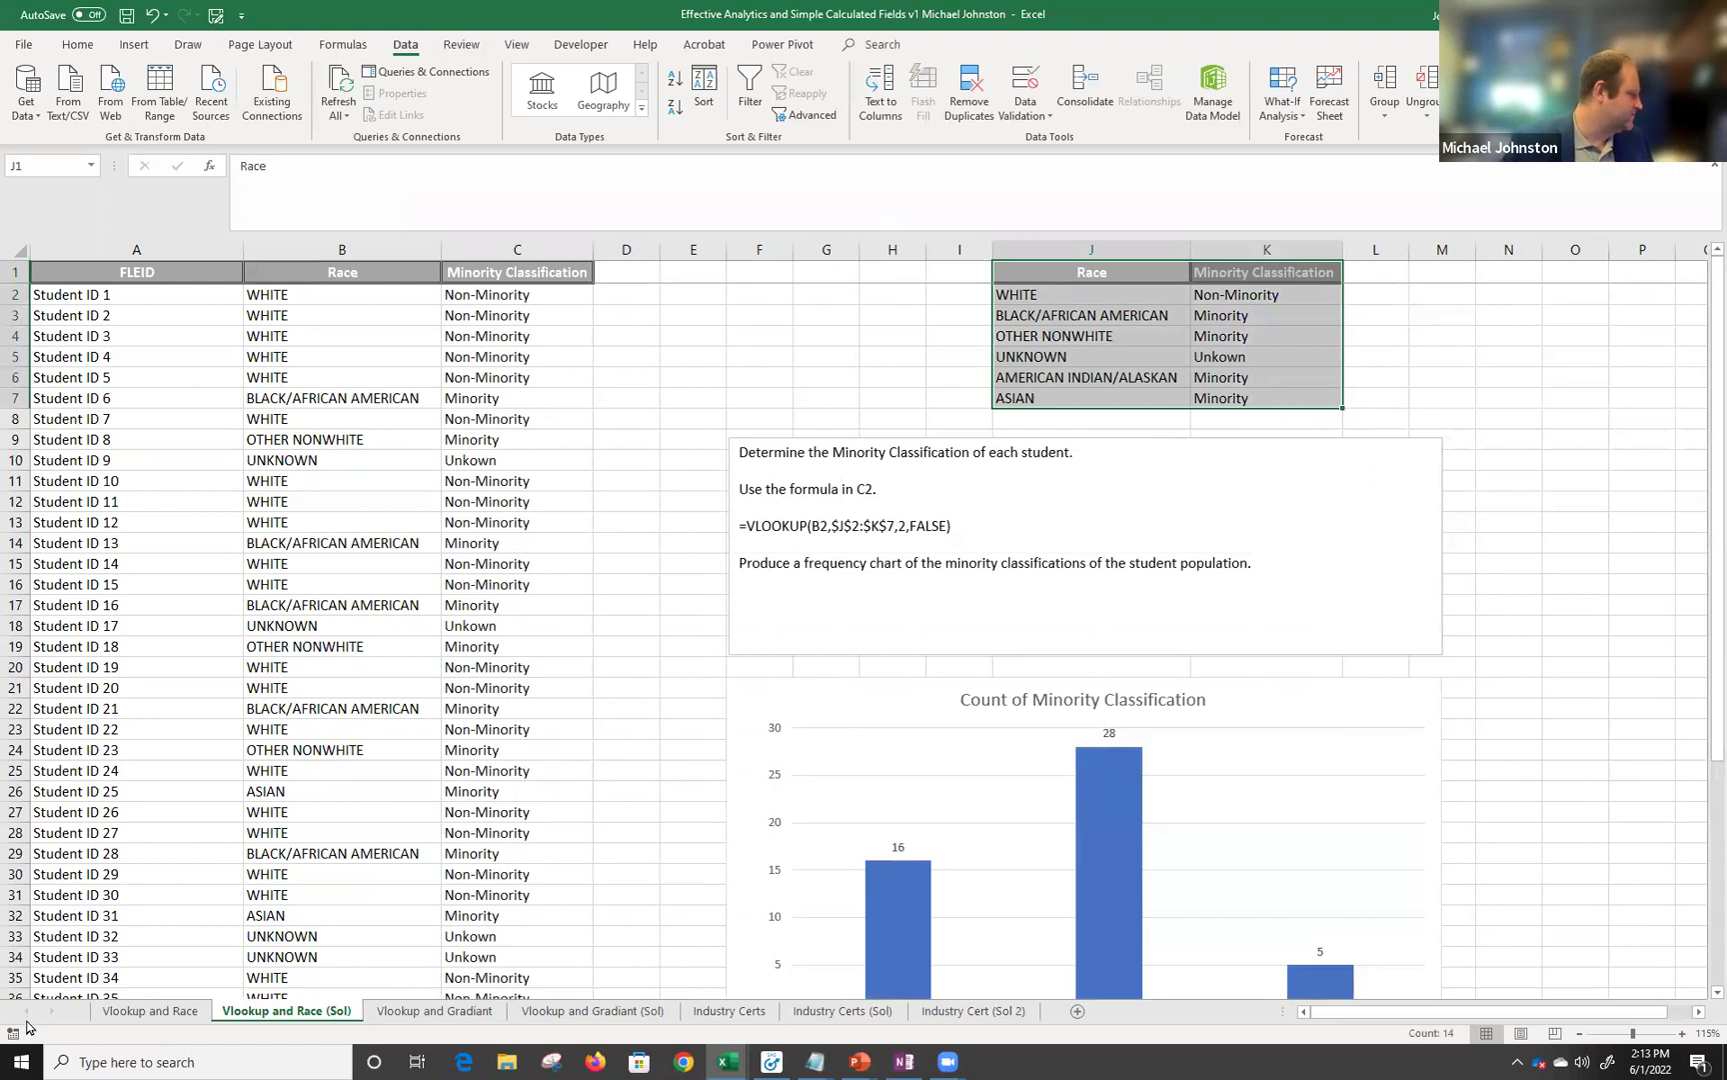
left_click(149, 1010)
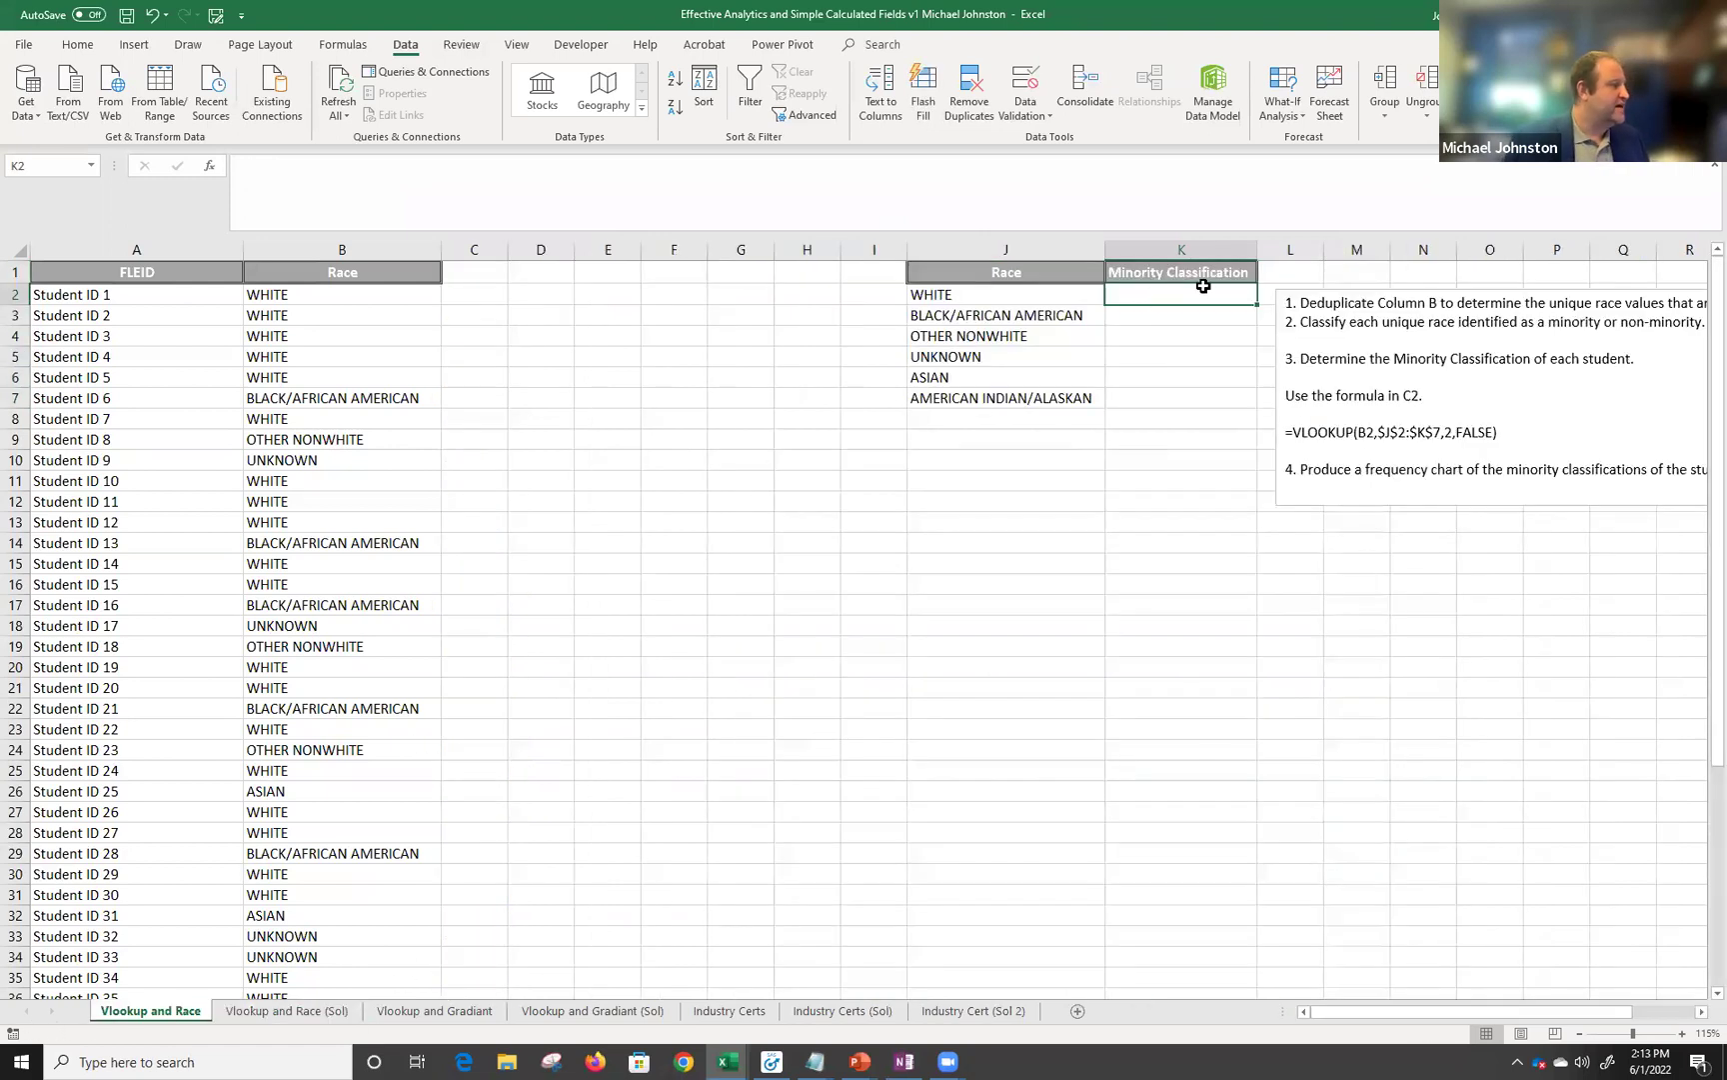
type("Non-Min")
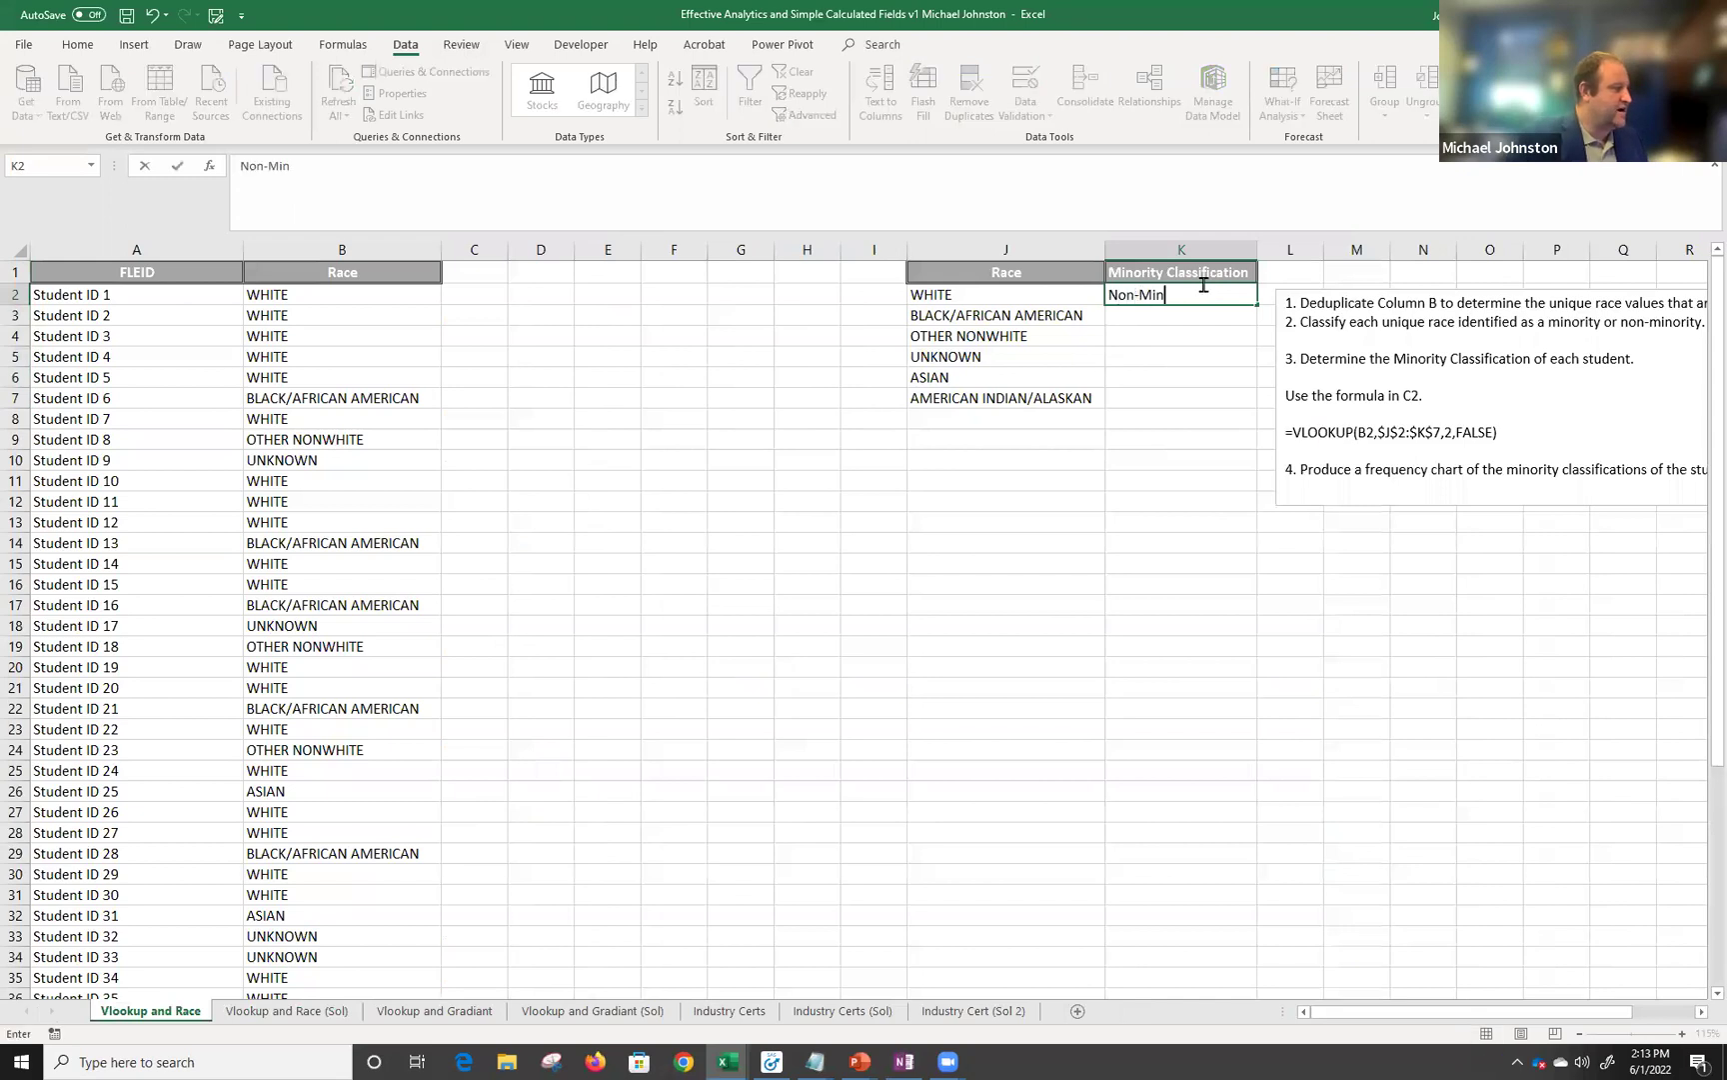
type("ority")
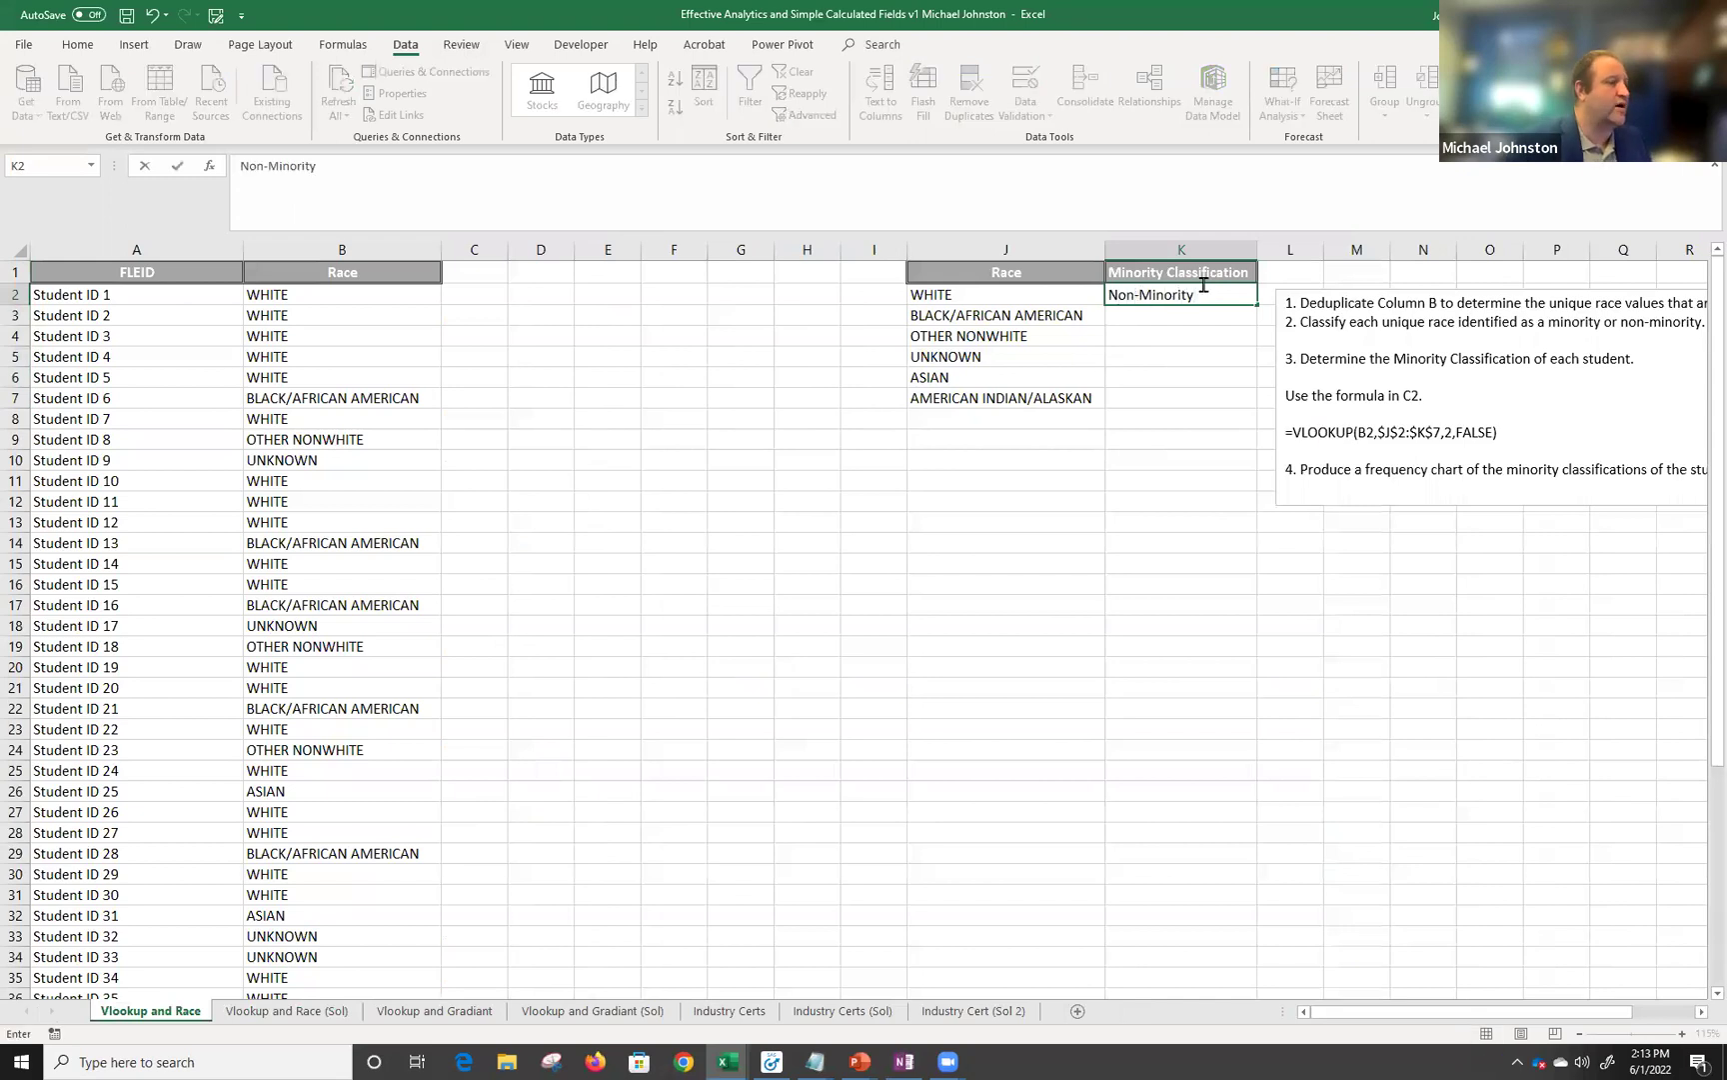
key("Return")
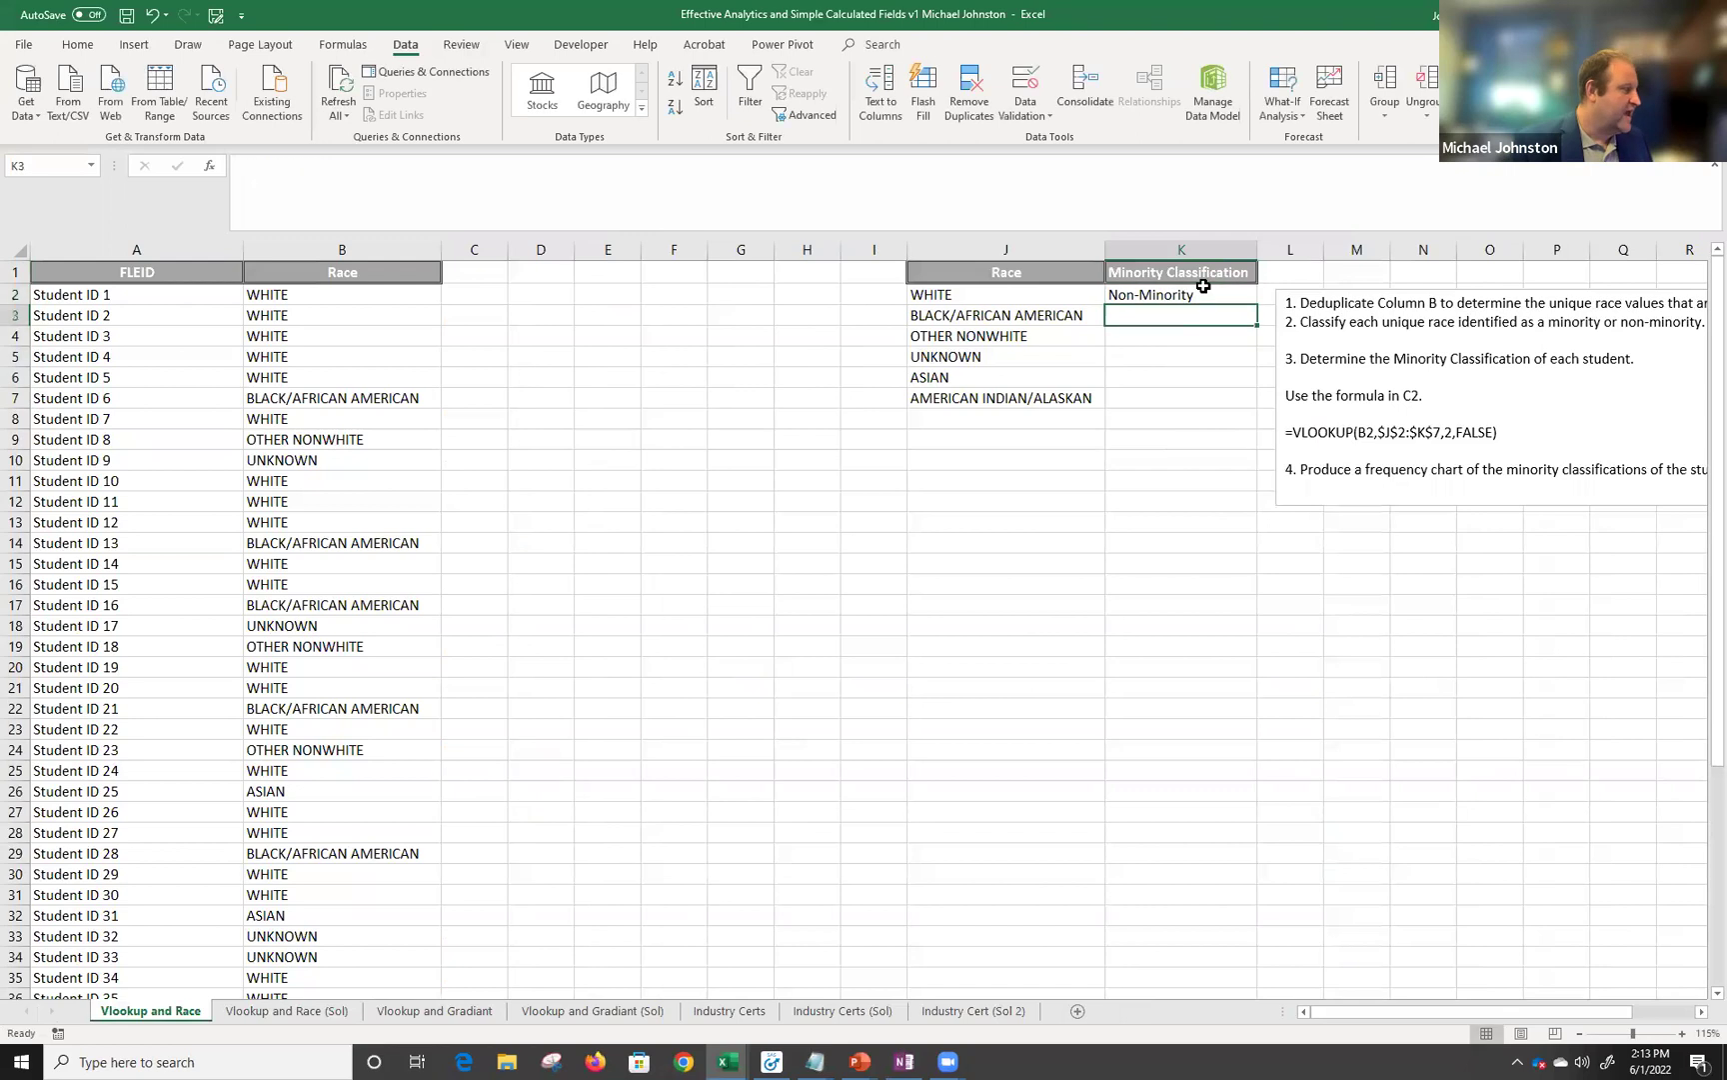
Classify the remaining five races in the lookup table as Minority, filling cells K3 through K7.
type("Minority")
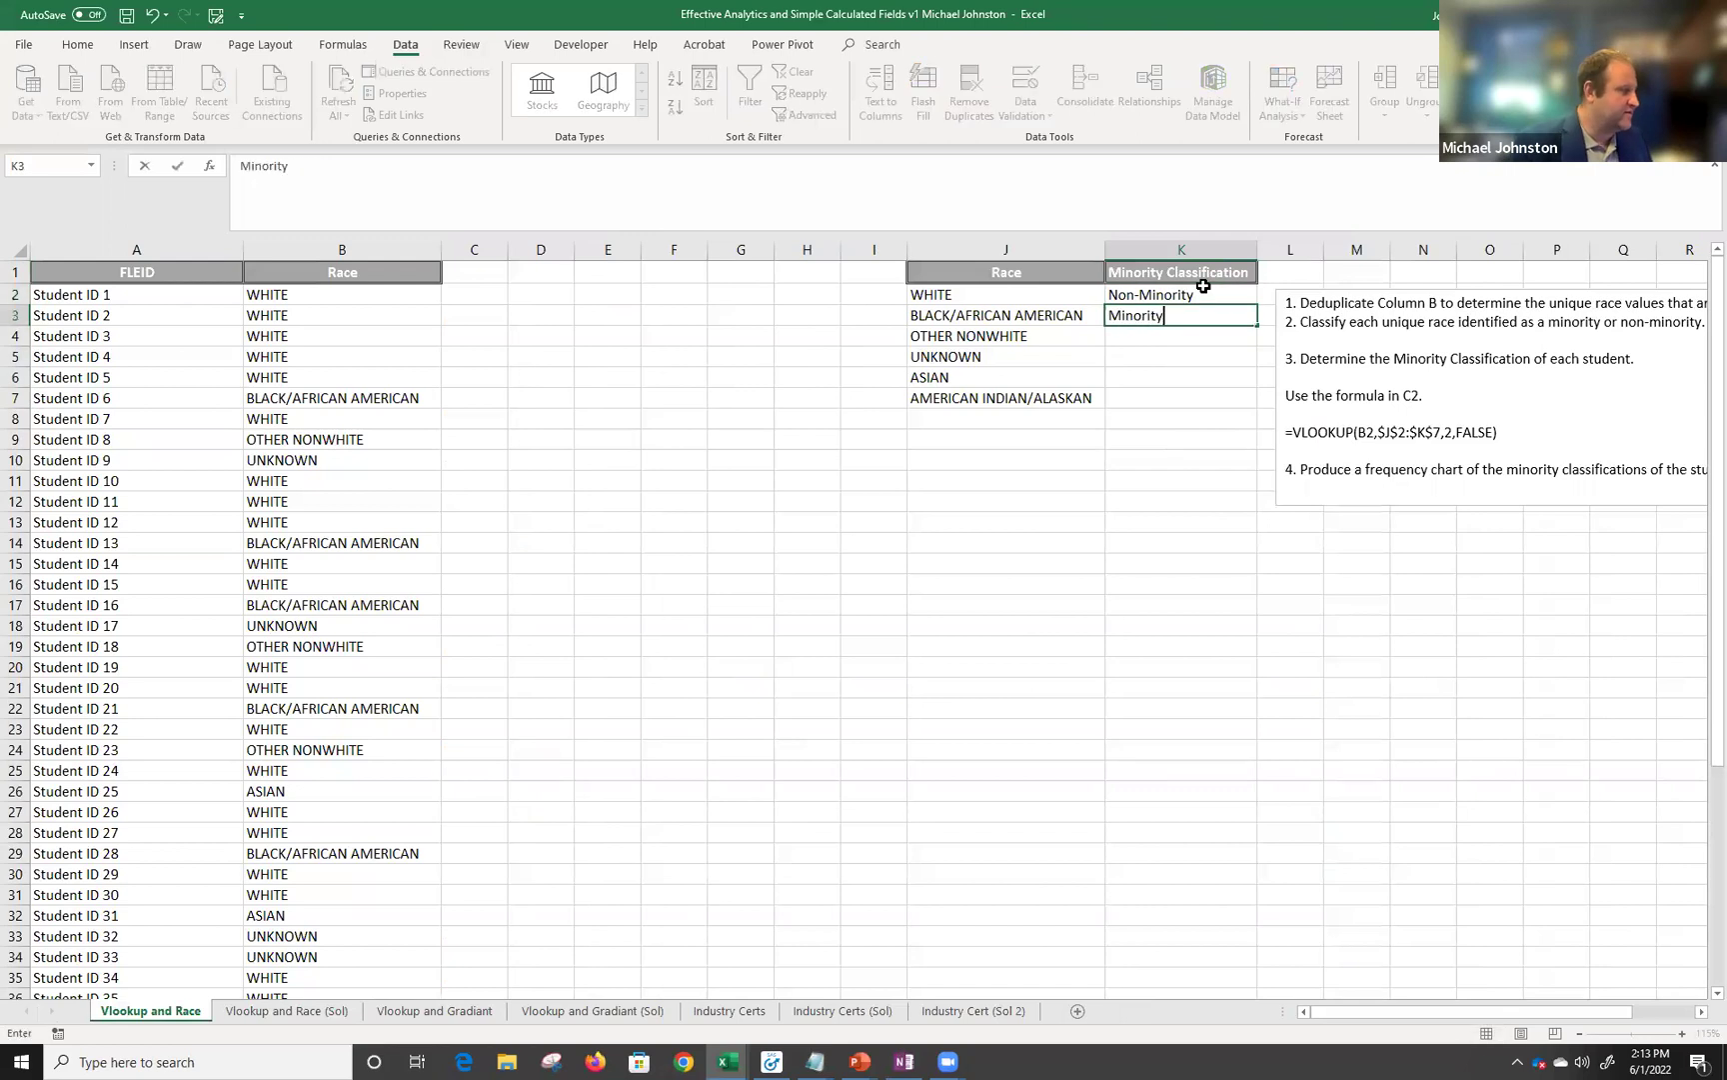
key("Return")
type("Minority")
key("Return")
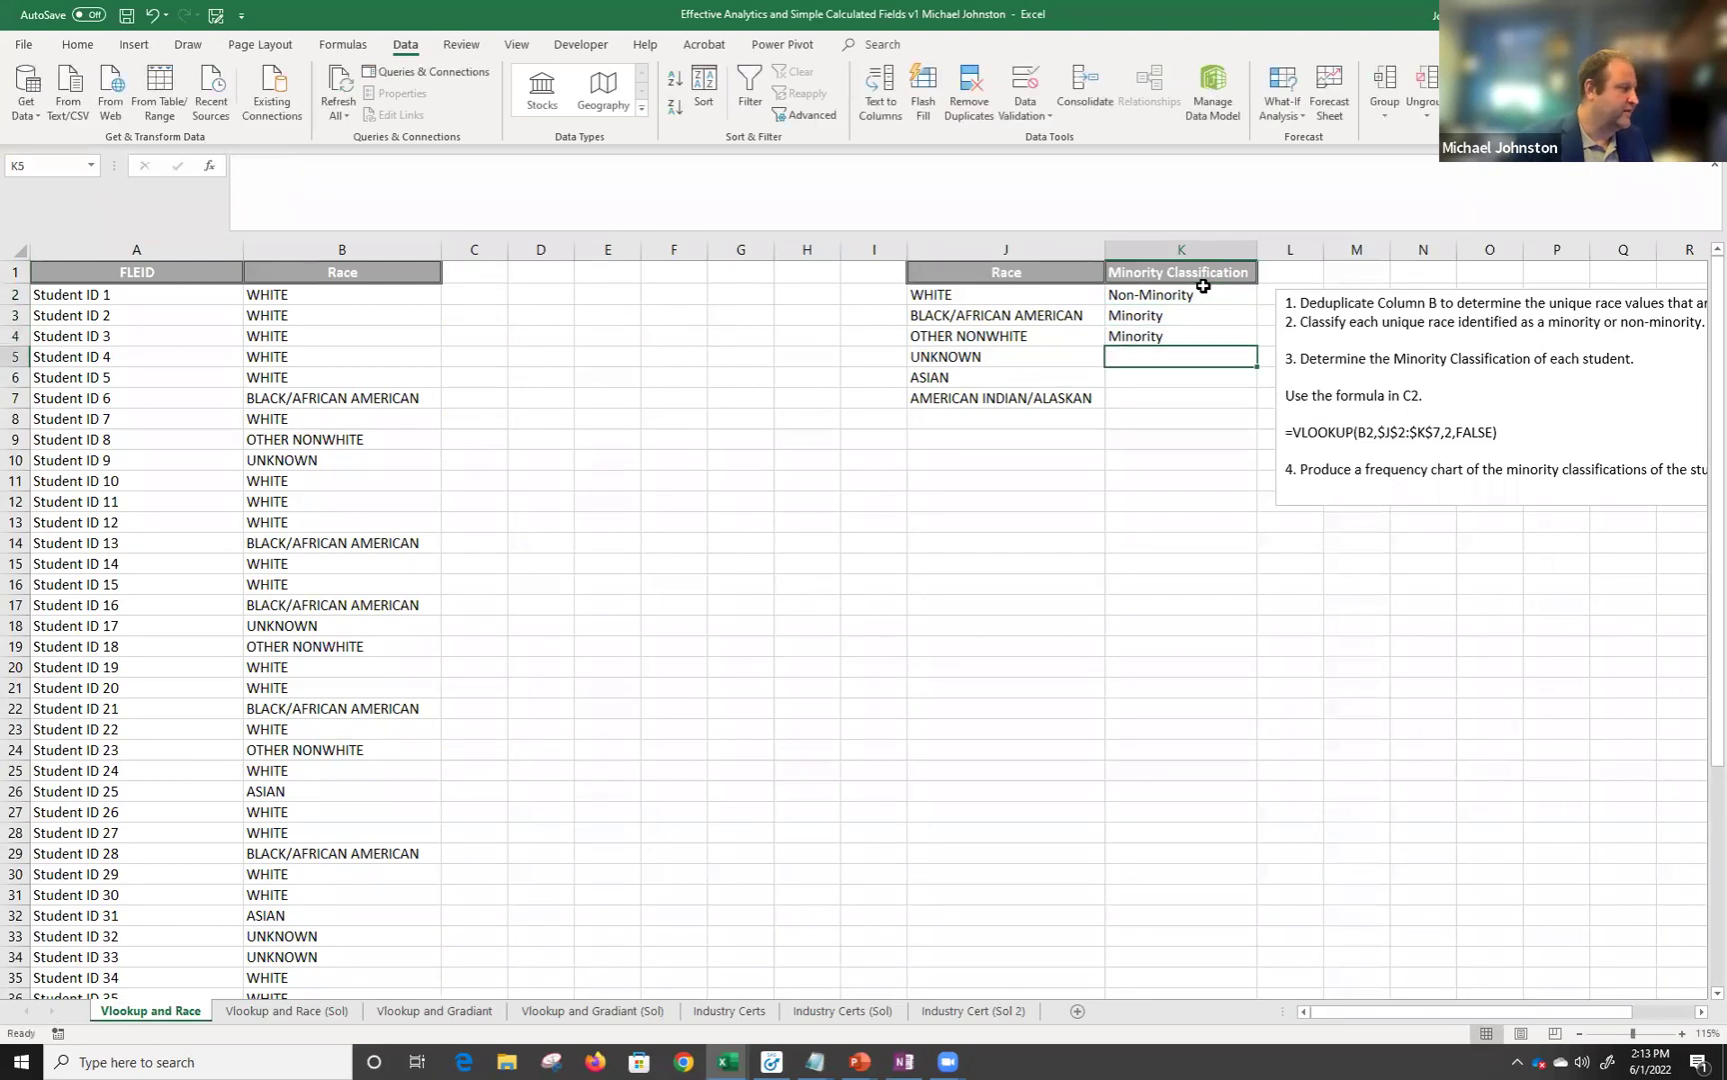
type("m")
key("Return")
type("m")
key("Return")
type("m")
key("Return")
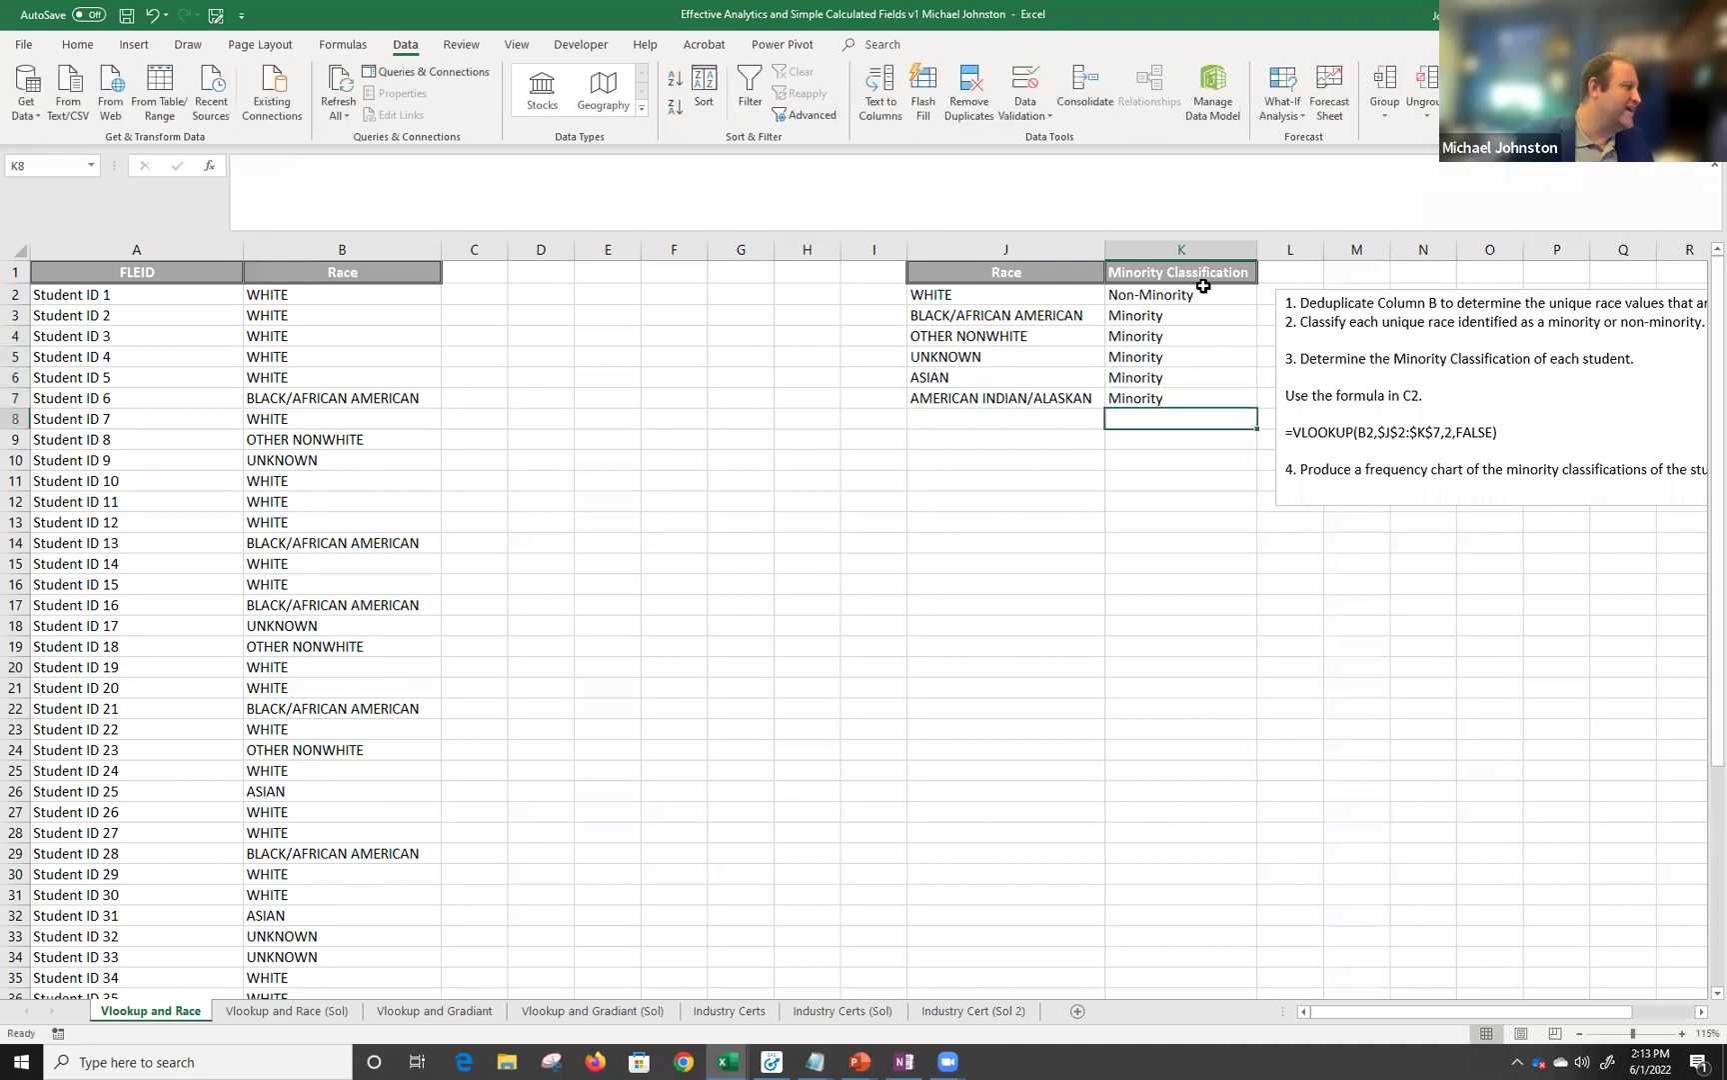
Compare the first student's race in B2 with the lookup table in J1:K7 and the empty result cell C2.
left_click_drag(370, 300, 465, 296)
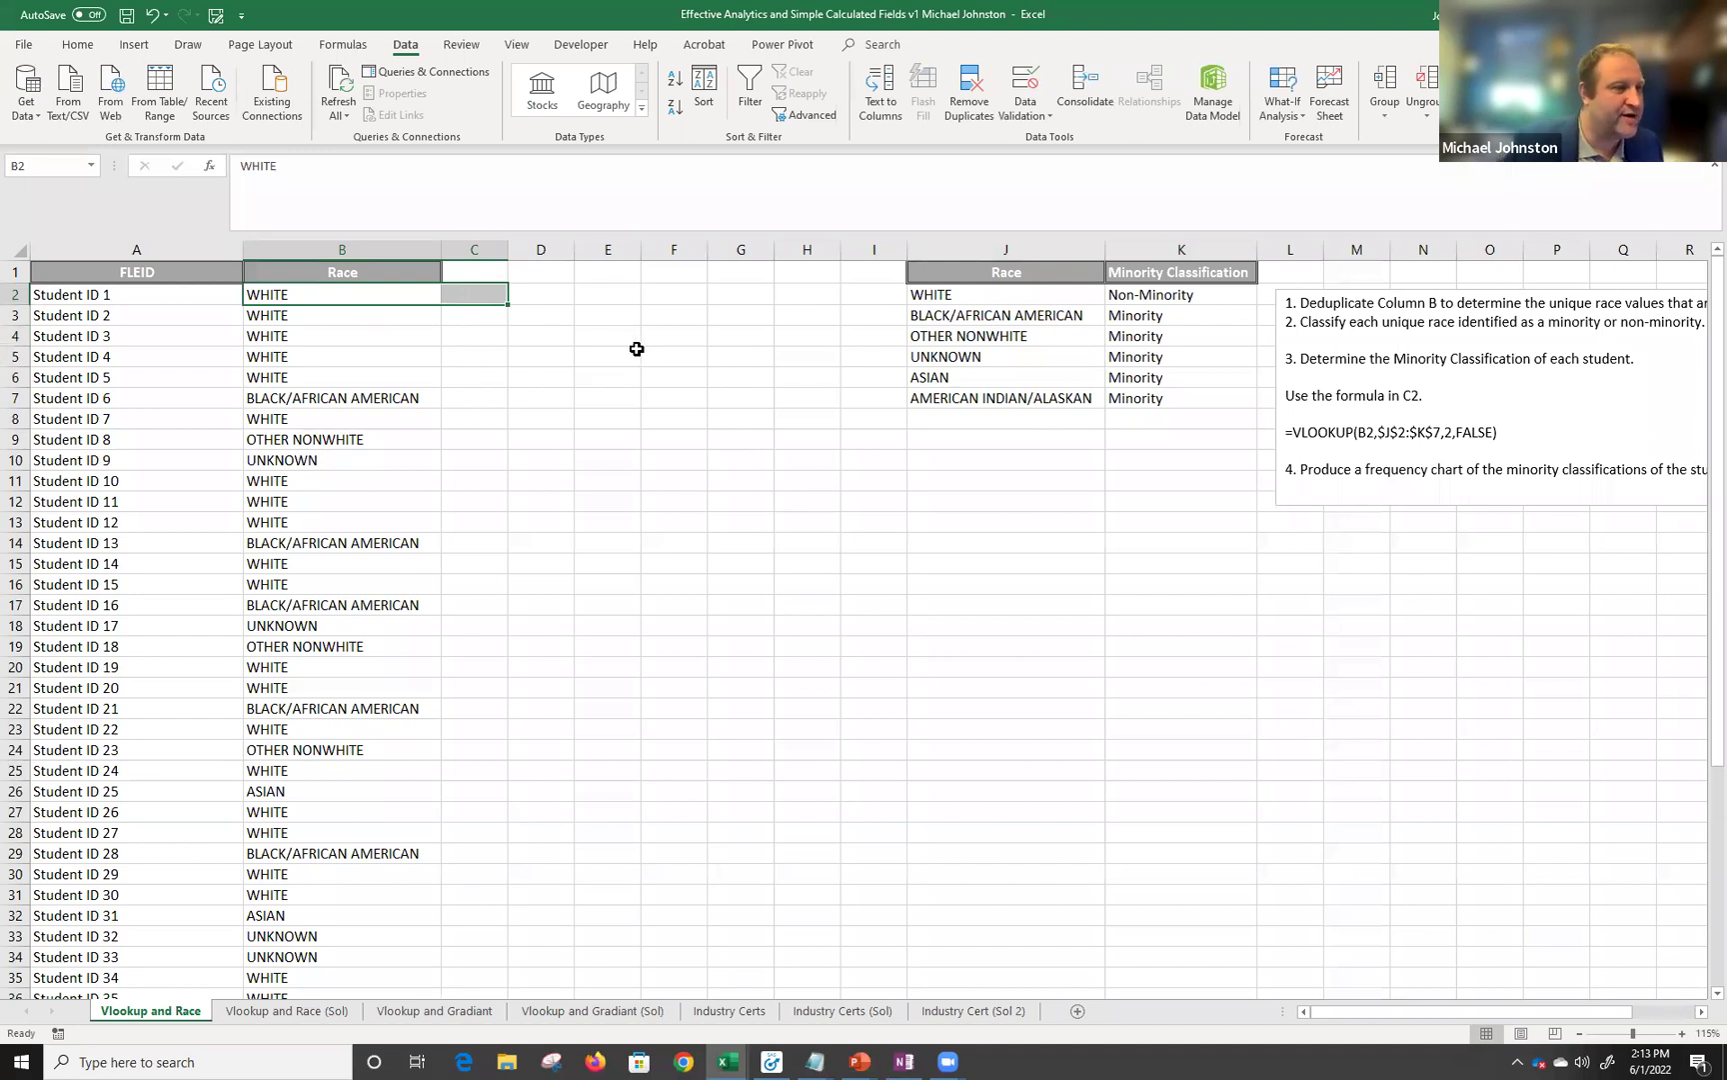
left_click(379, 289)
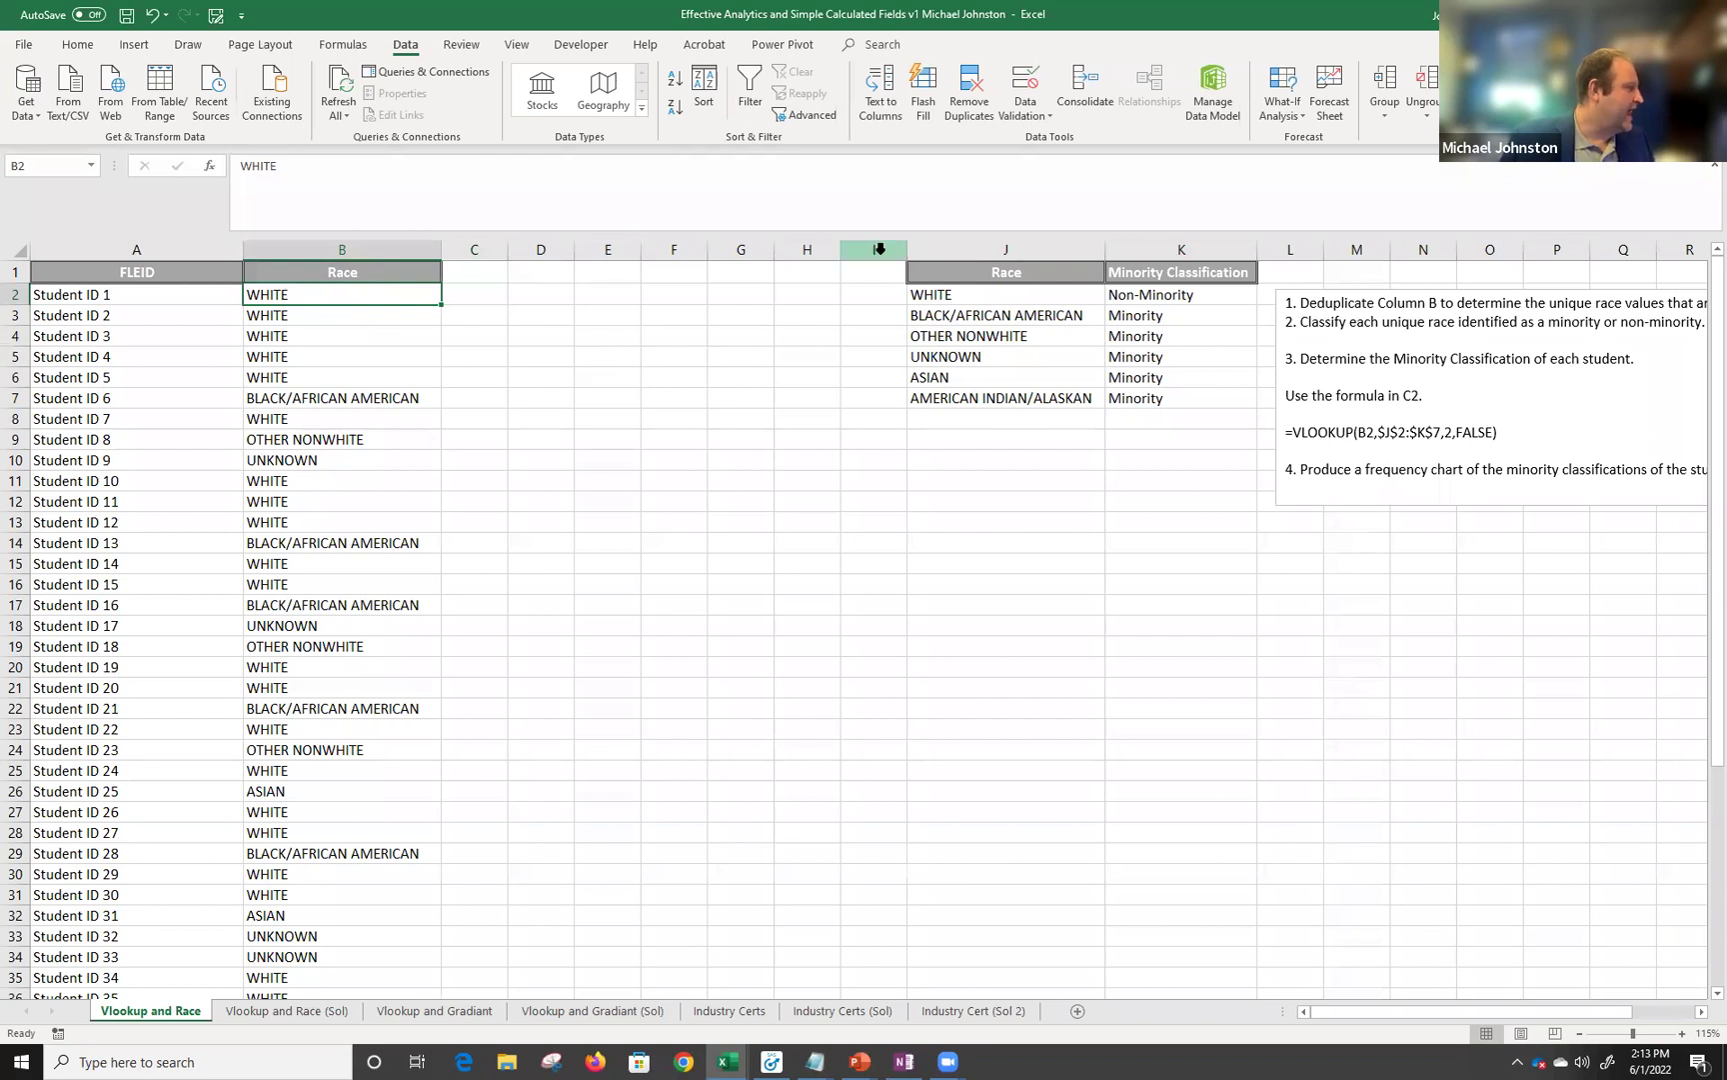
left_click_drag(968, 262, 1171, 404)
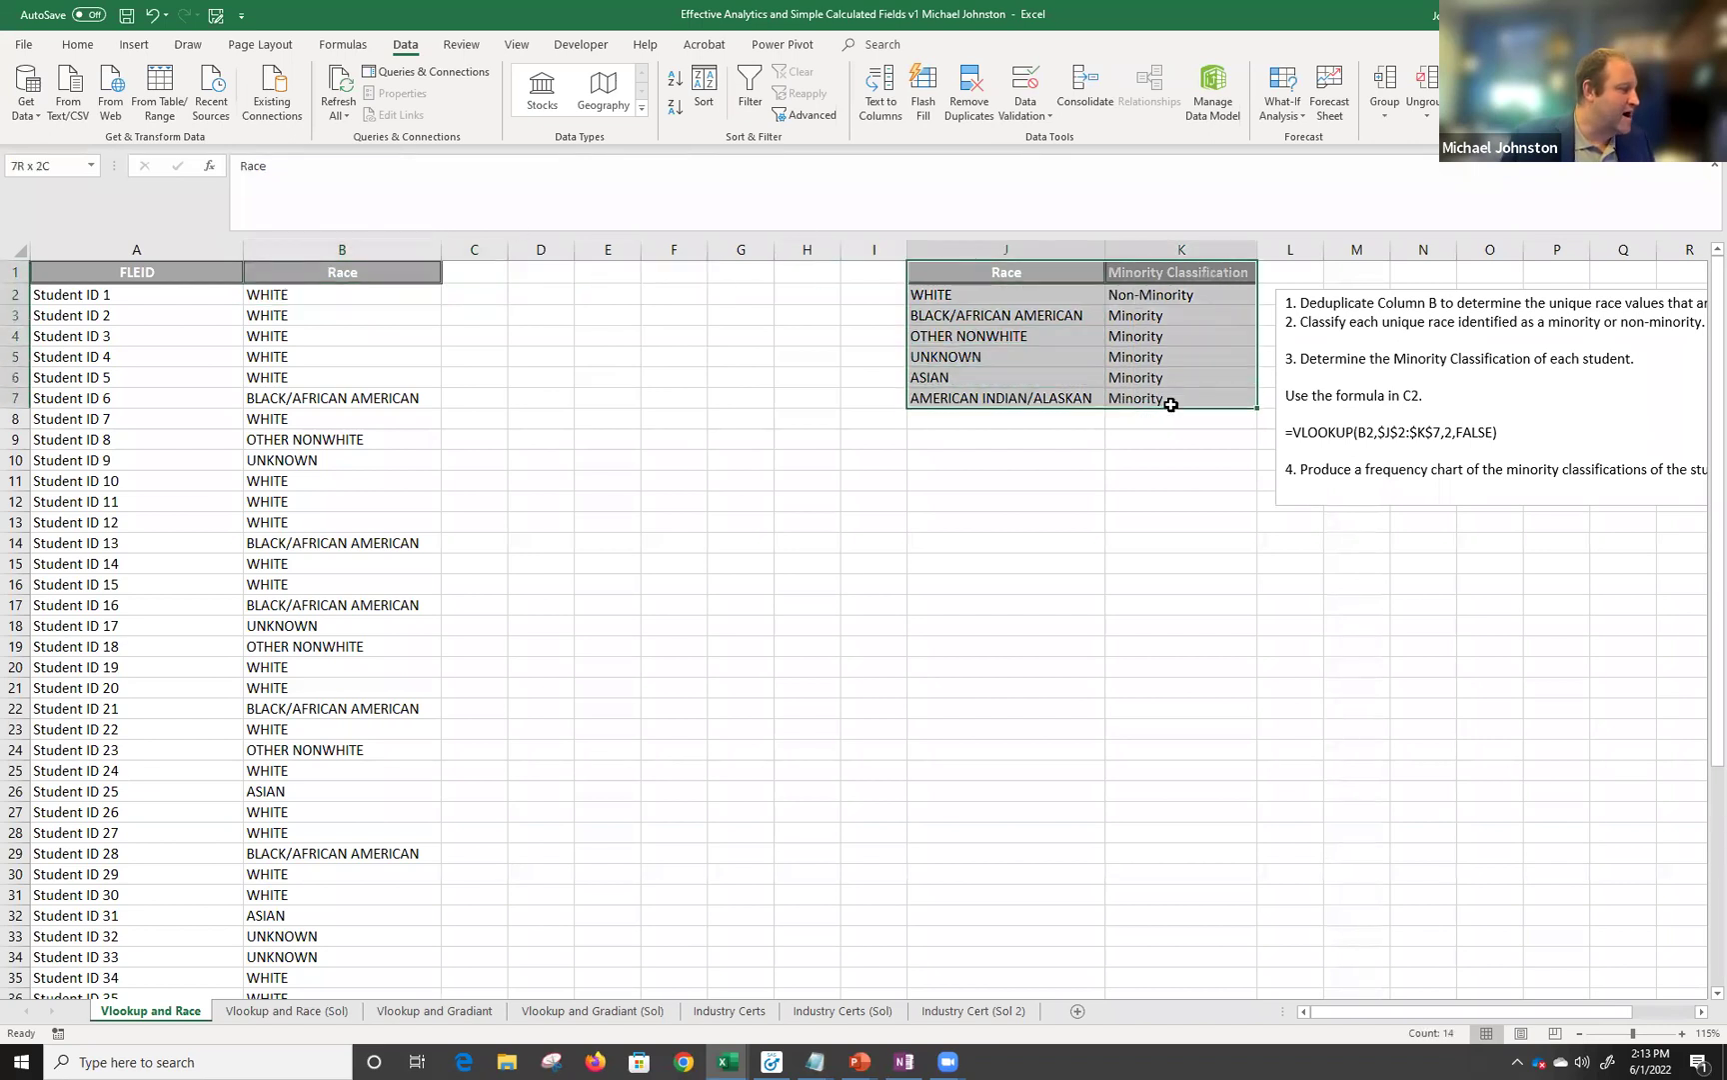
left_click(1009, 294)
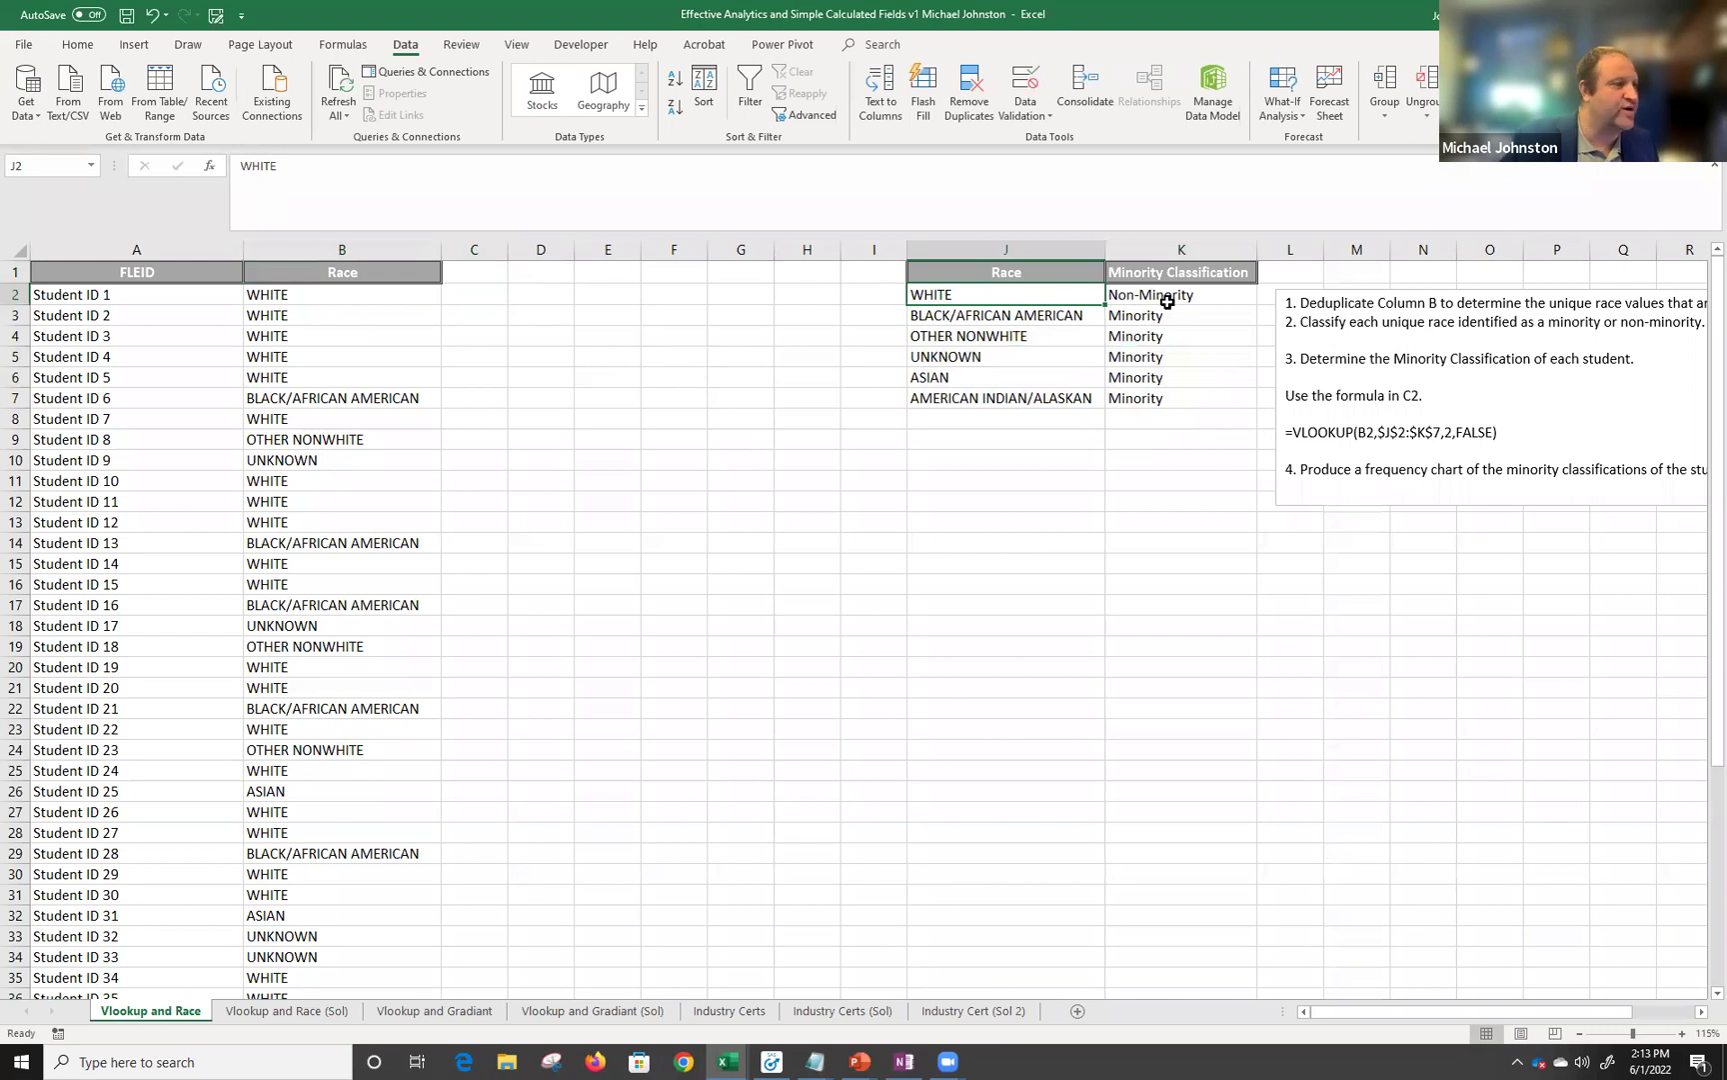
left_click(269, 294)
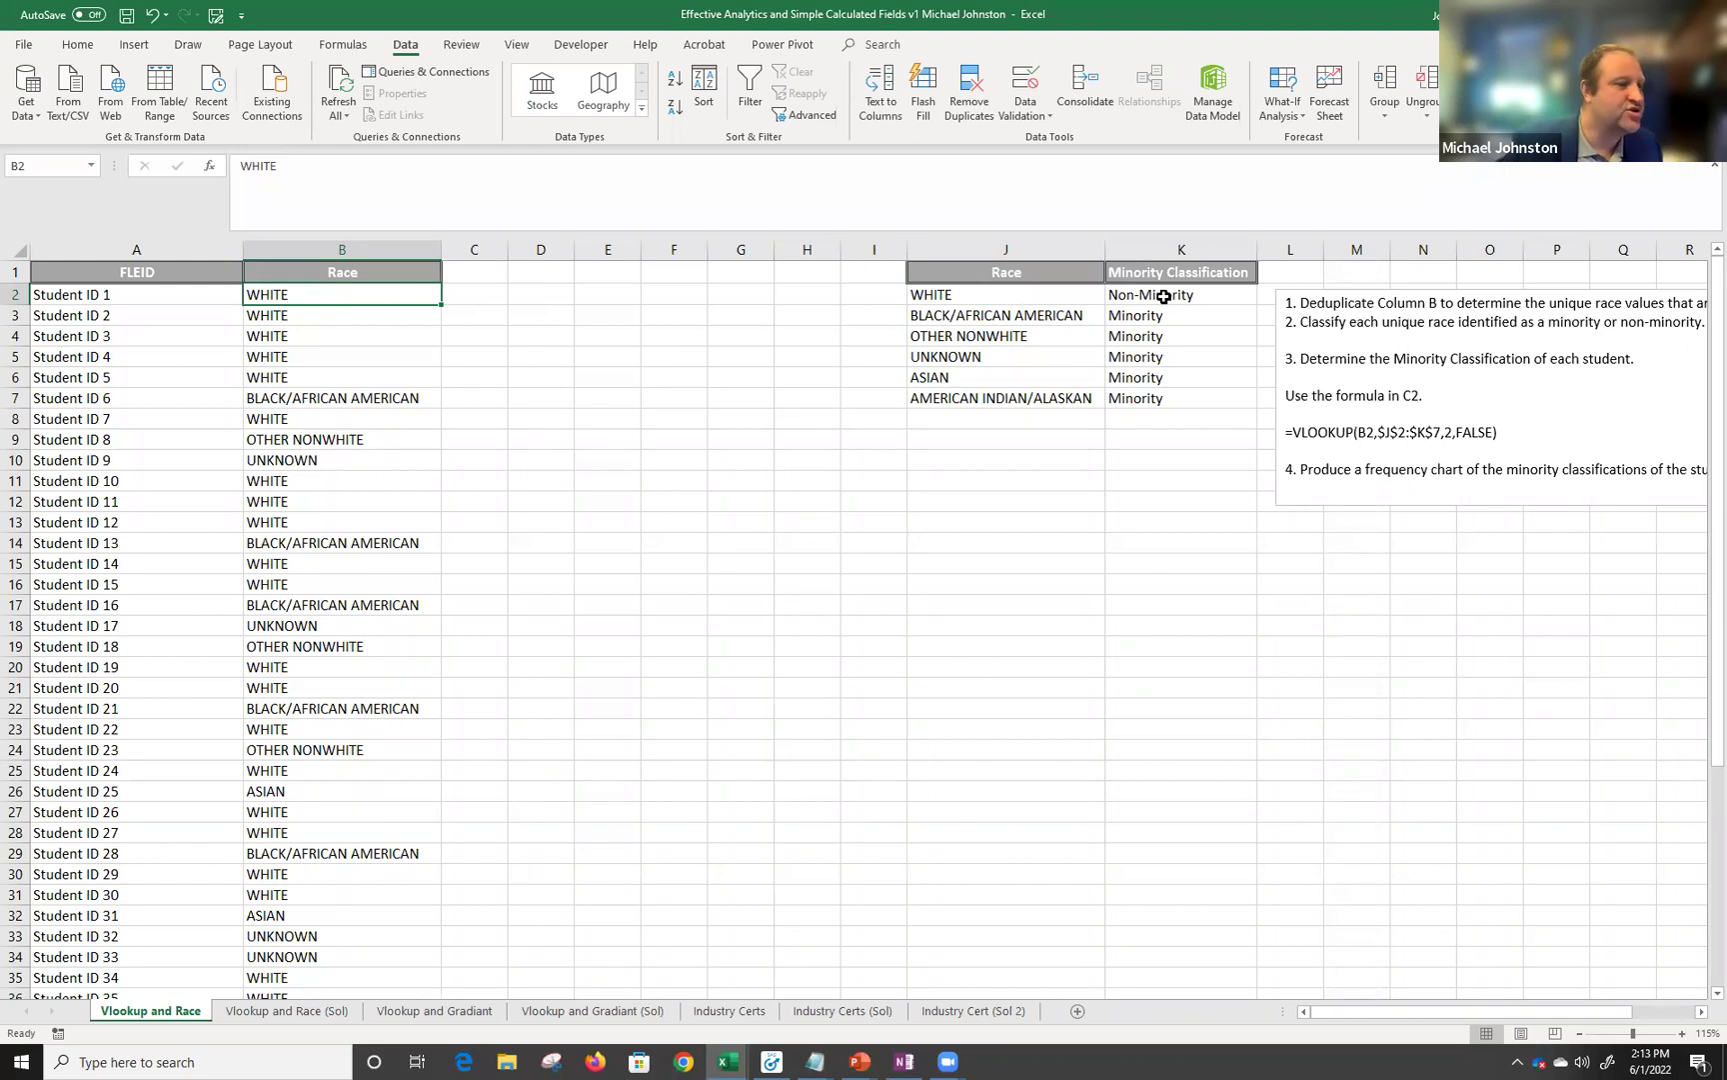
left_click(482, 271)
left_click(470, 295)
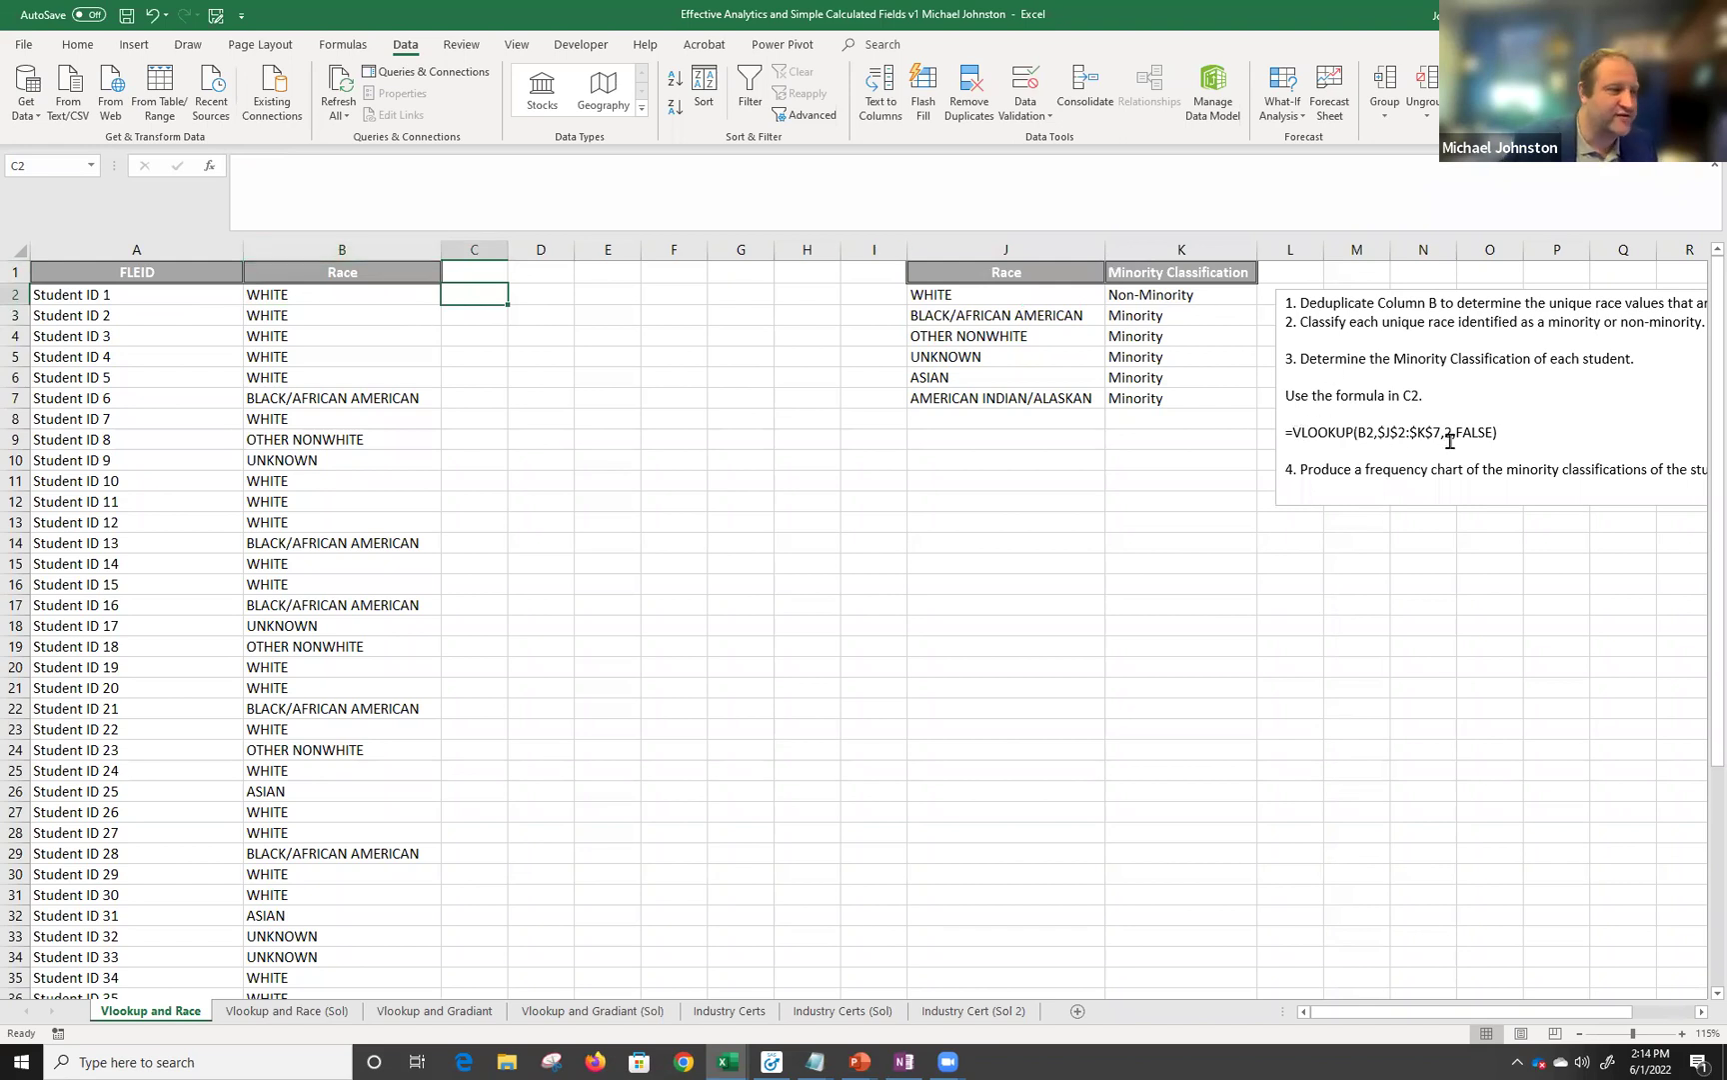
Try the formula =VLOOKUP(B2,$J$2:$K$7,2,FALSE) copied from the instructions text box in C2, and clear it again.
left_click_drag(1503, 432, 1288, 431)
right_click(1317, 434)
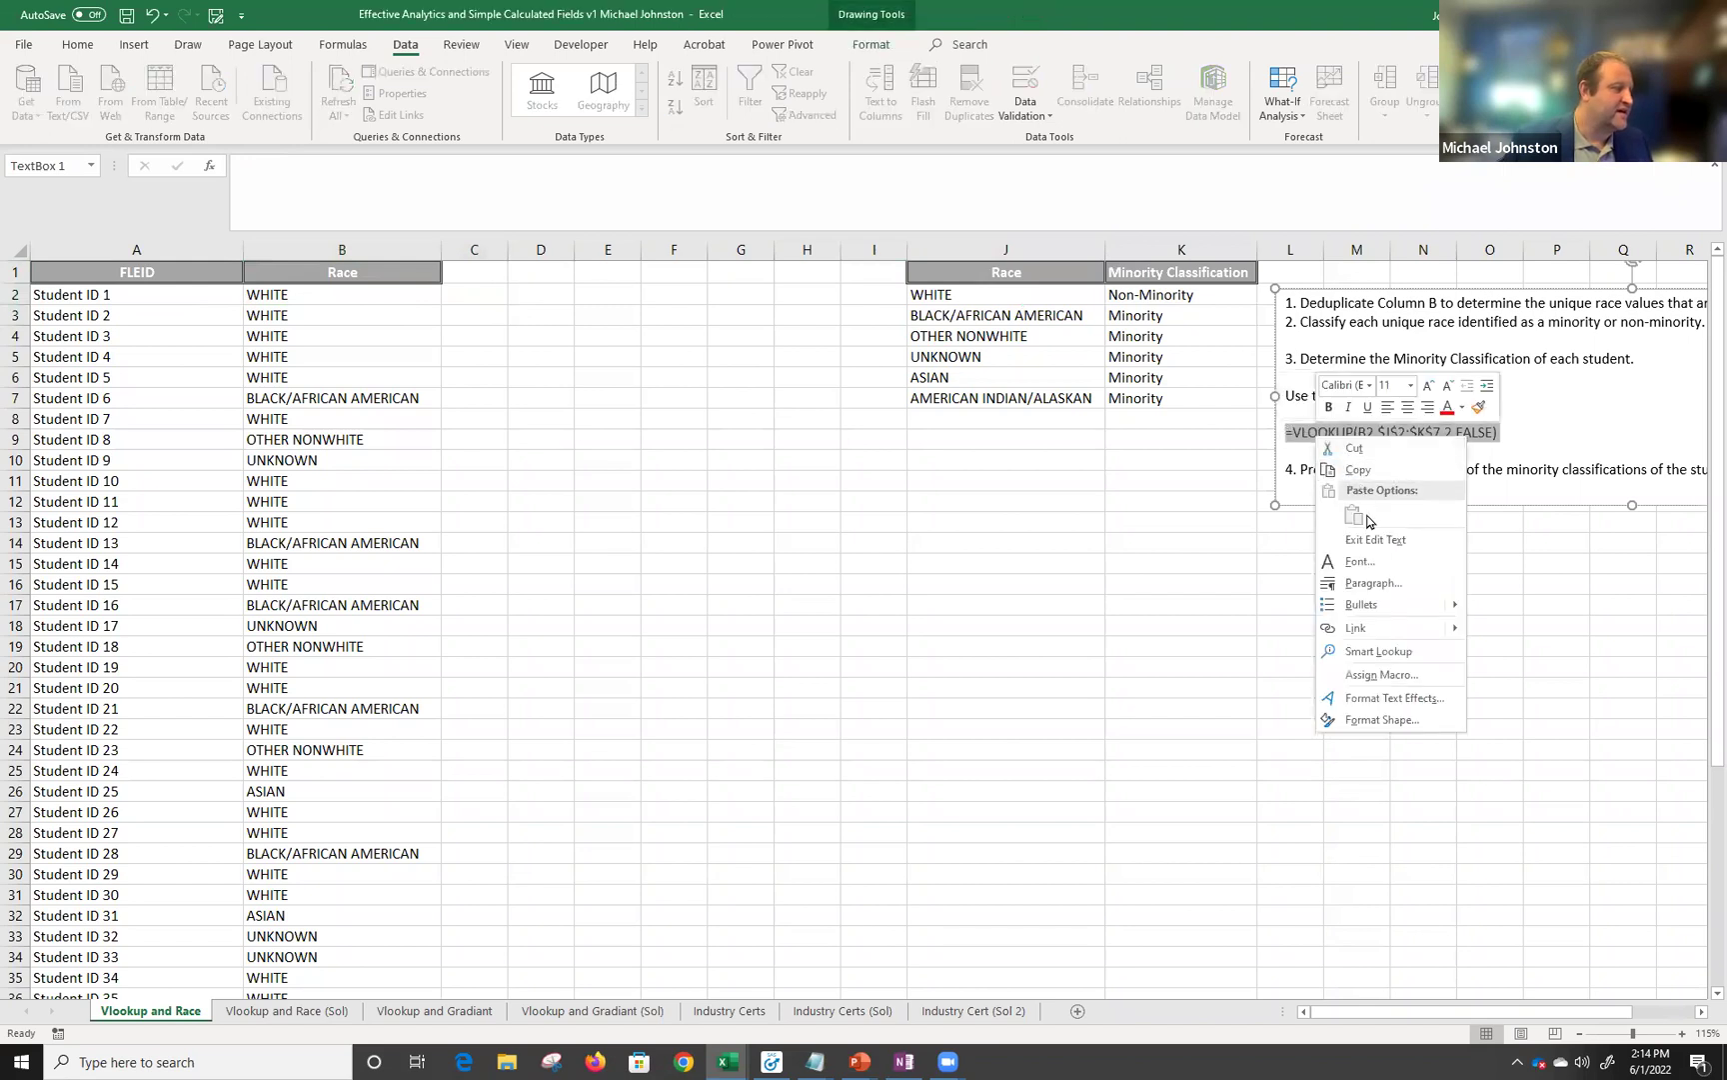
left_click(1358, 469)
left_click(456, 293)
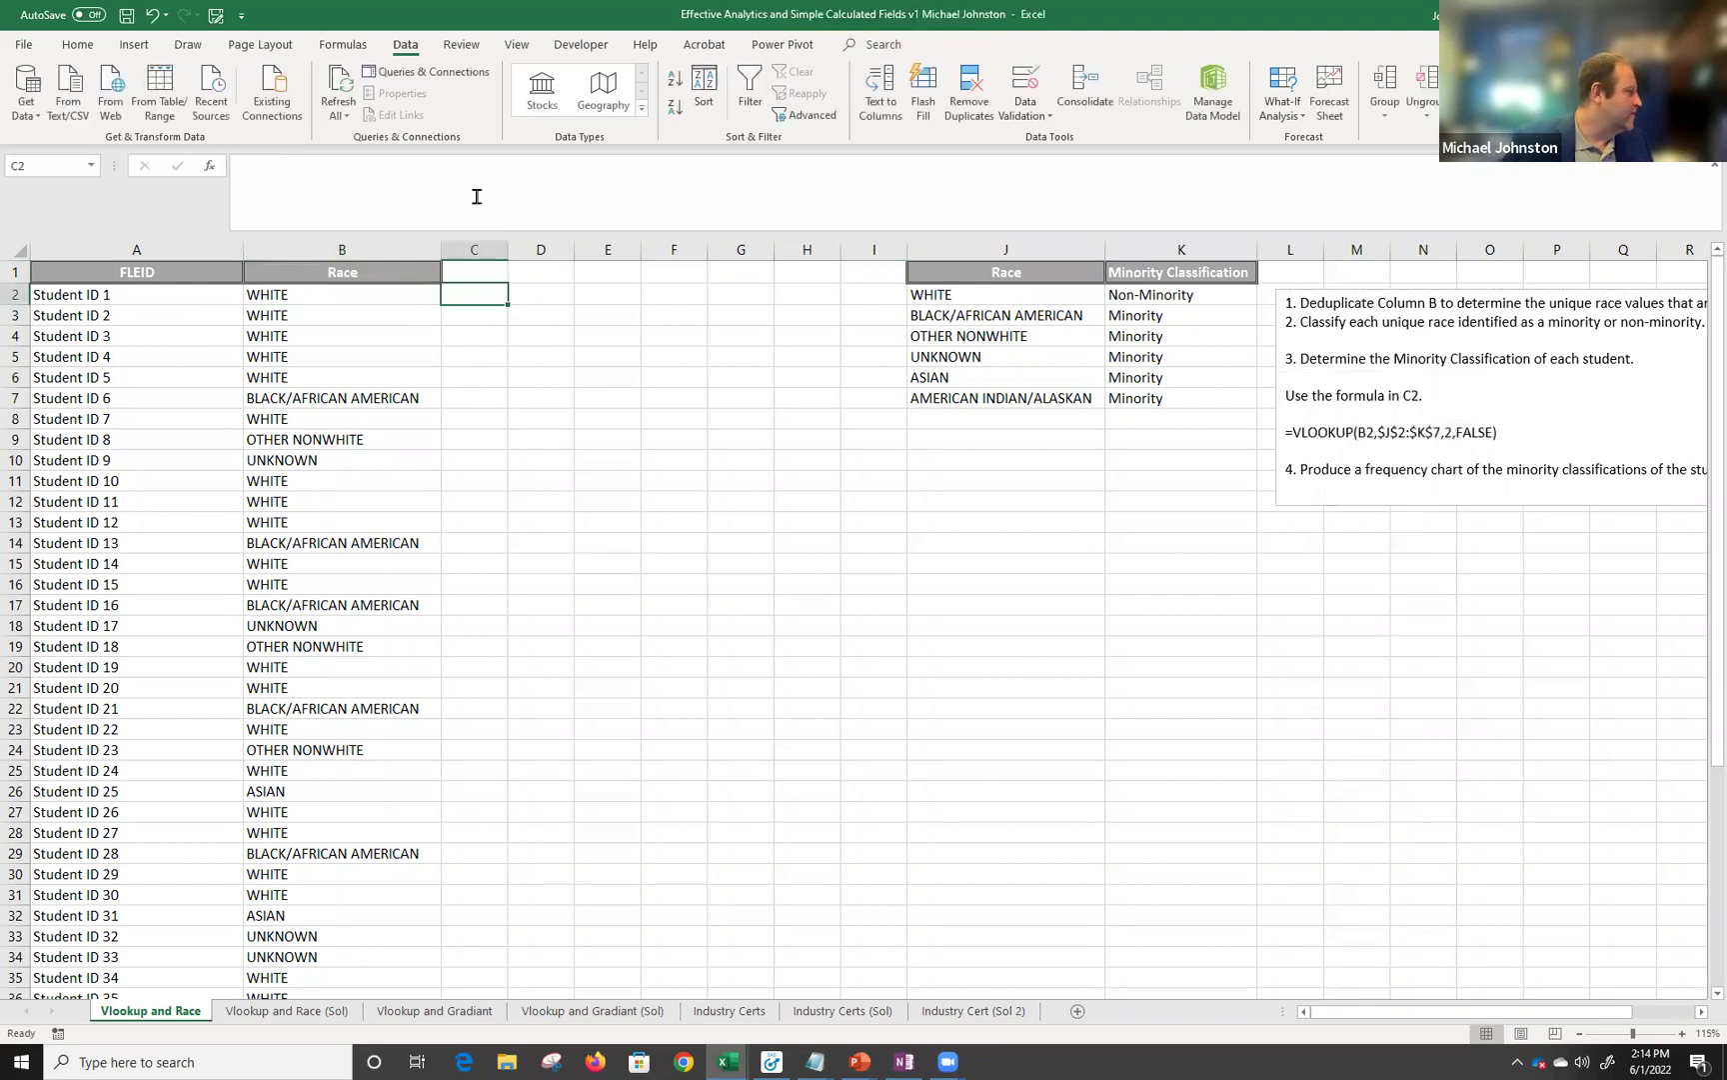
right_click(477, 197)
left_click(507, 262)
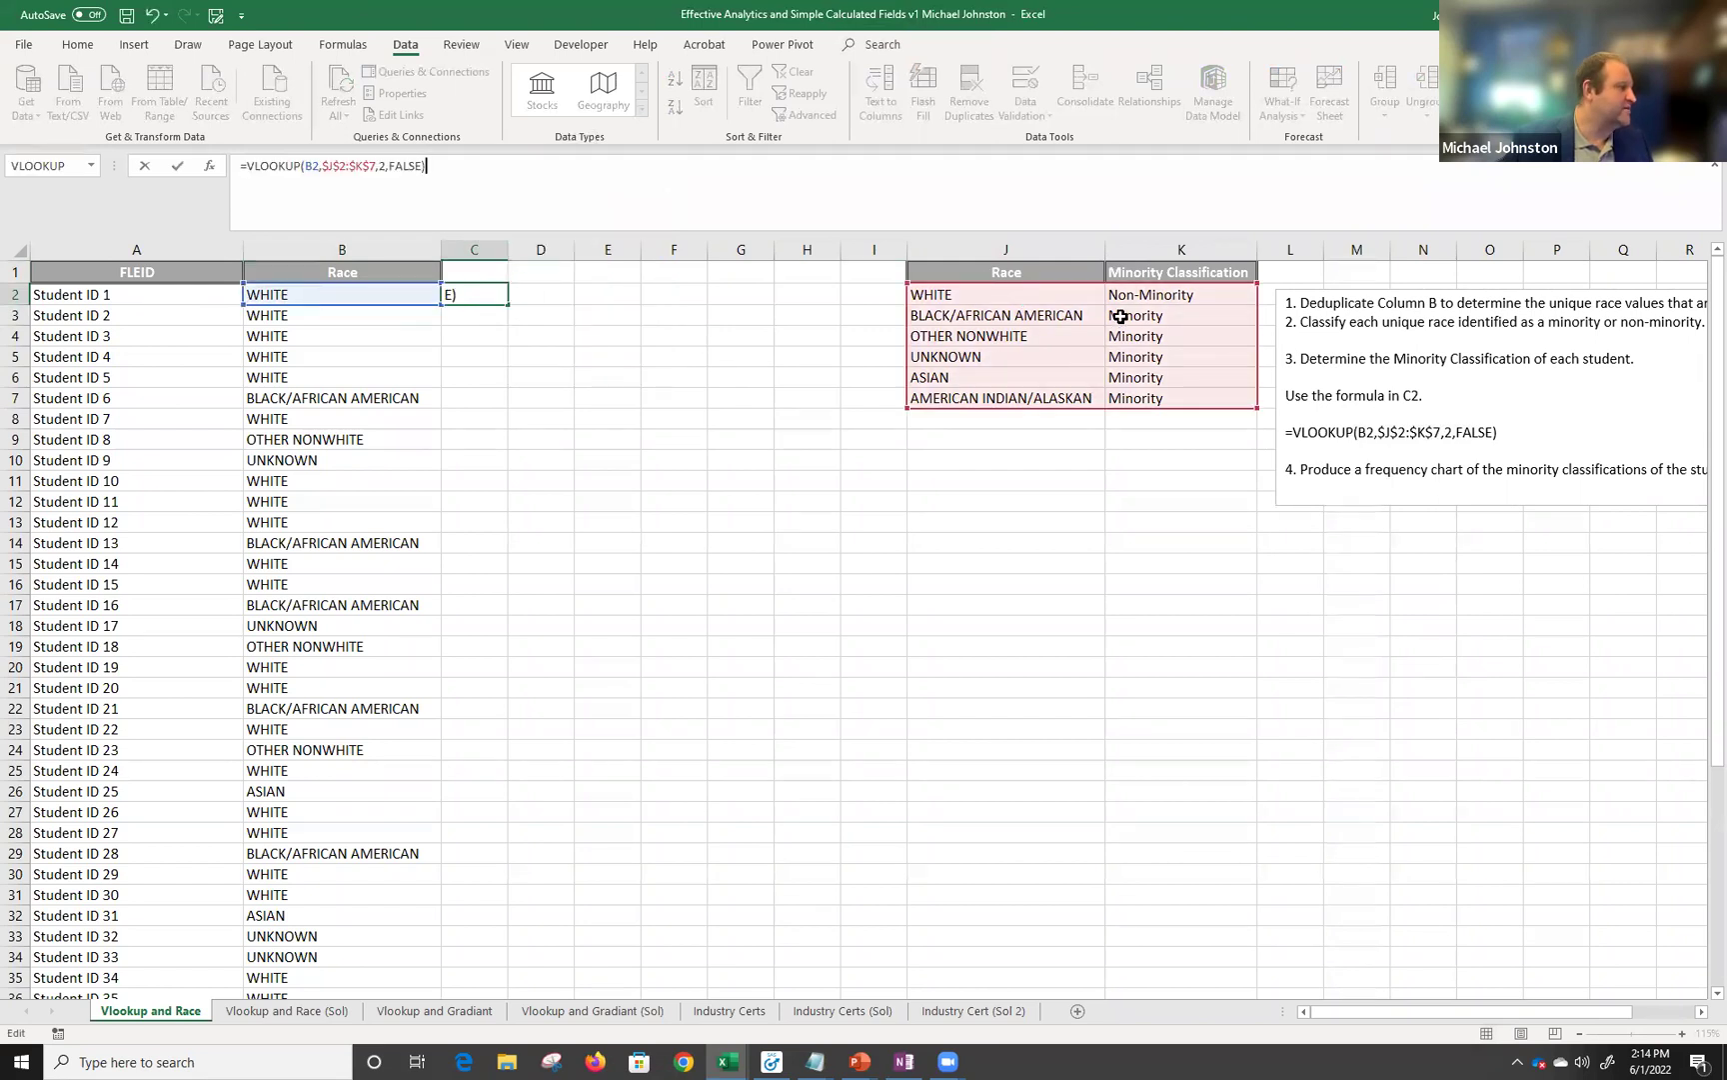
key("Return")
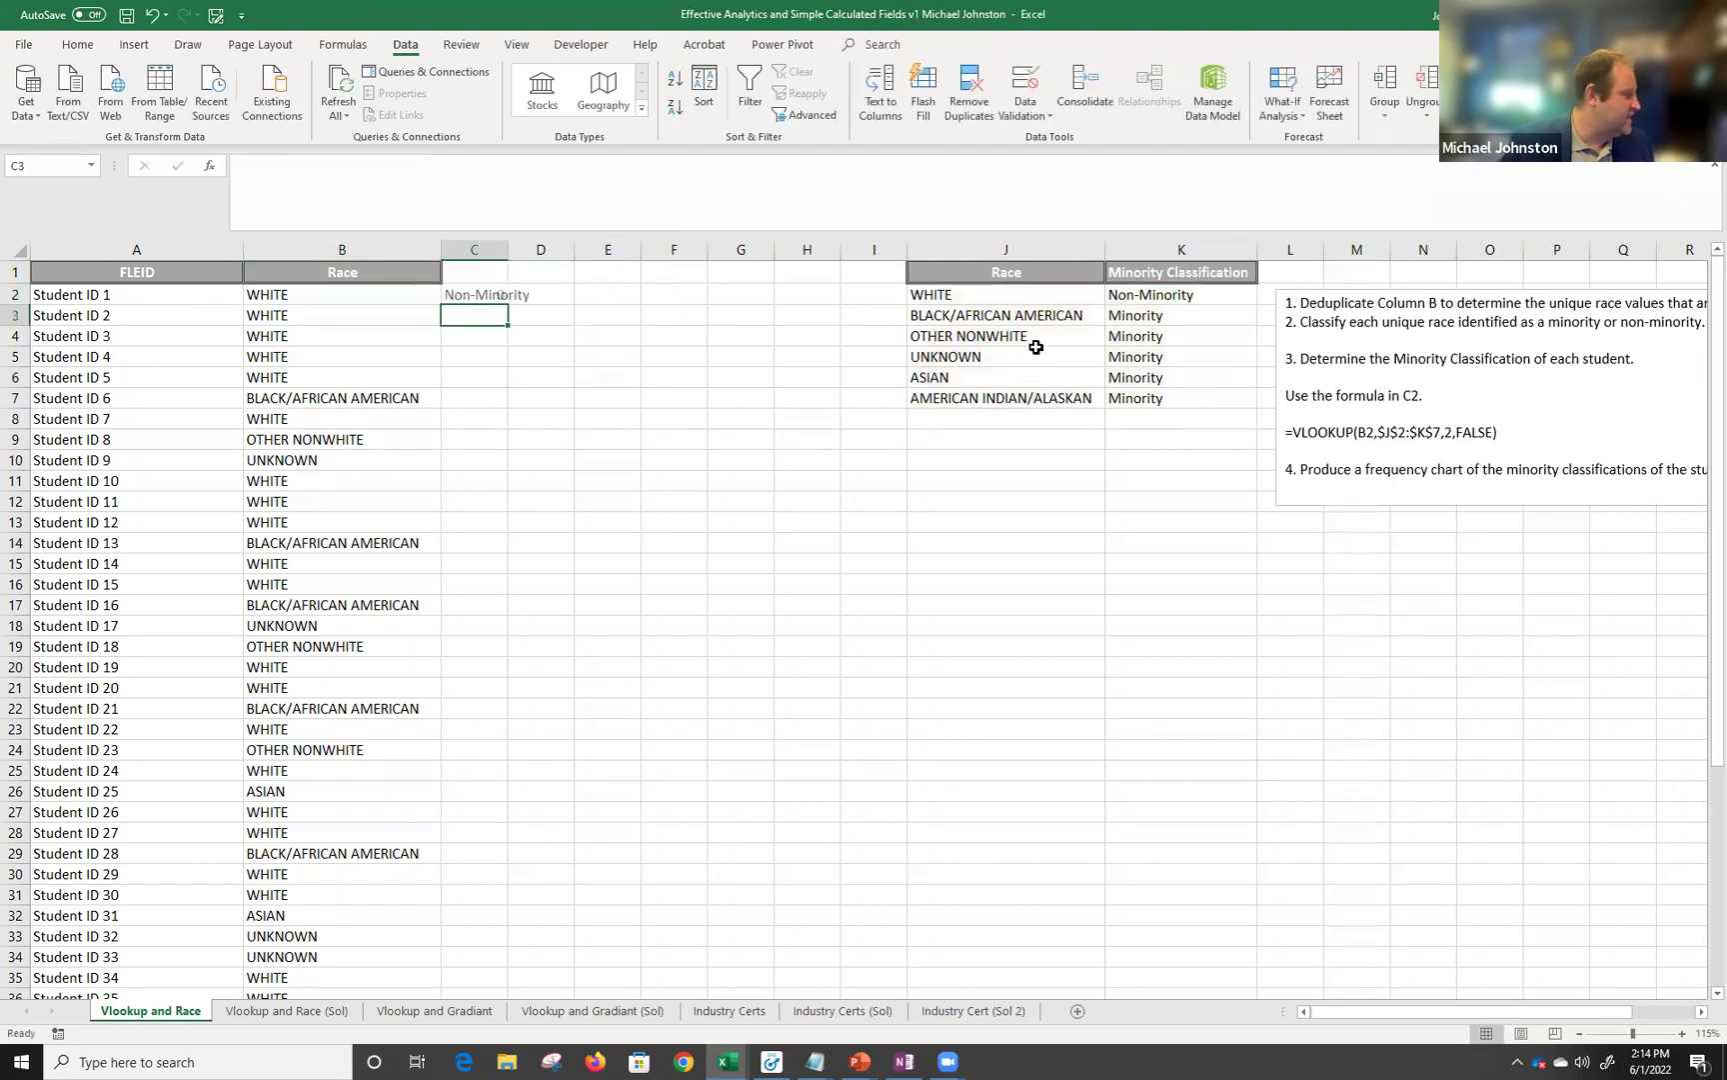
left_click(495, 298)
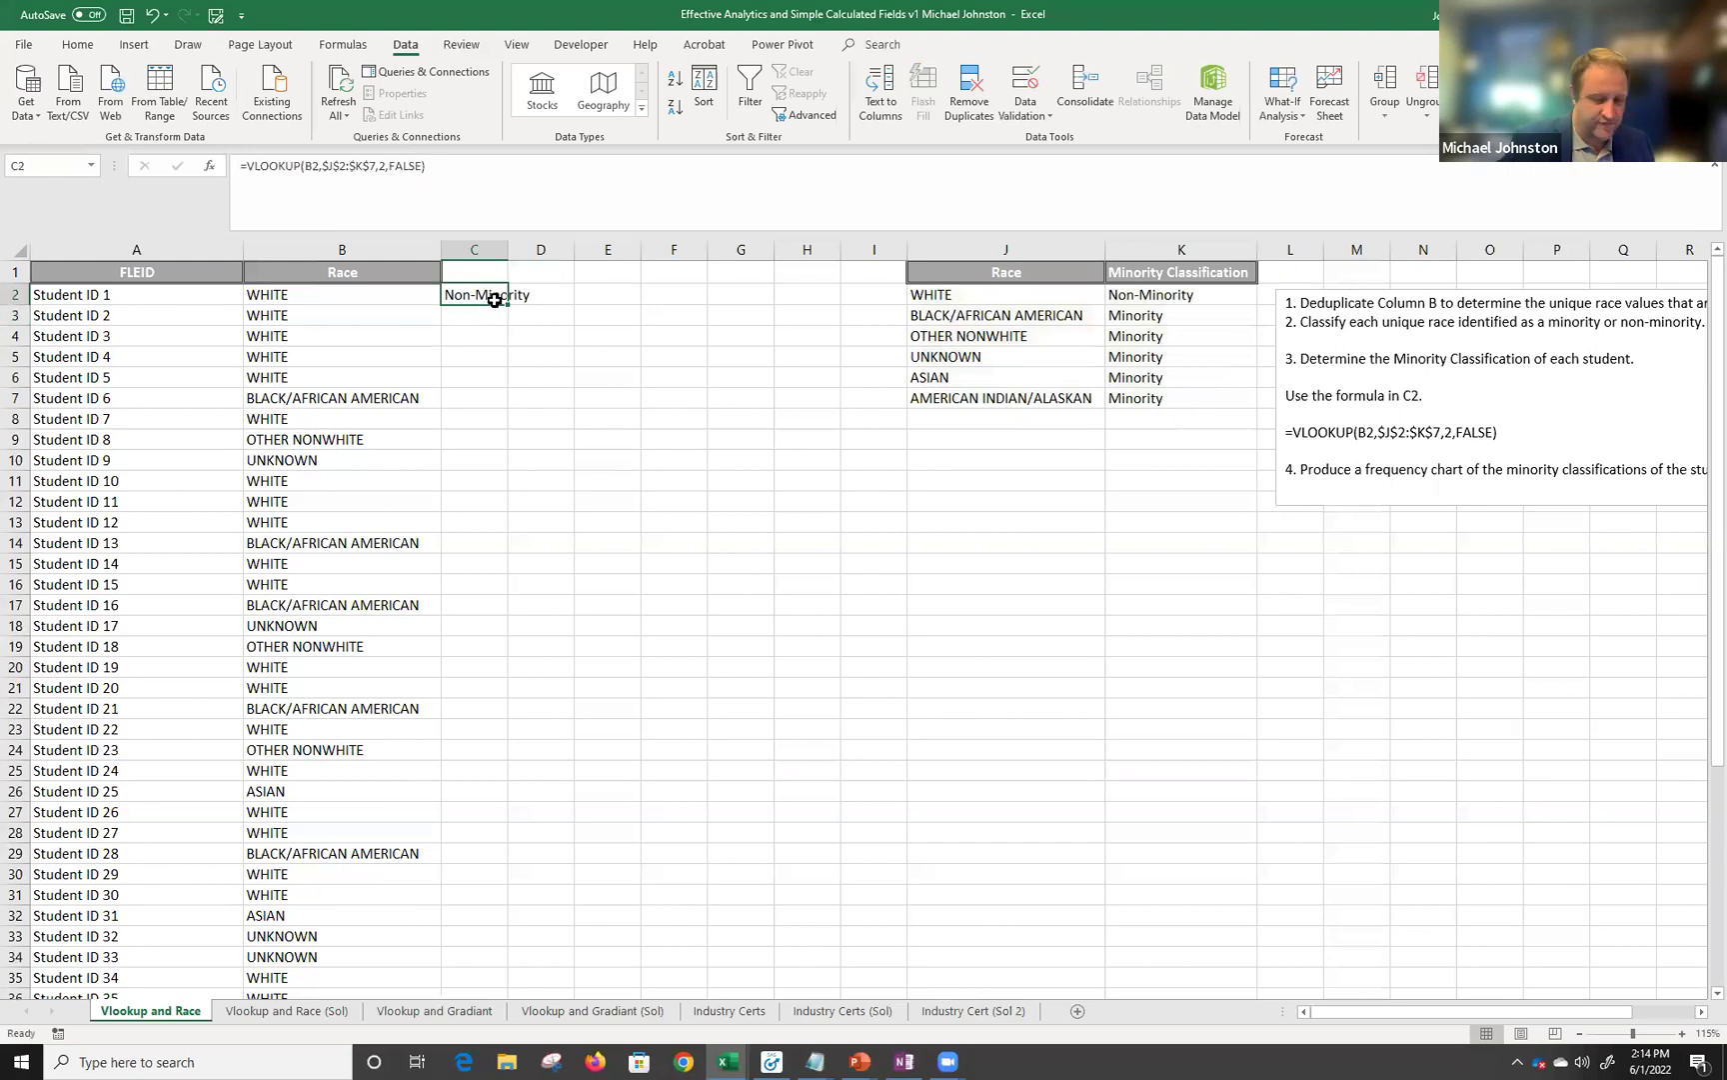
key("Delete")
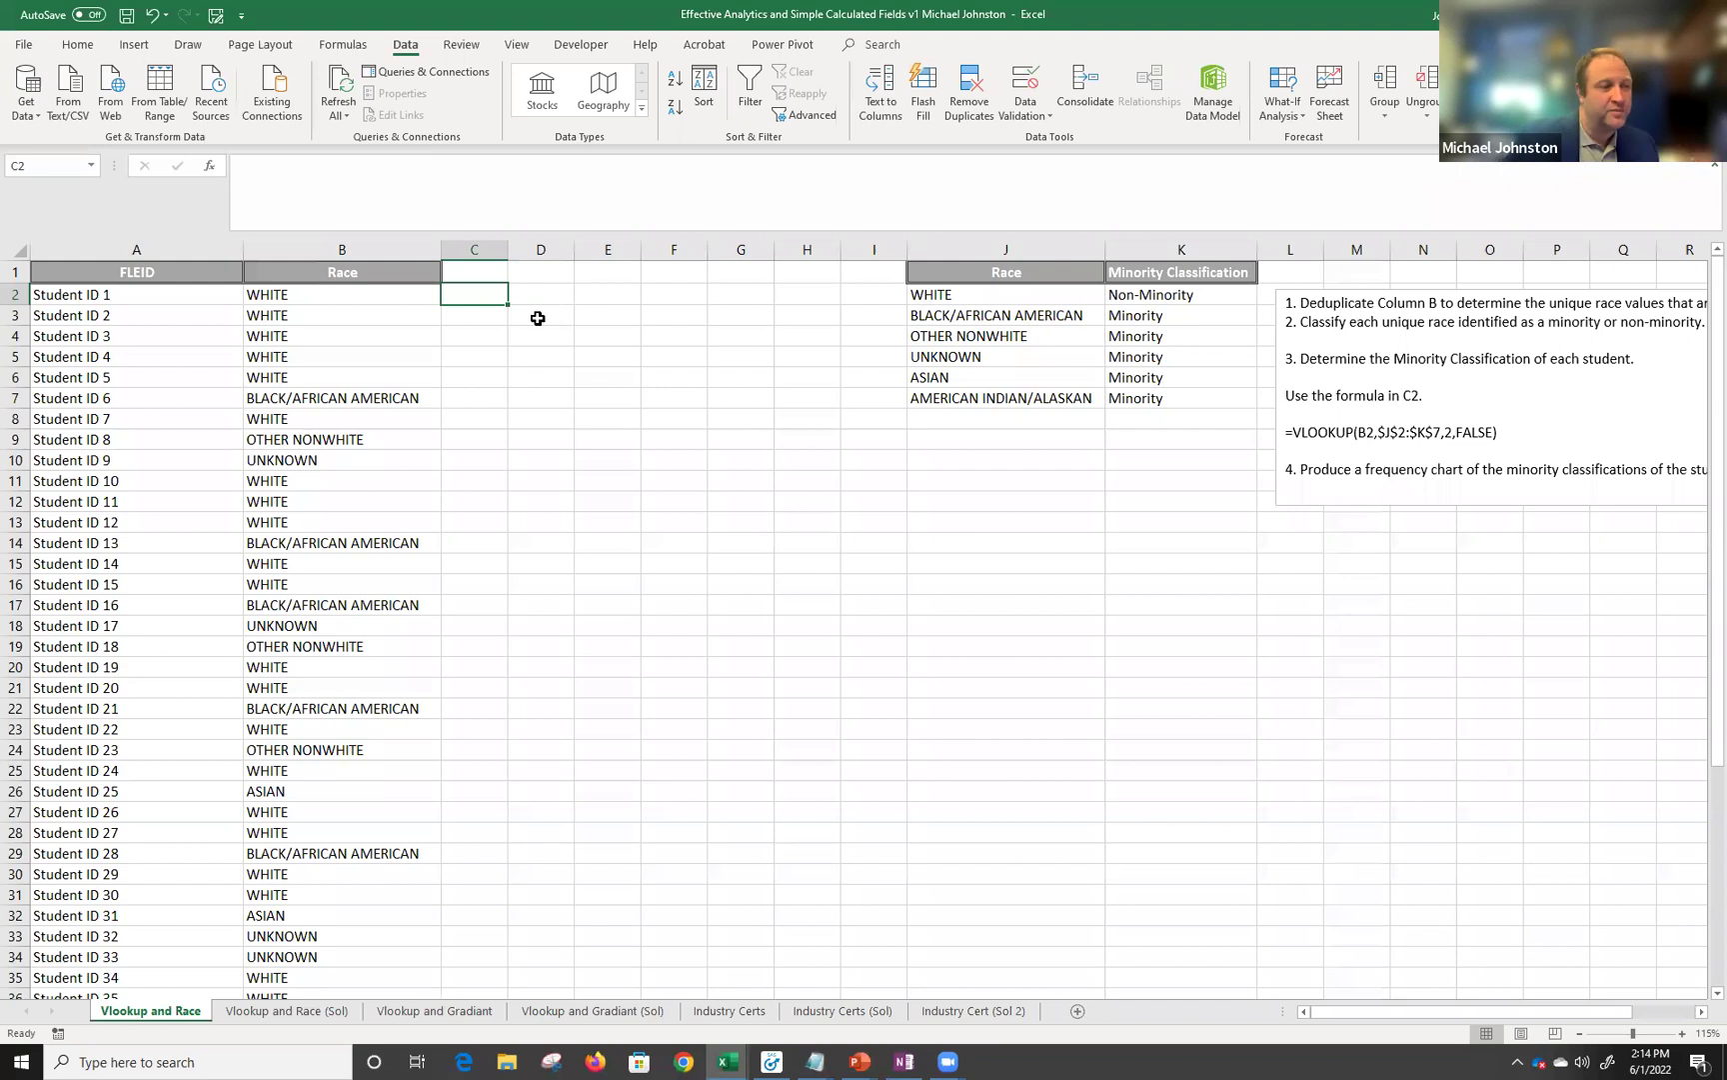
Search the function library for Vlookup and insert the VLOOKUP function into C2.
left_click(211, 172)
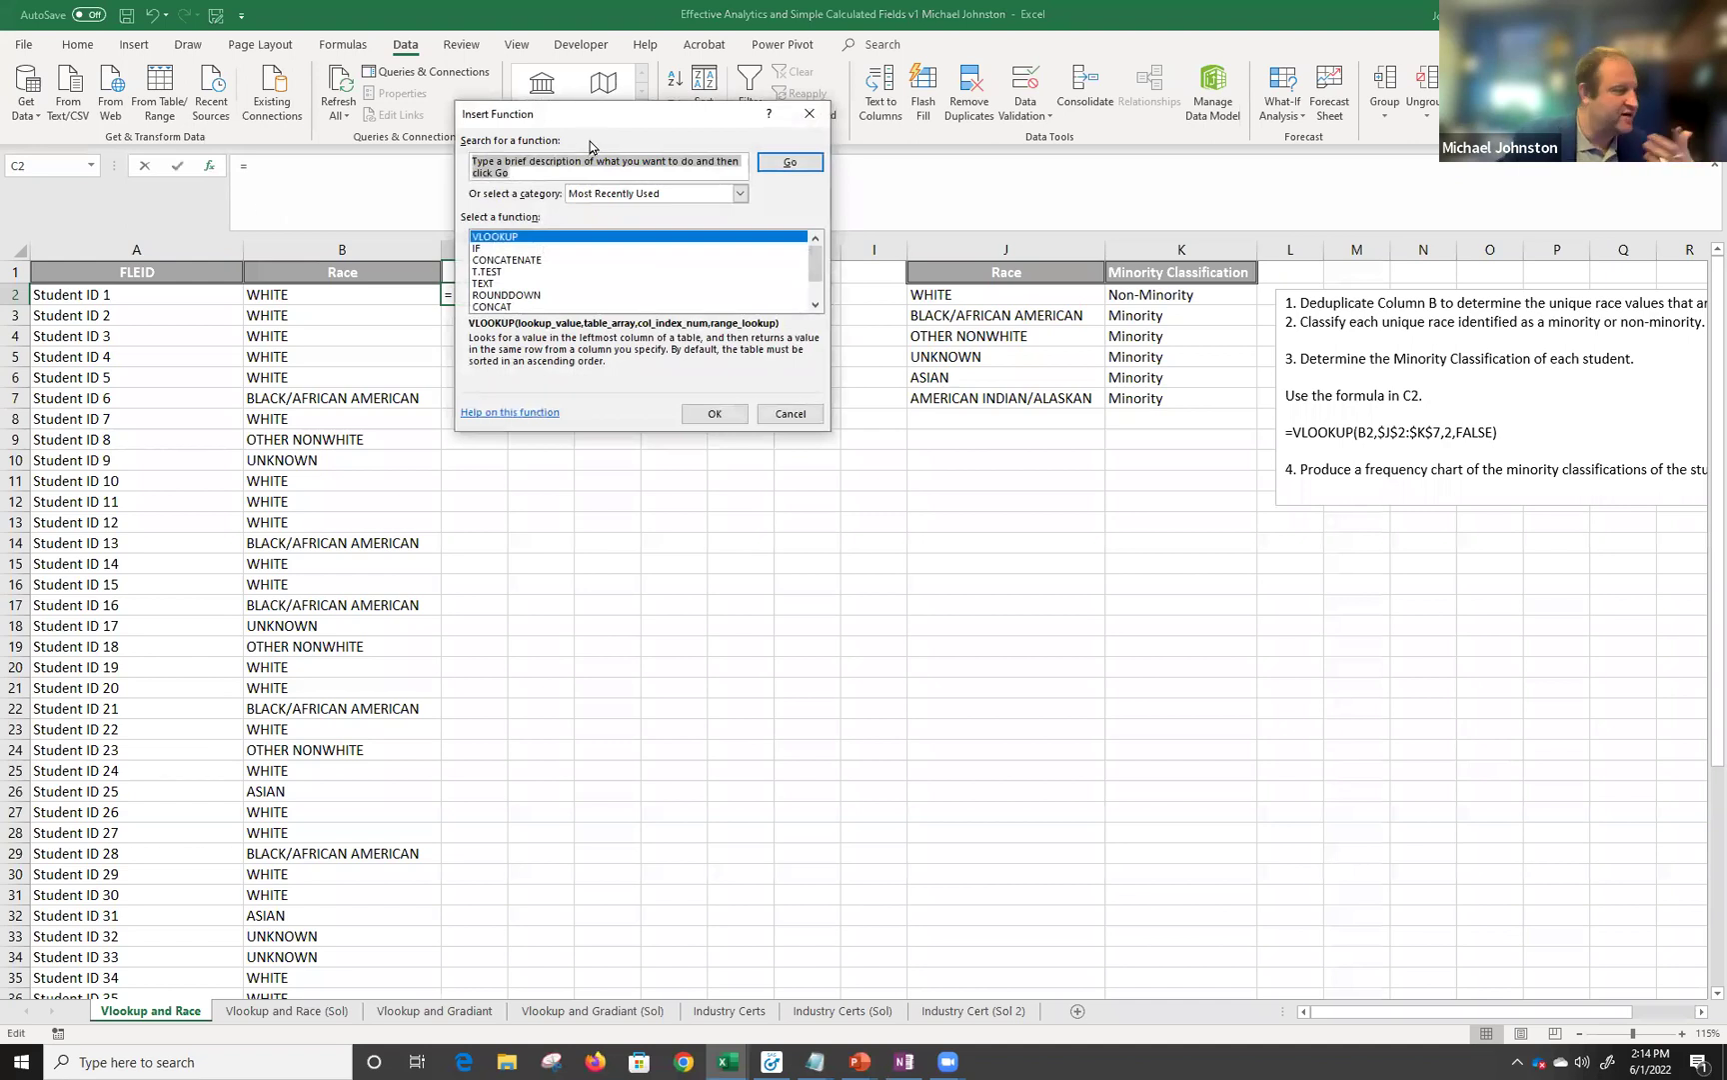
type("Vlookup")
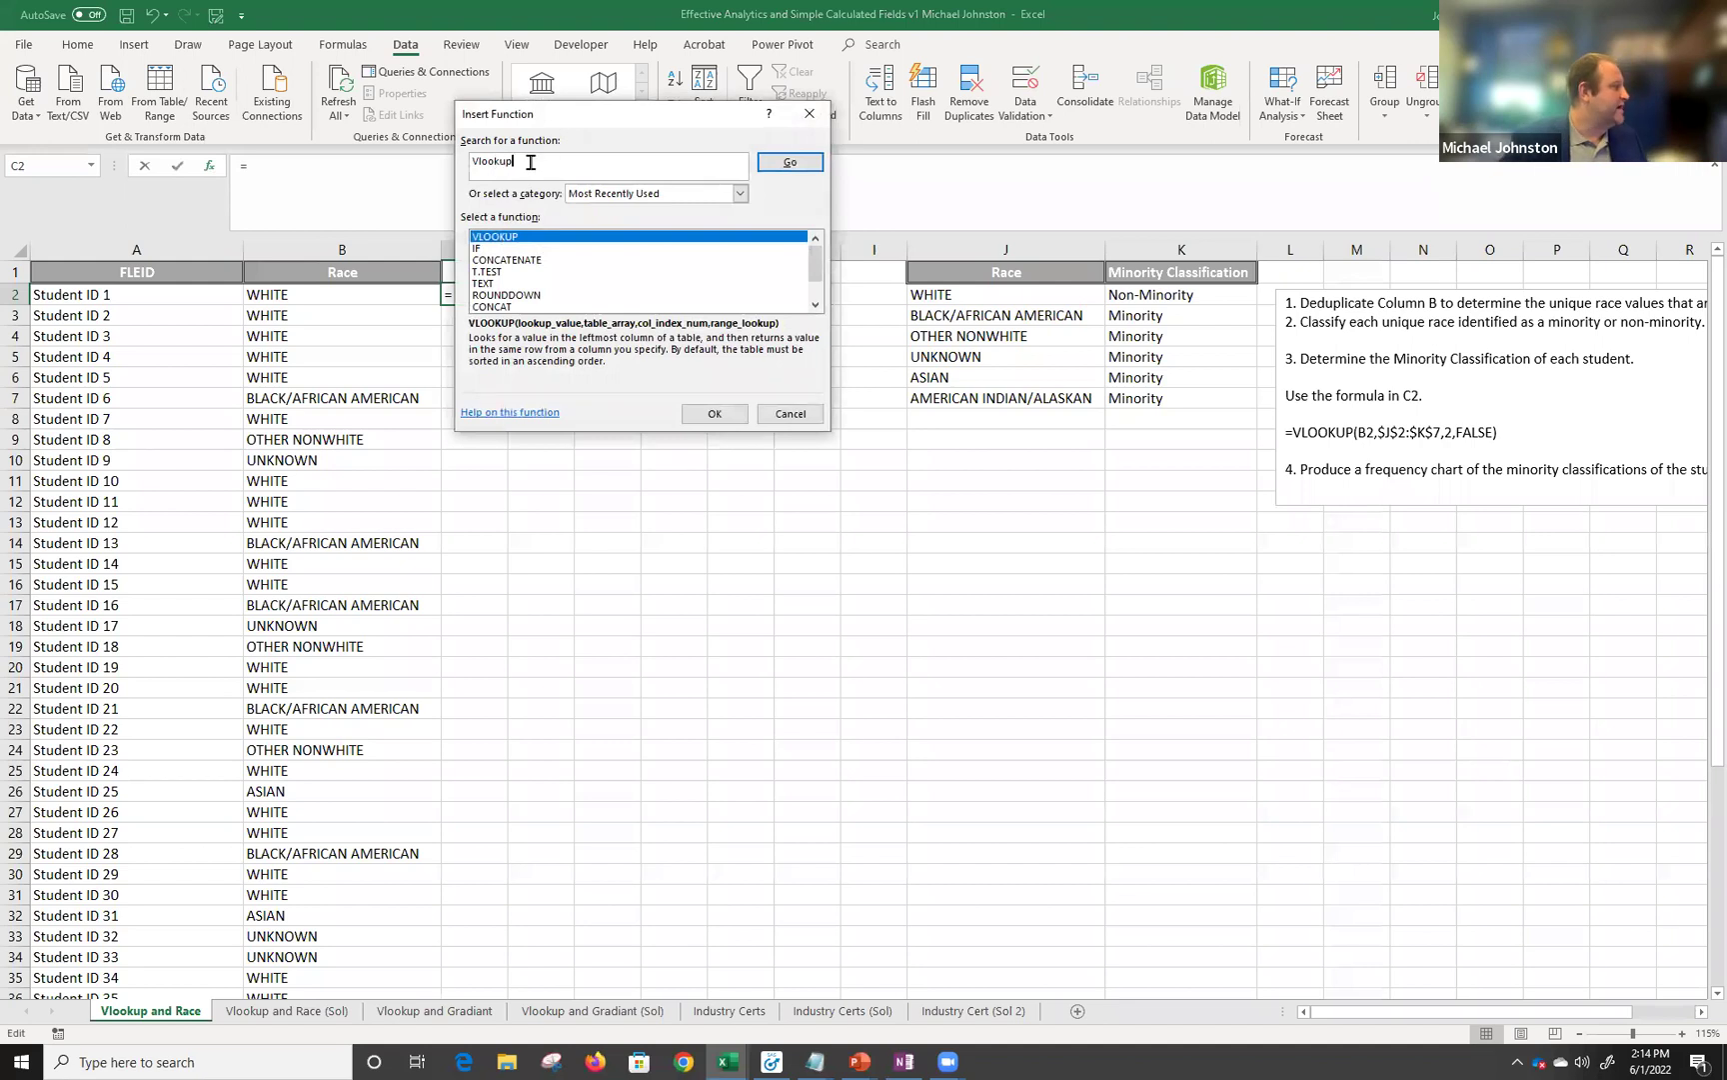
left_click(790, 162)
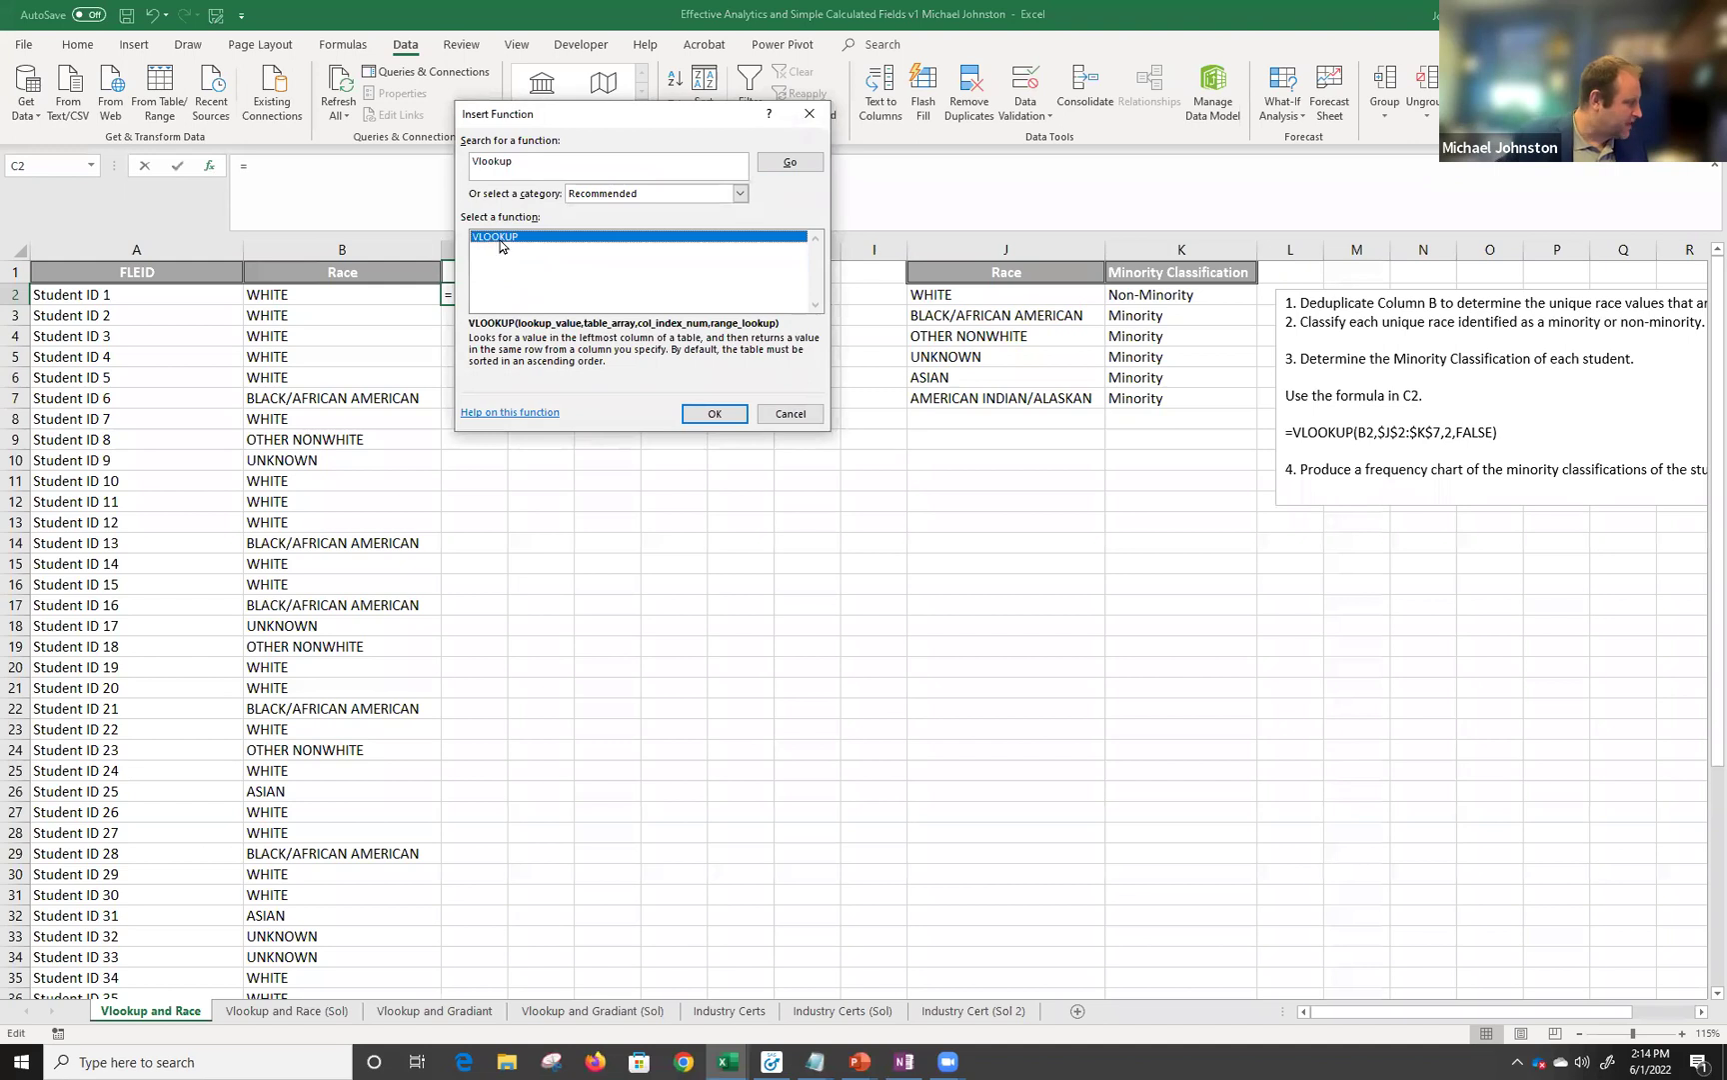
left_click(703, 411)
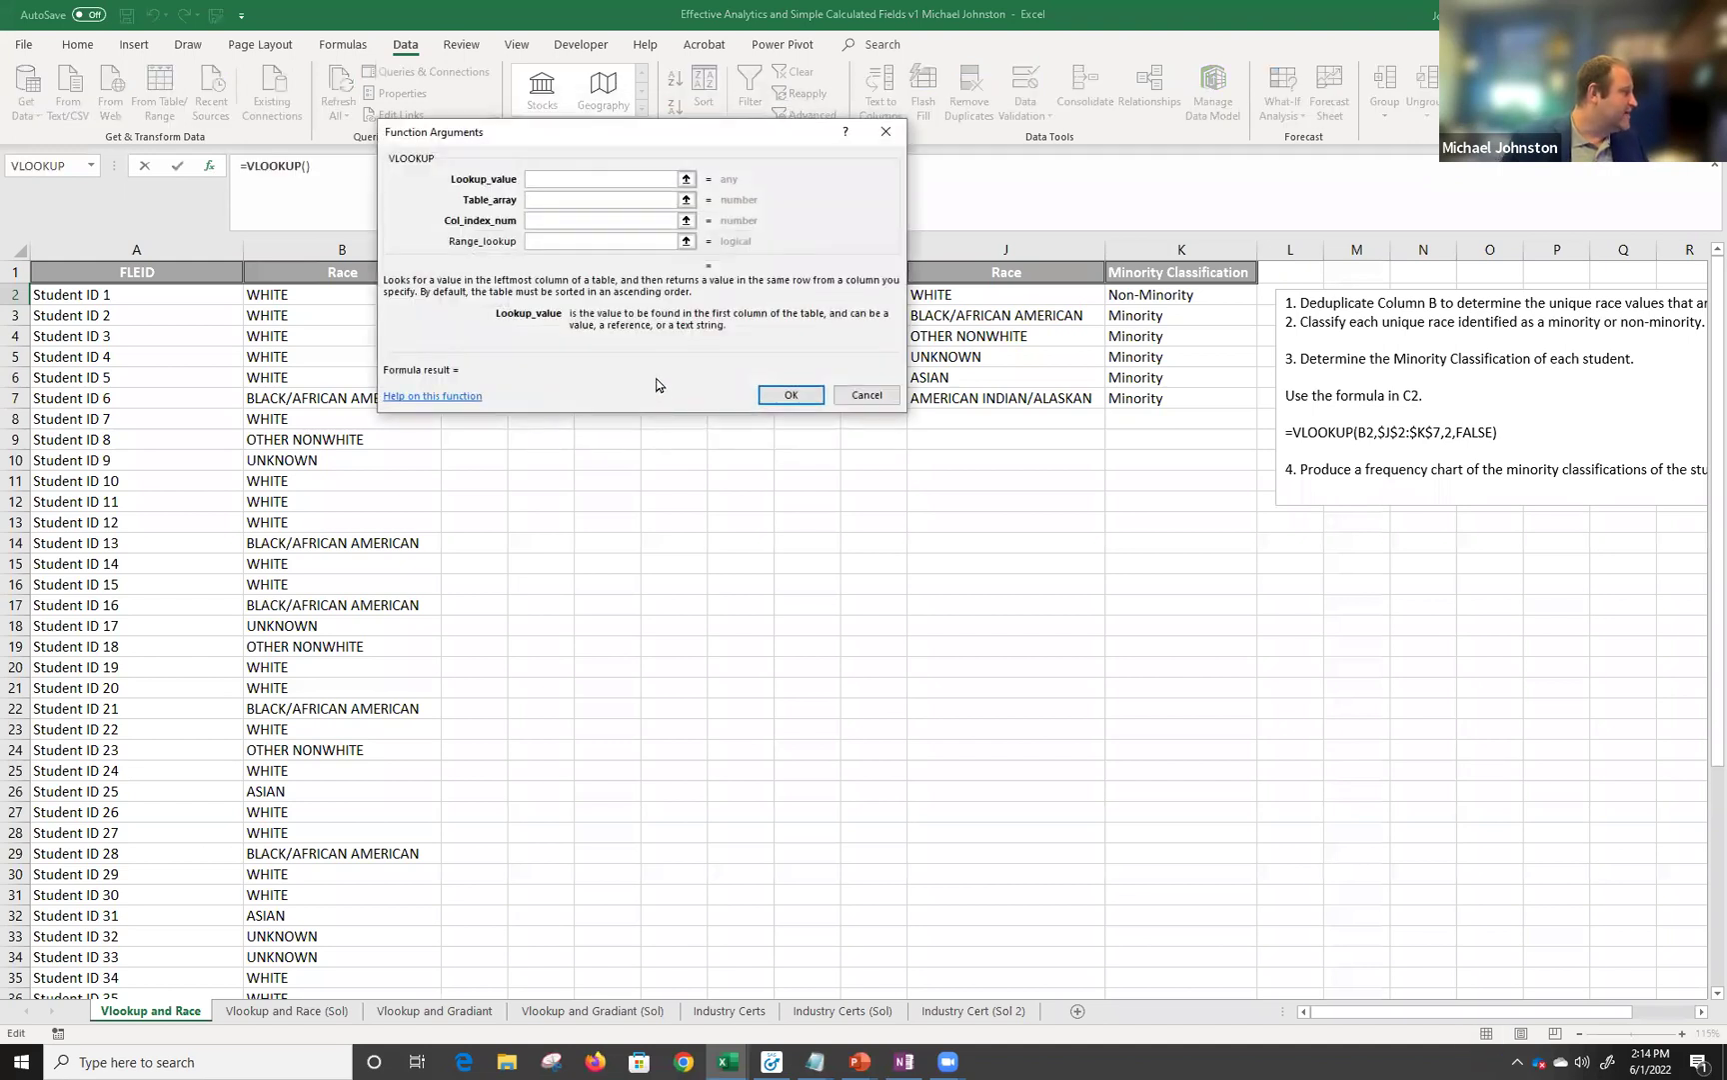
left_click_drag(653, 134, 709, 201)
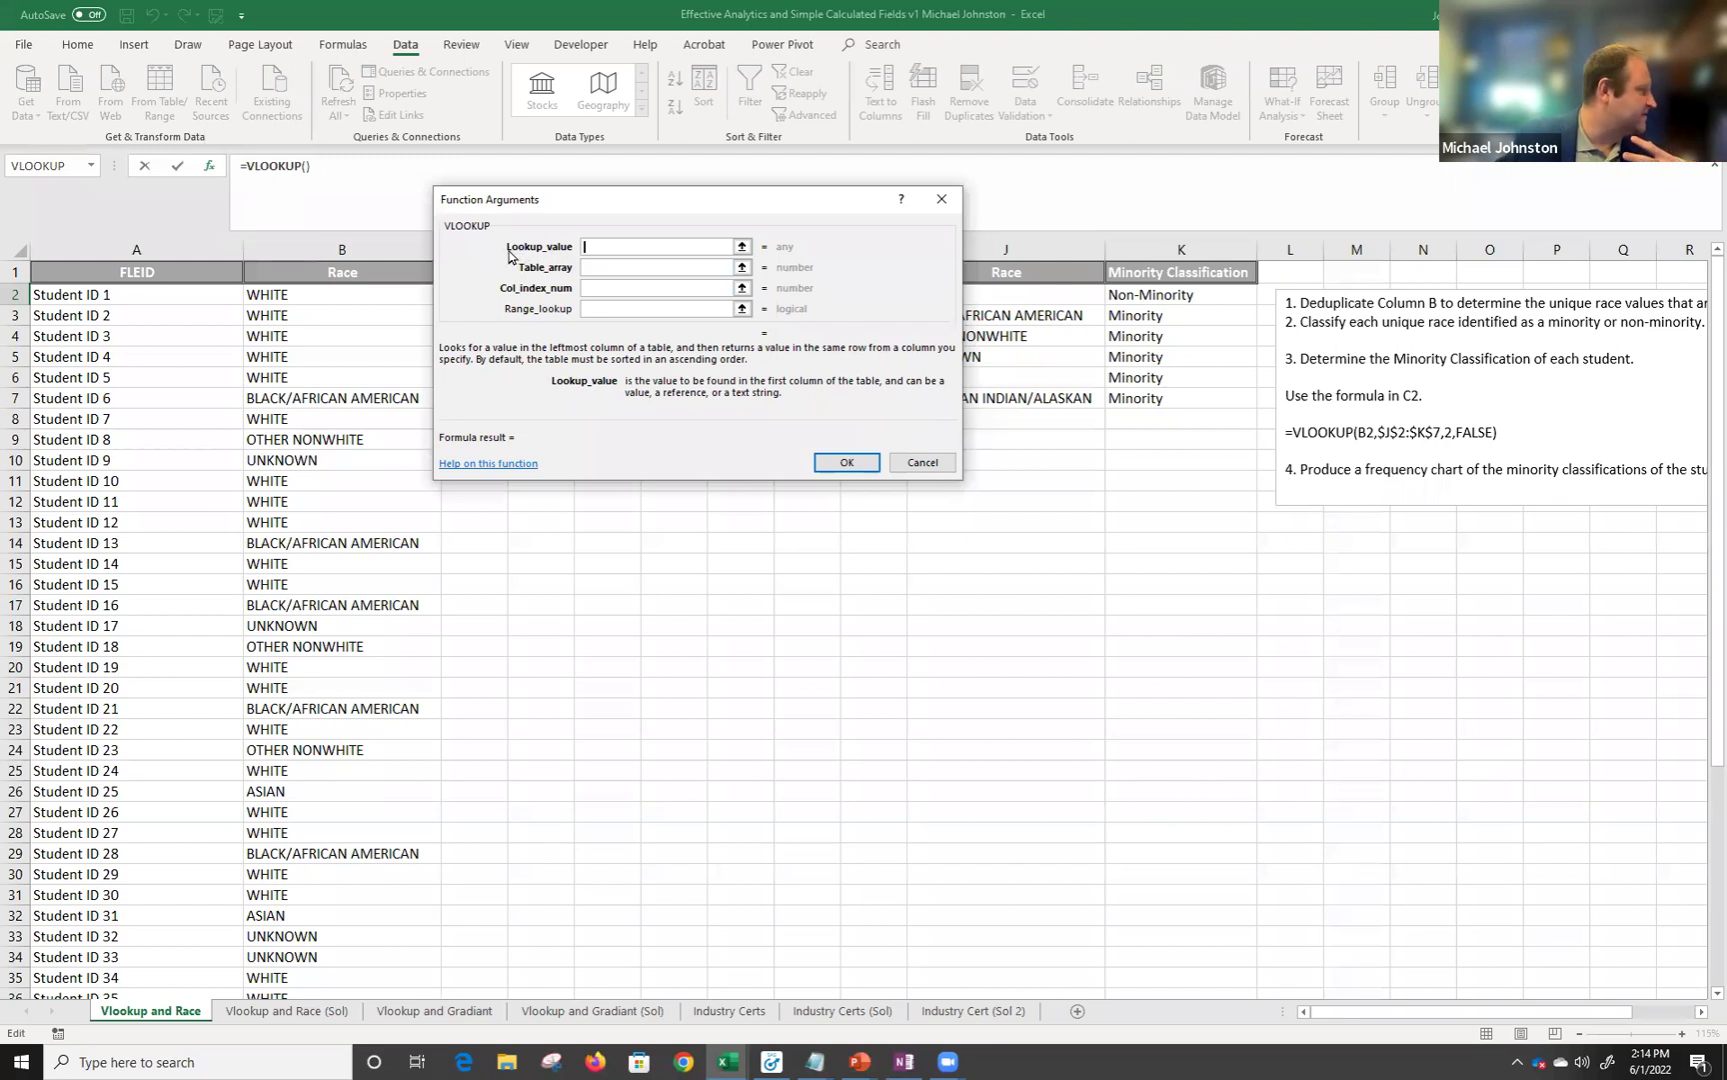
Examine the descriptions of the VLOOKUP arguments Lookup_value, Table_array, Col_index_num and Range_lookup.
left_click(605, 268)
left_click(605, 288)
left_click(605, 308)
left_click(604, 288)
left_click(605, 268)
left_click(605, 250)
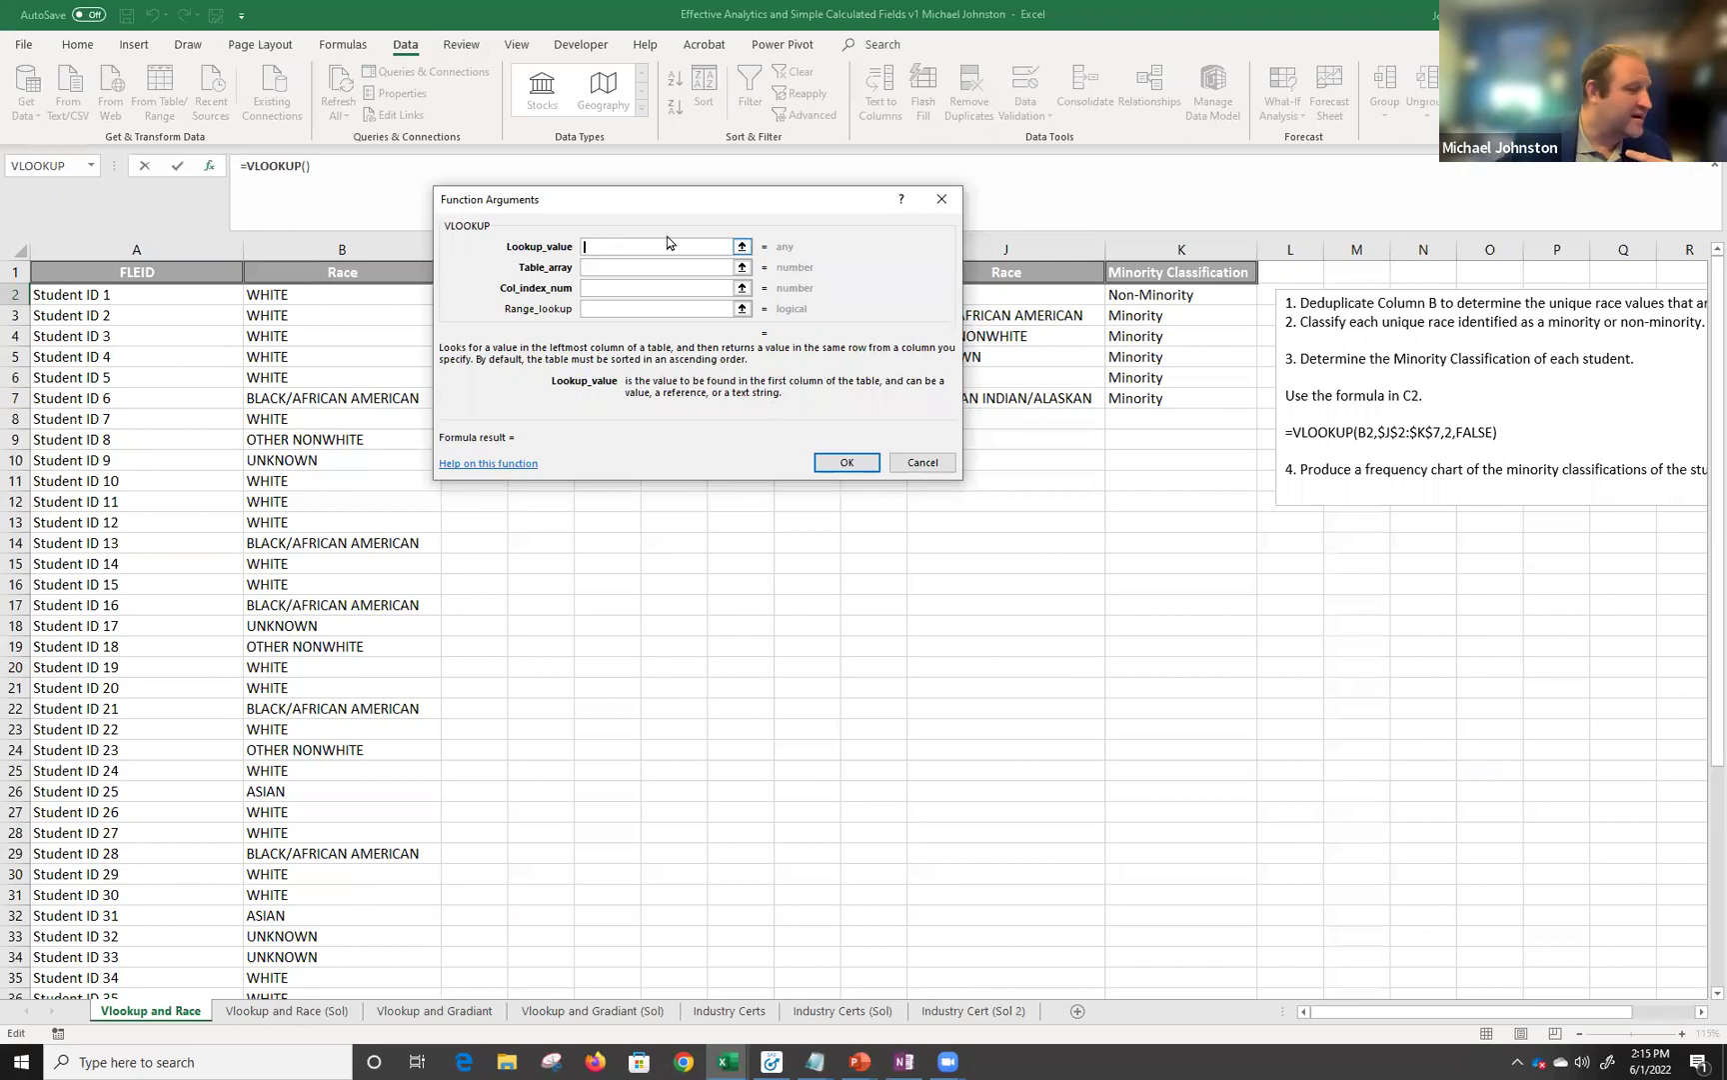
left_click_drag(698, 196, 800, 217)
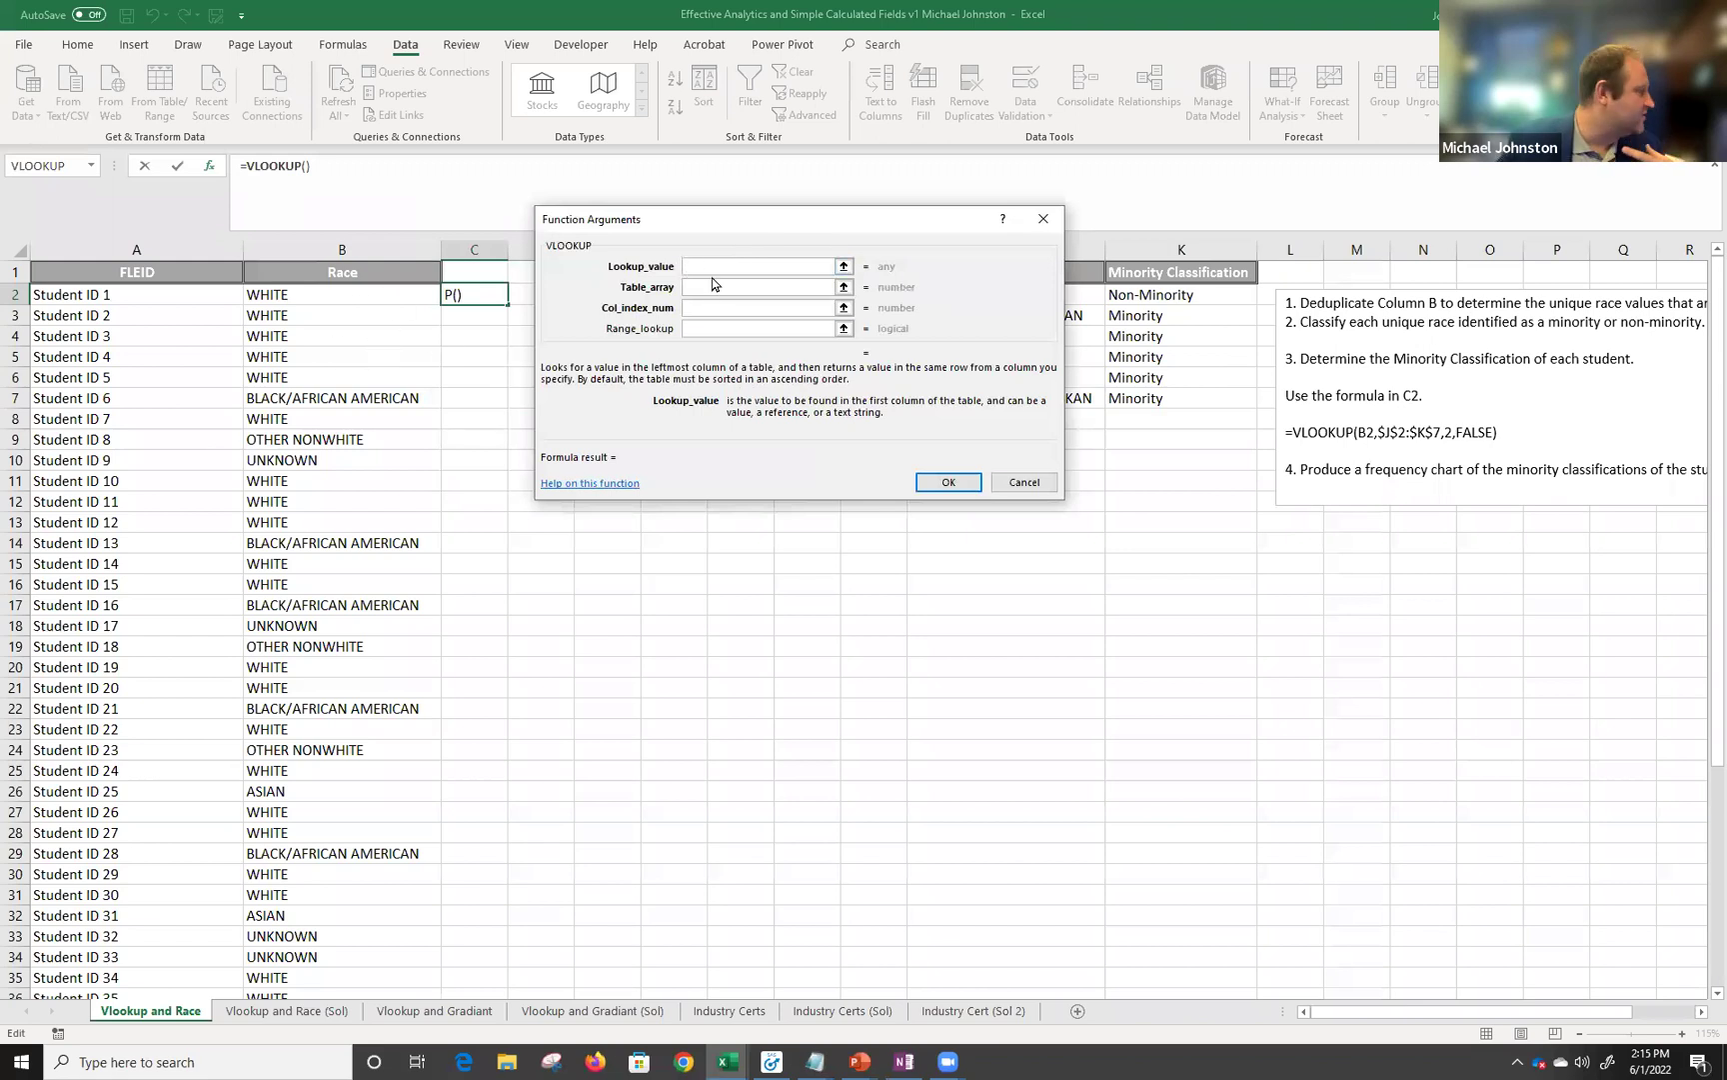
left_click(309, 296)
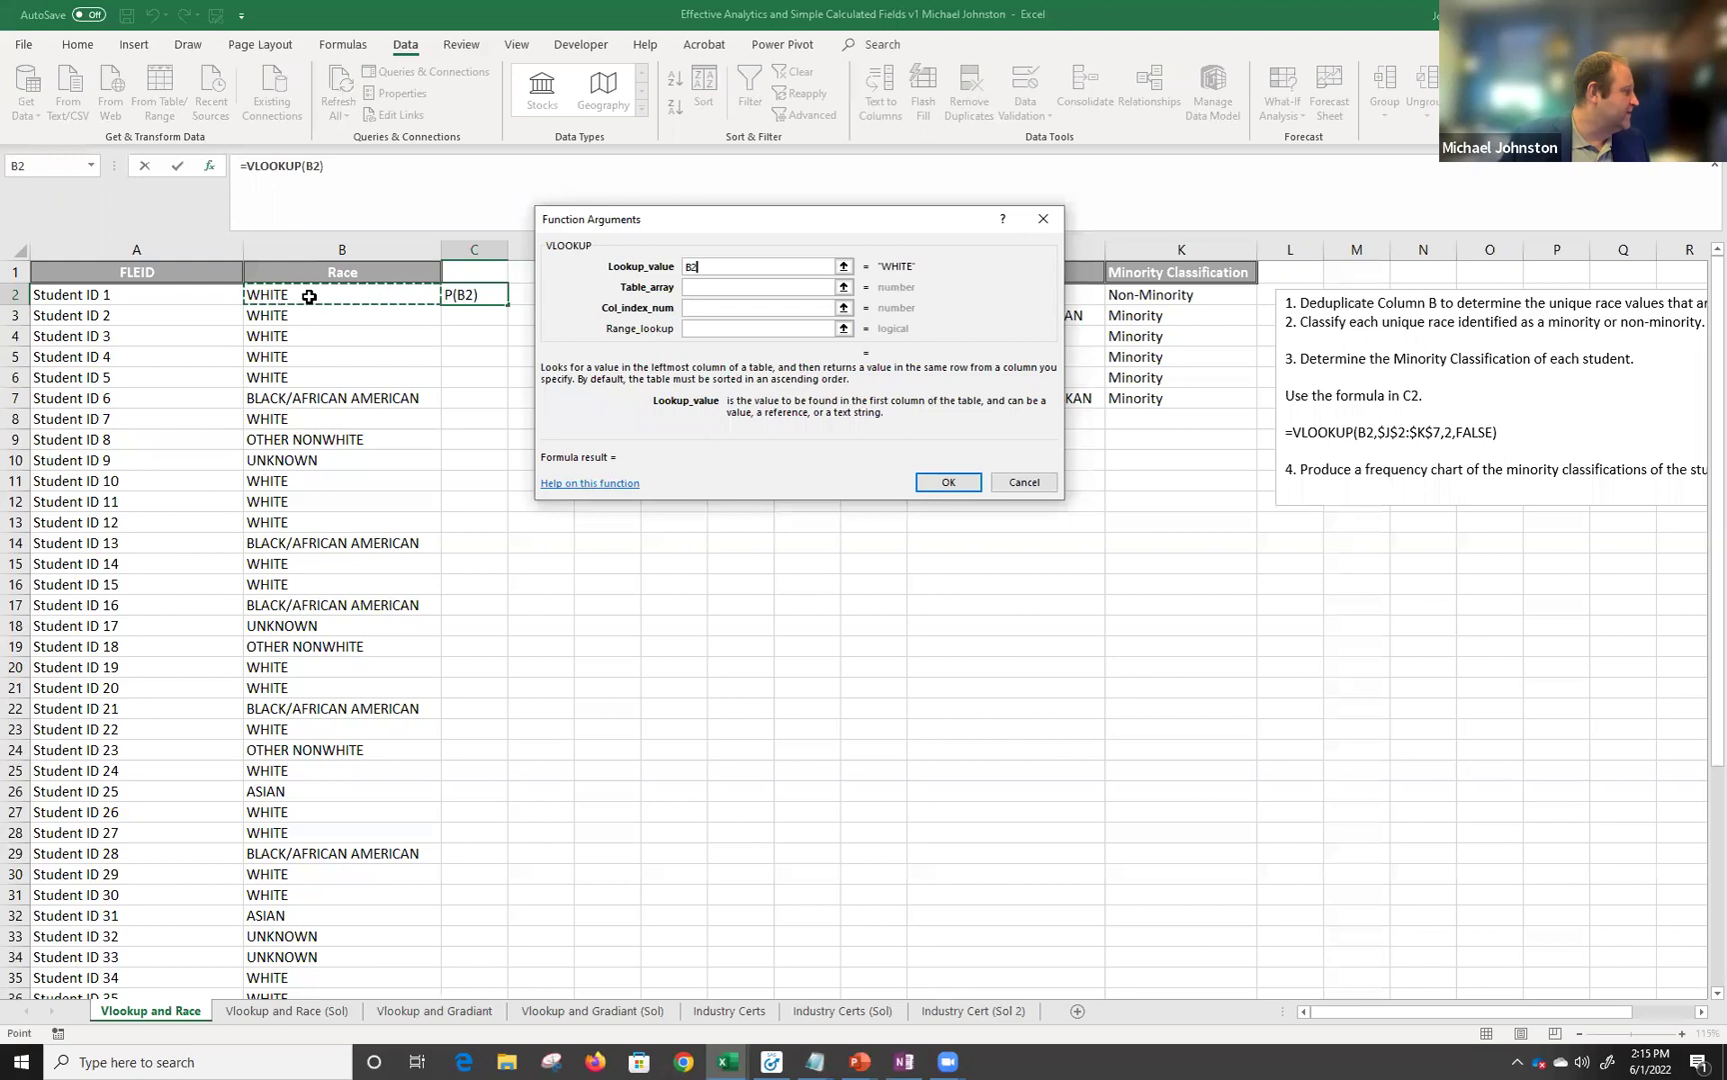
left_click_drag(702, 267, 683, 268)
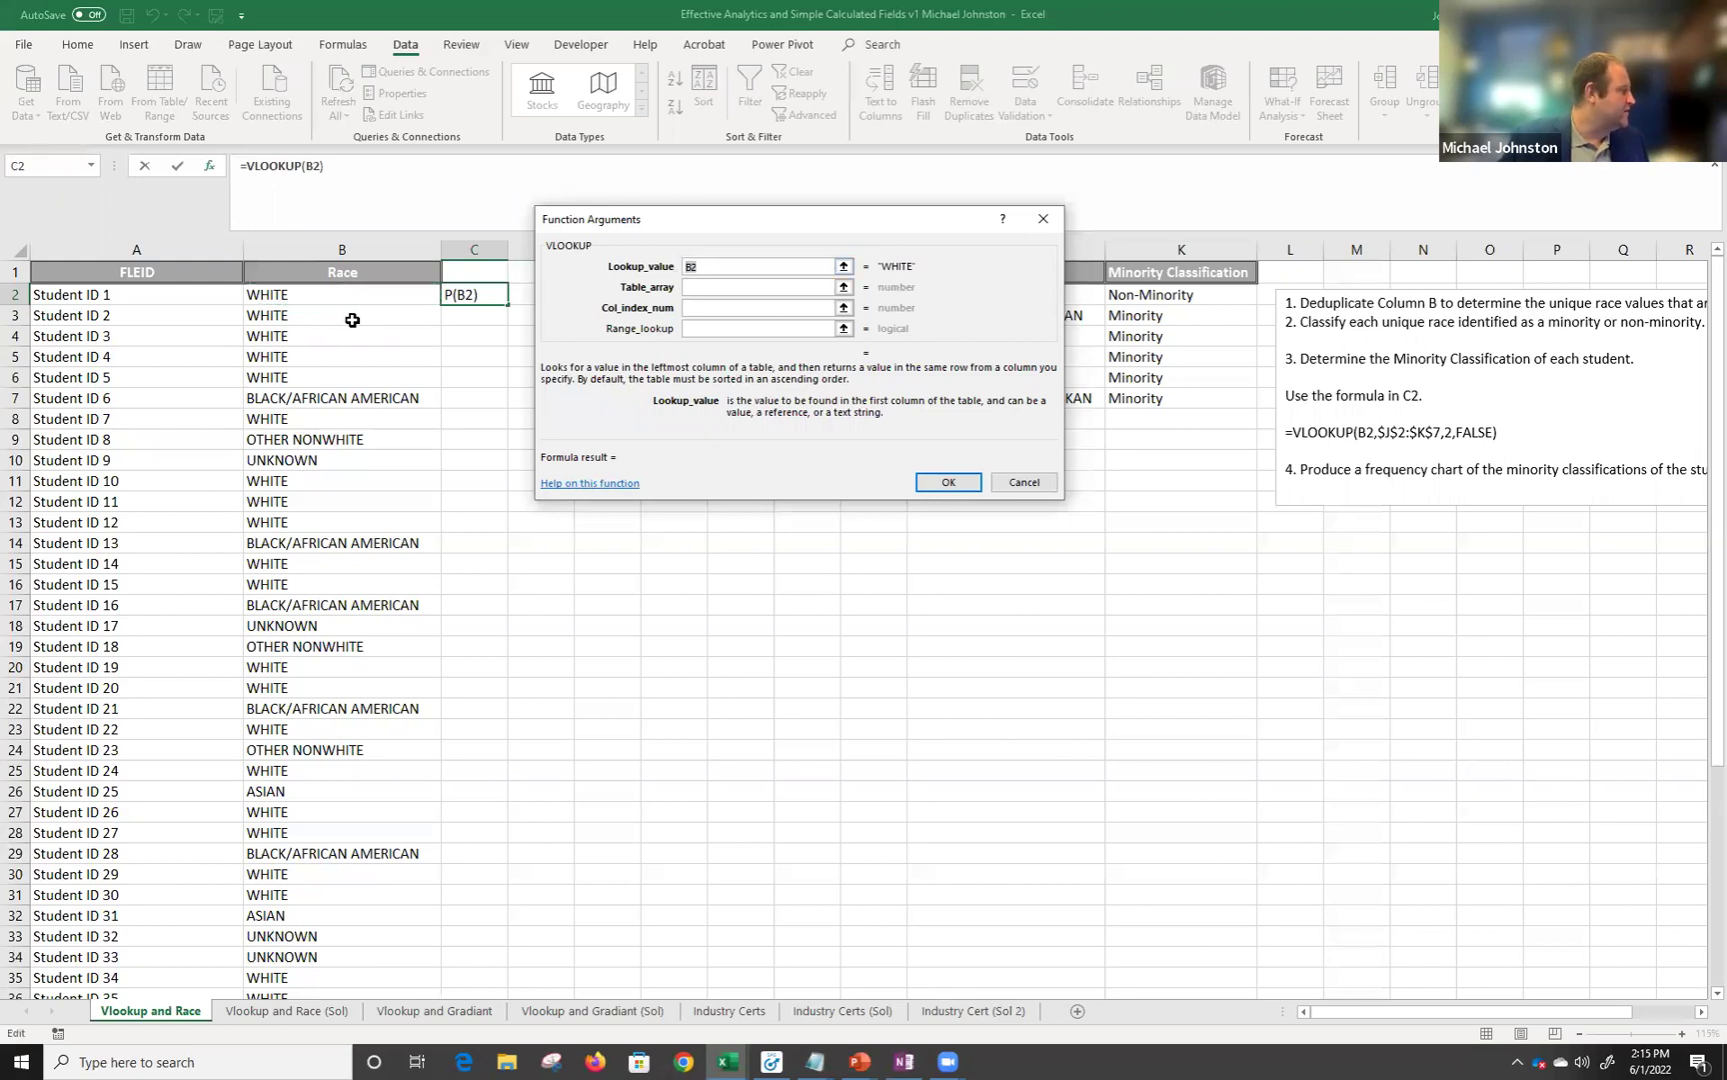
key("Escape")
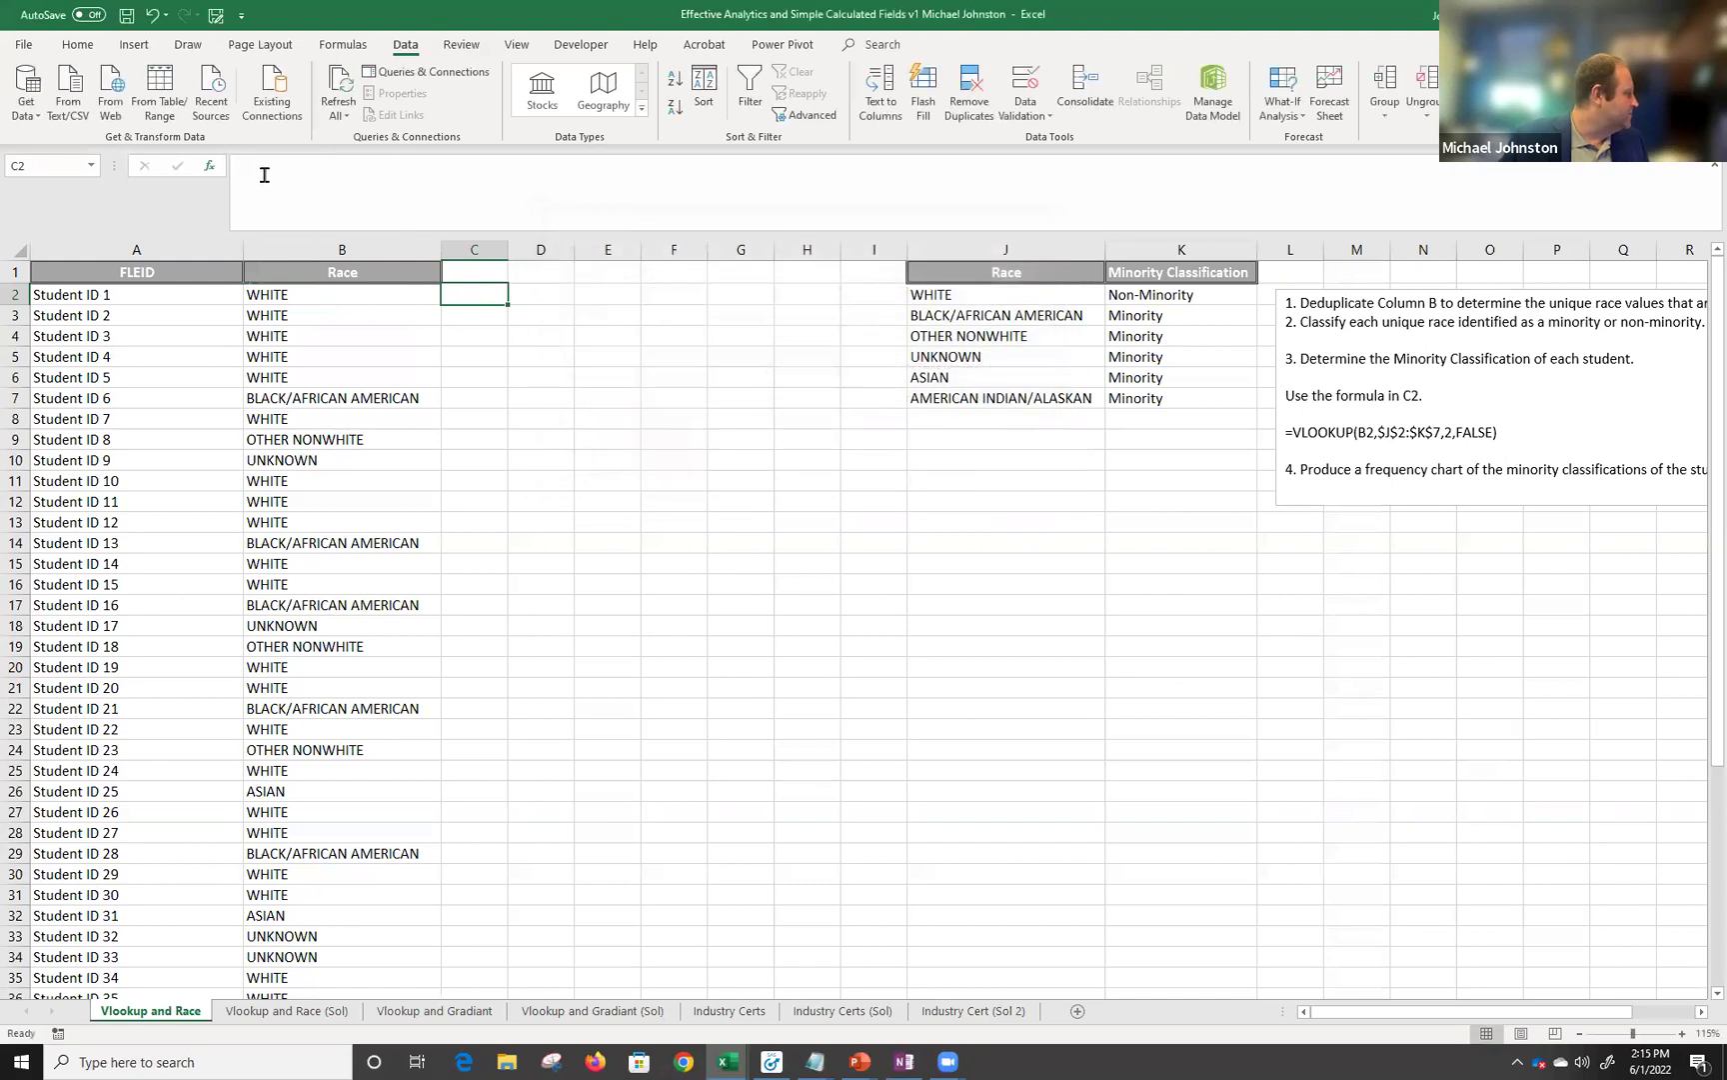
Insert the VLOOKUP function into C2 with B2 as its Lookup_value.
left_click(211, 166)
double_click(665, 325)
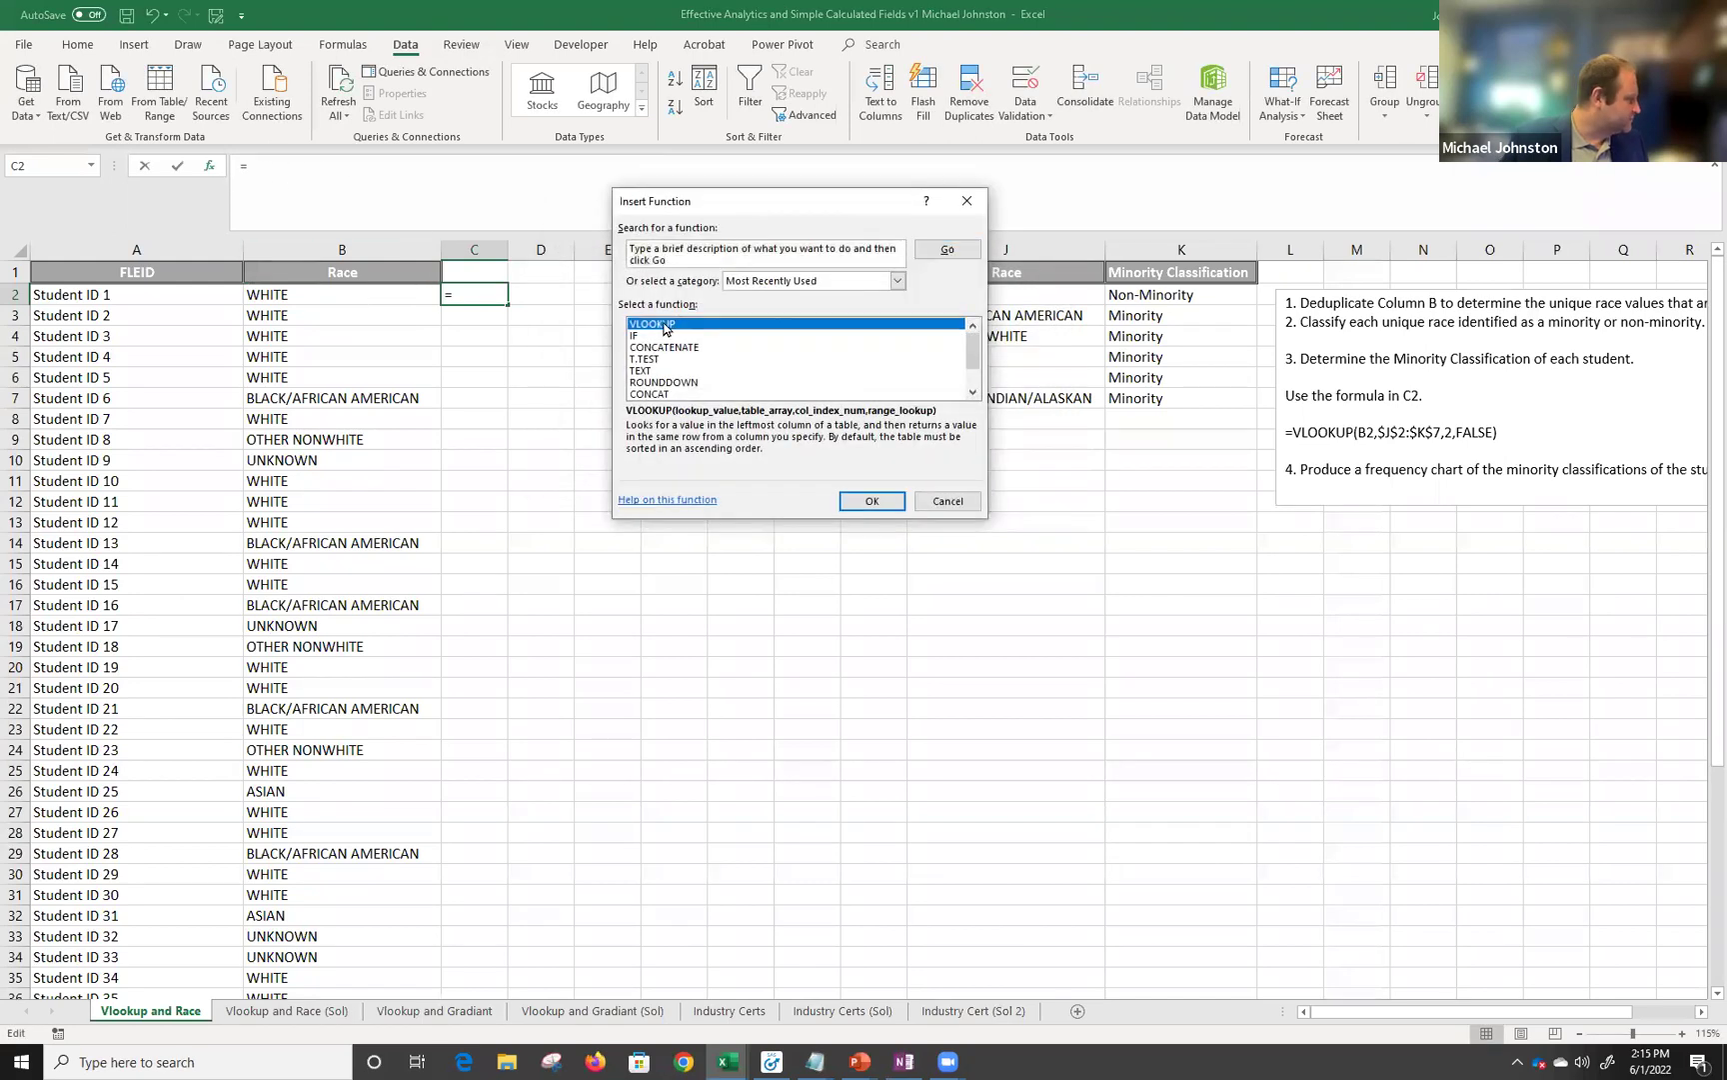
left_click(351, 294)
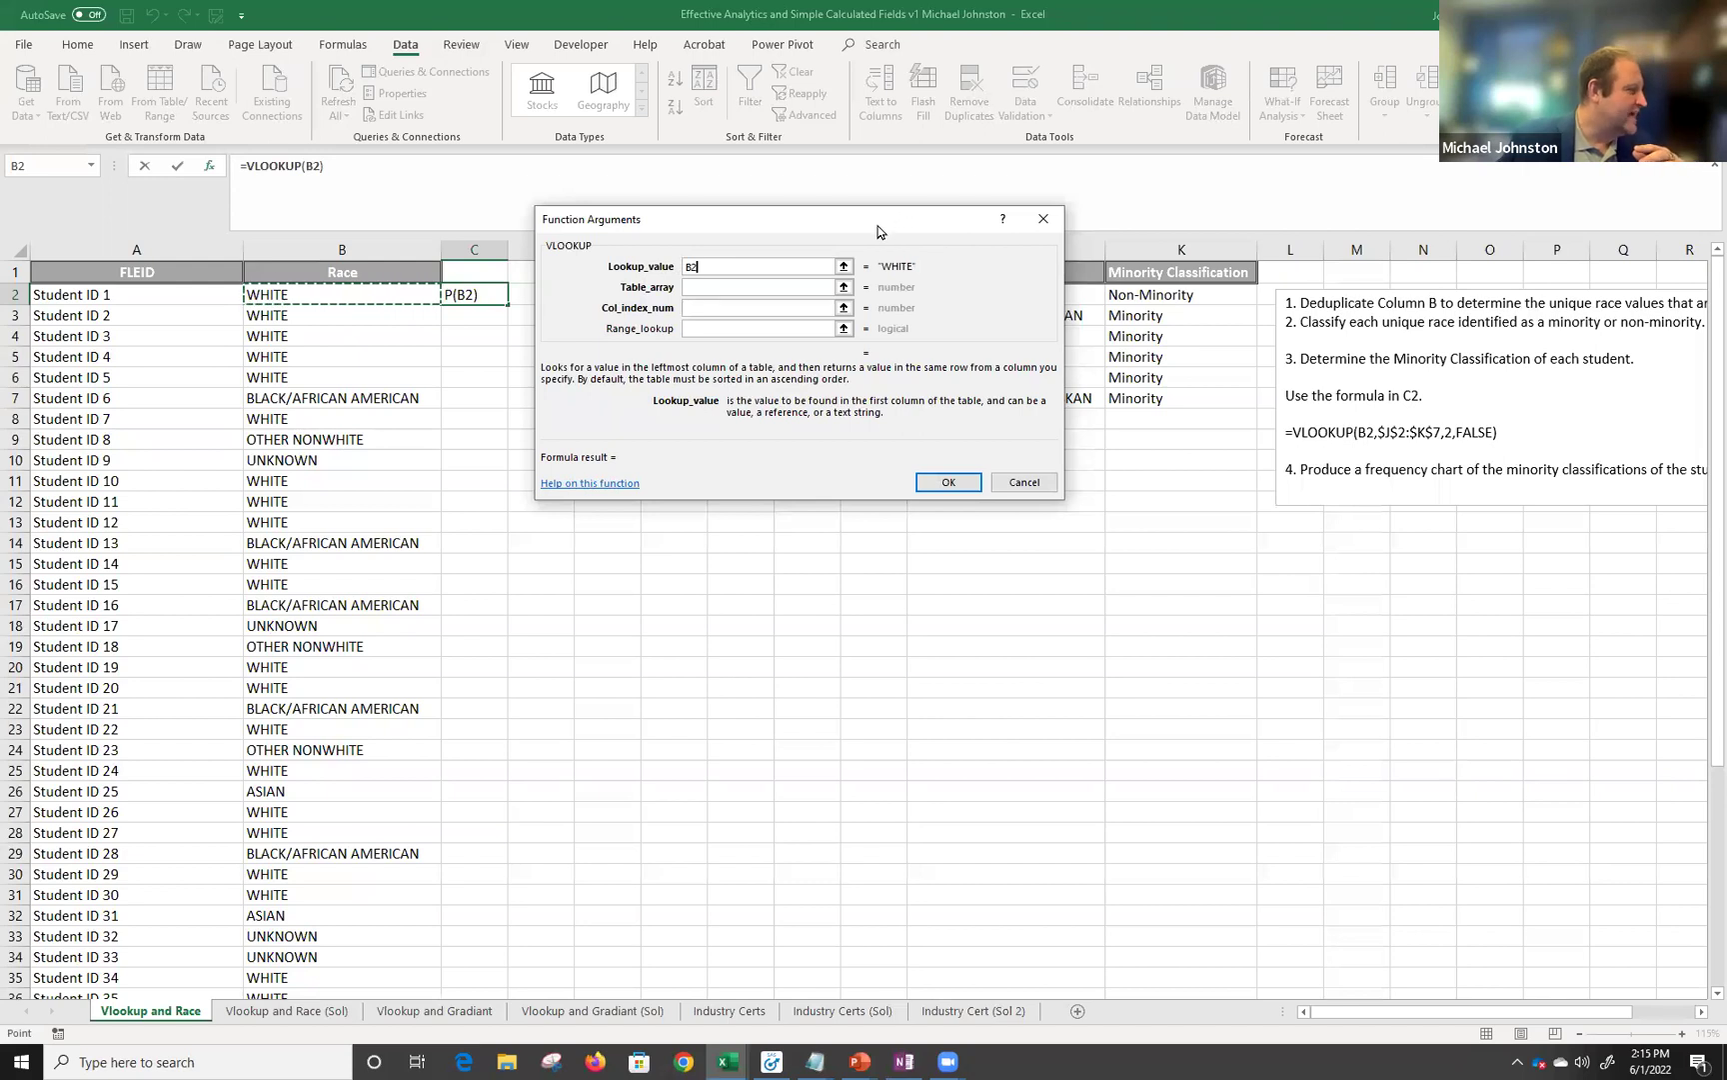
left_click_drag(877, 231, 683, 228)
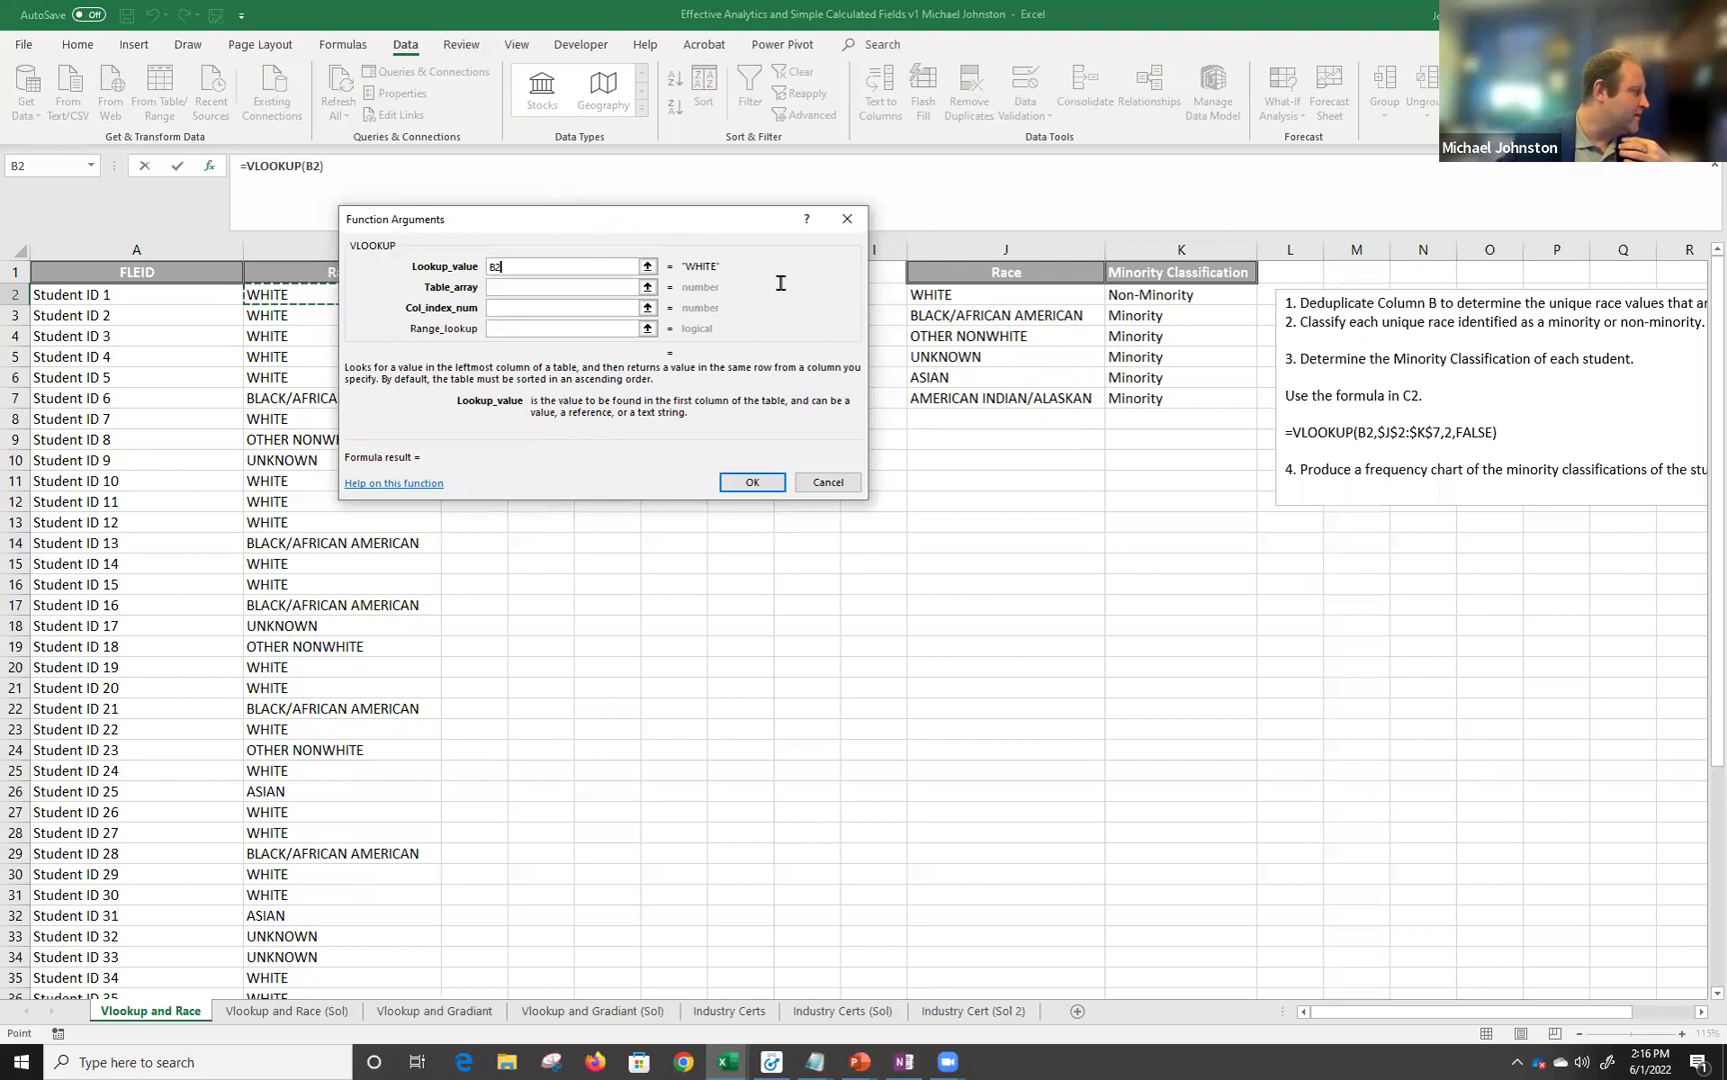
left_click(494, 287)
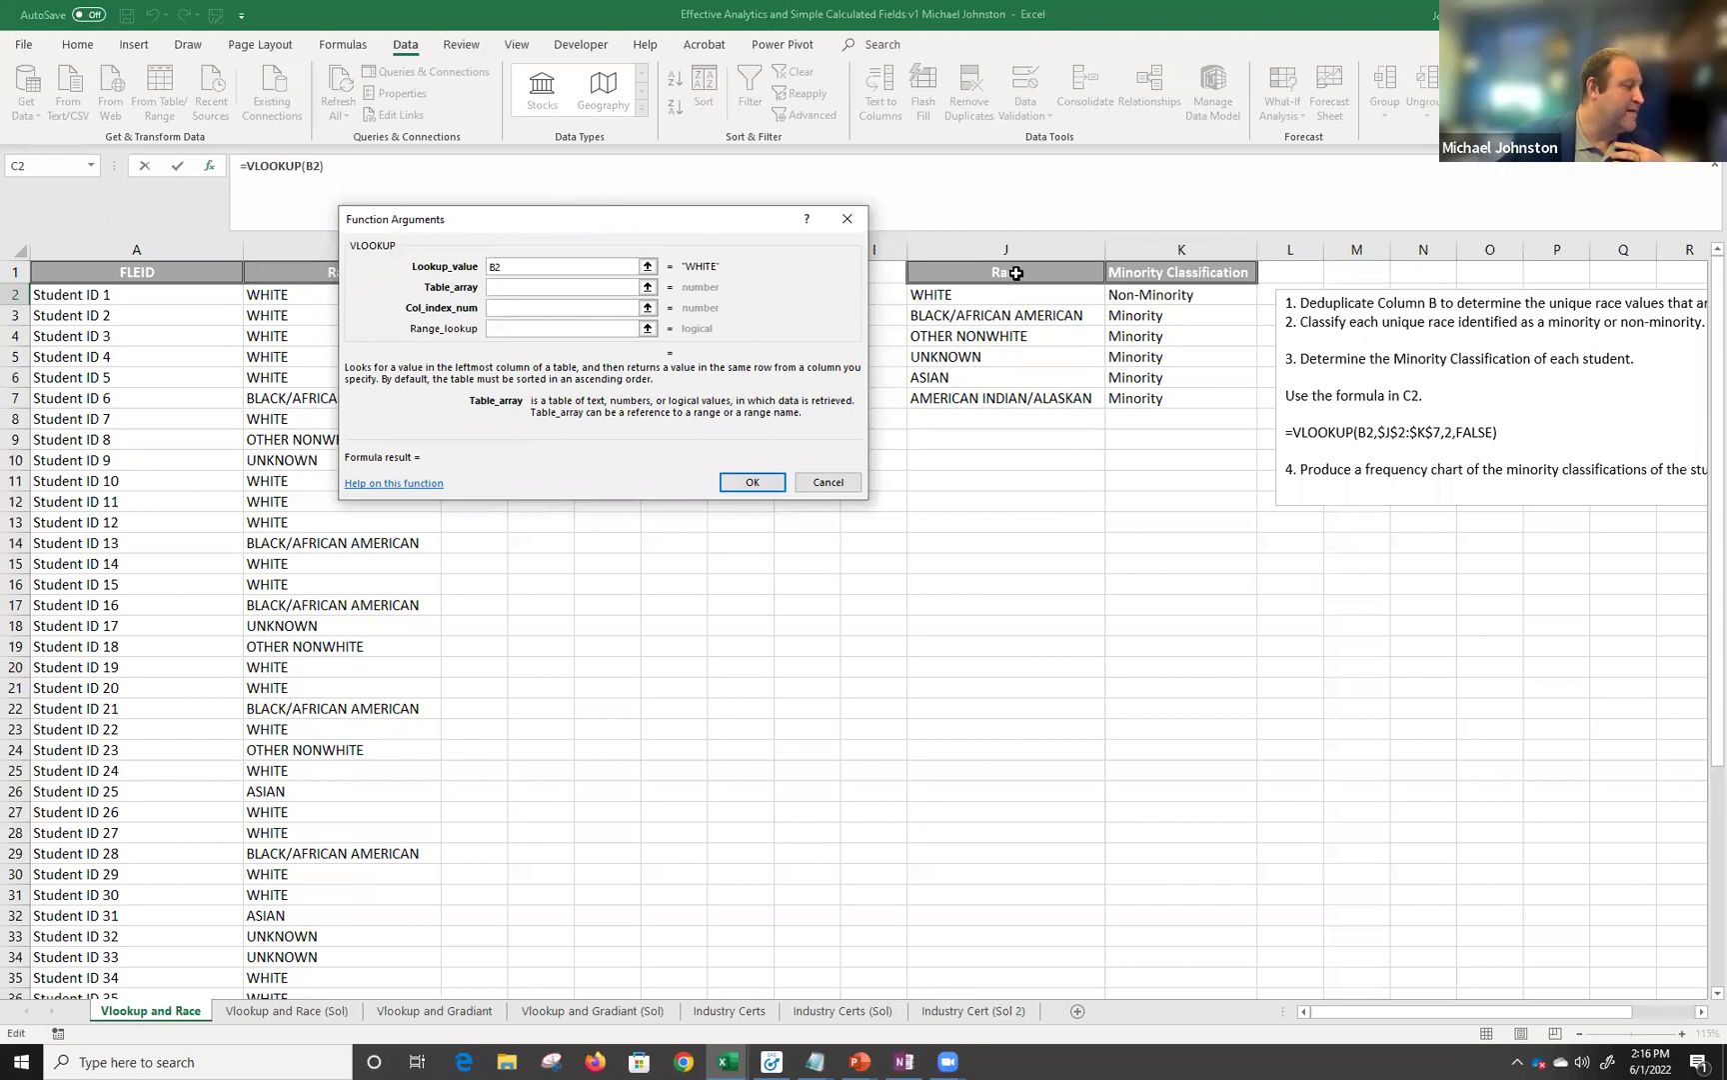
left_click_drag(1014, 272, 1134, 404)
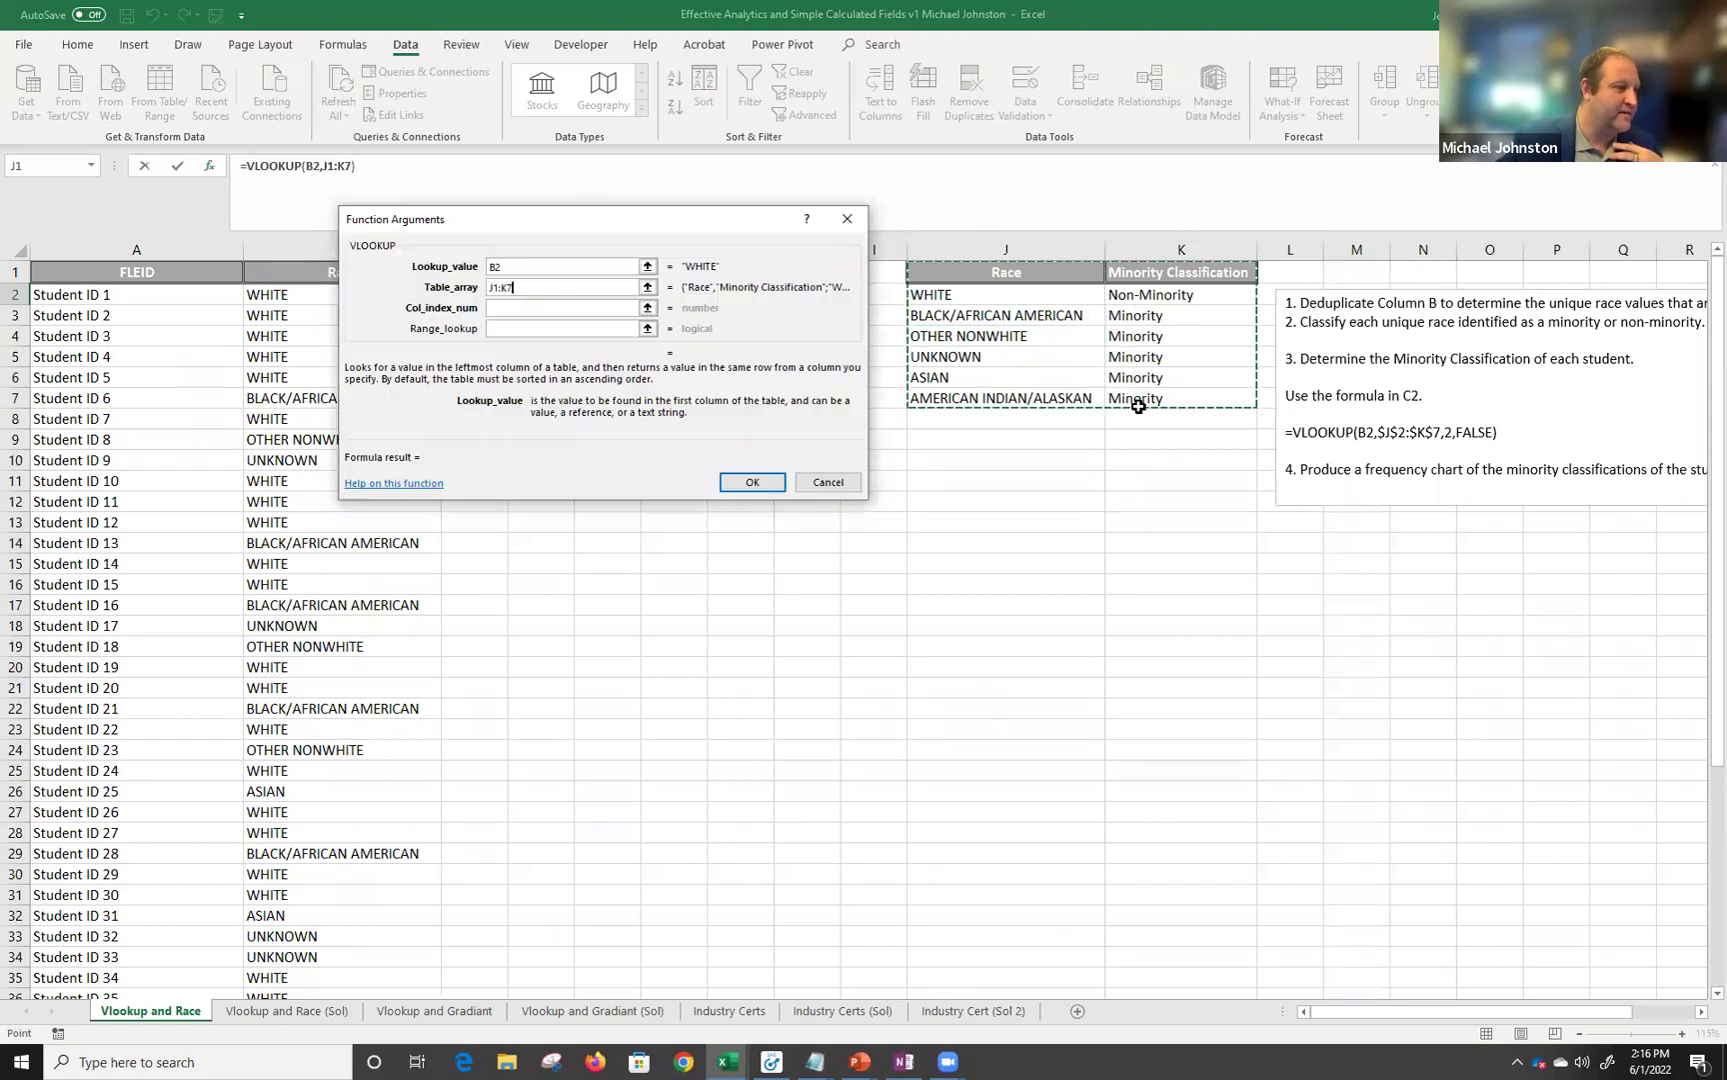
left_click_drag(553, 297, 454, 289)
key("BackSpace")
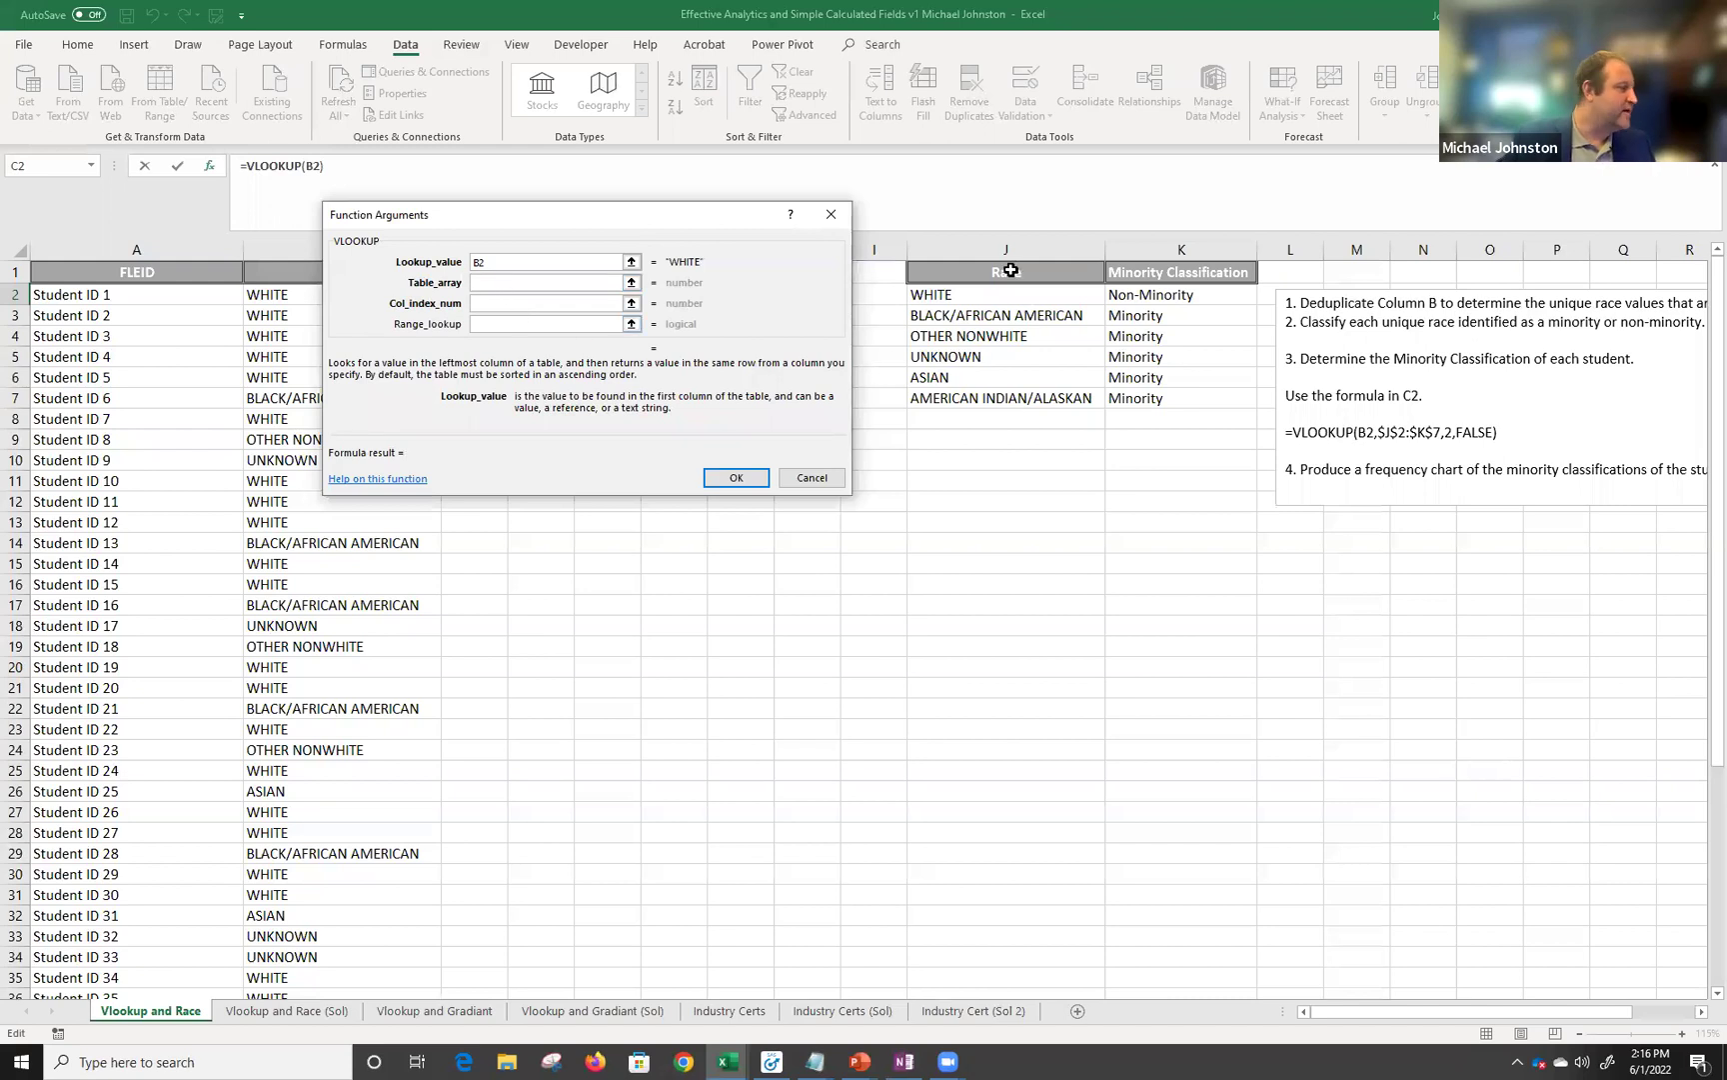
left_click_drag(1007, 270, 1024, 310)
left_click_drag(1104, 400, 1138, 407)
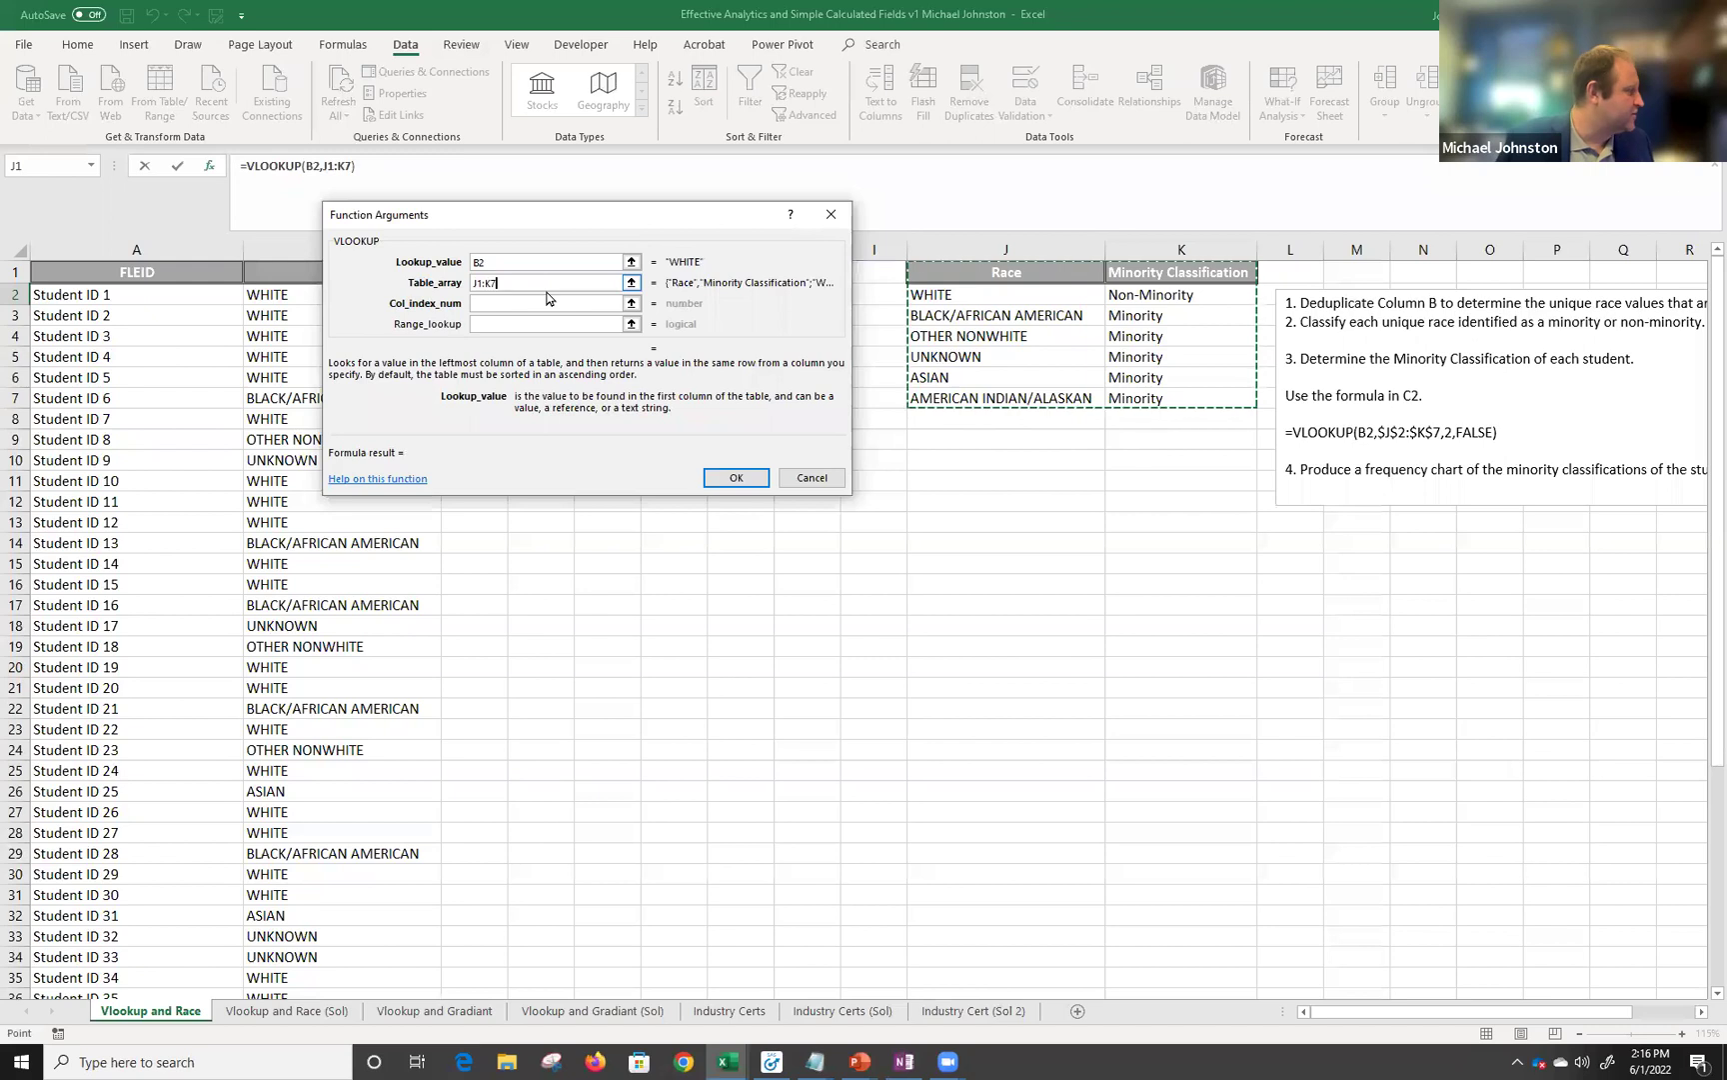
key("F4")
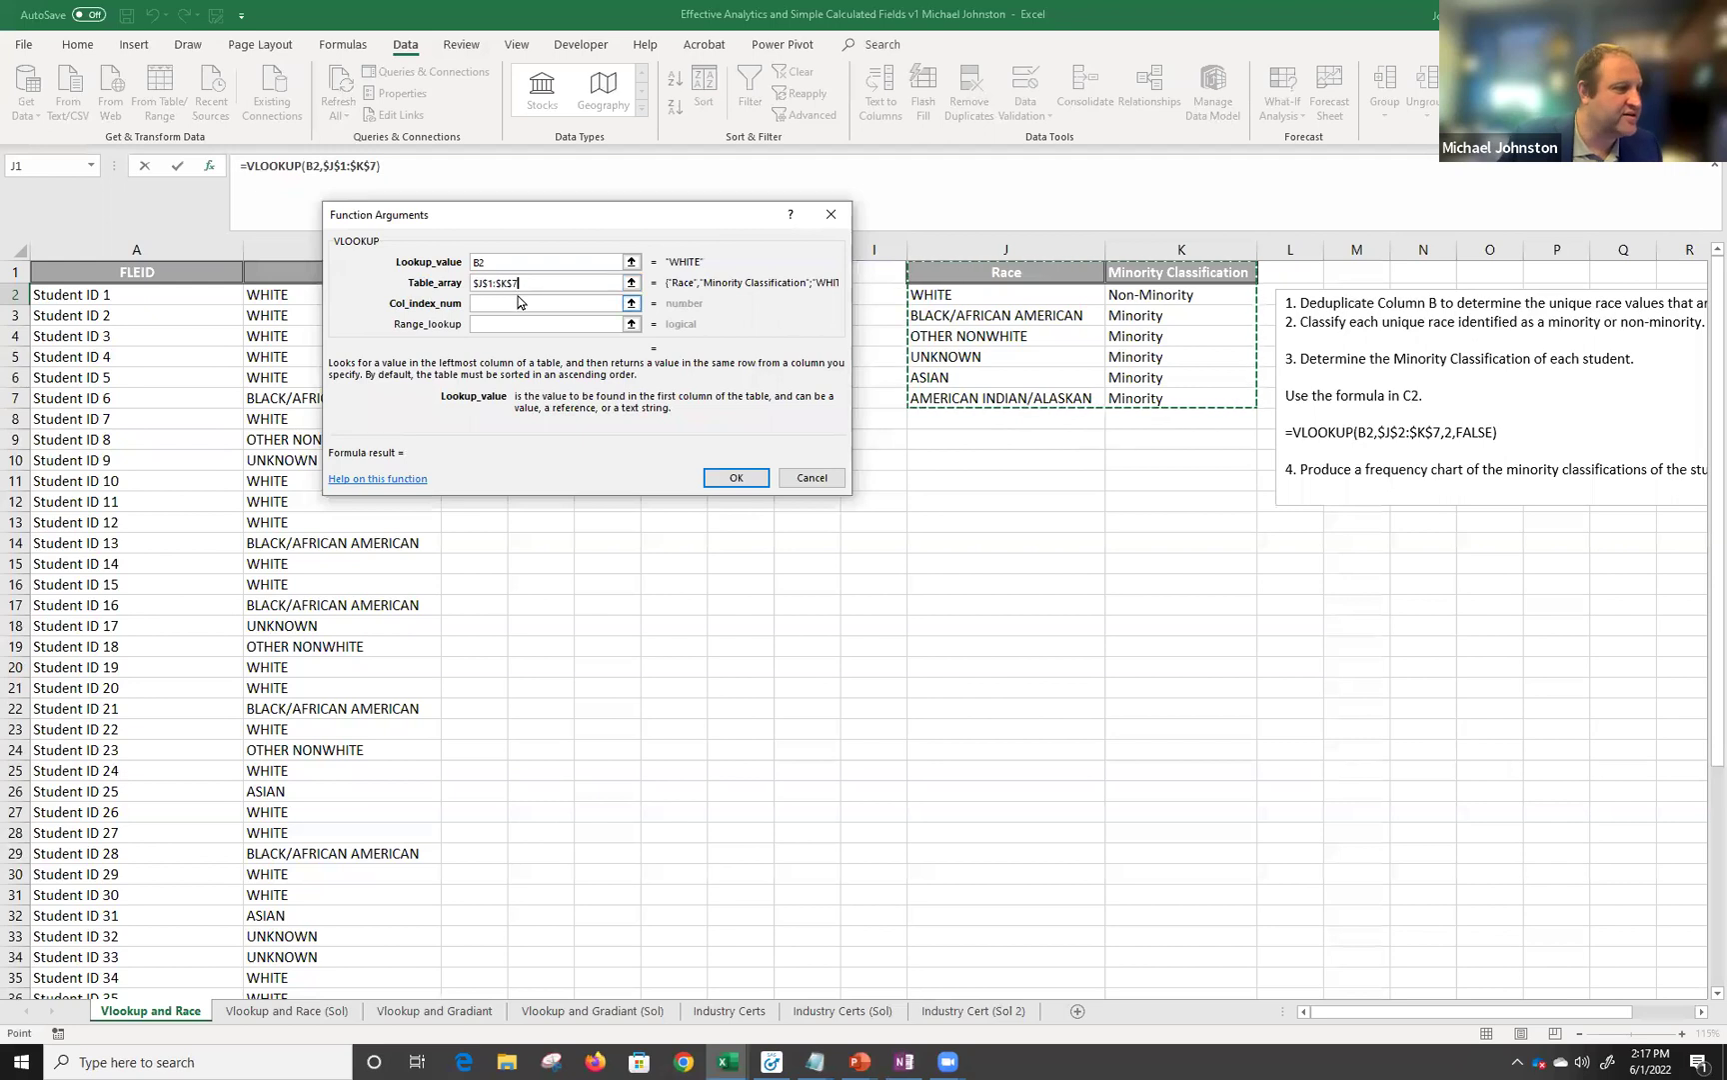
left_click(578, 305)
left_click(466, 290)
key("BackSpace")
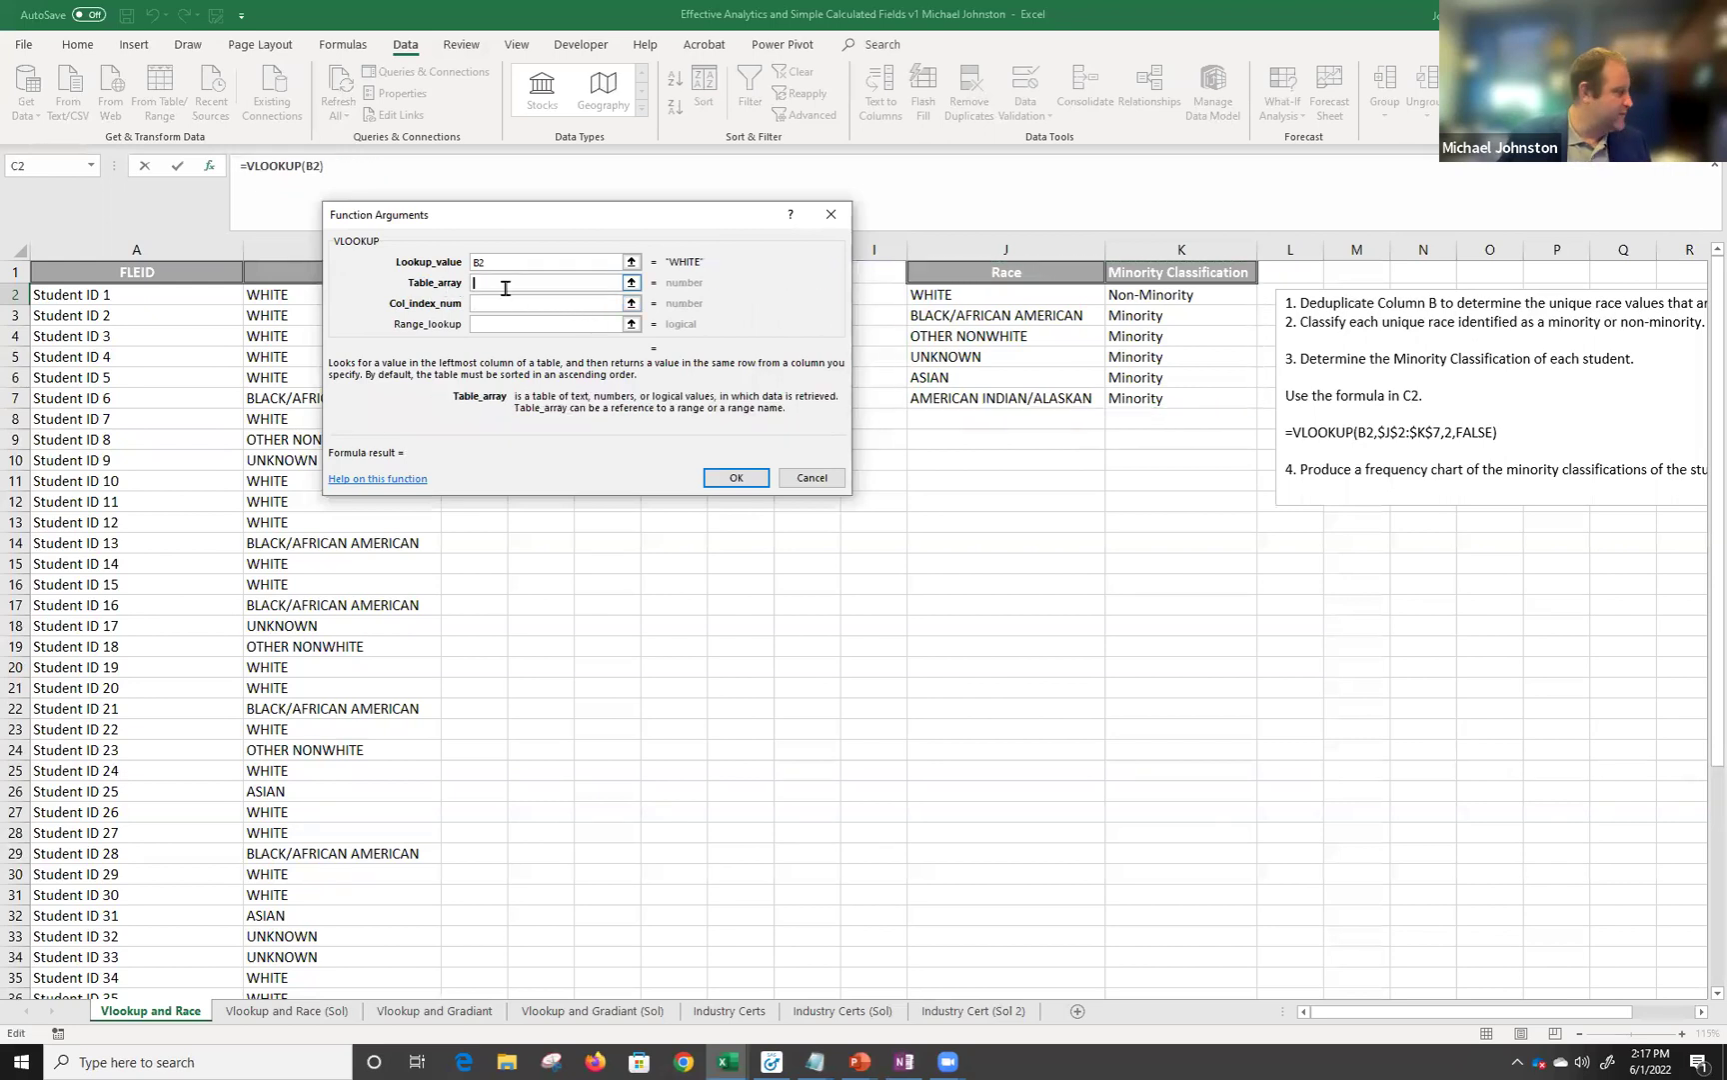
Set the VLOOKUP's Table_array to the race lookup table including its headers, as the absolute reference $J$1:$K$7.
left_click(1002, 267)
left_click_drag(1001, 267, 1142, 393)
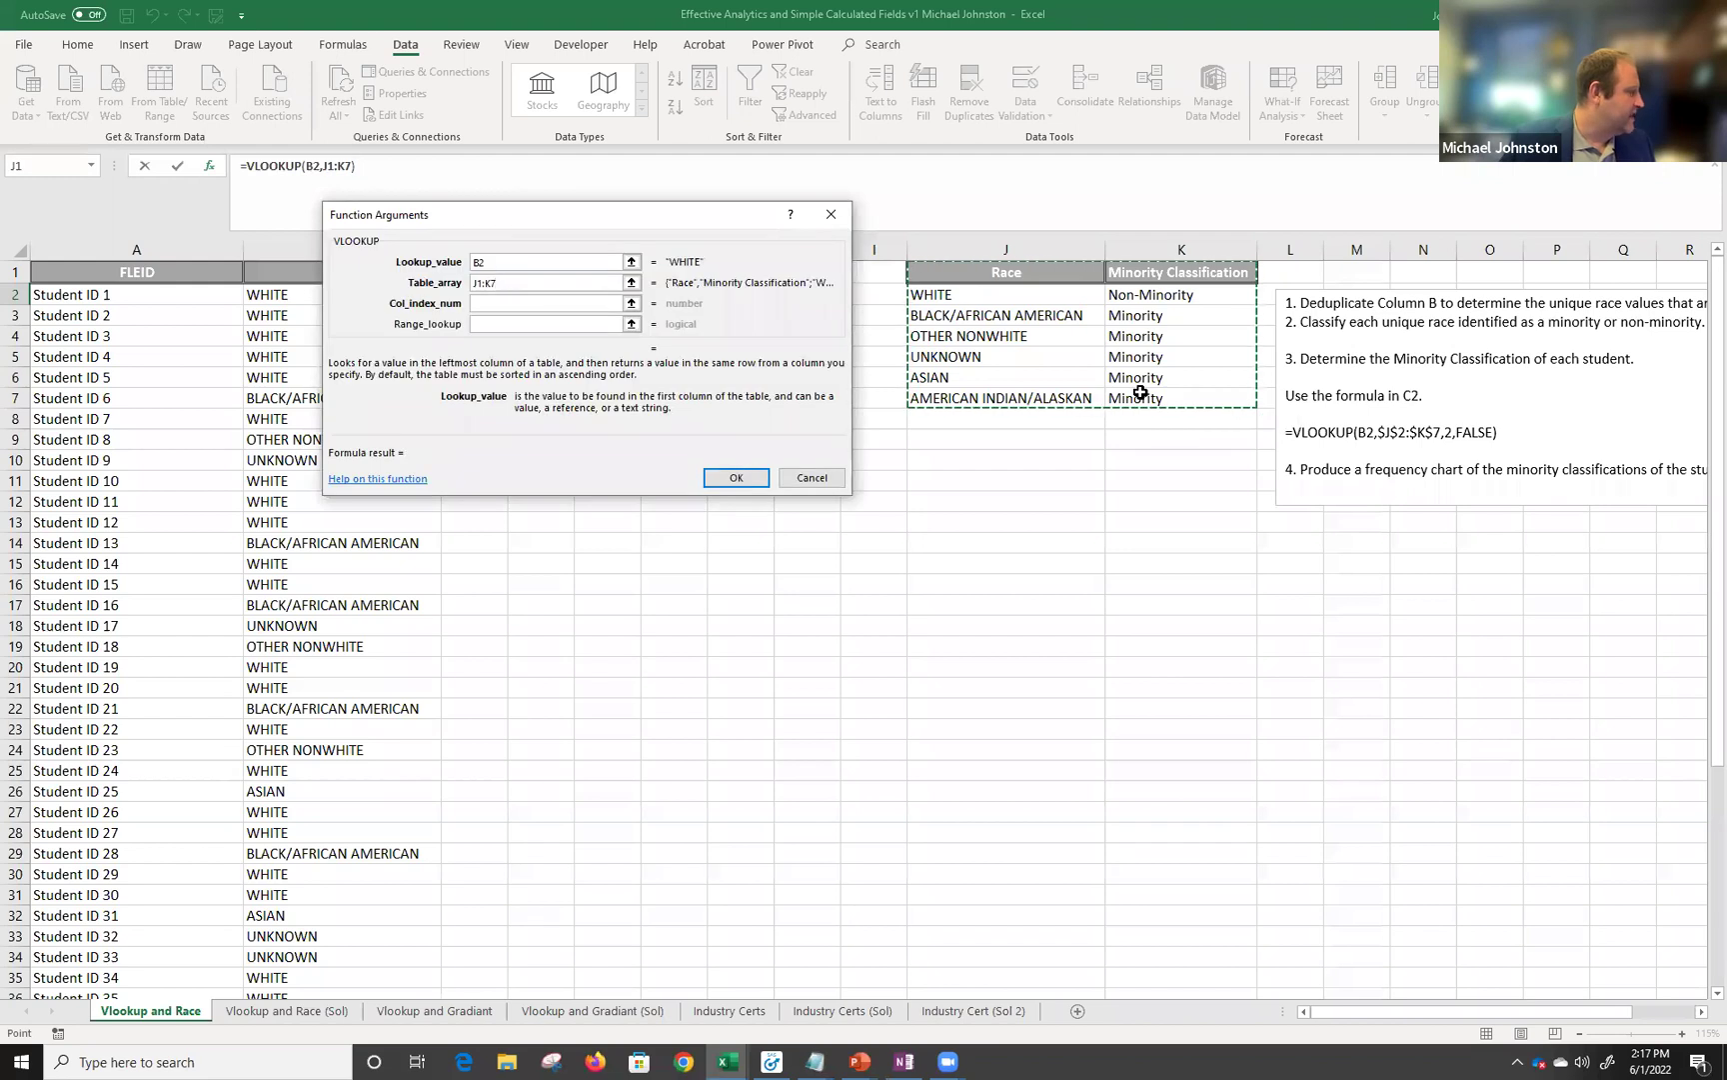
key("F4")
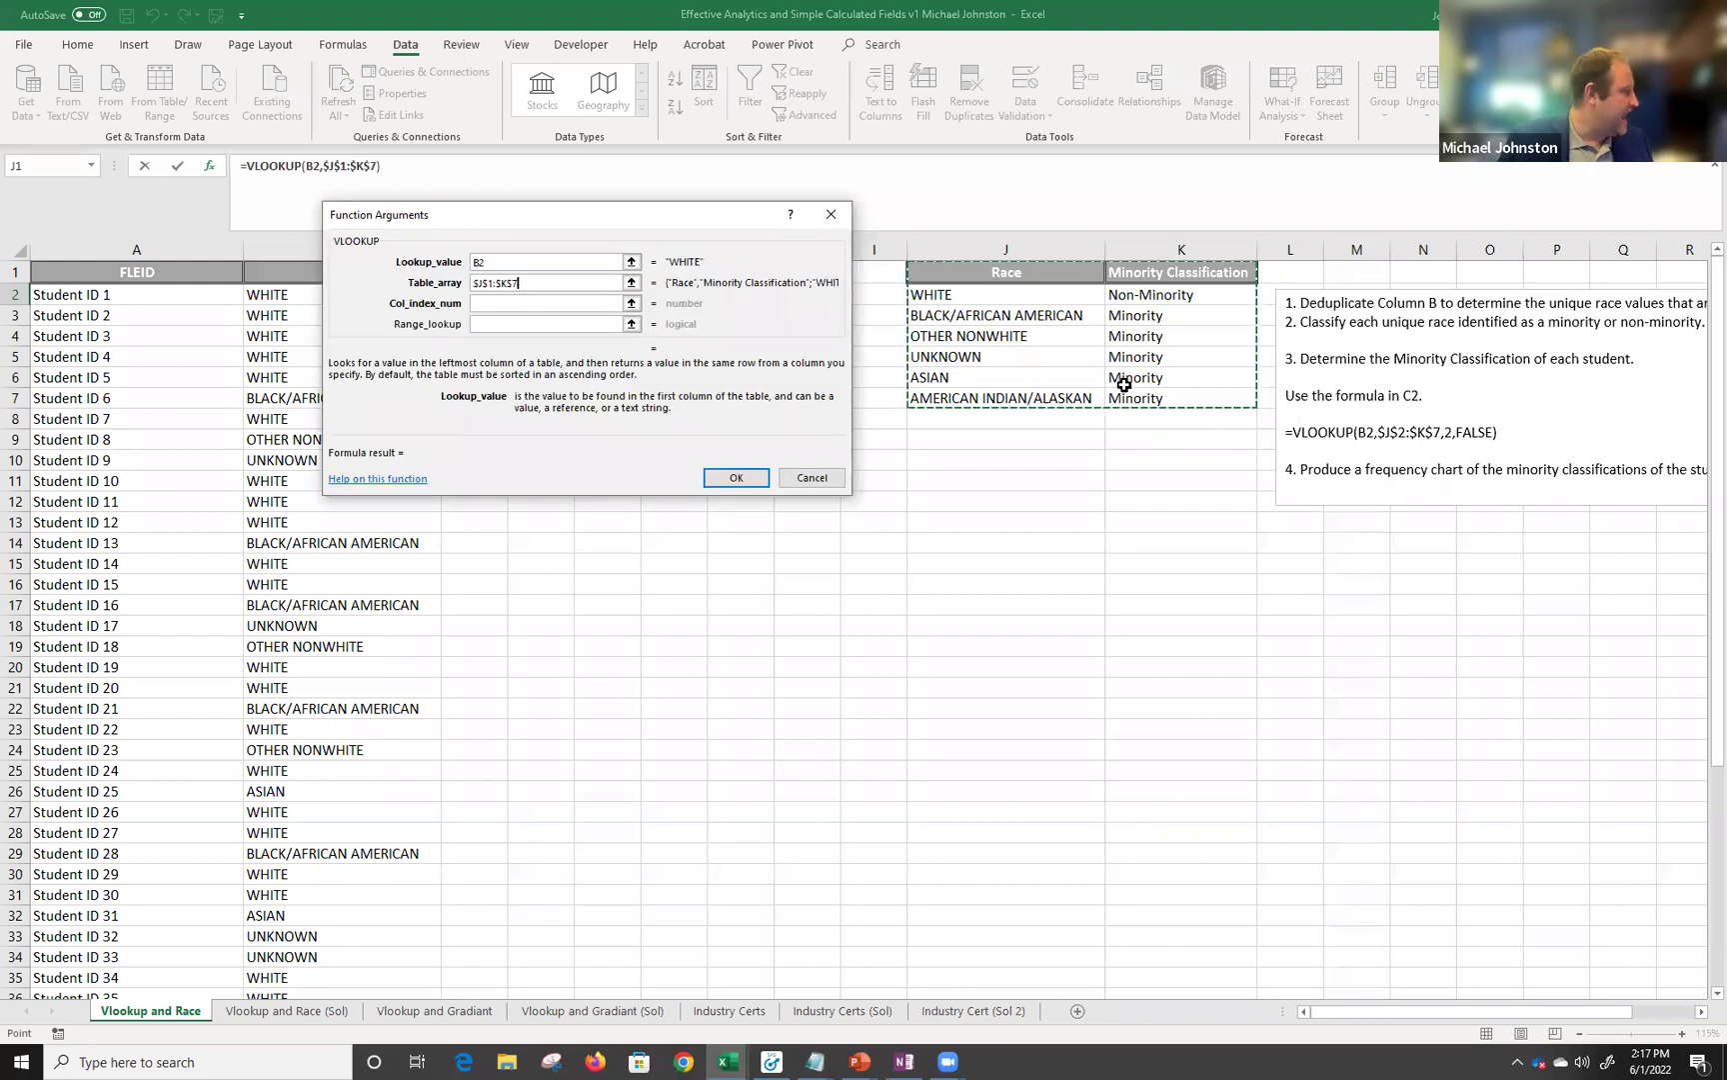
left_click(493, 282)
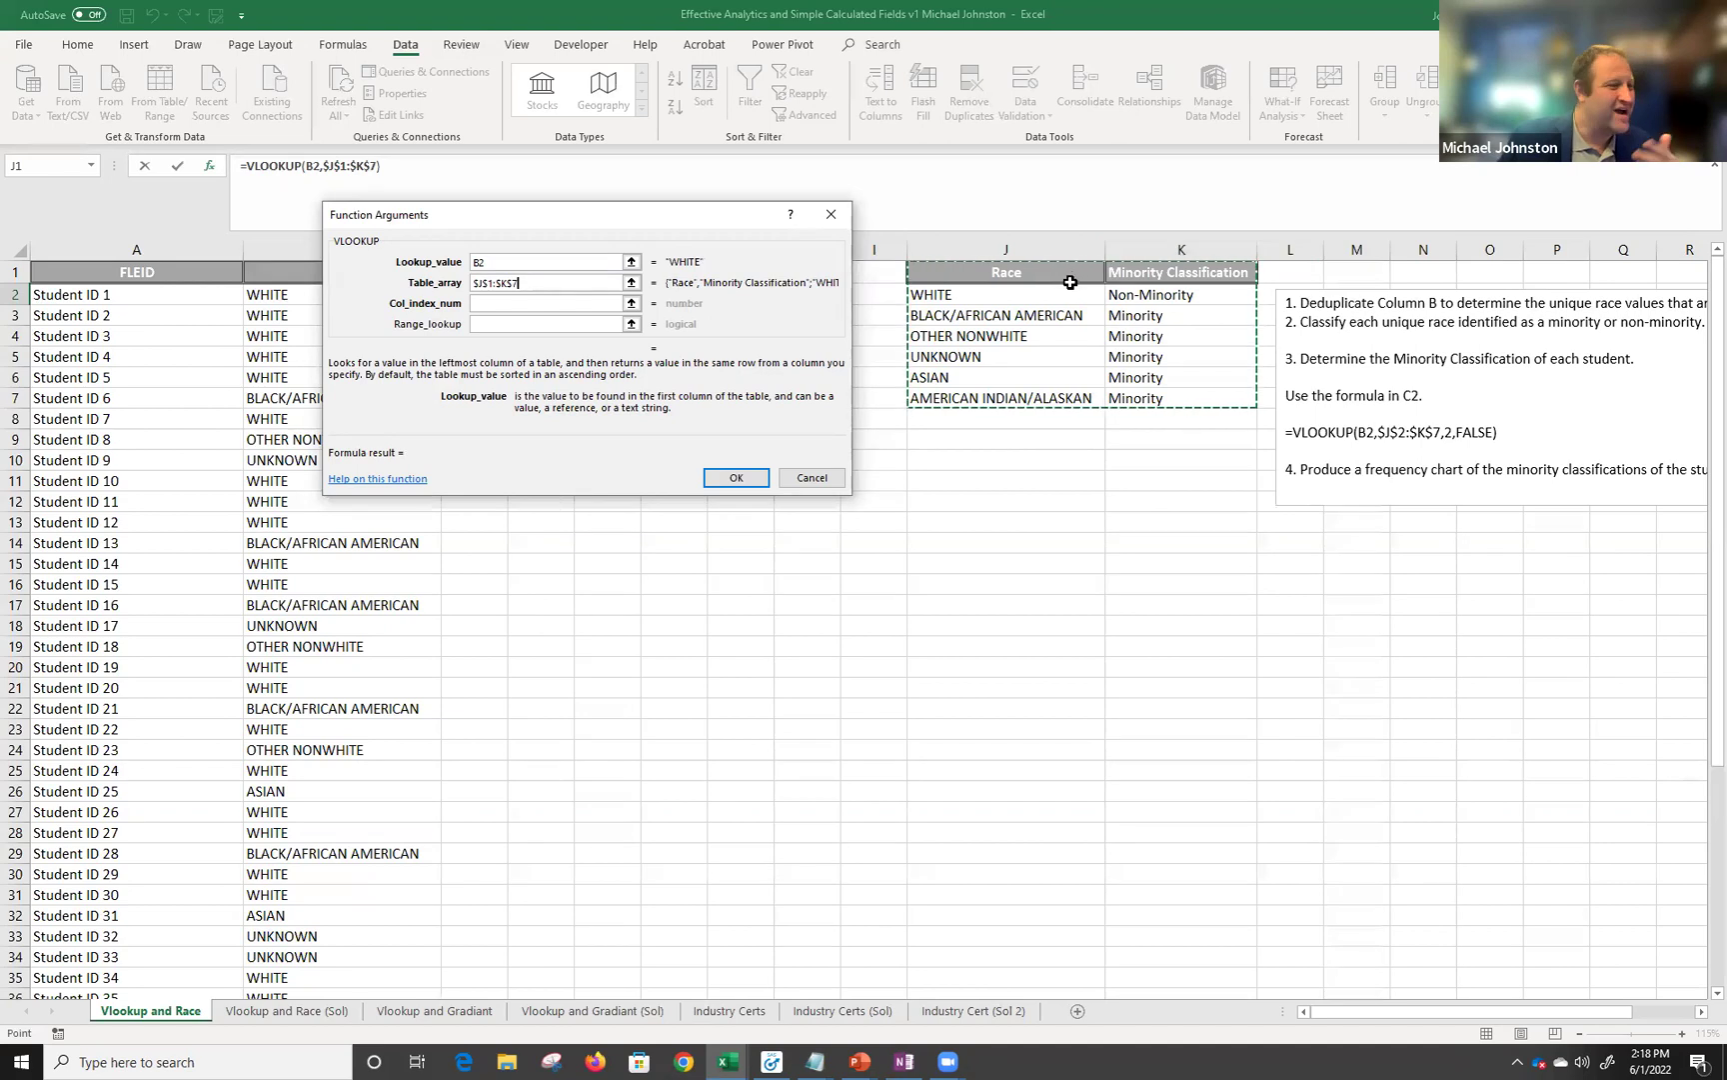
Set Col_index_num to 2 and Range_lookup to False, and complete the VLOOKUP formula in C2.
left_click(533, 324)
left_click(531, 304)
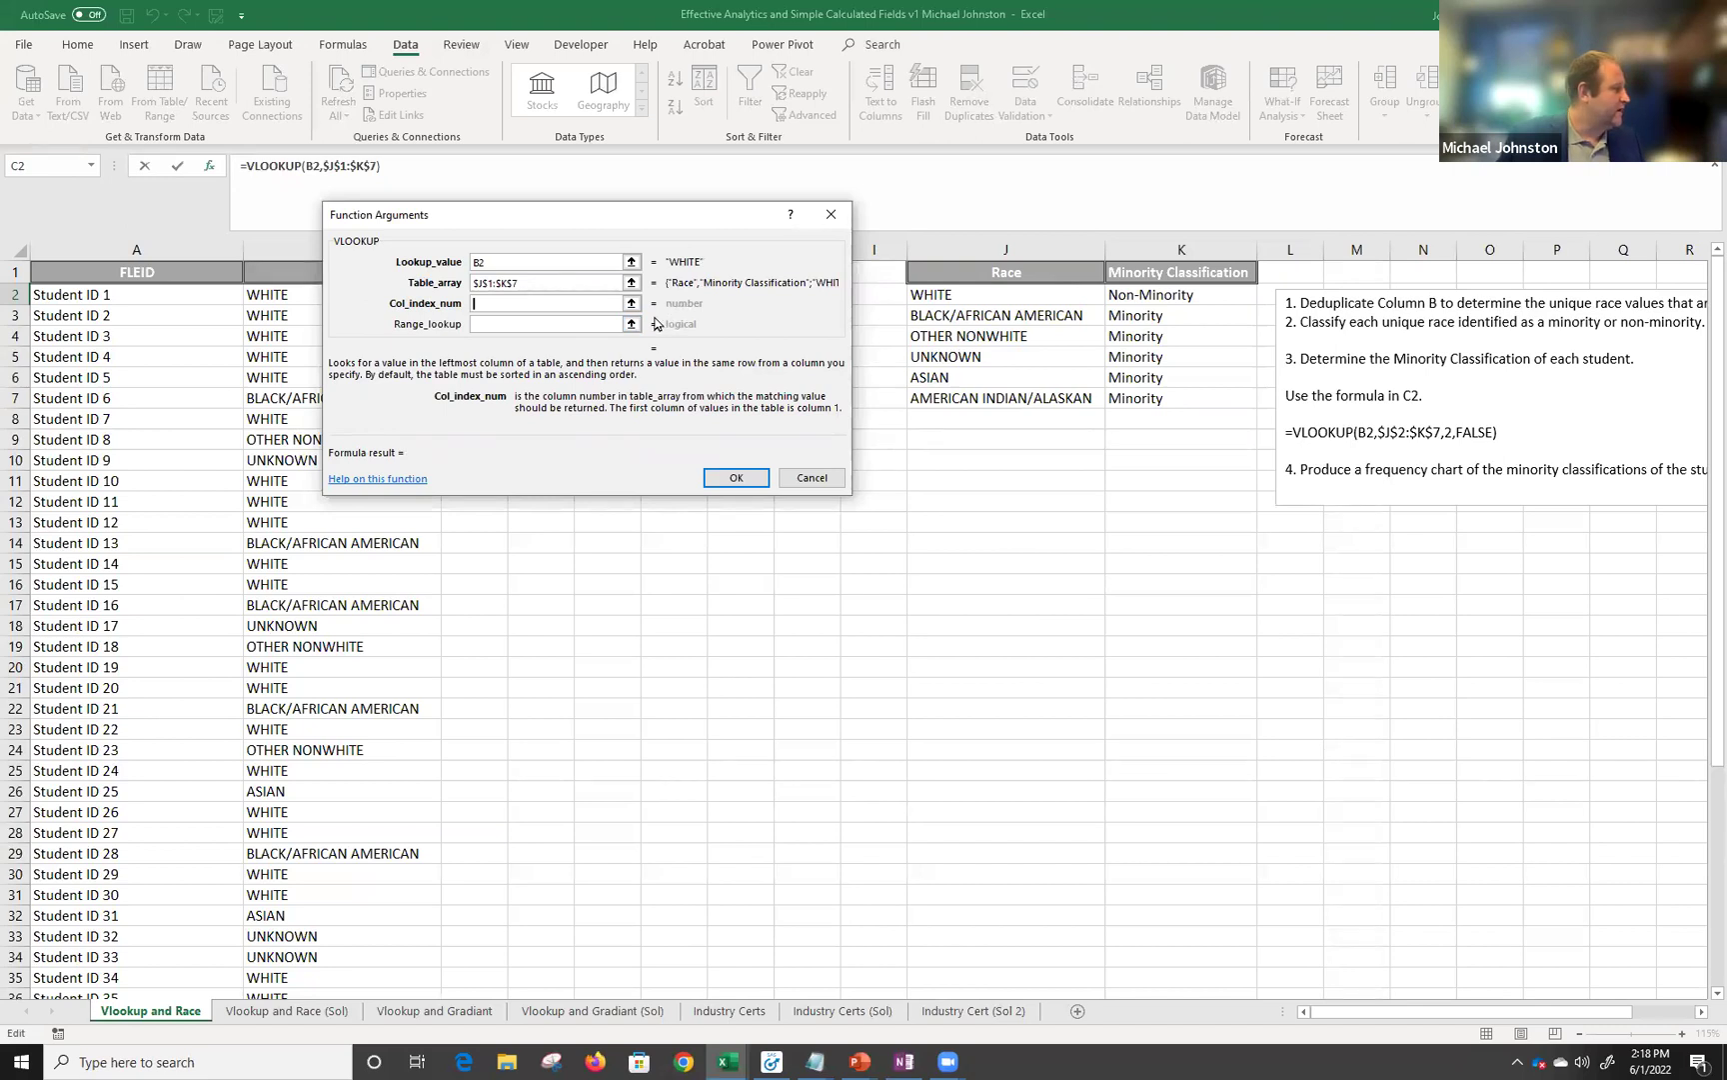
type("2")
left_click(604, 320)
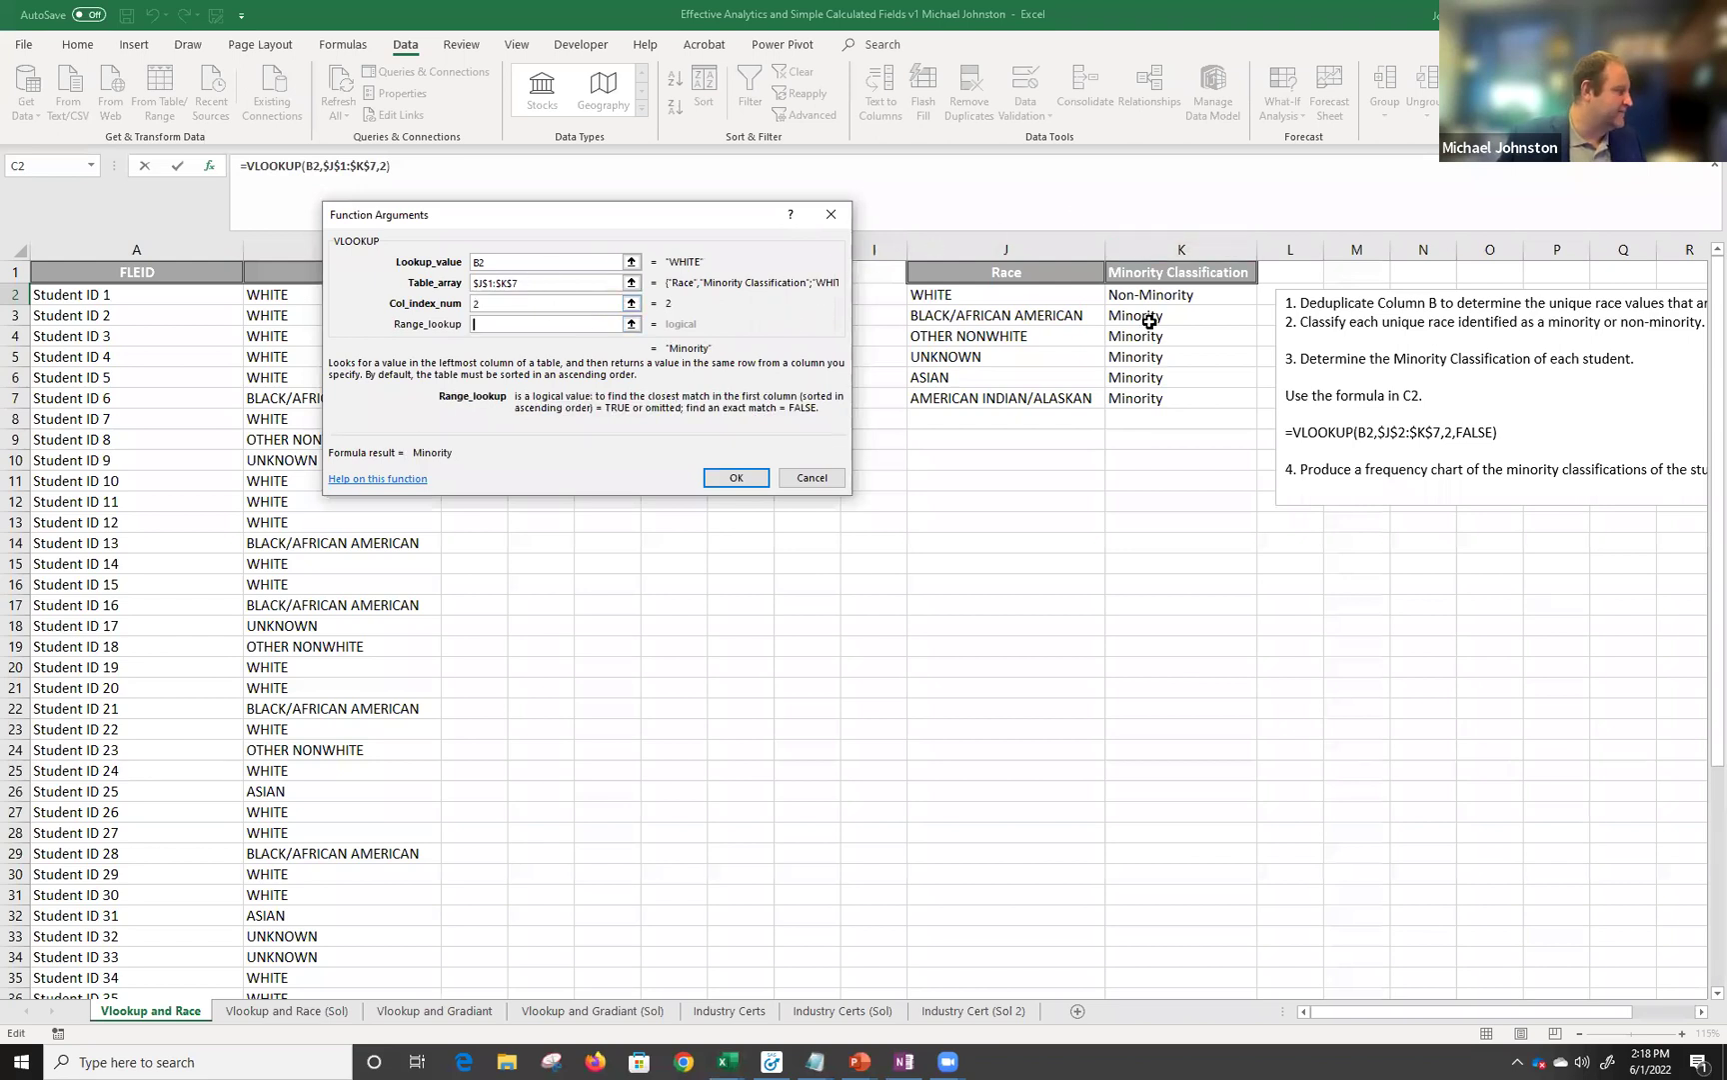
left_click(472, 324)
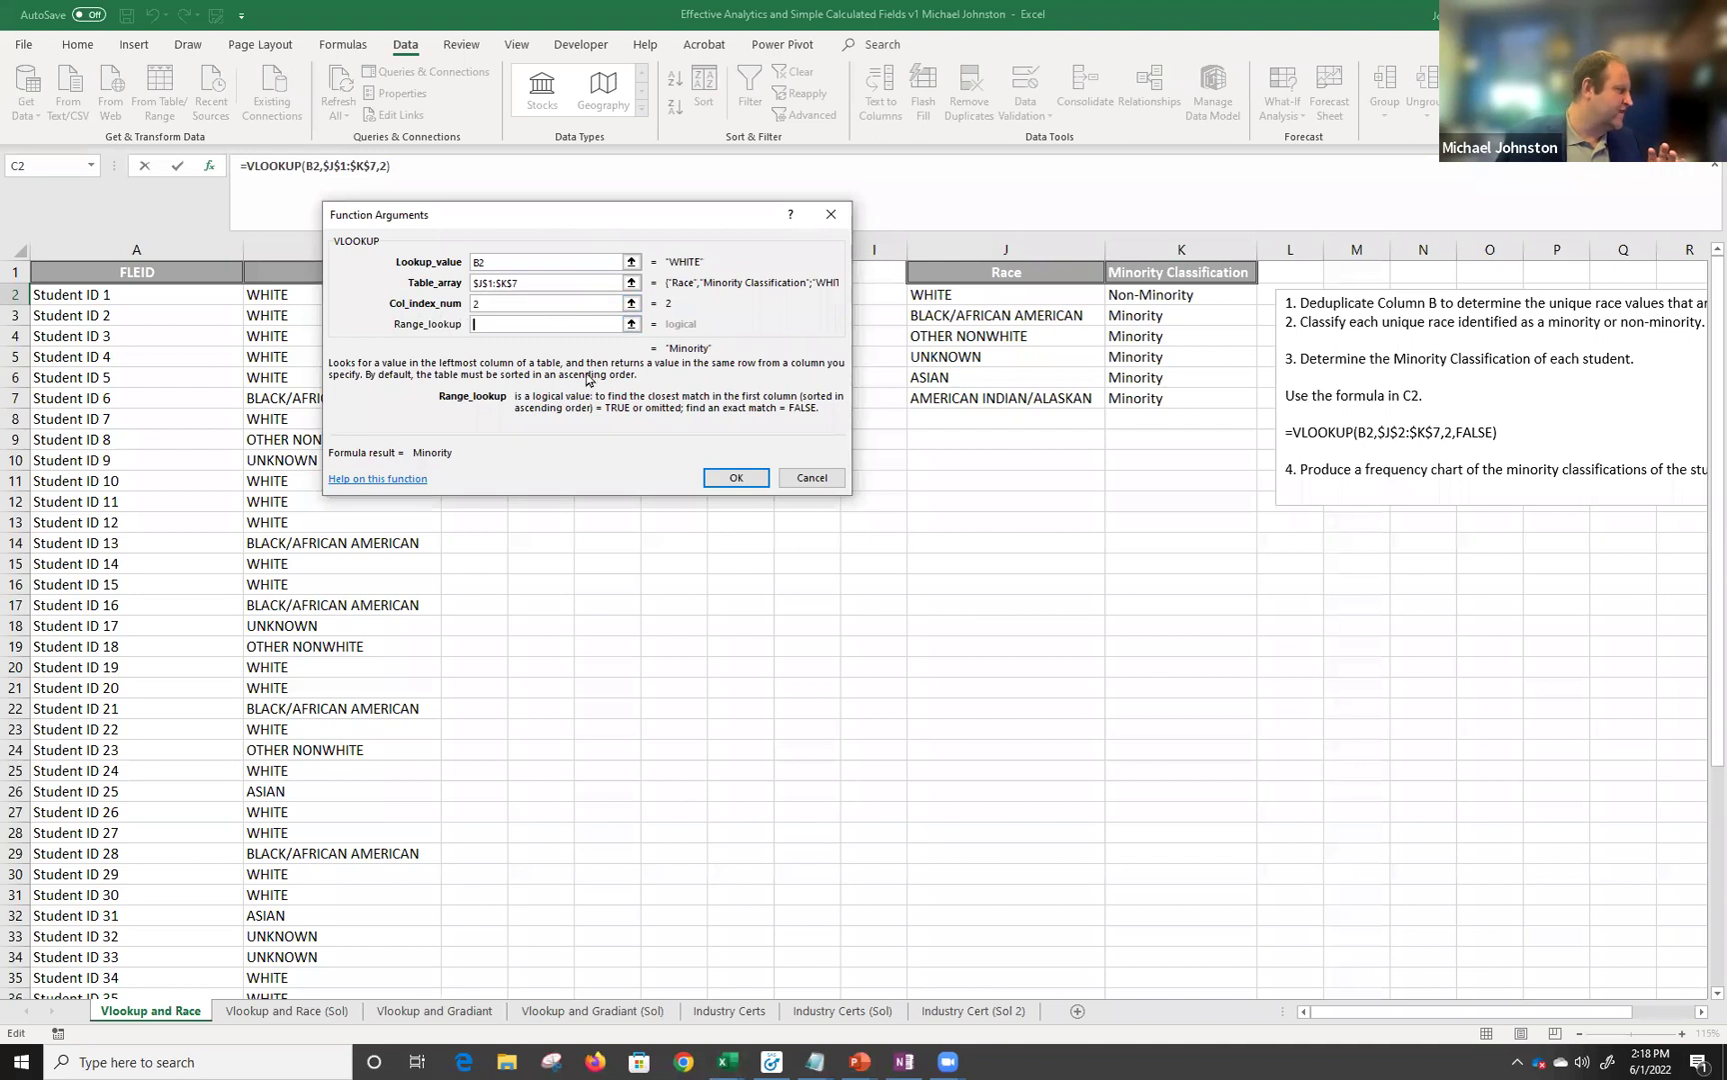
type("False")
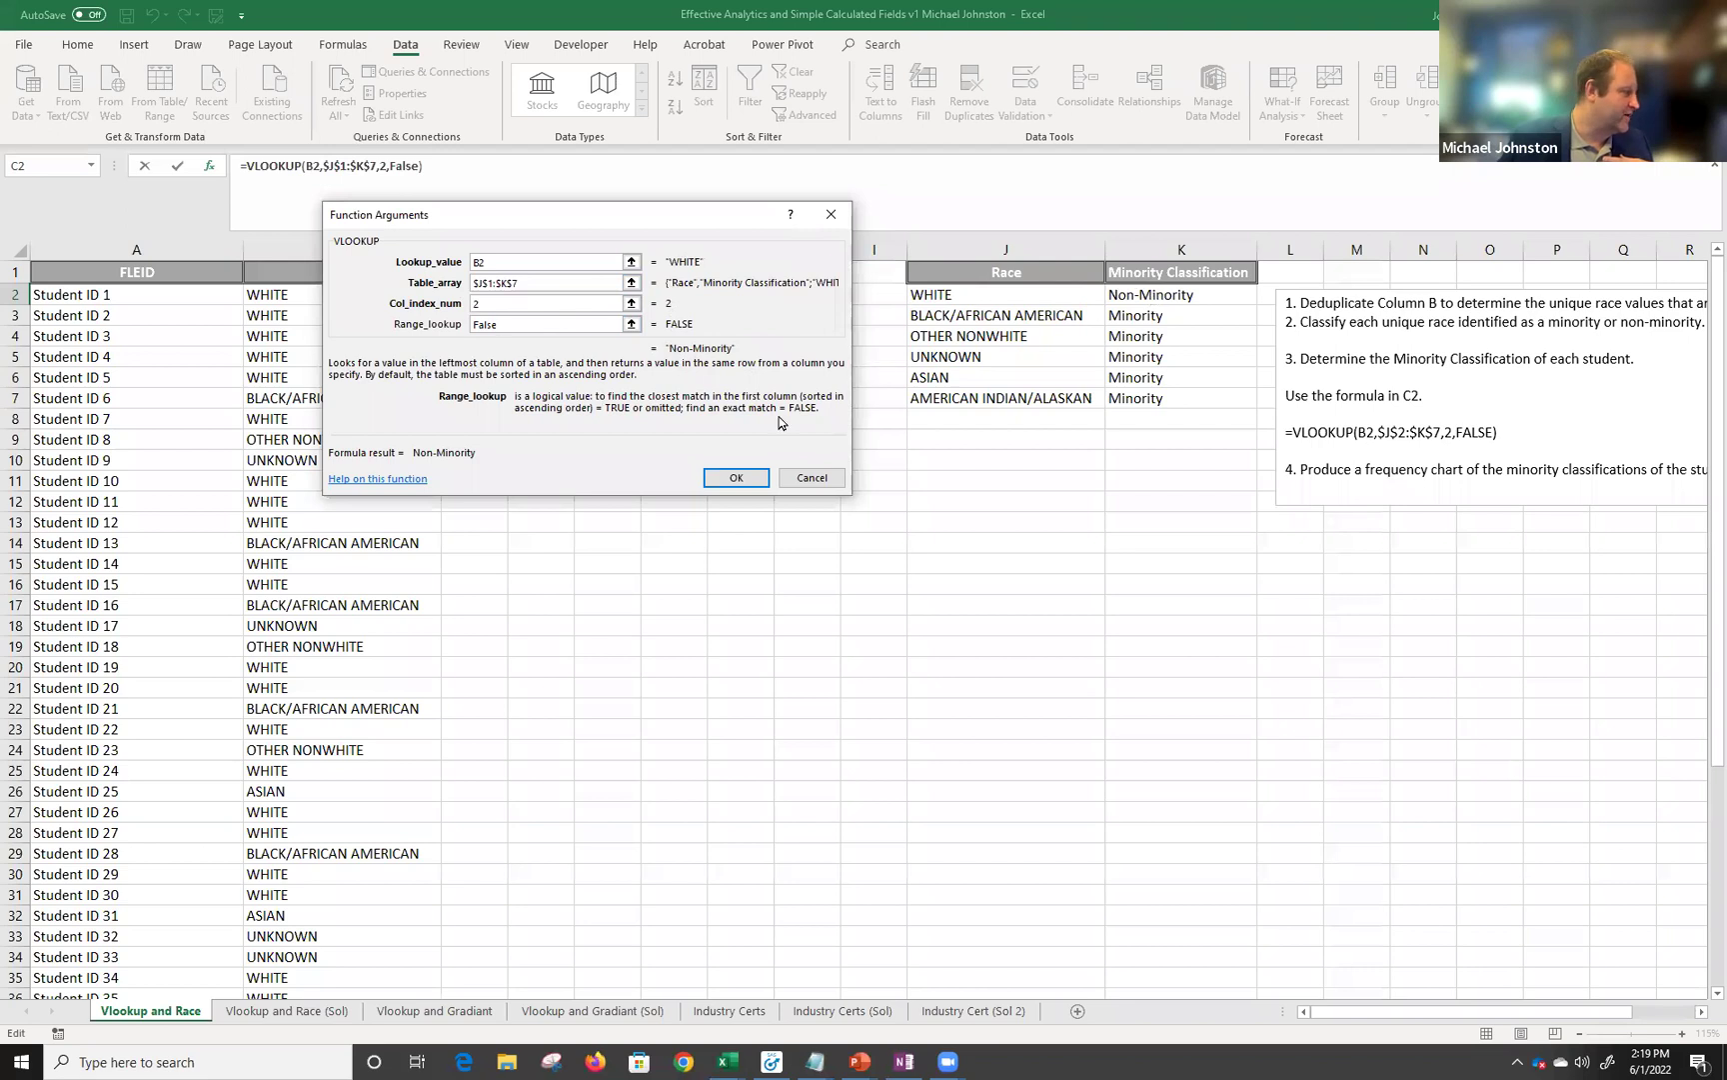
left_click(713, 472)
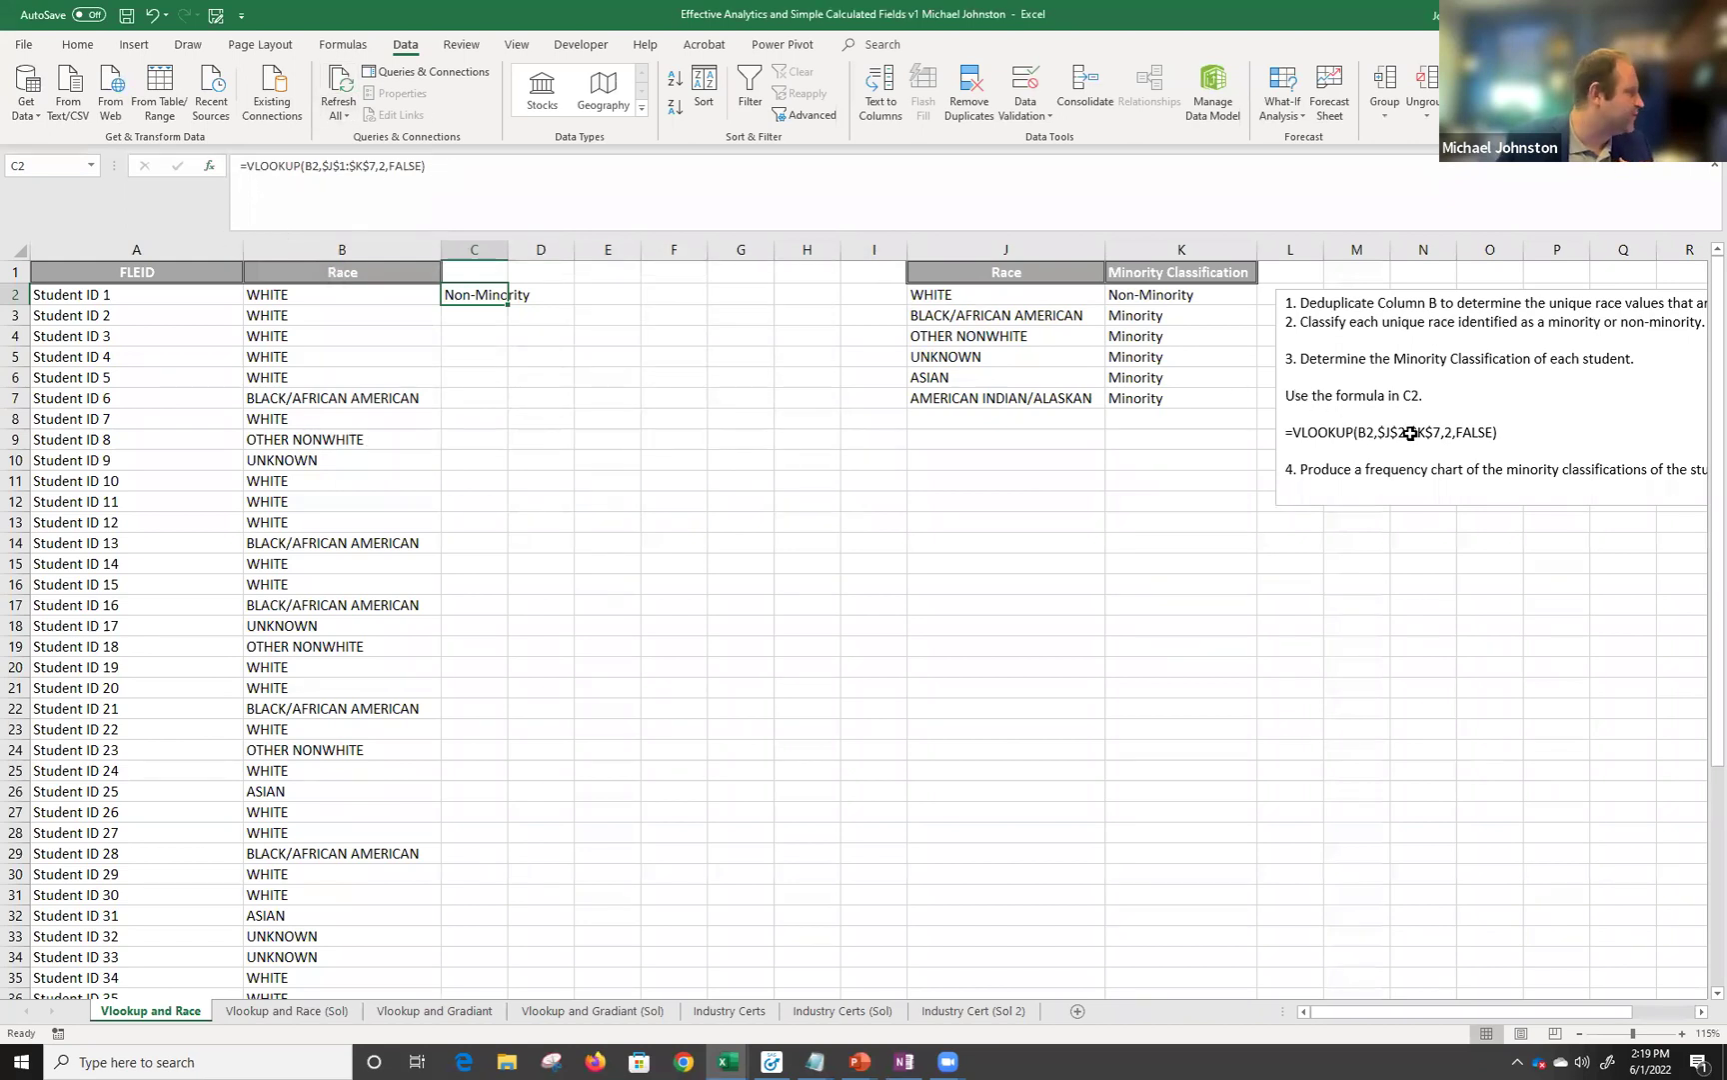
Fill the VLOOKUP formula from C2 down column C for all the students.
left_click(479, 336)
left_click(483, 294)
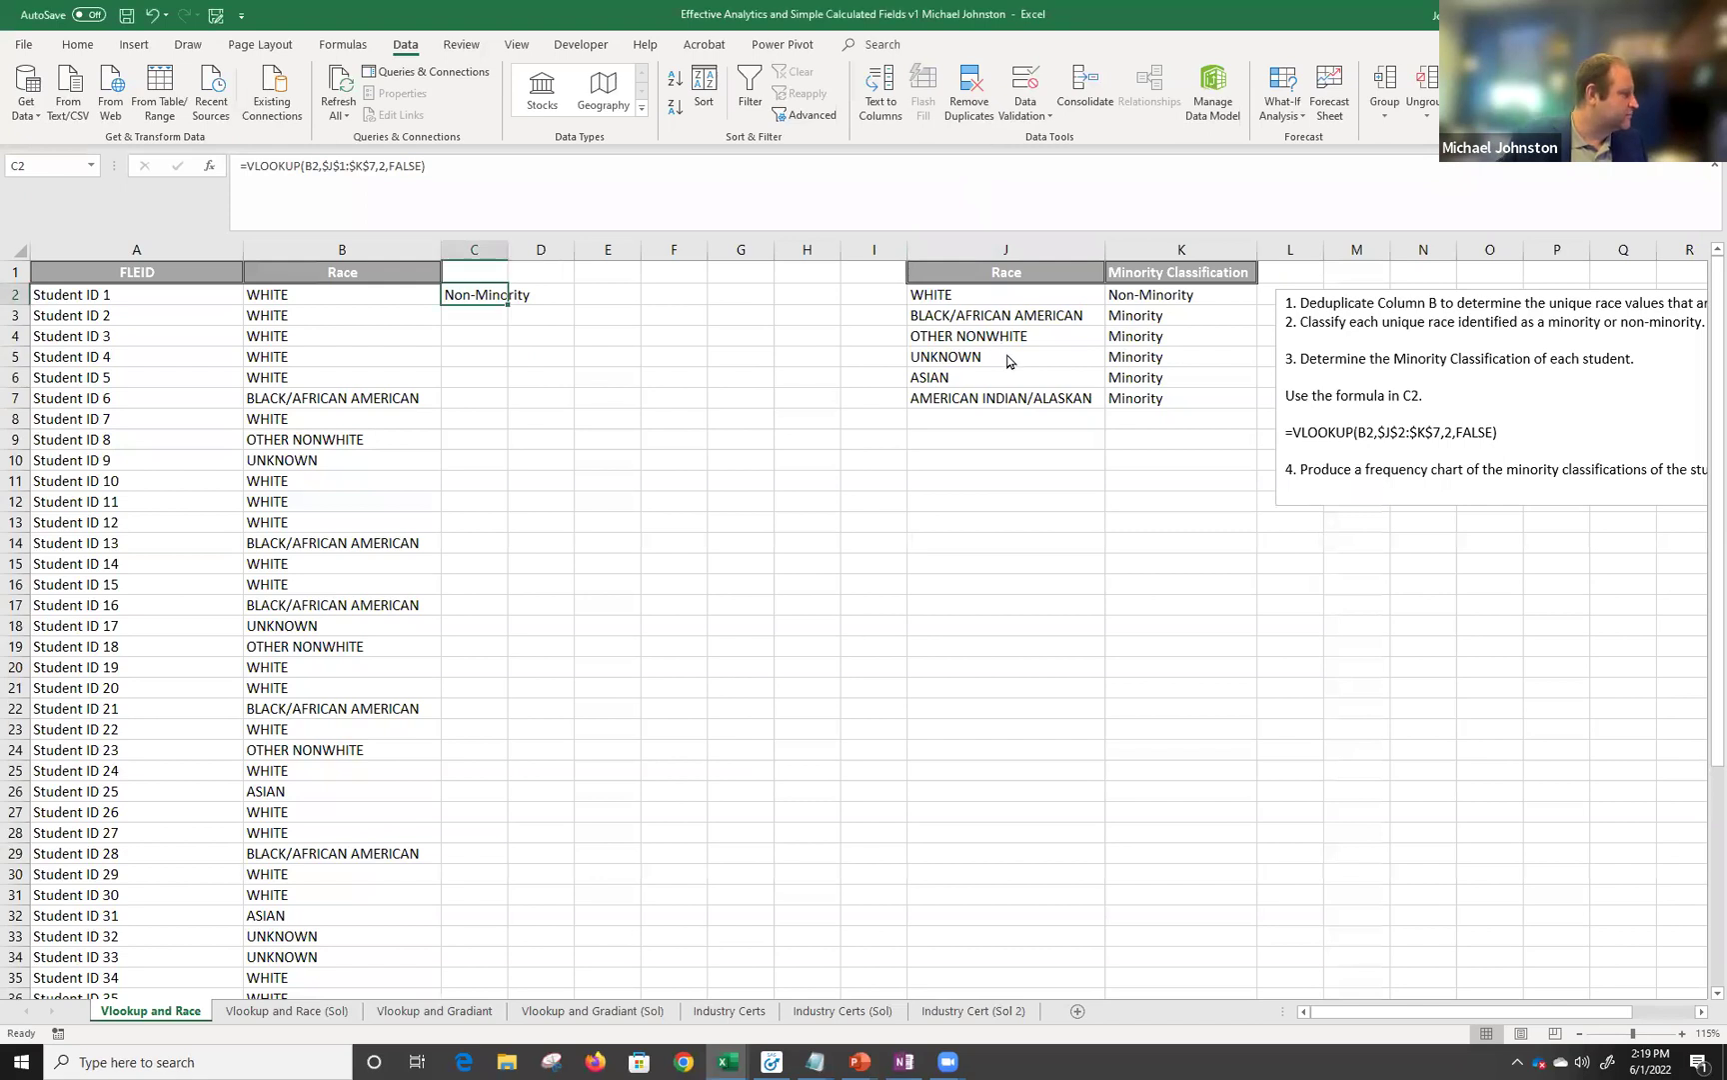
left_click(480, 292)
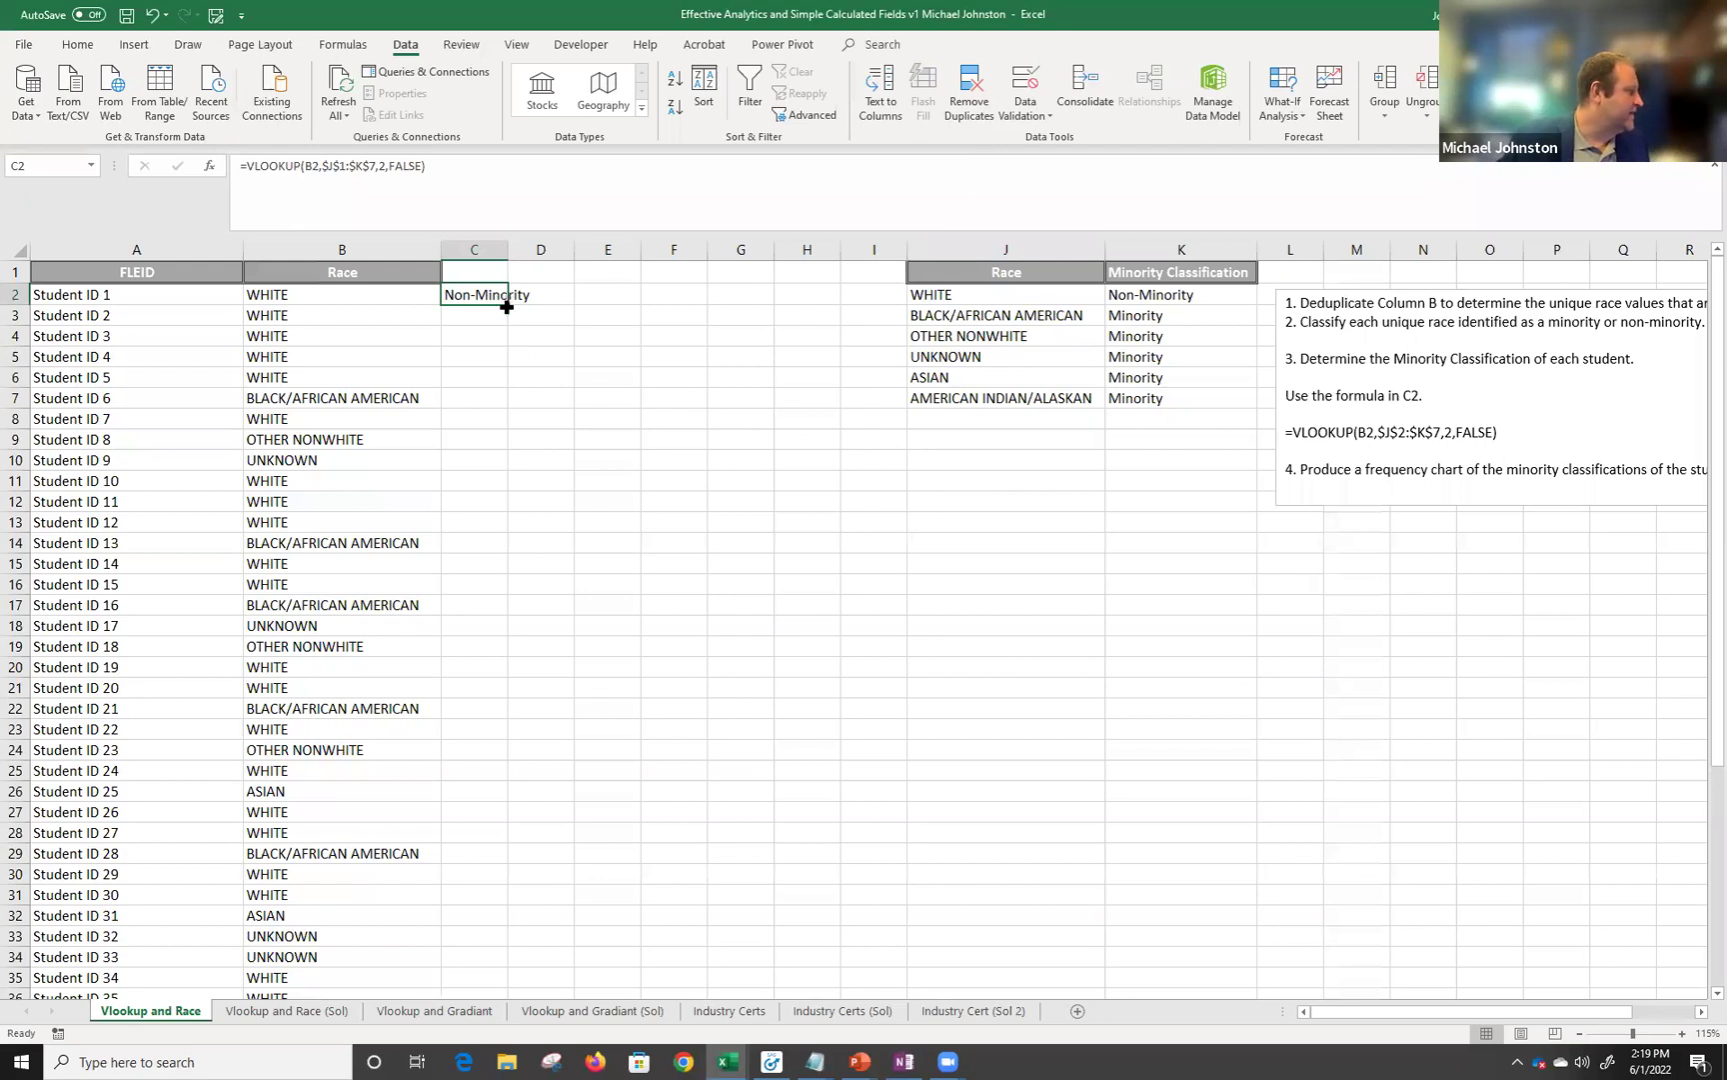
double_click(507, 306)
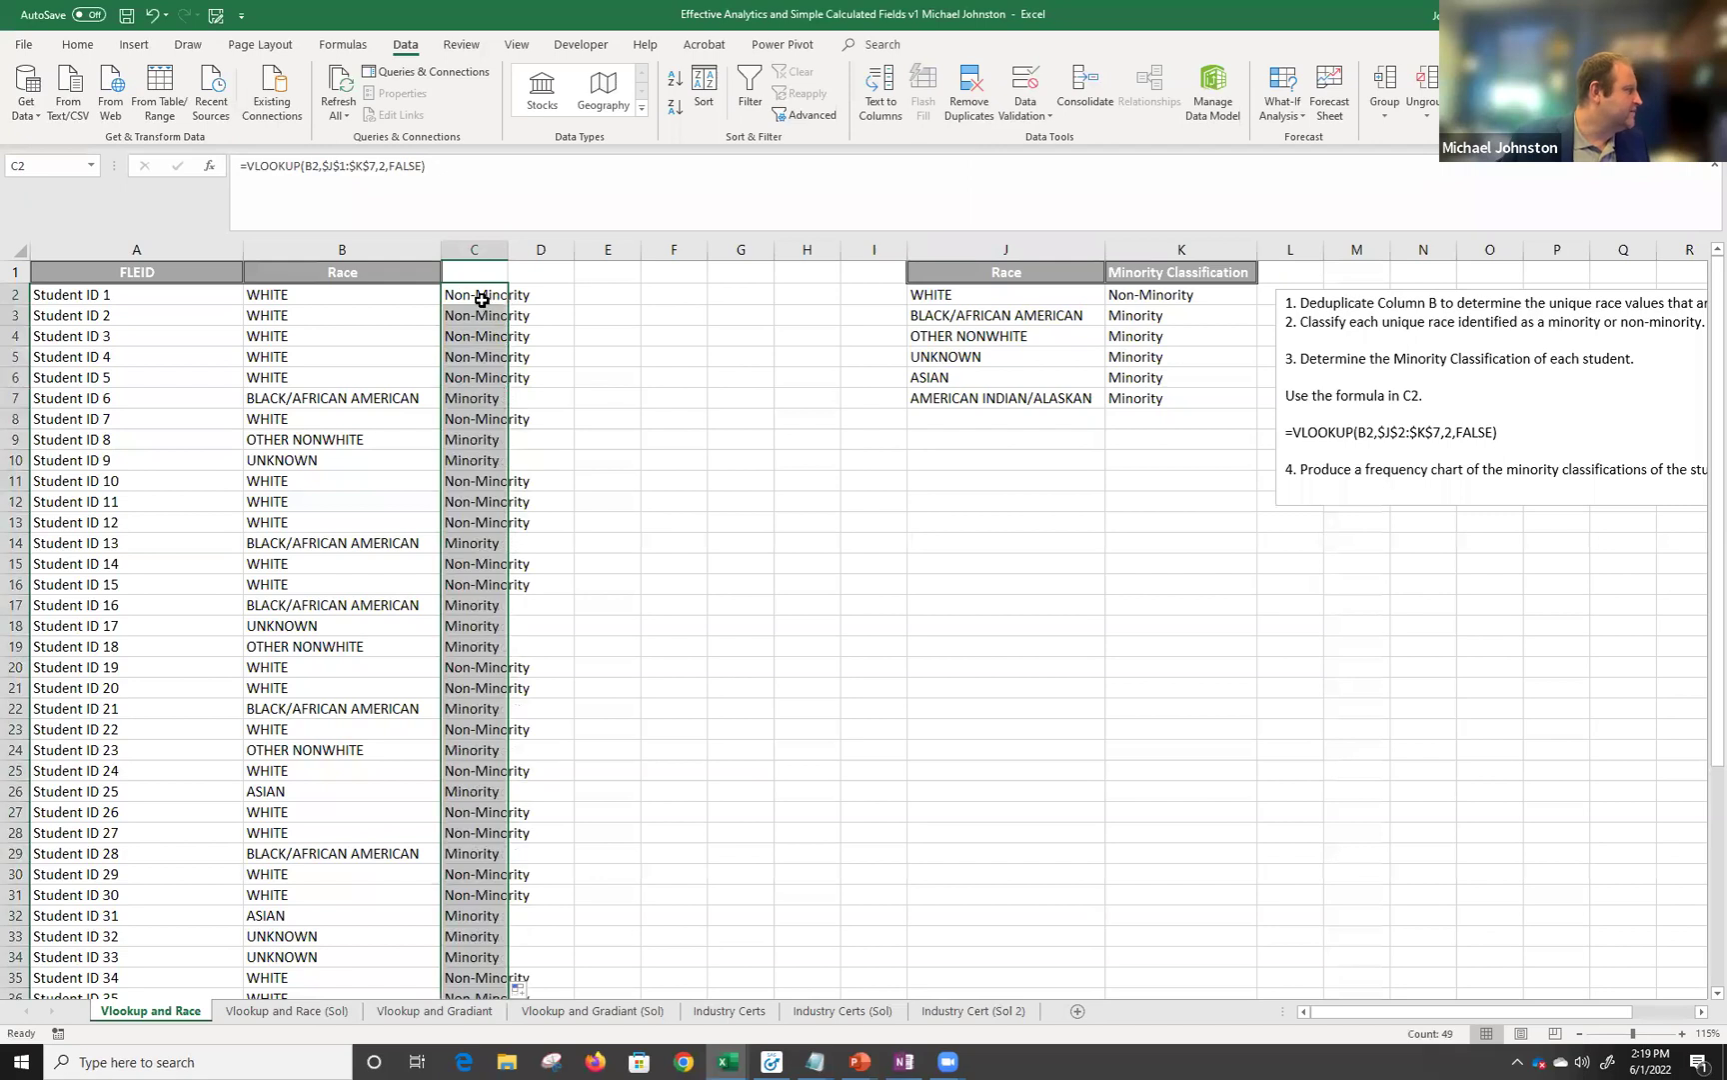
Examine the filled formulas in column C, including the references used in C7, and compare the classifications with the races in column B.
left_click(473, 356)
left_click(468, 383)
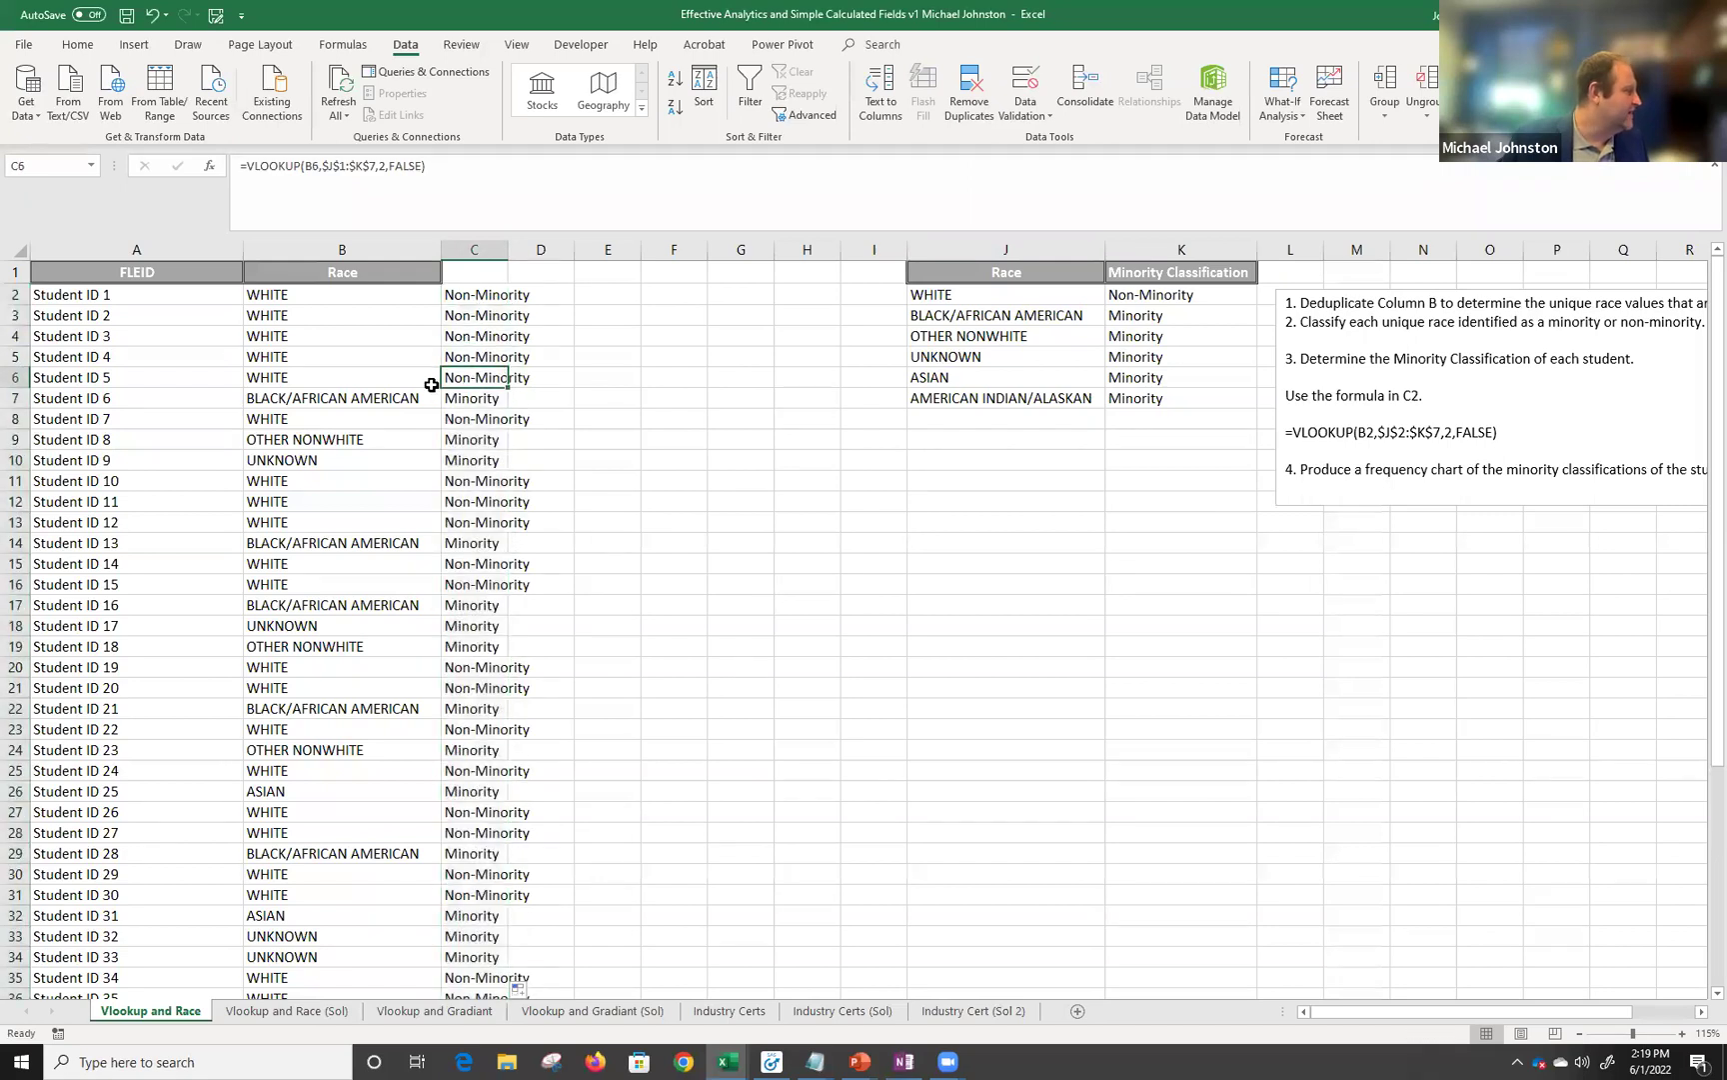
left_click(462, 405)
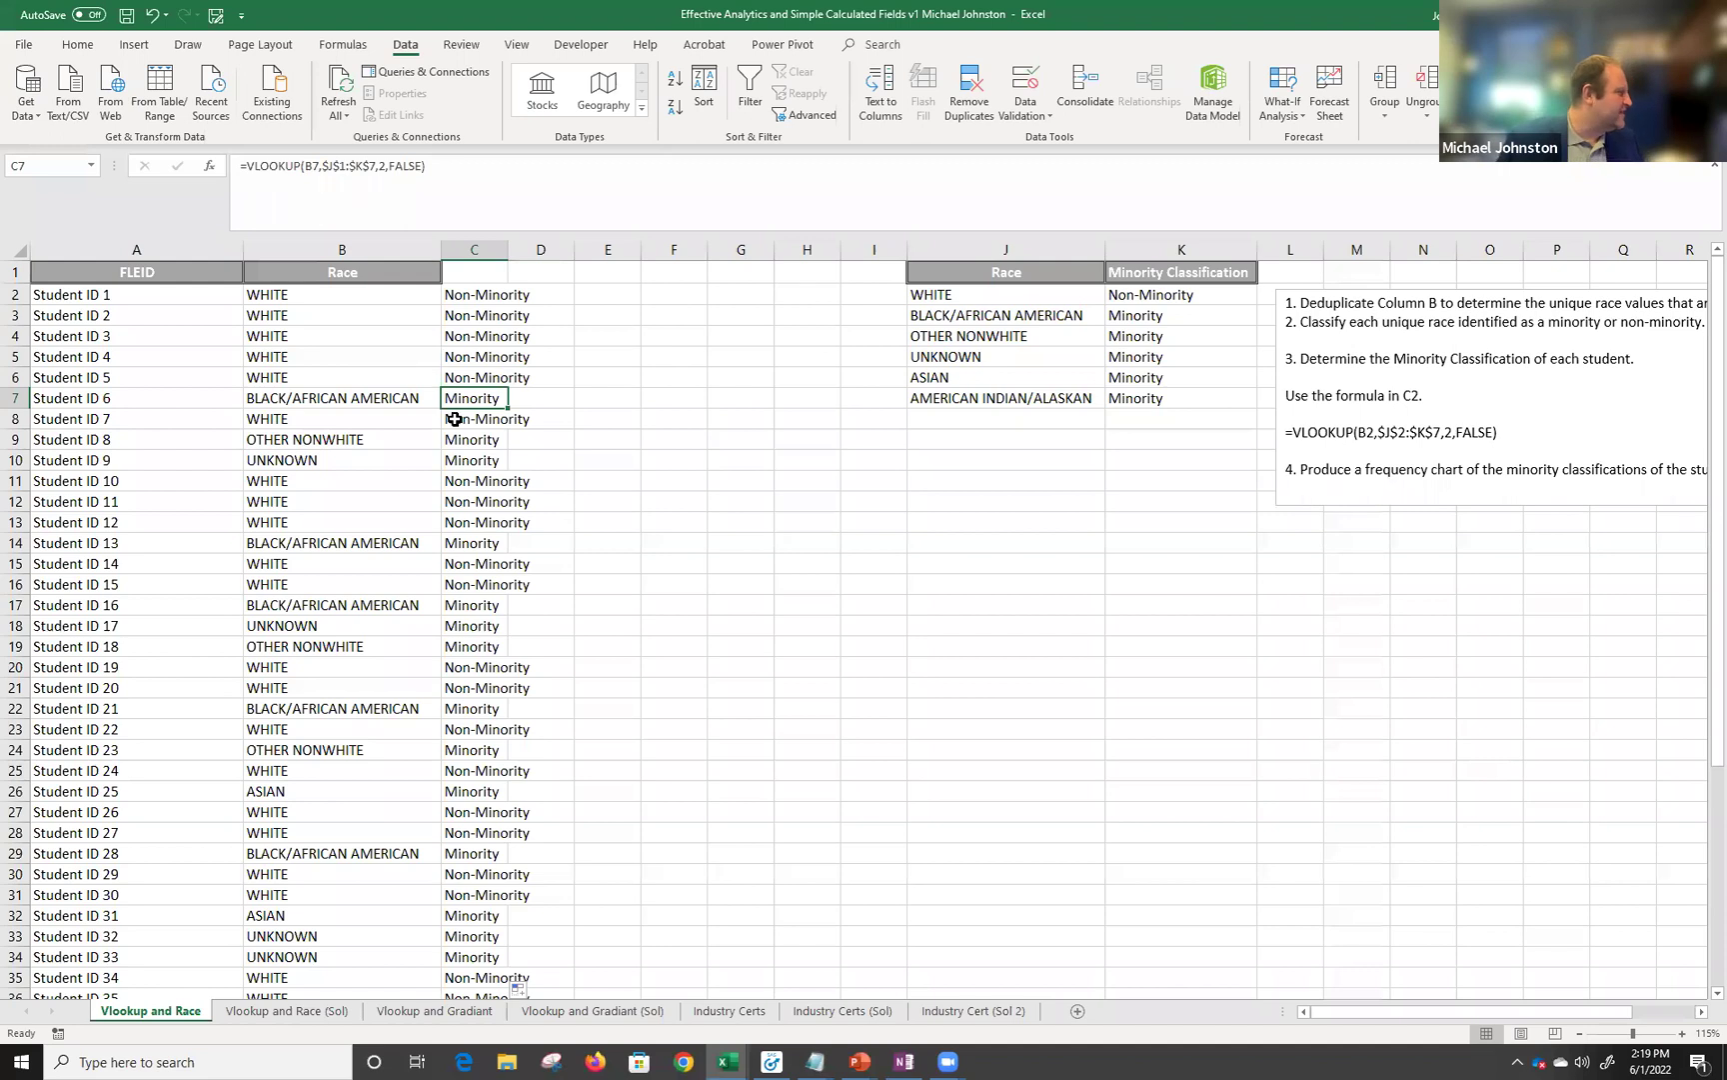
double_click(500, 398)
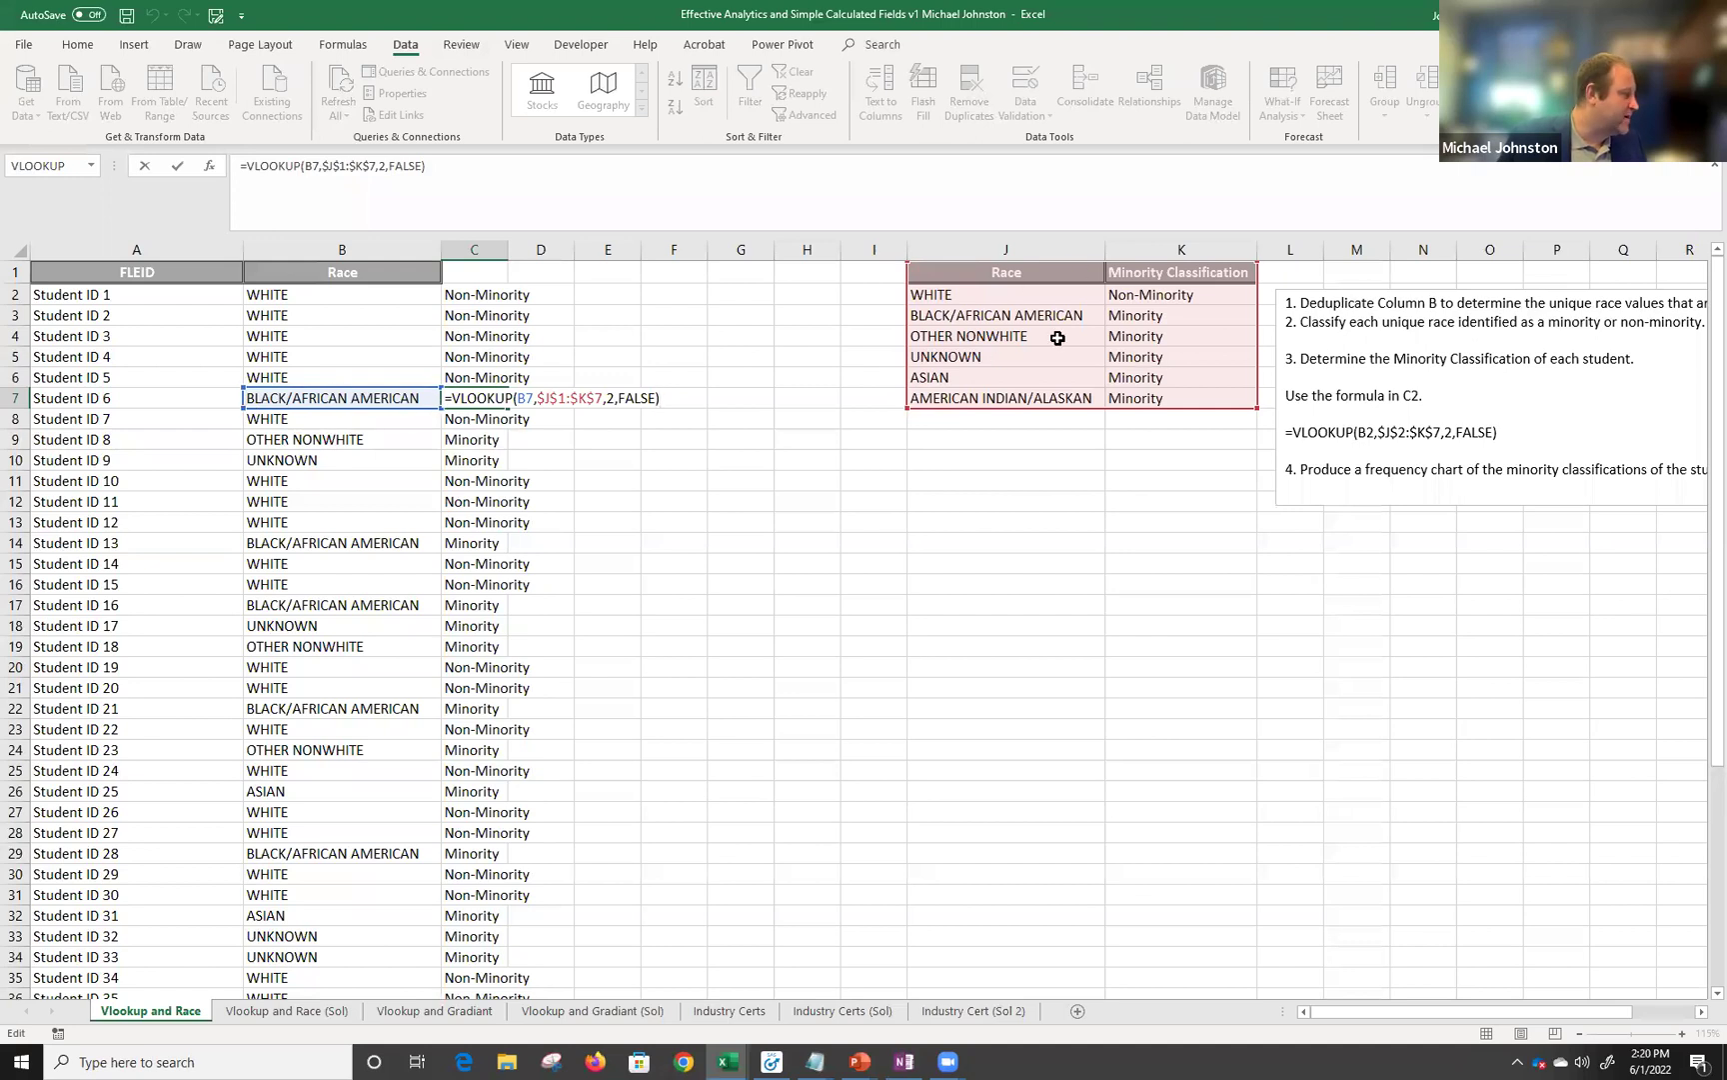
key("ctrl+Return")
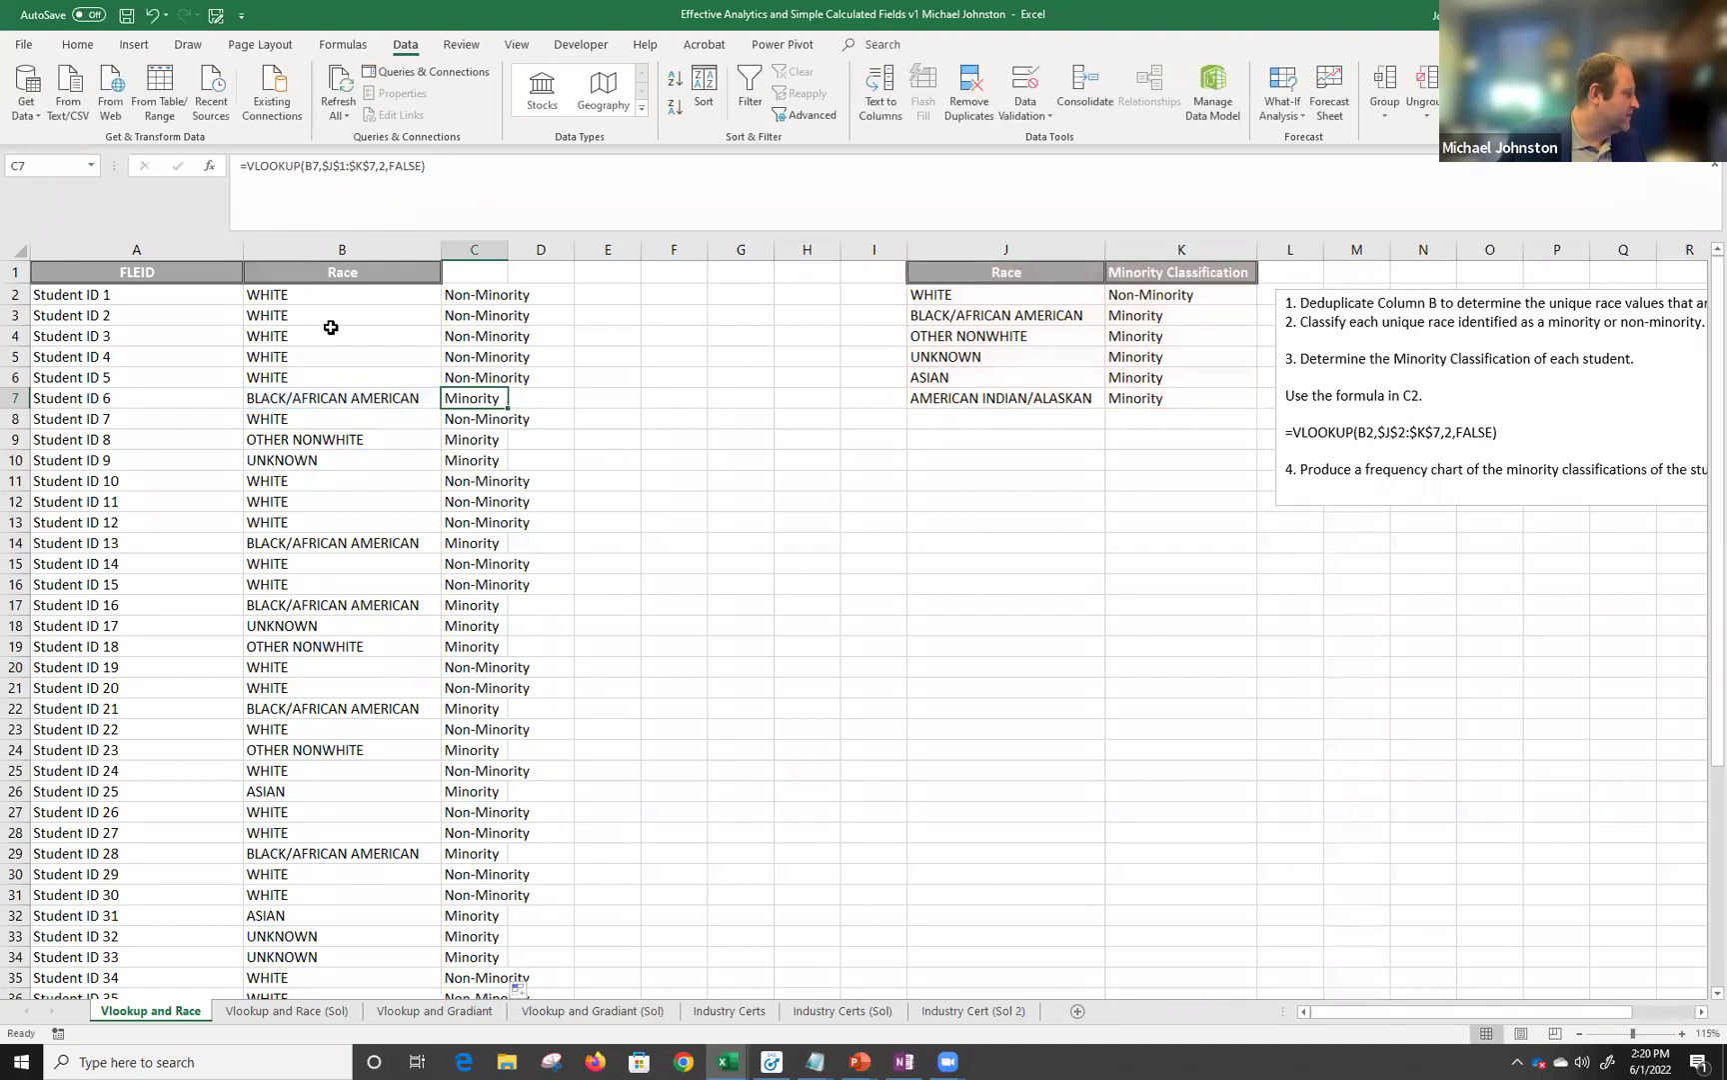
left_click_drag(314, 300, 316, 377)
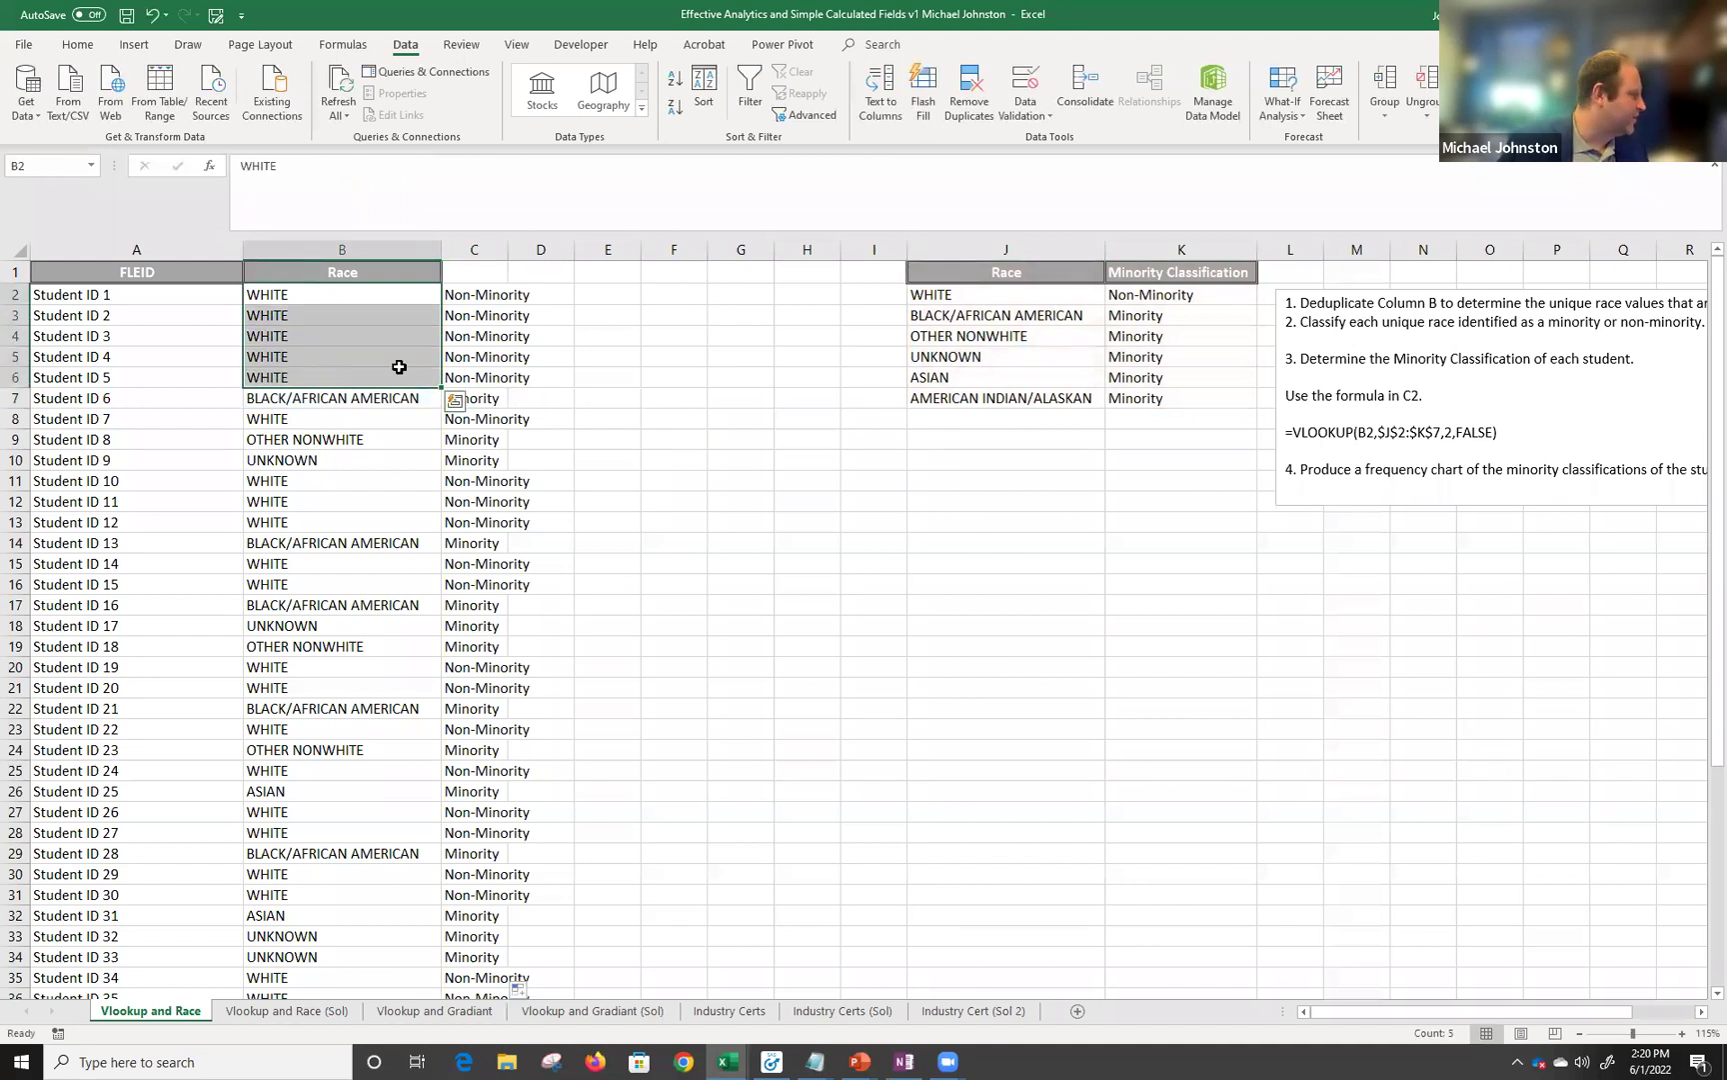
left_click_drag(457, 296, 448, 377)
left_click(351, 397)
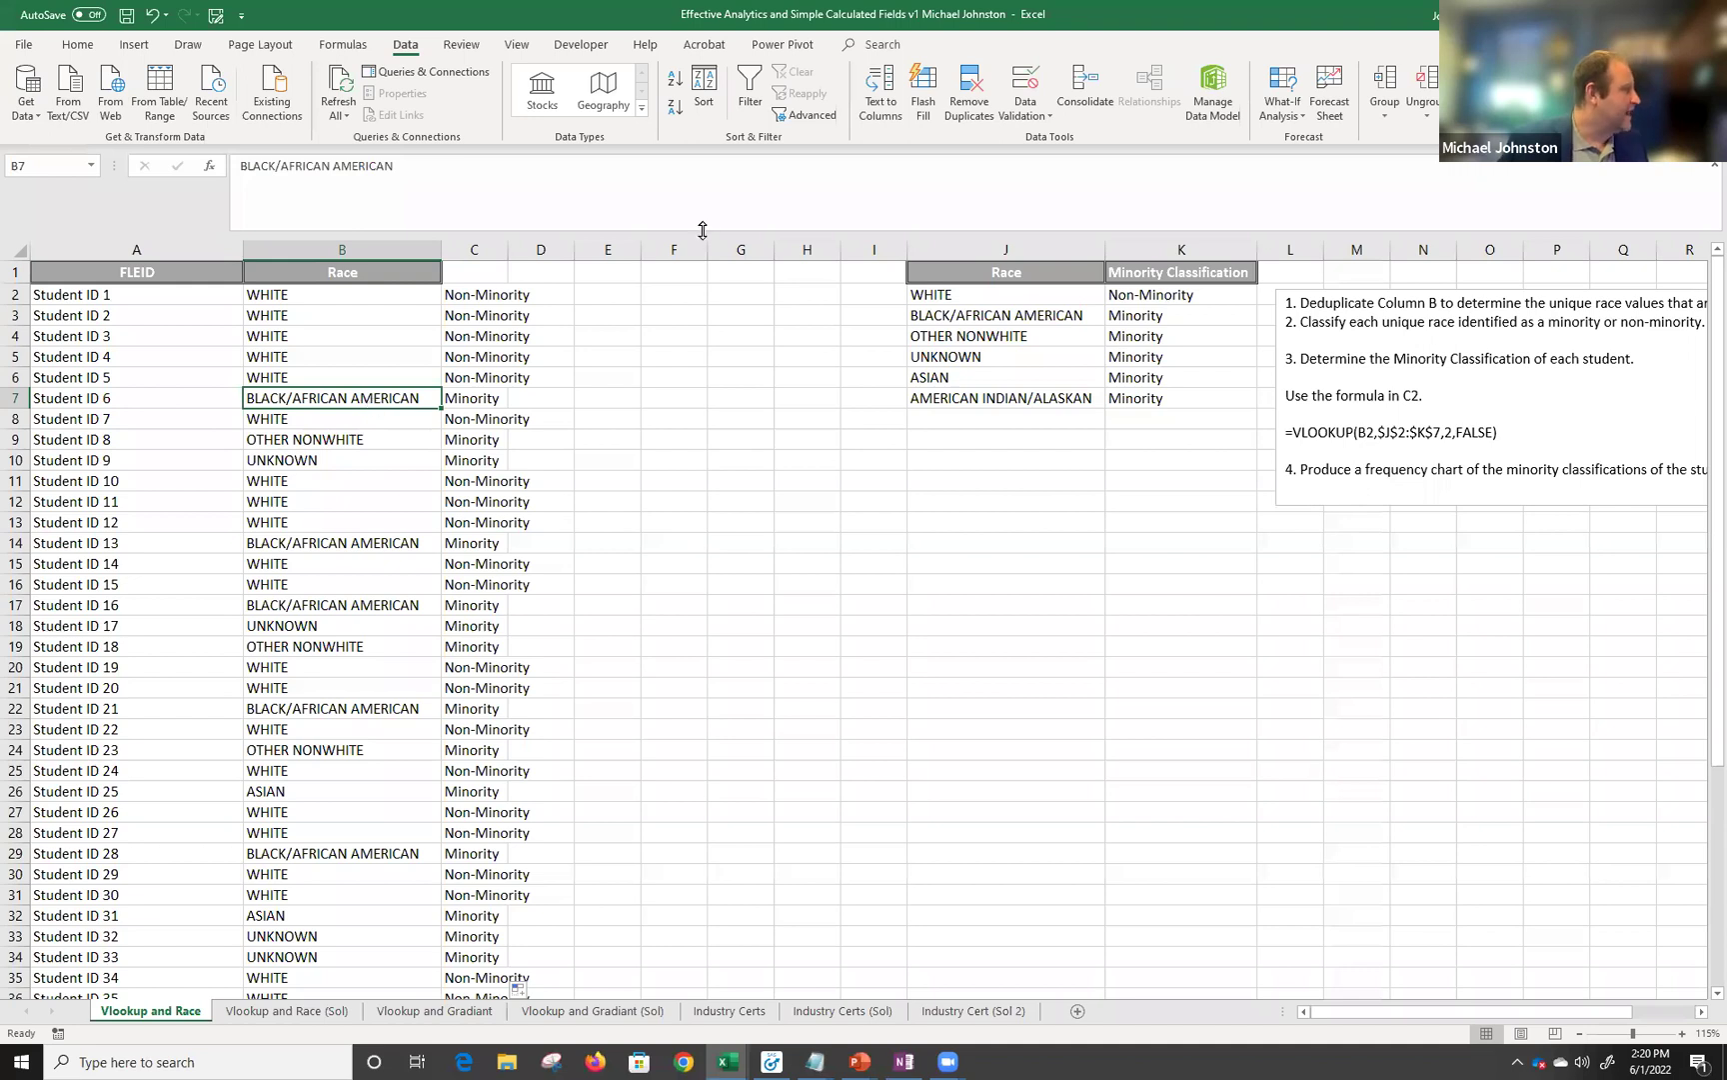
left_click(484, 396)
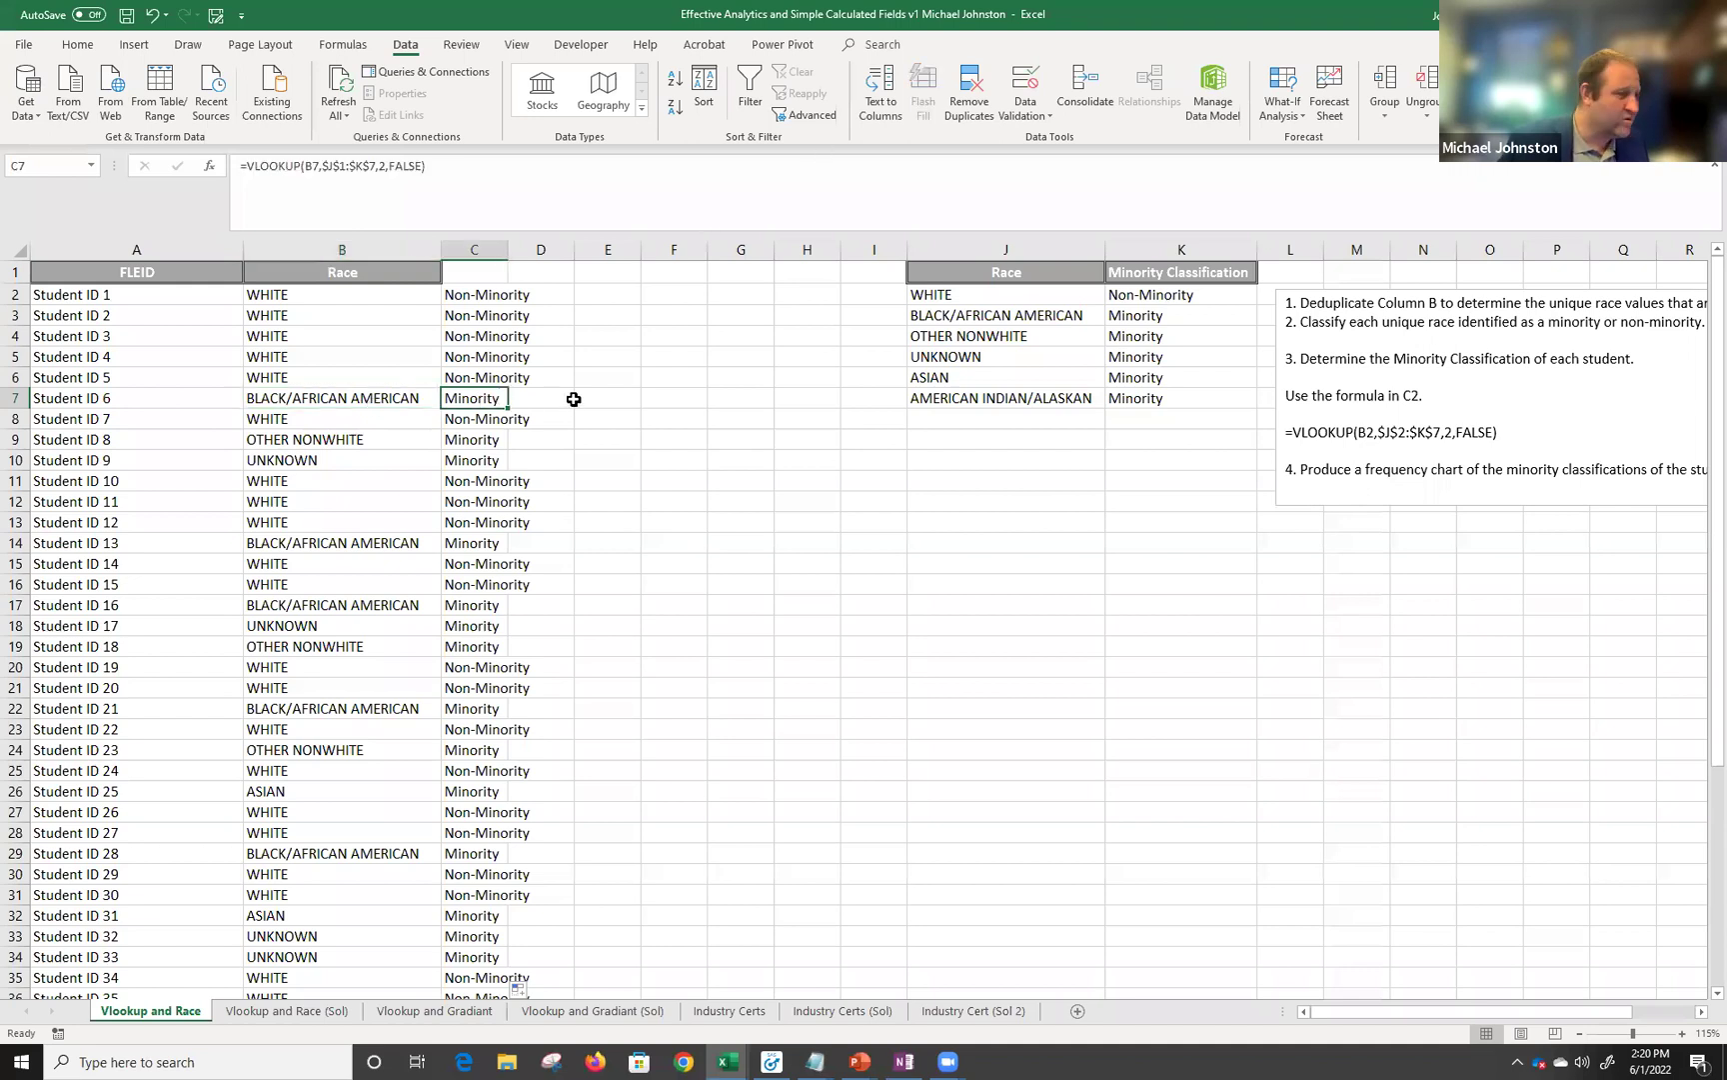
Autofit column C and enter the header Minority Classification in C1.
double_click(507, 249)
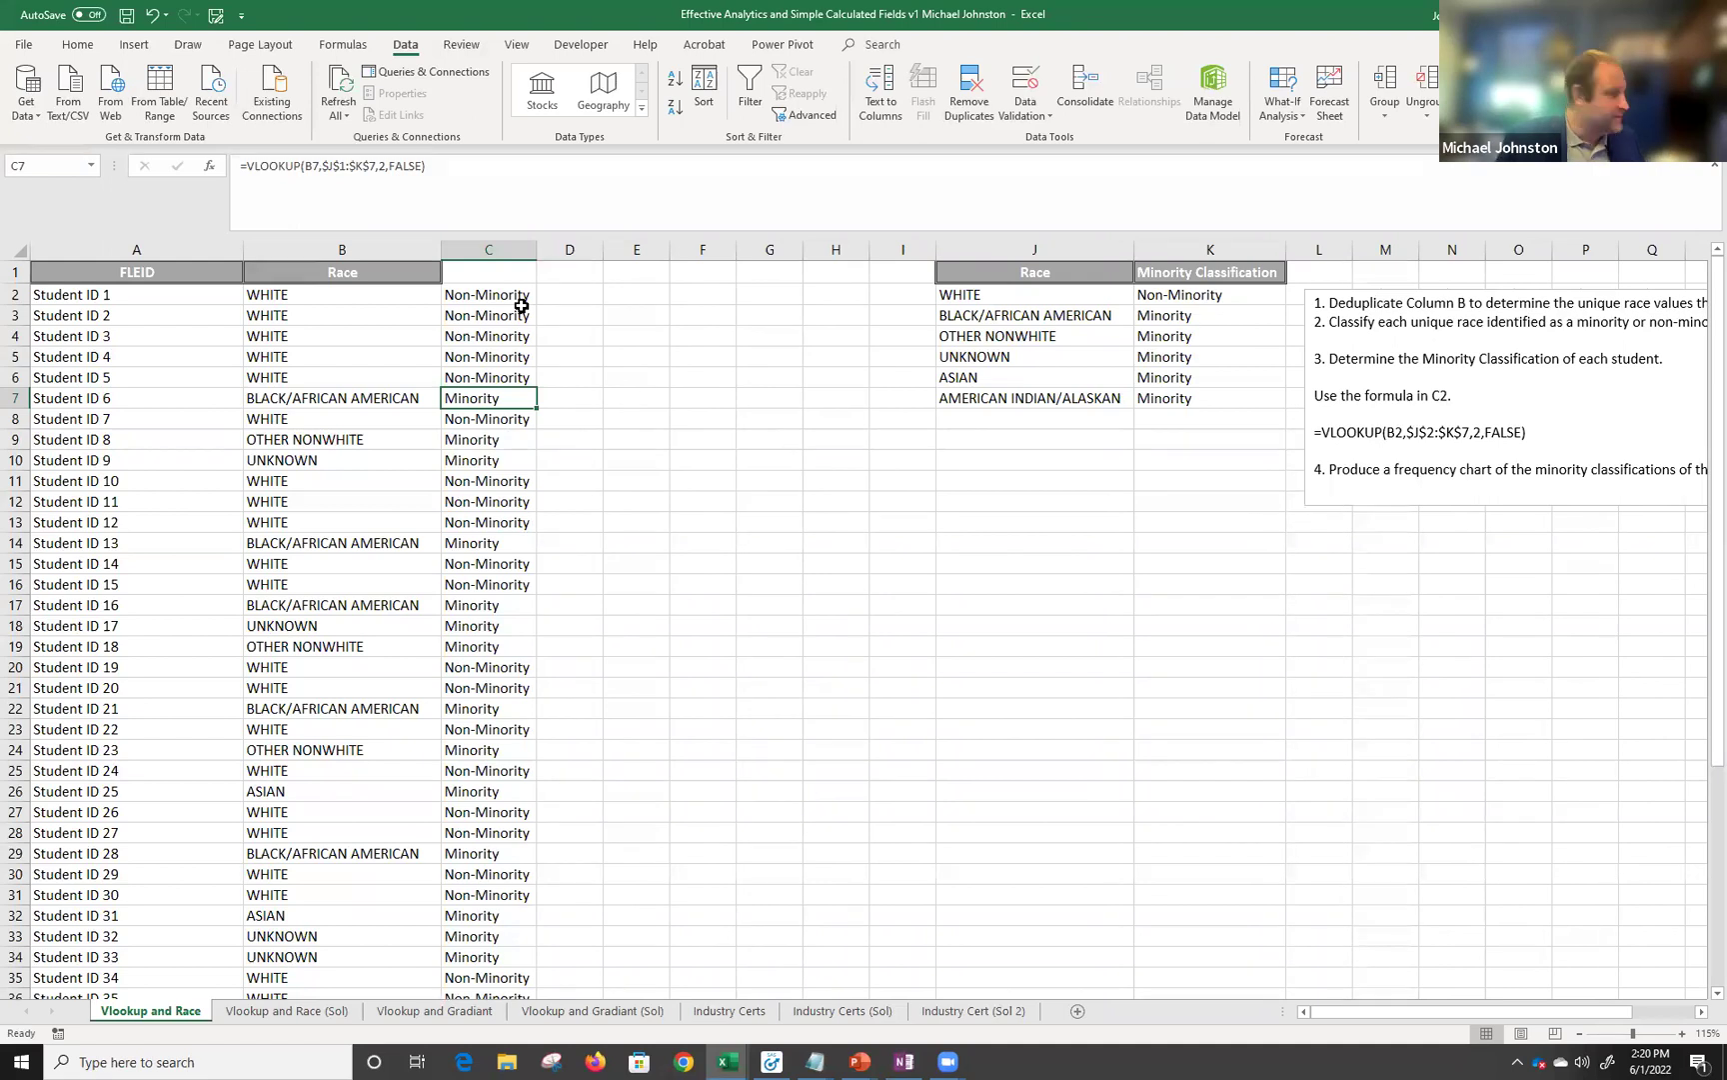
left_click(510, 273)
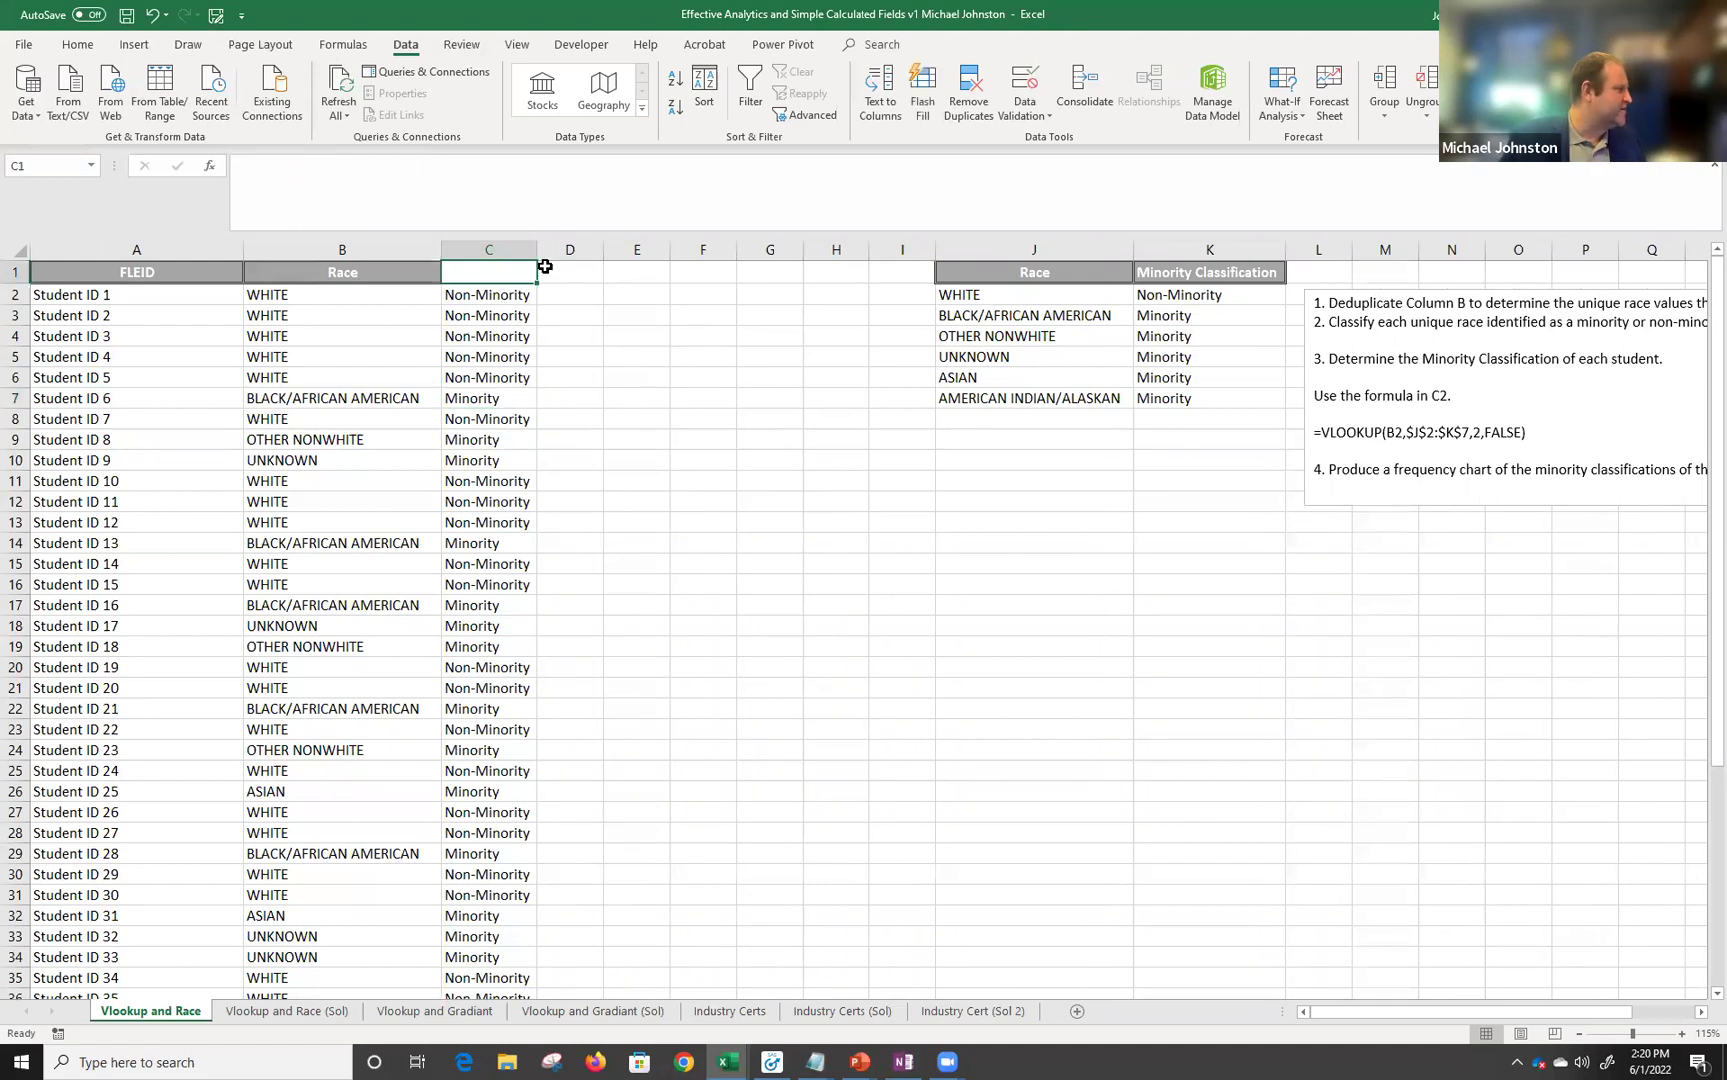
type("Minority")
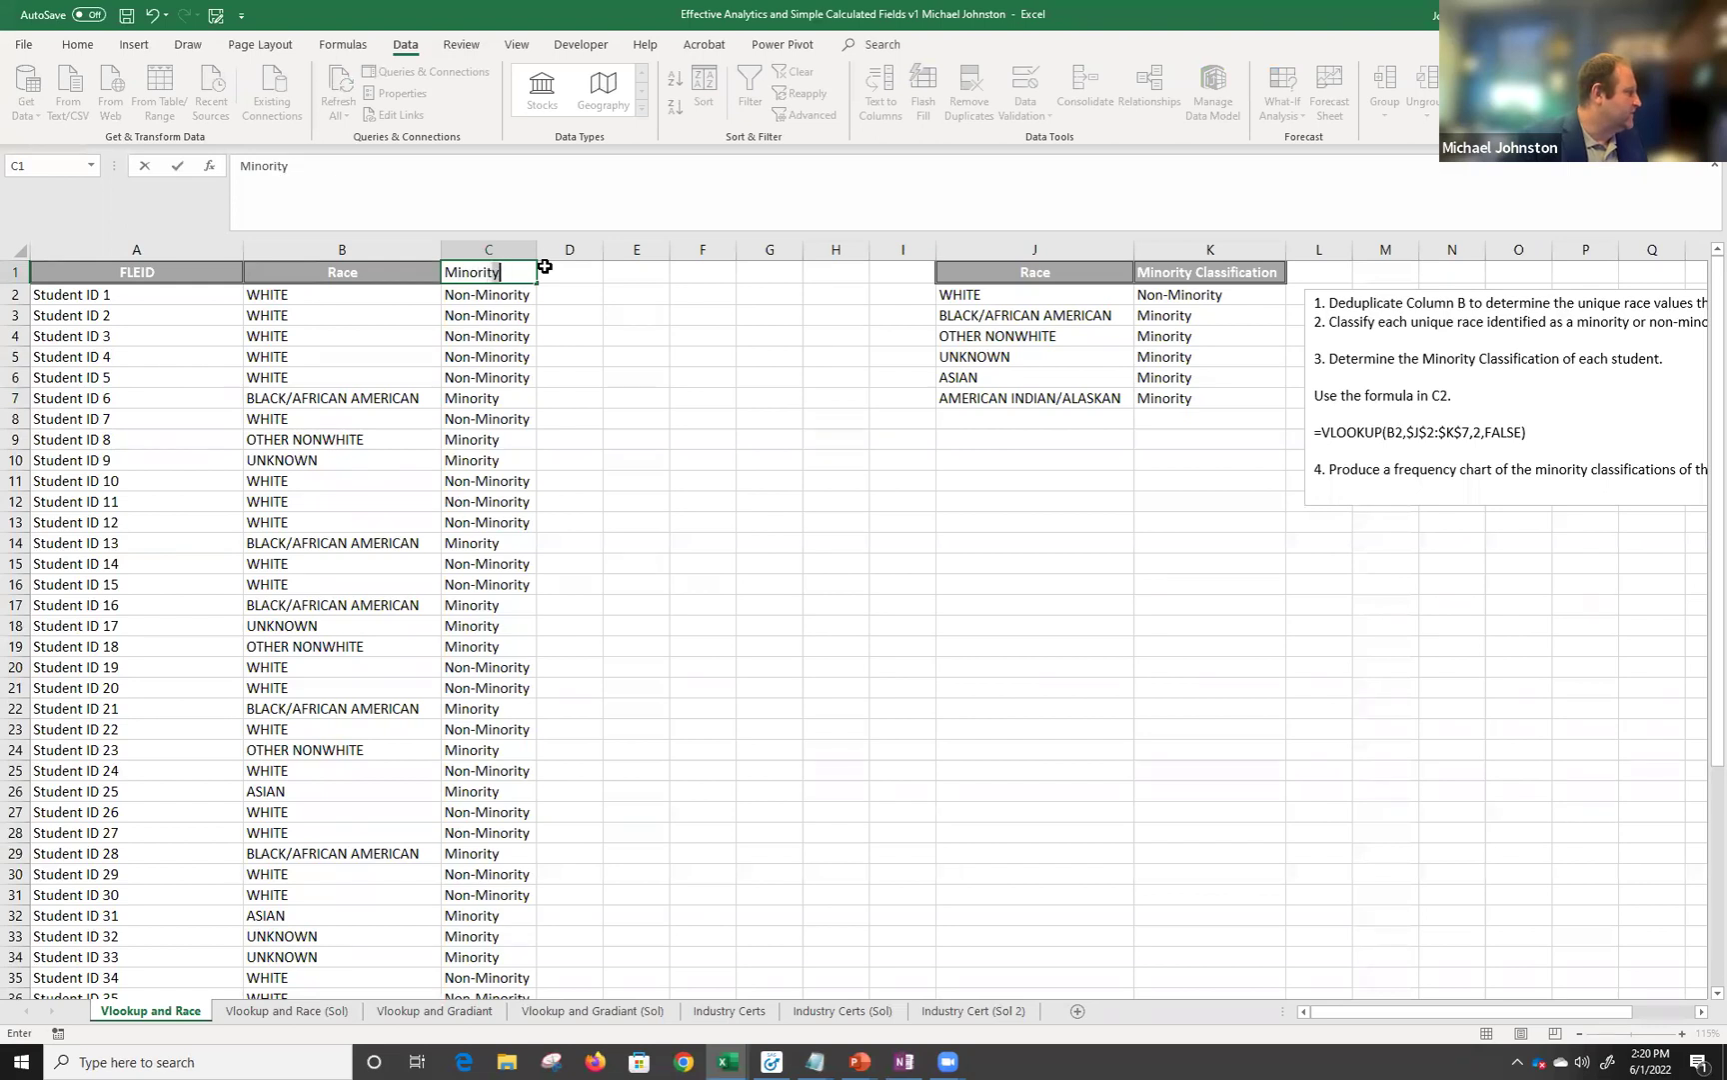
type(" Classification")
key("Return")
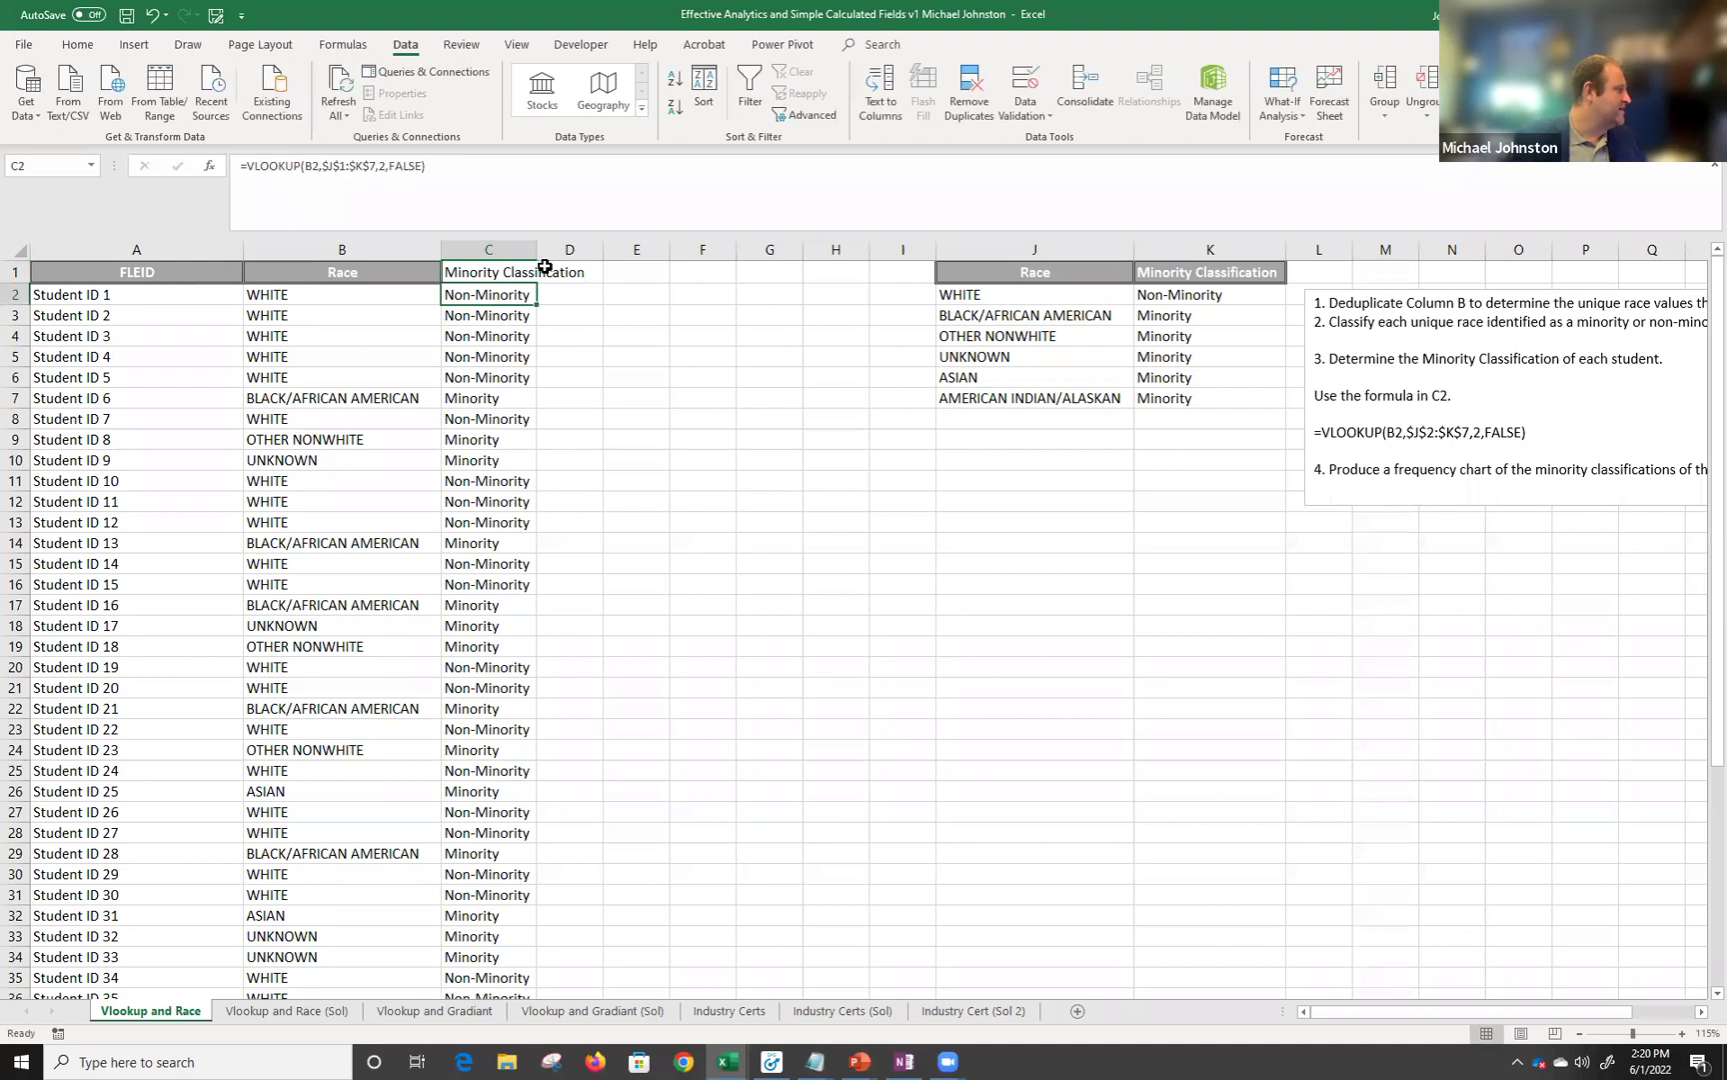
Copy the Race header's formatting to C1 with Format Painter and widen column C to fit the header.
left_click(494, 279)
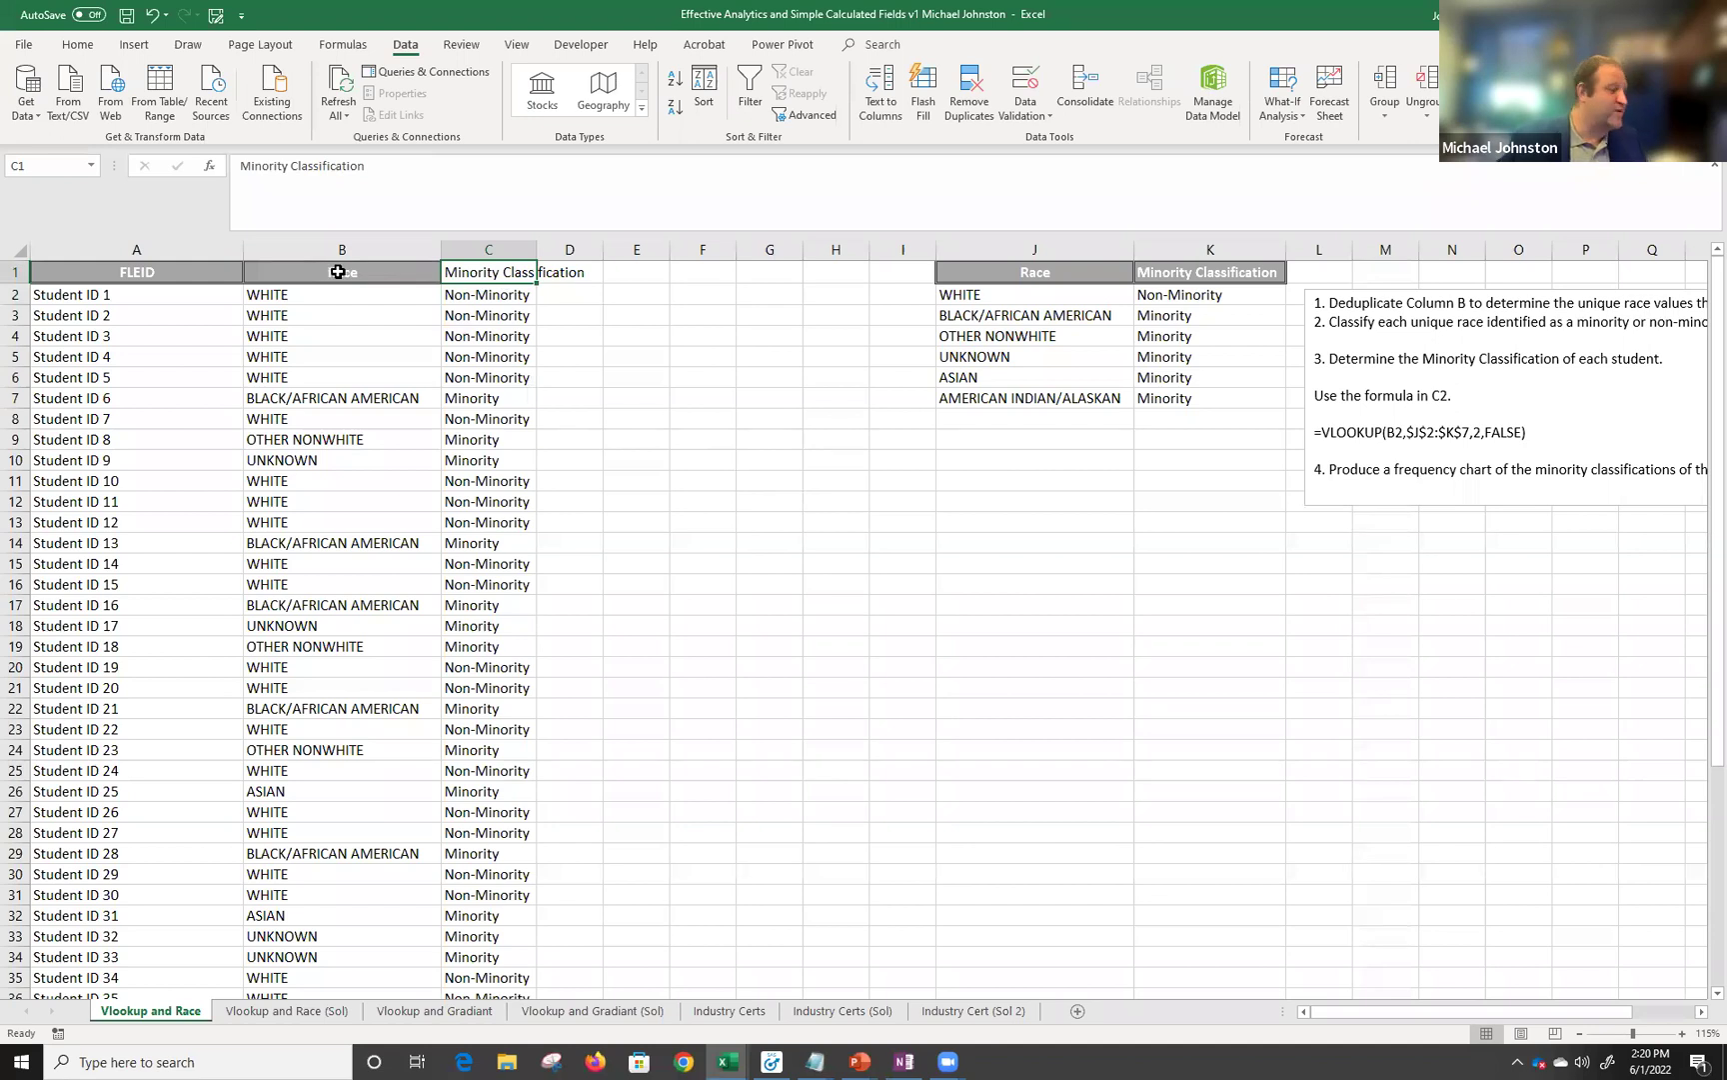
left_click(388, 272)
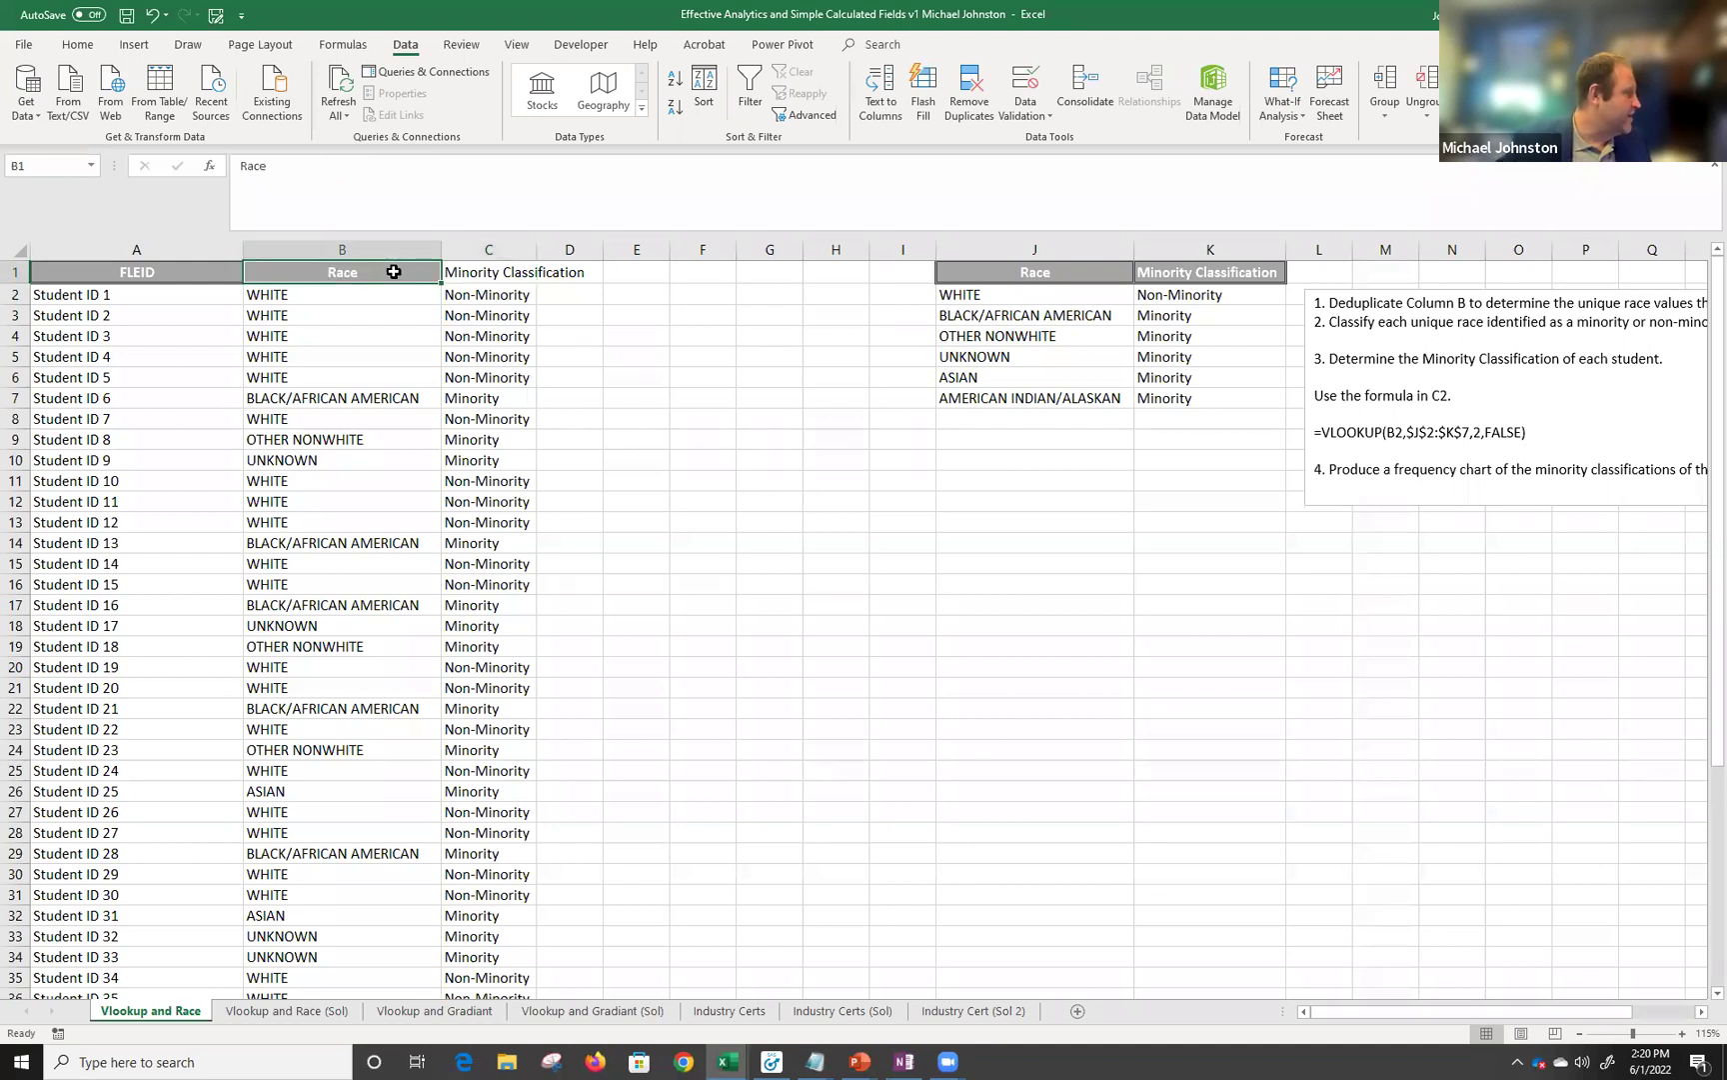
left_click(70, 45)
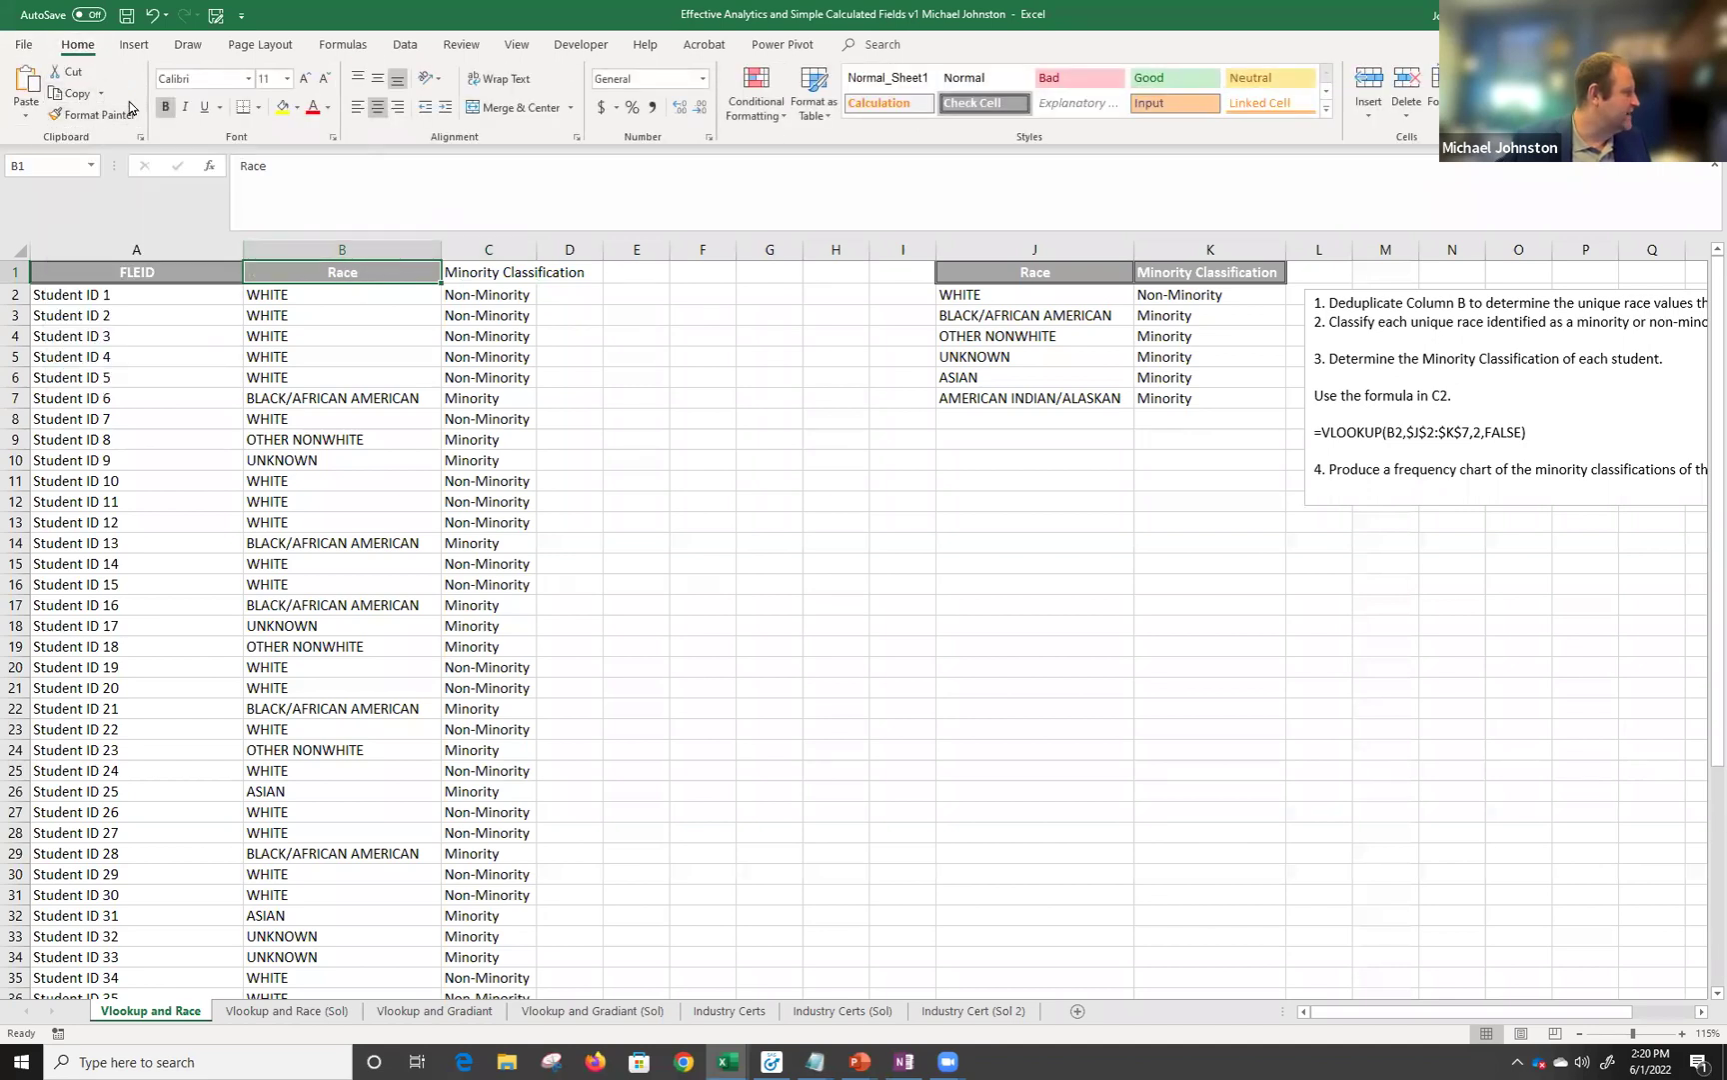
left_click(88, 114)
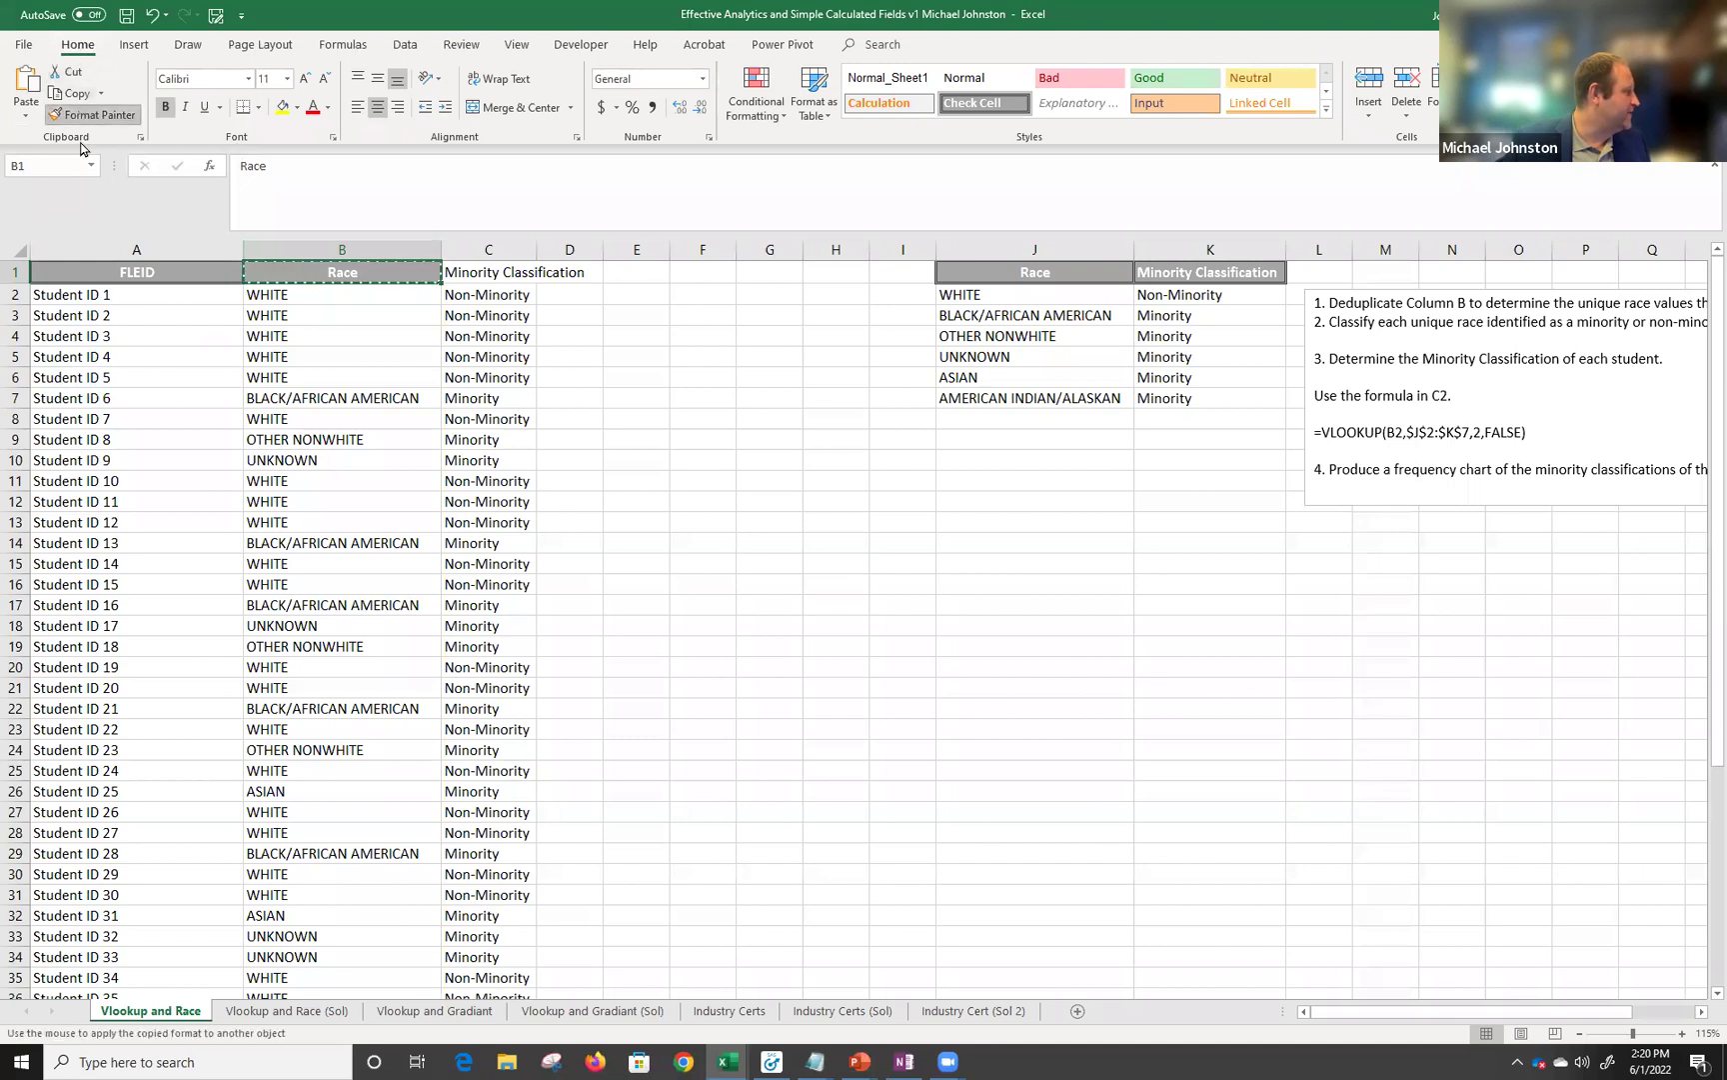
left_click(477, 270)
left_click_drag(536, 249, 594, 249)
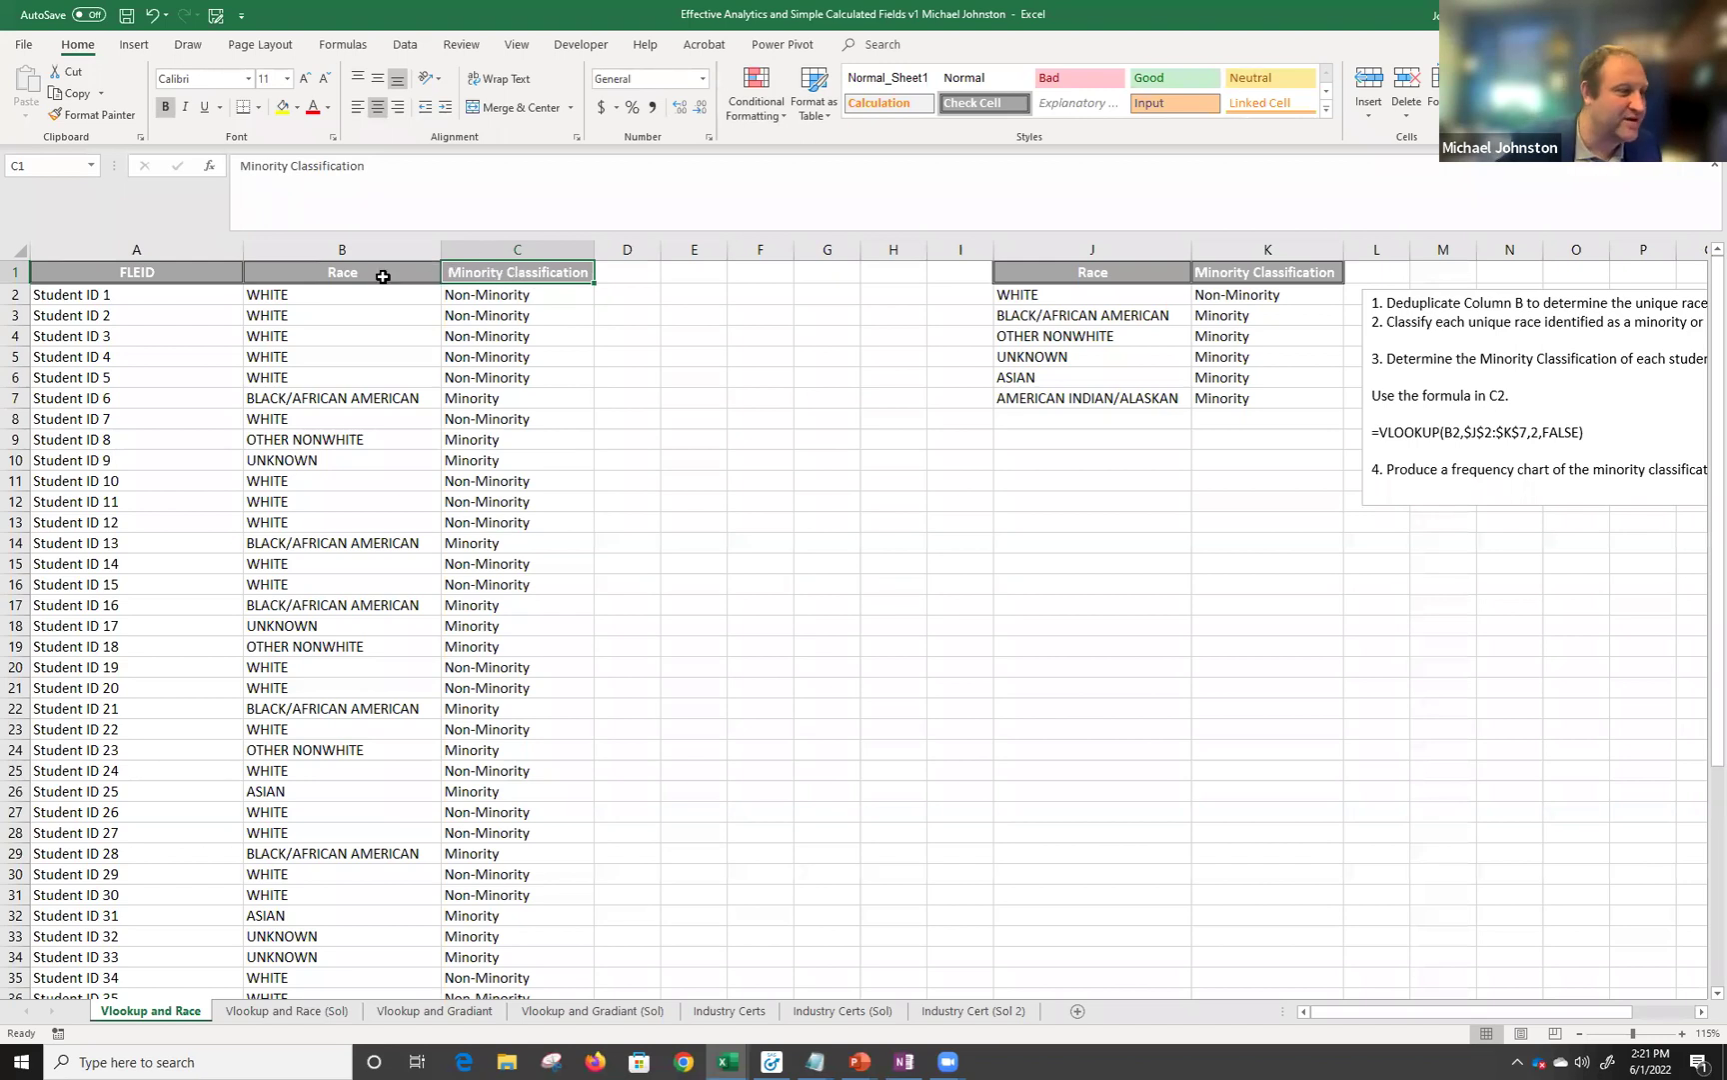
left_click(352, 270)
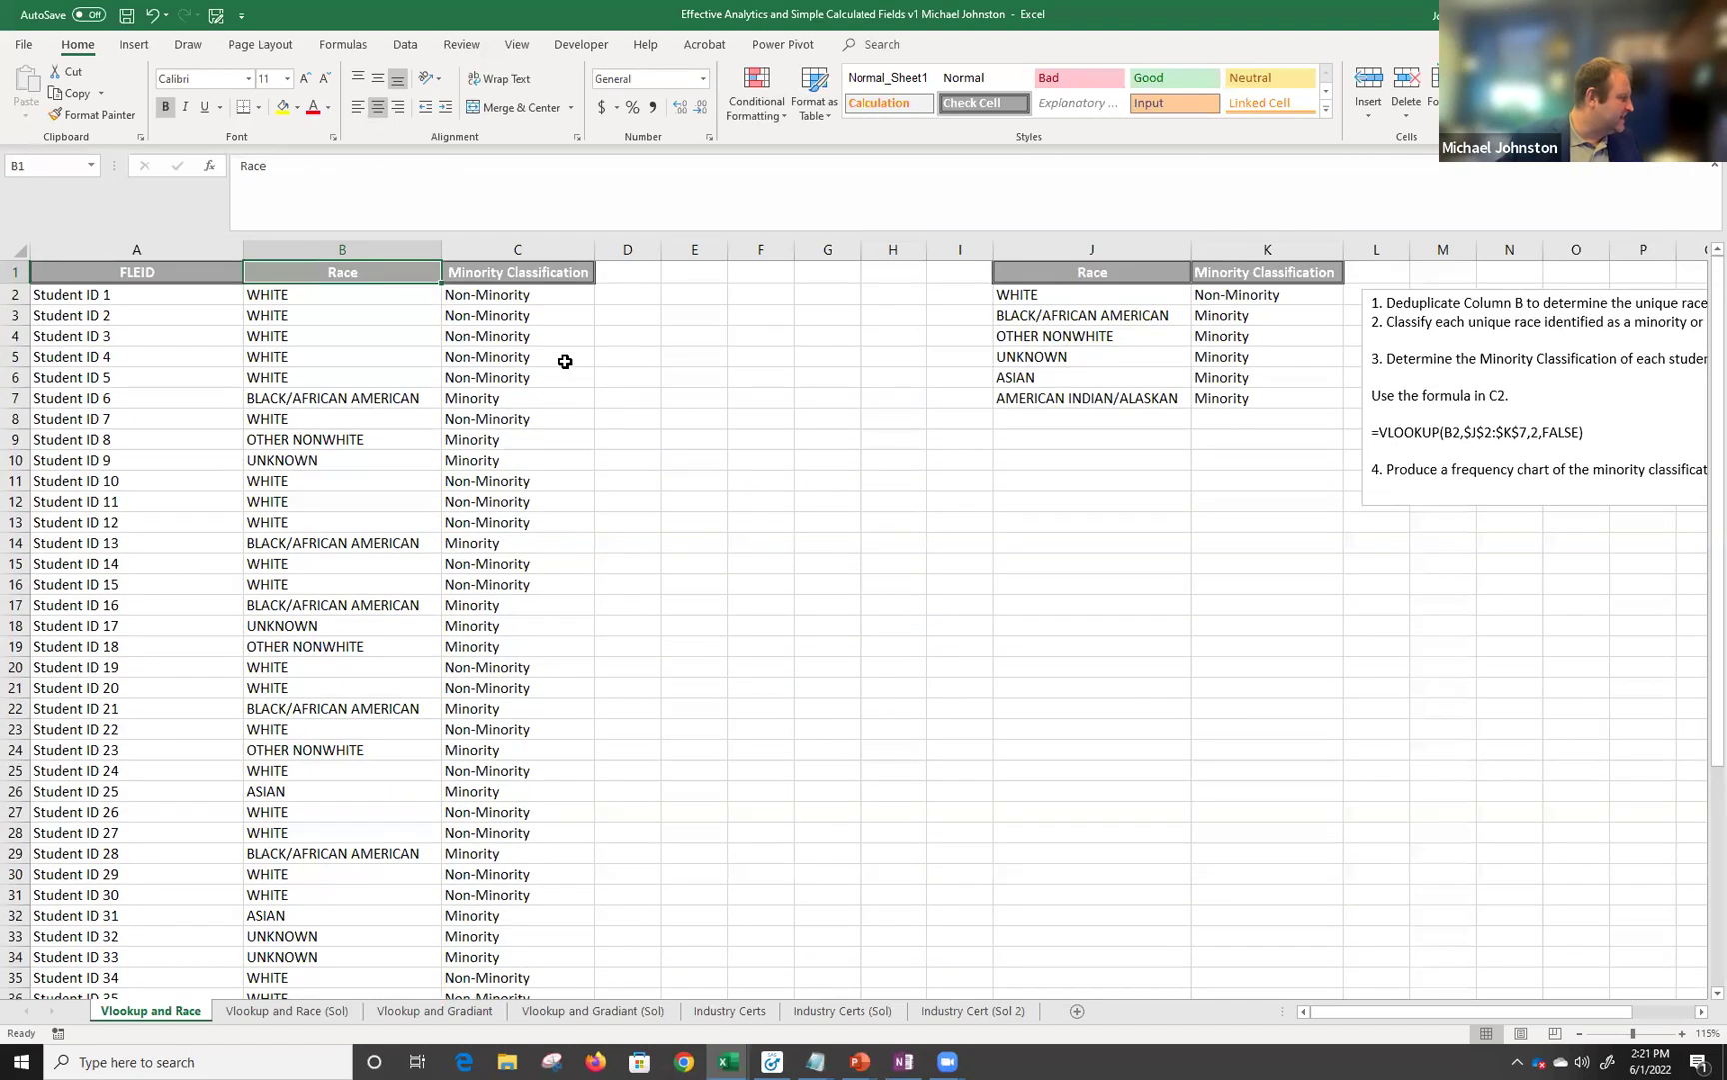
Reclassify the UNKNOWN race as Unknown in cell K5 of the lookup table.
left_click(297, 441)
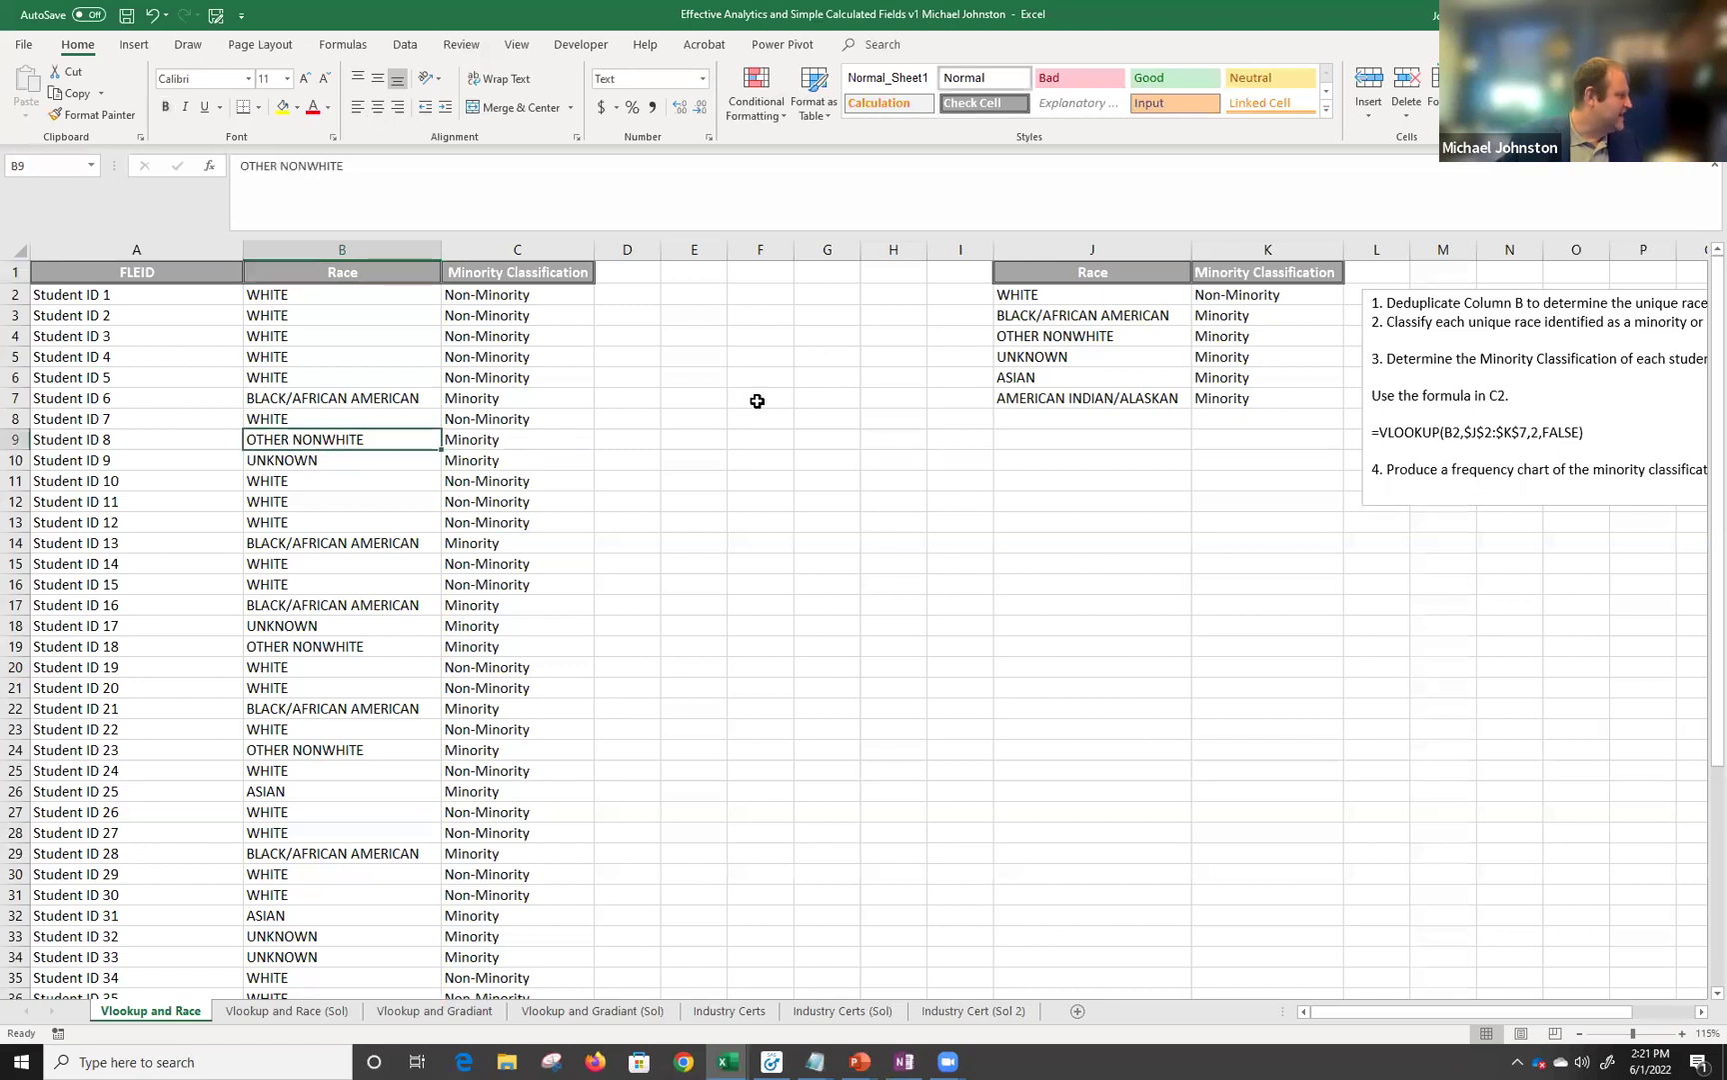
left_click(1132, 342)
left_click_drag(1133, 342, 1238, 343)
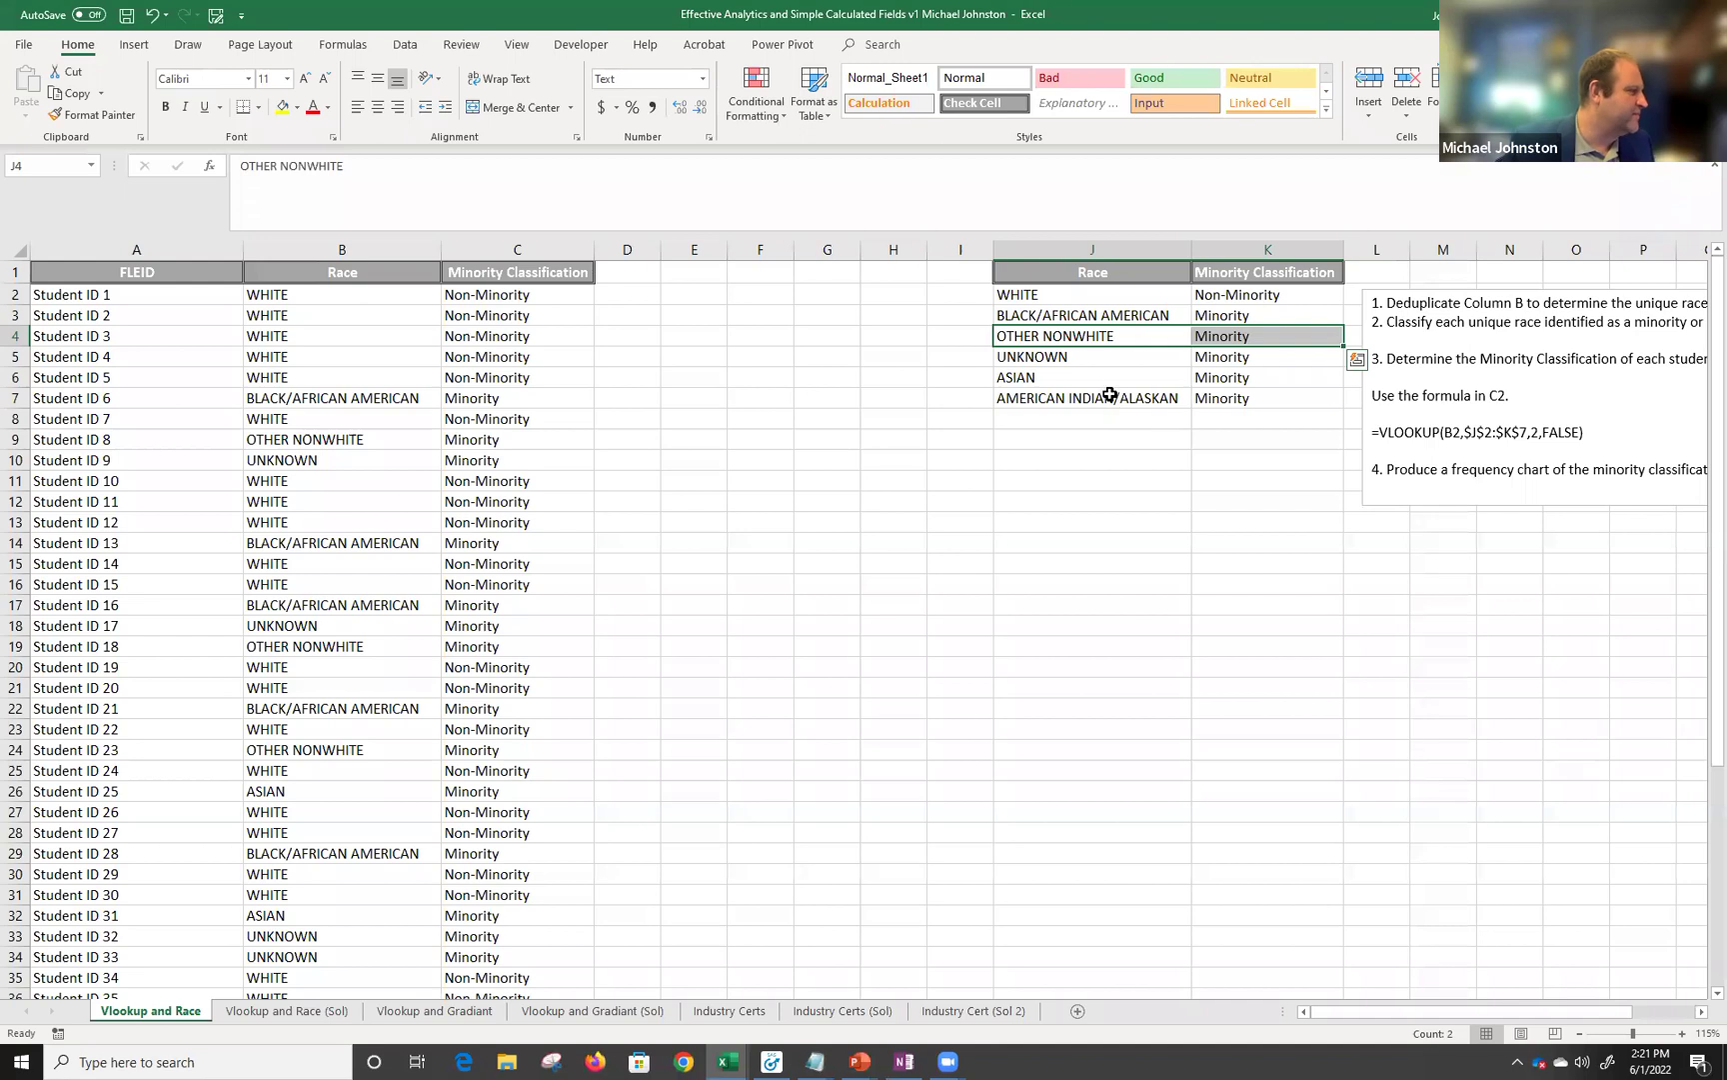
left_click_drag(1077, 357, 1231, 343)
left_click_drag(1236, 350, 1240, 360)
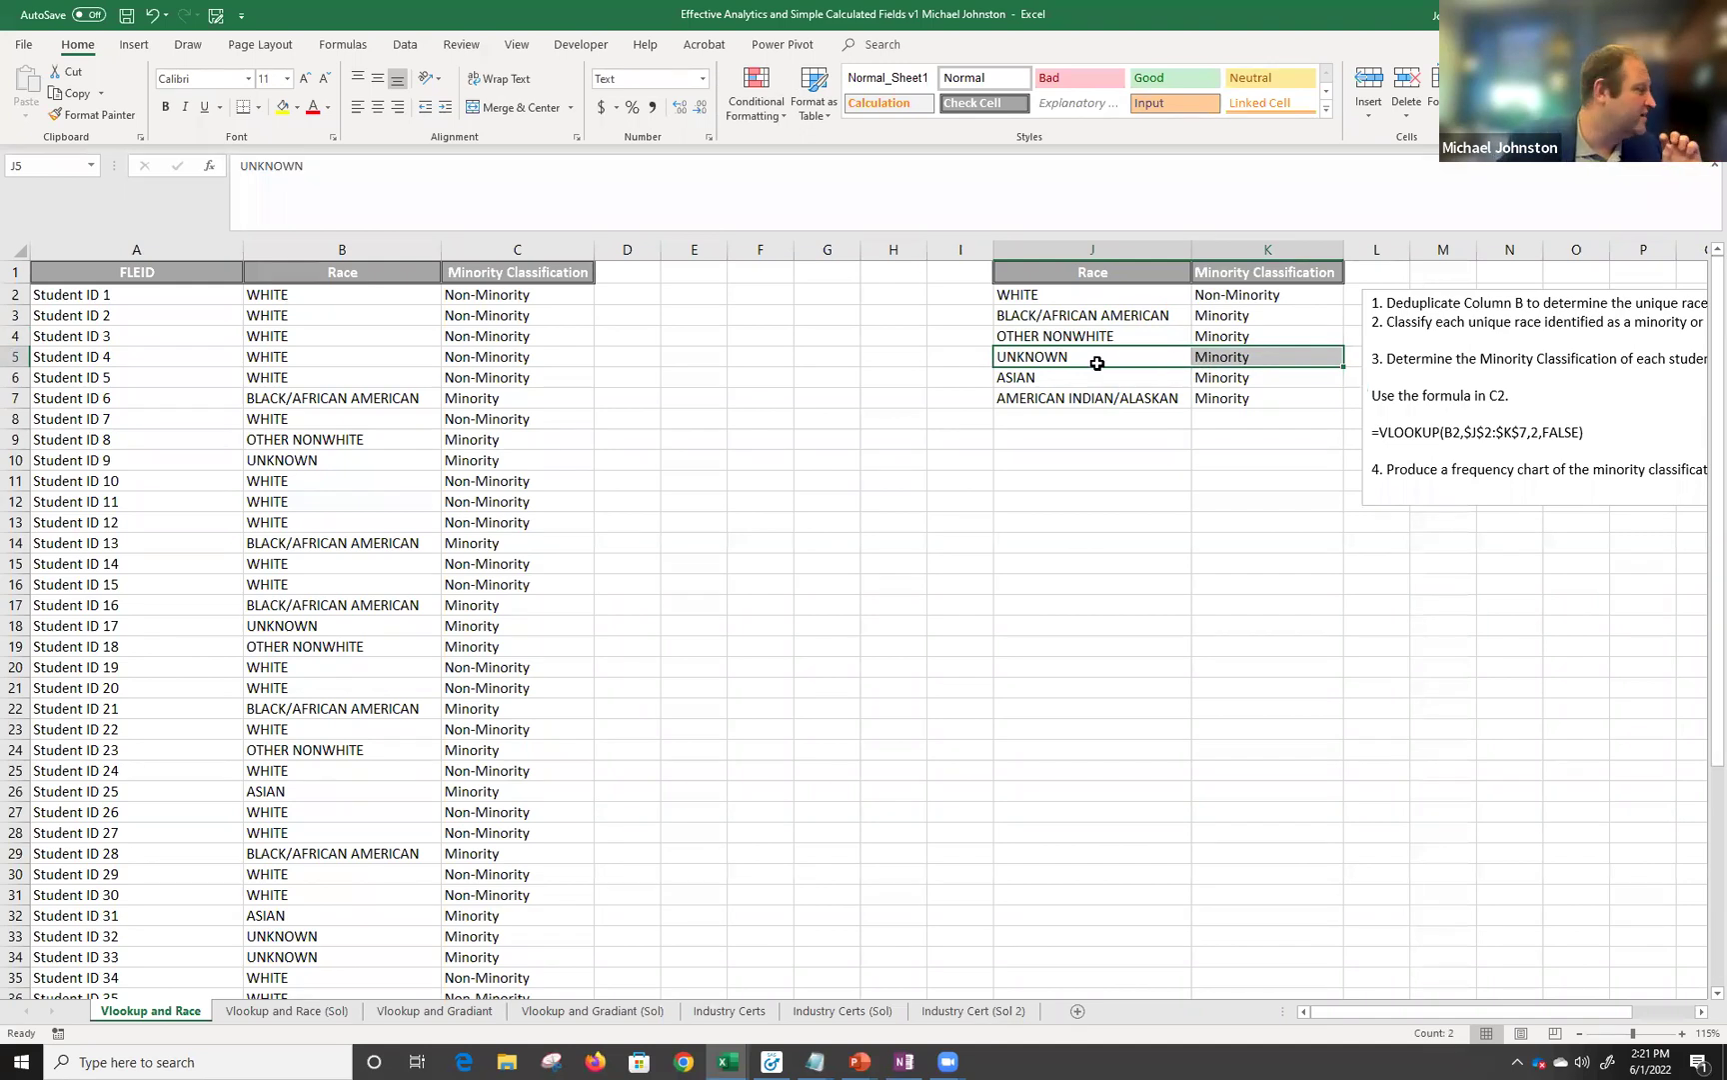
left_click(1251, 360)
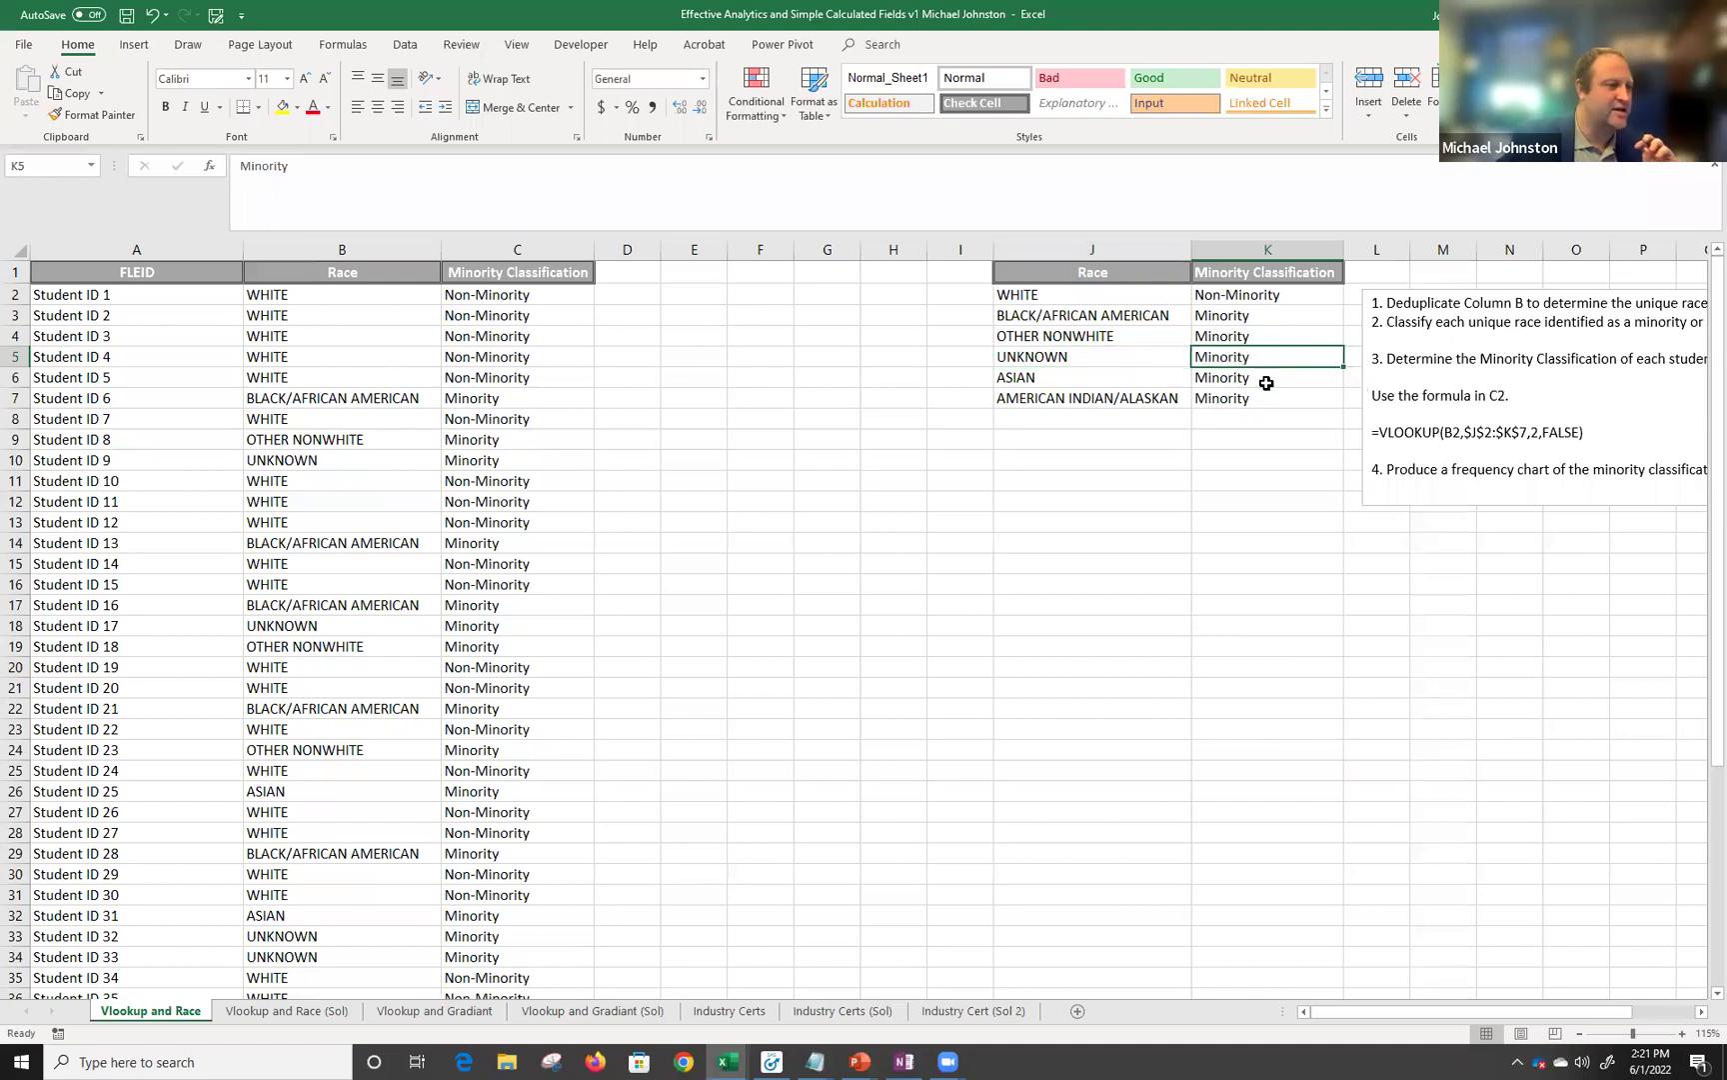
left_click_drag(497, 296, 508, 510)
left_click(1245, 360)
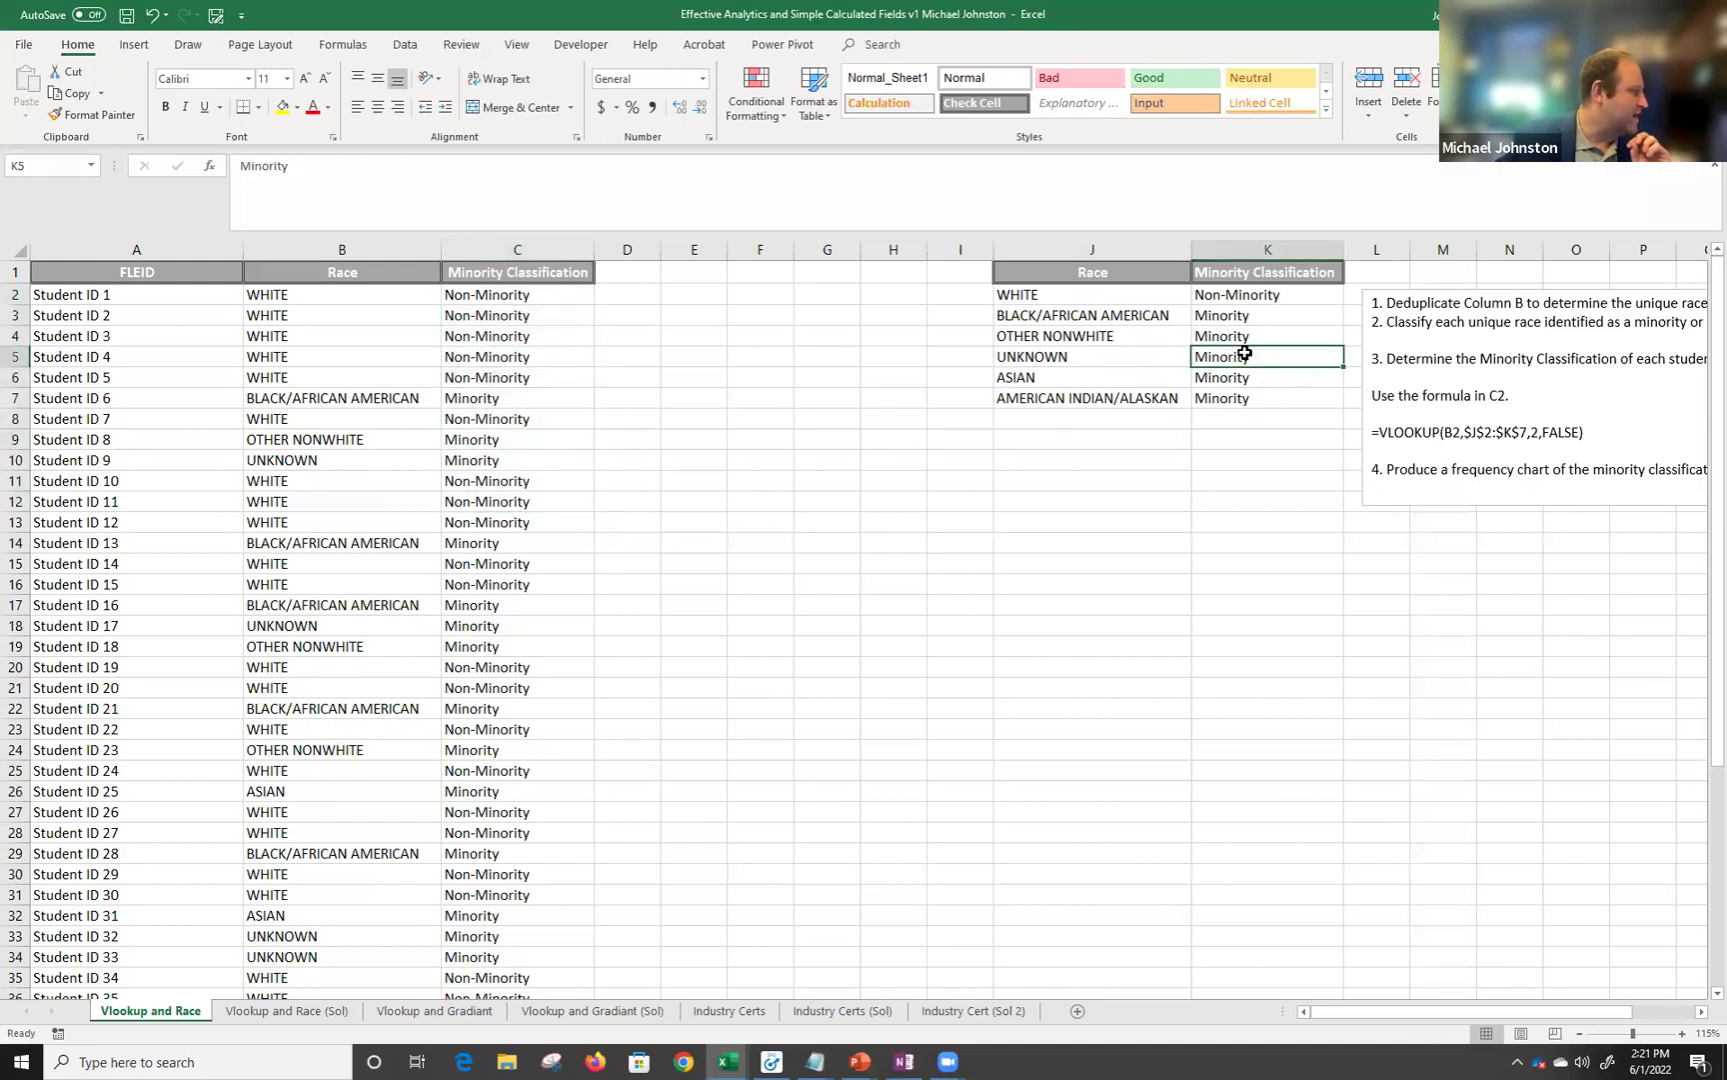
type("U")
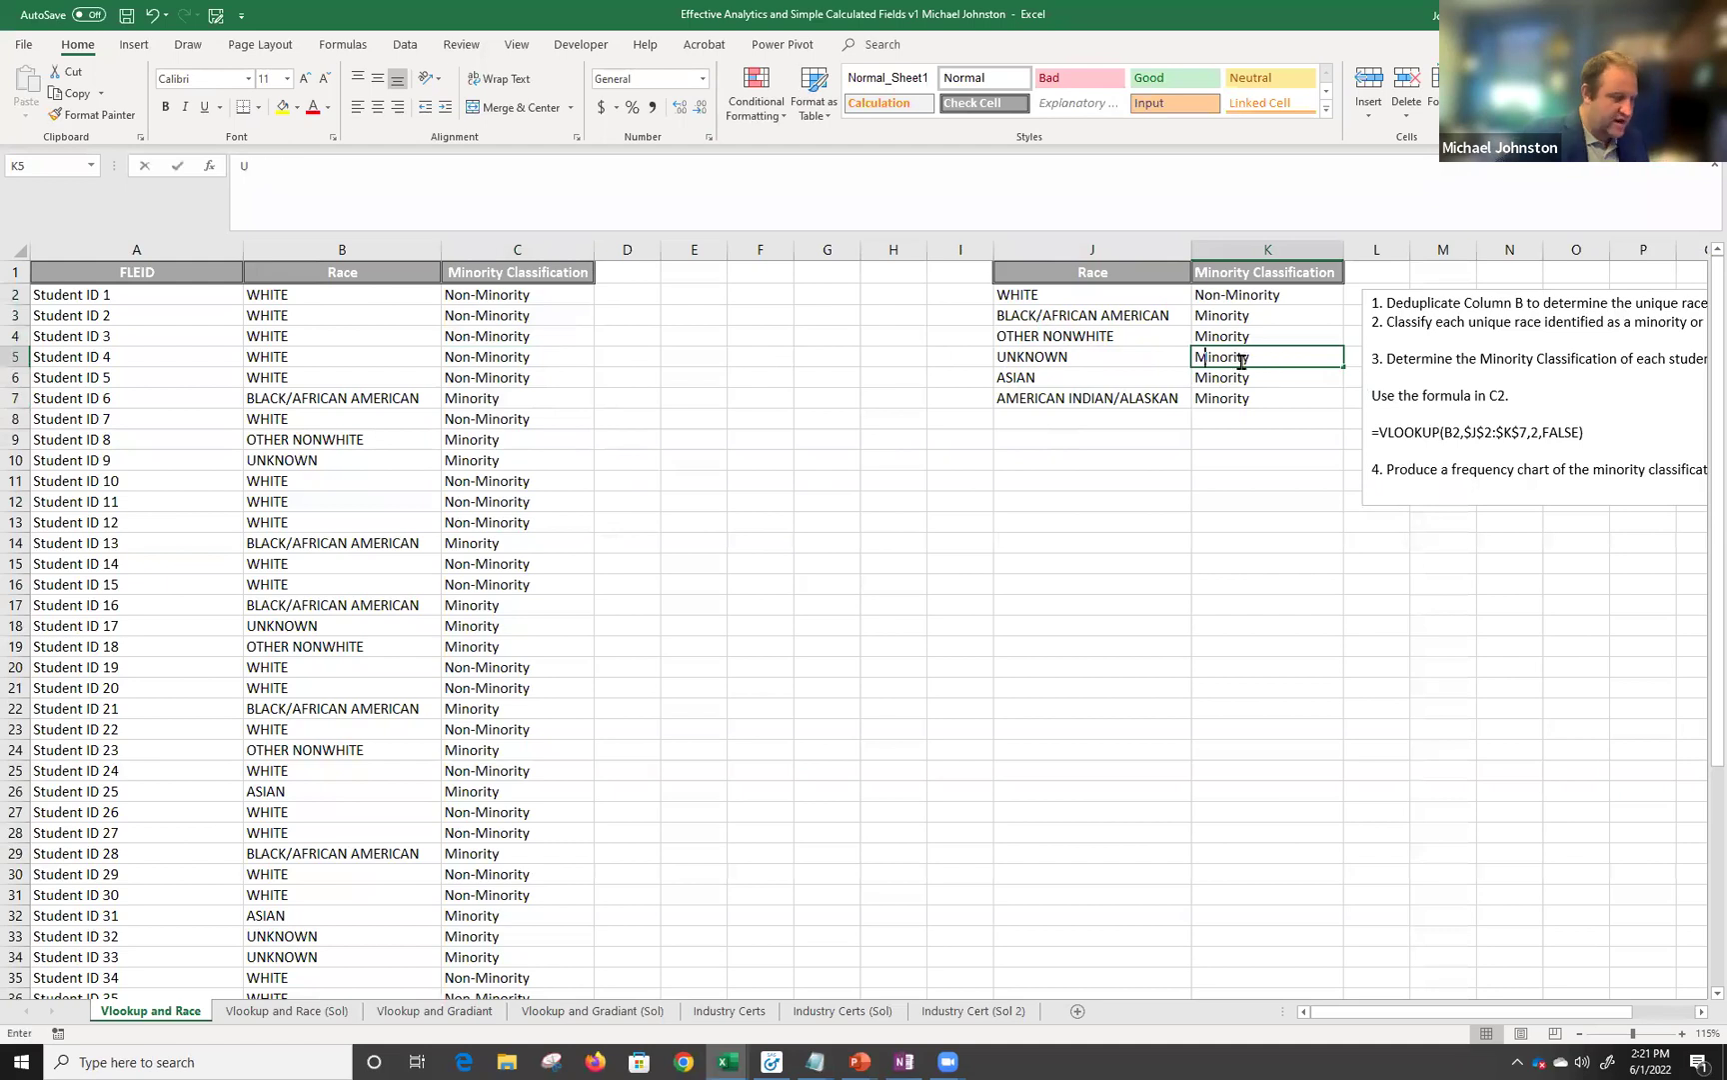
type("nknown")
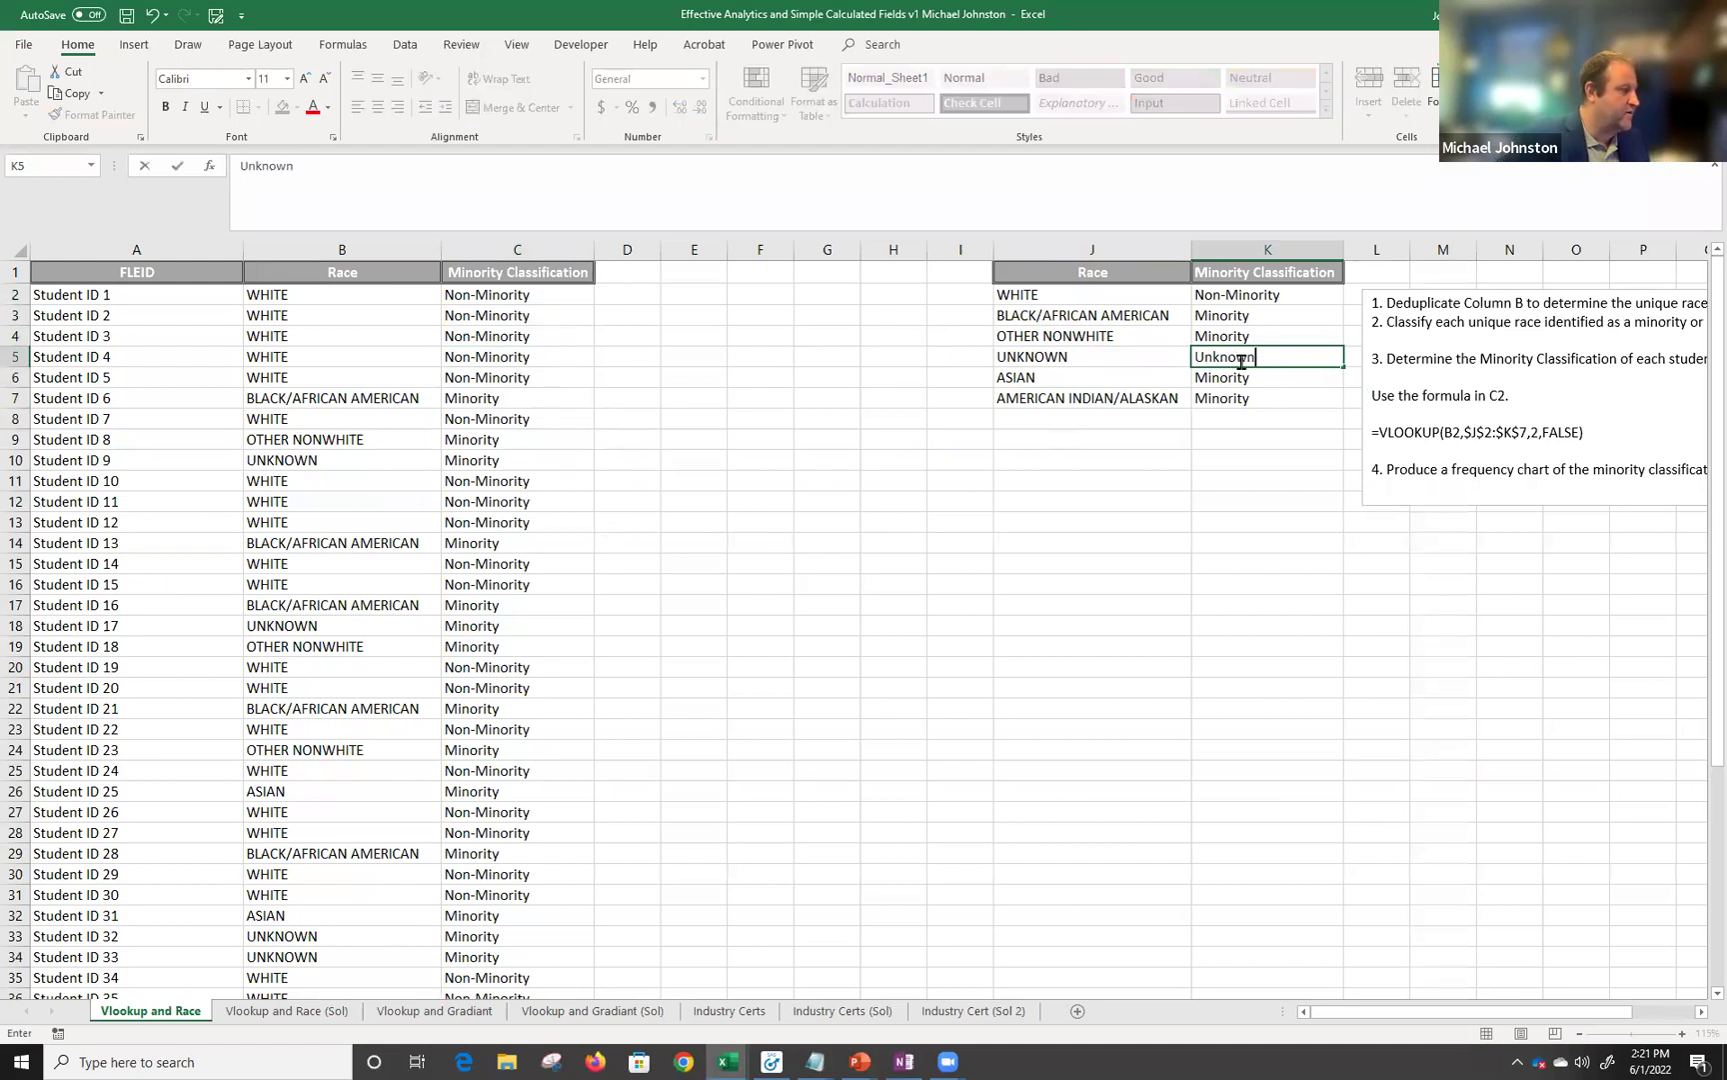
key("Return")
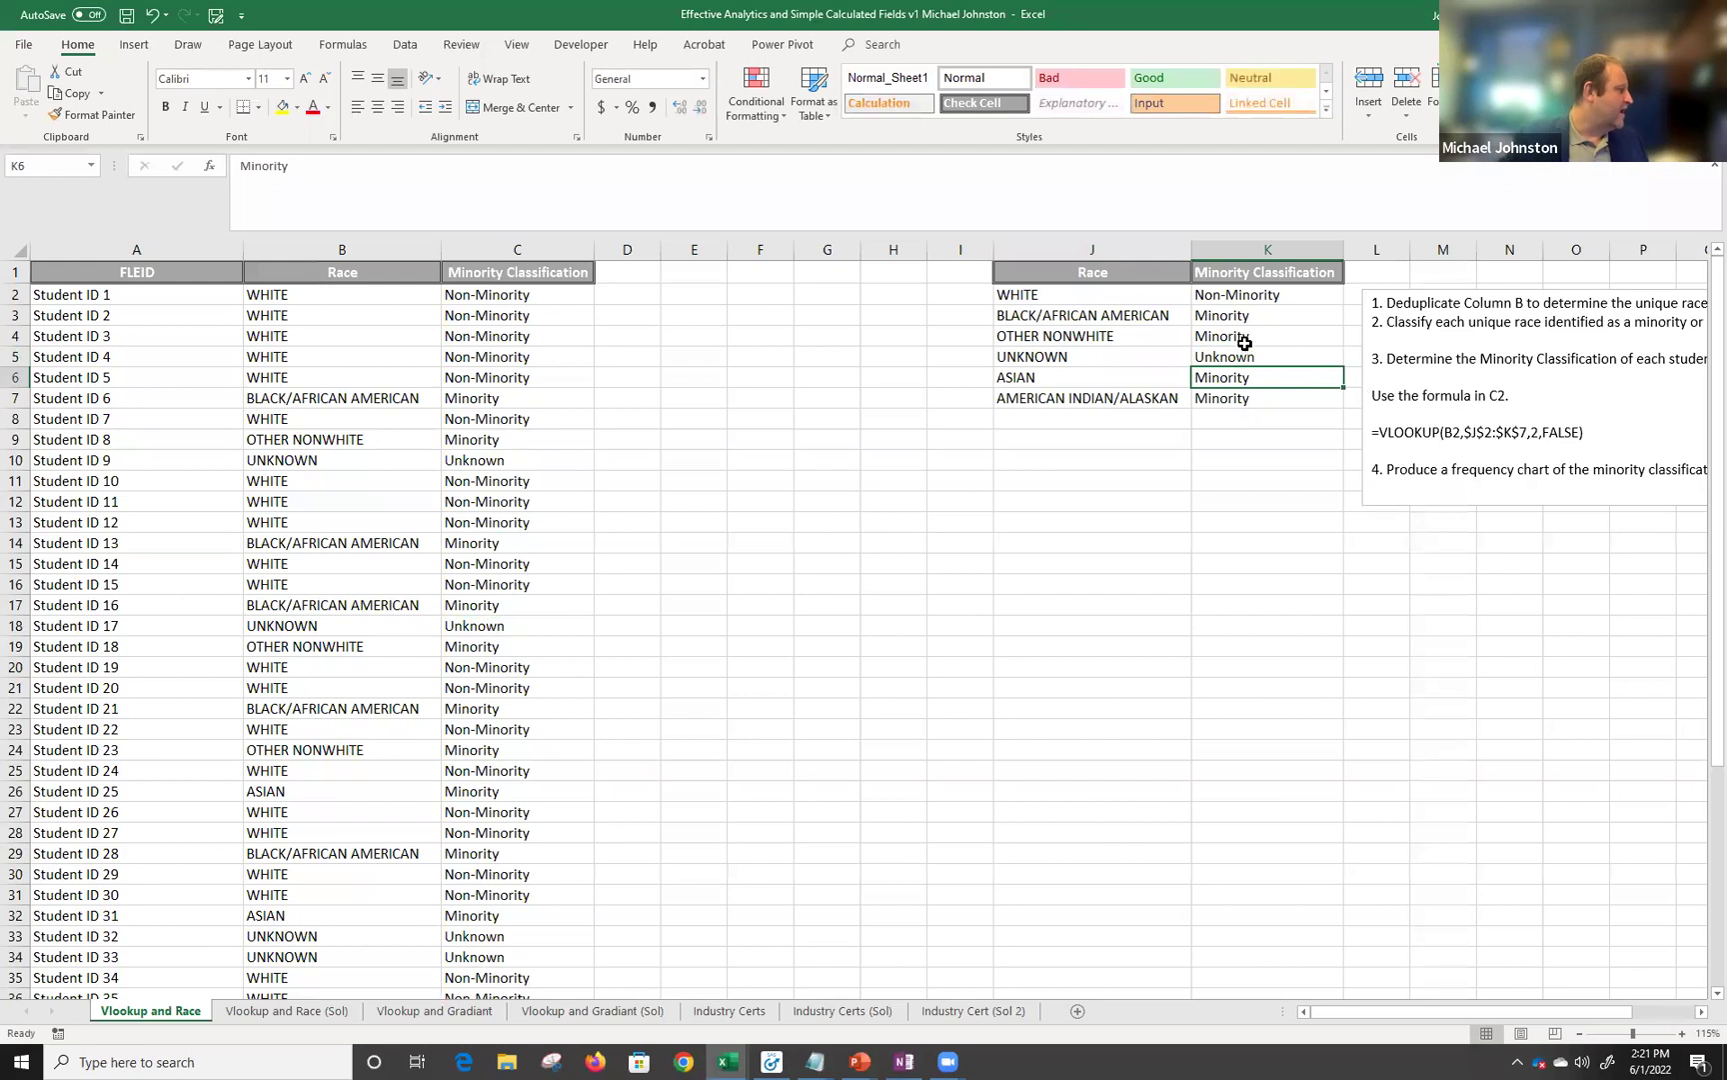
Compare the classifications in column C with the races in column B and the lookup table, and read the frequency chart instruction.
left_click_drag(300, 460, 504, 452)
left_click_drag(351, 621, 535, 620)
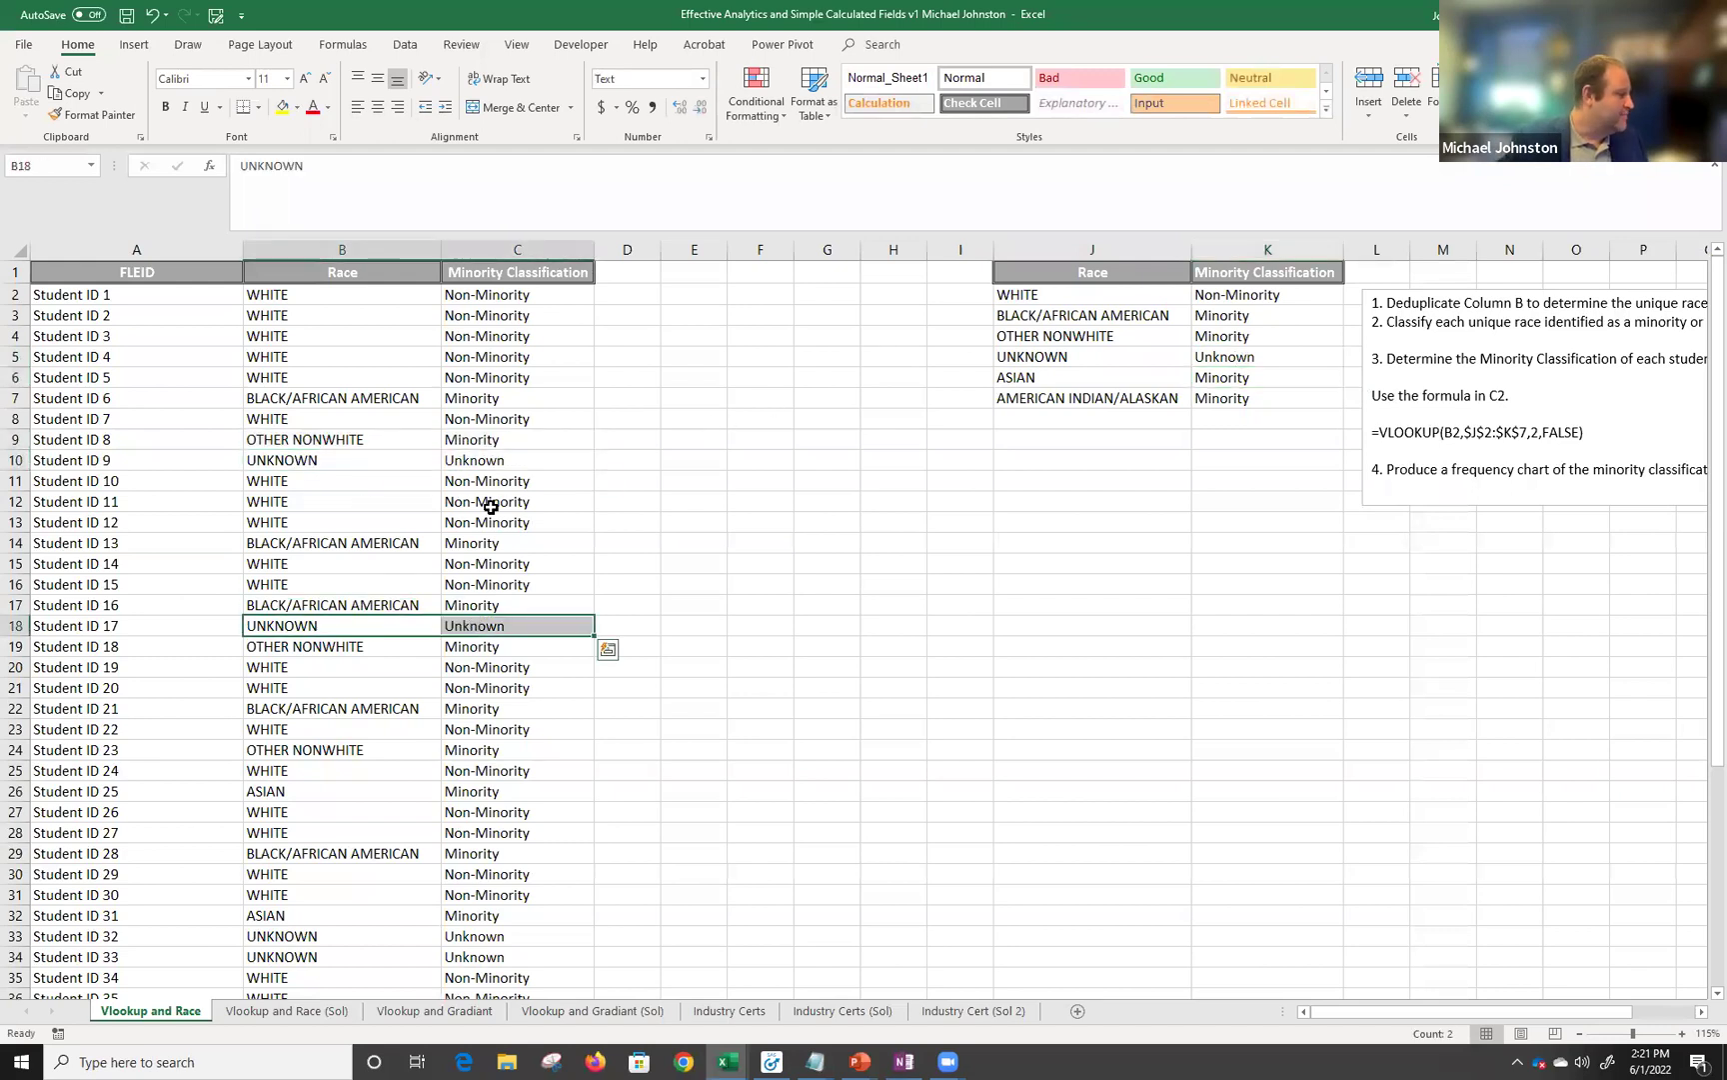
left_click(500, 357)
left_click(500, 376)
left_click(500, 440)
left_click(500, 540)
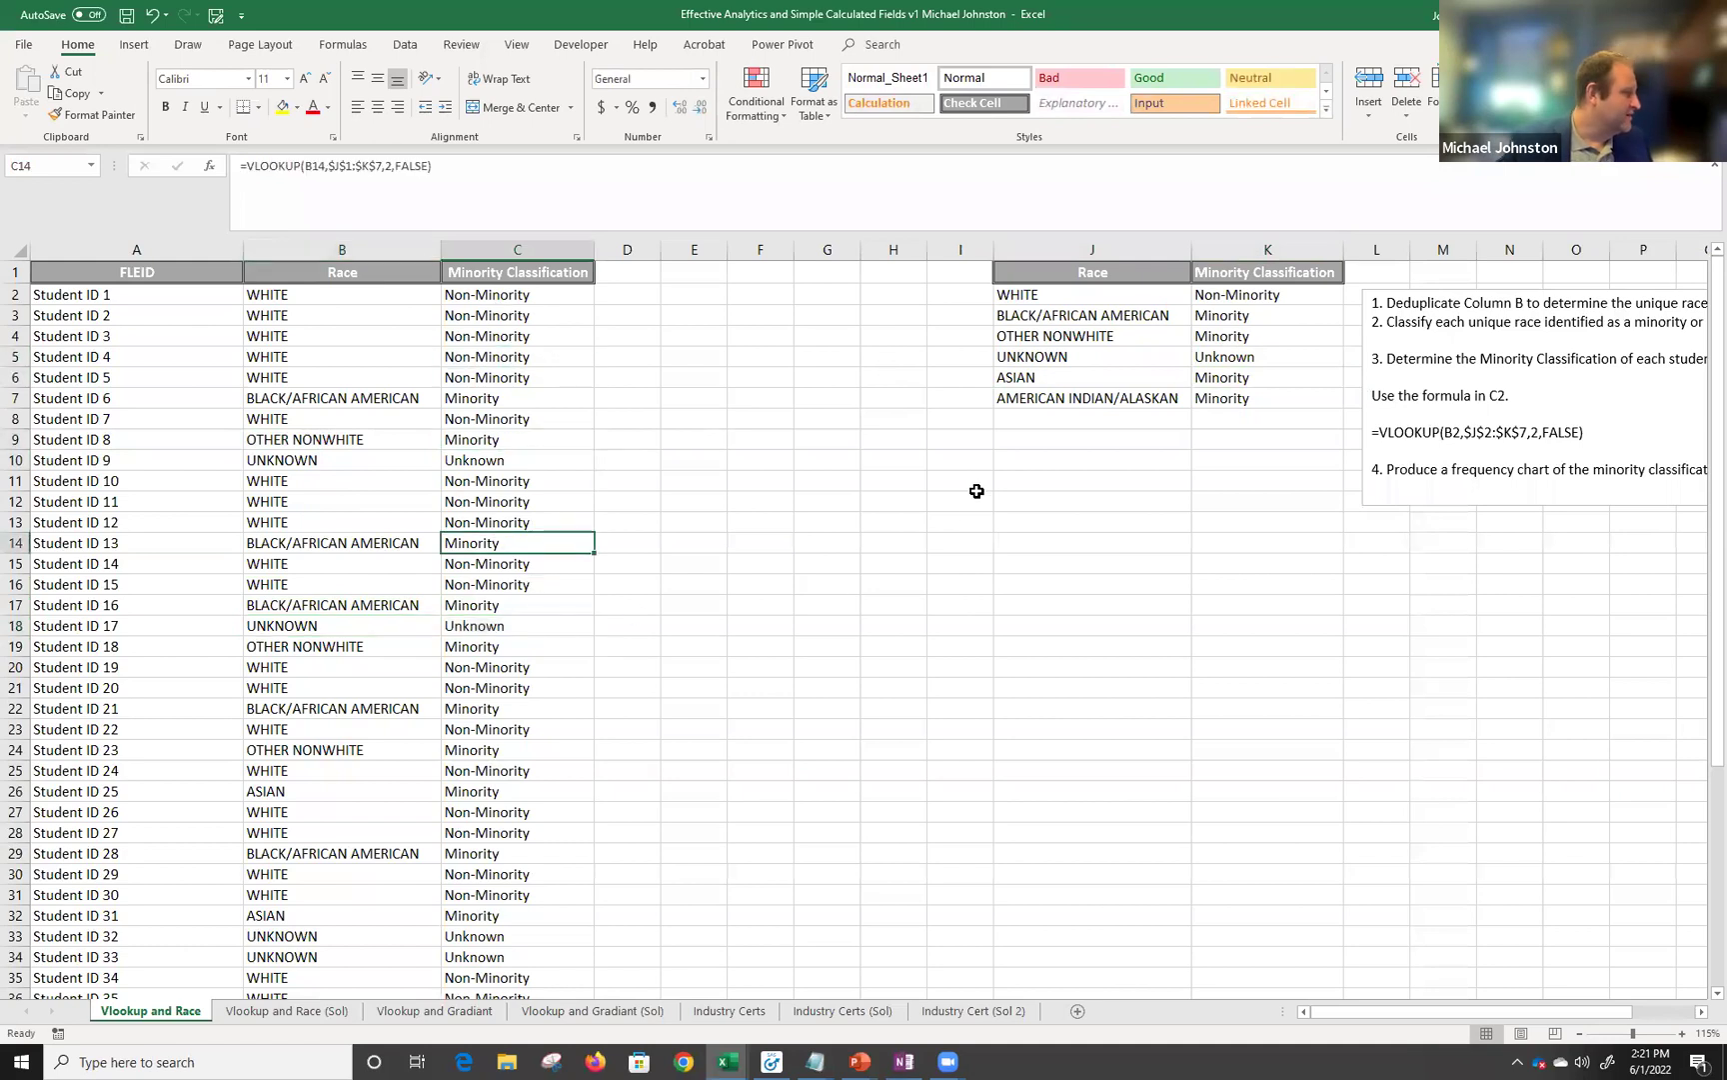
left_click(1060, 359)
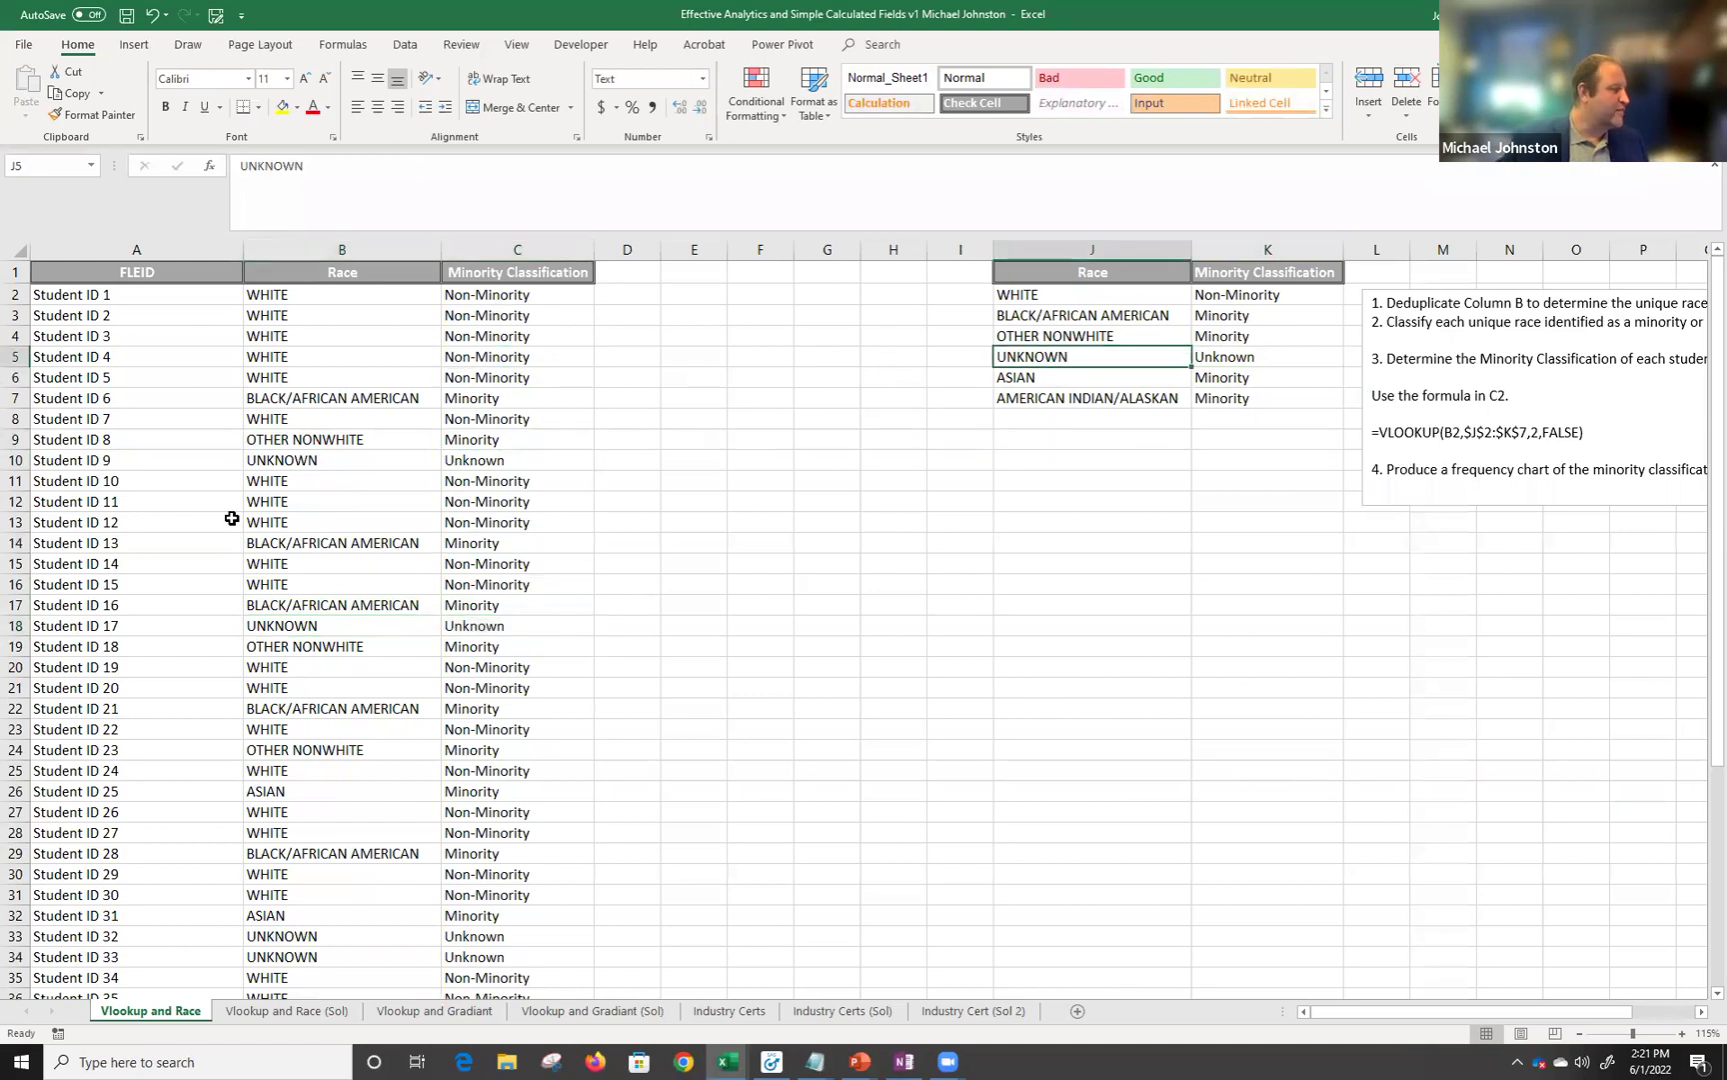
left_click(281, 626)
left_click(458, 627)
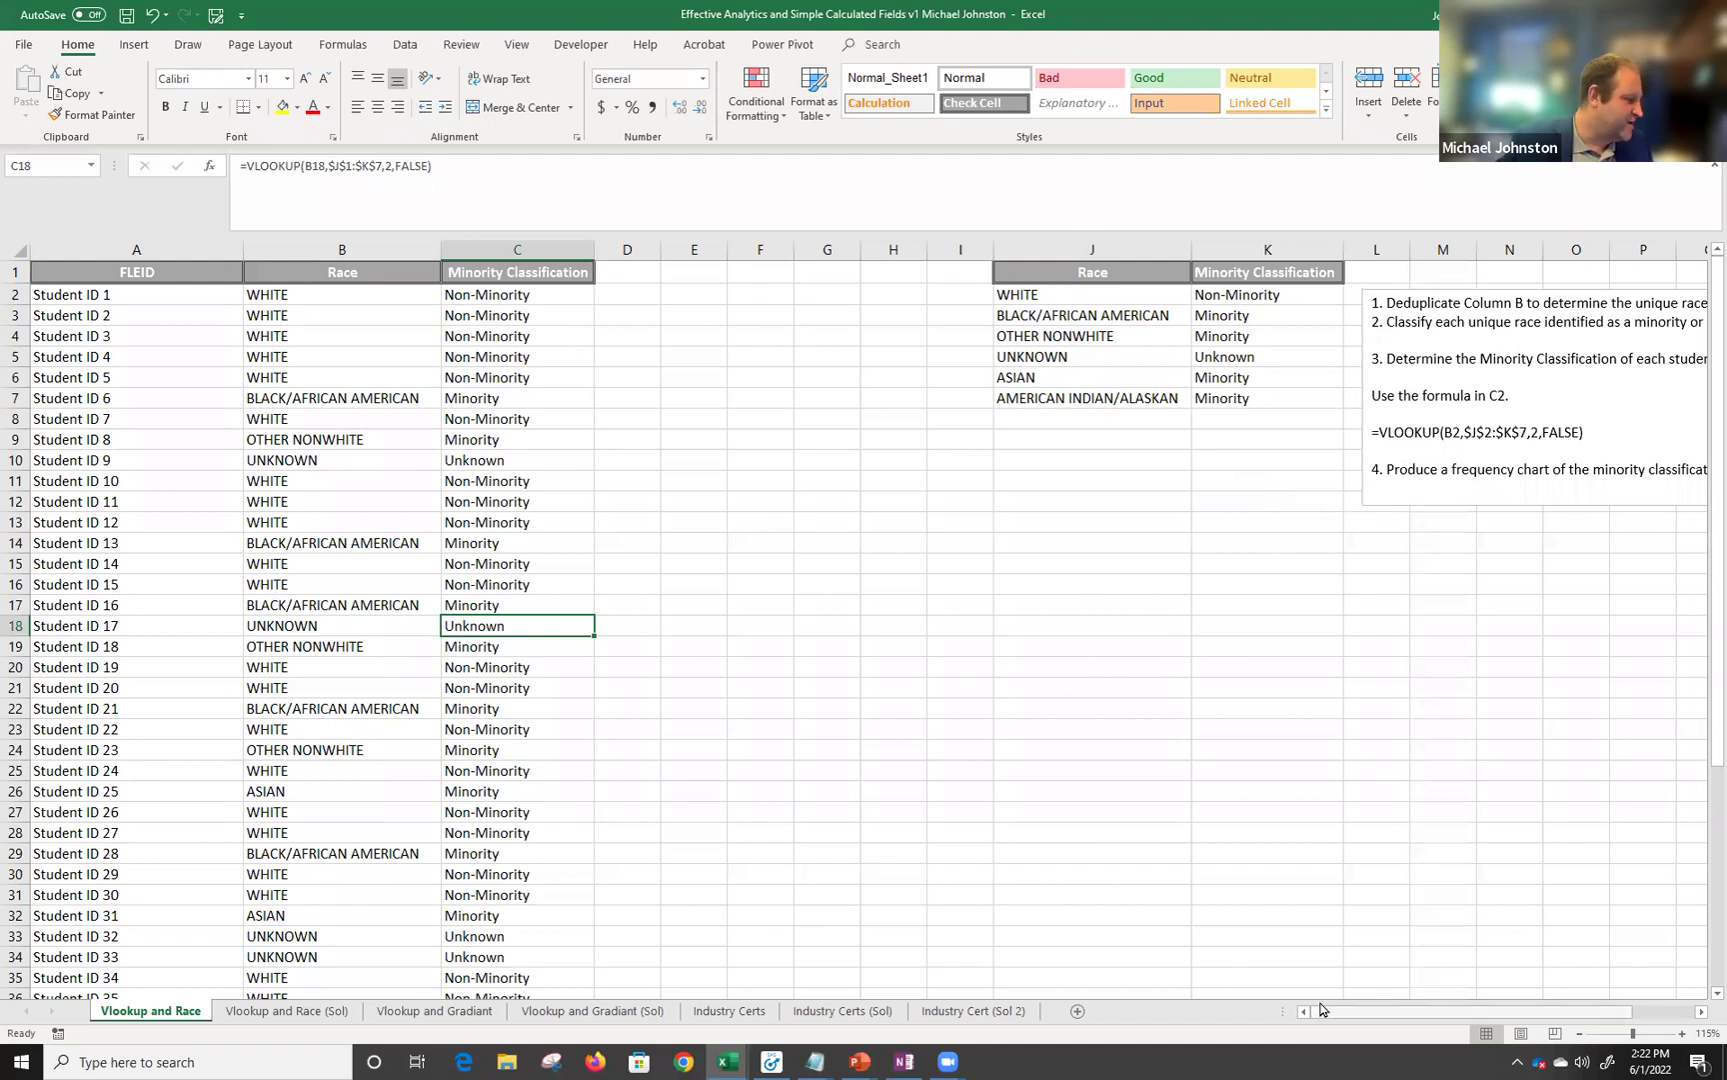
left_click_drag(1368, 1010, 1399, 1010)
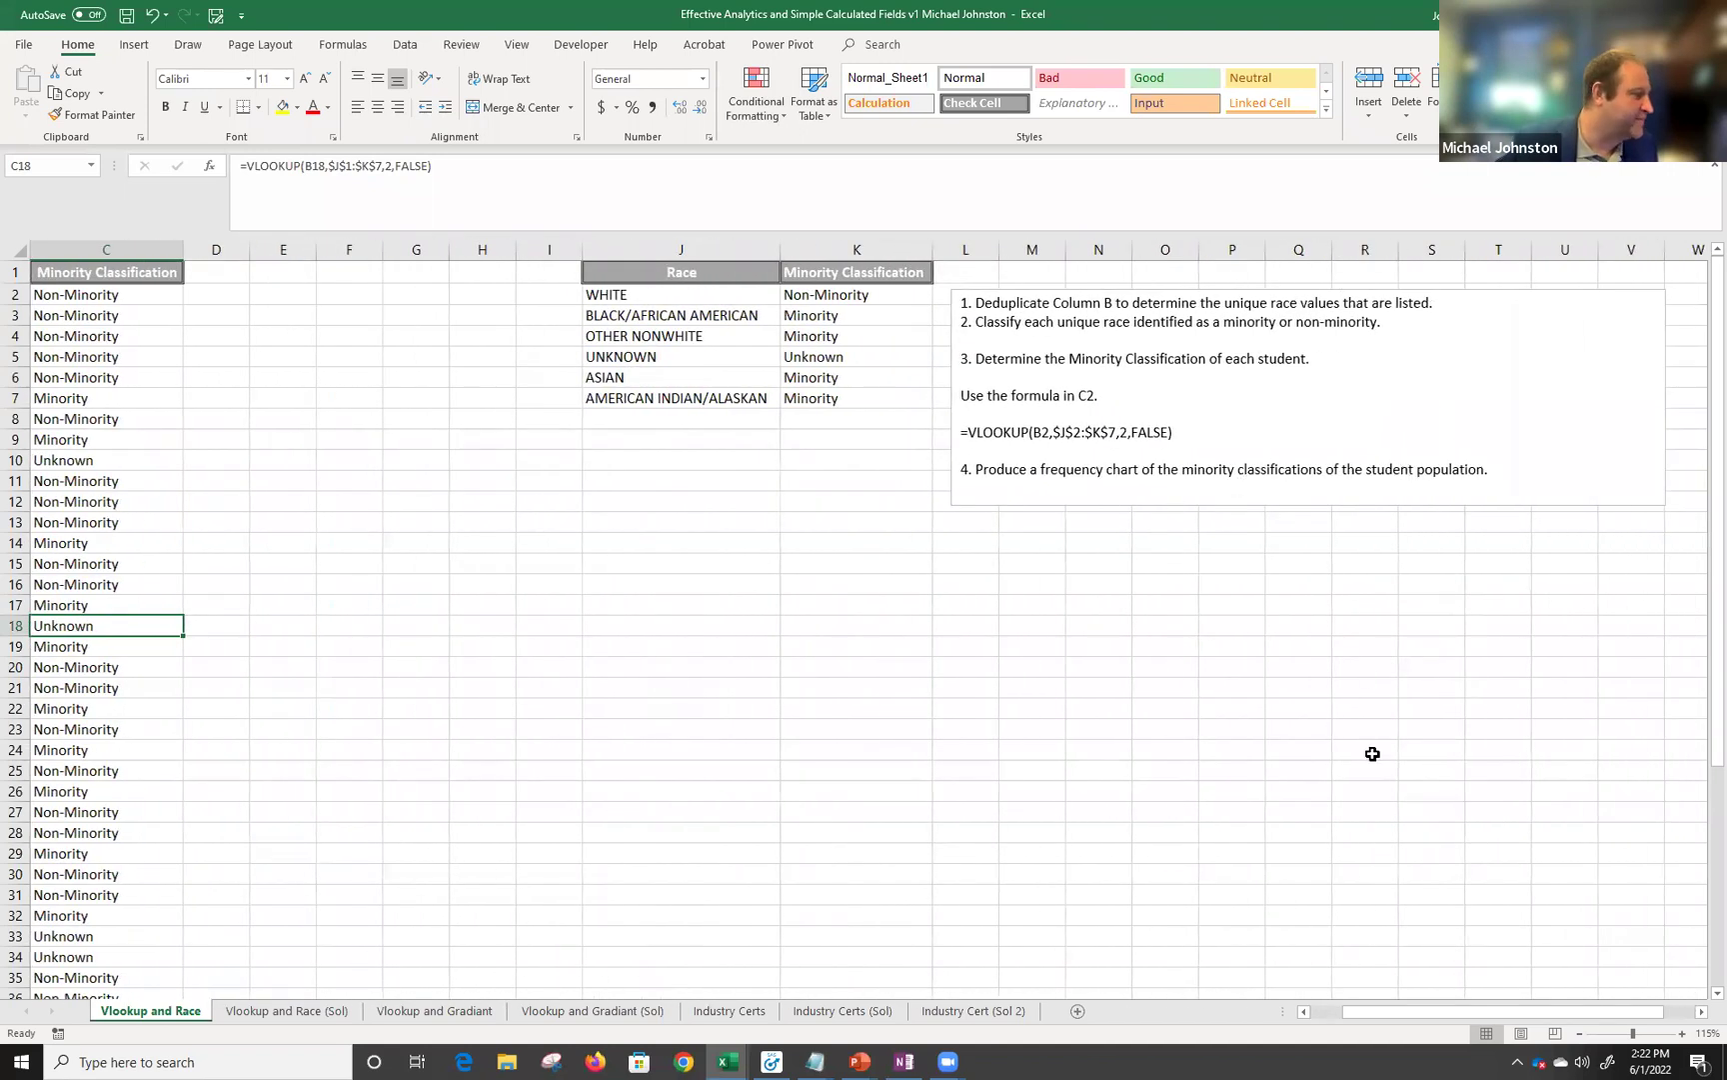
left_click_drag(1436, 1018, 1400, 1017)
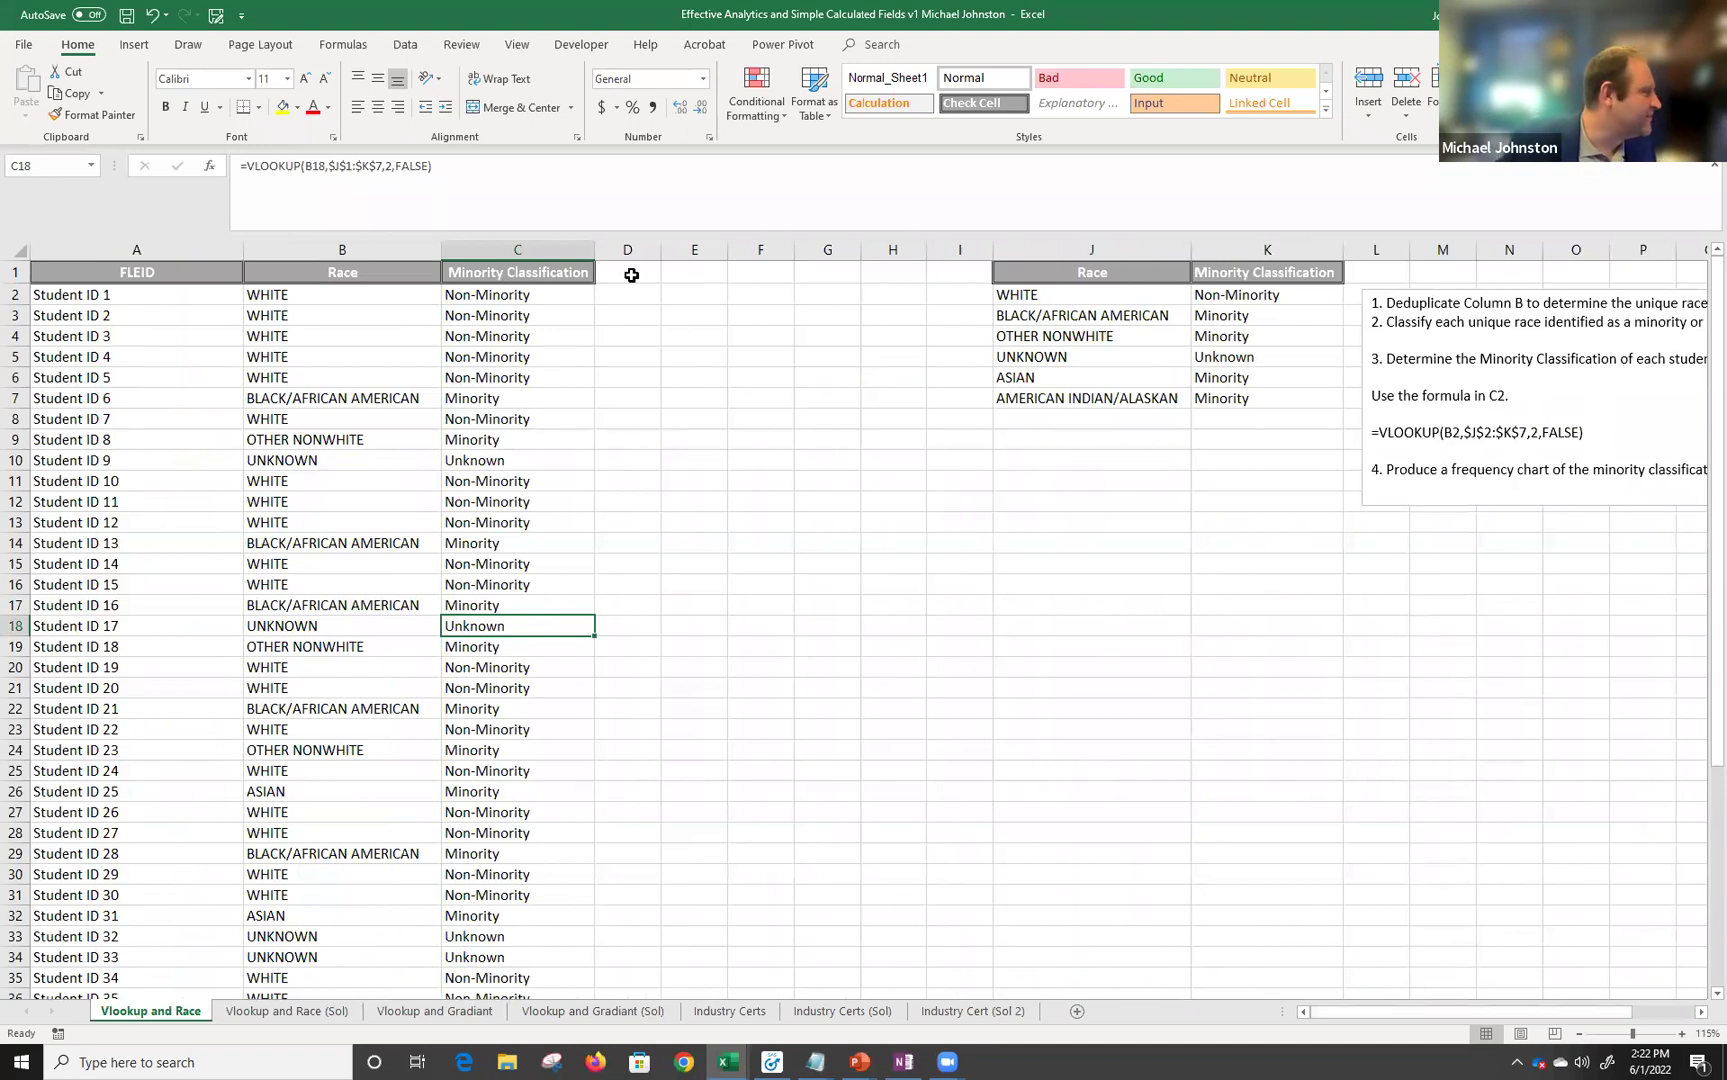
Create a clustered column PivotChart counting the Minority Classification values in C1:C50 and enlarge the chart.
left_click(529, 268)
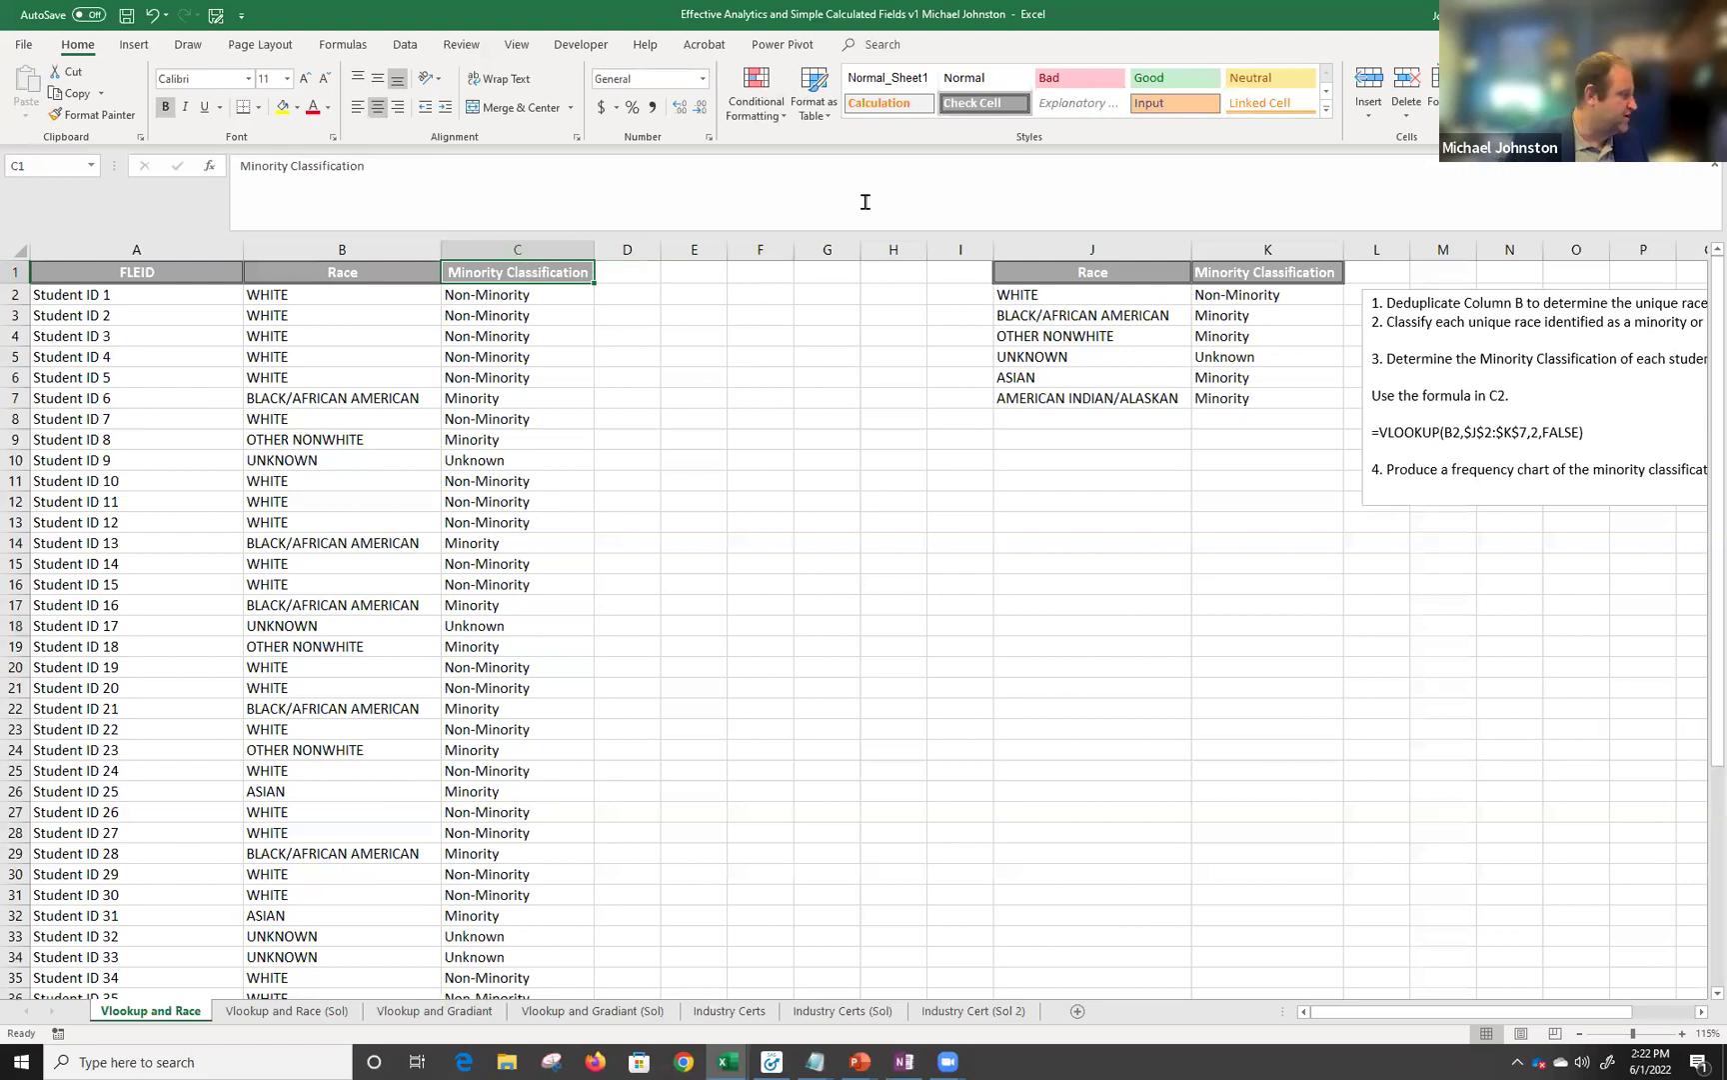
key("ctrl+shift+Down")
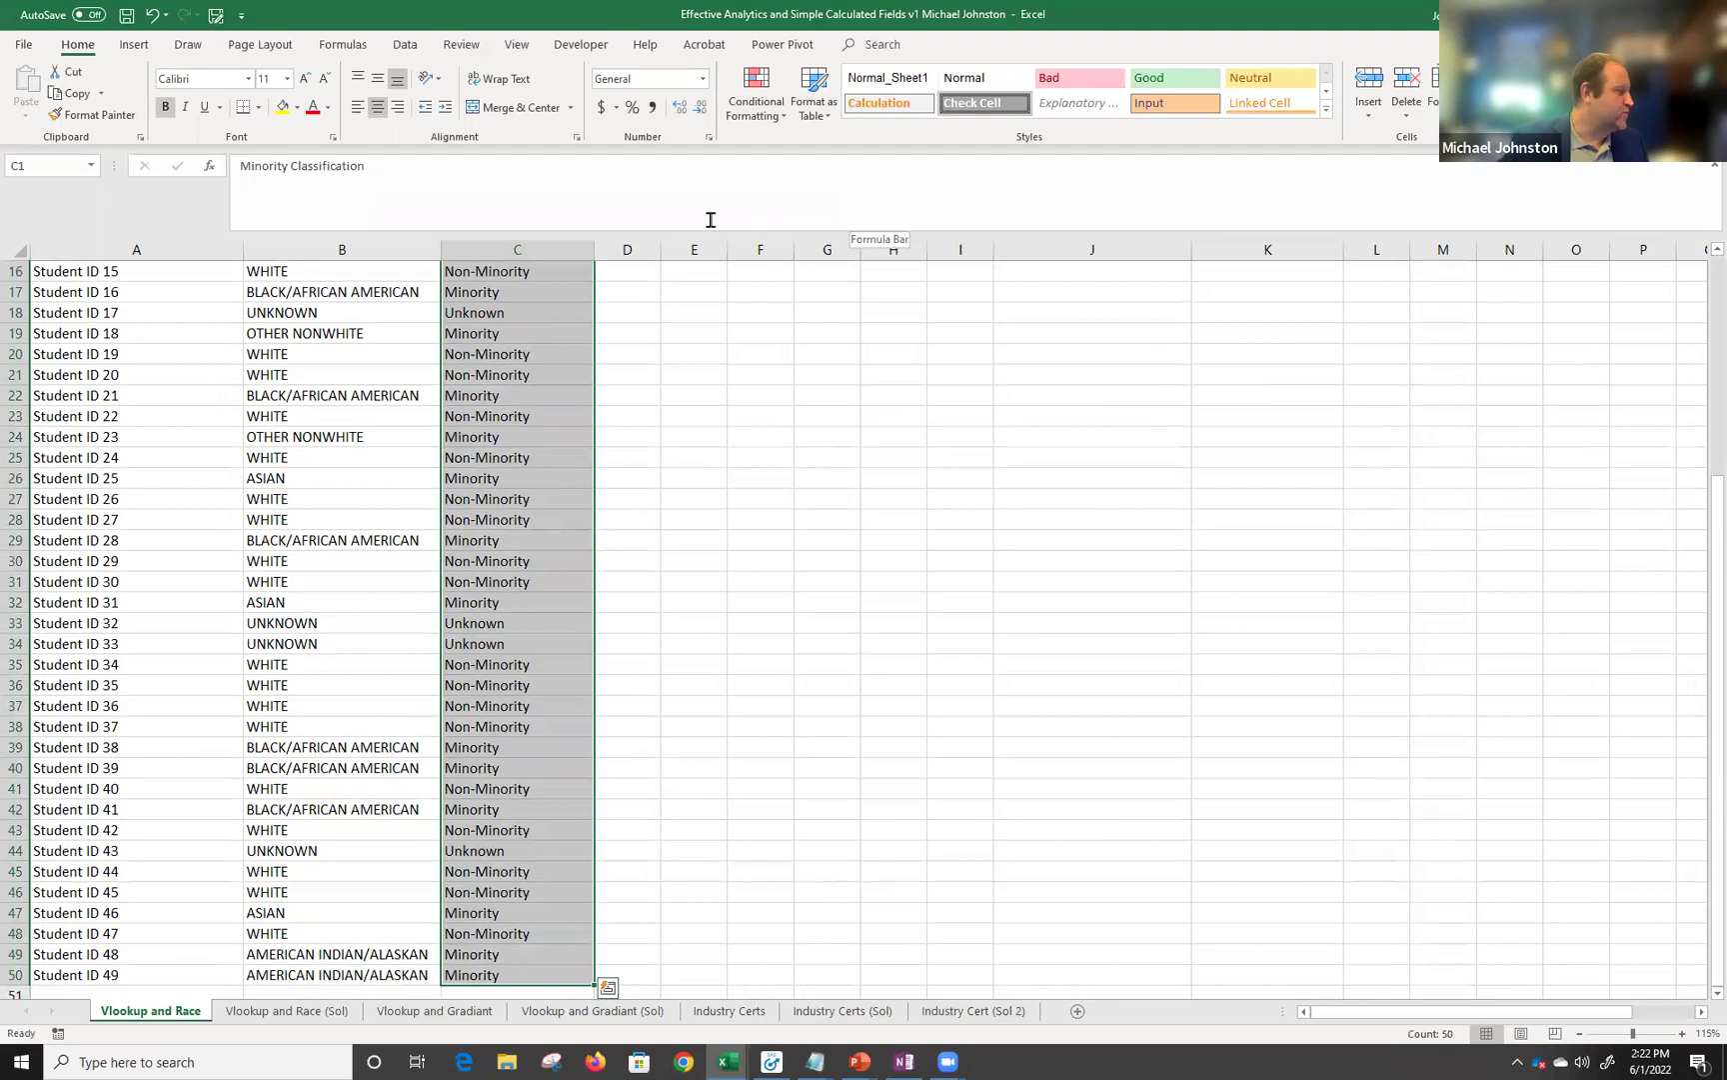
left_click(610, 990)
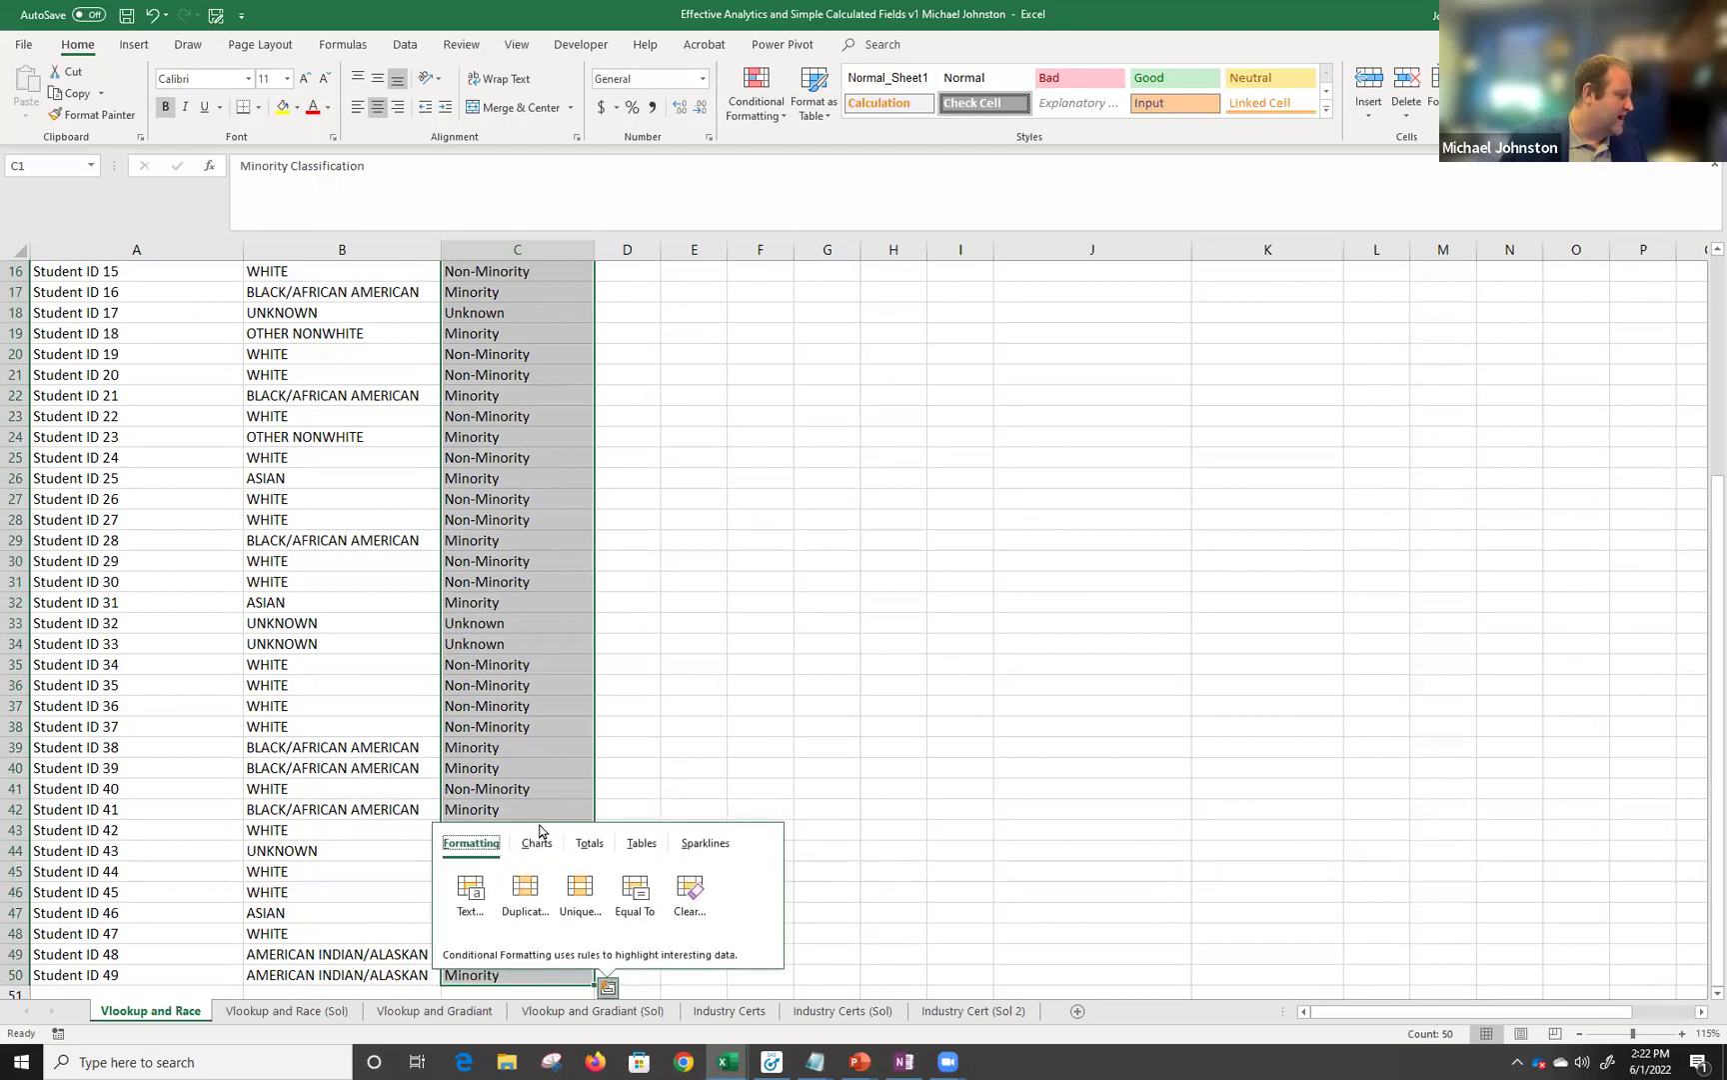
left_click(537, 846)
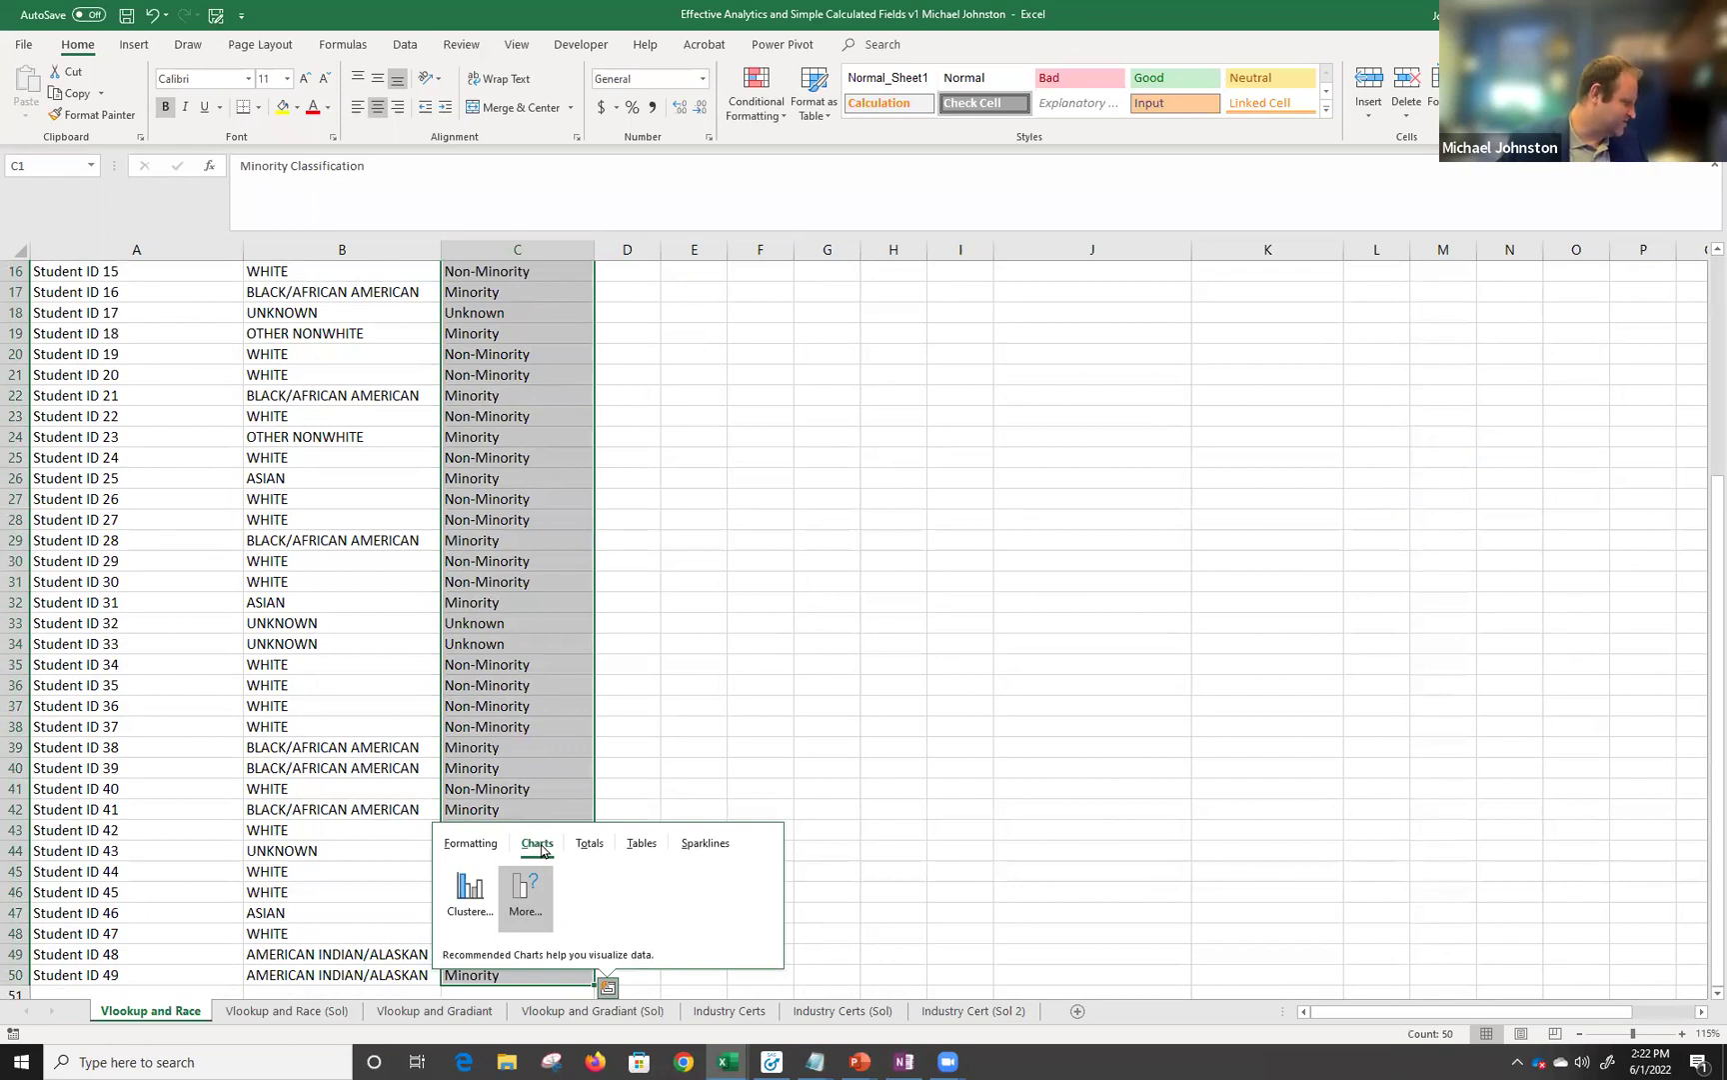
left_click(469, 888)
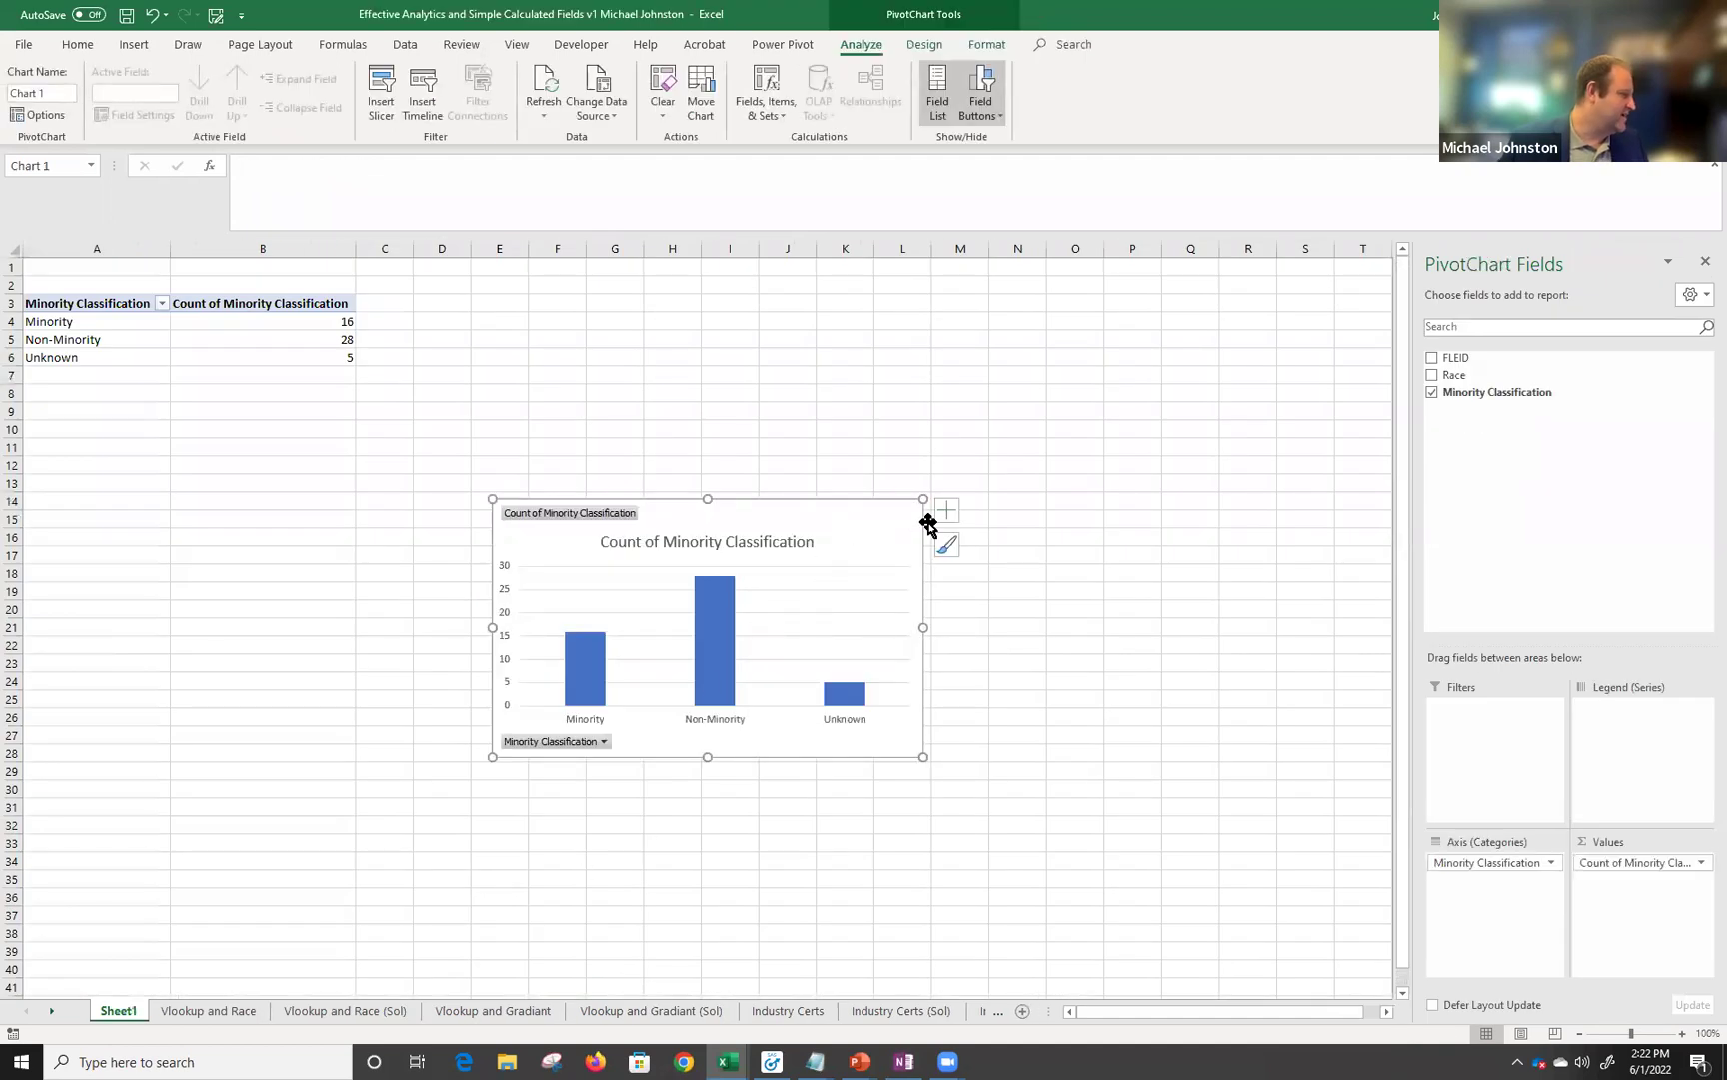
left_click_drag(923, 497, 1093, 313)
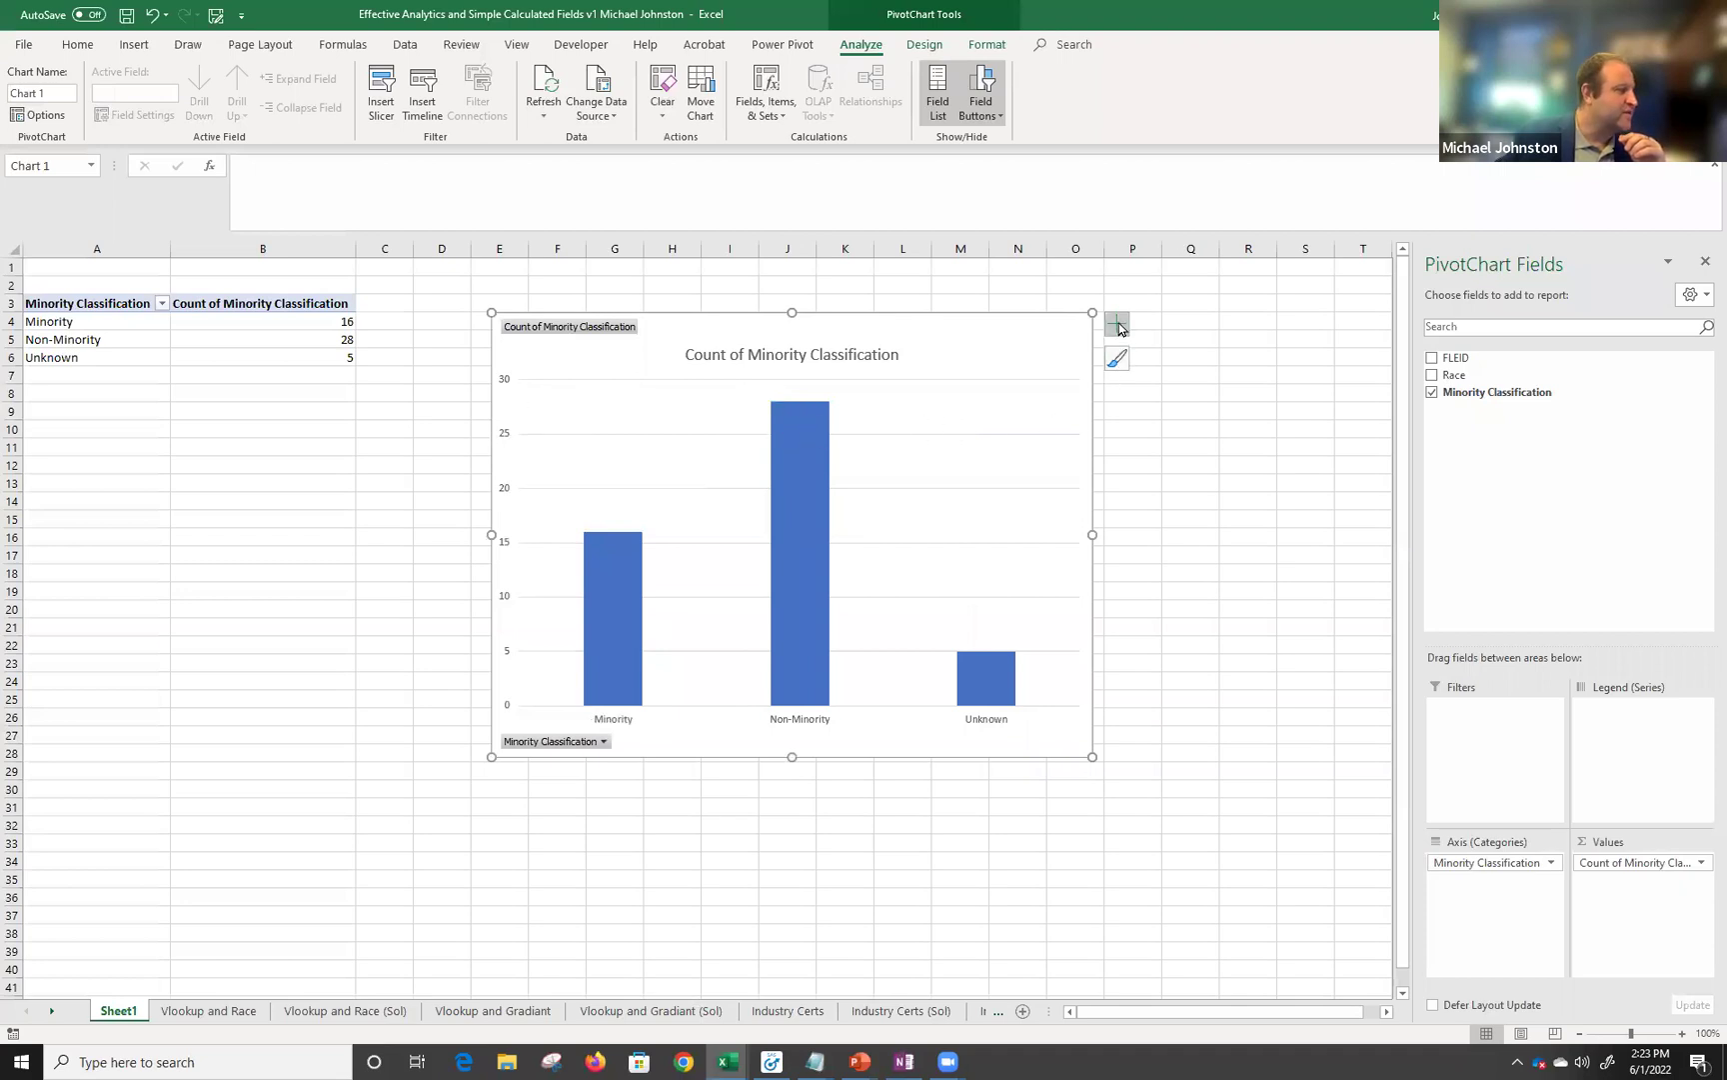
Add a data table with legend keys, data labels and axis titles to the minority classification chart.
left_click(1116, 326)
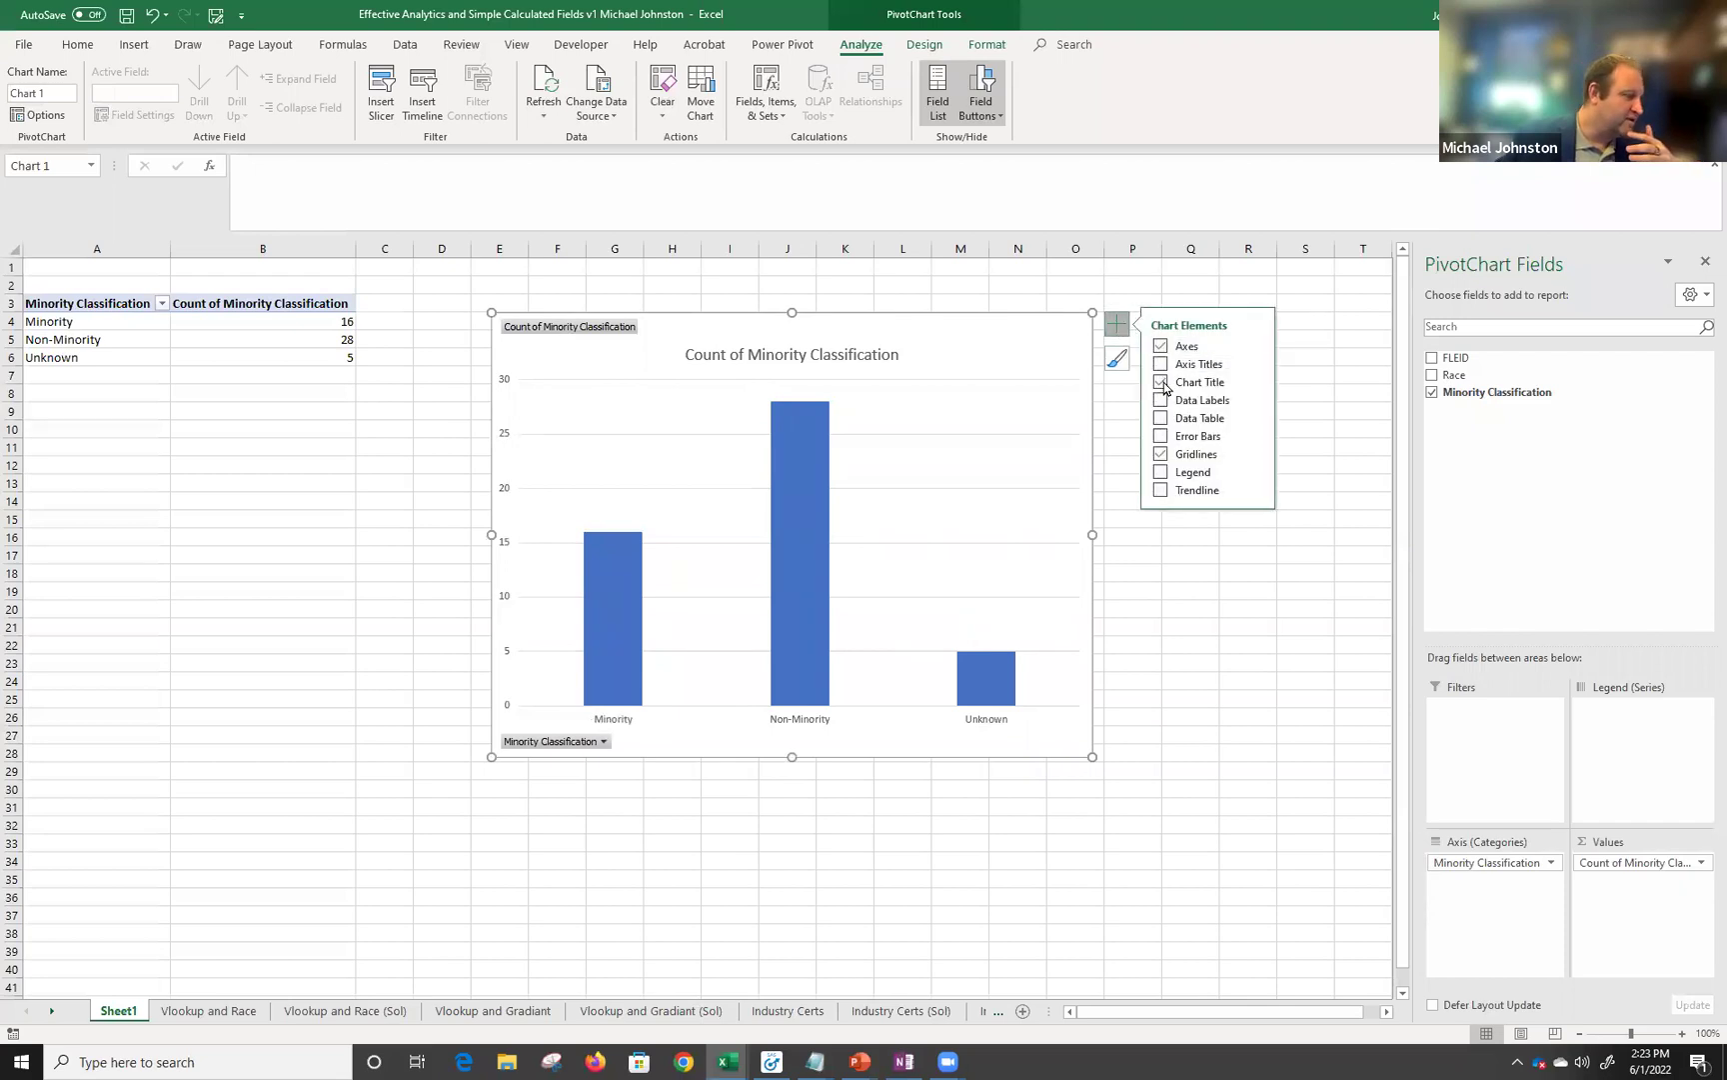
left_click(1159, 419)
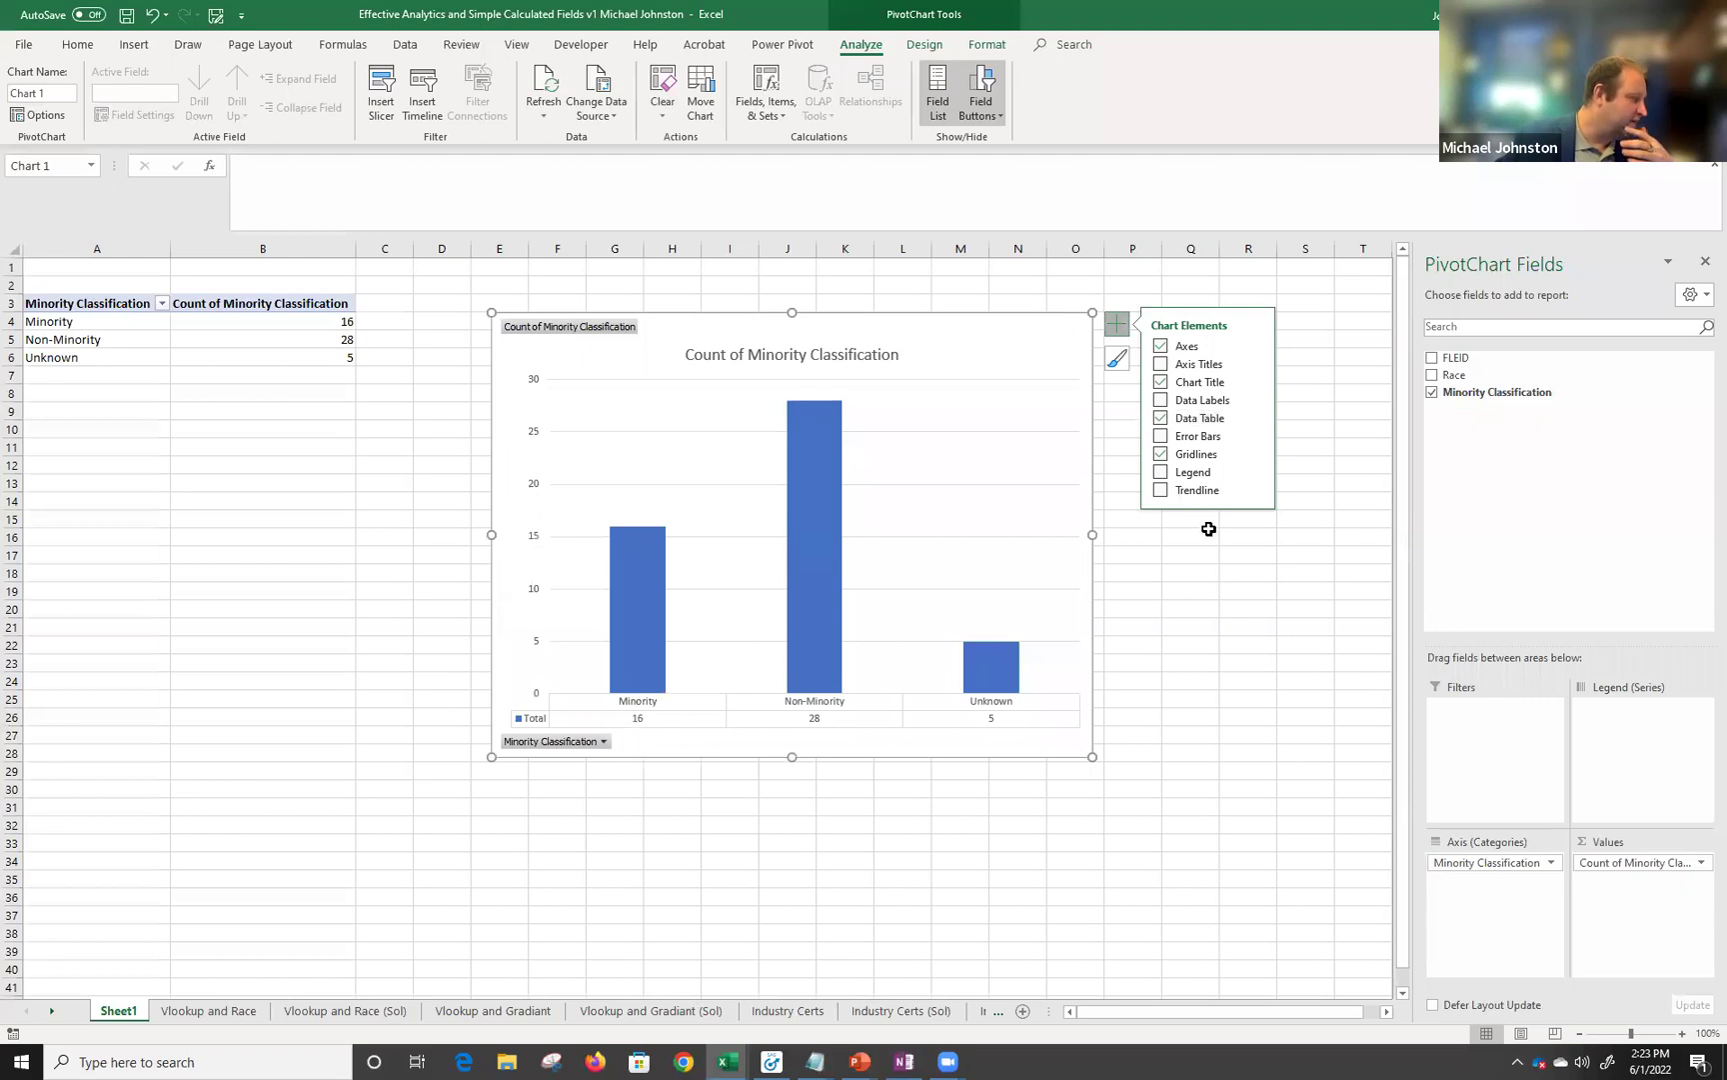
left_click(1259, 418)
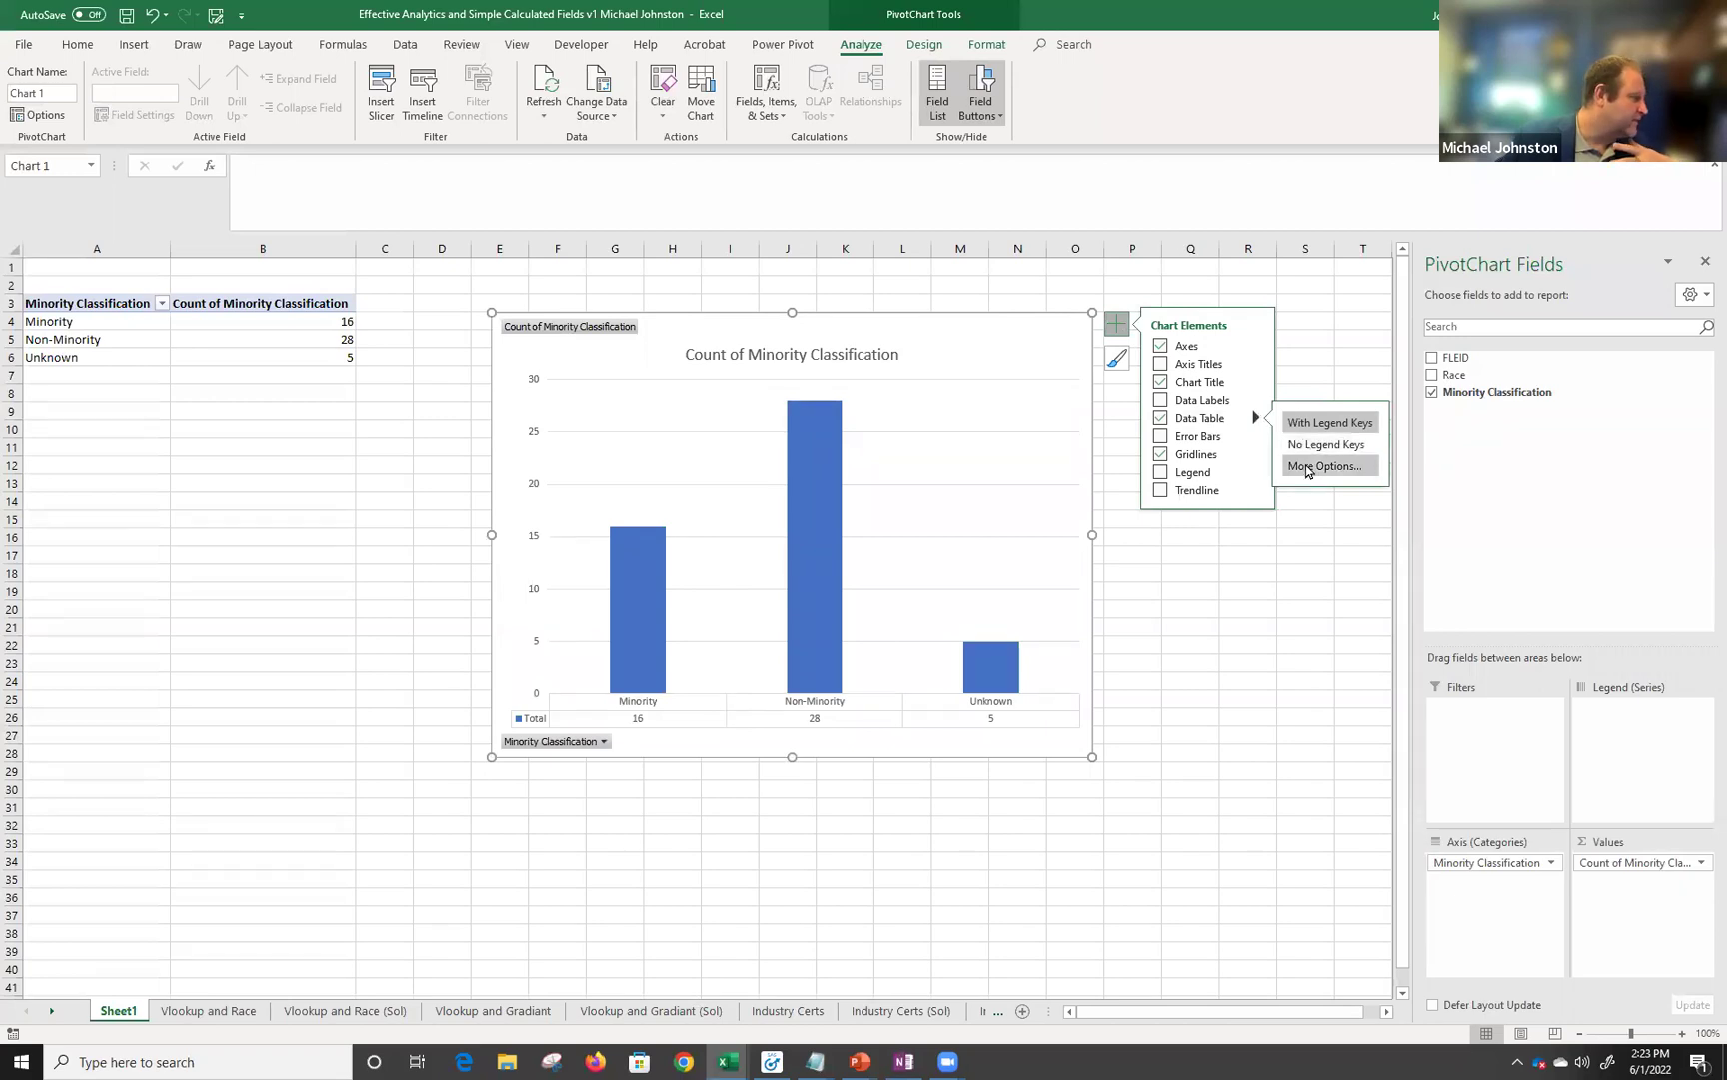
left_click(1160, 400)
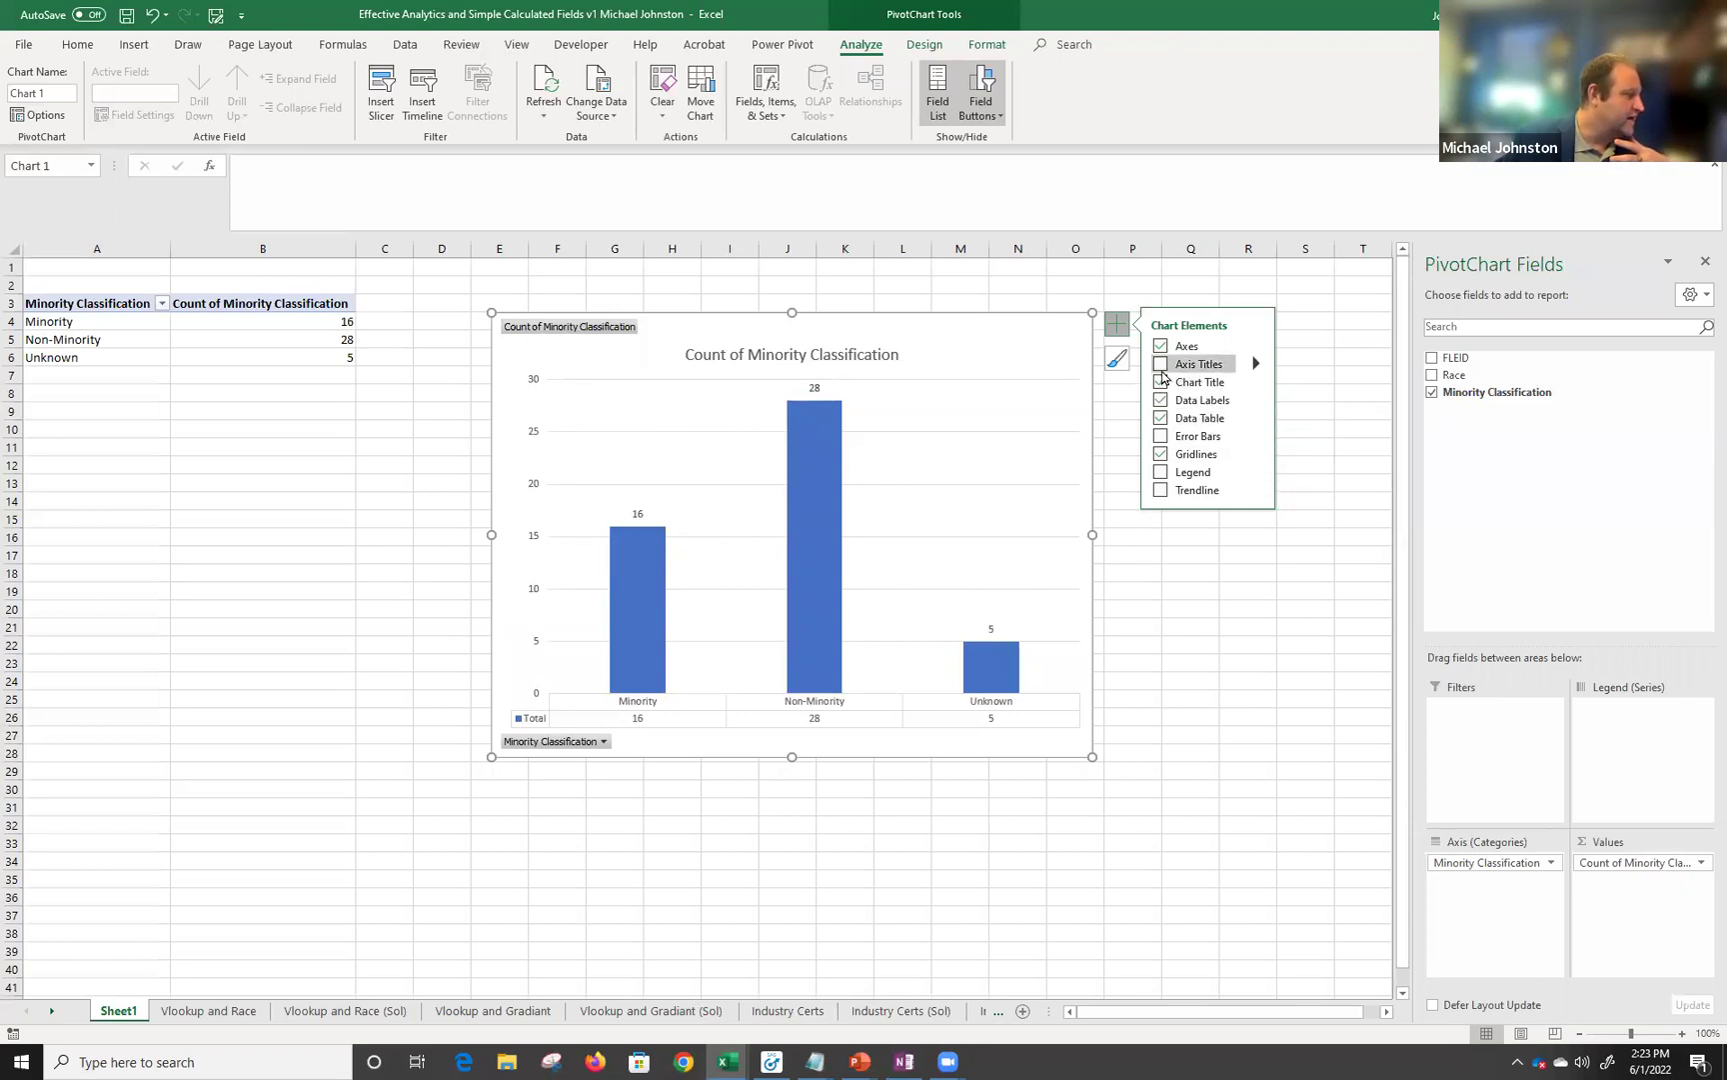
left_click(1160, 363)
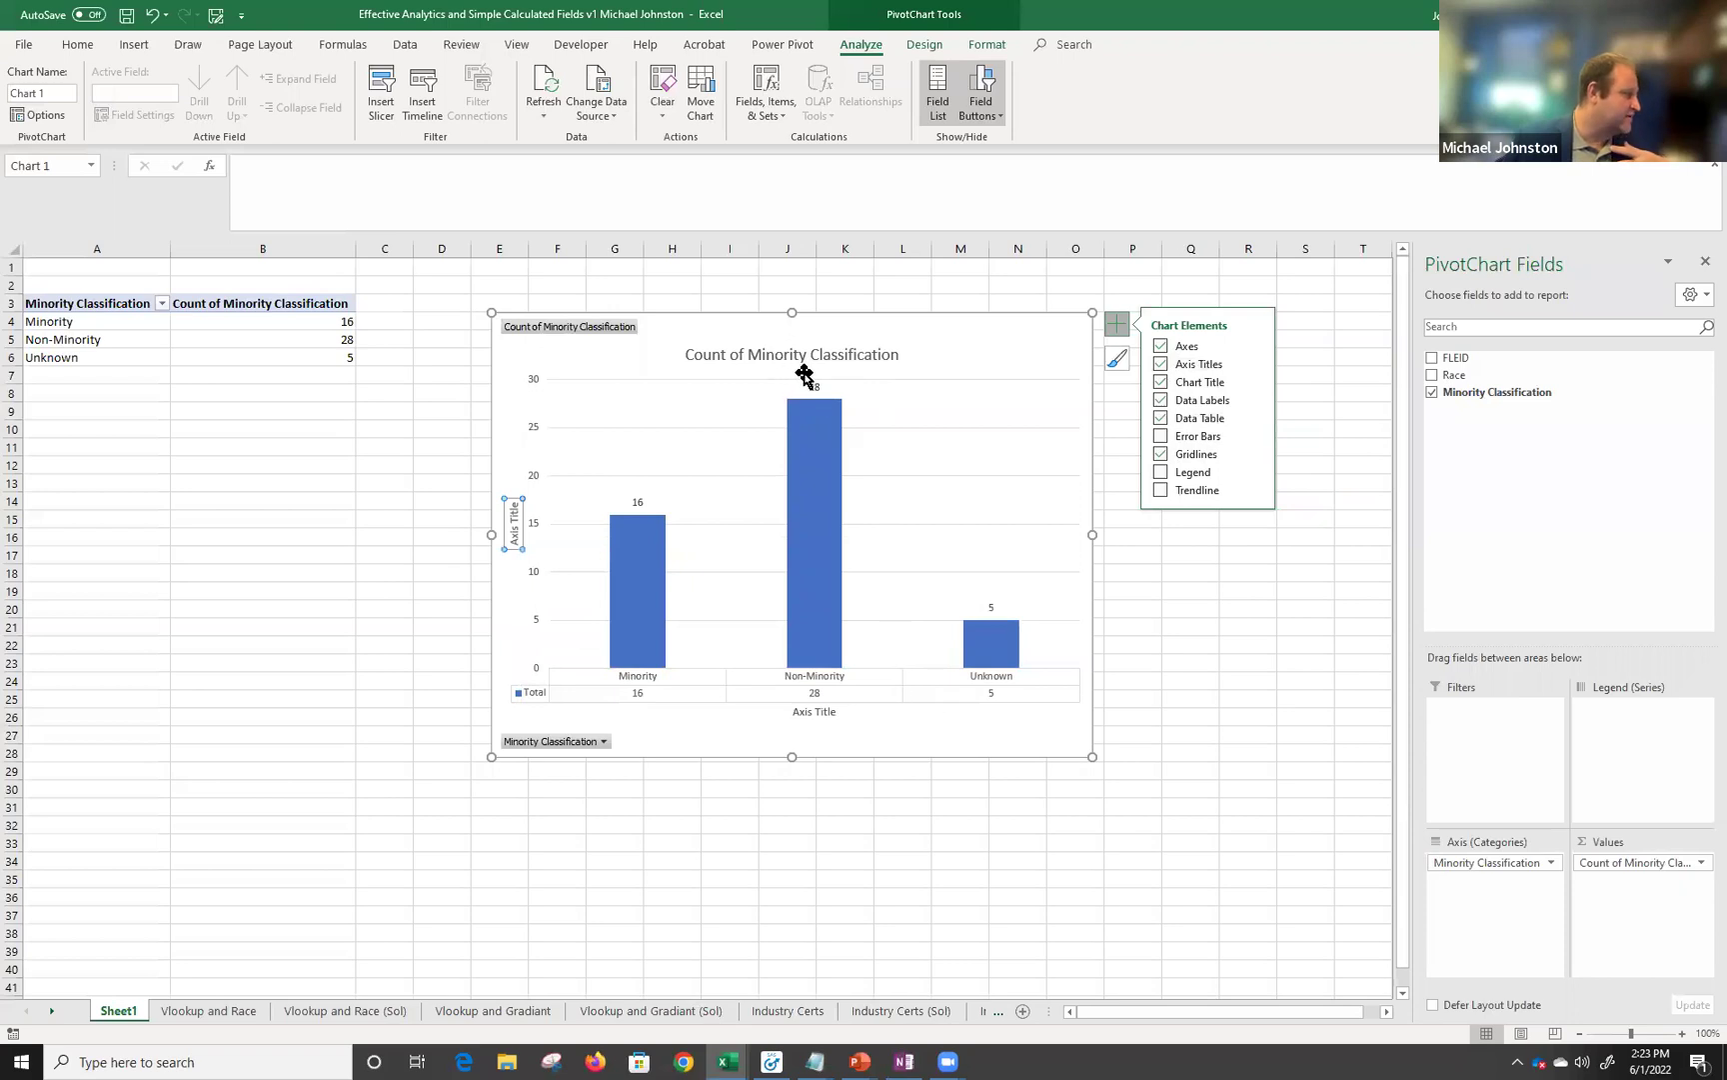
left_click(817, 389)
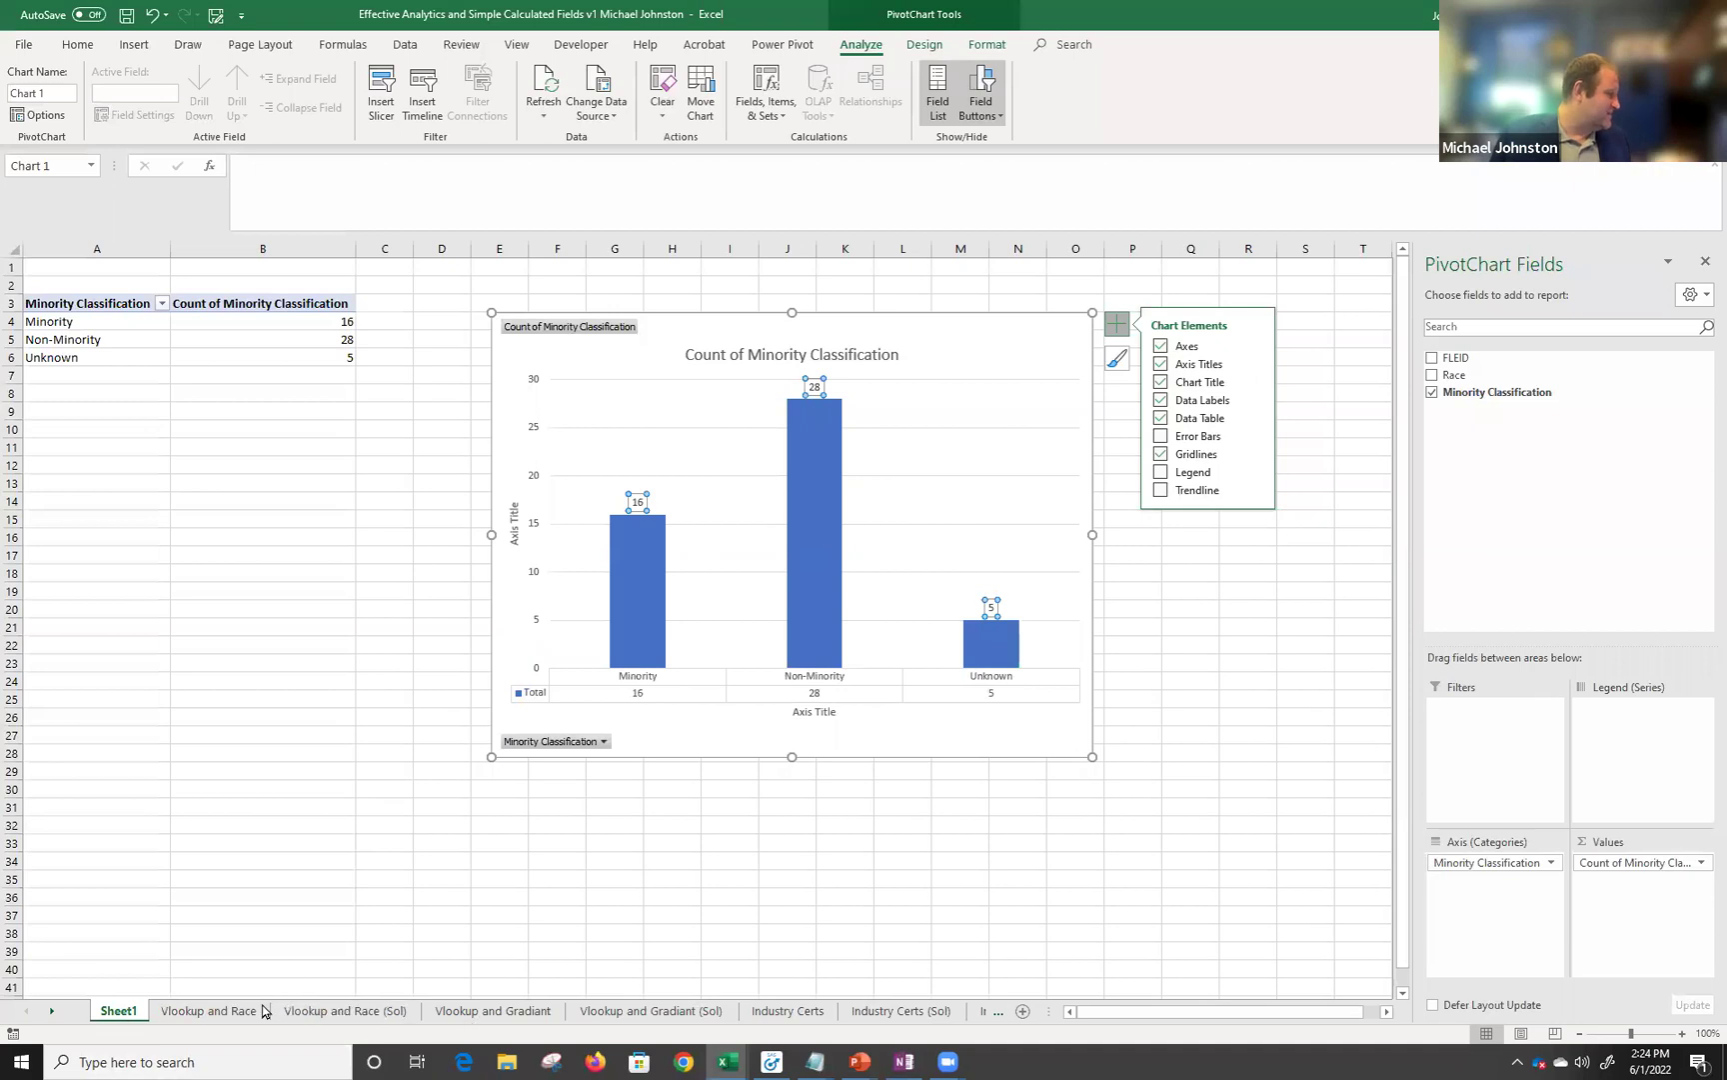
Look over the Vlookup and Gradiant exercise, its solution and the Industry Certs sheet, and return to Vlookup and Gradiant.
left_click(212, 1011)
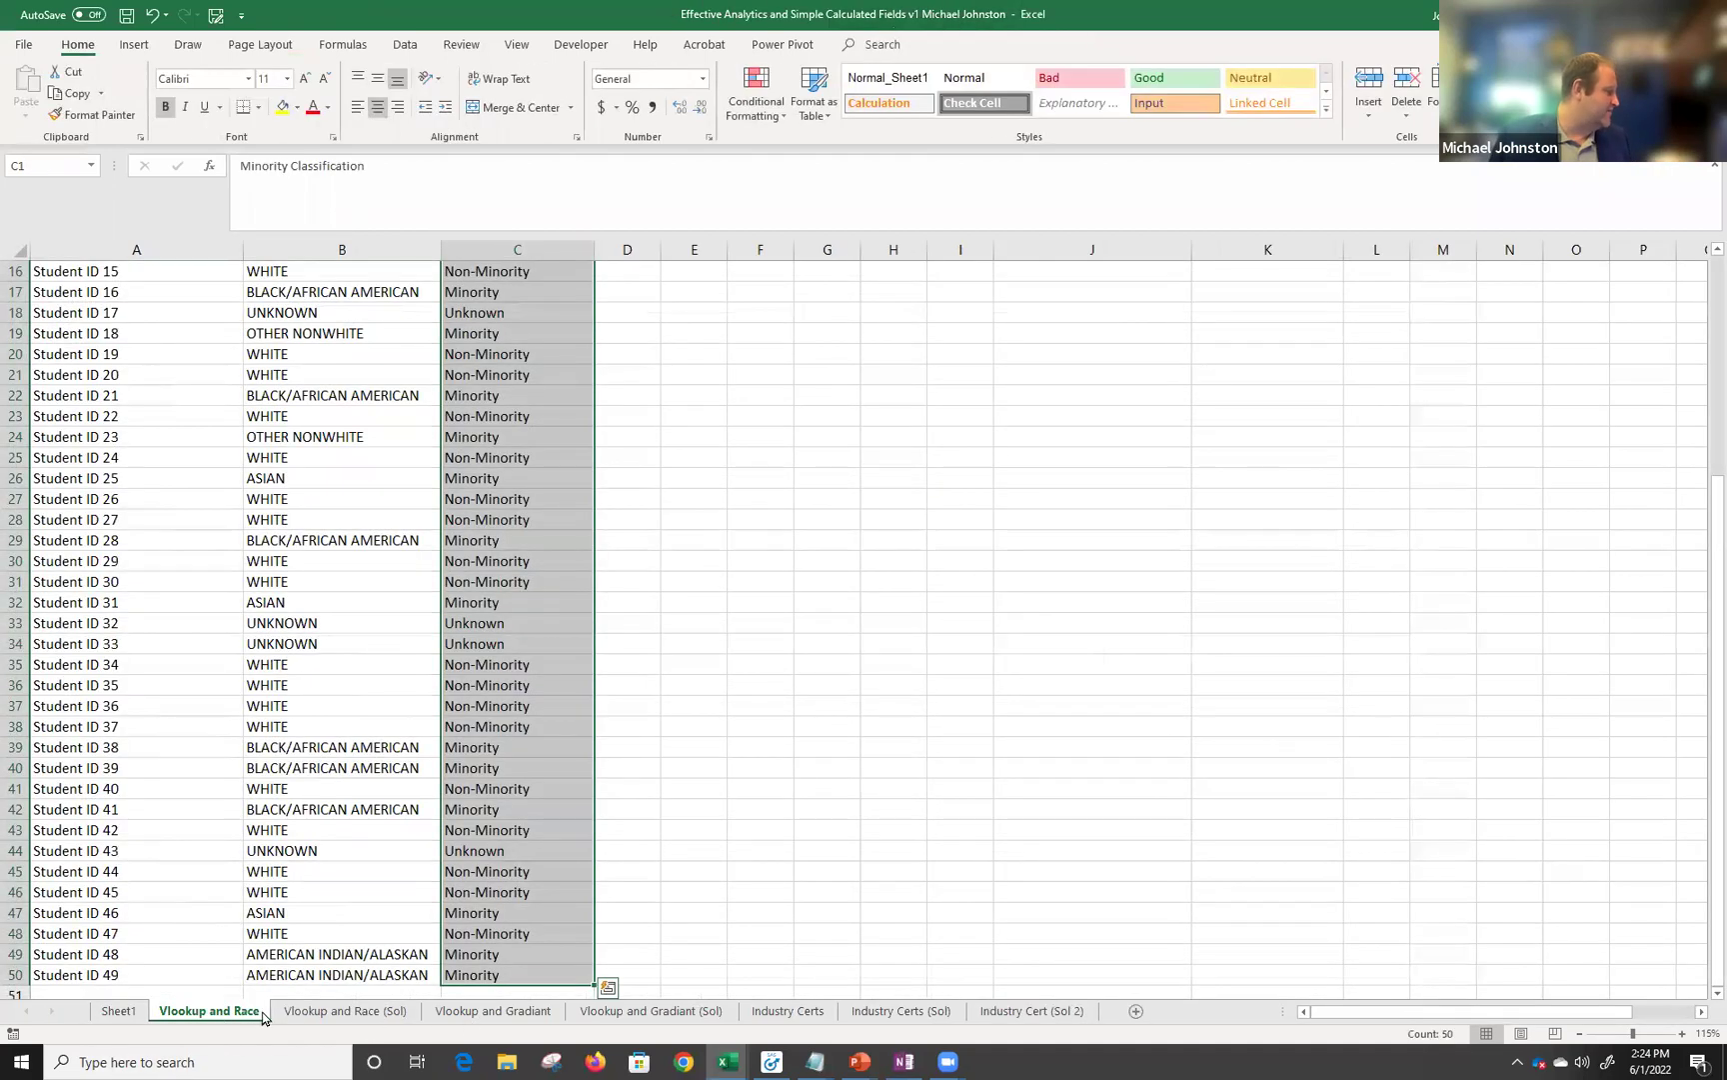
left_click(469, 1015)
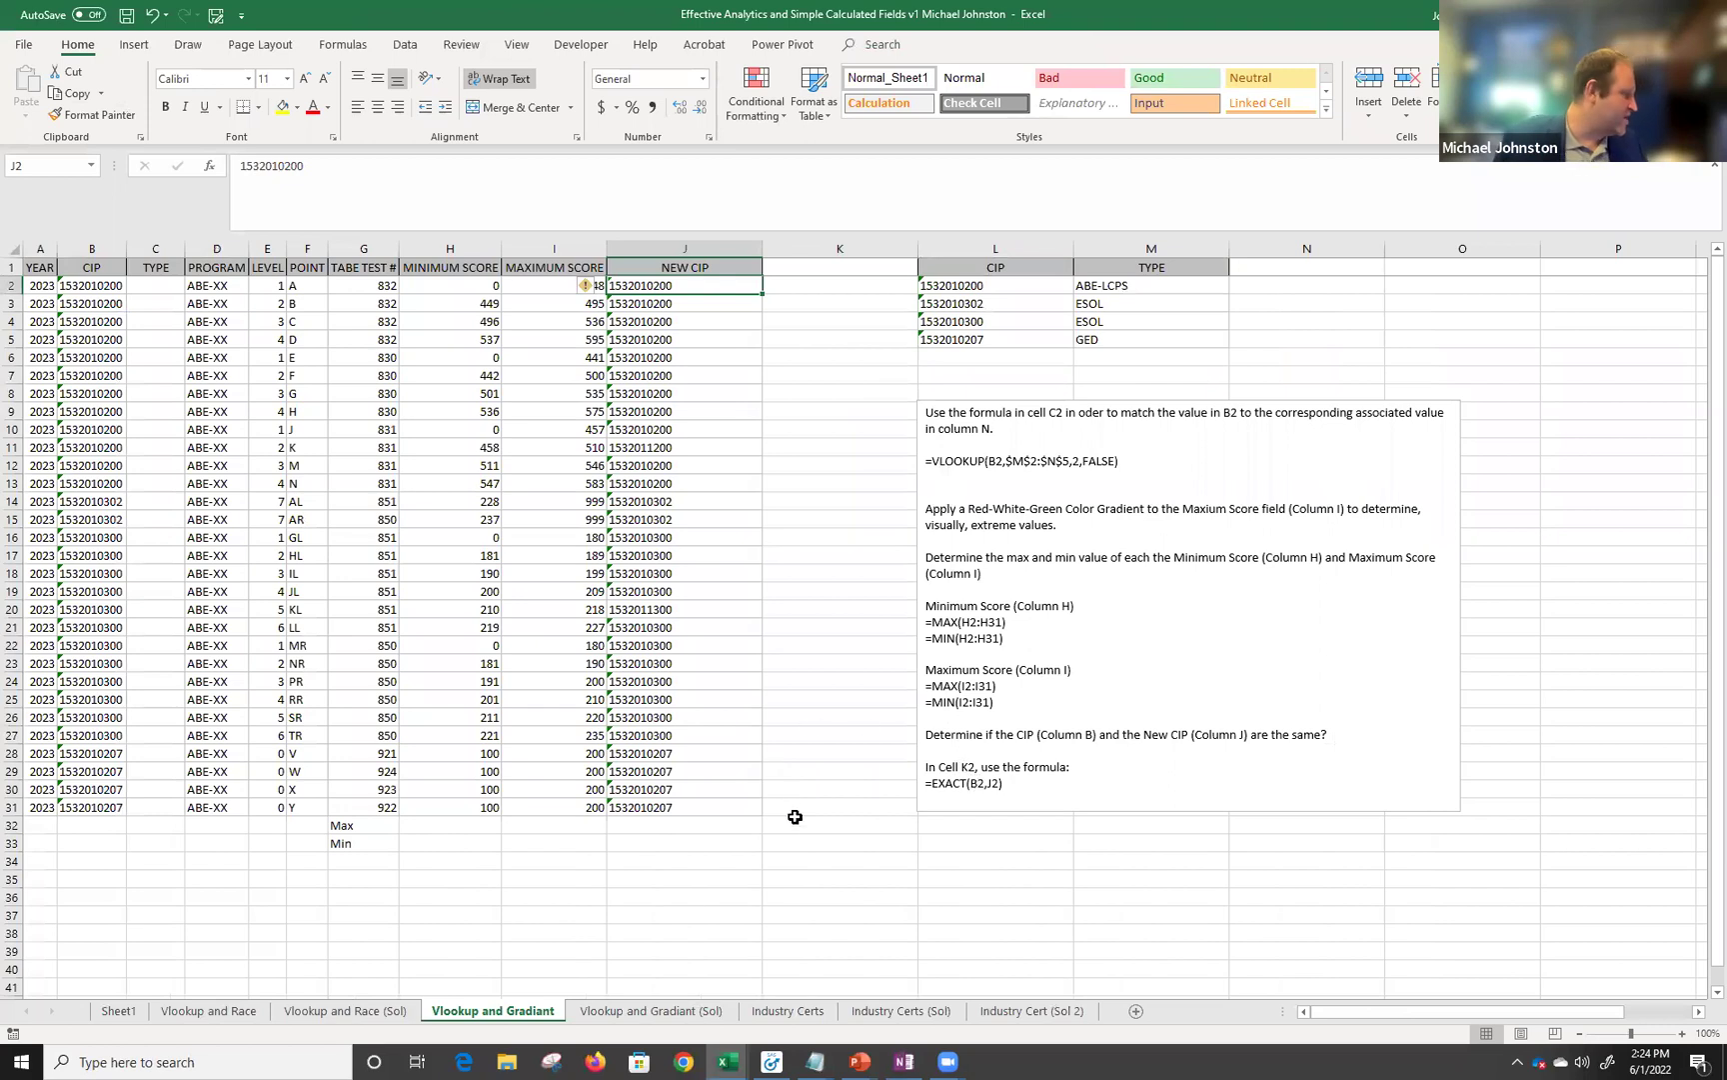
left_click(641, 1012)
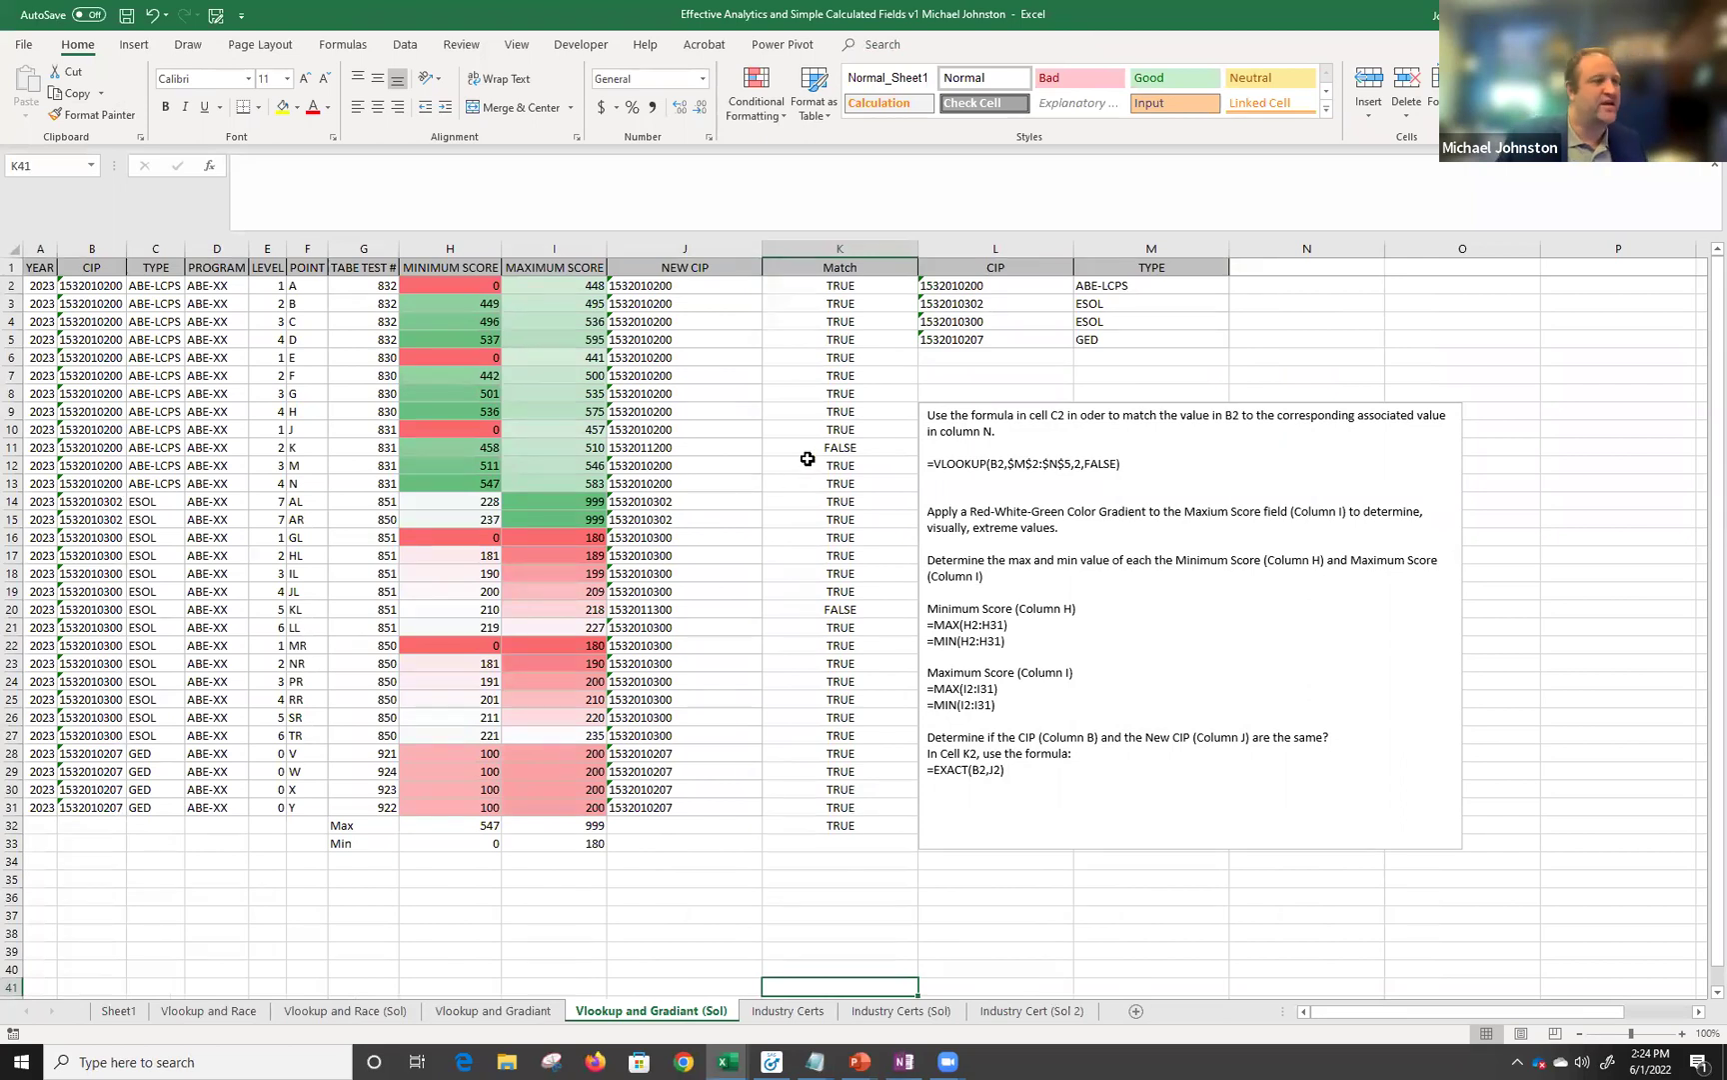
left_click(789, 1011)
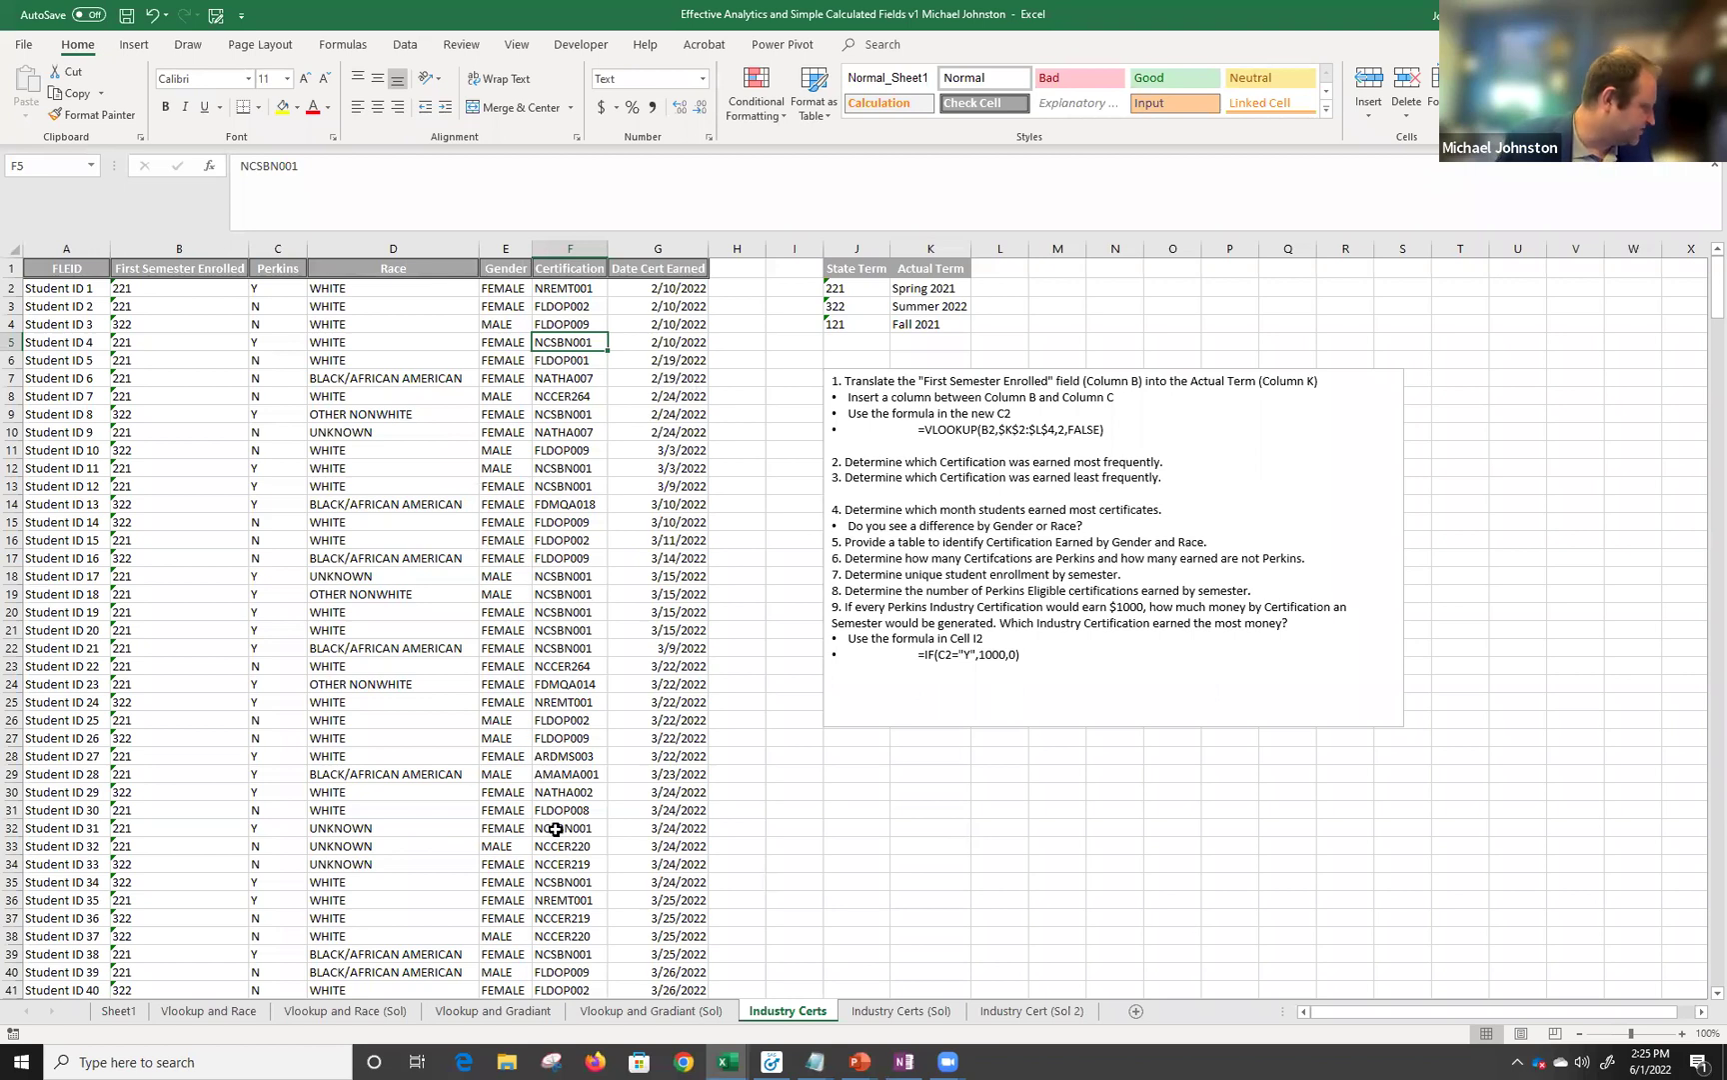
left_click(494, 1011)
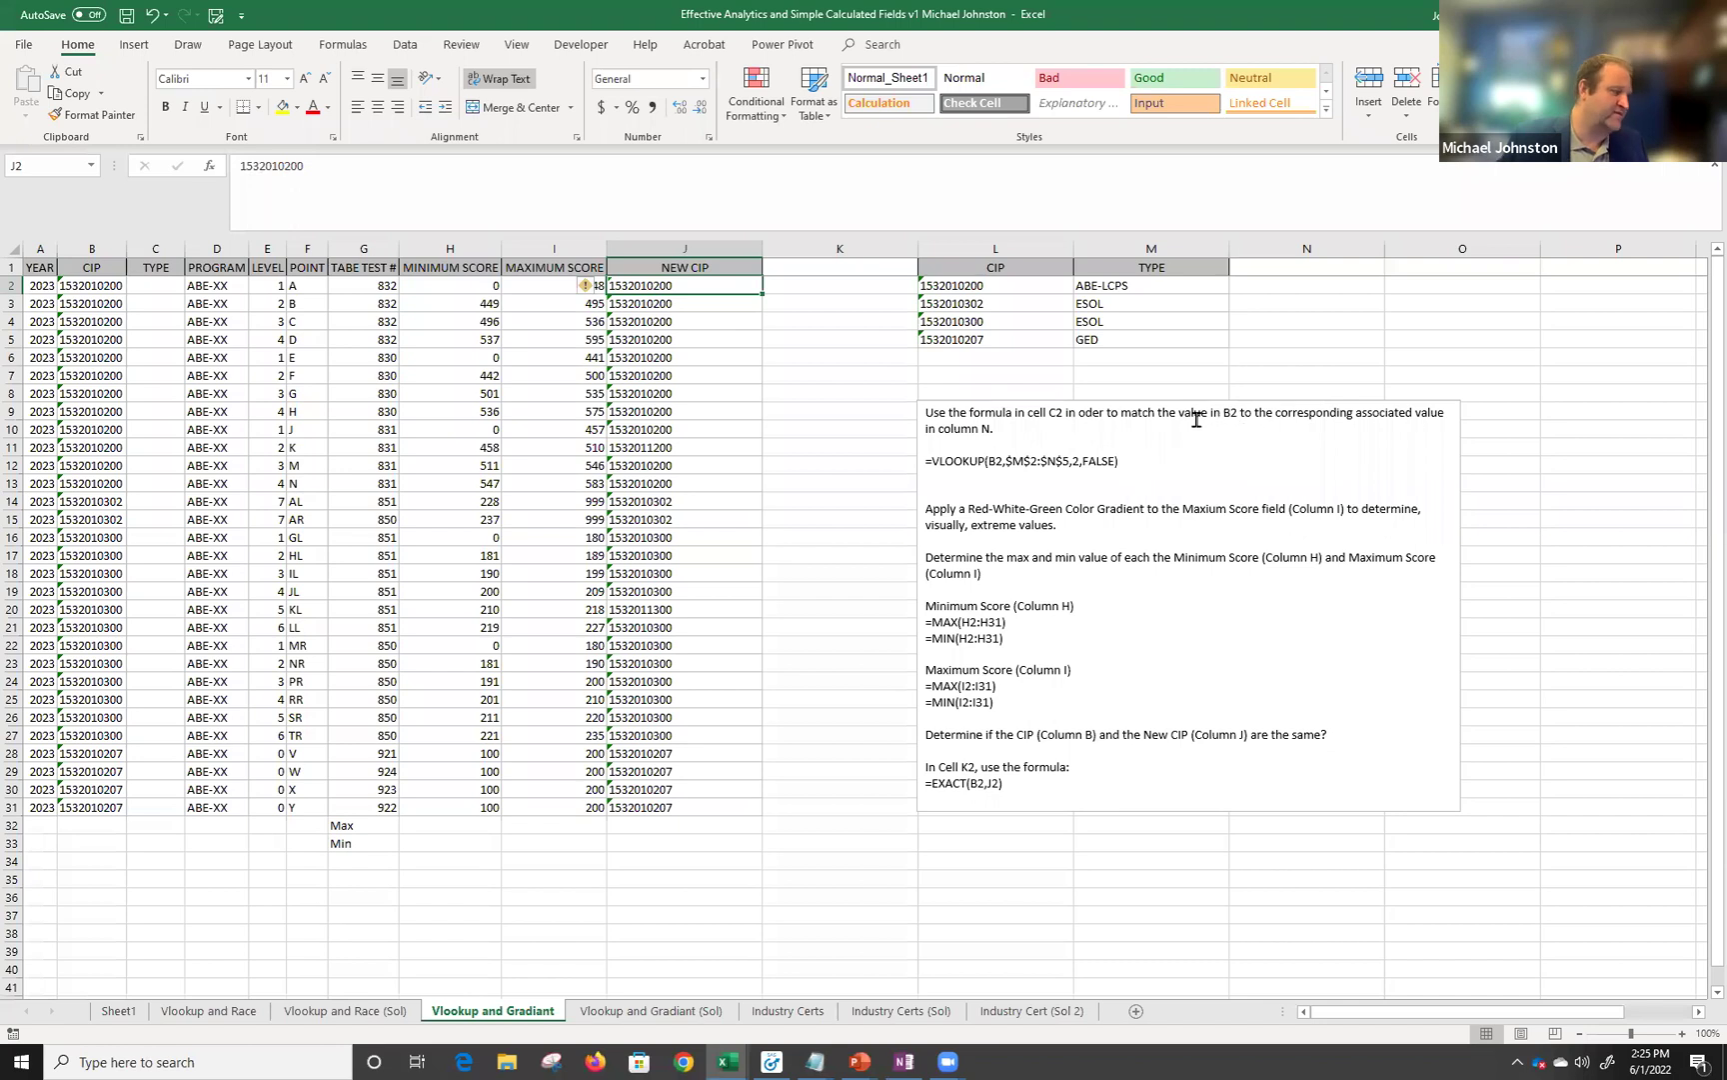
Examine the CIP codes in column B and the CIP-to-type lookup table in columns L and M.
left_click(86, 291)
left_click(90, 248)
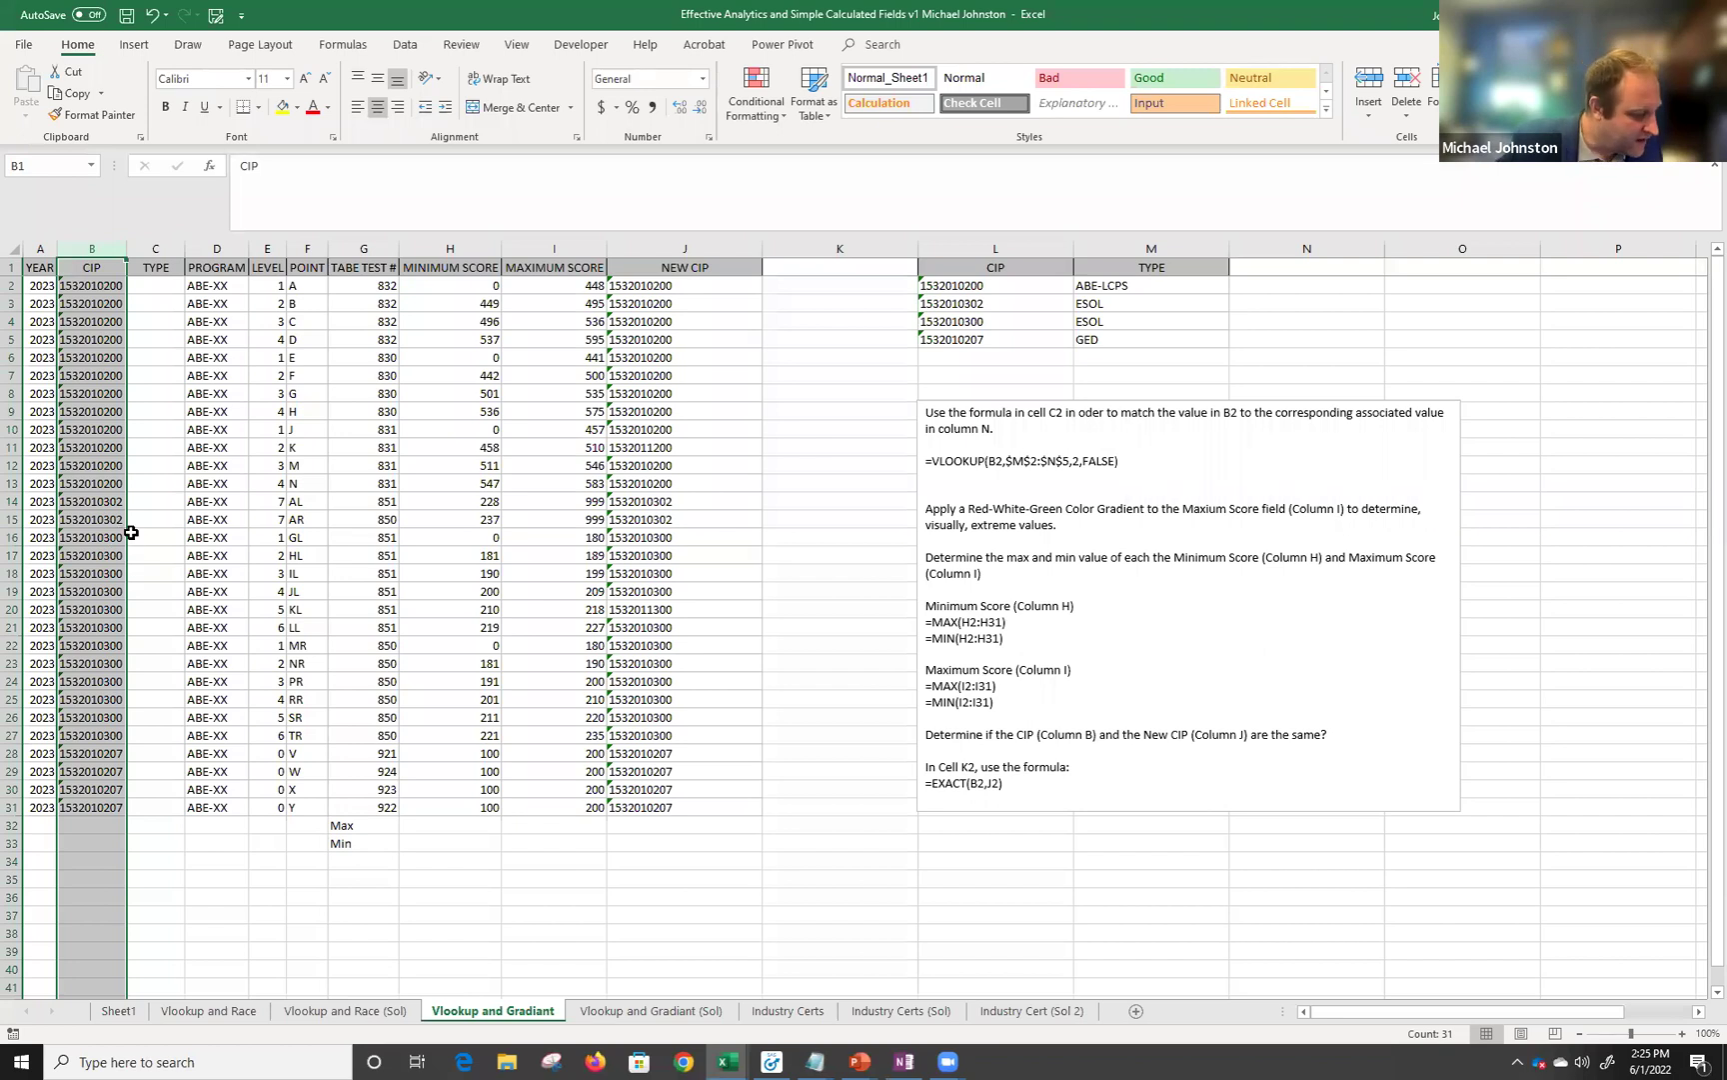
left_click(83, 284)
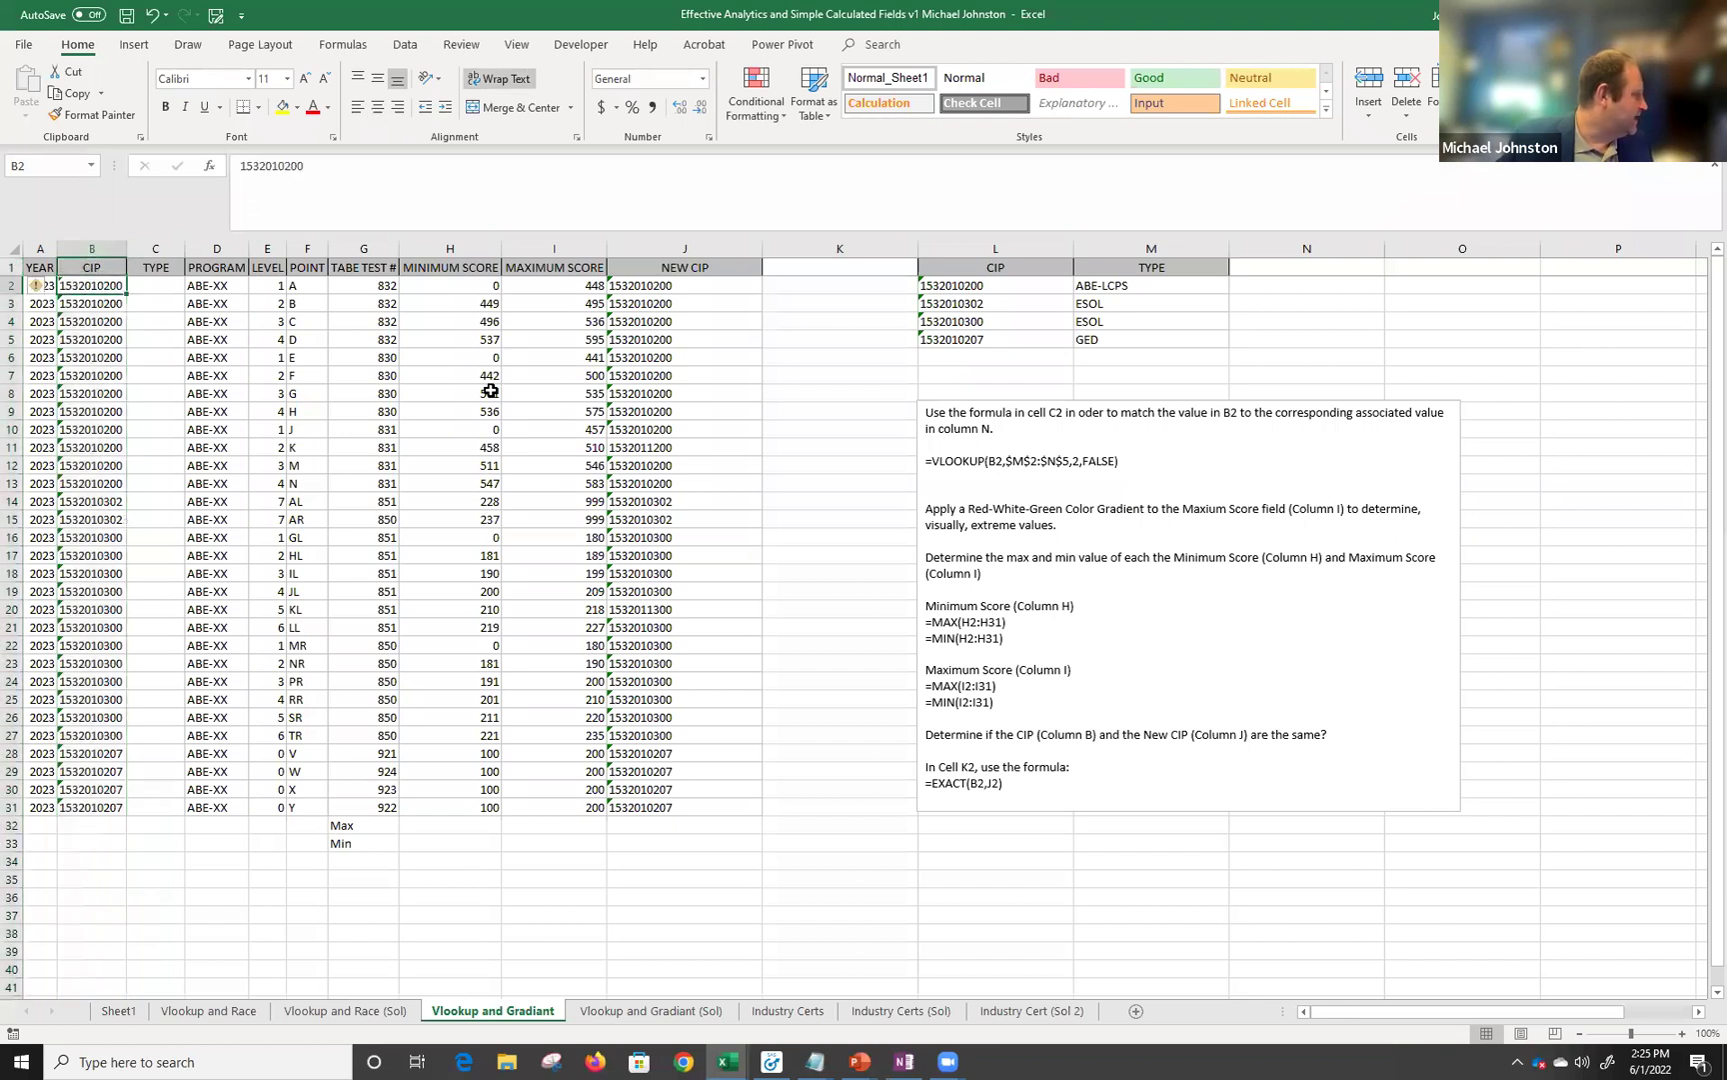
left_click(988, 248)
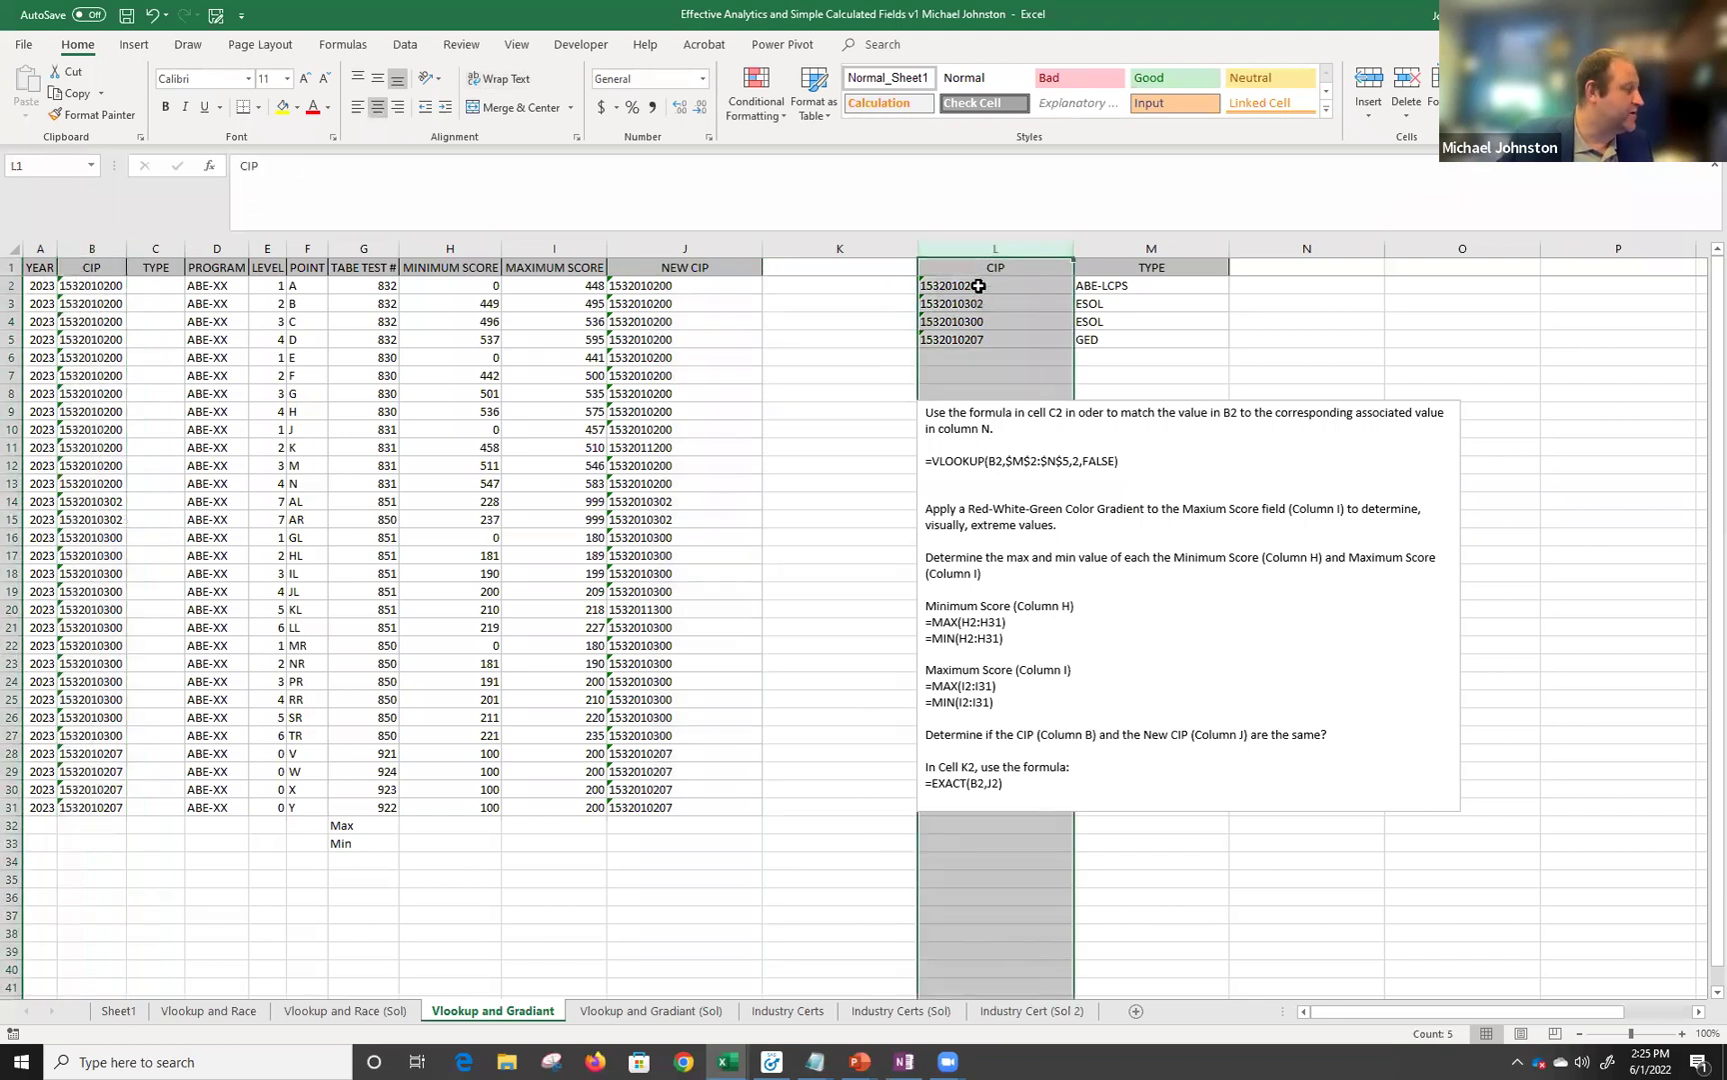
left_click(1100, 287)
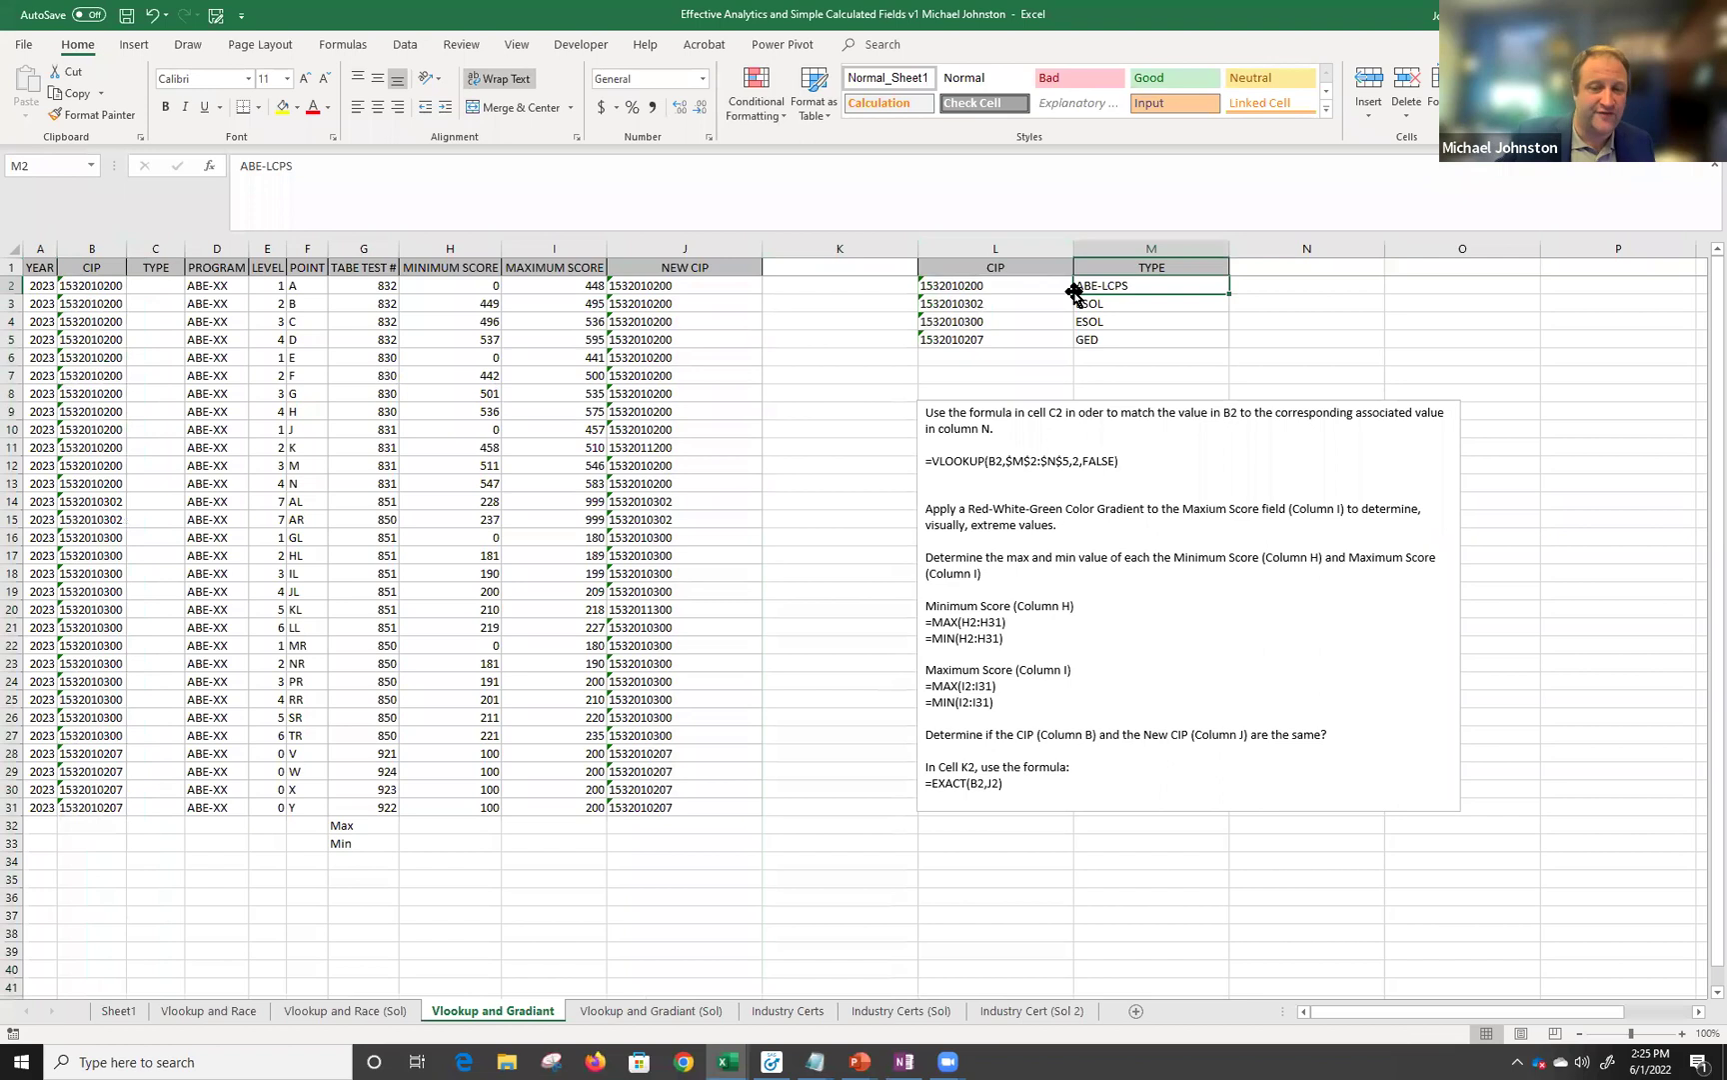
Look up the VLOOKUP function and insert it into cell C2 of the TYPE column.
left_click(113, 284)
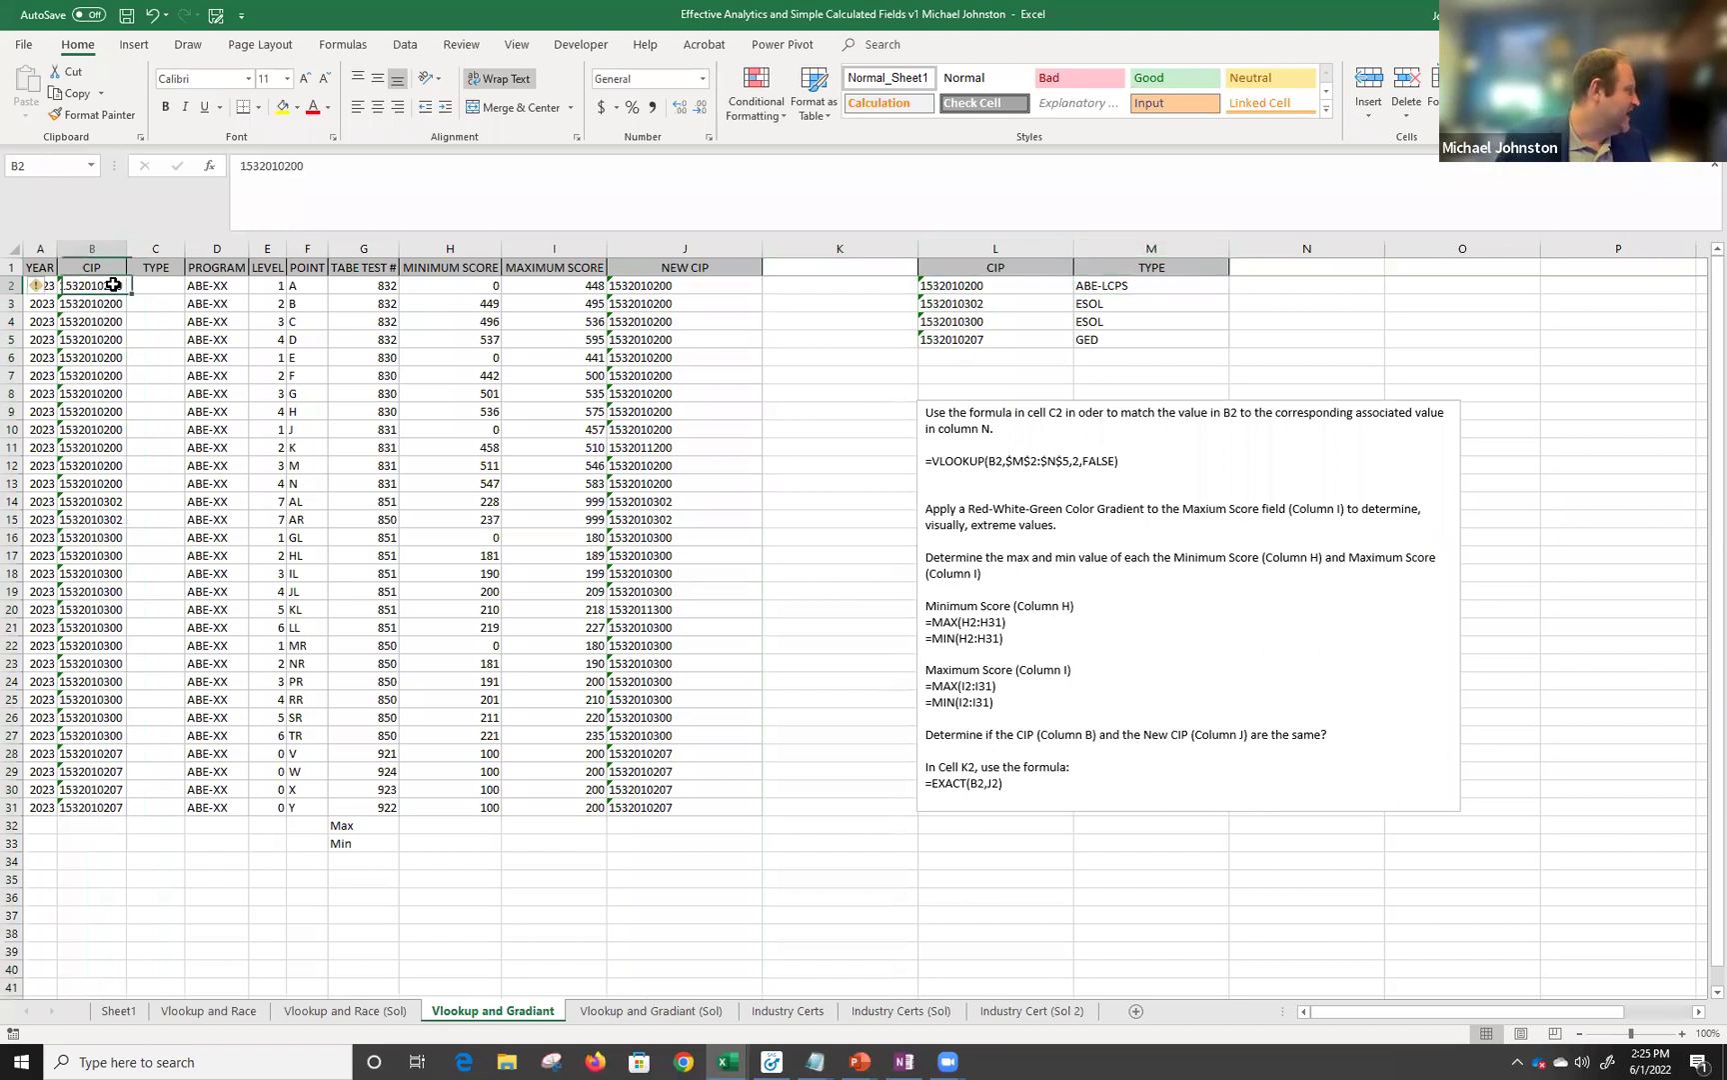
left_click(946, 285)
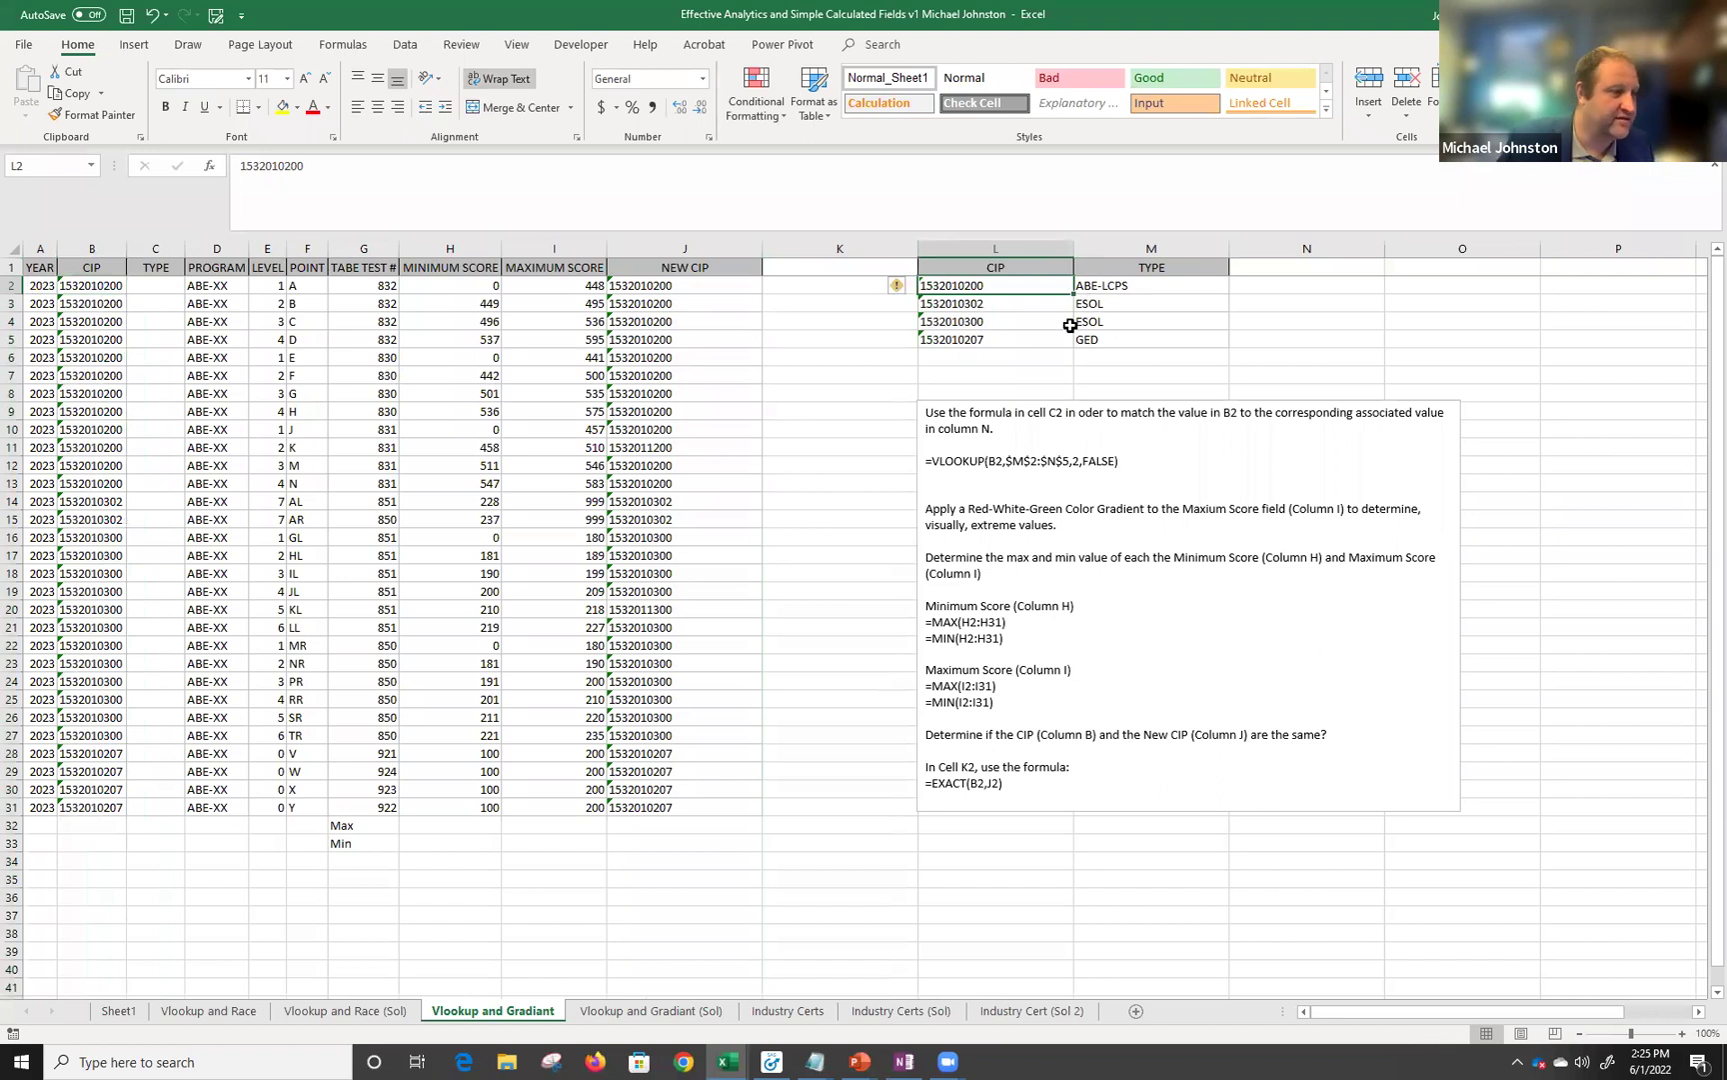
left_click(80, 285)
left_click(159, 285)
left_click_drag(159, 285, 157, 807)
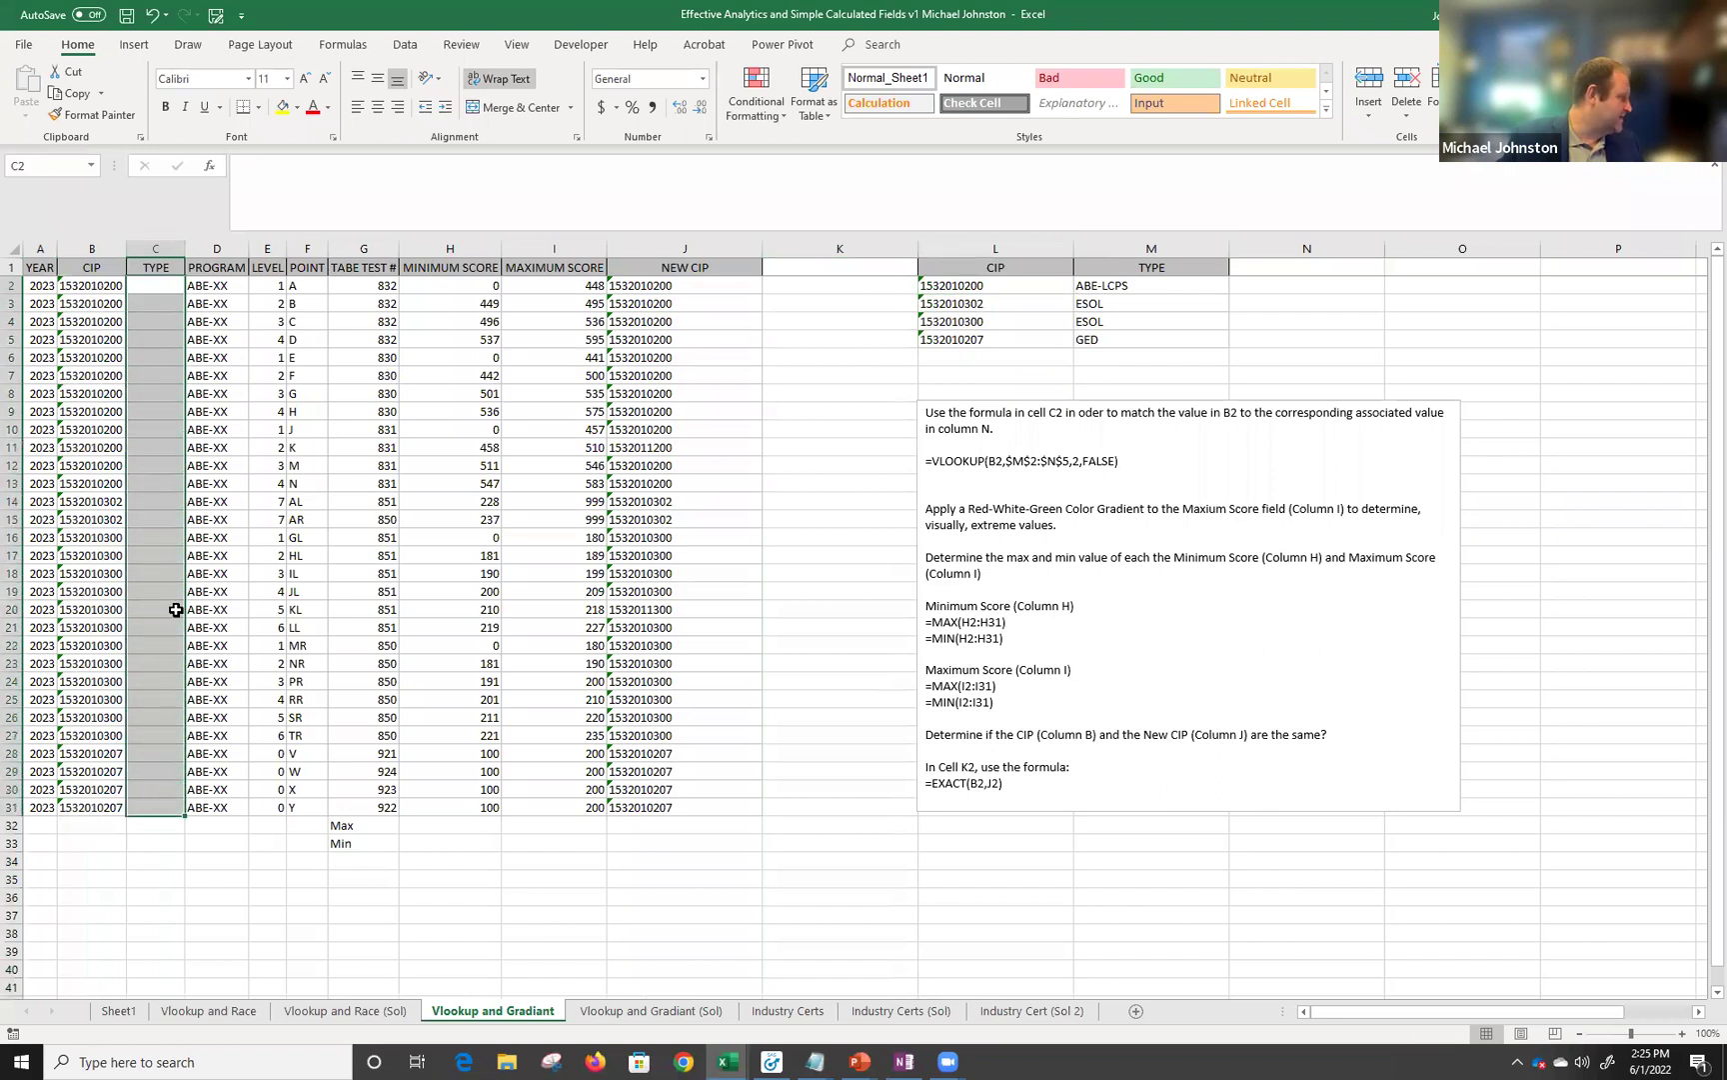
left_click(145, 285)
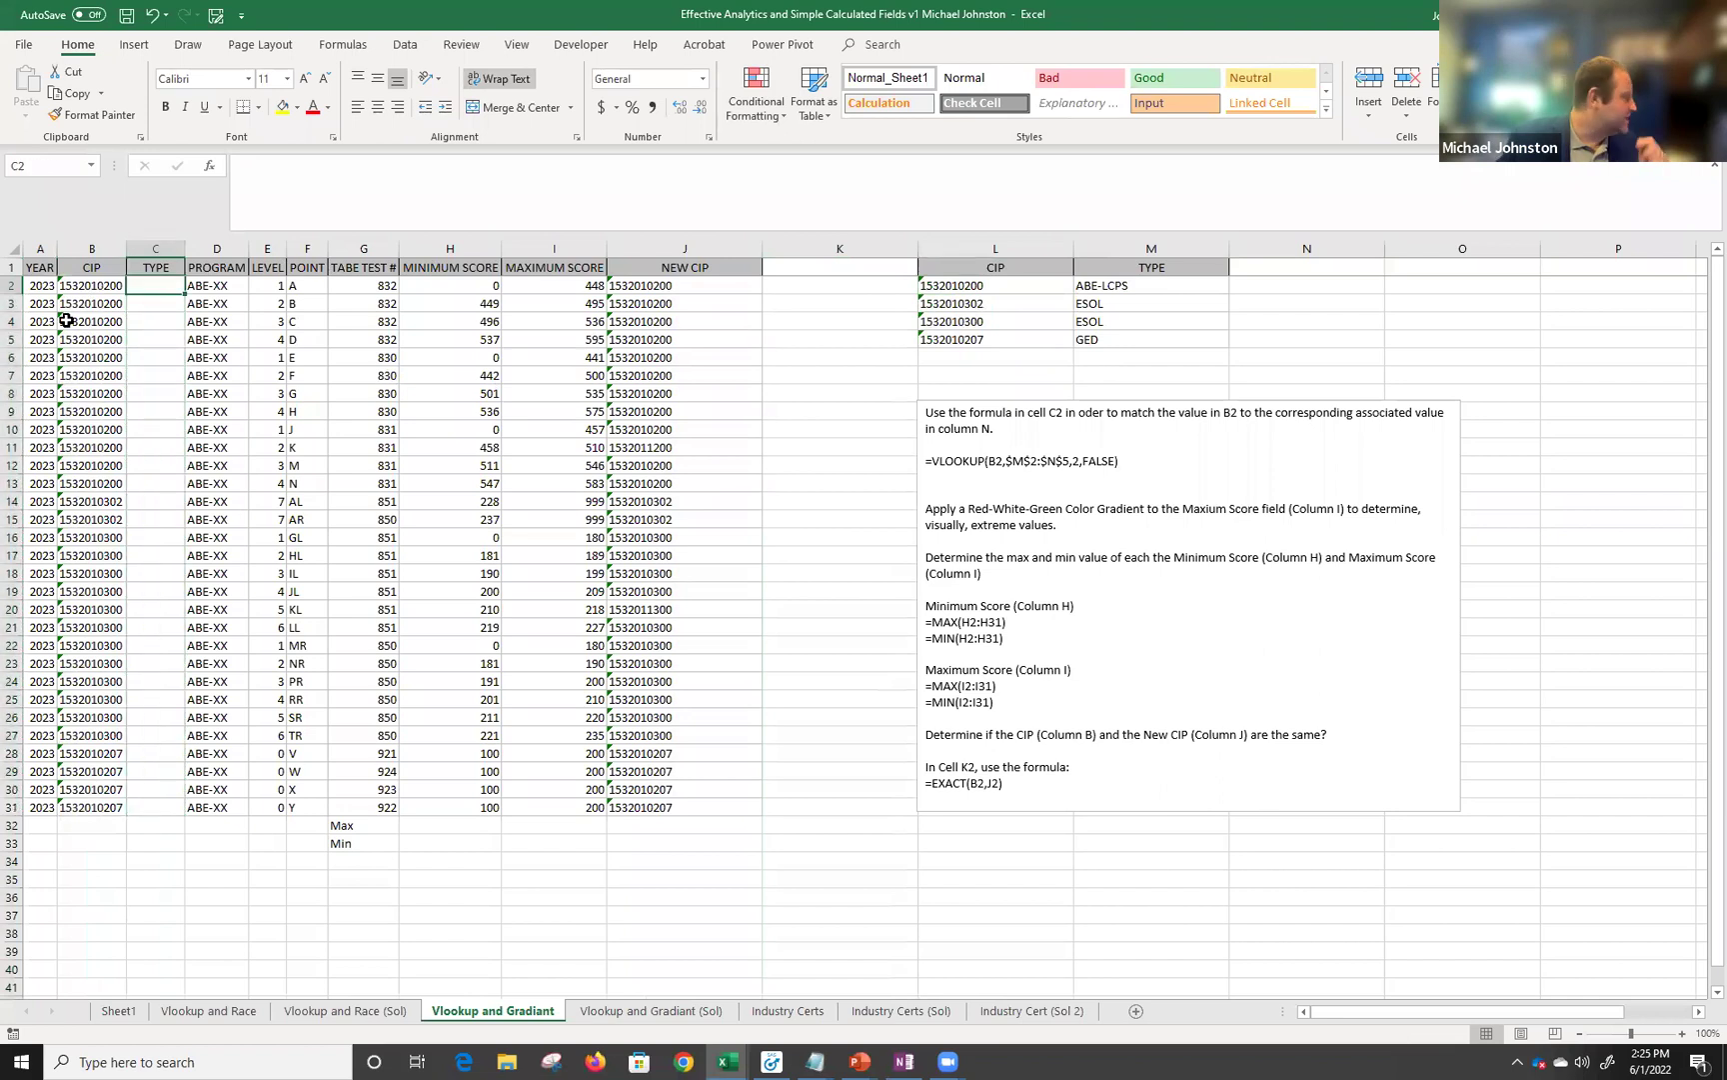
left_click(211, 168)
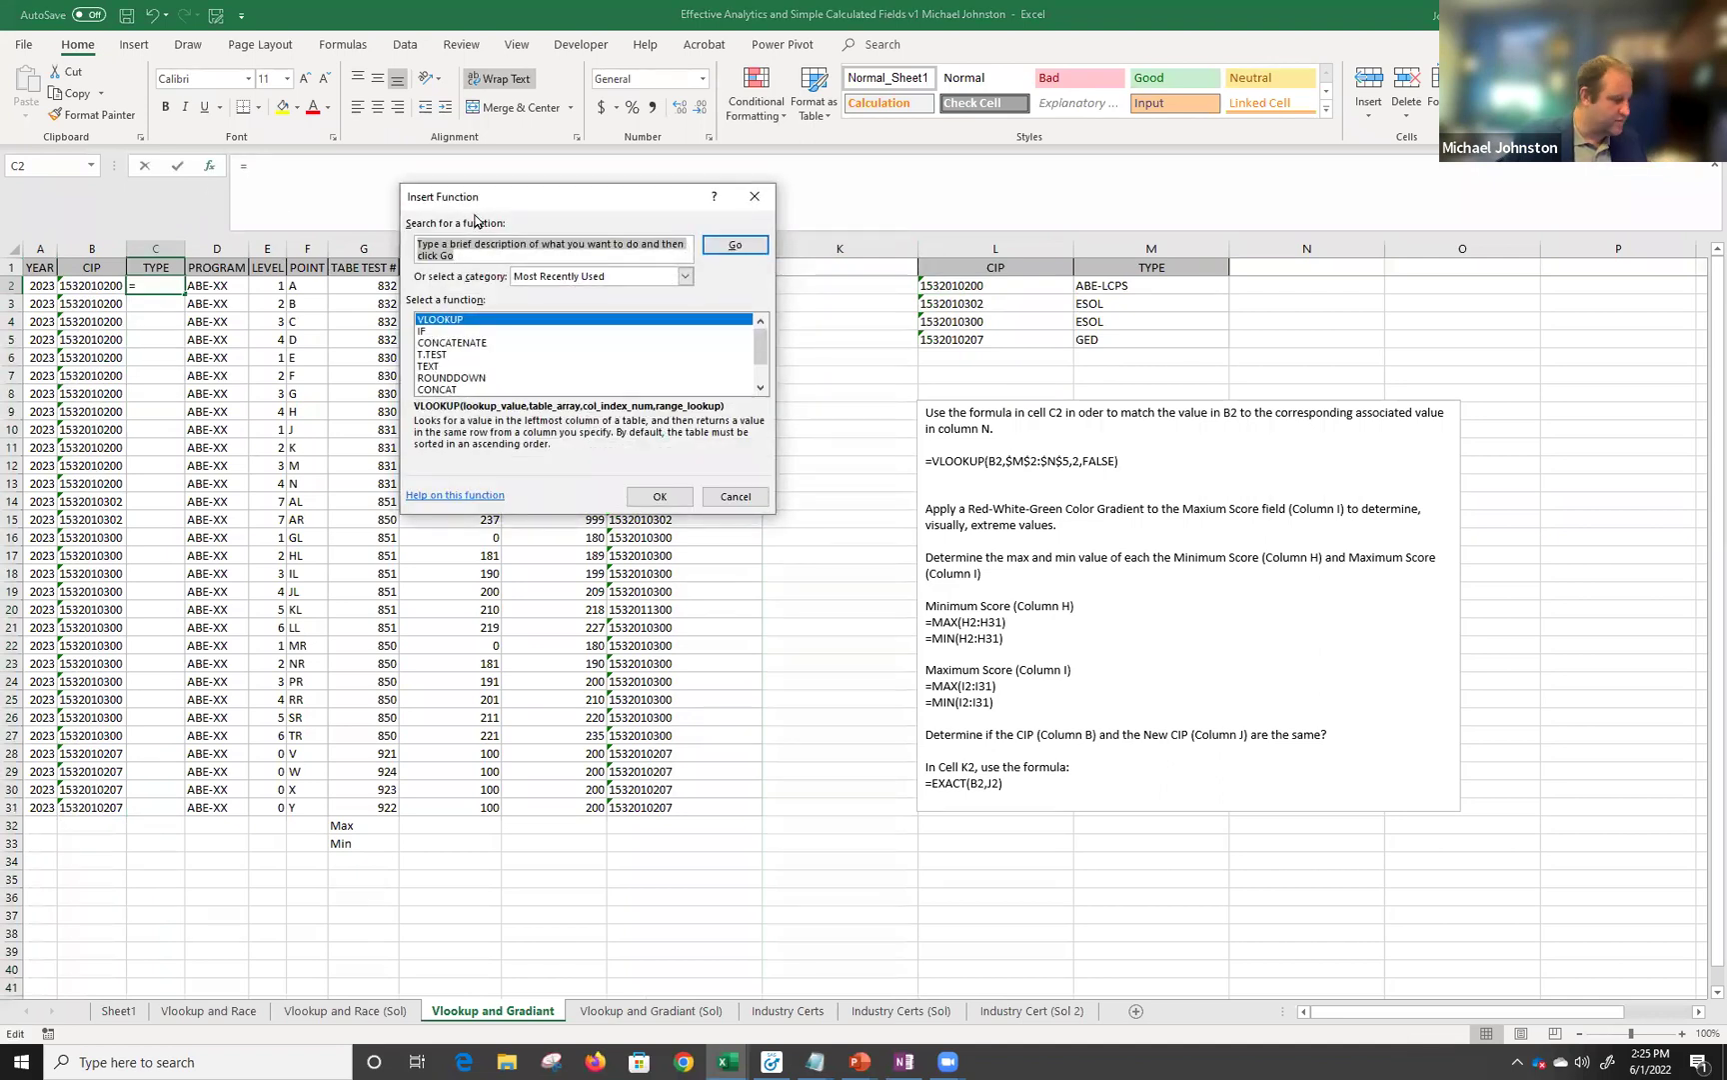
type("Vlook")
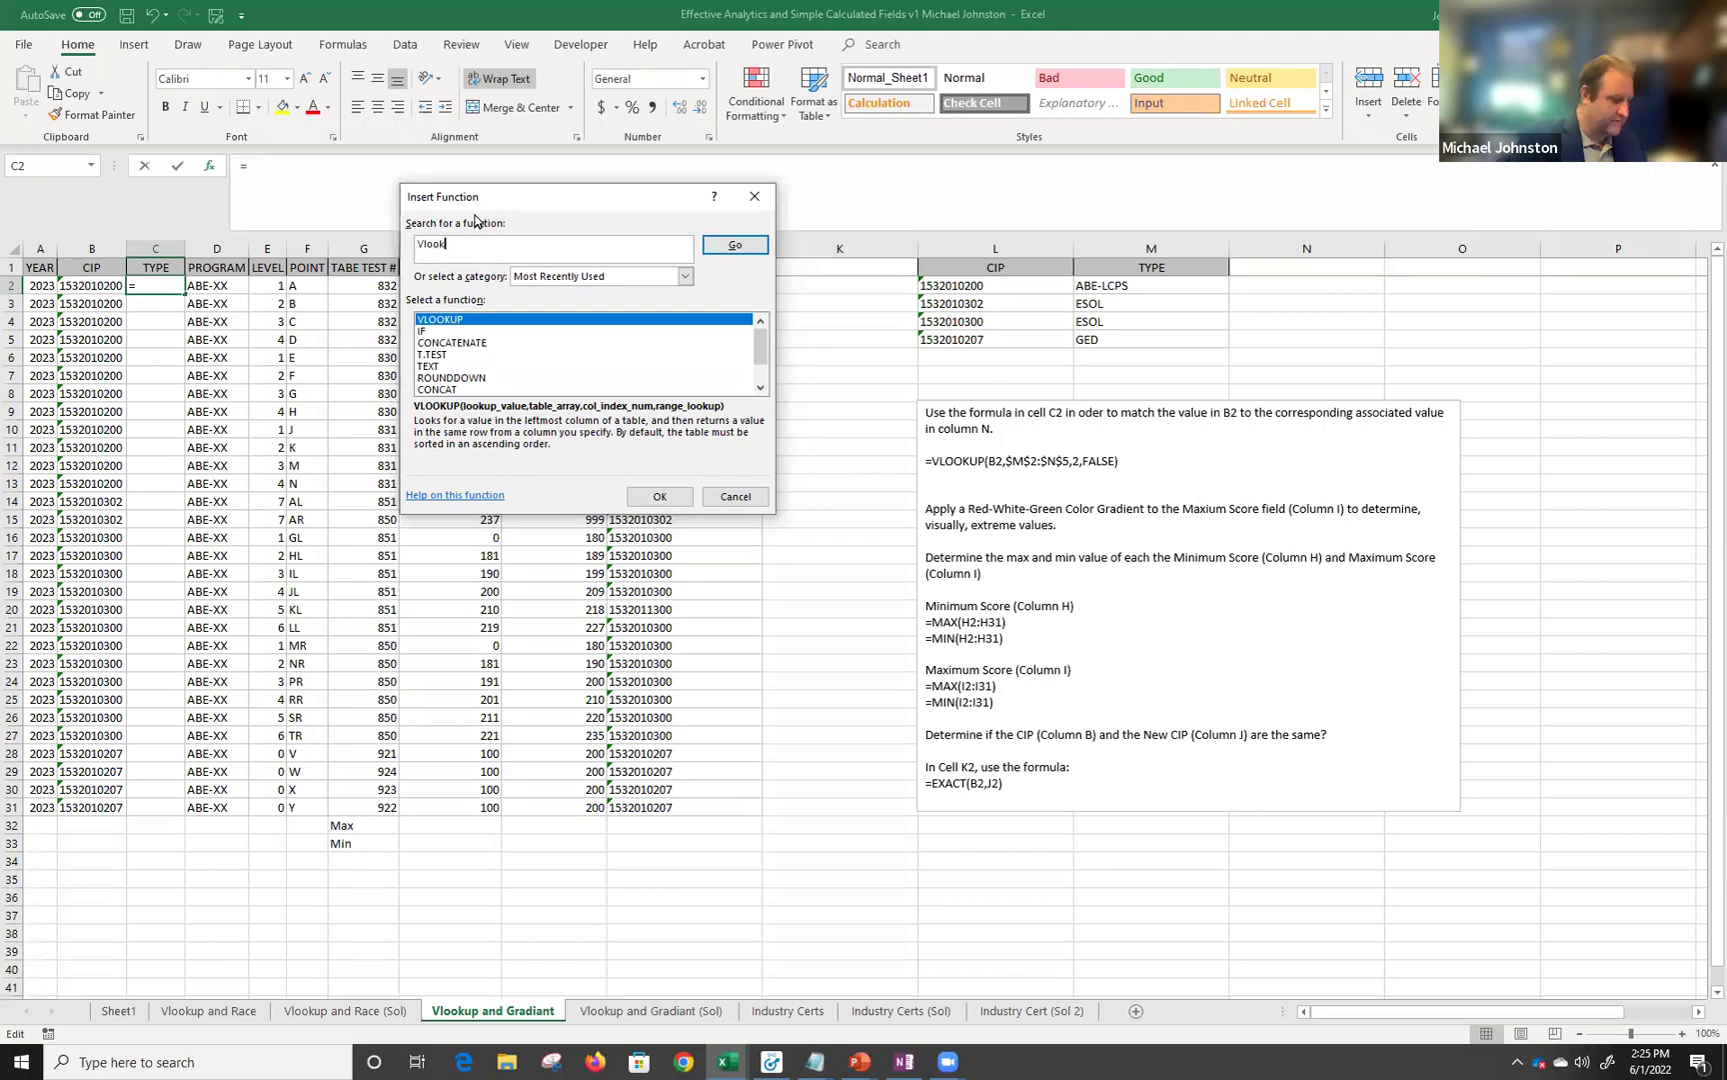
type("up")
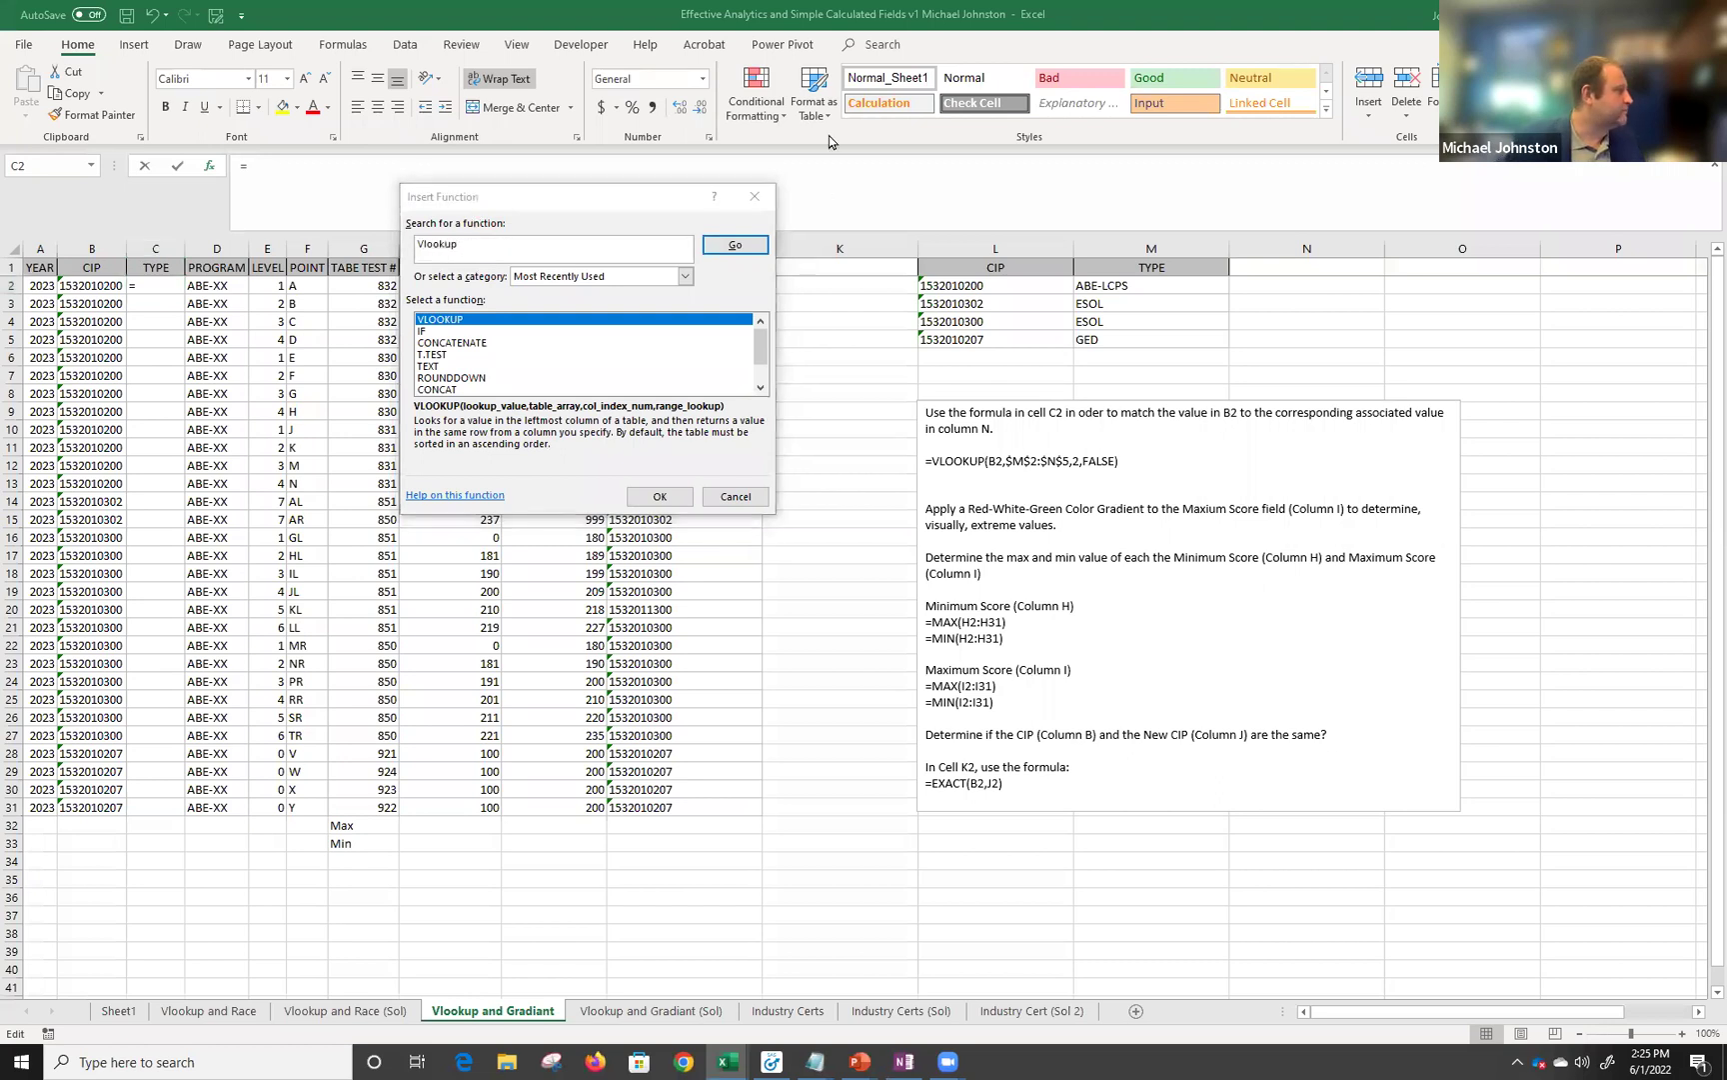
left_click(744, 245)
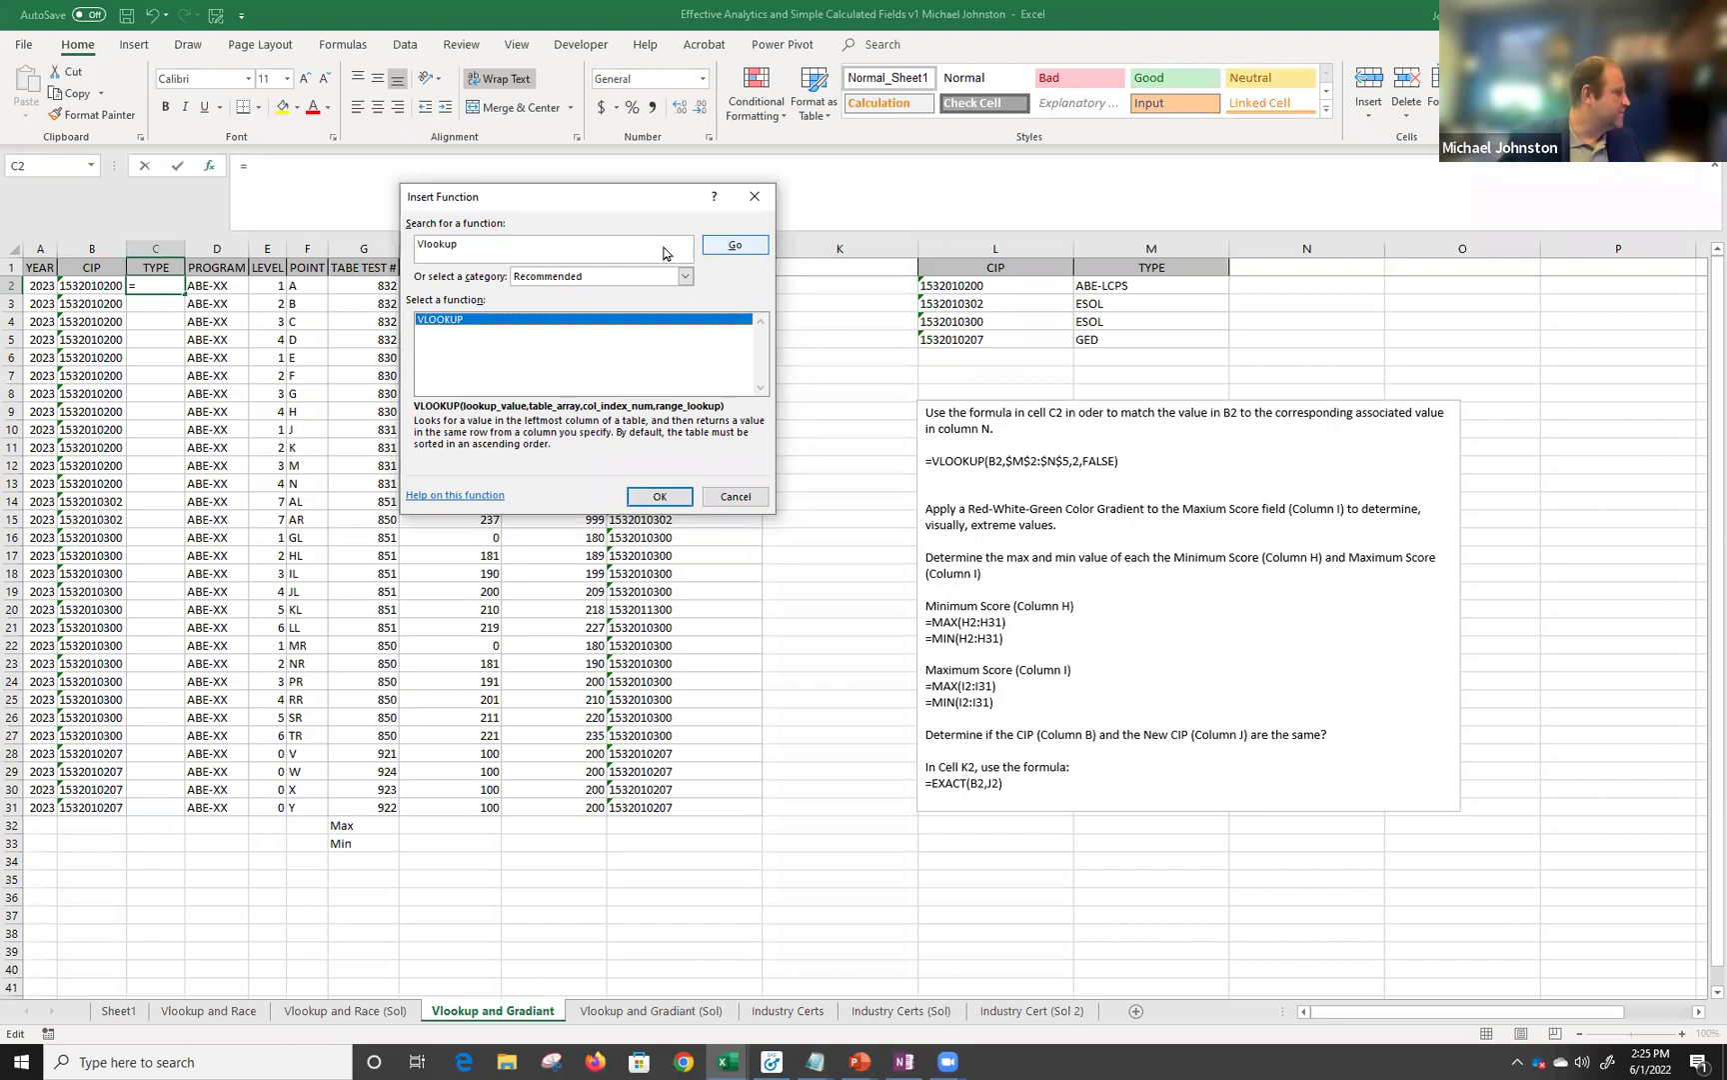
double_click(462, 318)
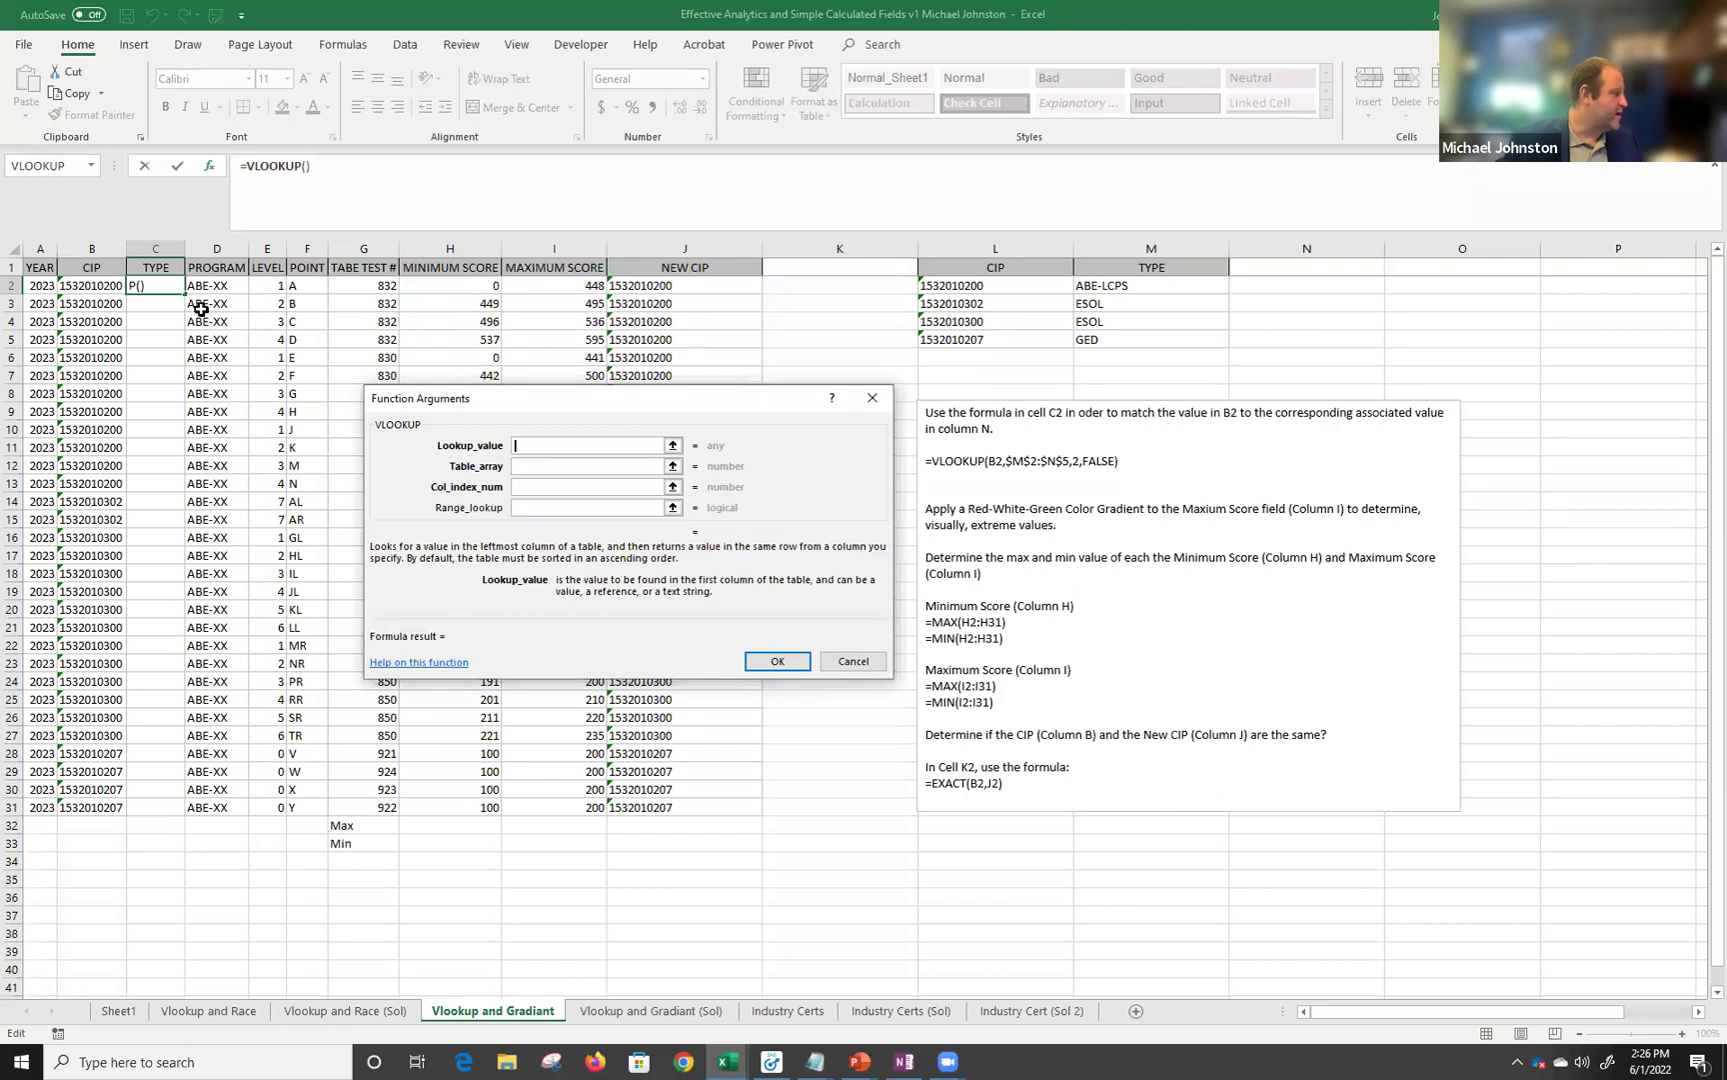
Set the VLOOKUP's lookup value to B2 and its table array to the absolute range $L$1:$M$5.
left_click(102, 286)
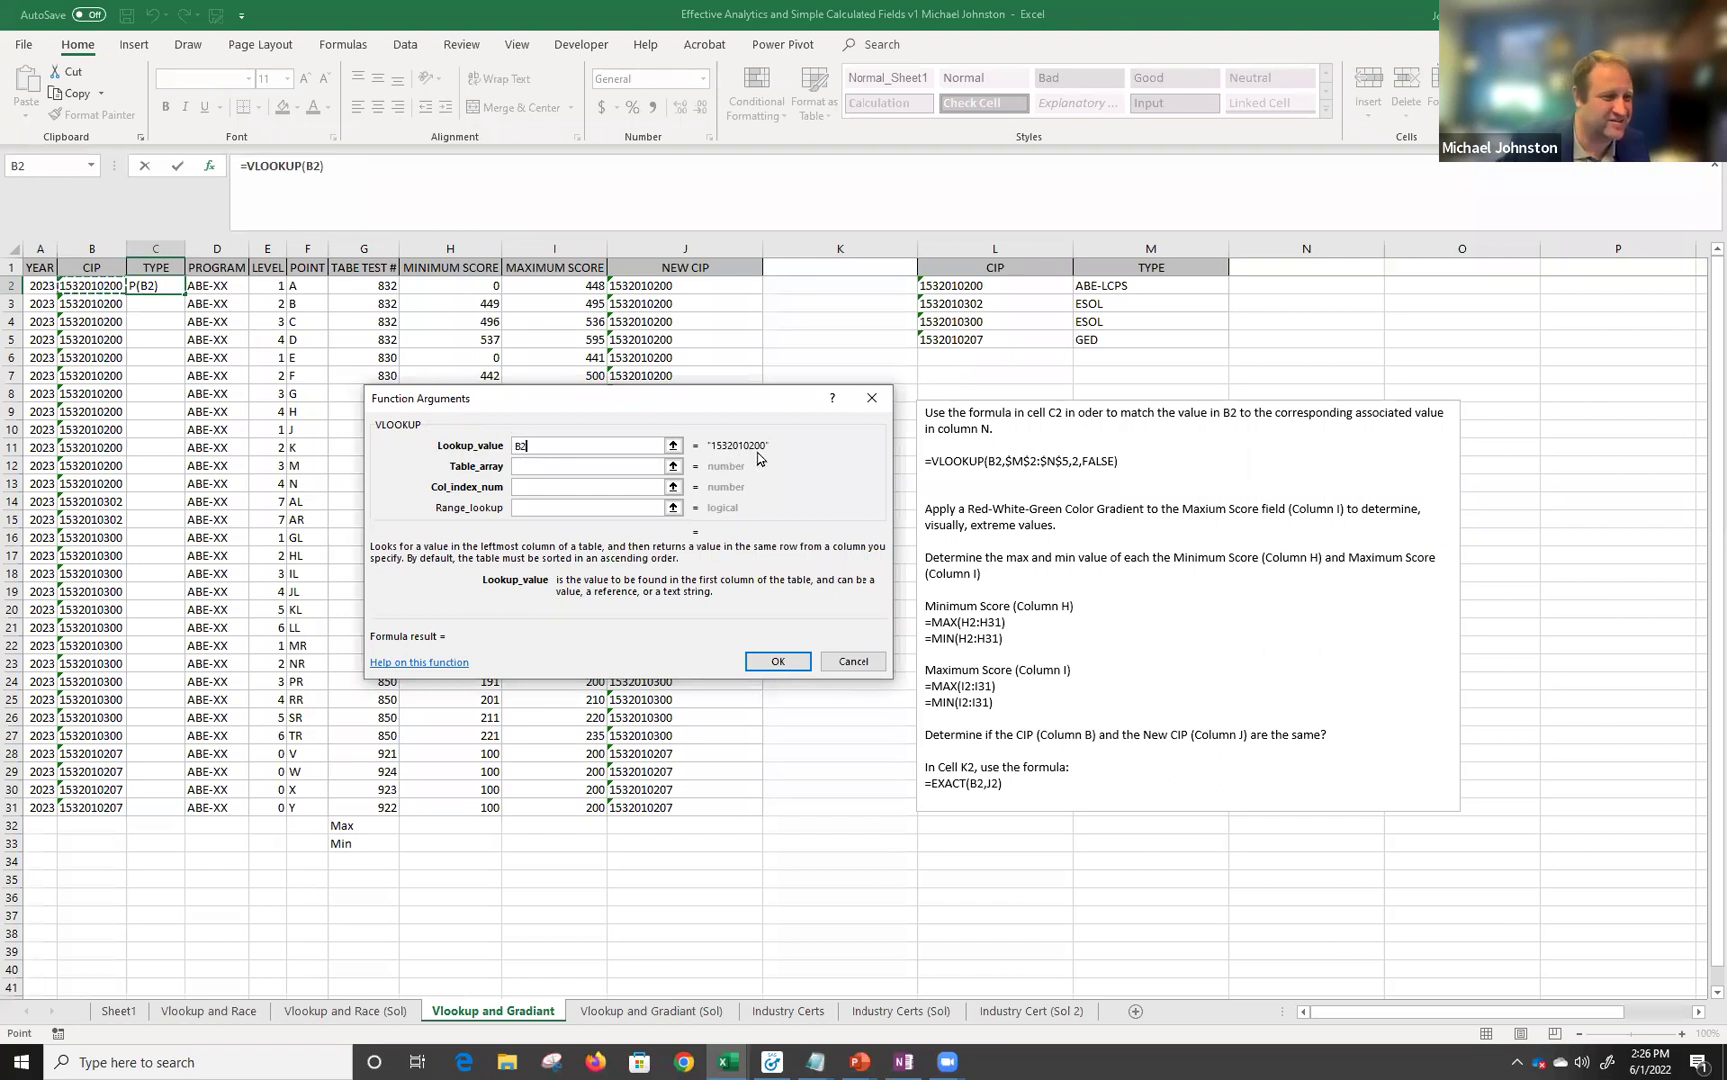
left_click(525, 467)
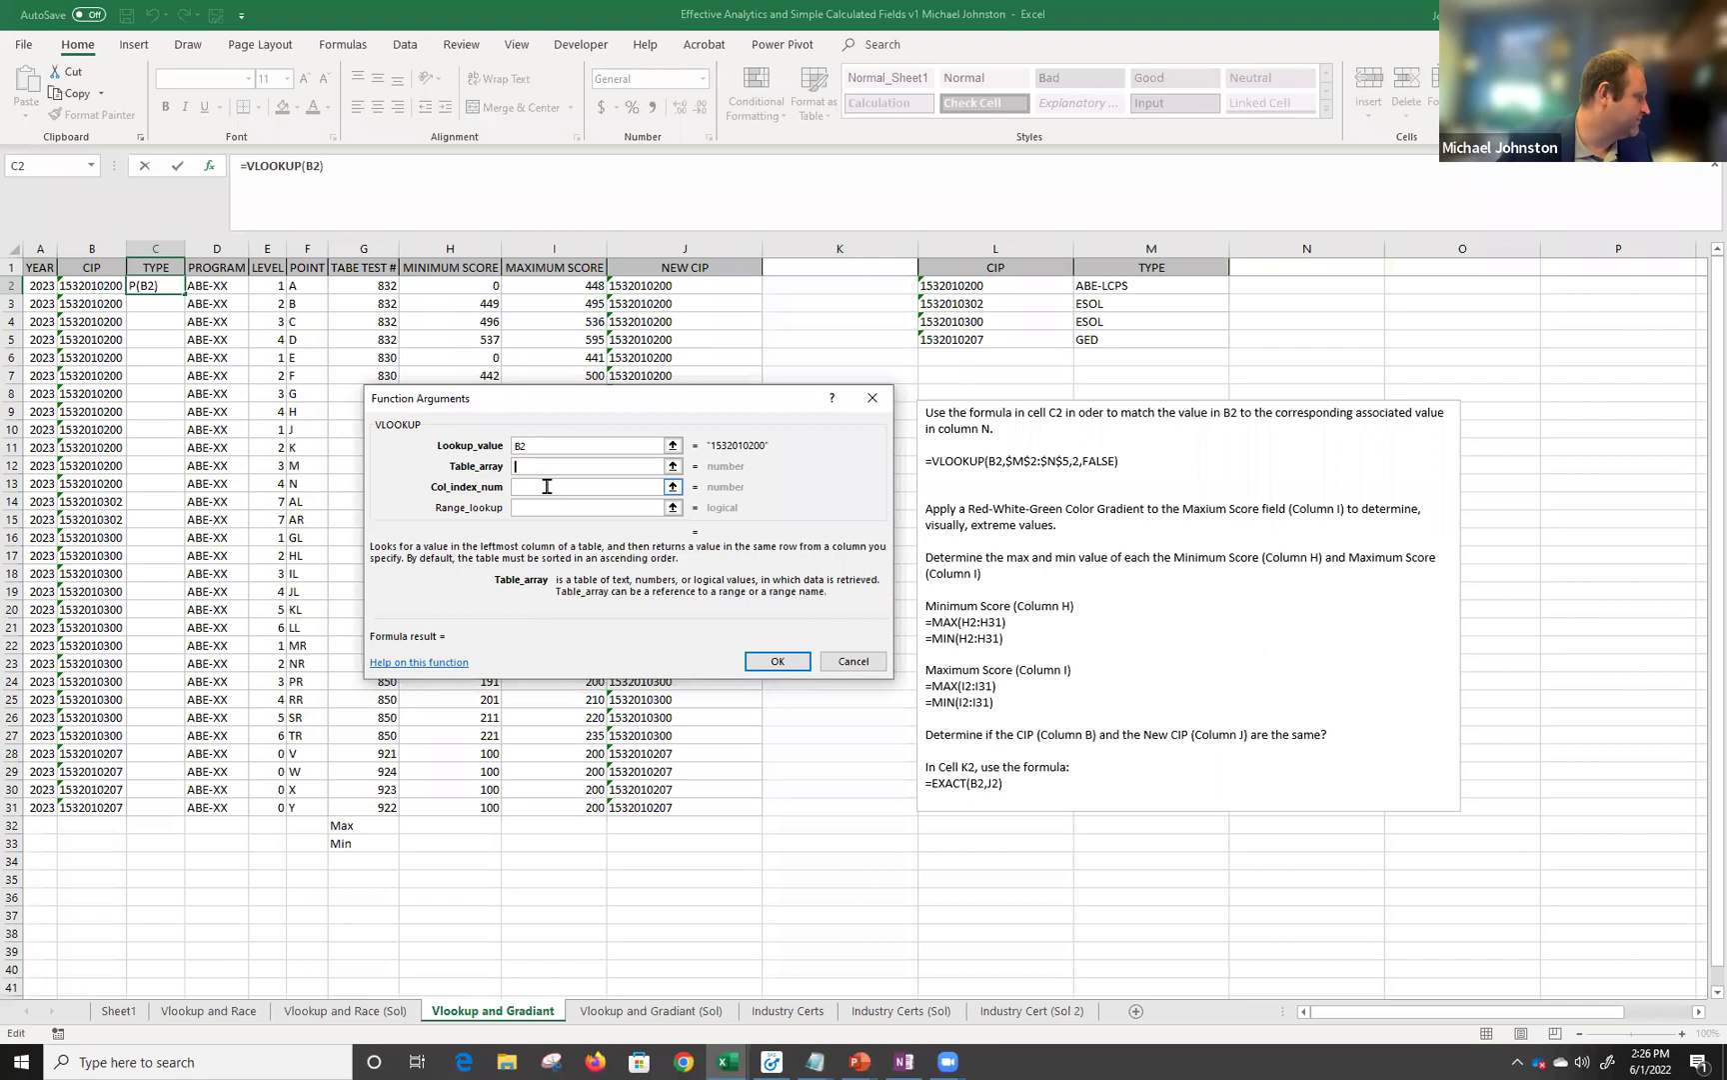
left_click(973, 265)
left_click_drag(974, 265, 1138, 341)
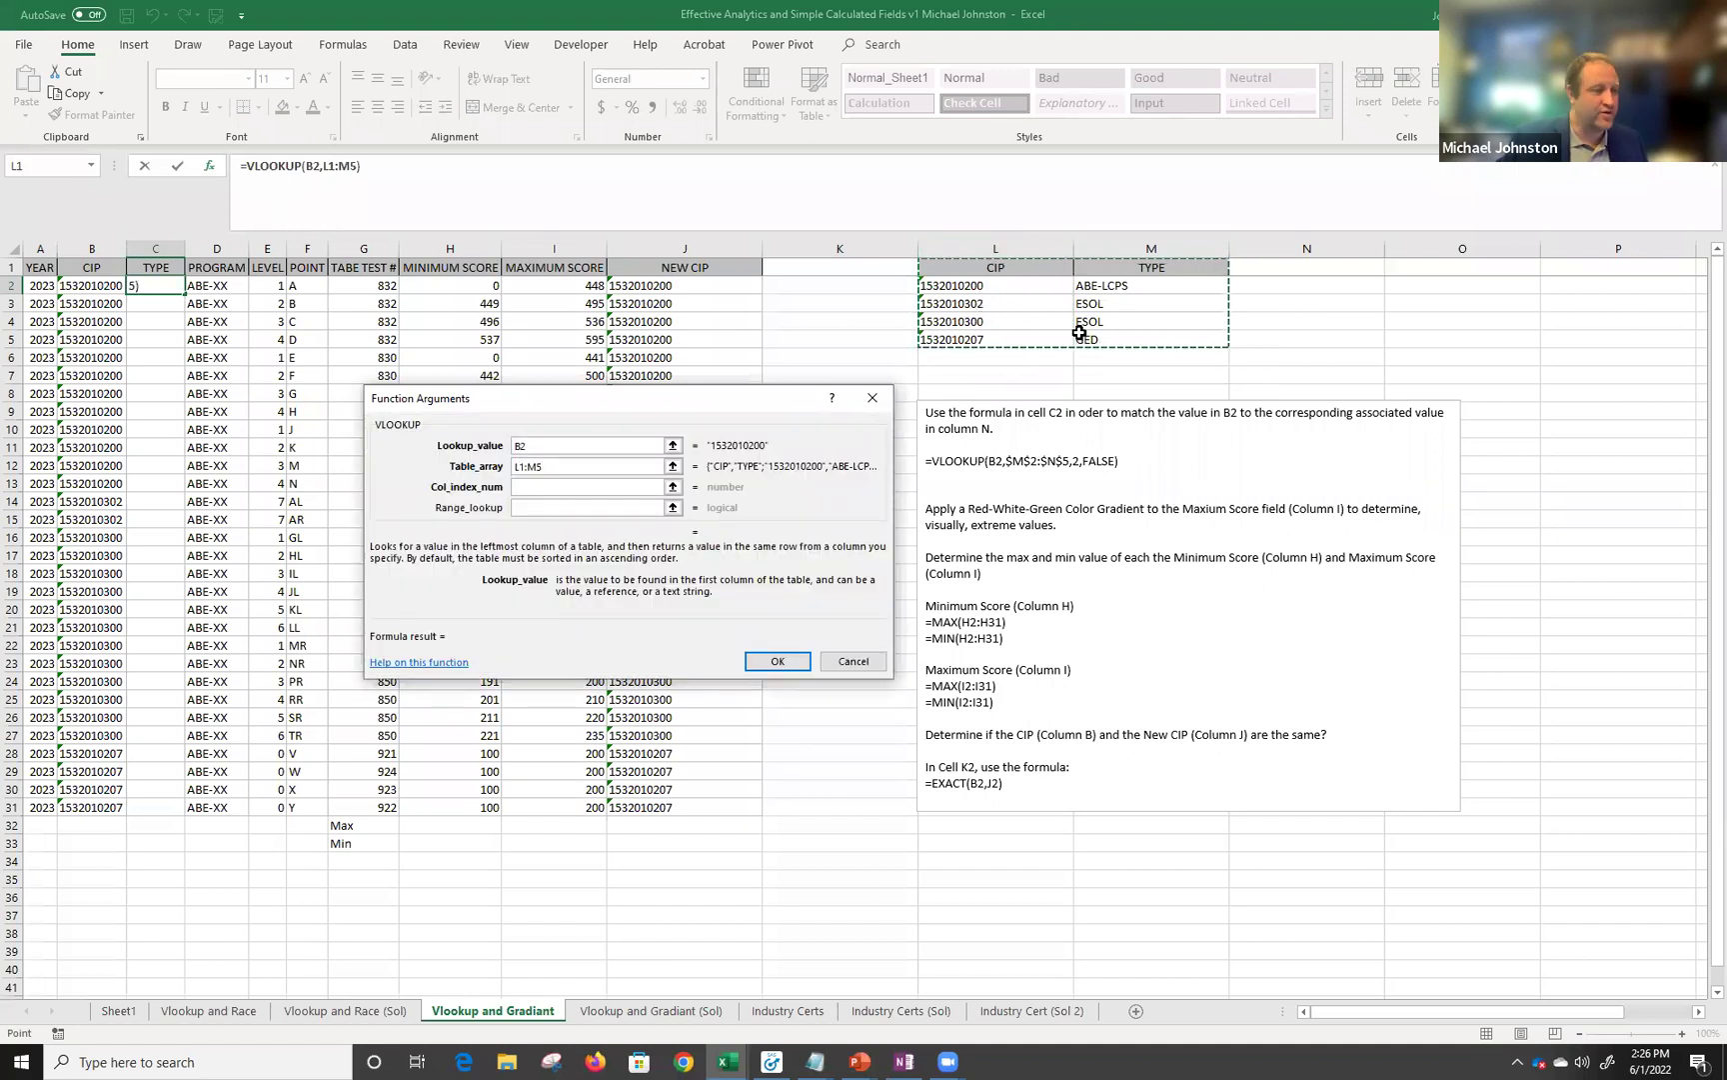
key("F4")
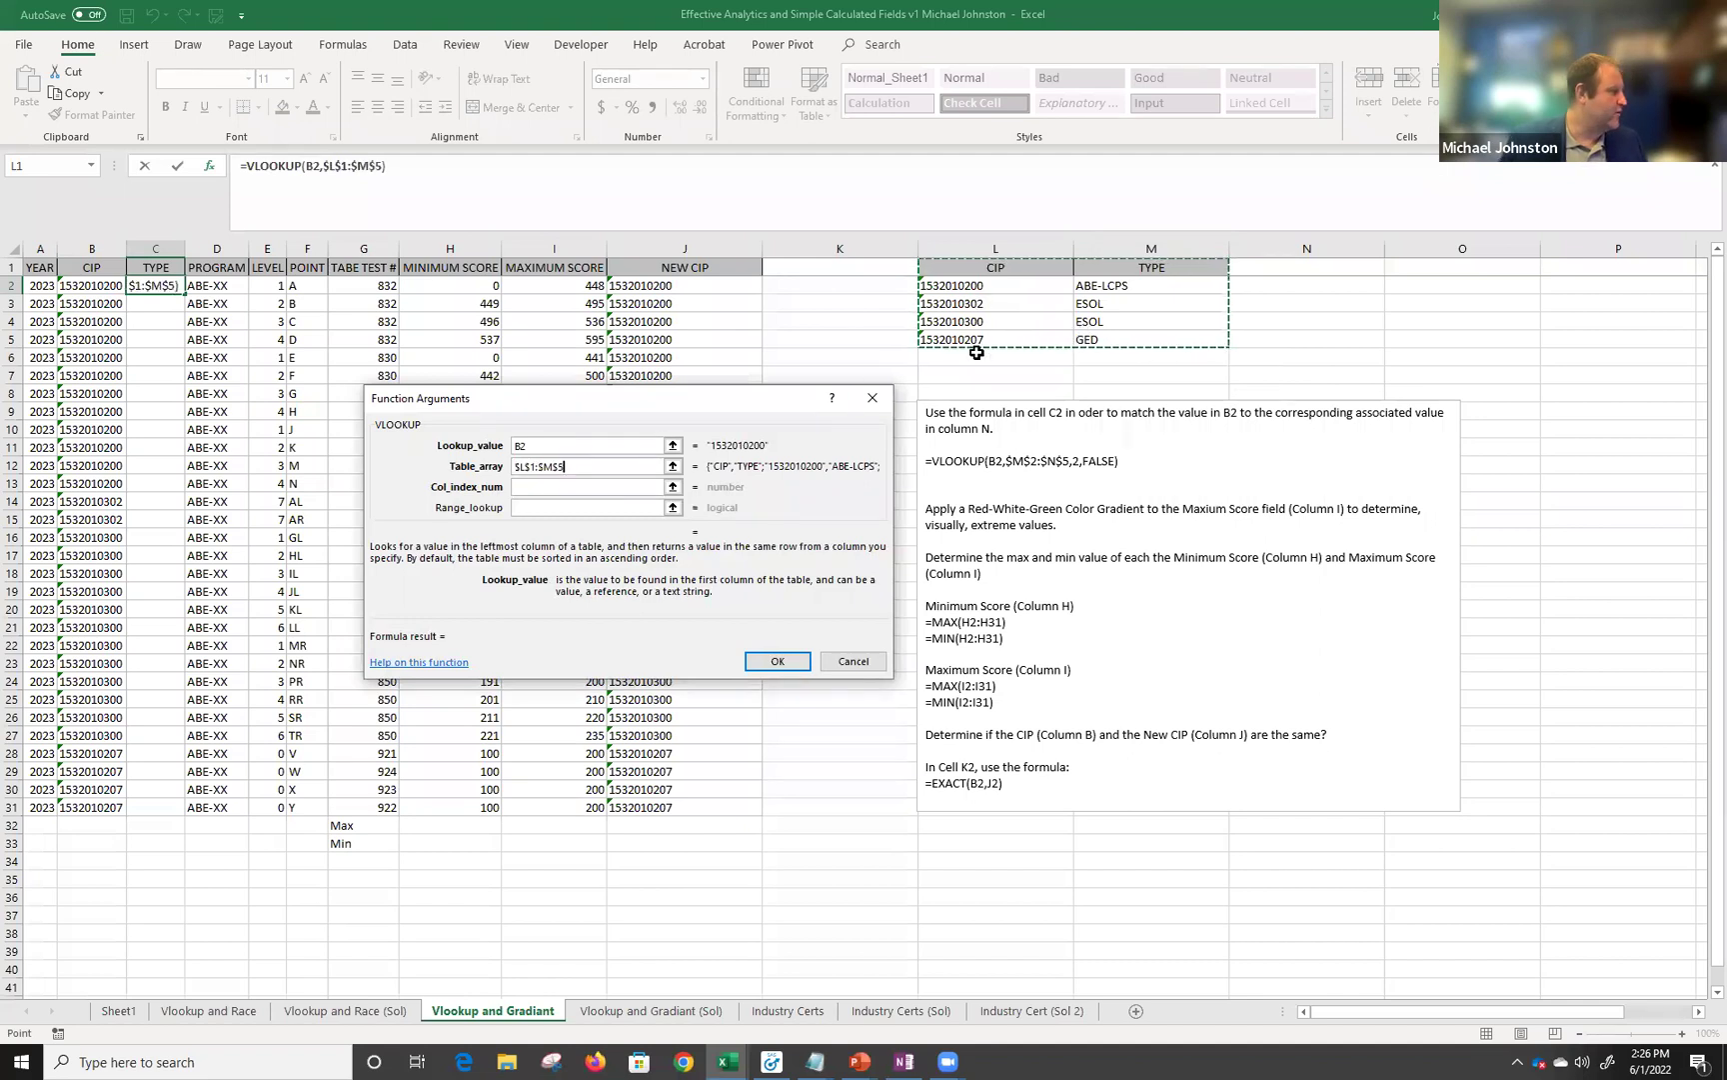
Set the column index number to 2 and the range lookup to False, and accept the VLOOKUP formula.
left_click(550, 487)
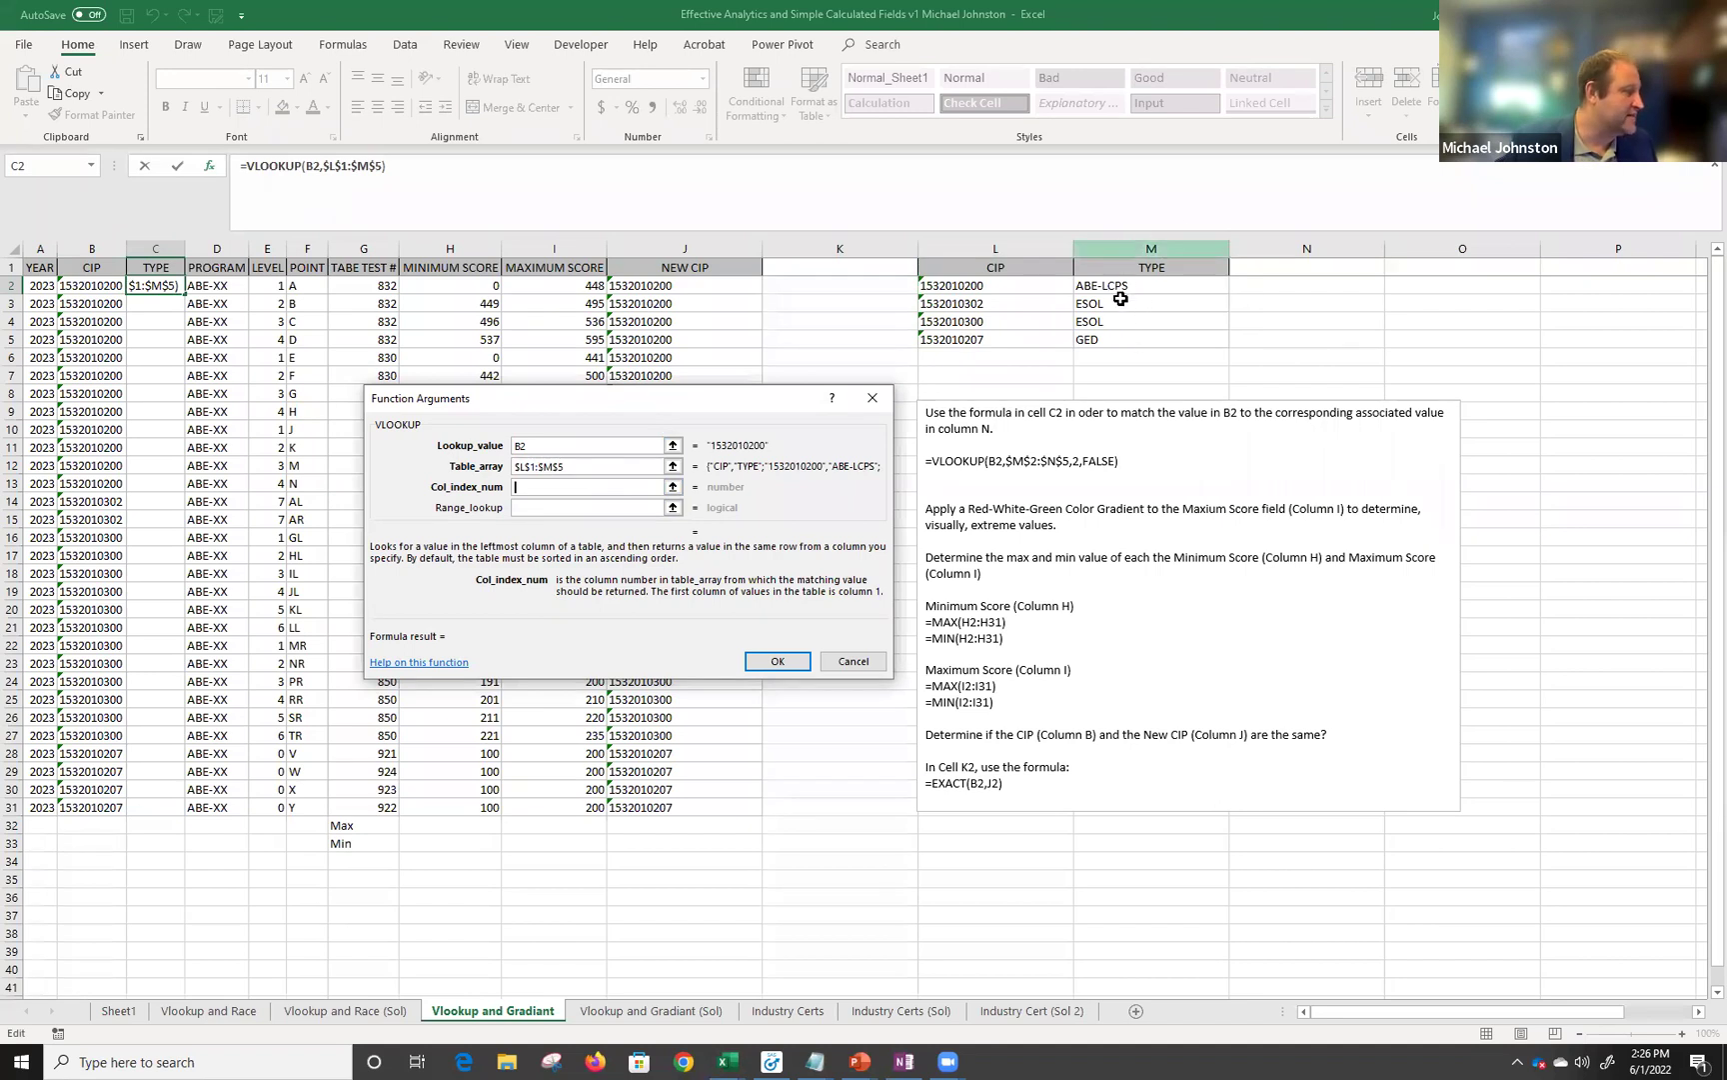
type("2")
left_click(588, 510)
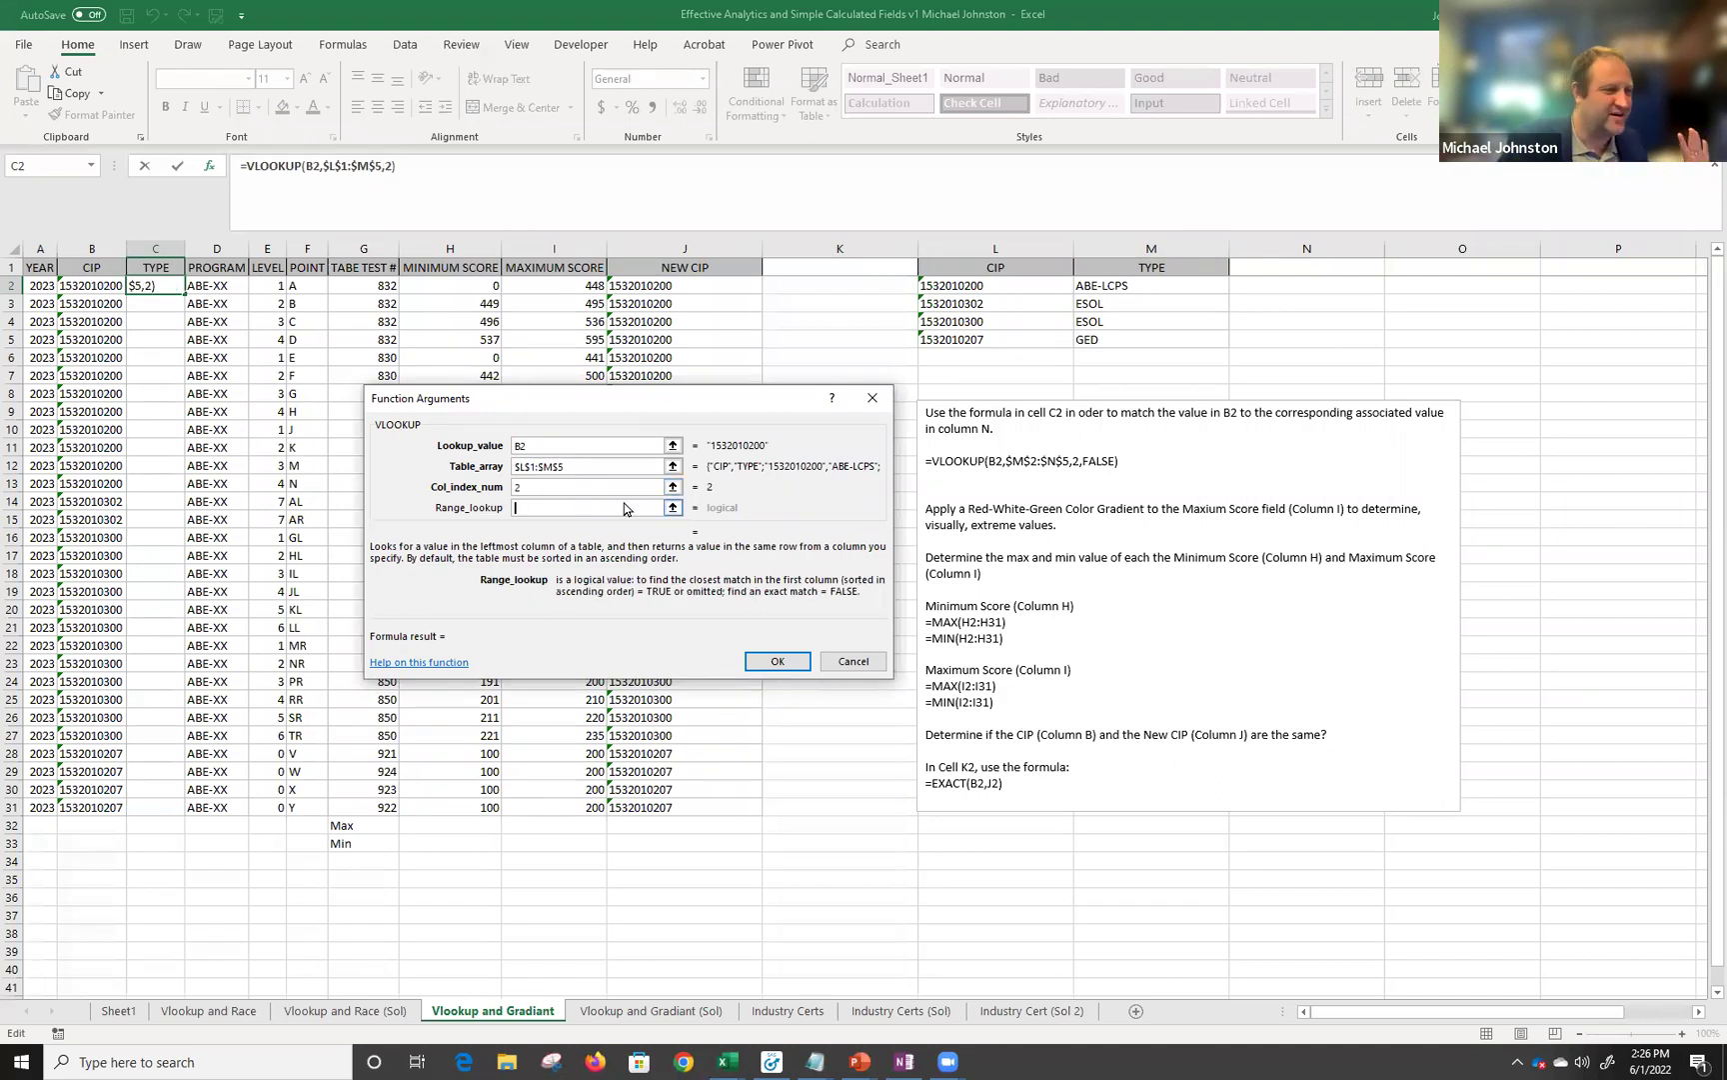
type("Fale")
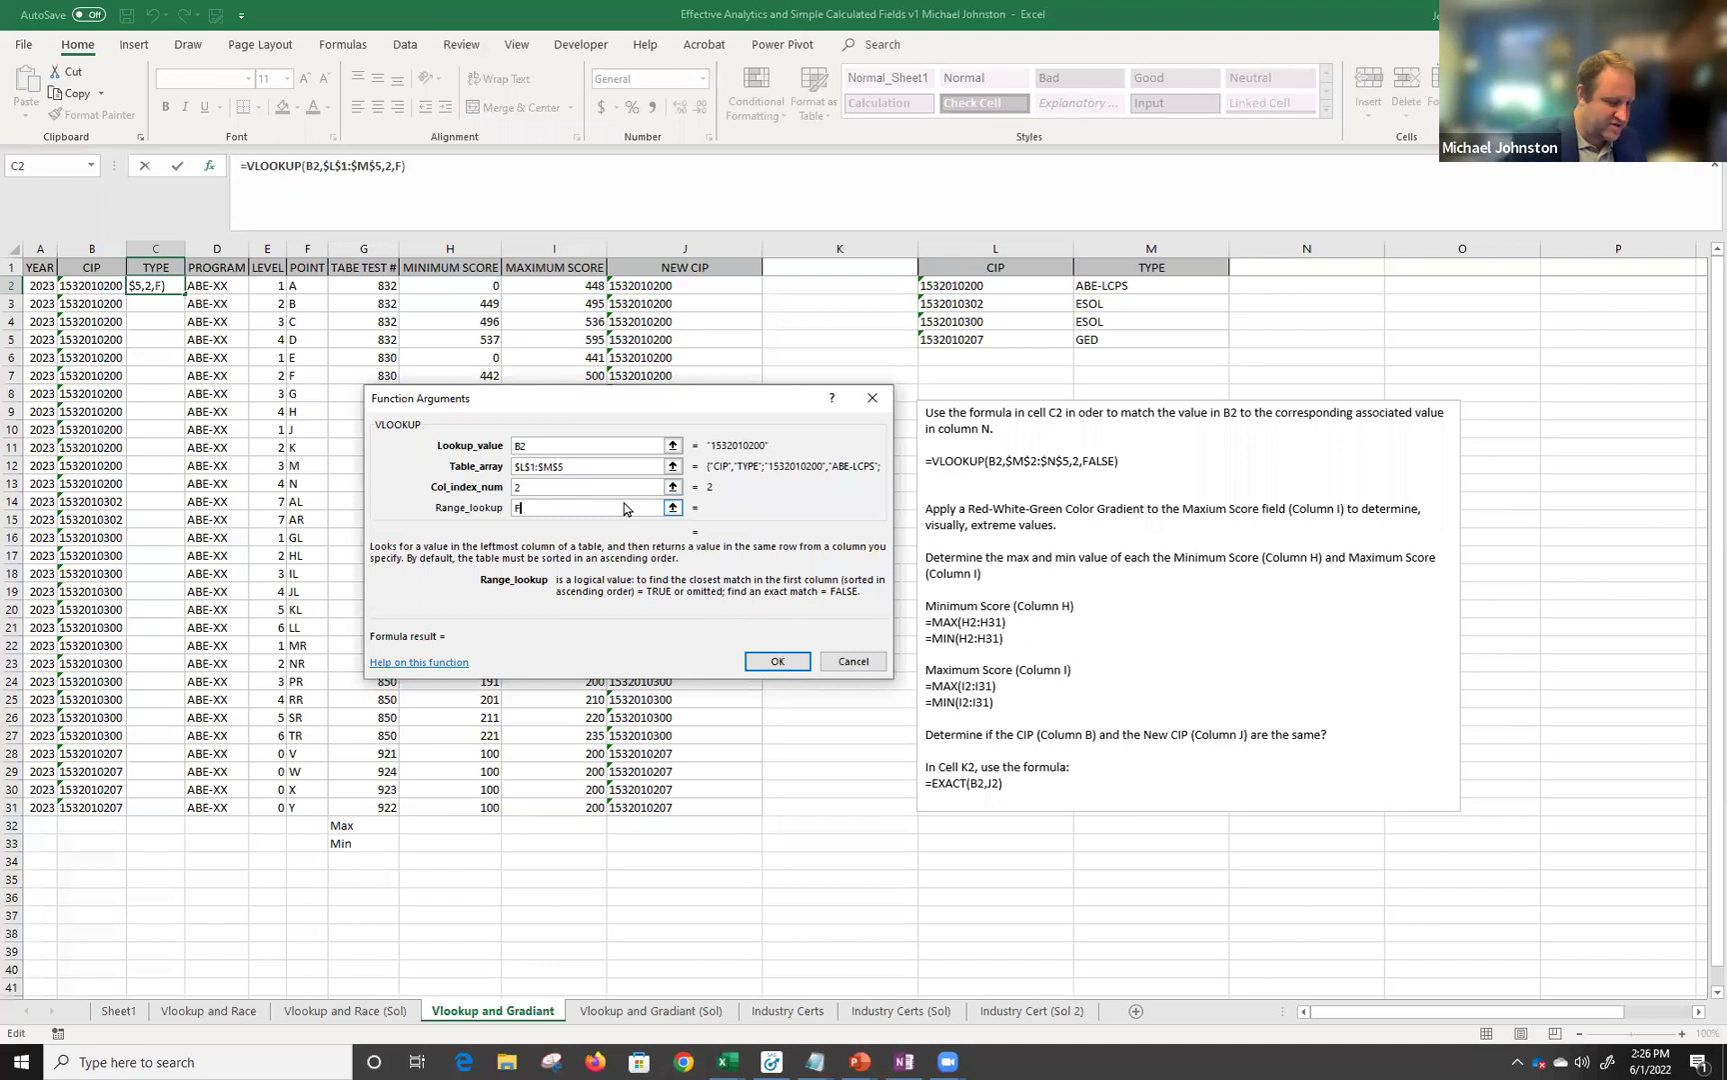
type("e")
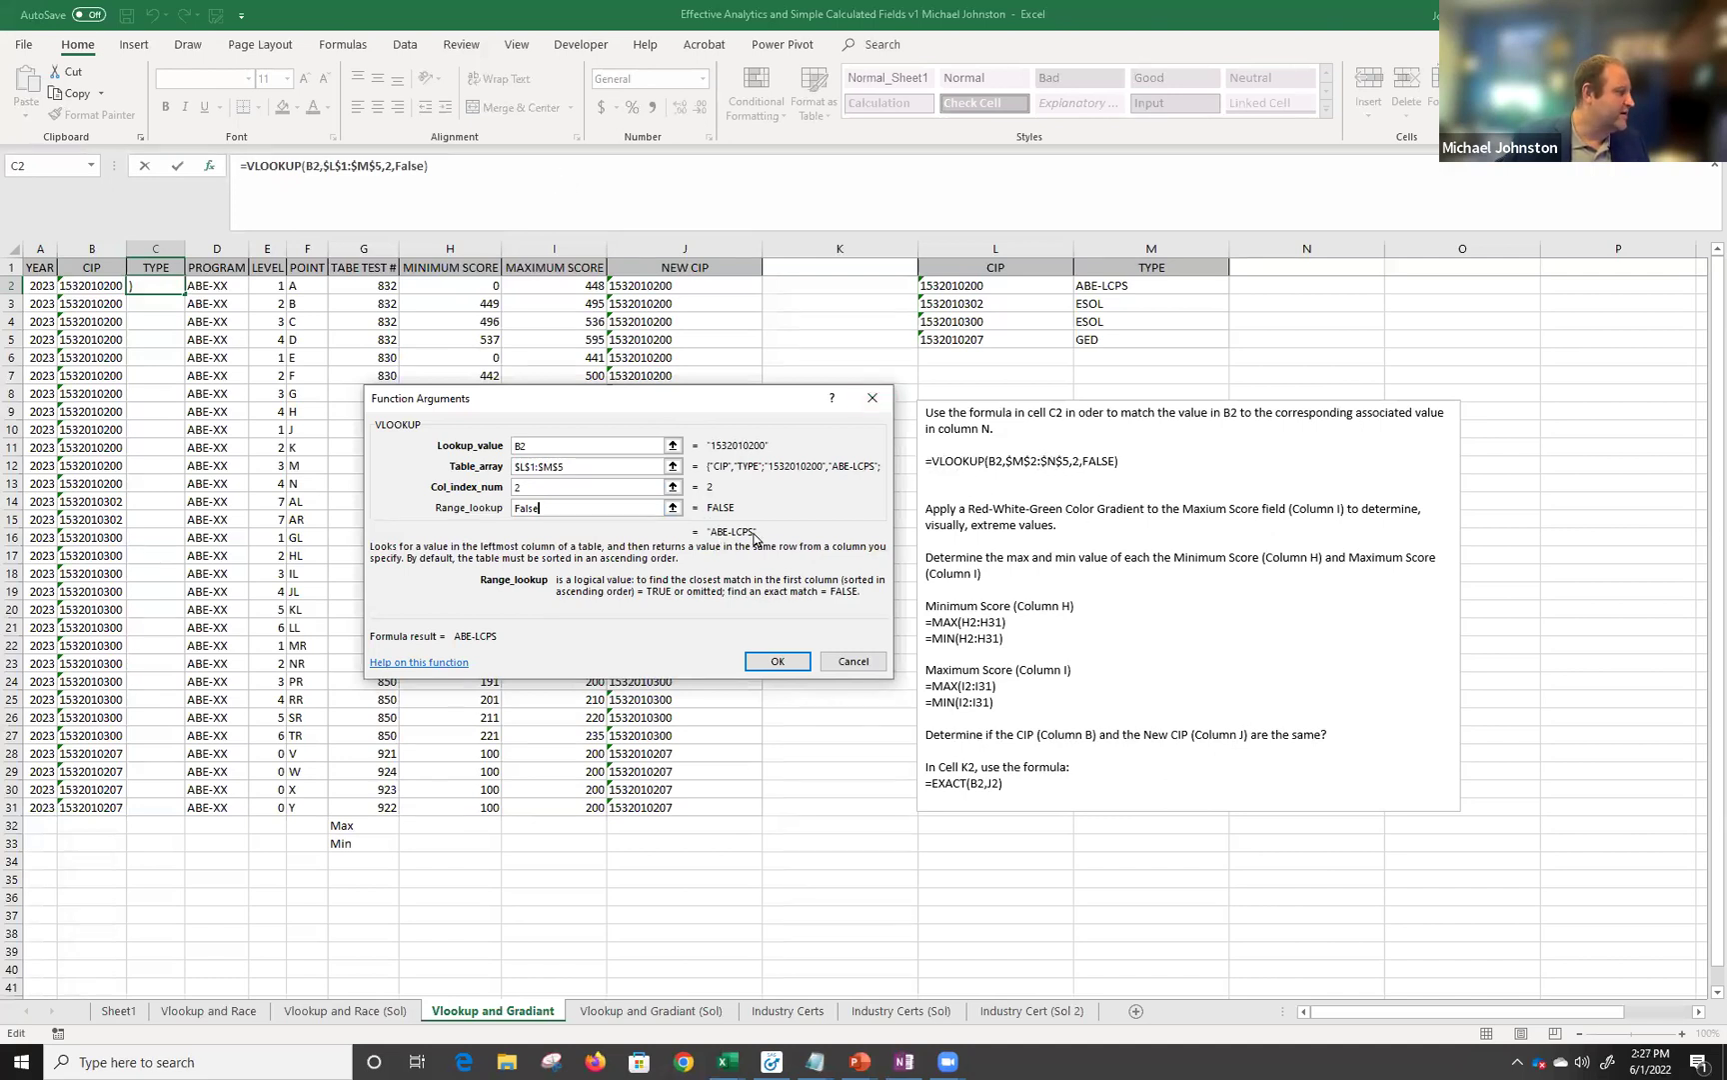
left_click(778, 661)
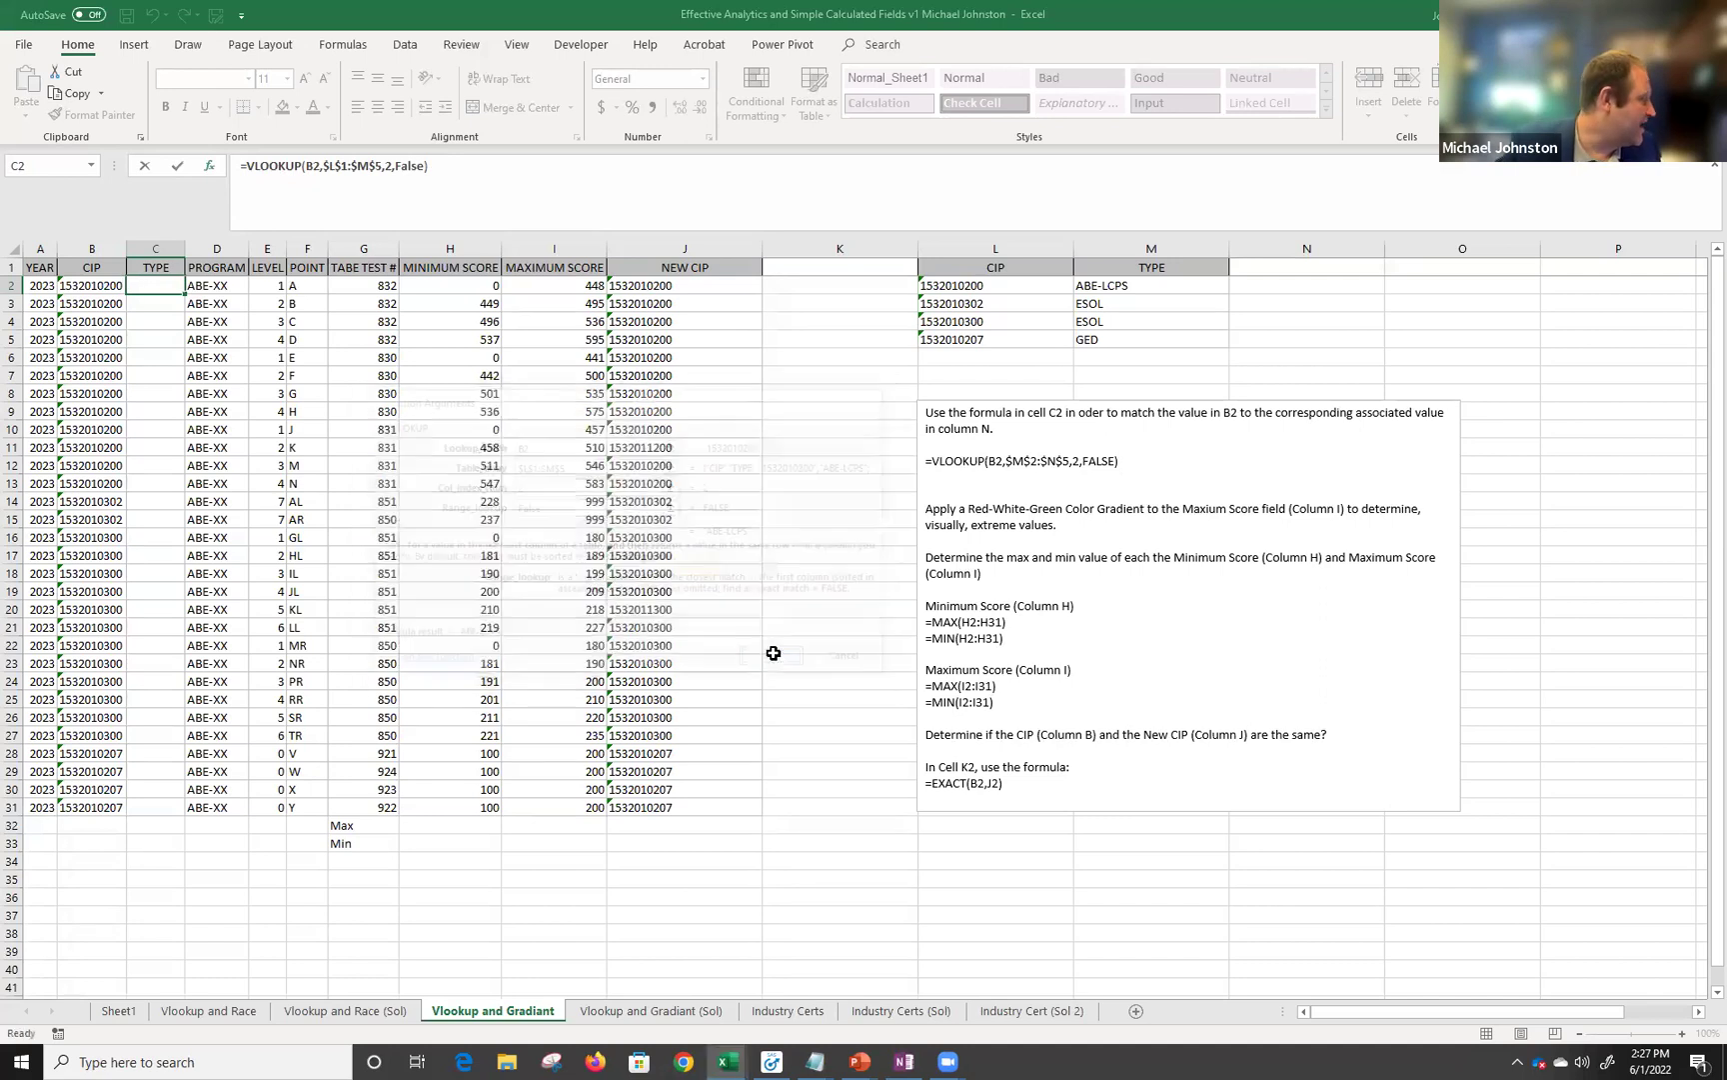
Compare B2 with the matching CIP in L2, and fill the VLOOKUP formula from C2 down to C33.
left_click(90, 289)
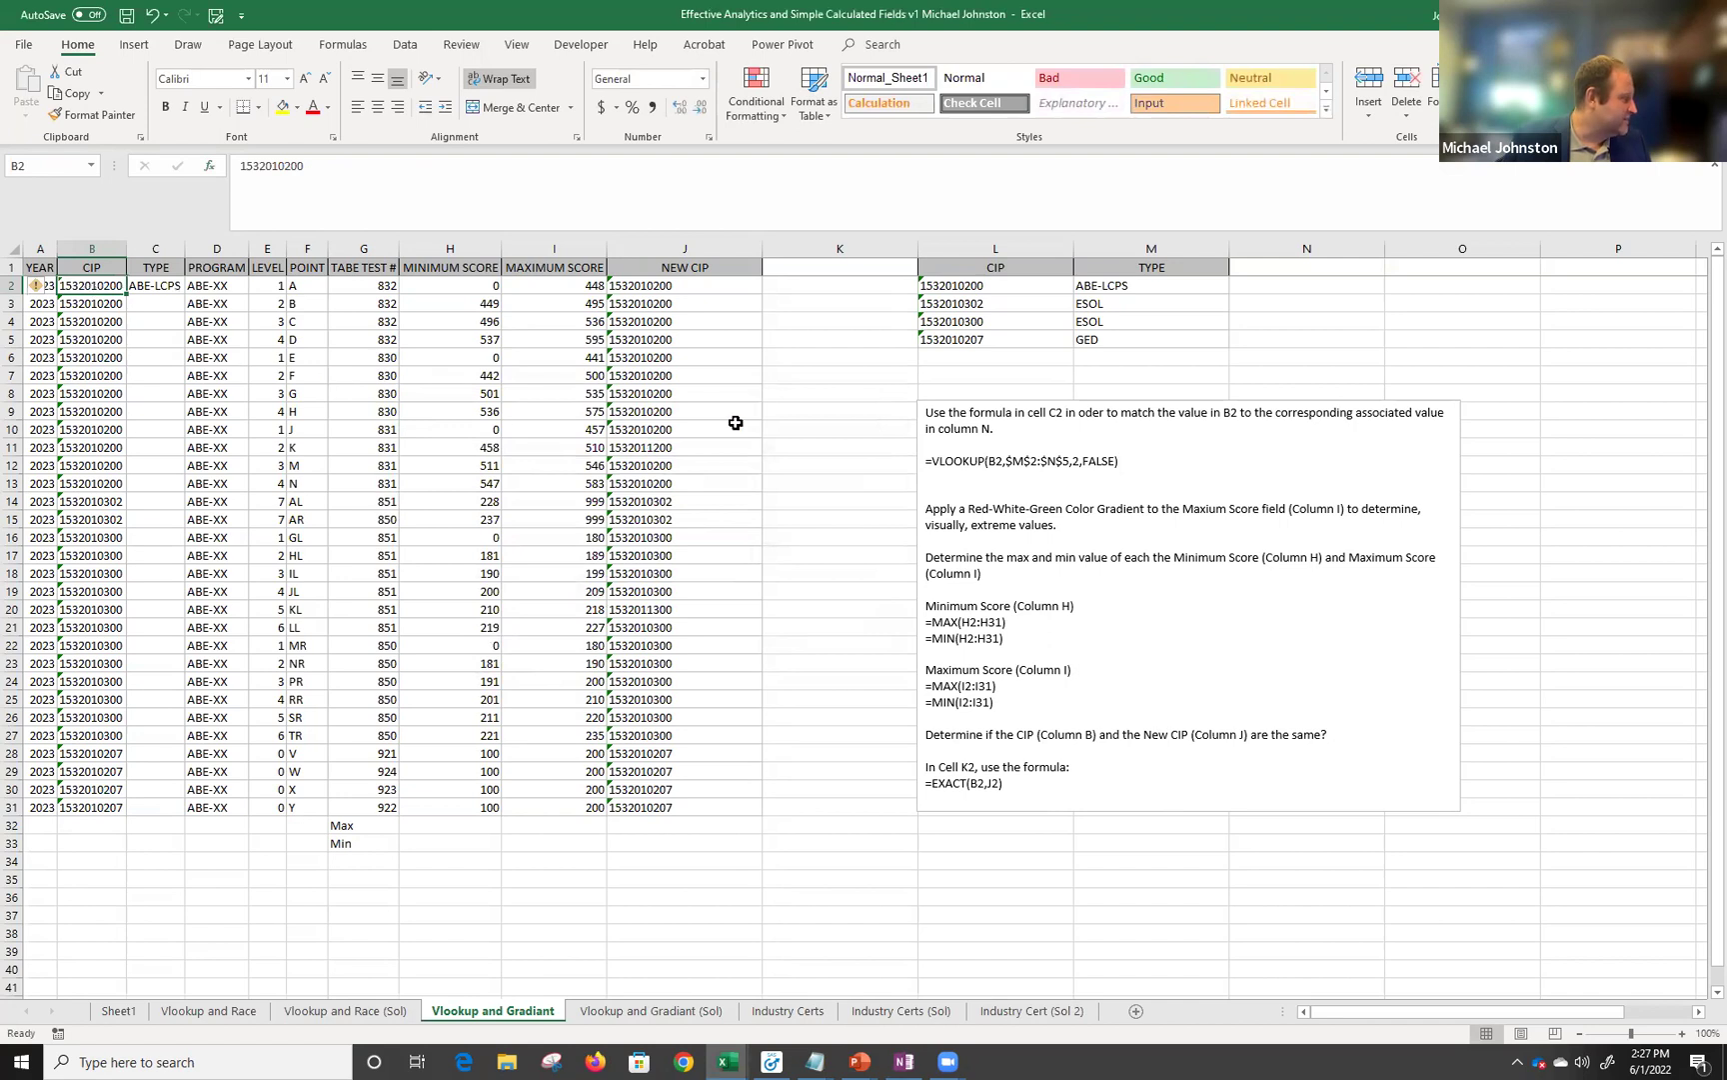
left_click(997, 283)
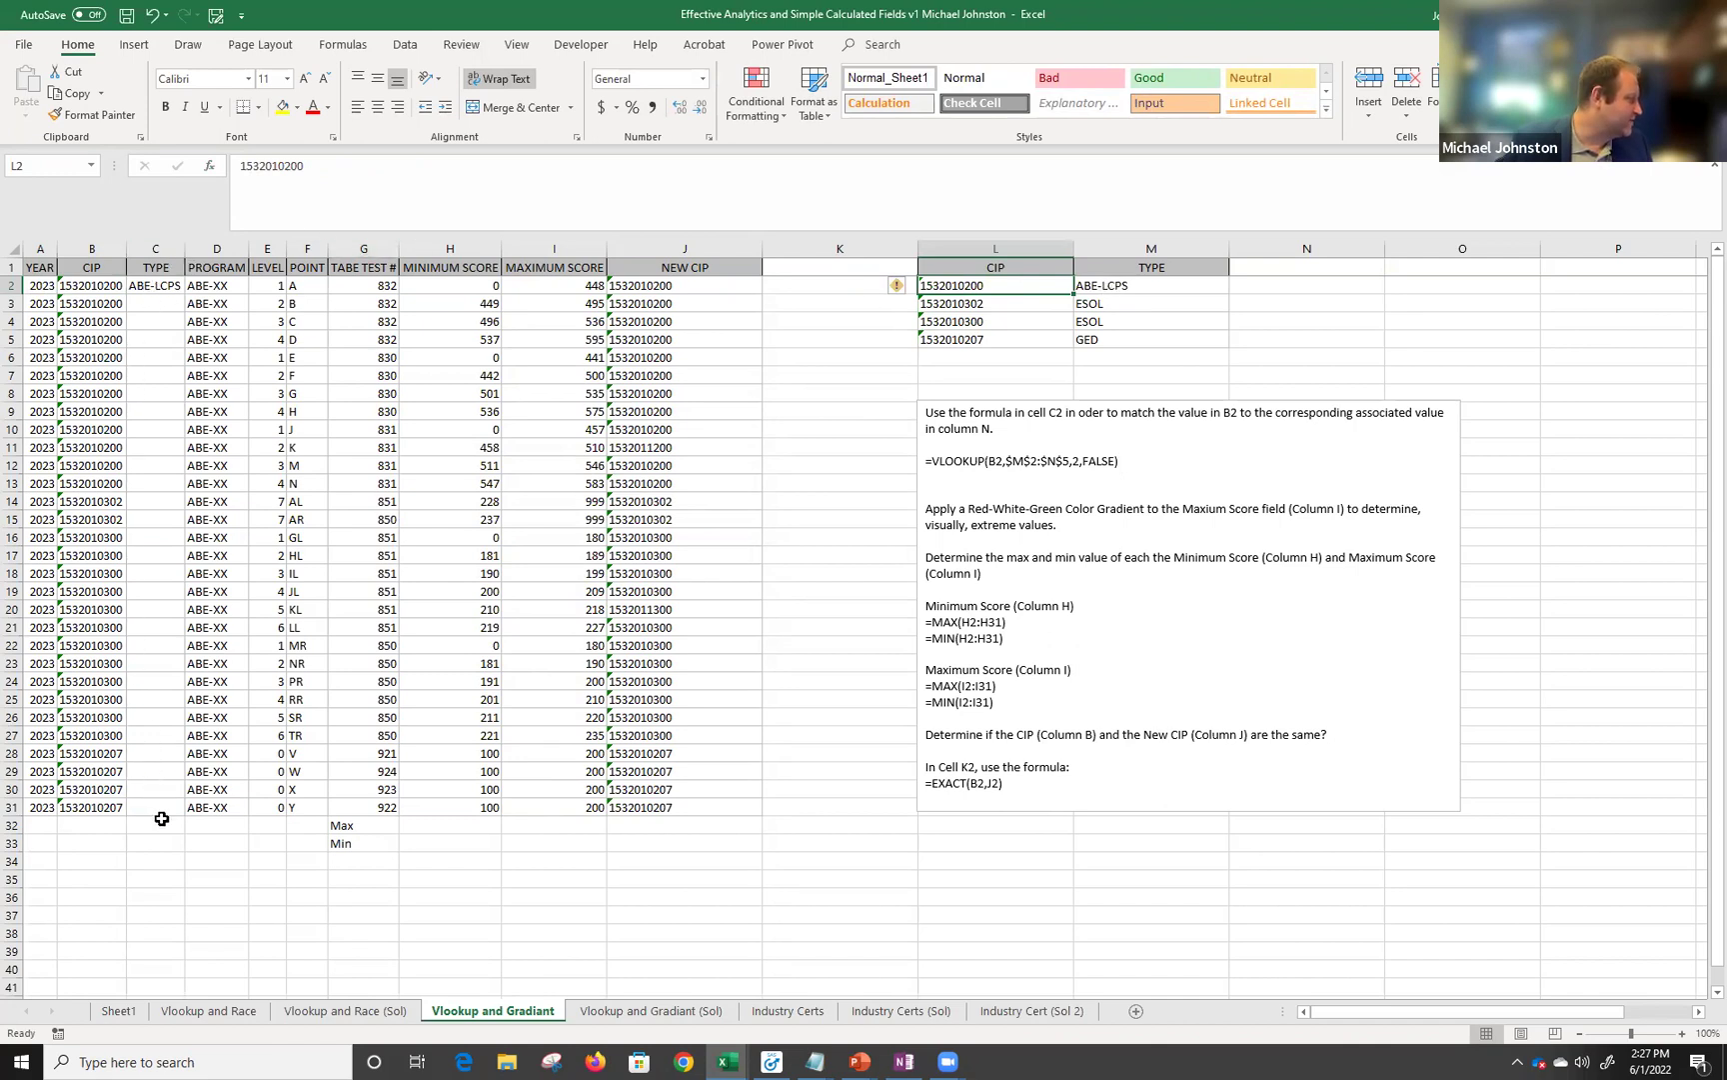
left_click(161, 283)
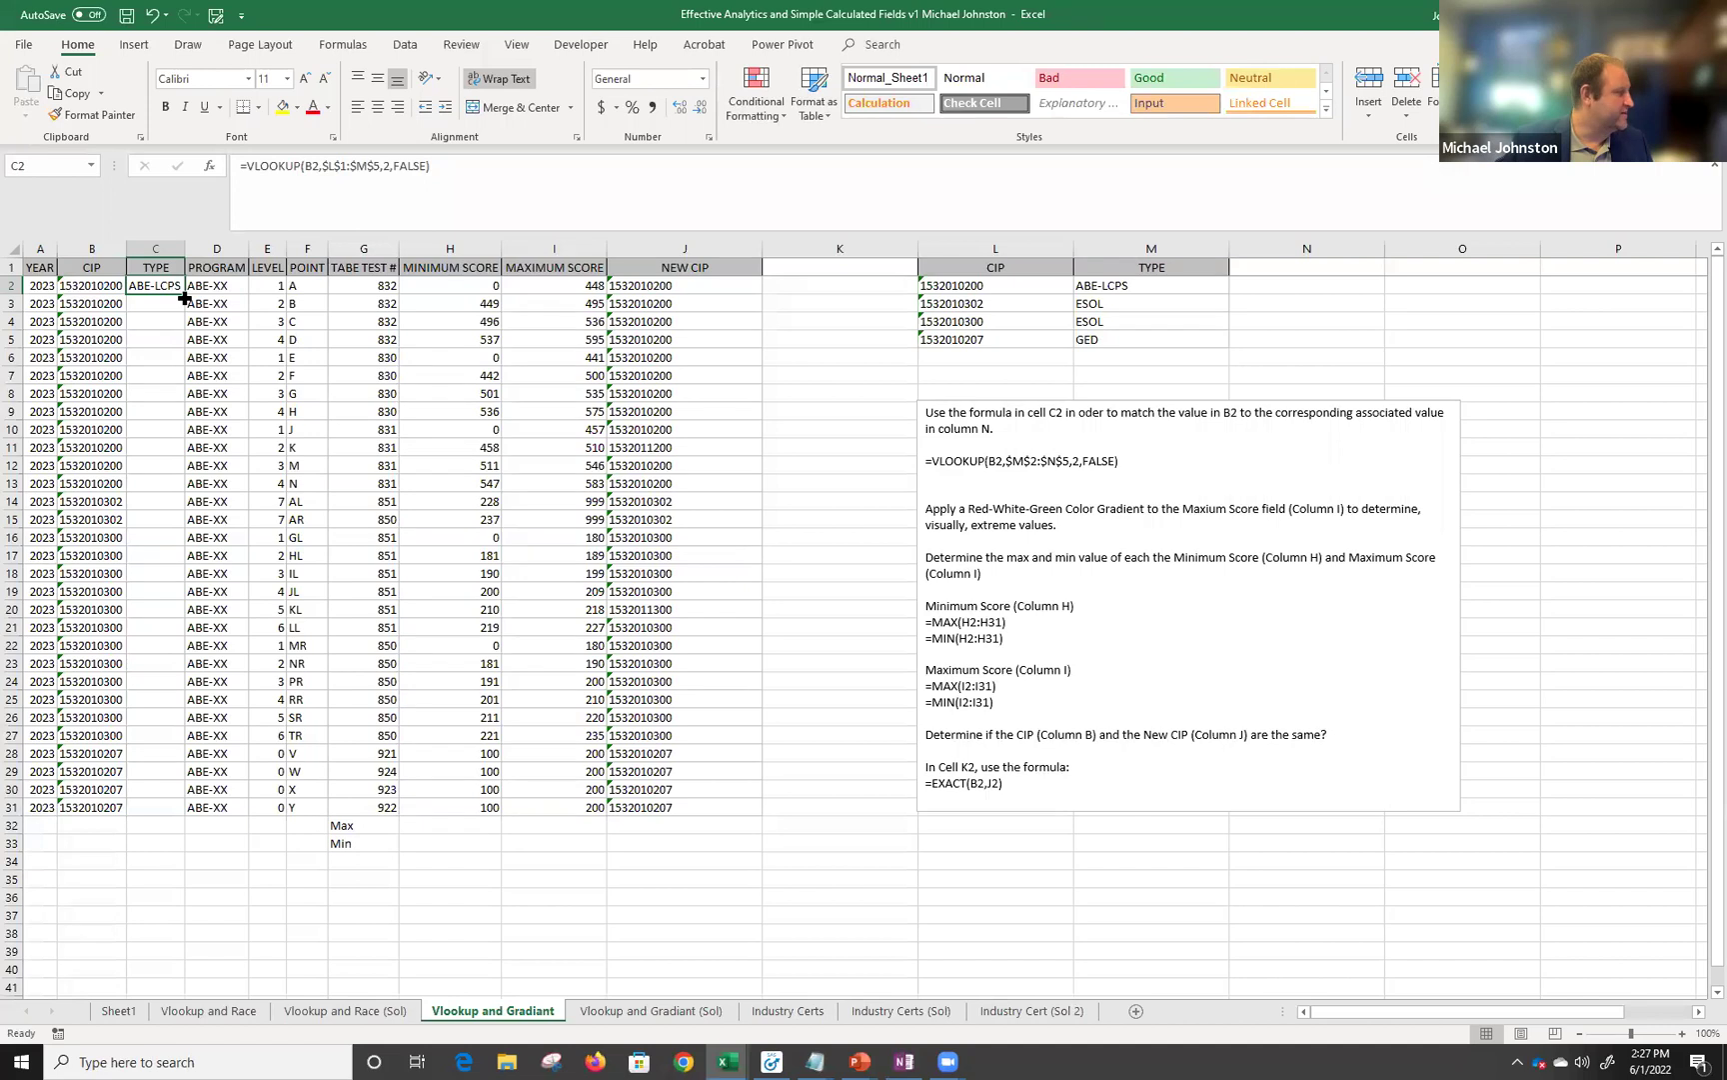
double_click(184, 298)
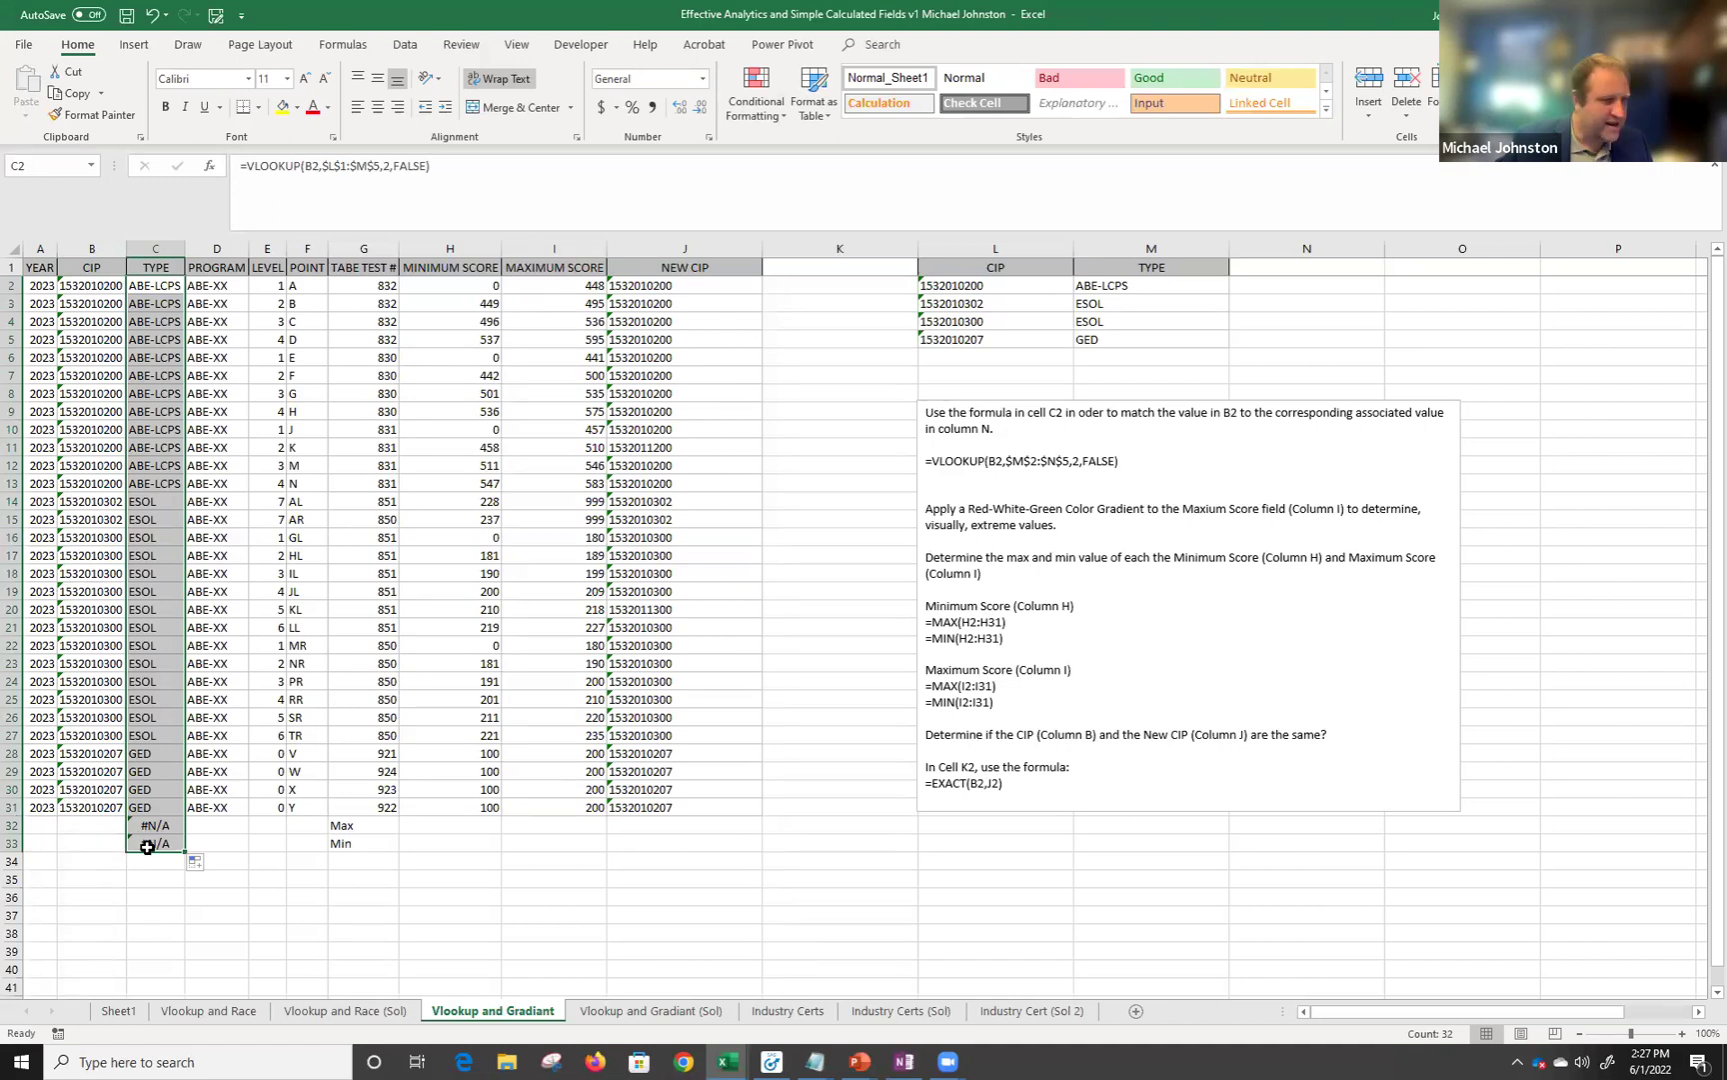
Inspect the lookups in rows 32 and 33, clear the CIP code in L4 as a test, and undo the deletion.
left_click(92, 843)
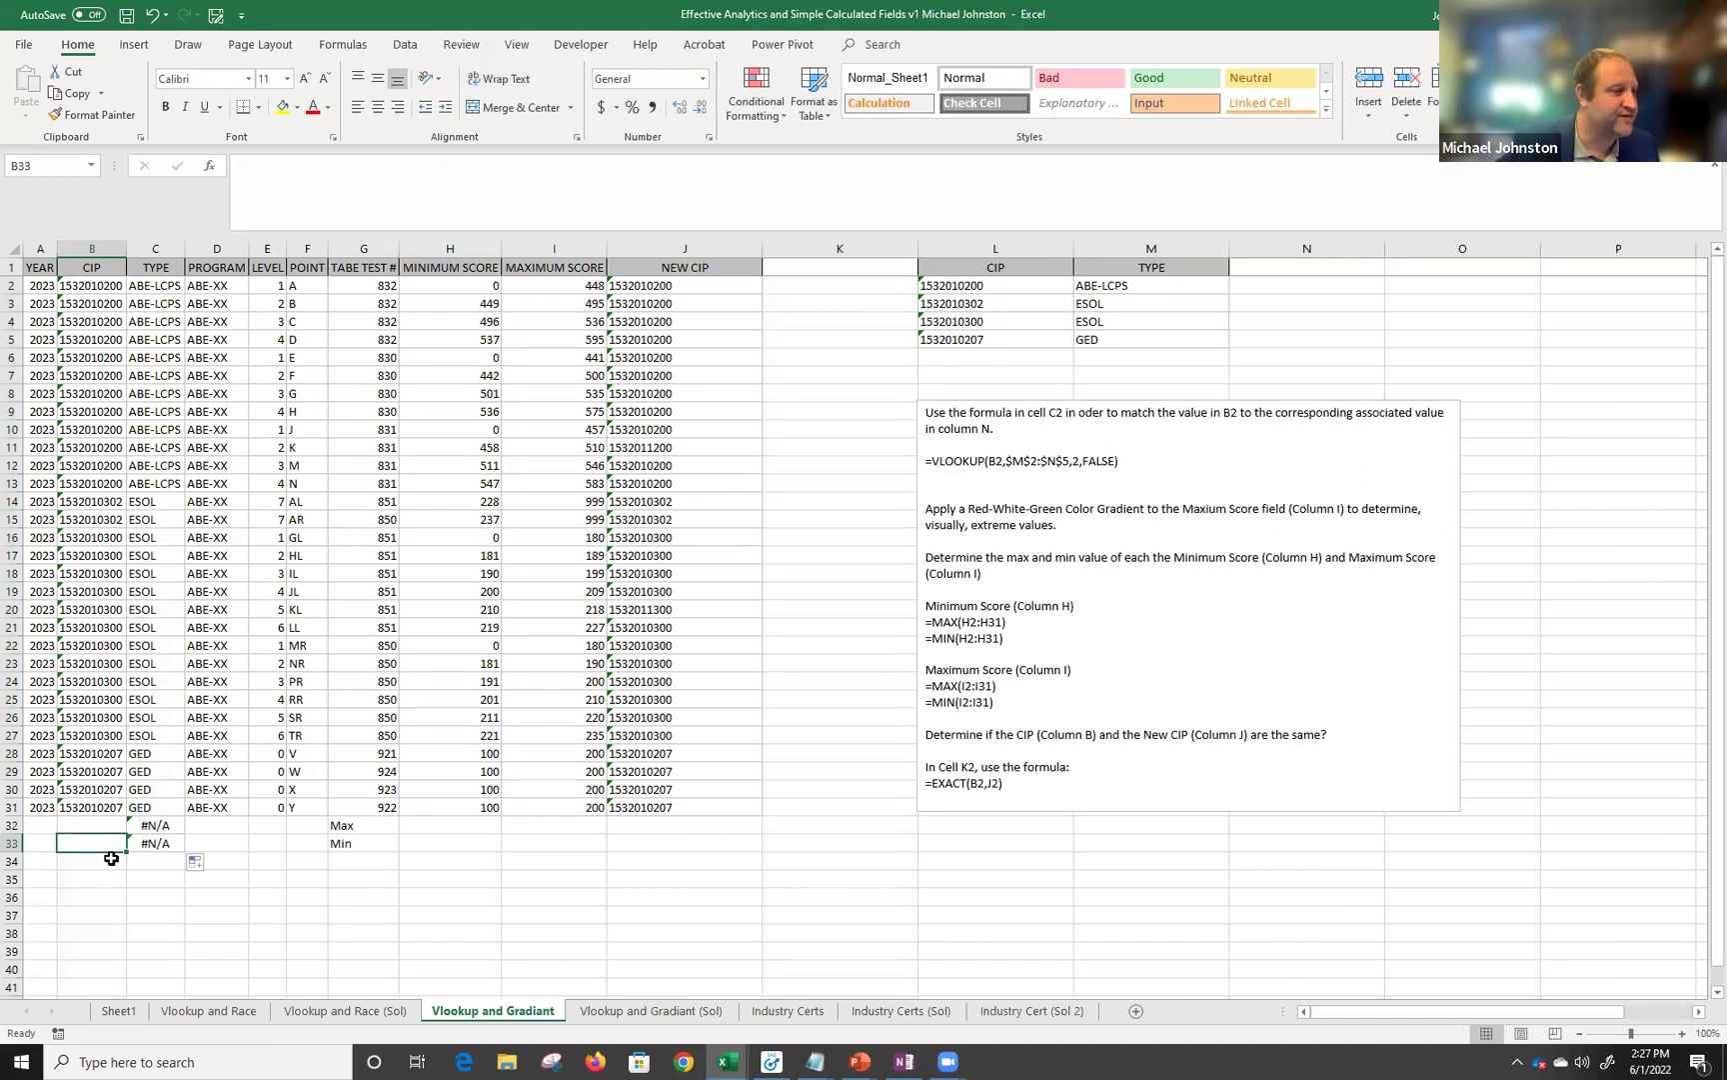
left_click(152, 825)
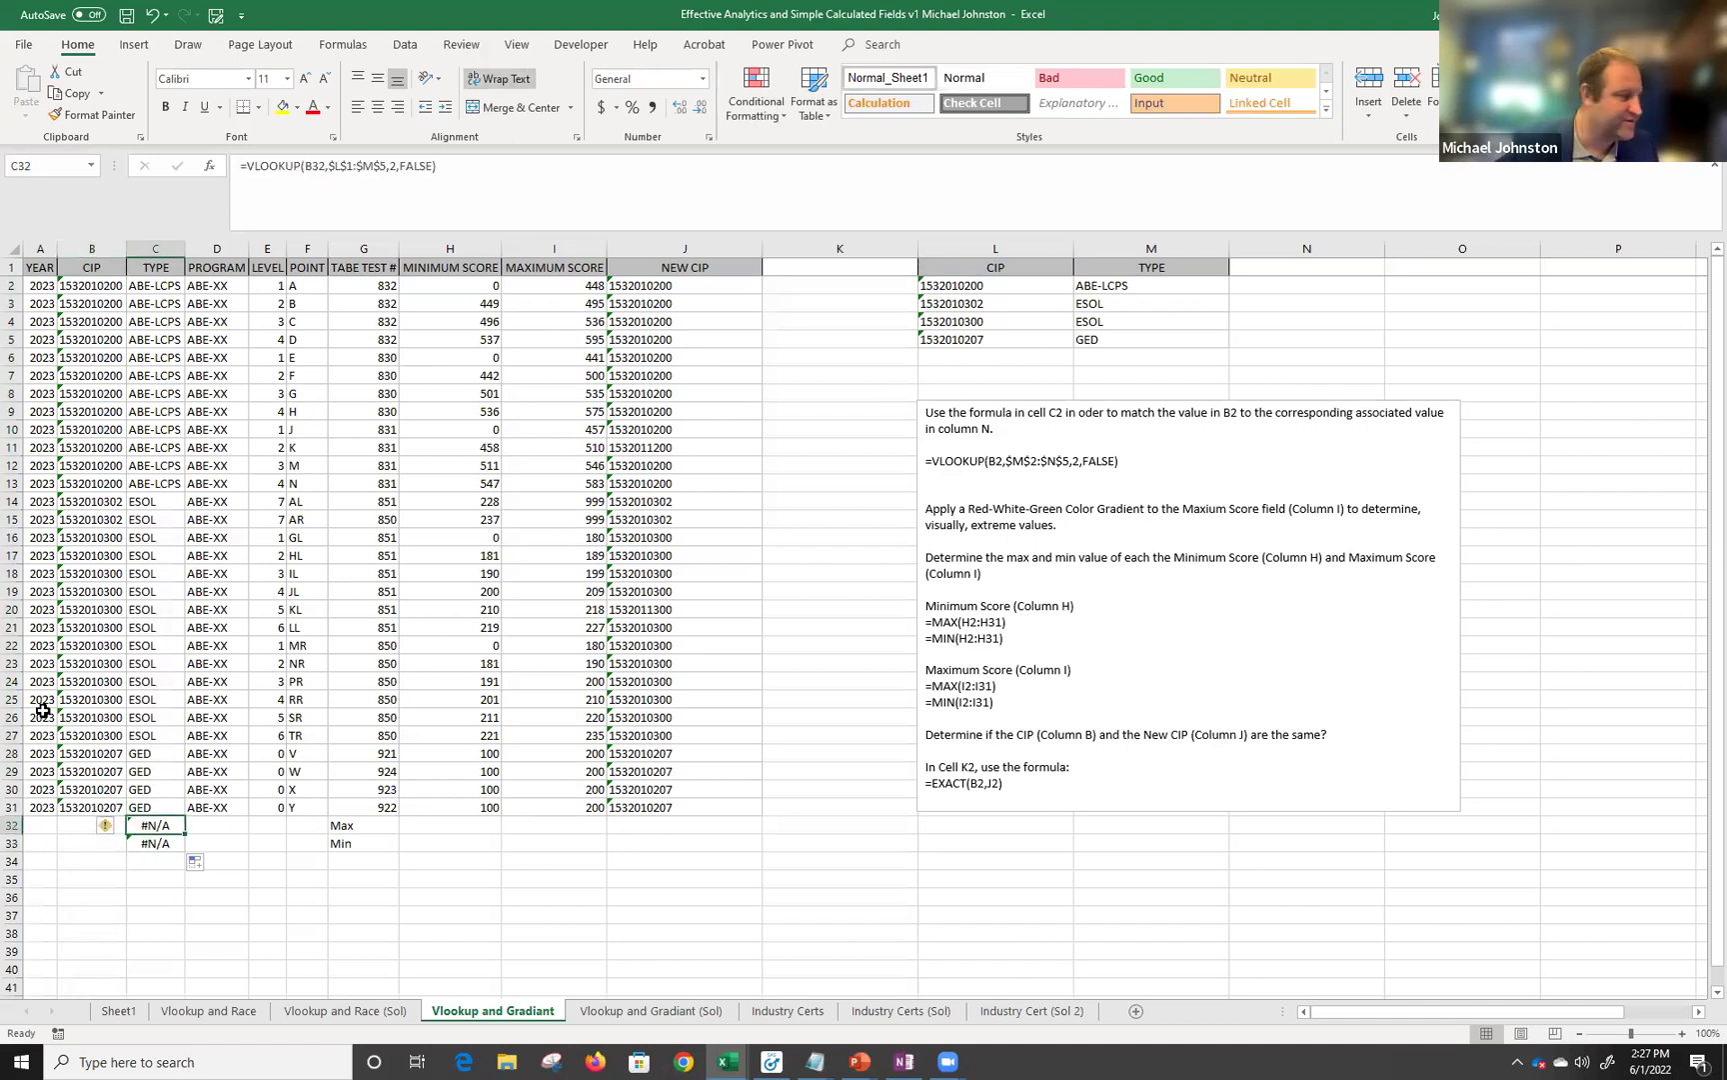
left_click(83, 828)
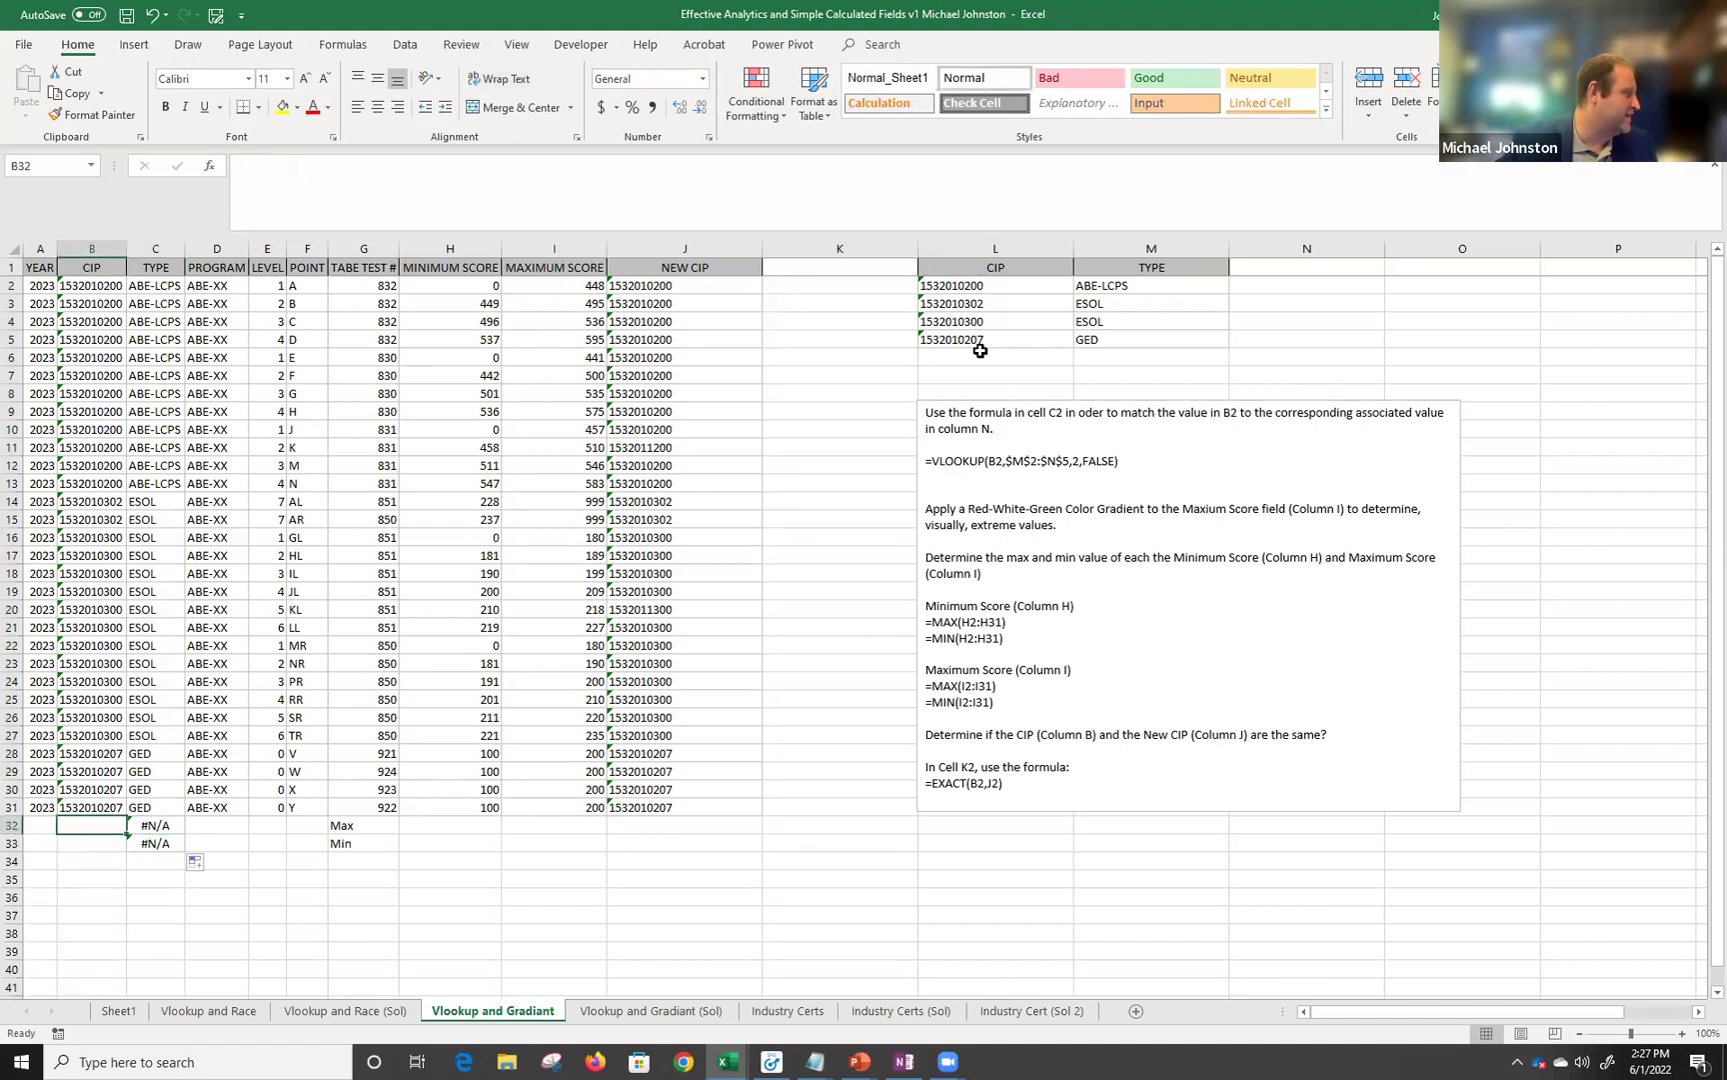
left_click(976, 317)
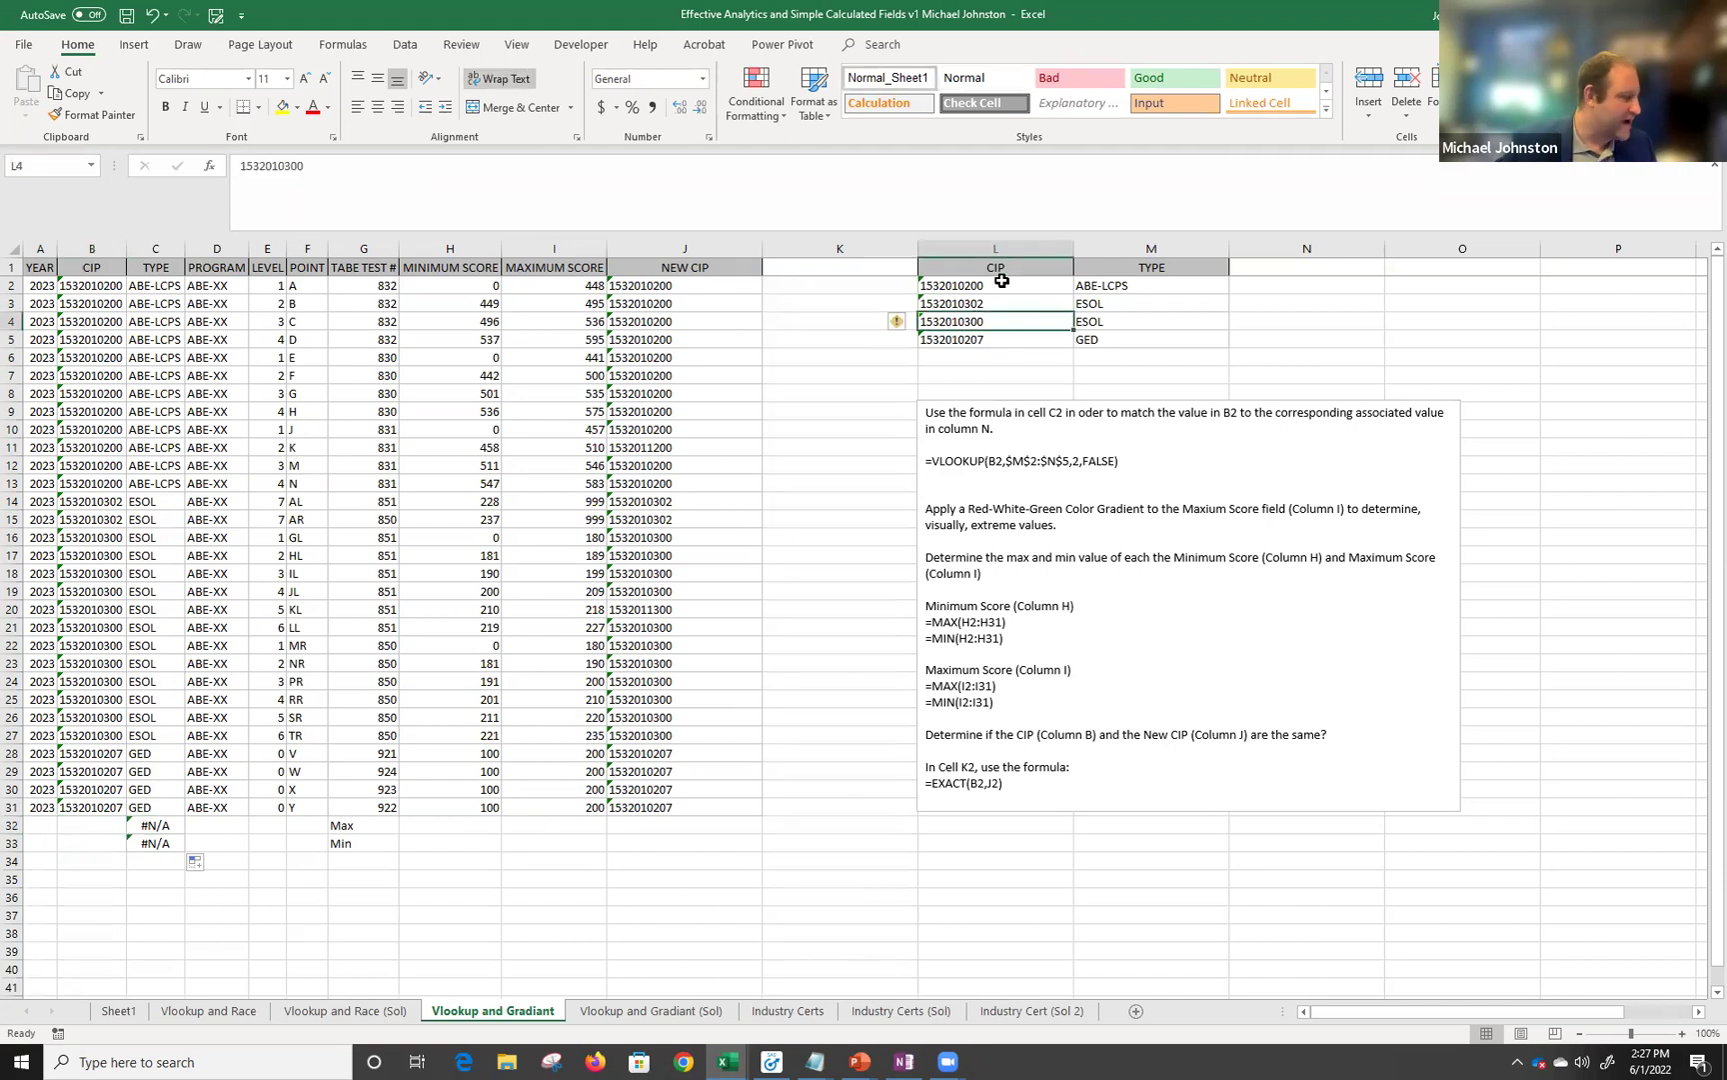
key("BackSpace")
key("Return")
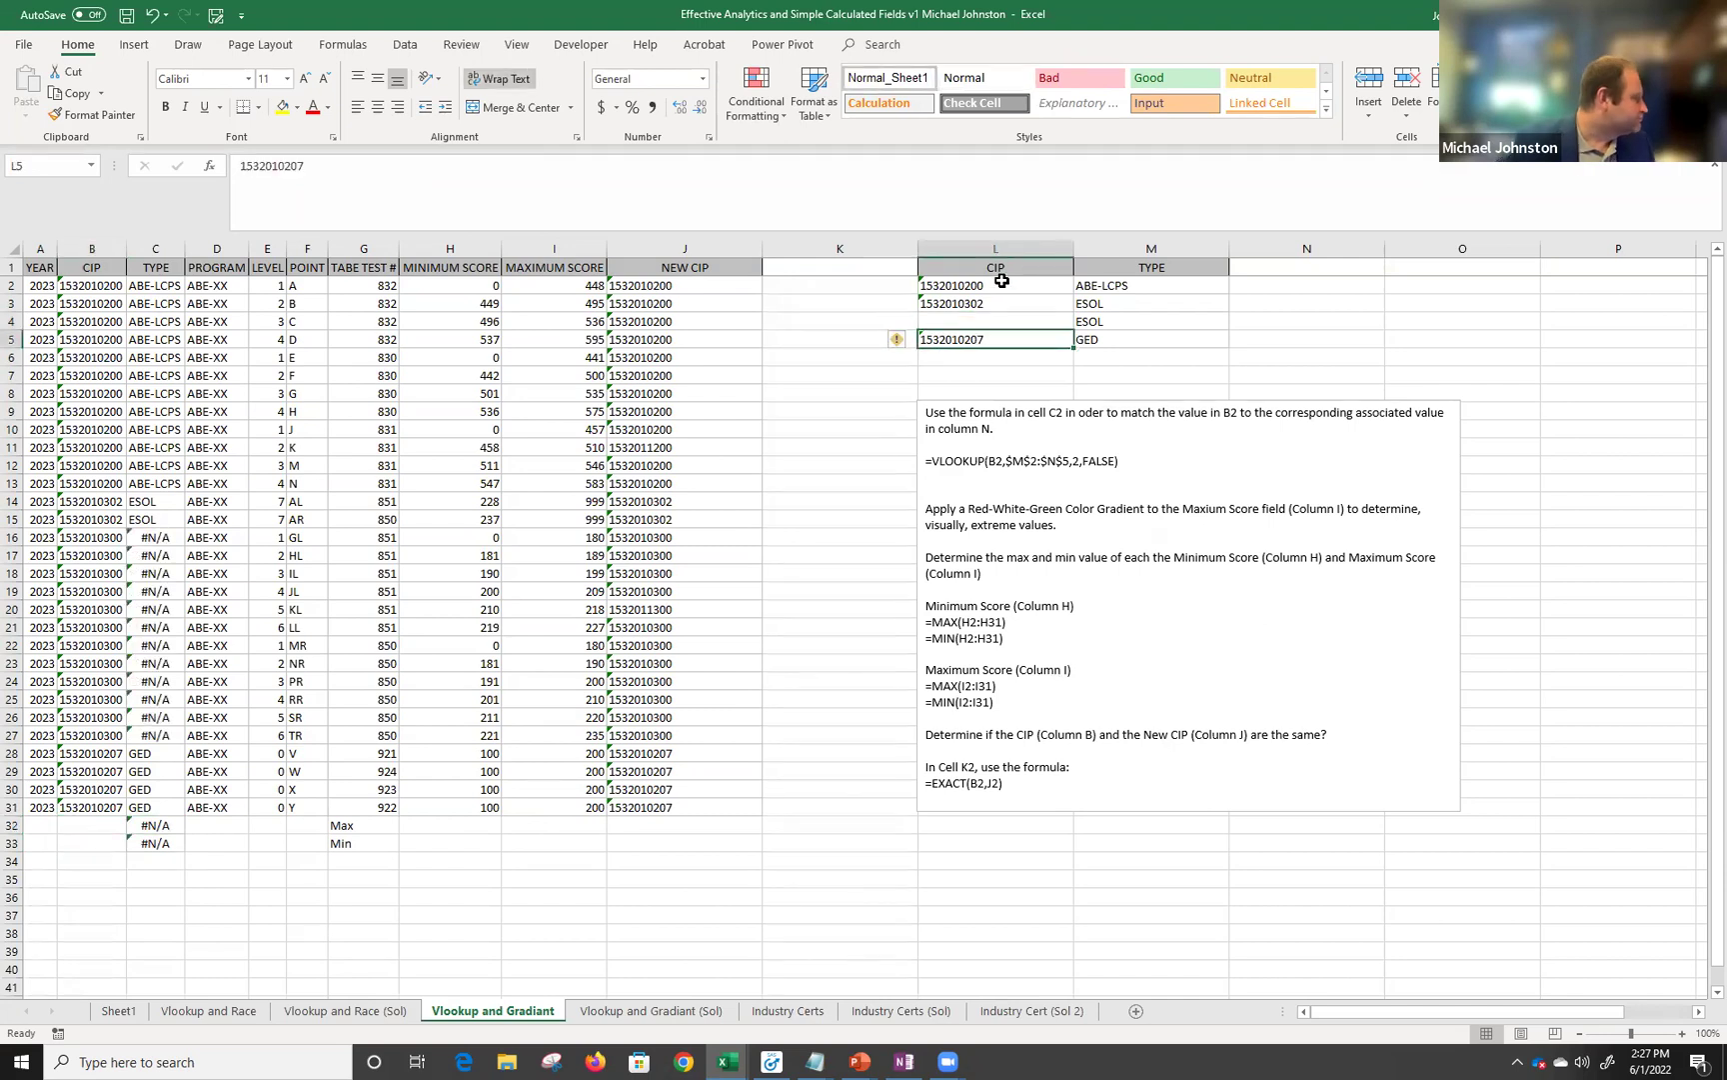
key("ctrl+z")
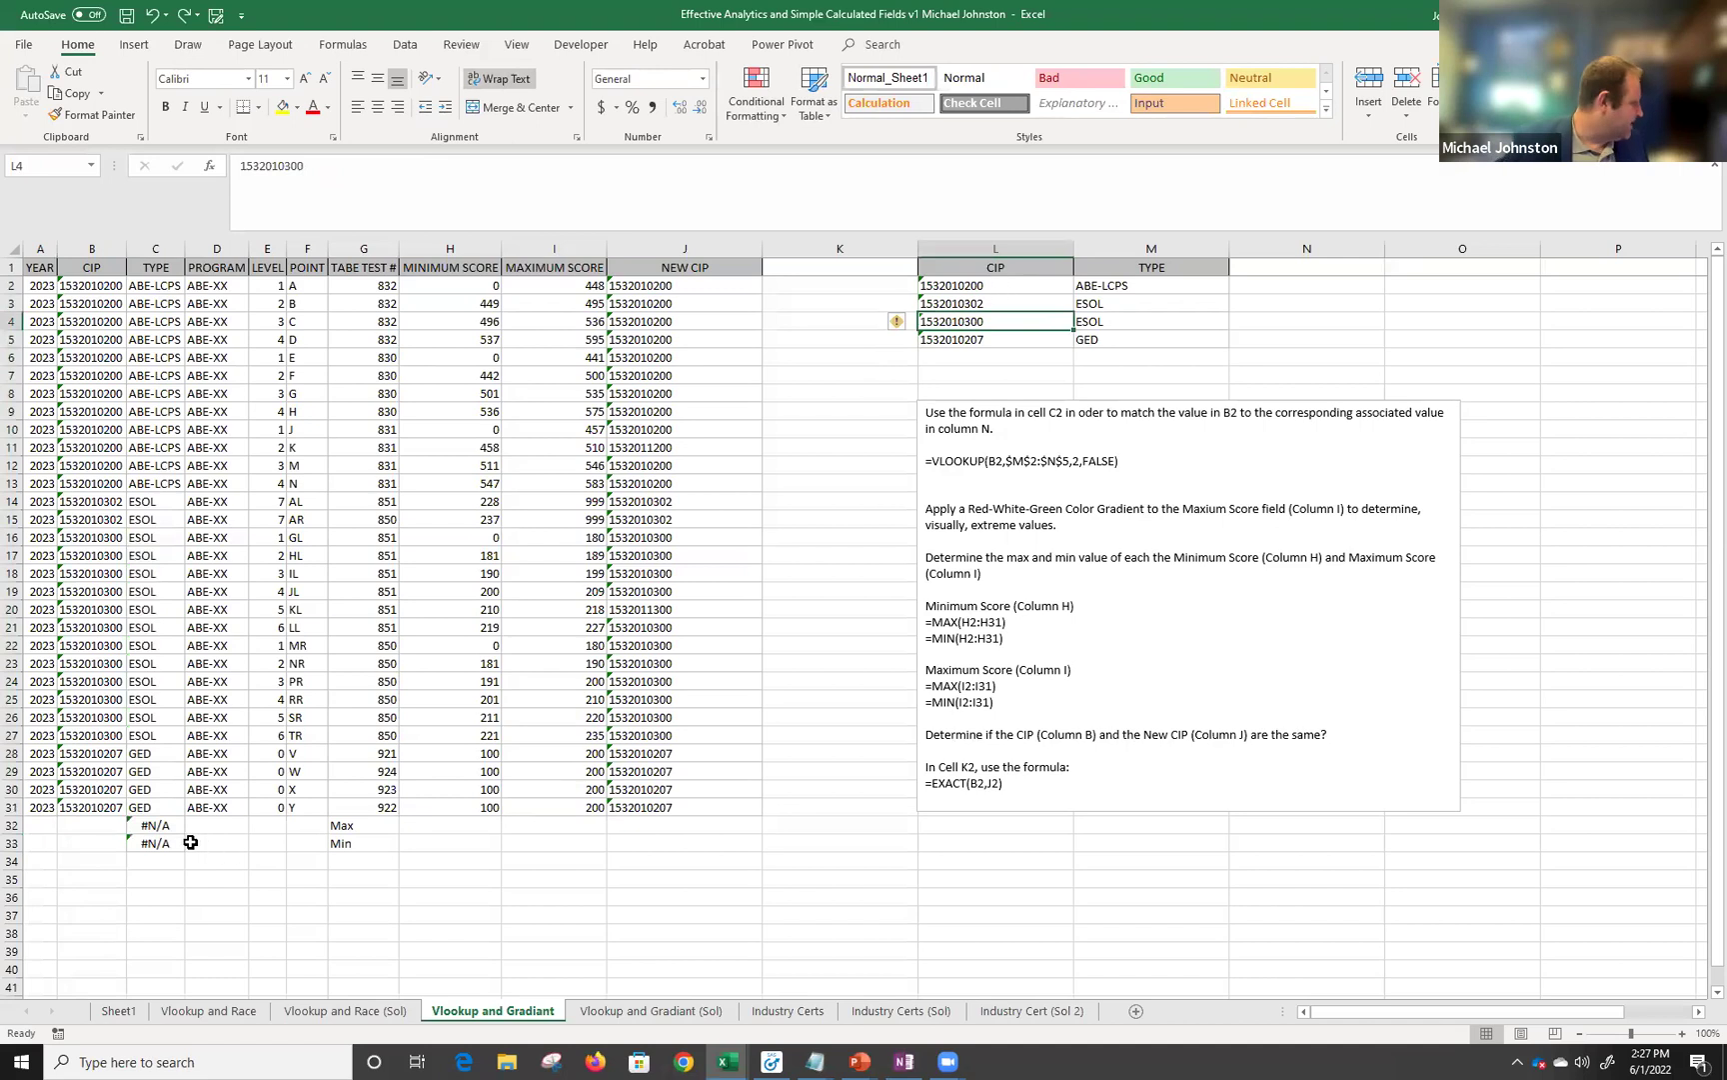
Delete the surplus VLOOKUP formulas in C32:C33 and look over the CIP and TYPE columns.
left_click_drag(154, 825, 161, 846)
key("Delete")
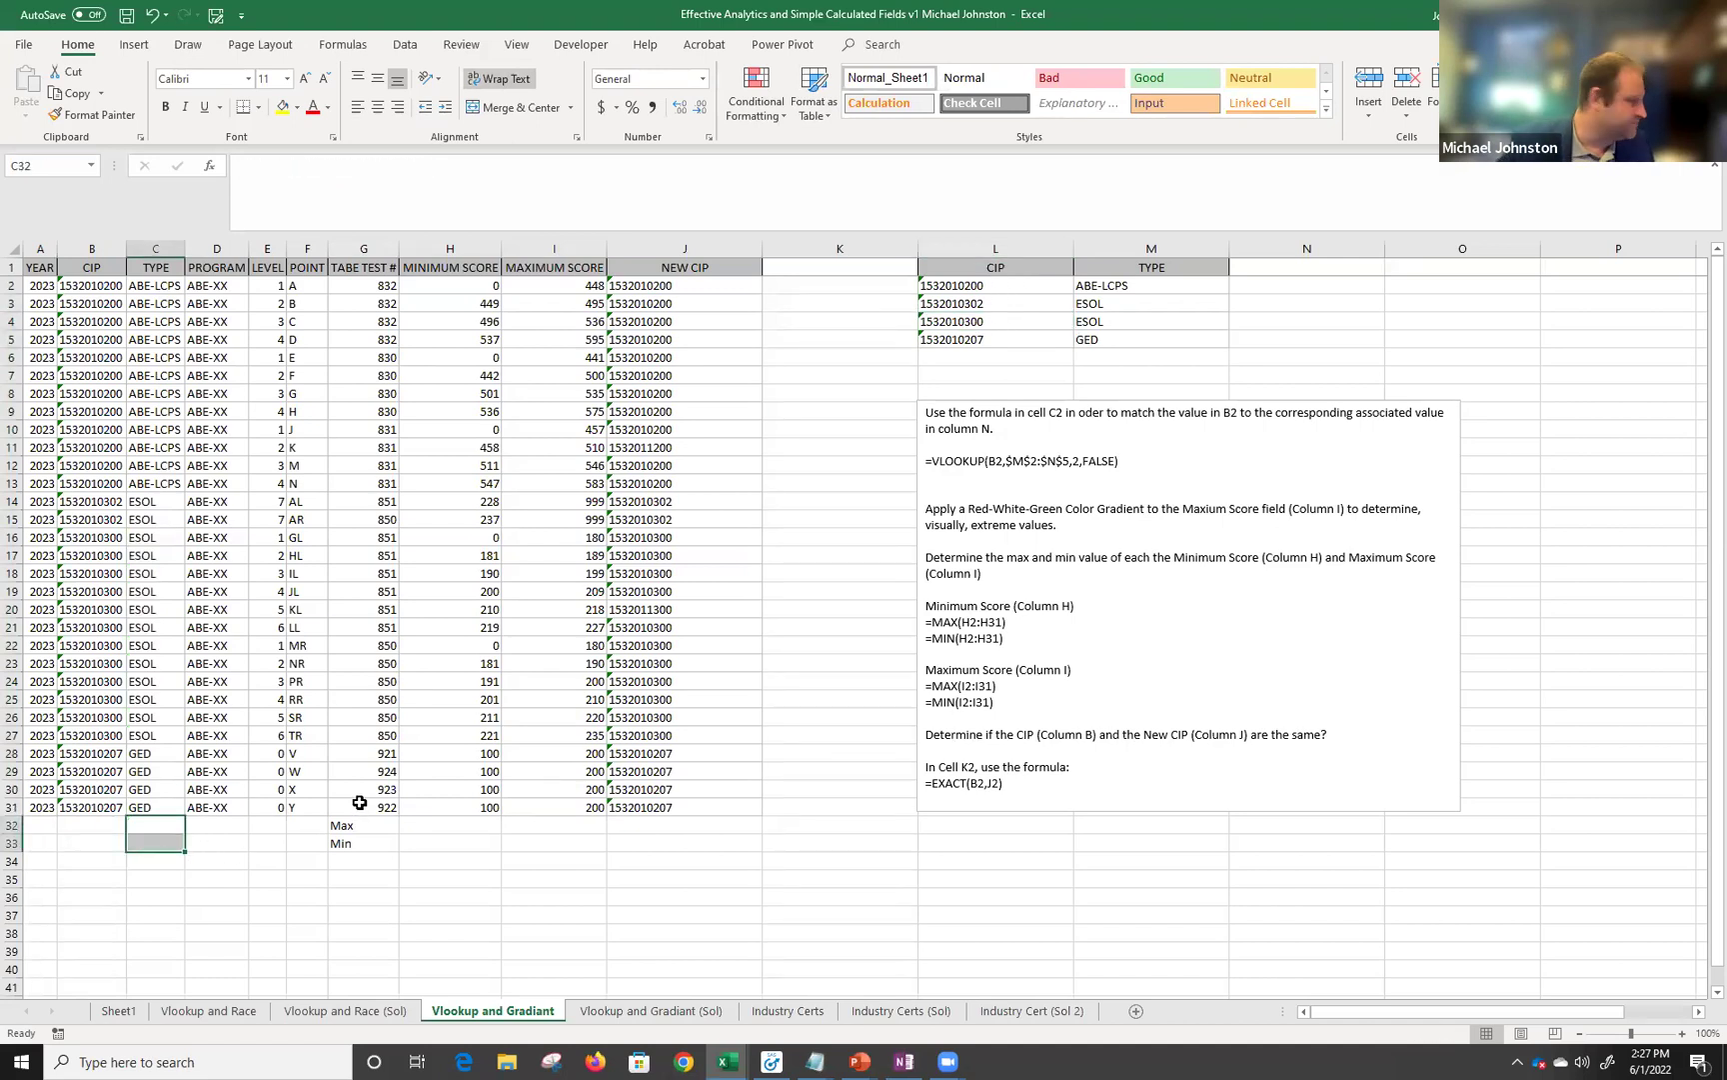
left_click(98, 250)
left_click(158, 249)
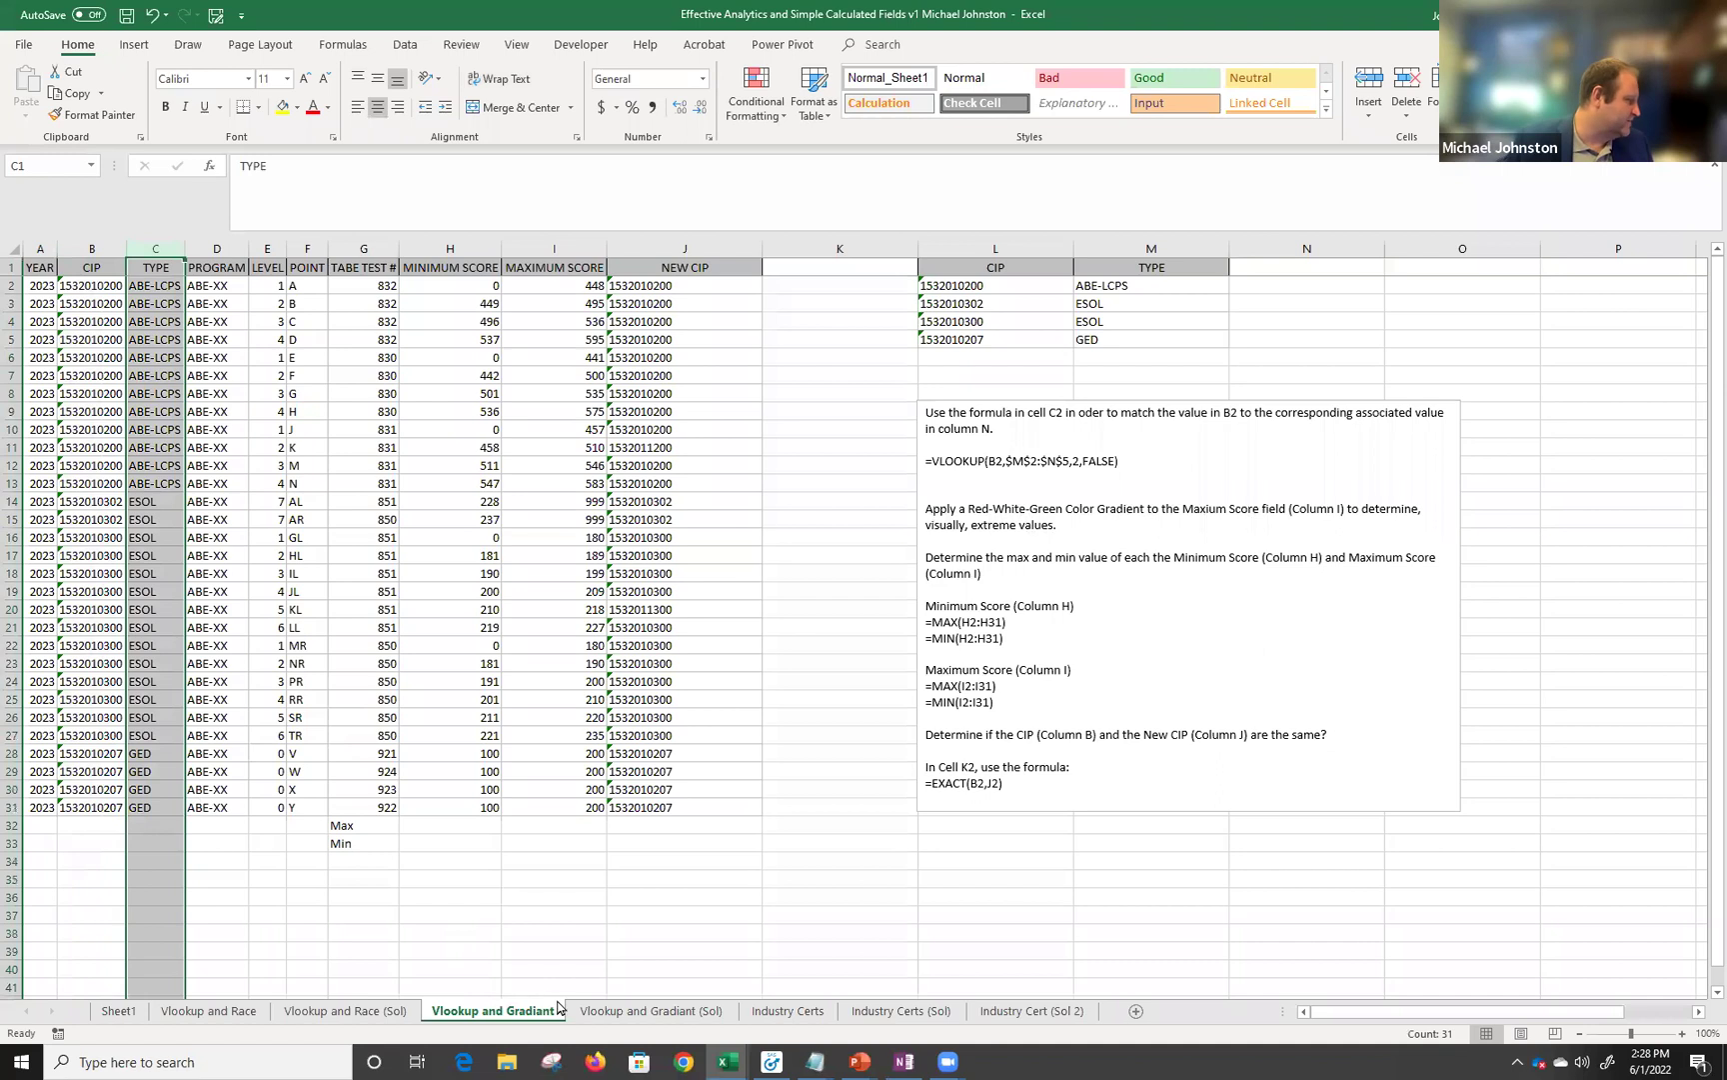
Check the gradient on the solution sheet, and apply a Red - White - Green colour scale to the exercise scores in H2:I31.
left_click(611, 1011)
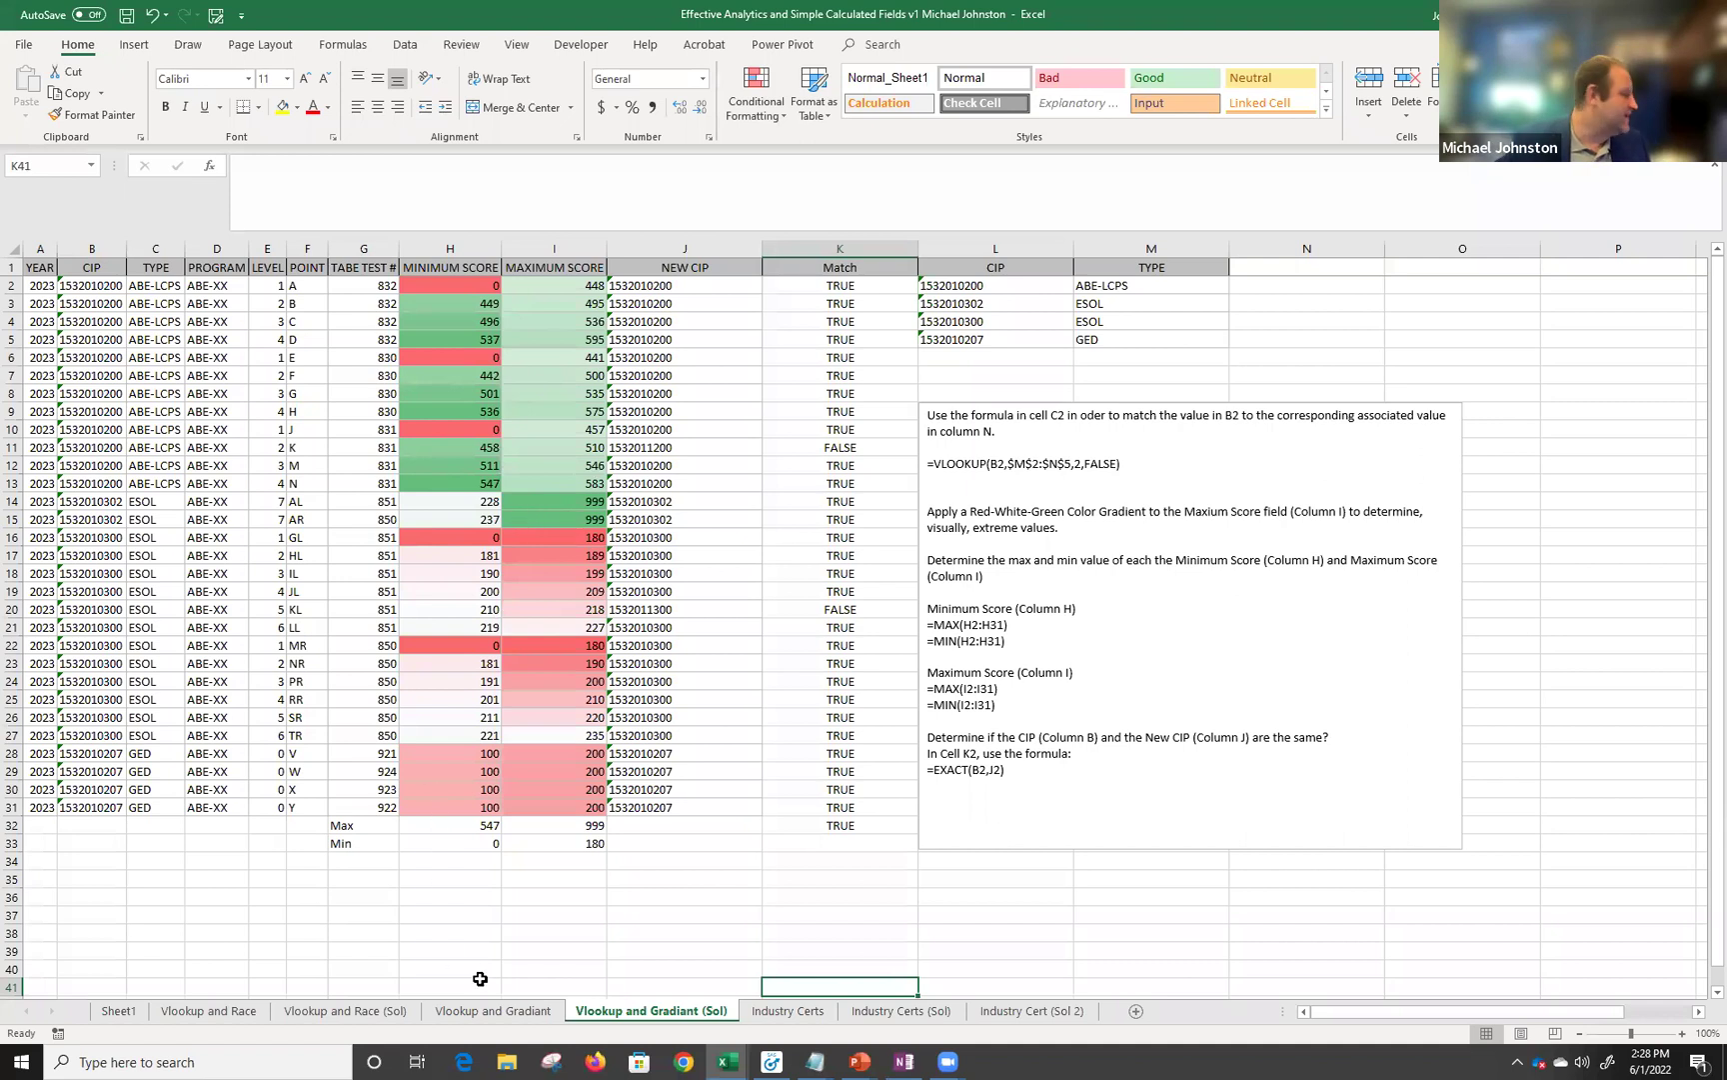
left_click(492, 1011)
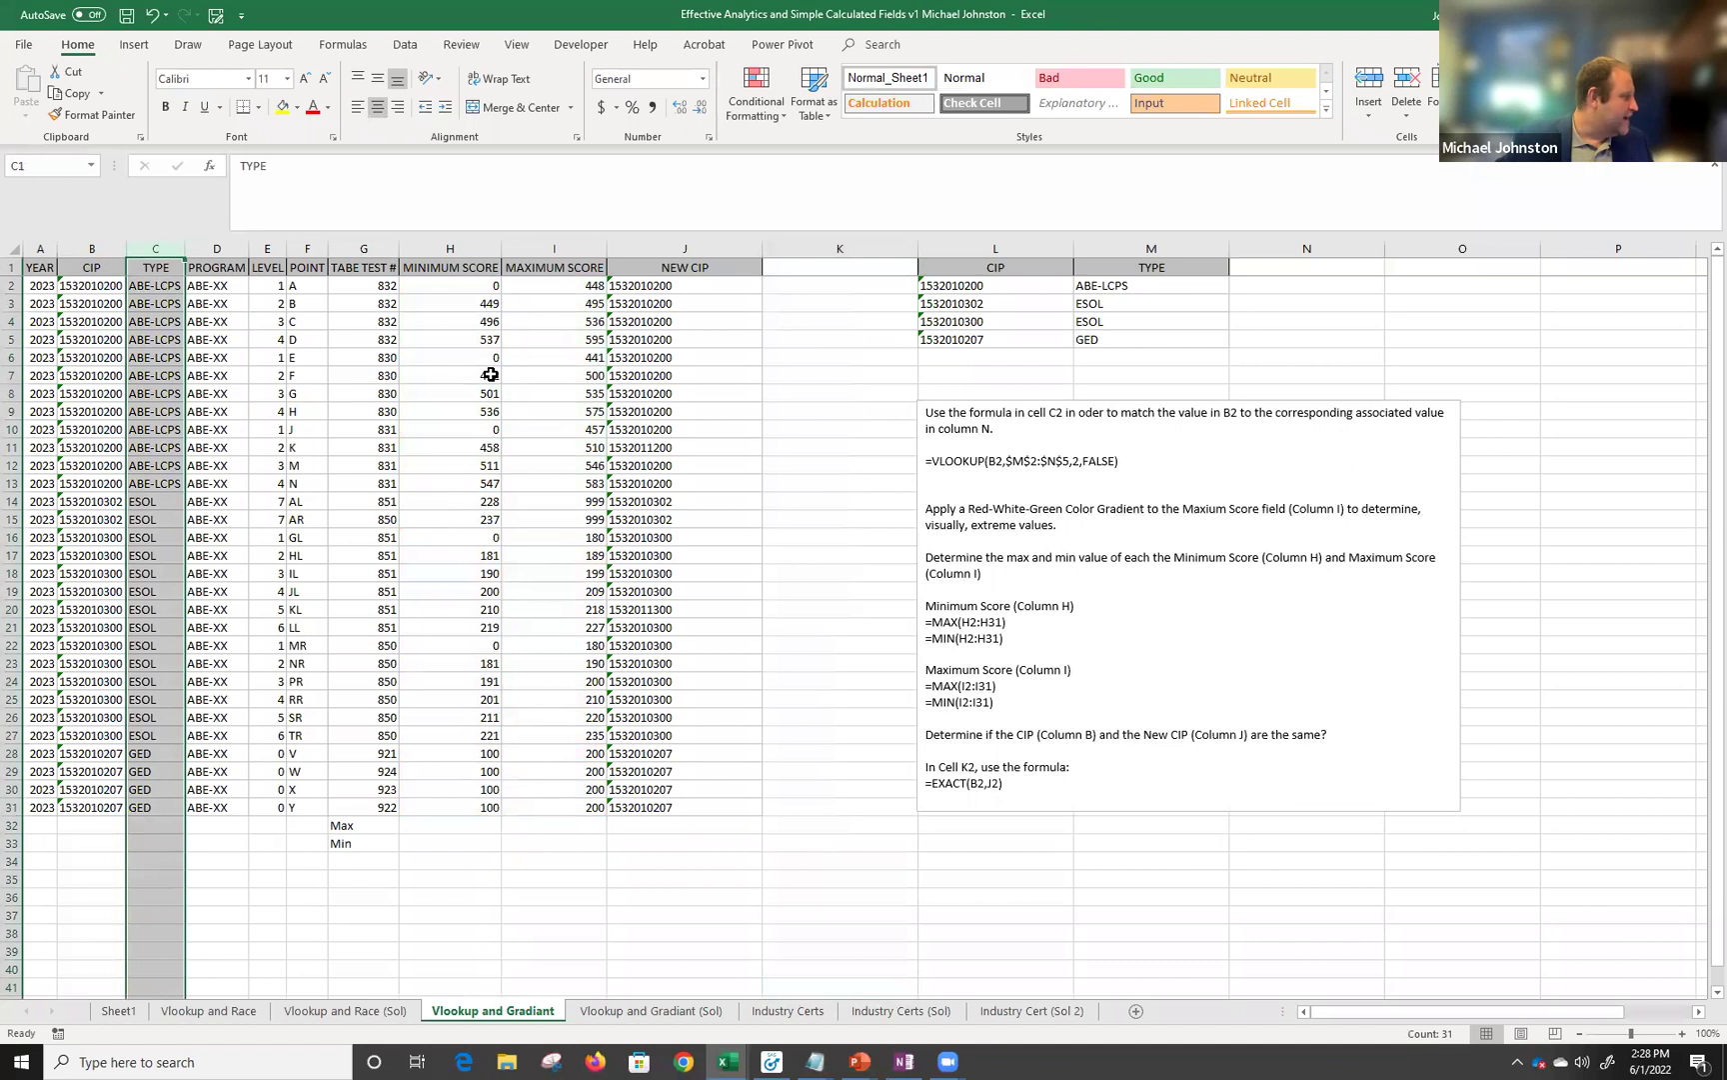
left_click(448, 283)
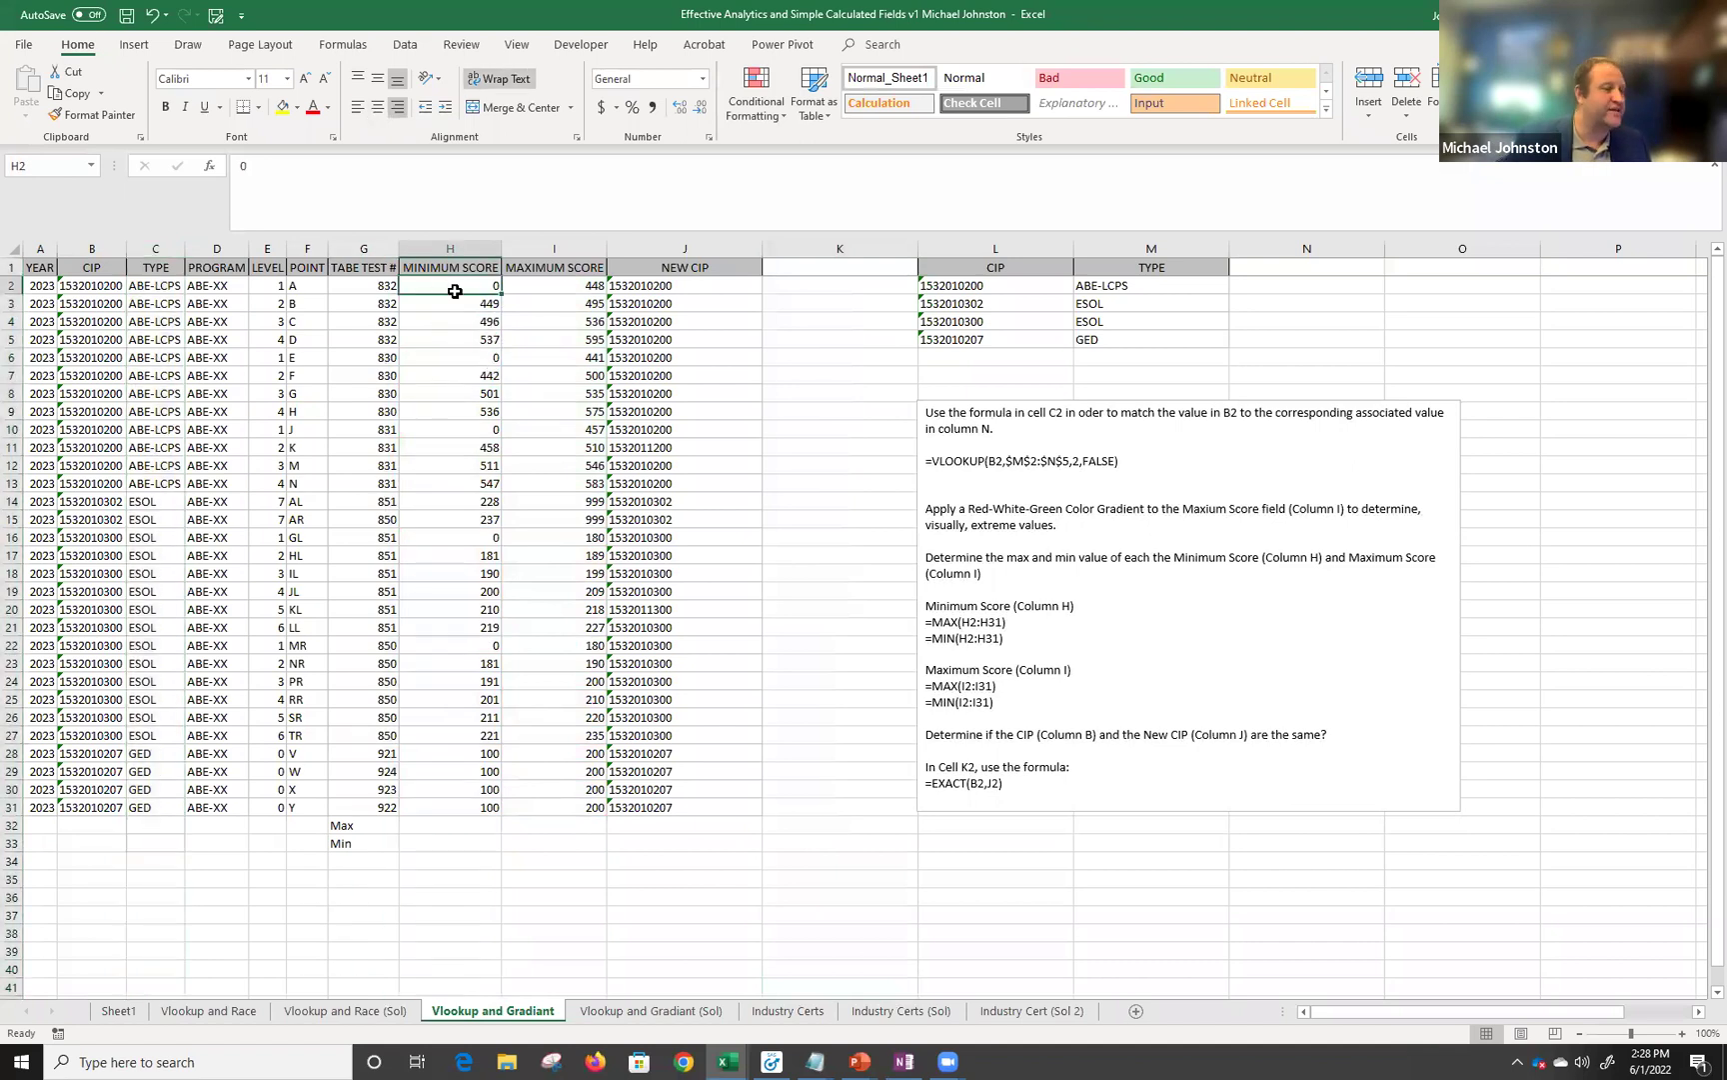
left_click_drag(452, 289, 534, 804)
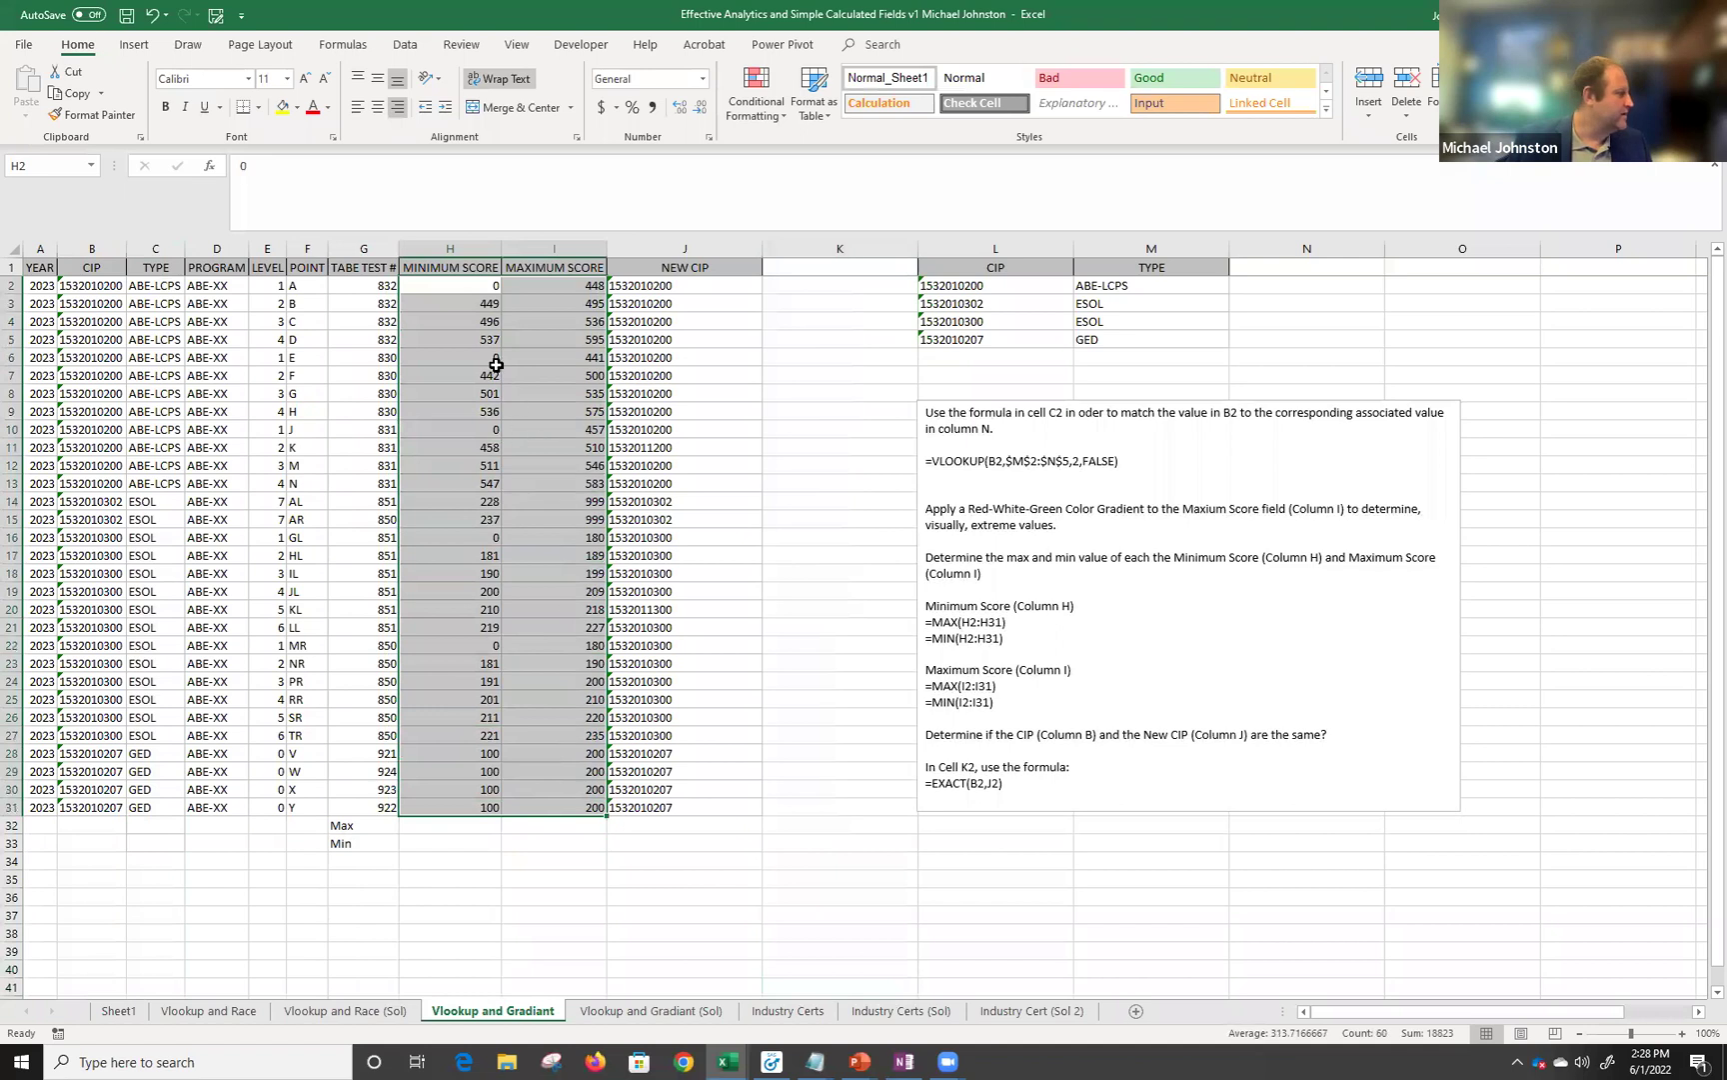
left_click_drag(457, 285, 513, 805)
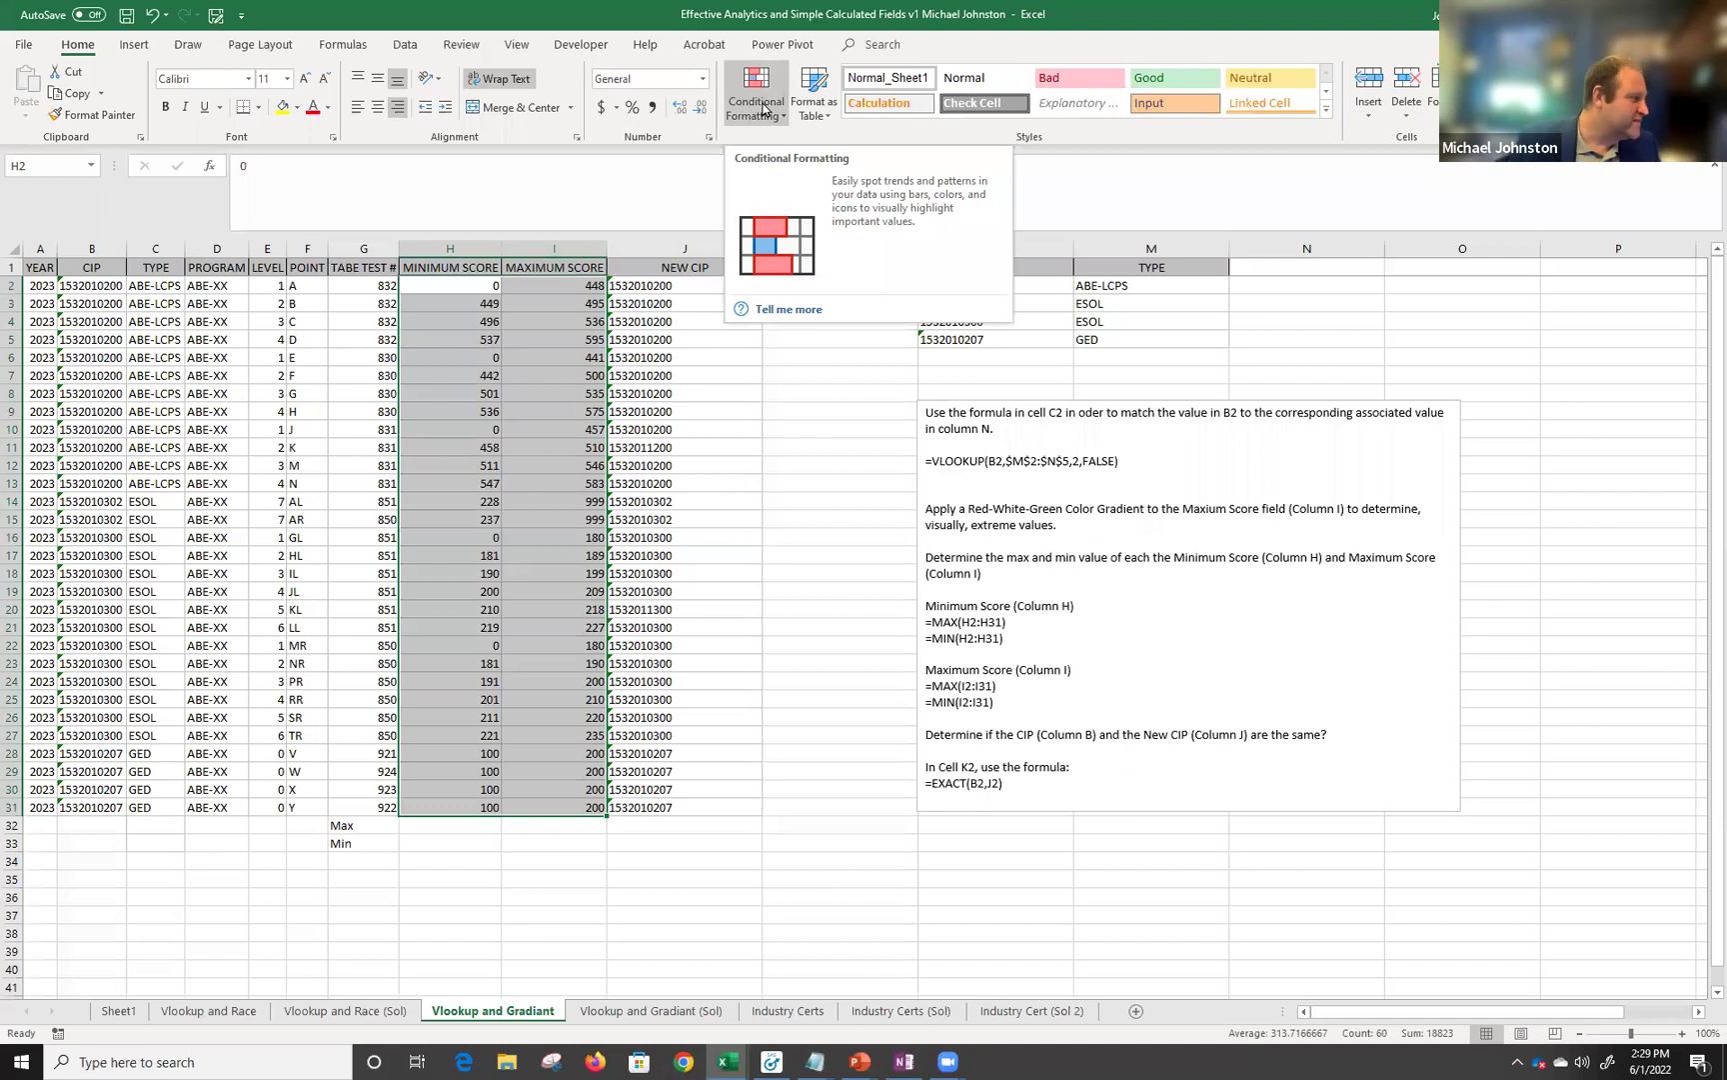
left_click(763, 108)
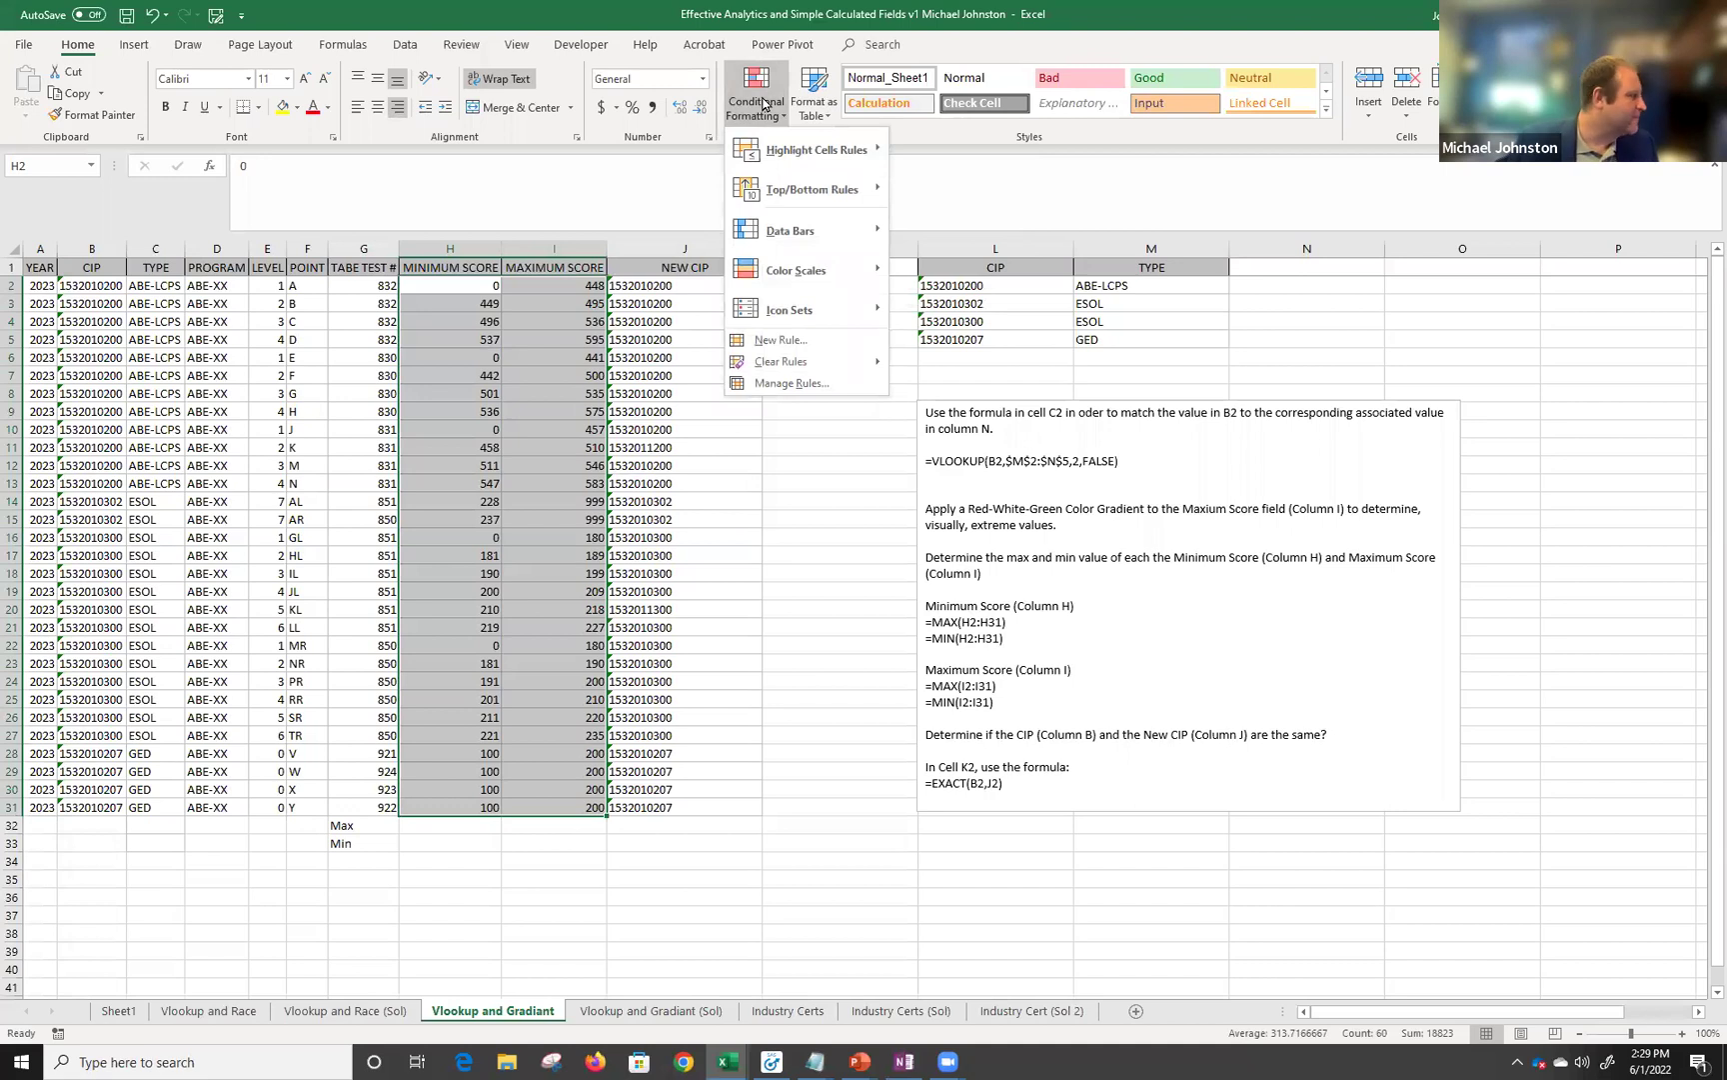
mouse_move(784, 272)
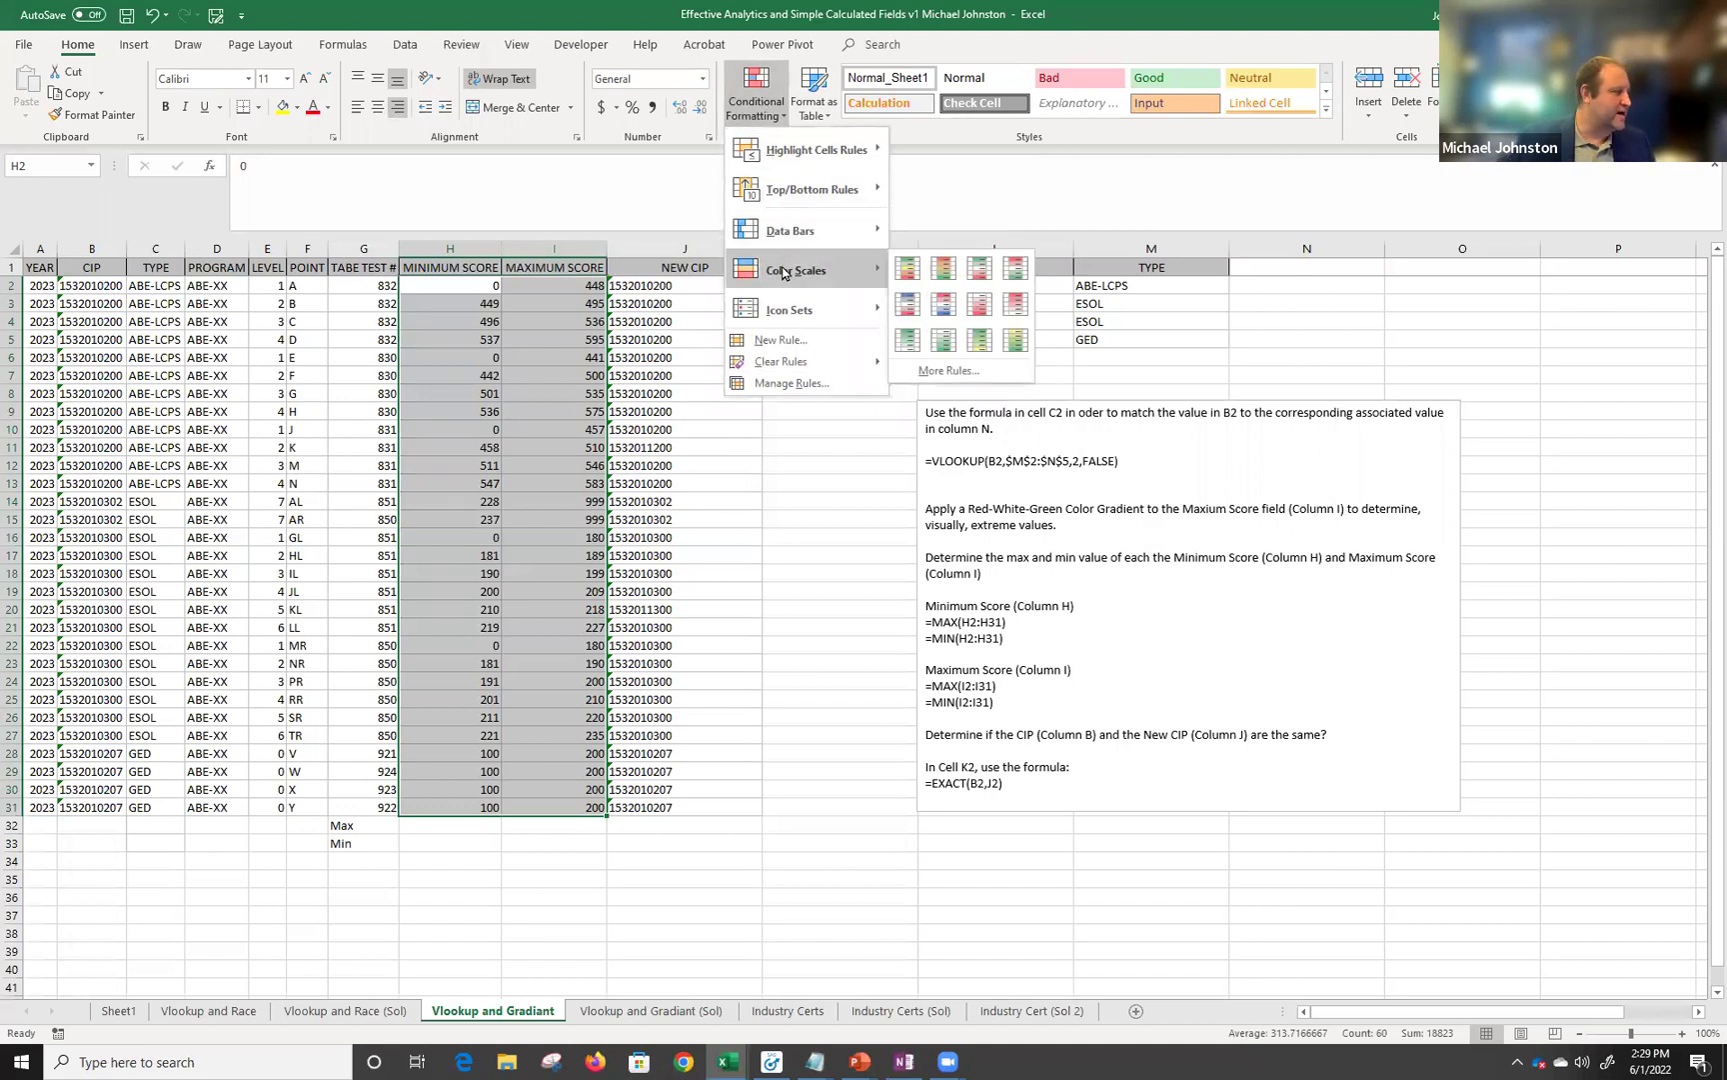
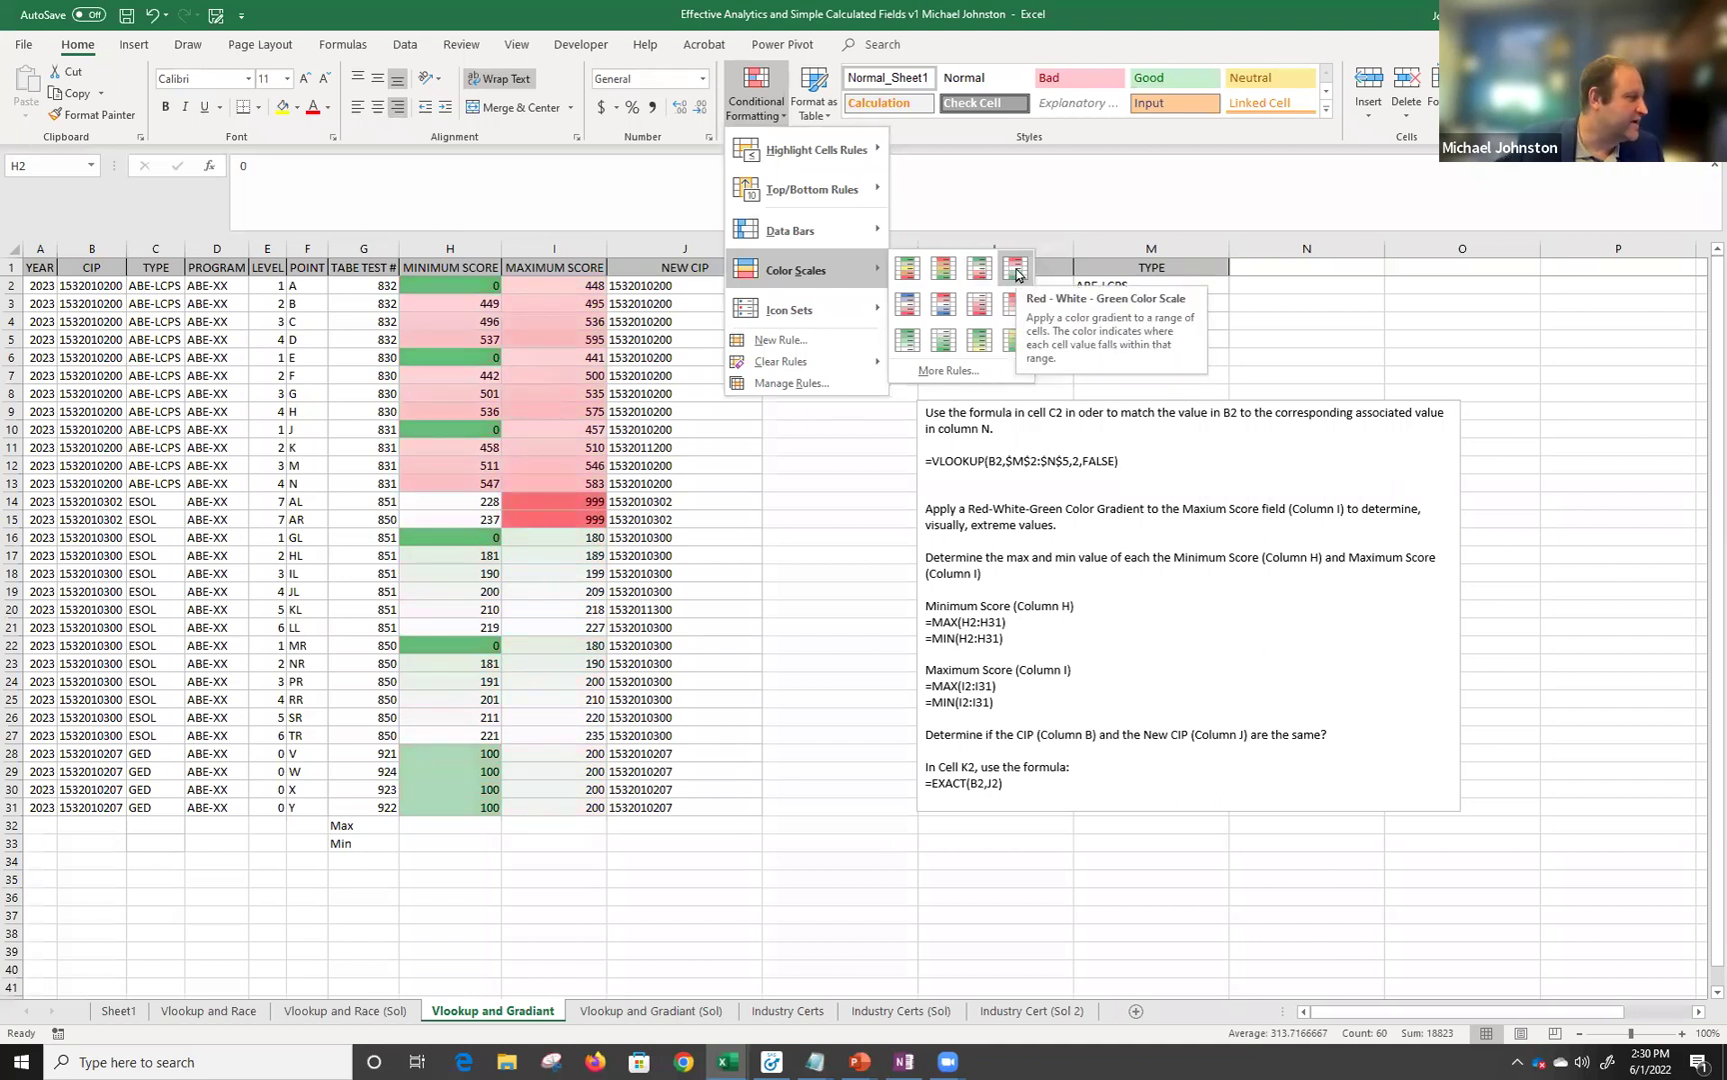
left_click(1016, 269)
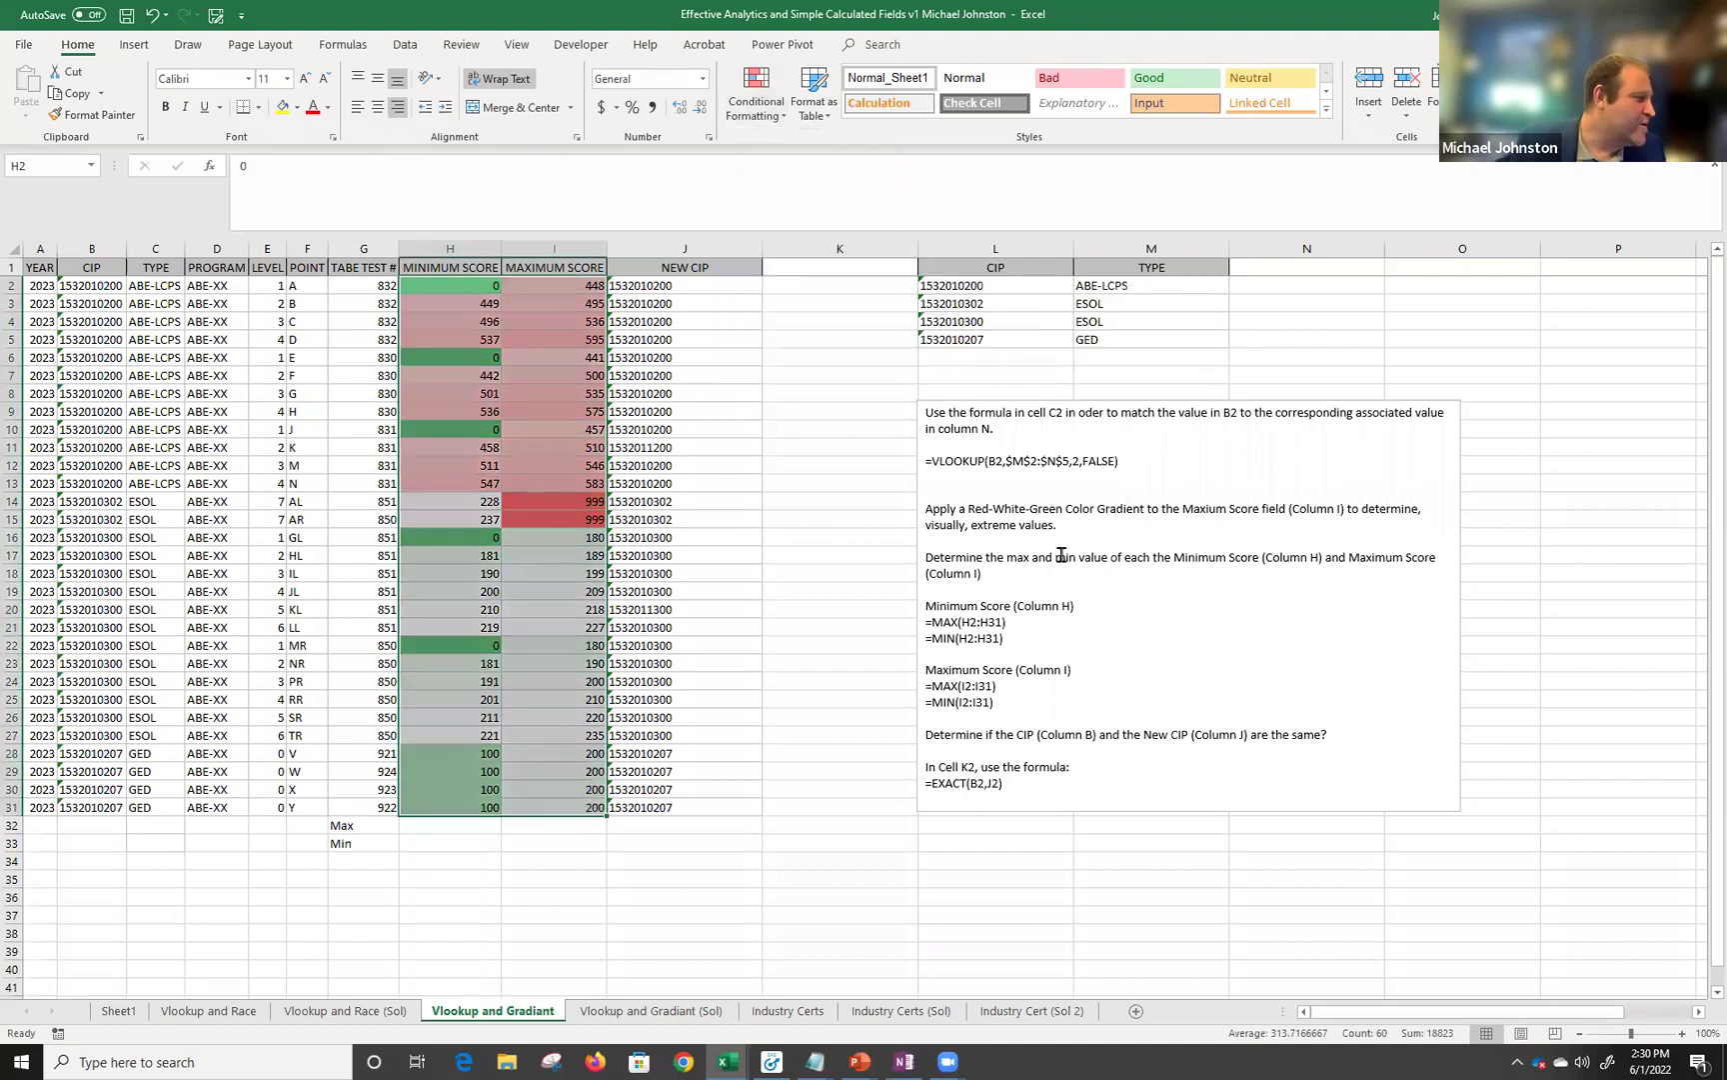
left_click(817, 624)
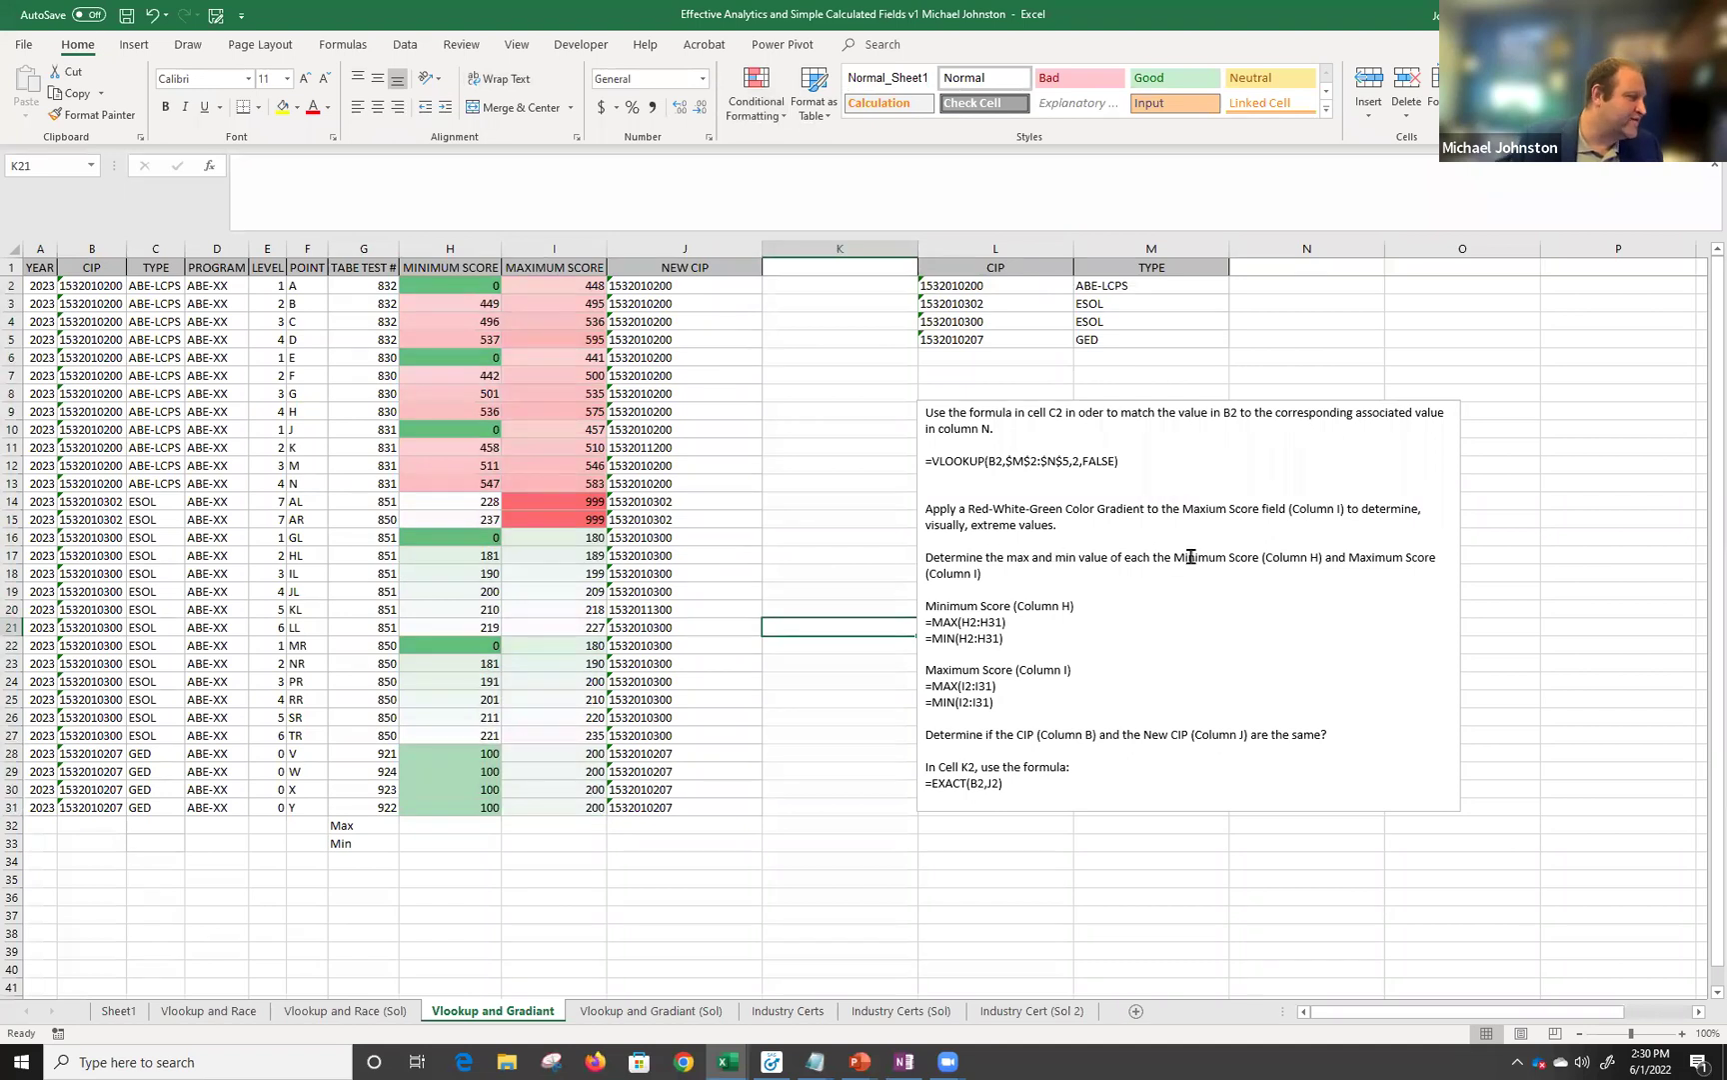
Review the minimum score column, inspect the solution sheet's formula in H32, and return to cell H32 on the exercise sheet.
left_click(450, 248)
left_click(556, 248)
left_click_drag(446, 284, 447, 806)
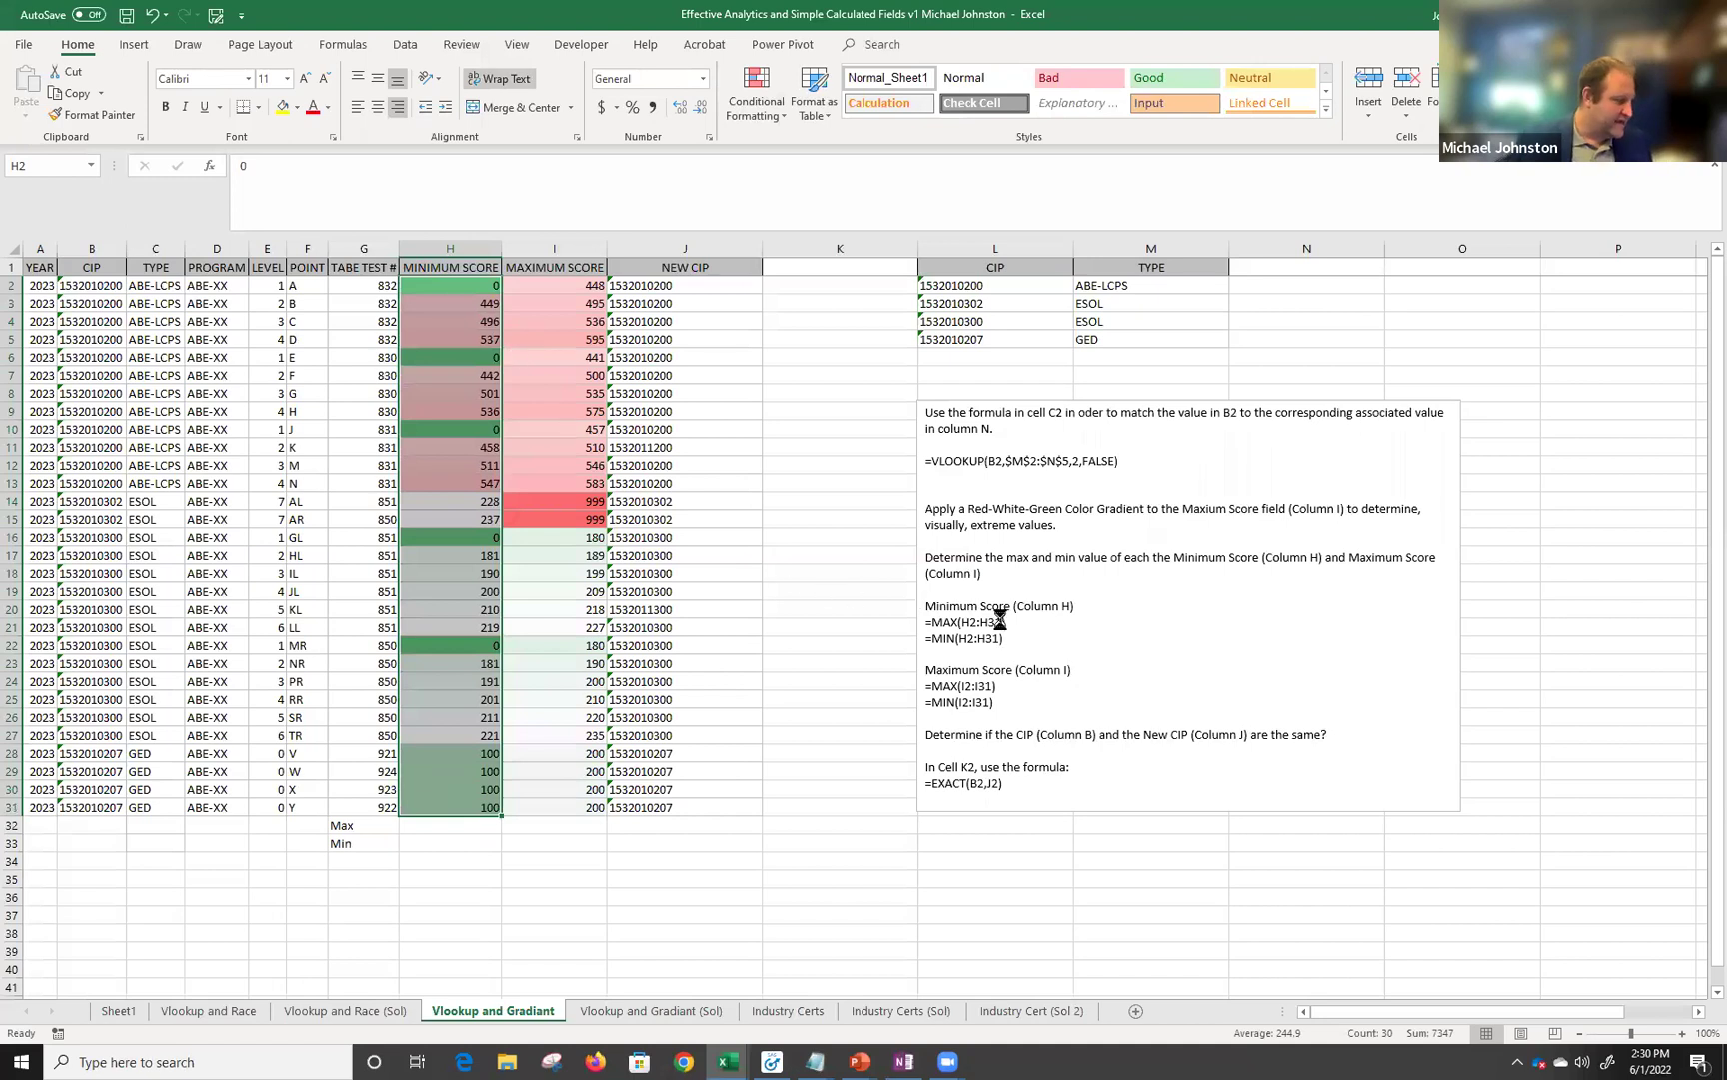
scroll(1000, 620, "up", 2)
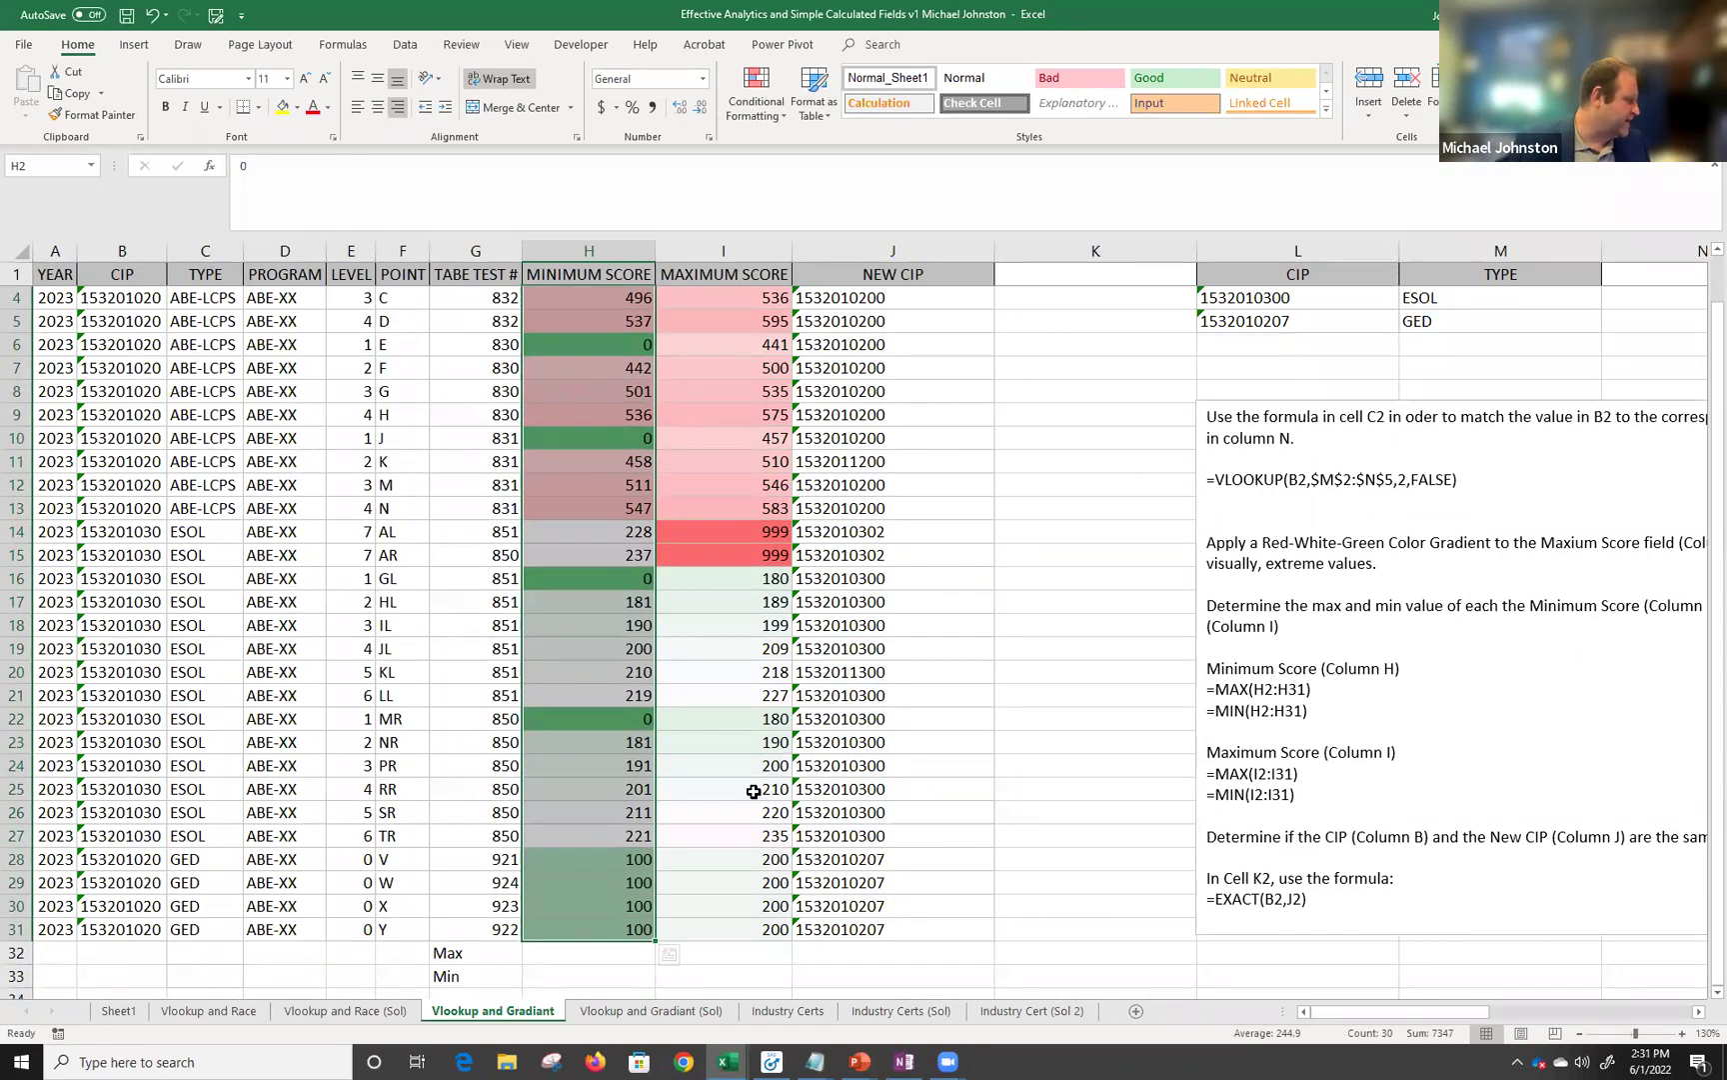
left_click(649, 1011)
left_click(460, 821)
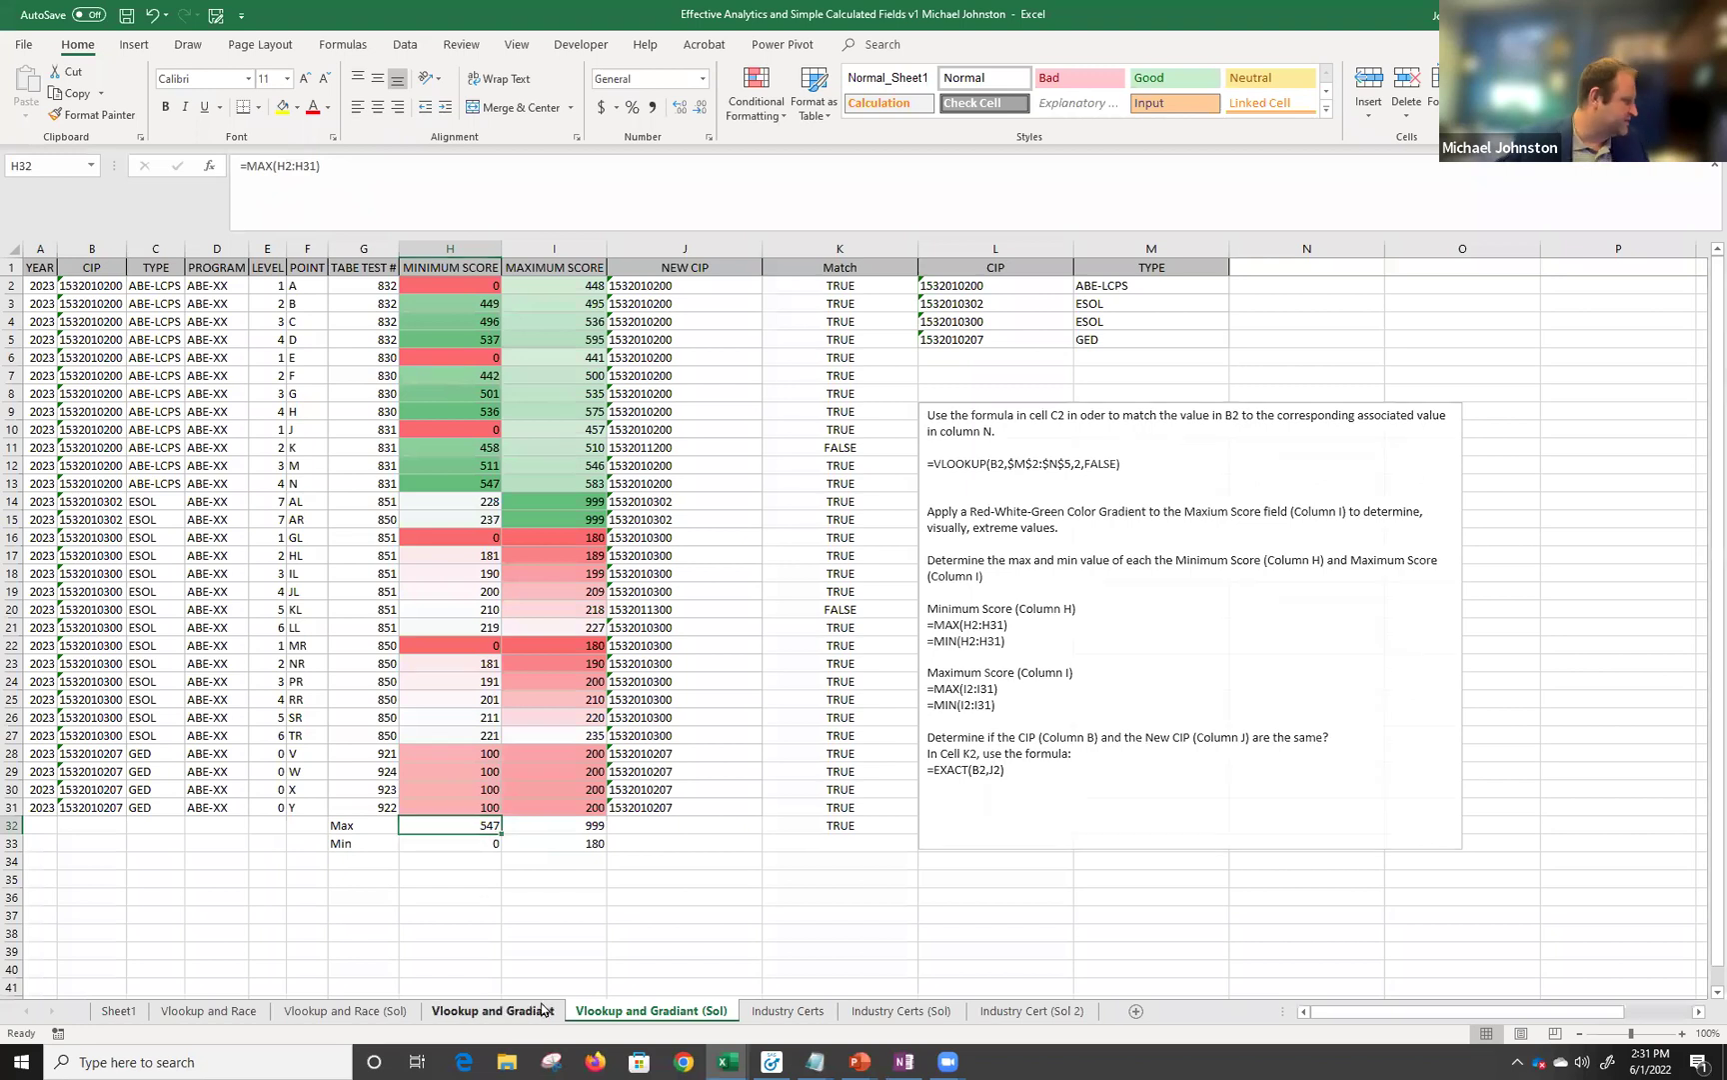
left_click(501, 1010)
scroll(565, 947, "down", 1)
left_click(582, 905)
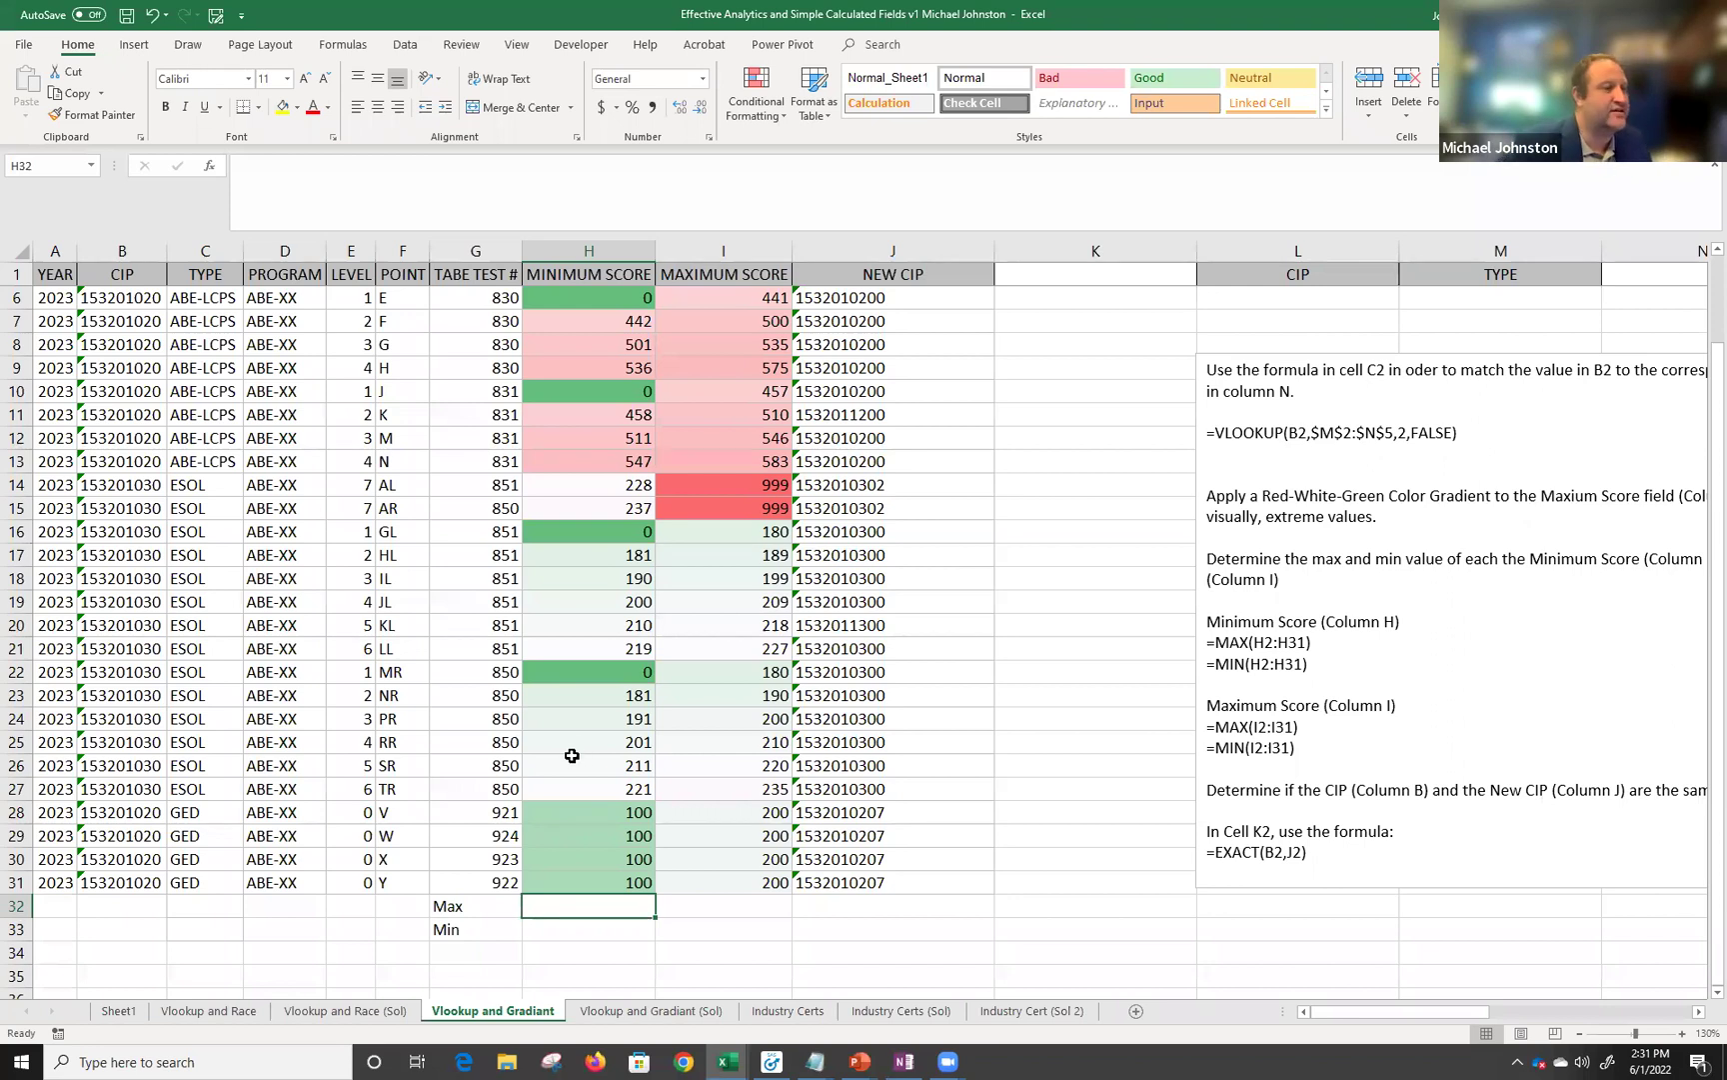
type("=")
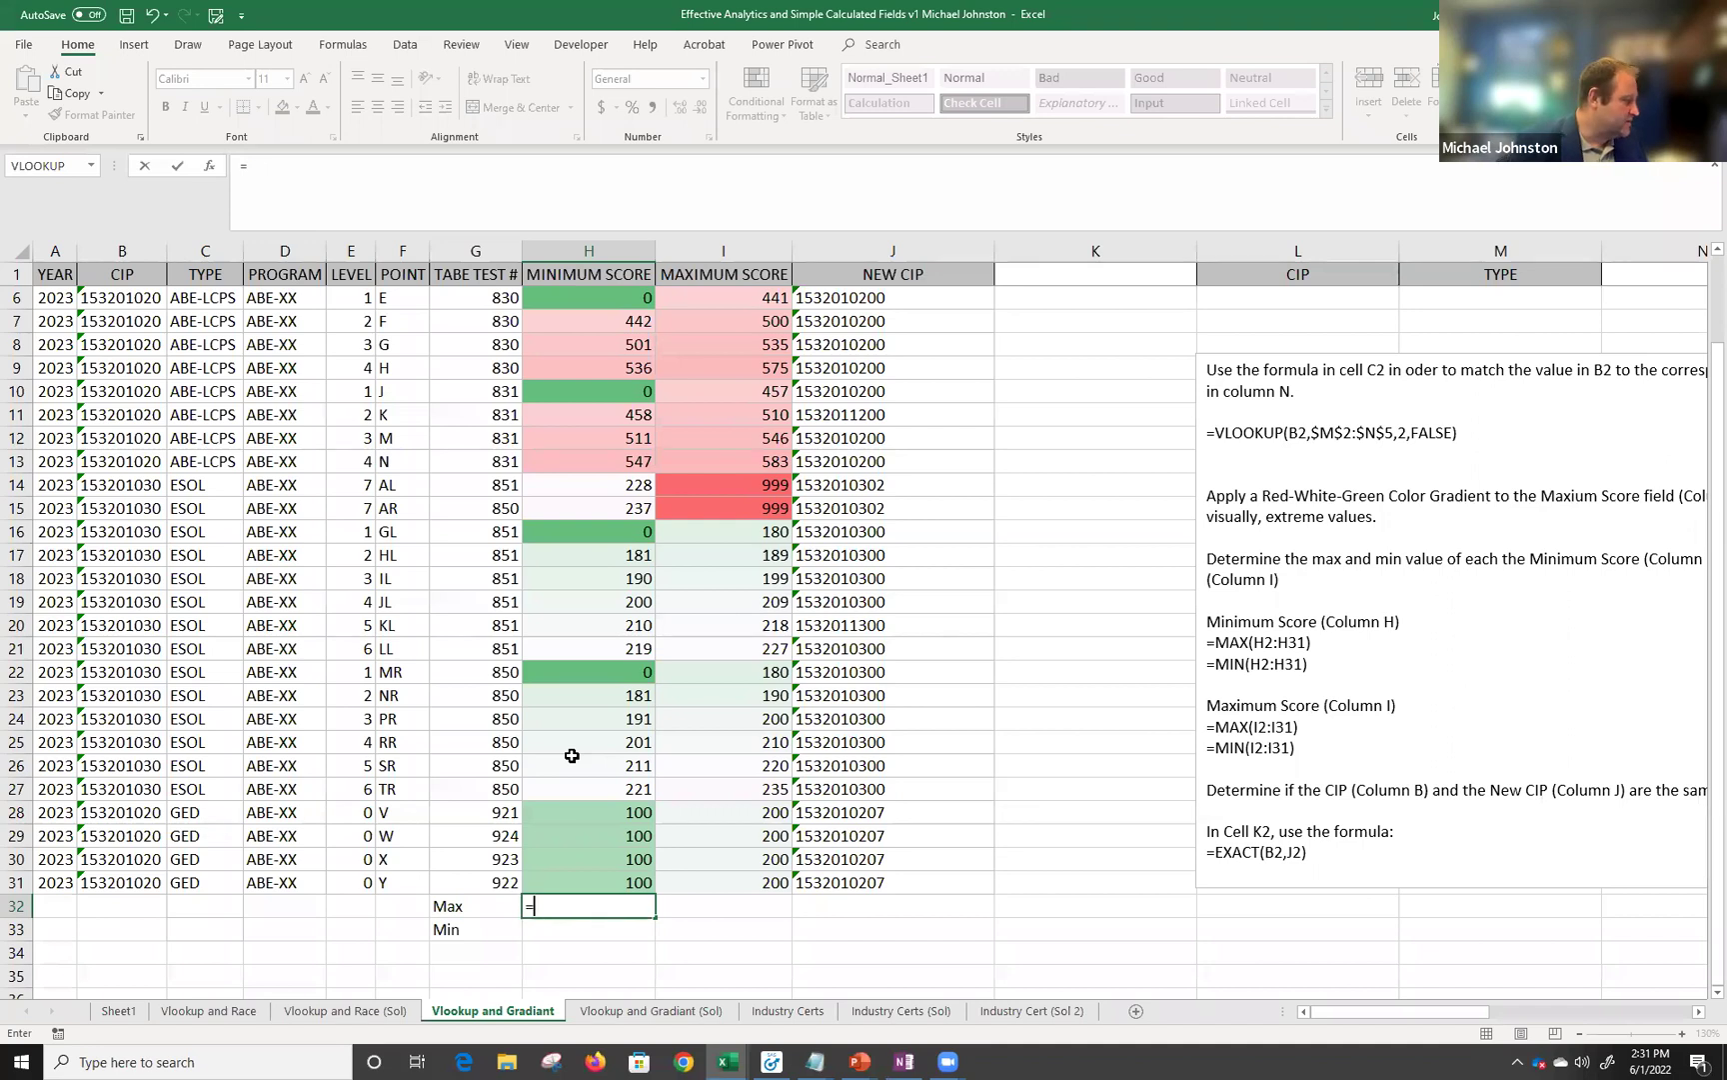
type("max")
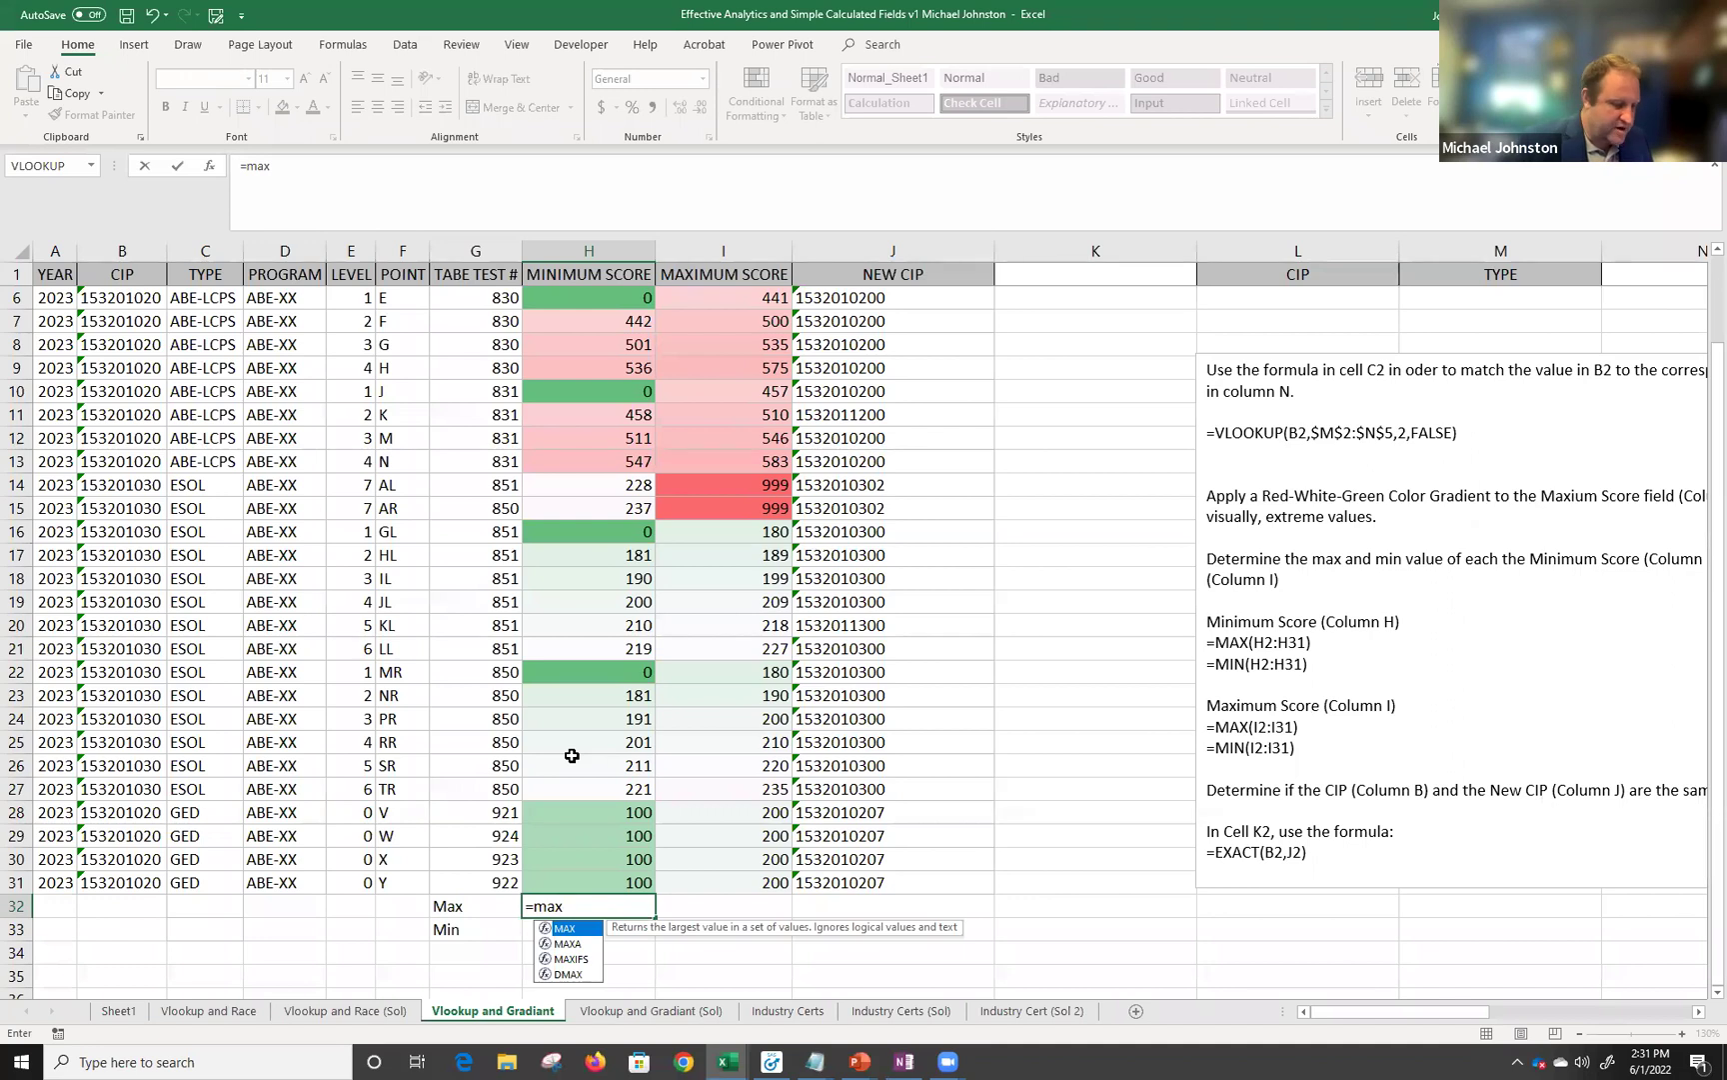
type("(")
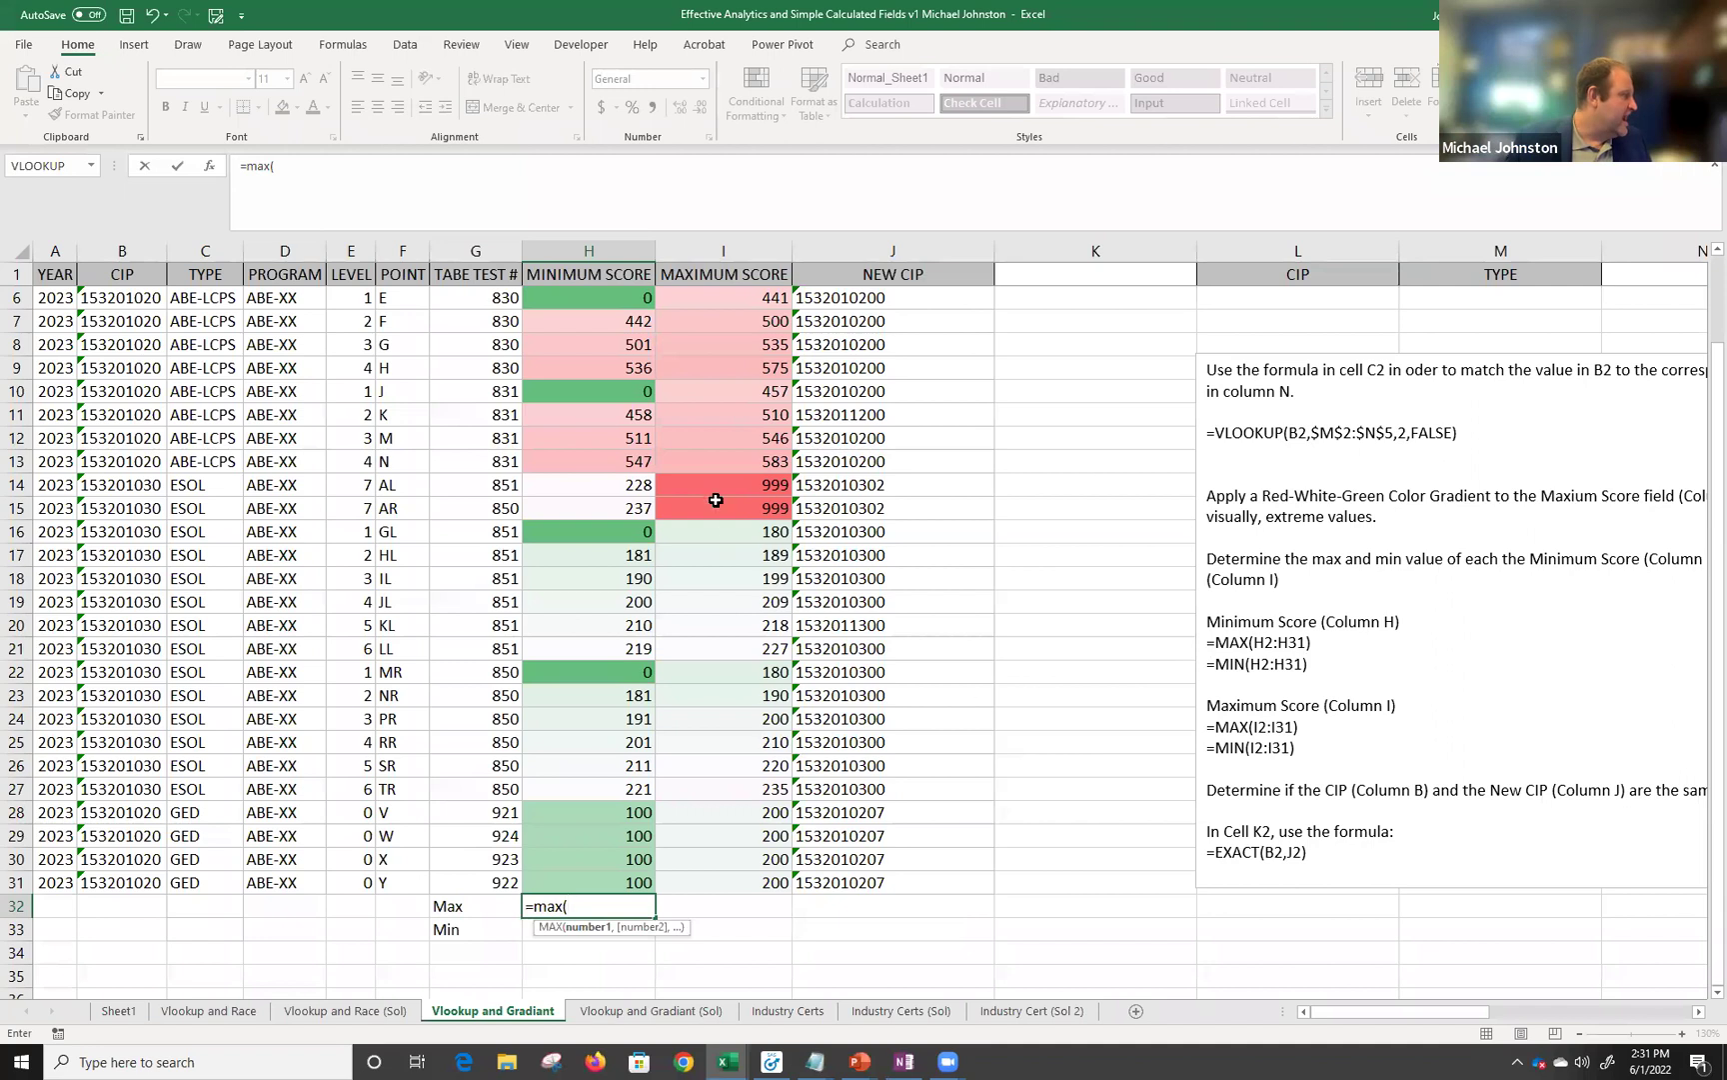
left_click_drag(614, 297, 600, 884)
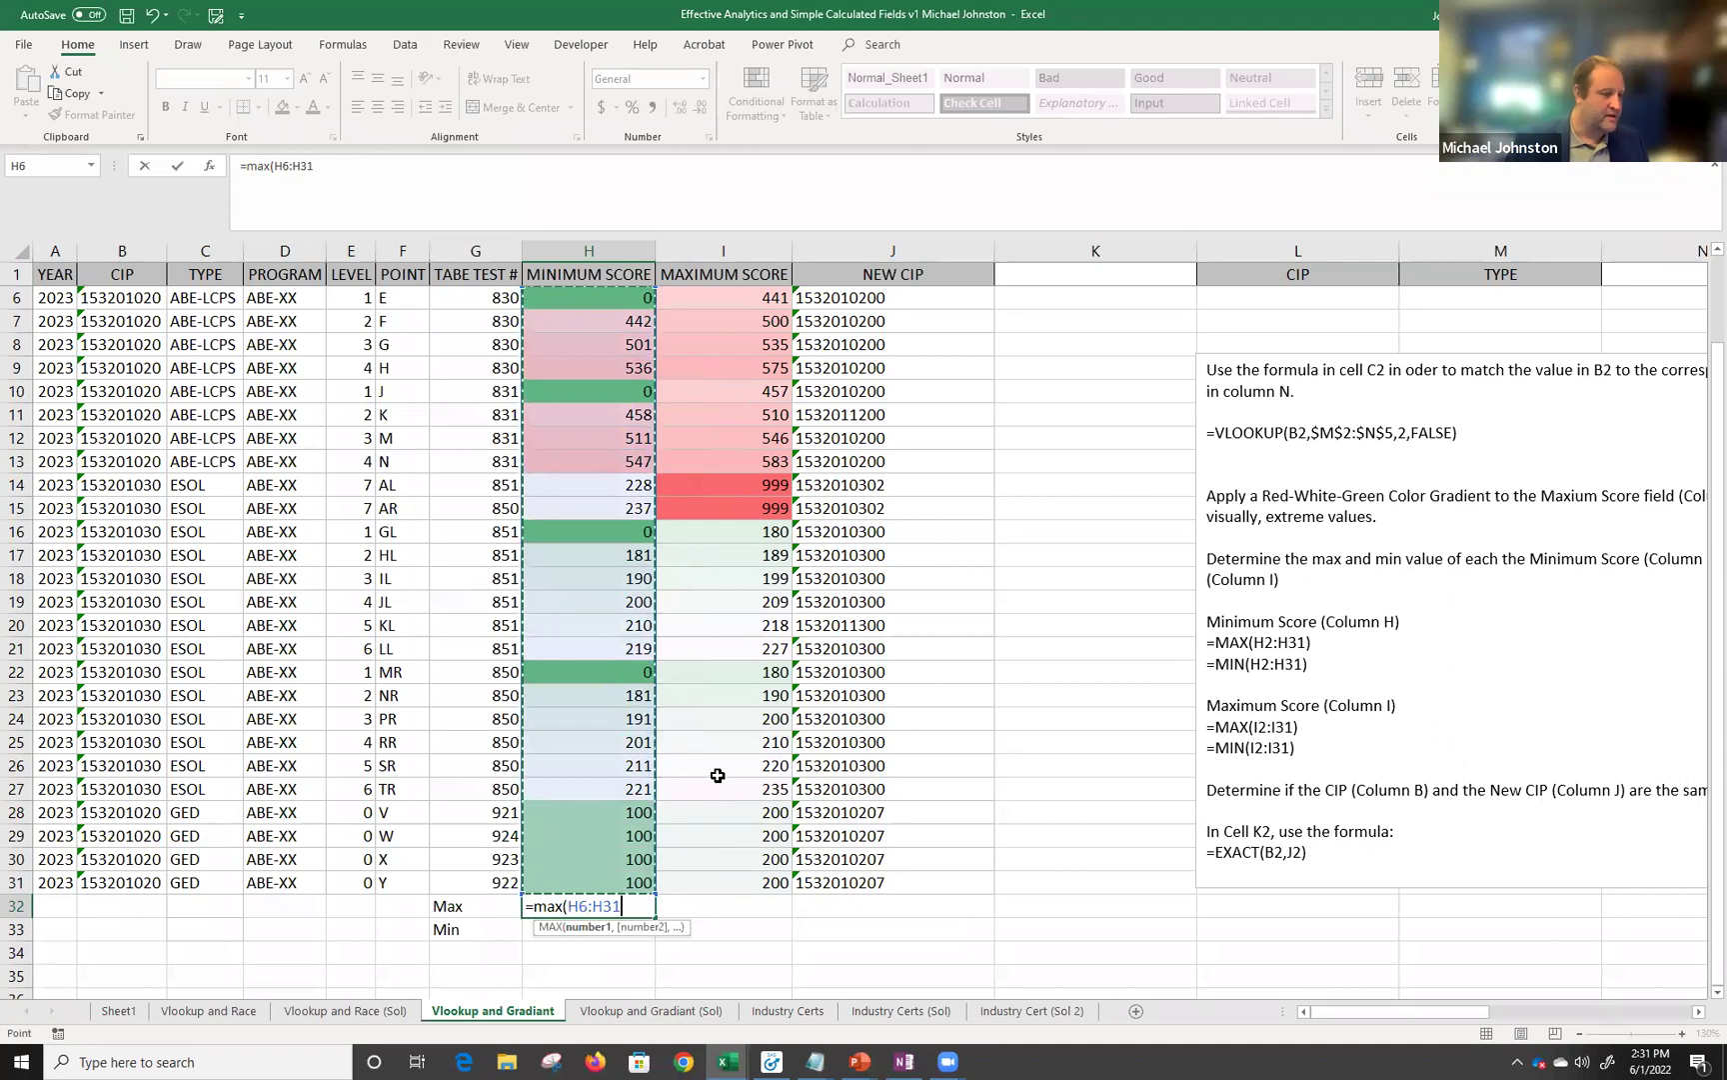
key("Escape")
Enter a MAX formula over H6:H31 in cell H32 of the minimum score column.
type("=")
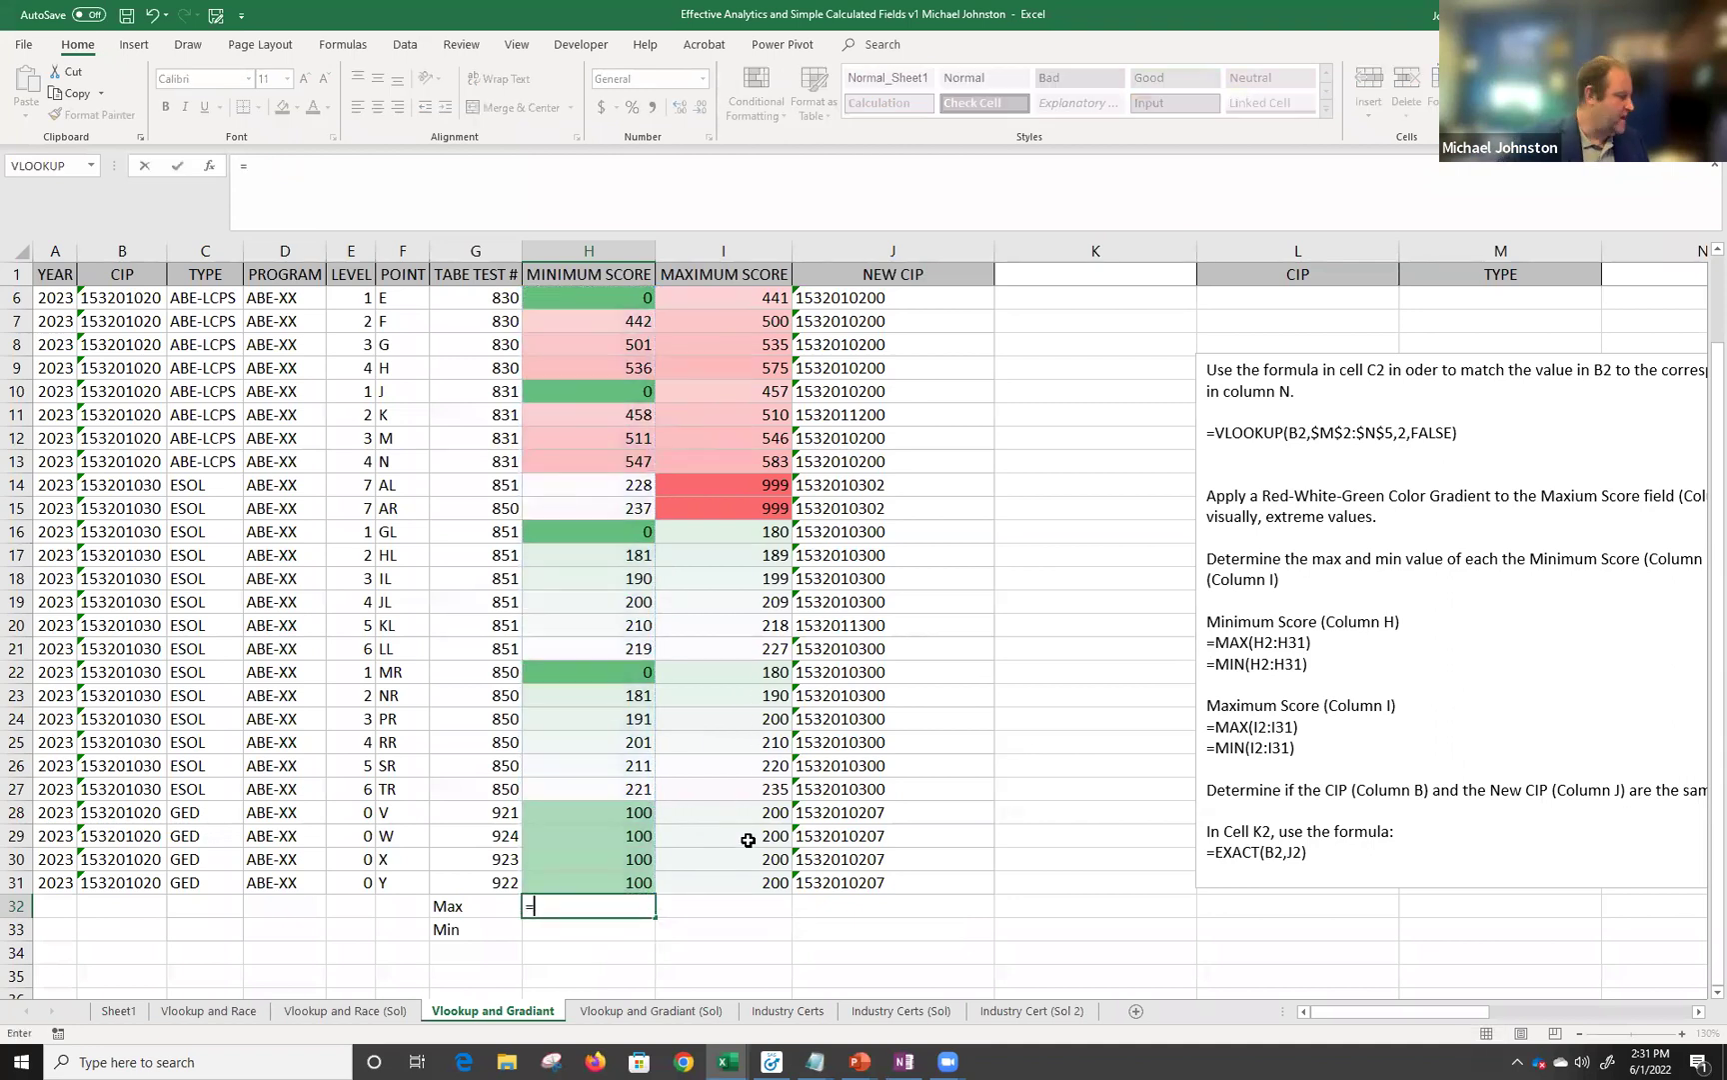
type("max")
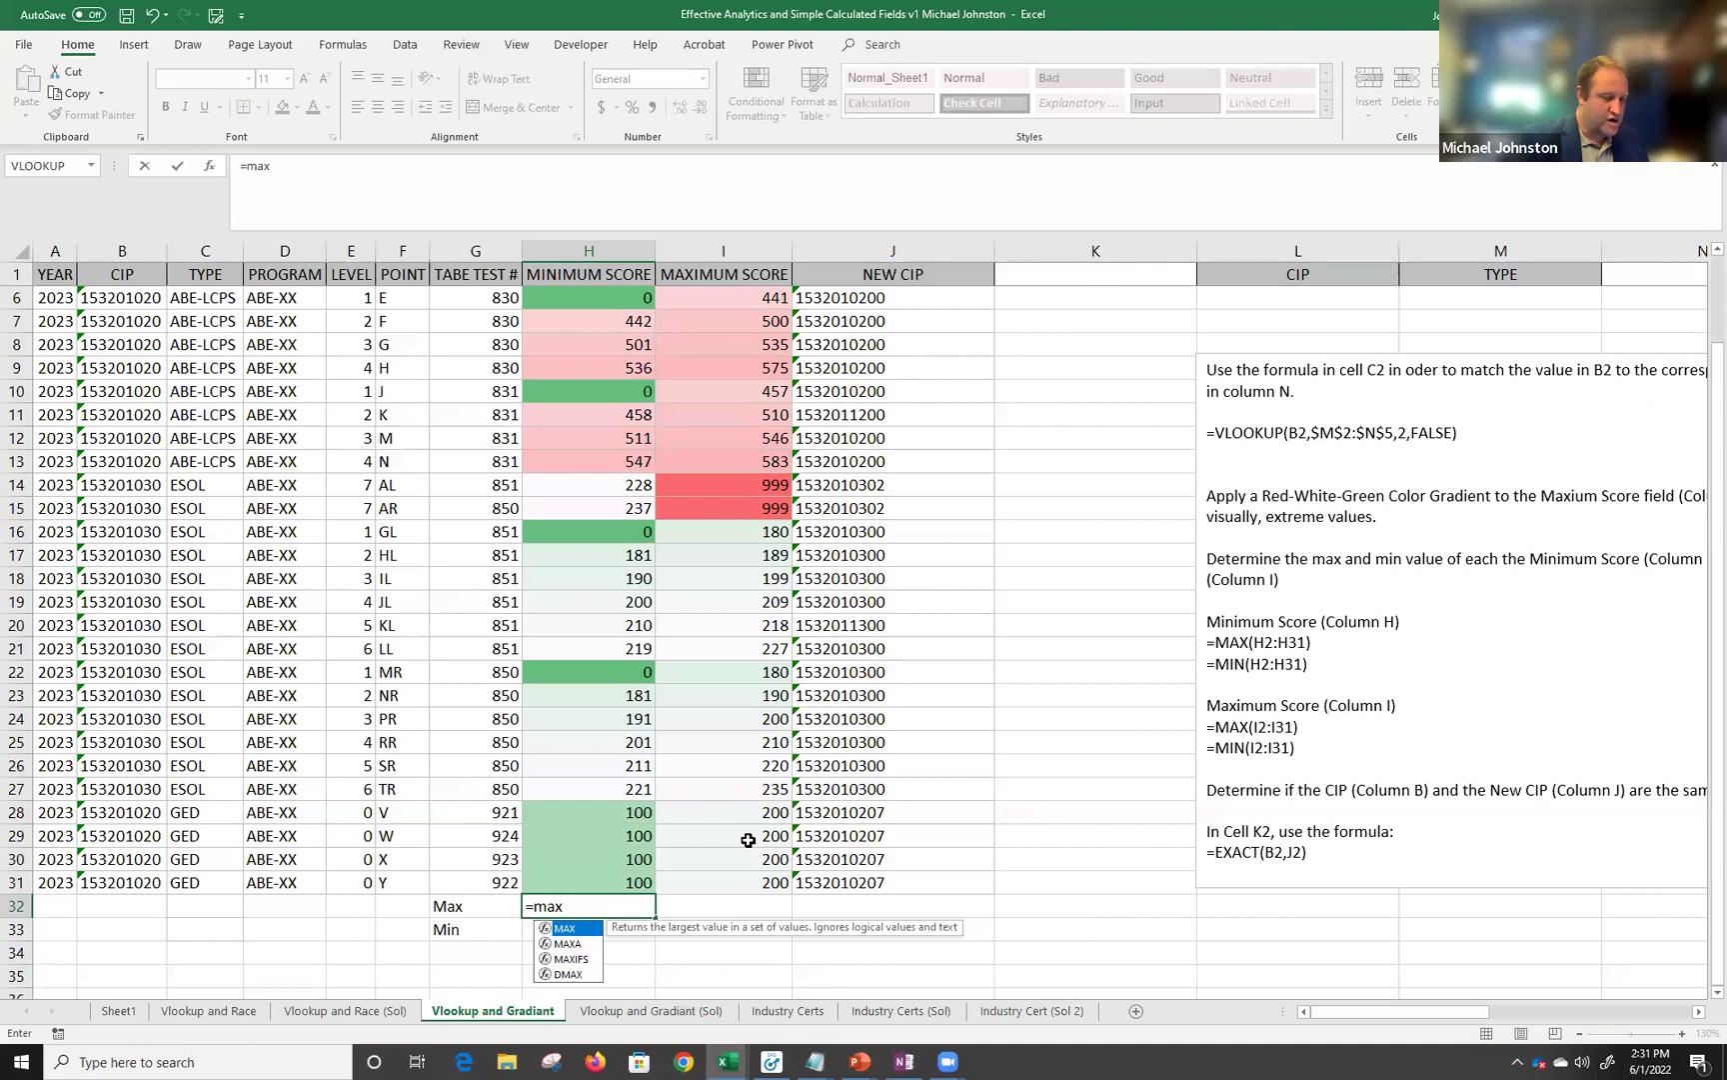
type("(")
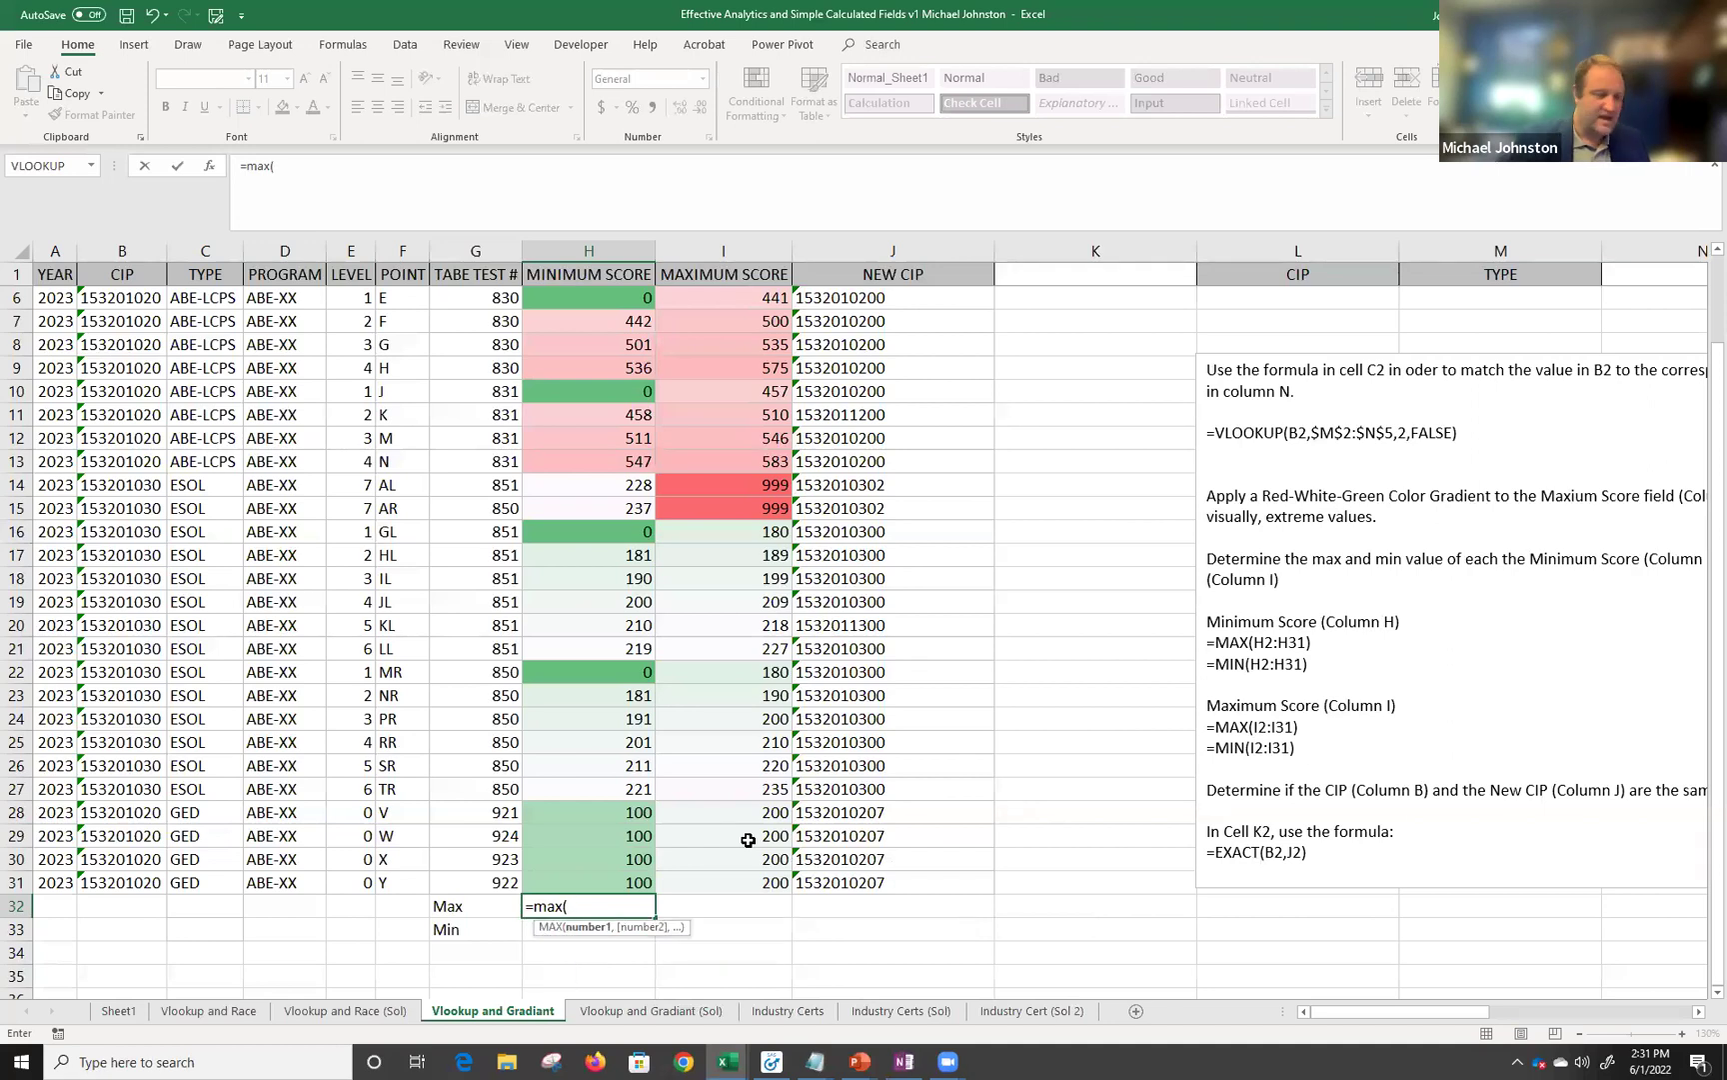
left_click(603, 292)
left_click_drag(603, 291, 598, 884)
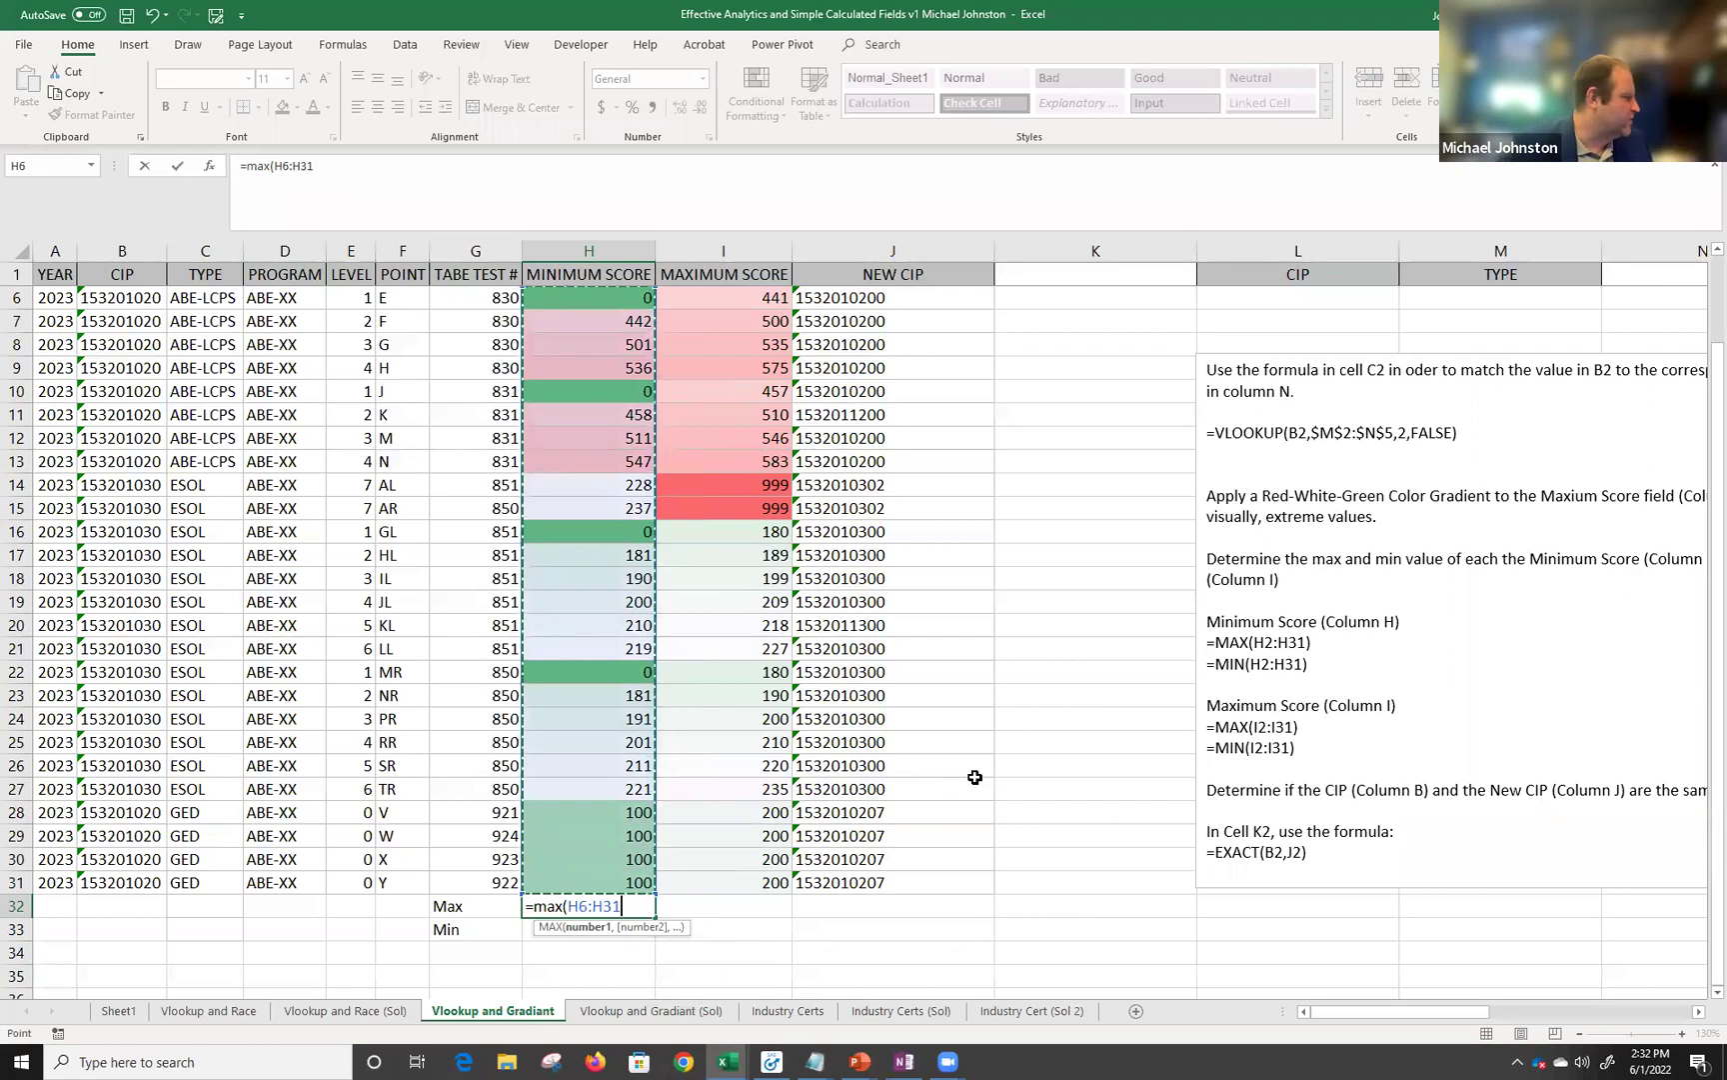
key("Return")
key("Up")
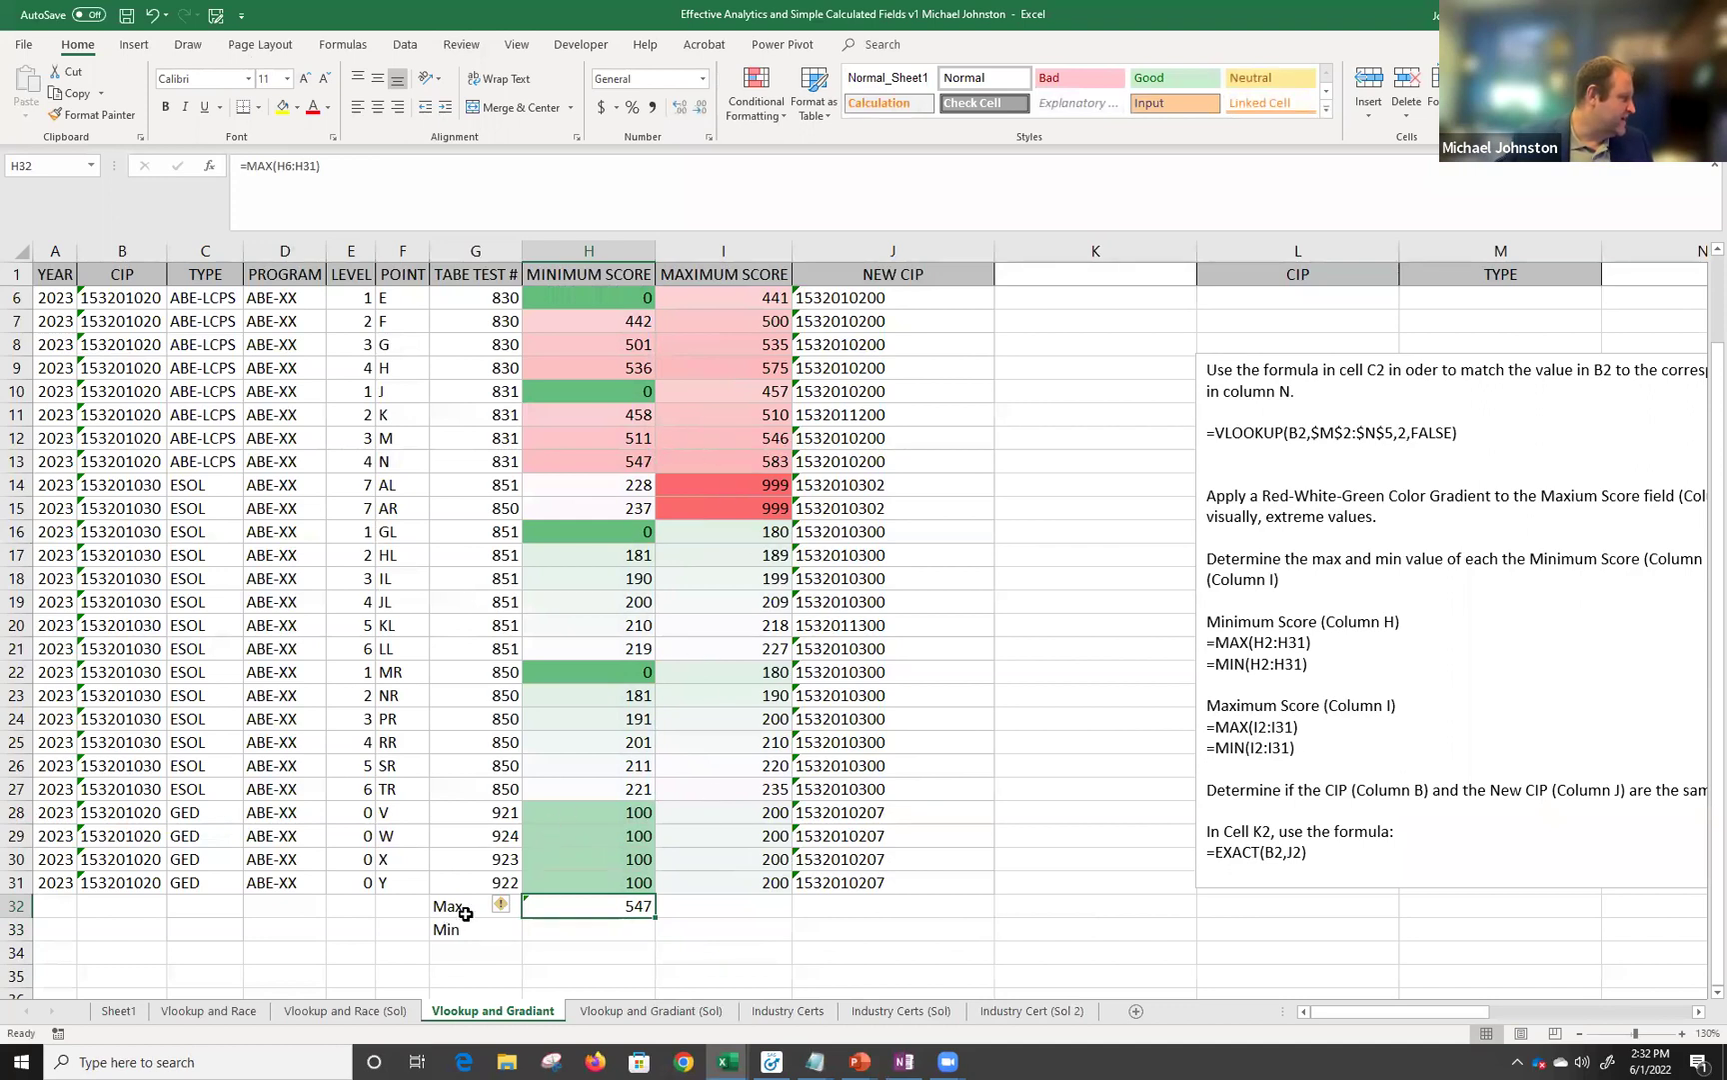
Fill the MAX formula from H32 across to I32 and check which rows the copied range covers.
left_click_drag(740, 300, 766, 875)
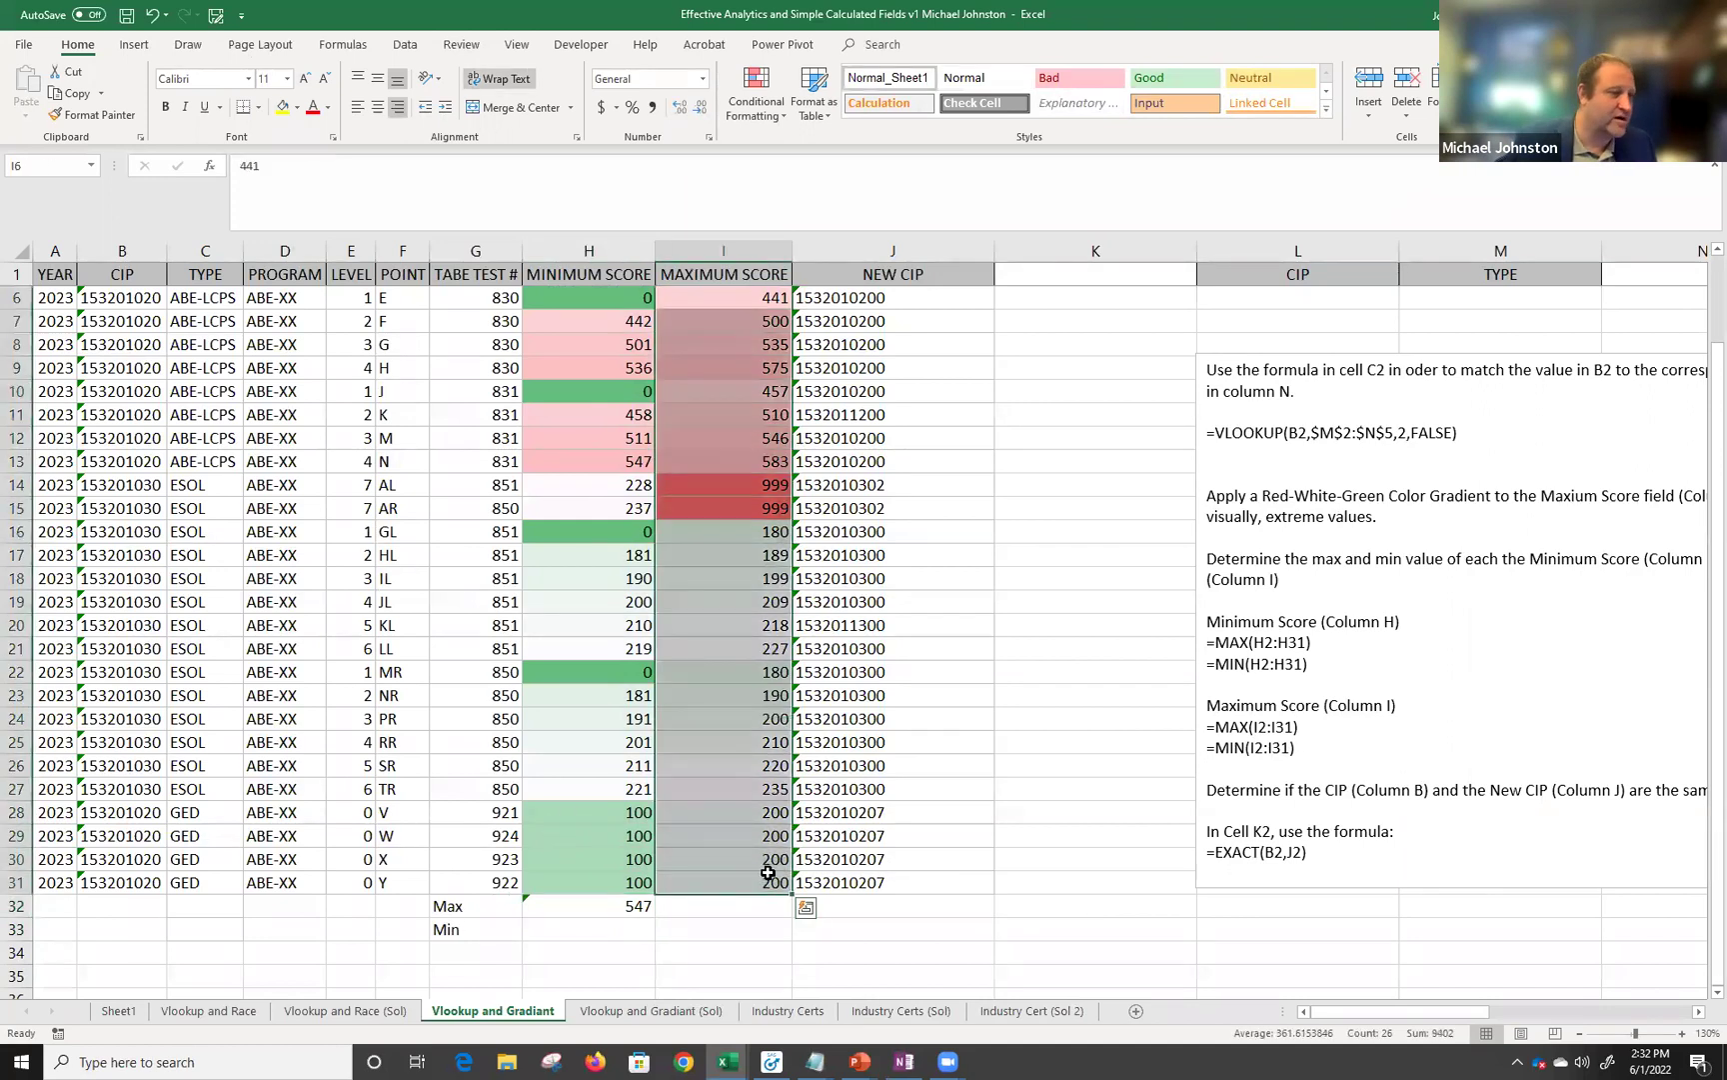
left_click(768, 948)
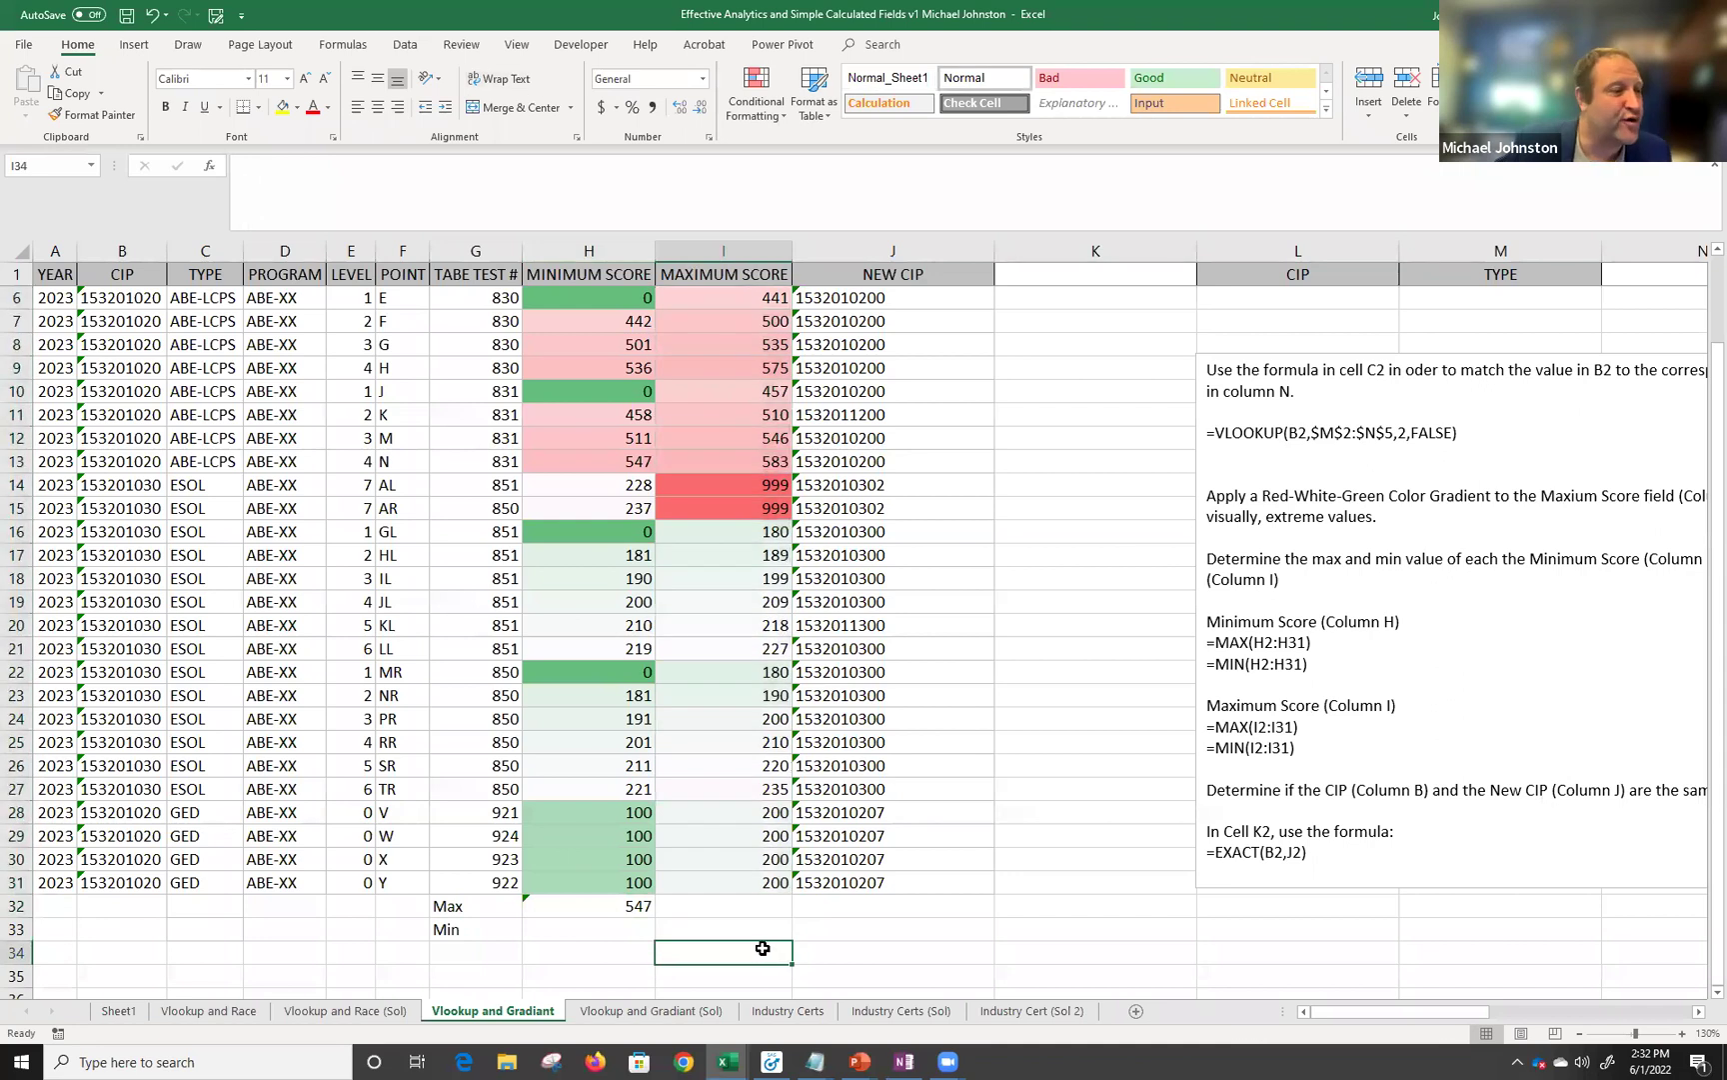
left_click(615, 904)
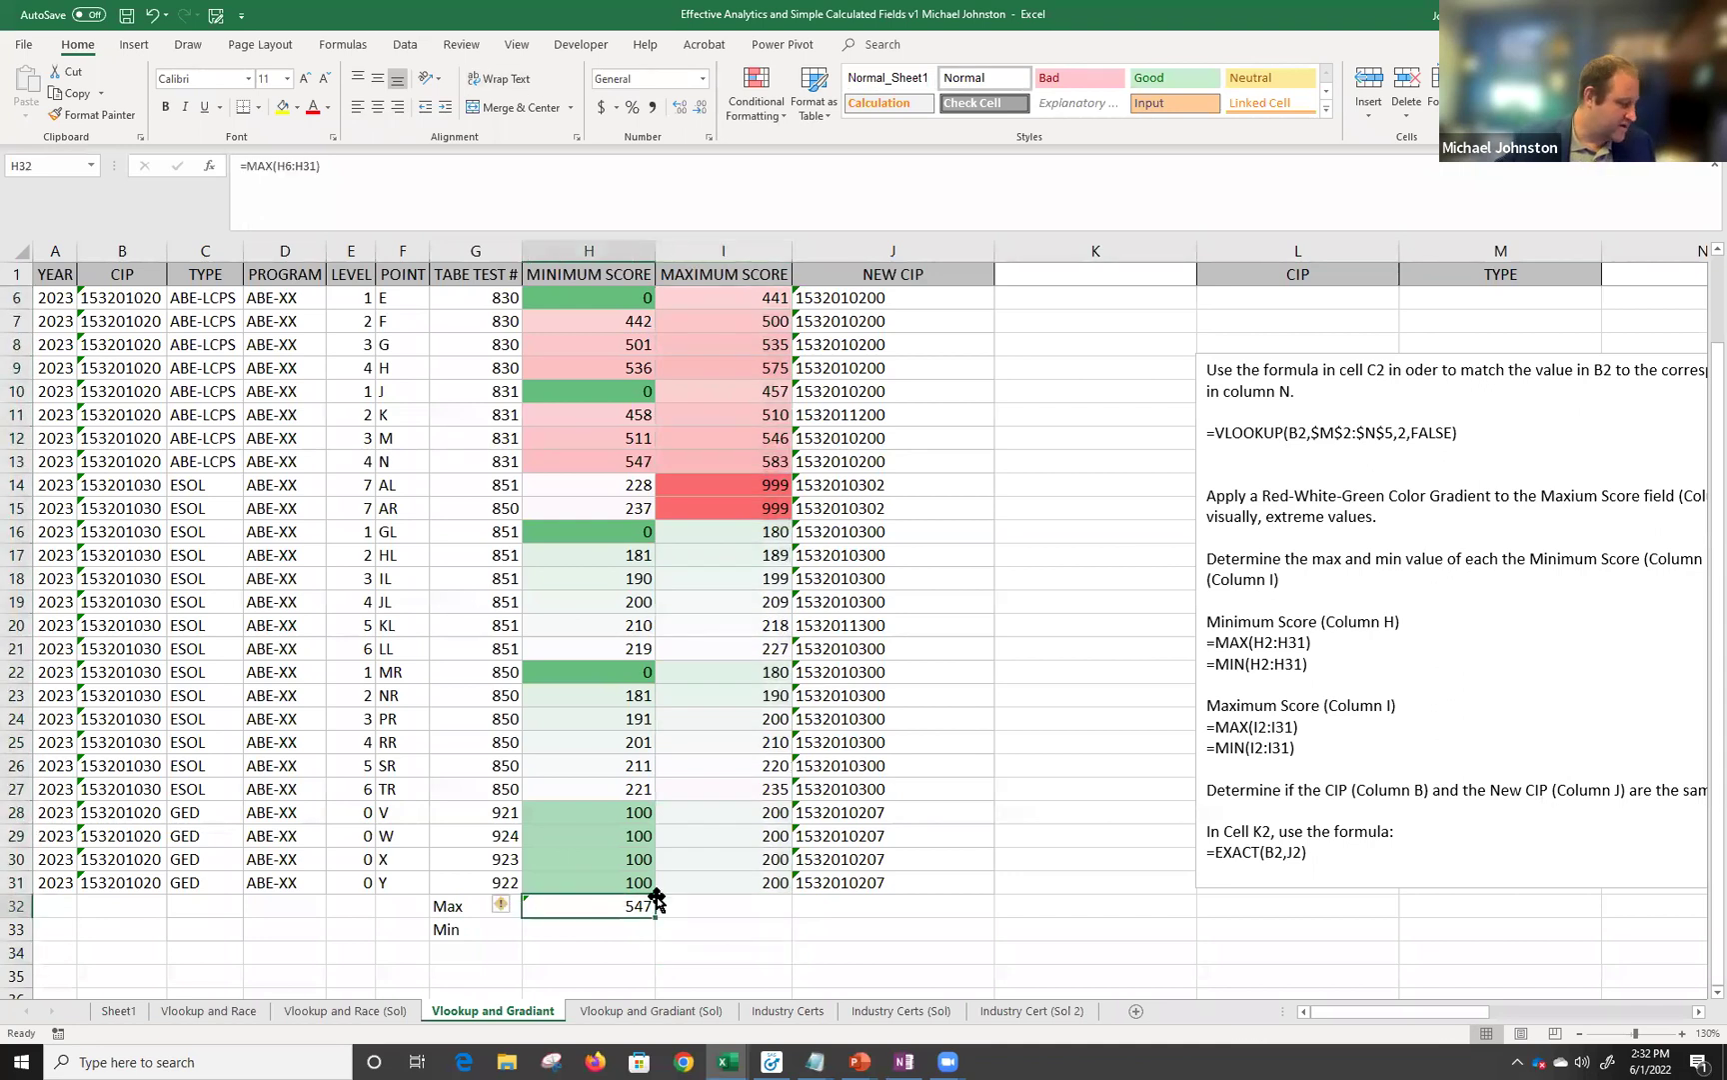
scroll(655, 899, "up", 2, "ctrl")
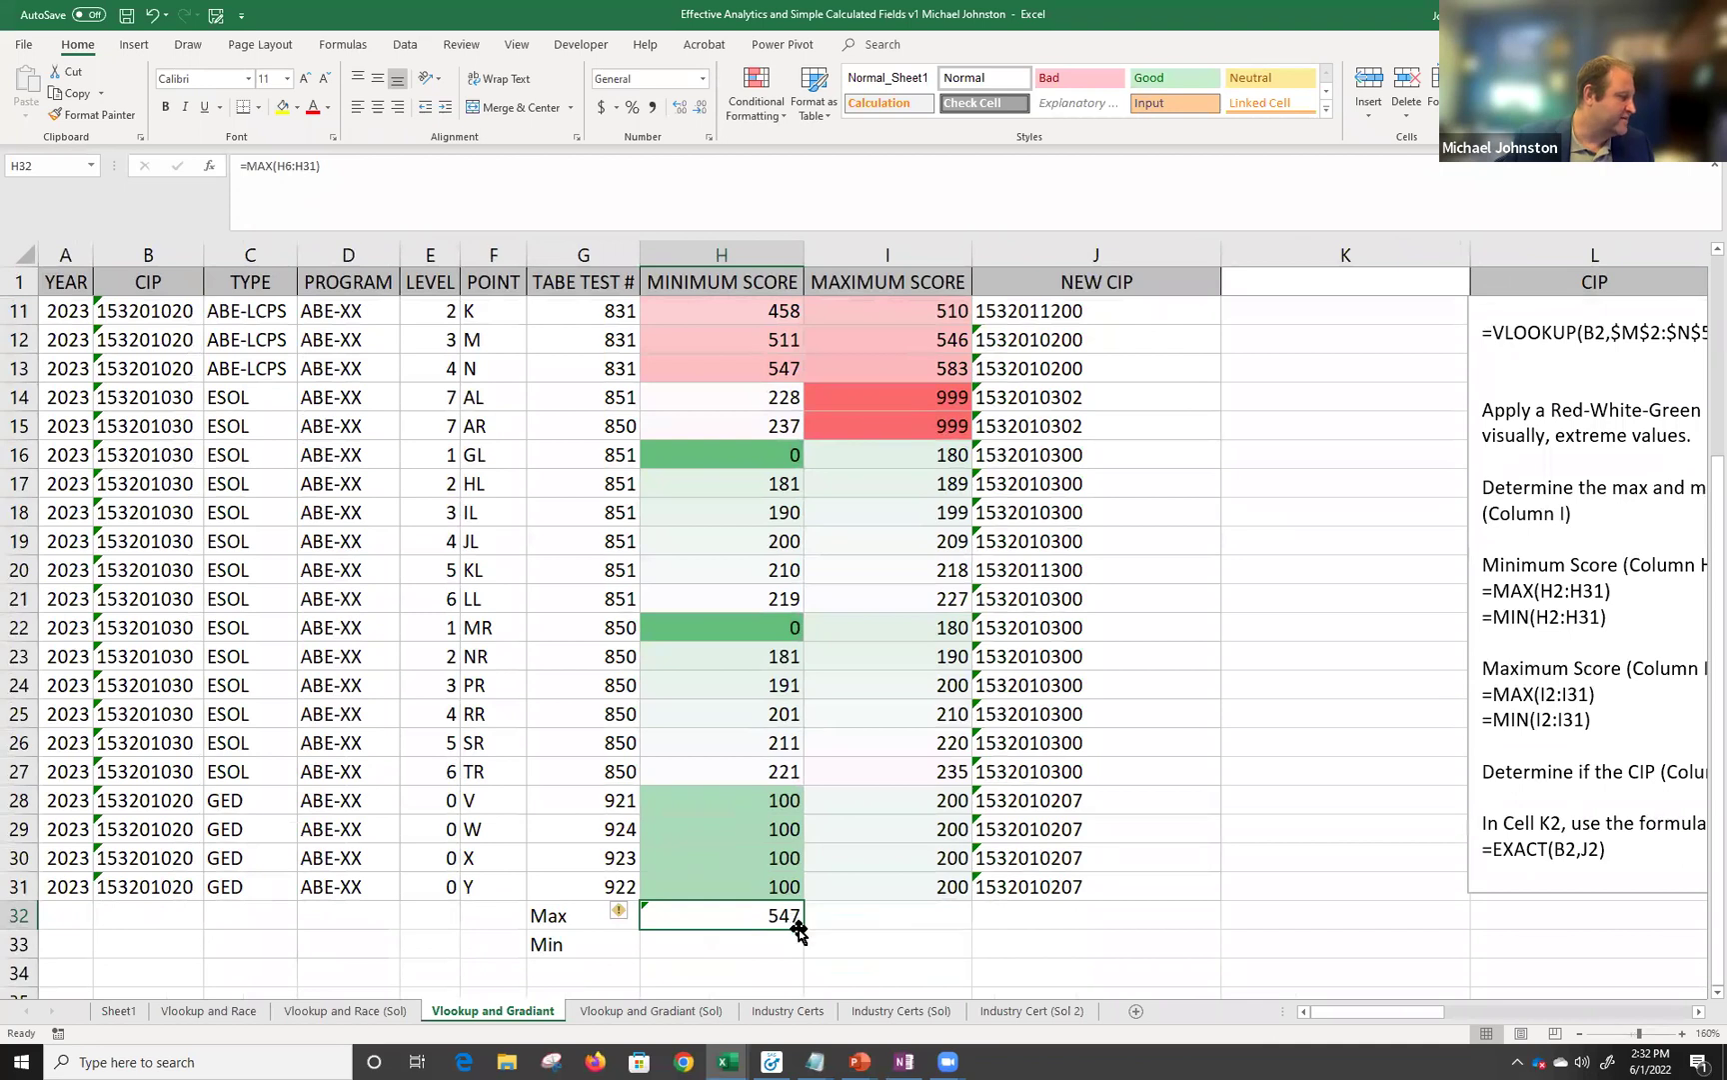
left_click_drag(804, 931, 946, 921)
left_click(947, 920)
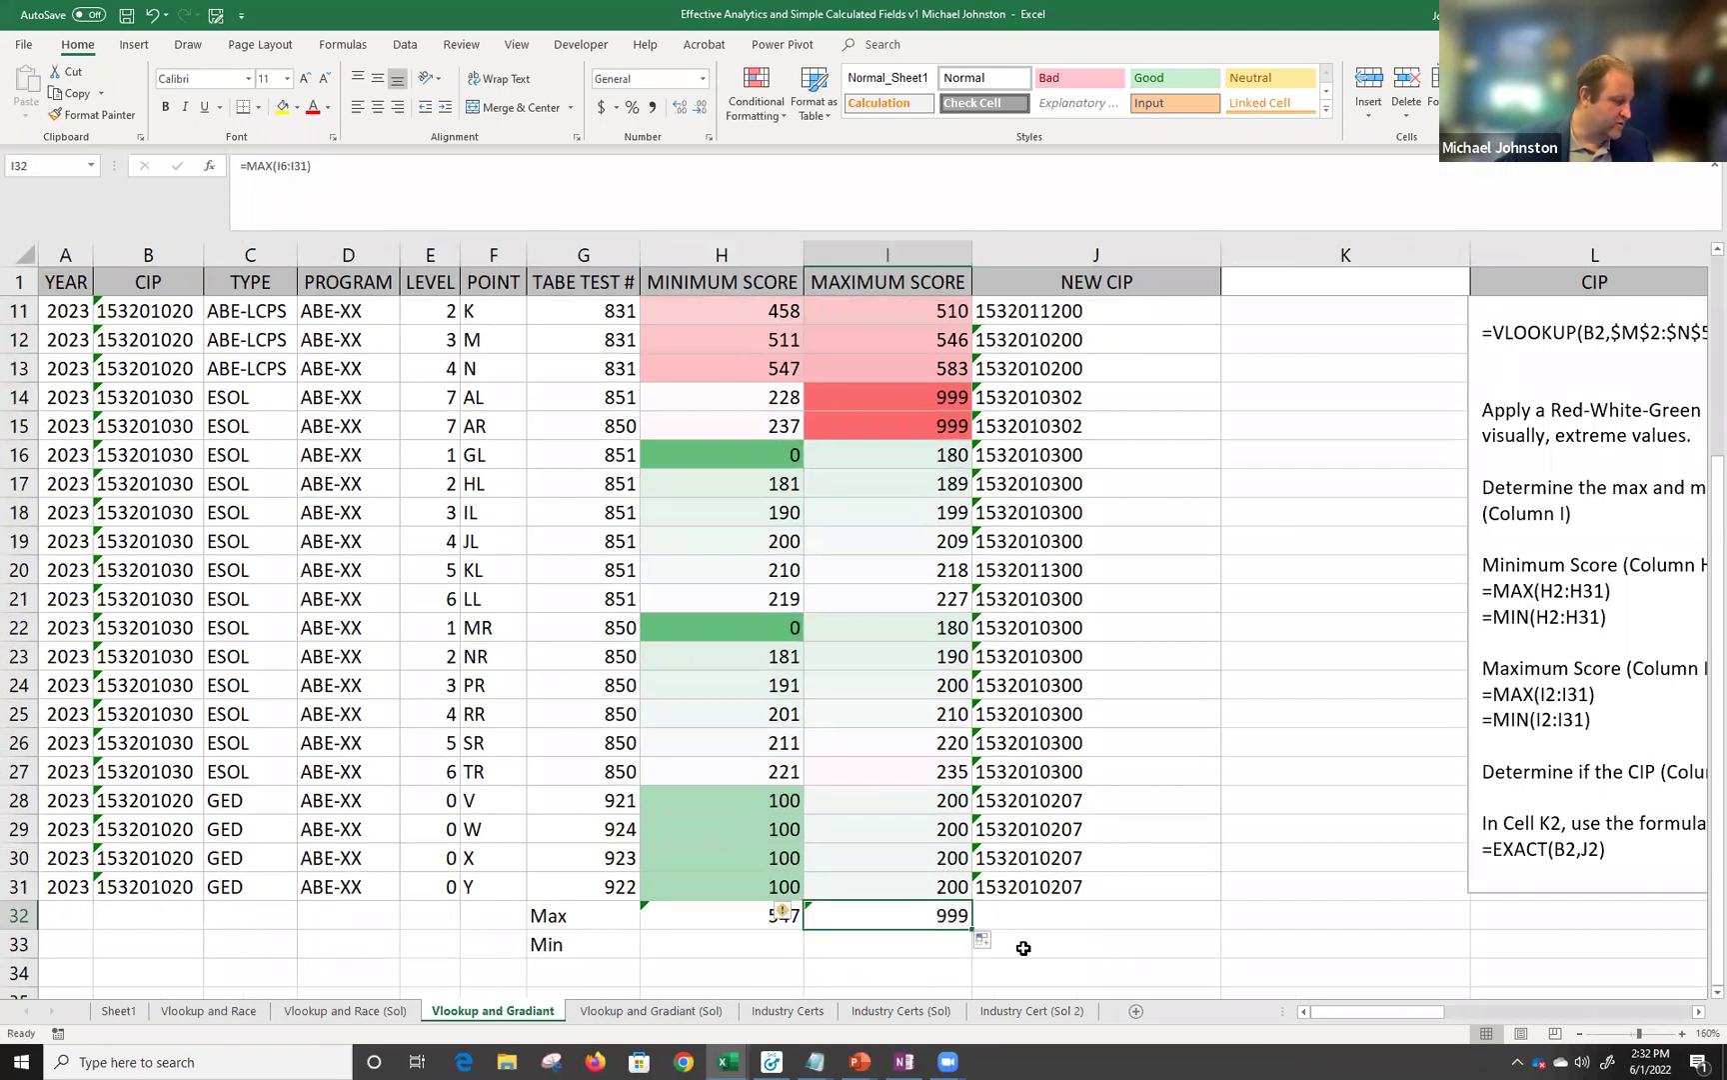
key("F2")
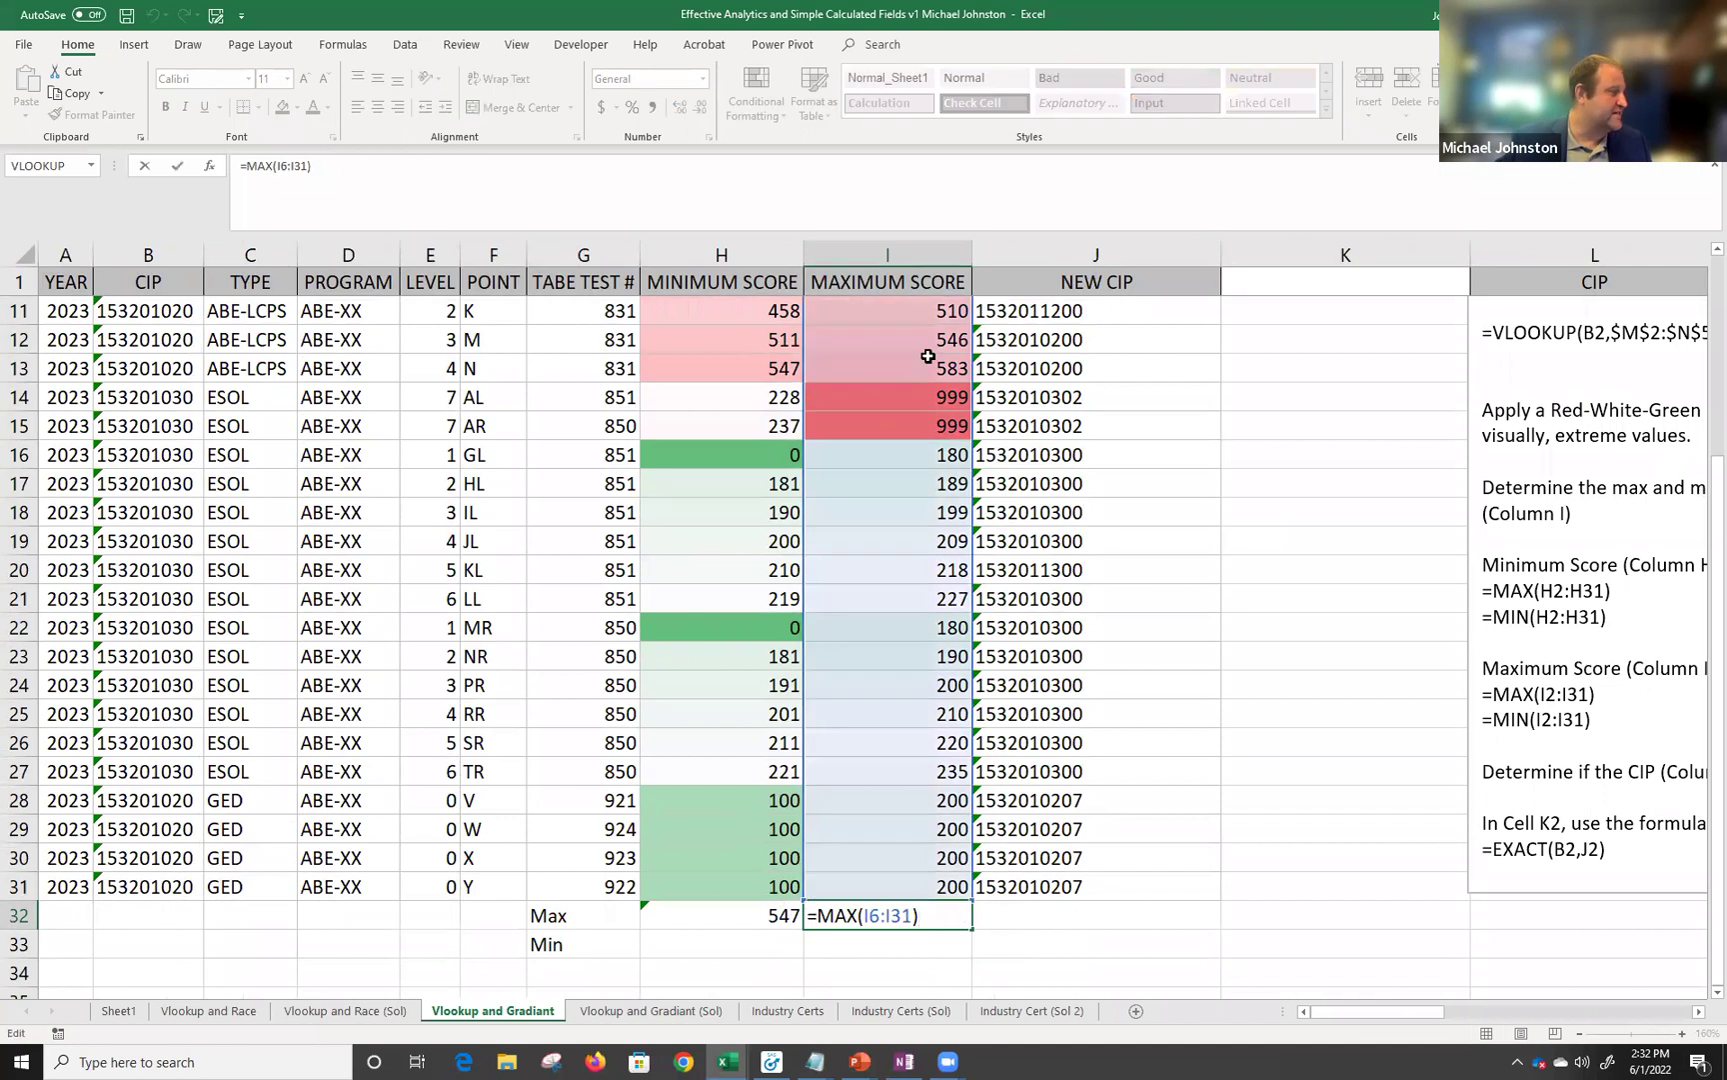
scroll(1019, 533, "up", 3)
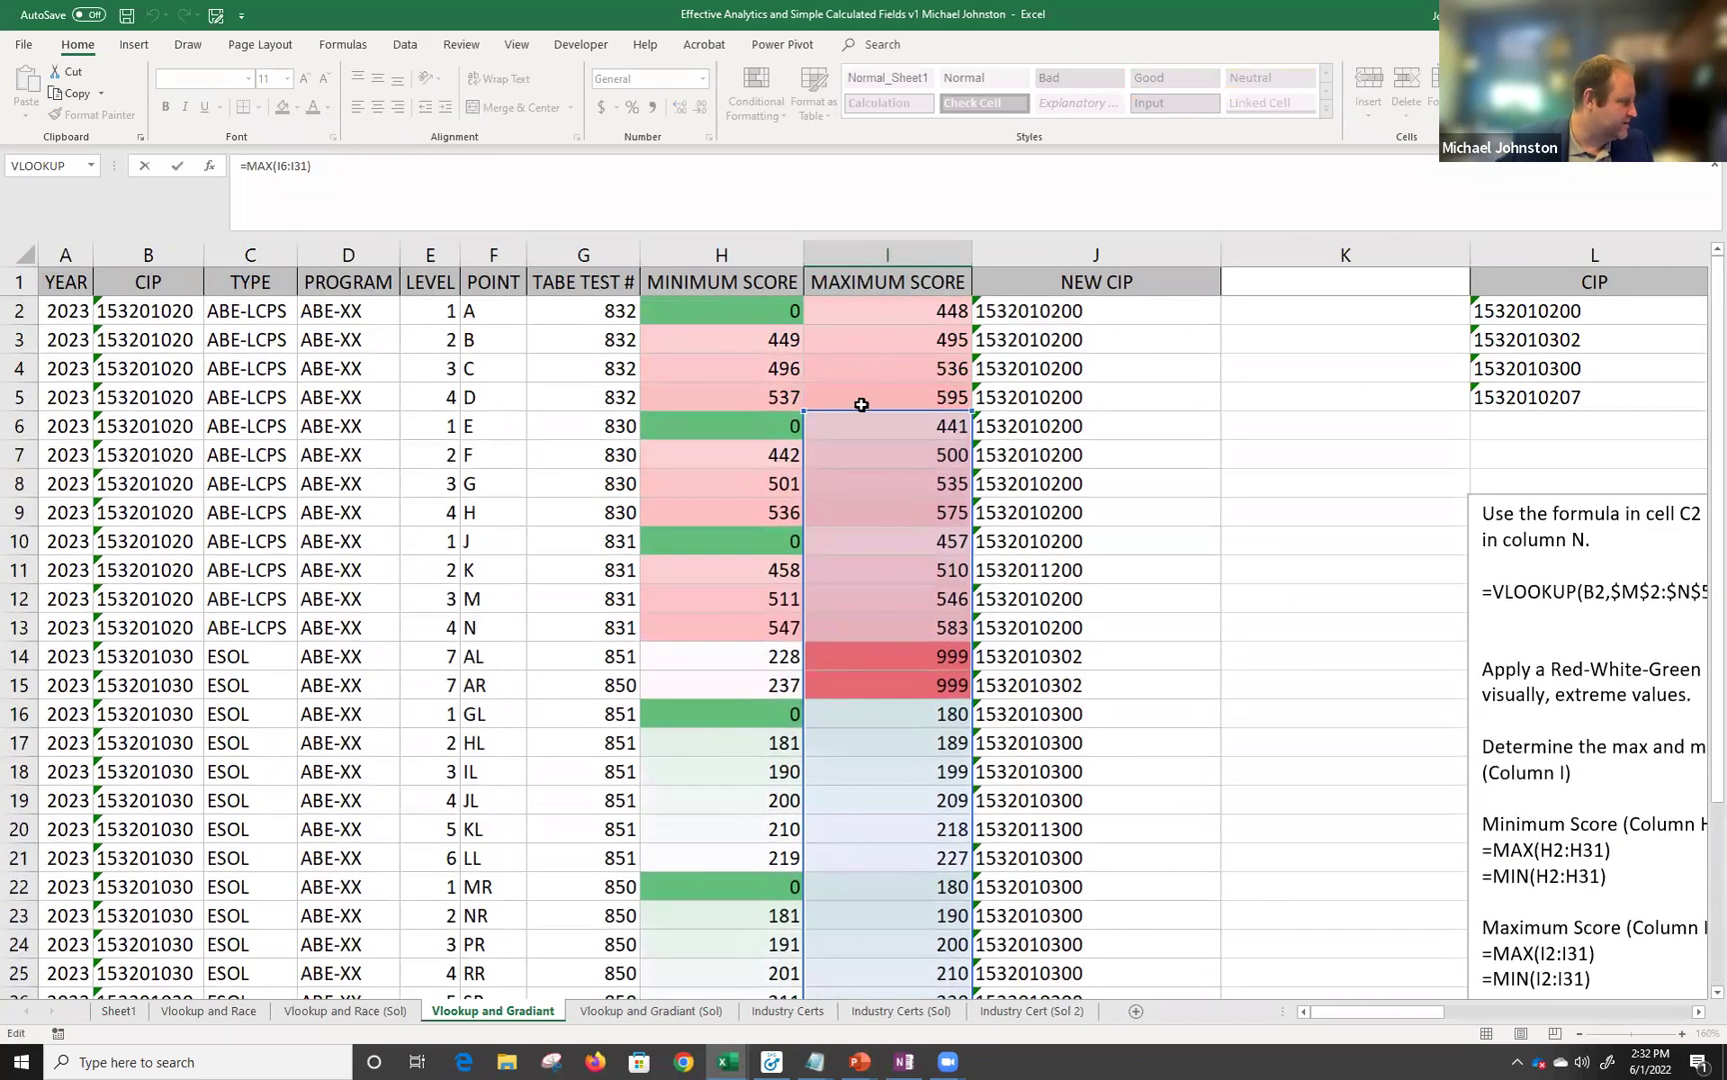
scroll(869, 458, "down", 2)
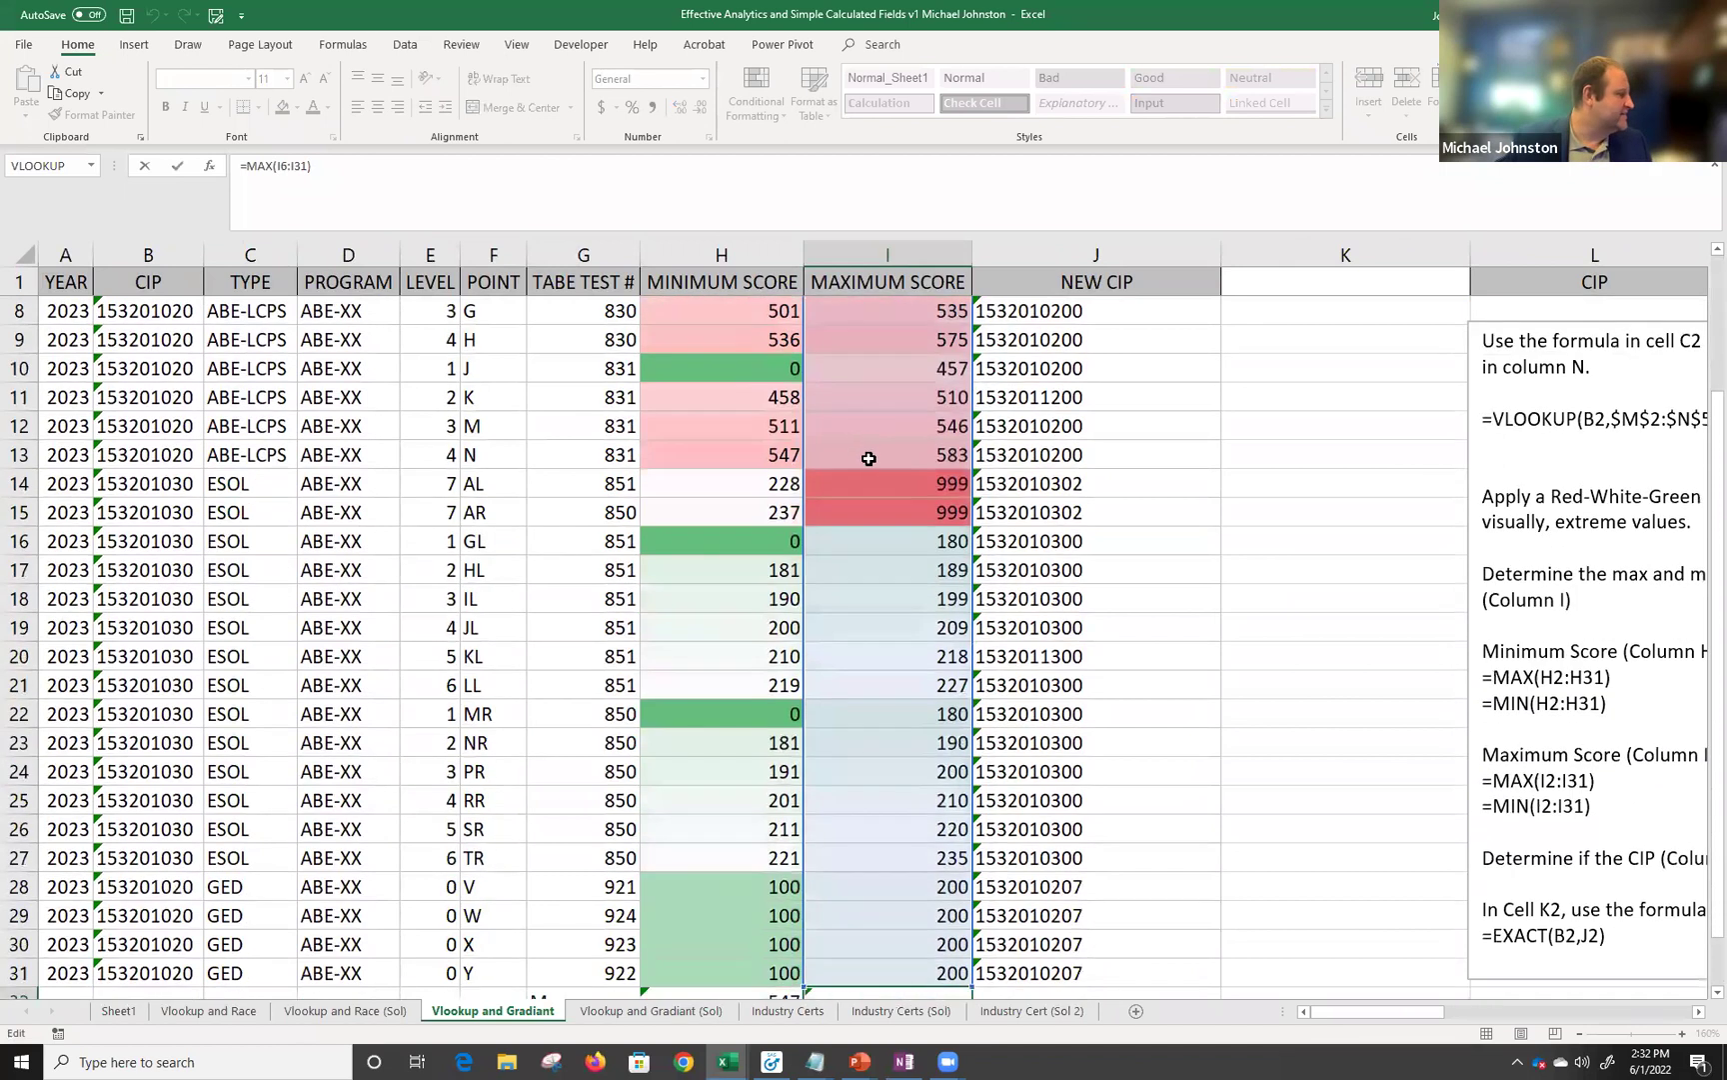
scroll(869, 458, "down", 2)
Correct the range in H32 so that the formula reads =MAX(H2:H31).
left_click(795, 798)
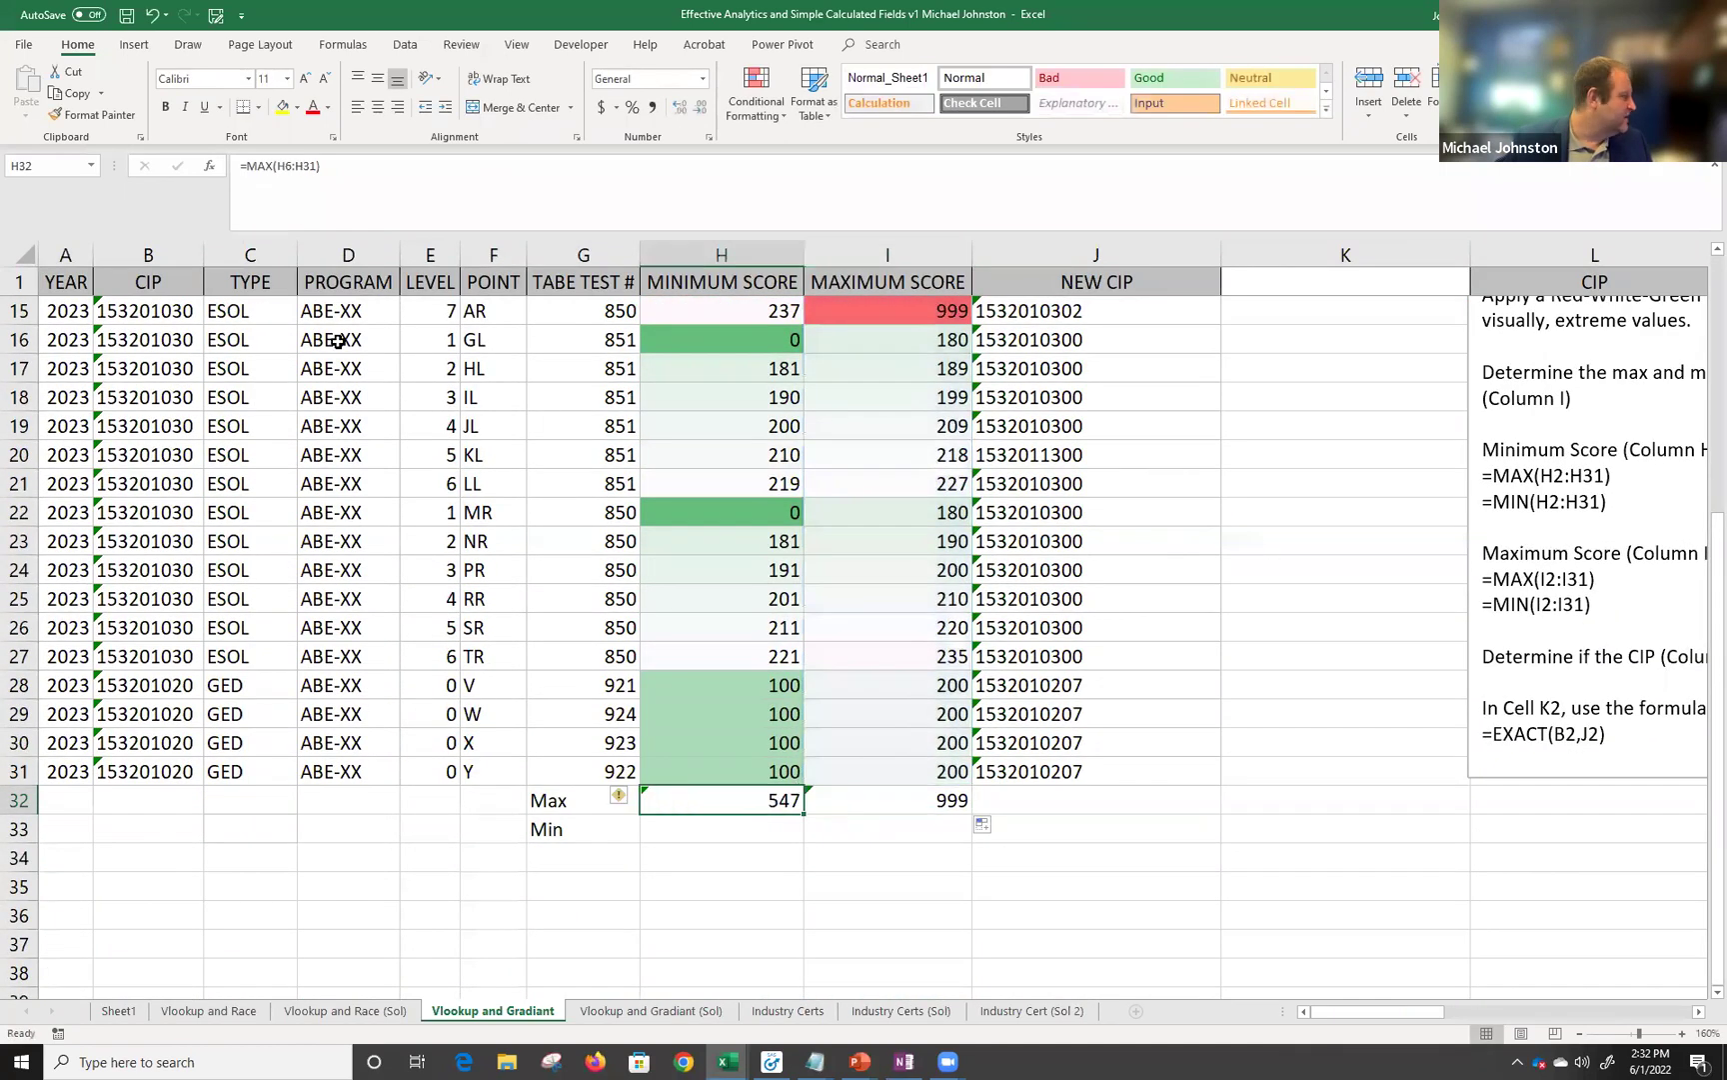
left_click(285, 167)
scroll(700, 510, "up", 2)
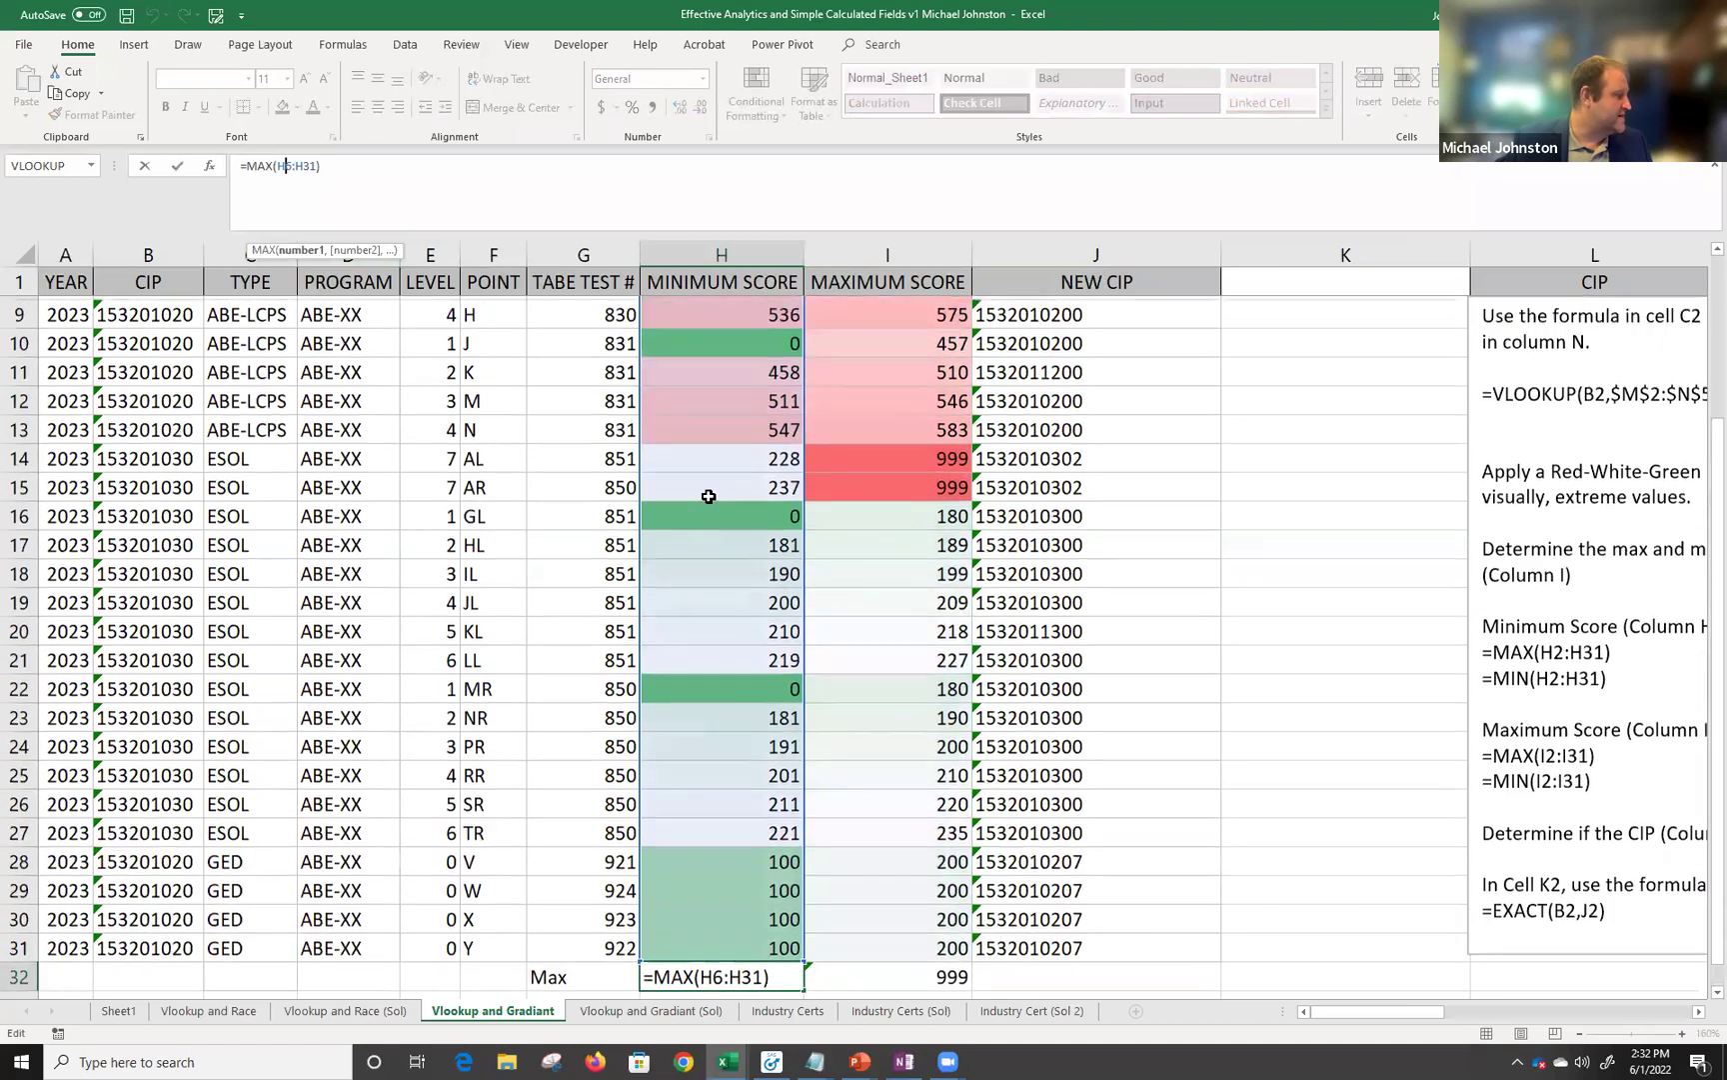
scroll(708, 496, "up", 3)
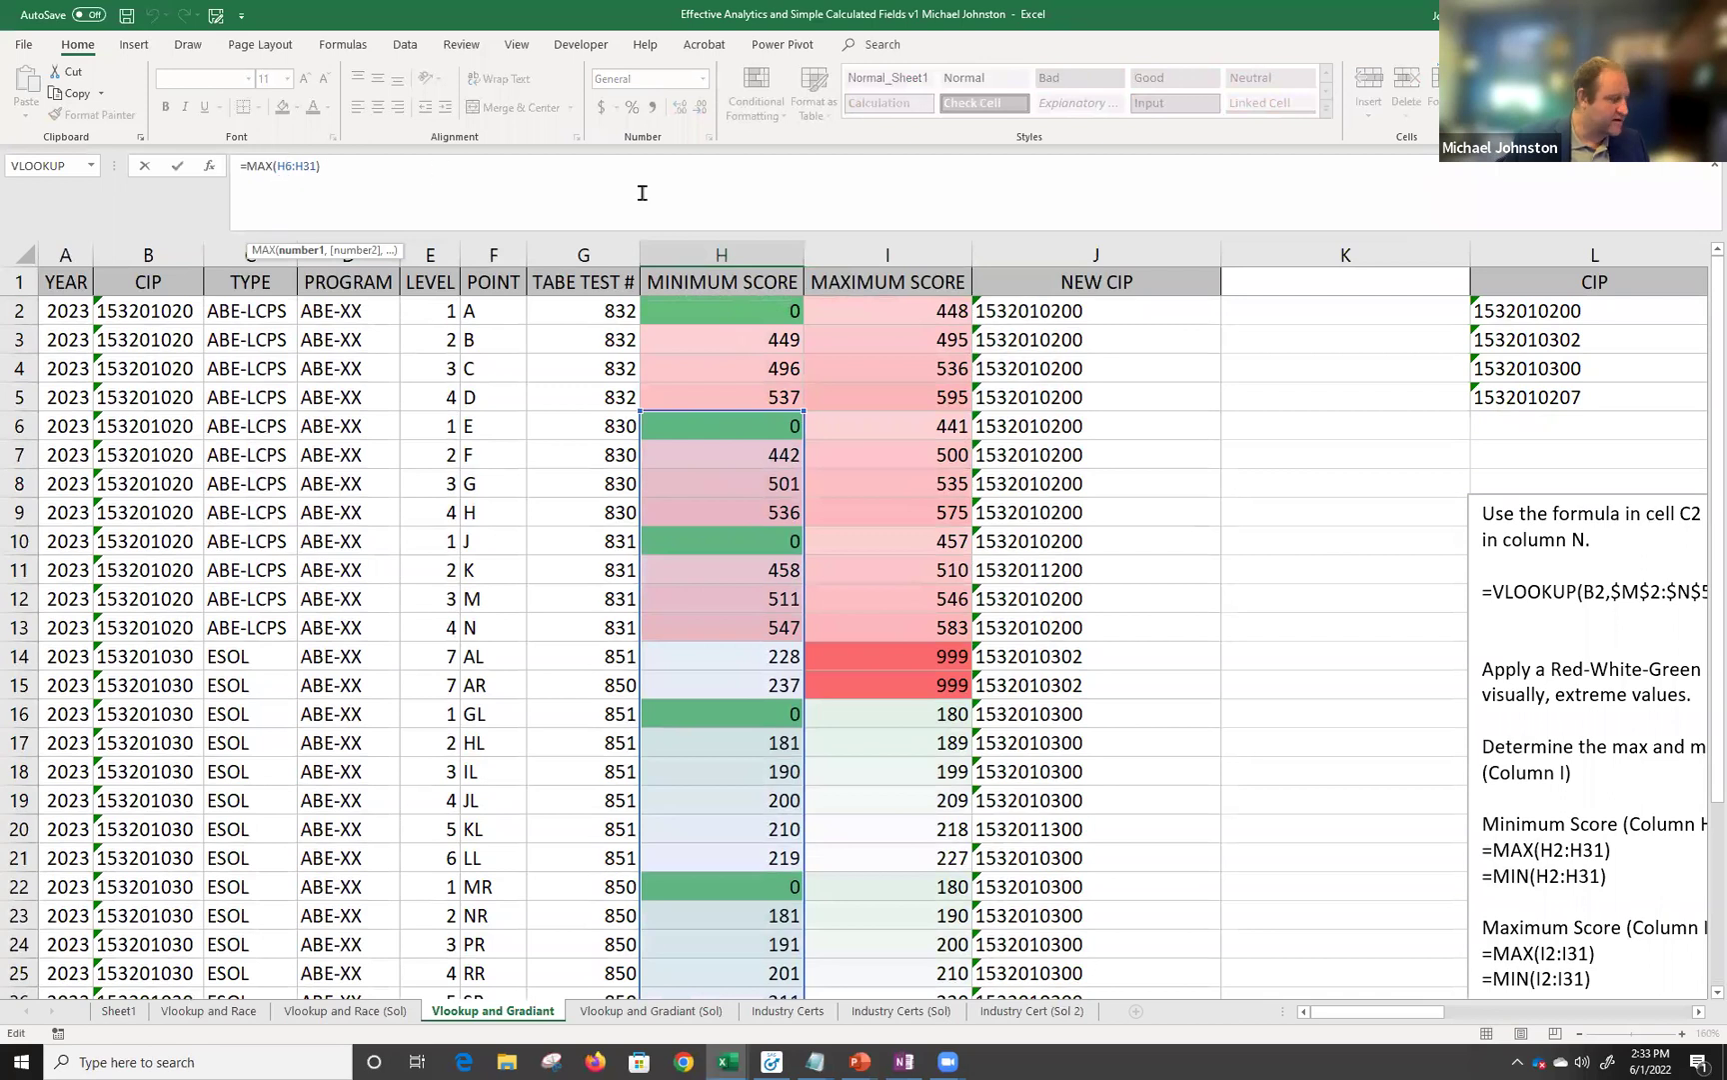
key("Delete")
type("1")
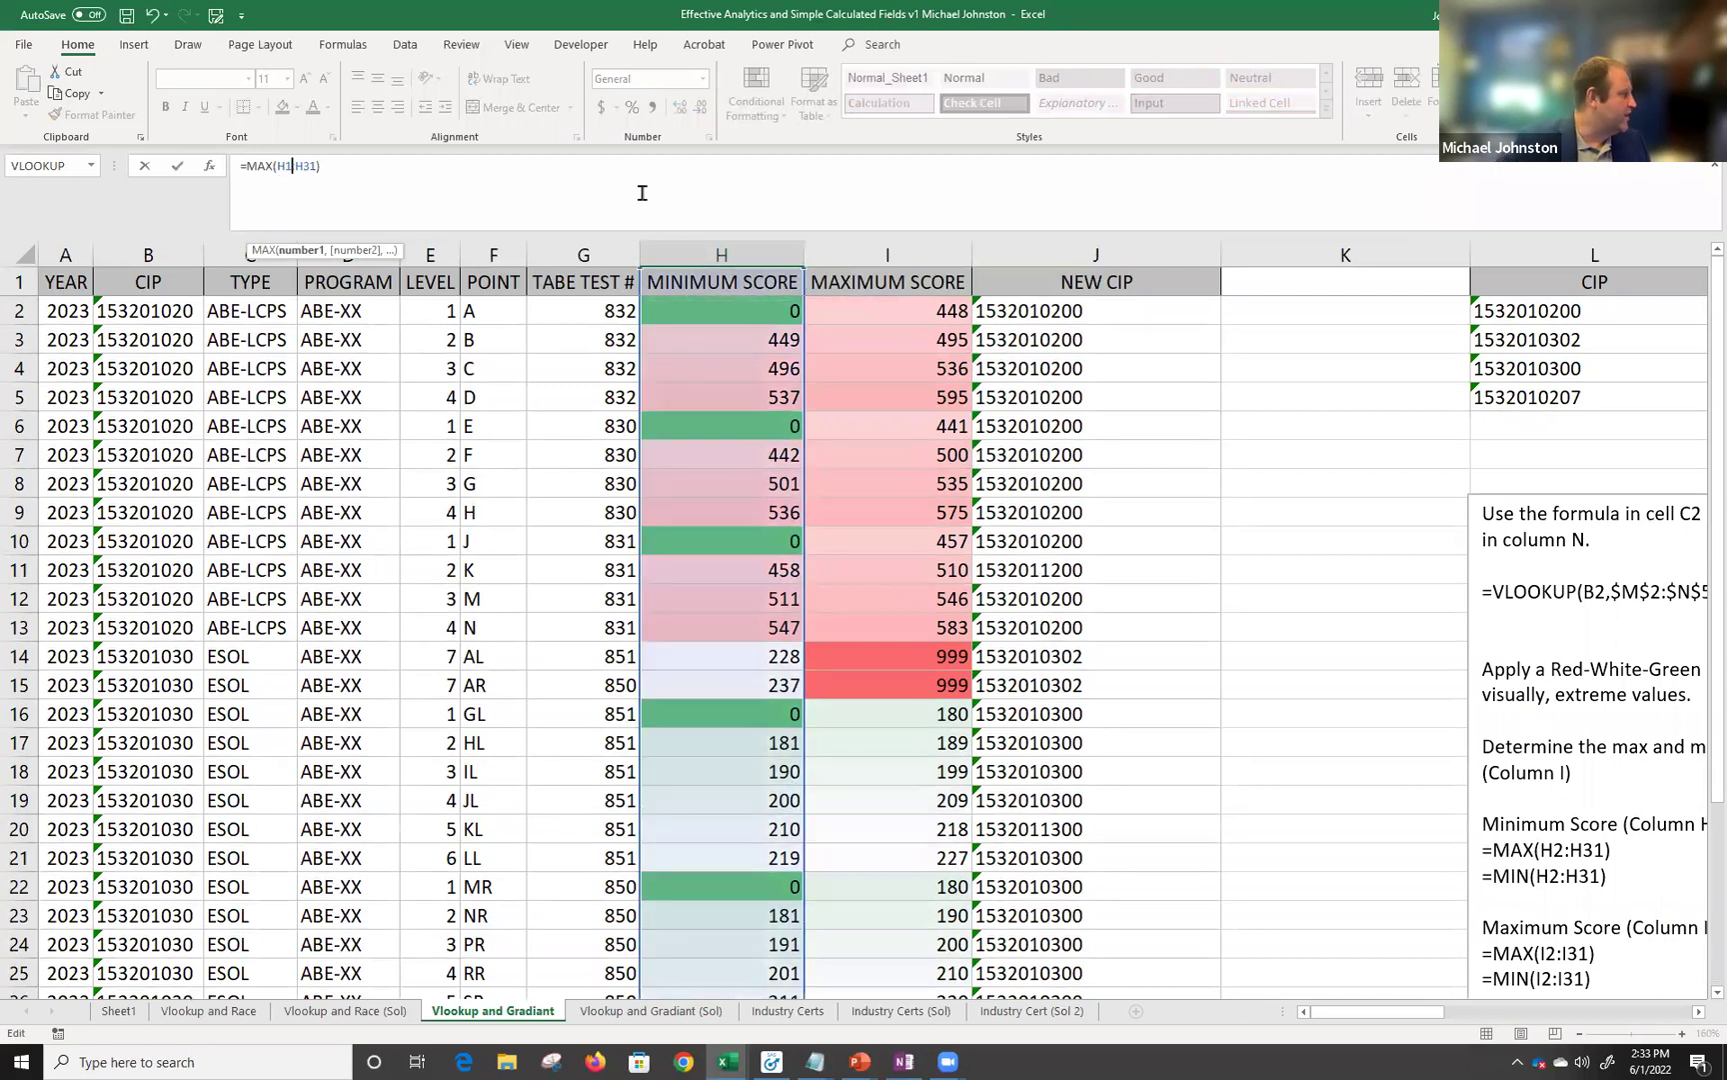
key("BackSpace")
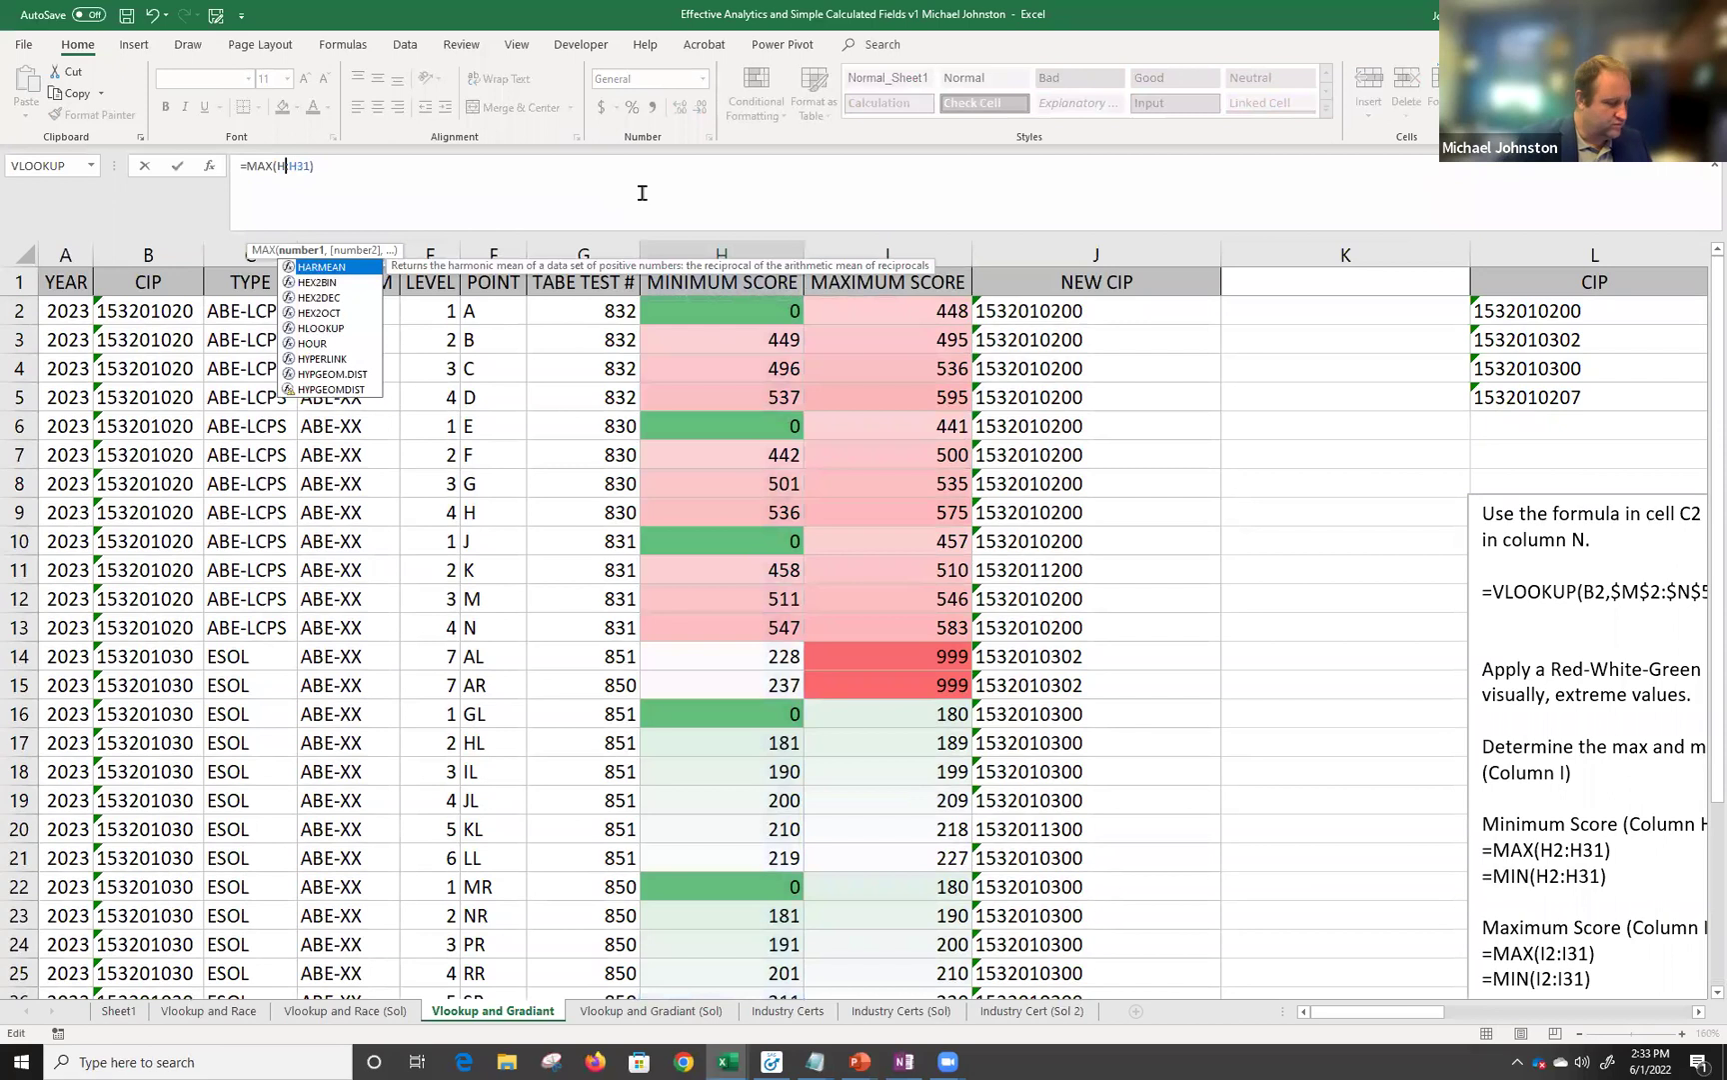
type("2:")
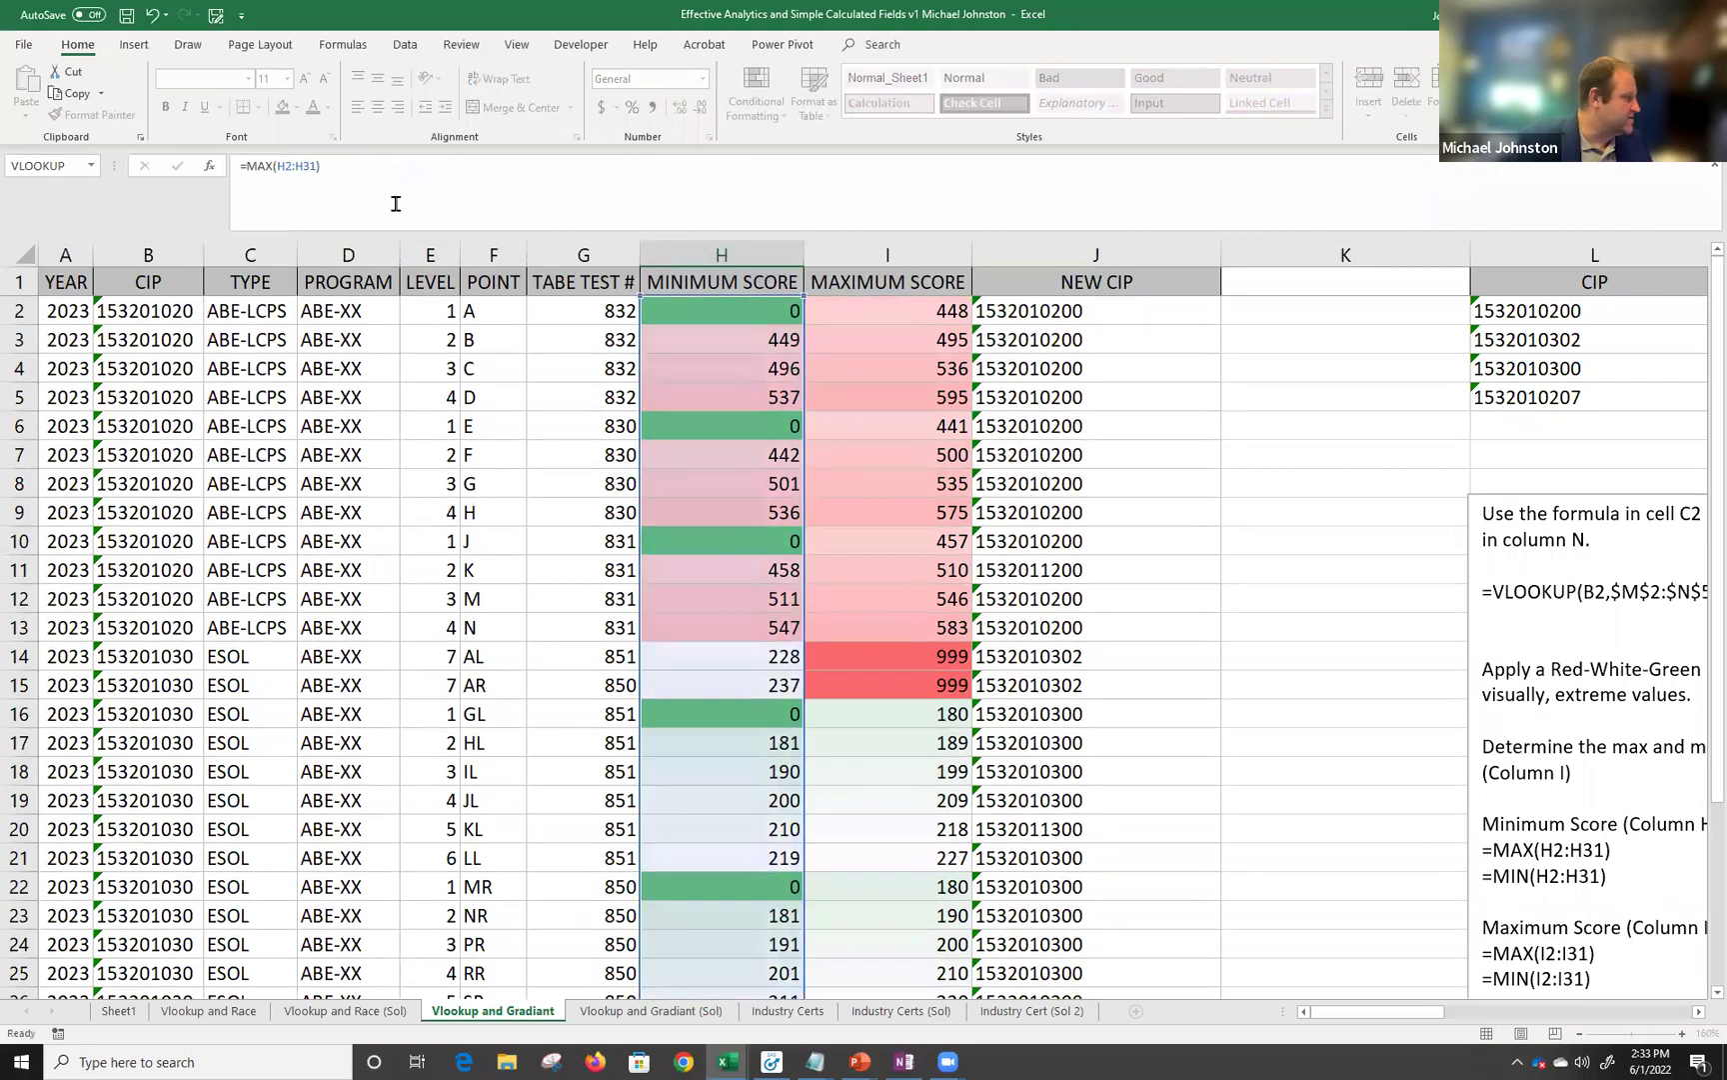
Enter the formula =MAX(H2:H31) in cell H32 as the maximum of the MINIMUM SCORE column.
key("Return")
left_click(784, 936)
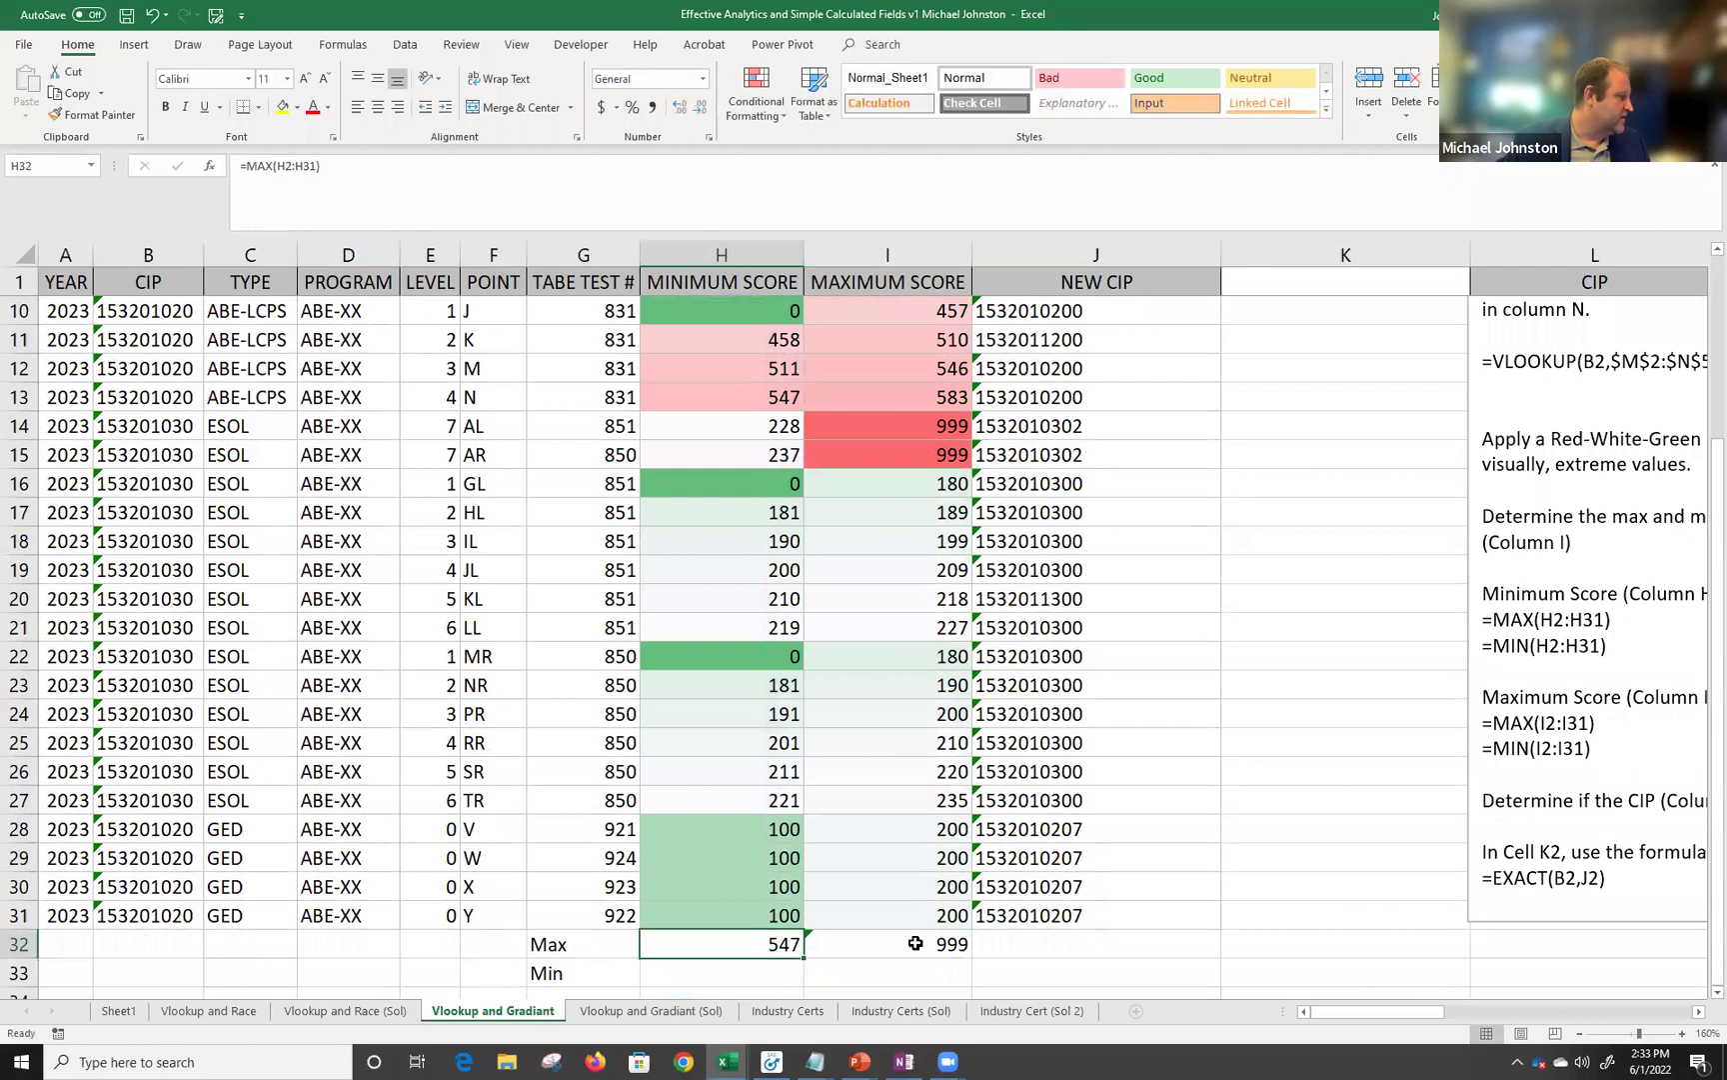
scroll(867, 543, "up", 3)
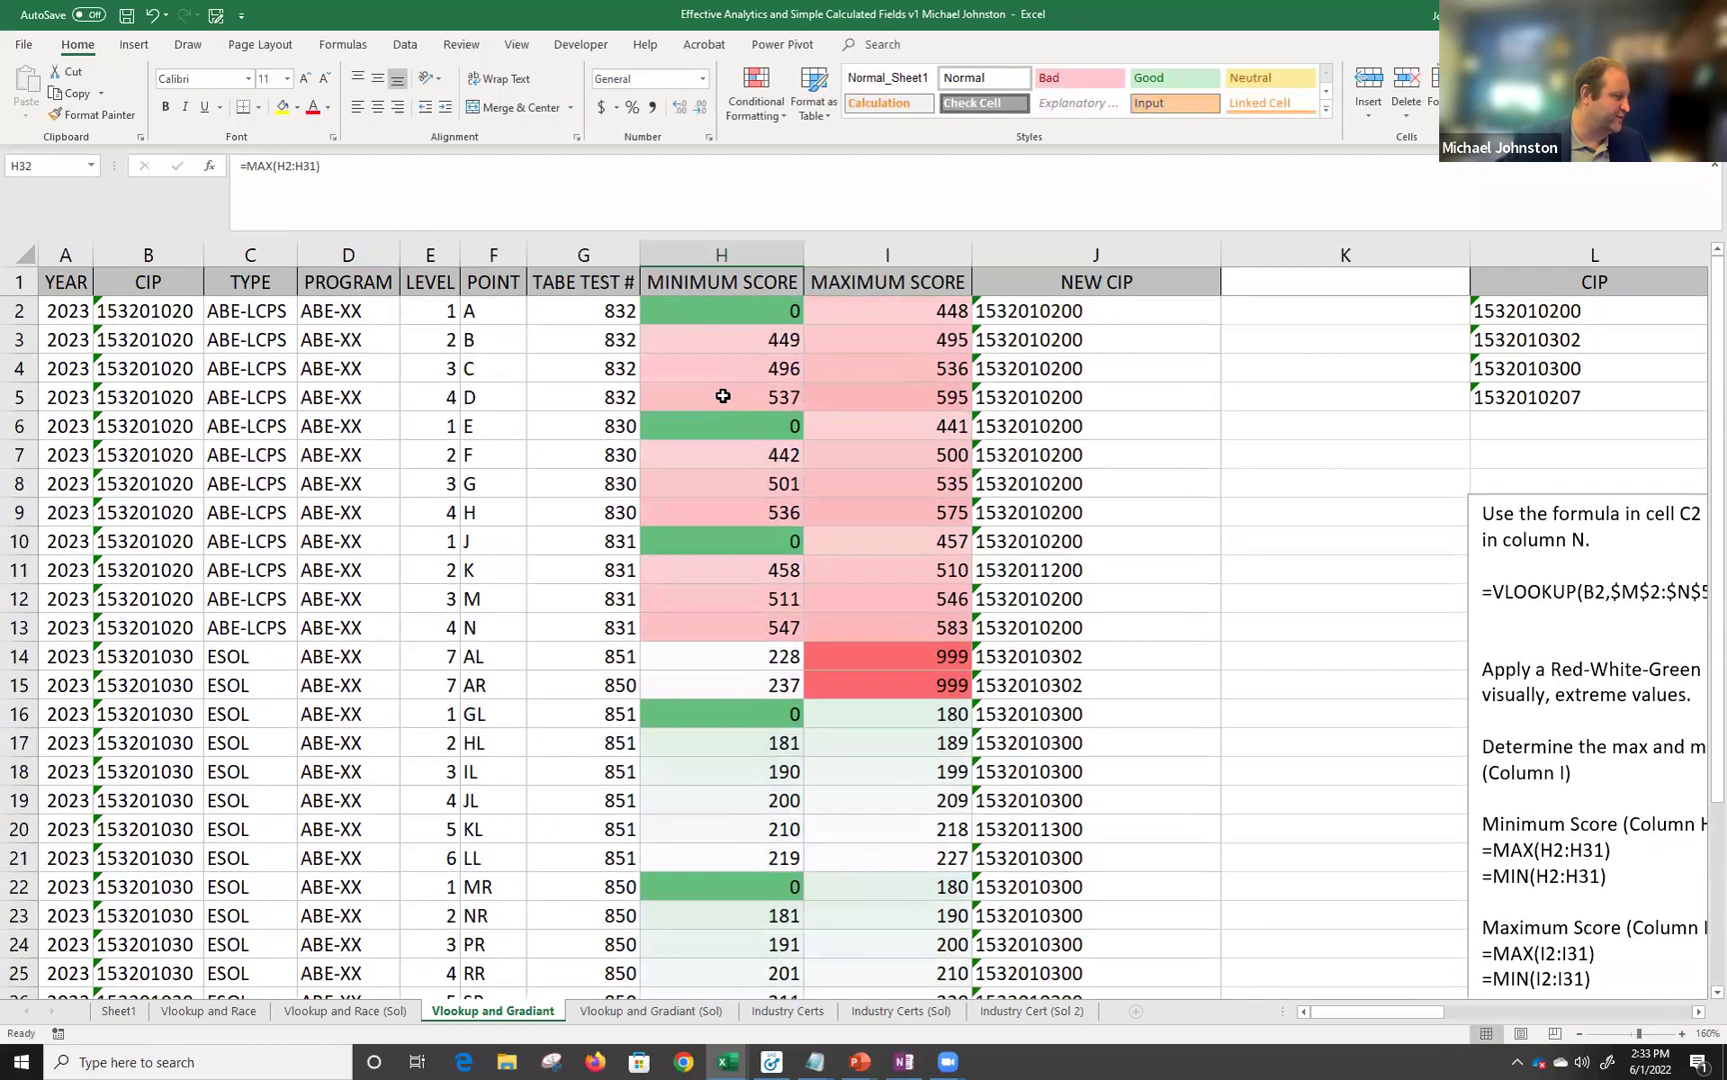
Correct the MAXIMUM SCORE formula in cell I32 to =MAX(I2:I31) so that it covers every data row.
left_click_drag(888, 311, 902, 500)
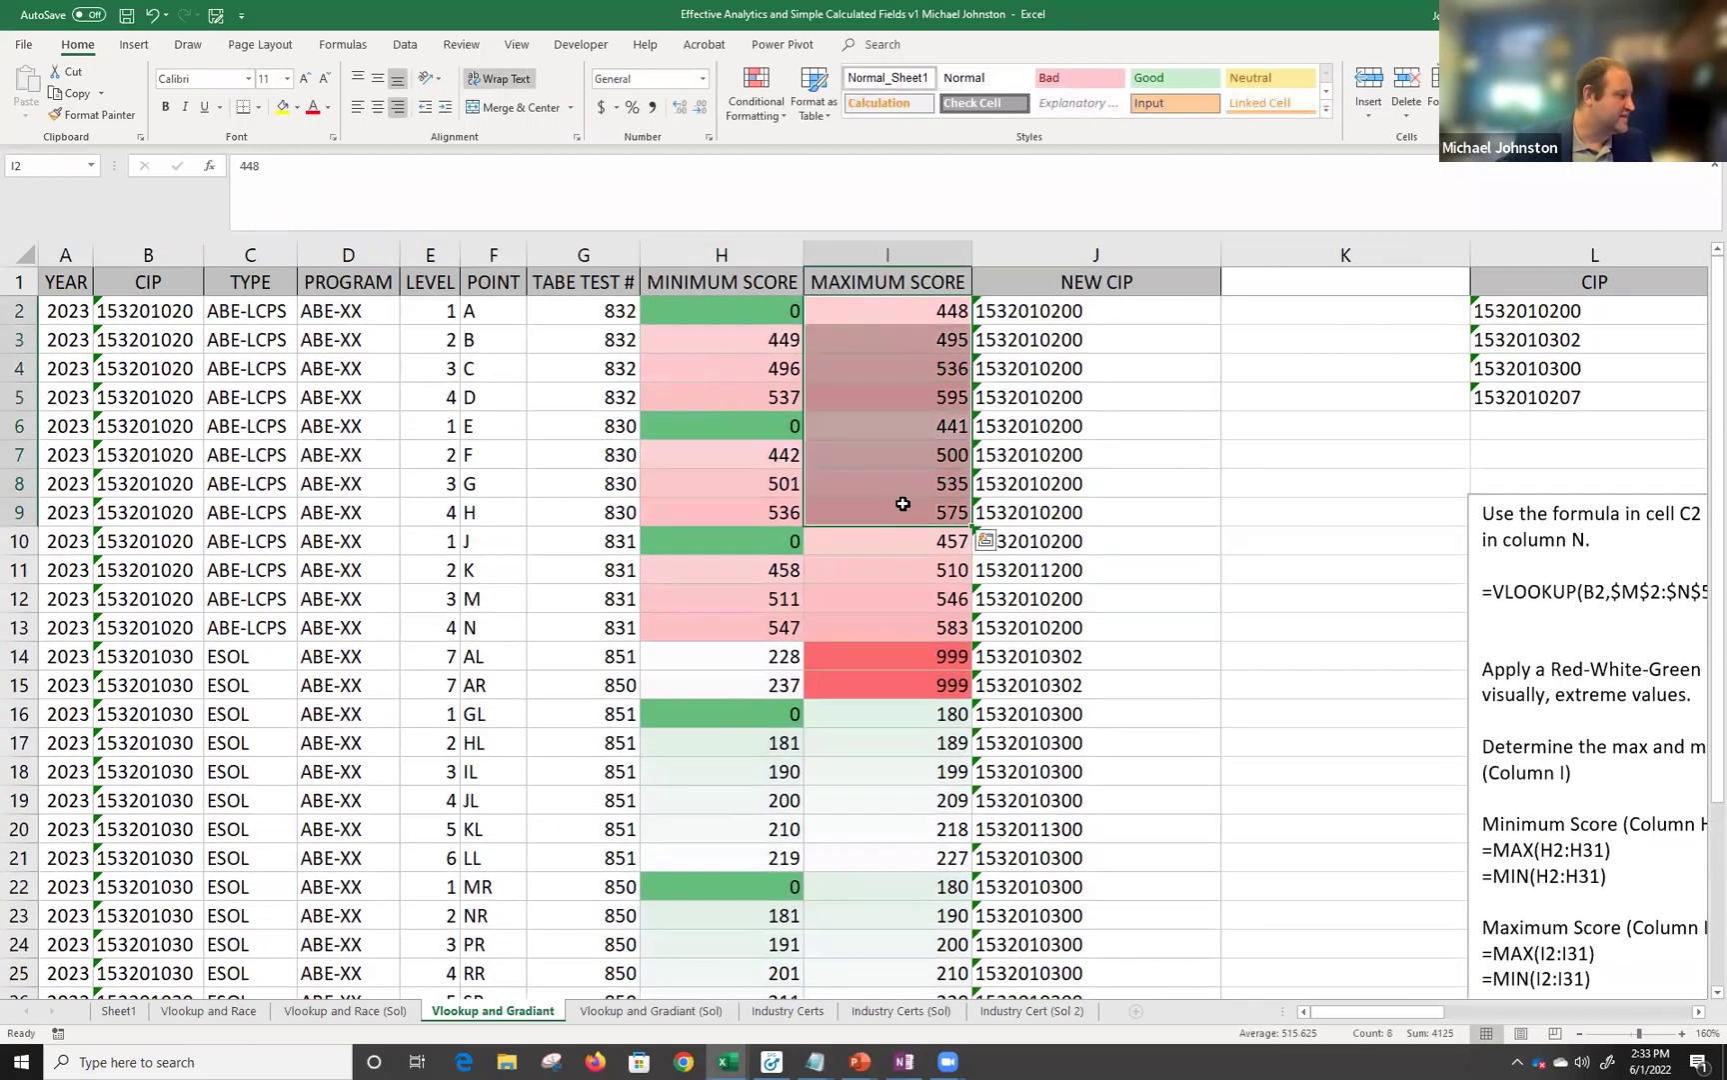
scroll(901, 499, "down", 5)
left_click(933, 796)
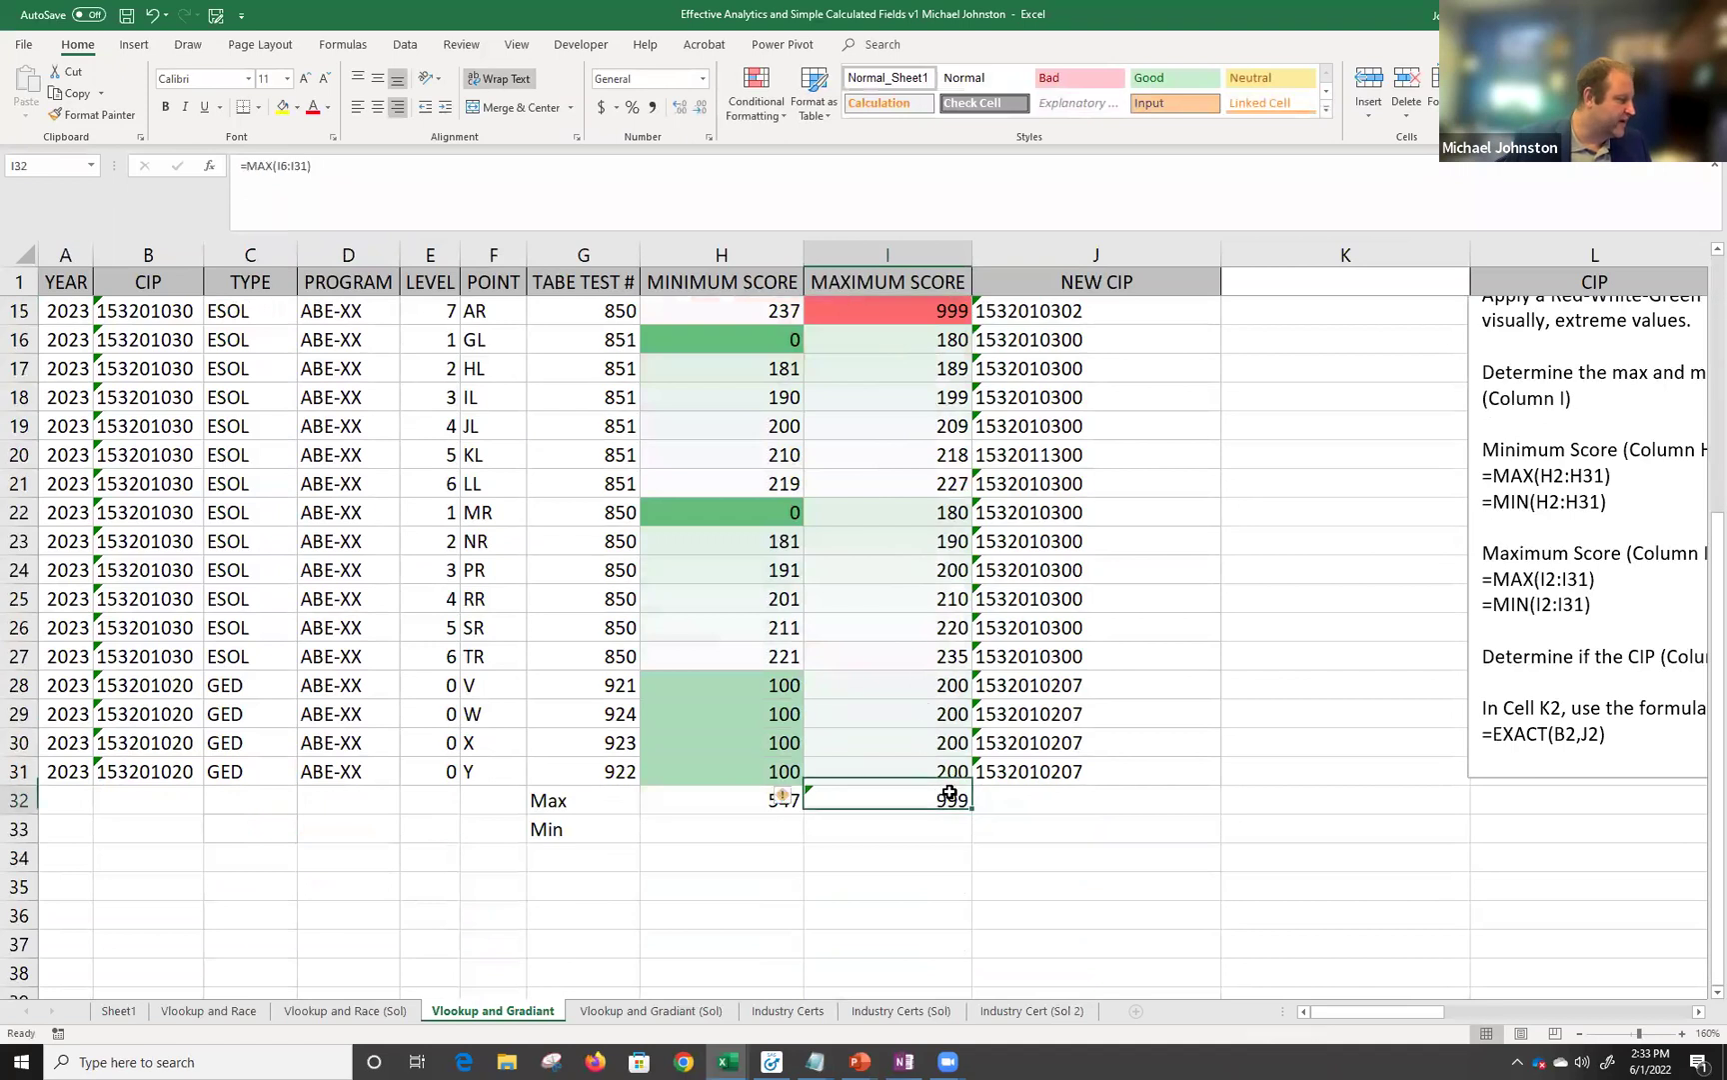
key("F2")
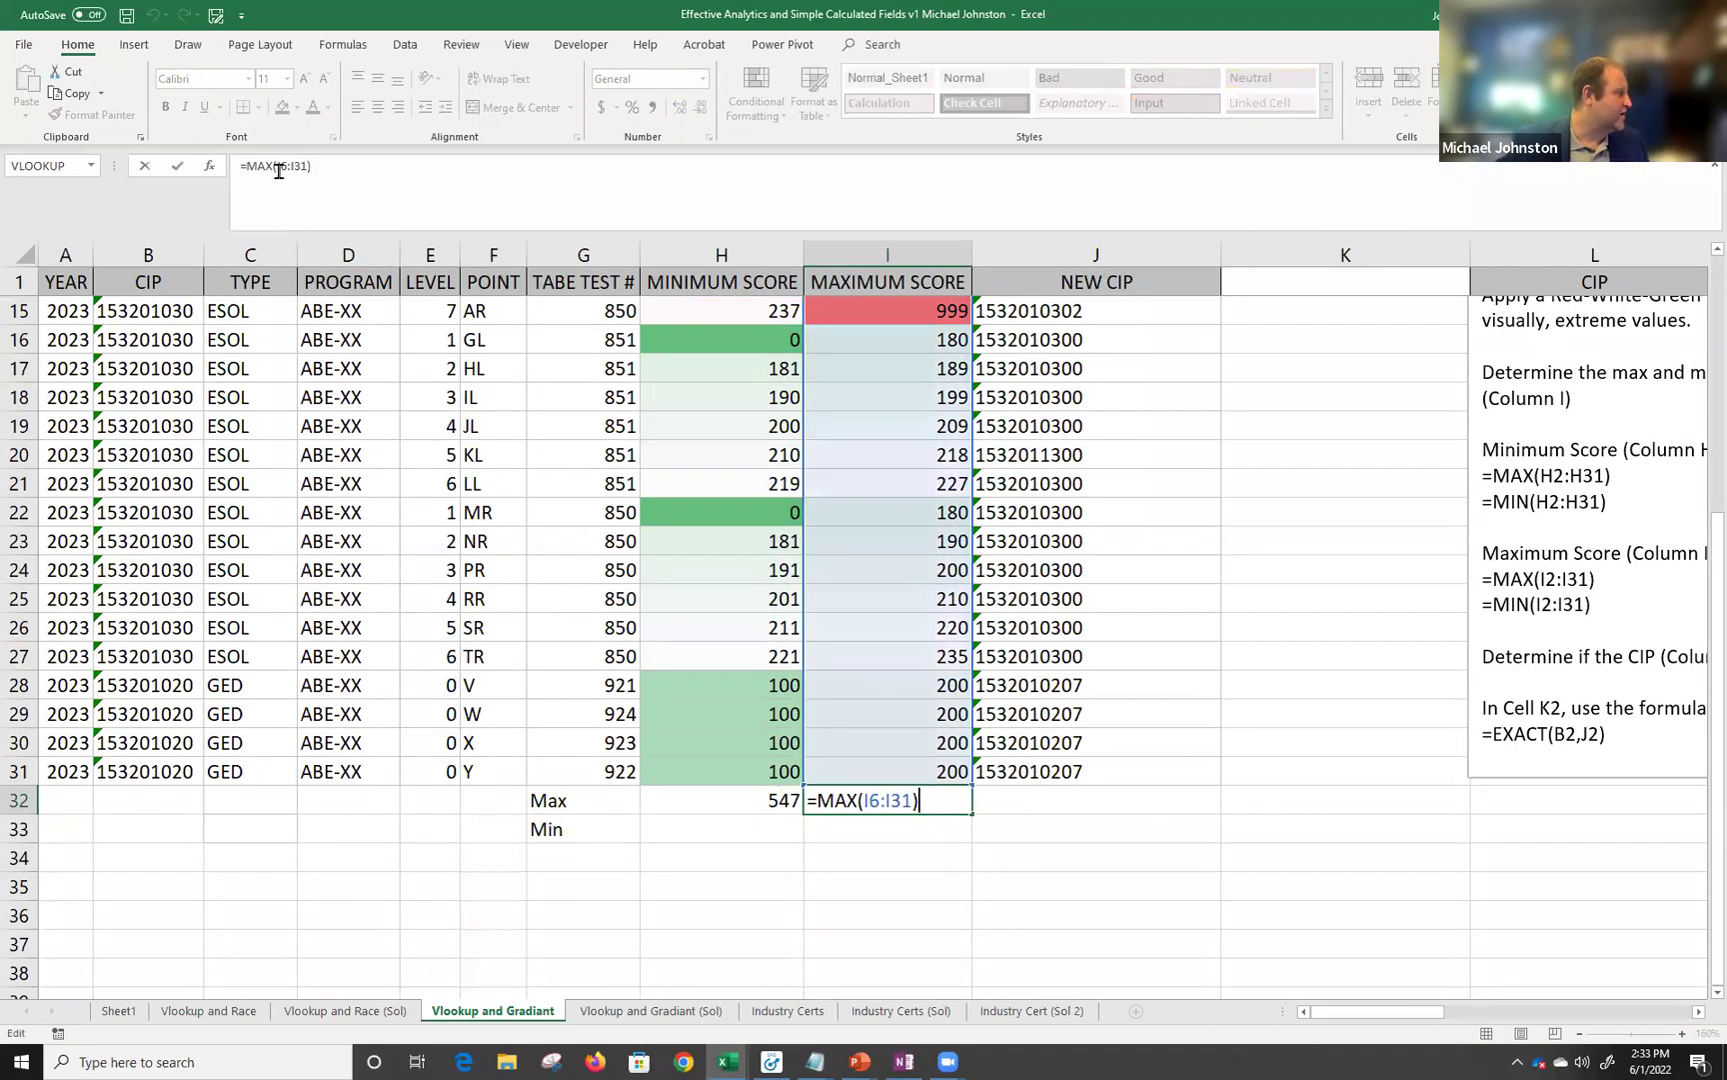
scroll(900, 437, "up", 2)
scroll(900, 437, "up", 3)
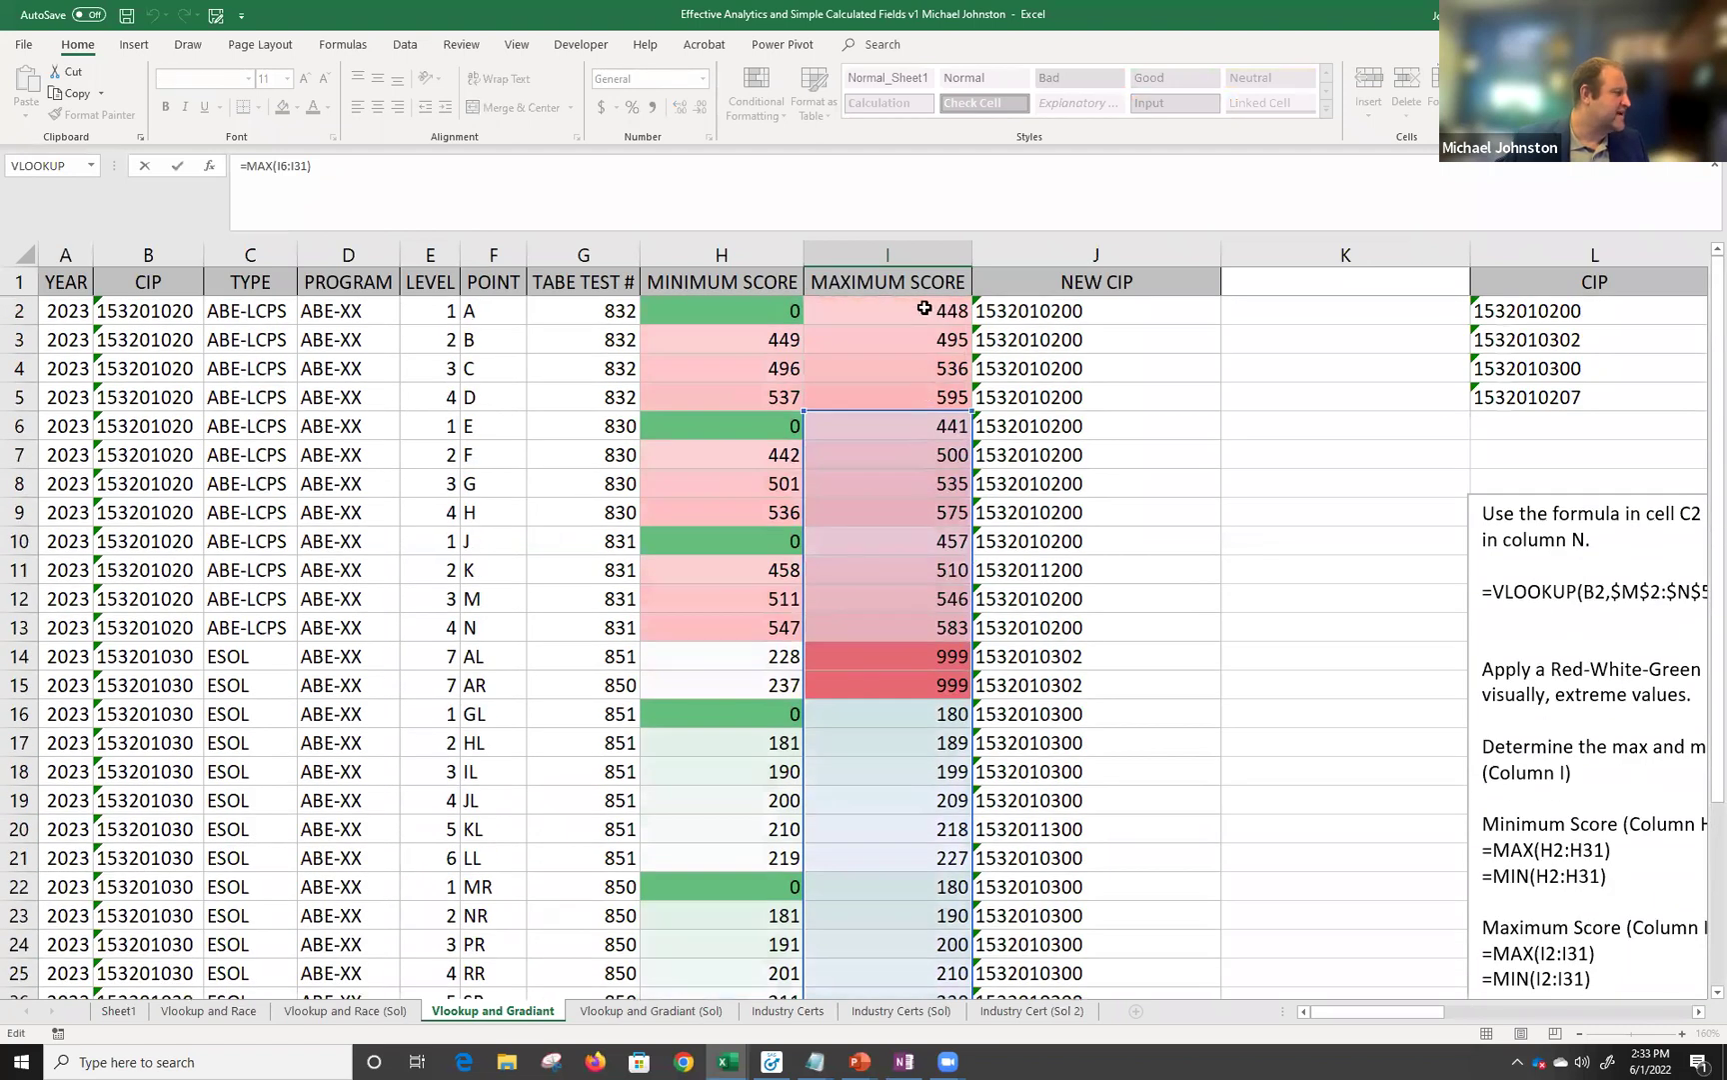
left_click(279, 163)
key("Delete")
key("Delete")
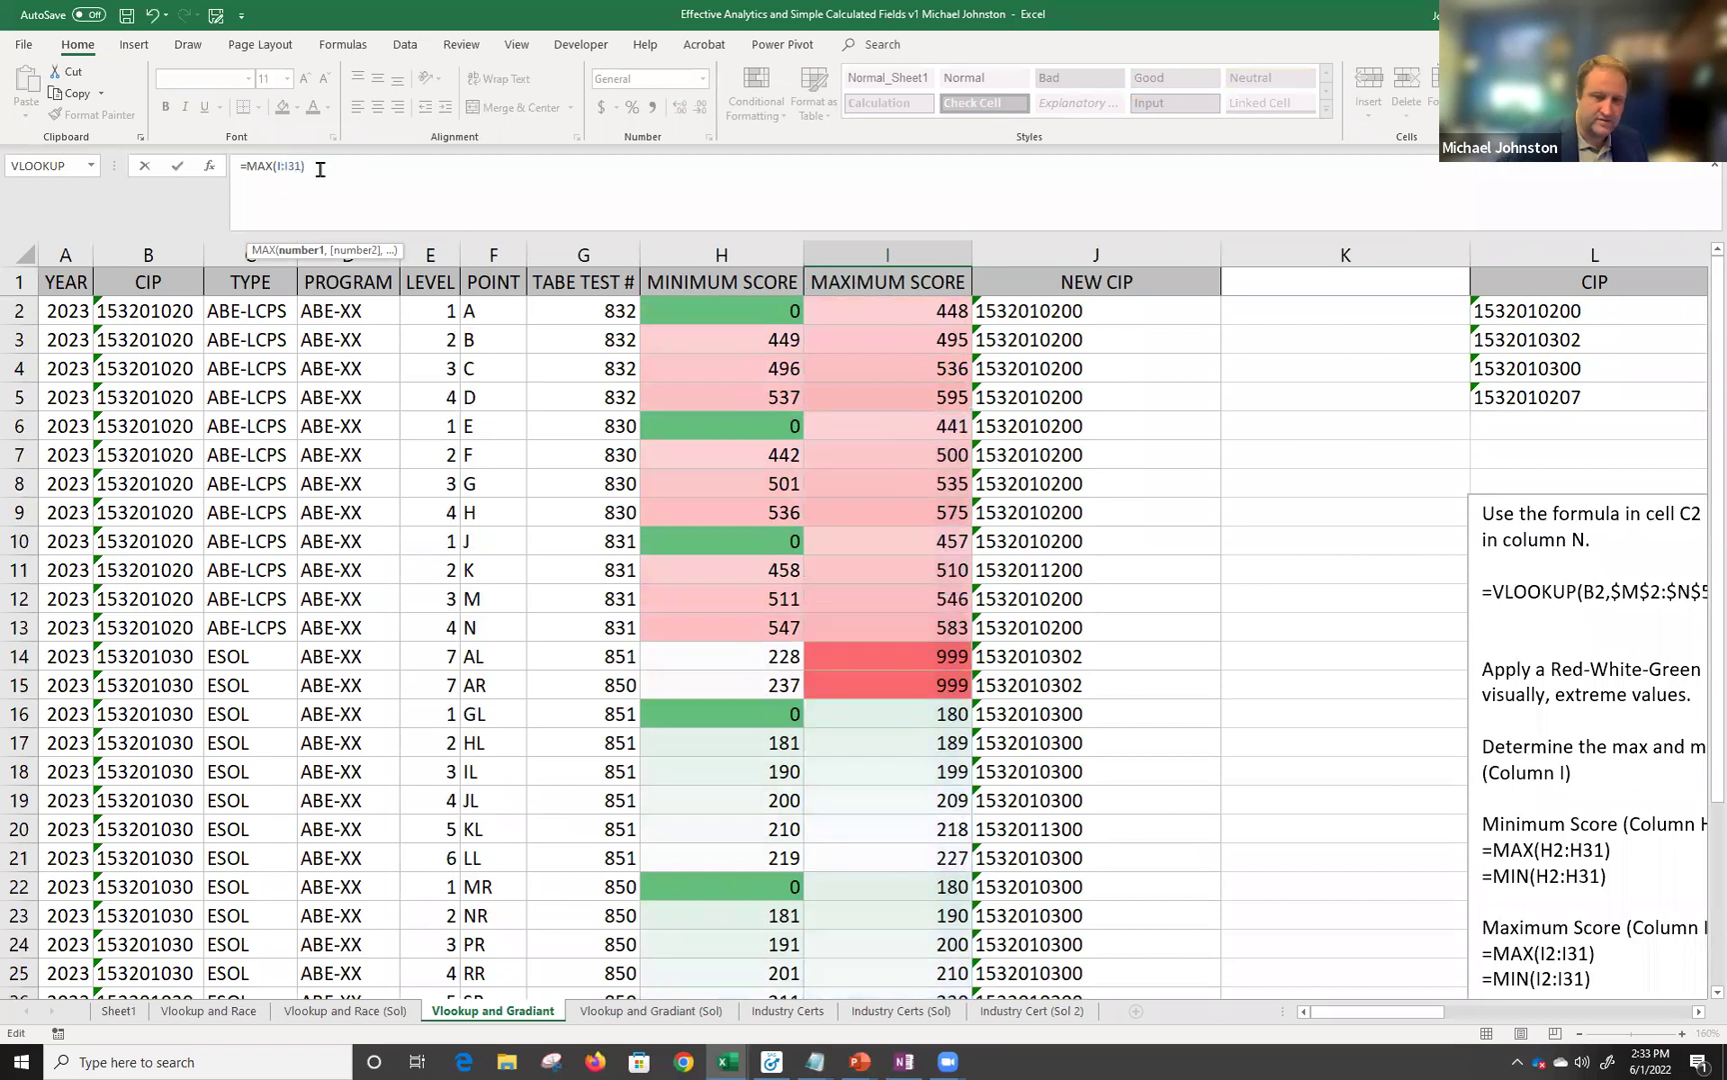
key("Return")
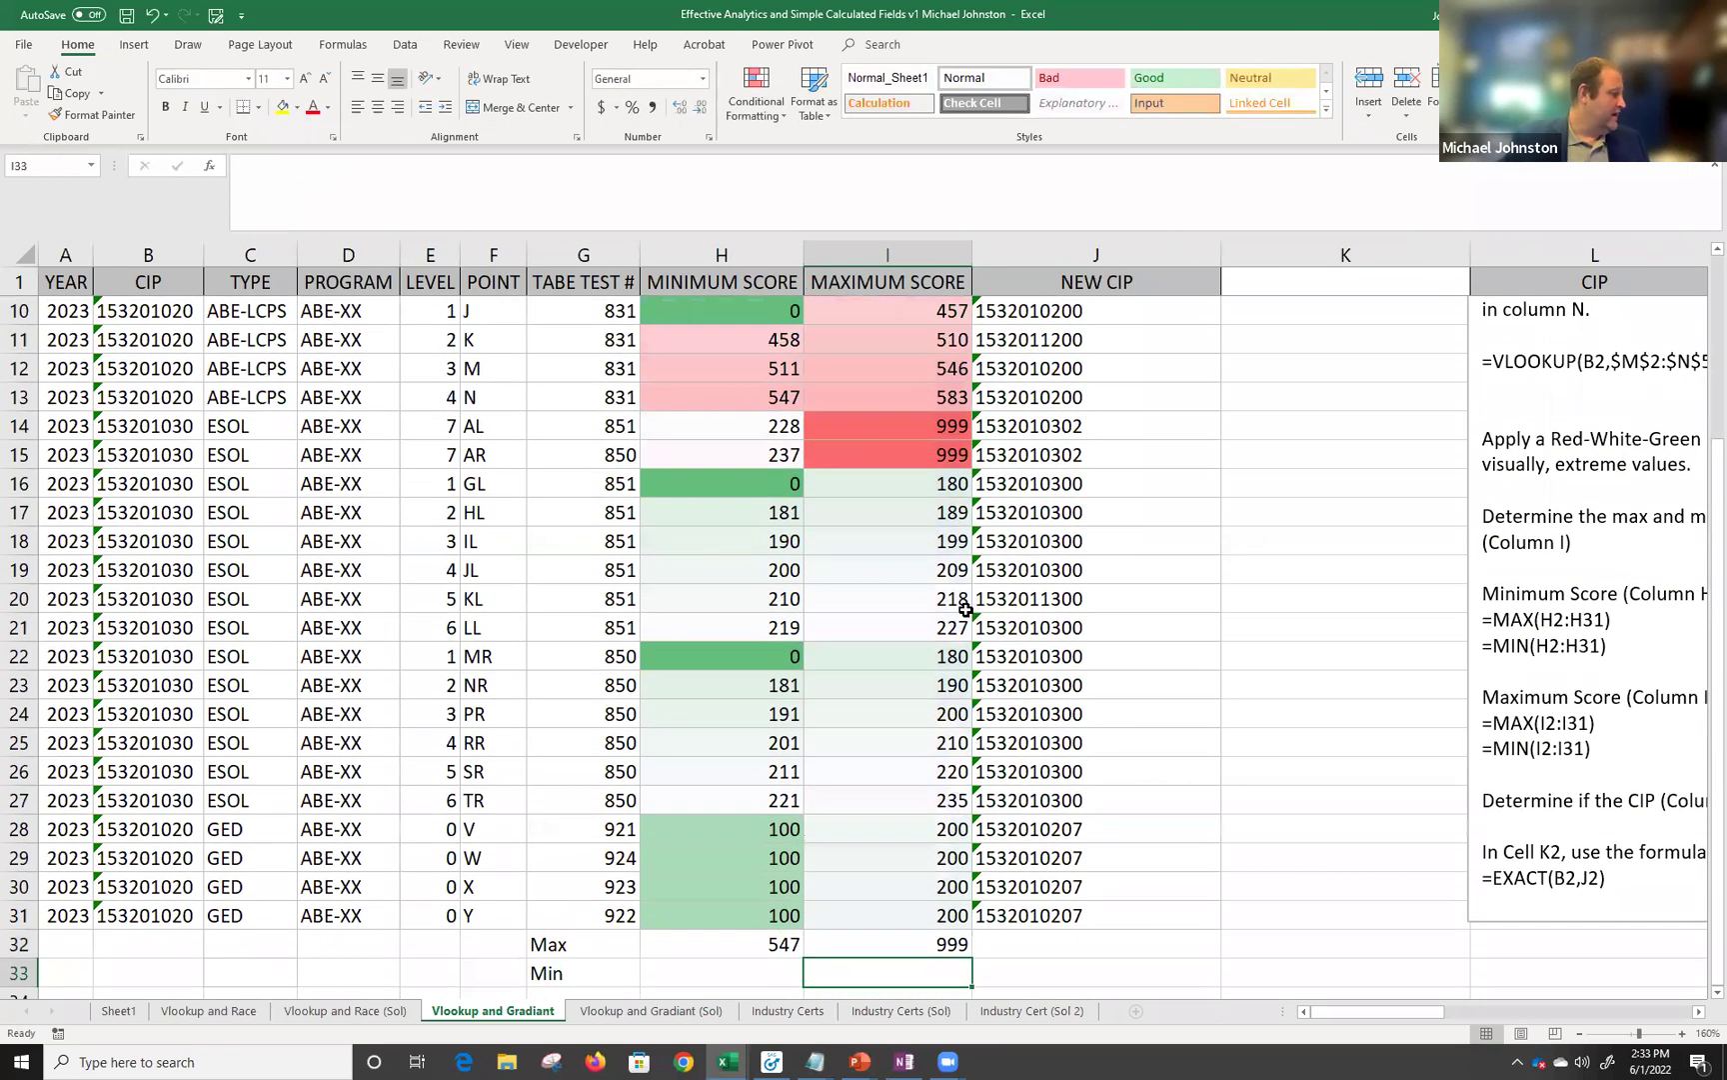
left_click(947, 940)
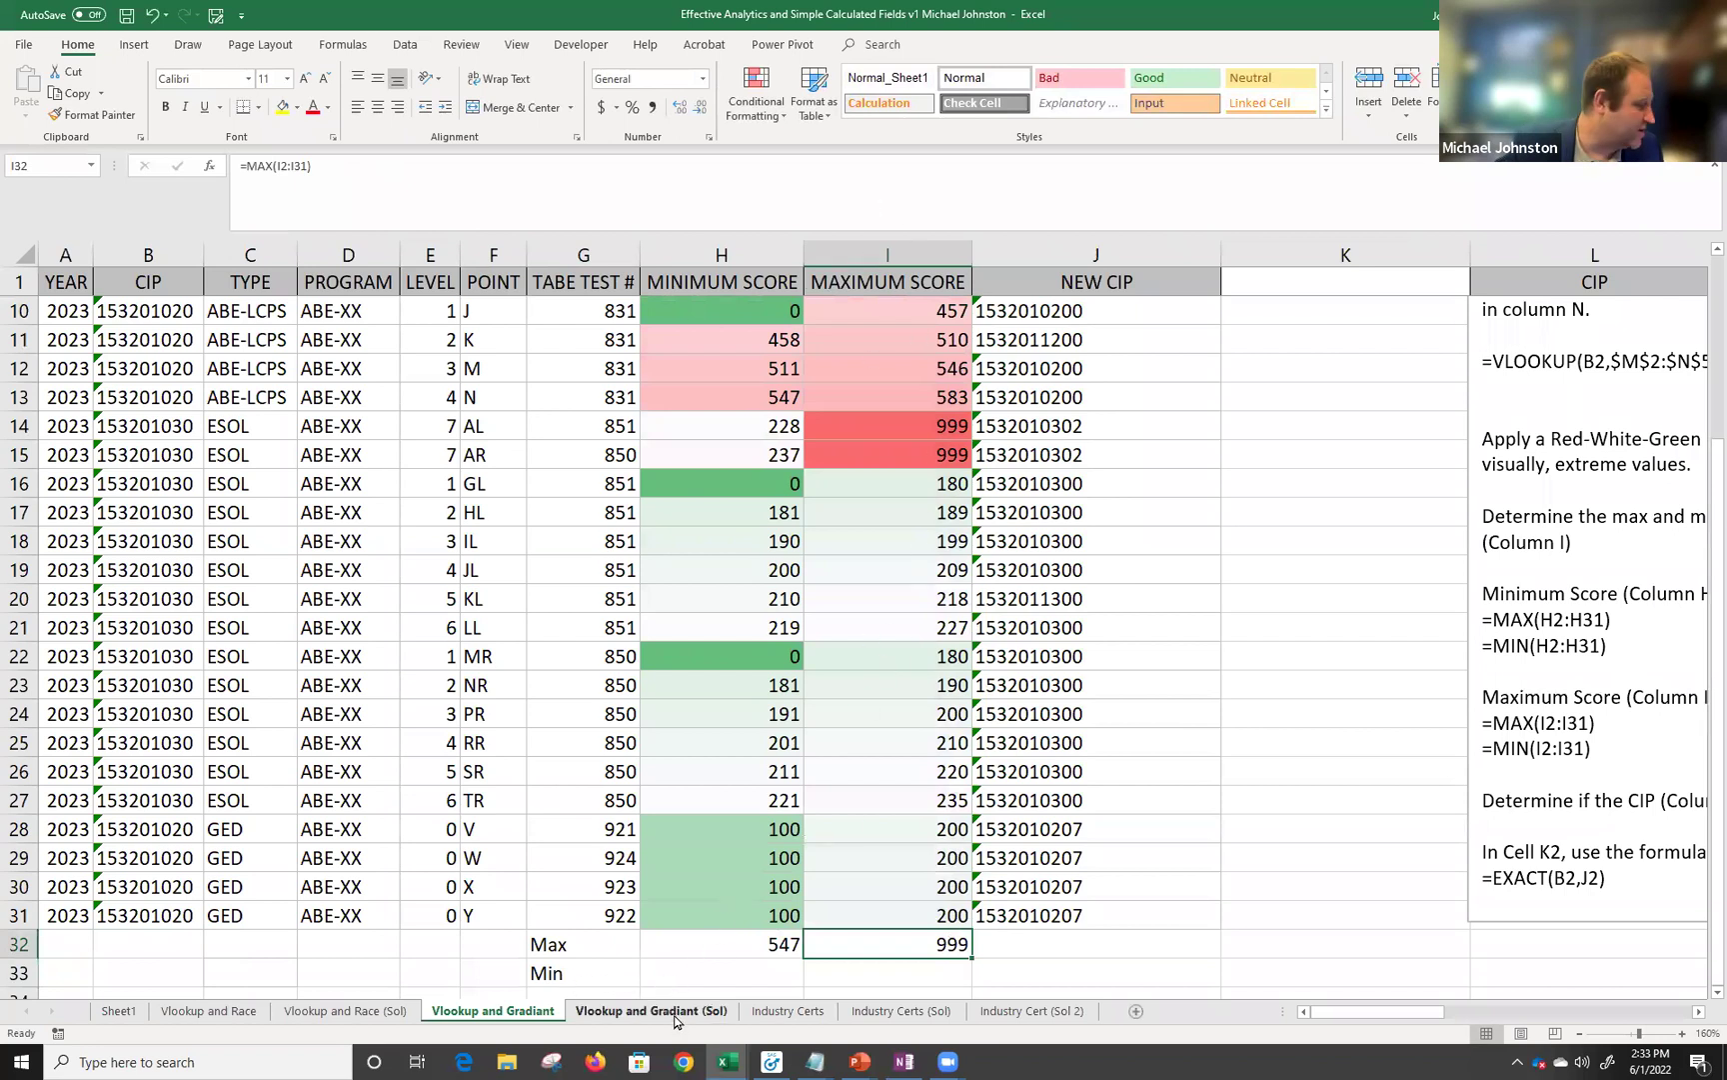
Enter the formula =MIN(H2:H31) in cell H33 for the MINIMUM SCORE column.
left_click(769, 971)
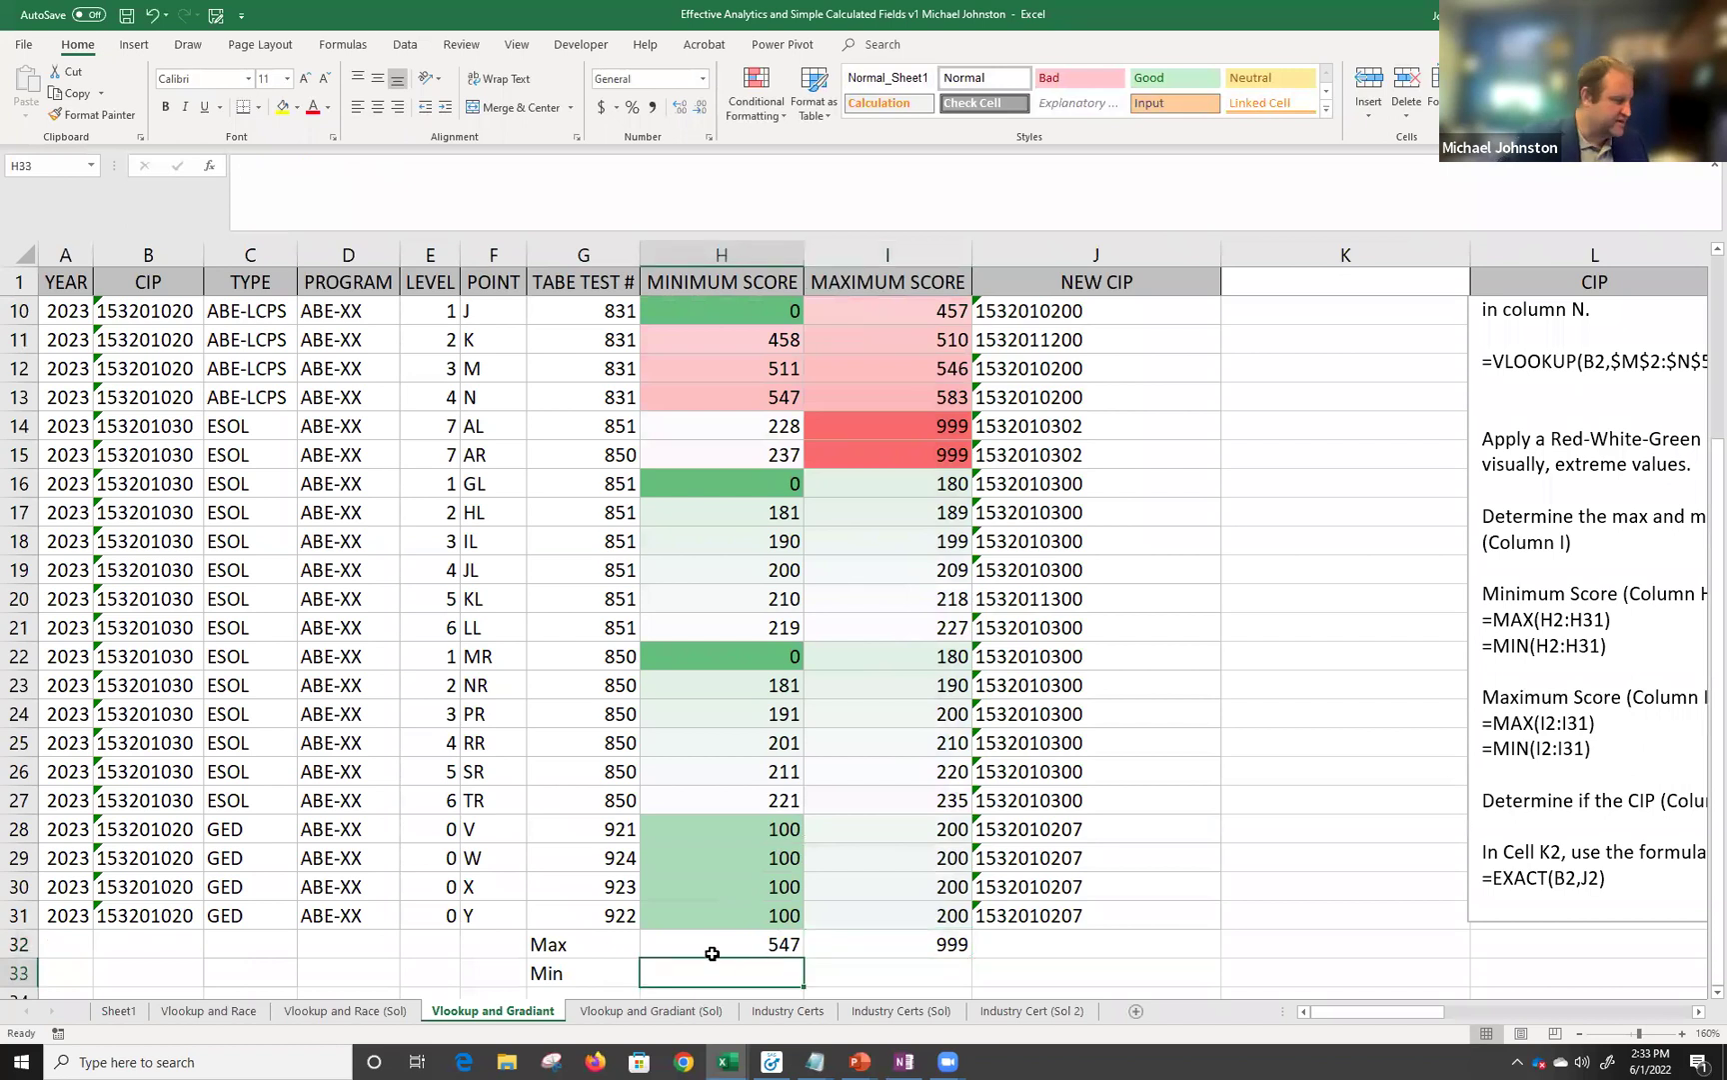
type("=min")
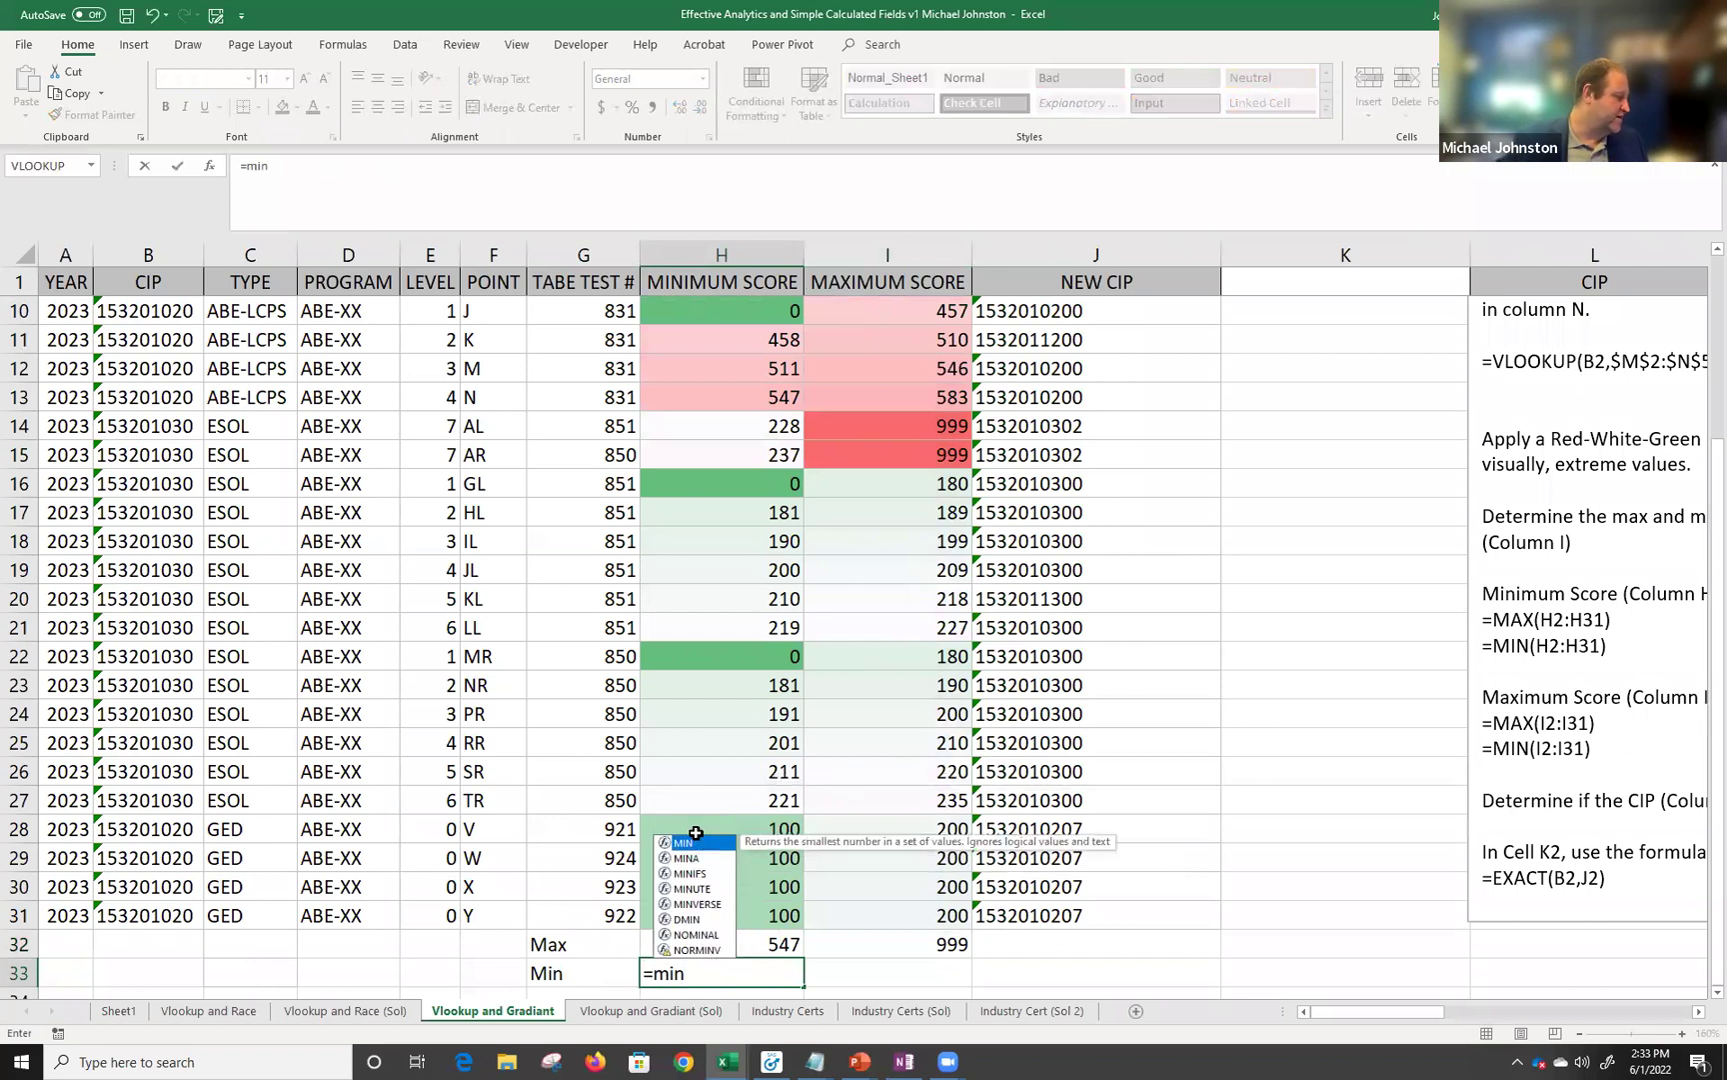
scroll(705, 825, "down", 1)
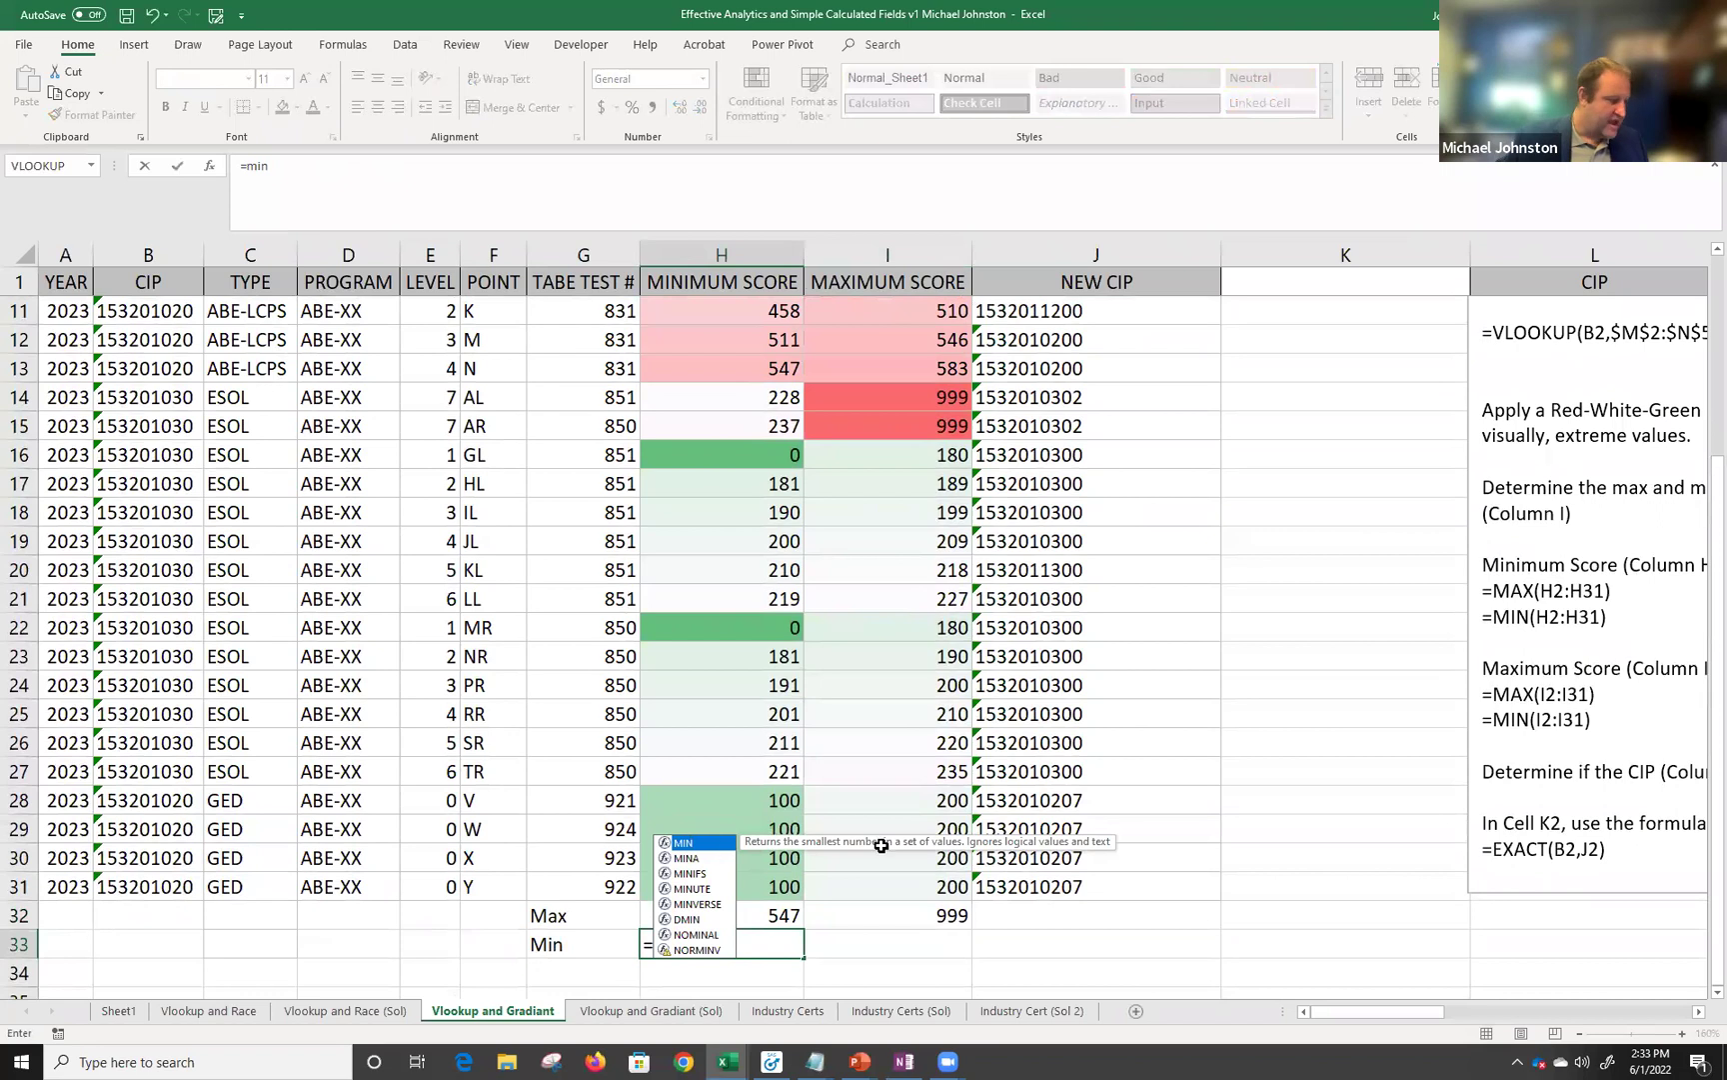
type("(")
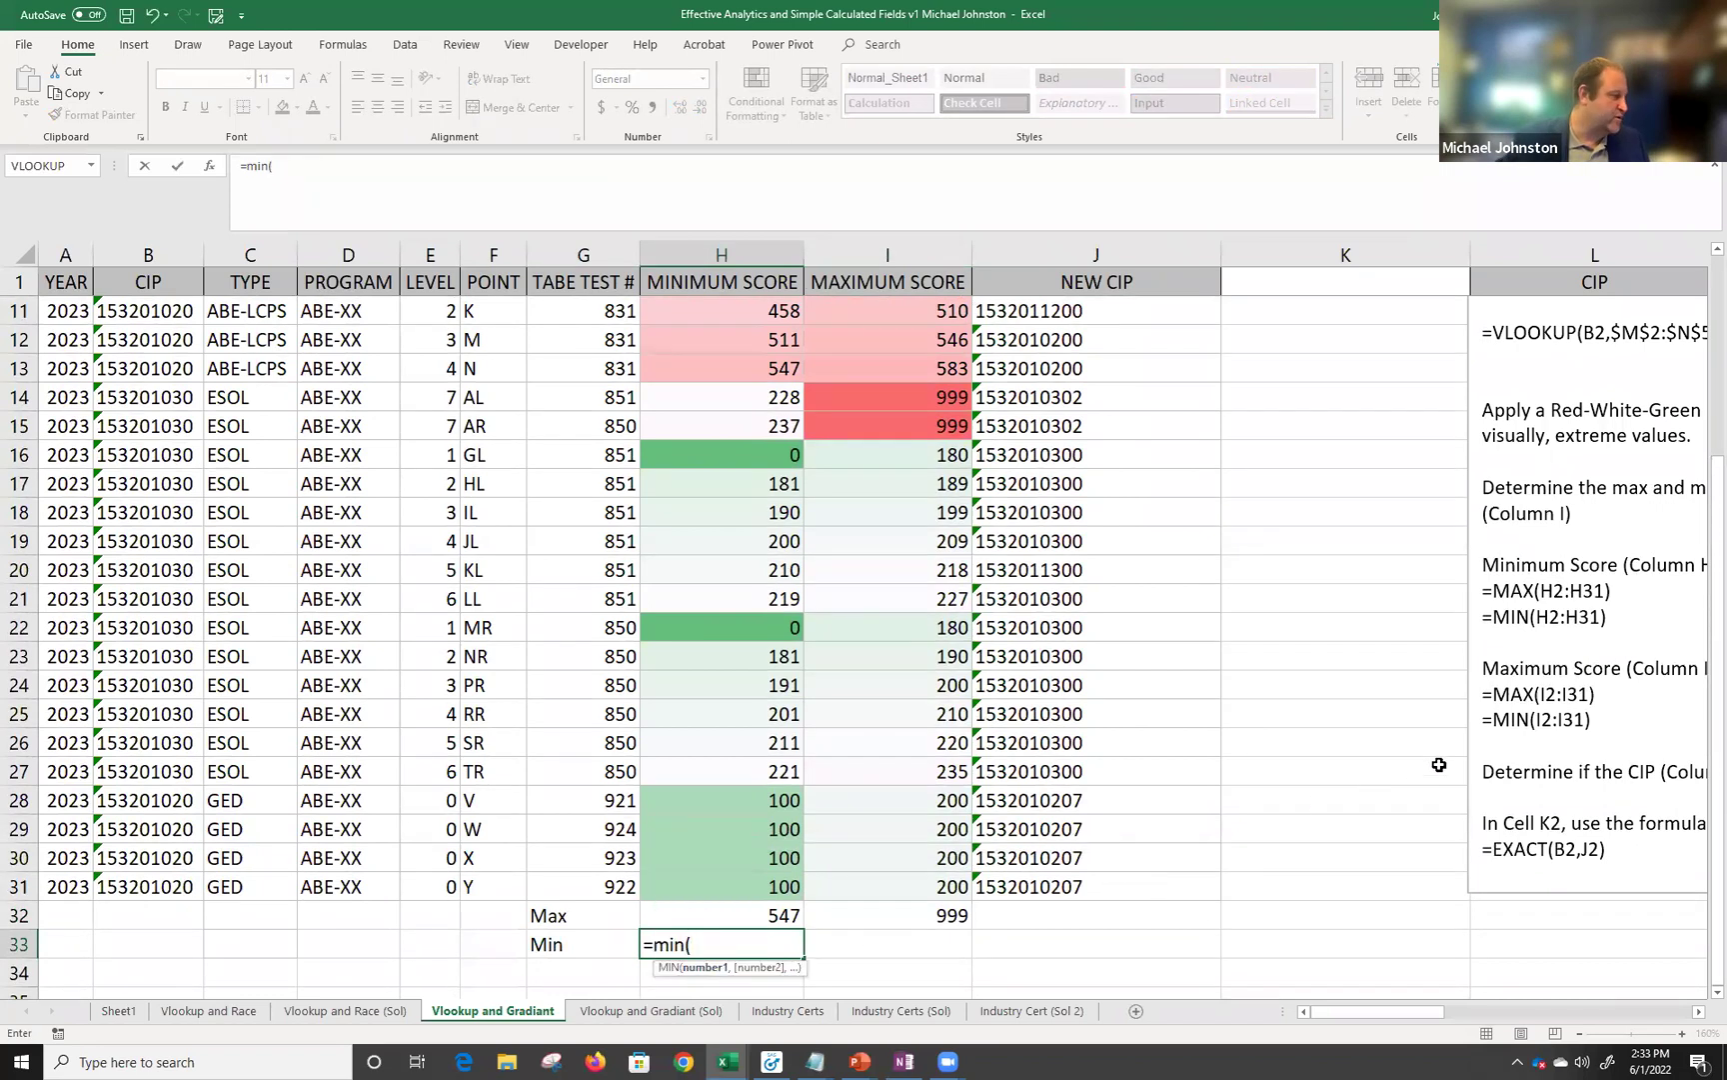
scroll(1154, 684, "up", 3)
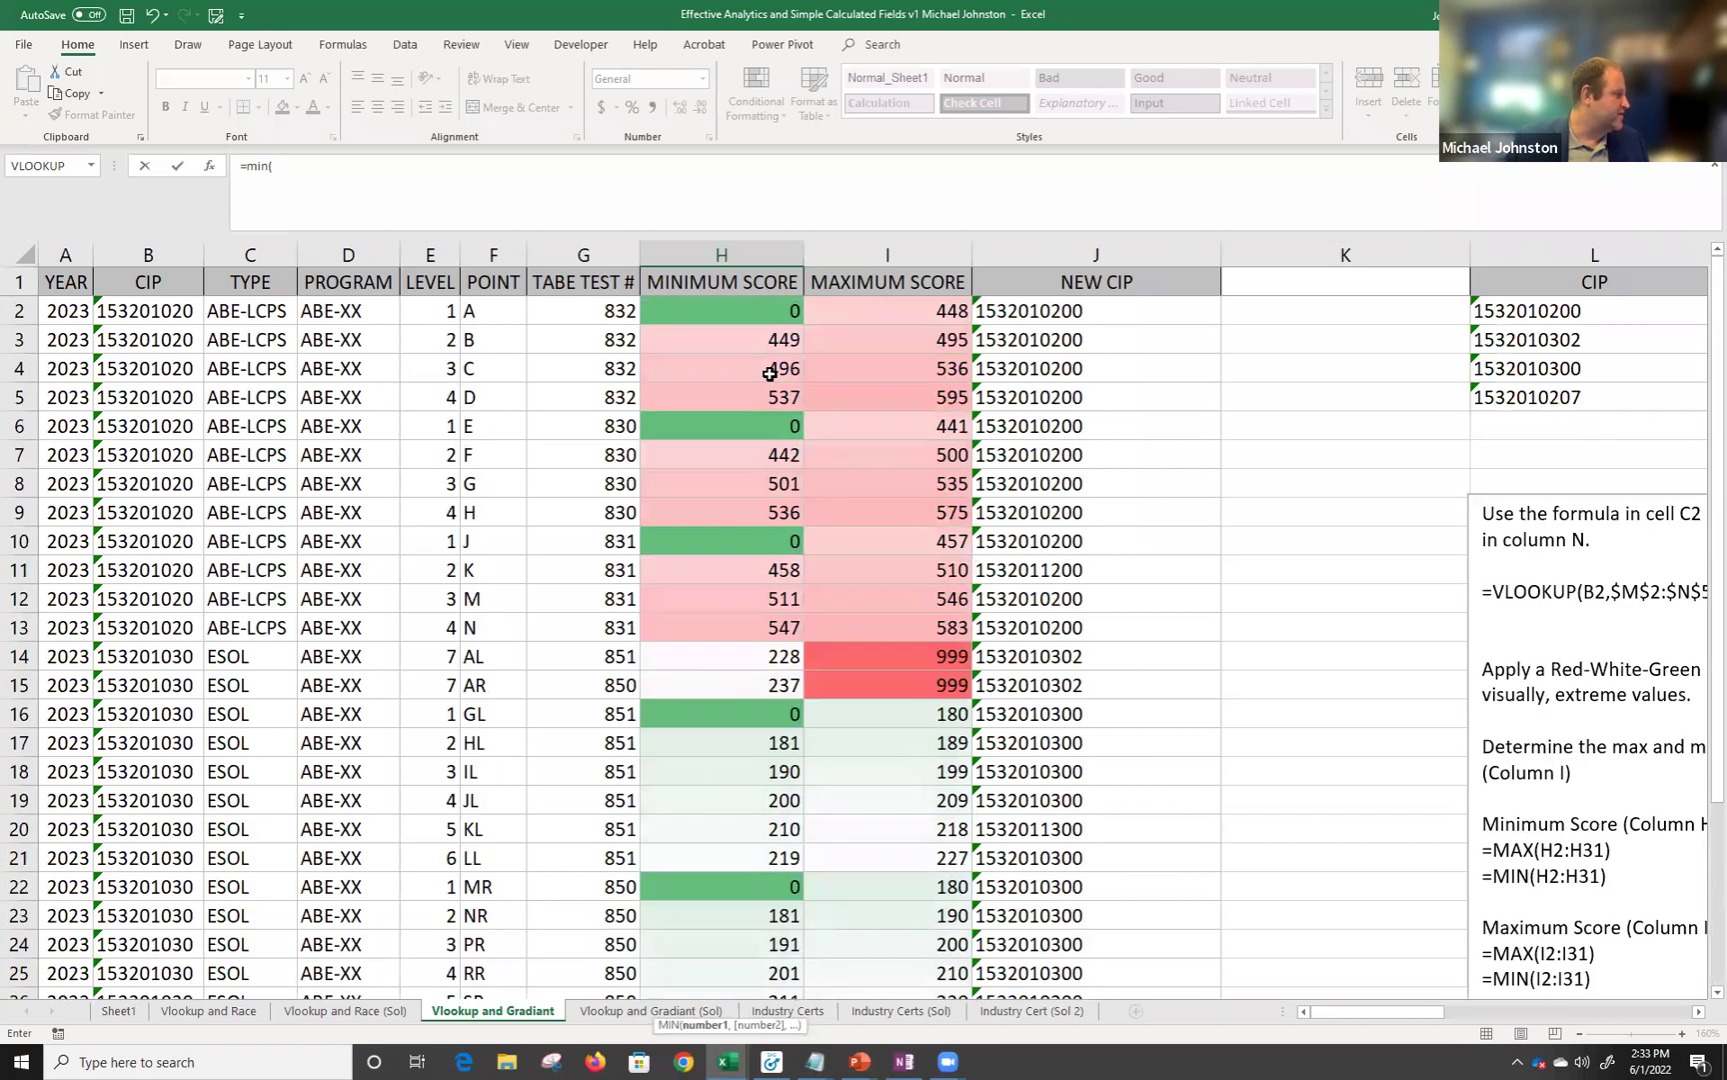
left_click_drag(751, 311, 758, 883)
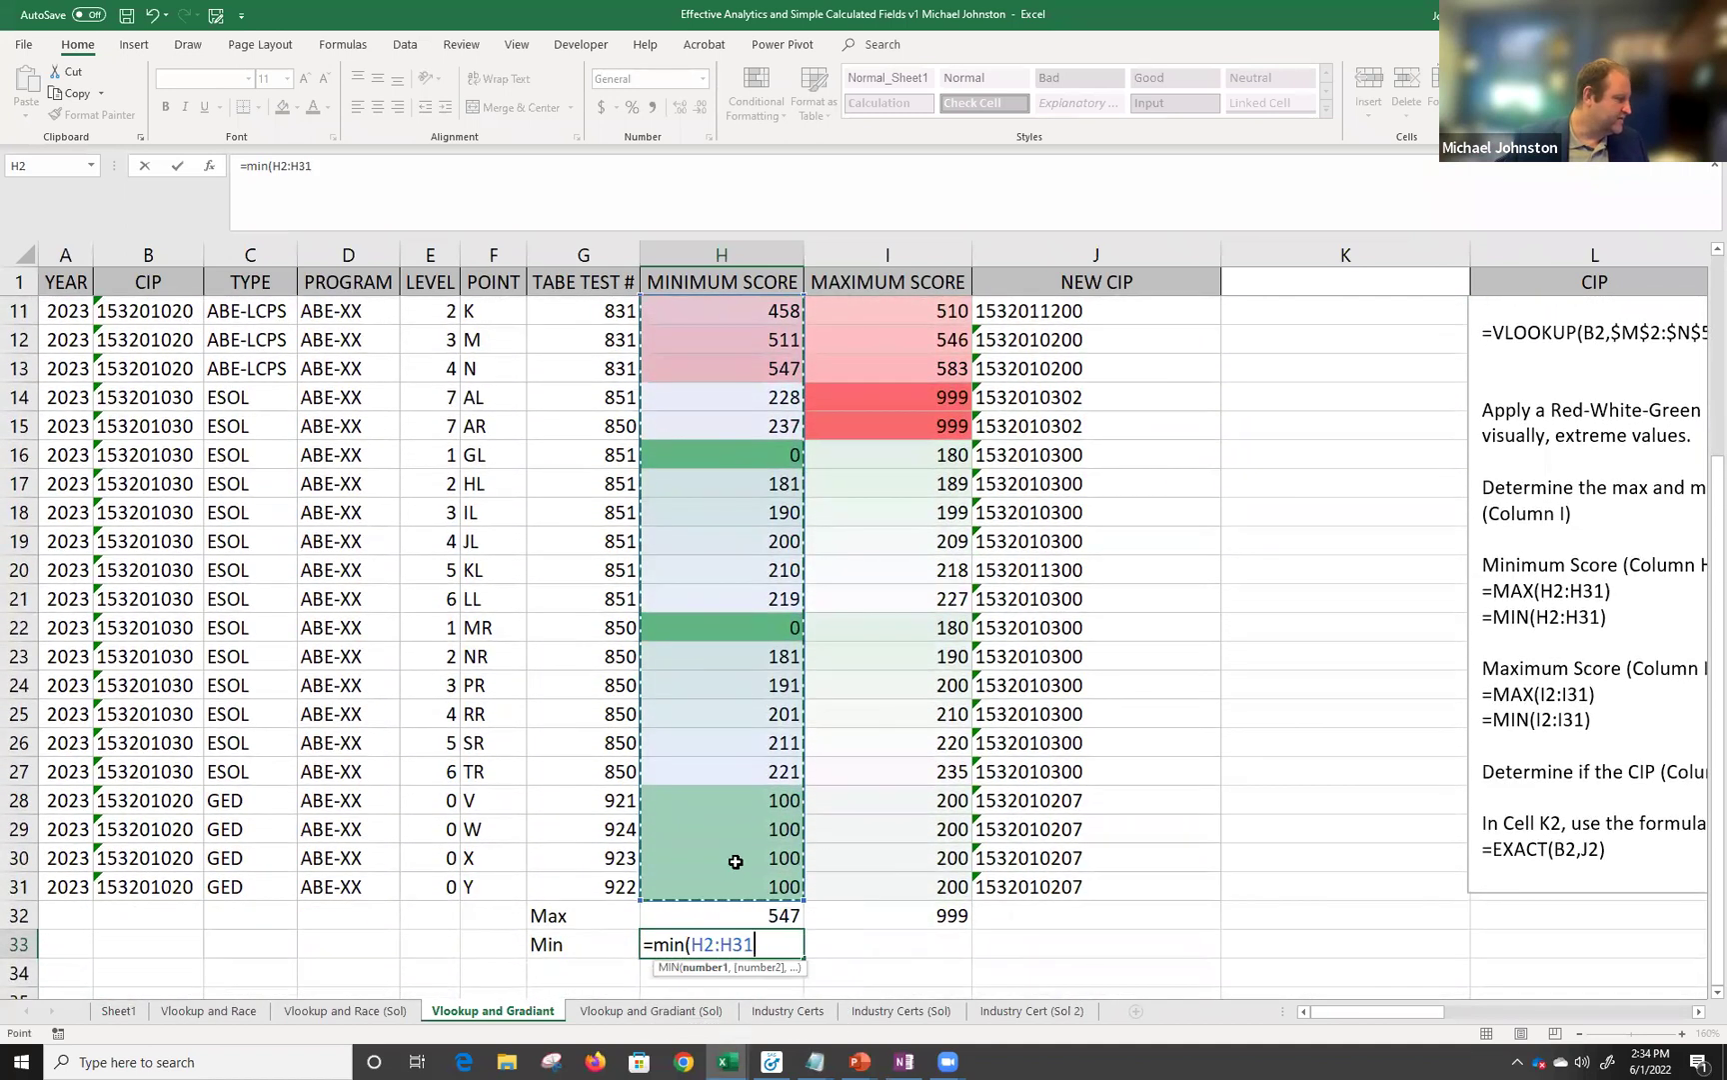
type(")")
key("Return")
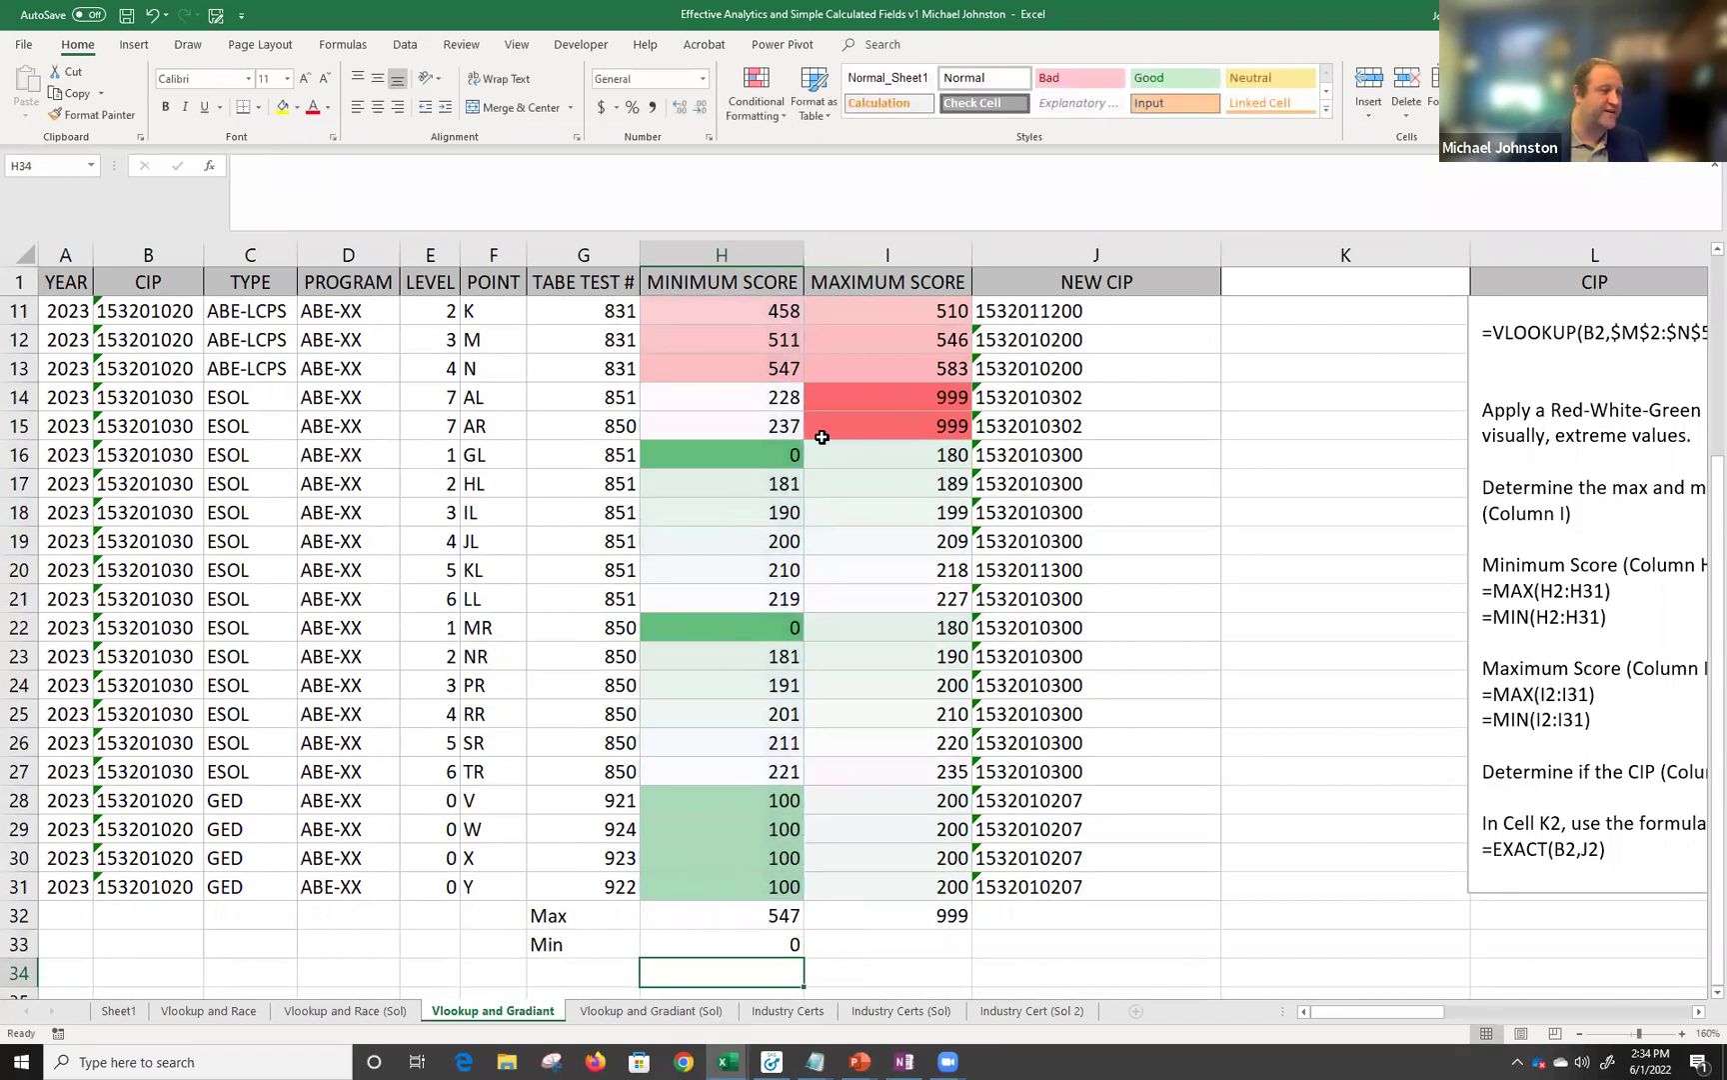
Copy the MIN formula from H33 across to I33 for the MAXIMUM SCORE column and check the copied cell.
left_click(776, 945)
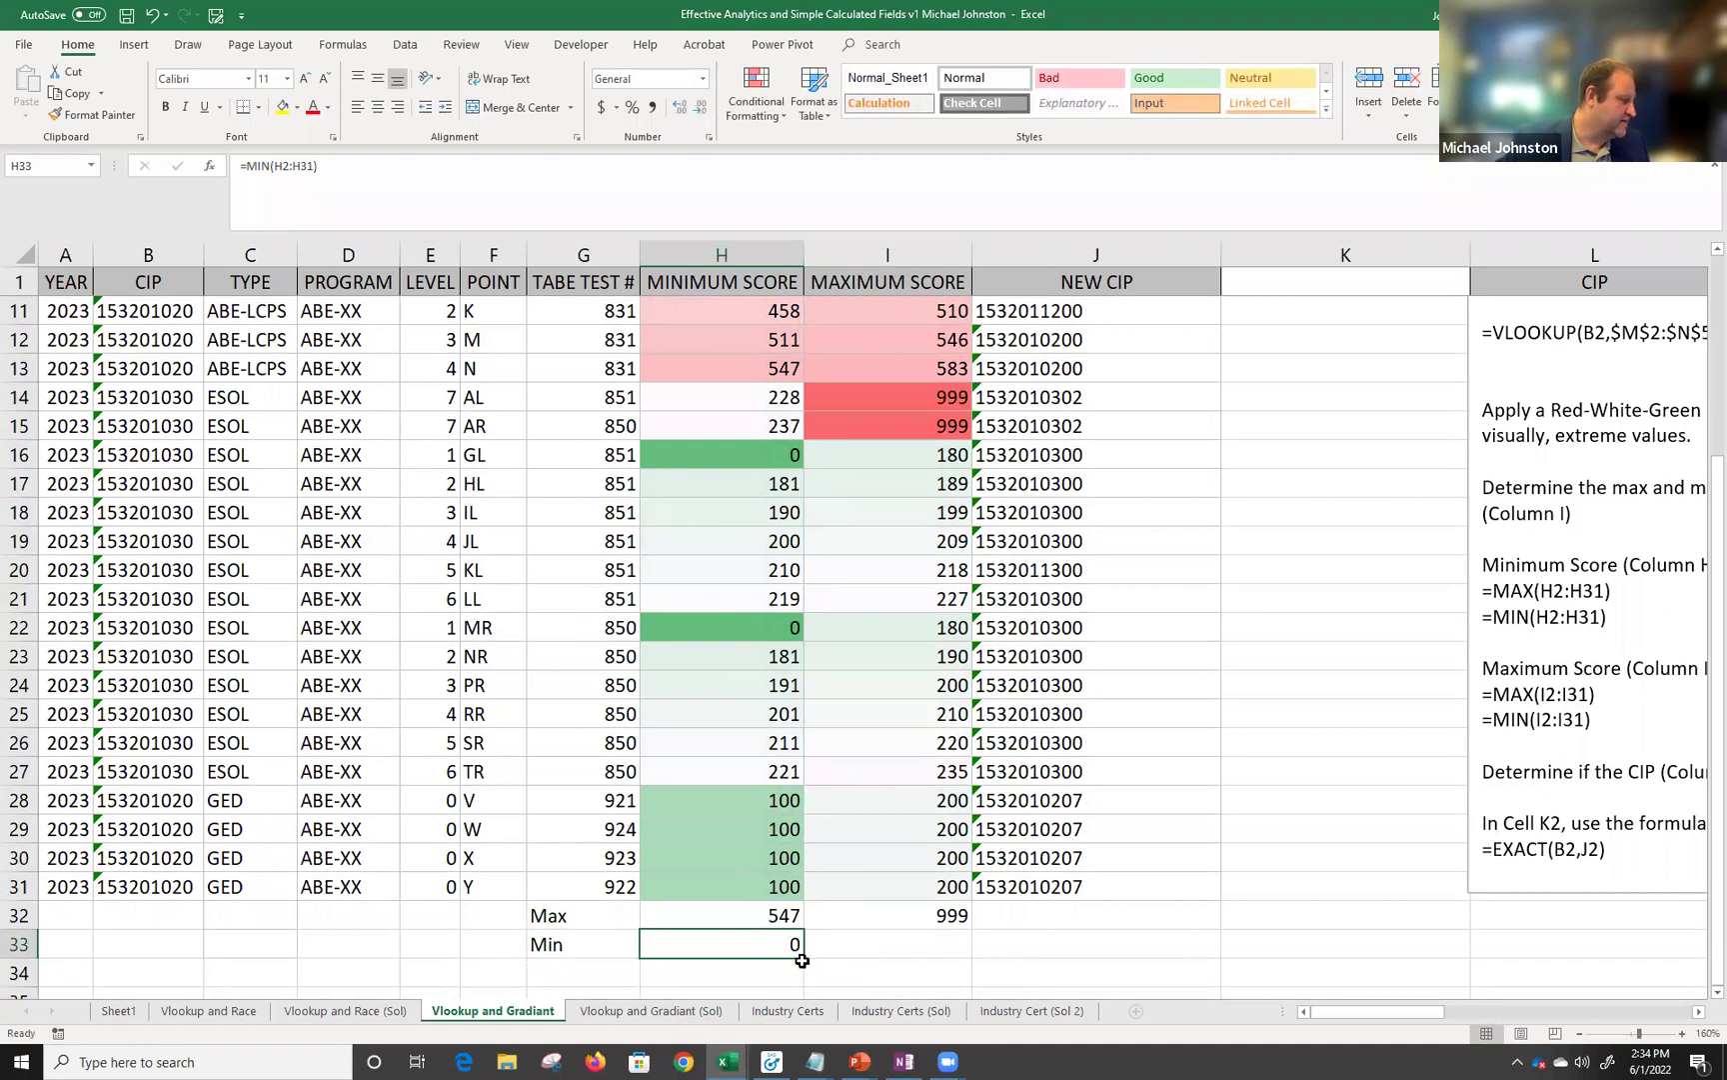
left_click_drag(805, 960, 930, 956)
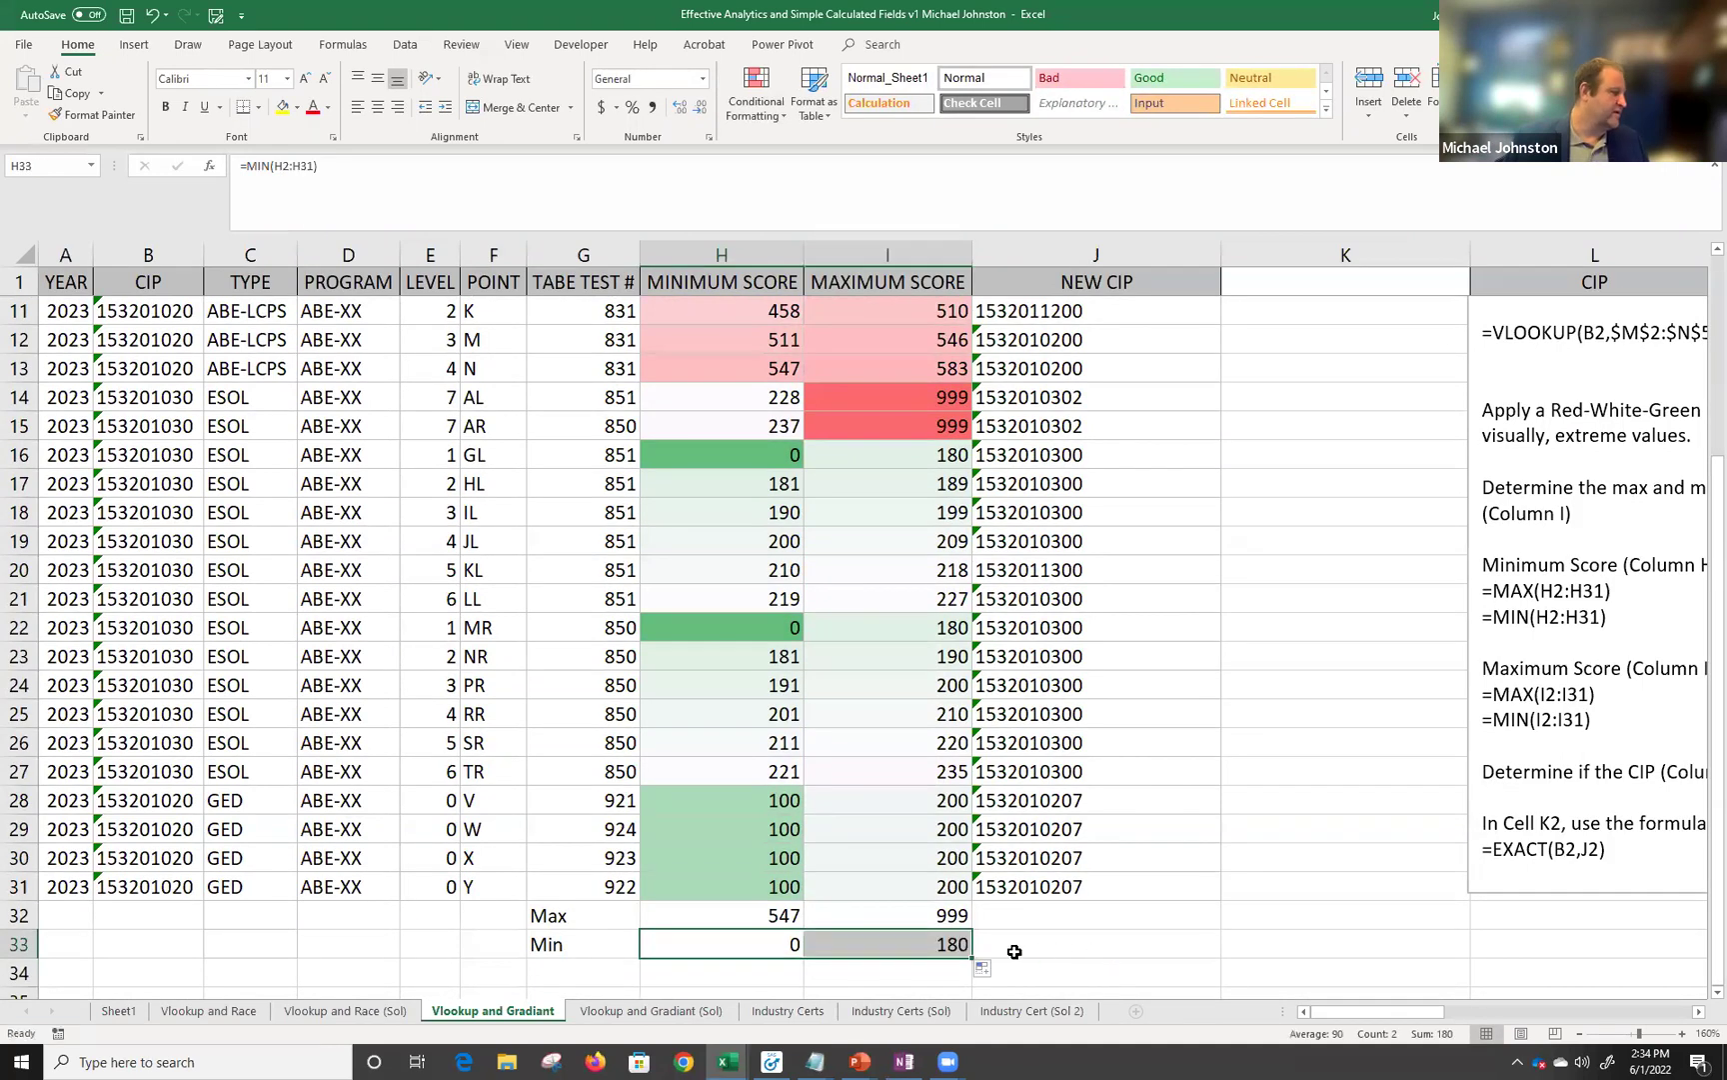
left_click(955, 947)
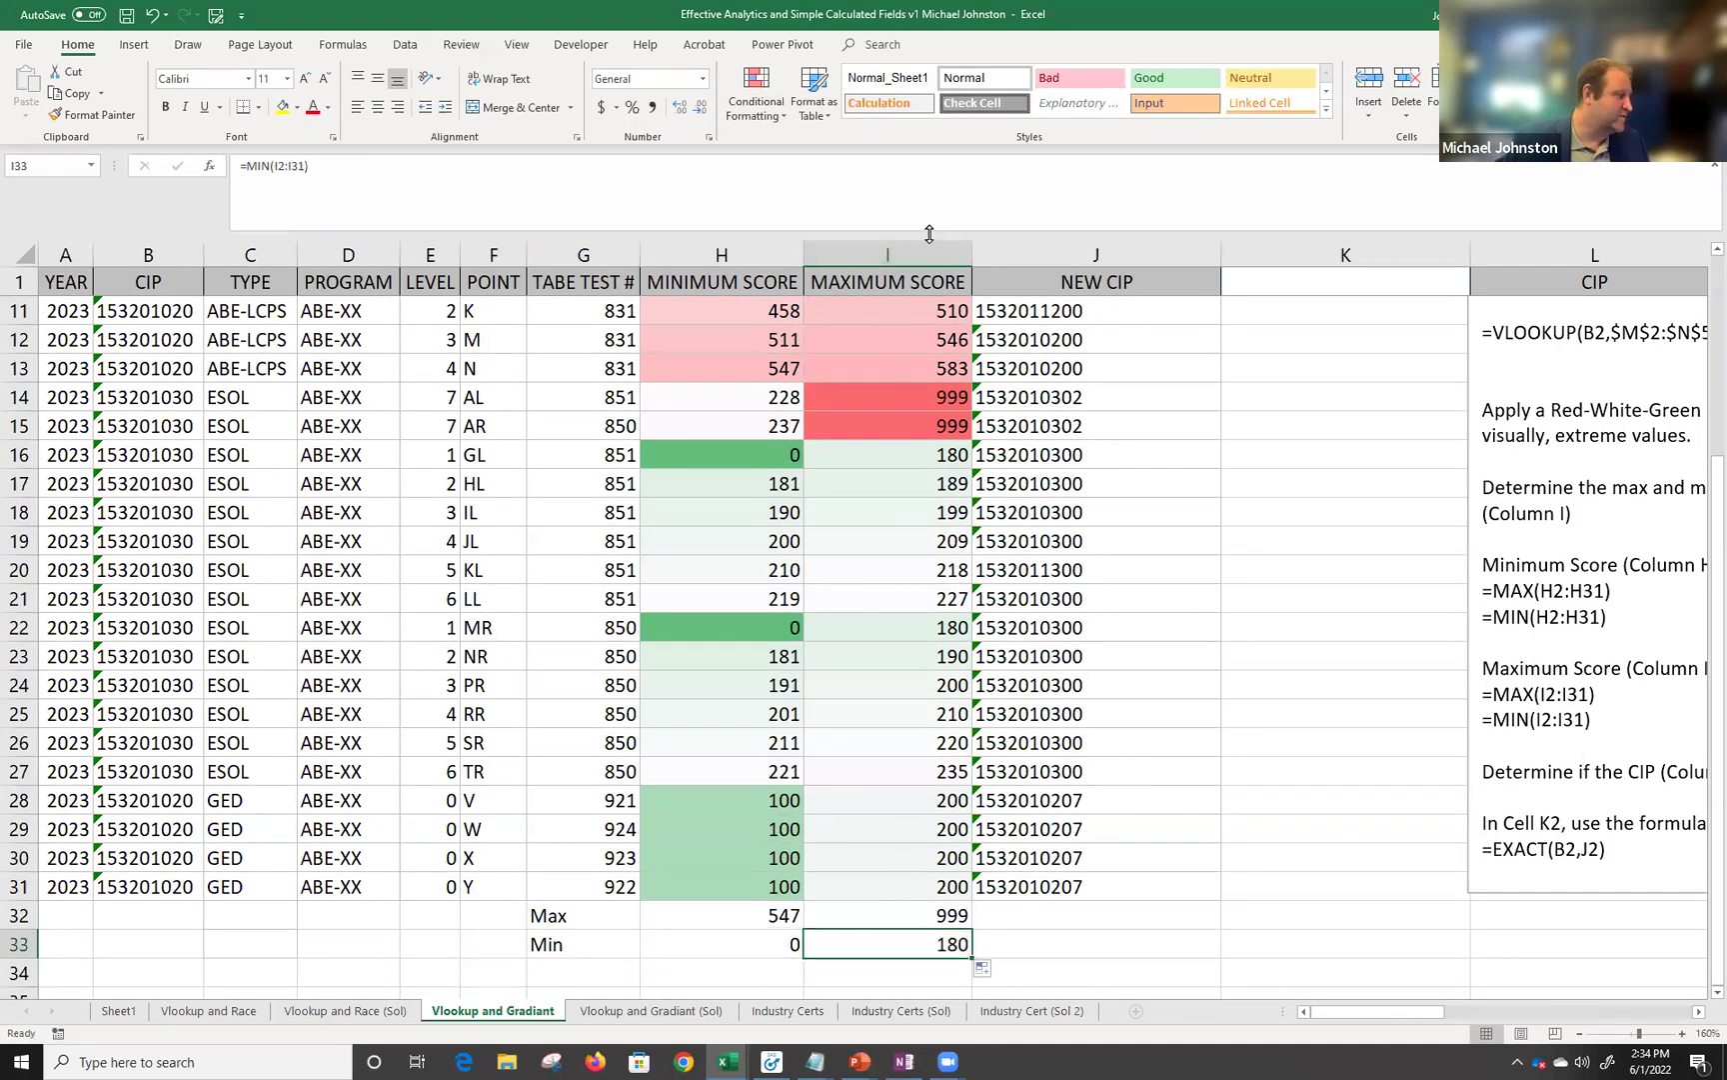
left_click(545, 950)
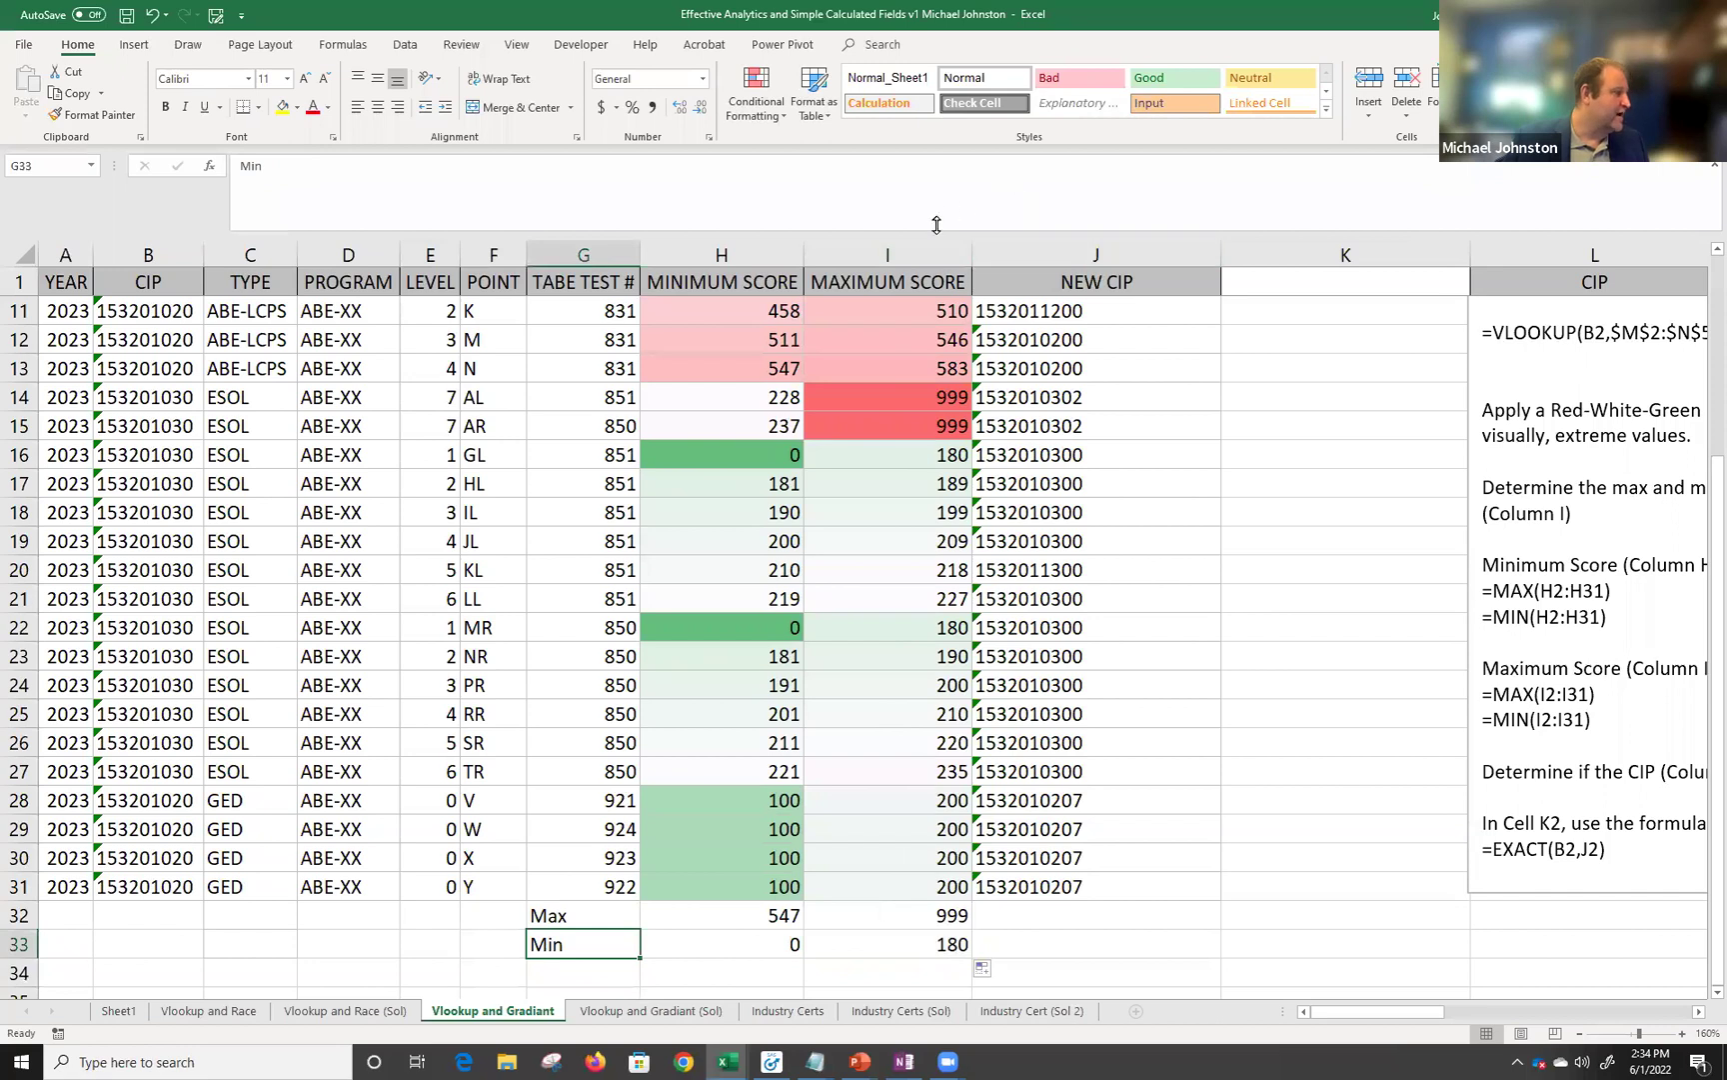
left_click(936, 255)
left_click(954, 948)
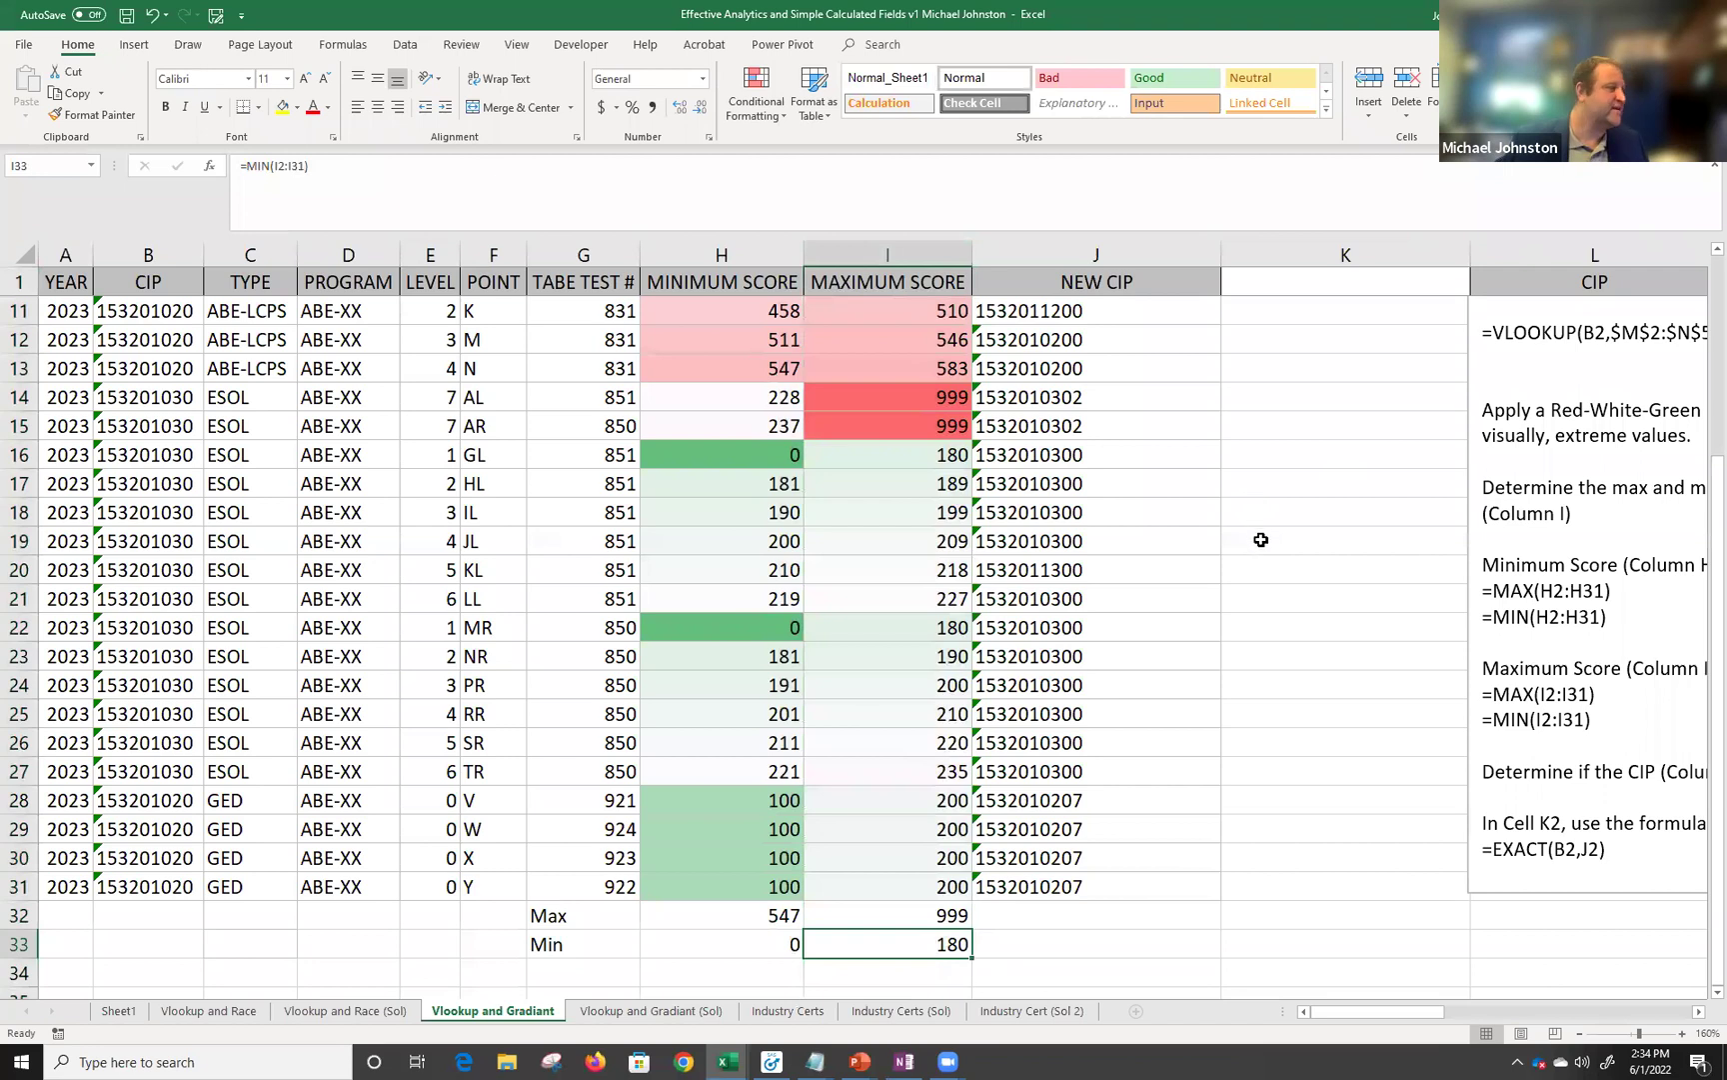
Read the worksheet's exercise instructions on comparing the CIP and NEW CIP columns in column K.
scroll(1261, 539, "up", 1, "ctrl")
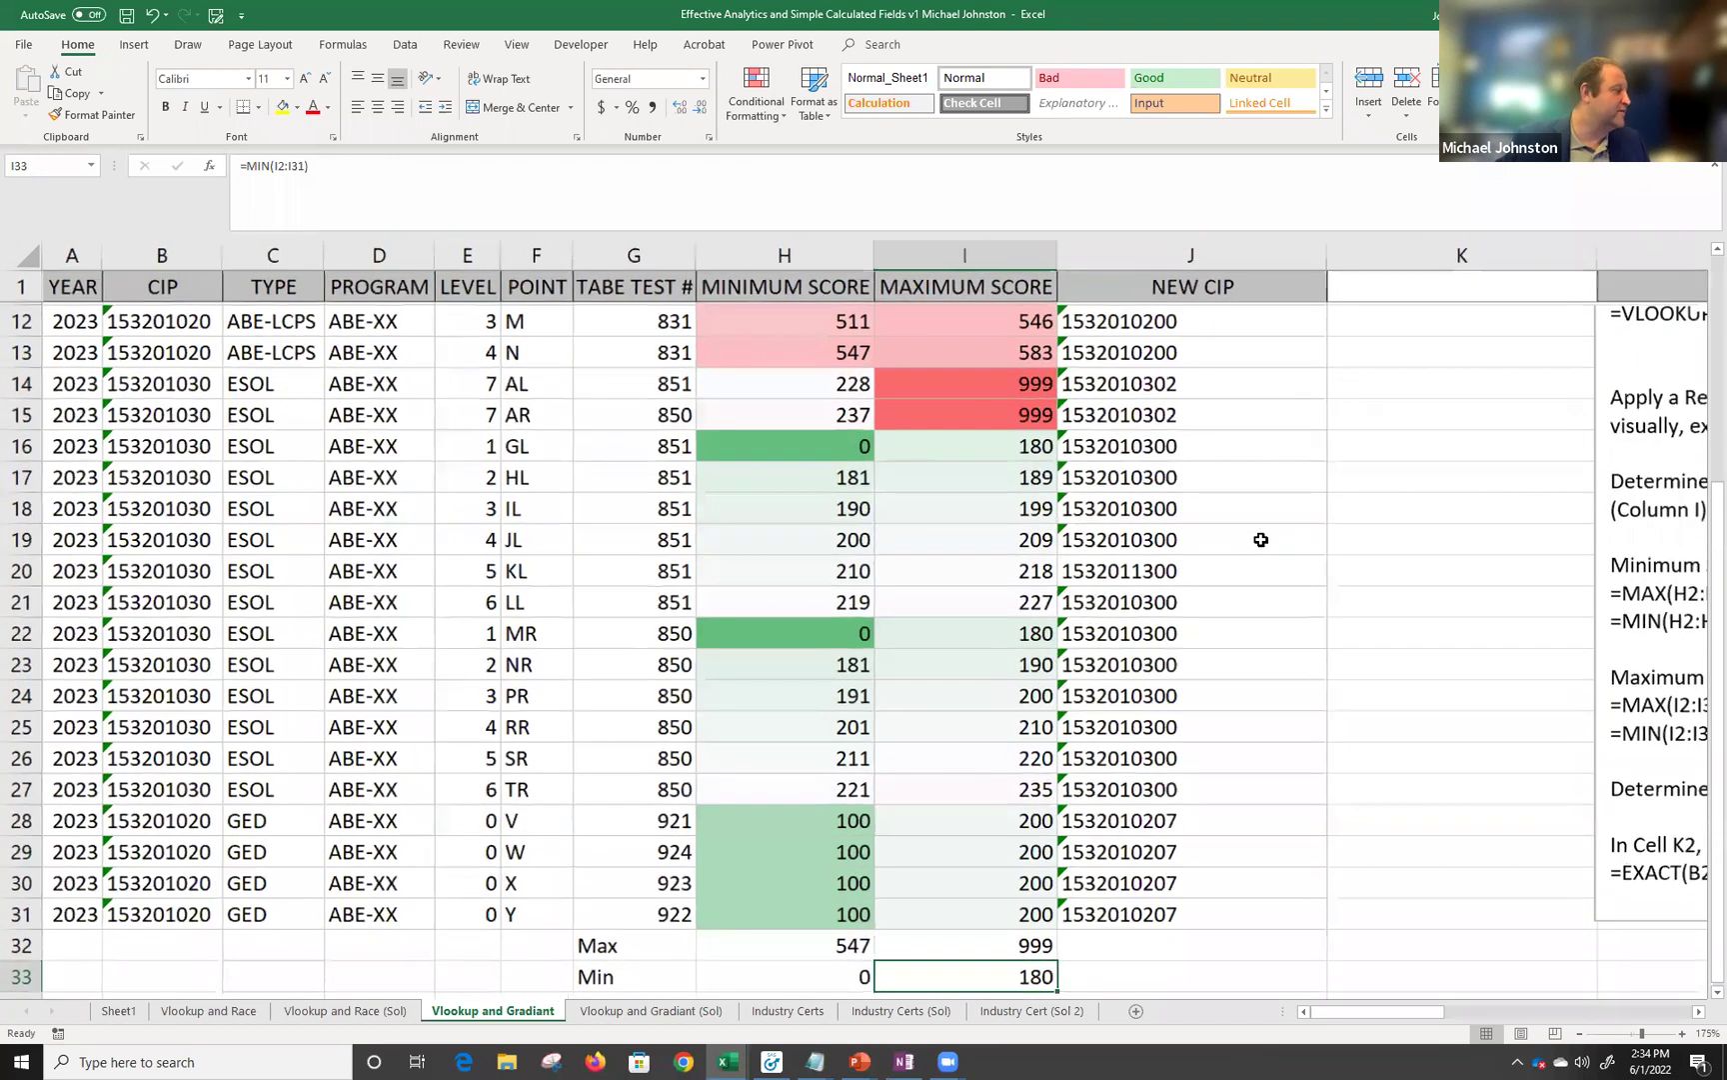
scroll(1338, 447, "down", 1, "ctrl")
scroll(1342, 376, "up", 2)
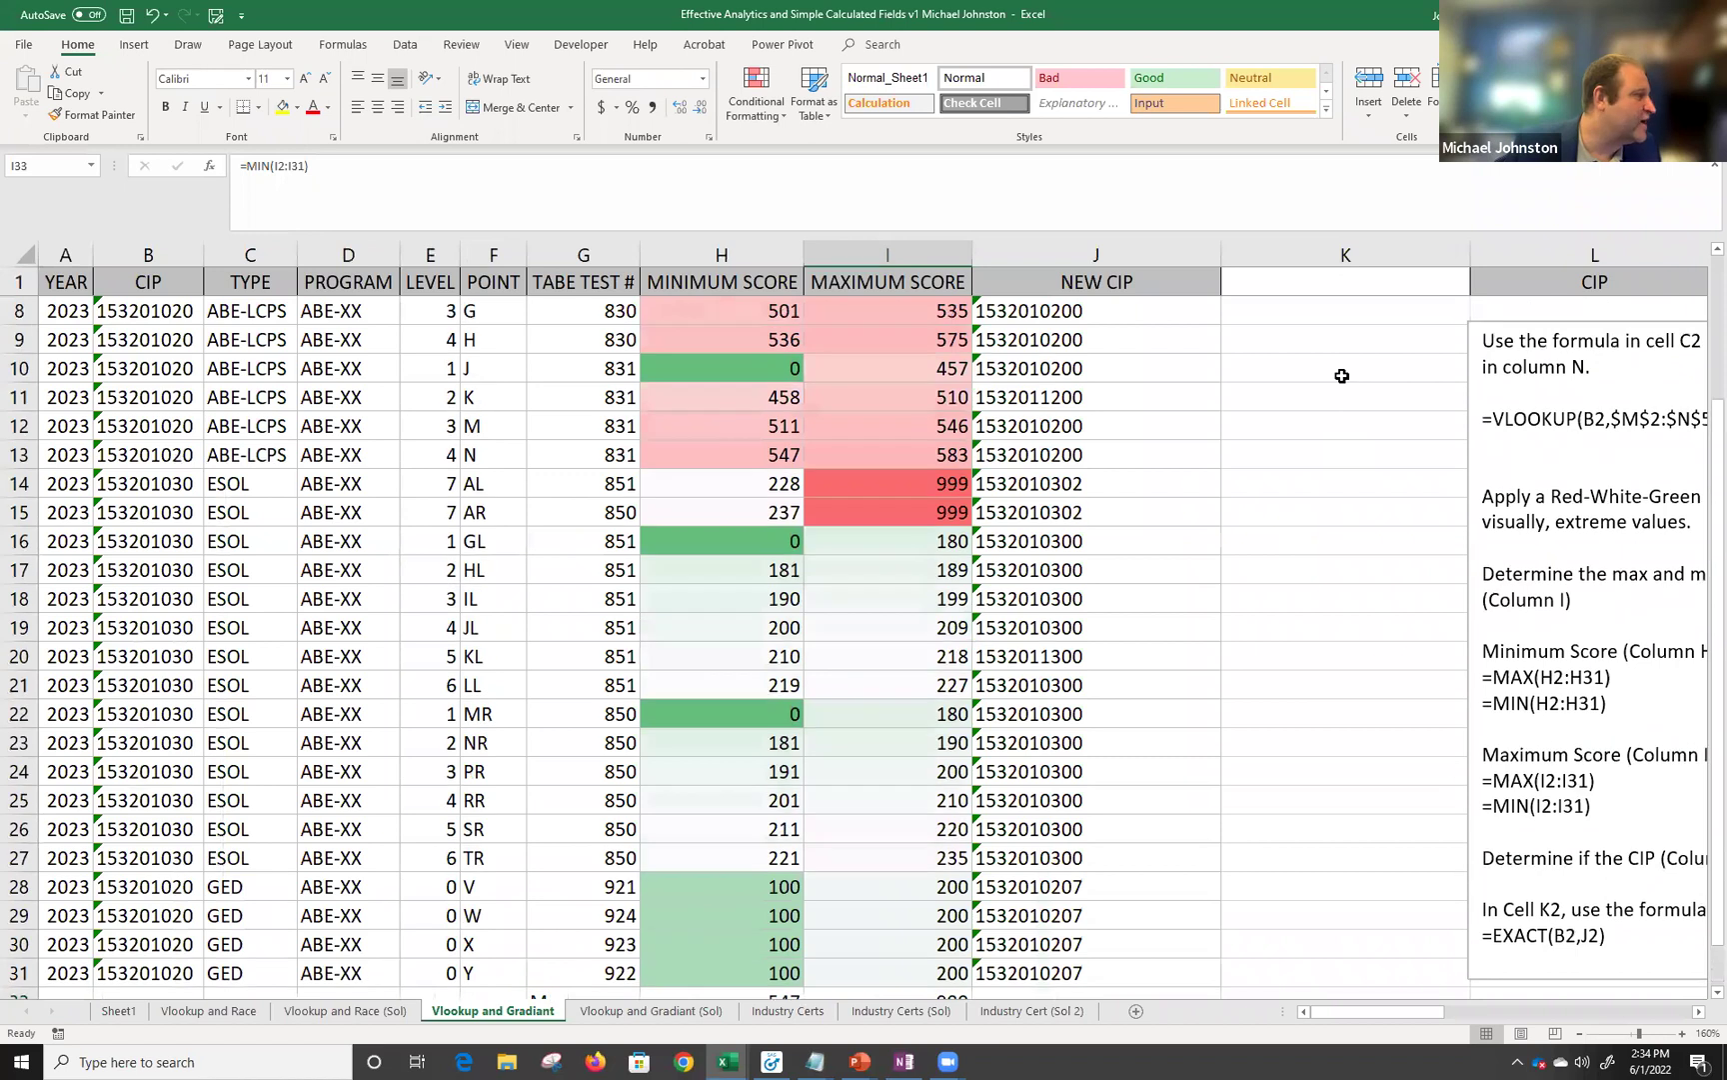
scroll(1341, 376, "up", 2)
scroll(1342, 355, "down", 1, "ctrl")
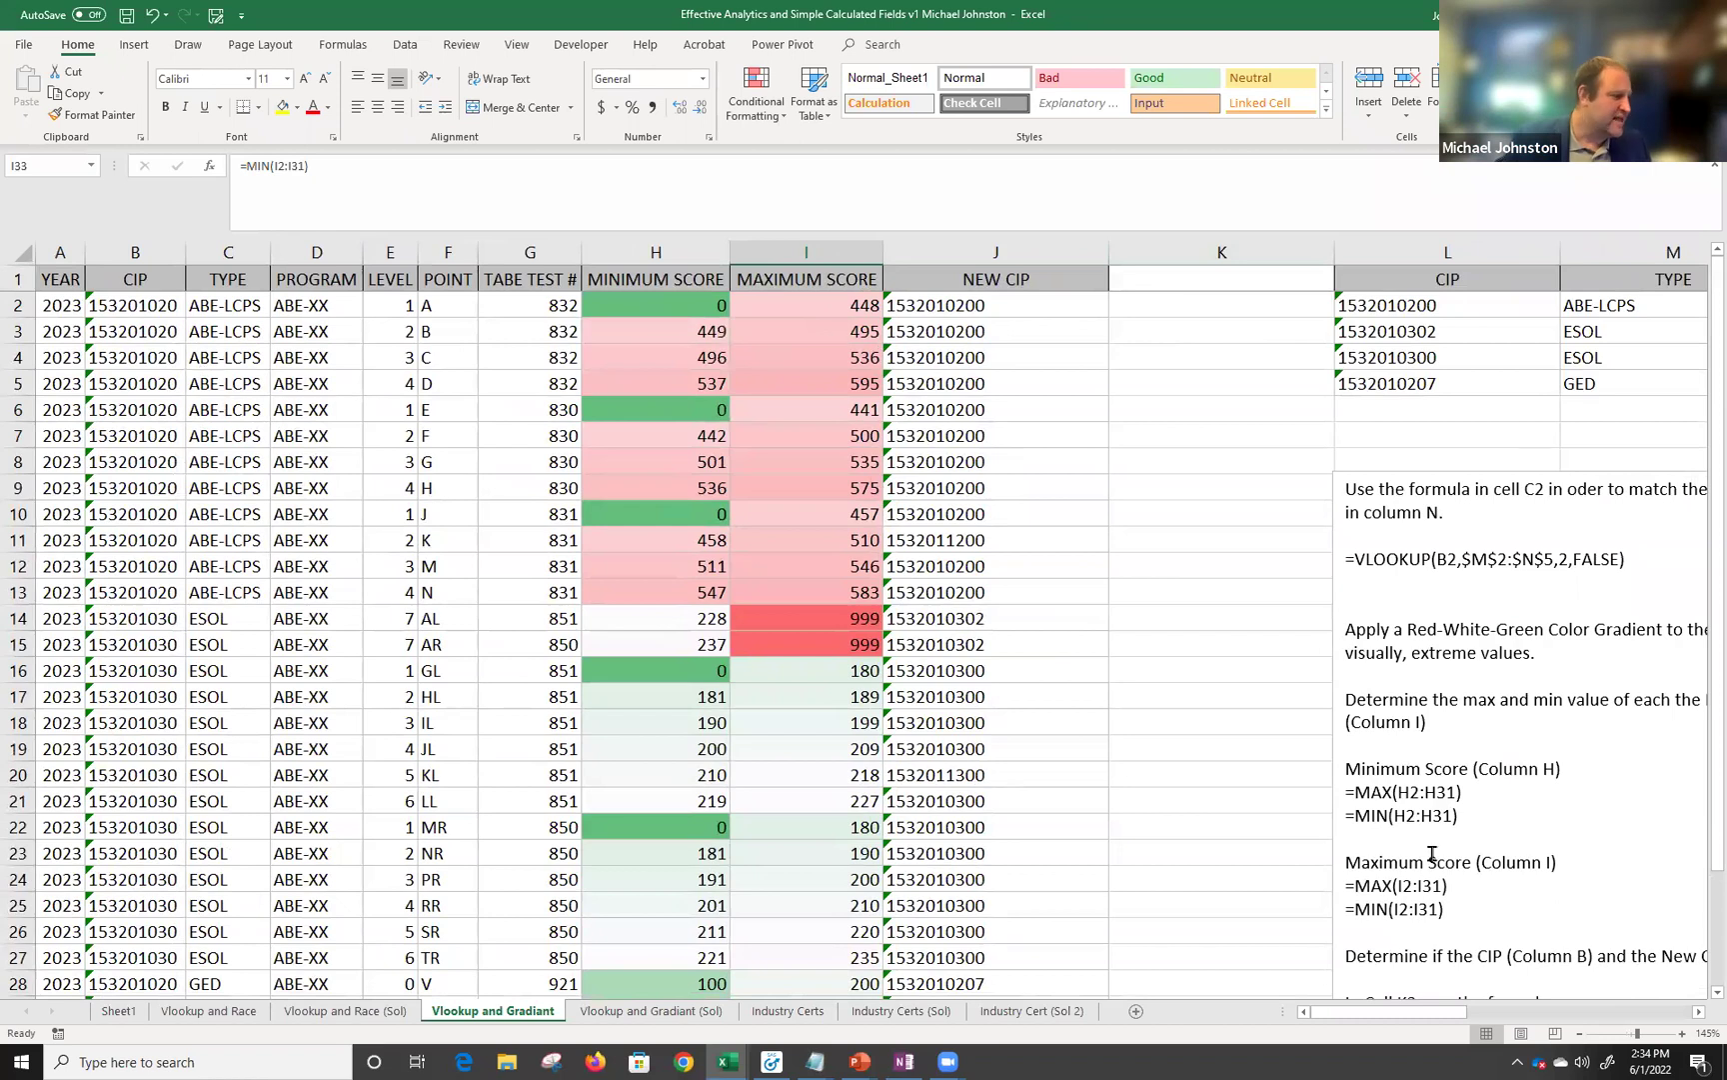
scroll(1431, 852, "down", 3)
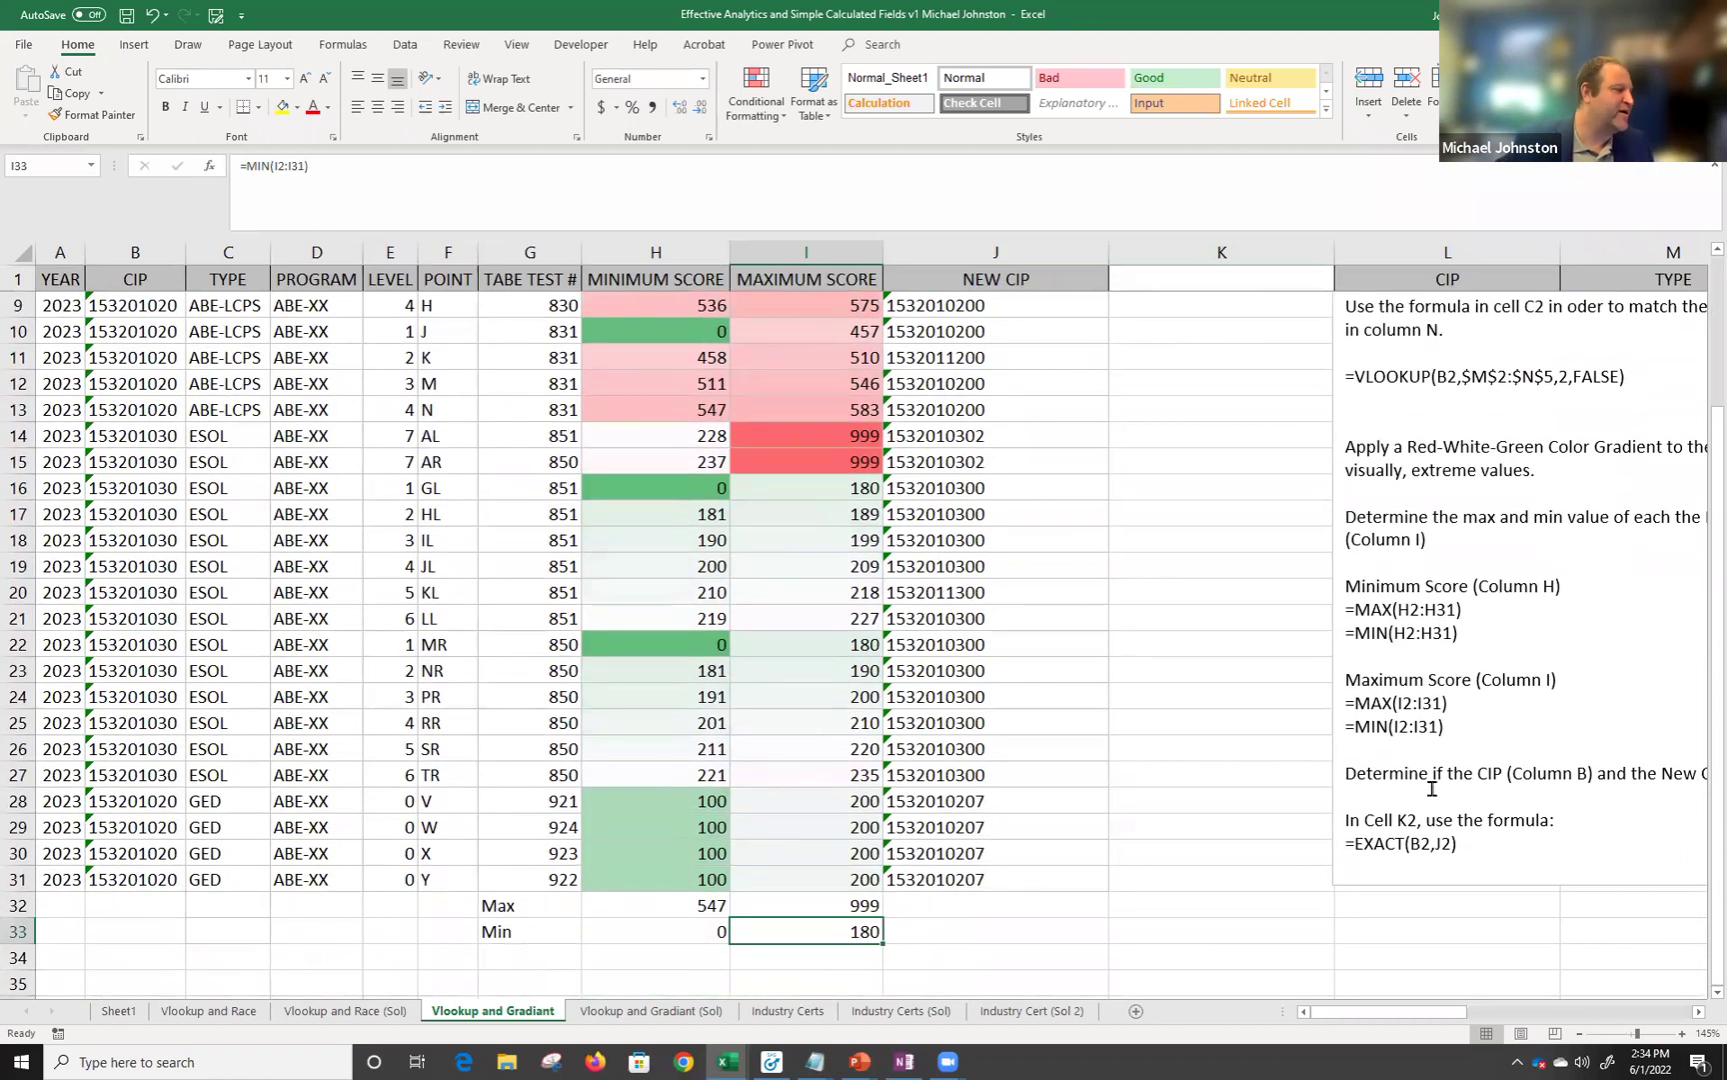
scroll(1470, 760, "up", 3)
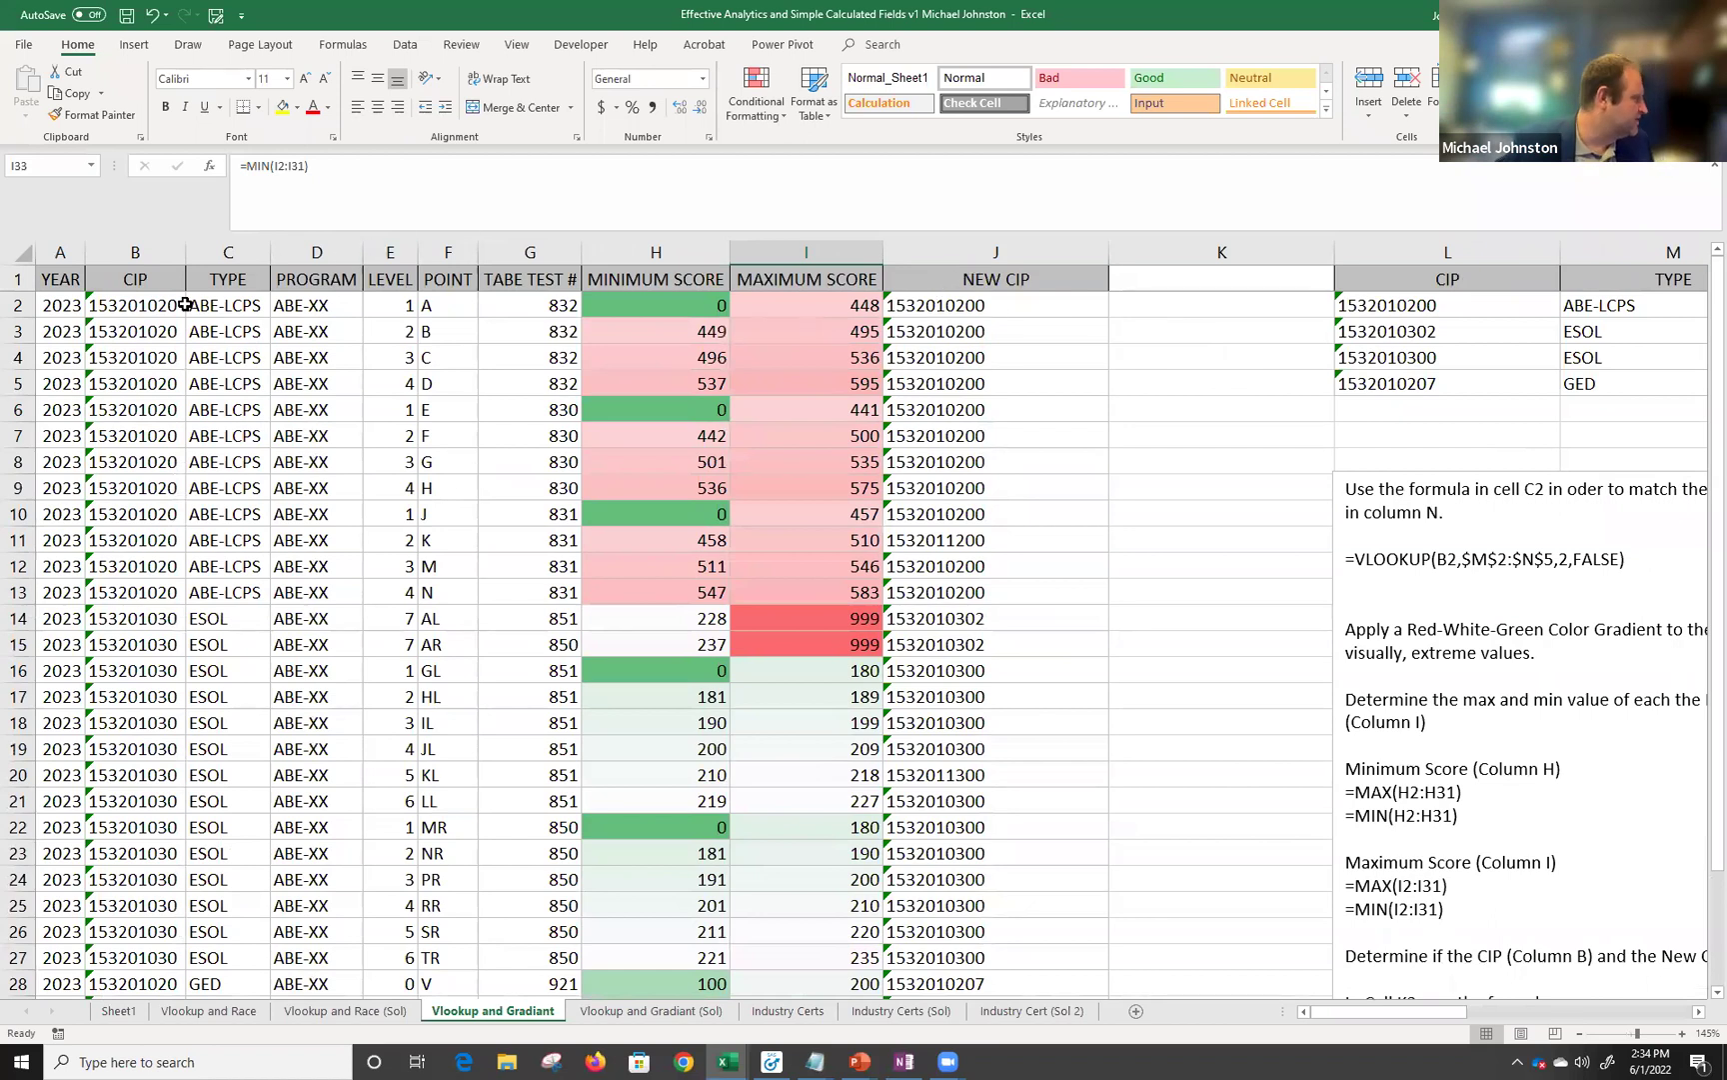
Compare the CIP values in column B with the NEW CIP values in column J for rows 2 and 3.
left_click(155, 311)
left_click(965, 310)
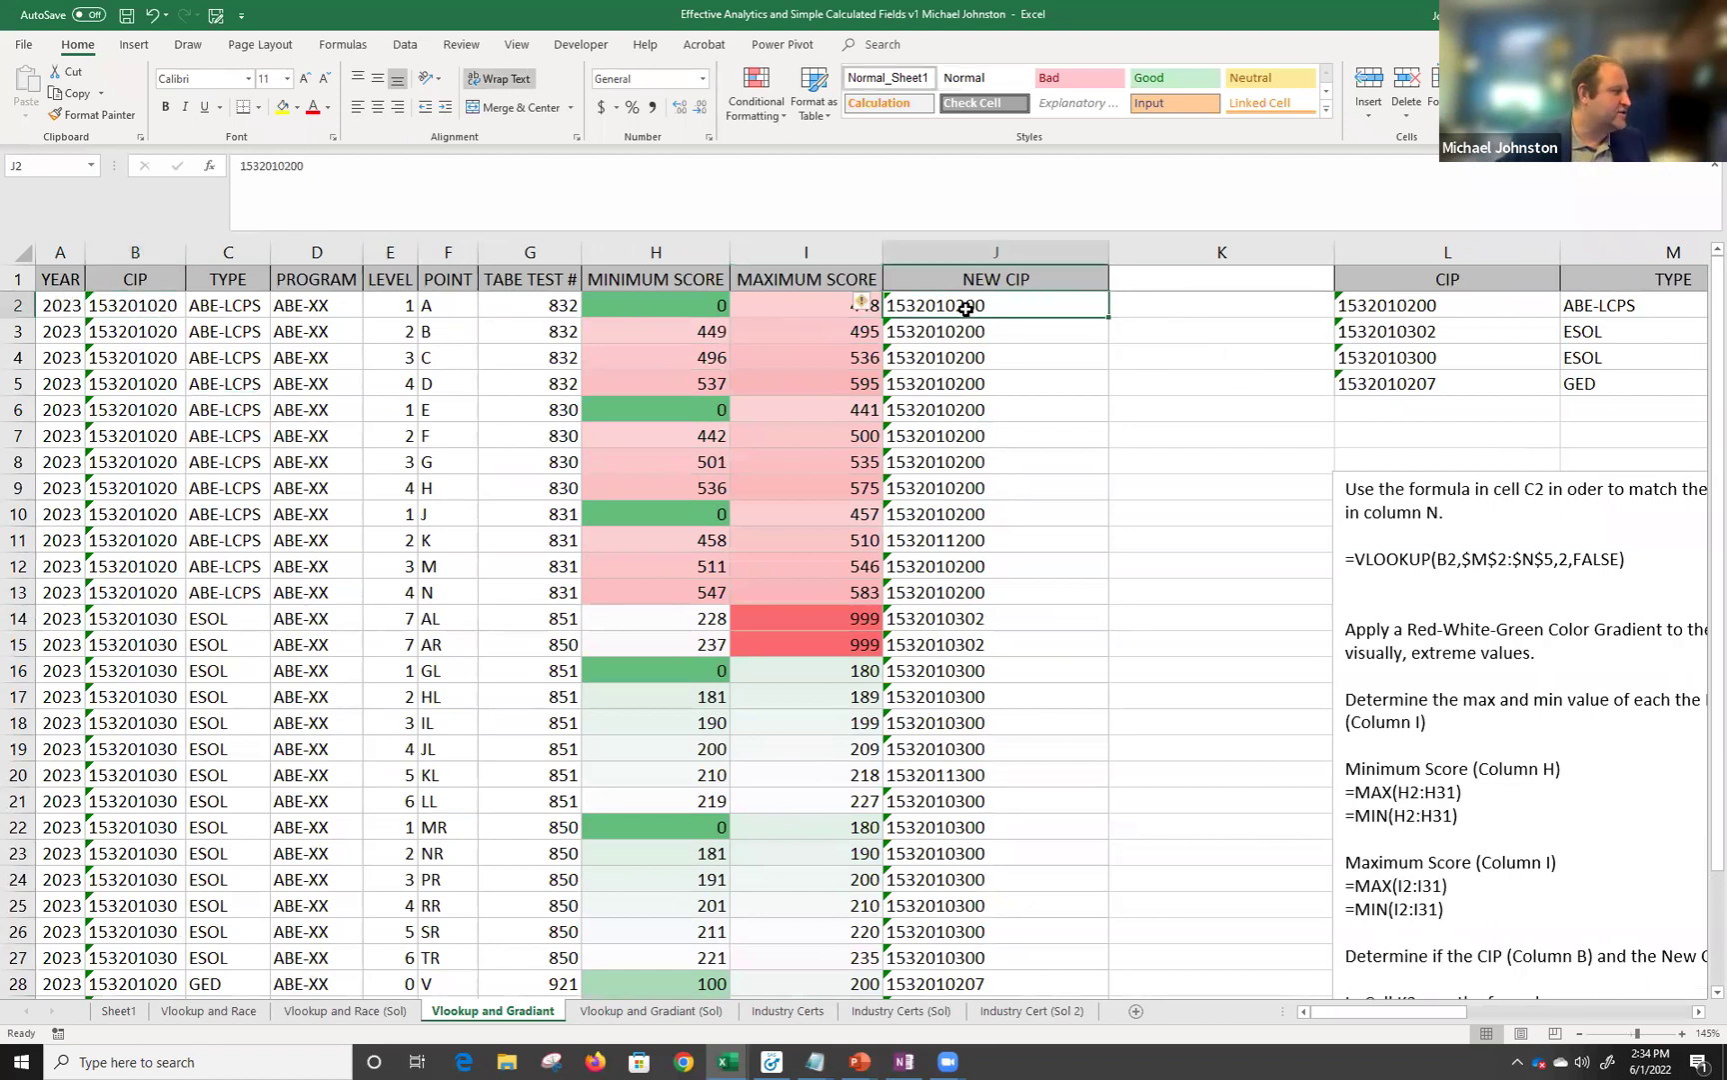
left_click(151, 311)
left_click(946, 312)
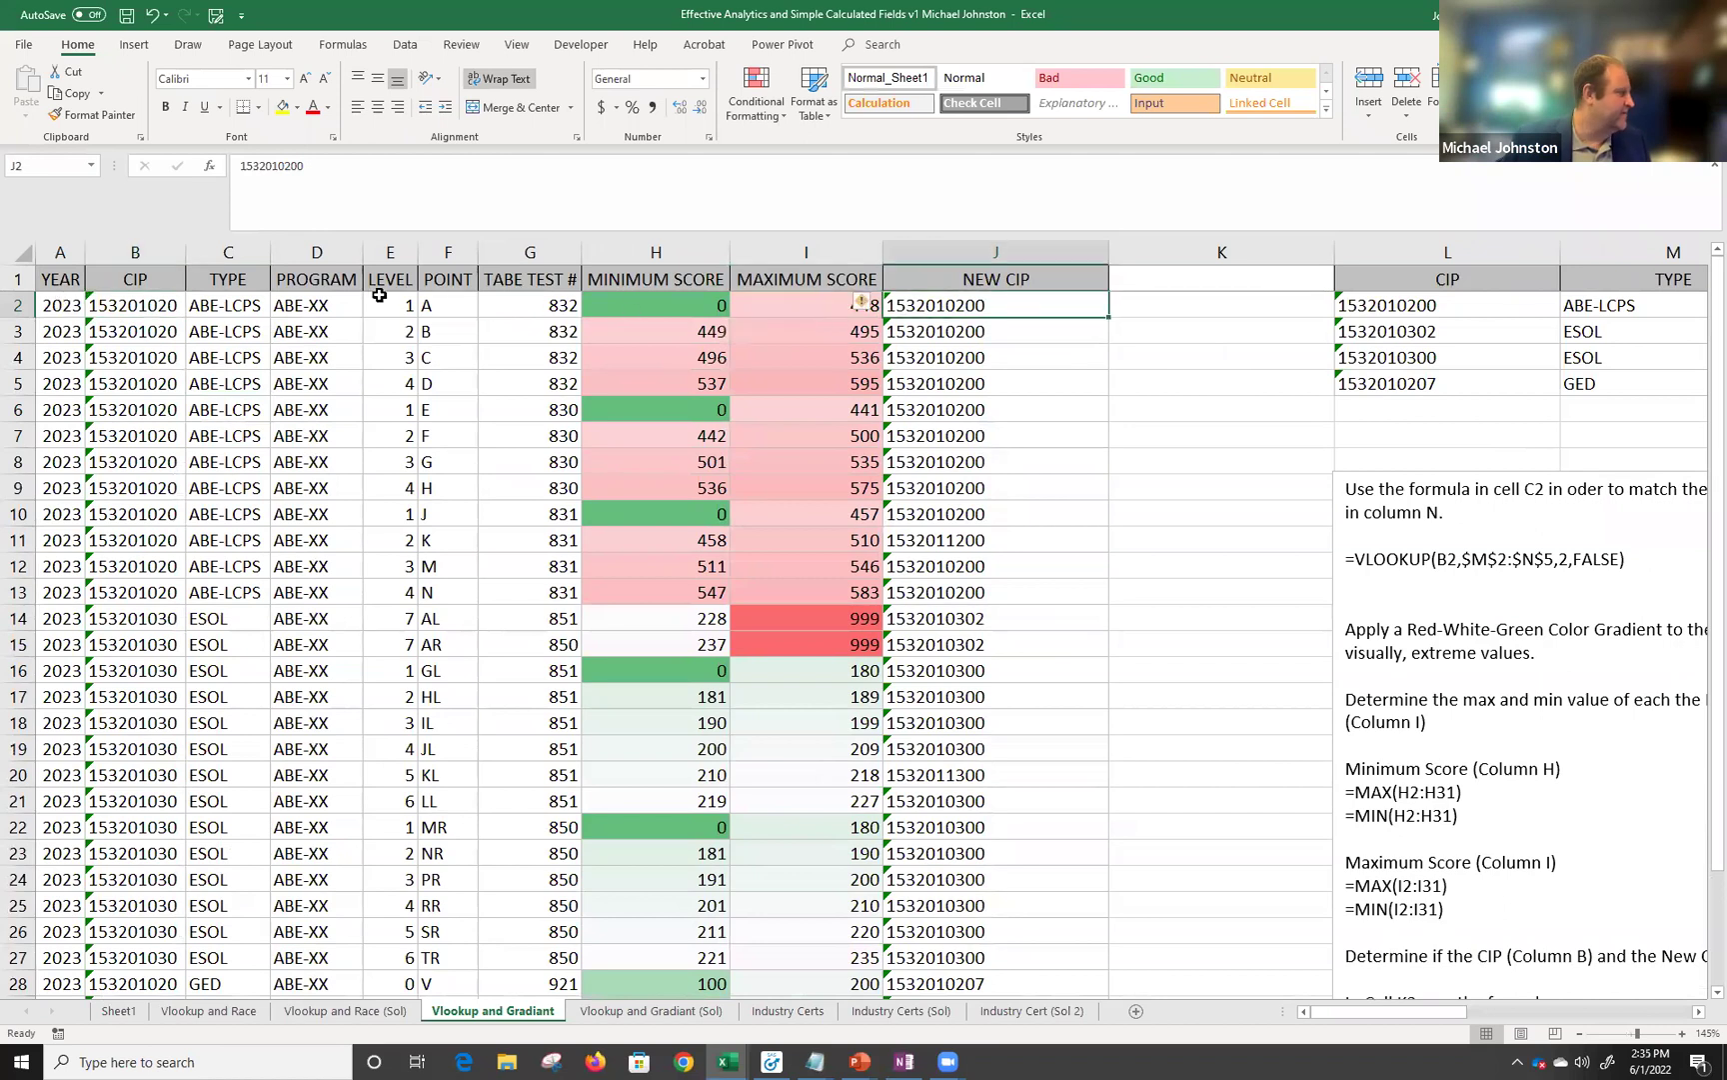
left_click(163, 306)
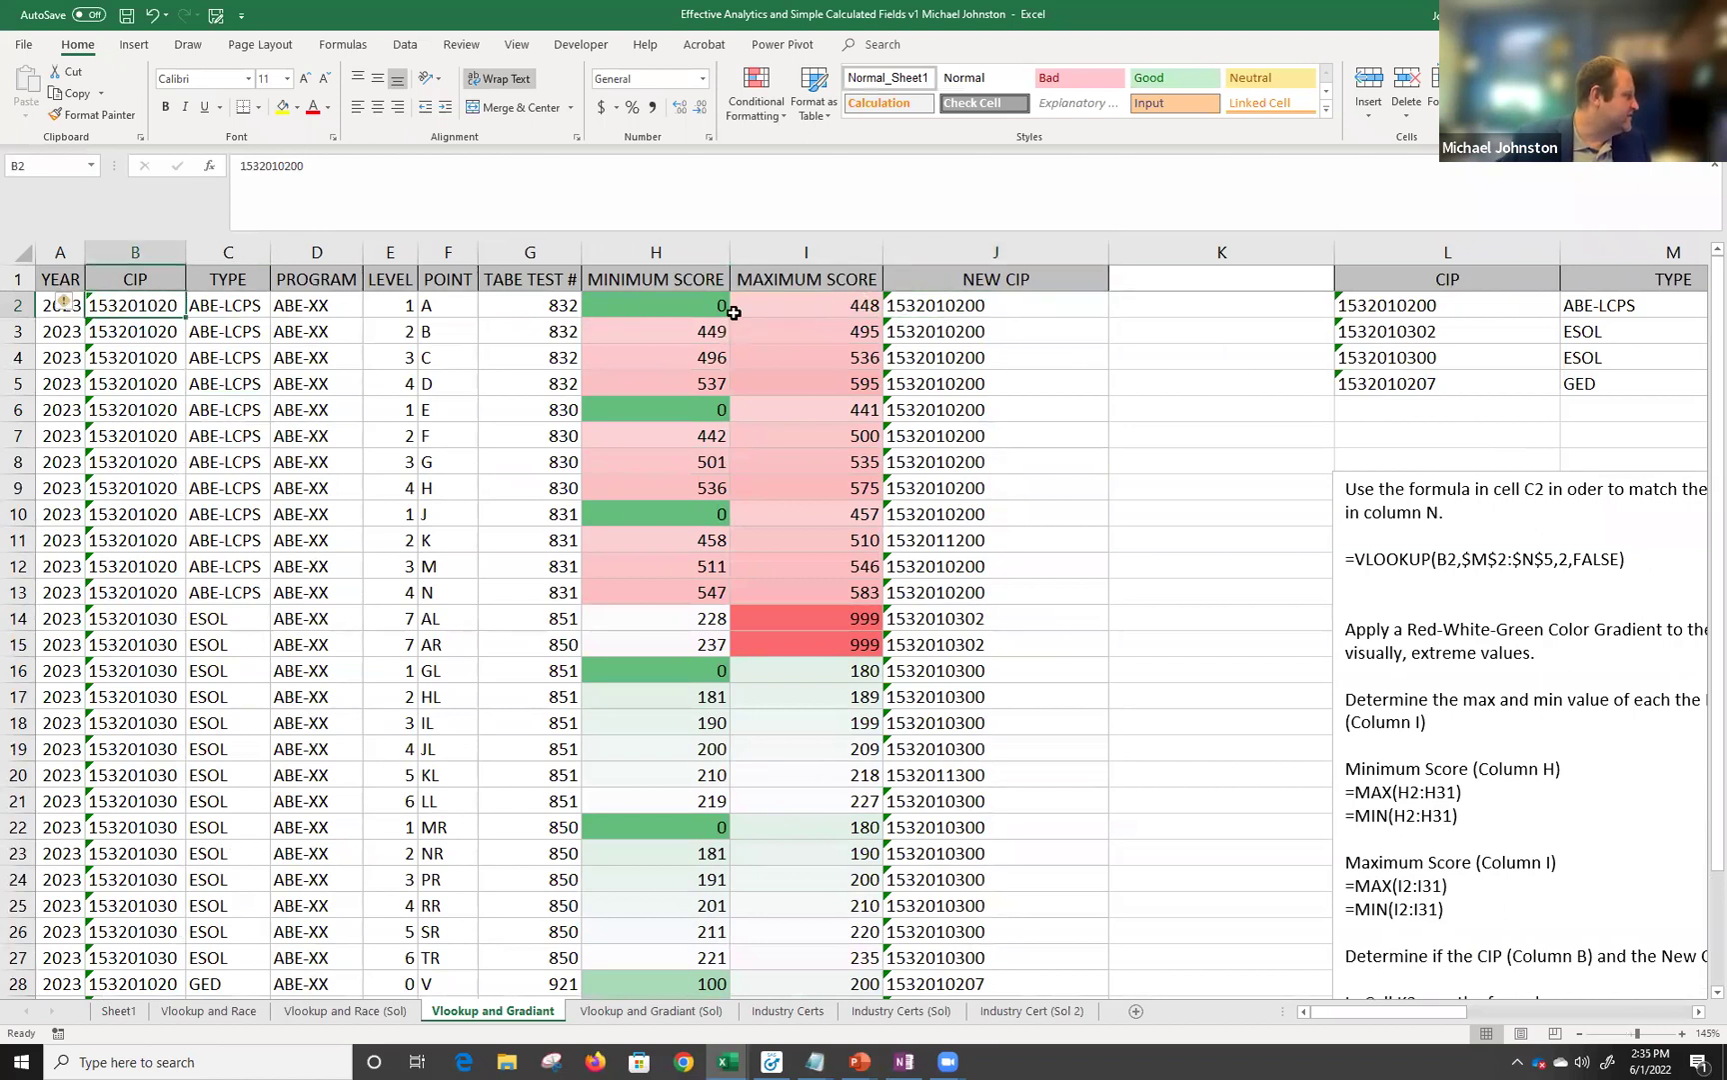
left_click(976, 312)
left_click(102, 337)
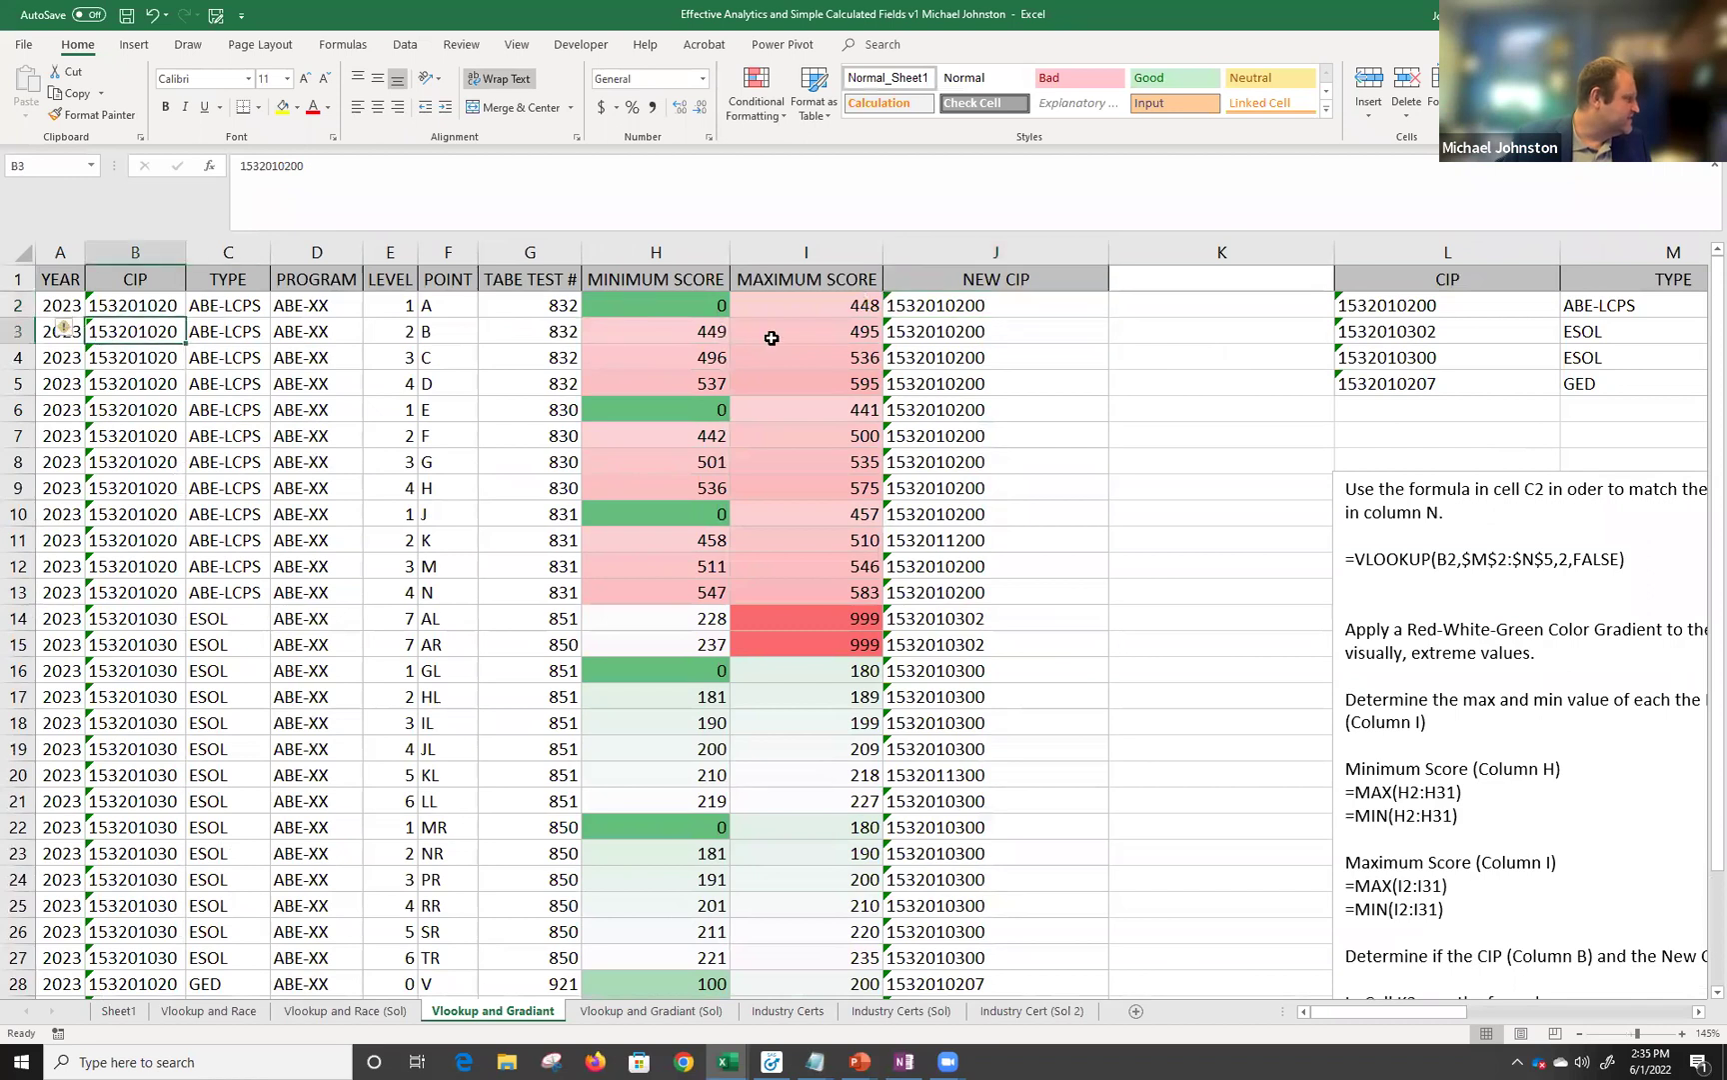
left_click(1005, 333)
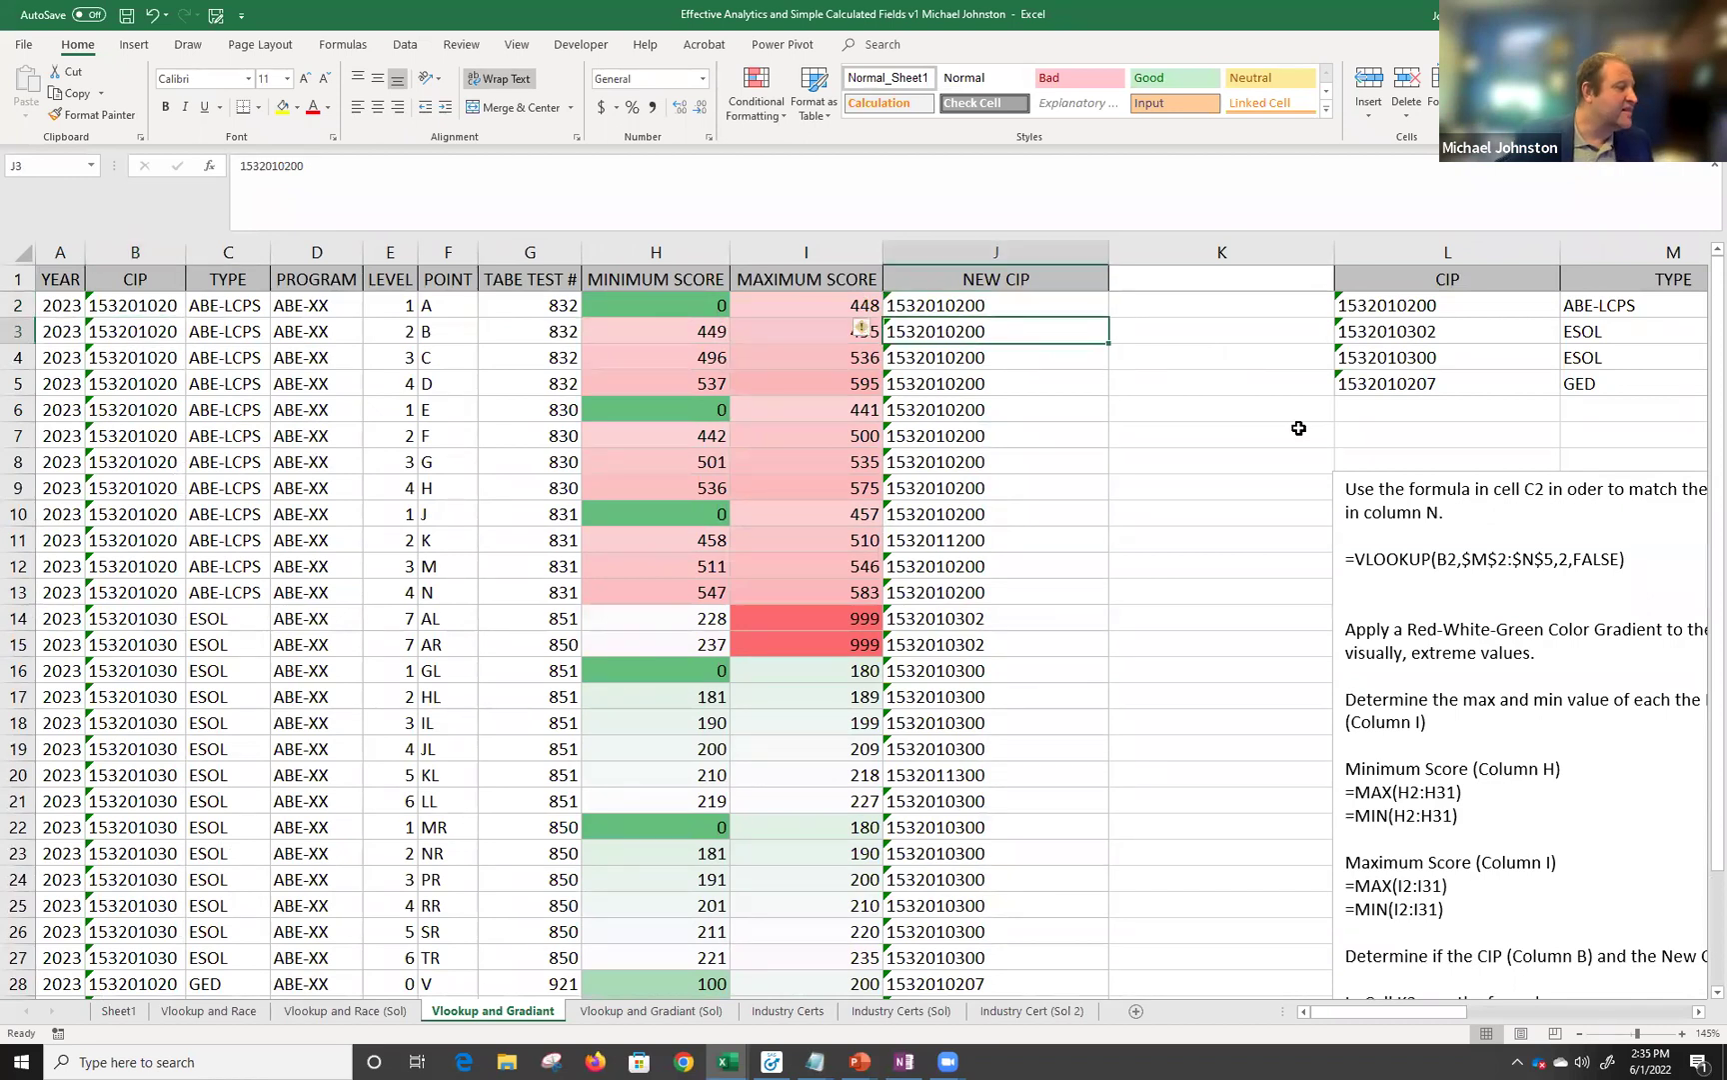
scroll(1300, 427, "down", 1)
scroll(1300, 427, "up", 1)
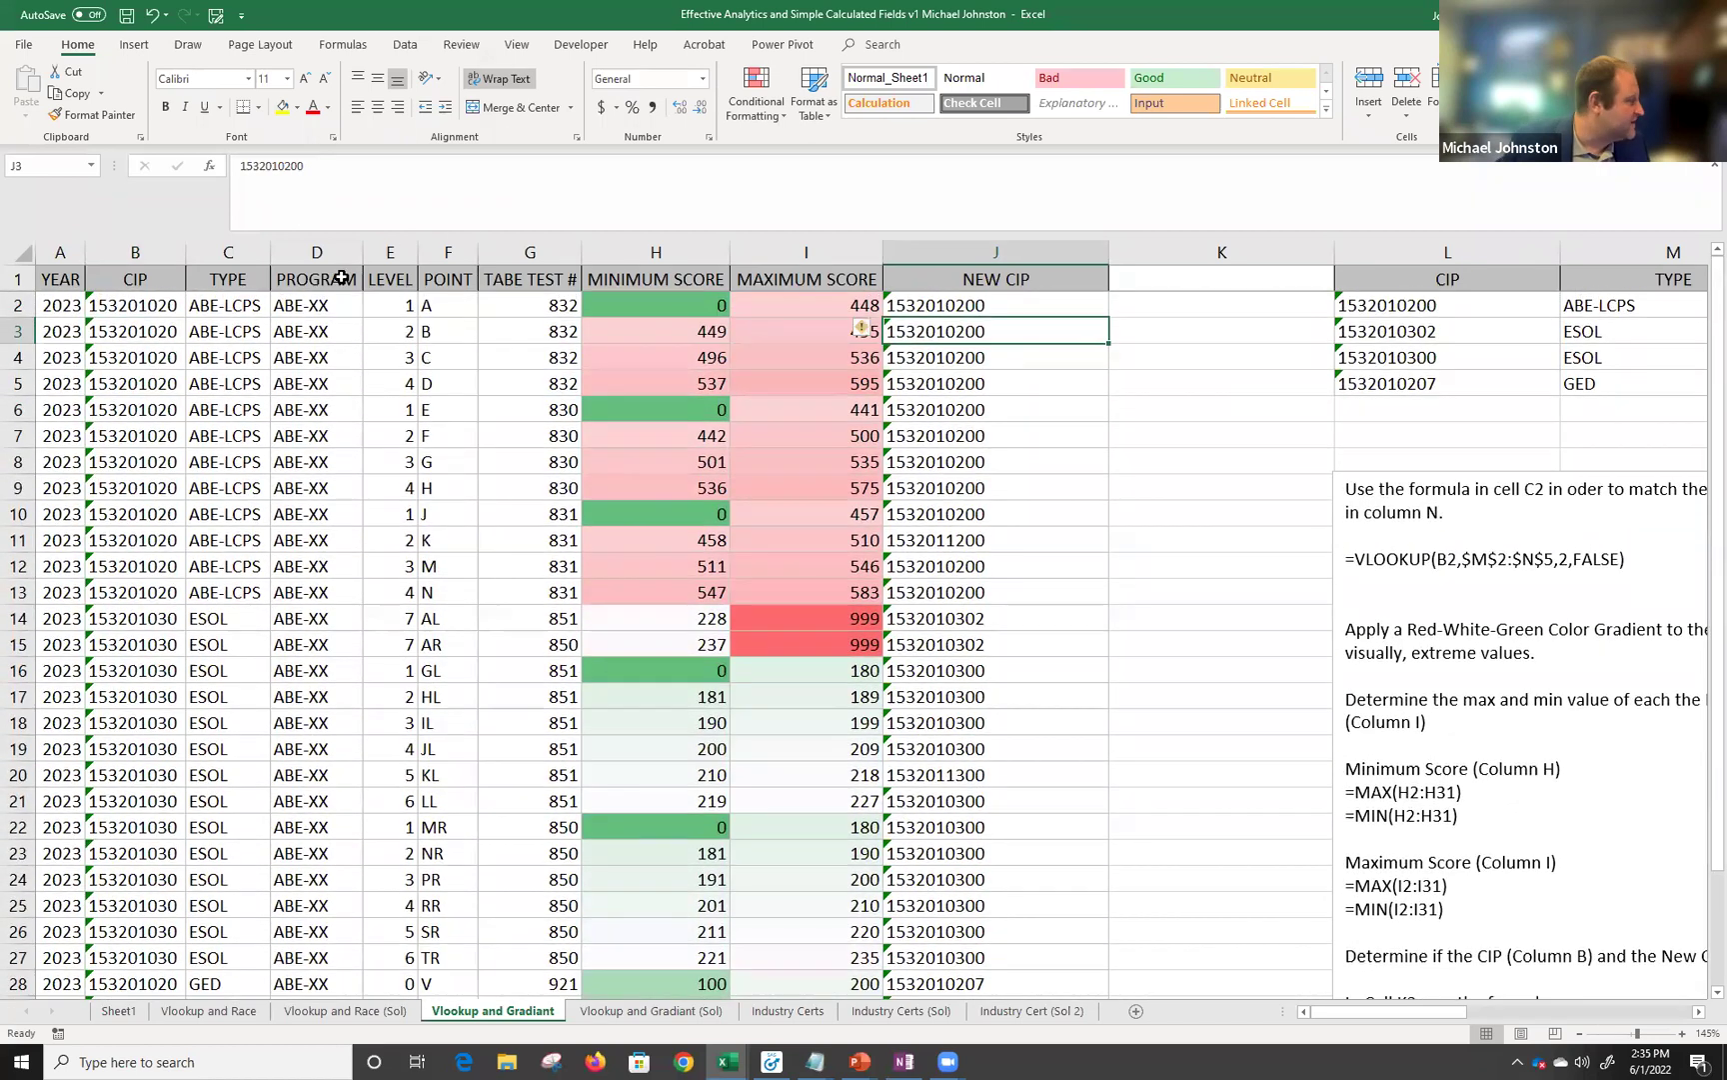
left_click(112, 305)
left_click(912, 305)
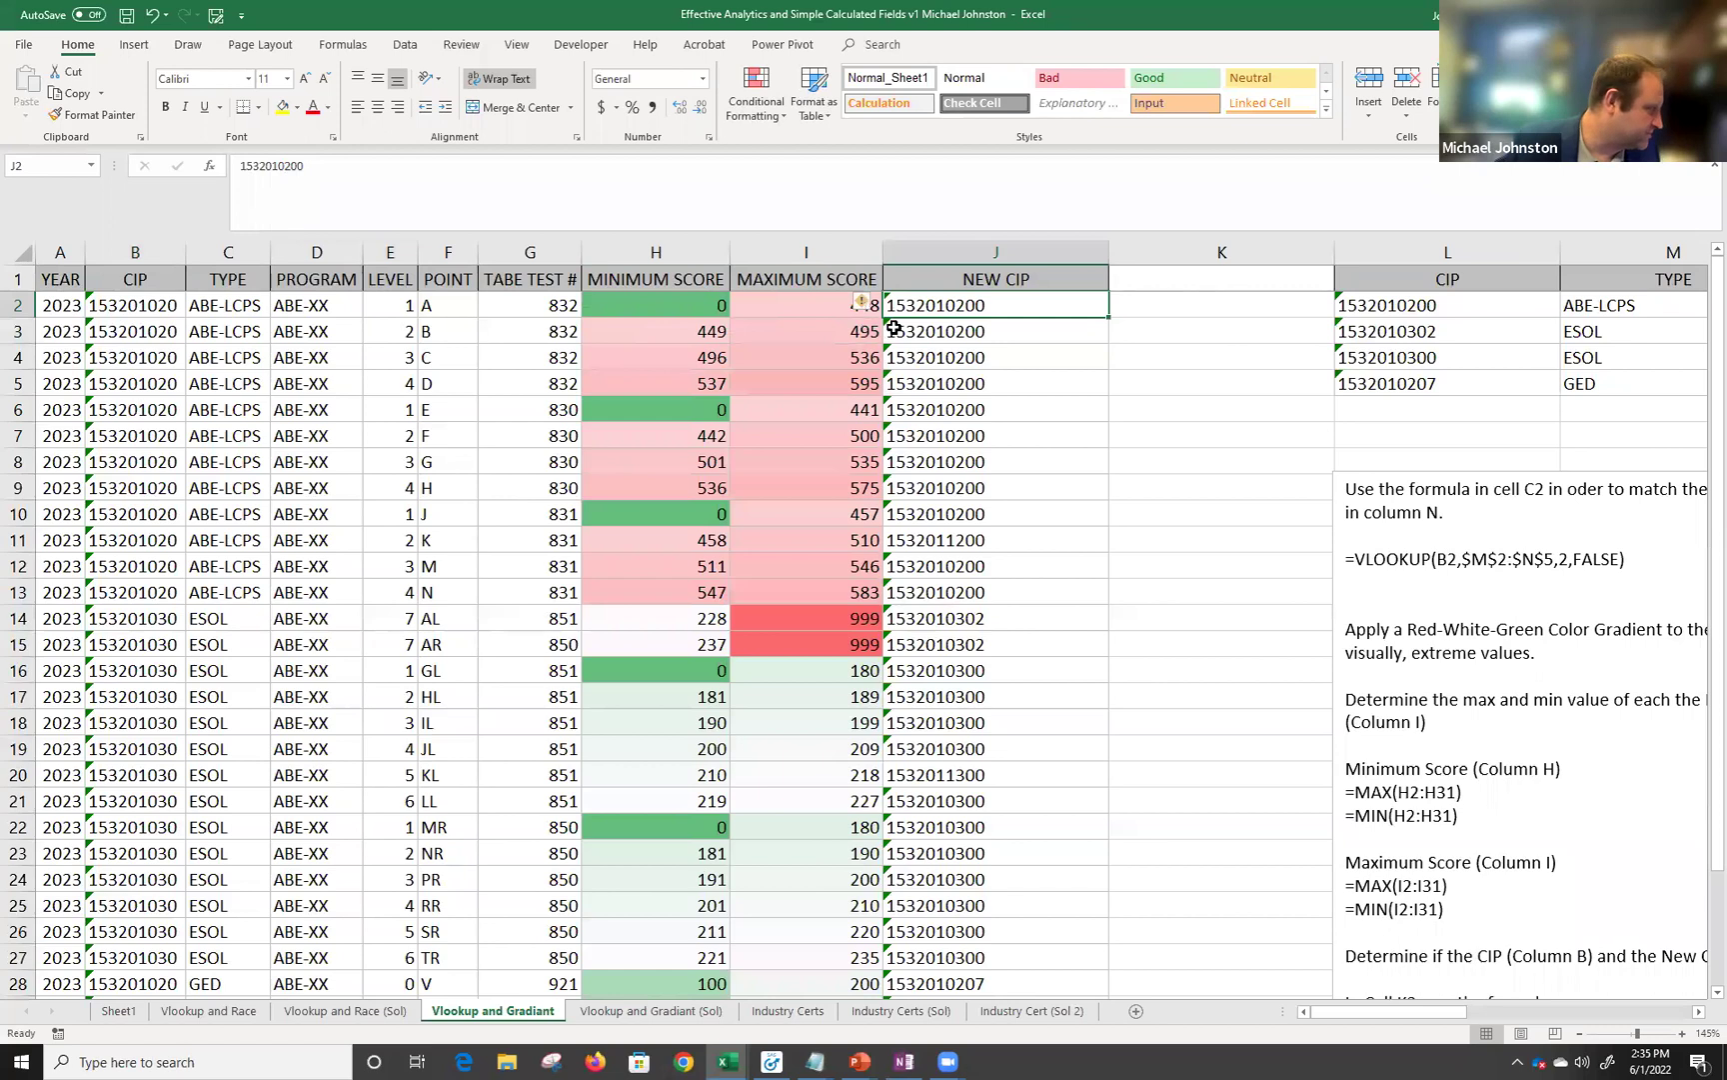
Enter the formula =EXACT(B2,J2) in cell K2 to compare the CIP and NEW CIP values.
left_click(1191, 313)
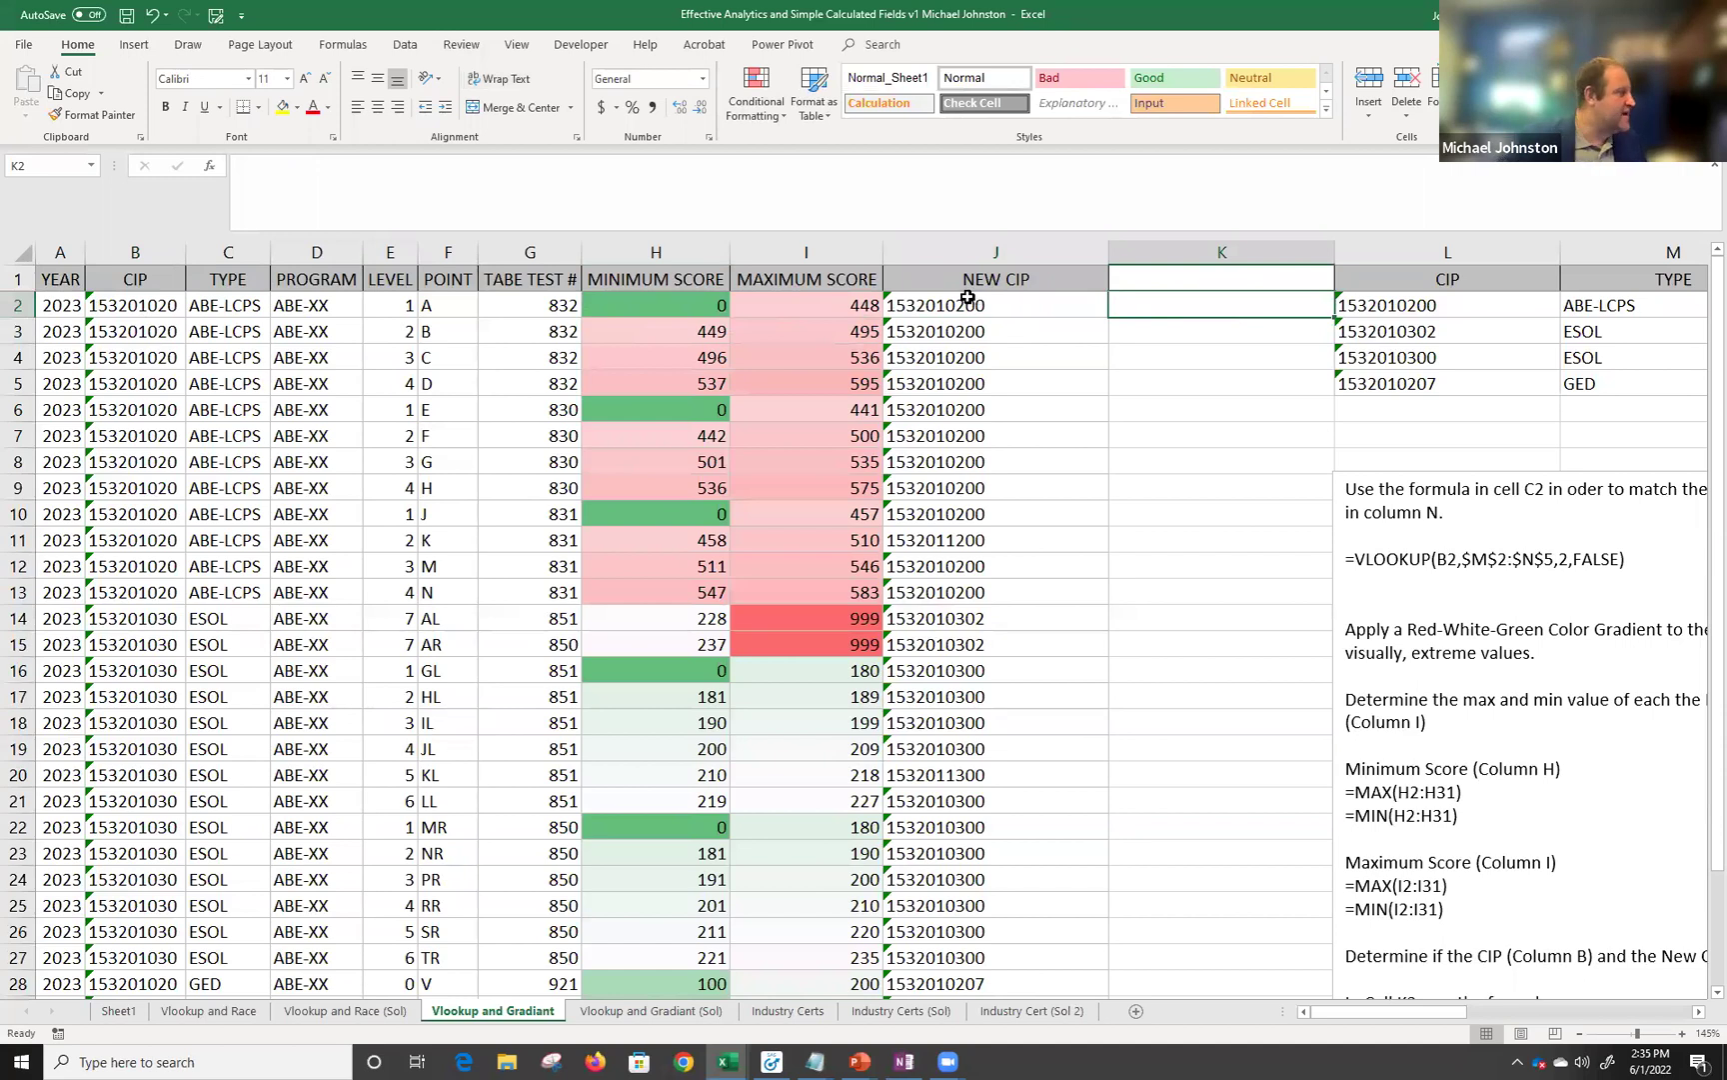
left_click(1040, 177)
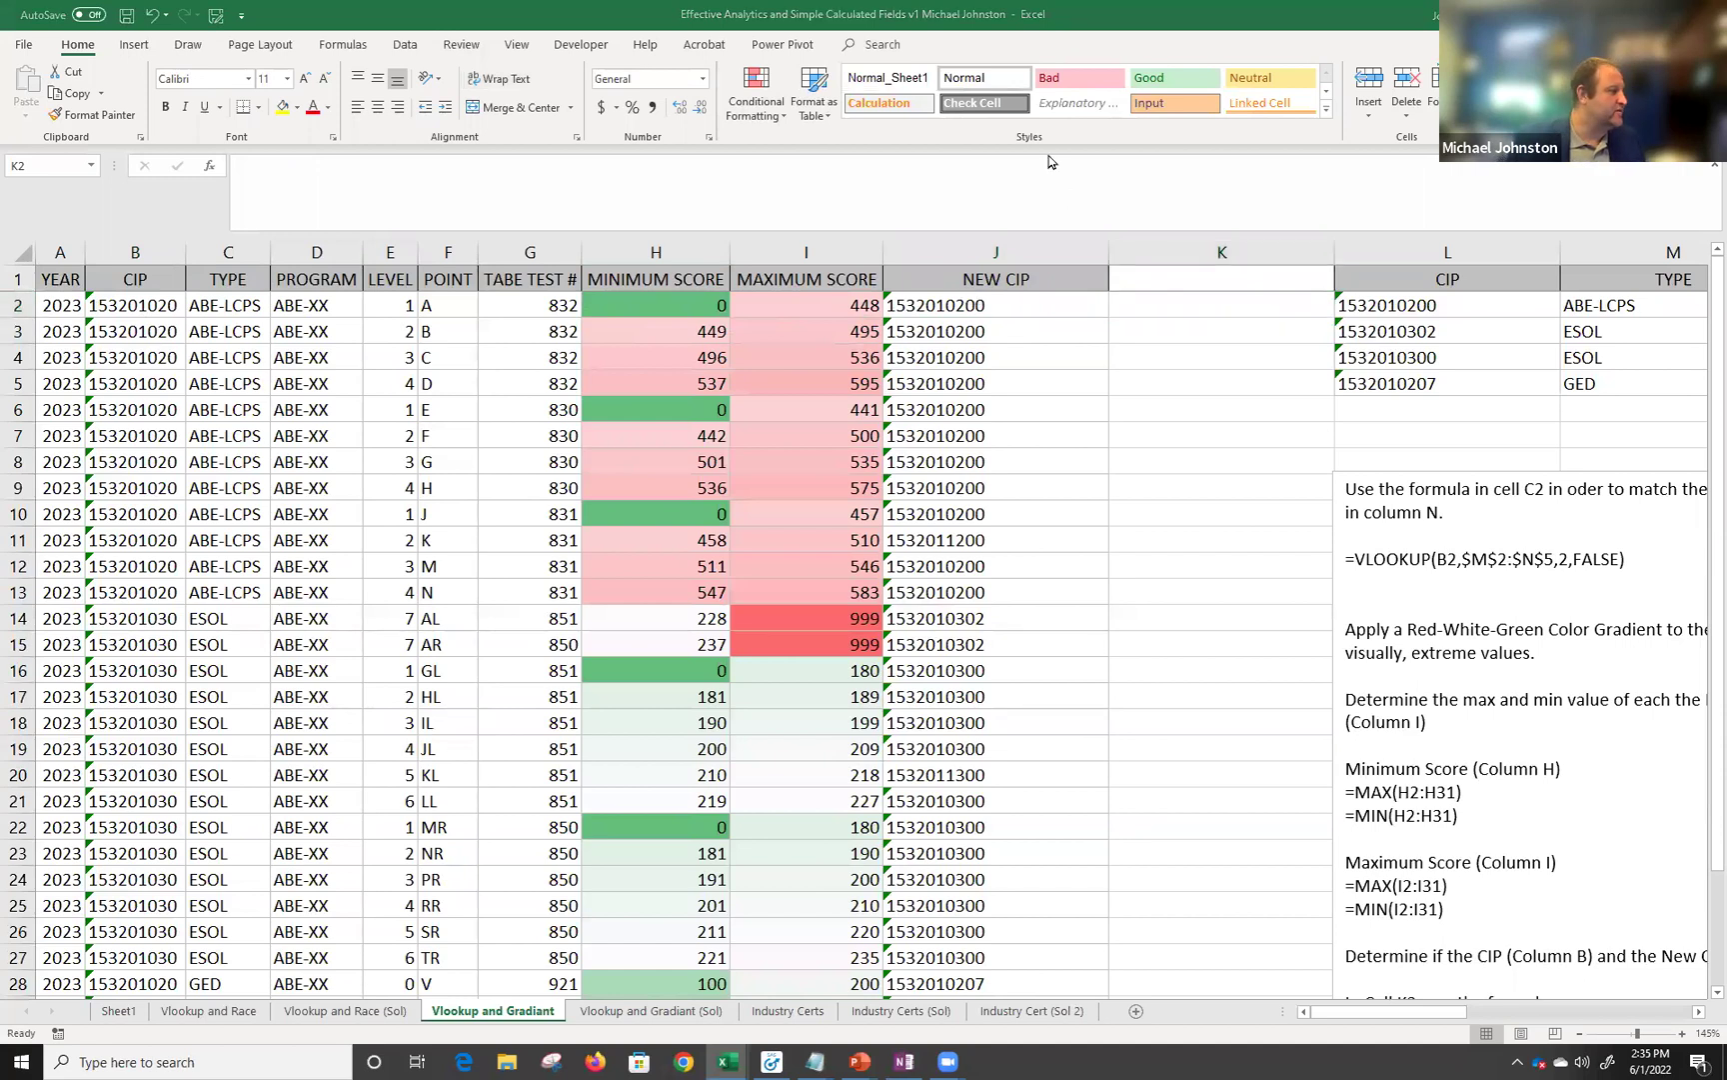
left_click(1279, 297)
type("=")
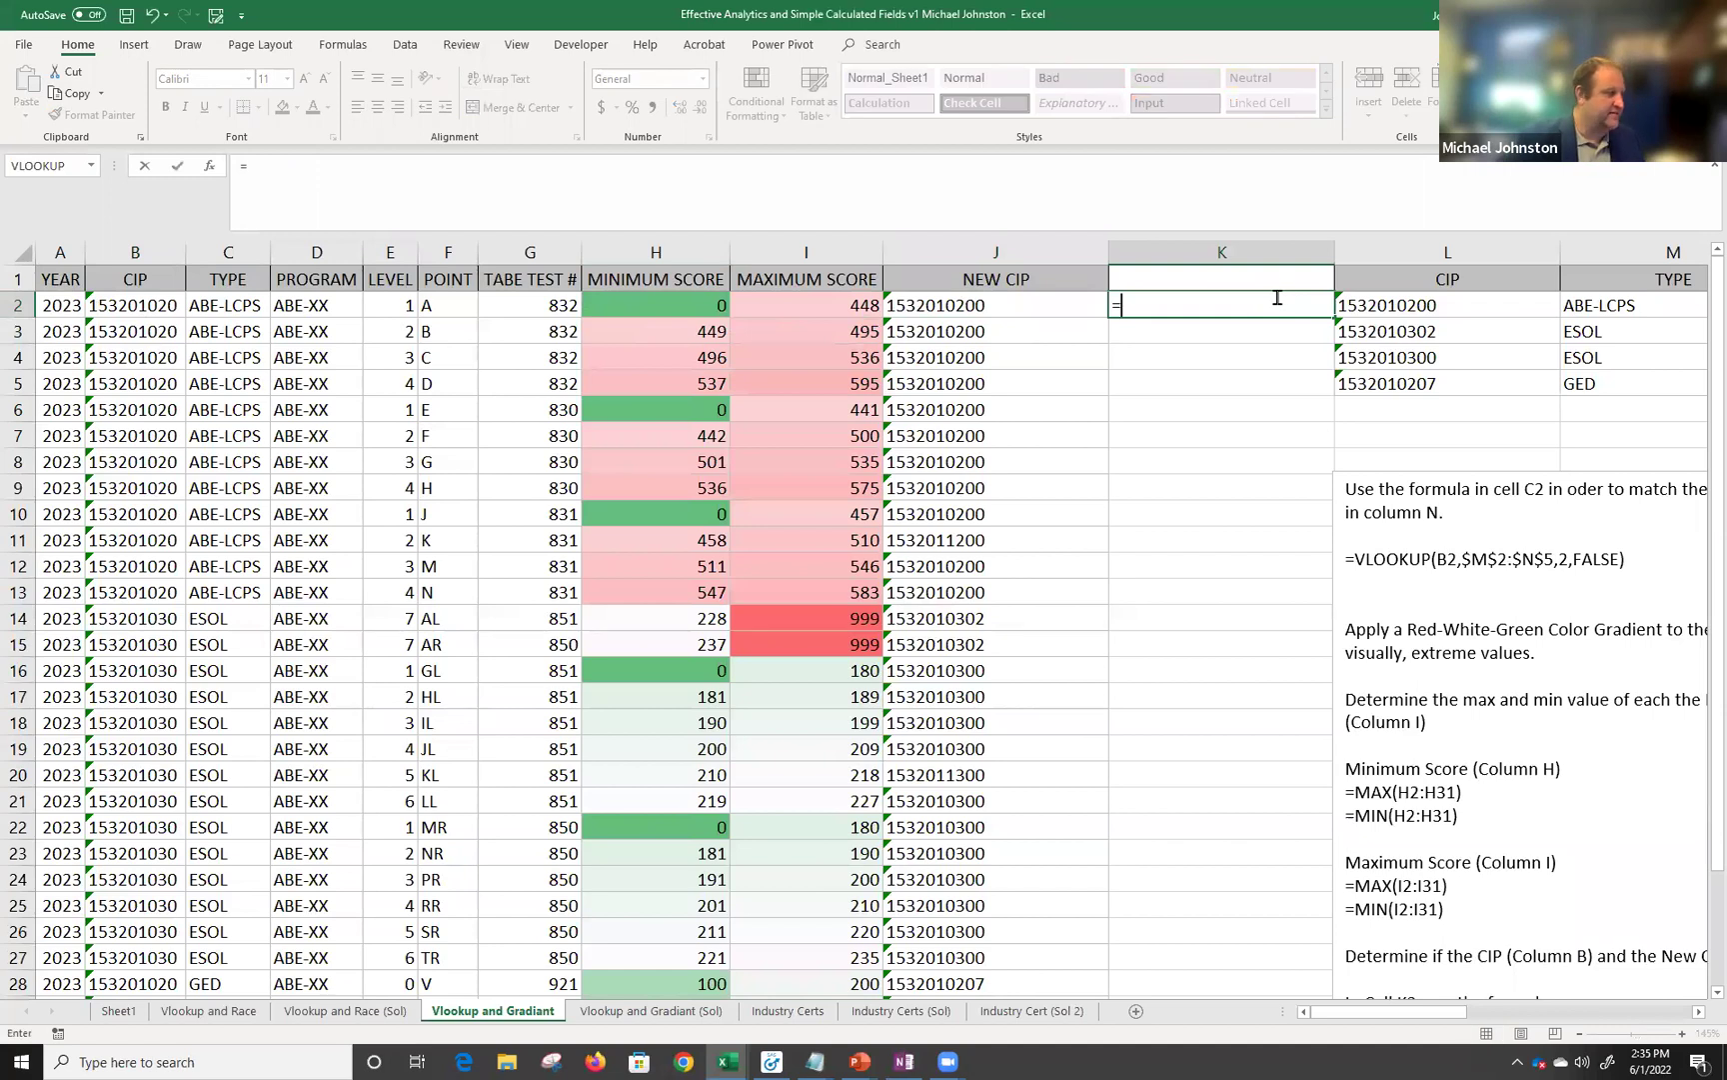
type("exact")
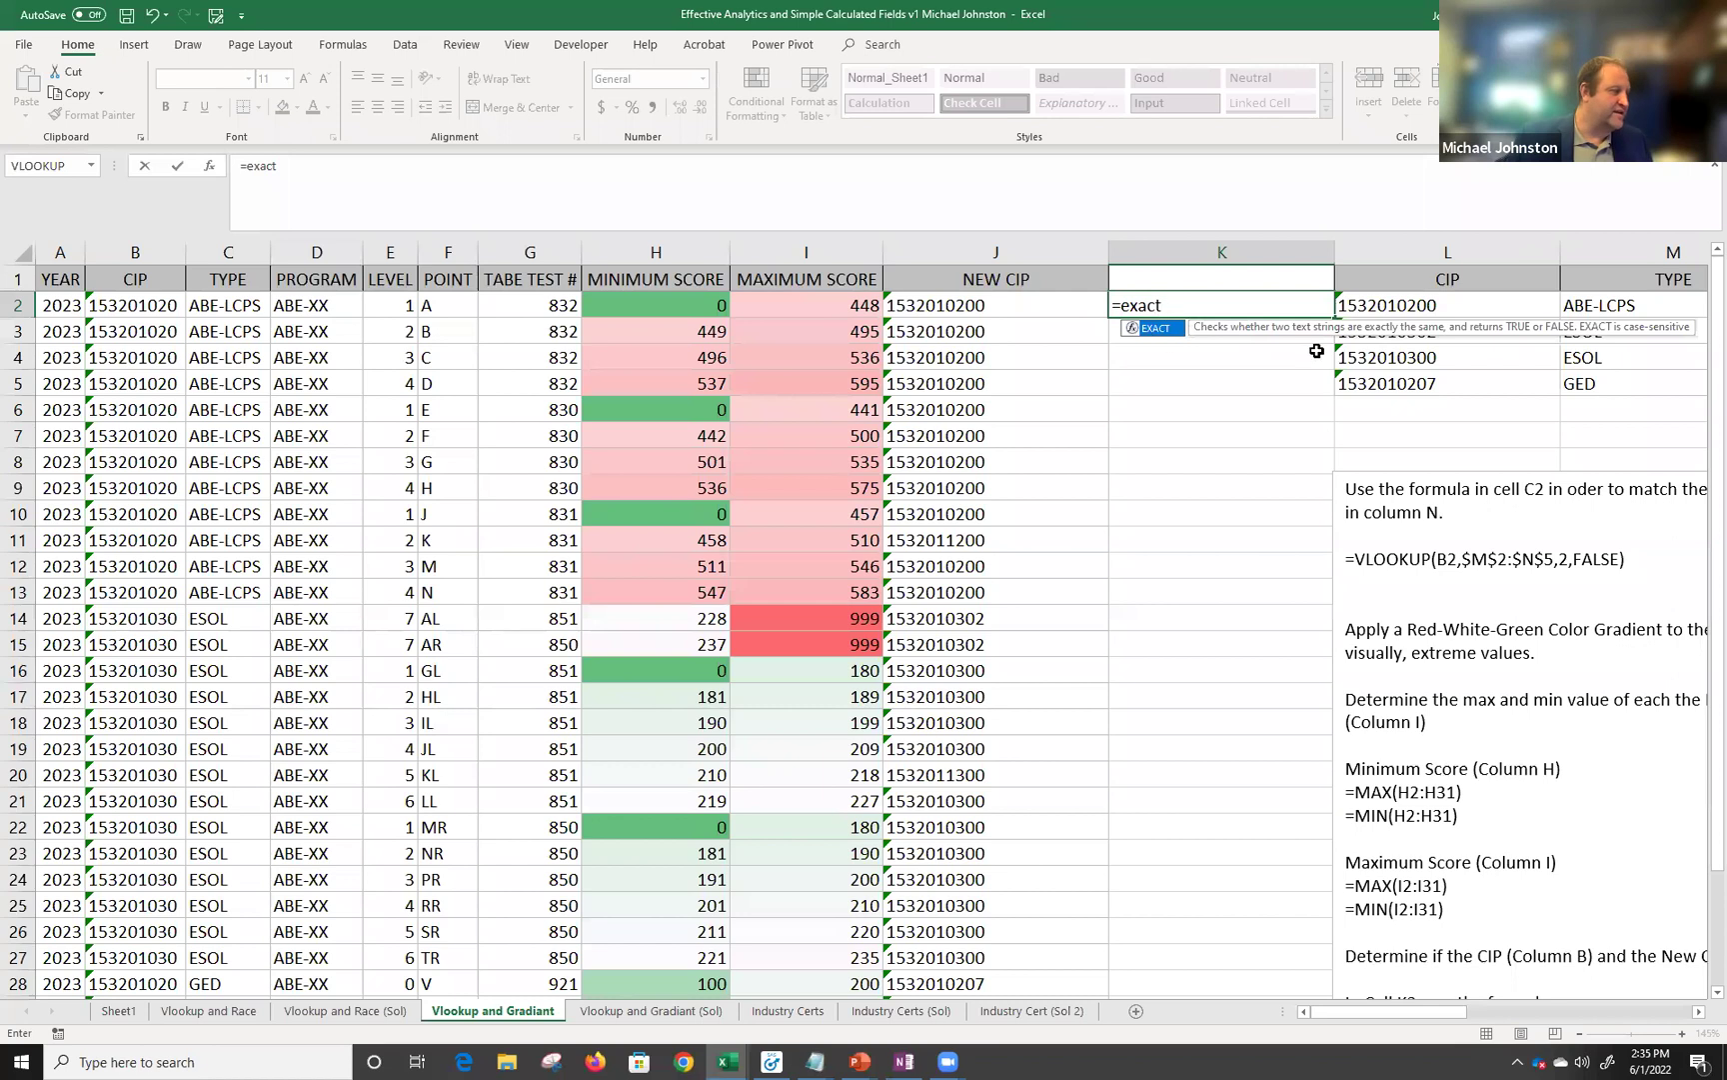
type("(")
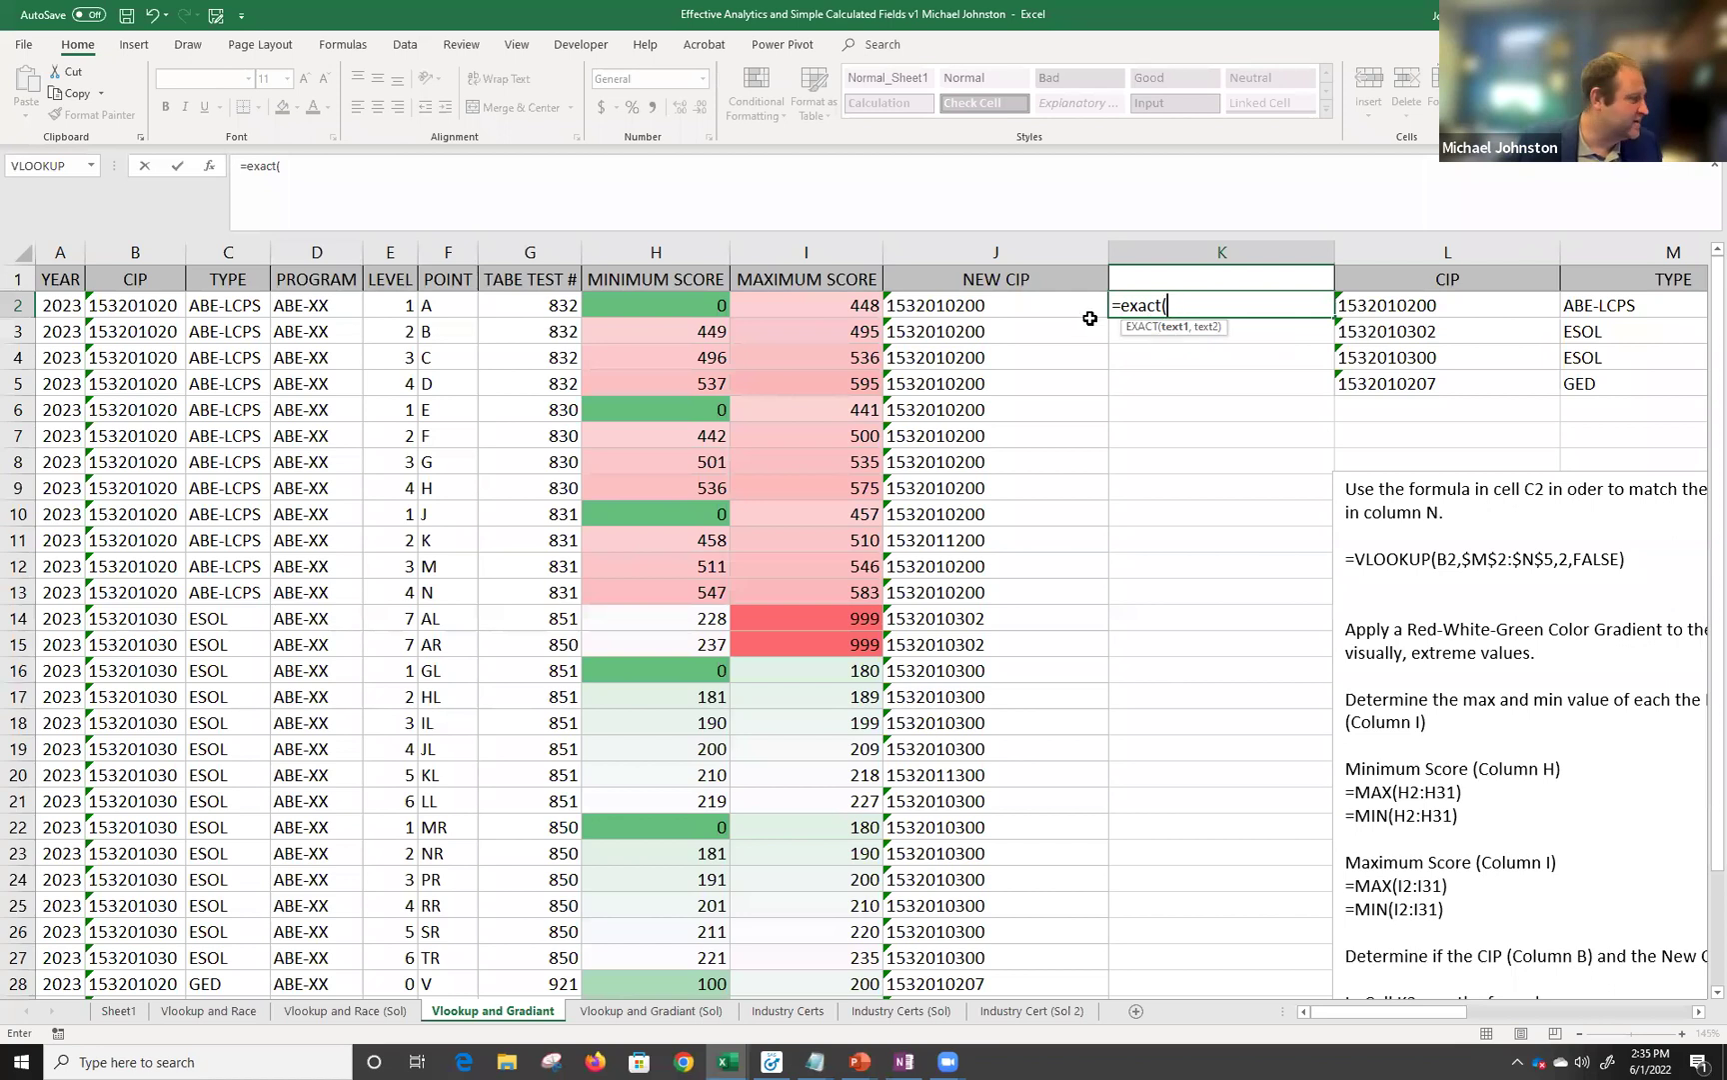
left_click(133, 306)
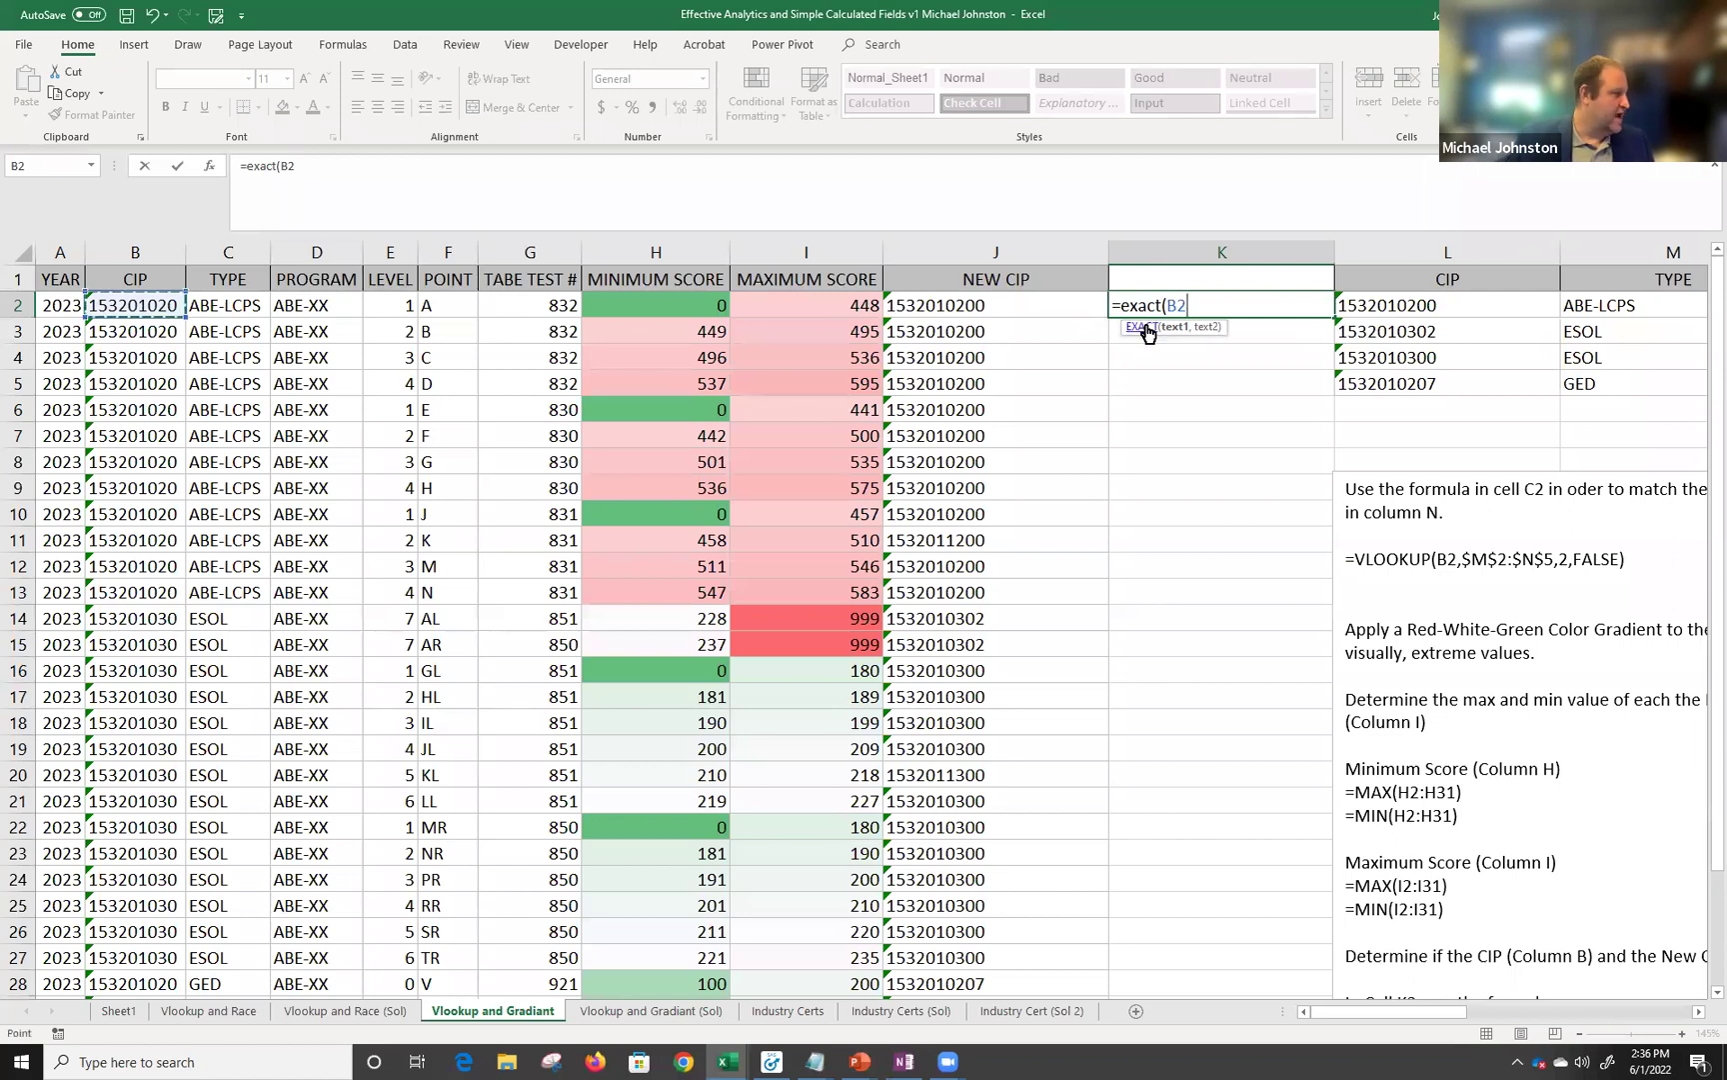
scroll(1485, 925, "down", 1)
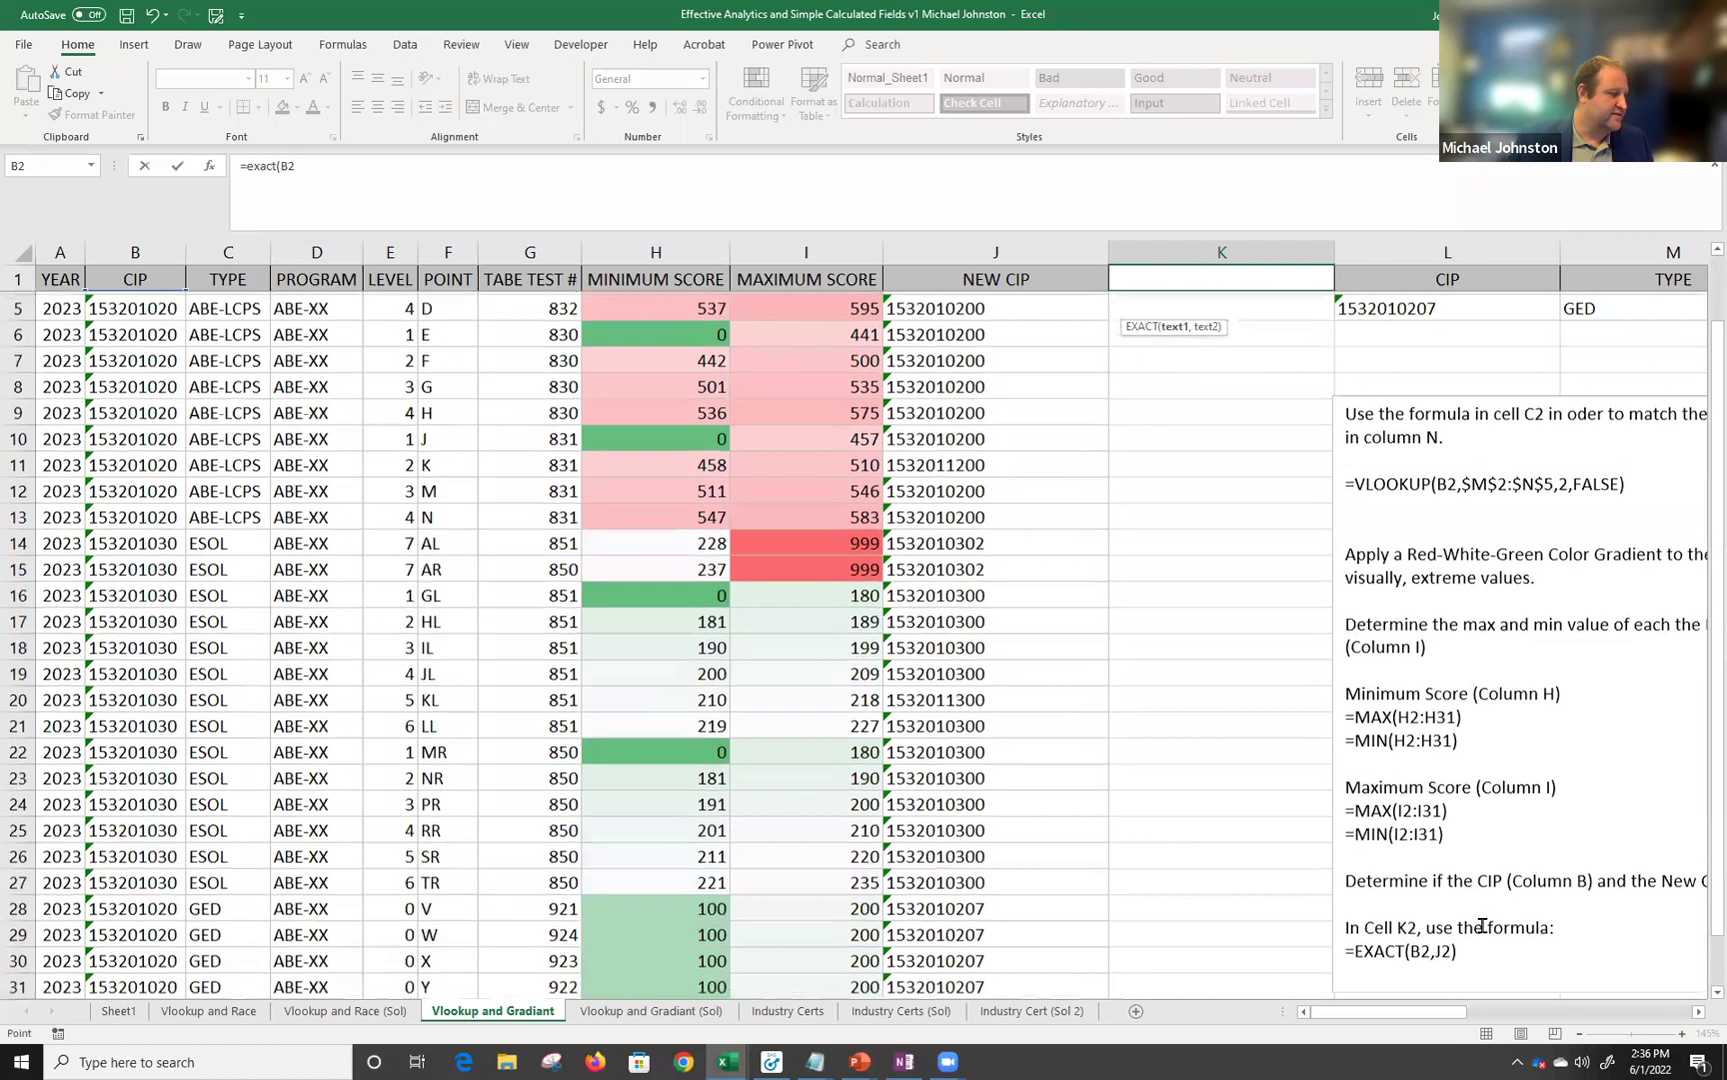
scroll(1380, 919, "up", 1)
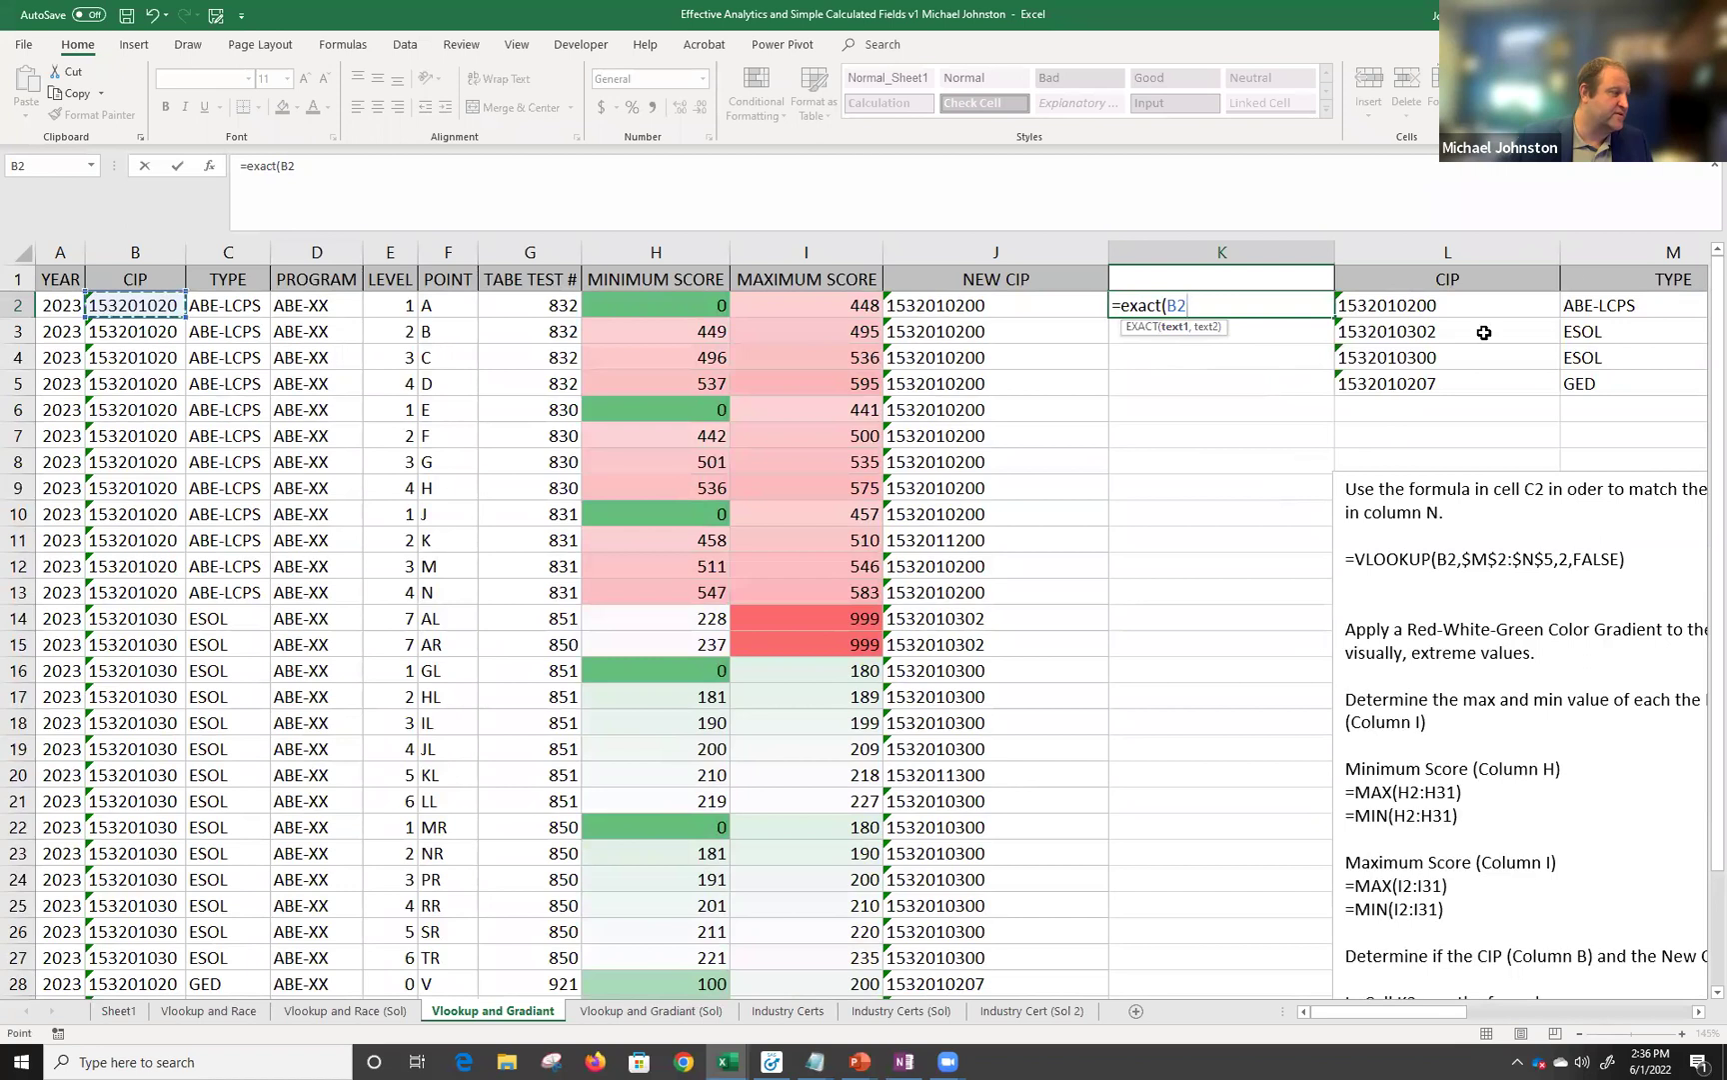
type(",")
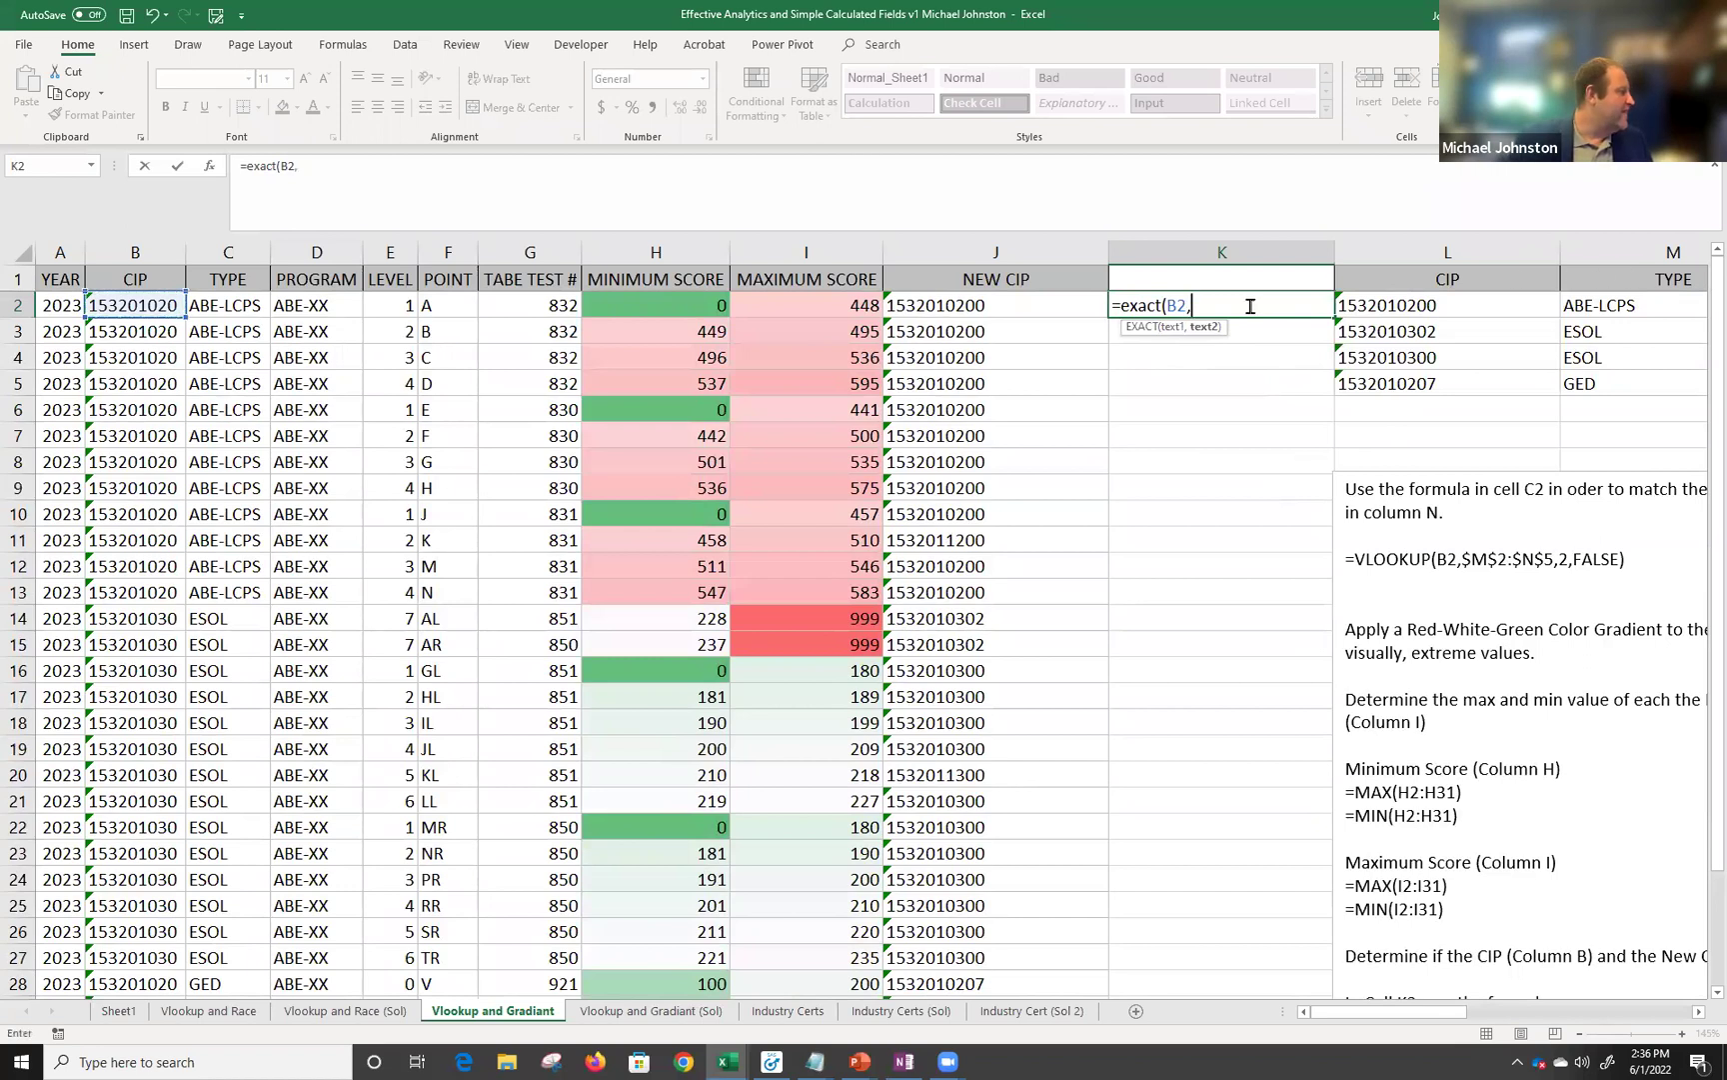
left_click(986, 305)
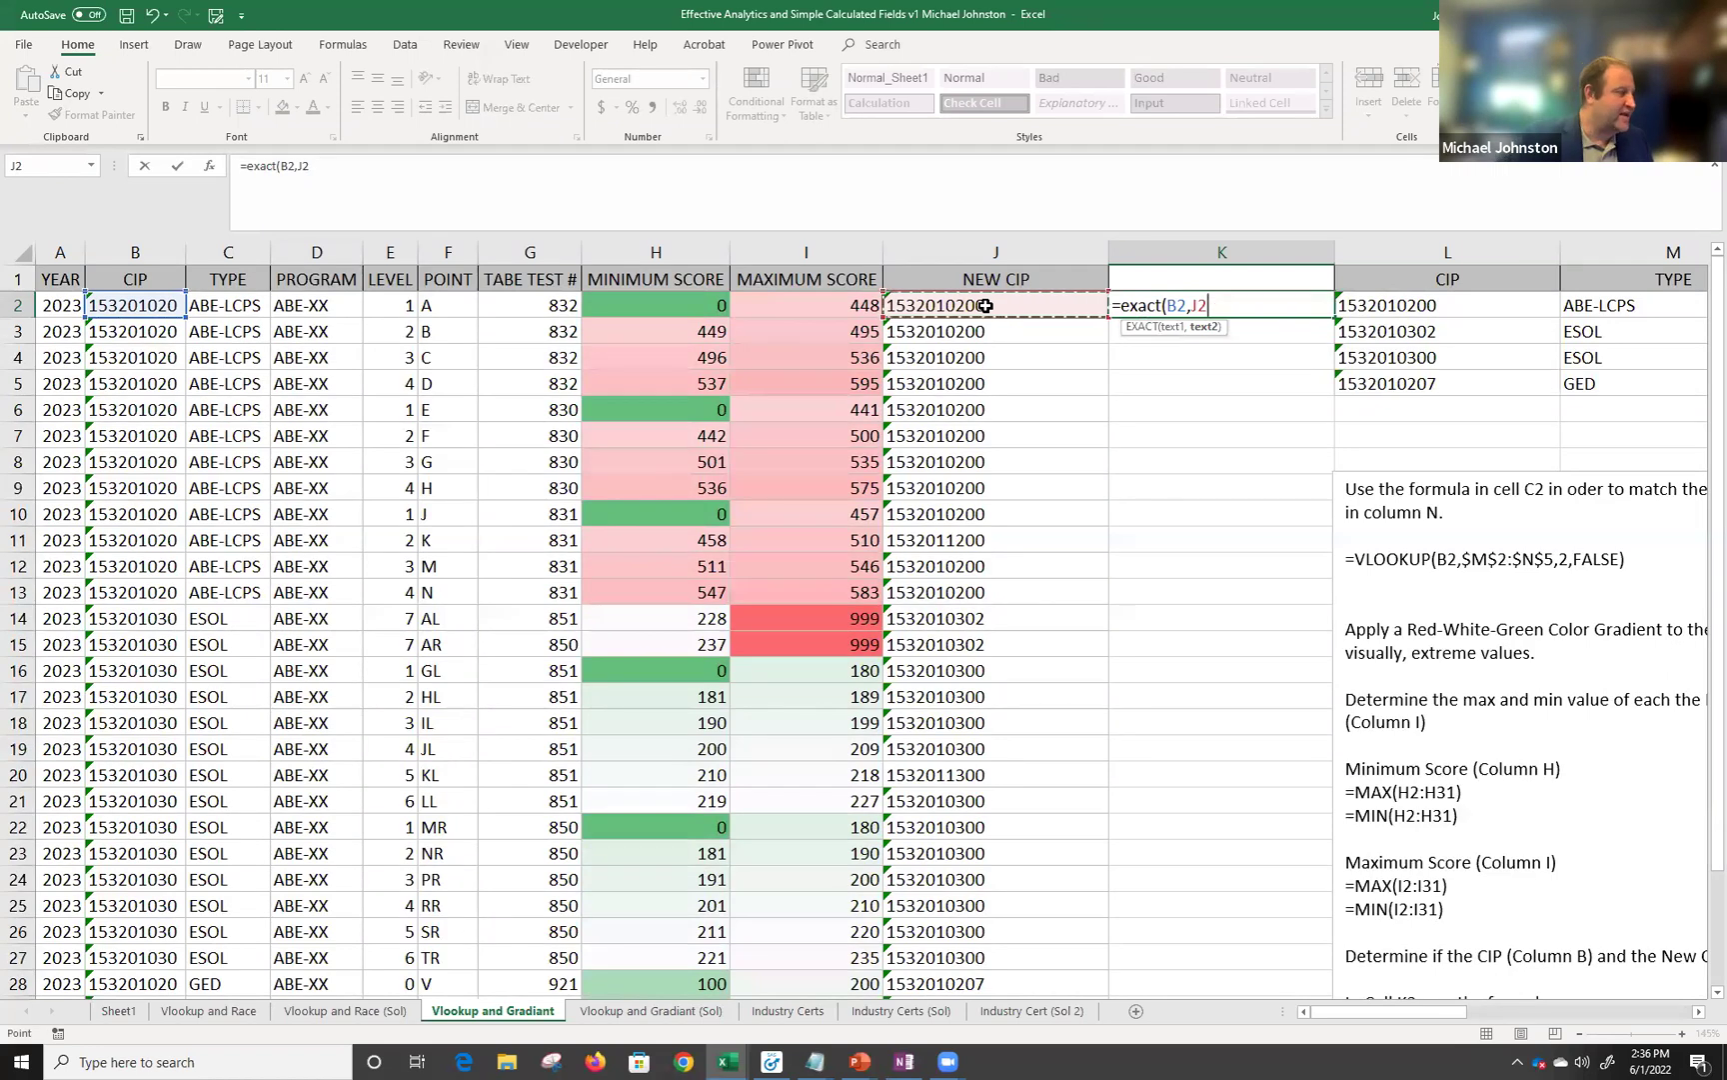
type(")")
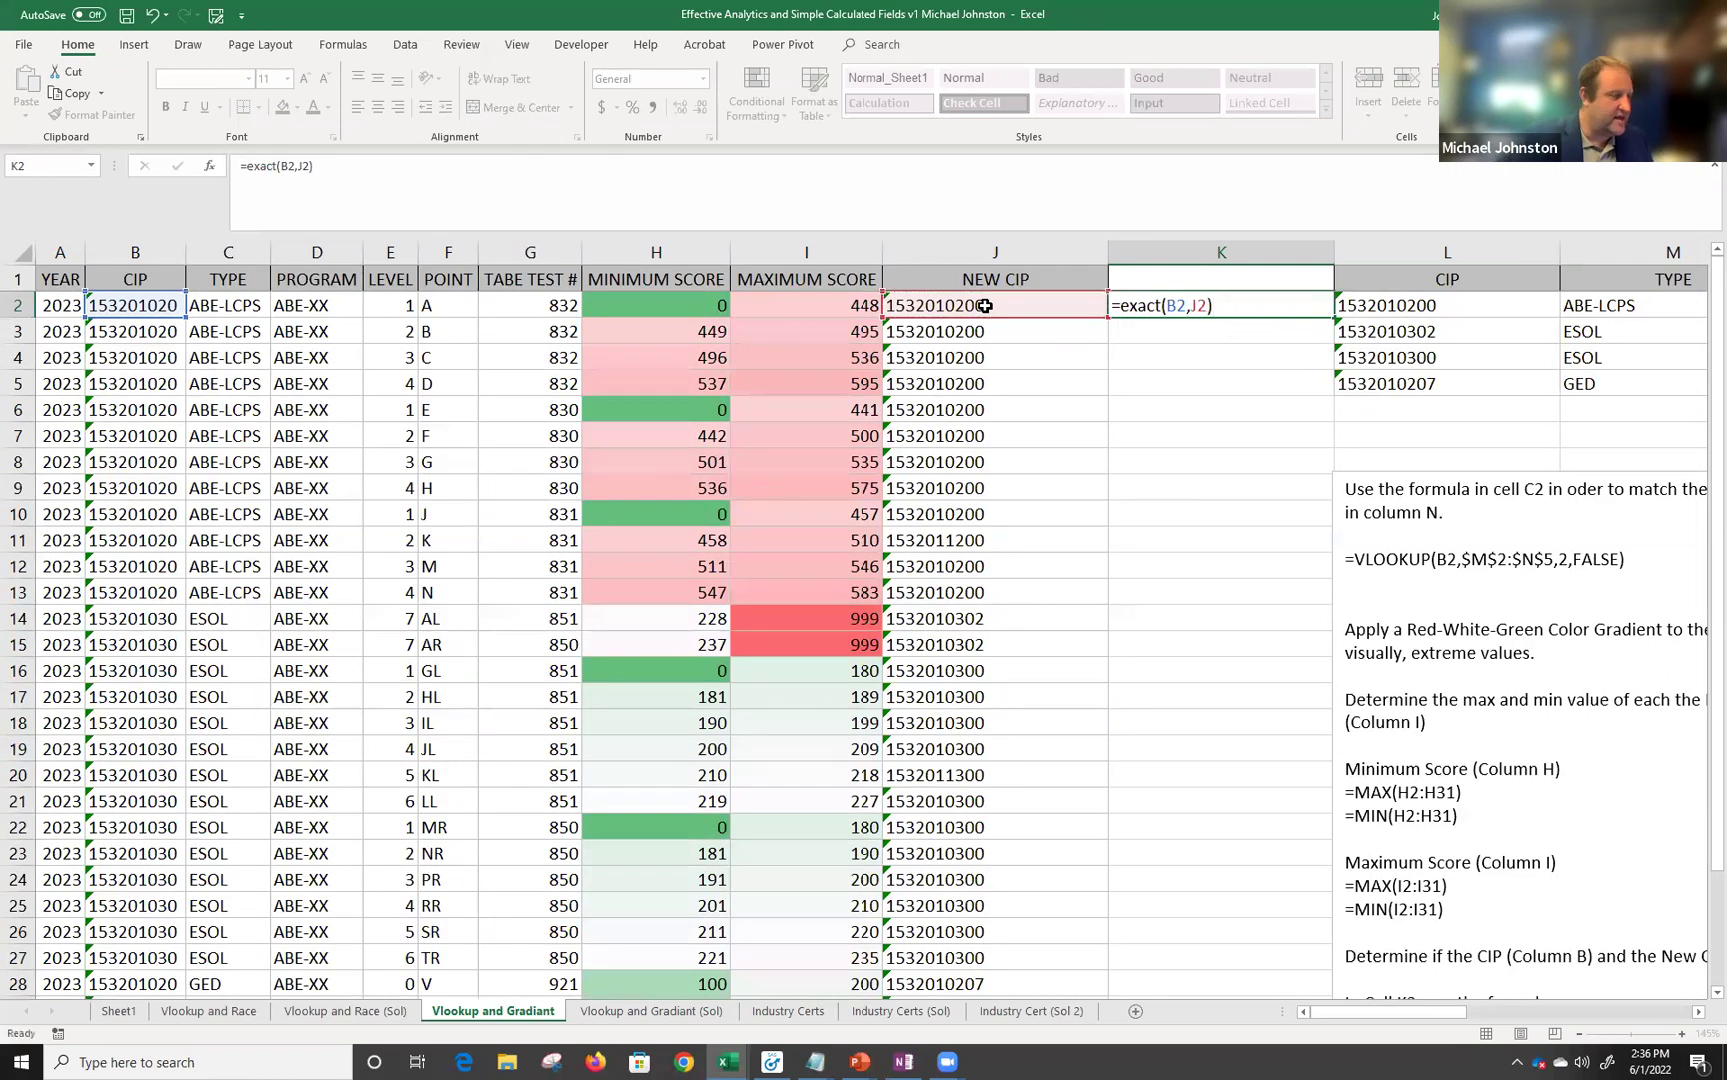
key("Return")
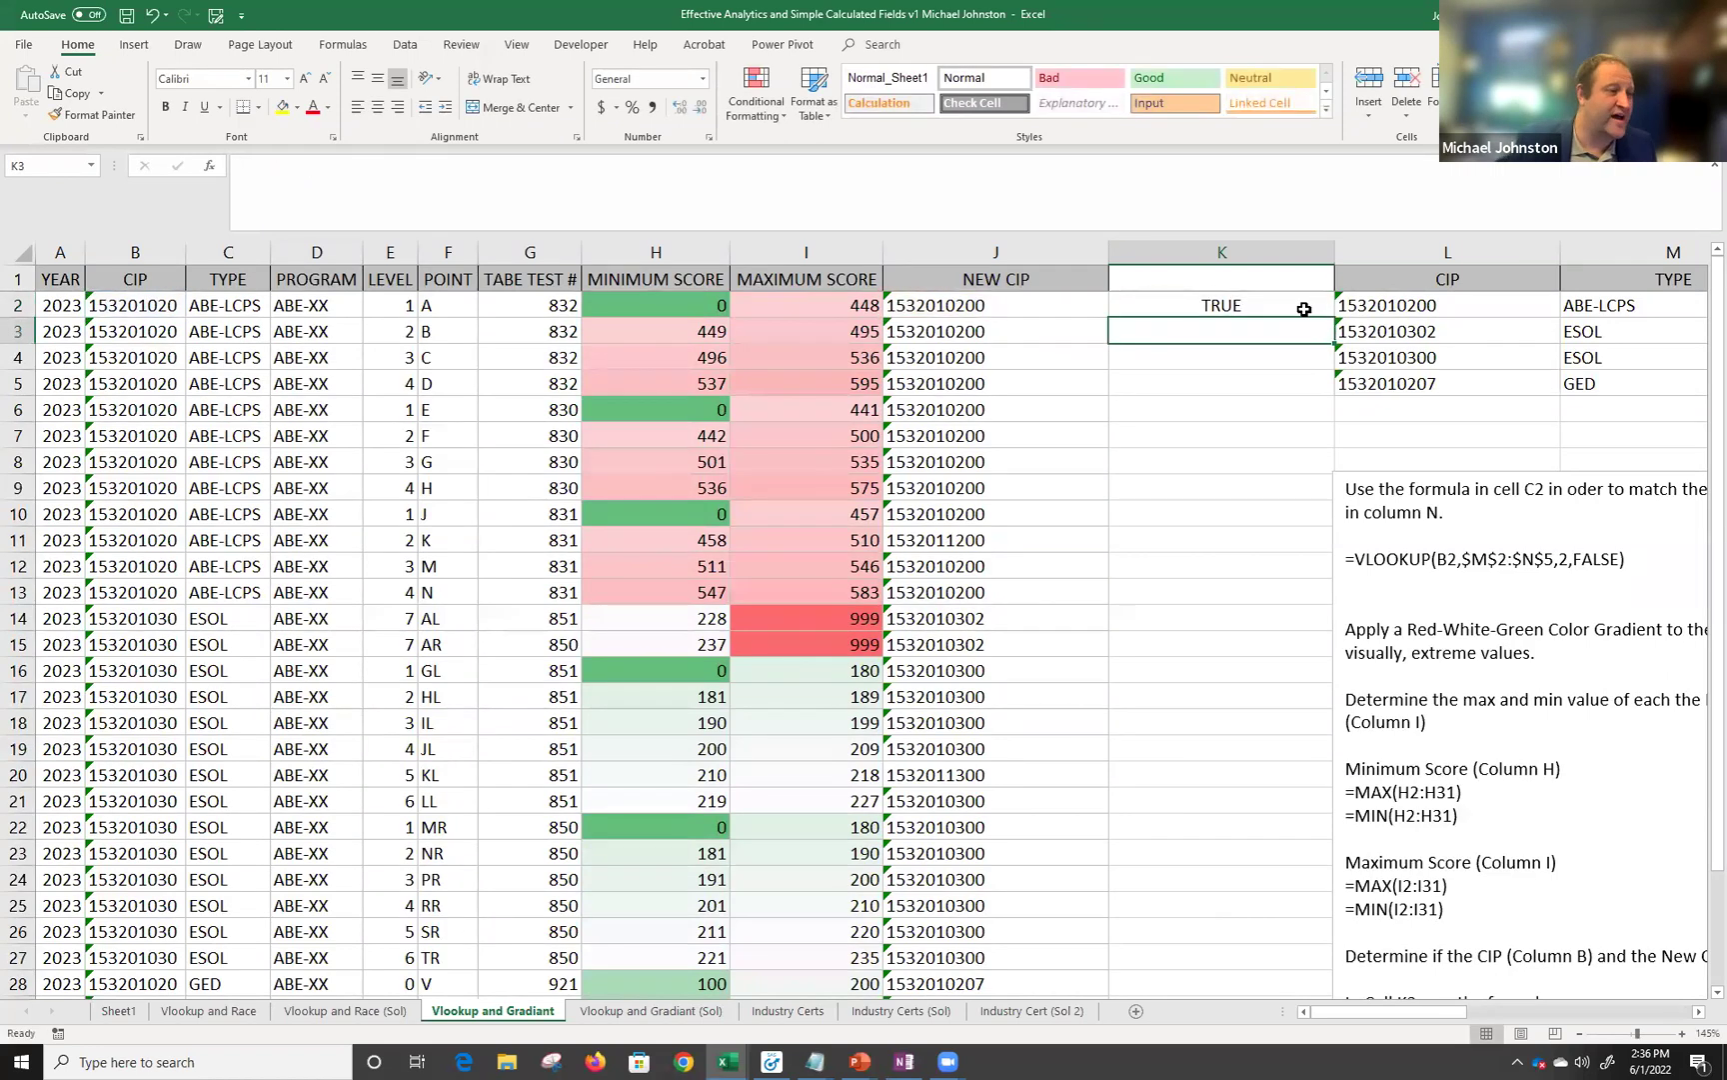
Copy the EXACT formula from K2 down column K for all the data rows.
left_click_drag(1118, 320, 883, 313)
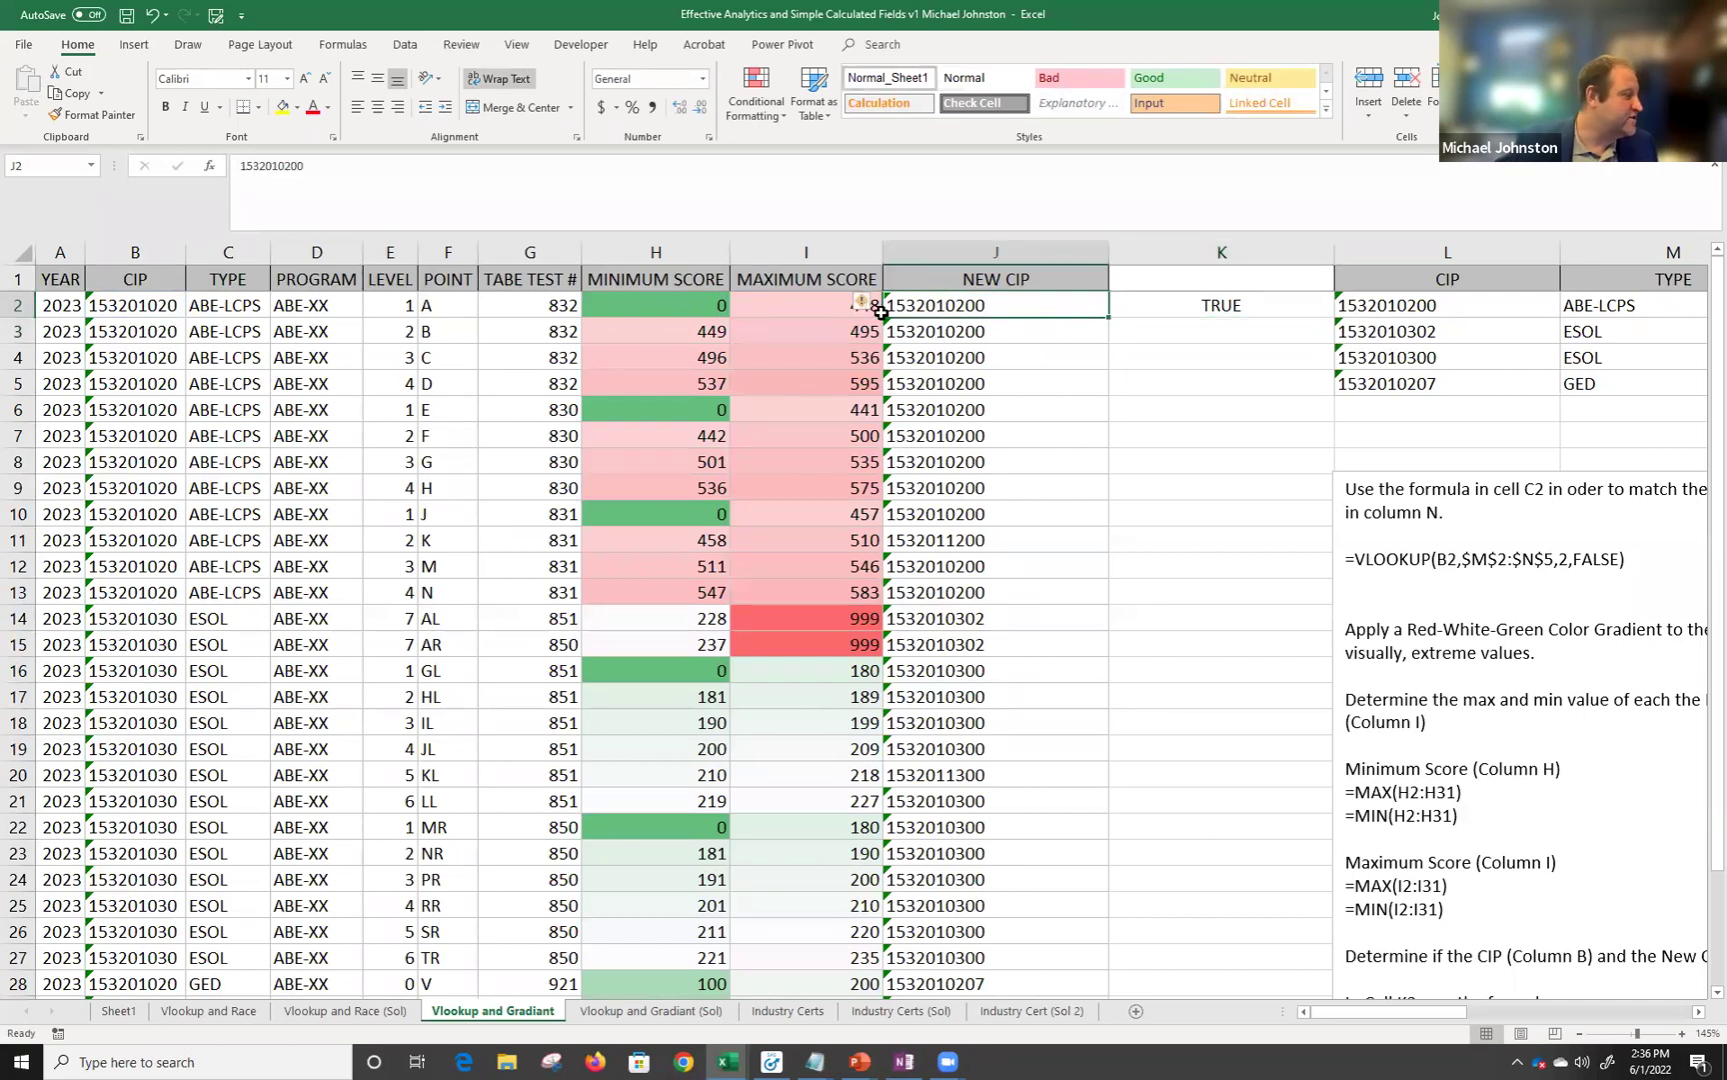
left_click(180, 308)
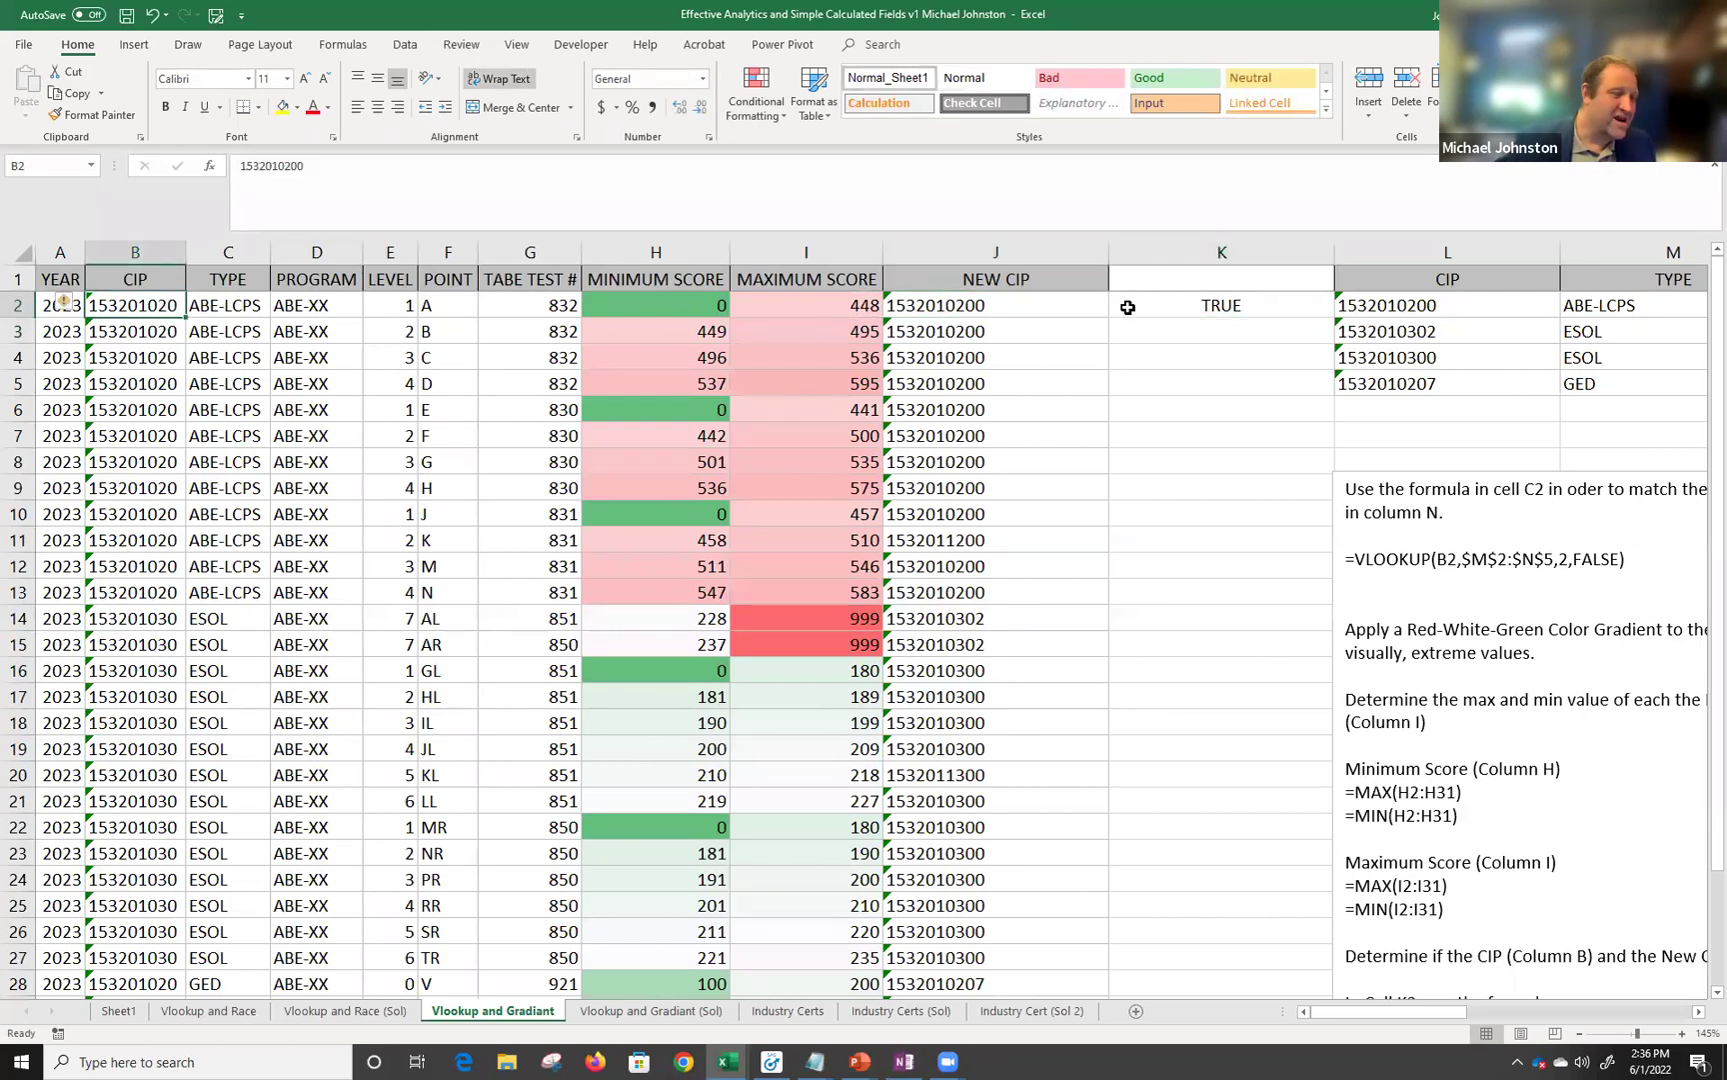
left_click_drag(1194, 338, 1158, 923)
left_click(1150, 875)
scroll(1275, 789, "up", 2)
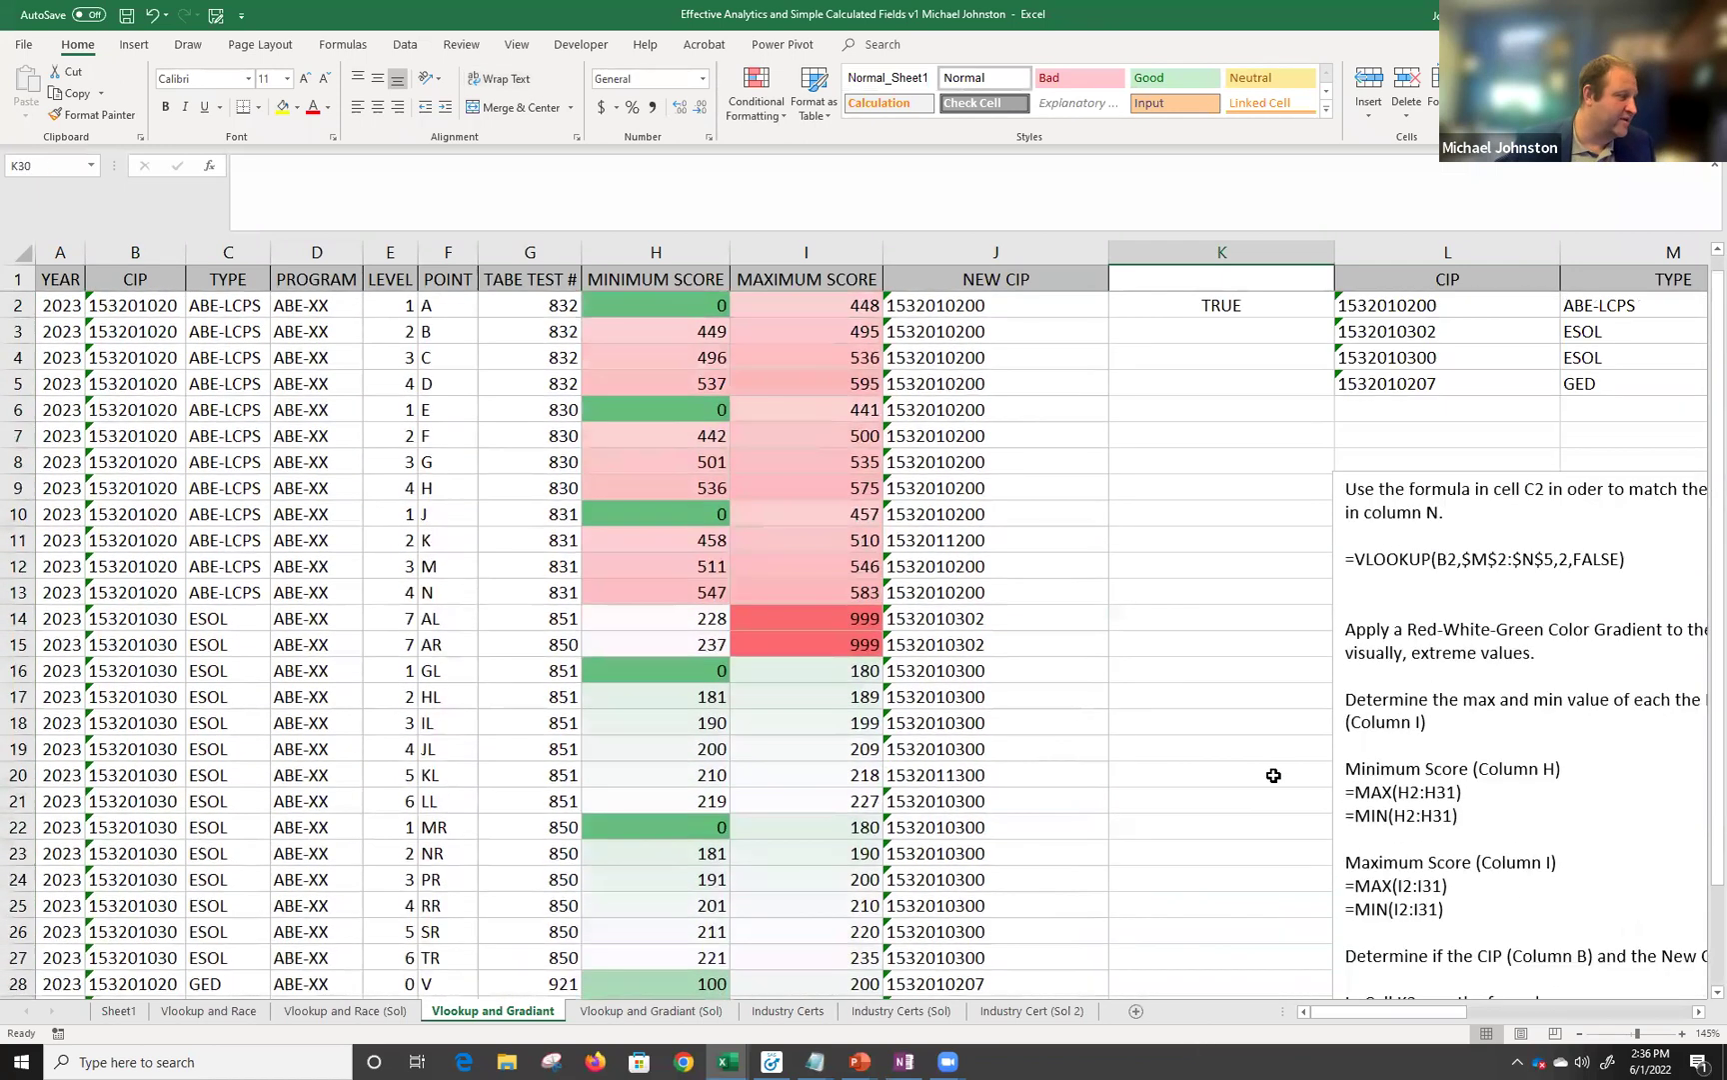
left_click(1240, 305)
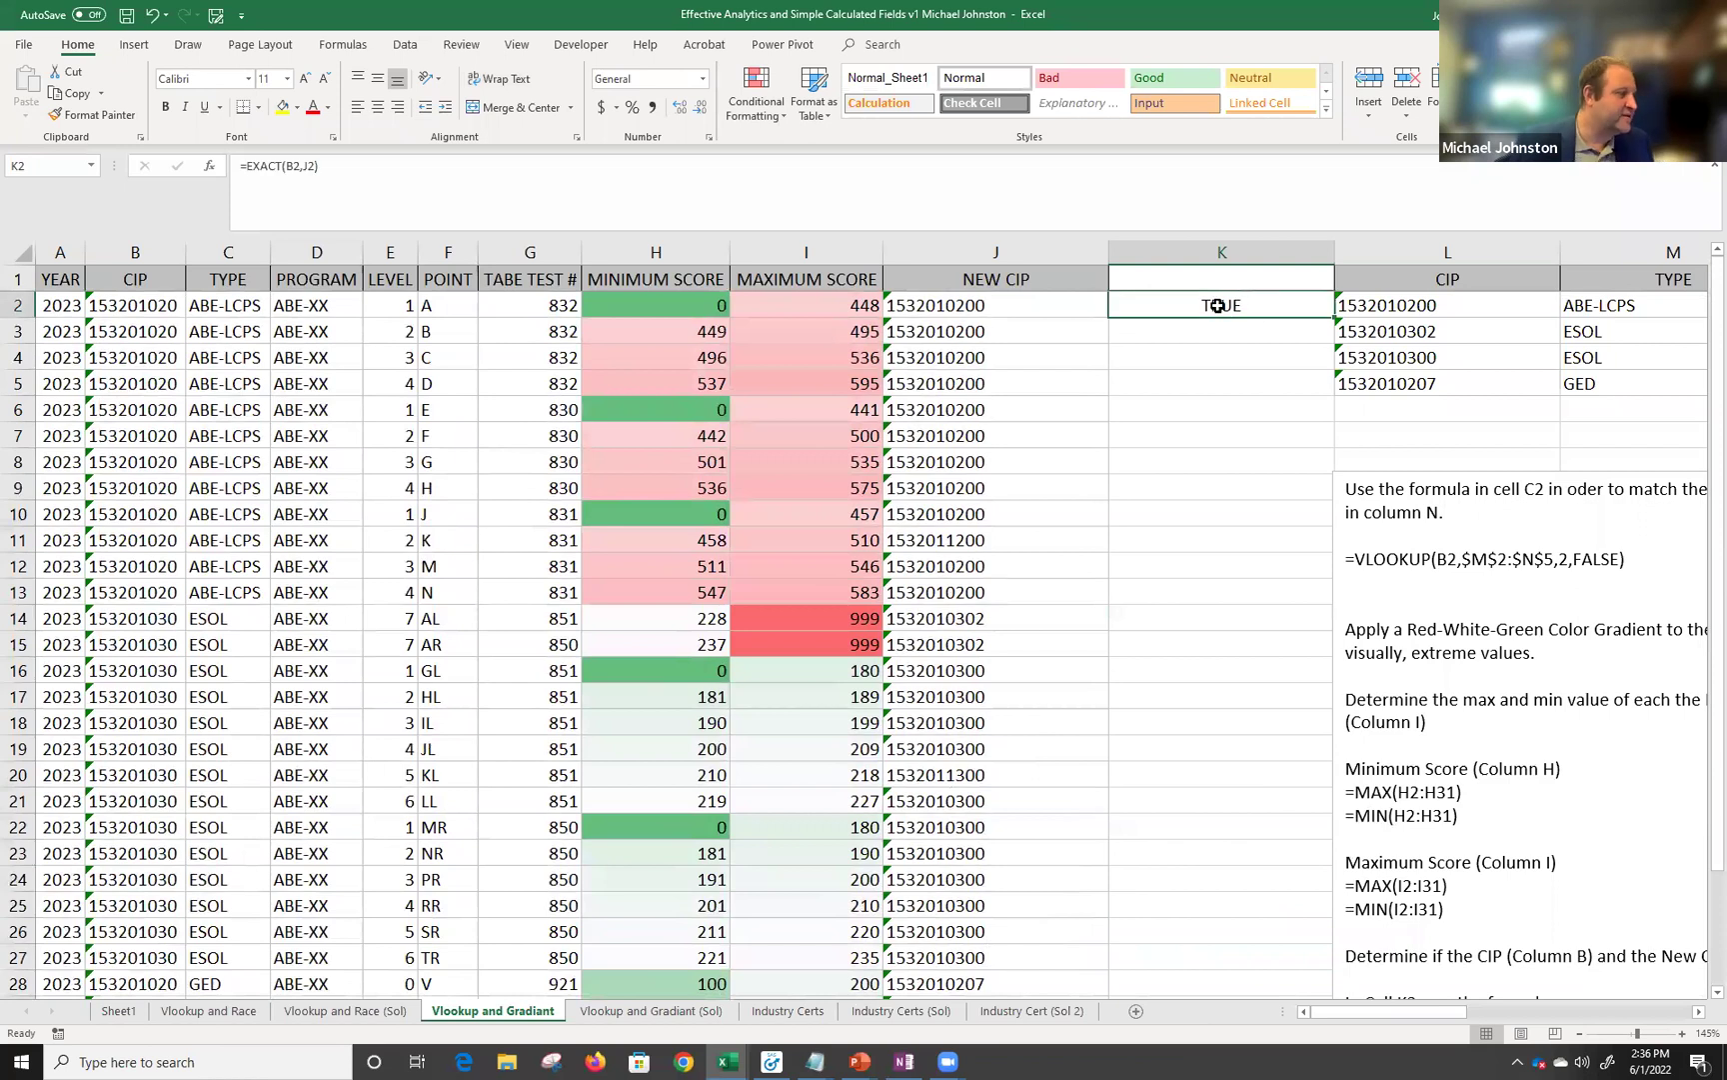
double_click(1335, 316)
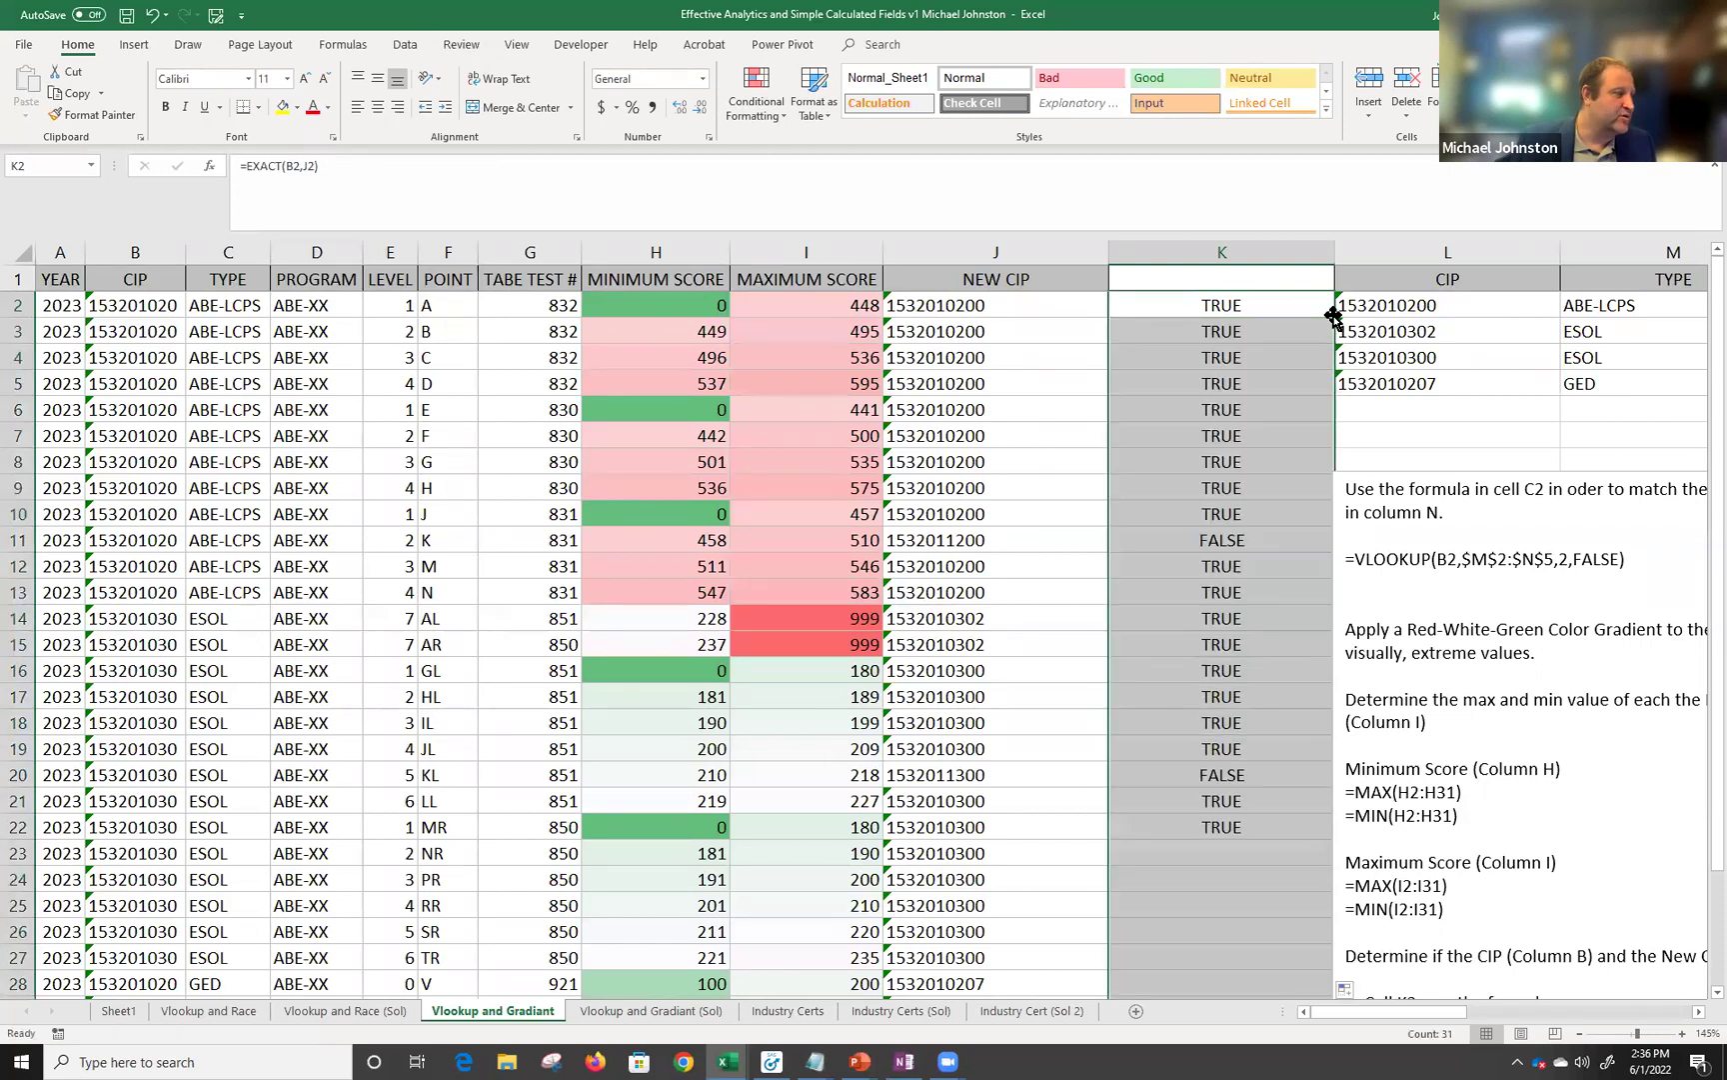
Examine the FALSE rows 11 and 20 by comparing their CIP values in column B with the NEW CIP values in column J.
left_click(1228, 536)
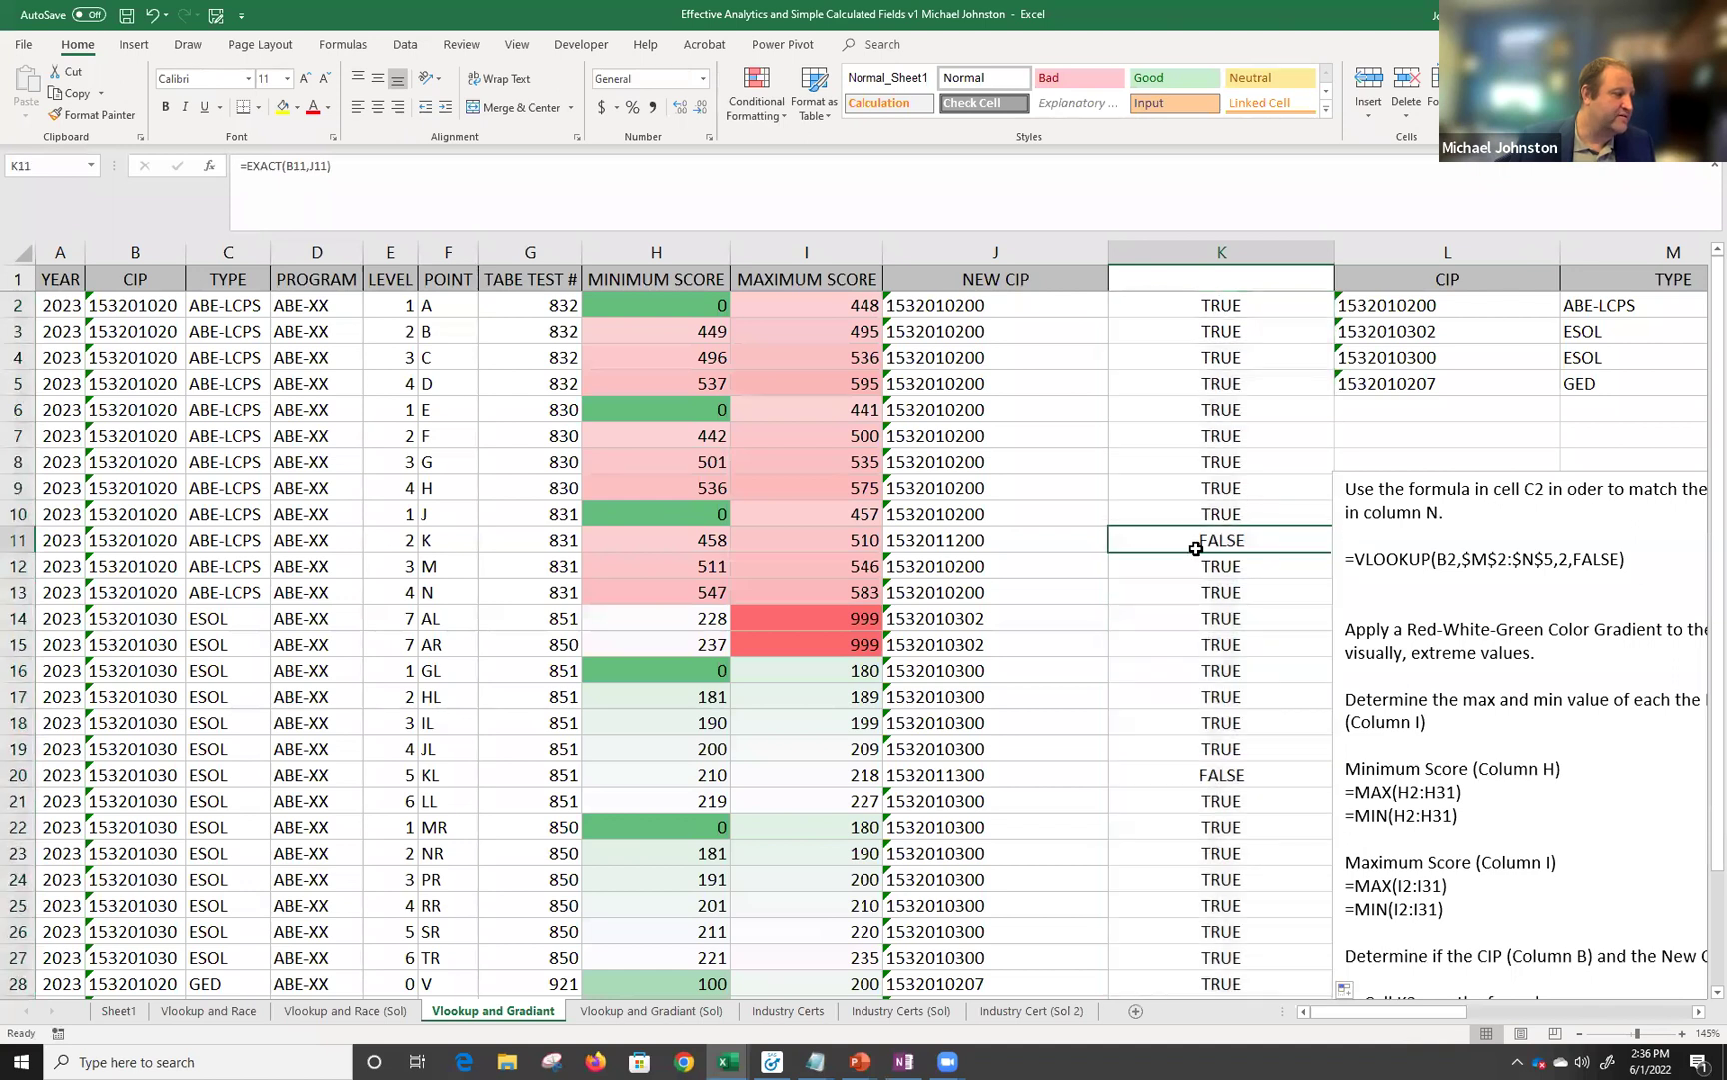
left_click(1229, 765, "ctrl")
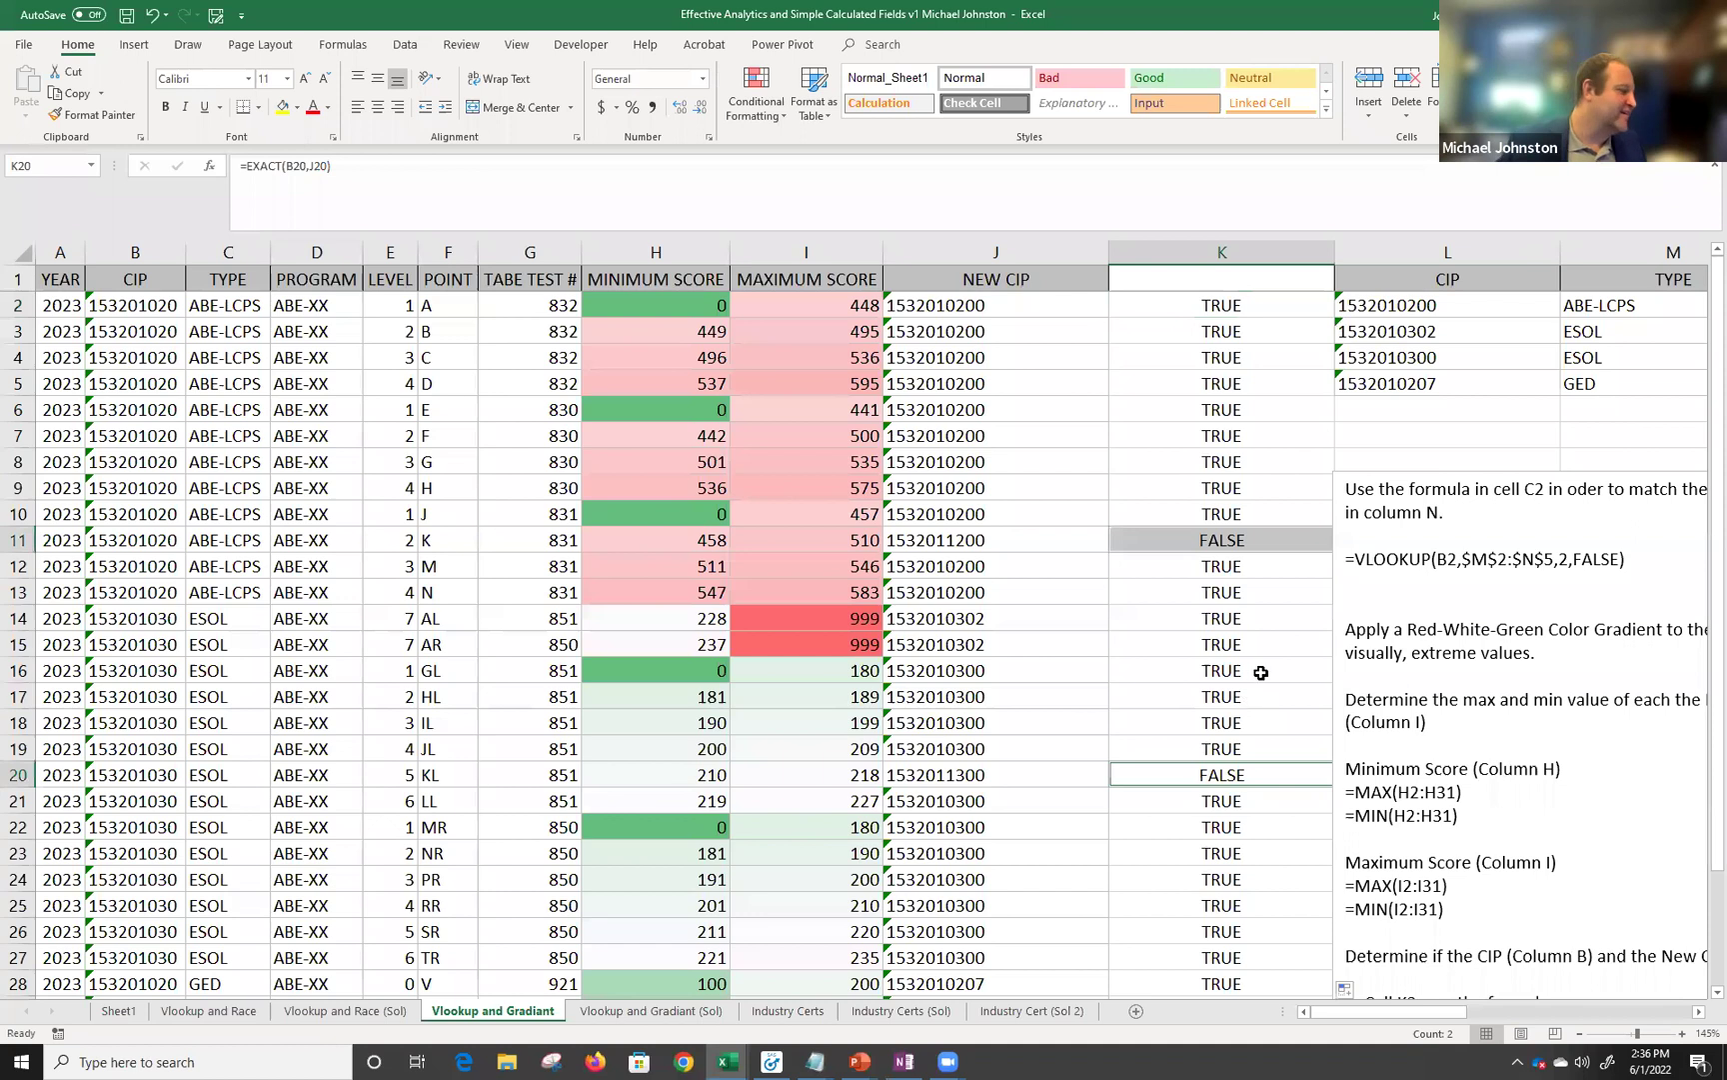
scroll(1261, 676, "down", 2)
scroll(1281, 682, "up", 2)
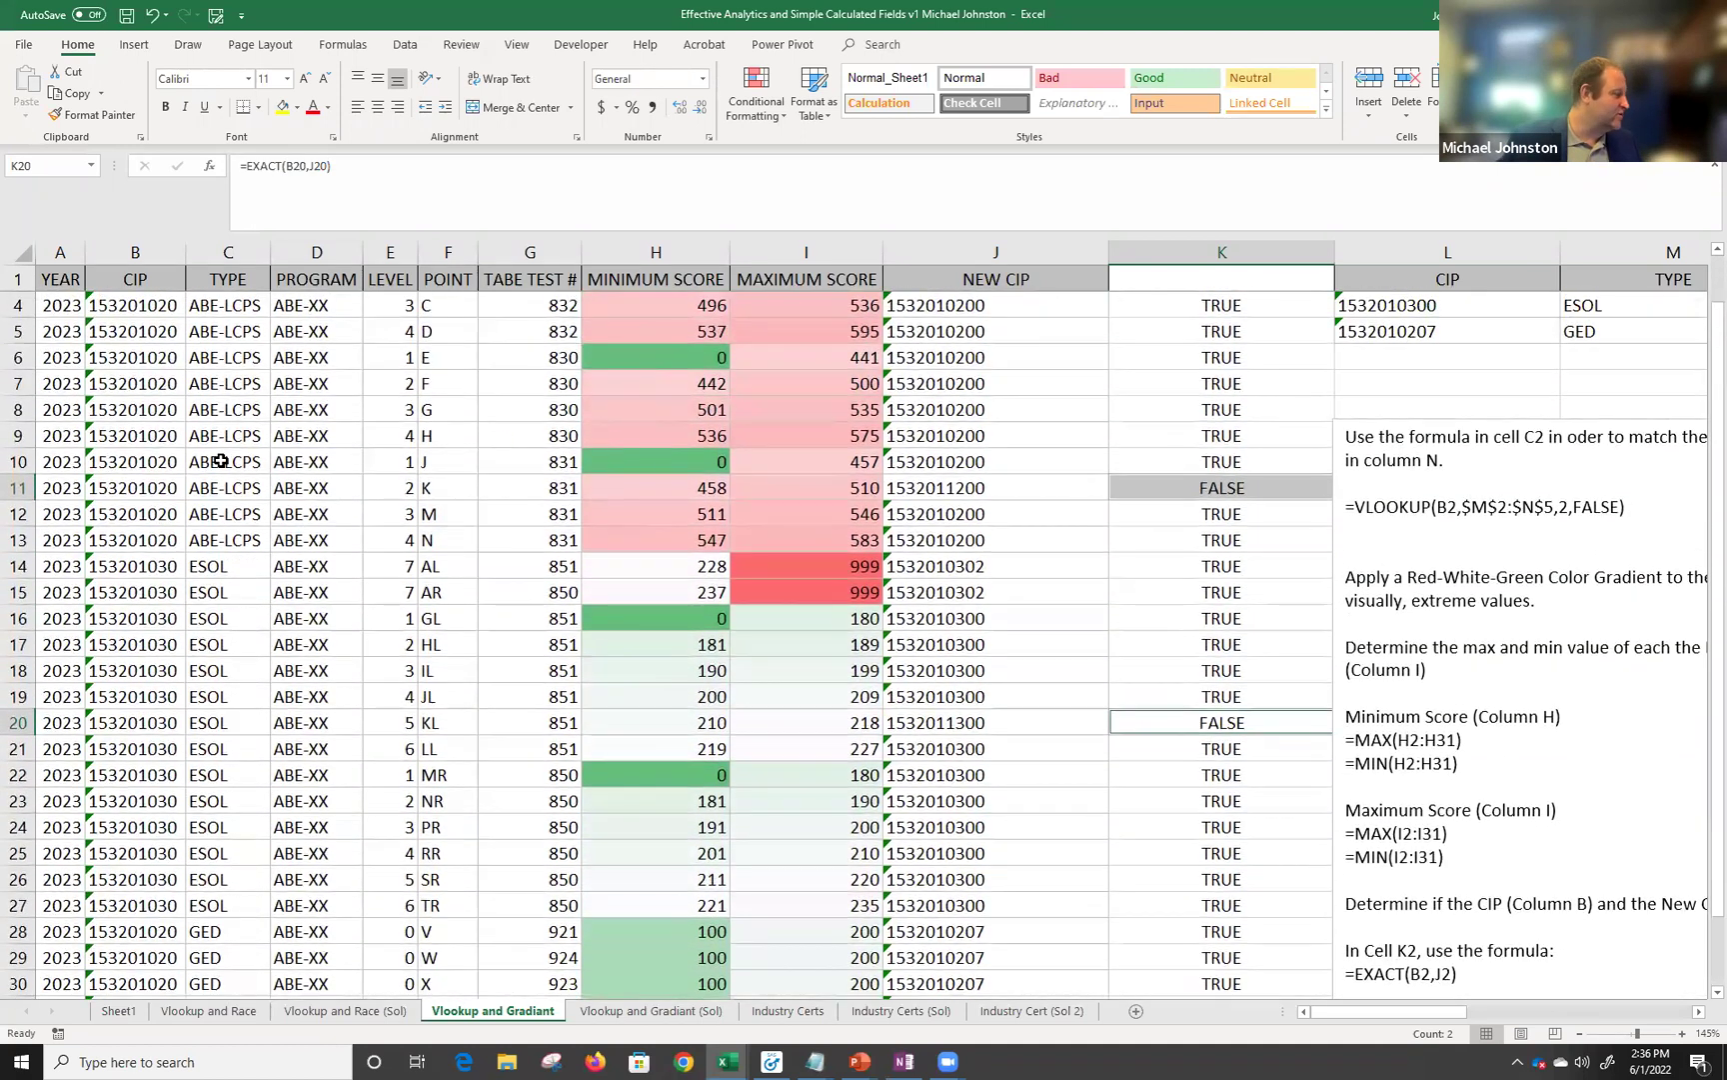
left_click(28, 487)
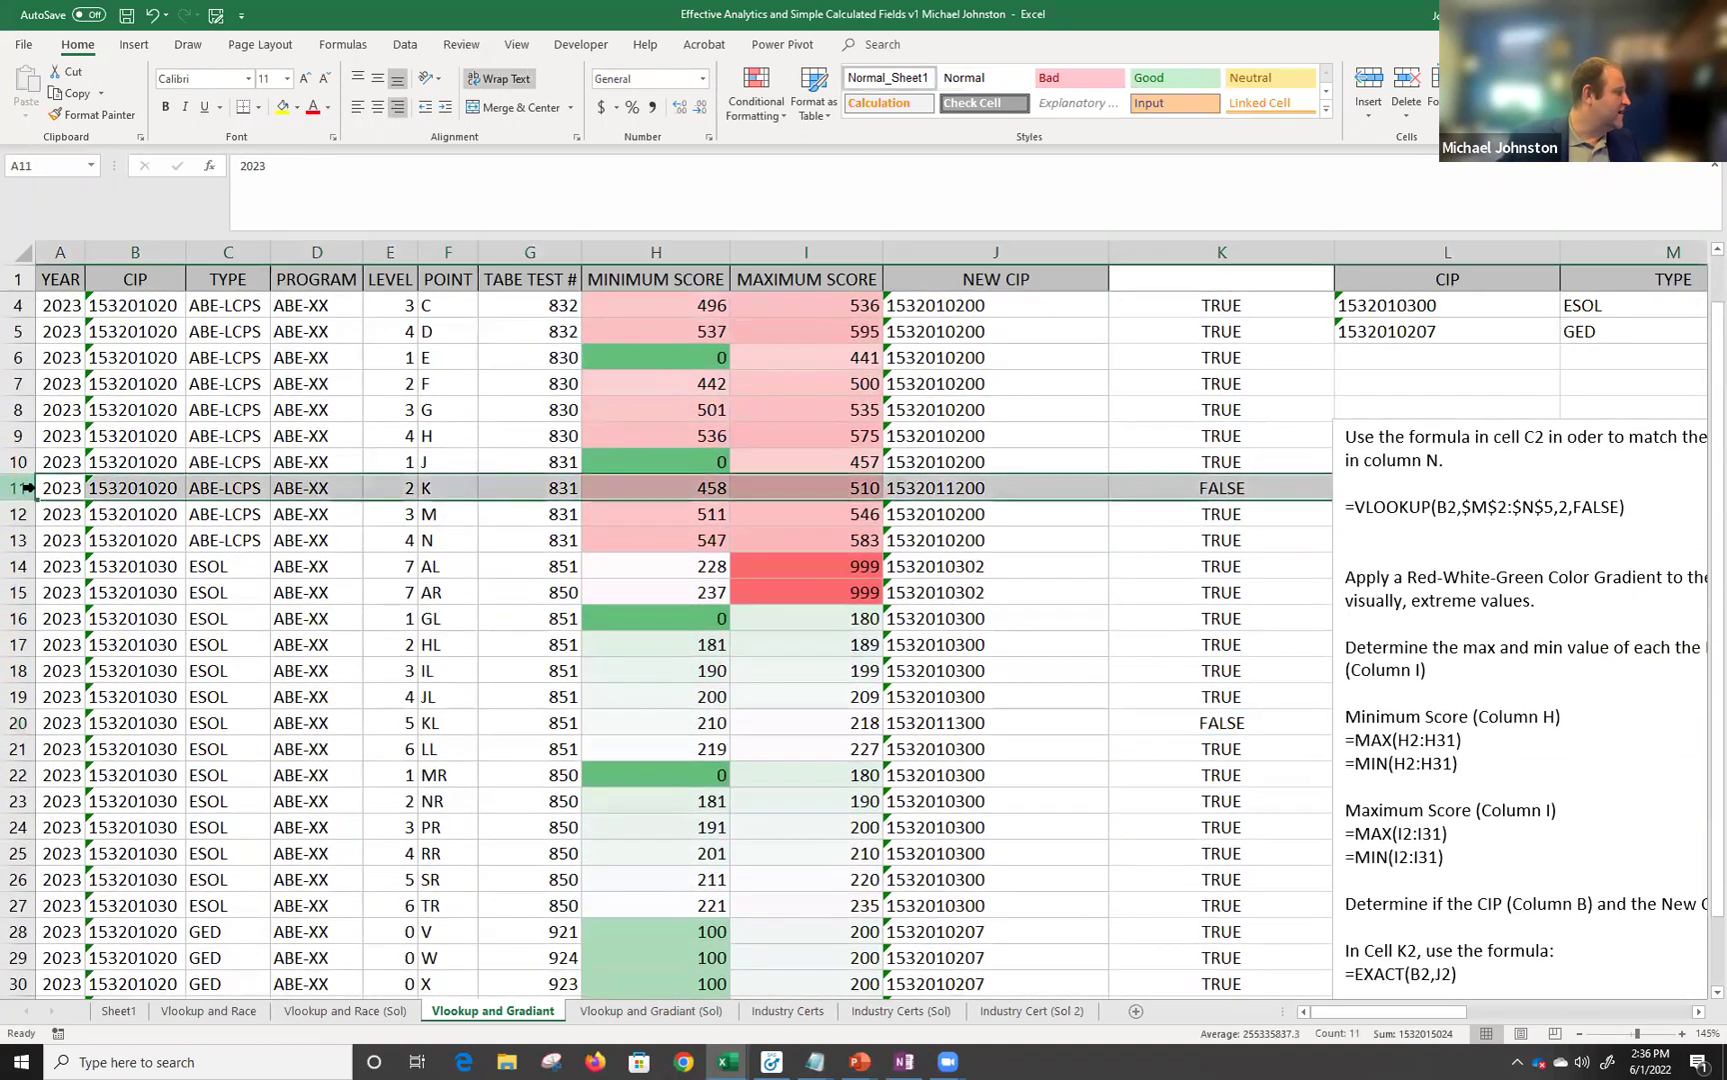
left_click(22, 720, "shift")
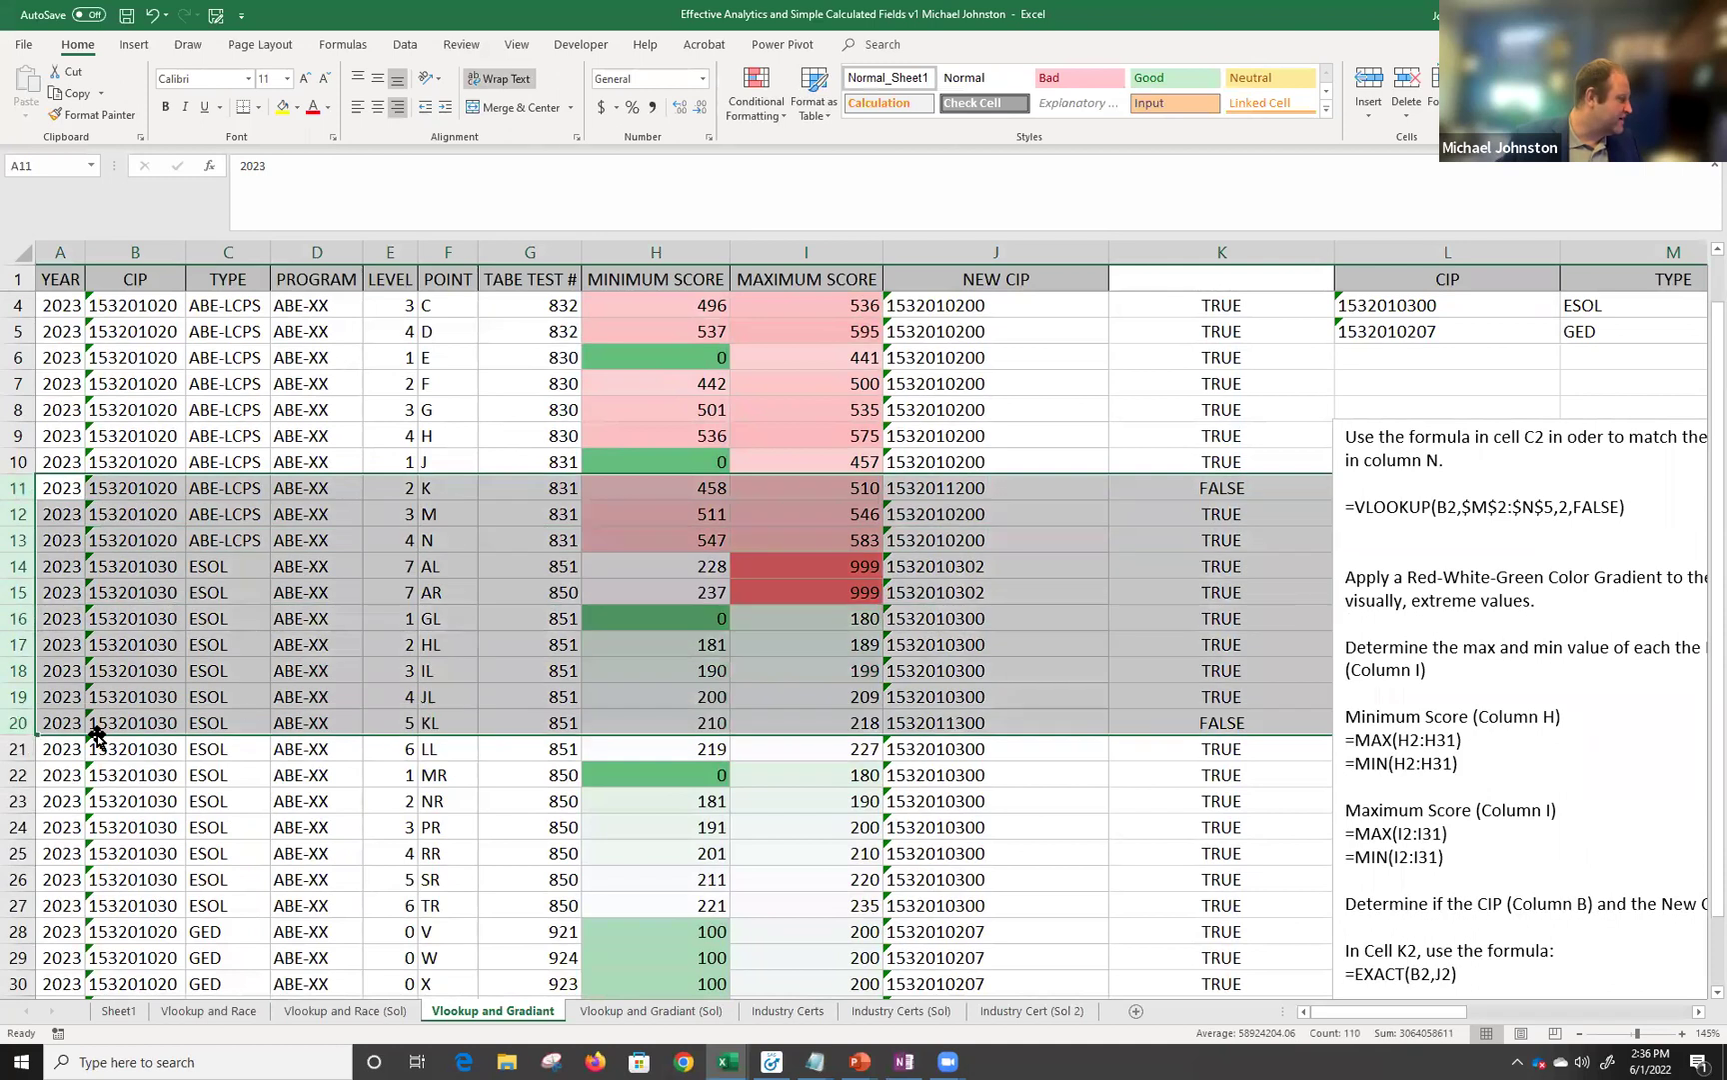
left_click(15, 483)
left_click(135, 488)
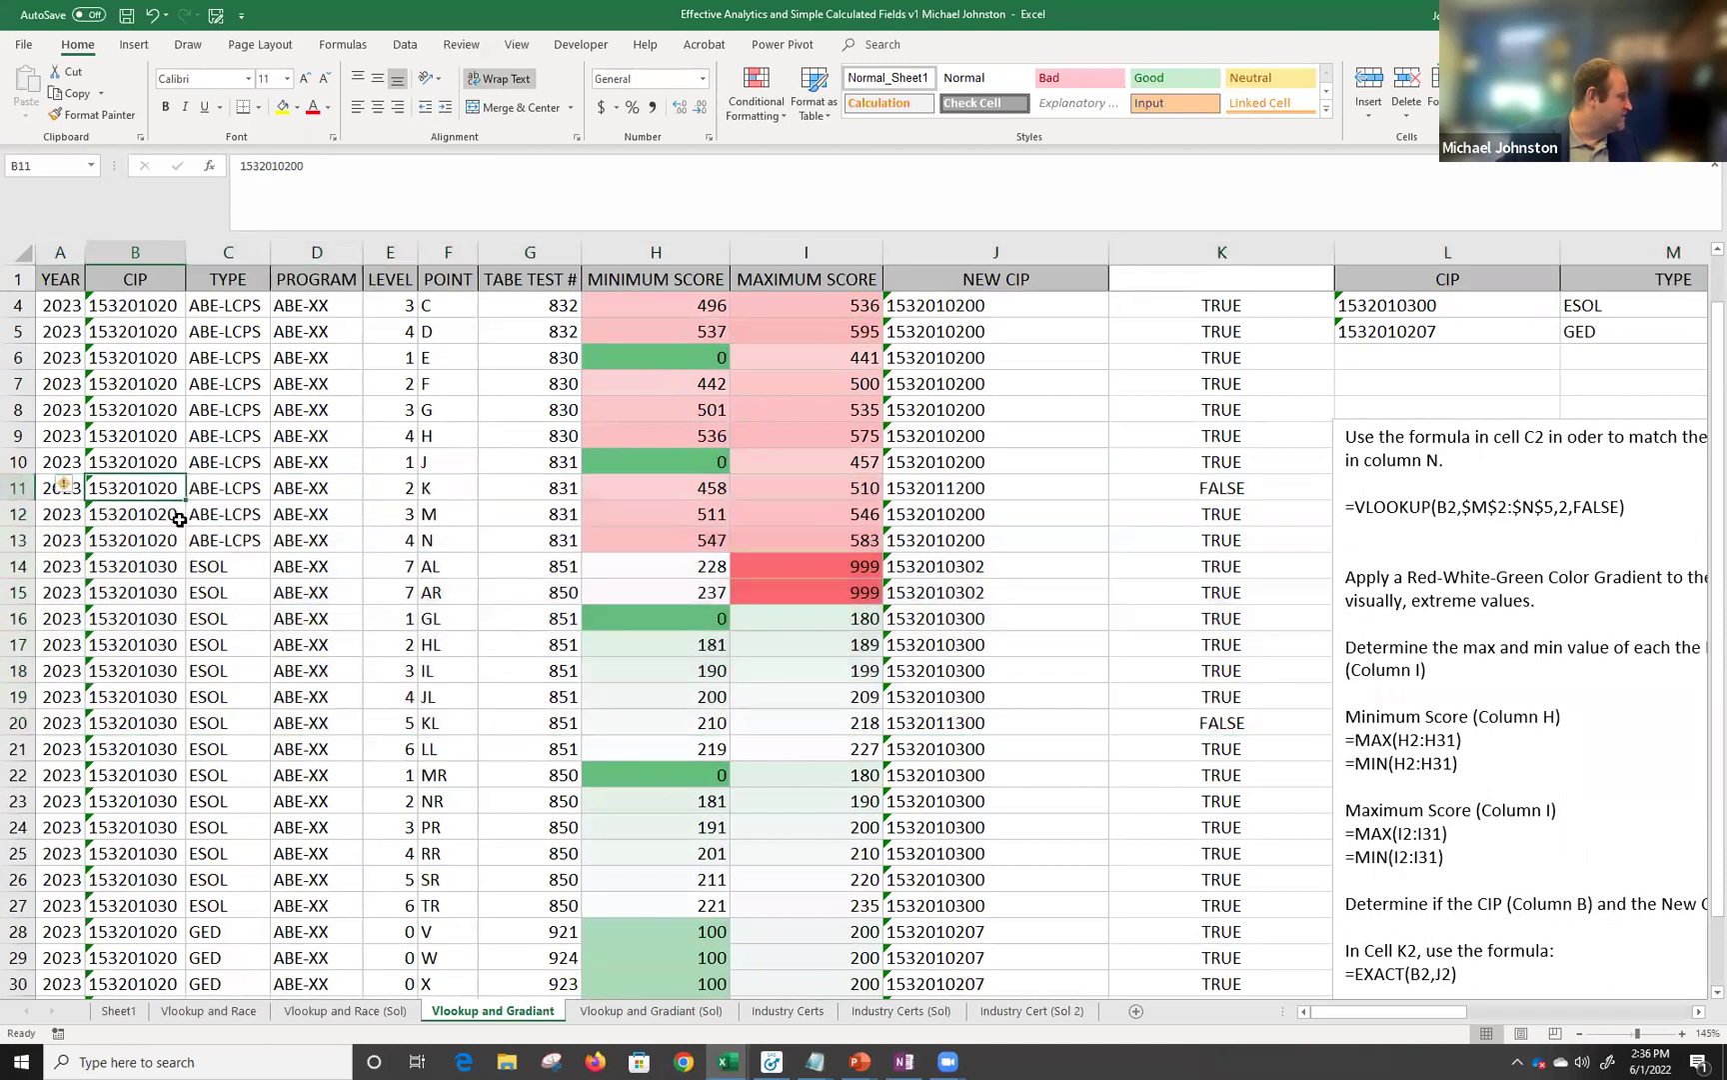
left_click(977, 492)
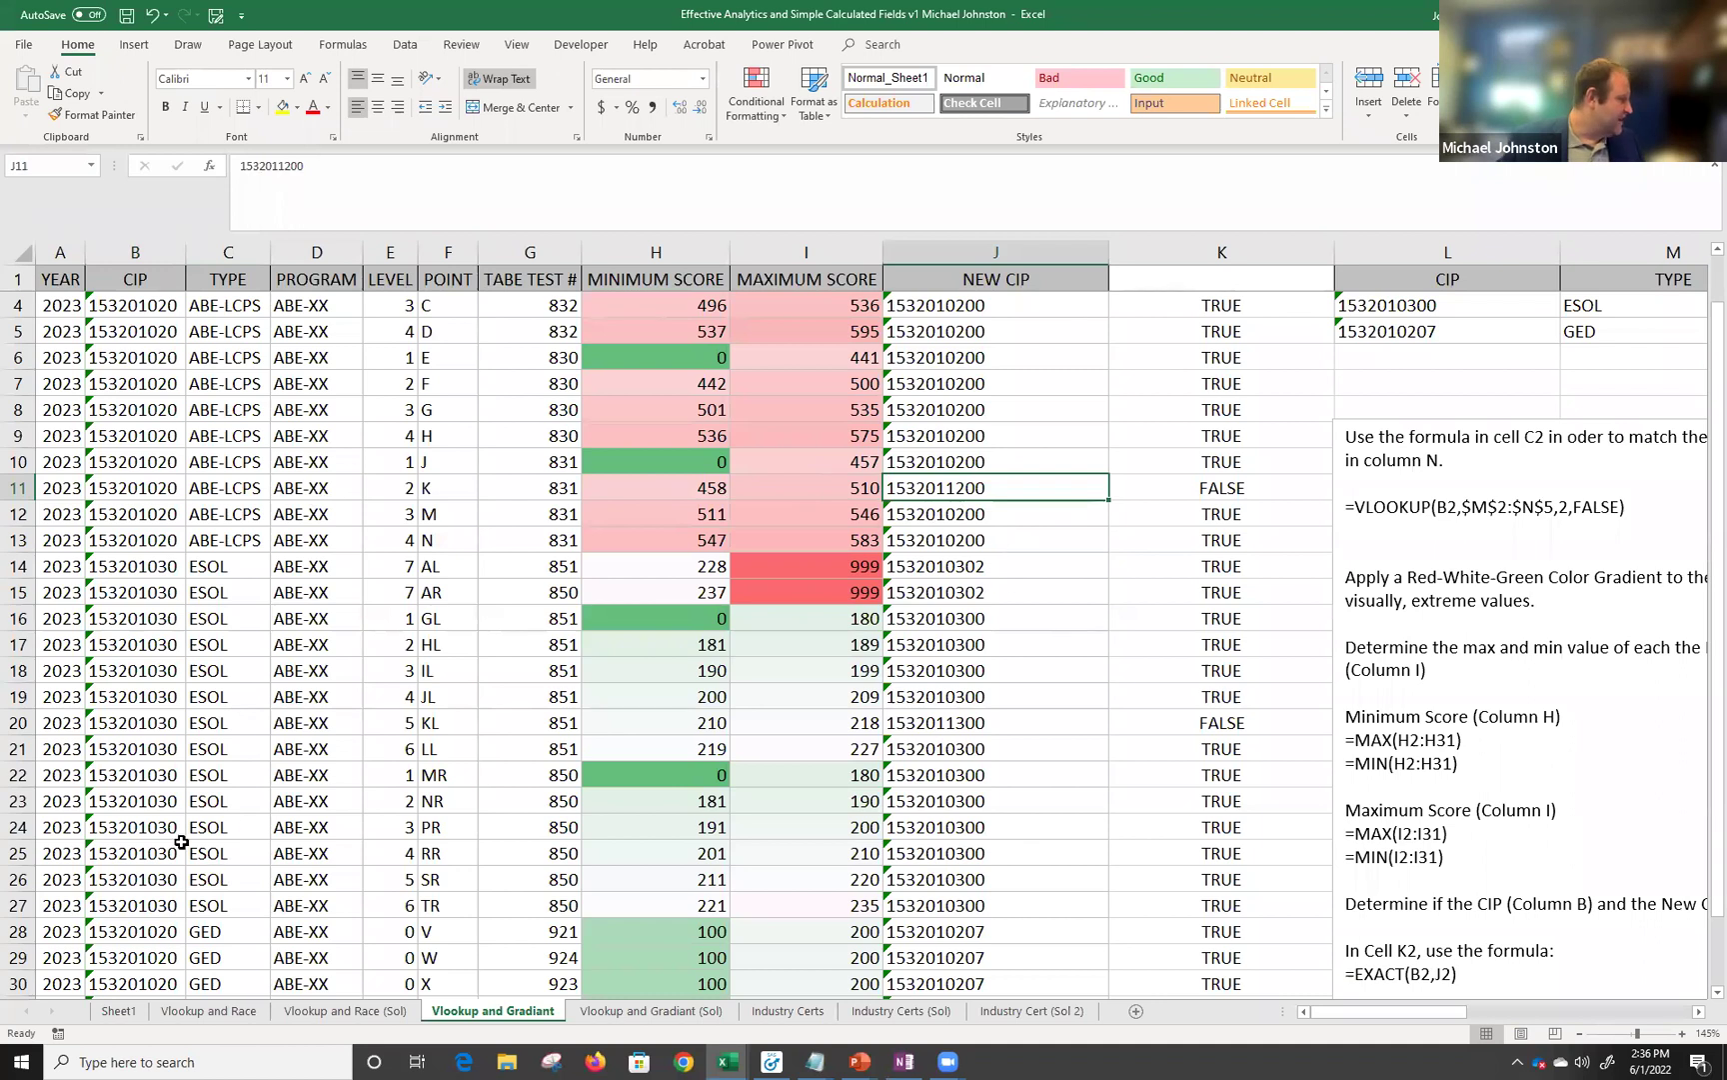
left_click(17, 724)
left_click(150, 722)
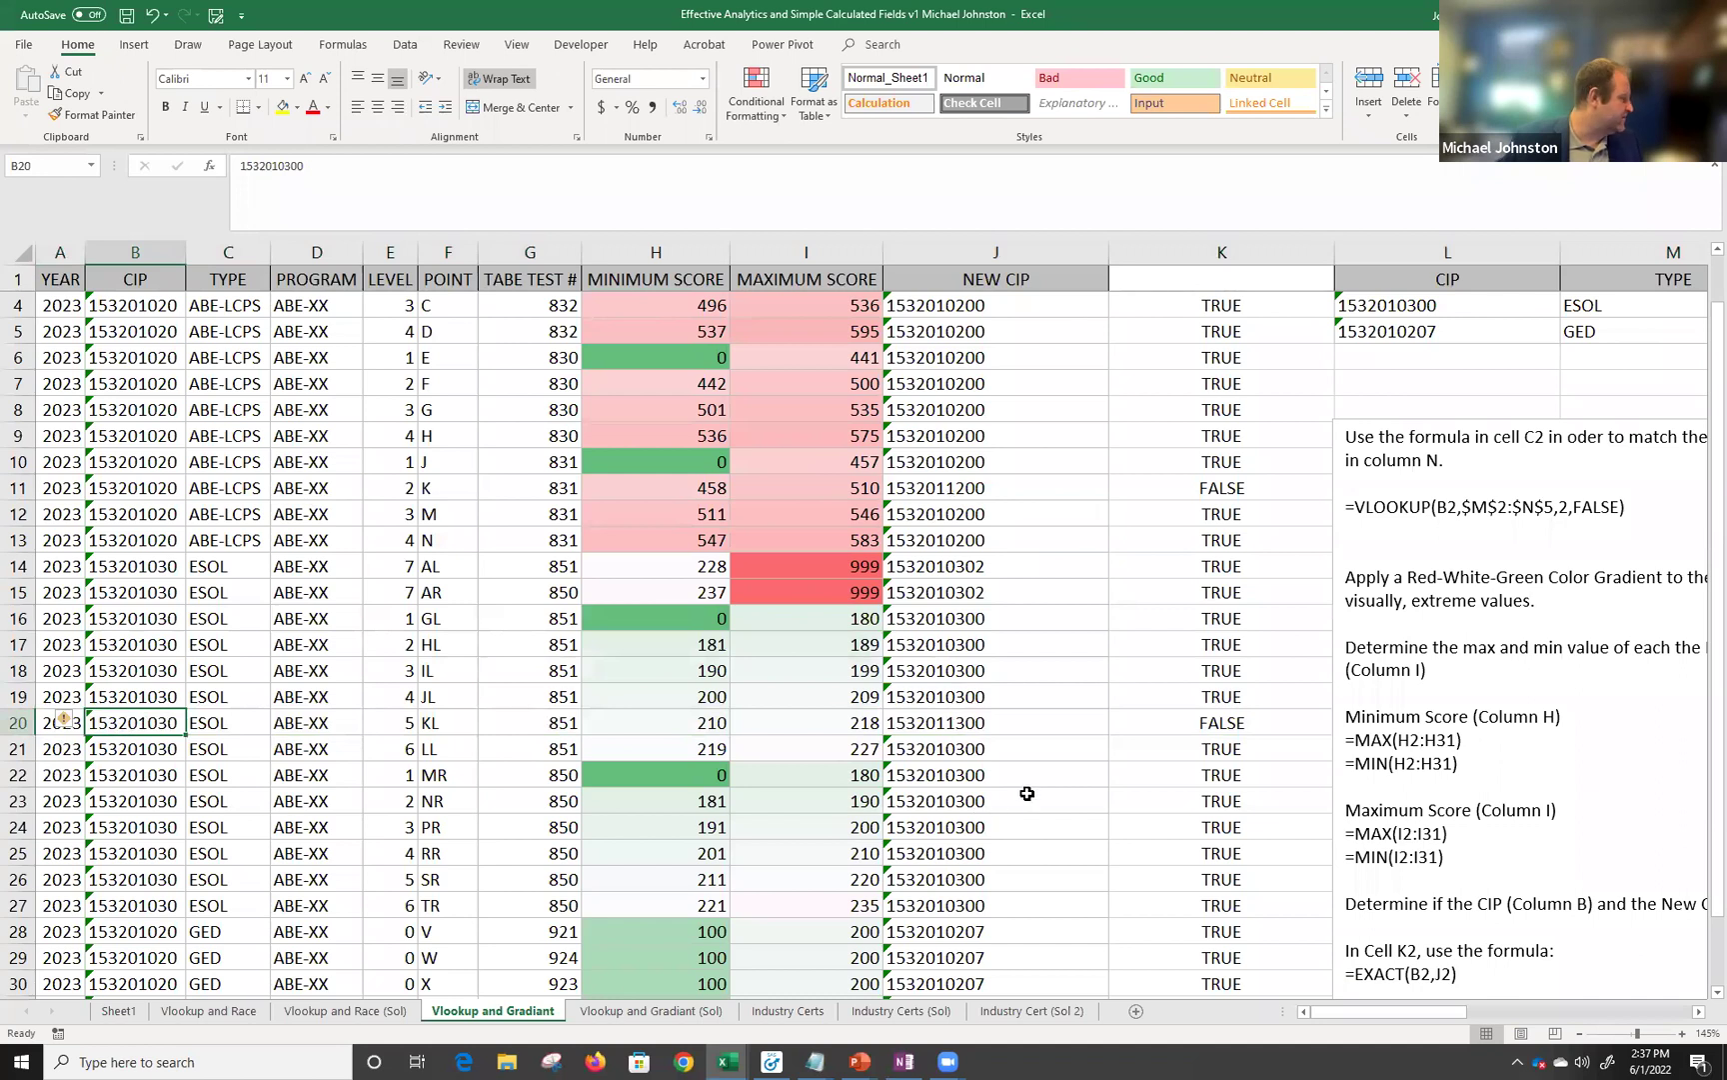
left_click(1029, 752)
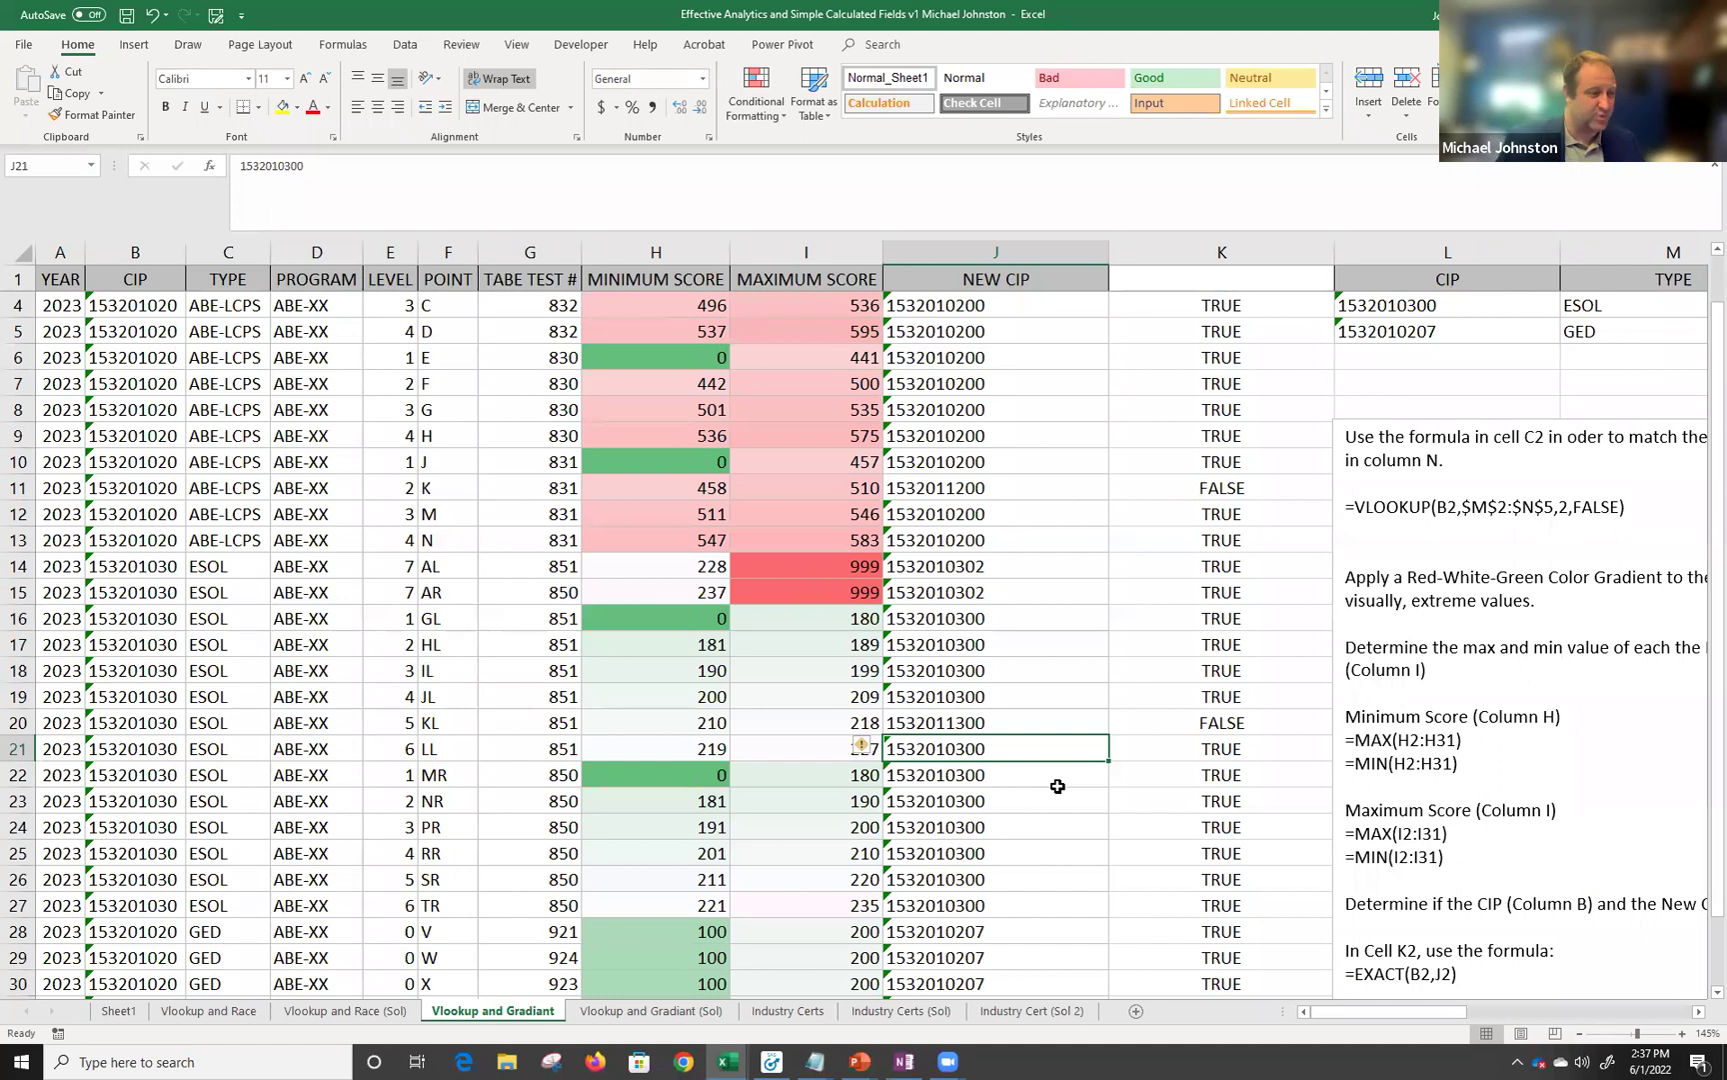
scroll(970, 565, "down", 3)
scroll(974, 565, "up", 4)
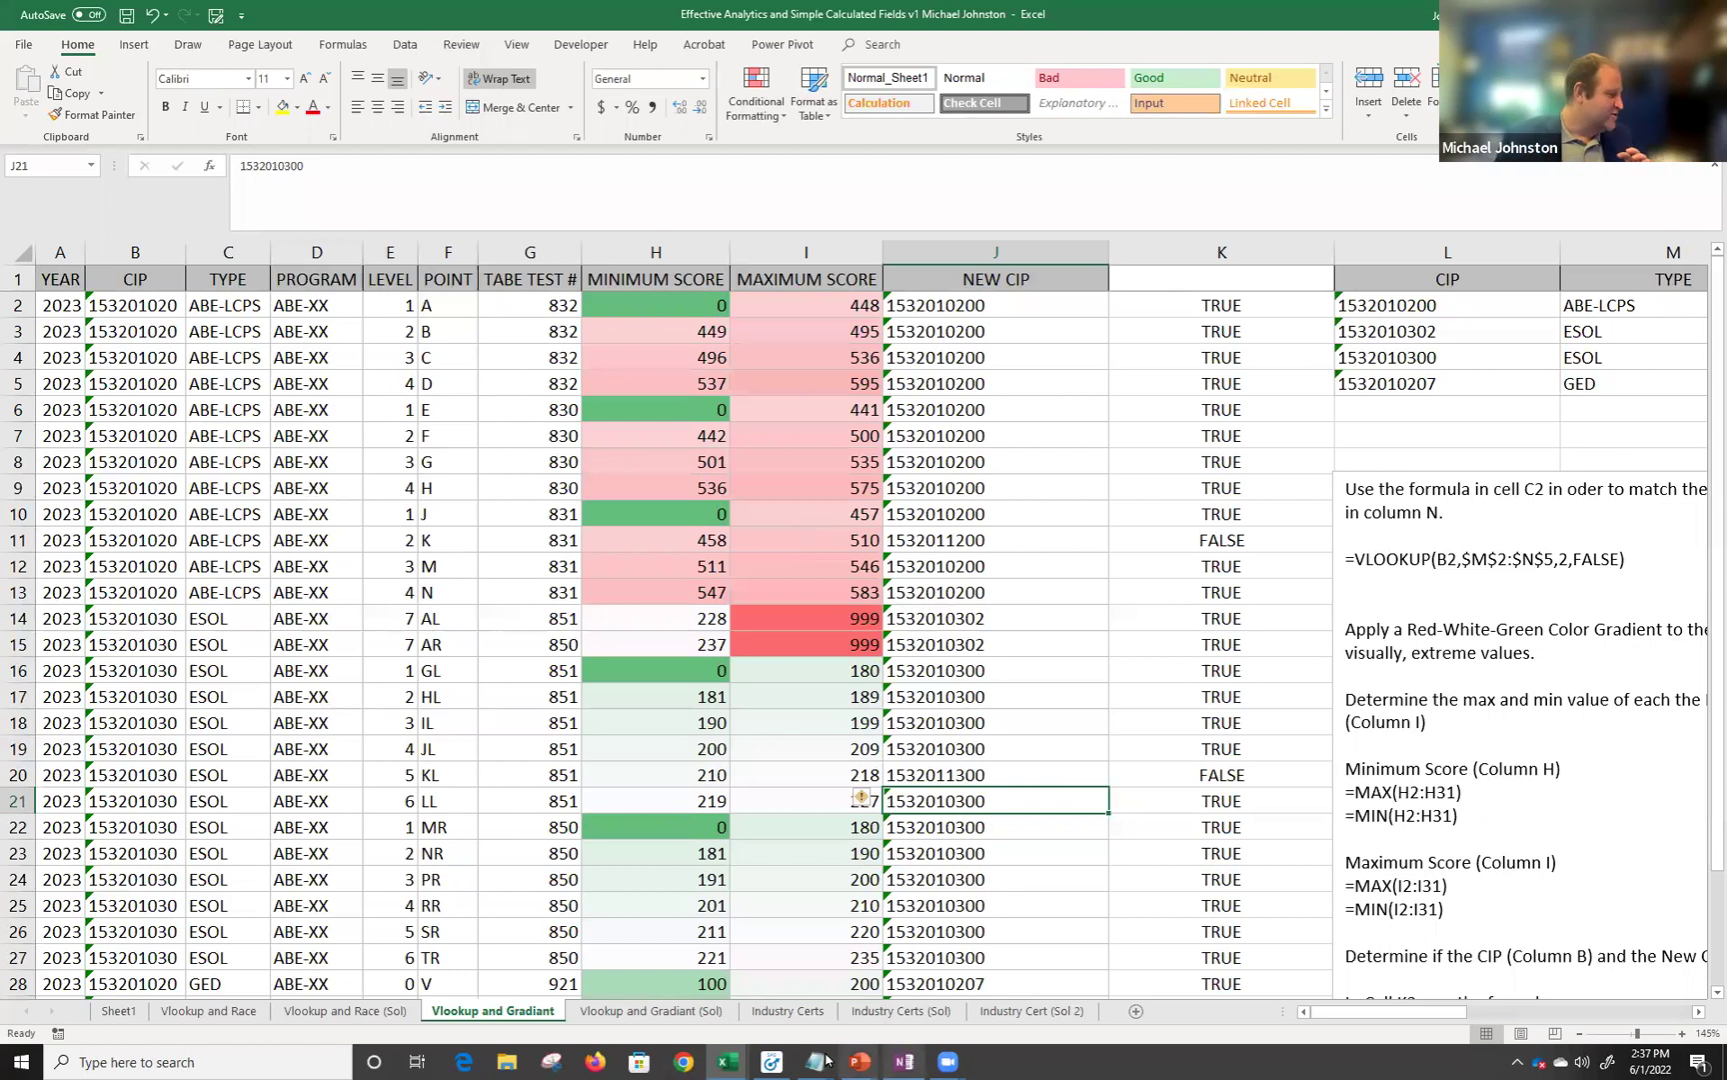
Switch to the Industry Certs worksheet and select the First Semester Enrolled value in cell B2.
left_click(812, 1009)
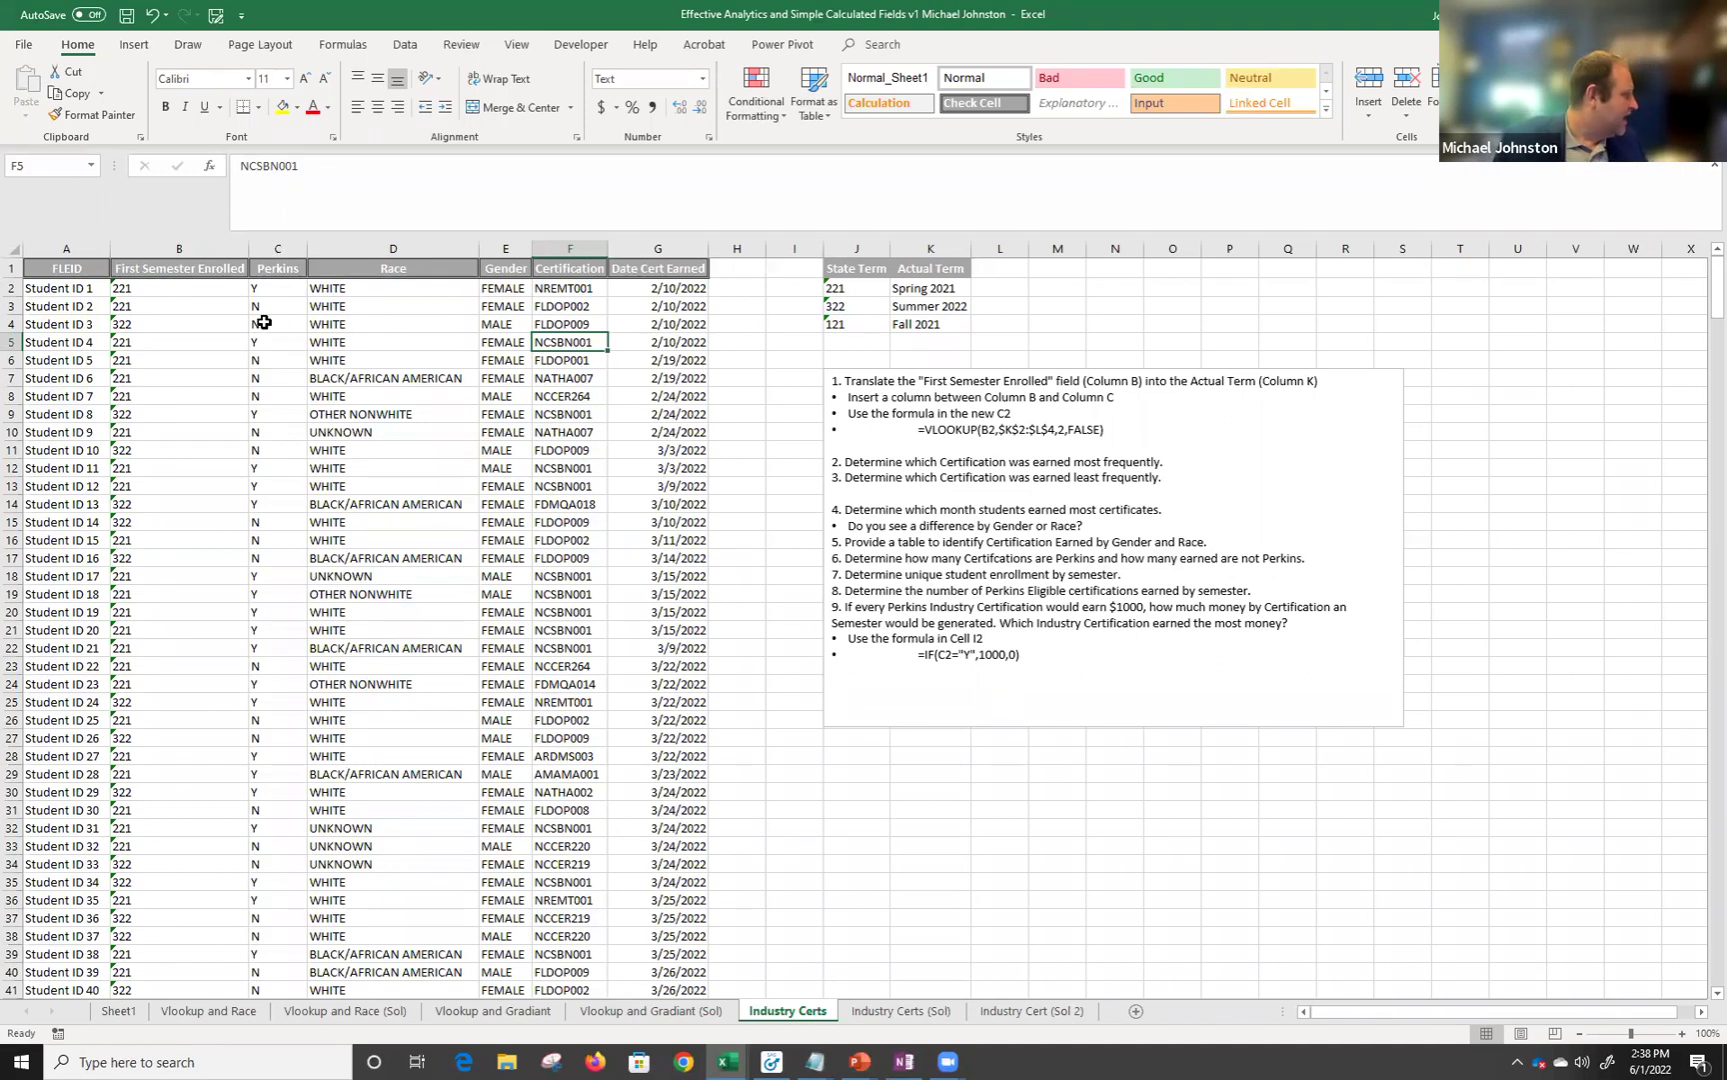
left_click(181, 290)
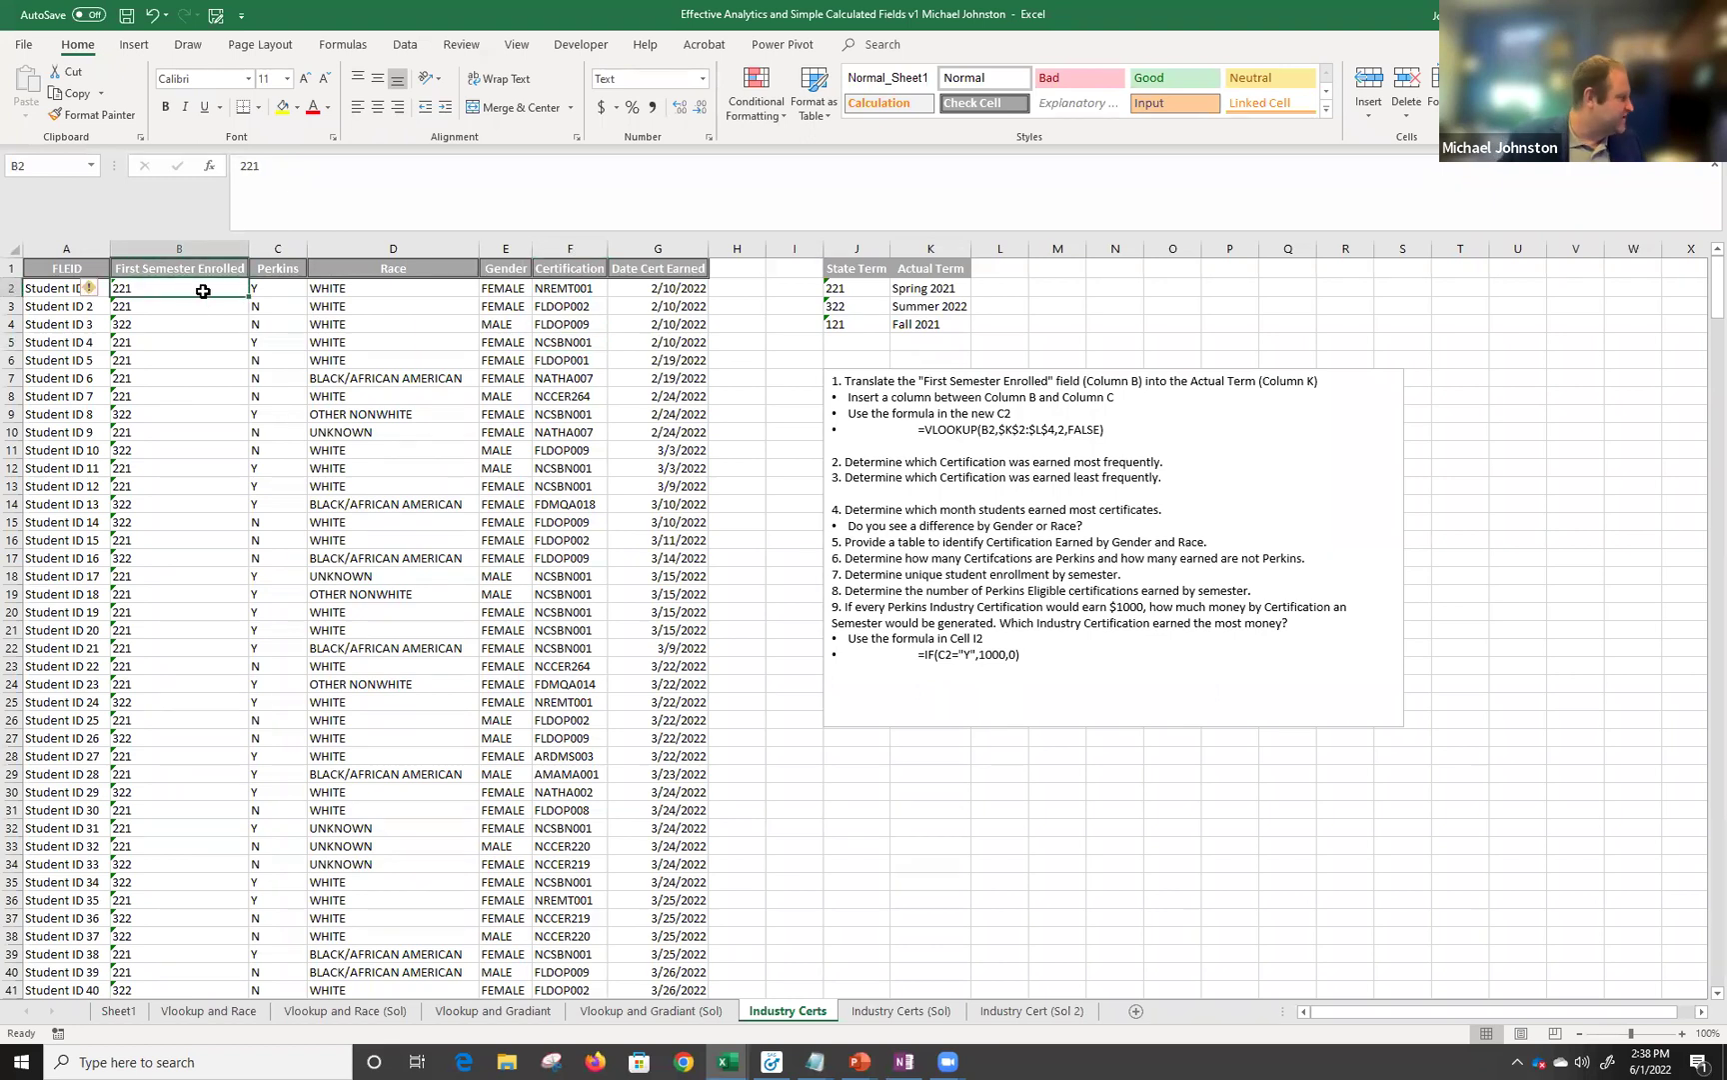
scroll(202, 291, "up", 2, "ctrl")
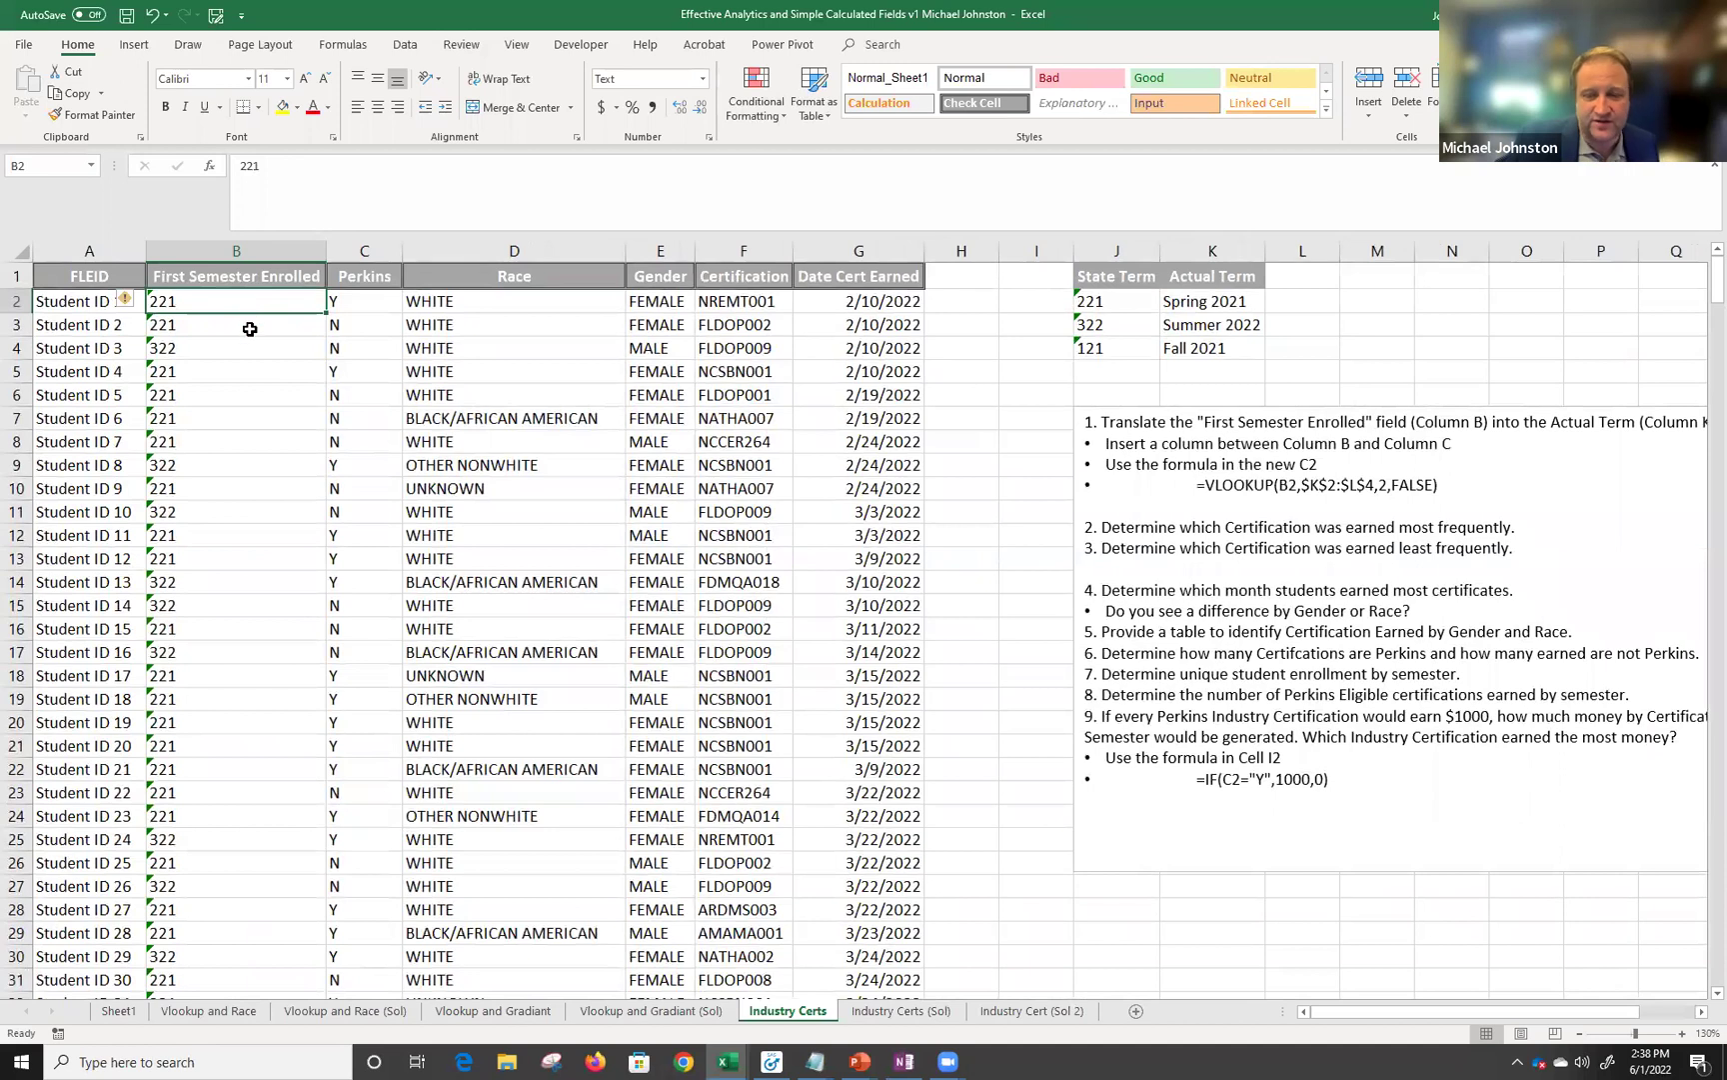
Compare the First Semester Enrolled code in B2 with the State Term and Actual Term lookup table in columns J and K.
left_click(1147, 310)
left_click(1188, 297)
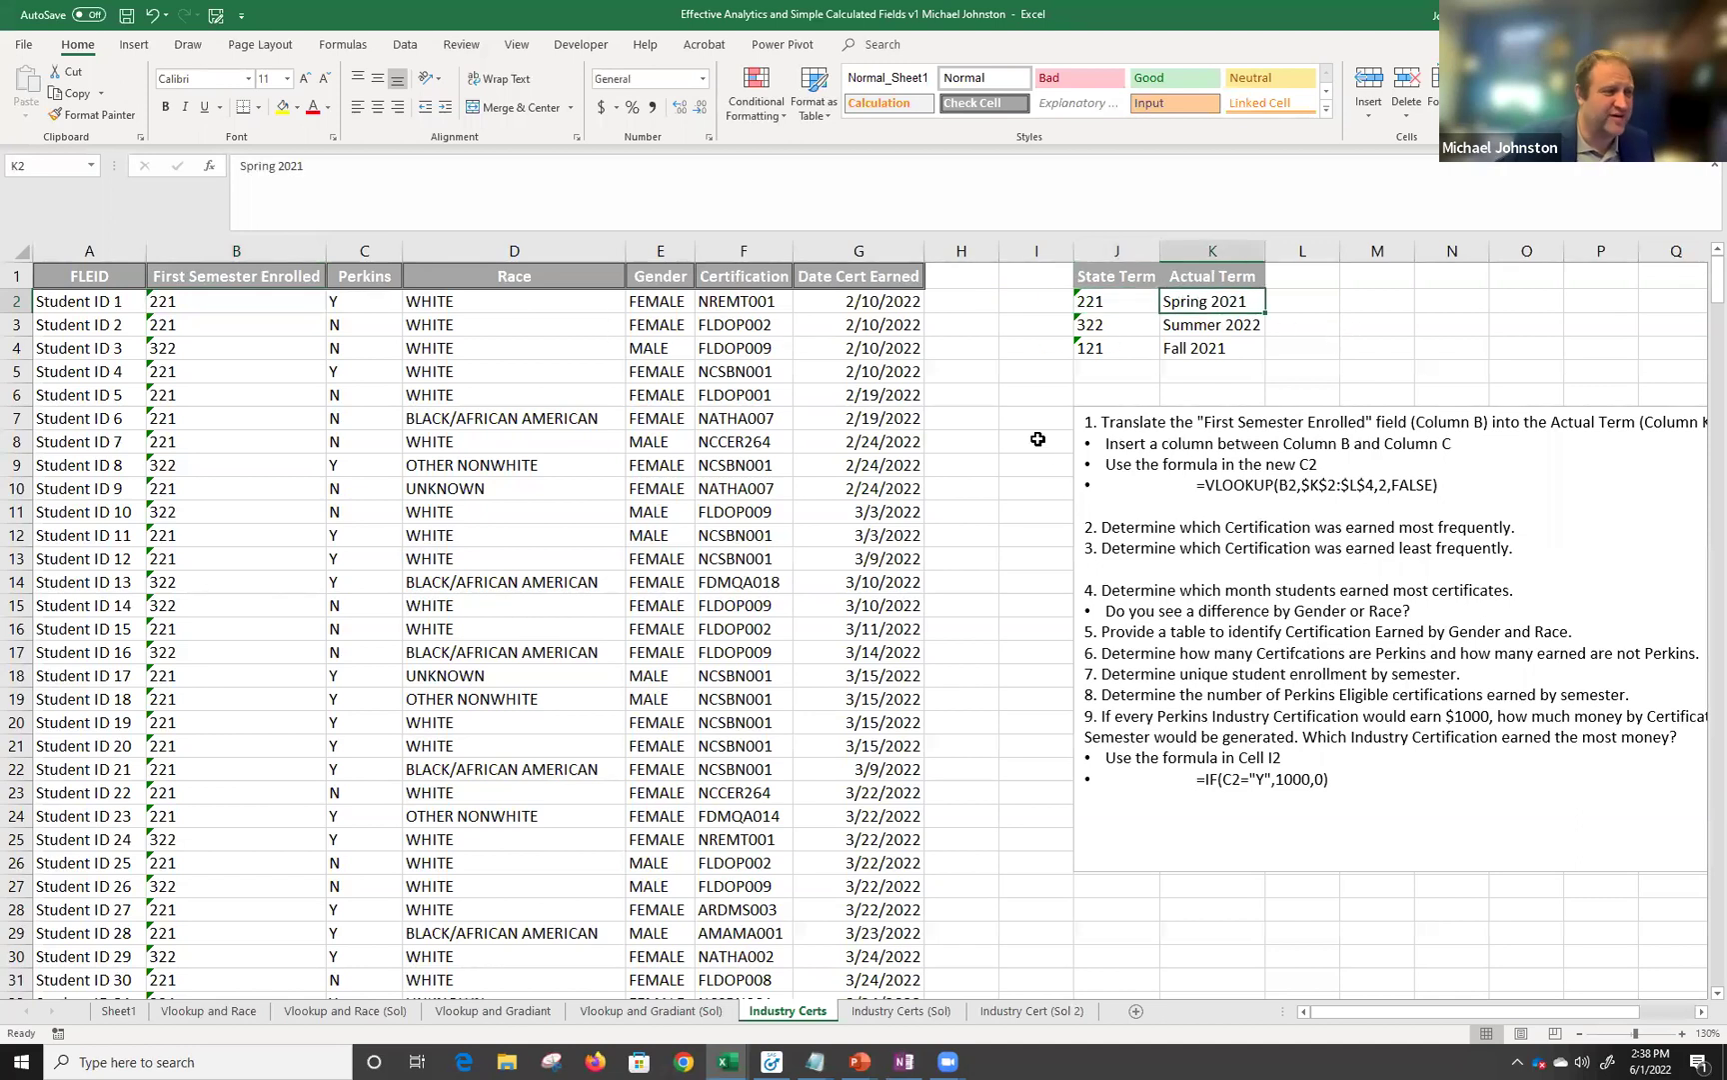
mouse_move(210, 300)
left_mouse_down()
mouse_move(214, 348)
mouse_move(214, 303)
left_mouse_up()
left_click(1215, 298)
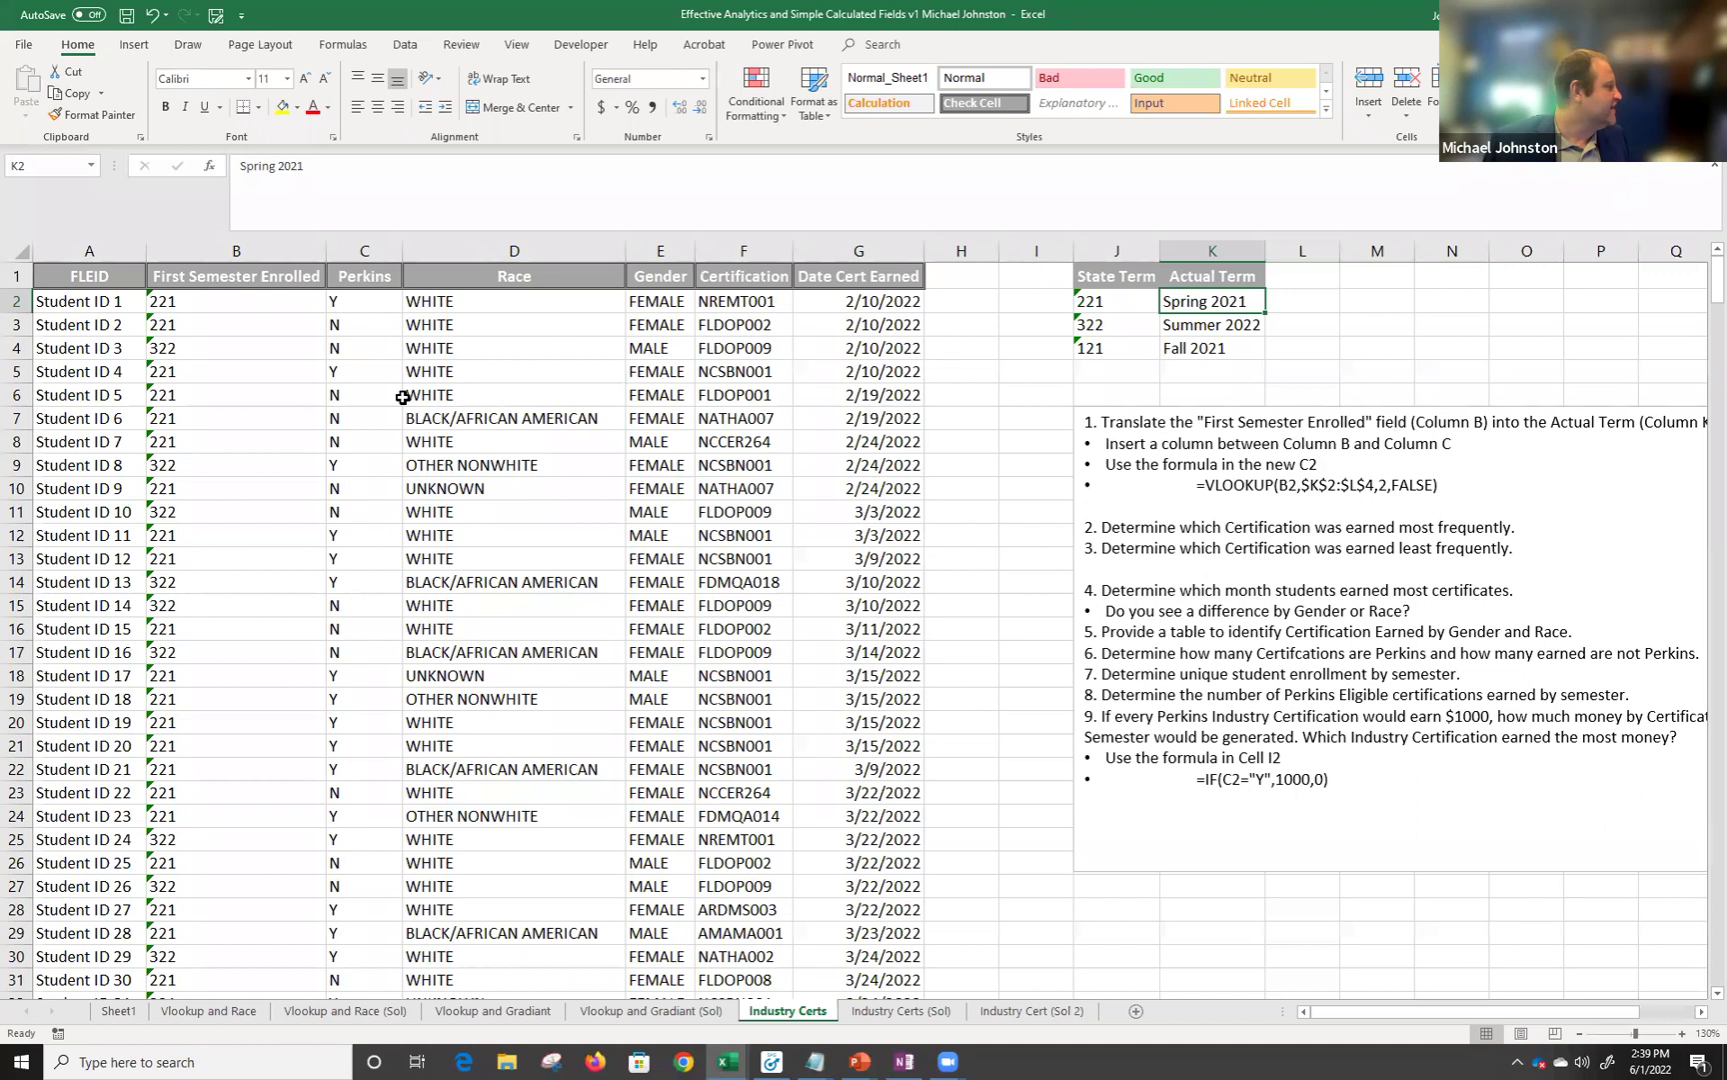
left_click(205, 310)
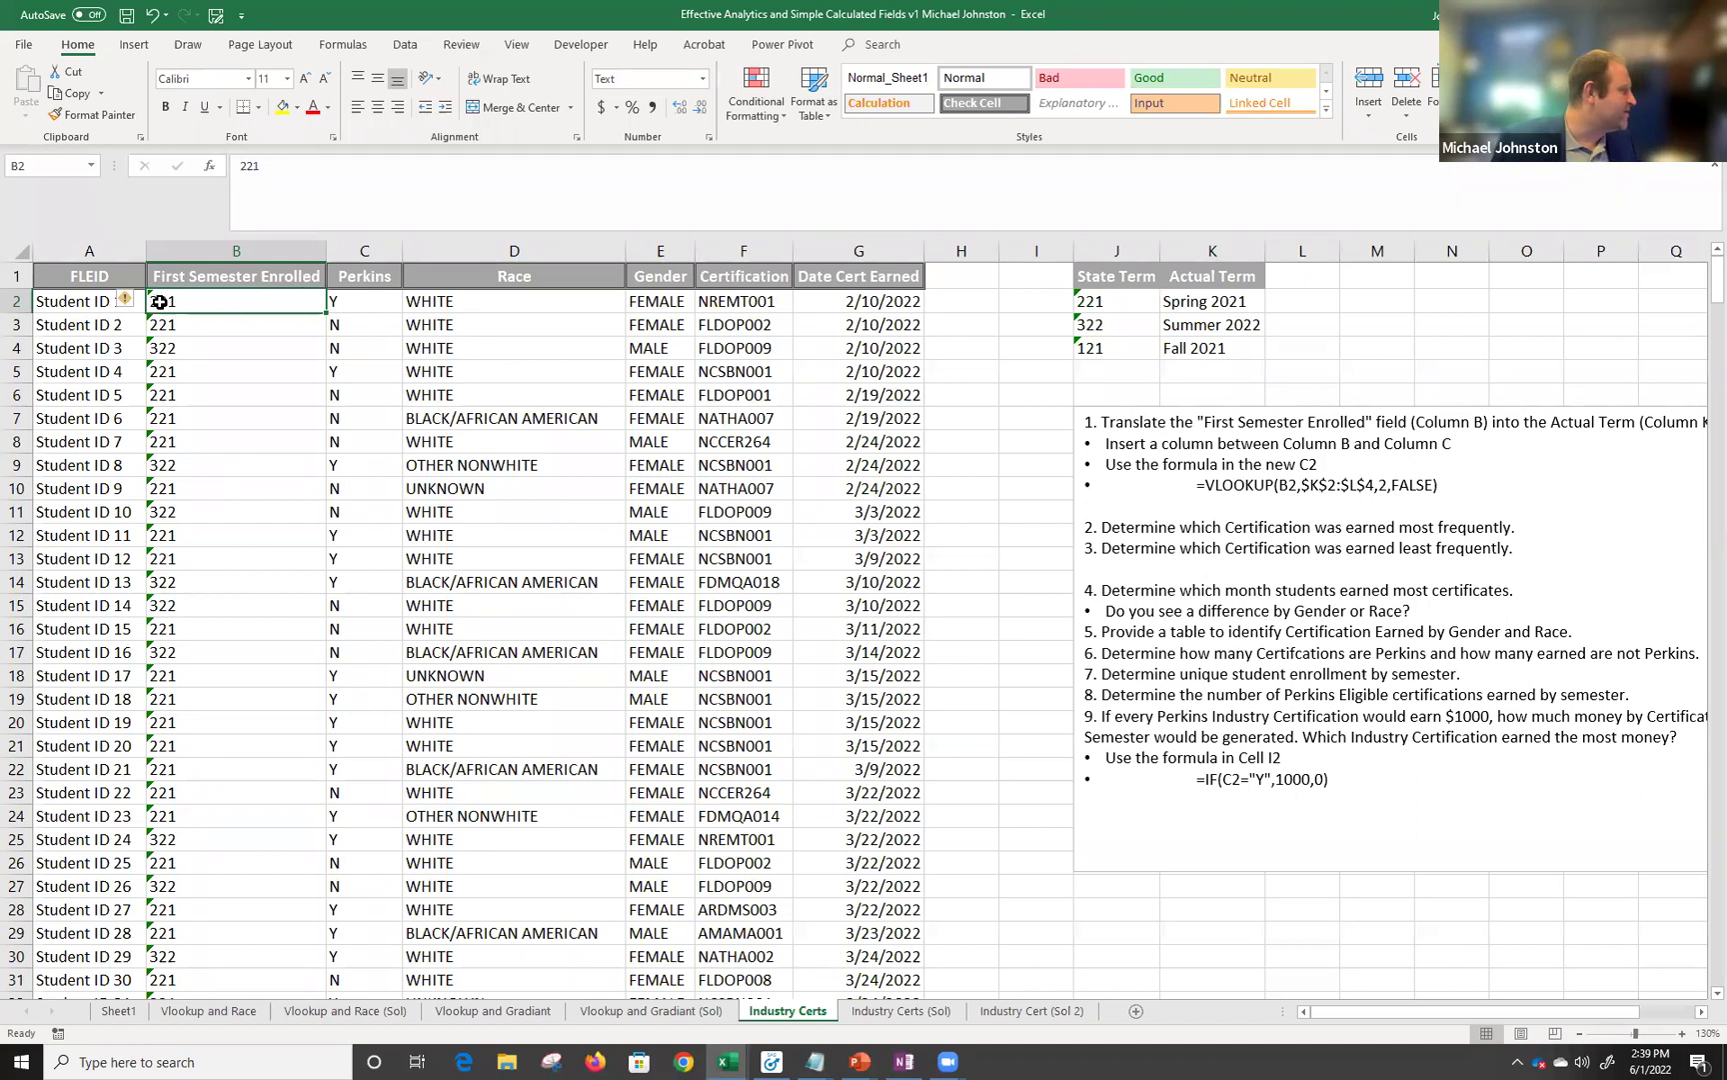
left_click_drag(1180, 304, 1193, 338)
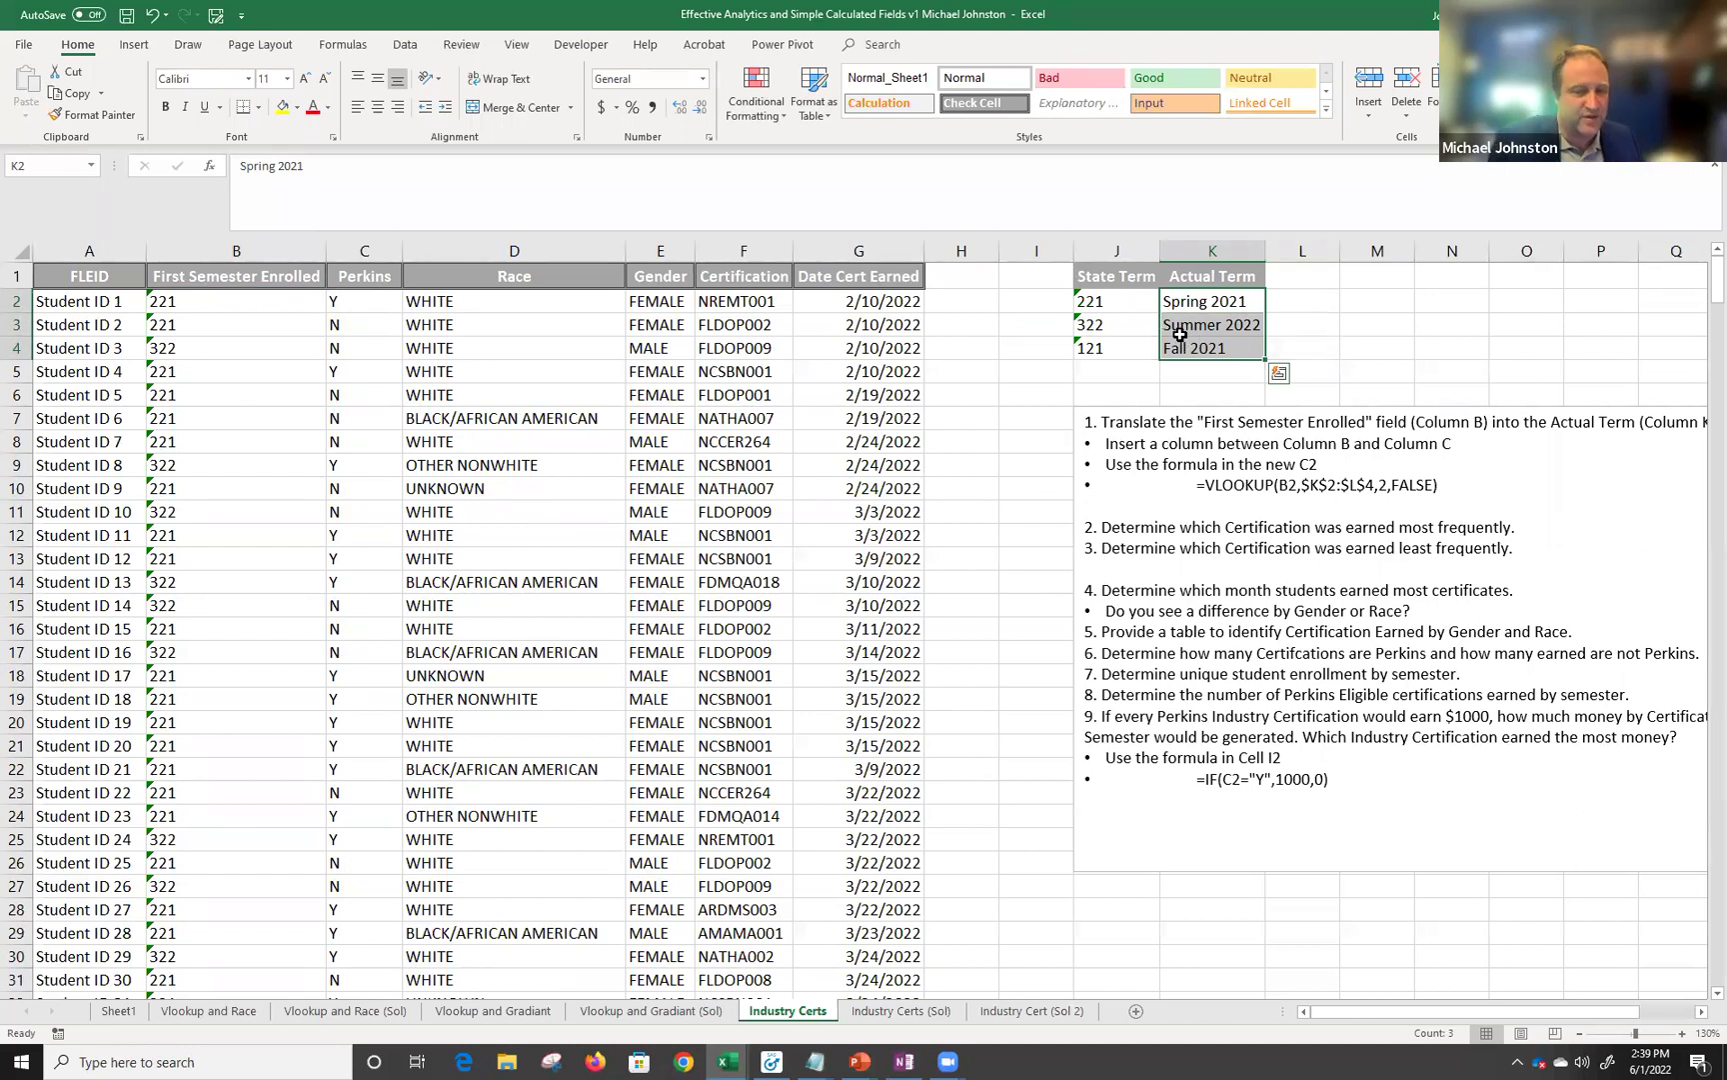
Insert a blank column between First Semester Enrolled and Perkins.
left_click(283, 247)
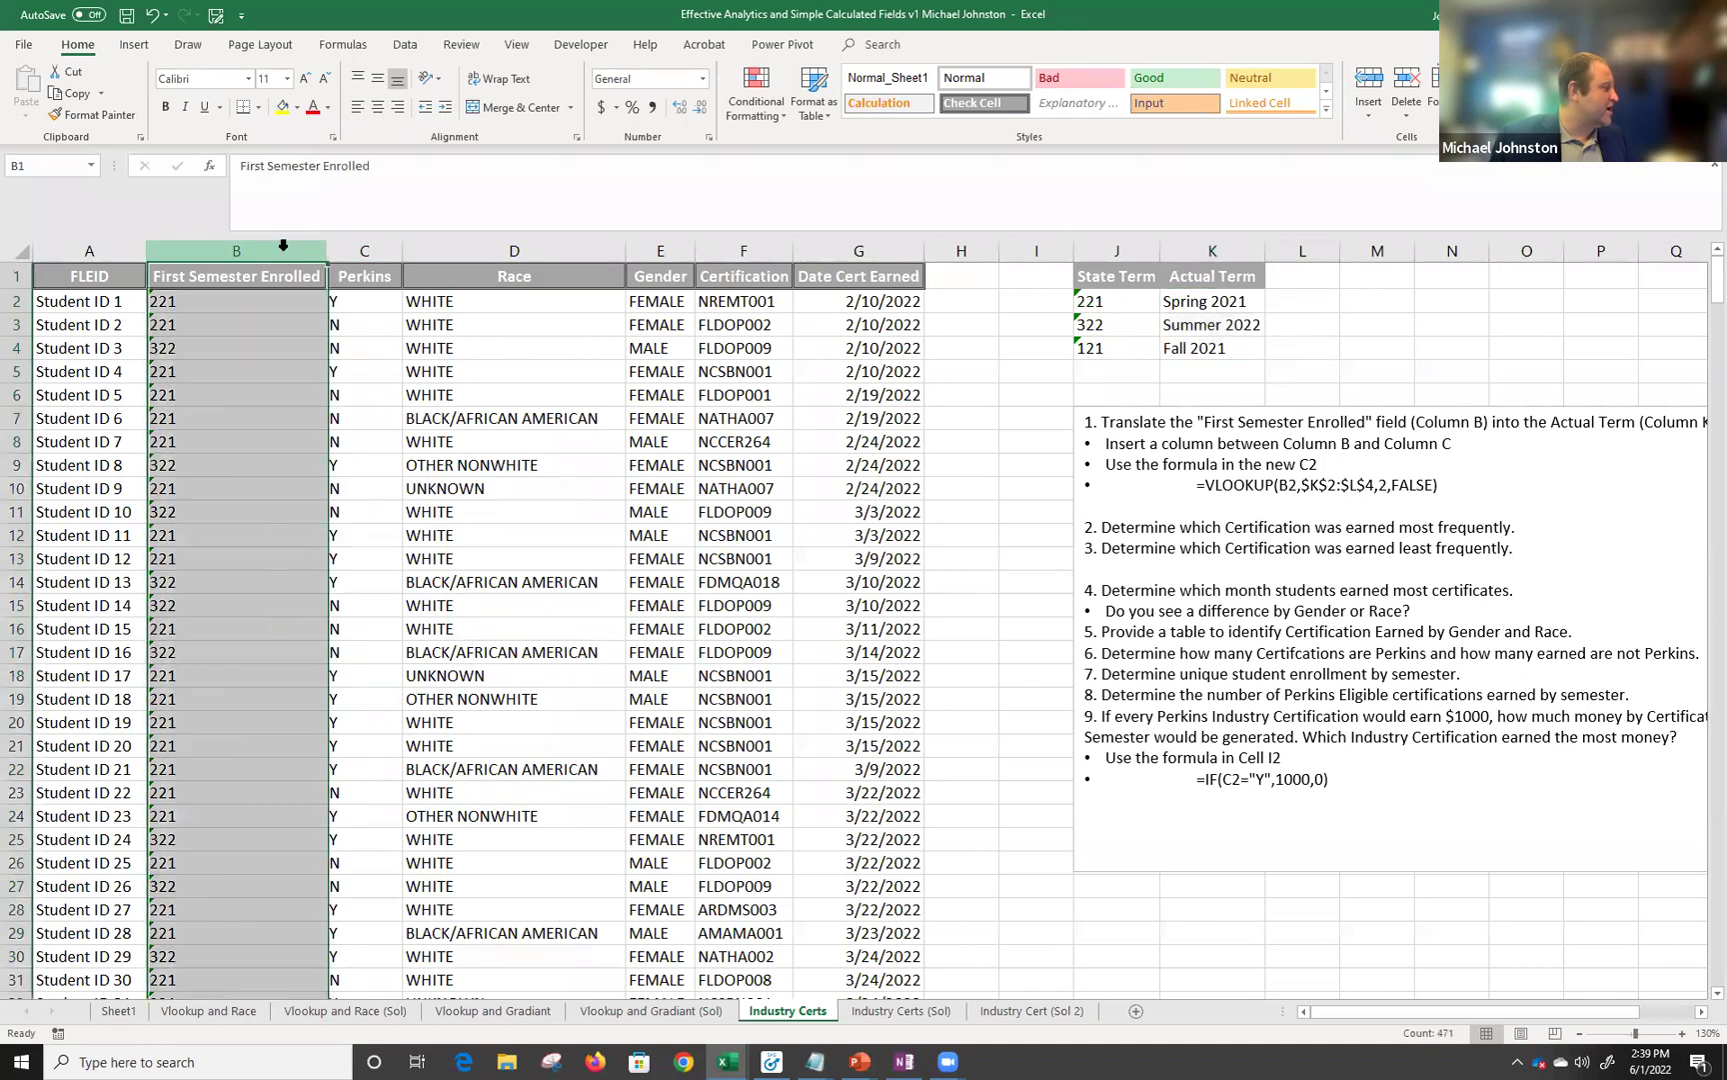
left_click(347, 250)
left_click(286, 245)
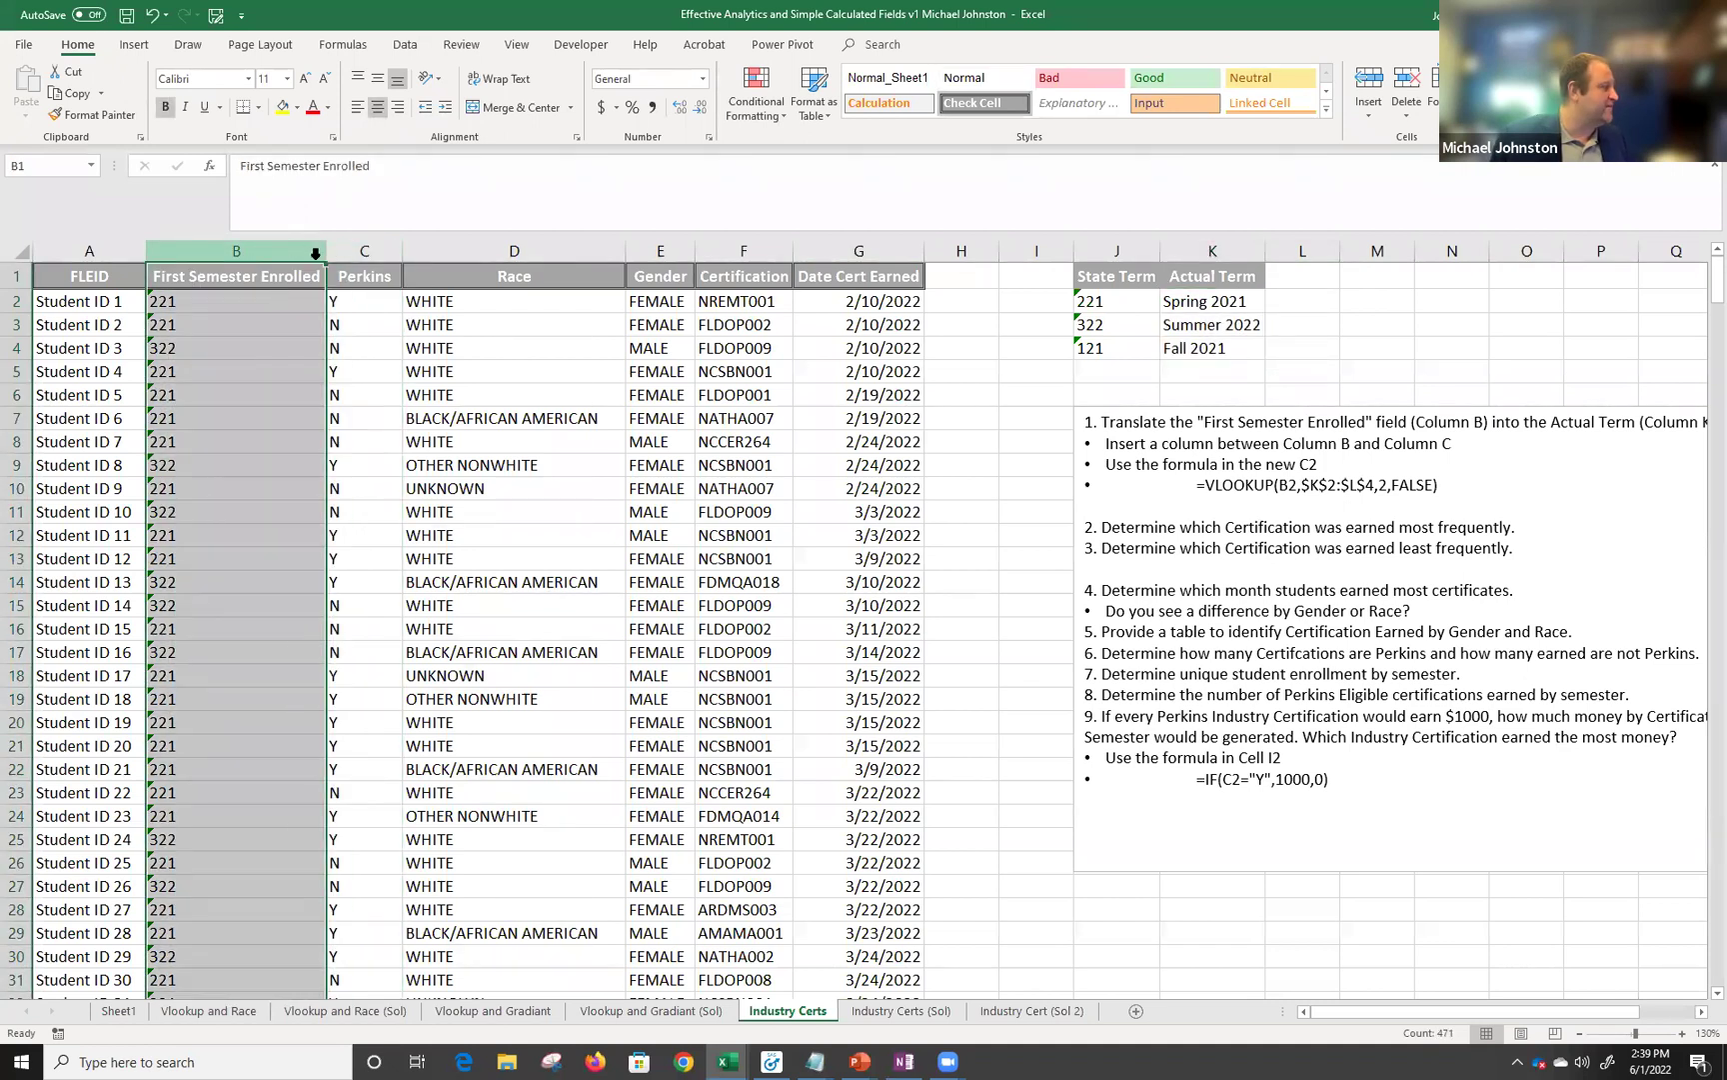
left_click(372, 253)
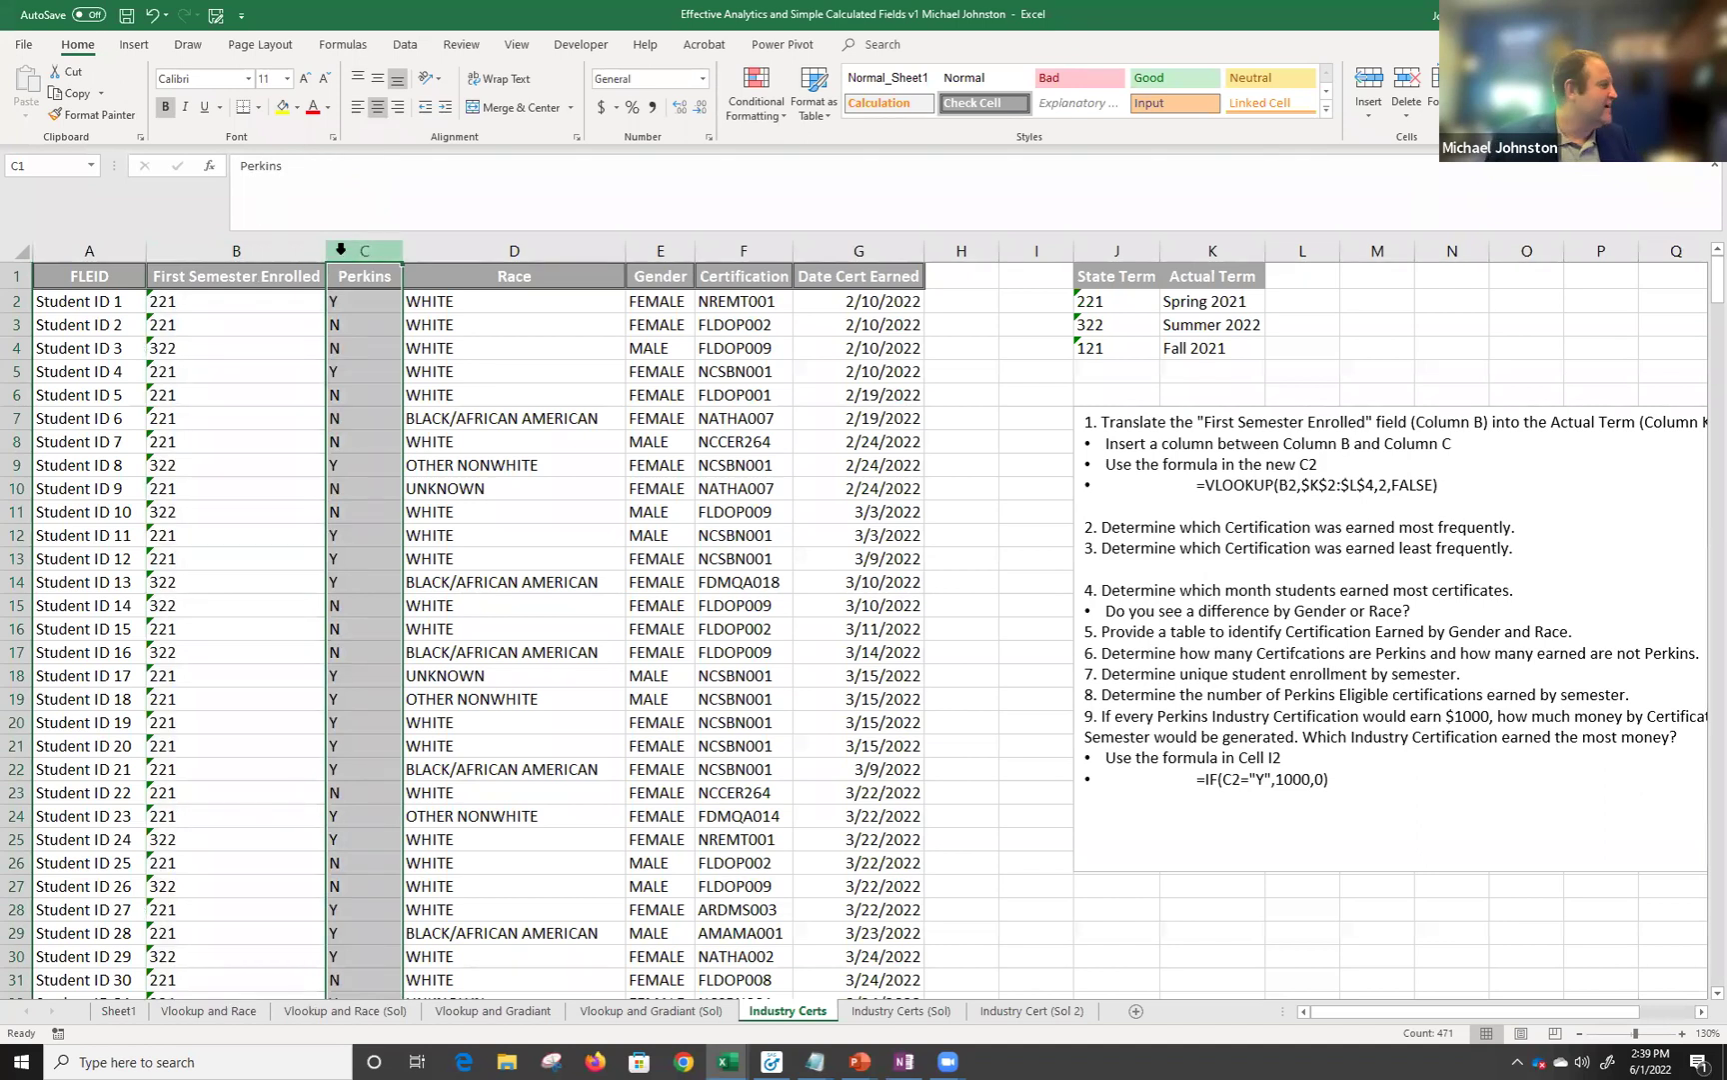
right_click(343, 255)
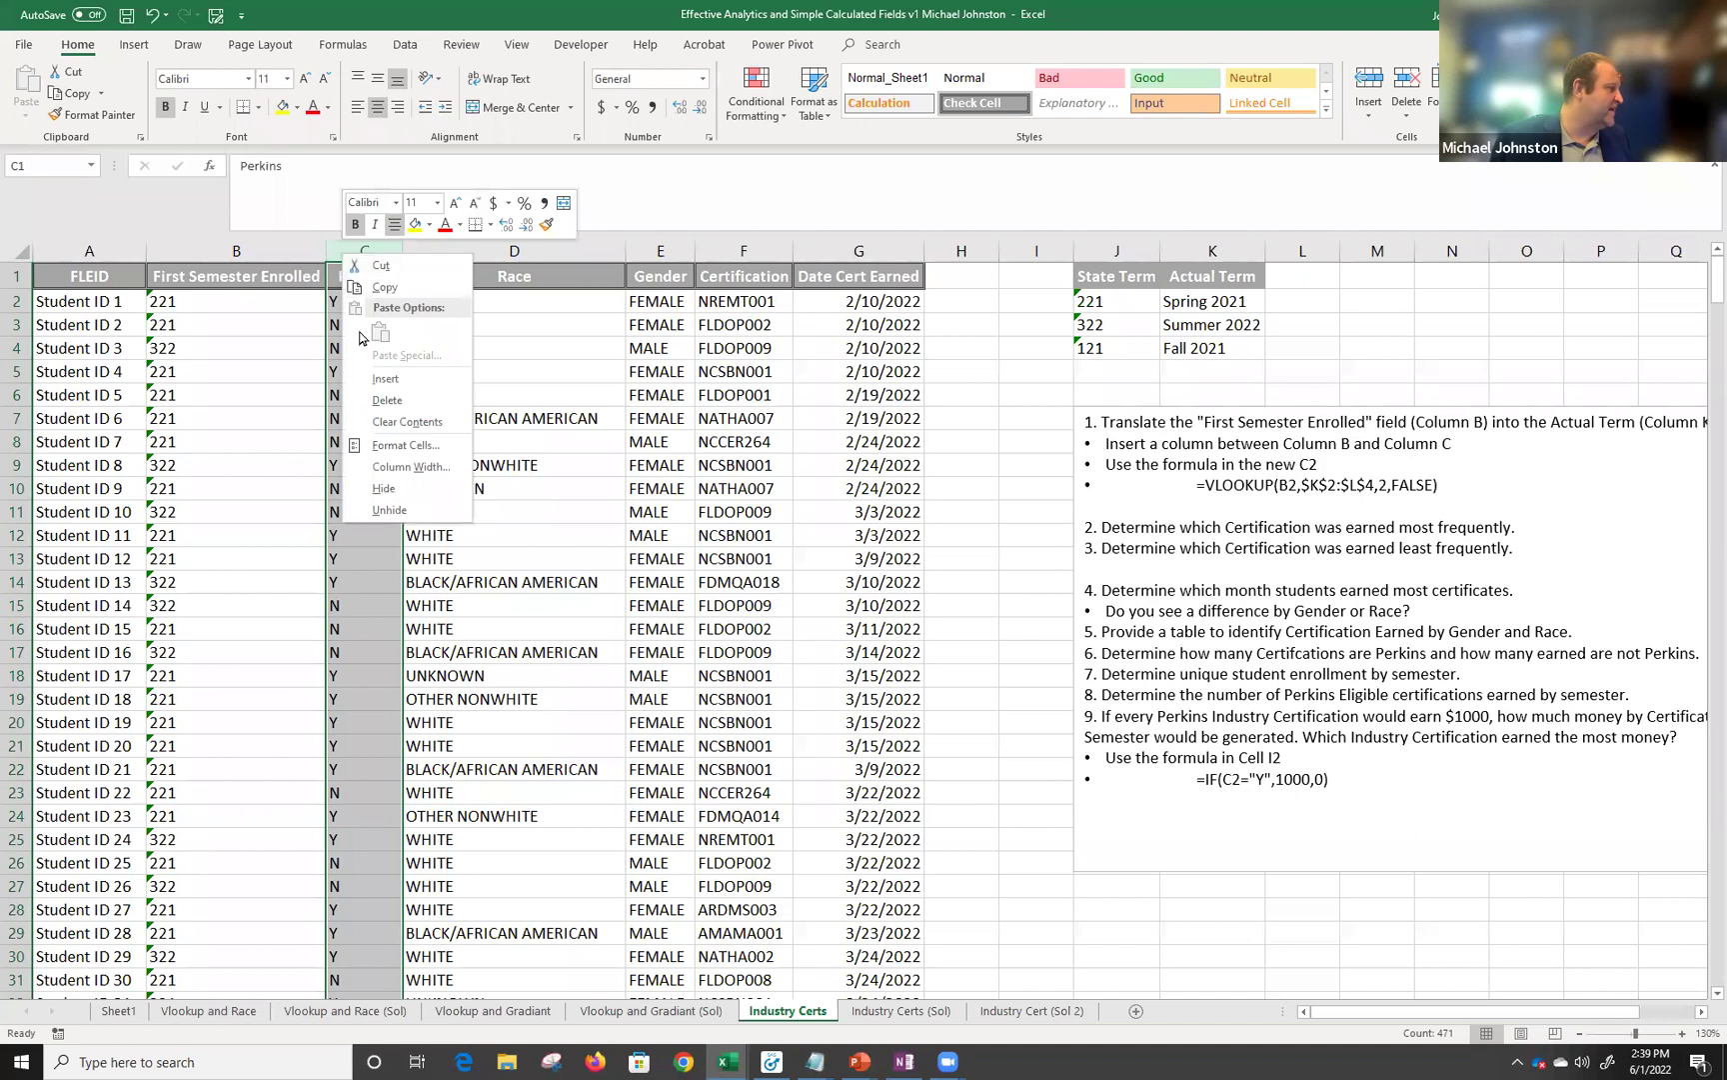
left_click(381, 380)
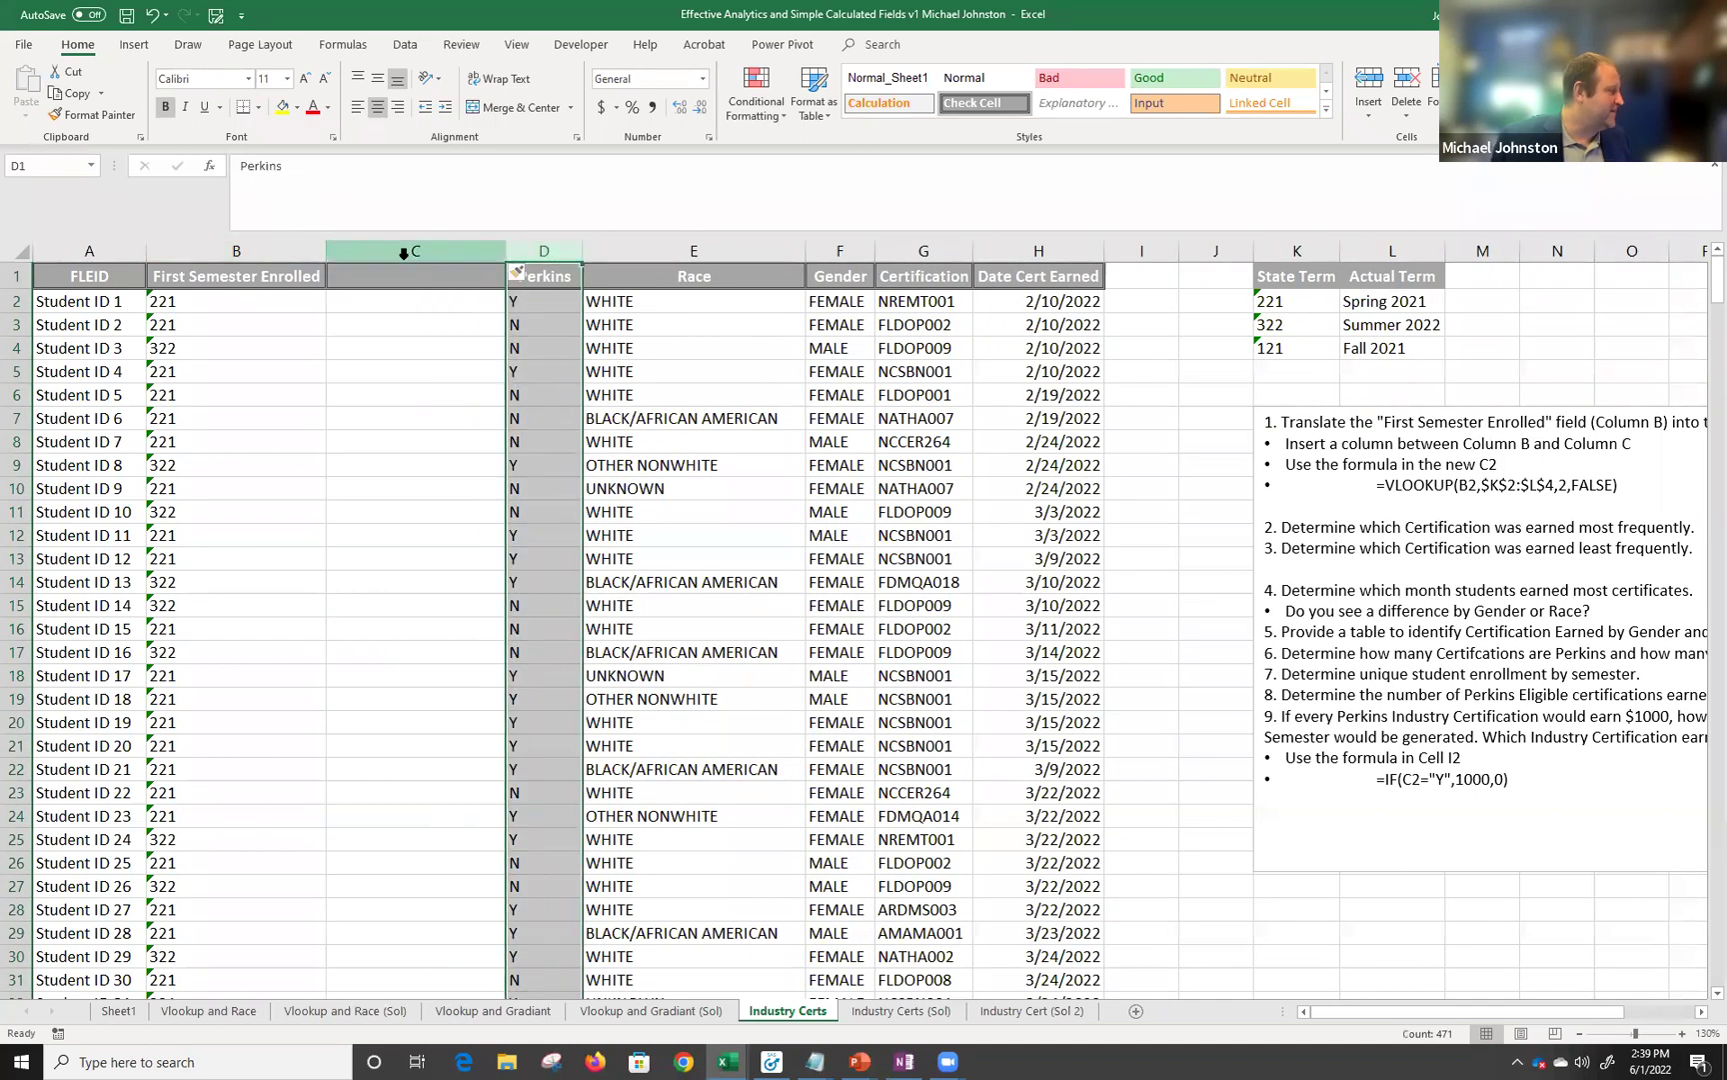
Enter the header "Actual Term" in cell C1 of the blank column.
left_click(298, 245)
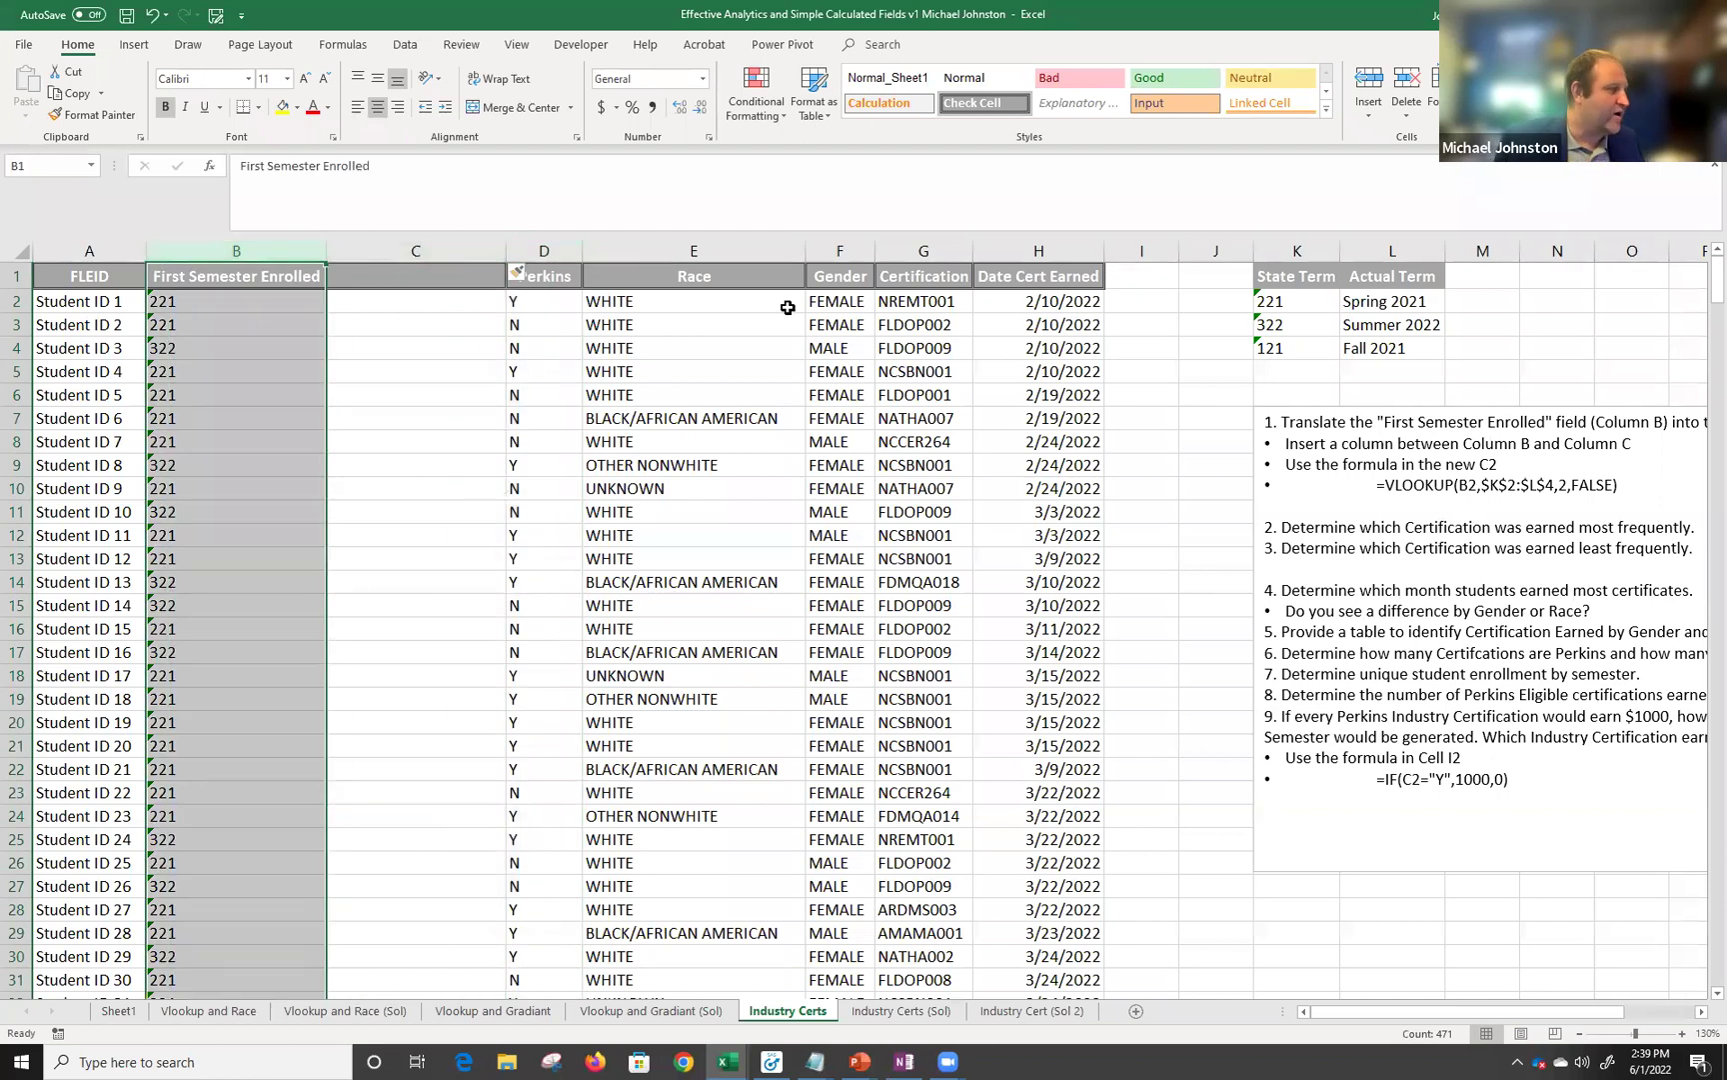
left_click(424, 277)
type("Actual Term")
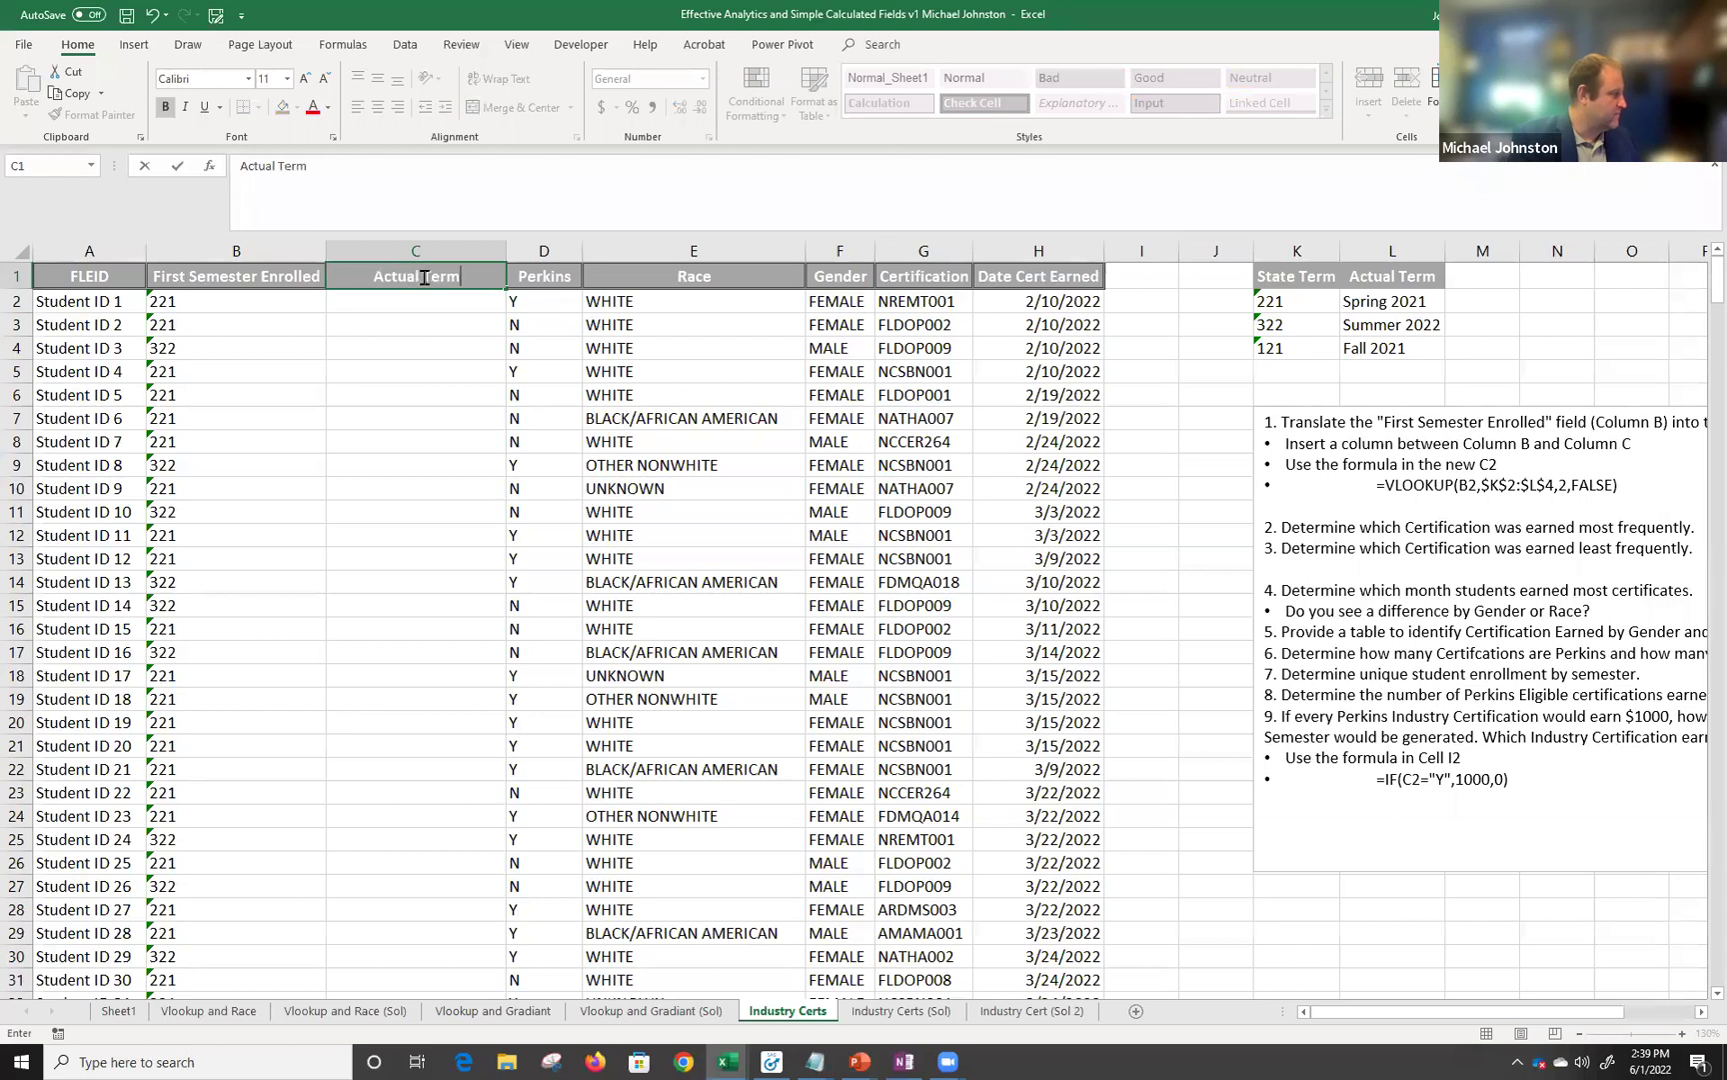
key("Return")
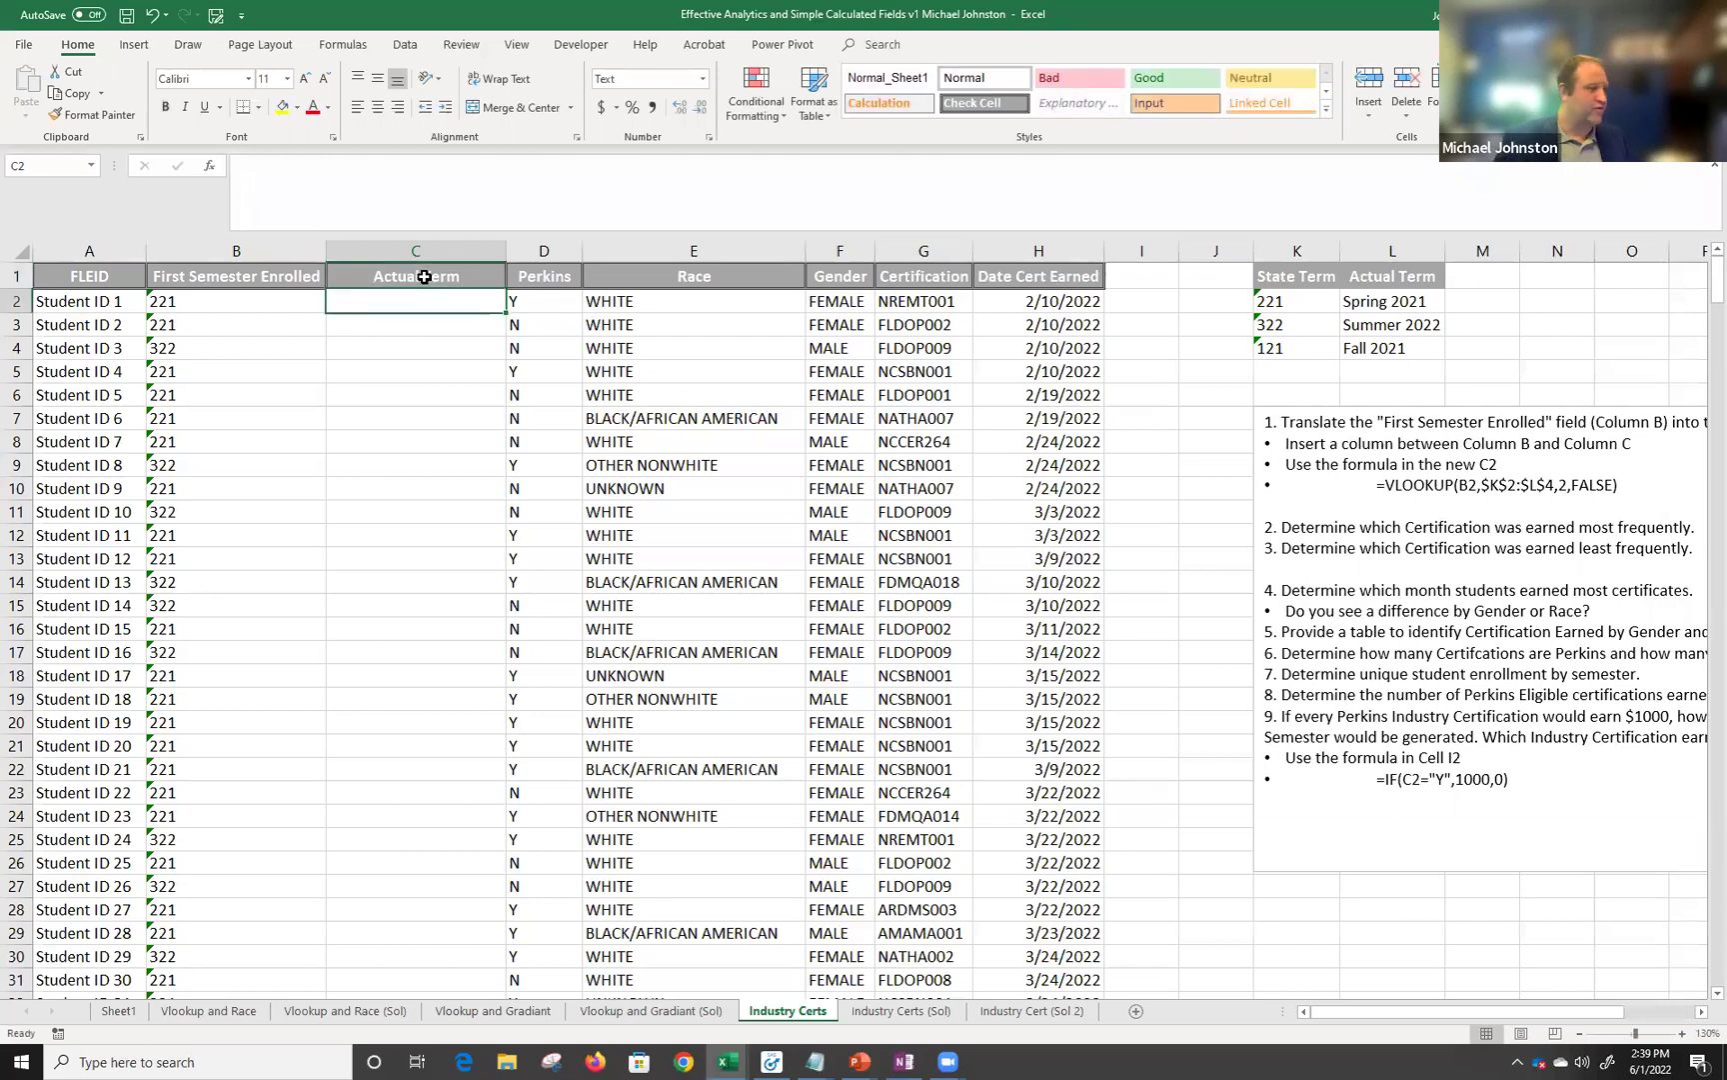
Insert a VLOOKUP function in C2 with B2 as the lookup value.
left_click(205, 301)
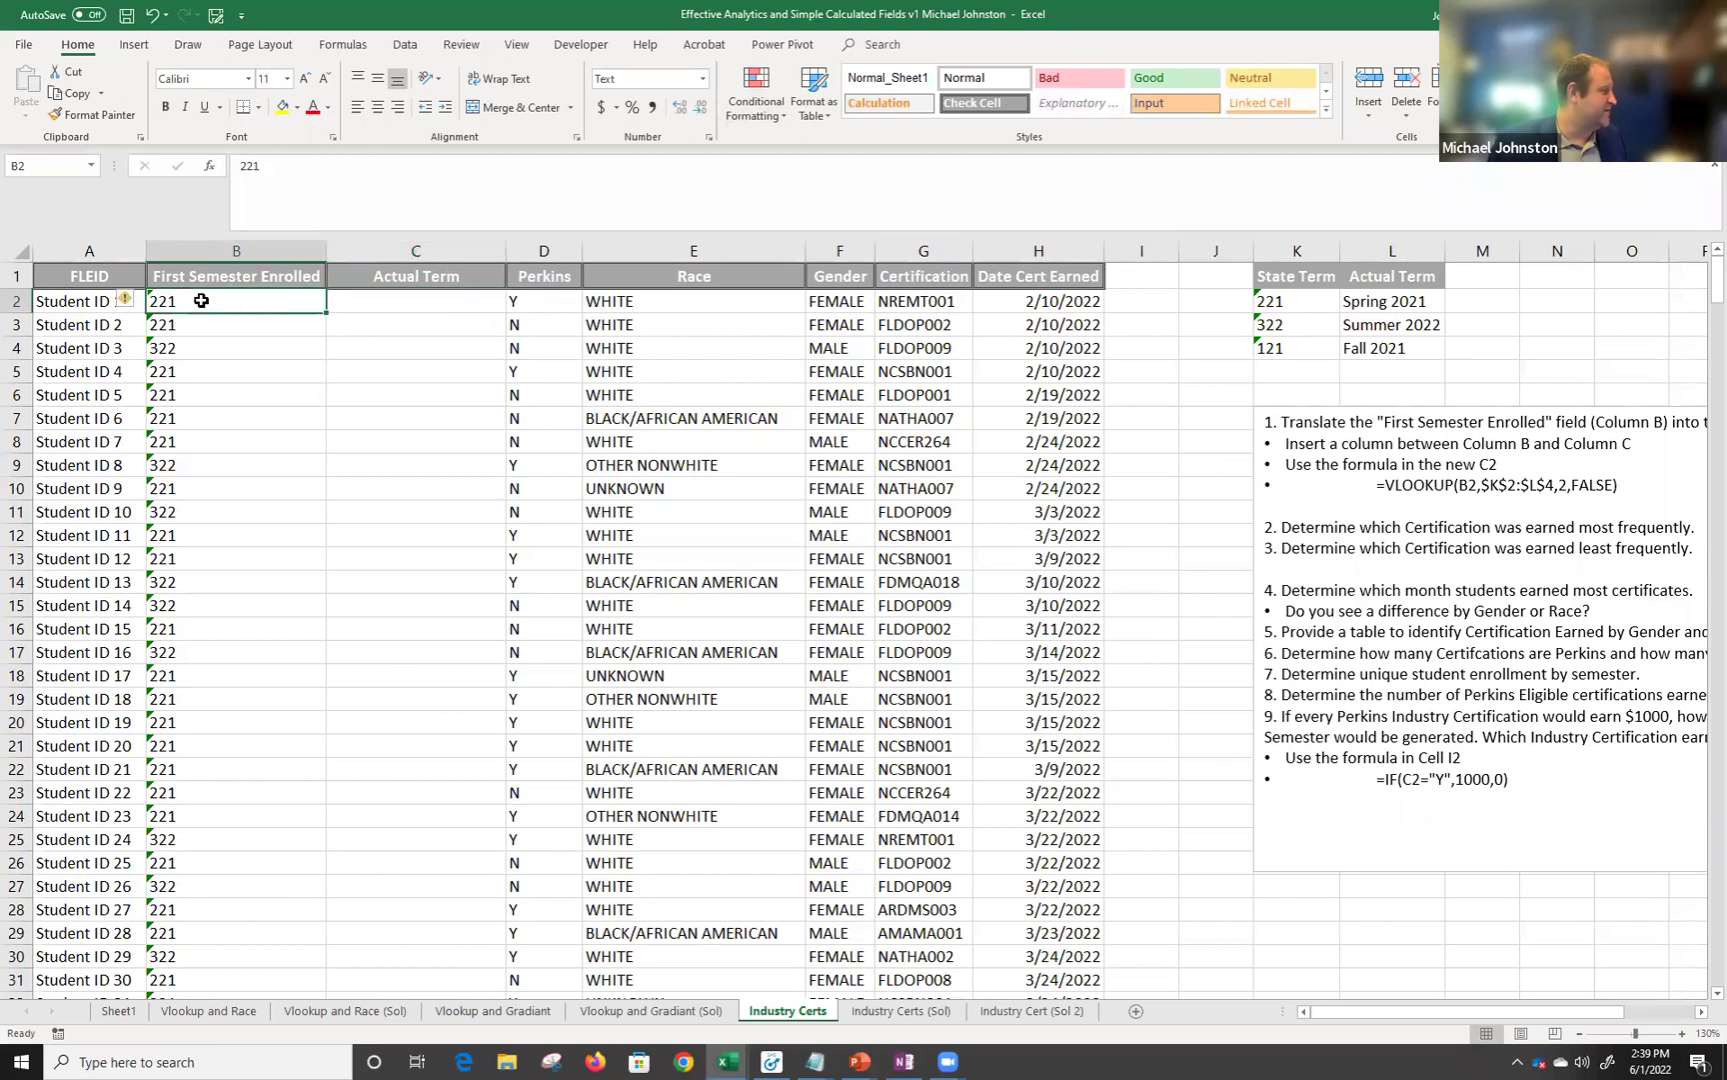
left_click(1264, 302)
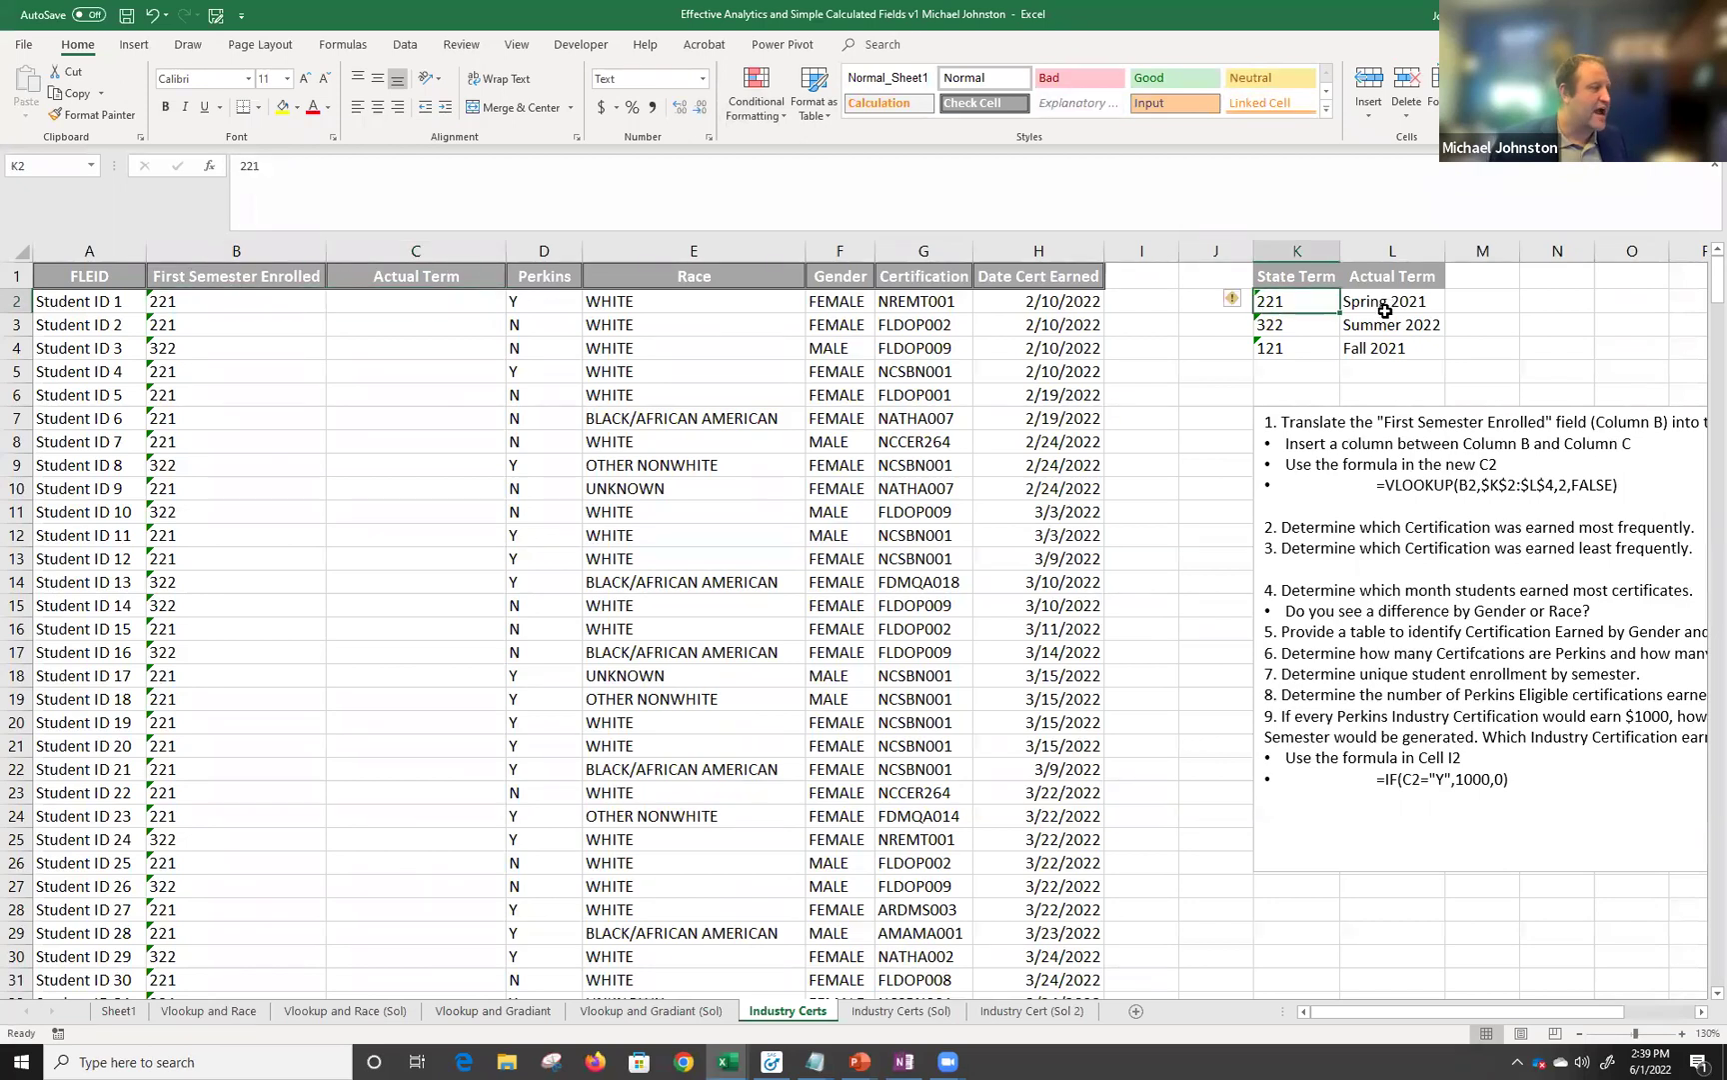
left_click(451, 292)
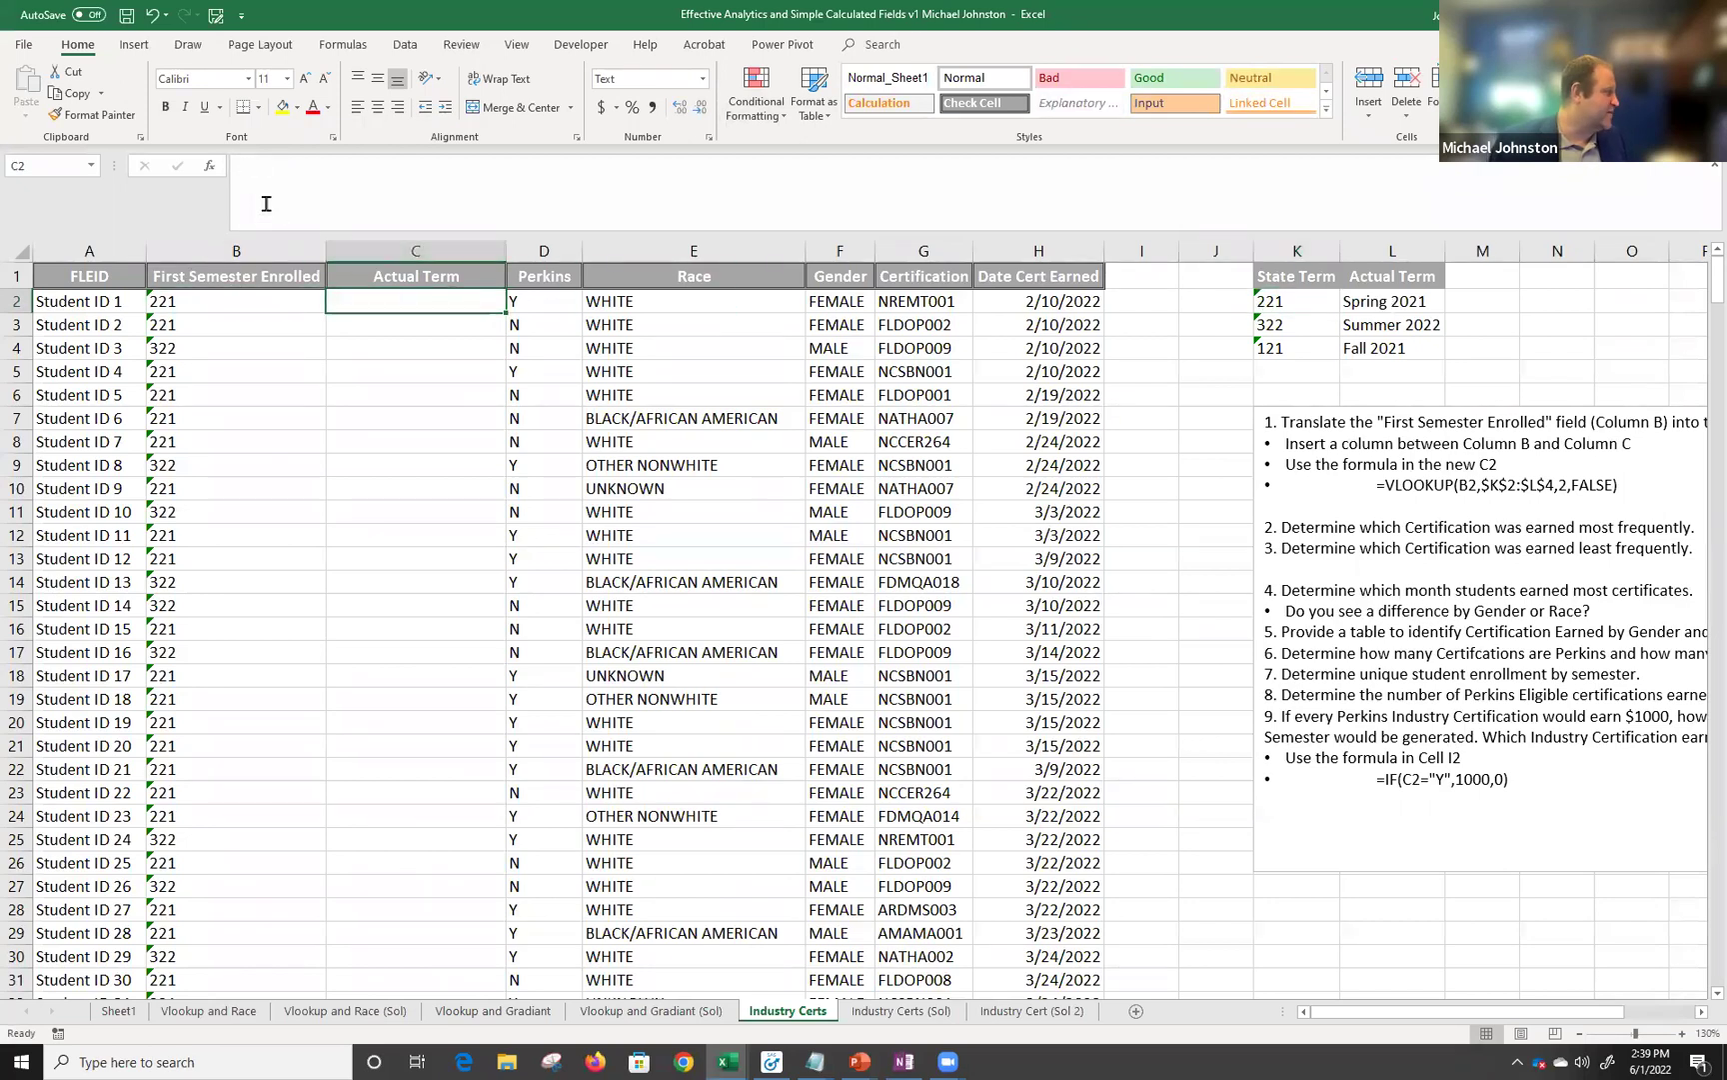
left_click(210, 176)
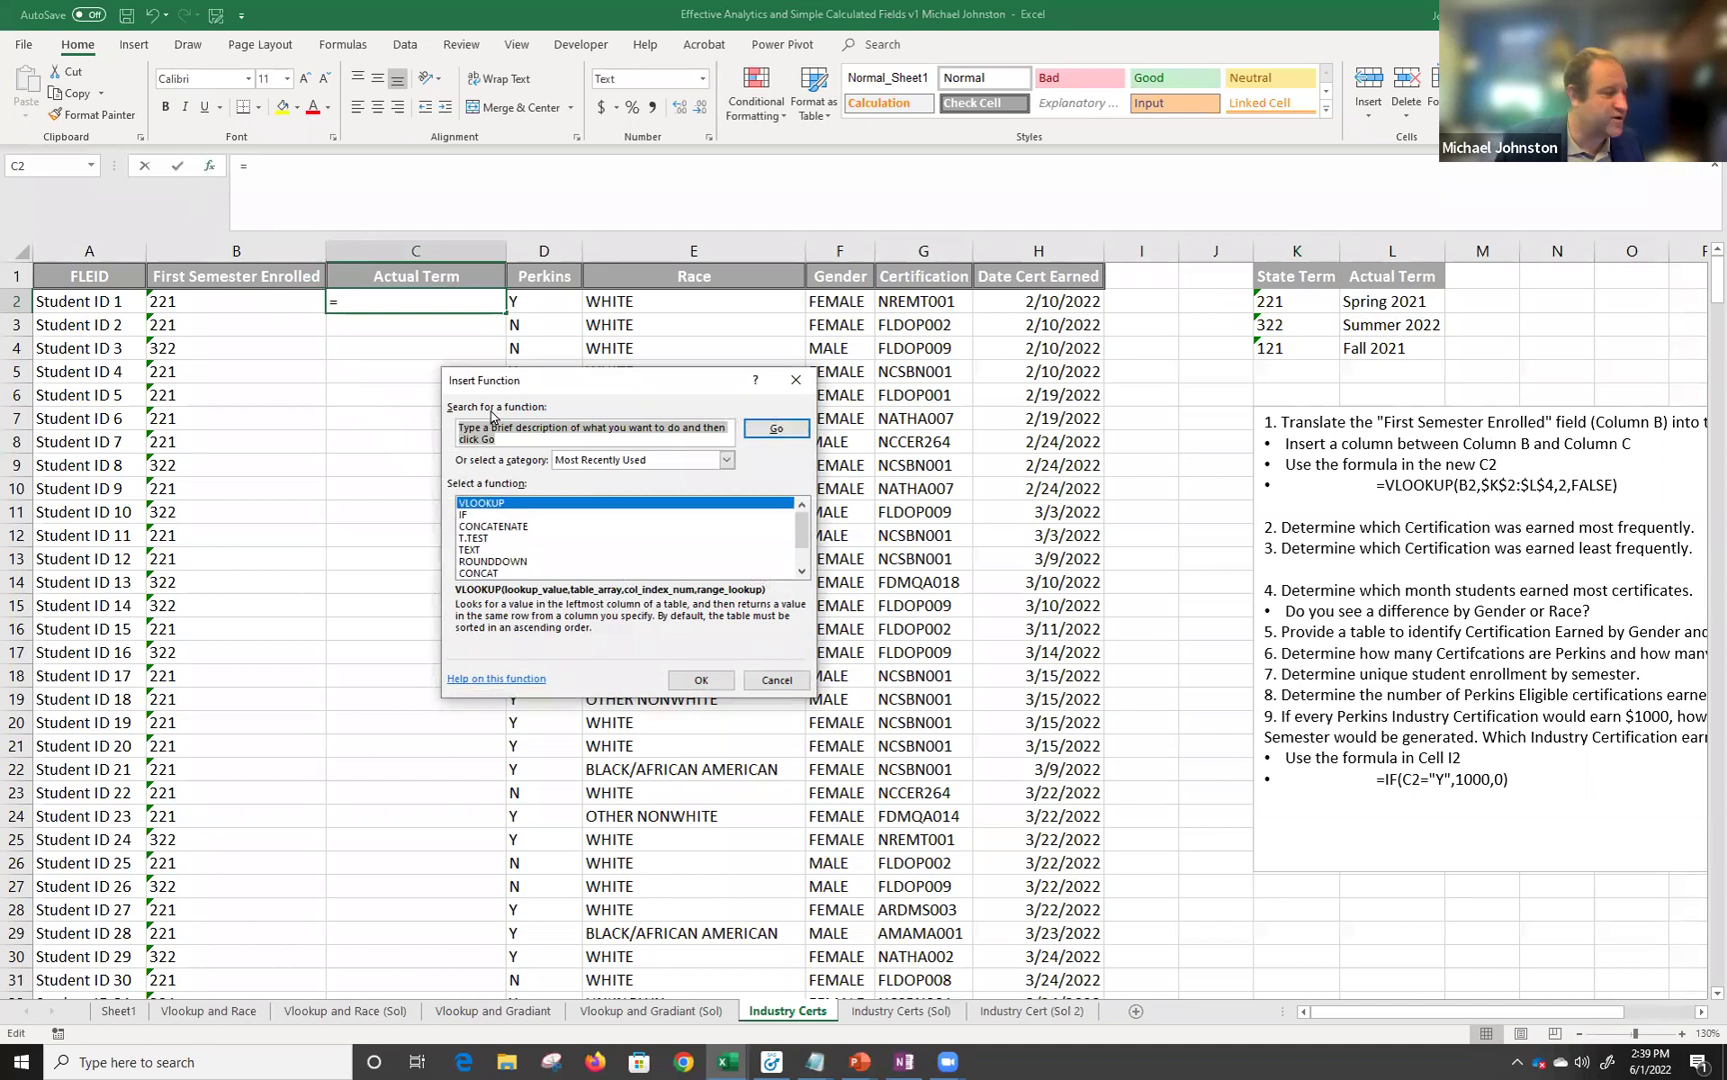
type("Vlookup")
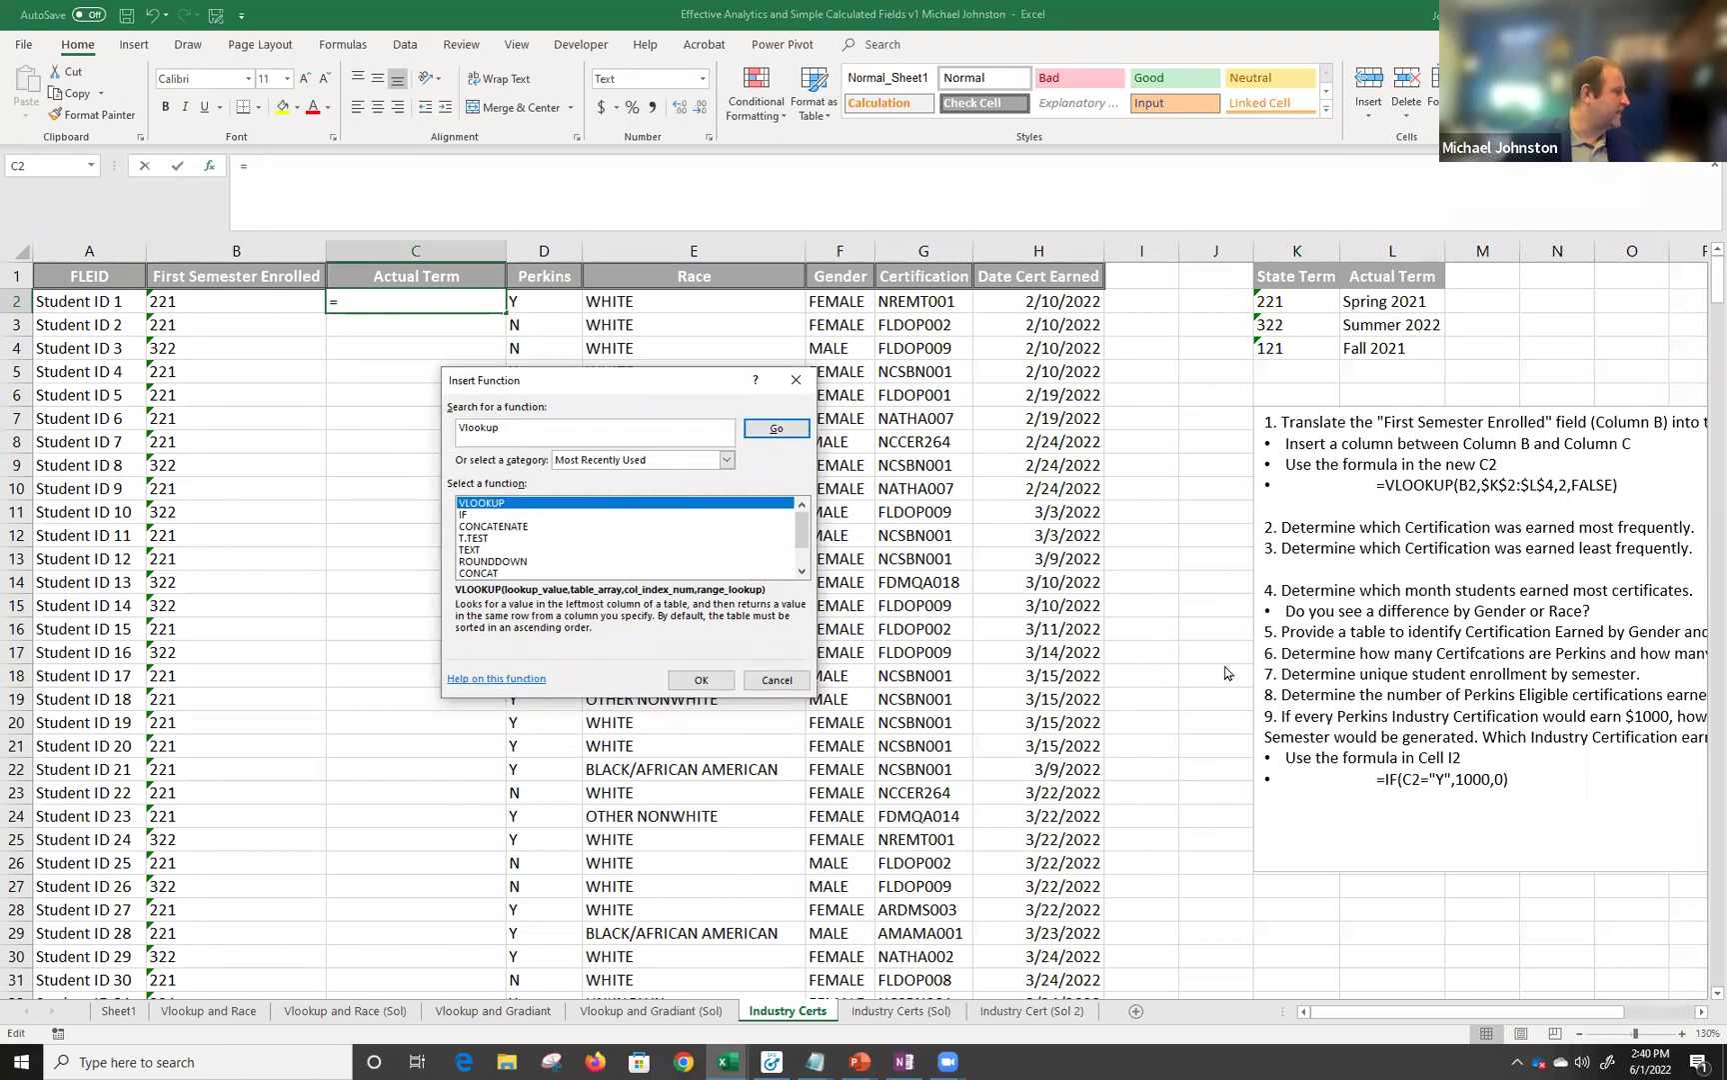
left_click(776, 428)
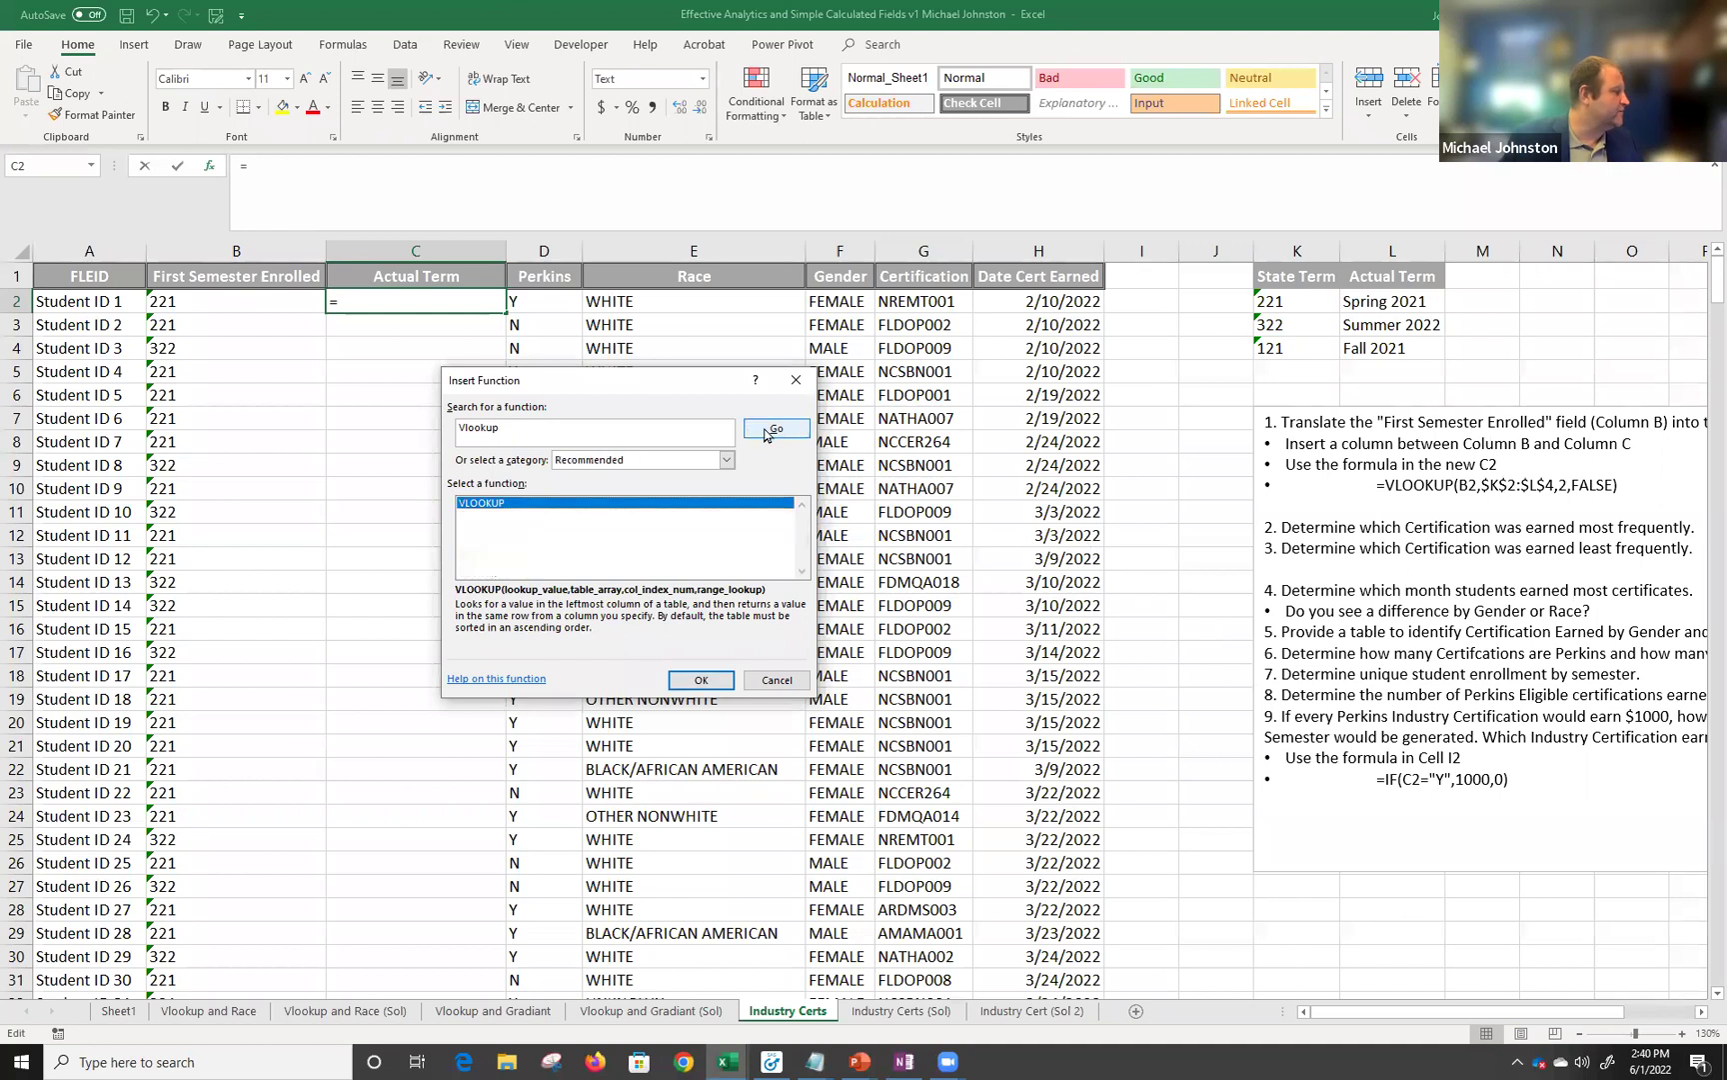
double_click(519, 504)
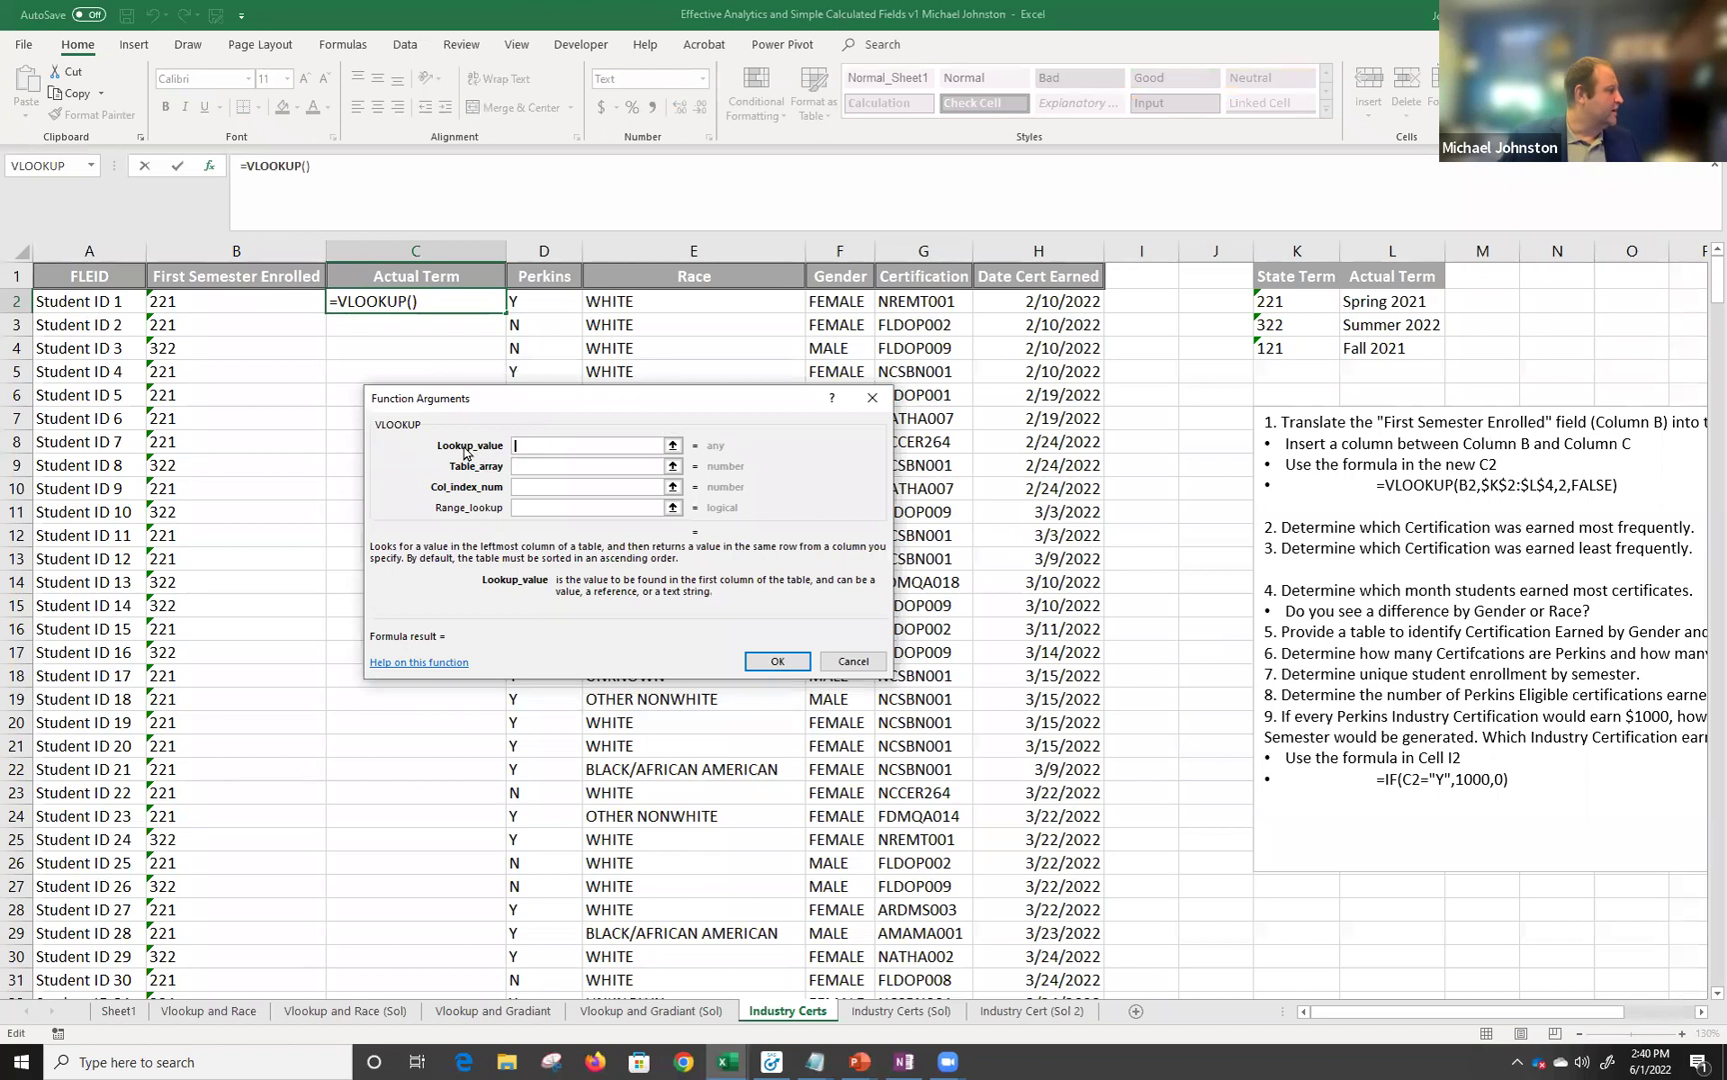
left_click(210, 301)
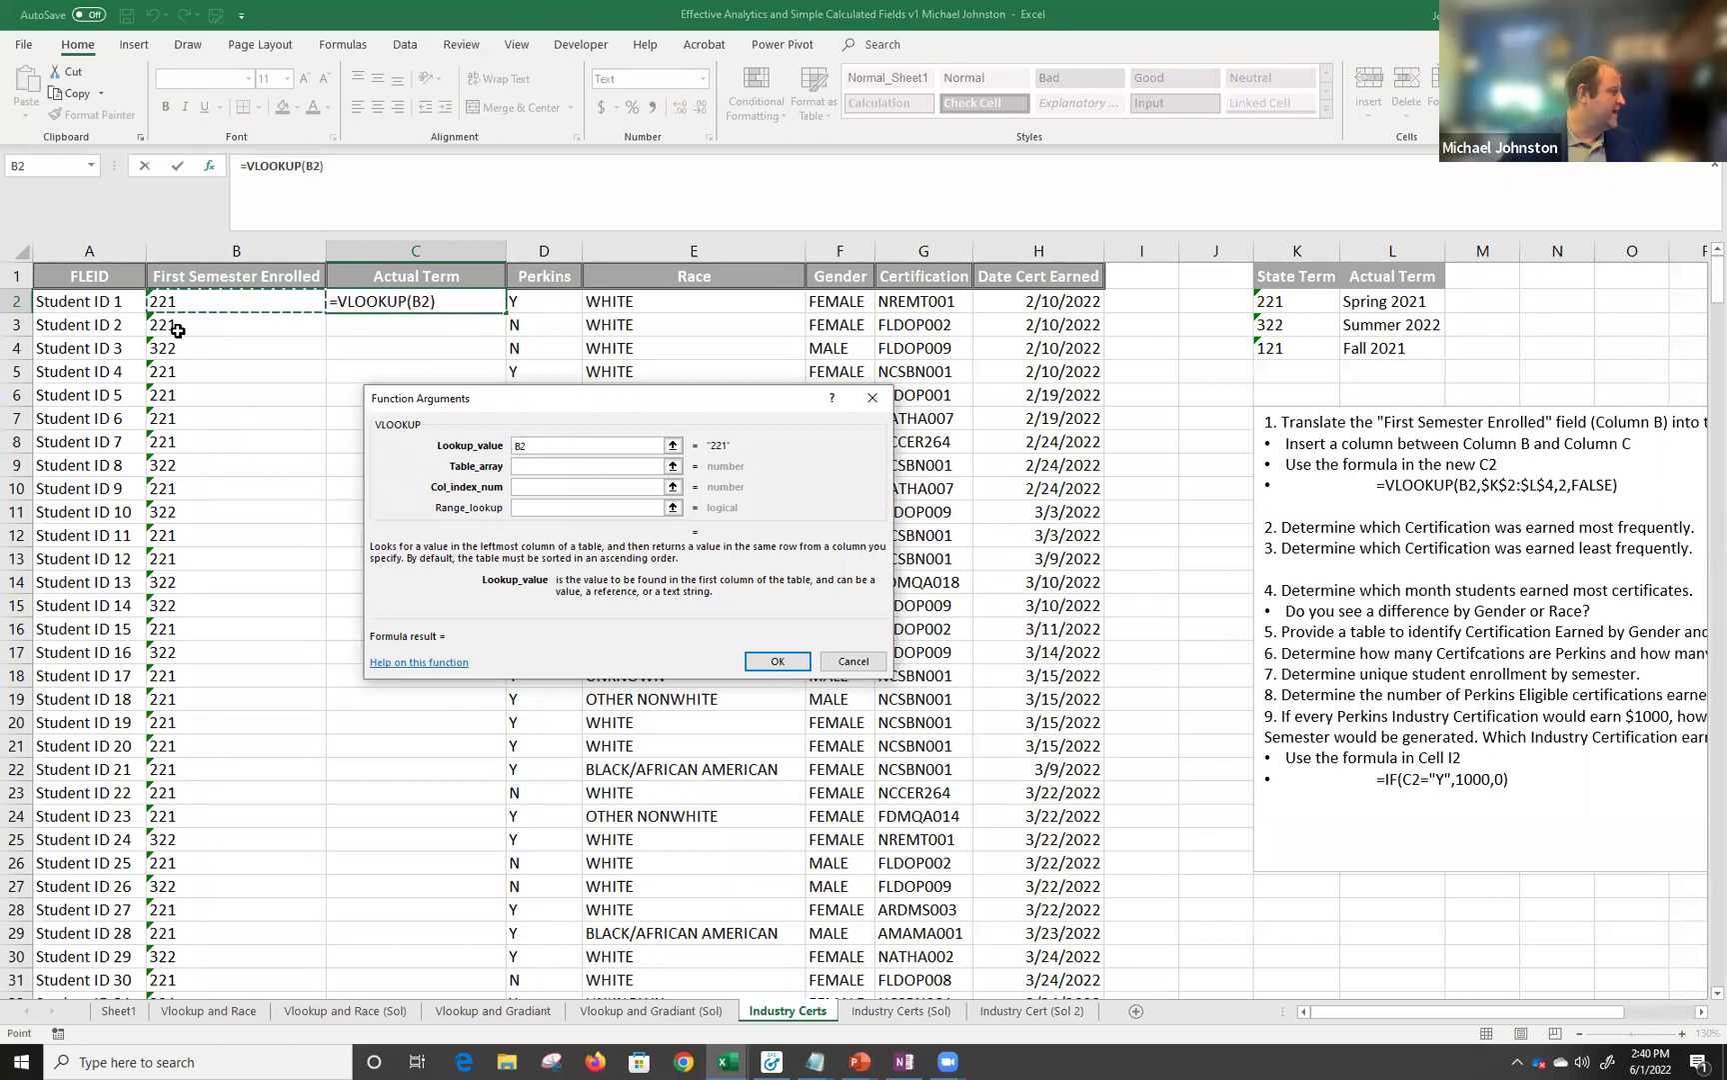
Set the VLOOKUP table array to the State Term and Actual Term table as the absolute range $K$1:$L$4.
left_click(529, 466)
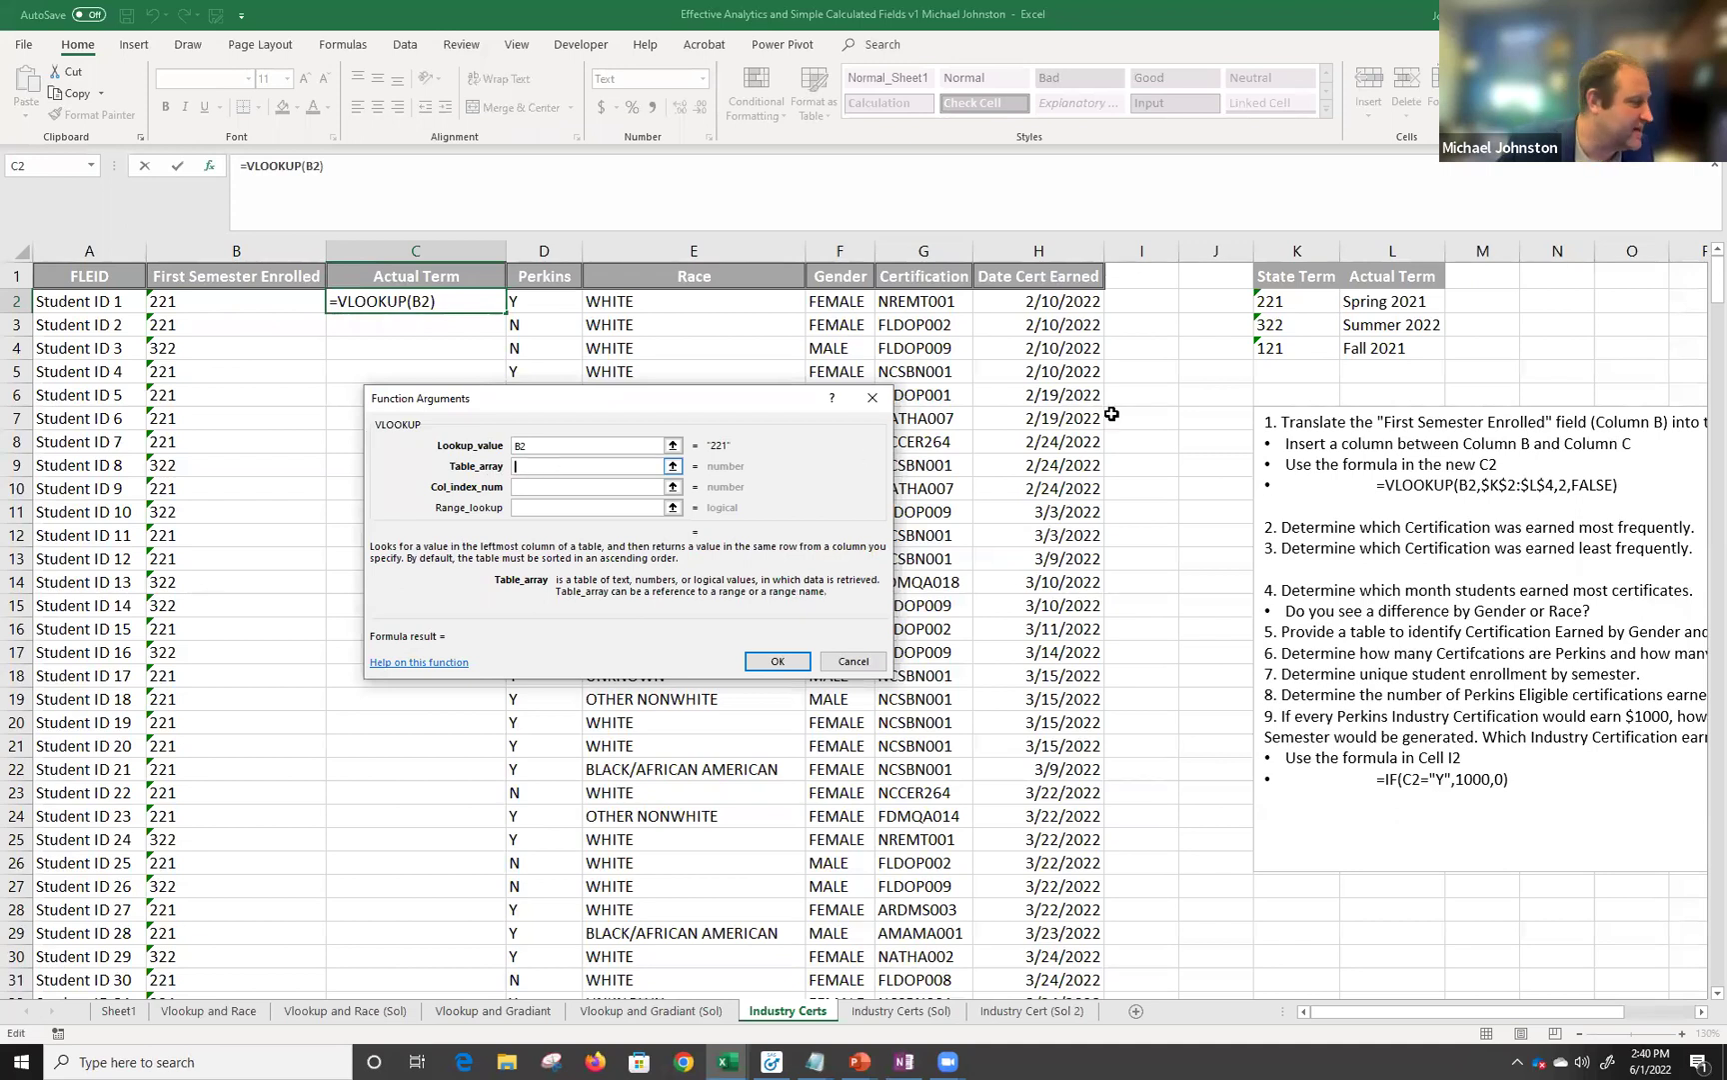
left_click(1278, 275)
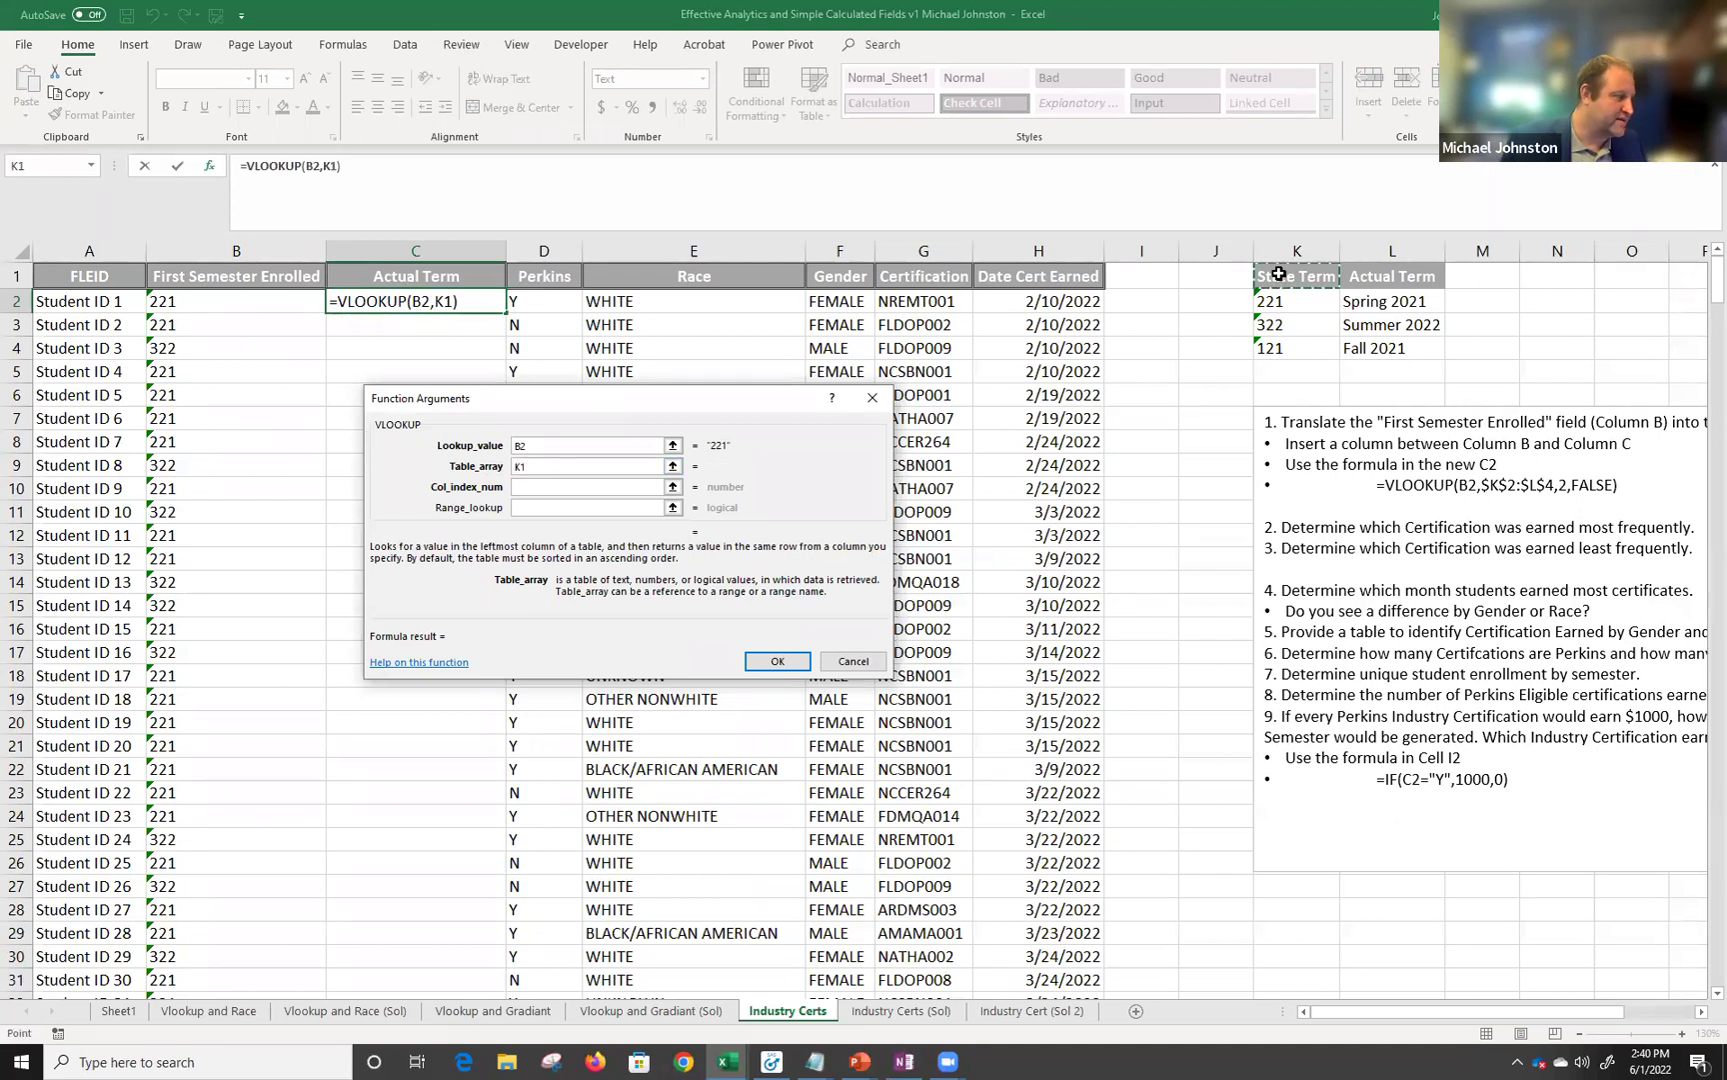
left_click_drag(1279, 278, 1359, 350)
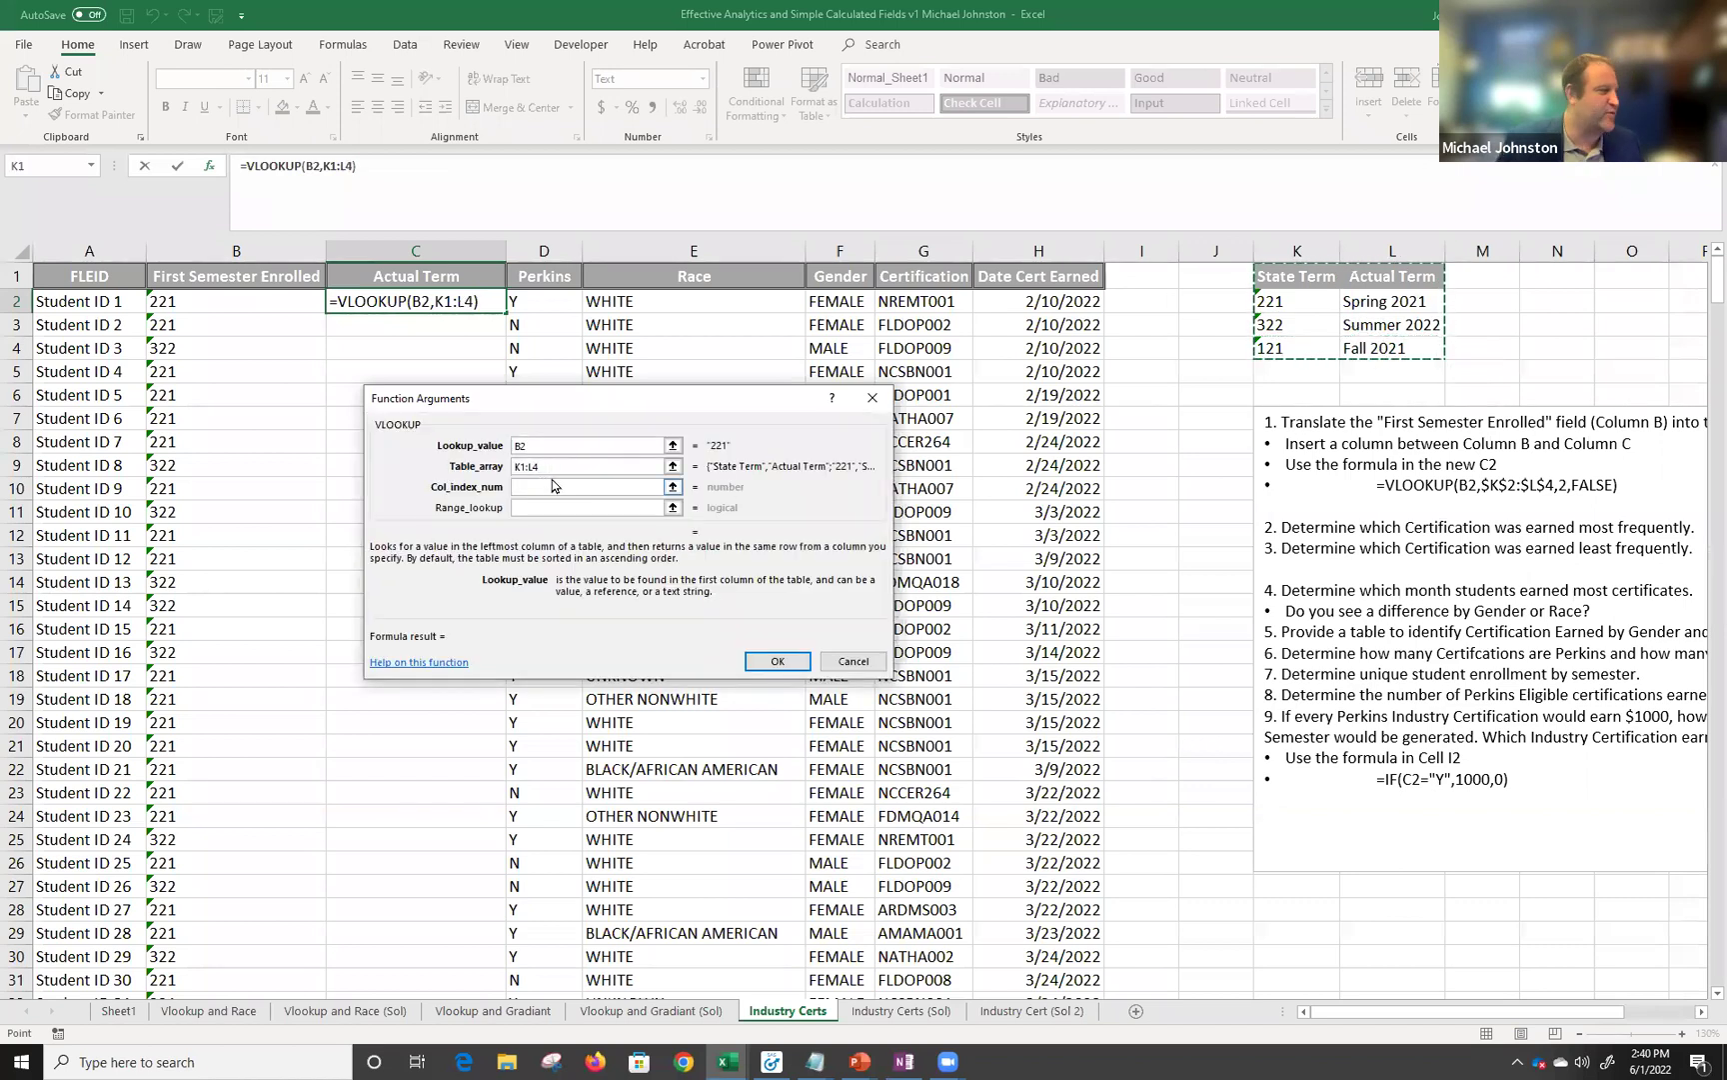
key("F4")
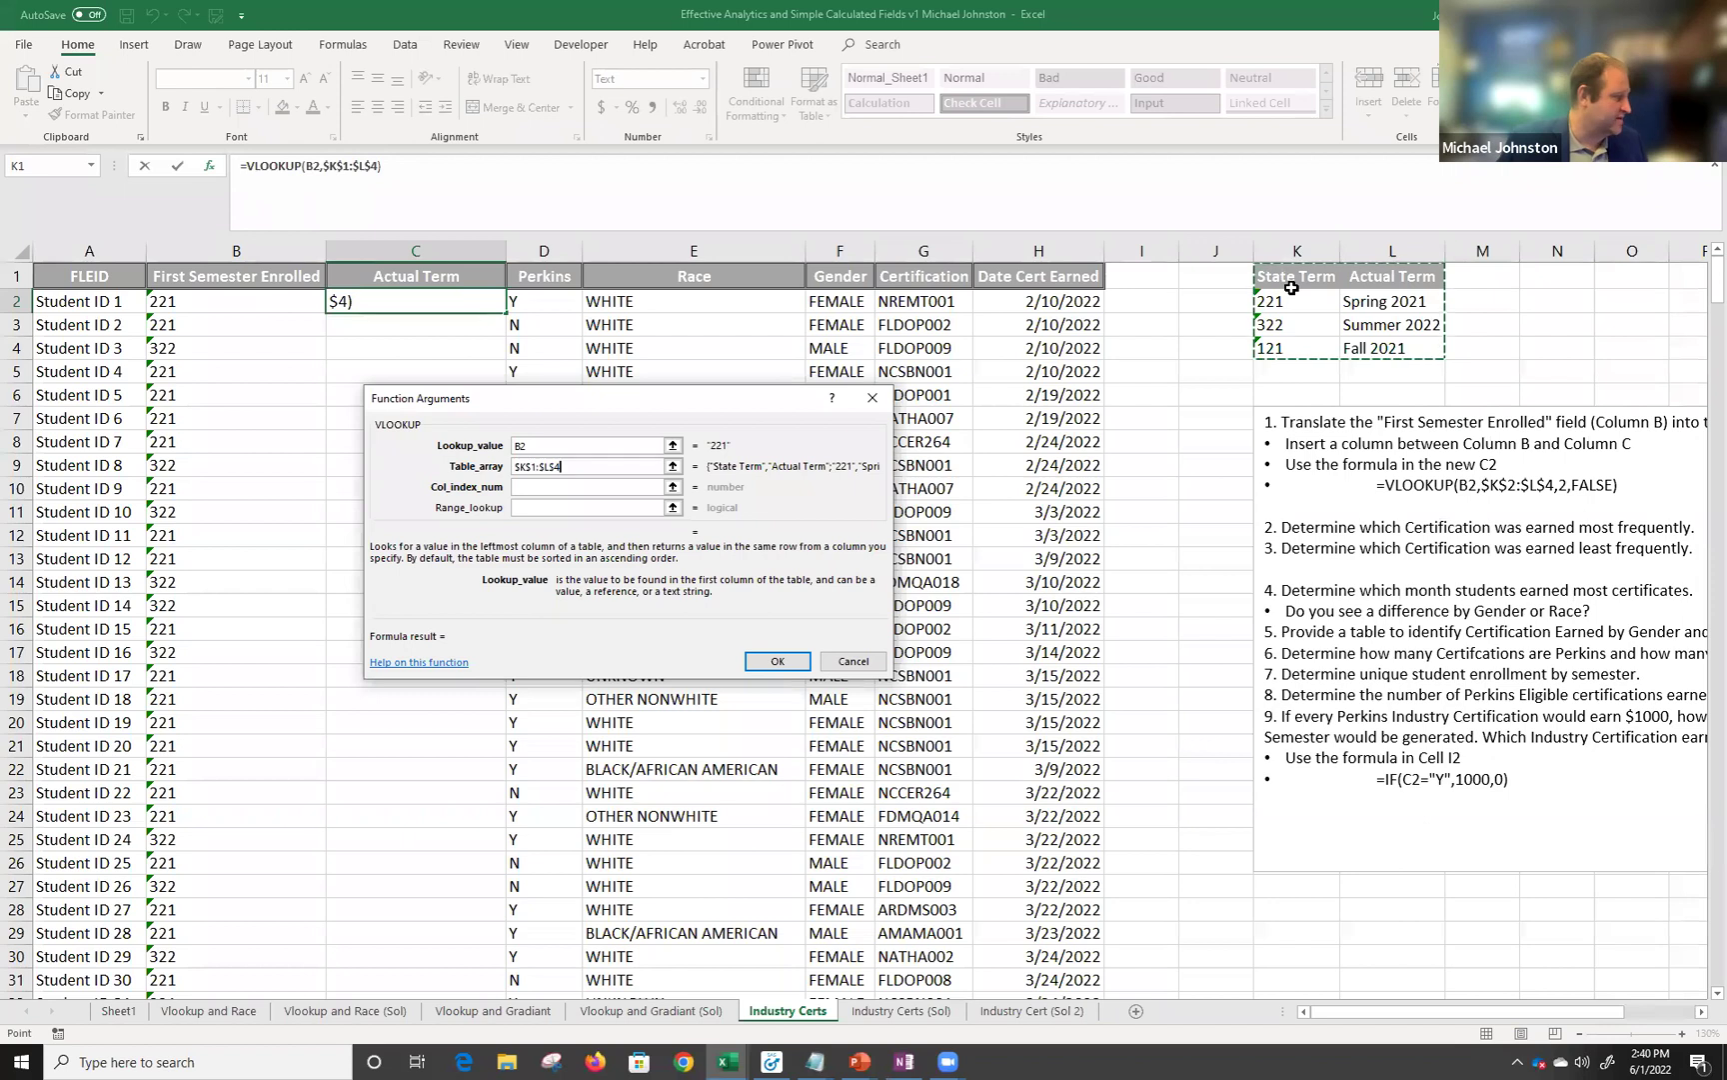
Set the VLOOKUP column index to 2 and range lookup to False, and accept the formula in C2.
left_click(530, 489)
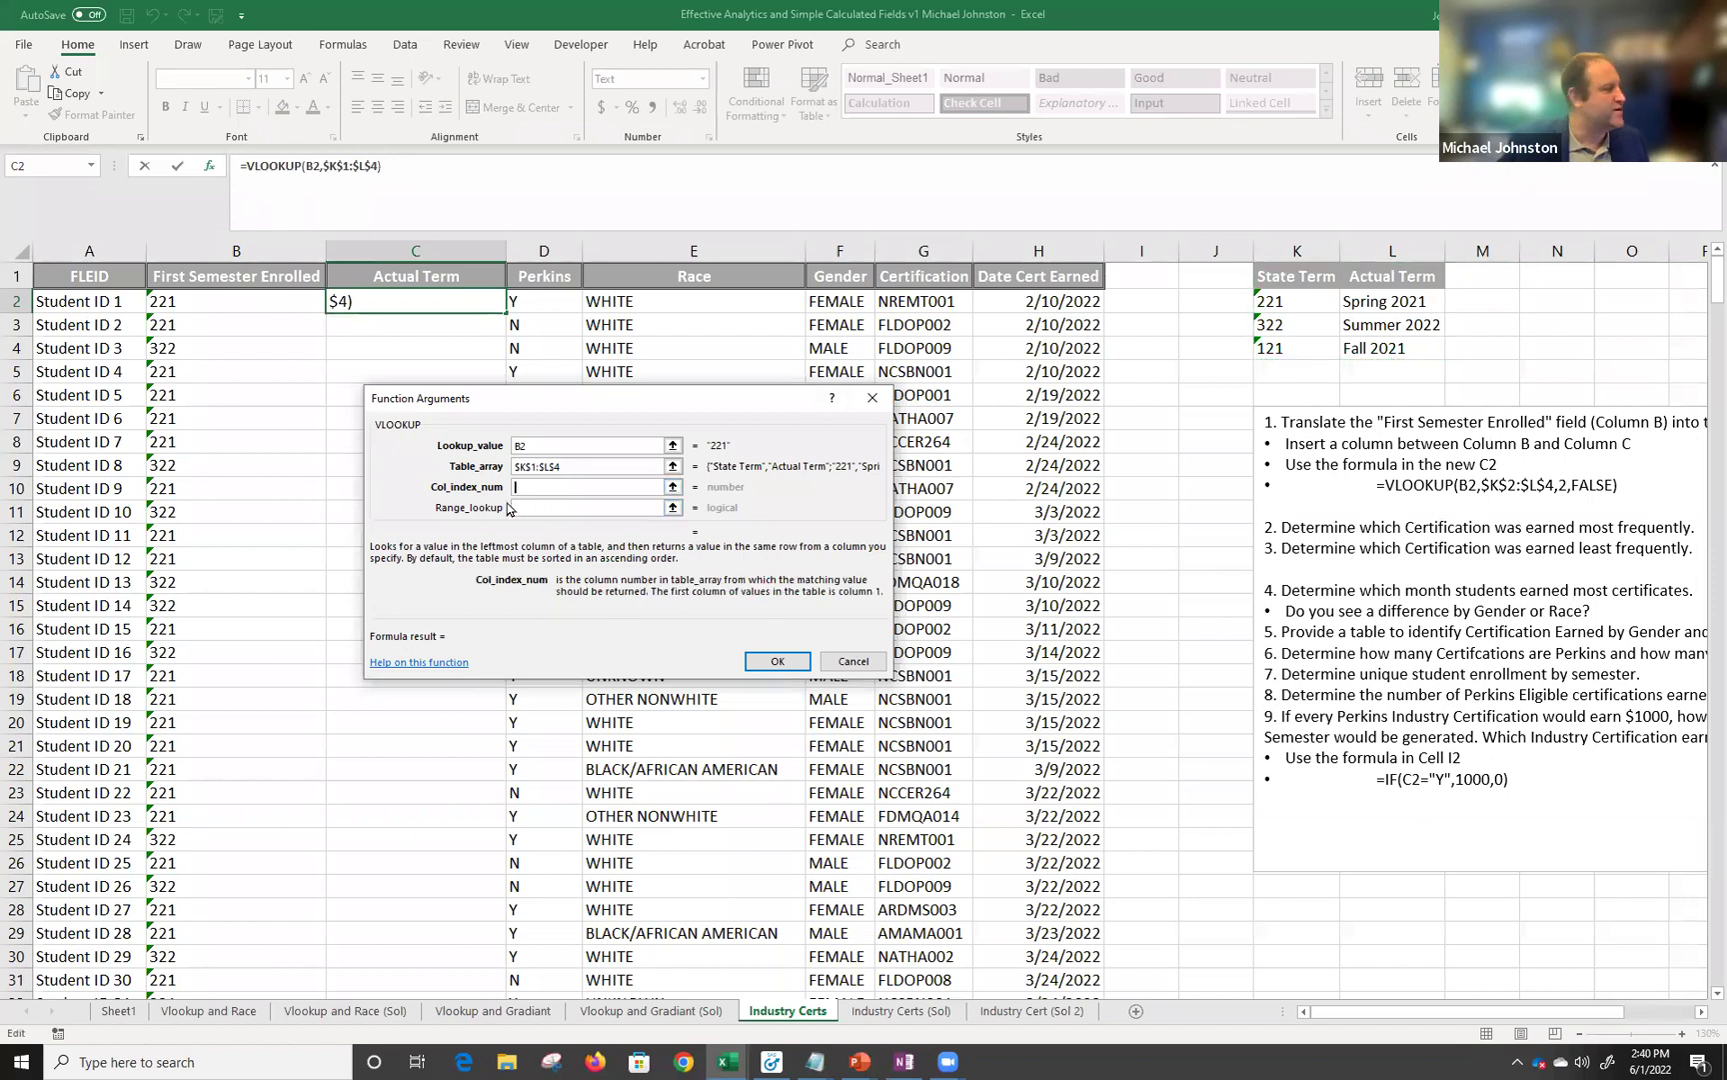
type("2")
left_click(634, 507)
type("False")
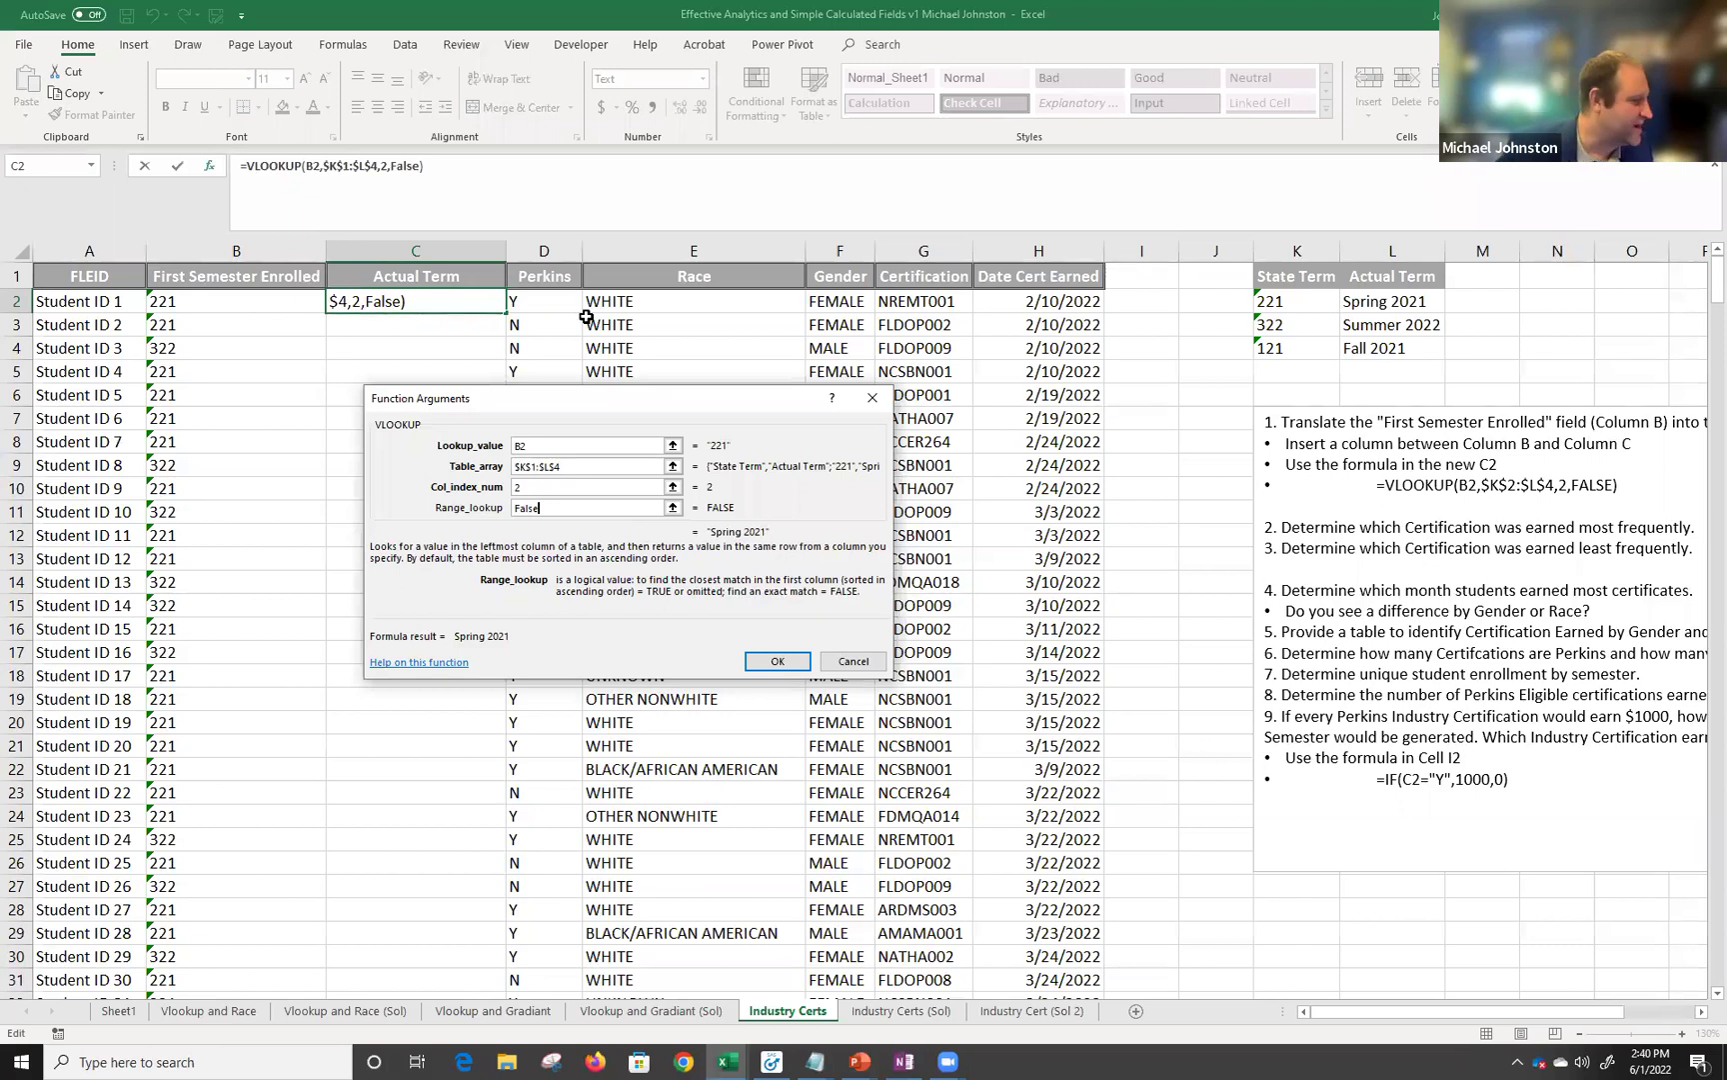
left_click(780, 660)
Change the number format of C2 to General and re-enter its VLOOKUP formula so that it calculates.
left_click(460, 335)
left_click(444, 301)
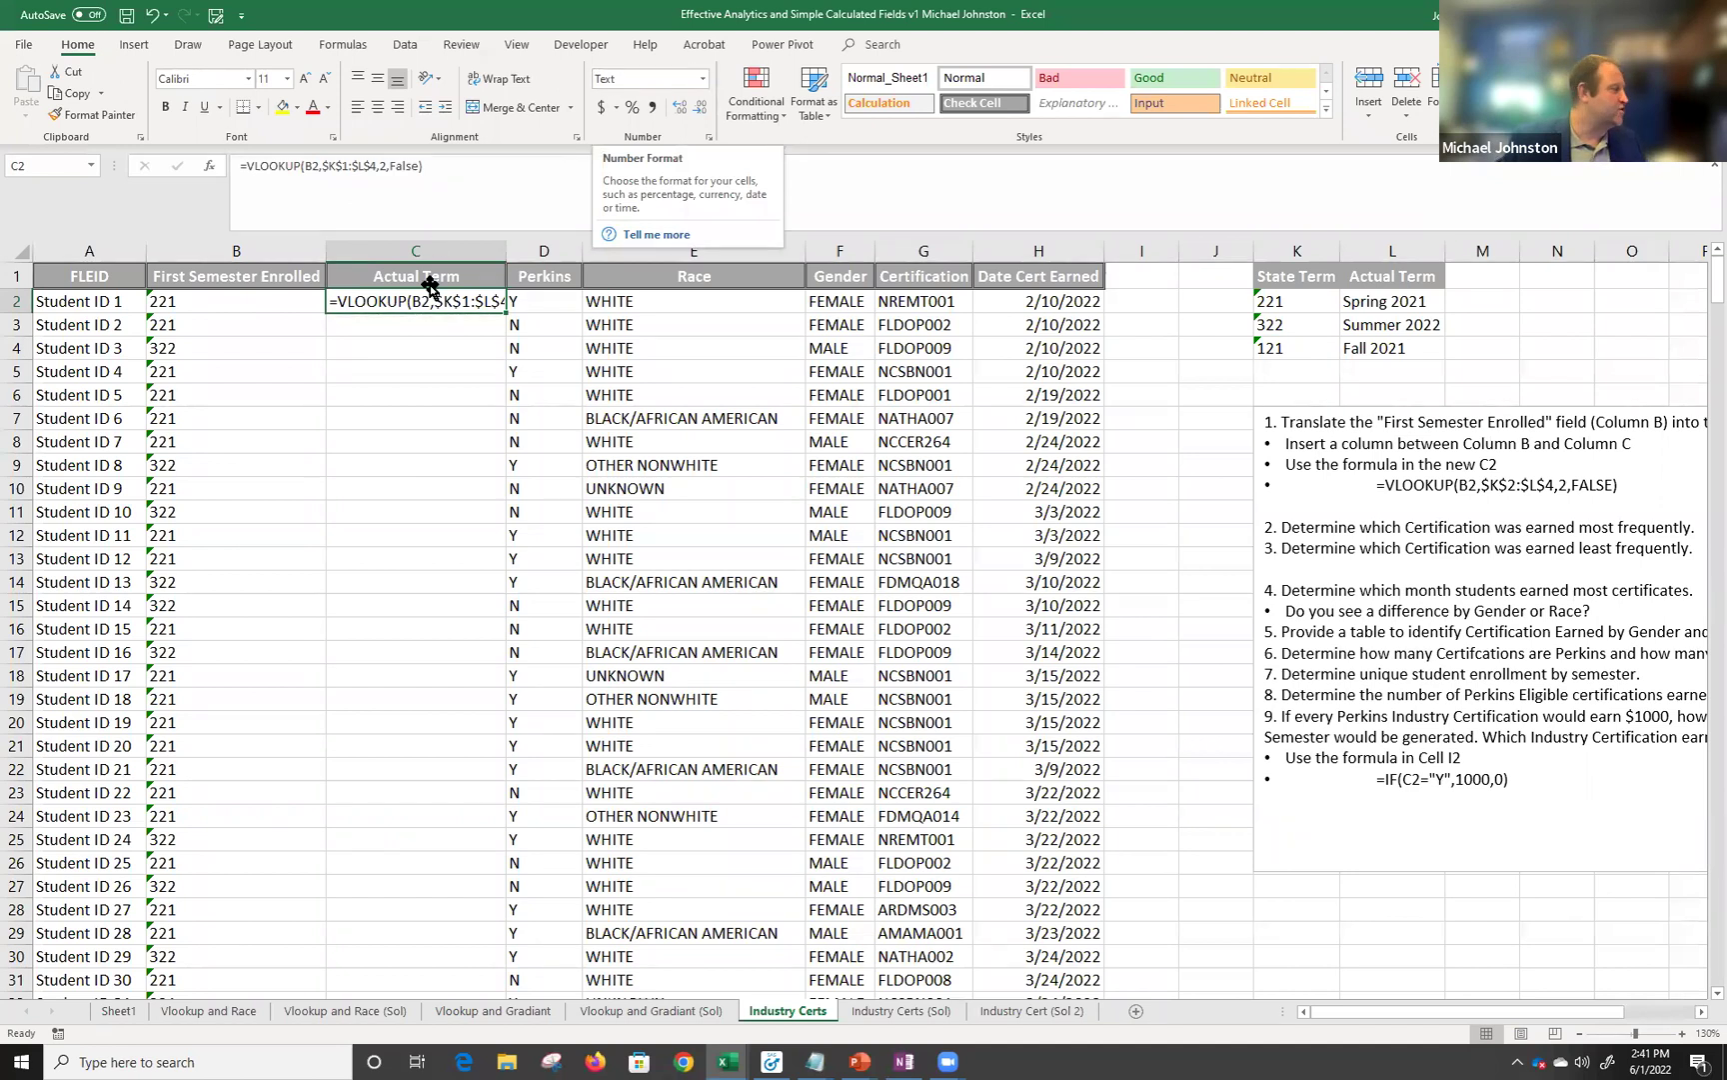
left_click(436, 348)
left_click(437, 301)
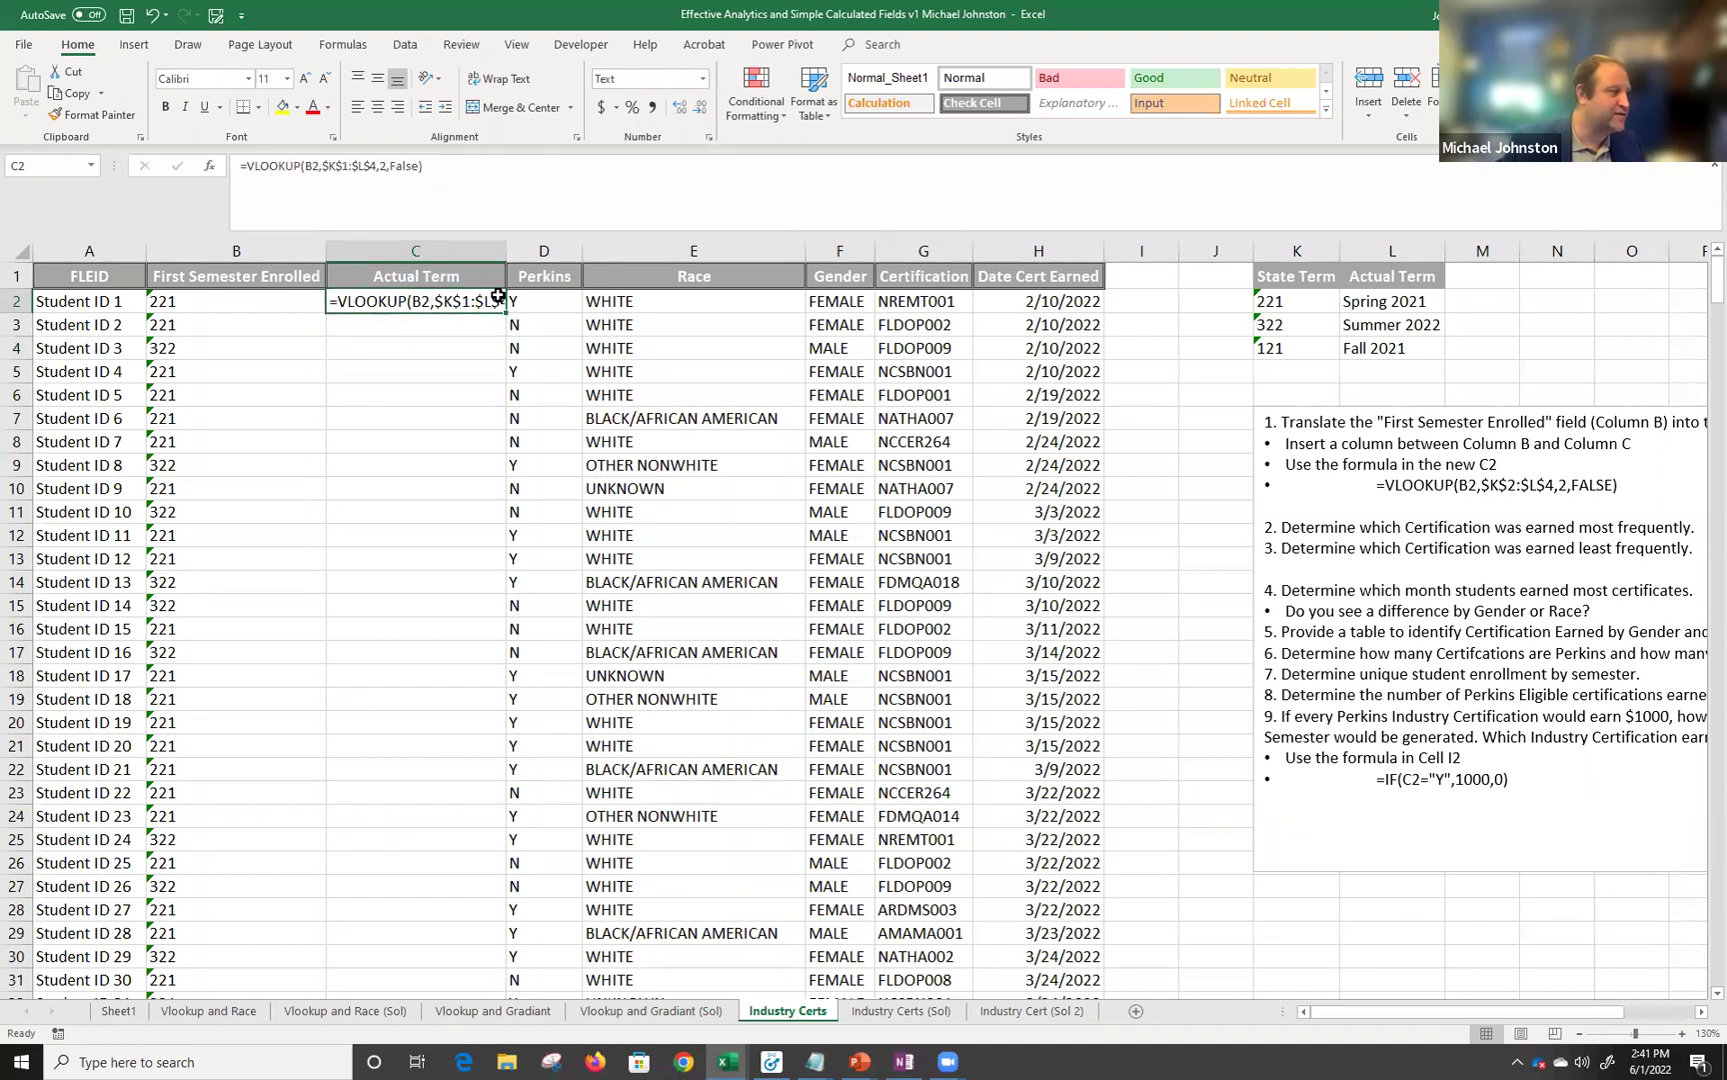
left_click(701, 79)
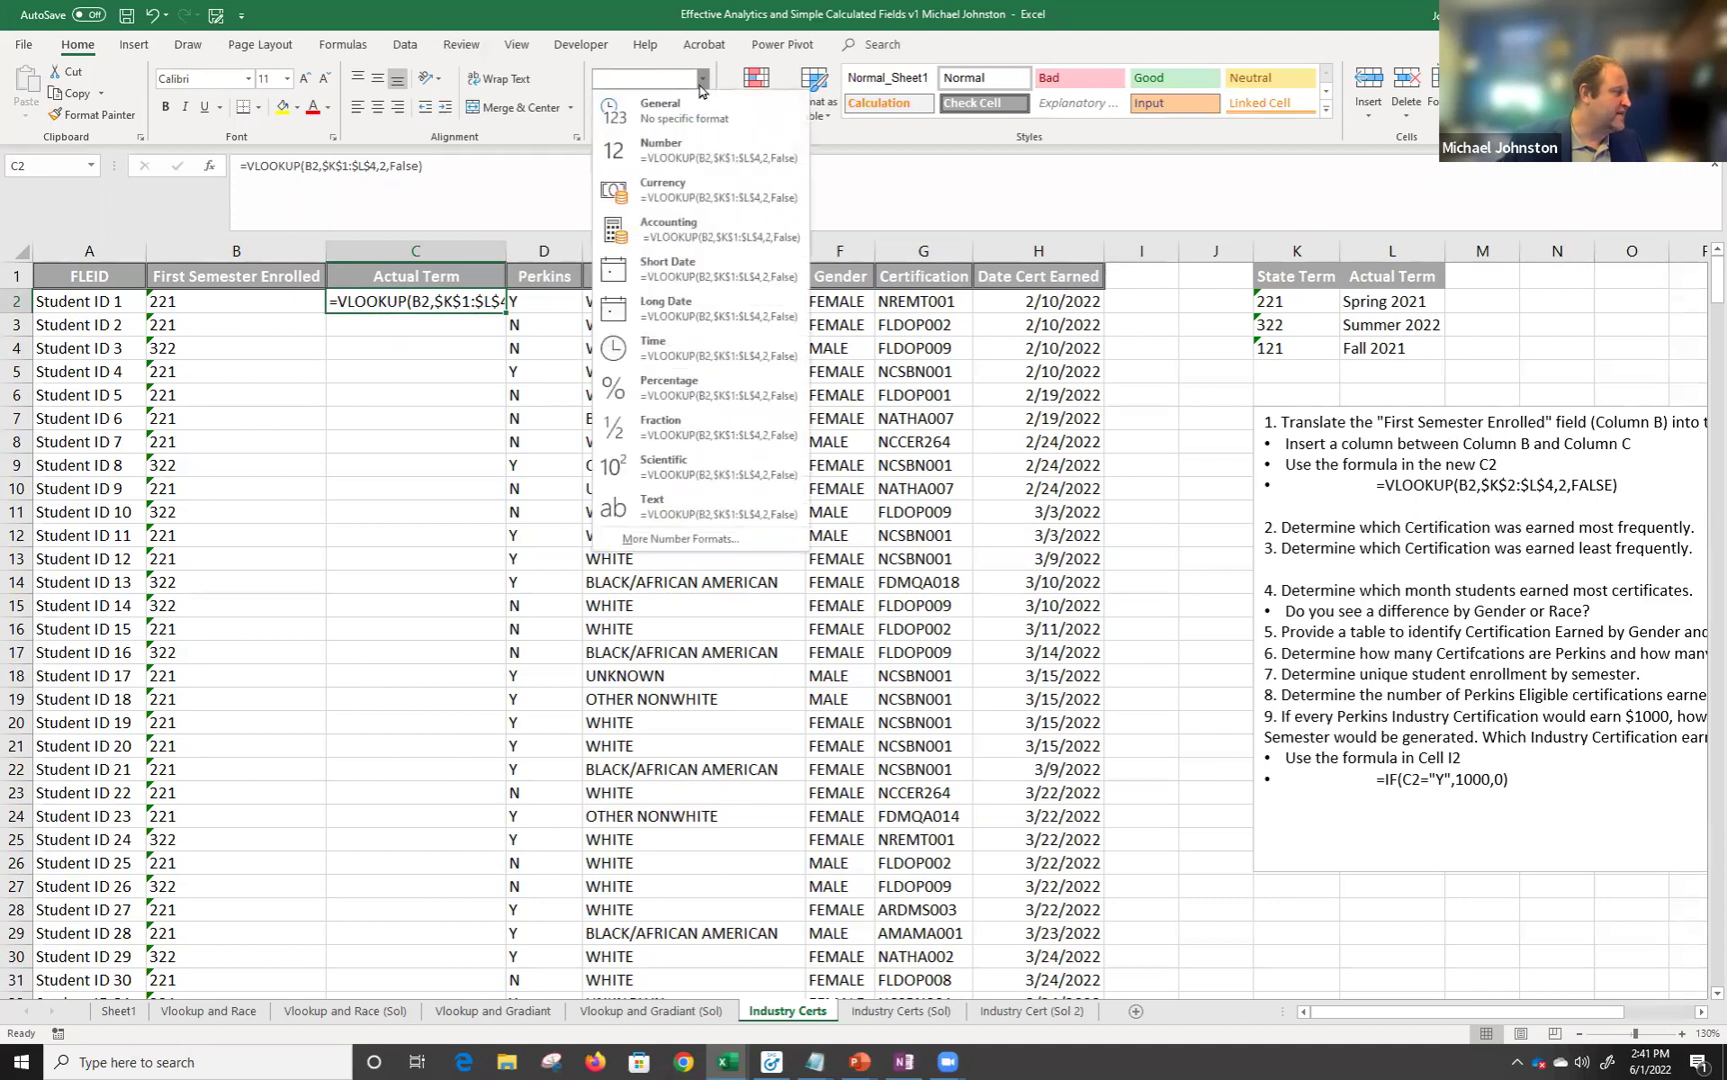
left_click(691, 110)
key("Return")
left_click(491, 297)
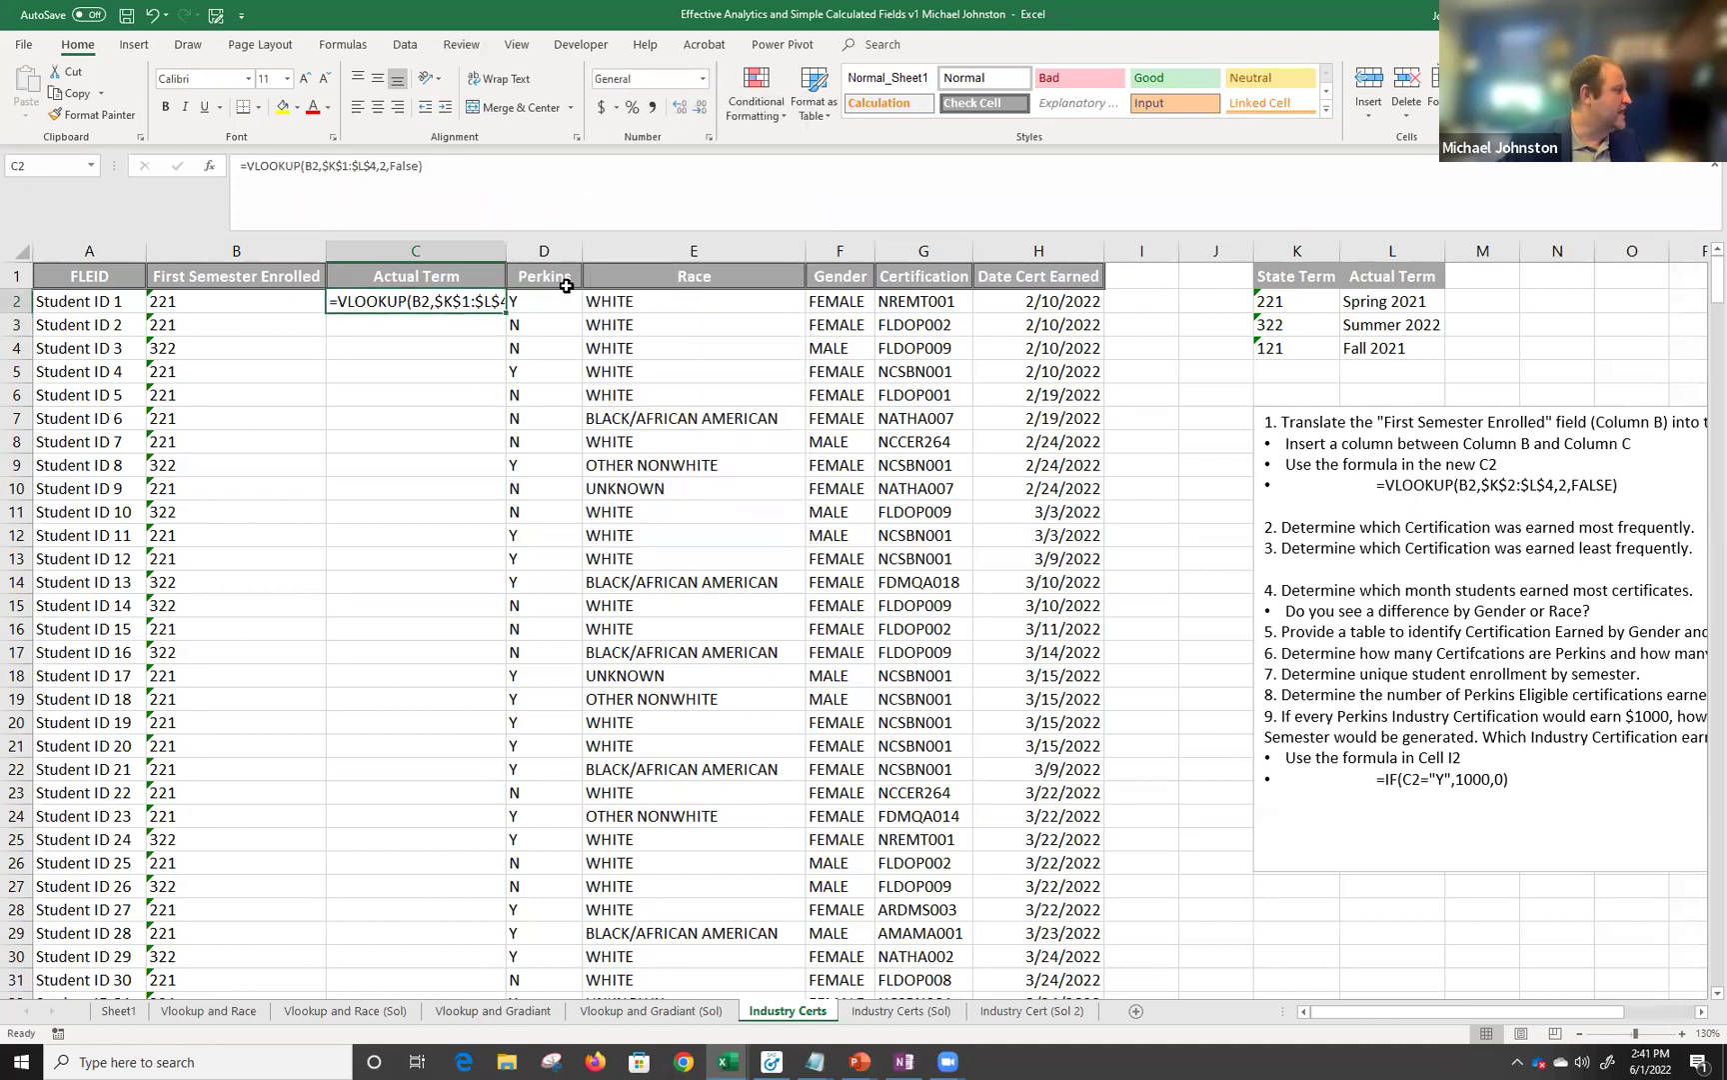
key("F2")
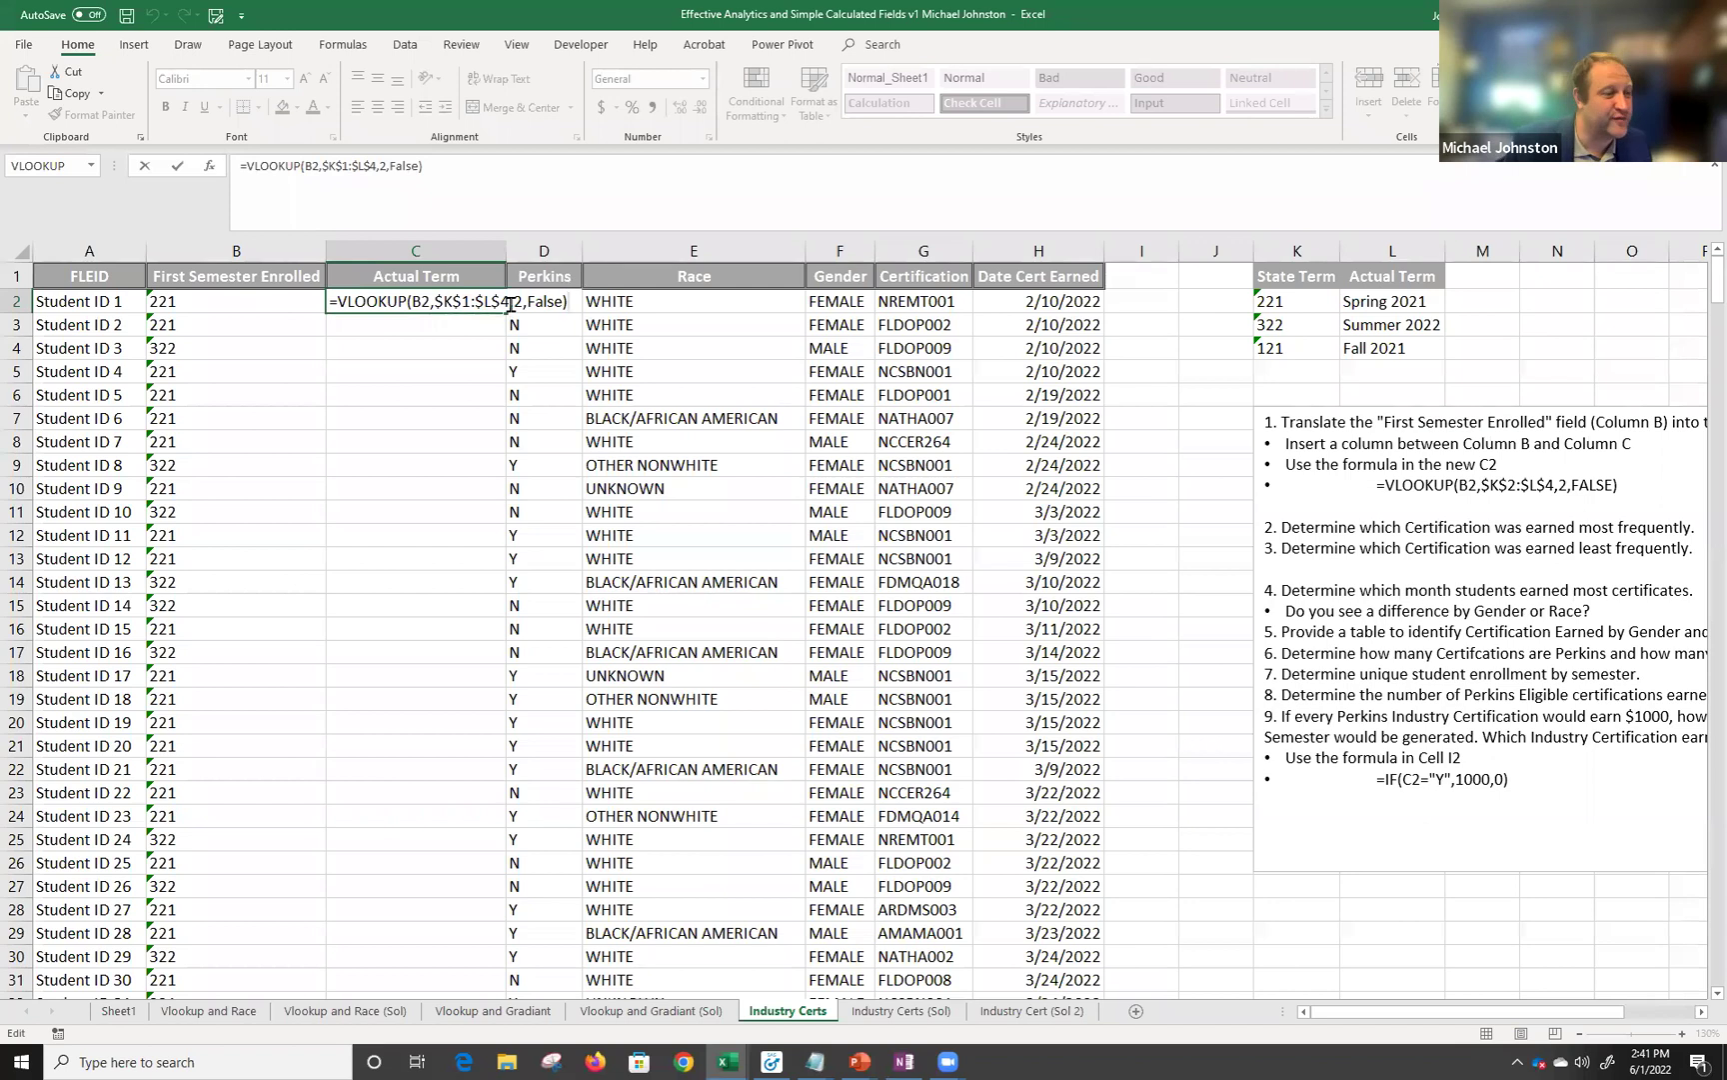
key("ctrl+Return")
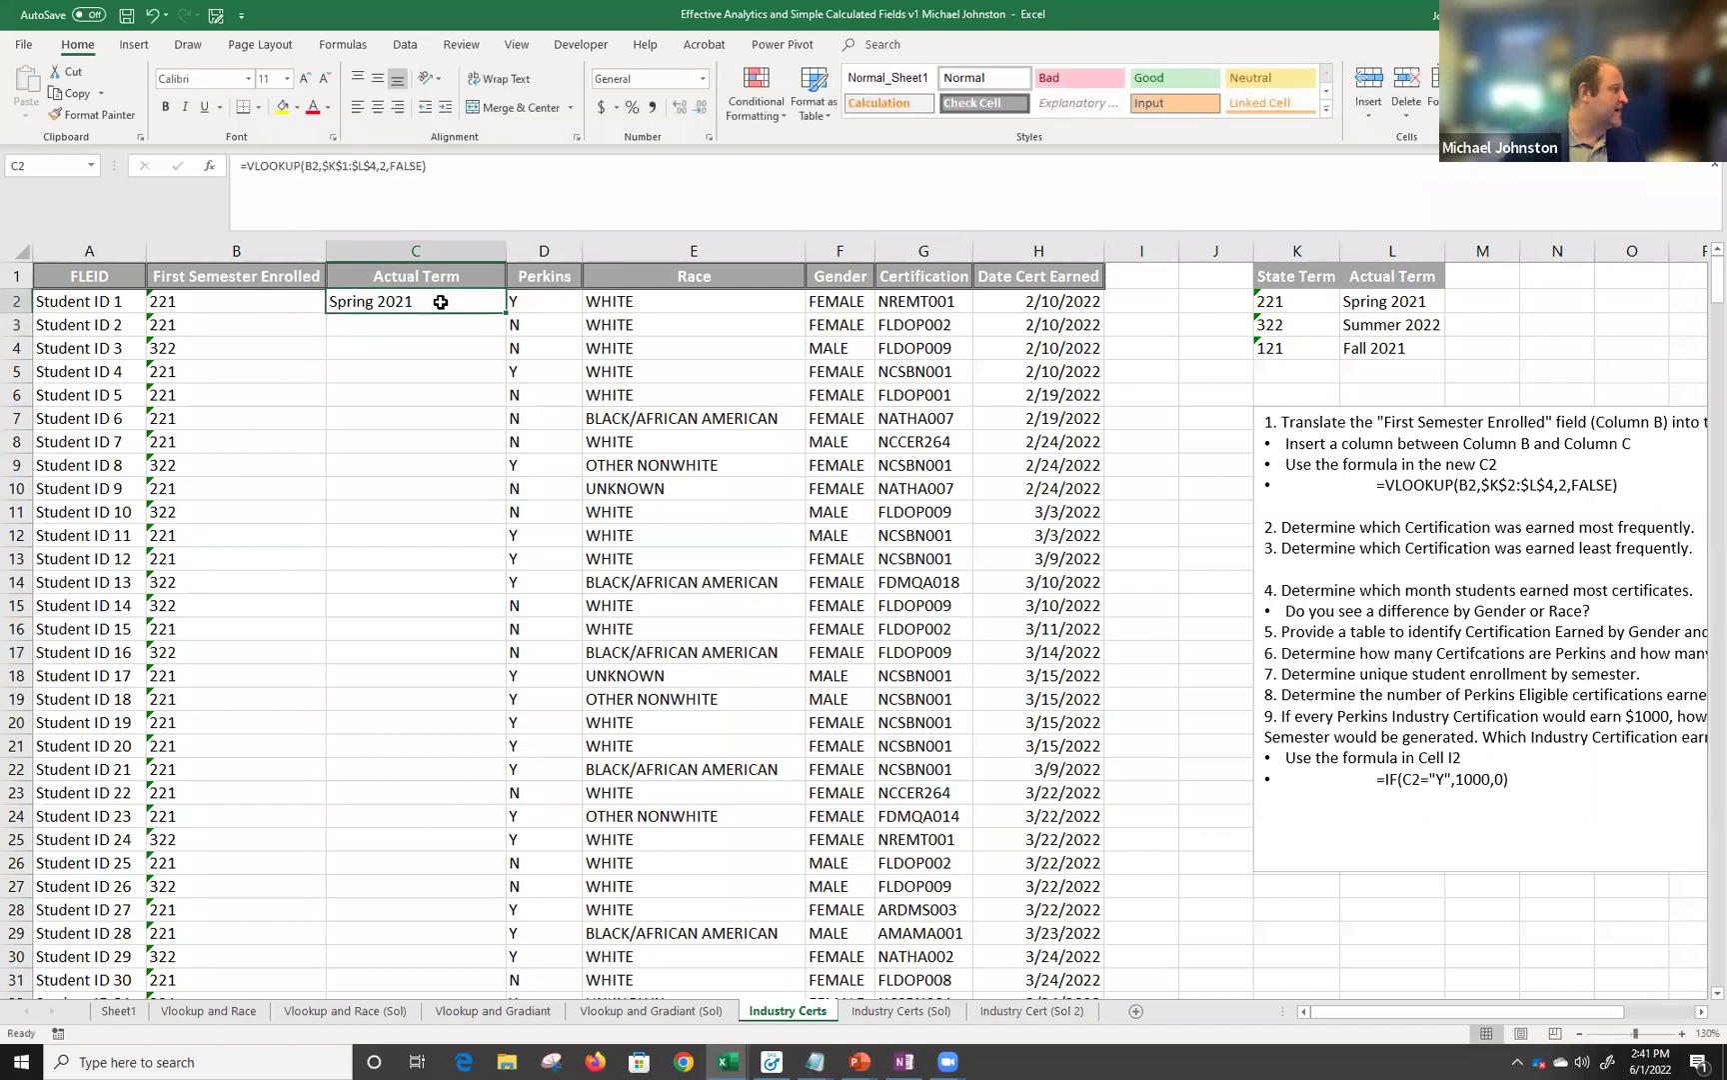
Undo the VLOOKUP entry and the number format change in C2.
left_click(432, 329)
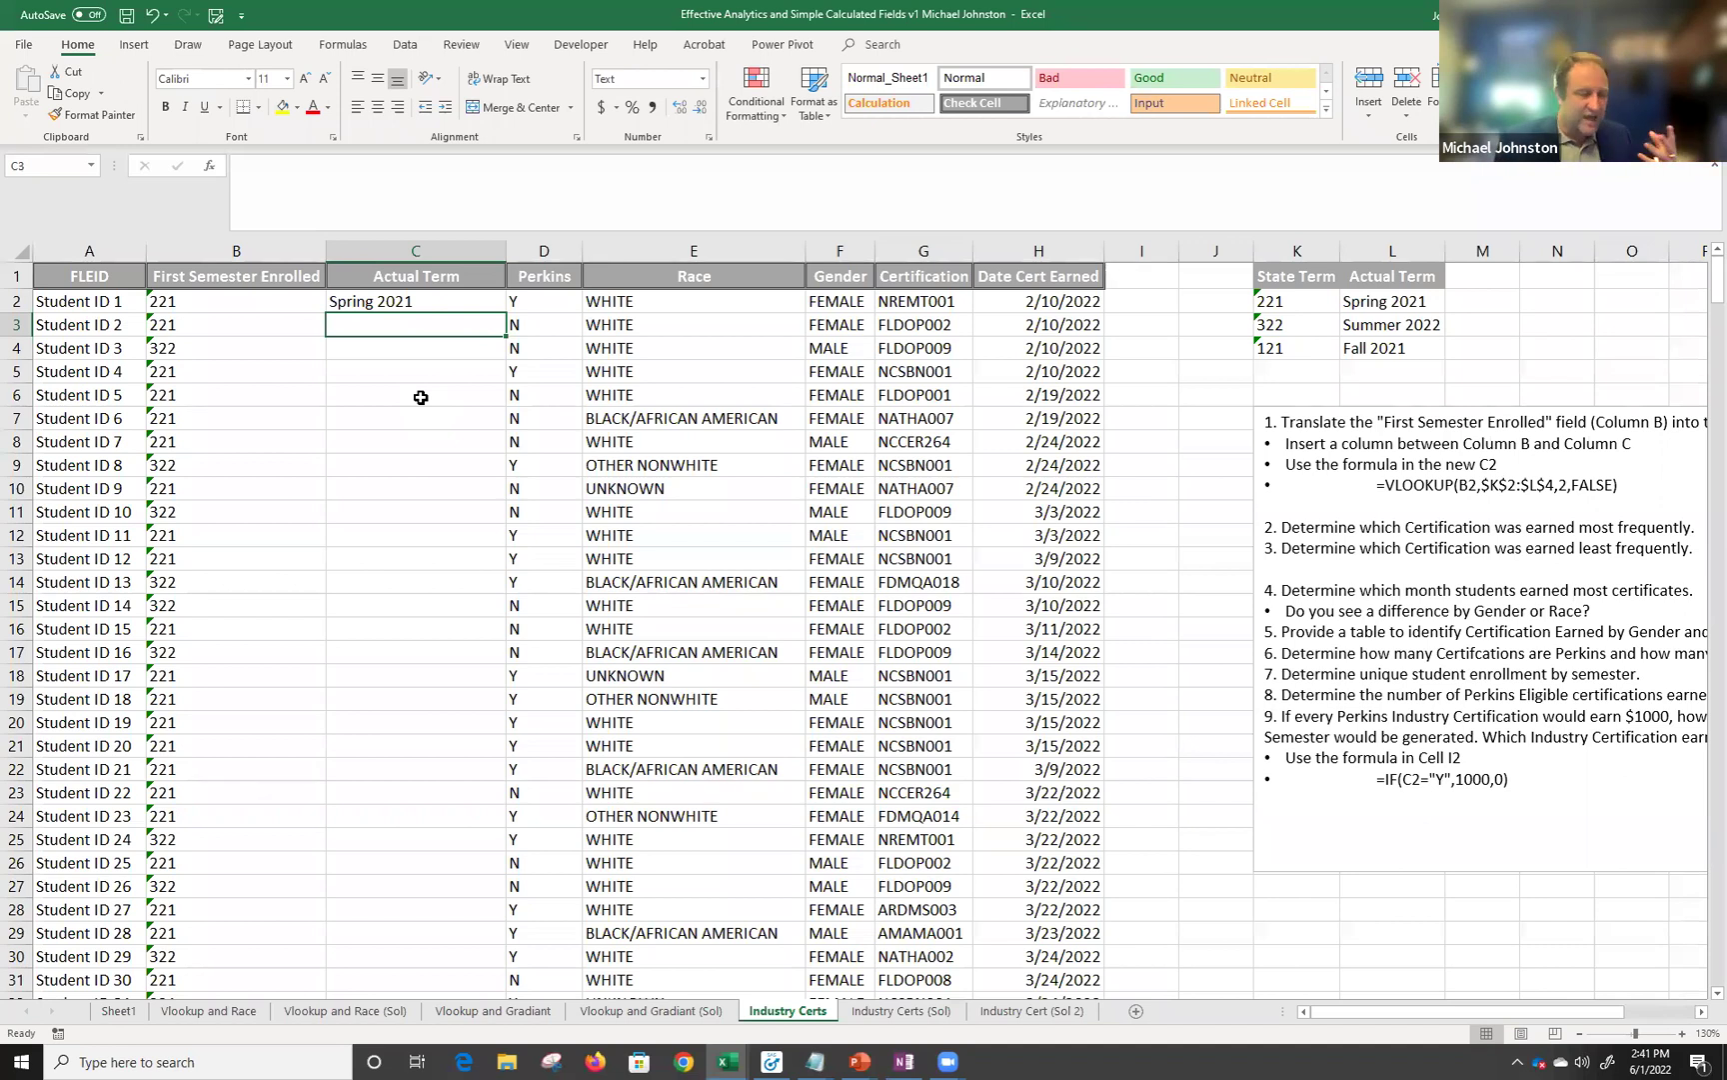
left_click(426, 305)
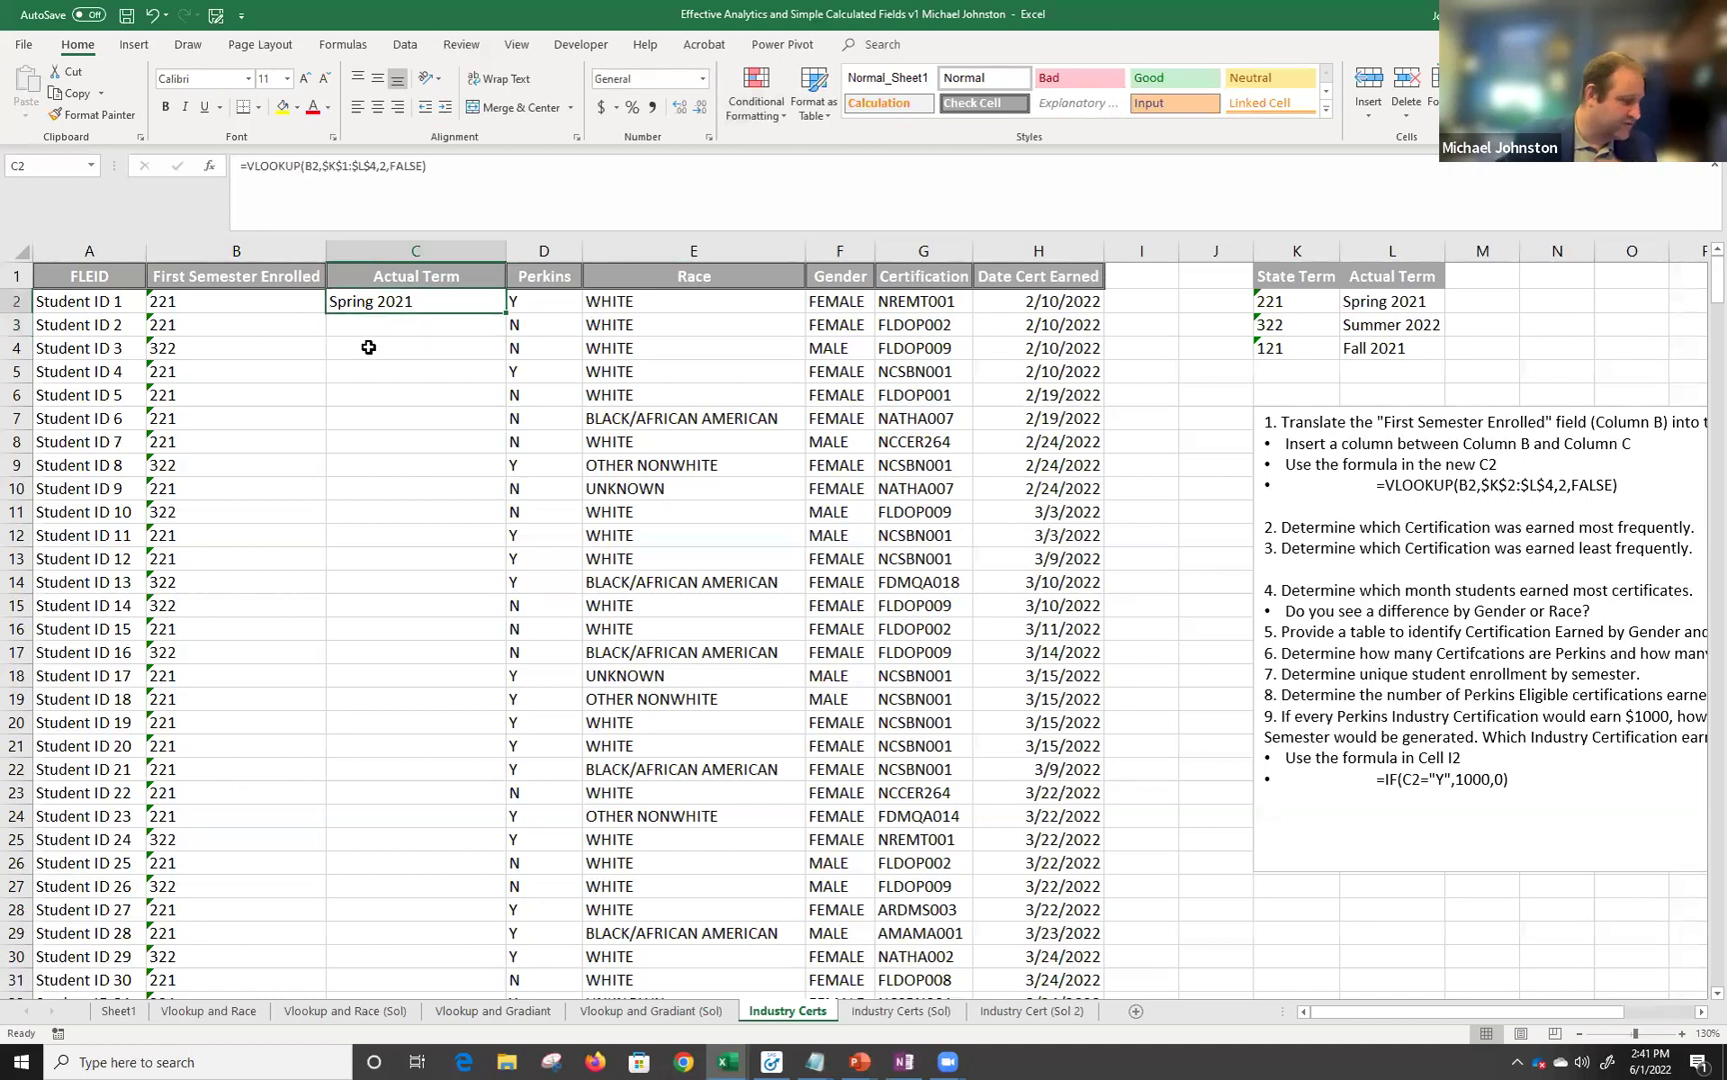
key("ctrl+z")
key("ctrl+z")
key("ctrl+z")
key("ctrl+z")
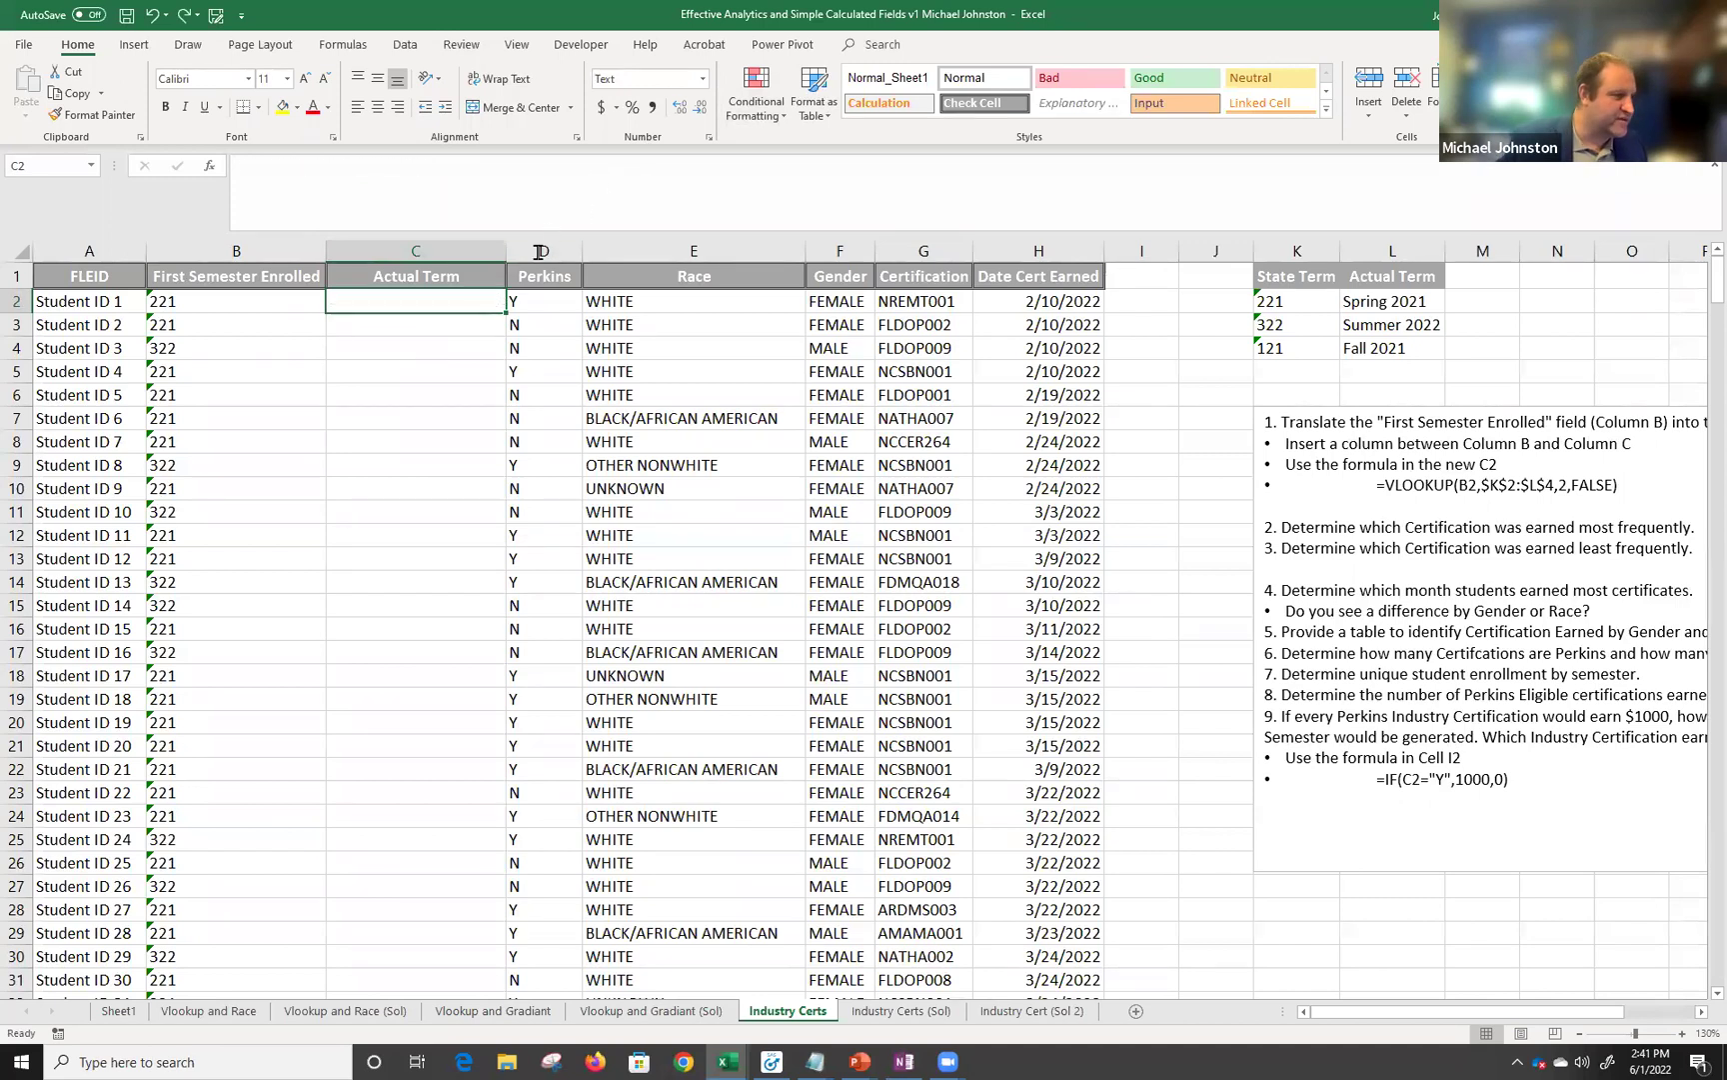
Set the number format of C2 to General and start a VLOOKUP there with B2 as the lookup value.
left_click(703, 85)
left_click(703, 104)
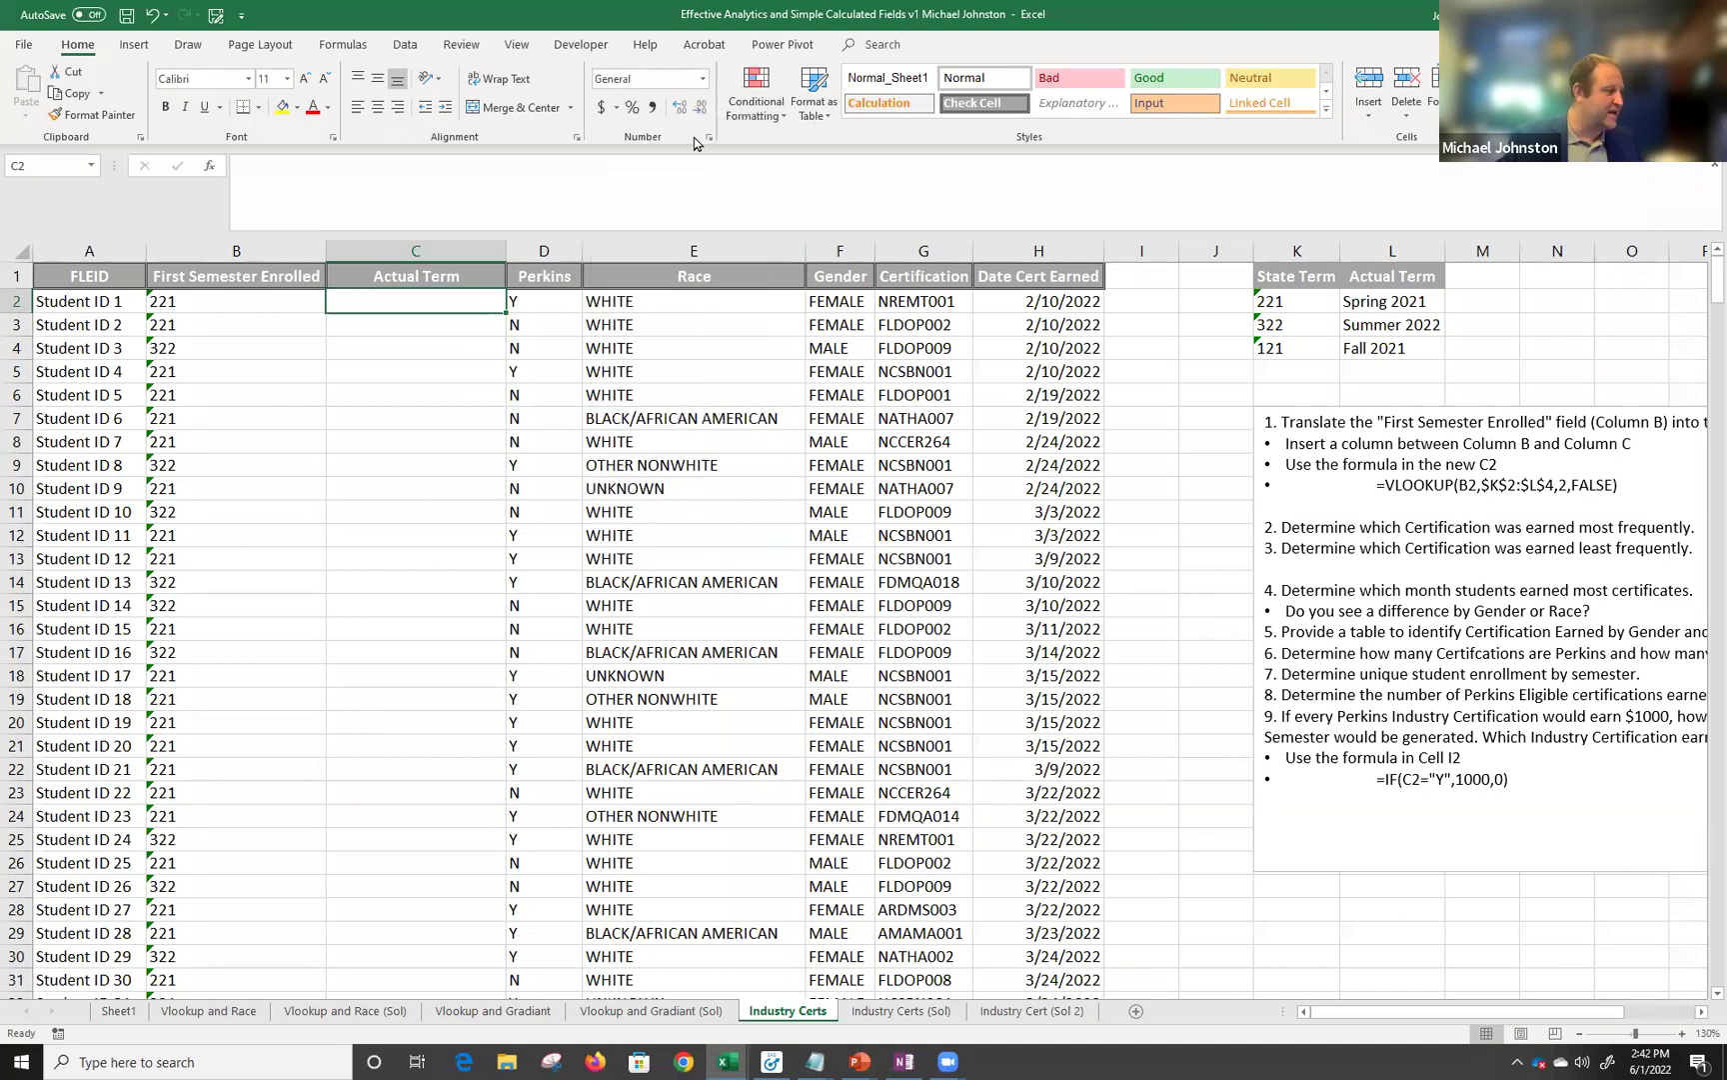
left_click(405, 203)
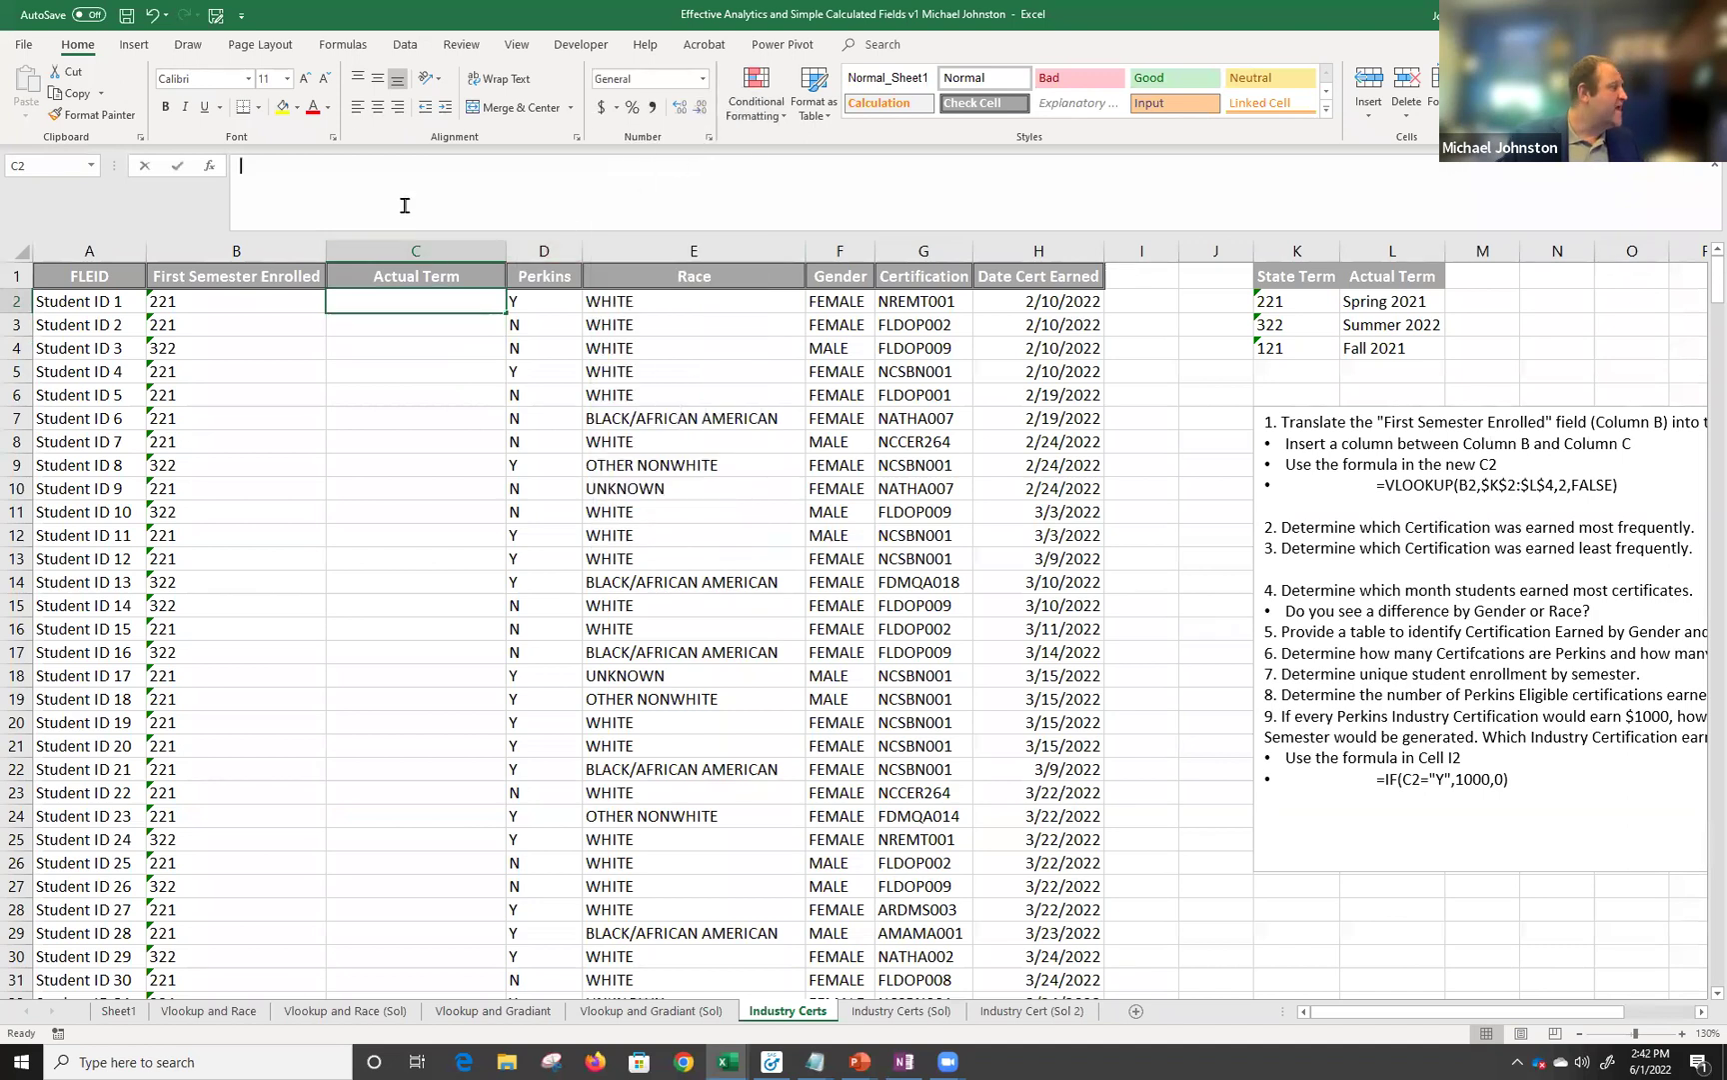
left_click(210, 170)
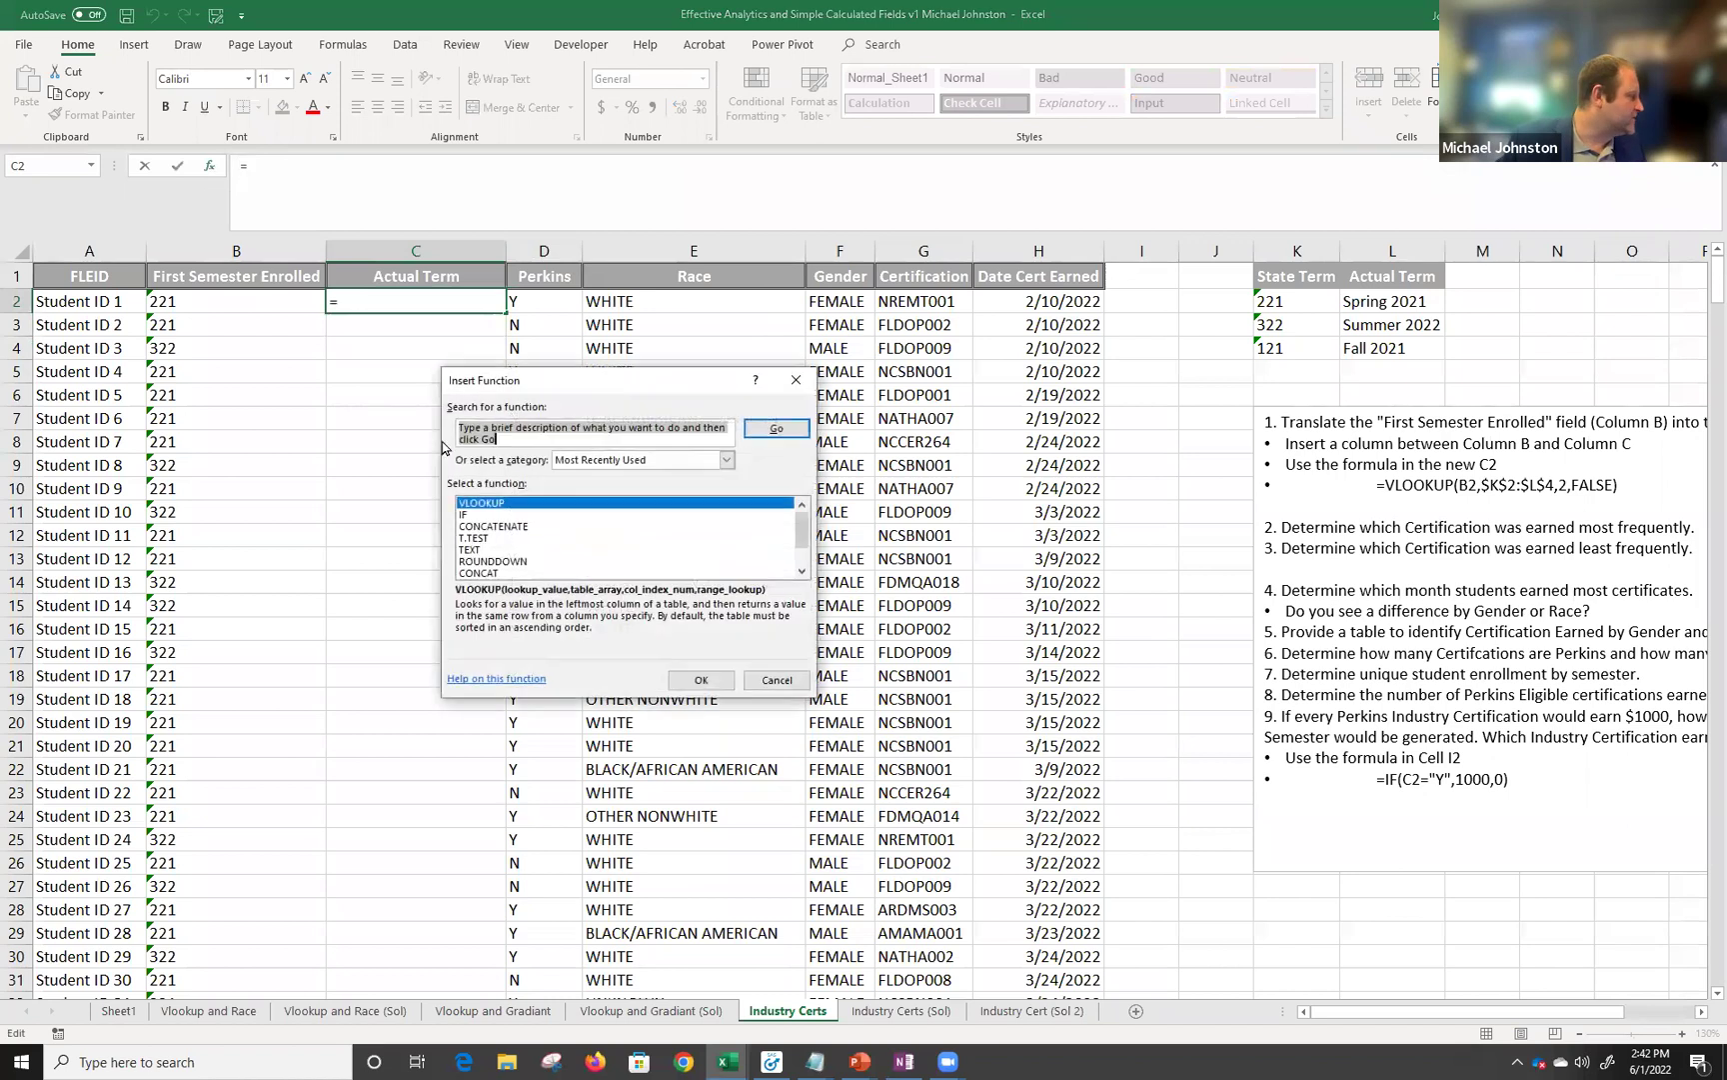
double_click(514, 504)
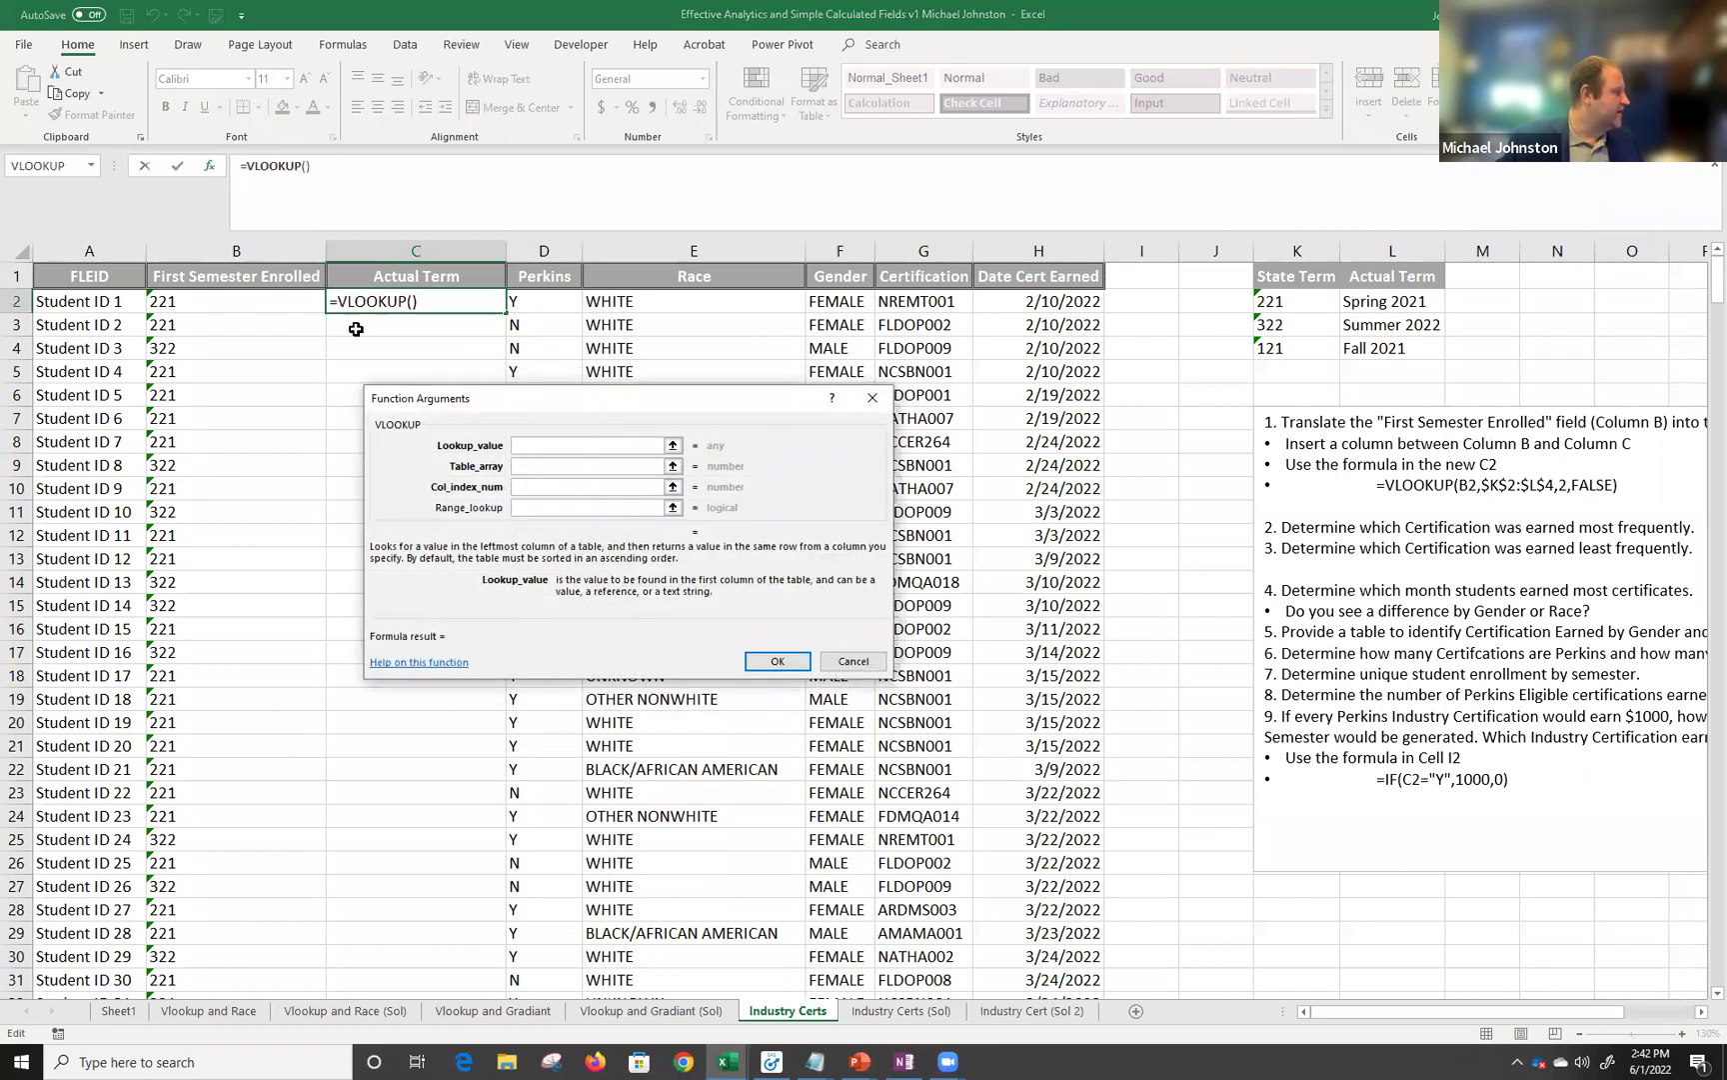
left_click(251, 297)
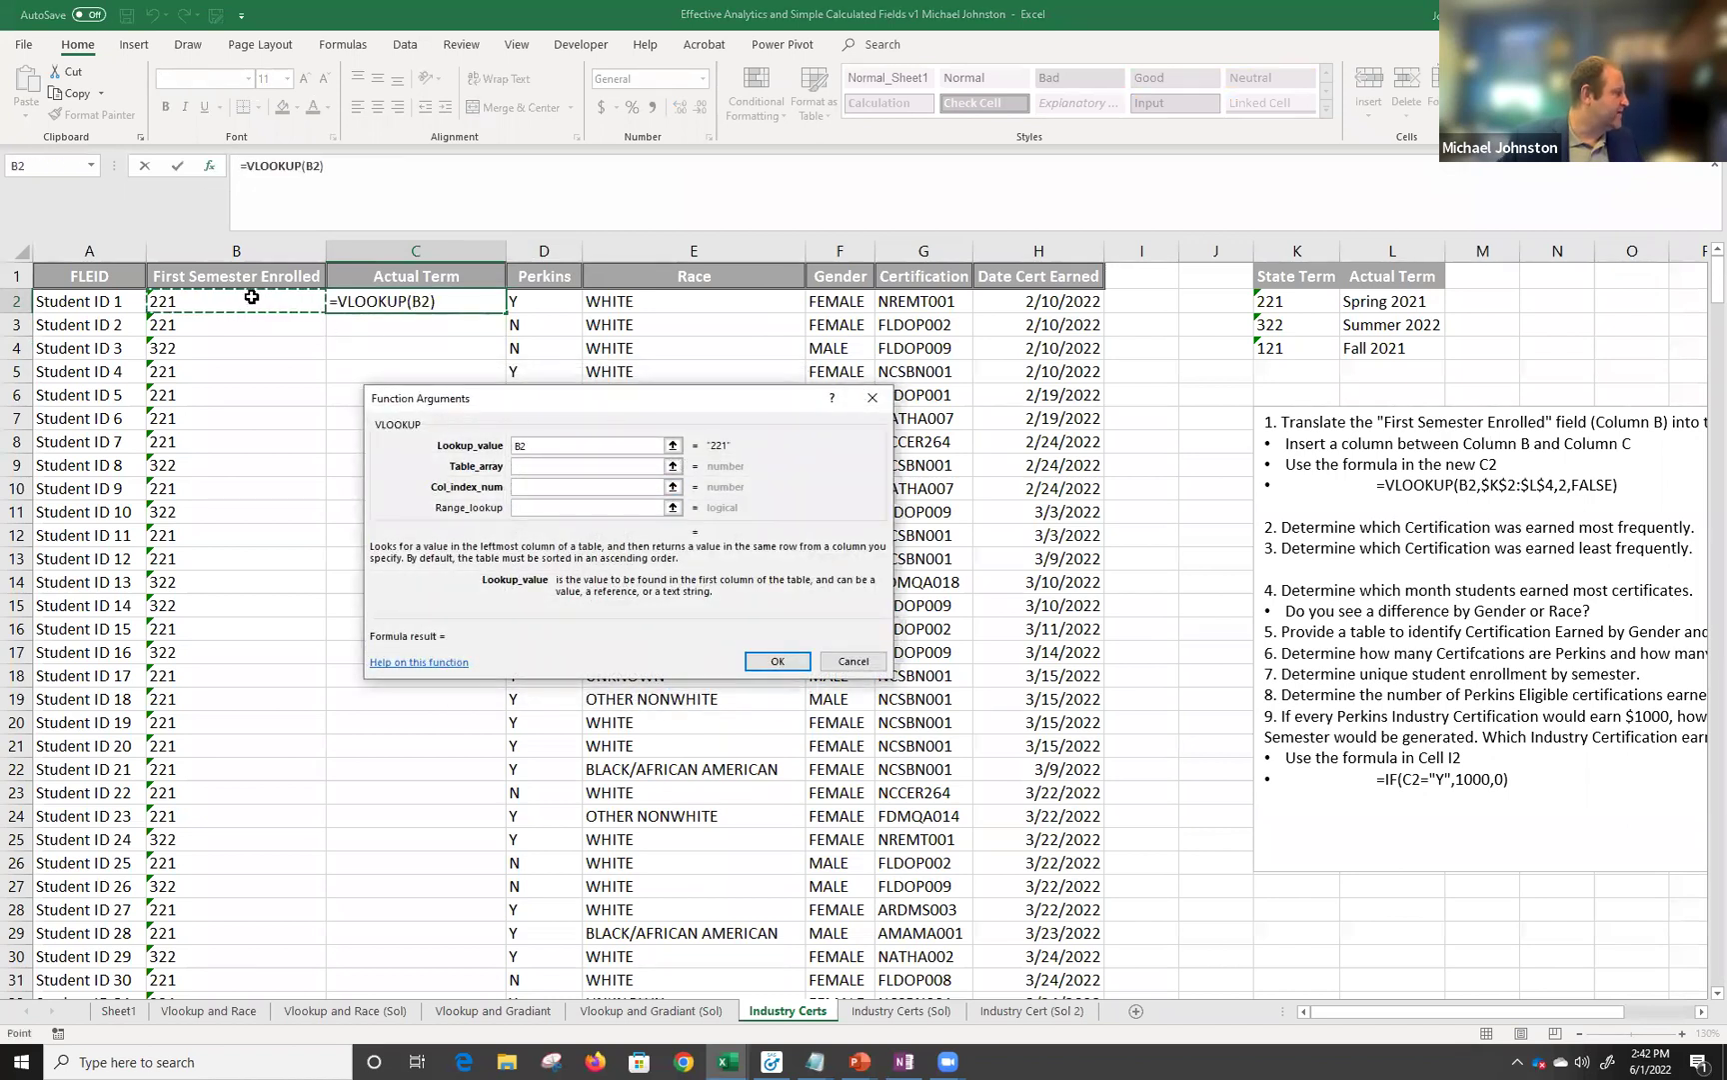
Set the table array to the State Term and Actual Term table, locked as $K$1:$L$4.
left_click(517, 461)
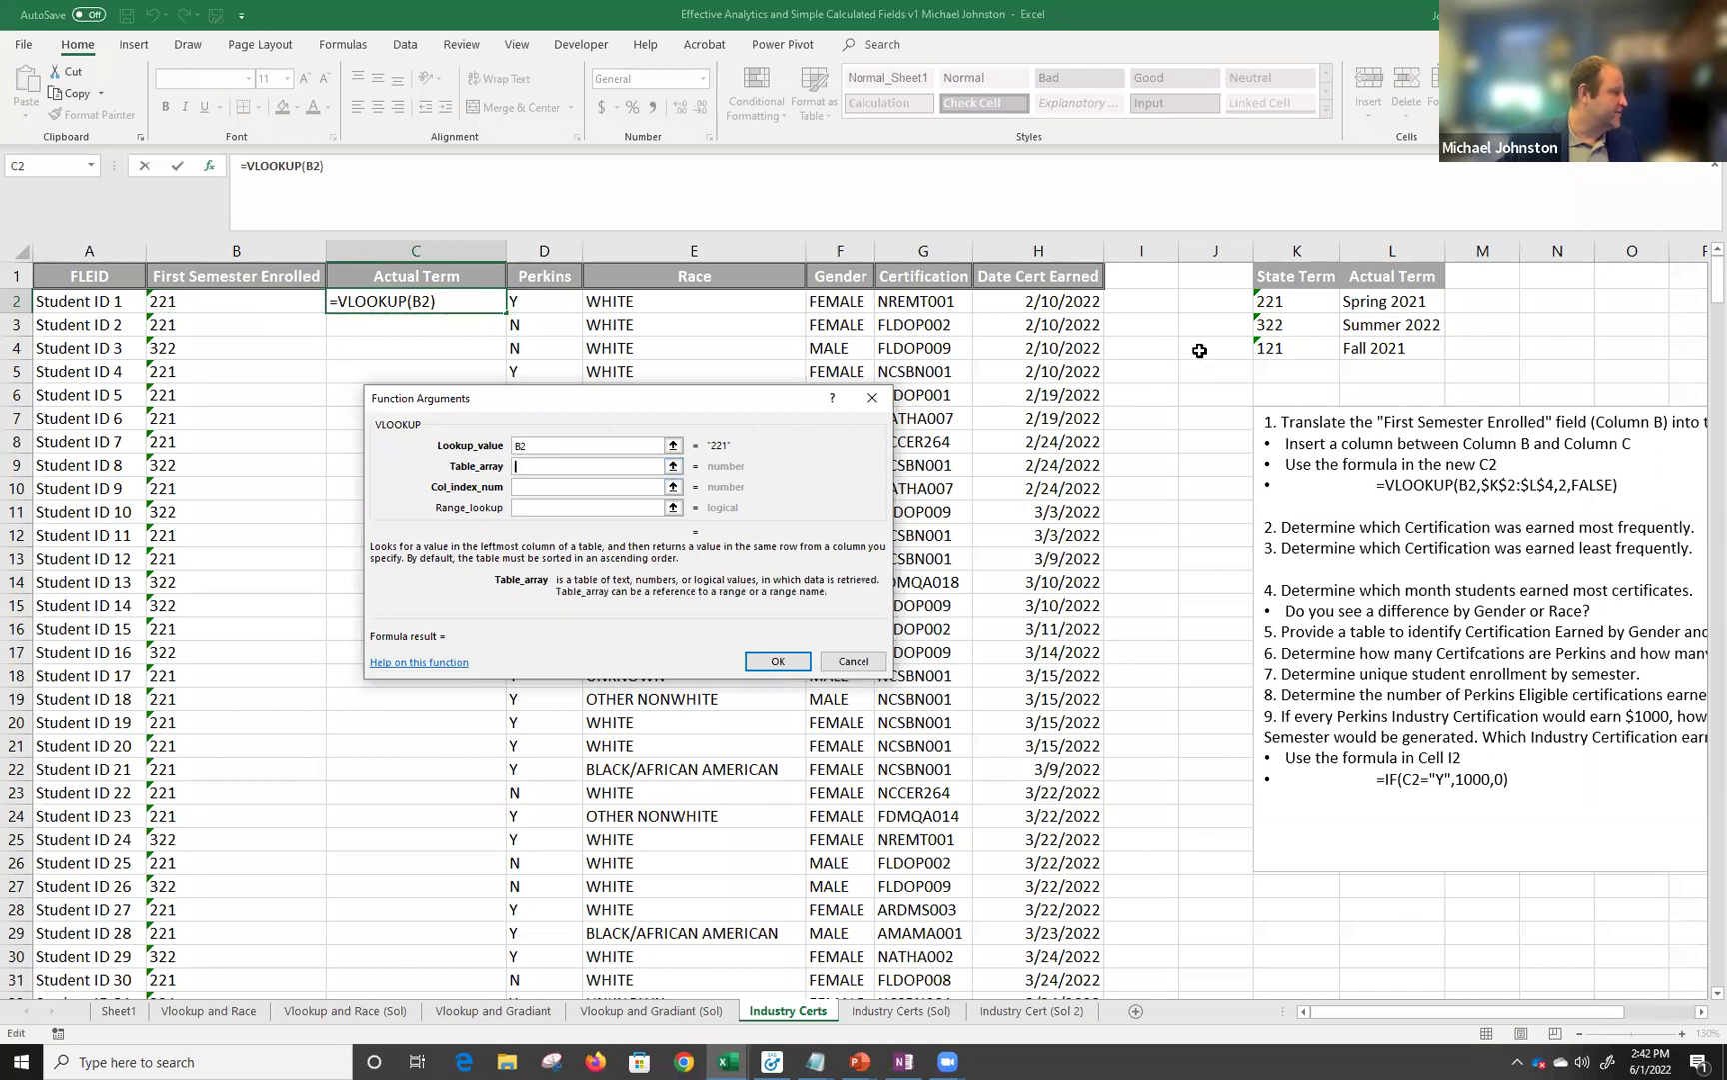
left_click_drag(1289, 280, 1398, 356)
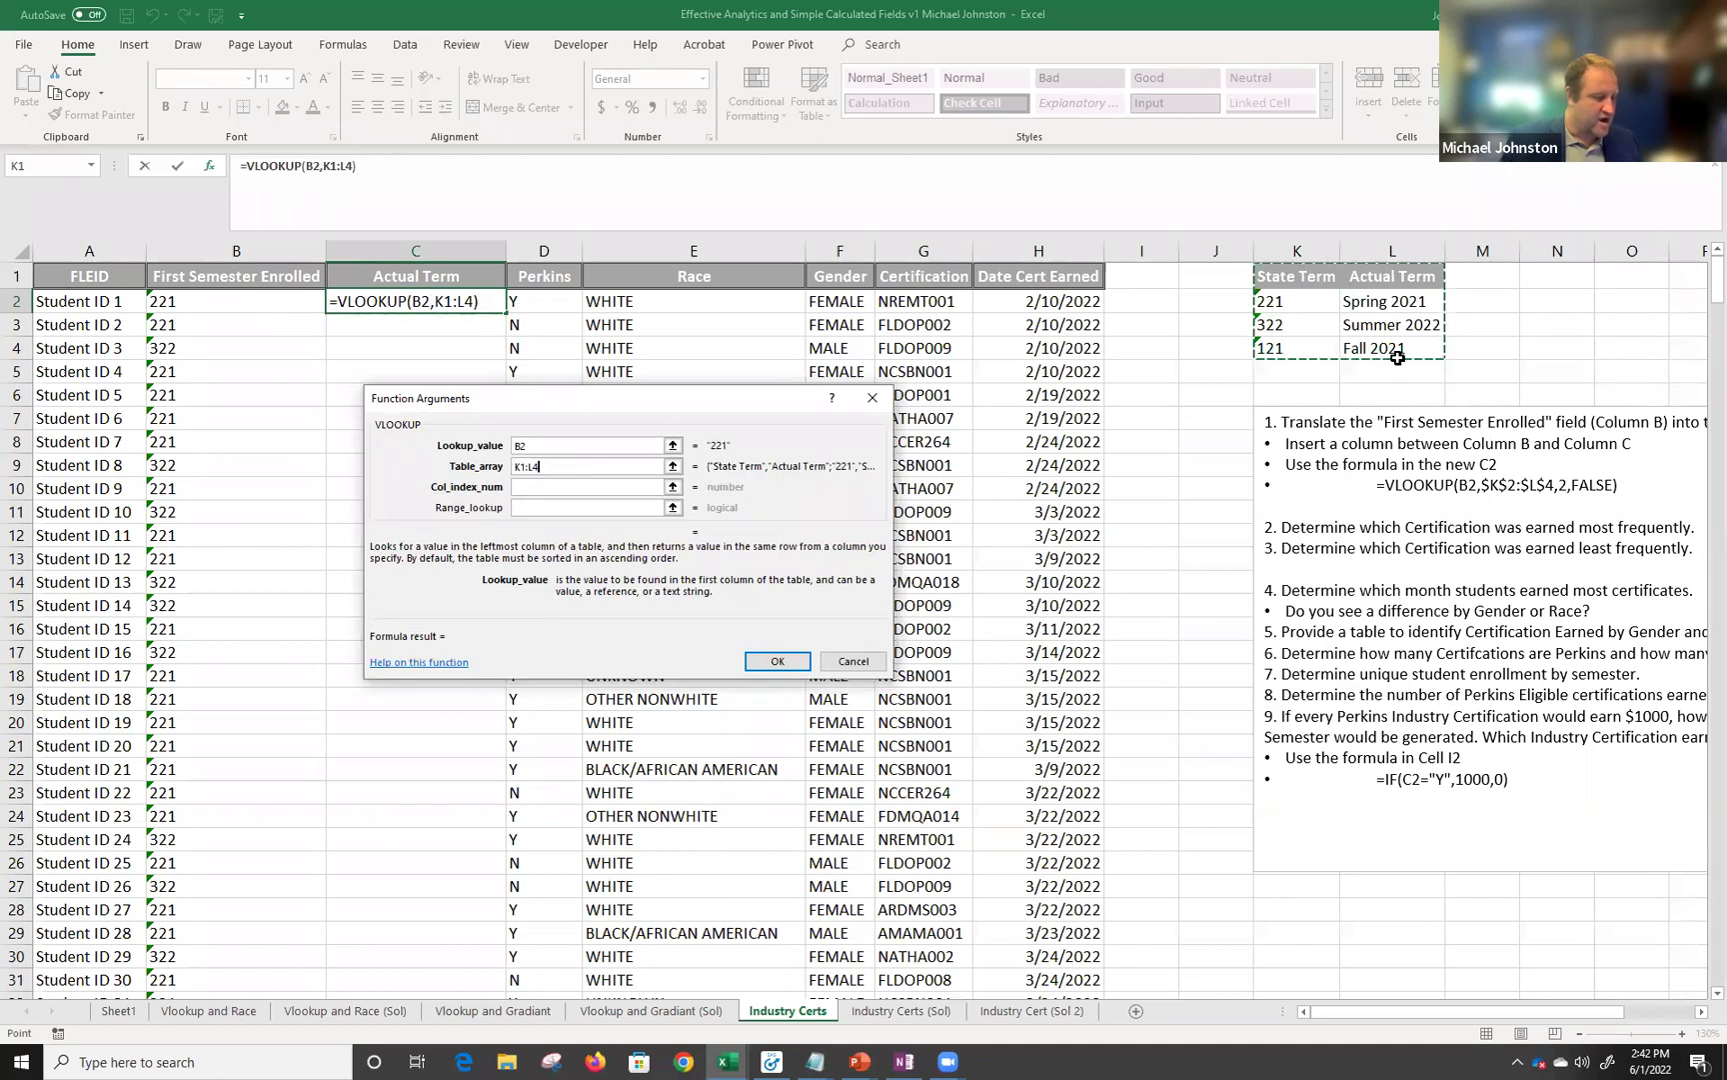
key("F4")
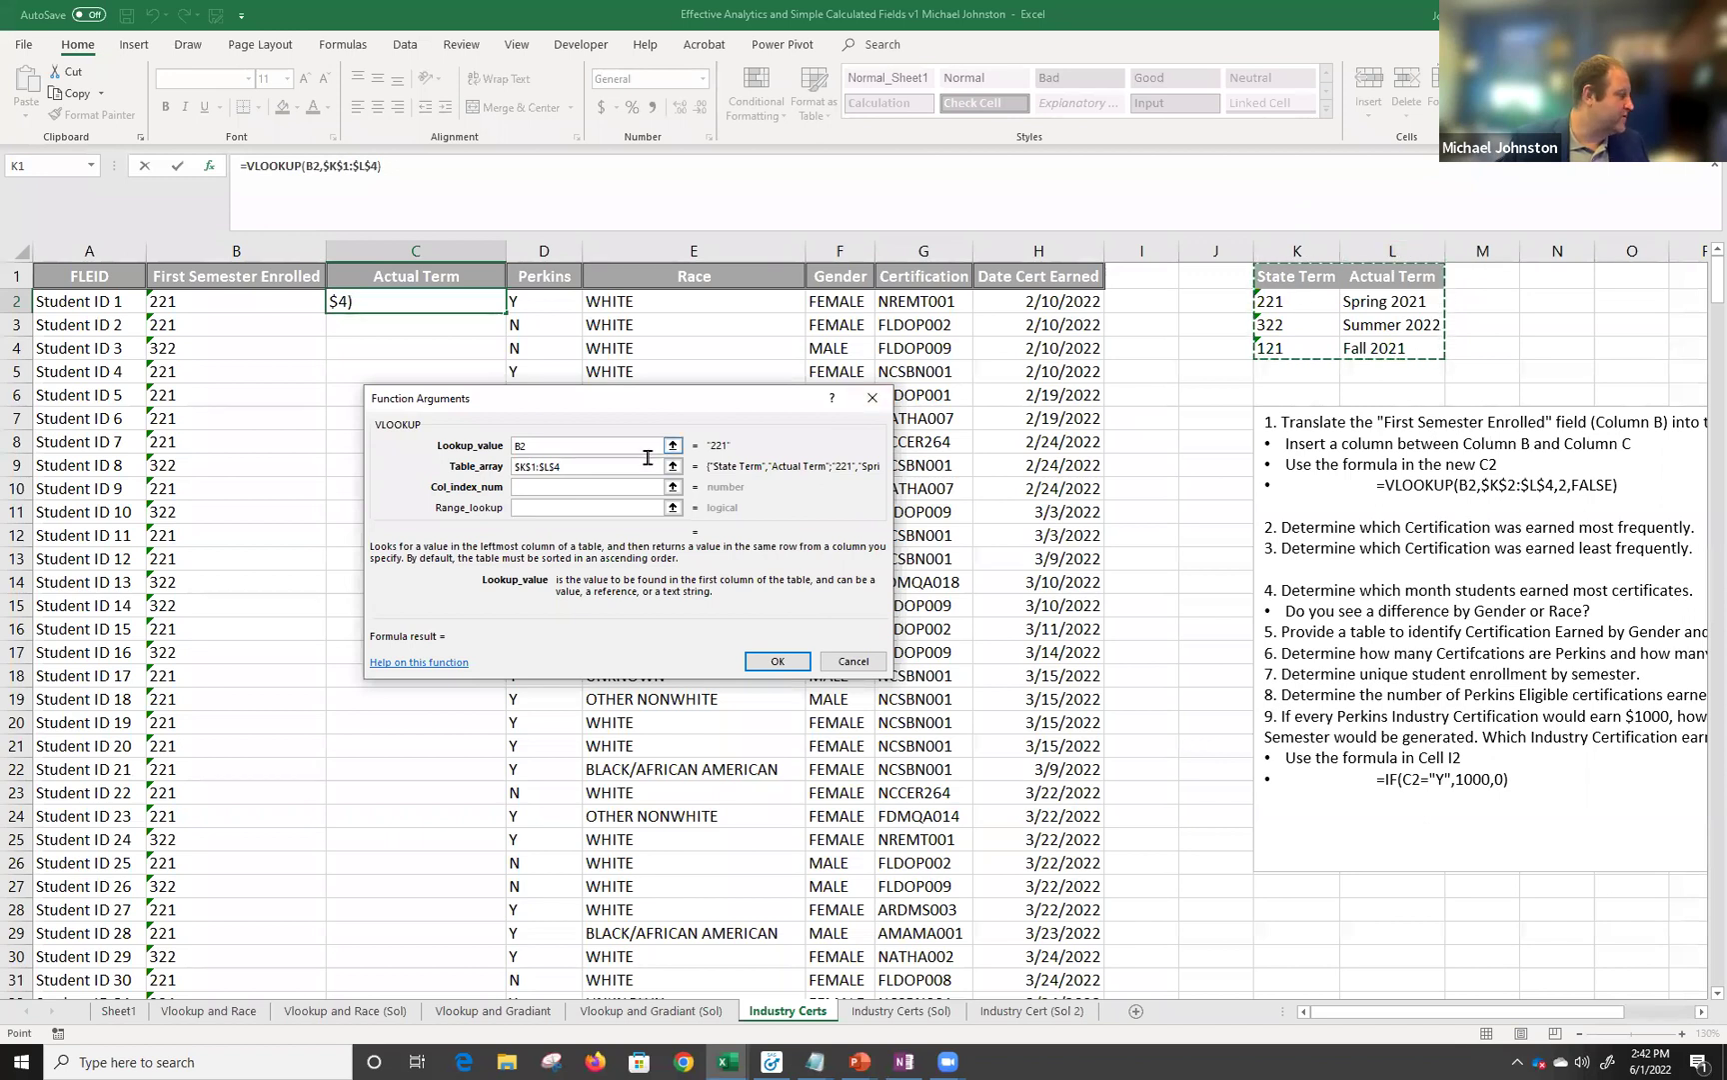
Enter 2 as the column index and False as the range lookup, and accept the VLOOKUP in C2.
left_click(563, 487)
type("2")
left_click(583, 507)
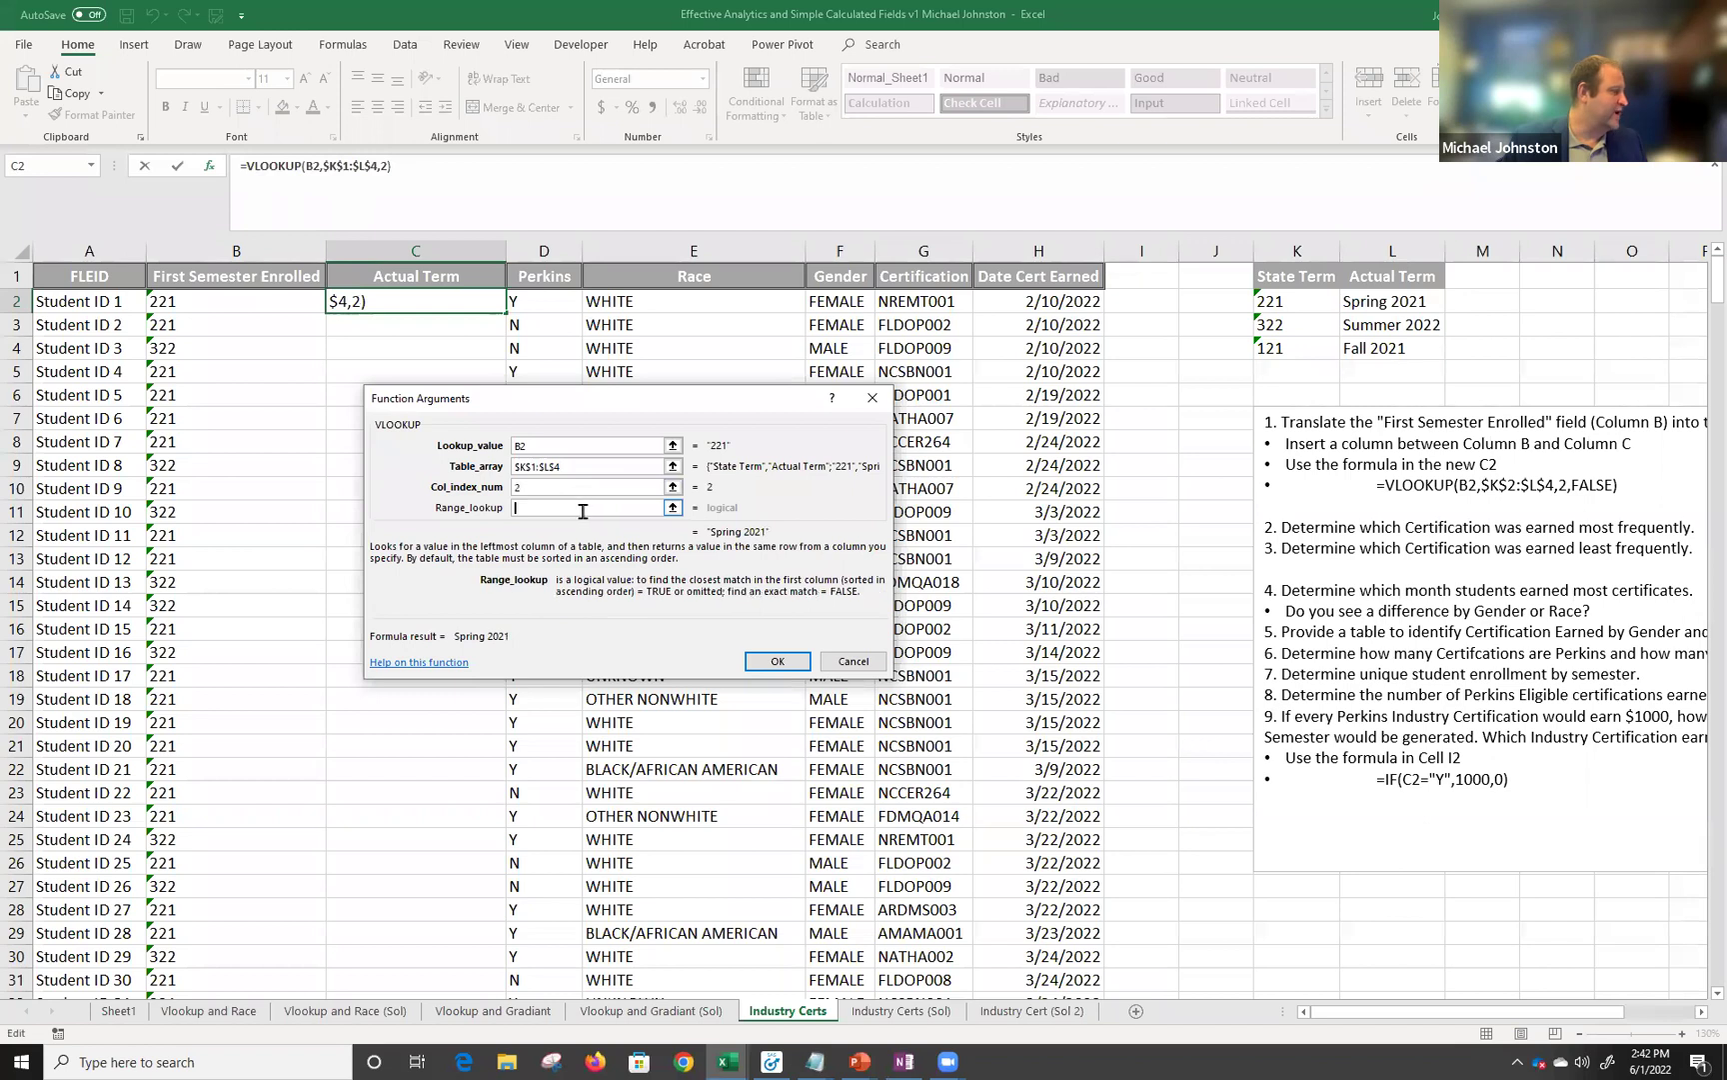
type("F")
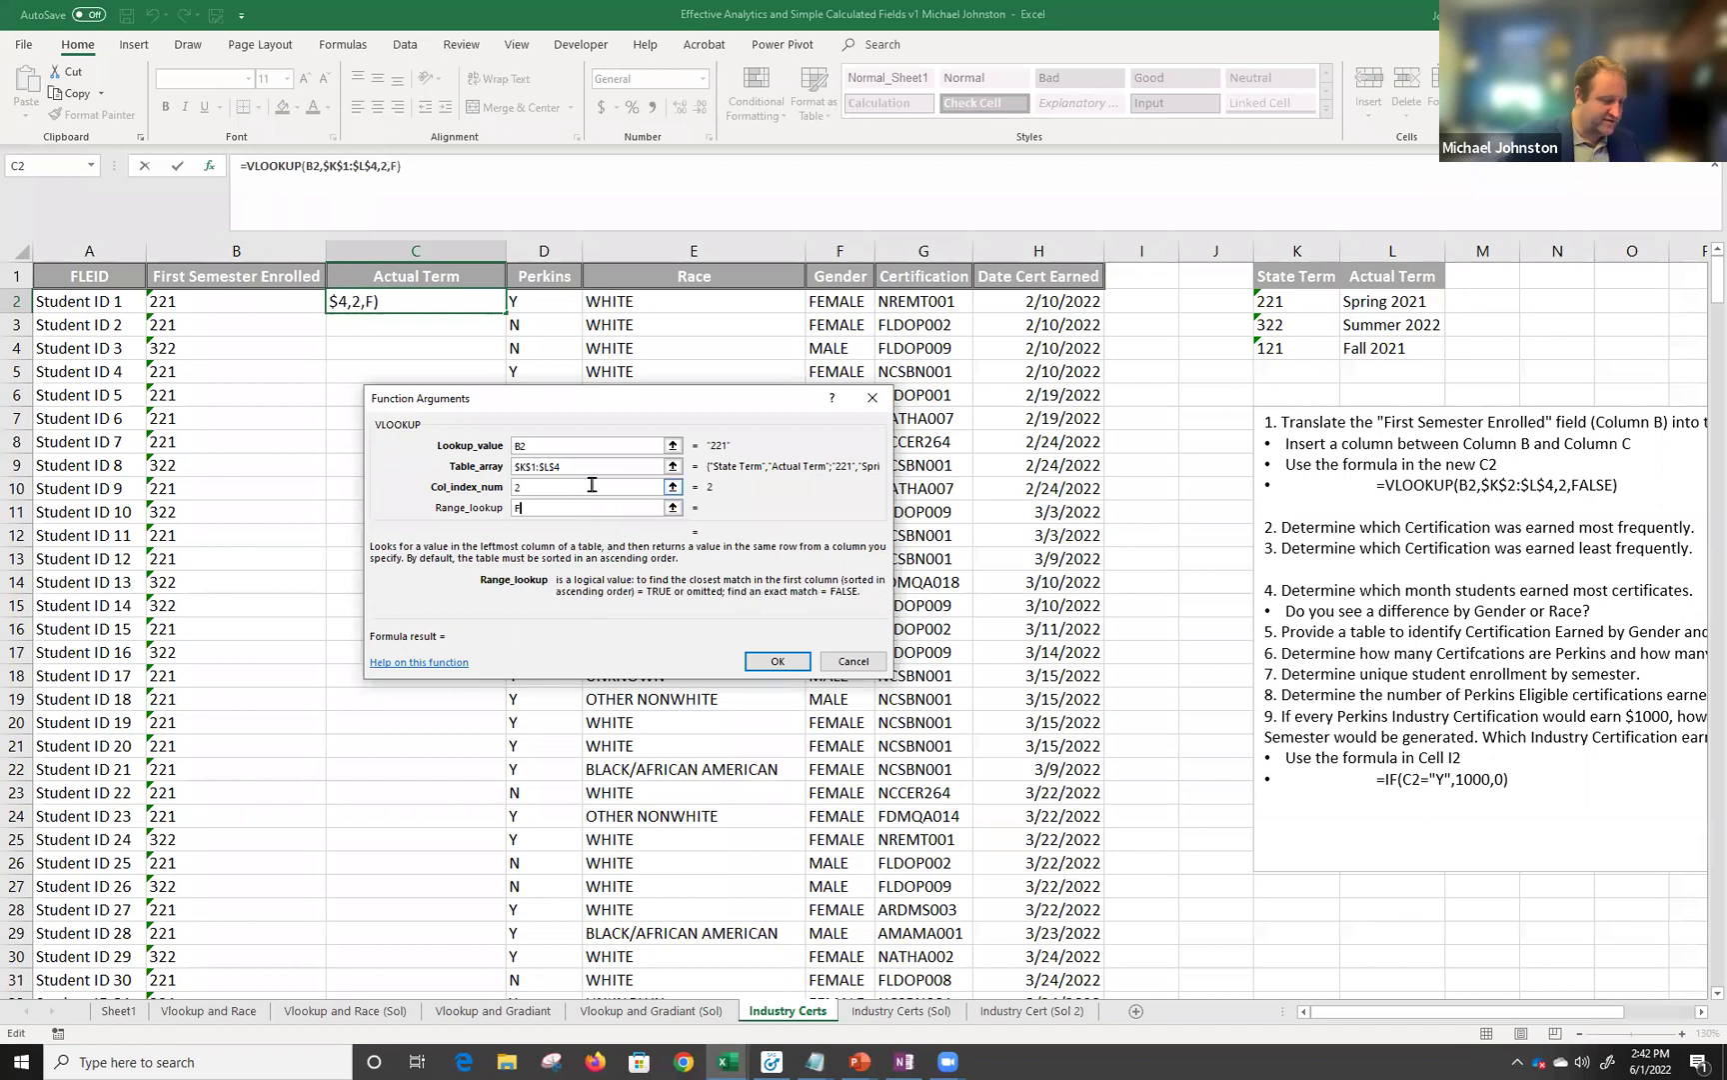
type("alse")
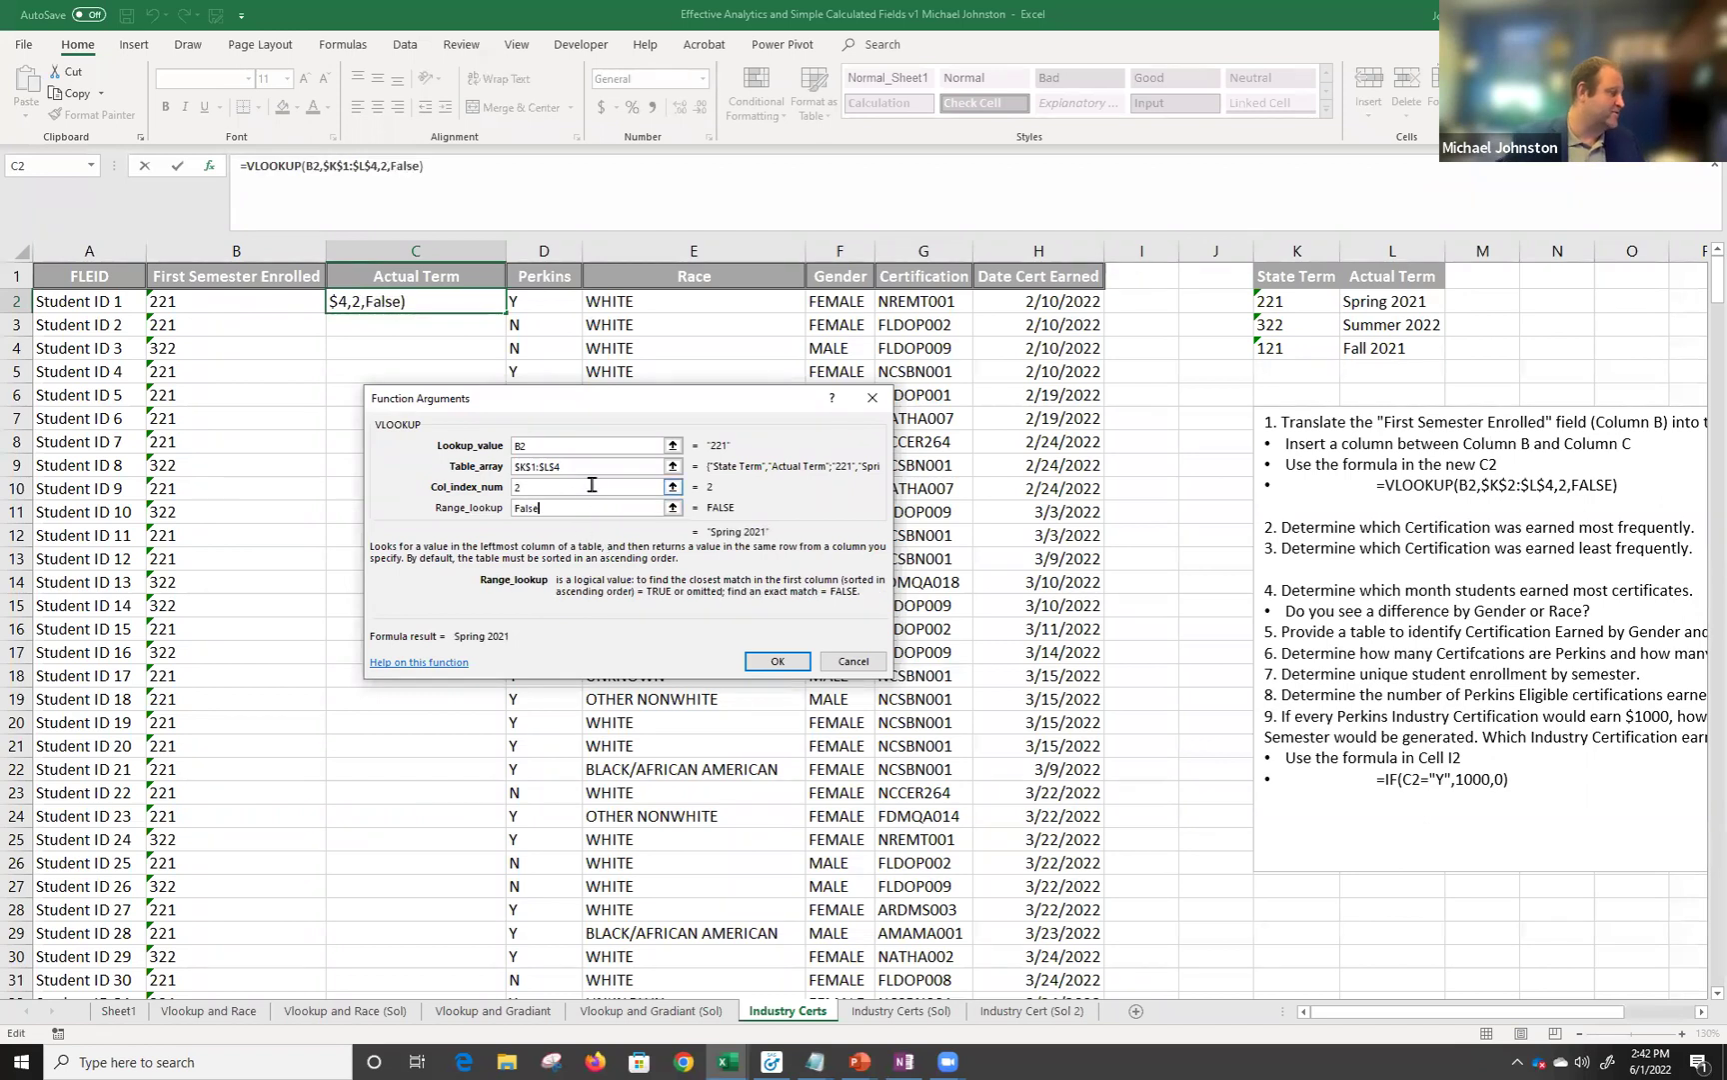
left_click(769, 664)
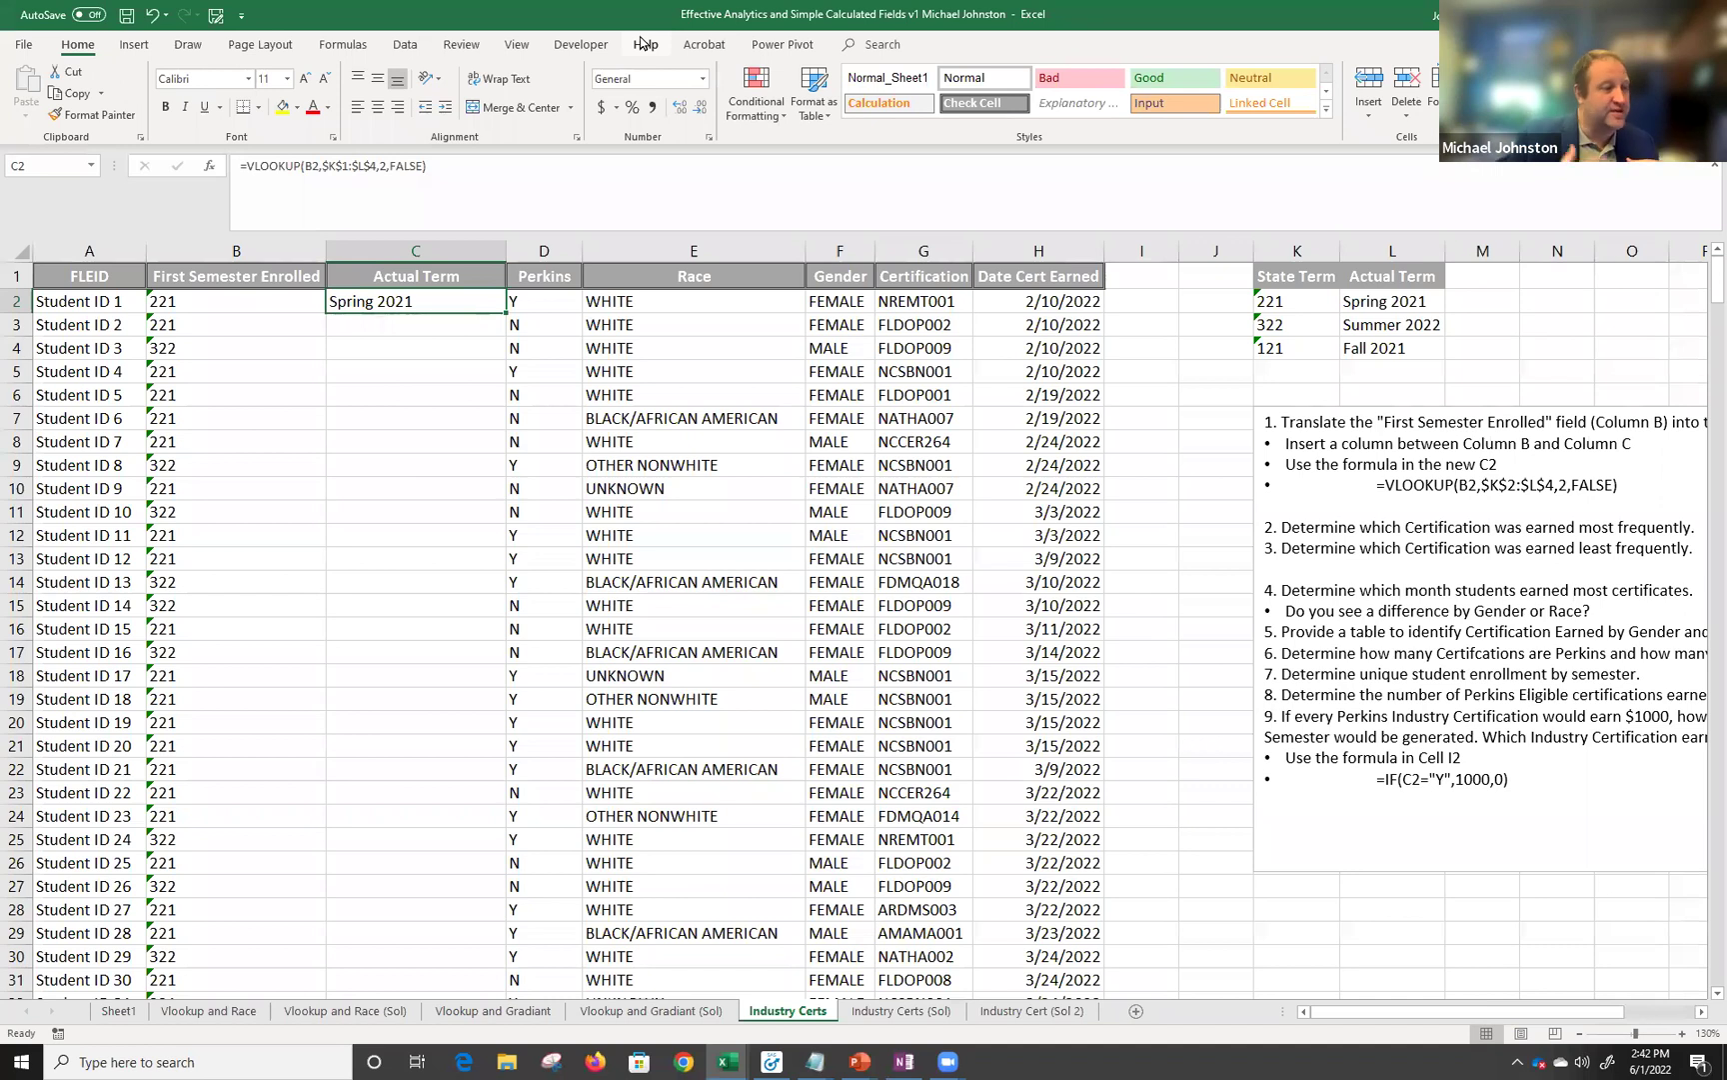
Fill the C2 VLOOKUP down the whole Actual Term column and check the translated terms through to the last row.
double_click(507, 312)
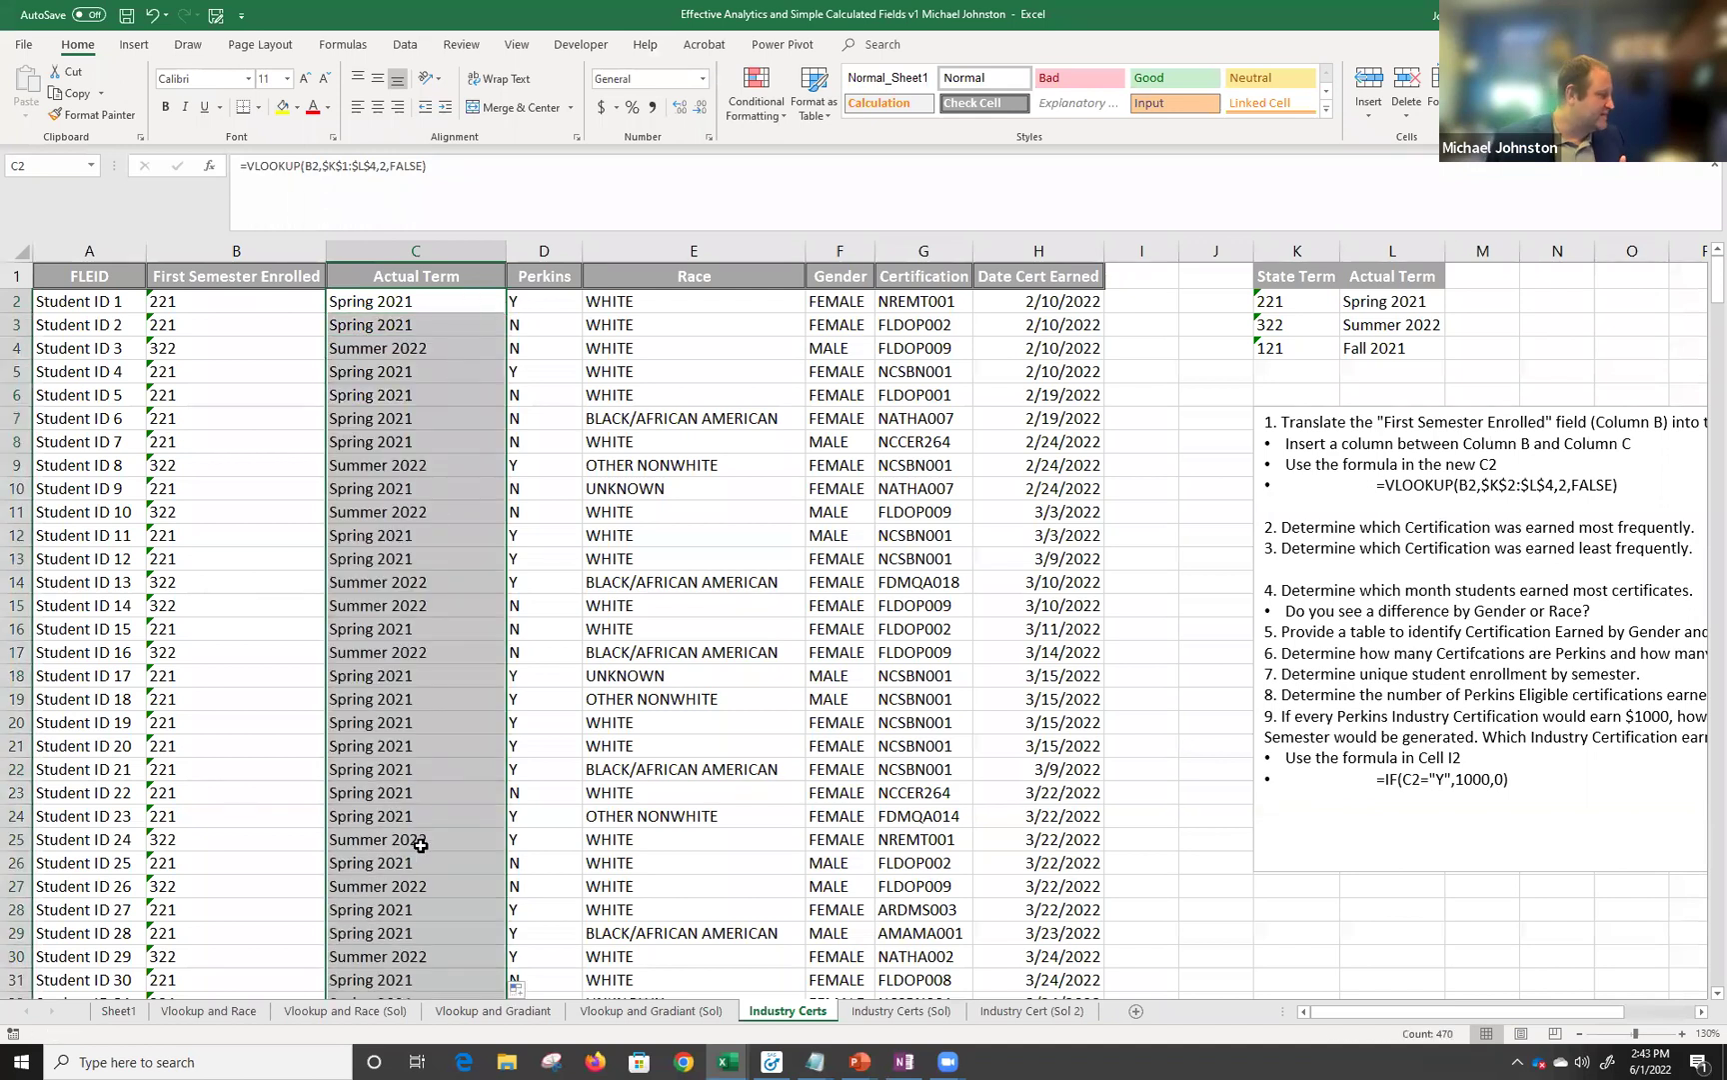
scroll(418, 835, "down", 5)
scroll(415, 820, "down", 16)
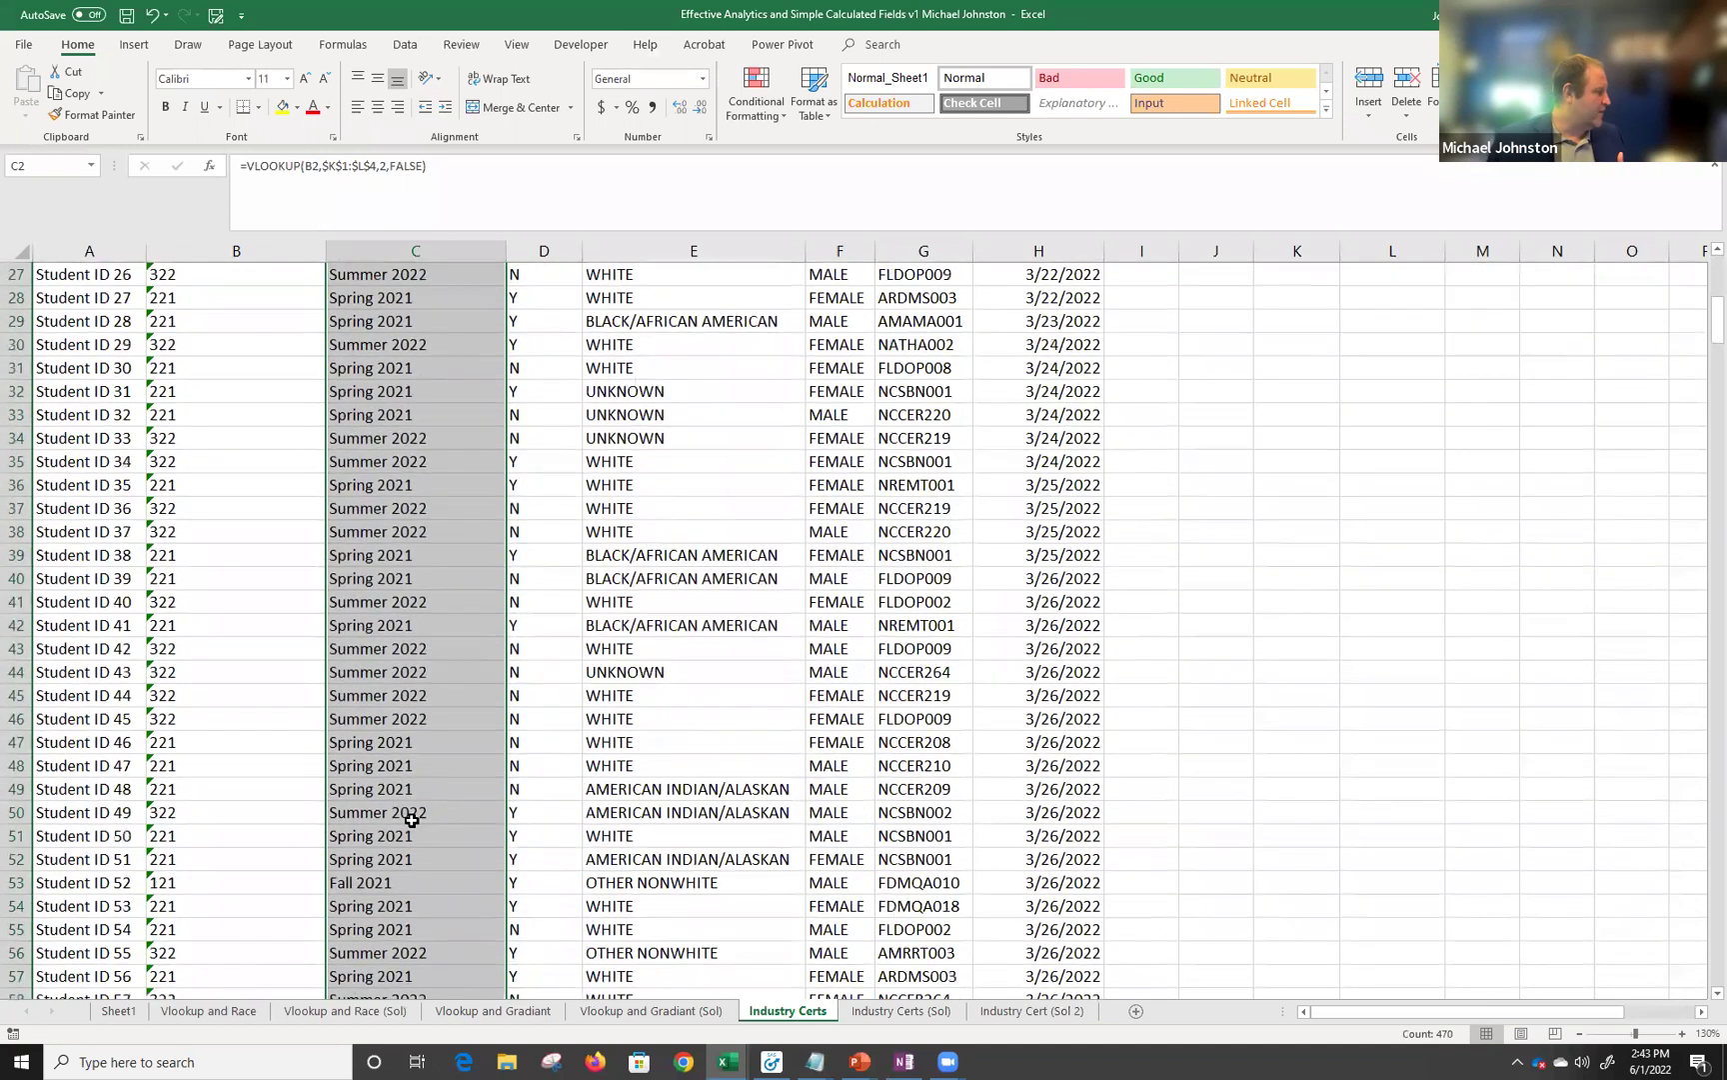
scroll(414, 840, "down", 11)
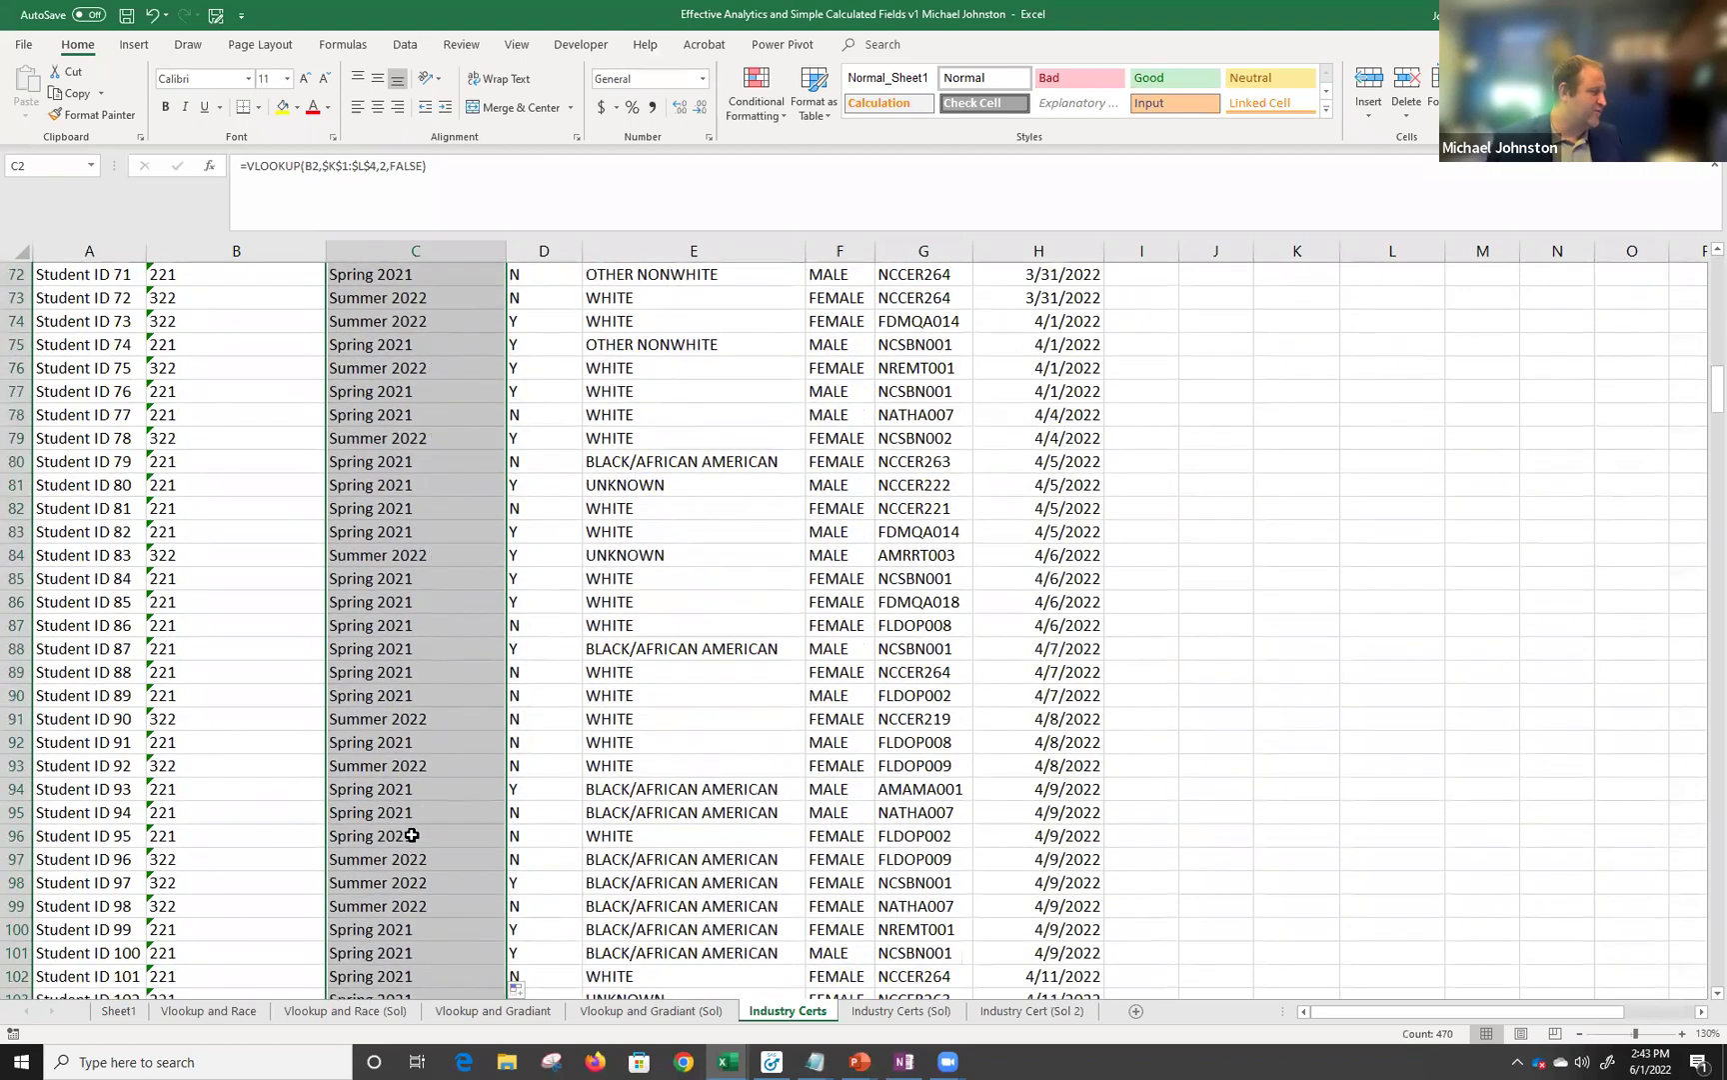
scroll(414, 840, "down", 7)
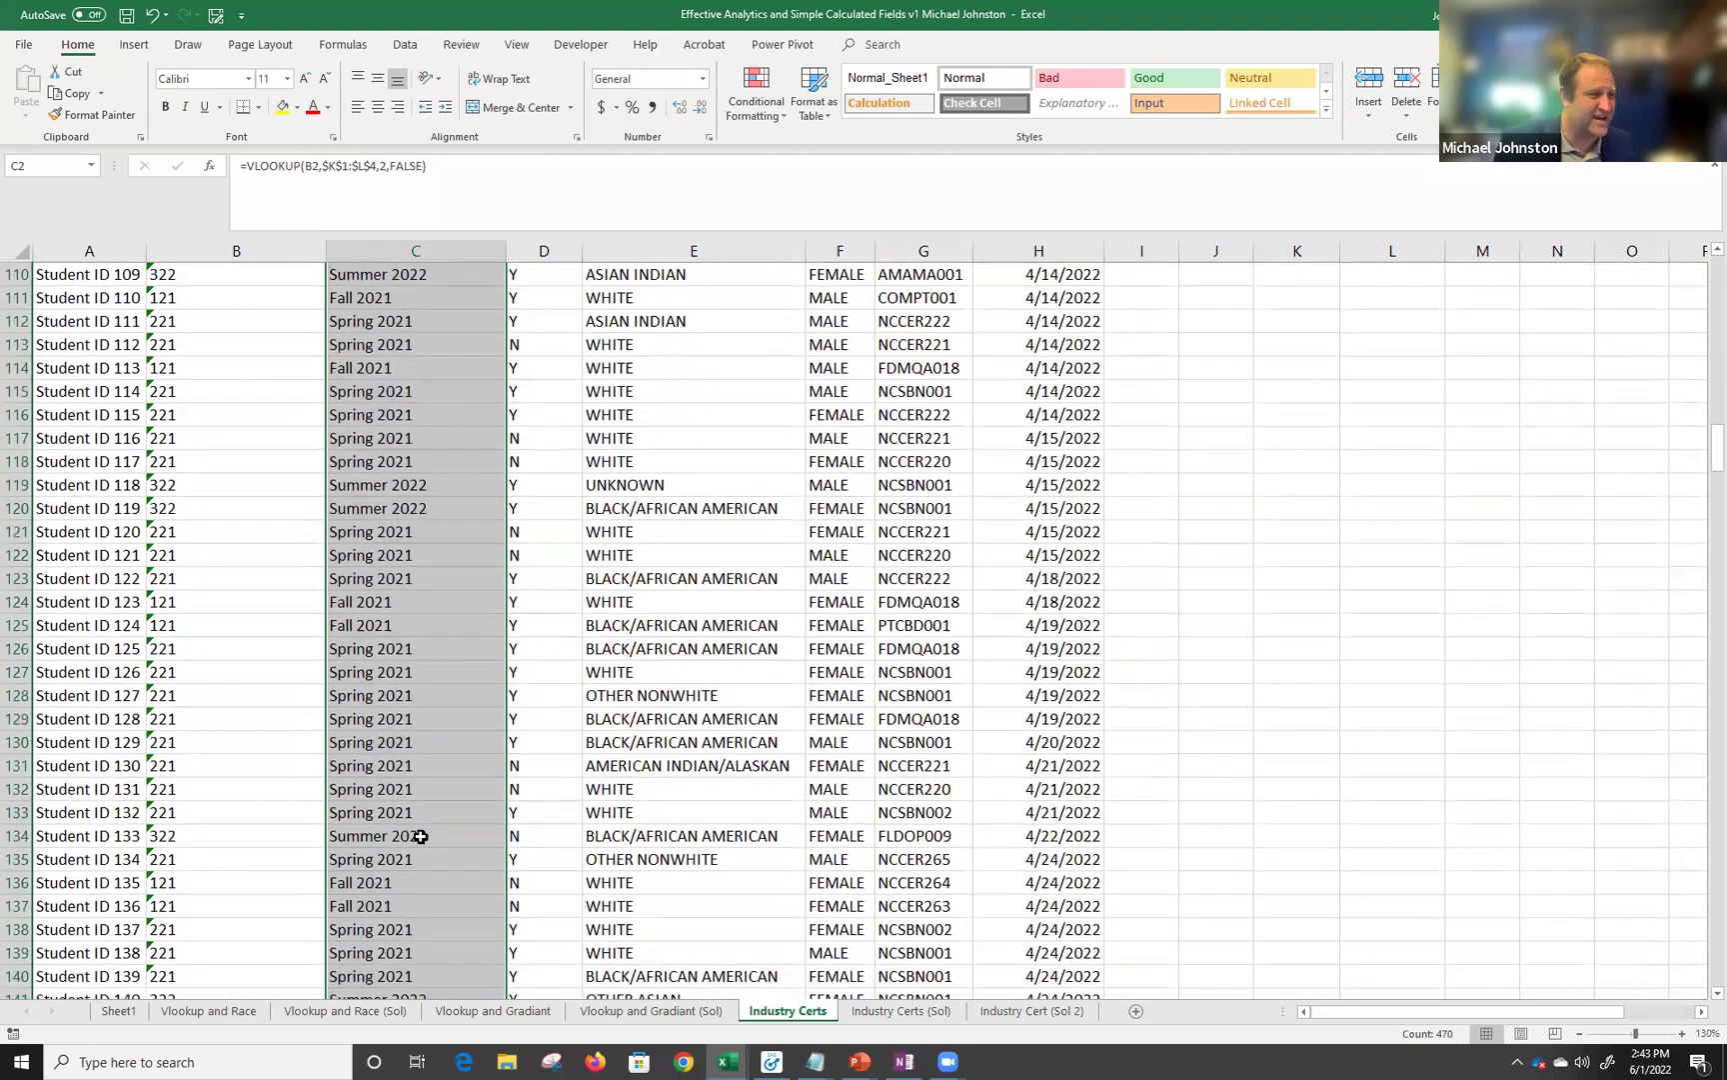
left_click(476, 645)
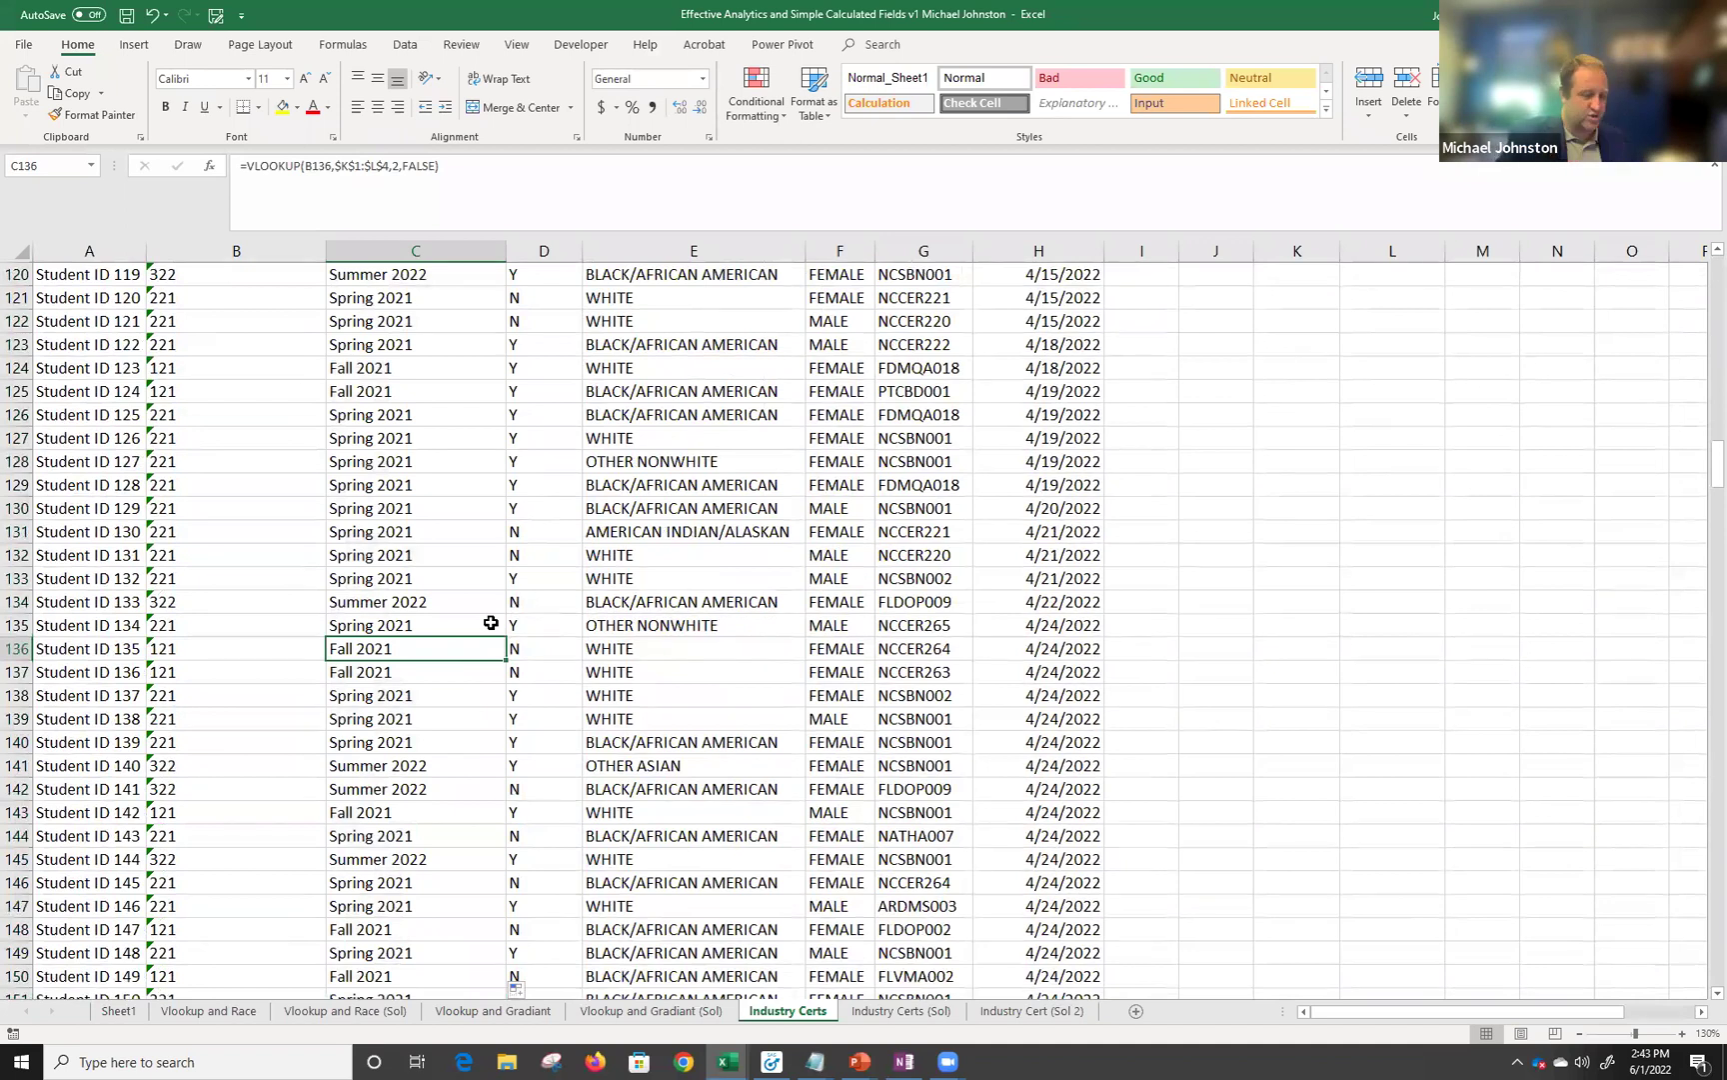
key("ctrl+Down")
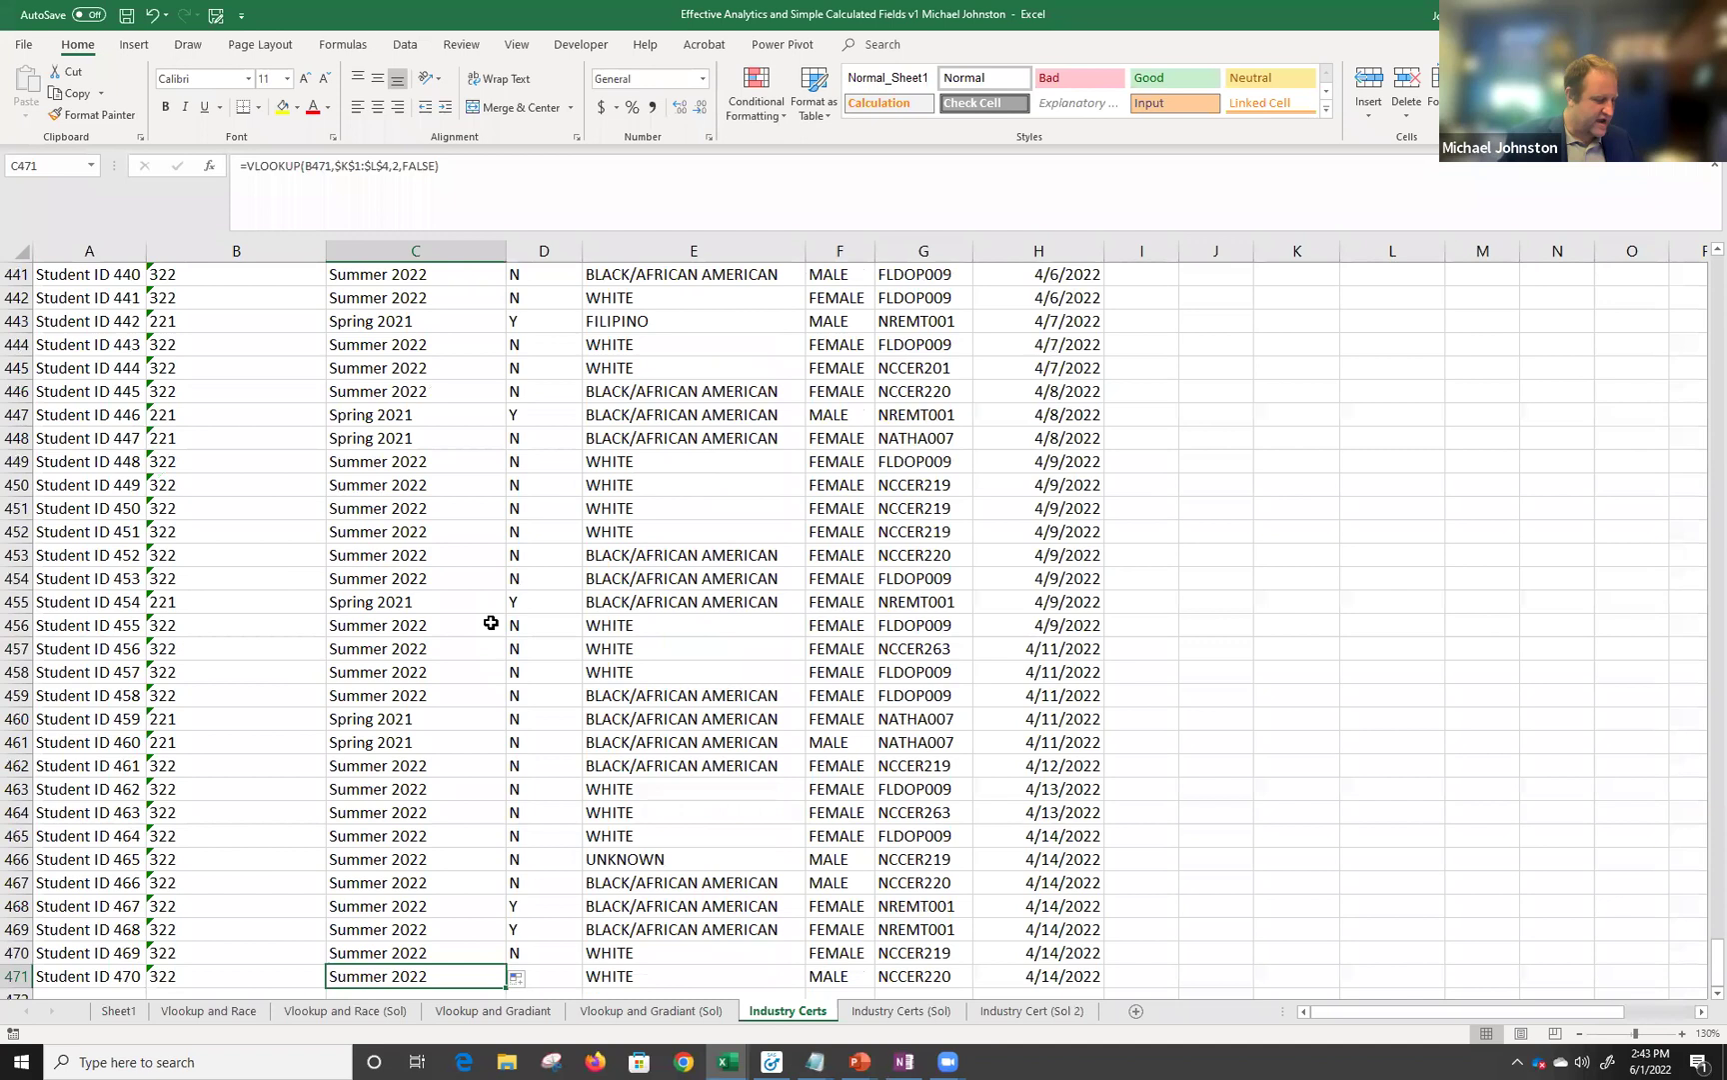
key("ctrl+Up")
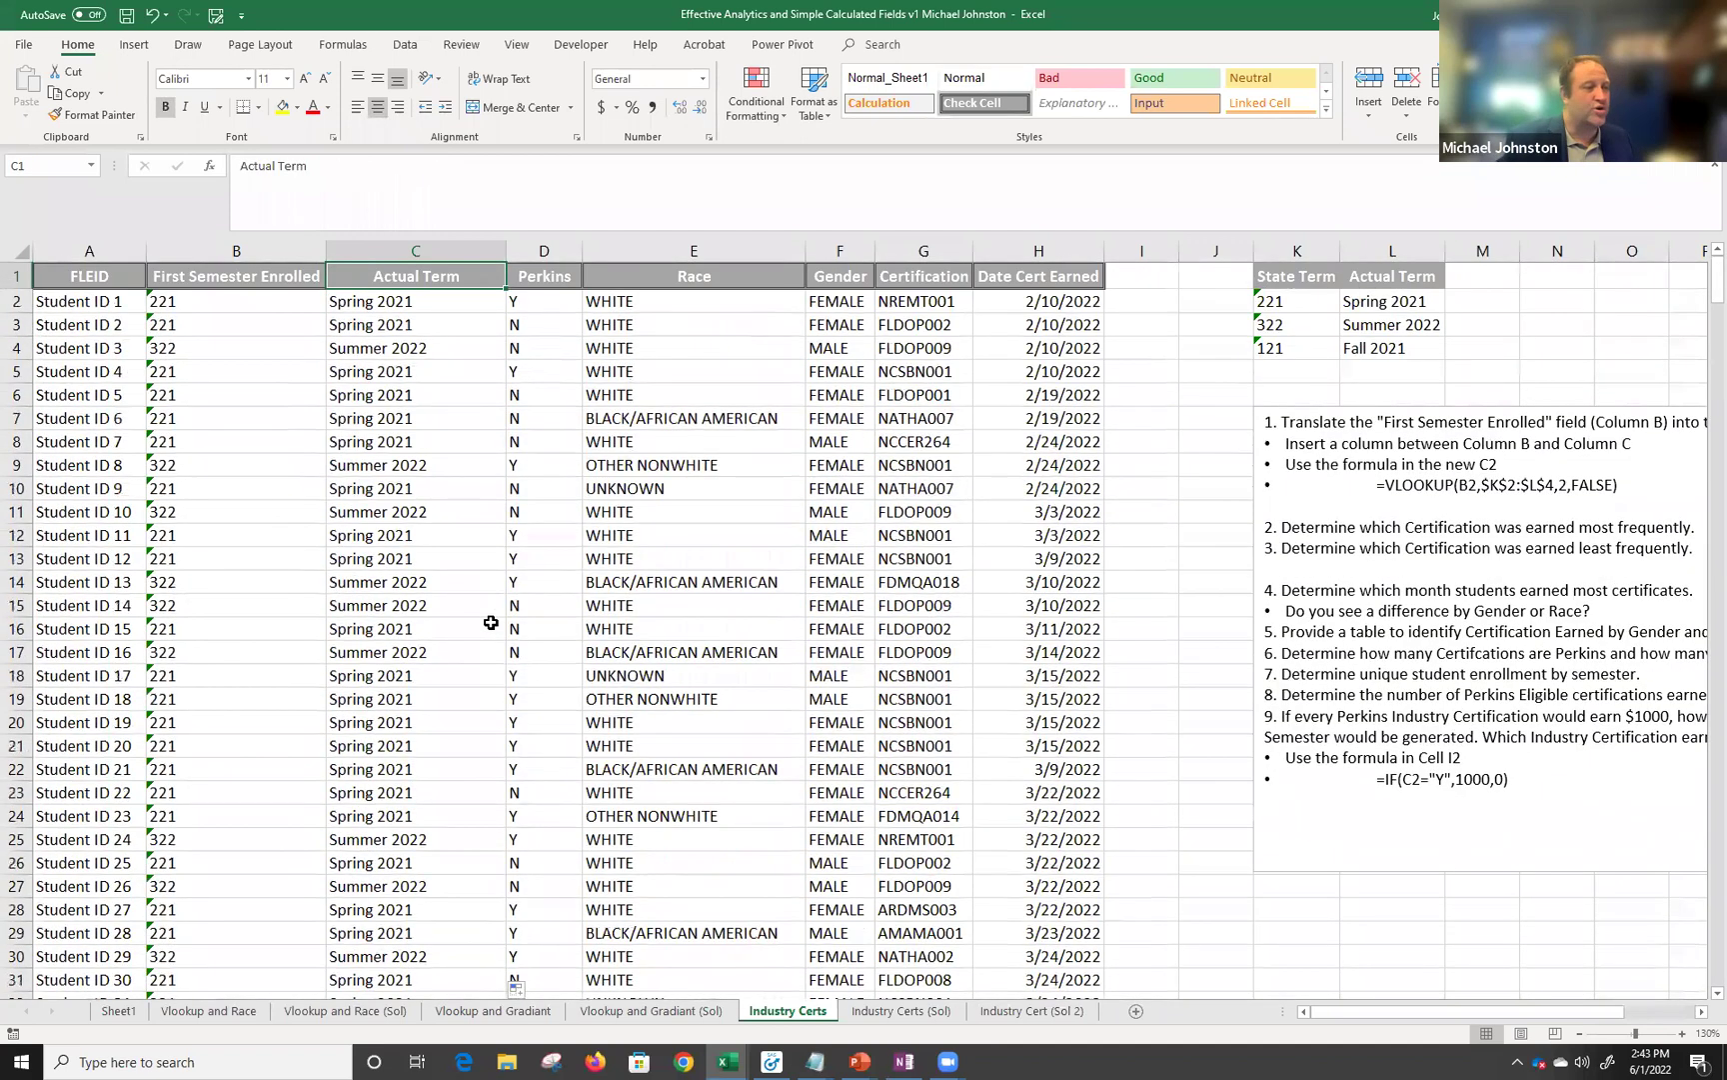
key("ctrl+Down")
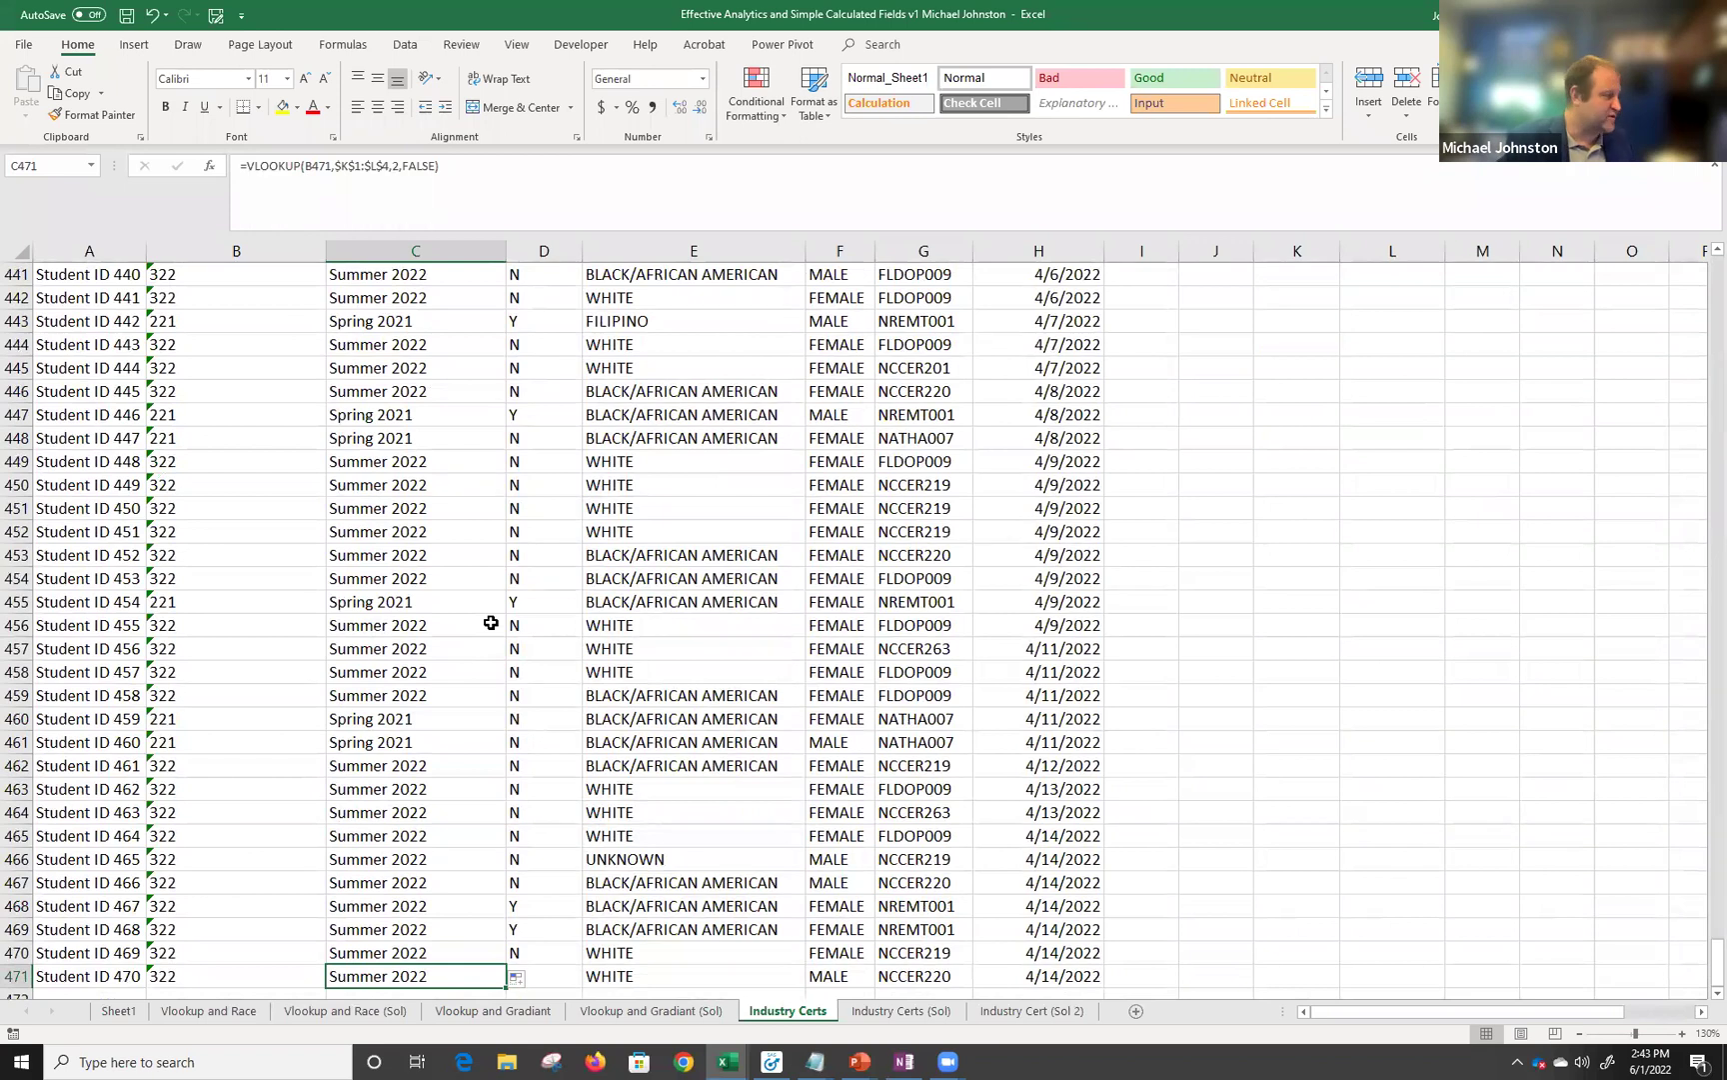
key("ctrl+Up")
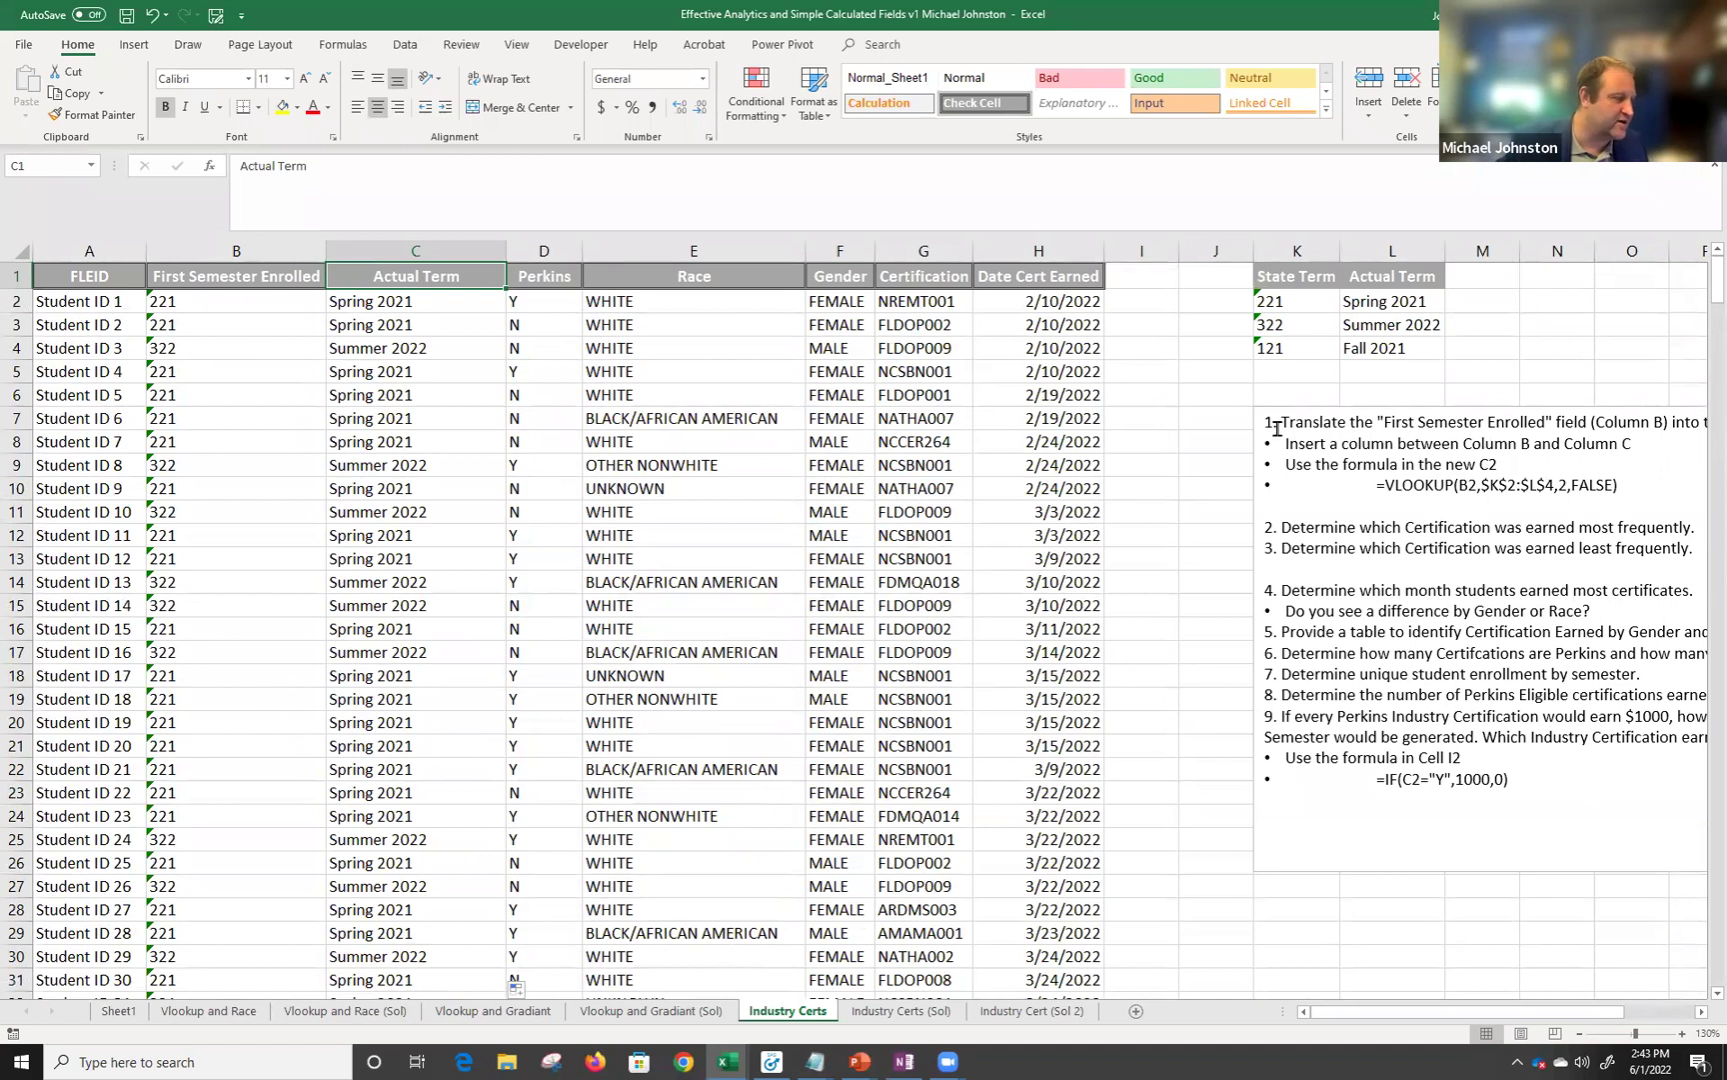
Compare the First Semester Enrolled and Actual Term columns with the State Term lookup table, and review the remaining exercise questions.
left_click(535, 251)
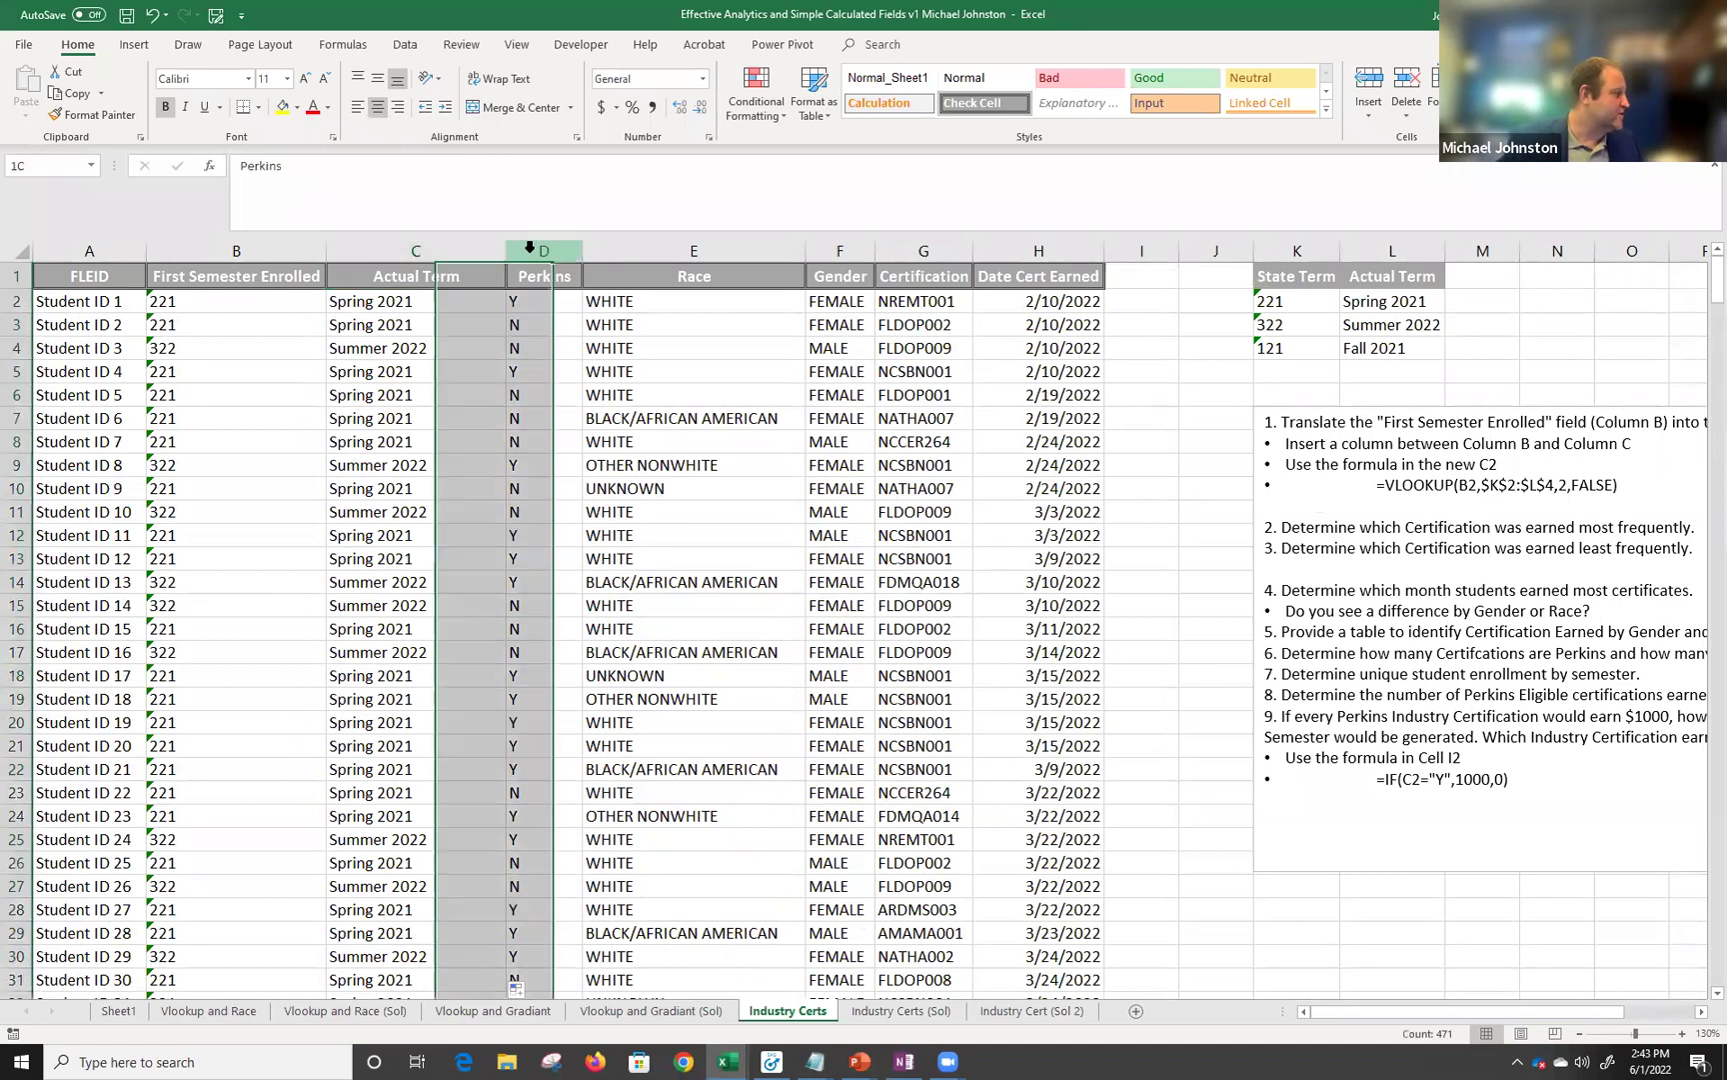
left_click(285, 258)
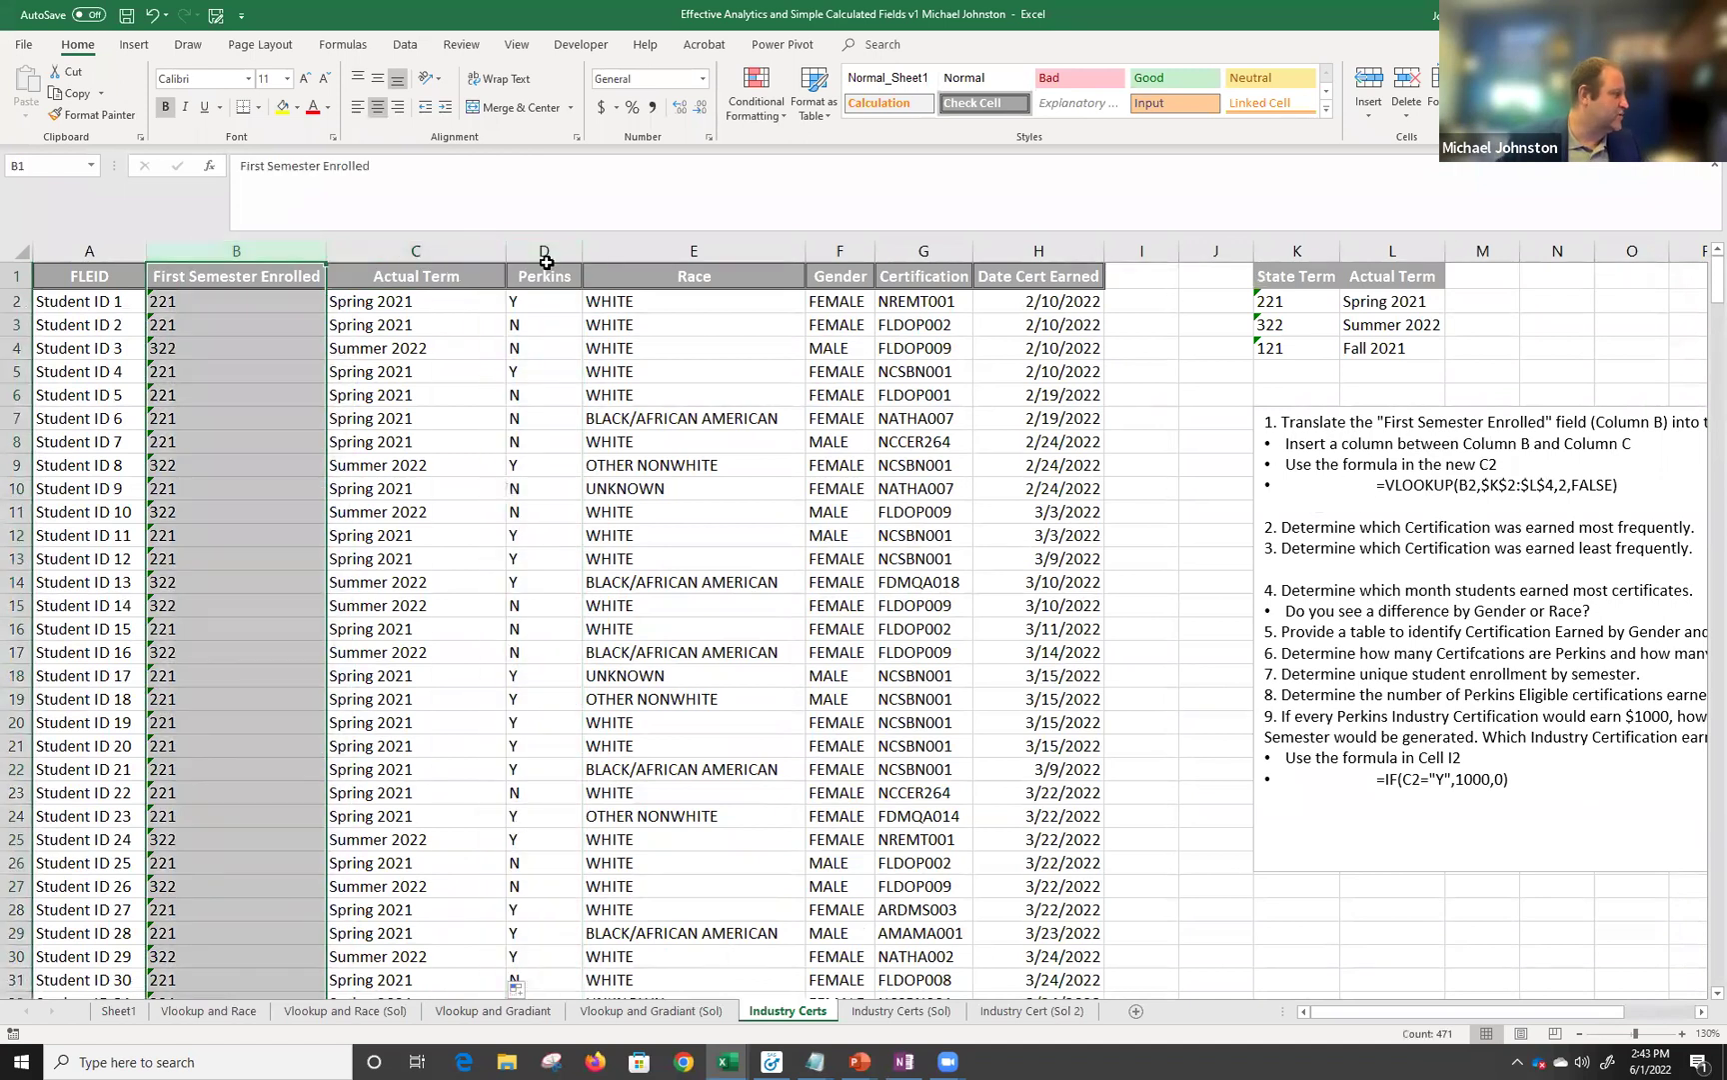
left_click(426, 298)
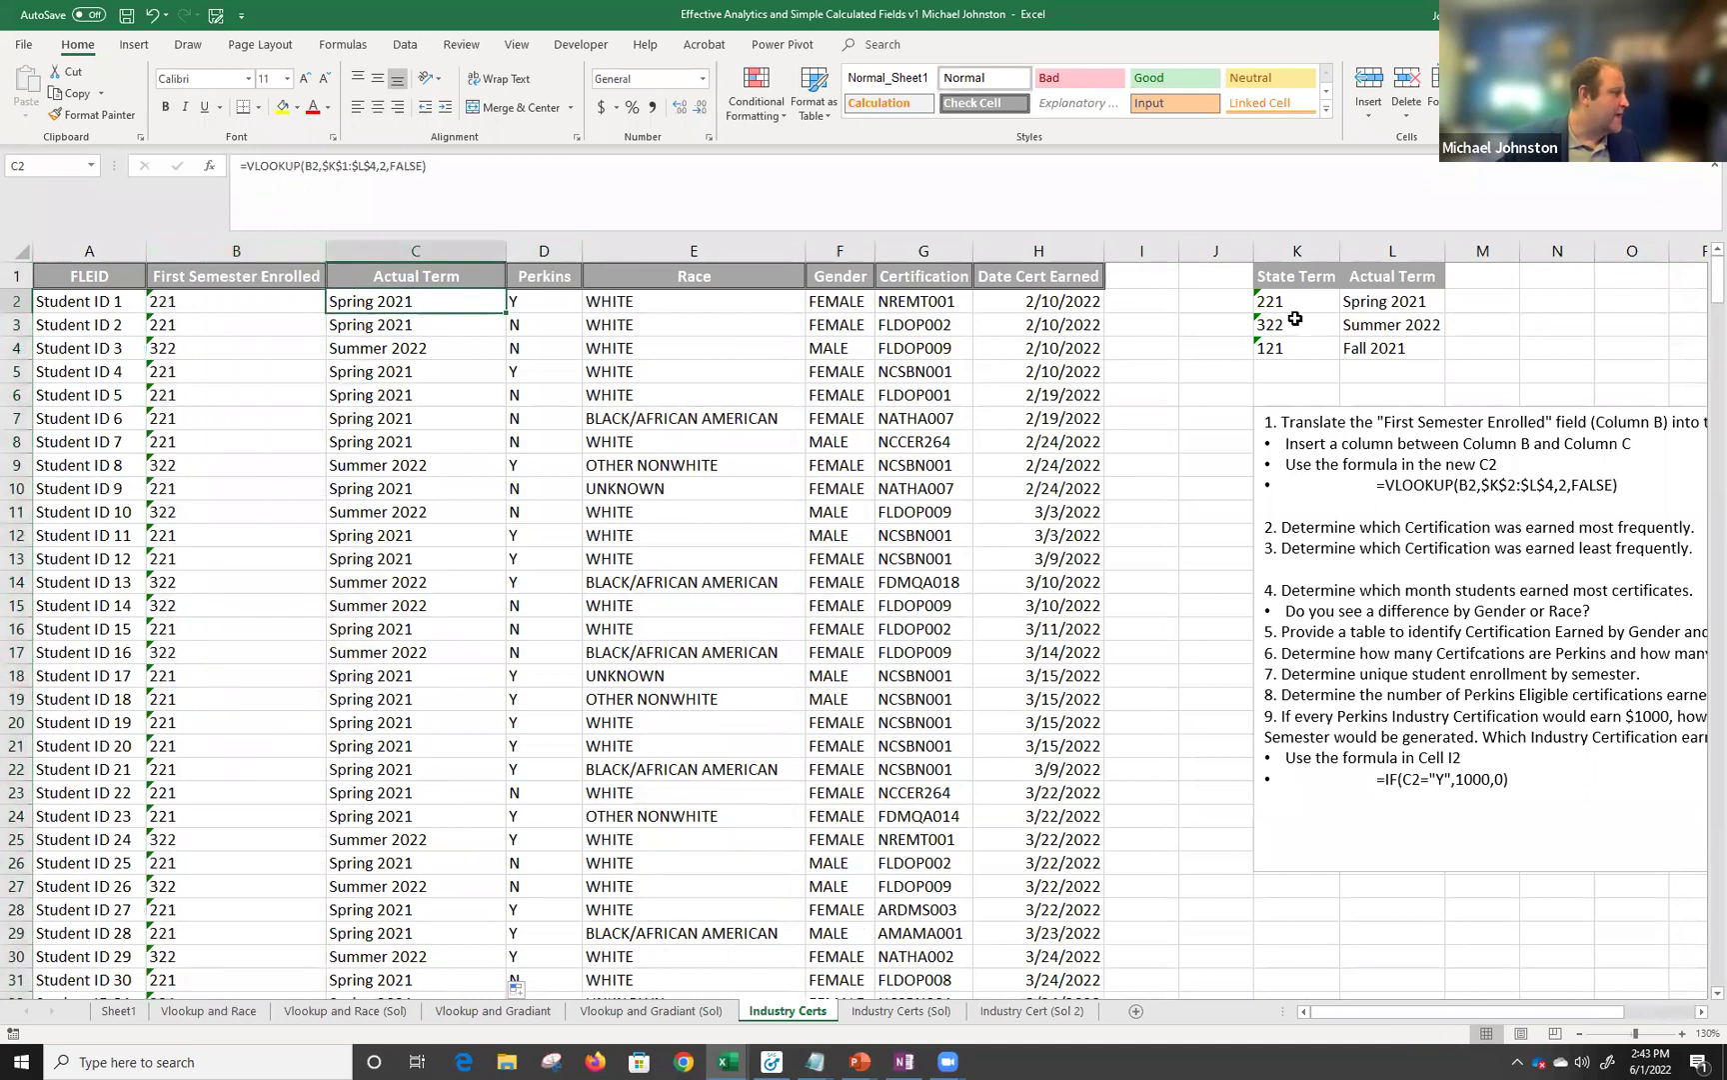
left_click(232, 303)
left_click(1327, 304)
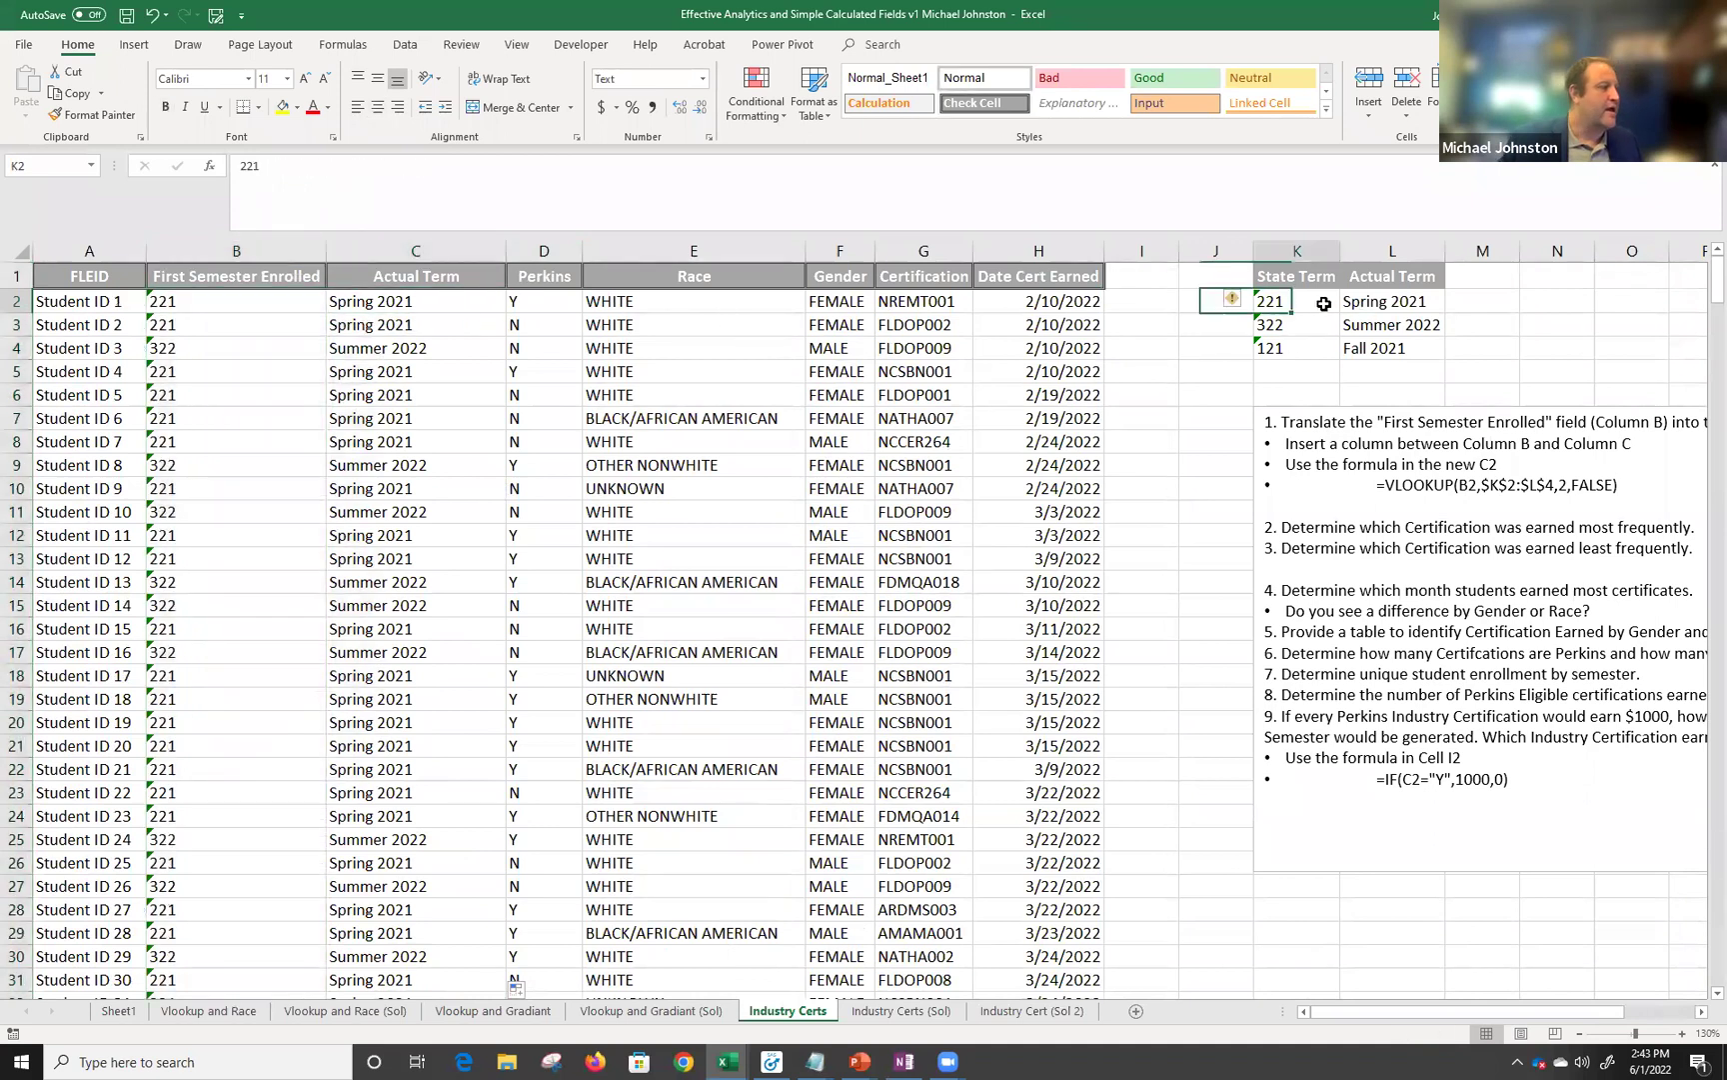
left_click(1383, 291)
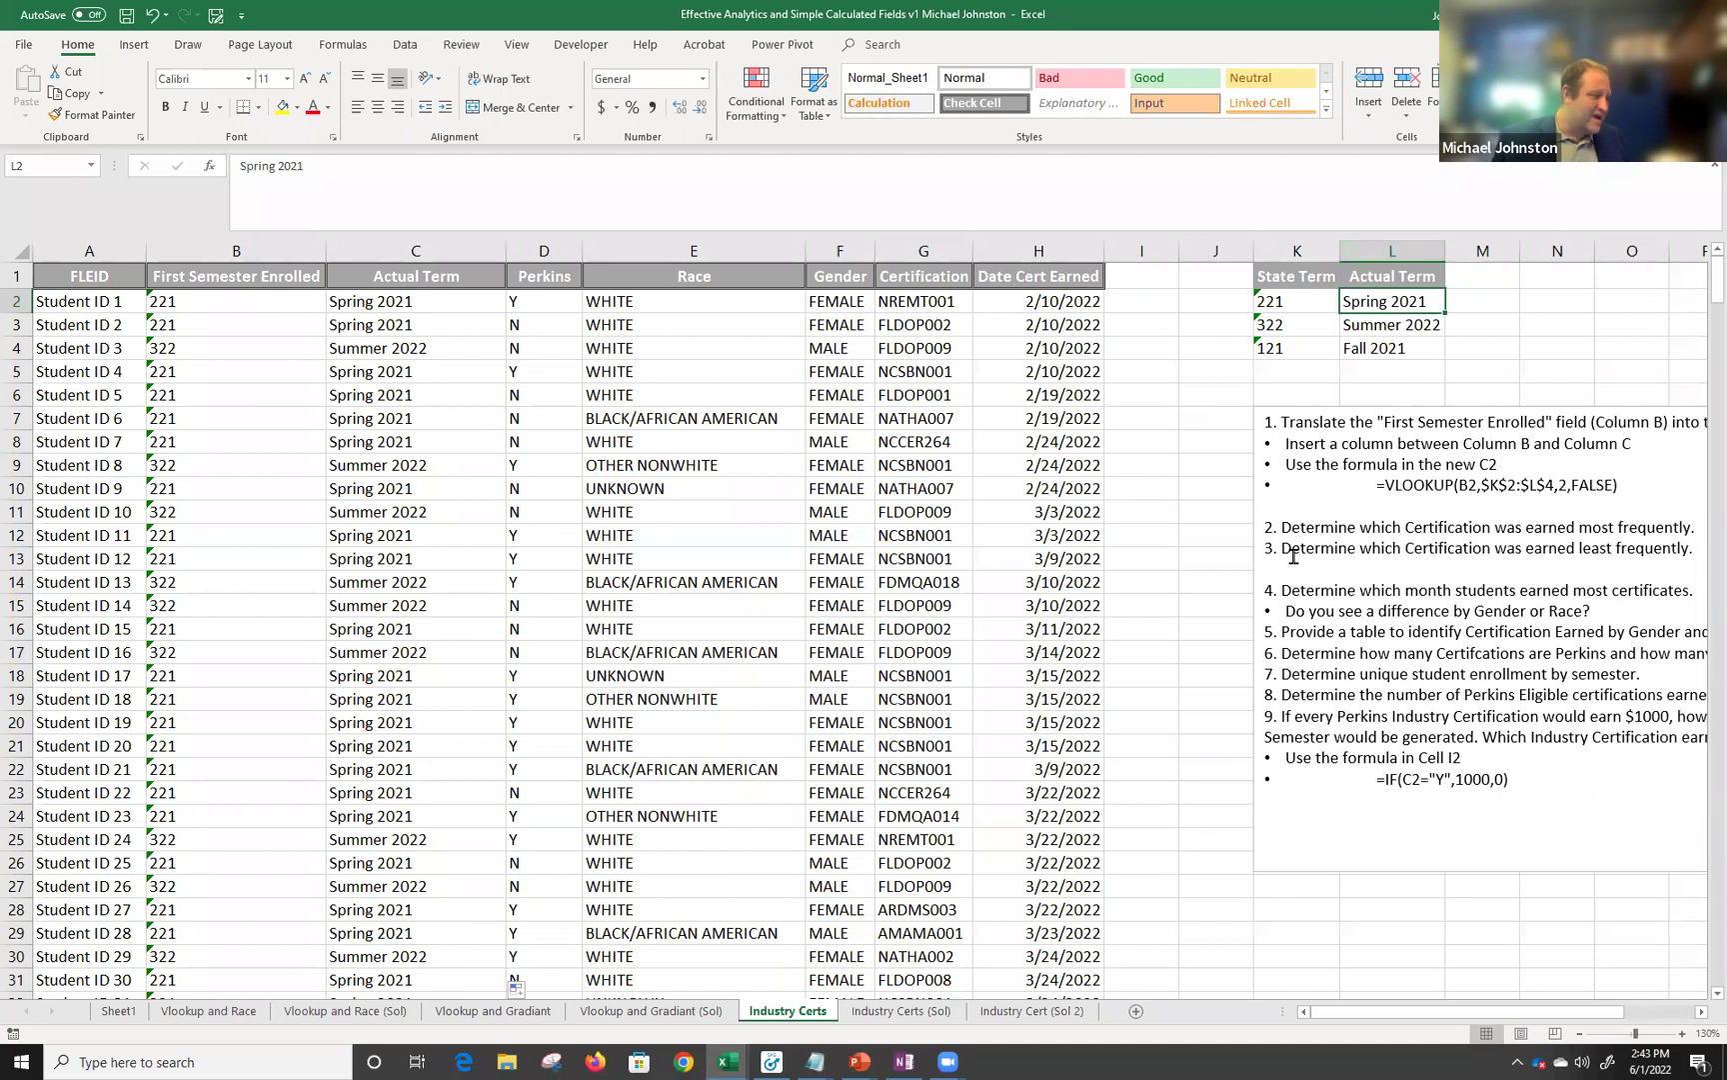
scroll(1369, 1017, "right", 3)
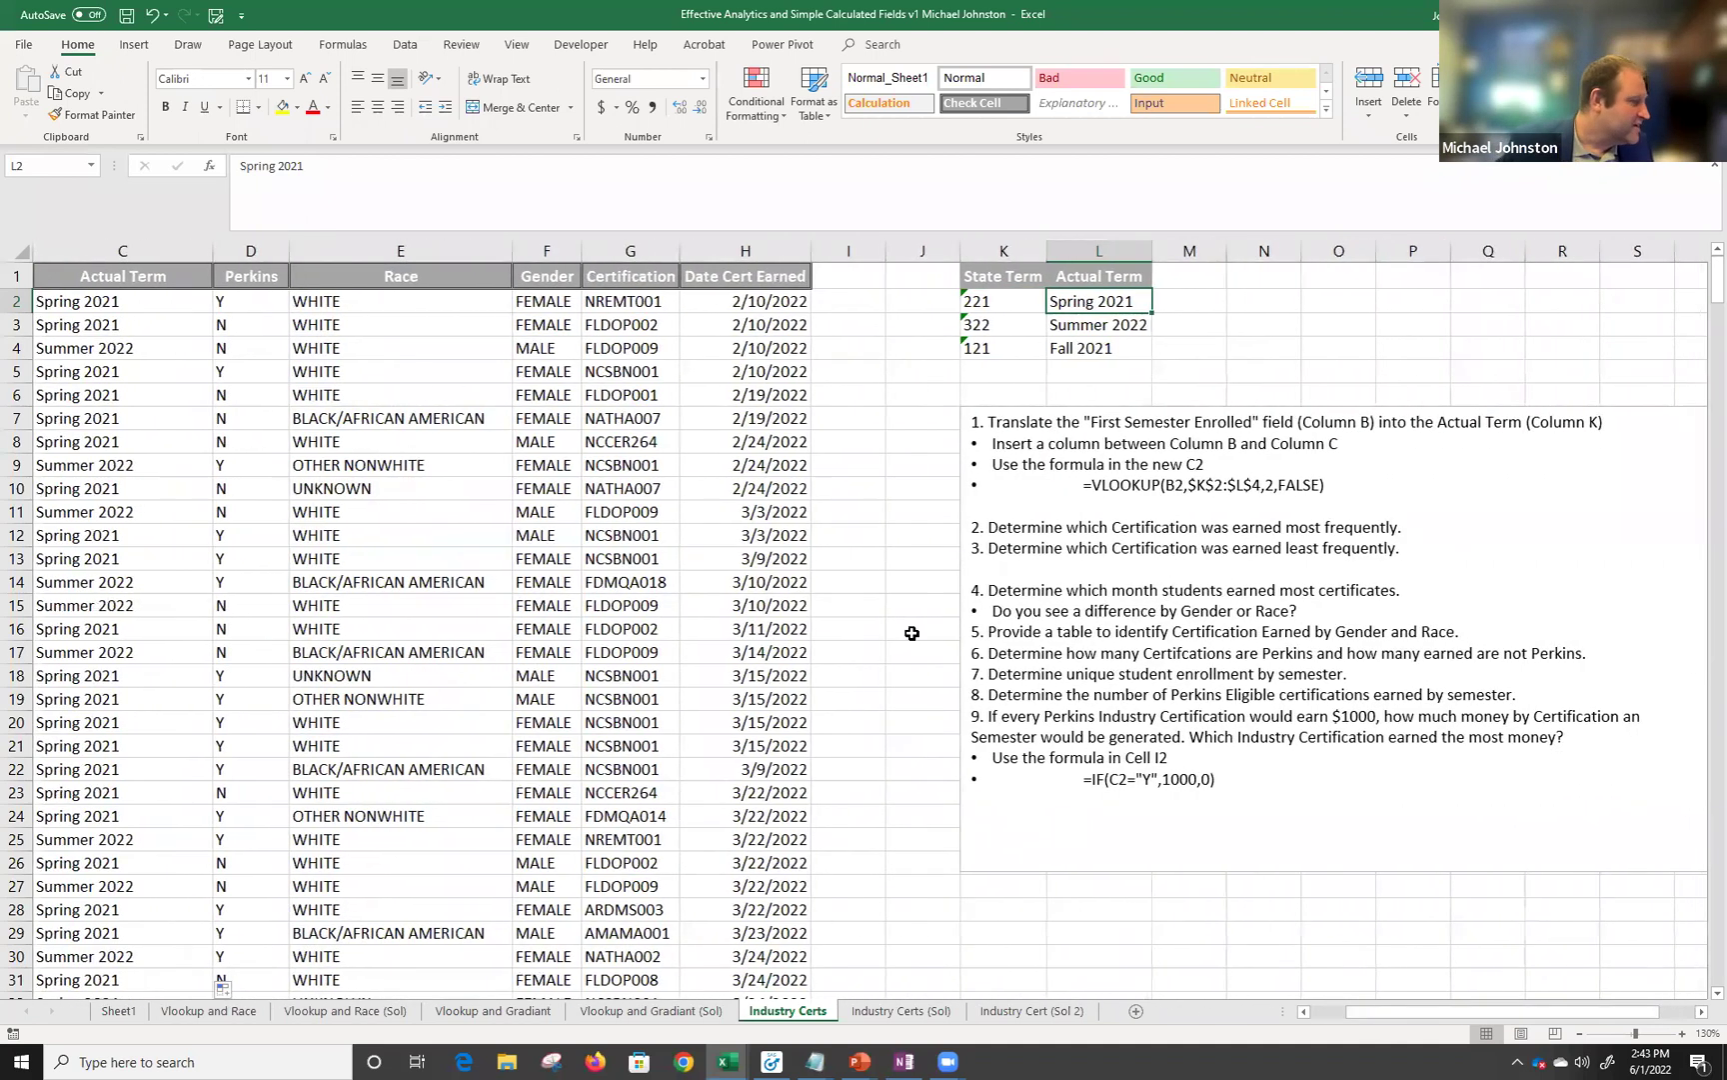
Examine the Fundable column's IF formula on the Industry Certs (Sol) sheet and the Perkins cell D2 that it refers to.
left_click(940, 1017)
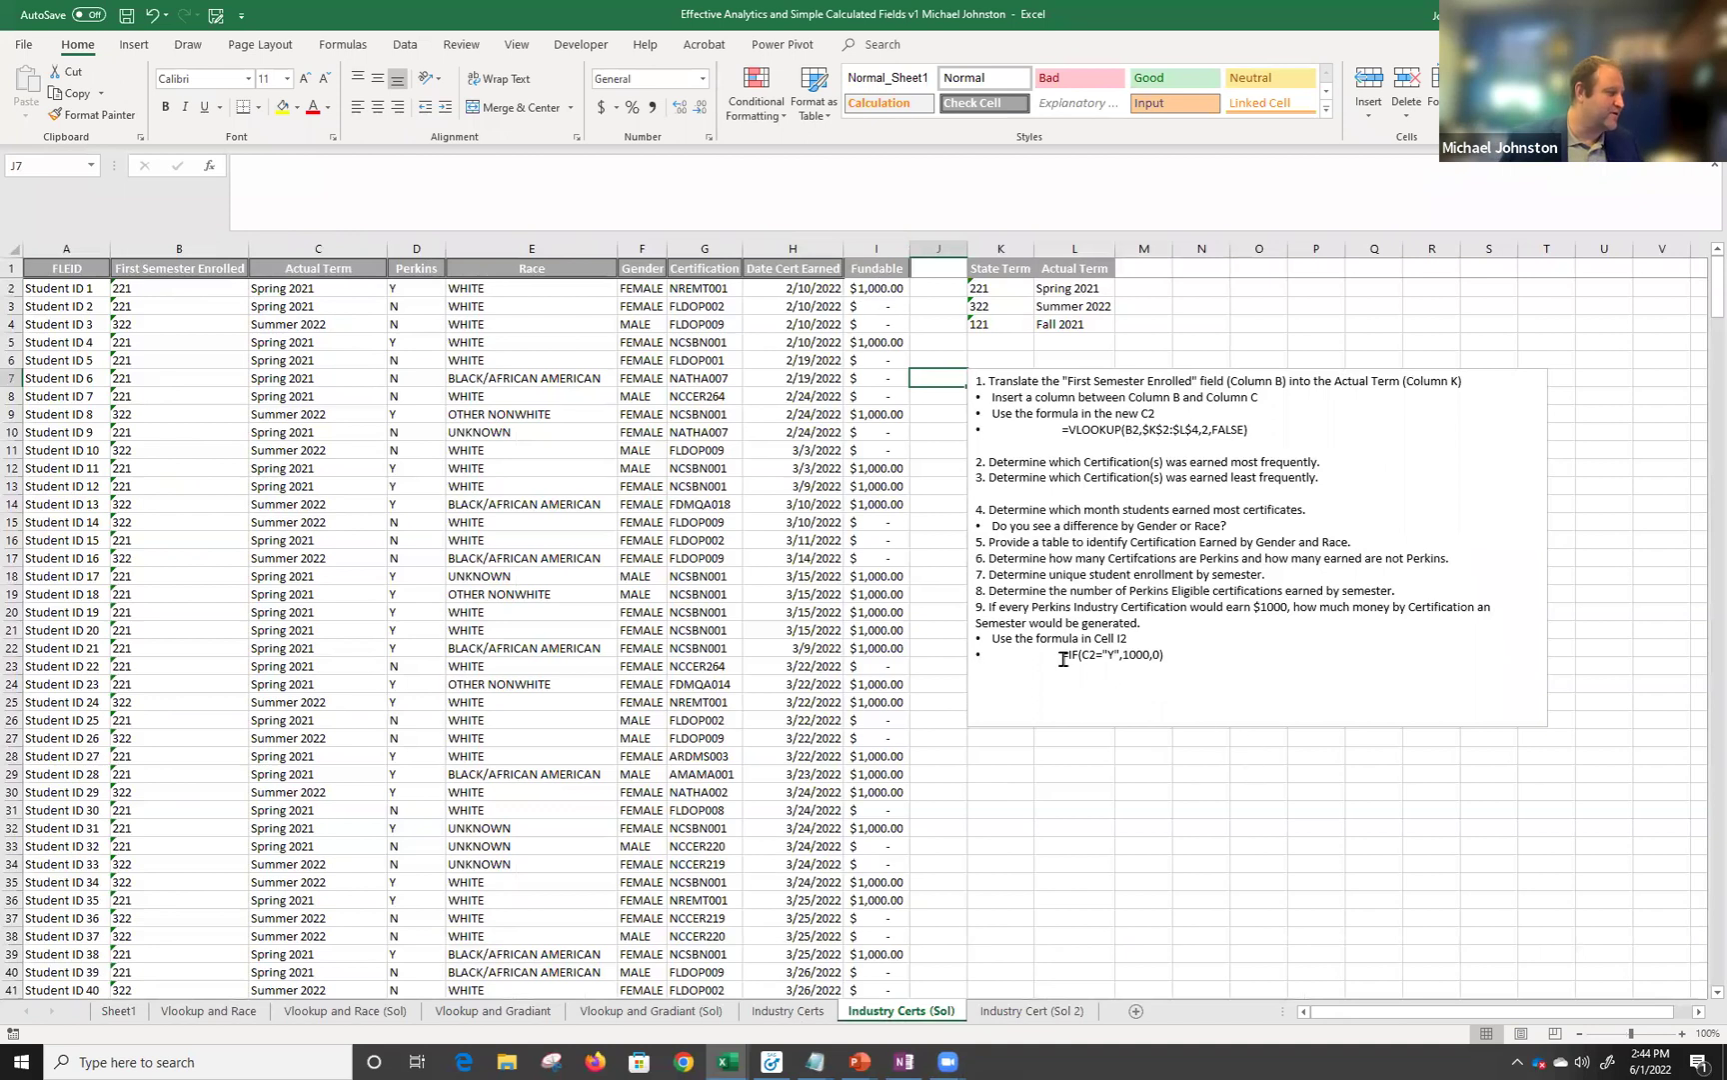
left_click(892, 292)
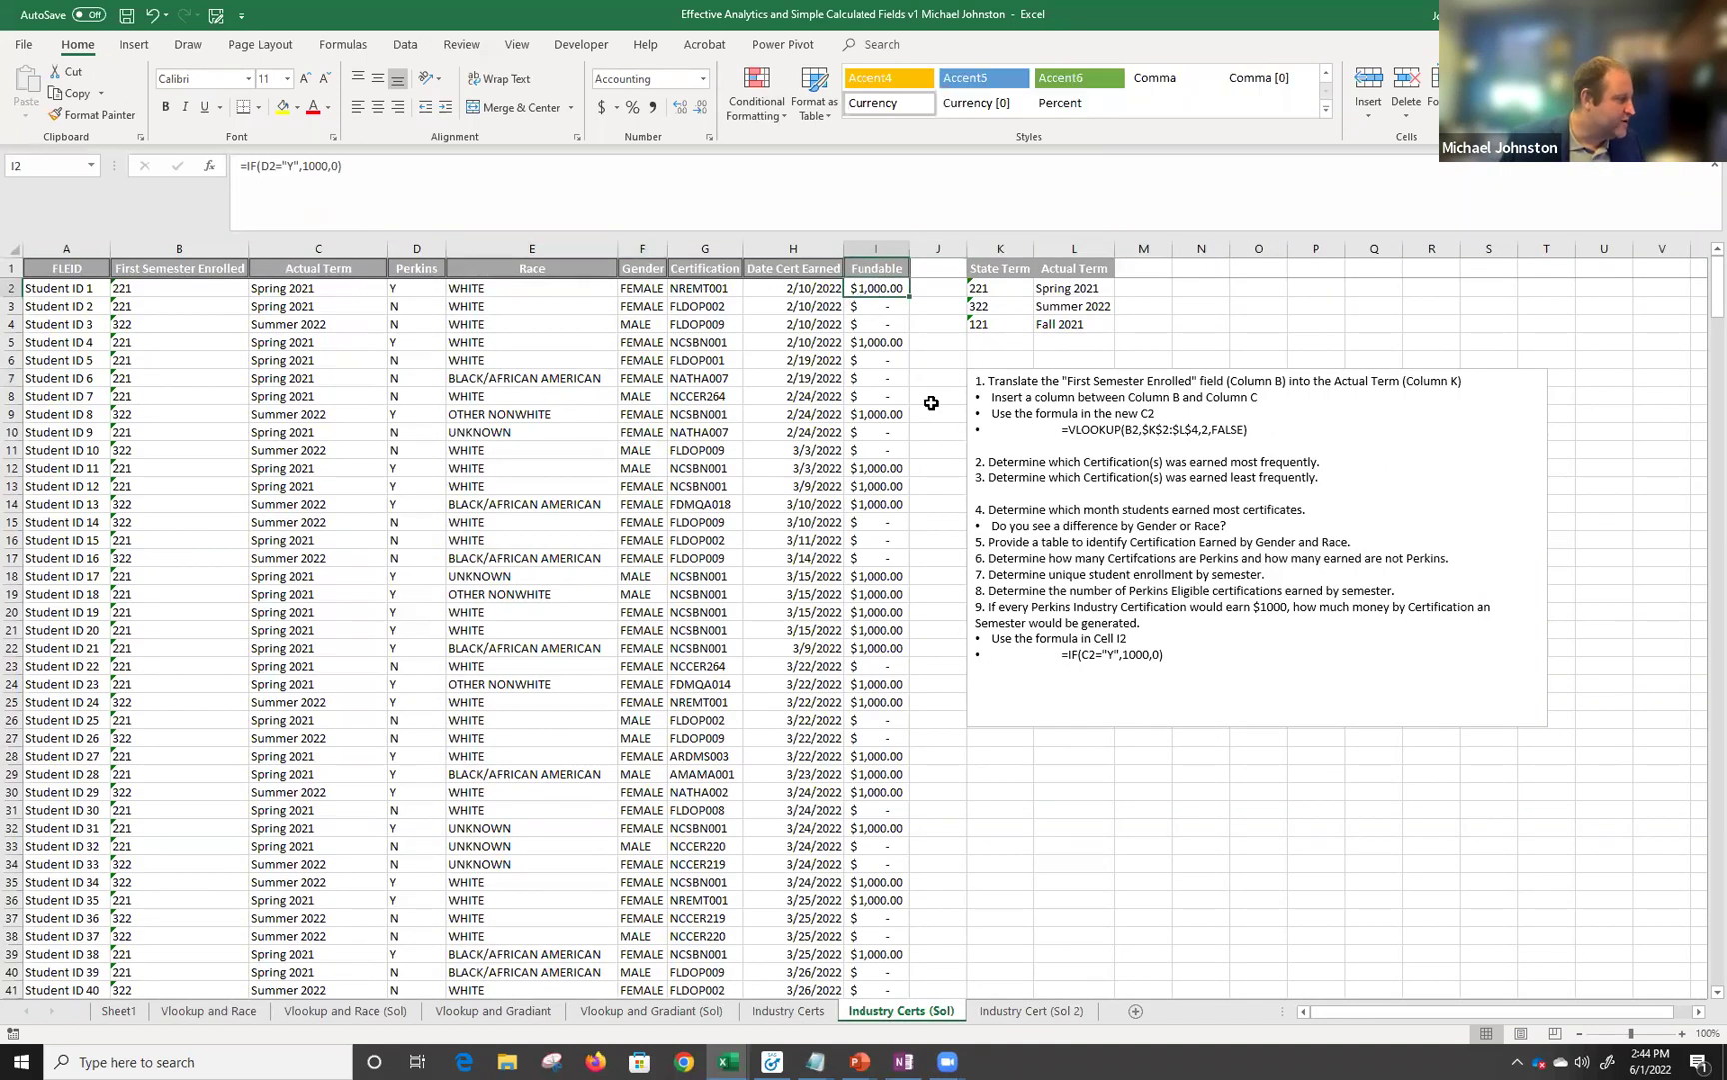
left_click(435, 288)
left_click(878, 288)
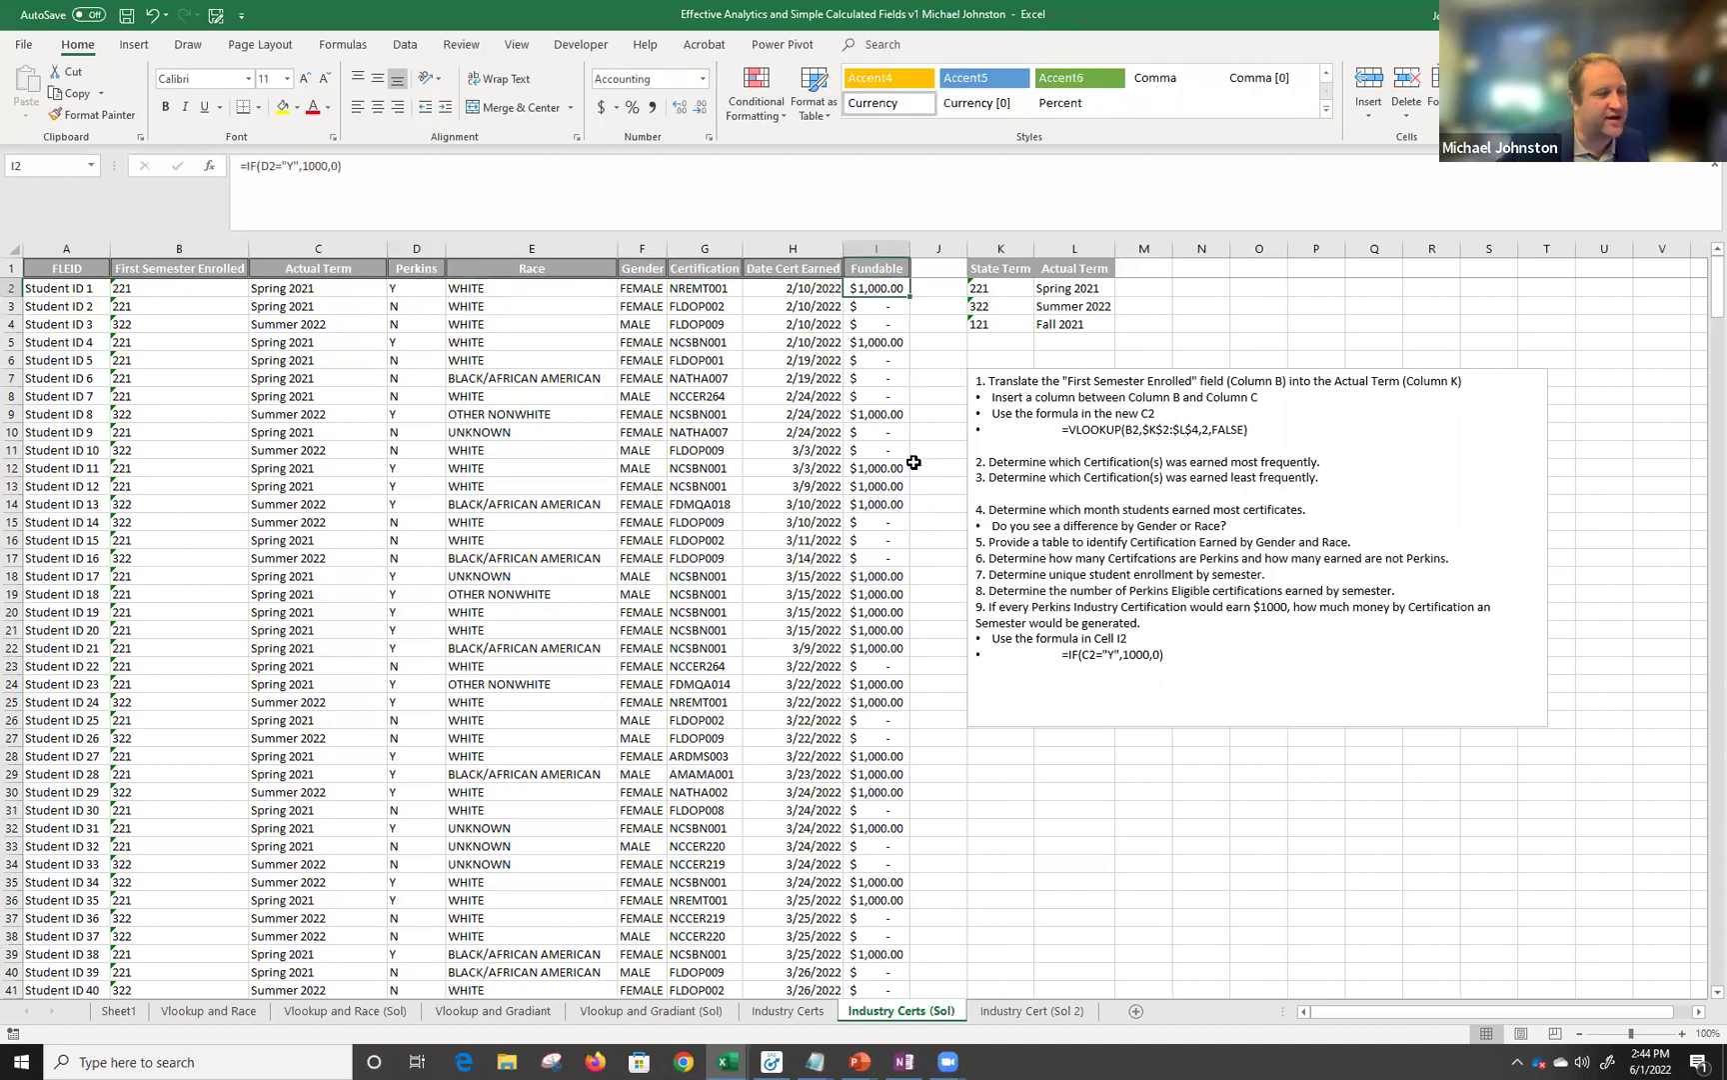
left_click(395, 290)
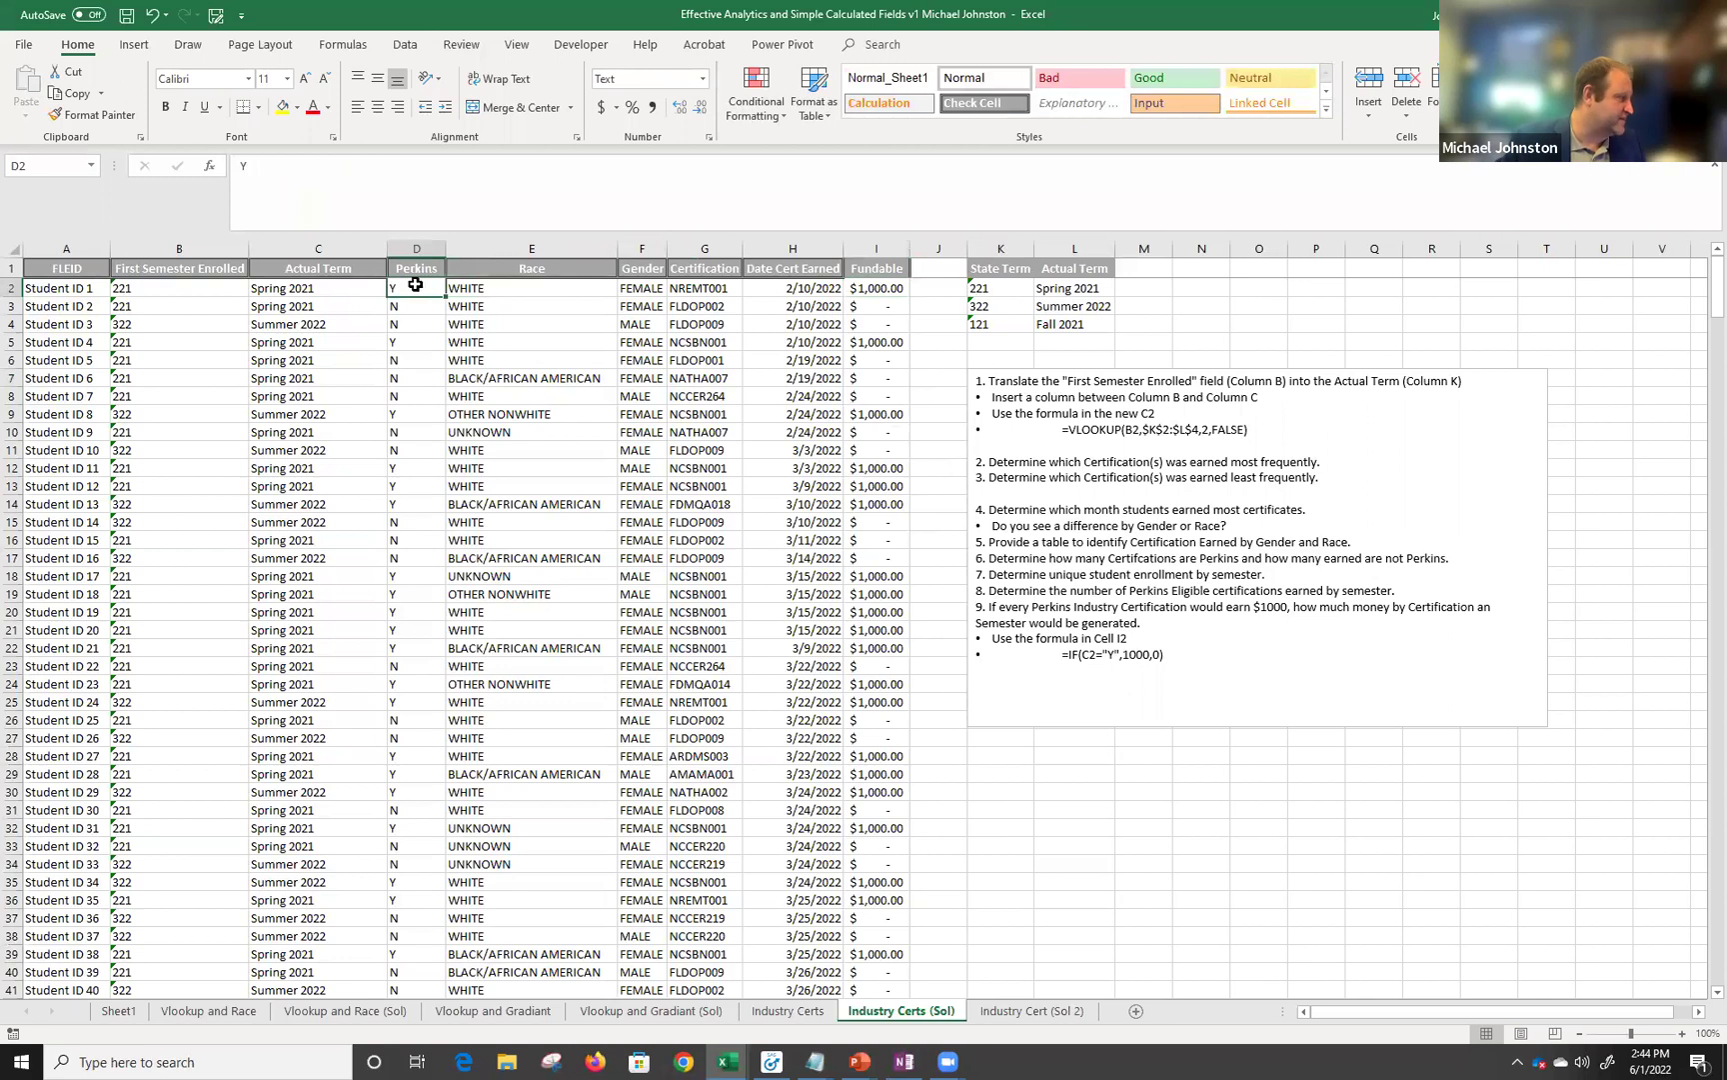
left_click(877, 285)
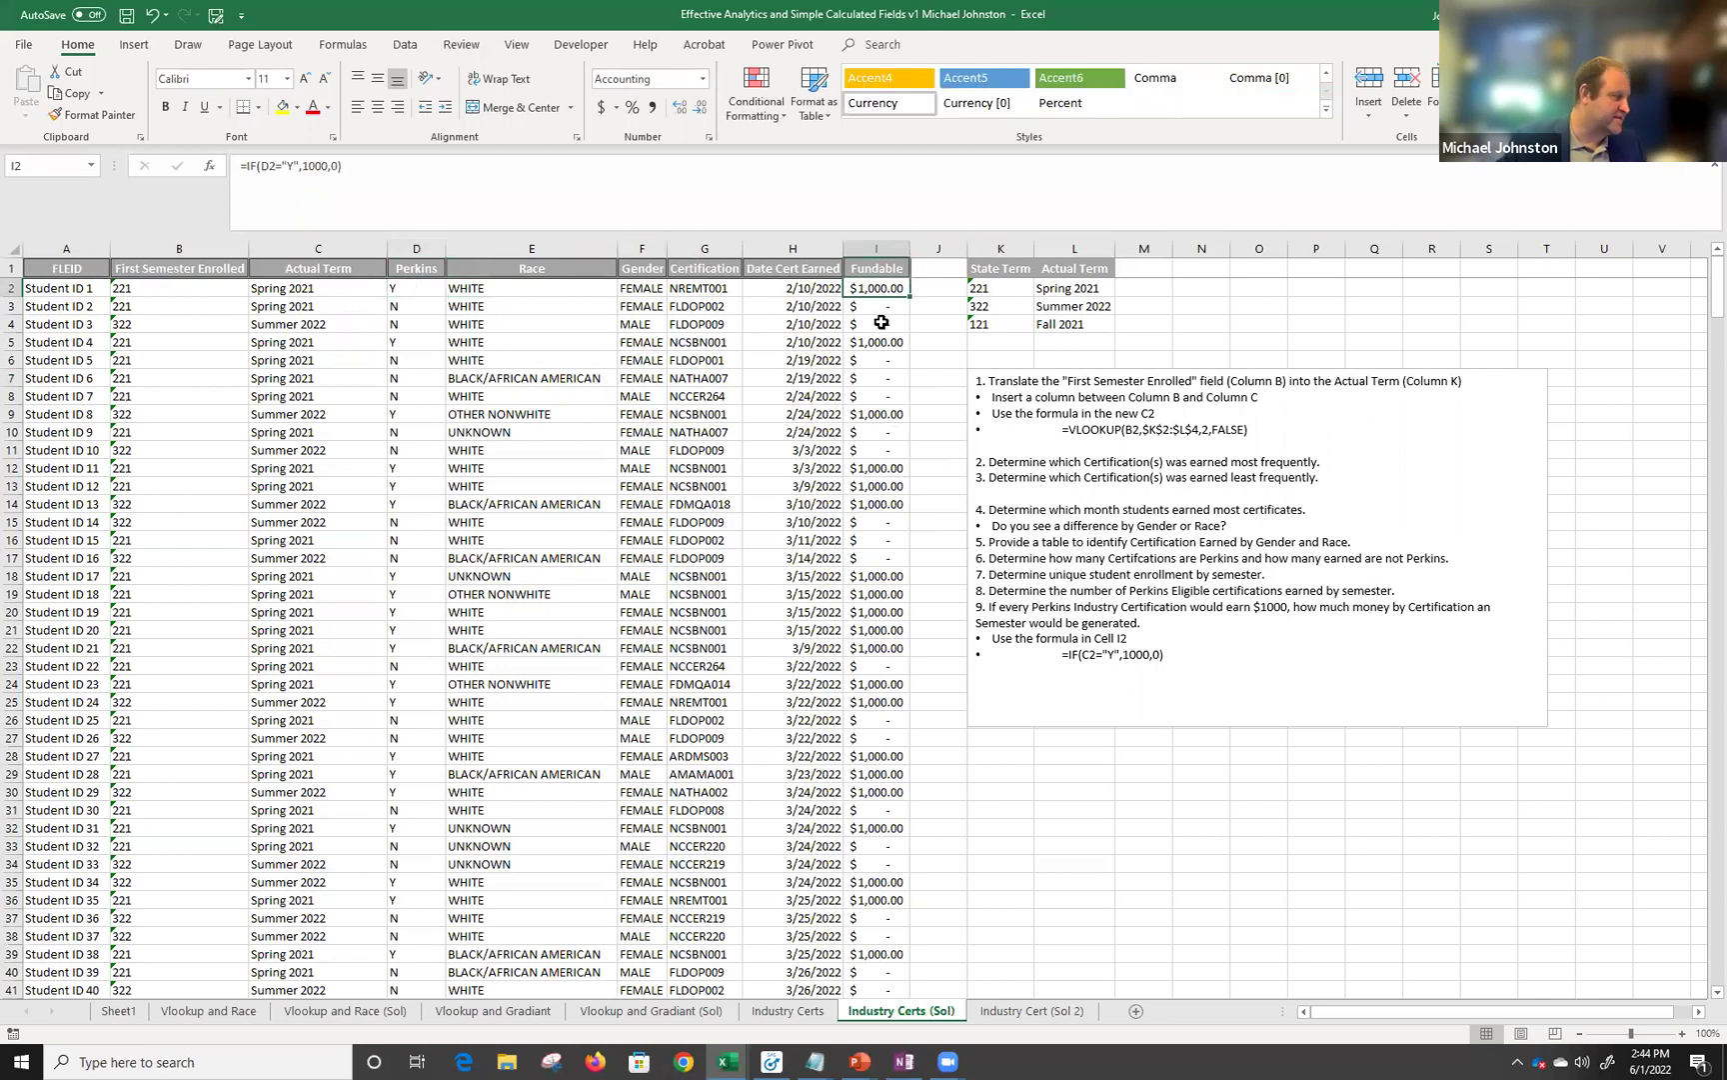
Compare the Industry Certs sheet with its solution sheet, and open Industry Cert (Sol 2) to review the pivot table answers.
left_click(787, 1011)
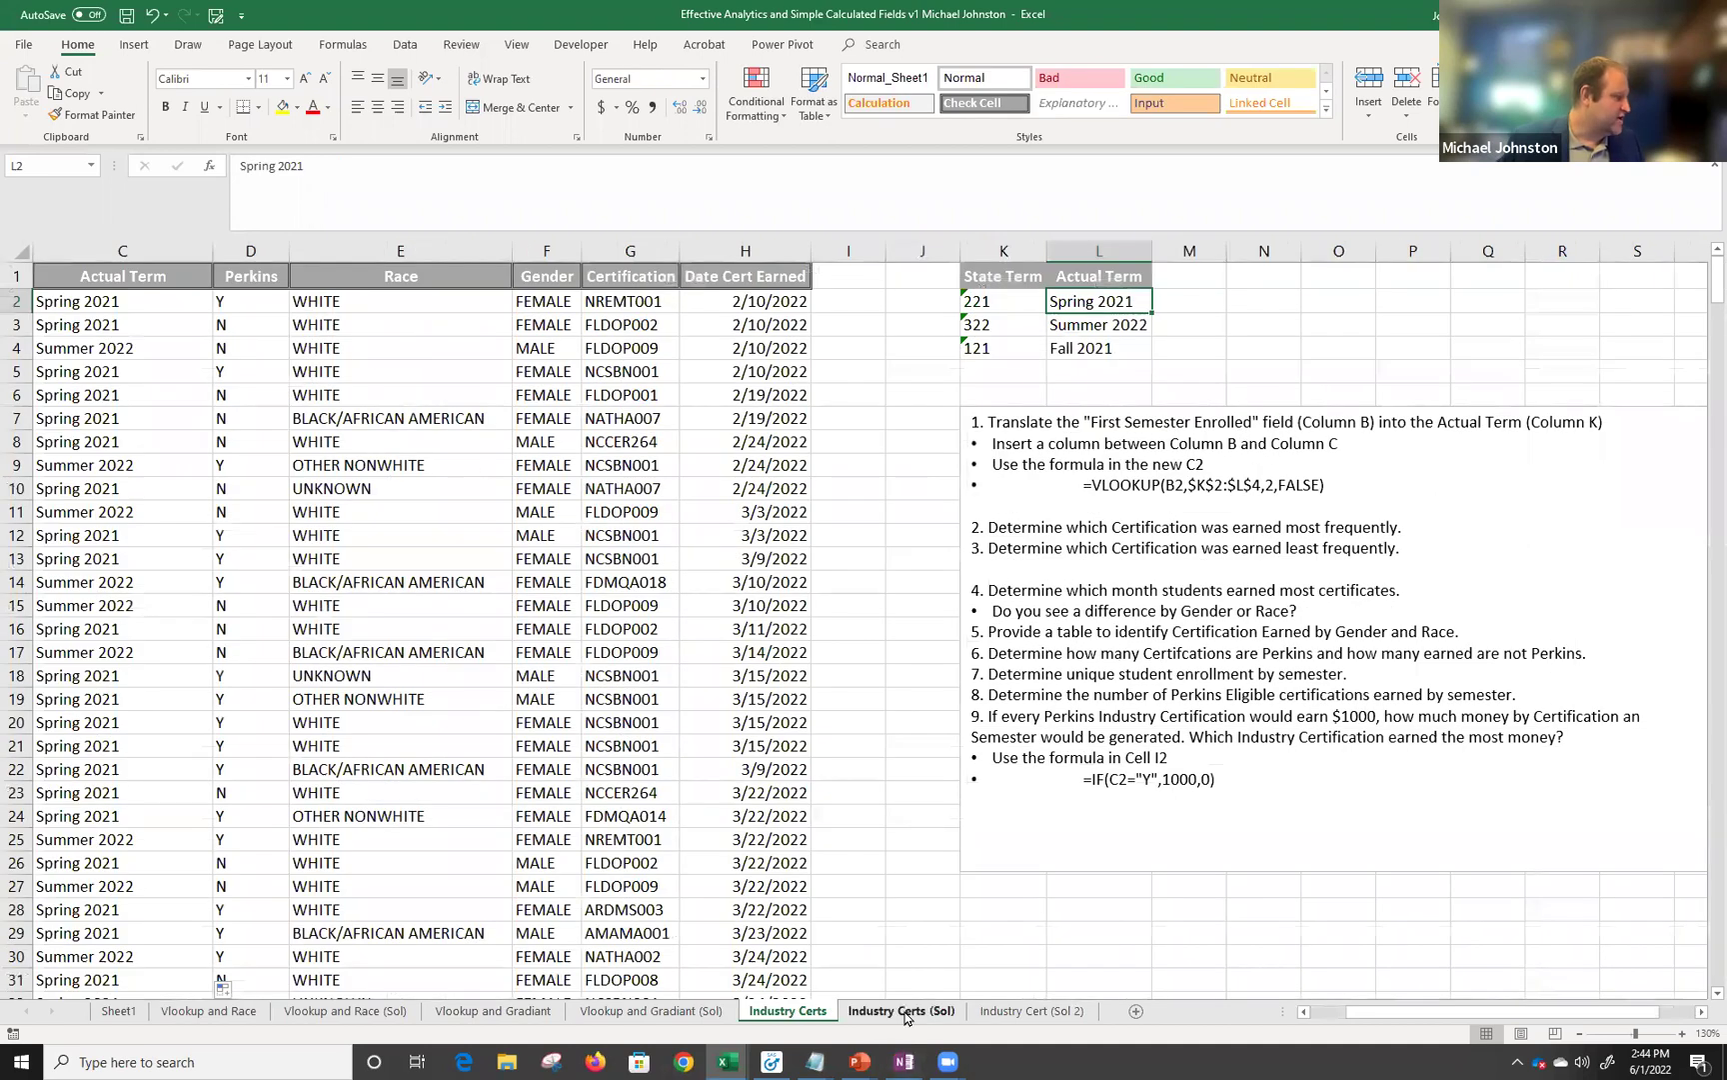
left_click(900, 1010)
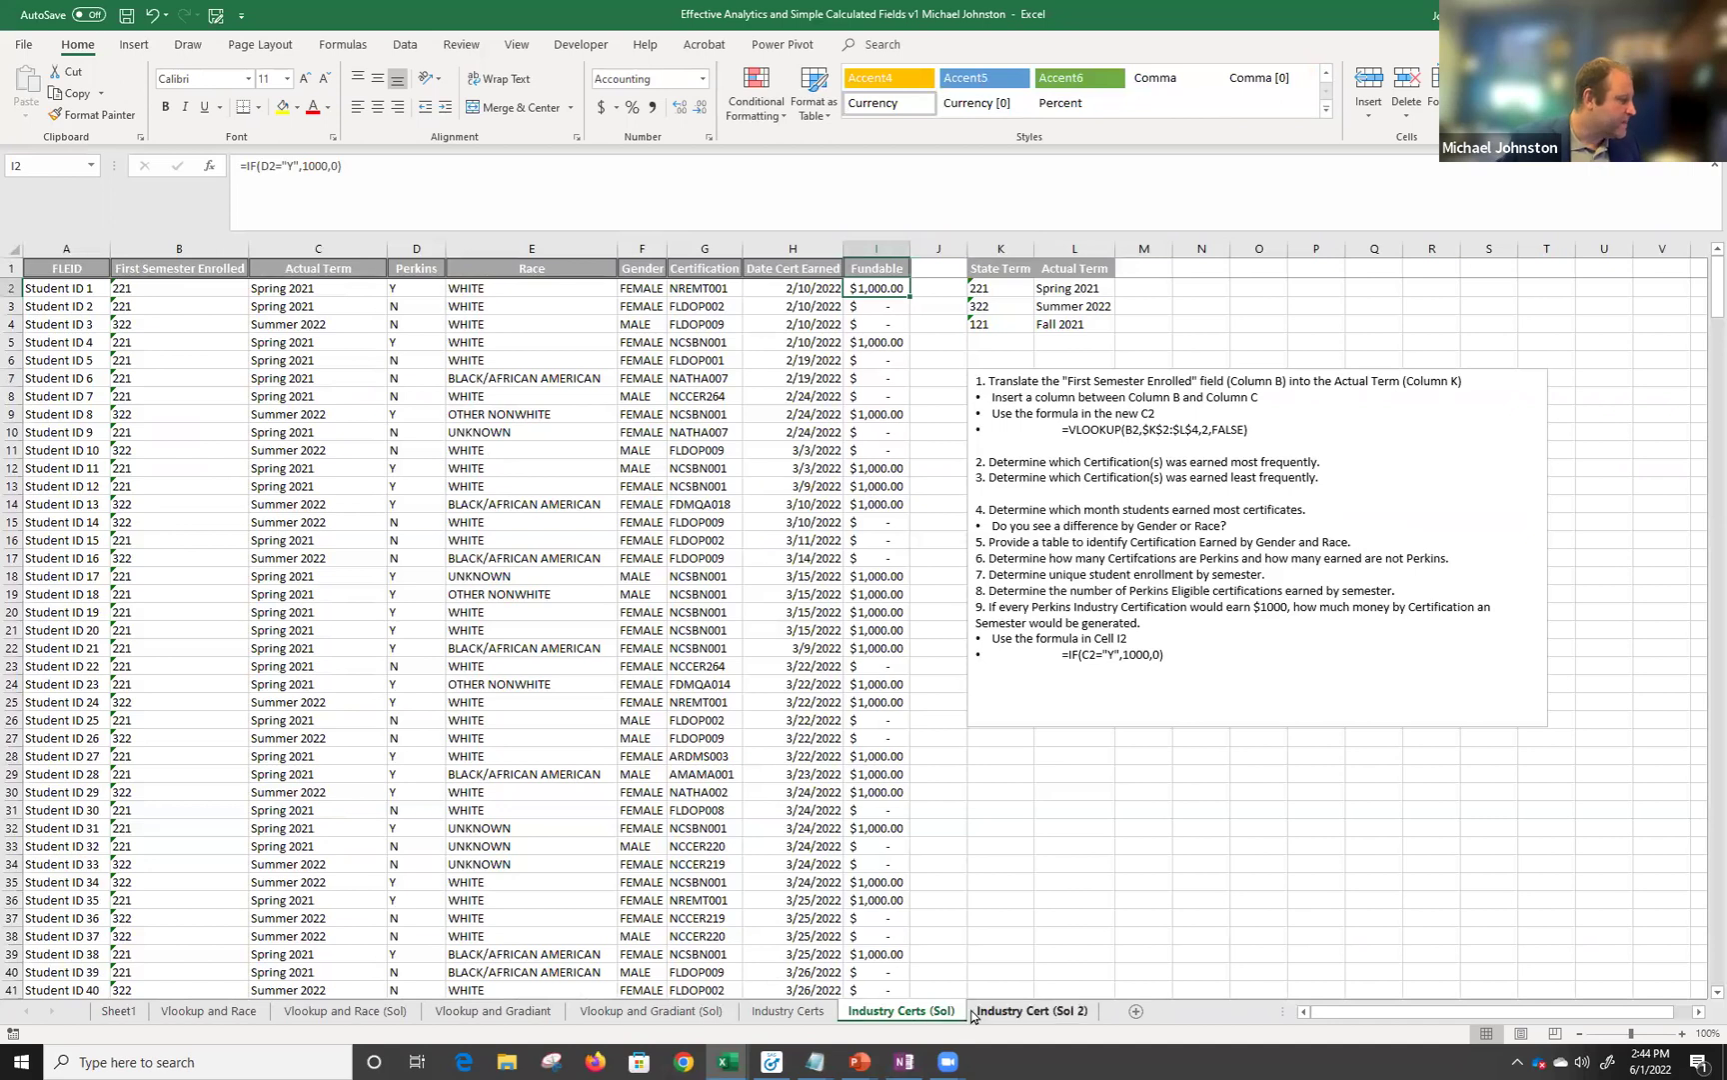
left_click(1022, 1011)
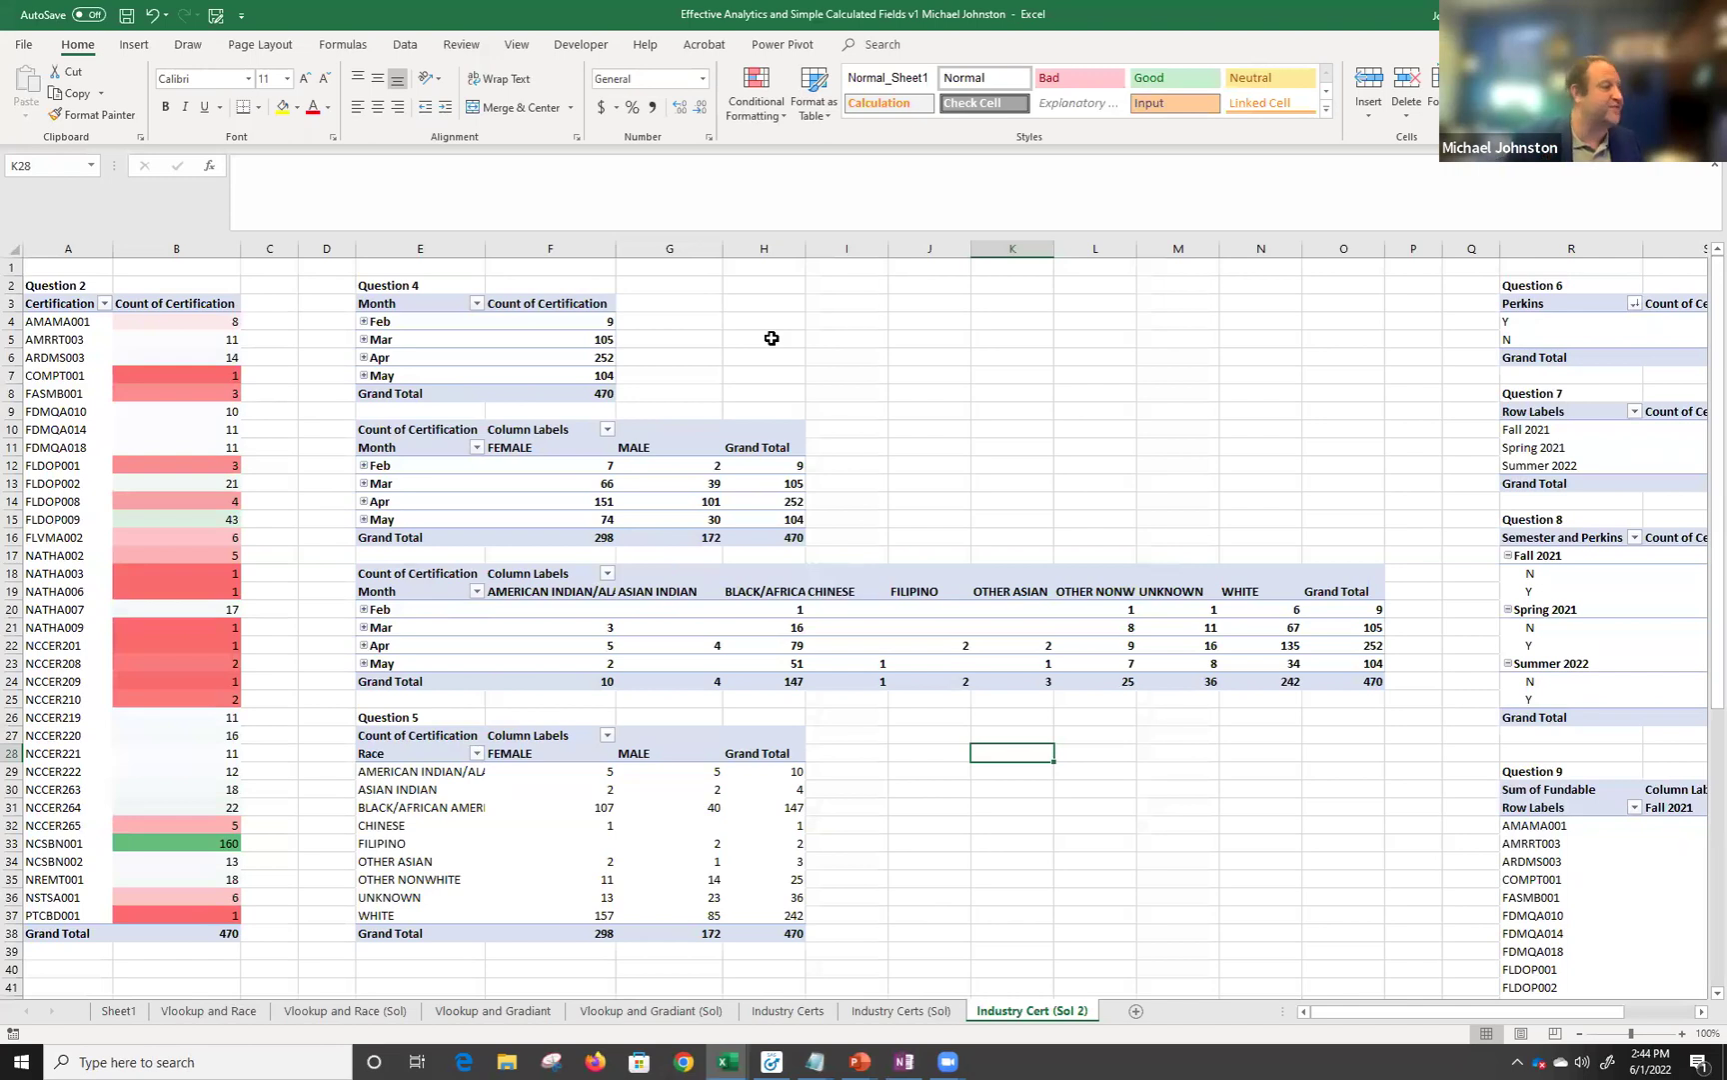
On the Industry Certs (Sol) sheet, match the first student IDs to their Certification values, and compare with the Question 2 pivot table on Industry Cert (Sol 2).
left_click(902, 1011)
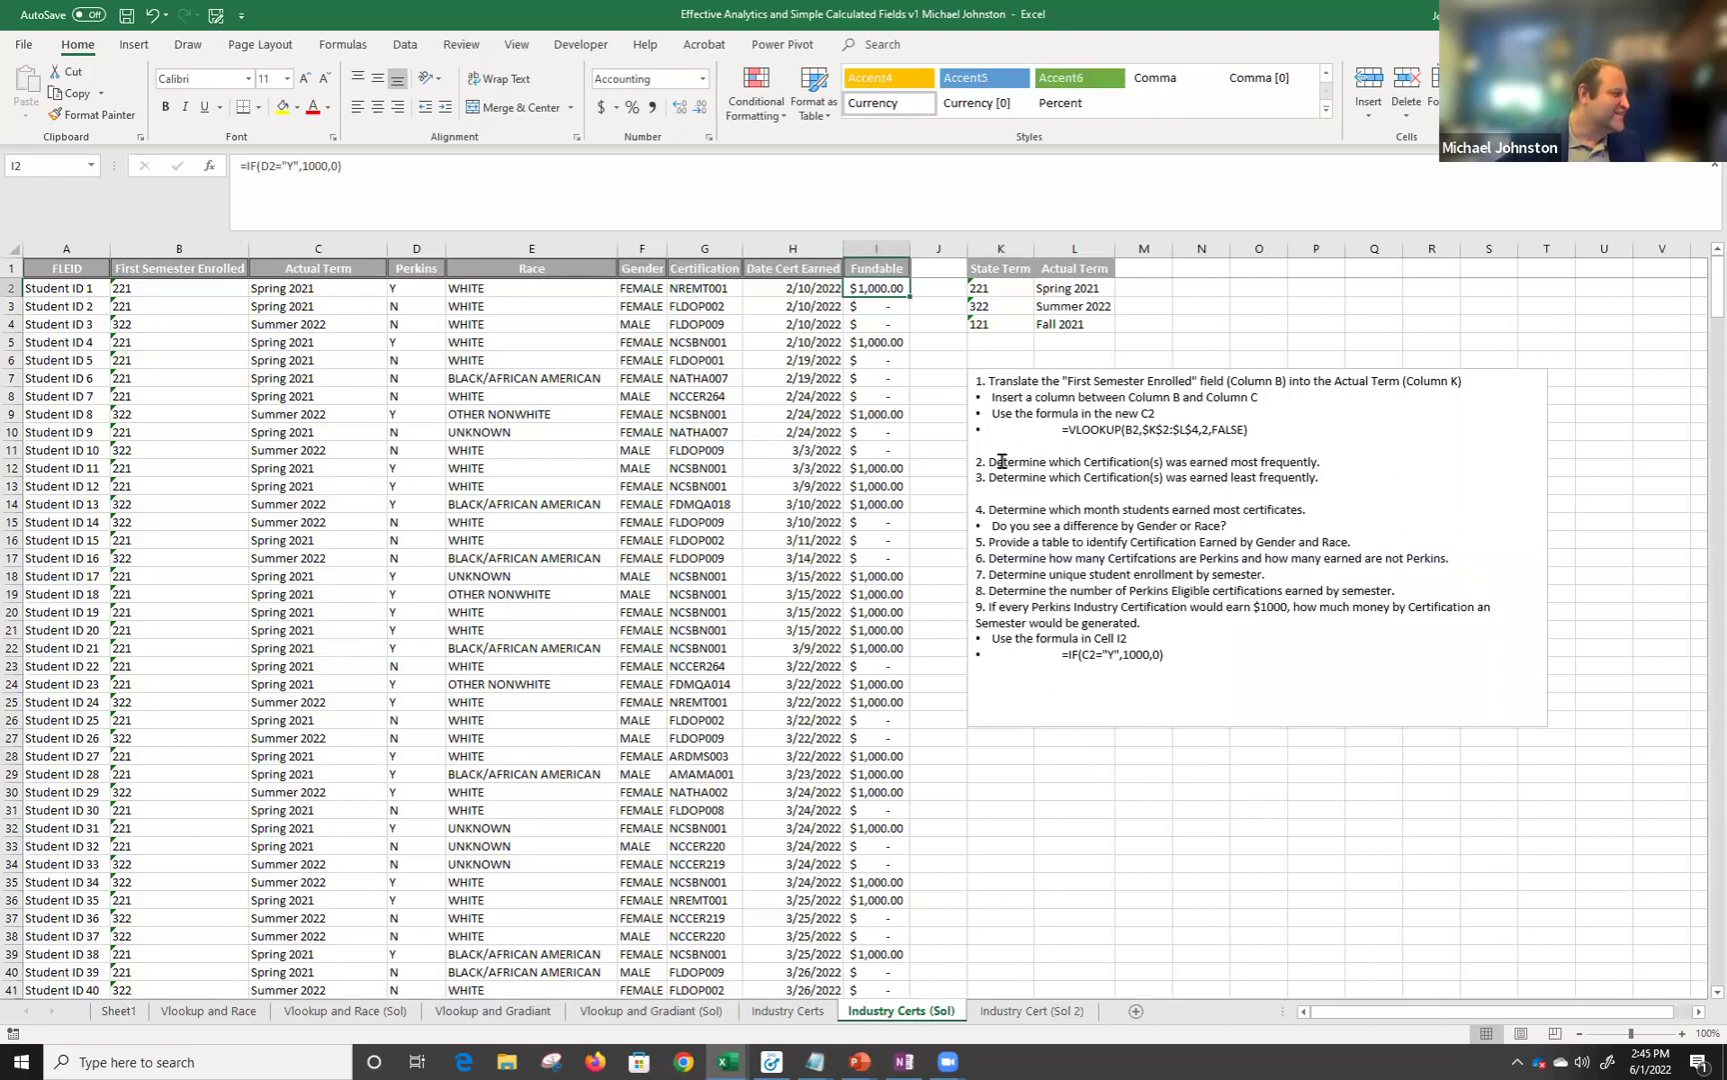
left_click(517, 318)
left_click_drag(687, 290, 700, 556)
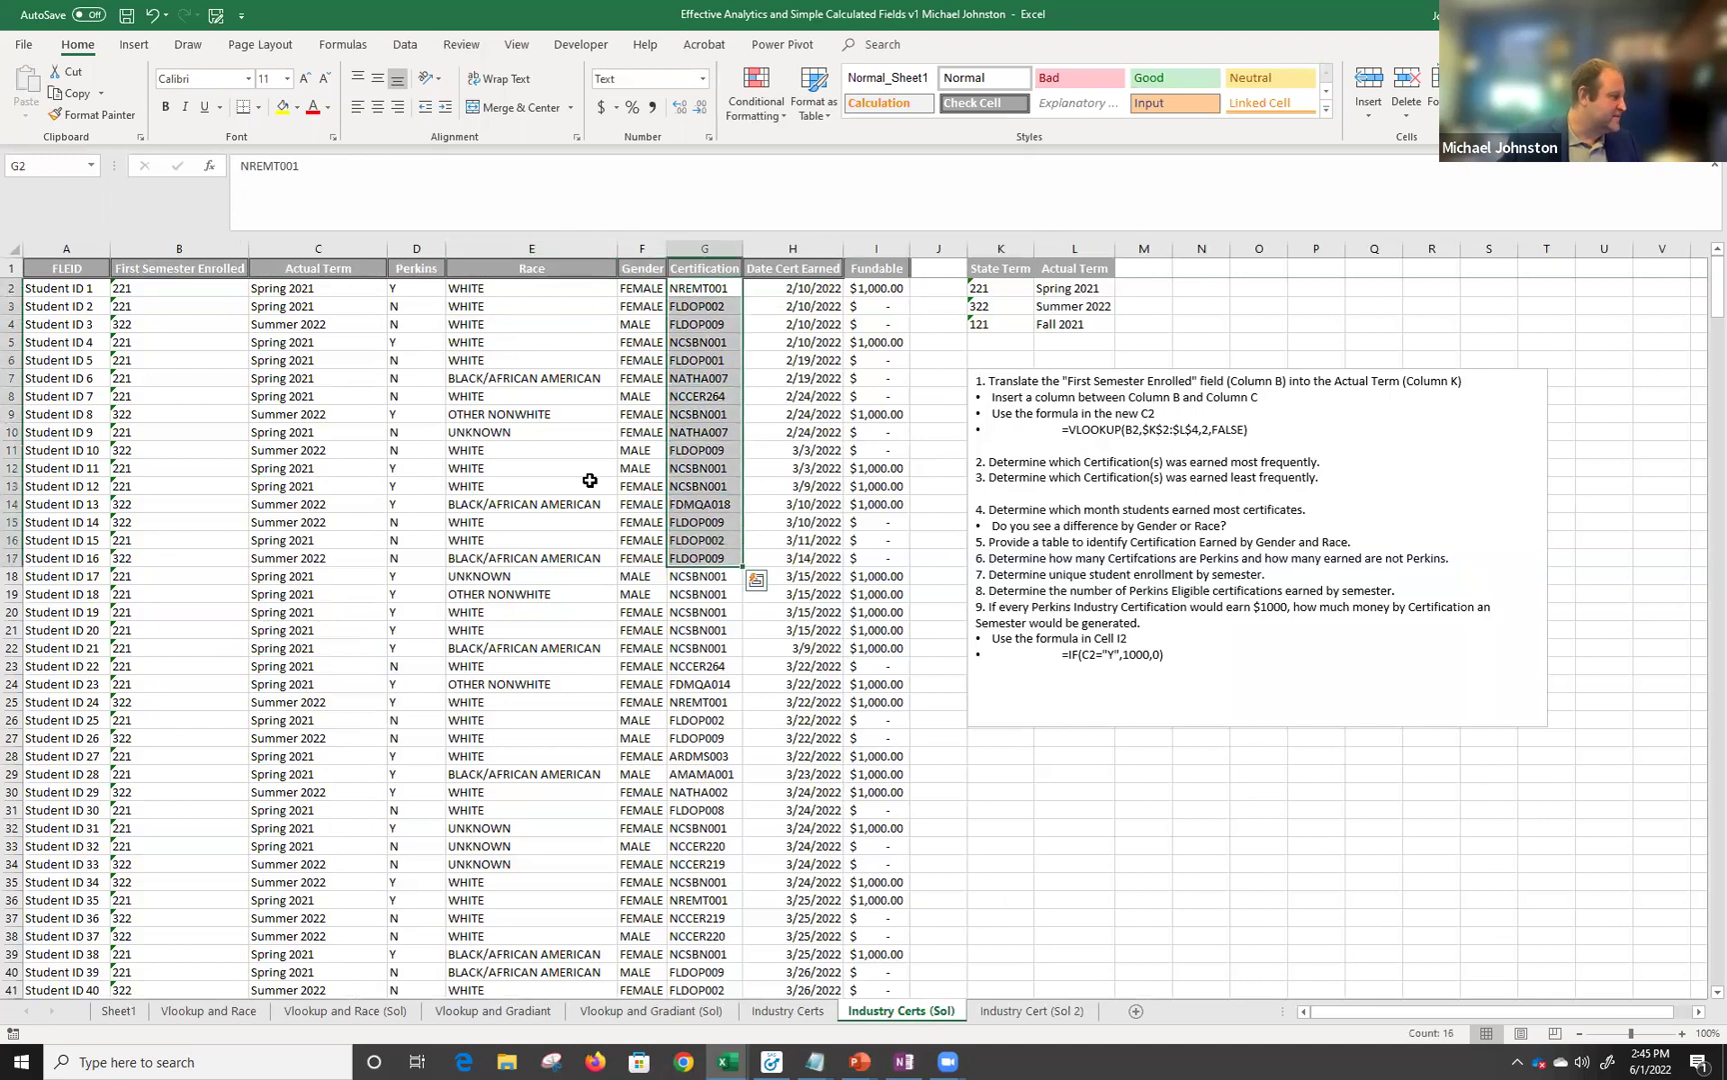
left_click(75, 292)
left_click(672, 287)
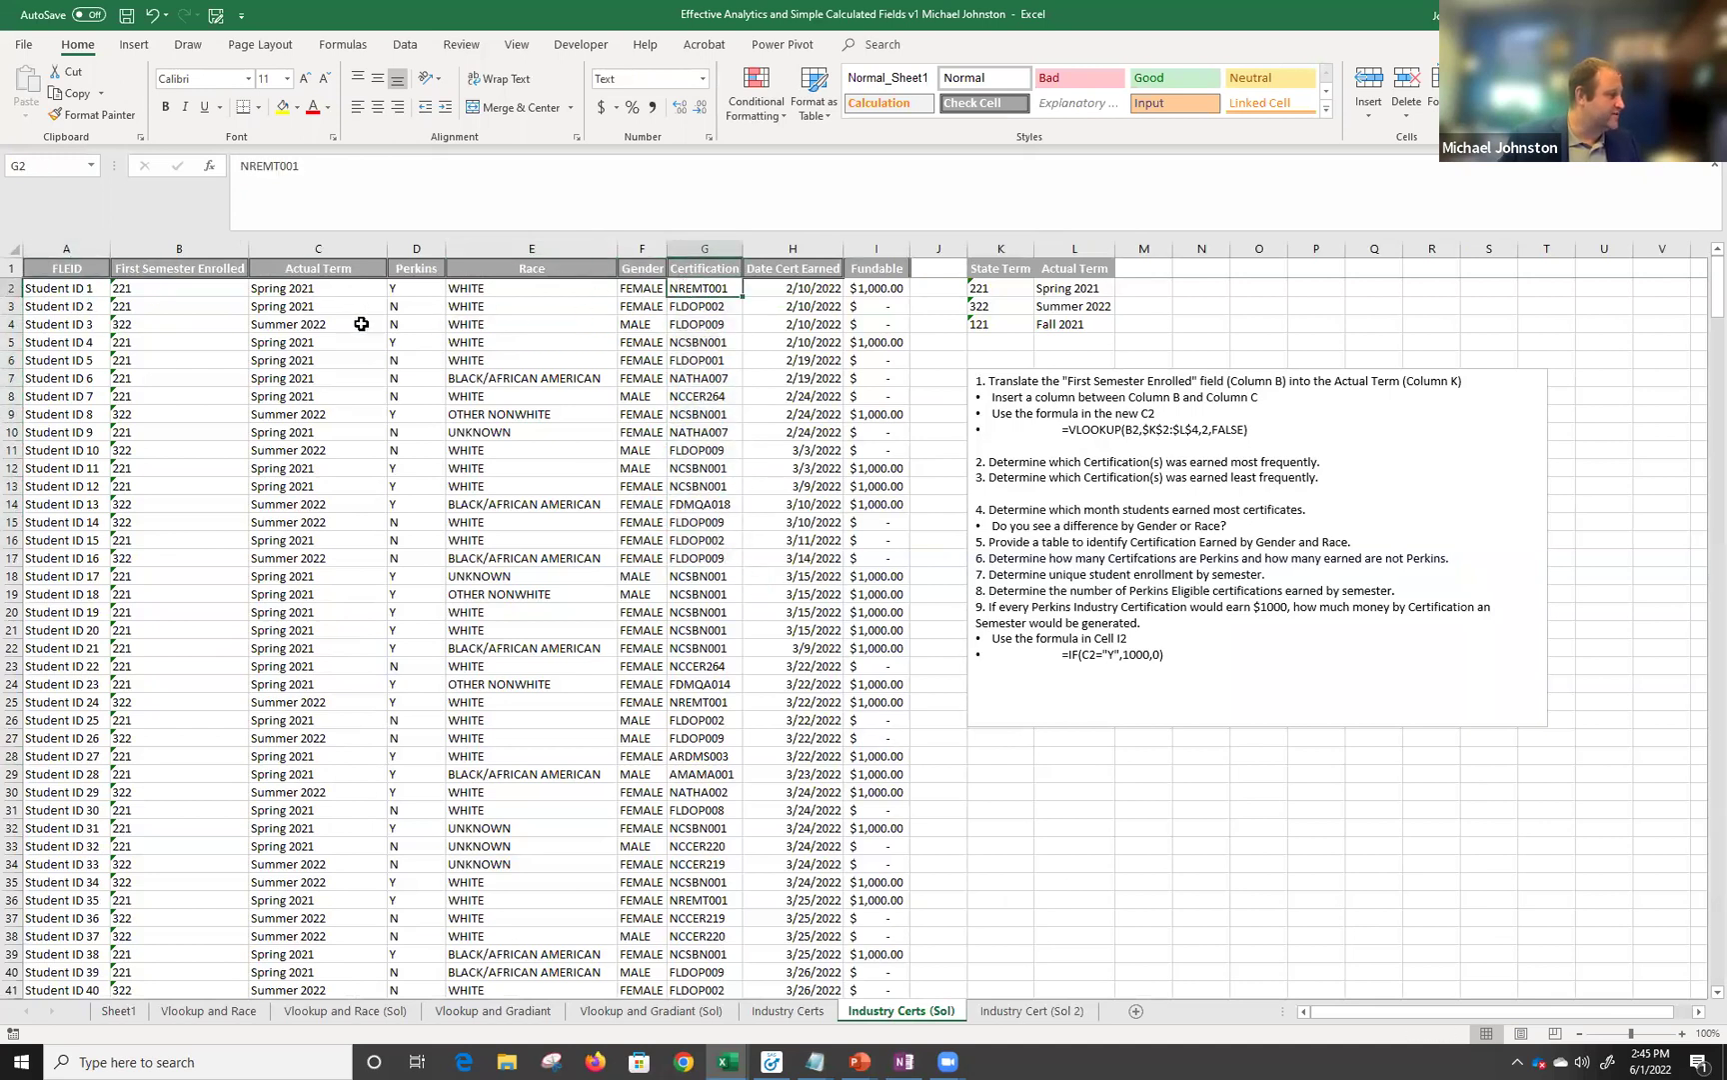
left_click(60, 306)
left_click(684, 305)
left_click(94, 326)
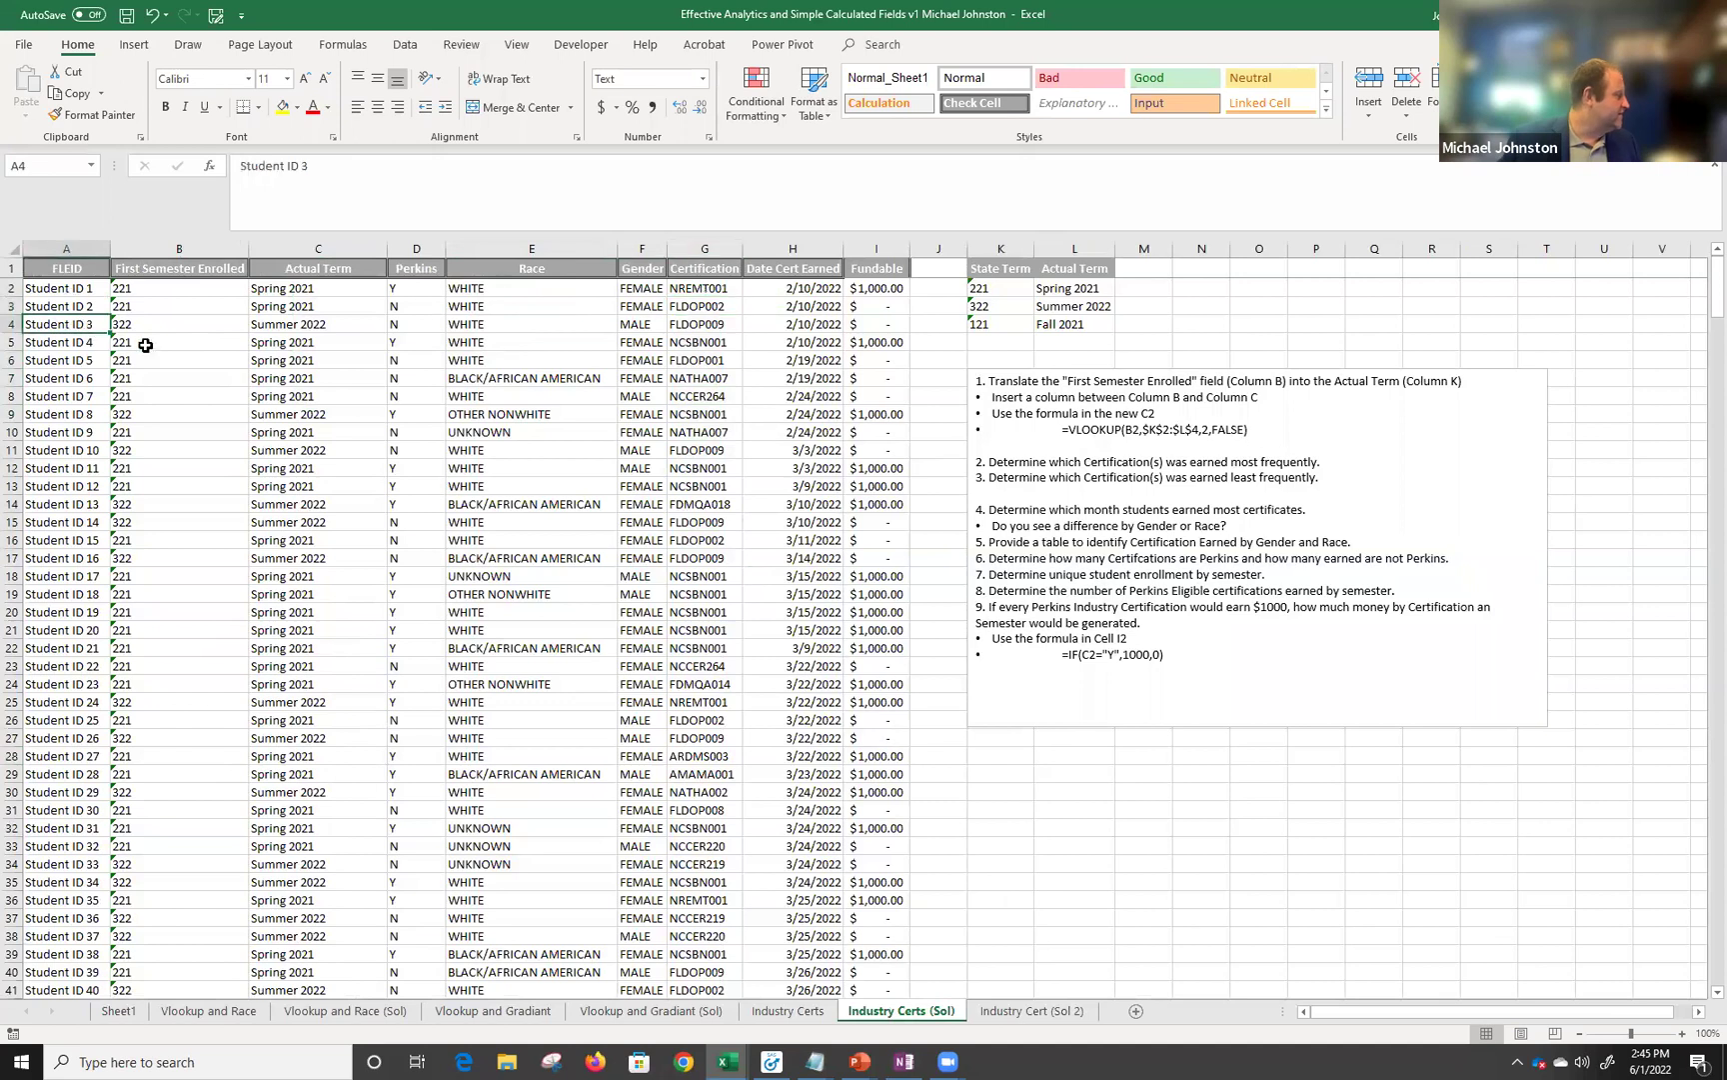
left_click(685, 326)
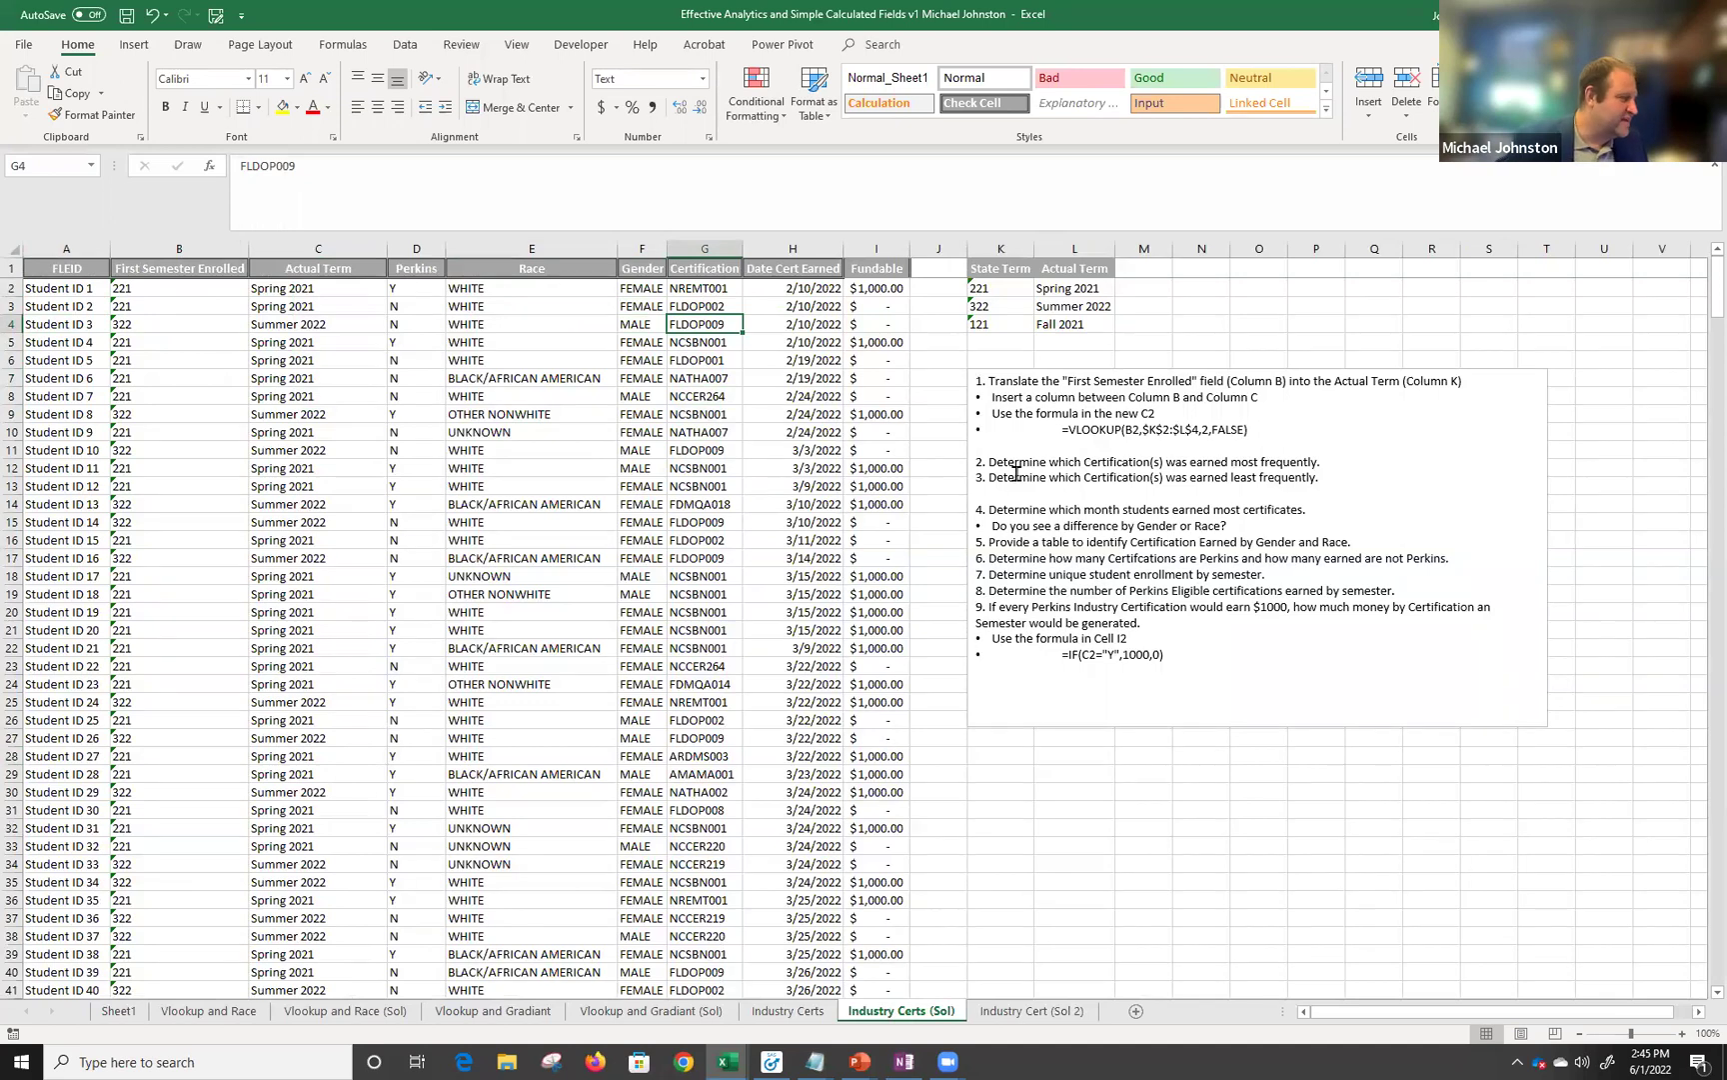
left_click(1032, 1010)
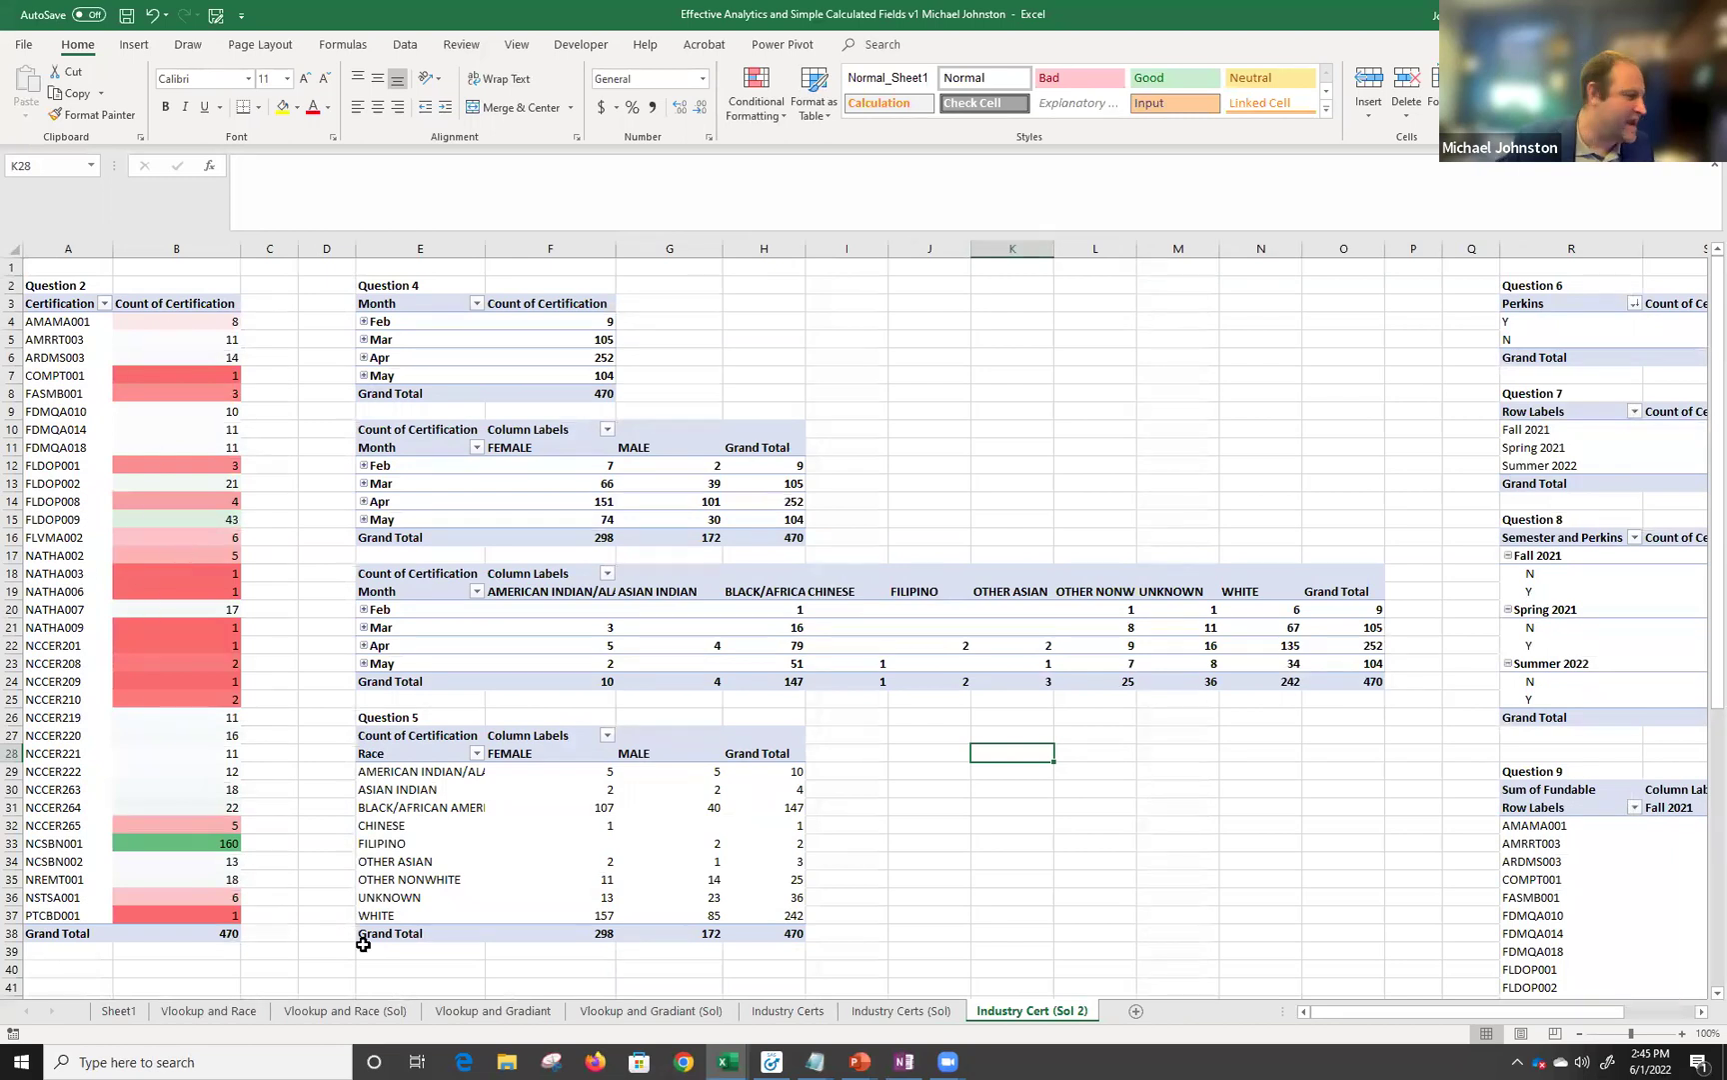
Select the whole Certification column on Industry Certs (Sol), including its header, and create the recommended Count of Certification pivot table from it.
left_click(840, 1012)
left_click(702, 289)
left_click(704, 266)
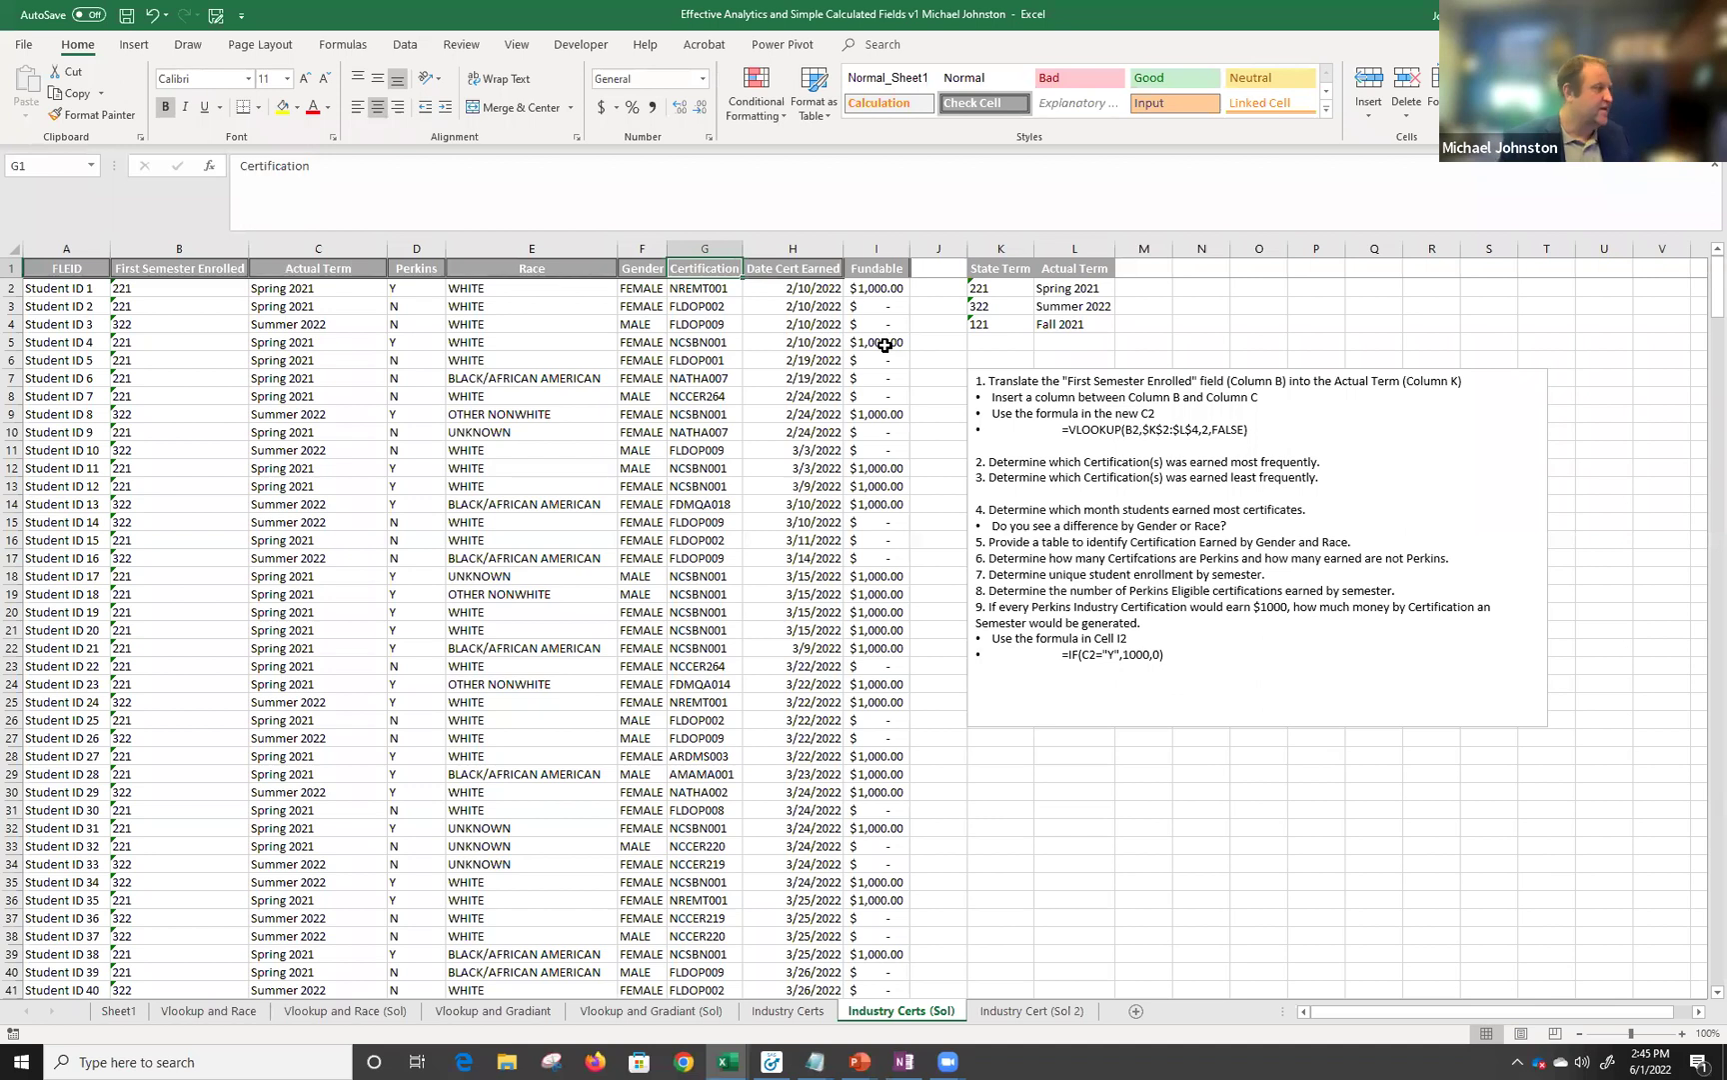
key("ctrl+shift+Down")
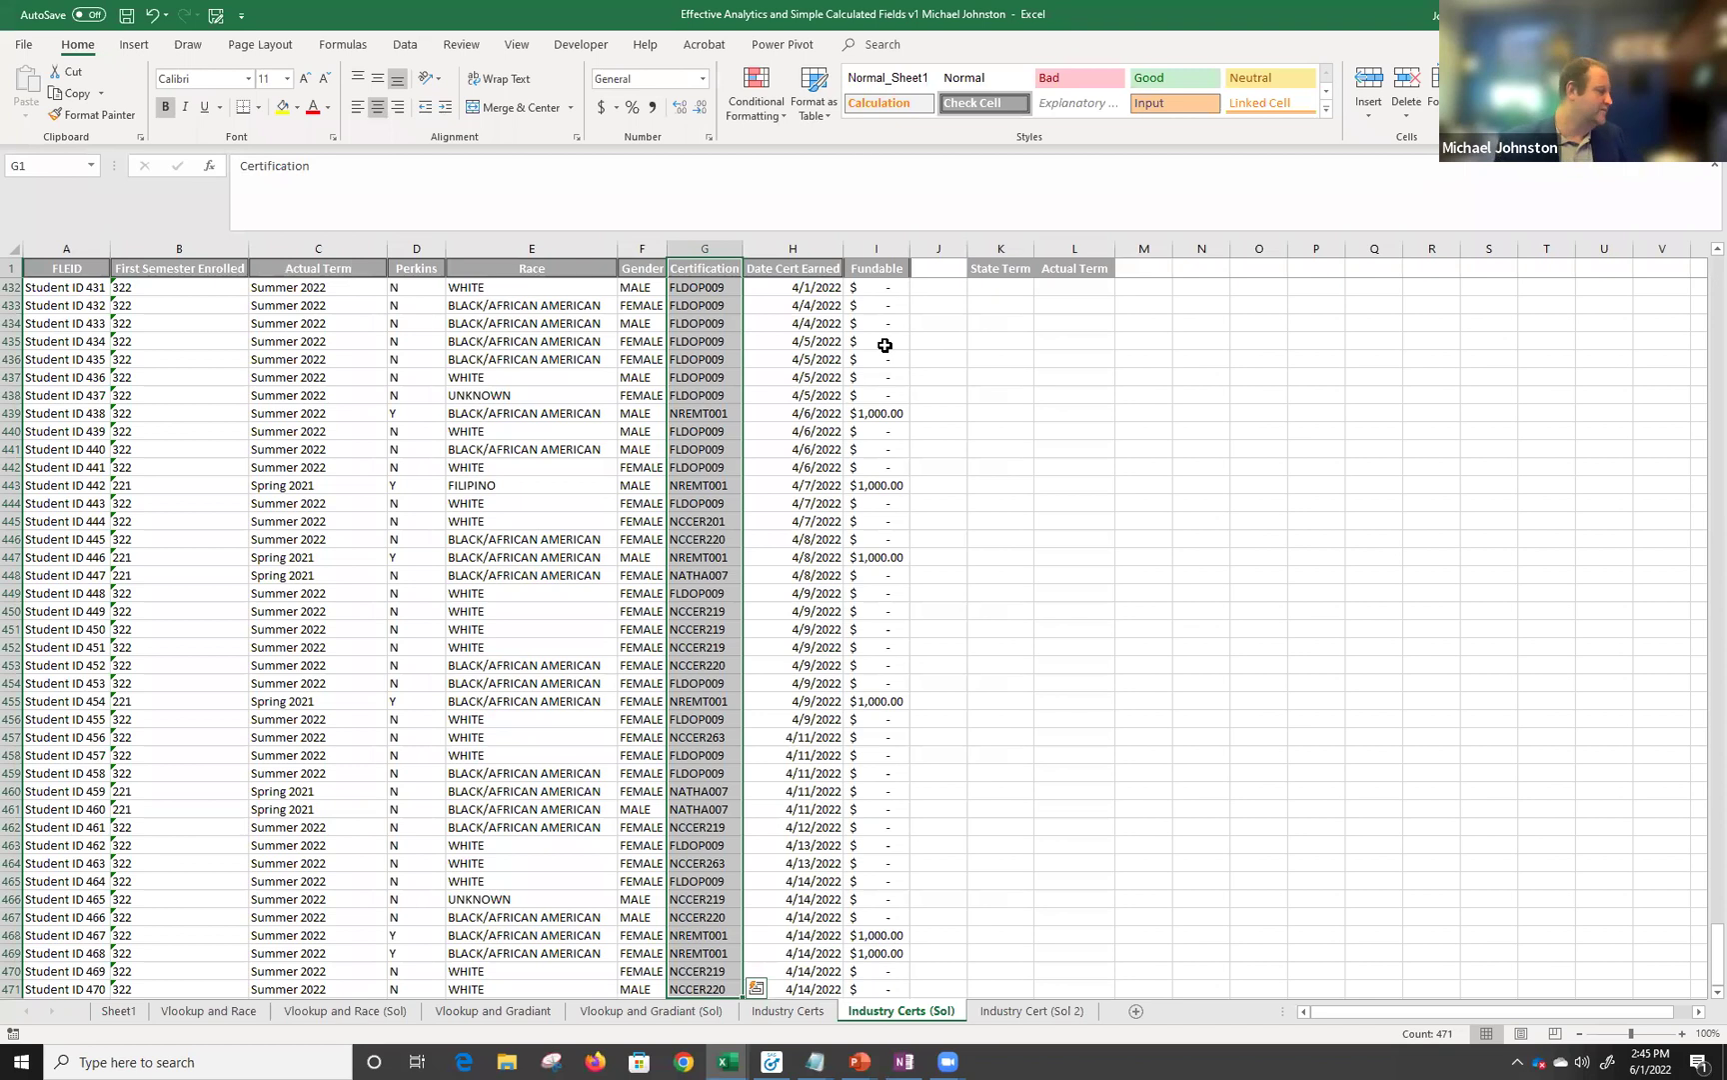
left_click(756, 988)
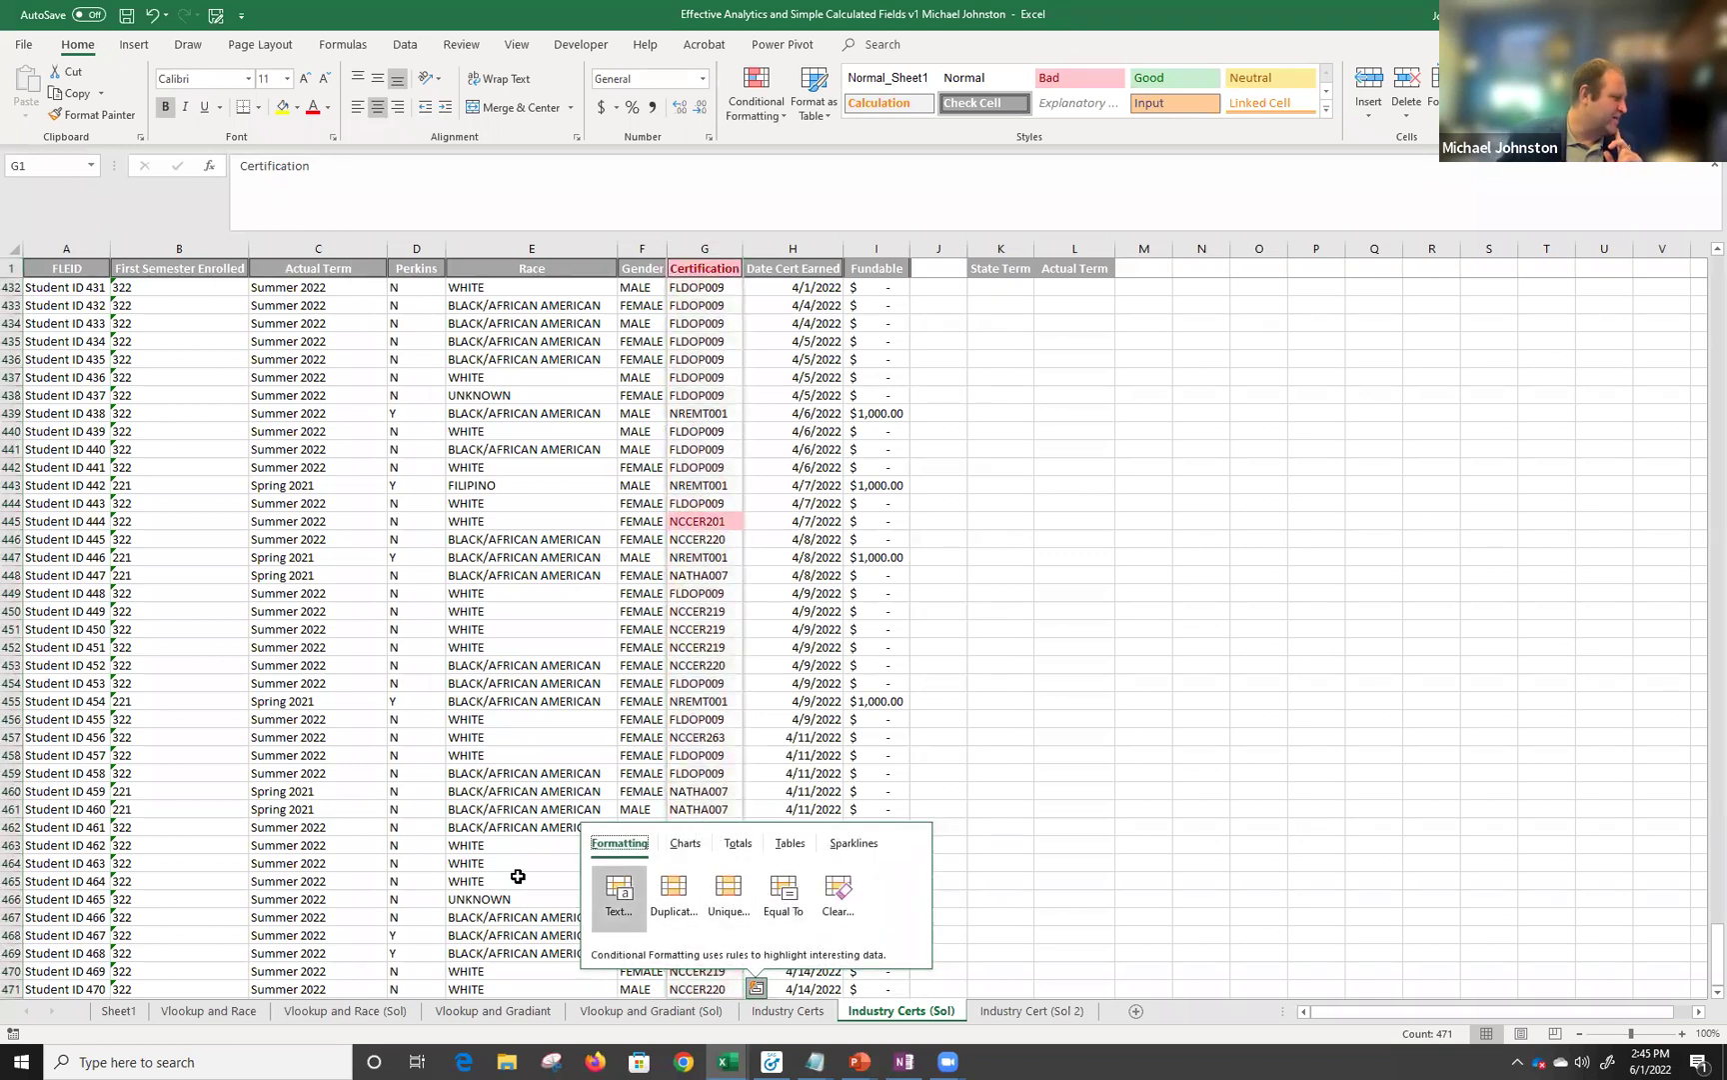
left_click(736, 847)
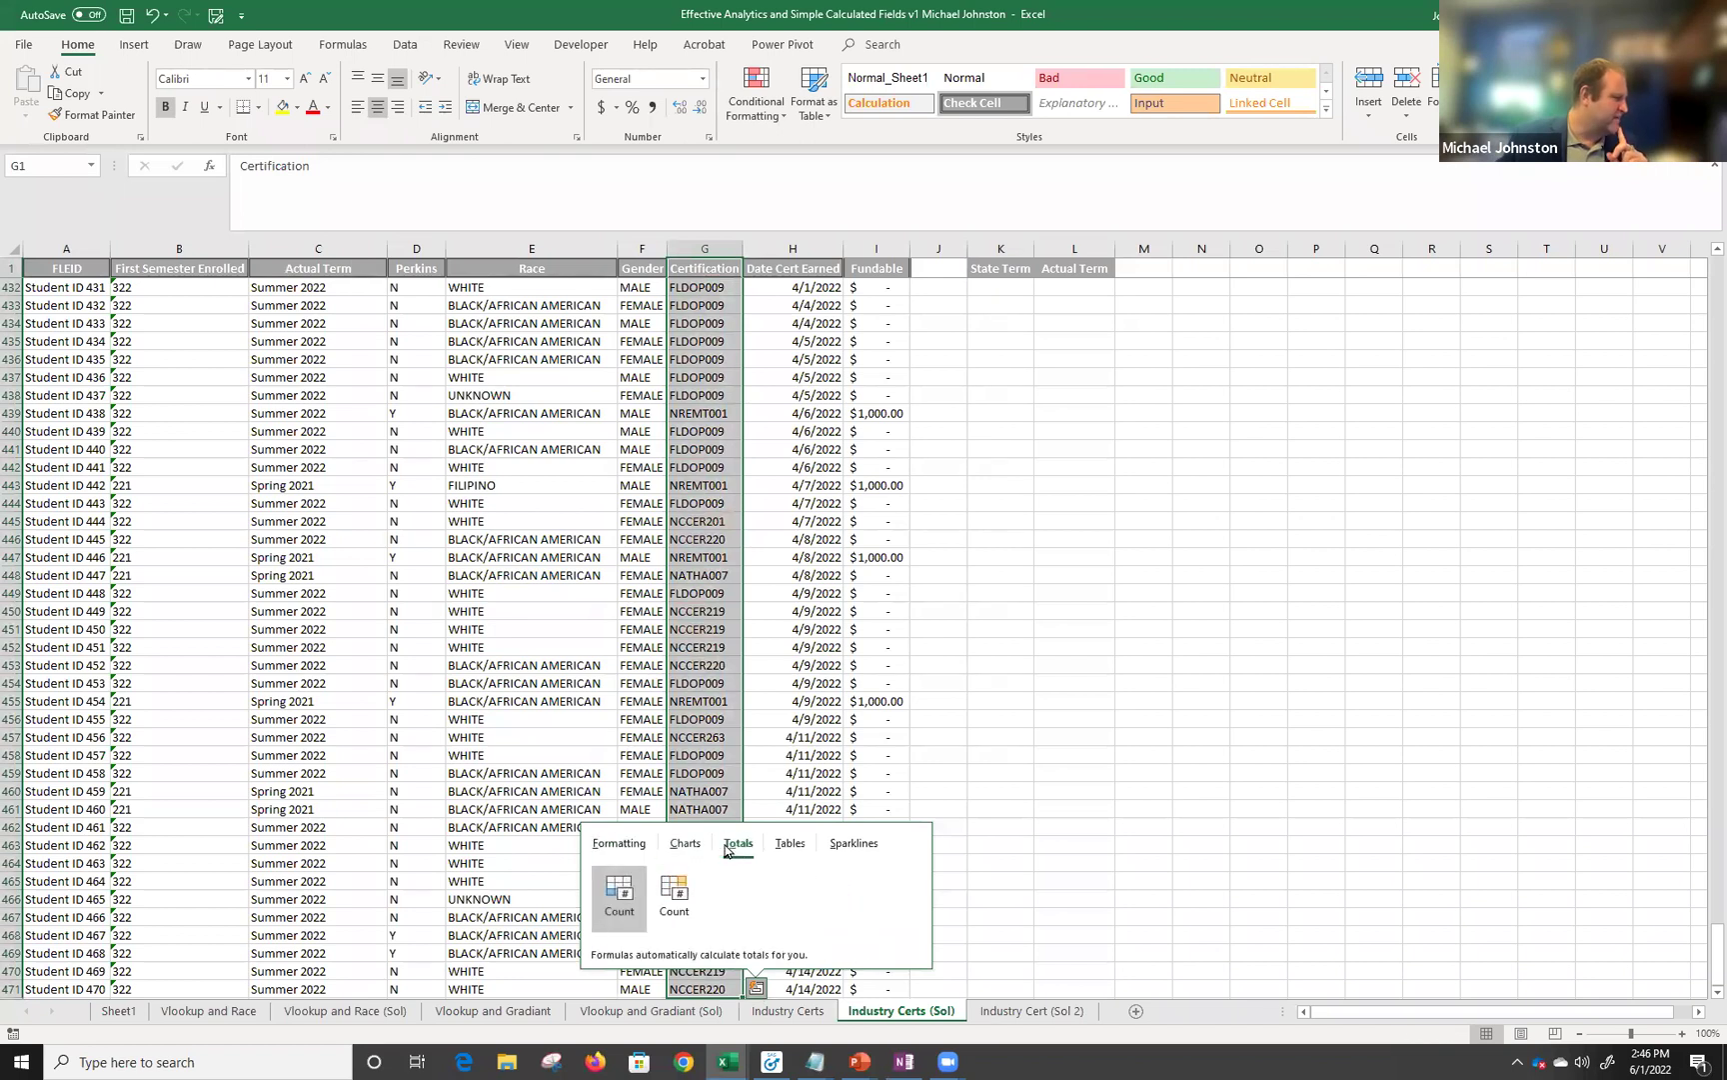
left_click(778, 849)
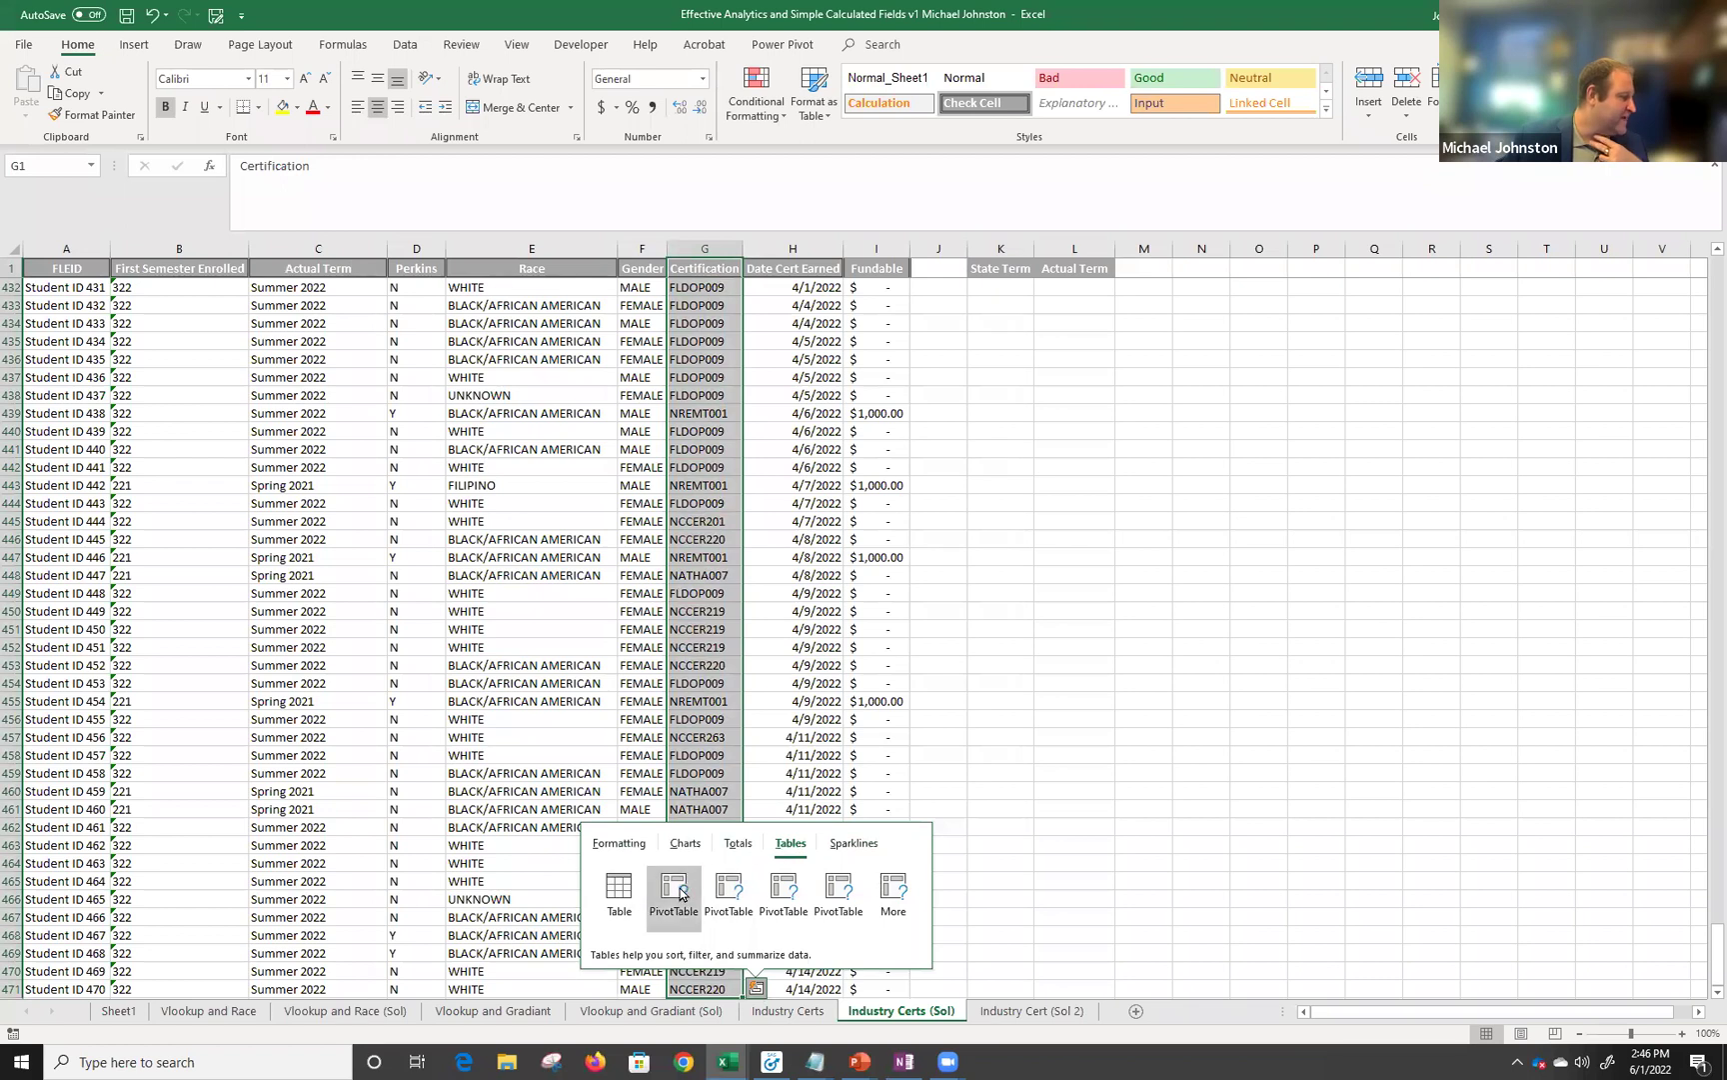
mouse_move(679, 893)
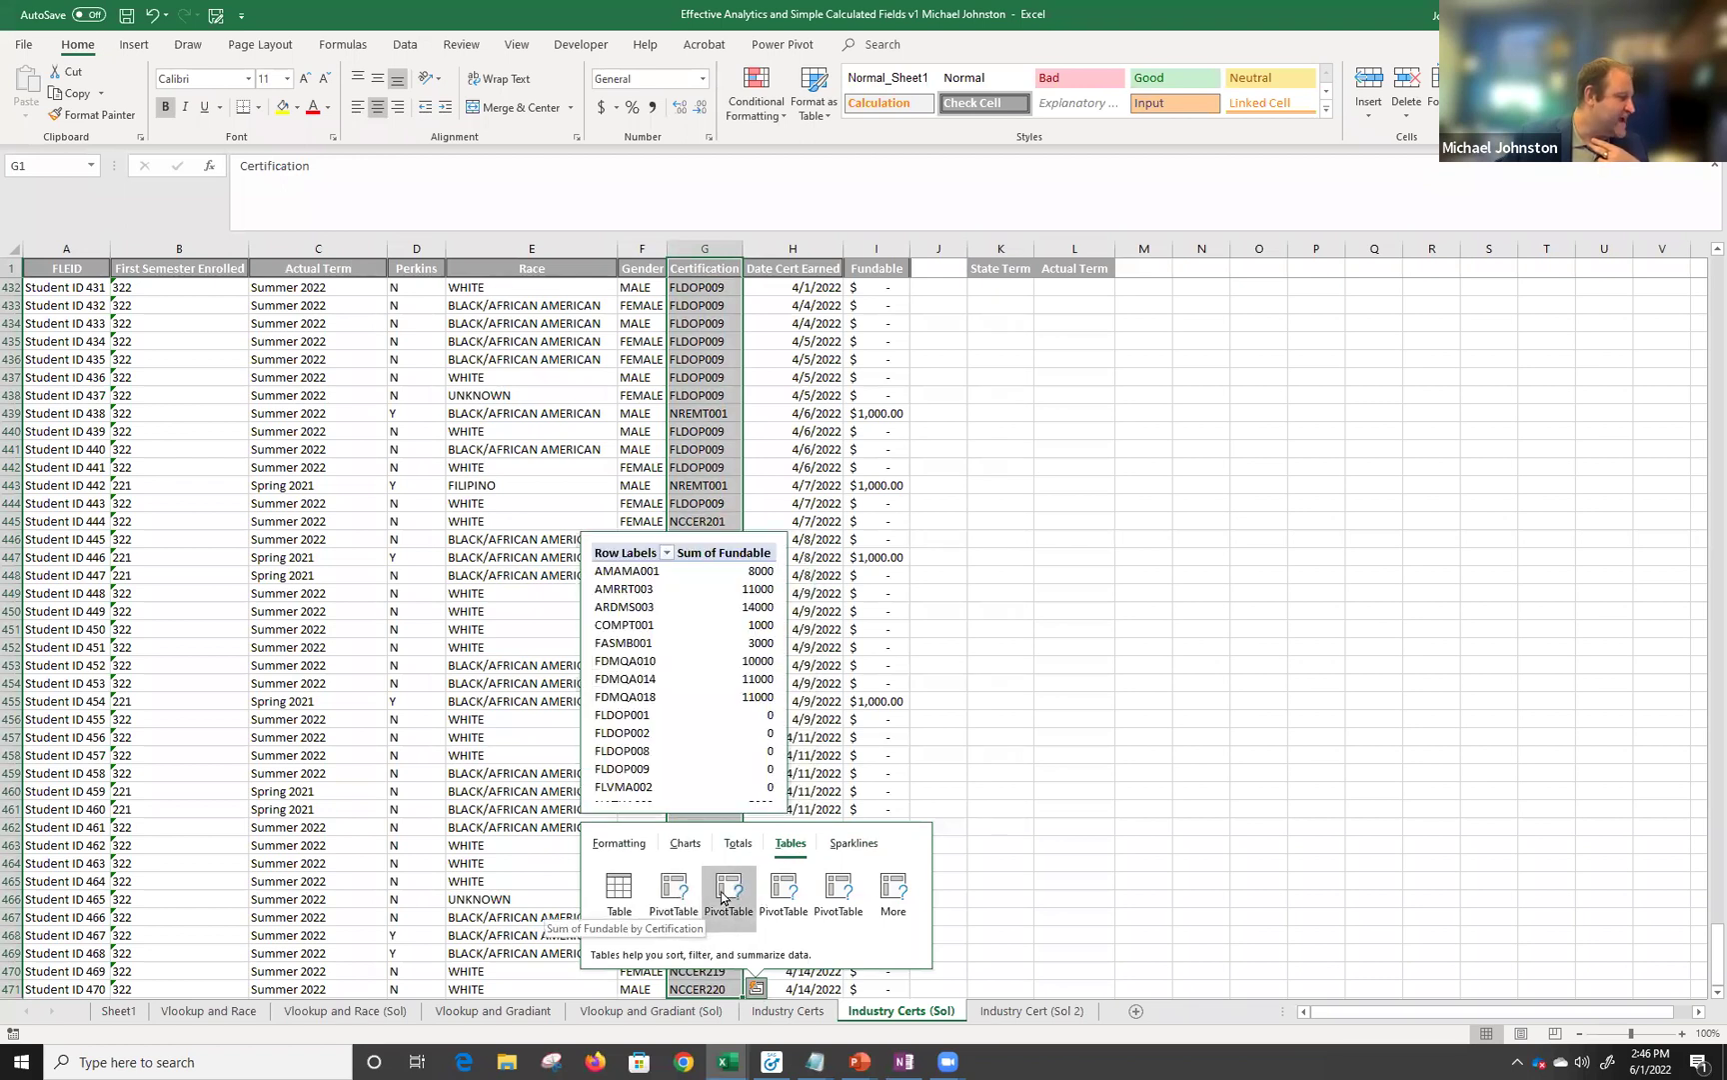
mouse_move(775, 898)
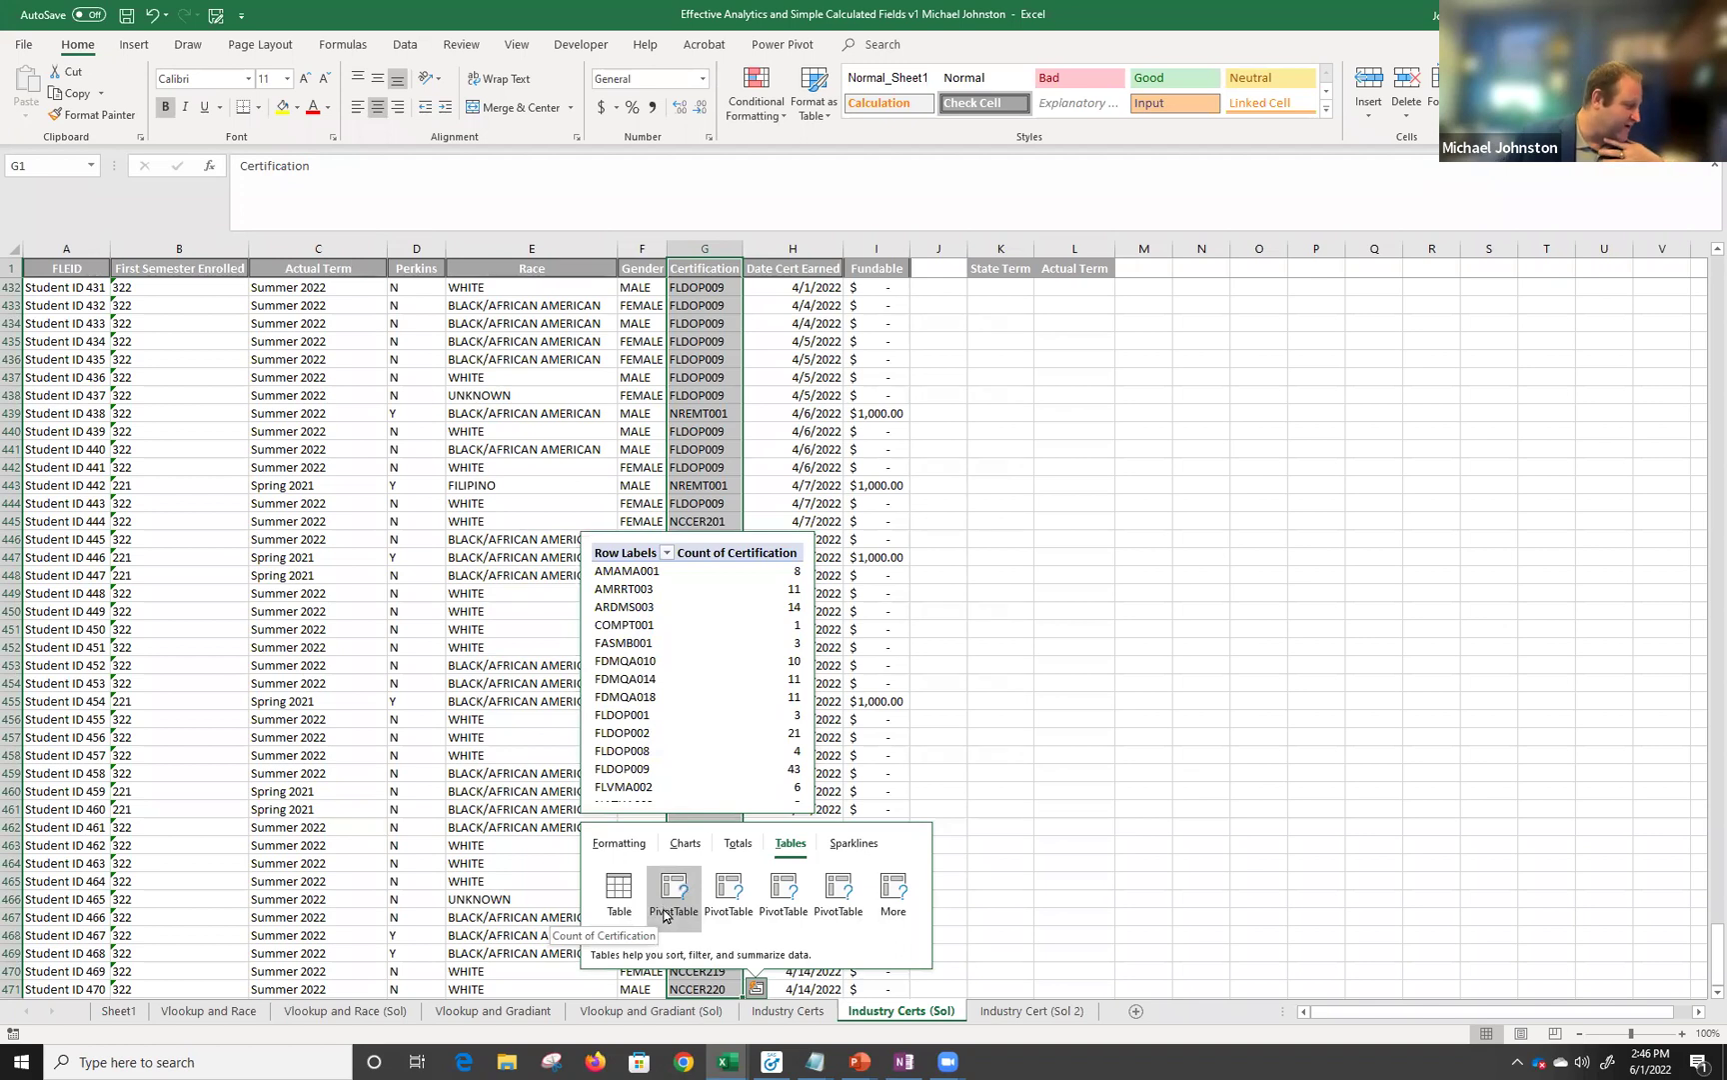
left_click(666, 915)
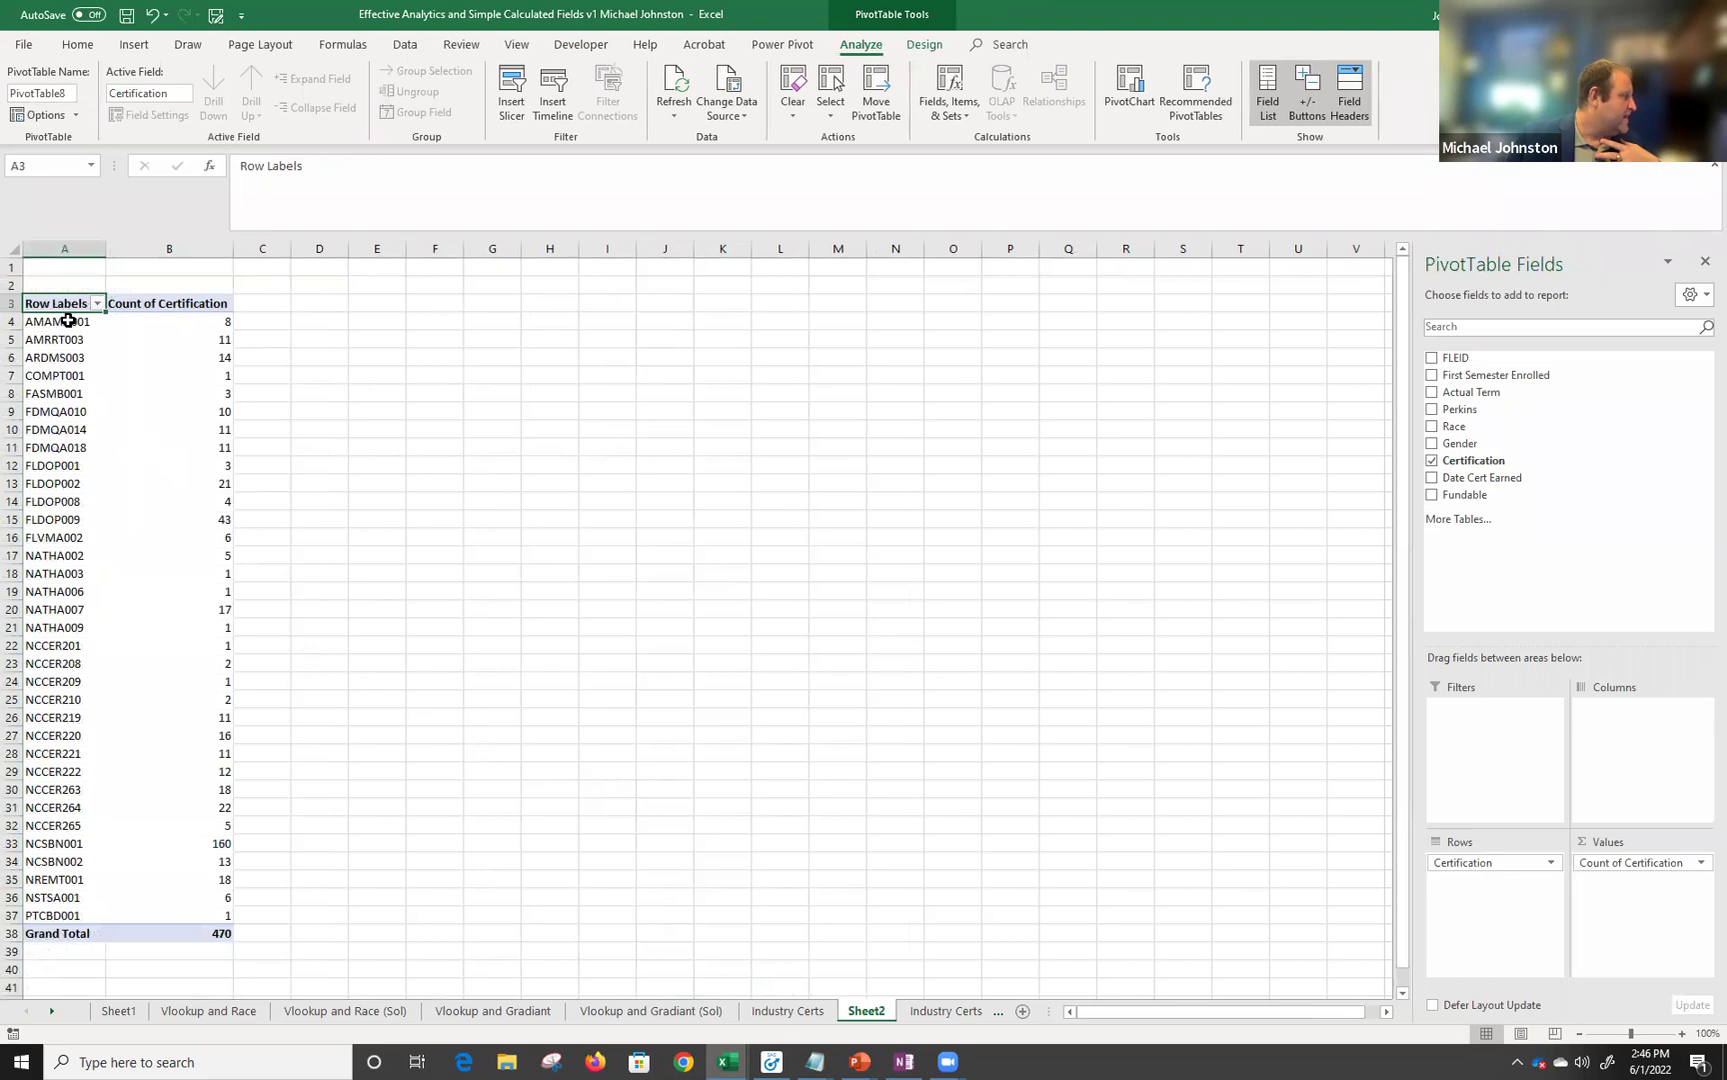
Compare the Sheet2 pivot table's rows and counts with the Certification column on the Industry Certs sheet.
left_click(168, 320)
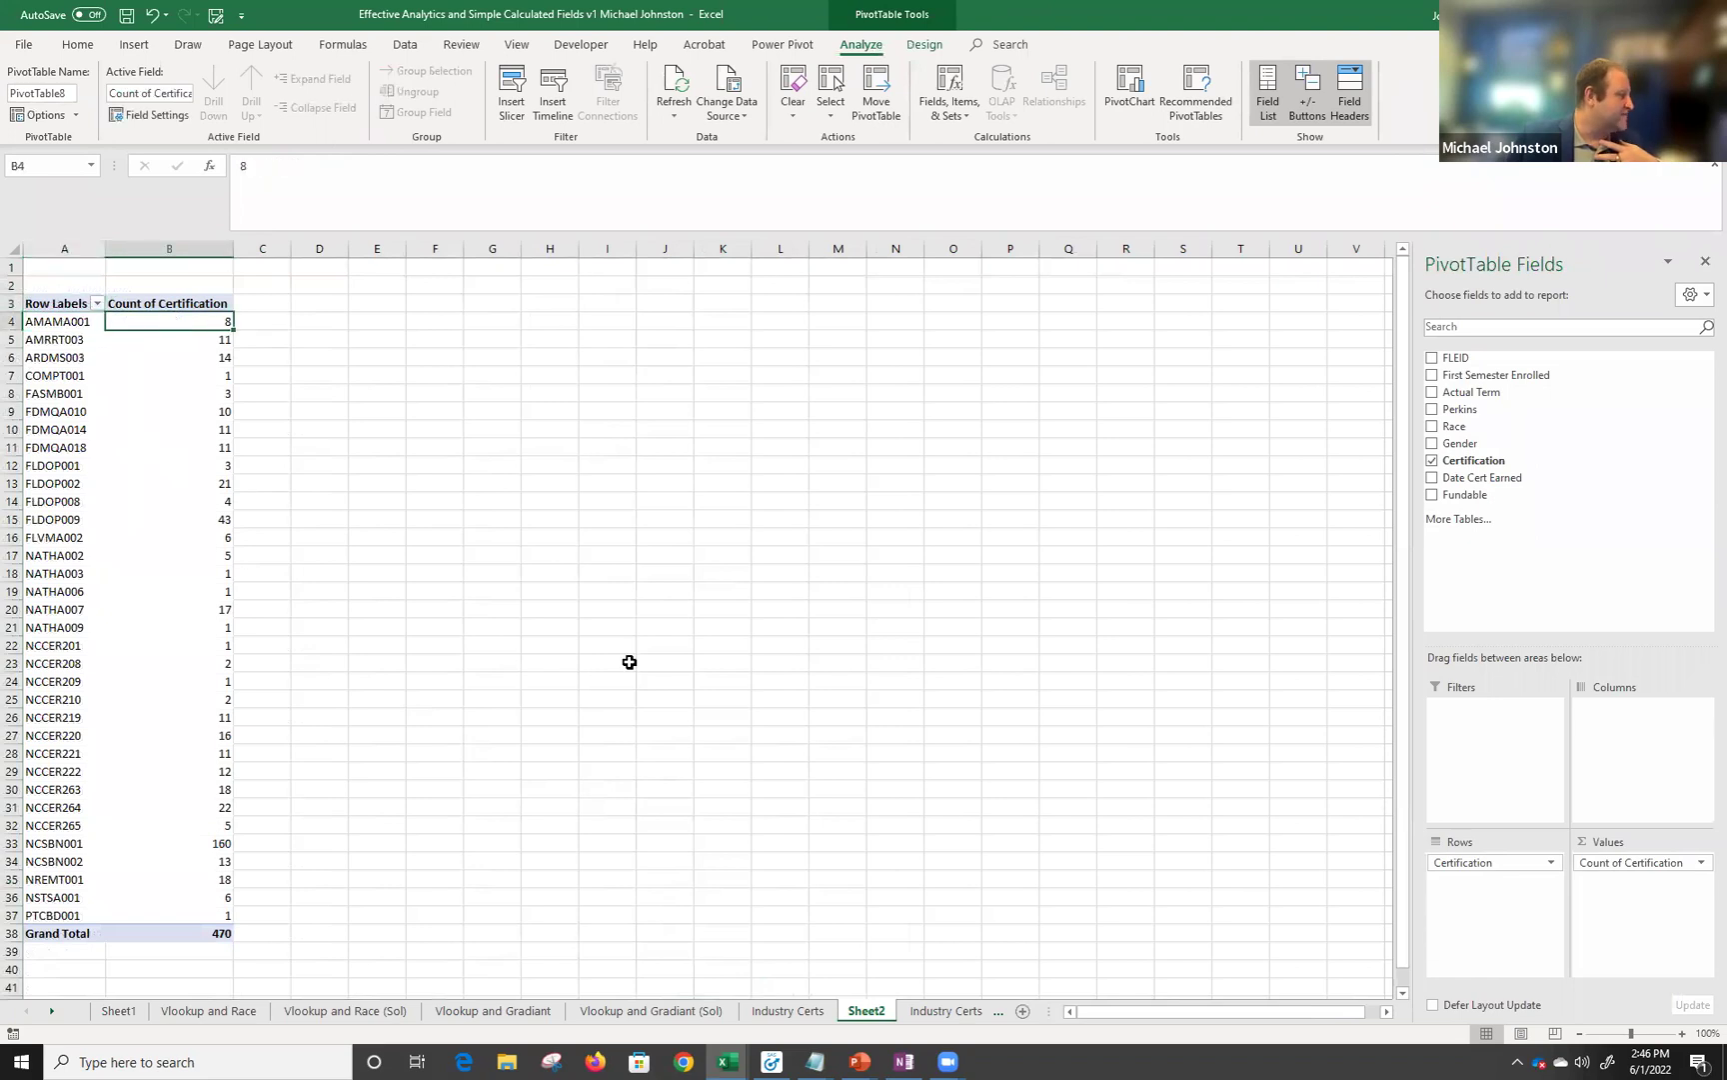
left_click(787, 1011)
left_click_drag(620, 300, 624, 663)
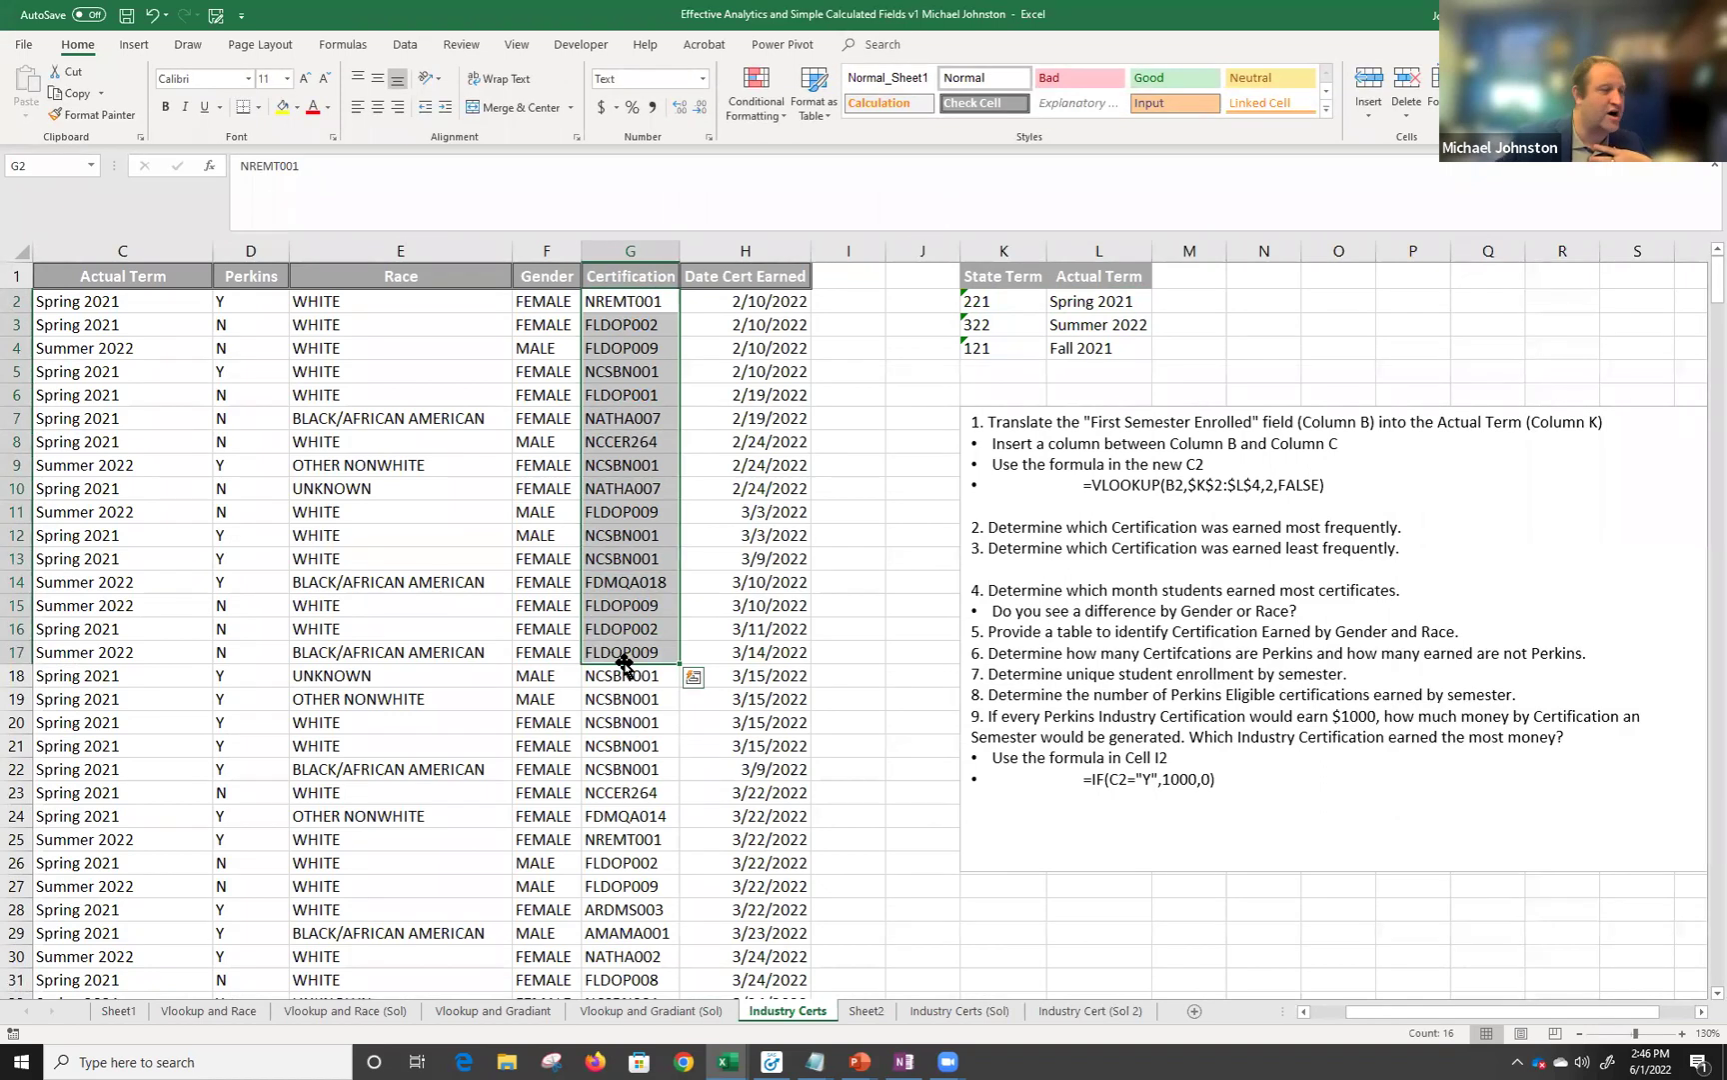
left_click(861, 1011)
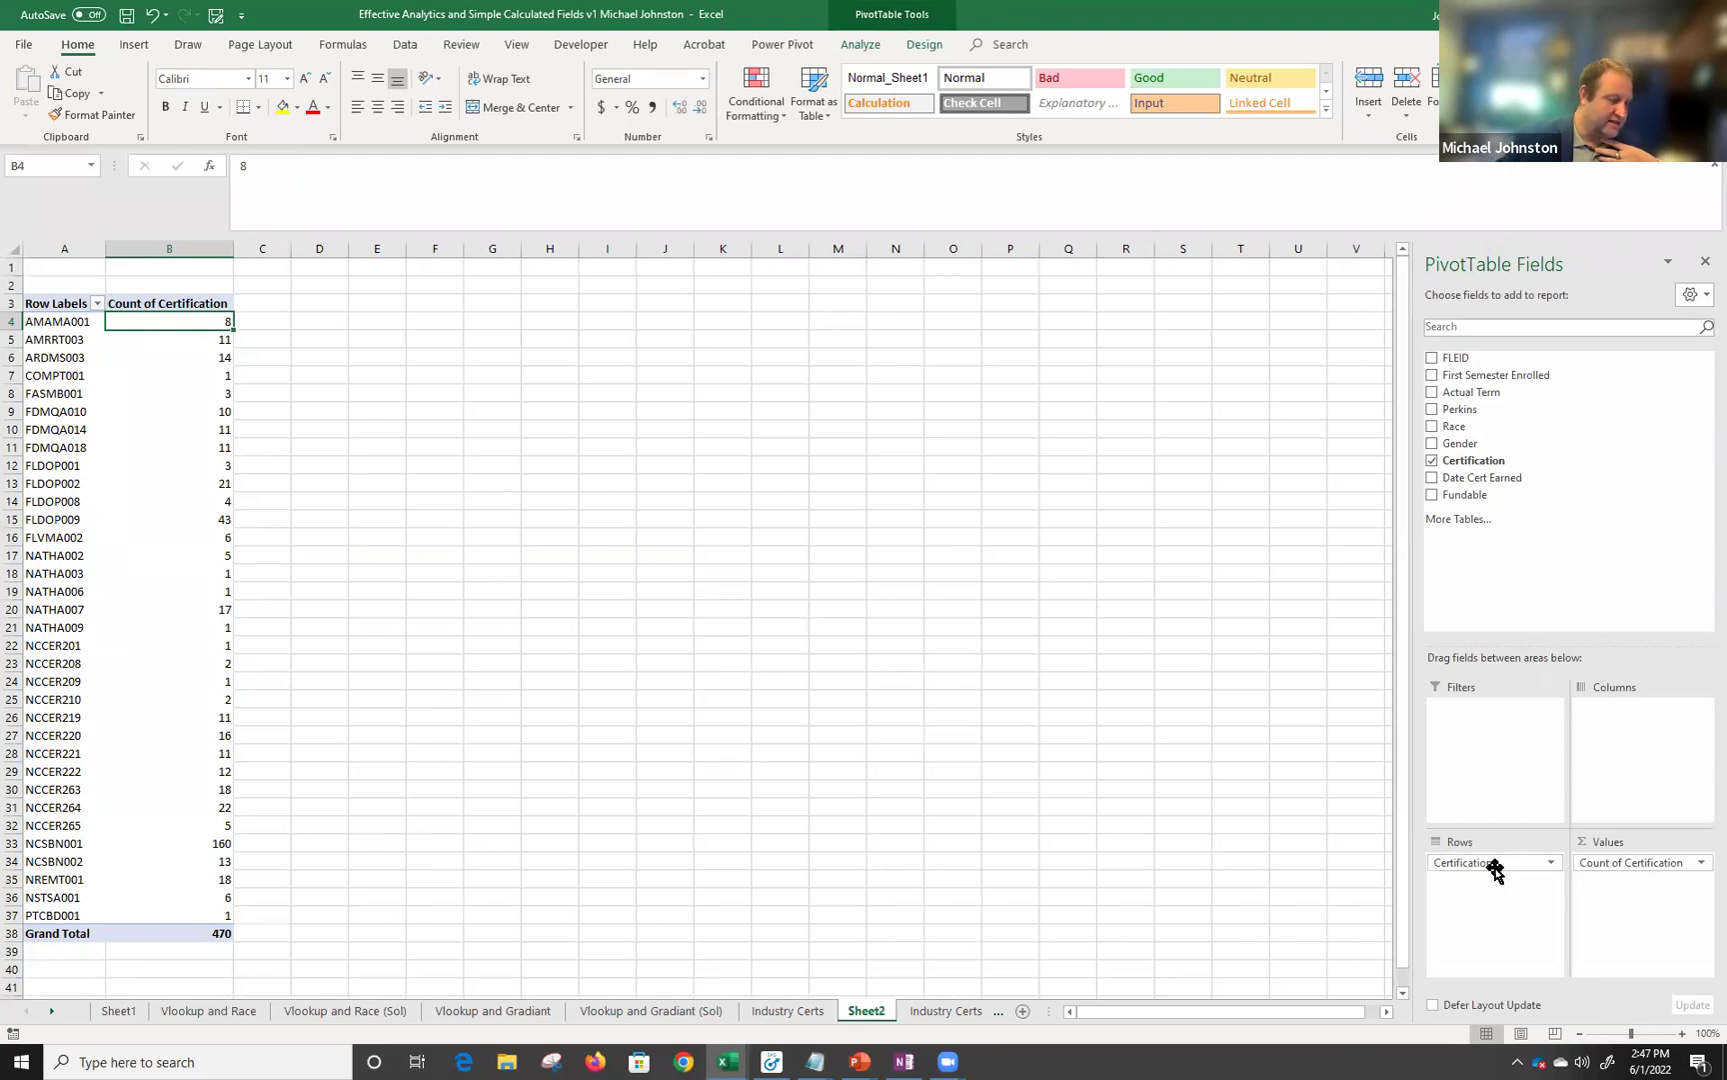
left_click(8, 322)
left_click(8, 340)
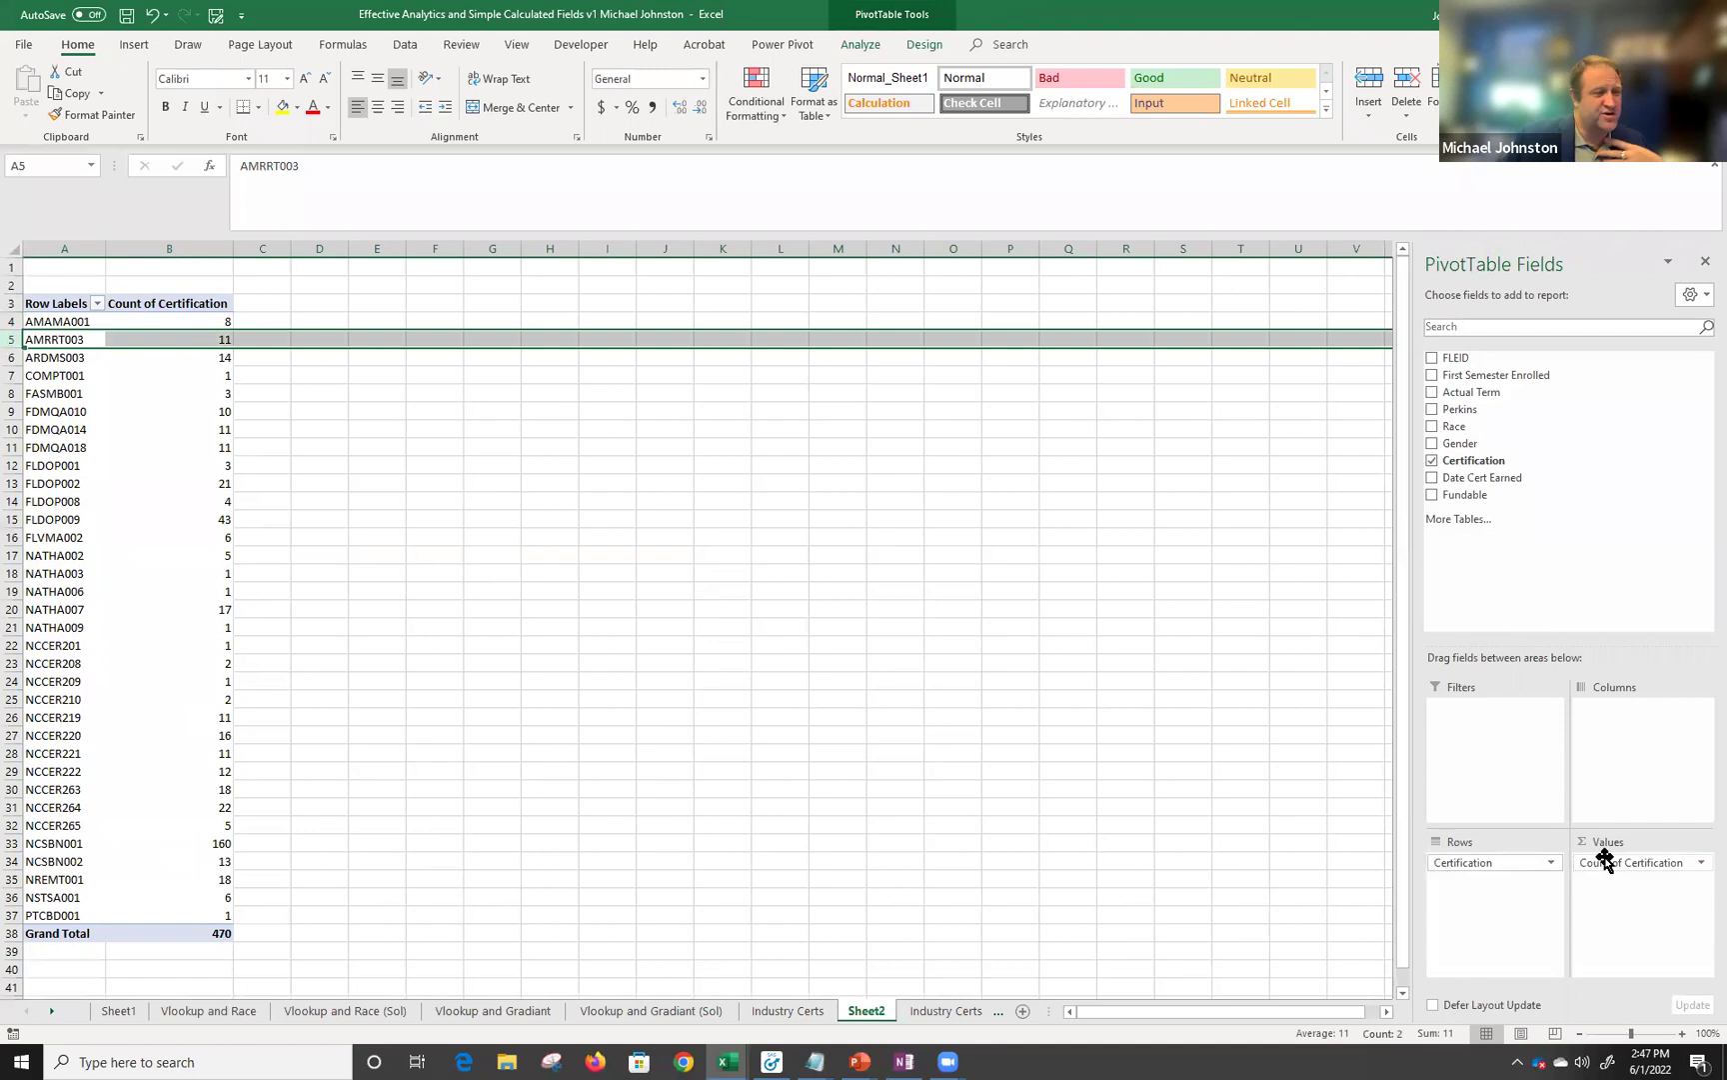
Review the calculation types available in the value field settings for Count of Certification.
left_click(1700, 863)
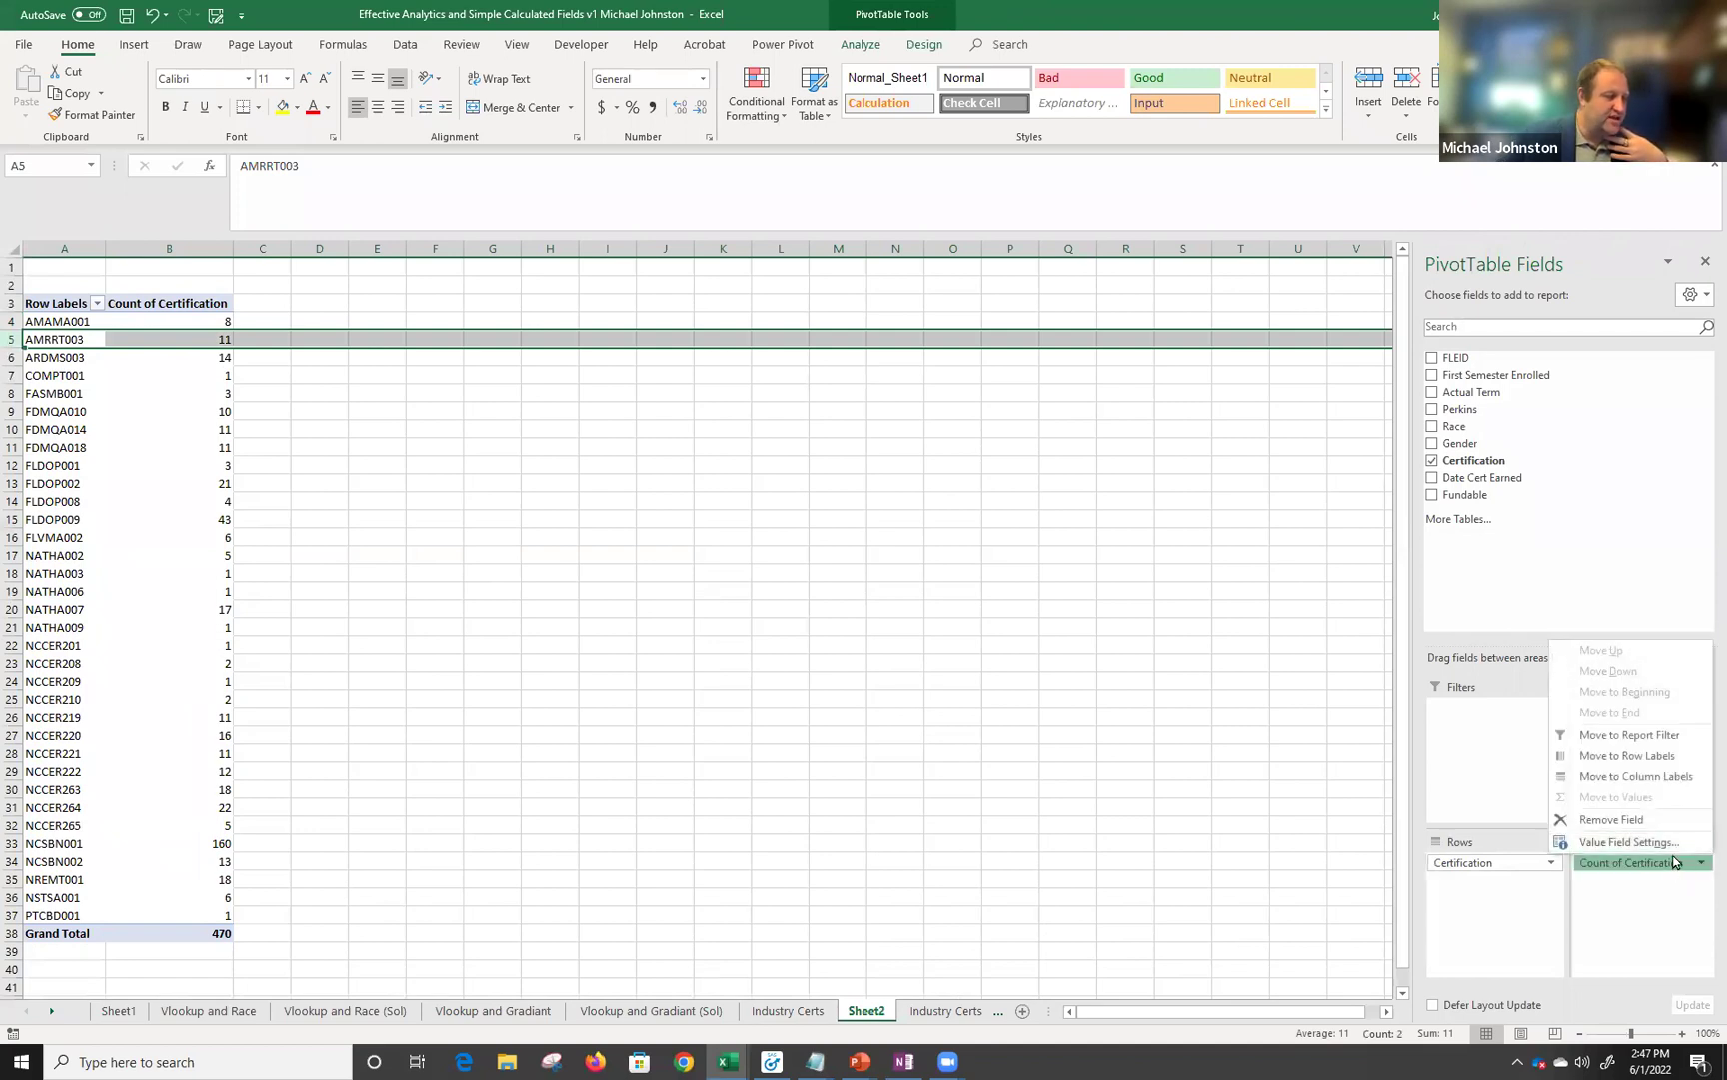
left_click(1671, 848)
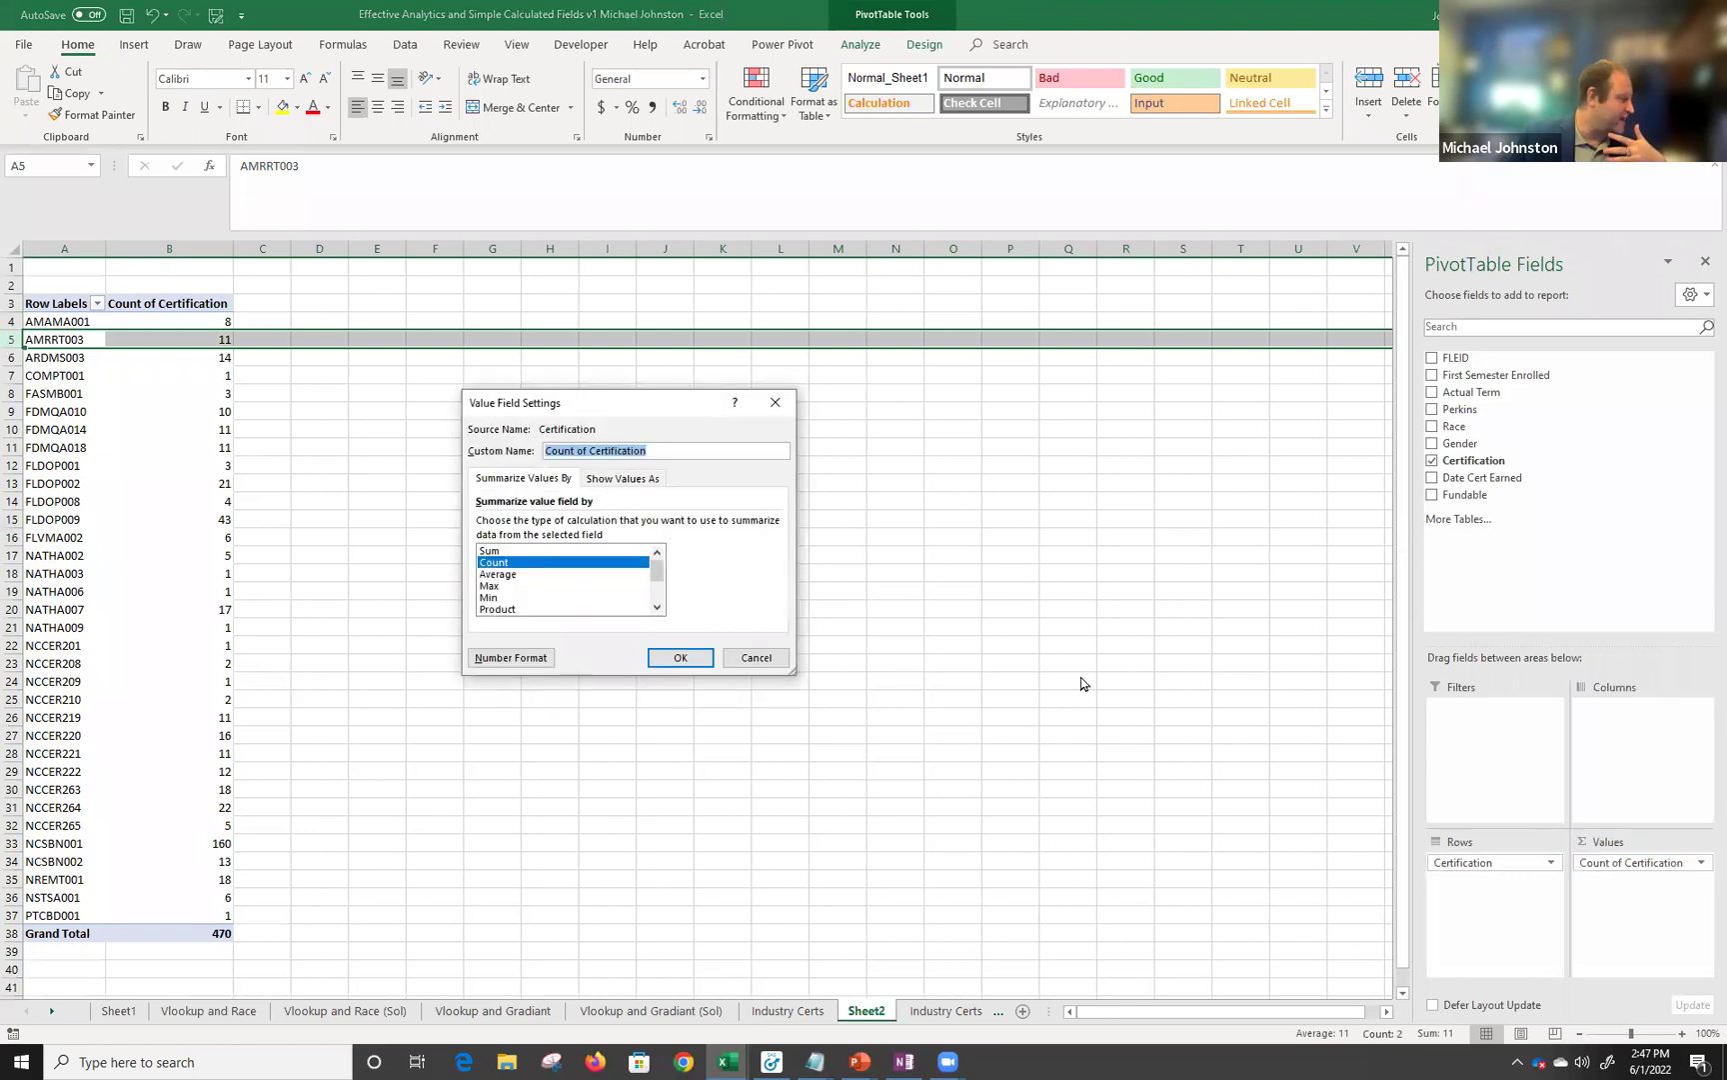
scroll(625, 598, "down", 1)
scroll(605, 607, "up", 1)
left_click(756, 657)
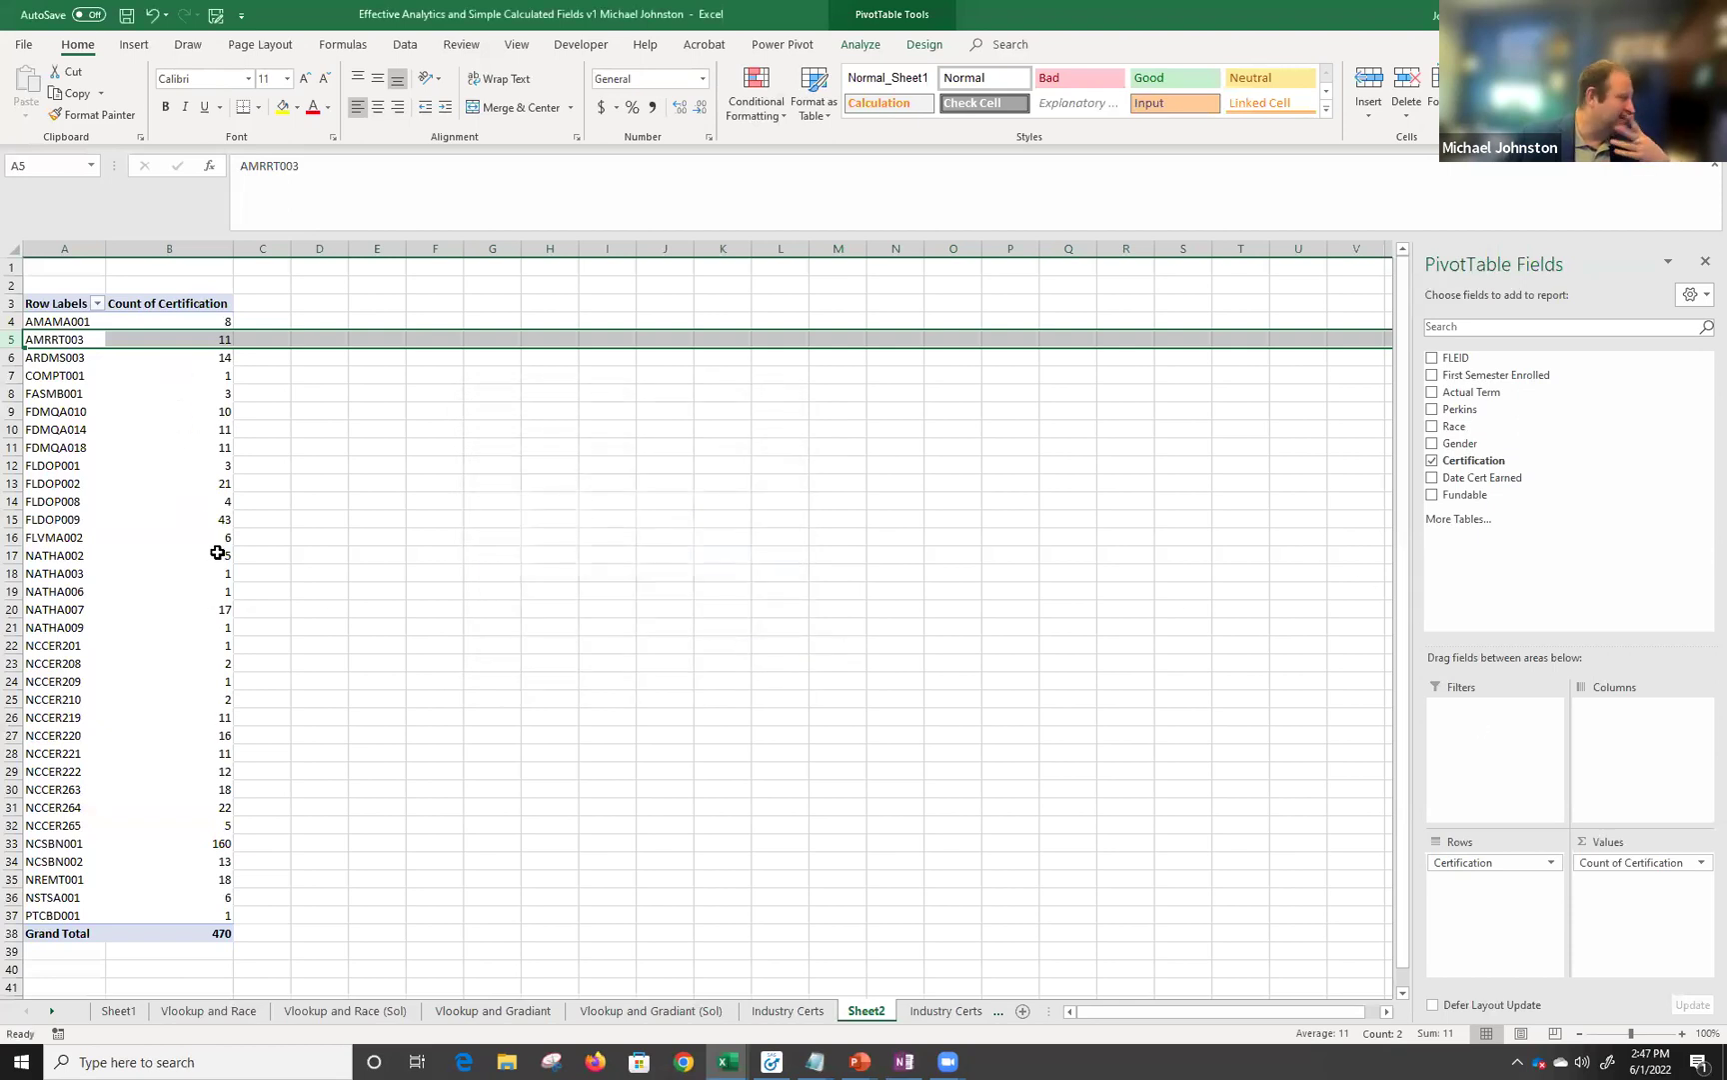
Apply the Red-White-Green color scale to the pivot table's certification counts in B4:B37, excluding the grand total.
mouse_move(215, 551)
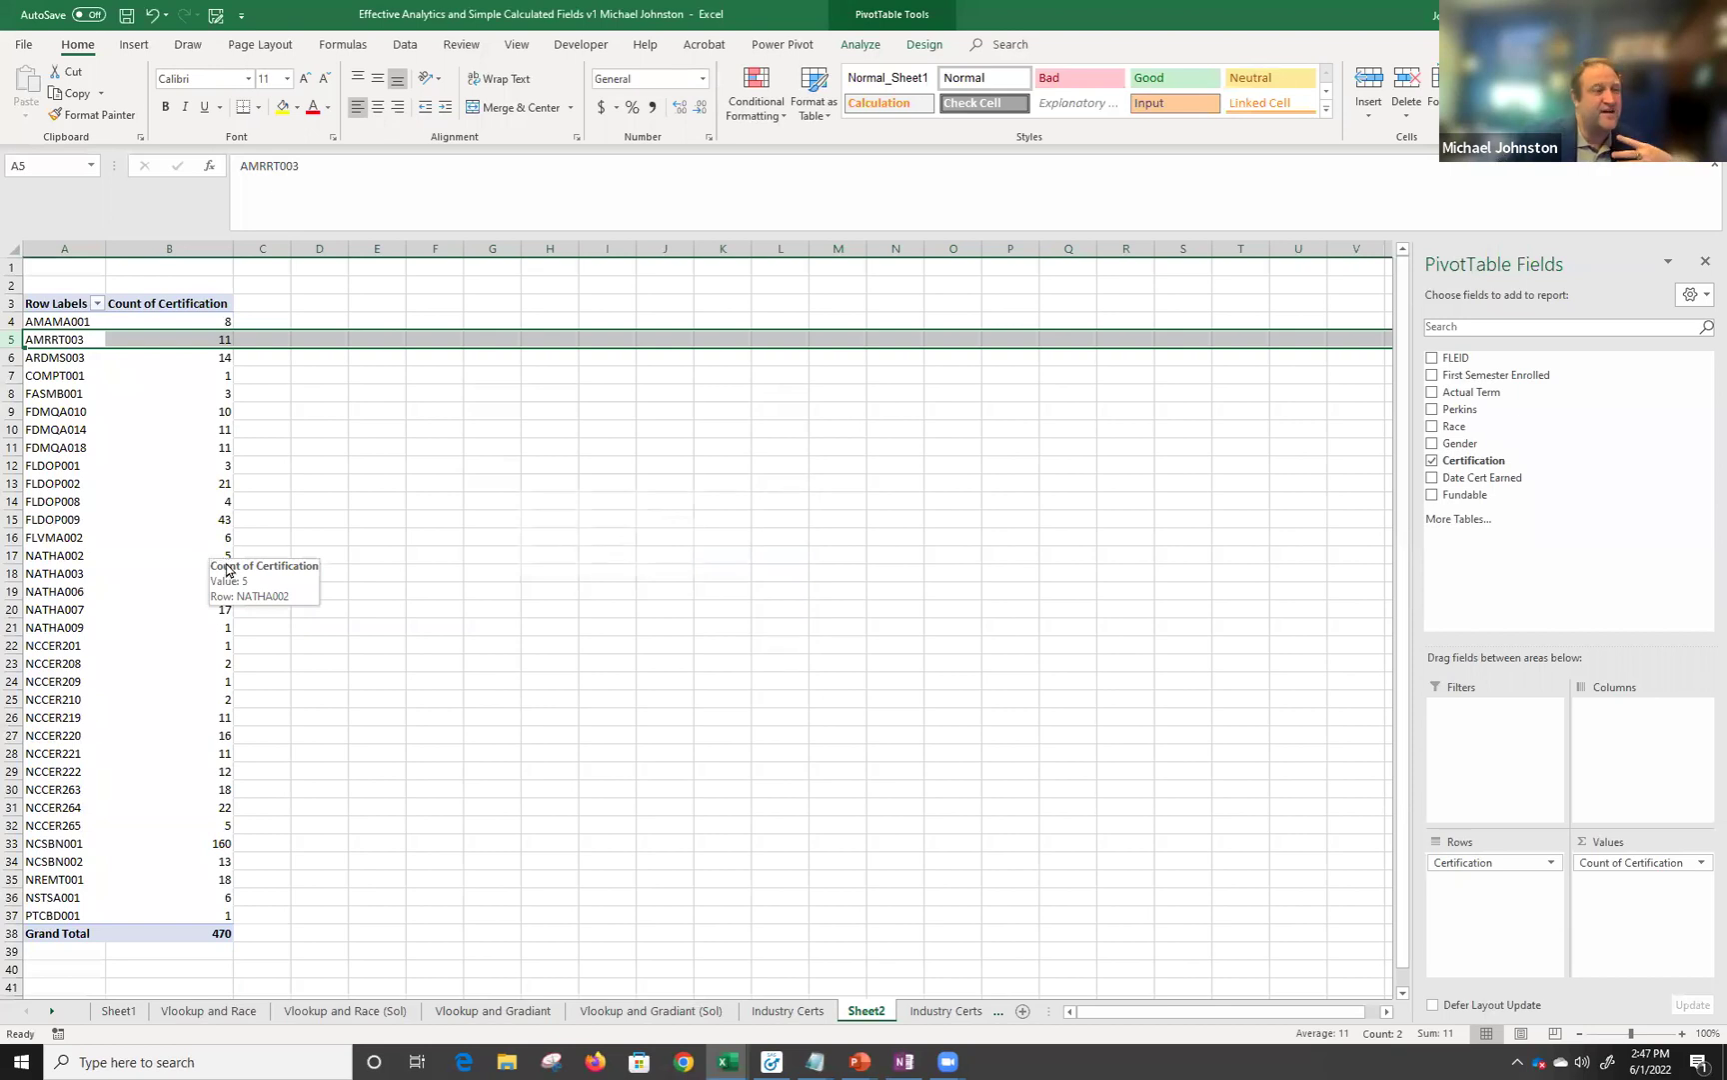
left_click_drag(206, 322, 203, 912)
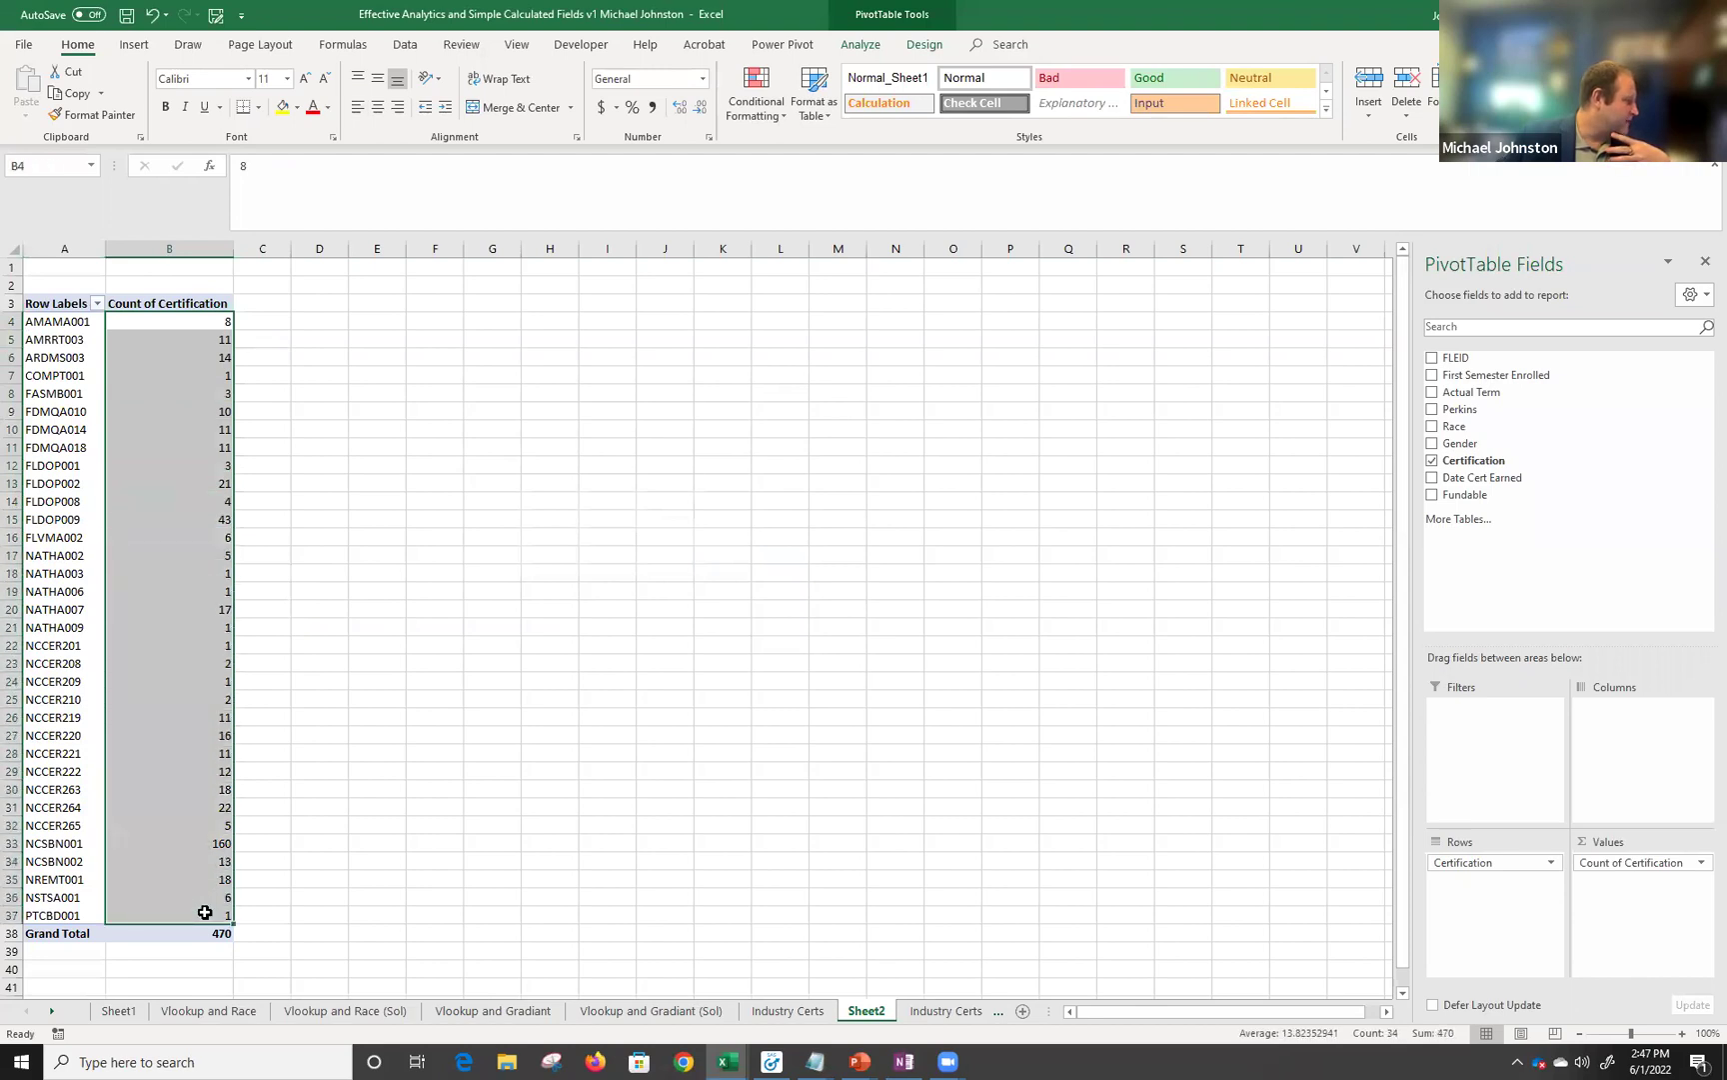
left_click(760, 99)
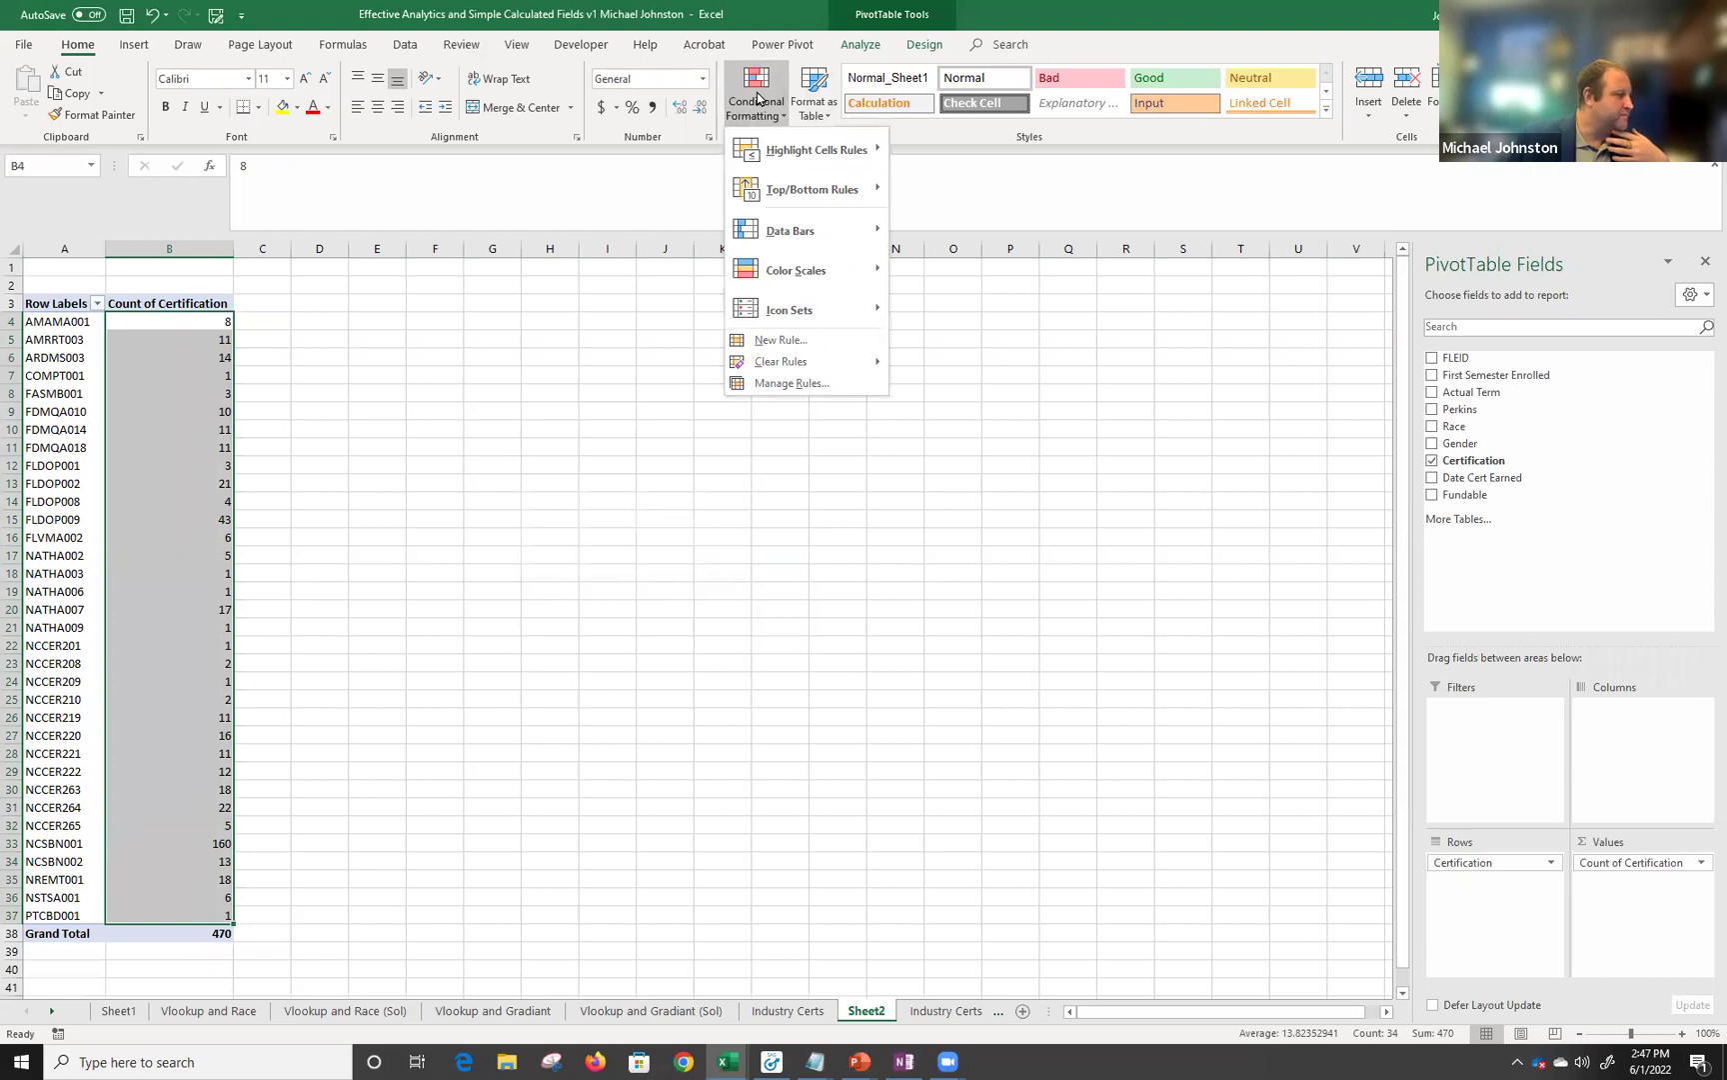
mouse_move(765, 270)
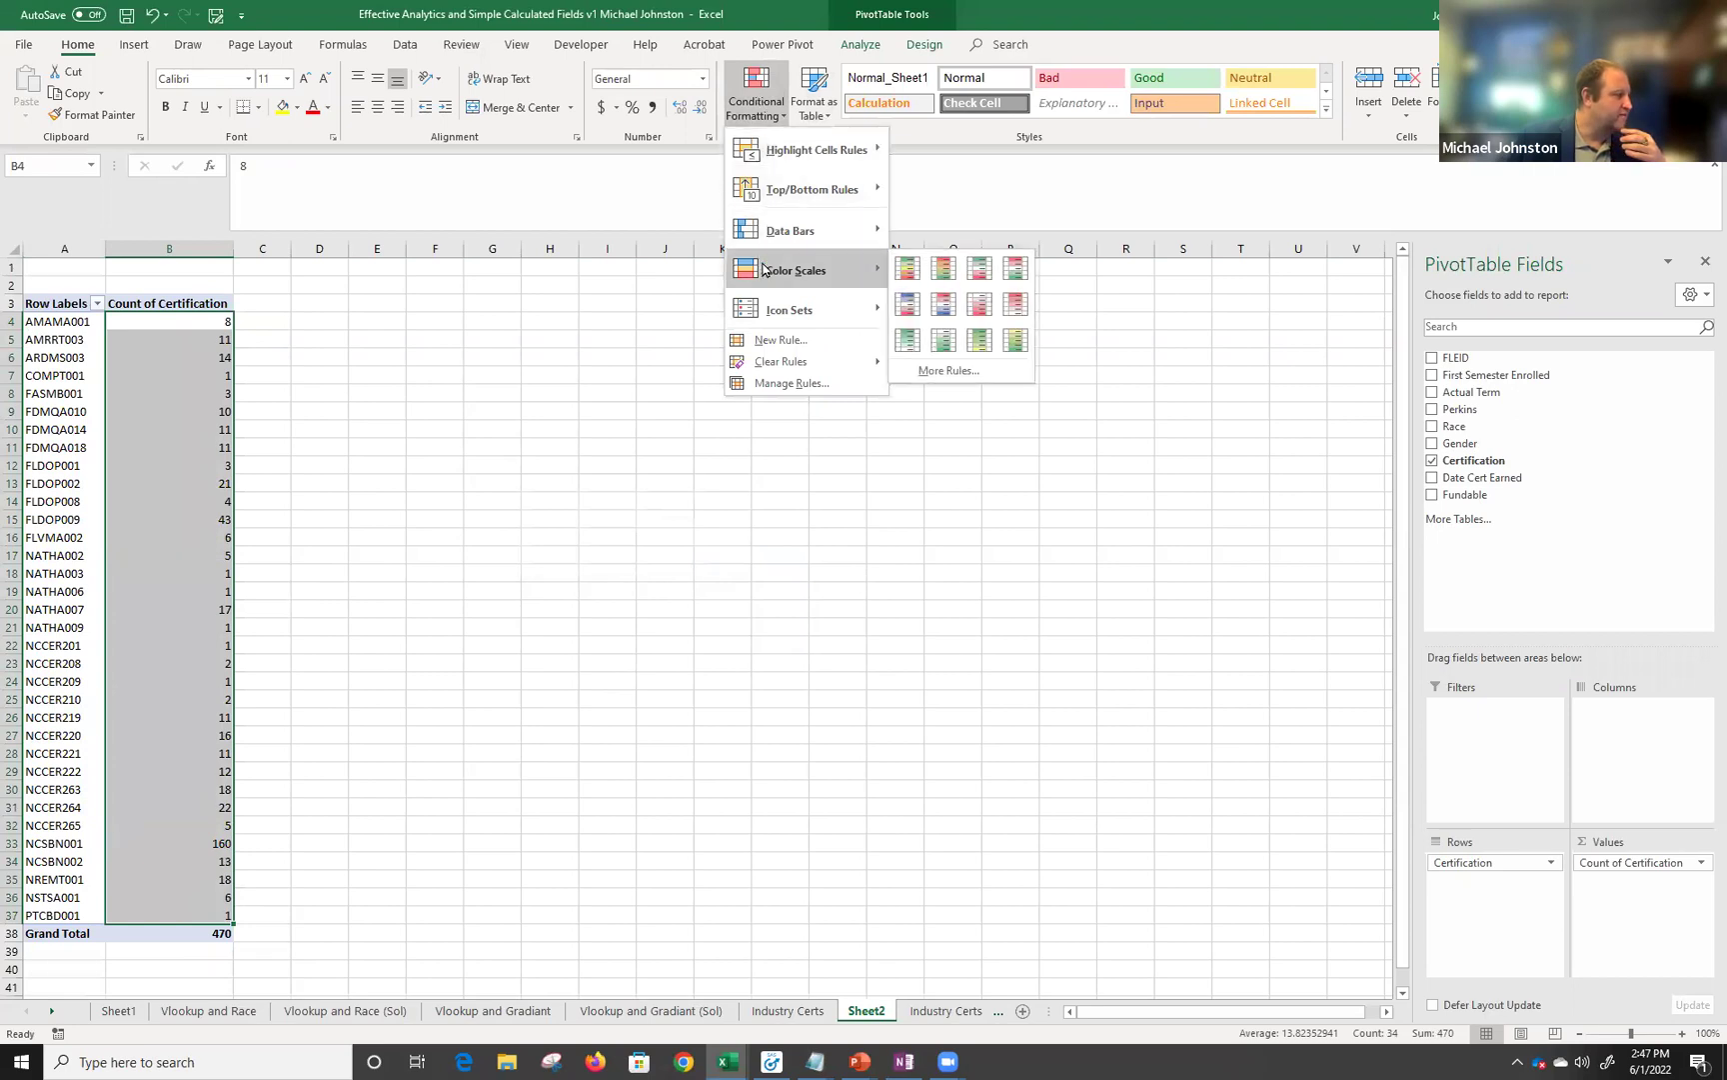
left_click(1005, 270)
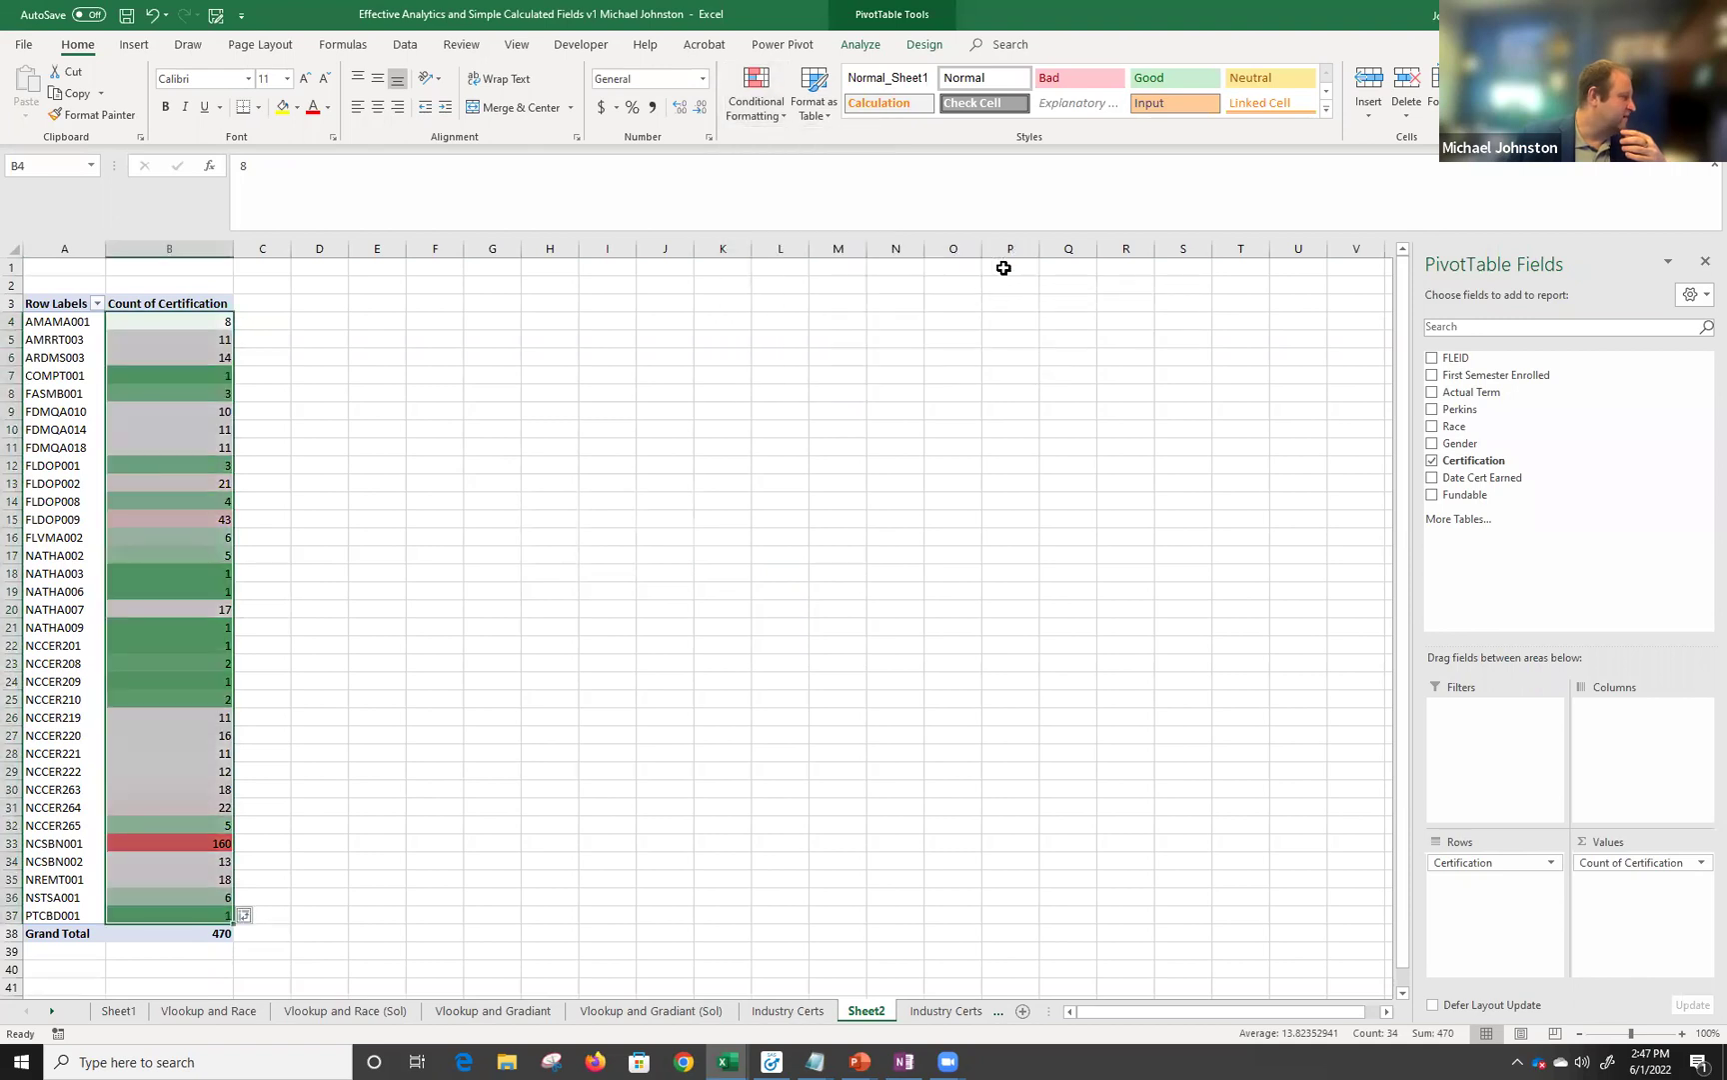
left_click(757, 390)
Examine the color-coded certification counts to determine which certifications were earned most and least frequently.
left_click(161, 846)
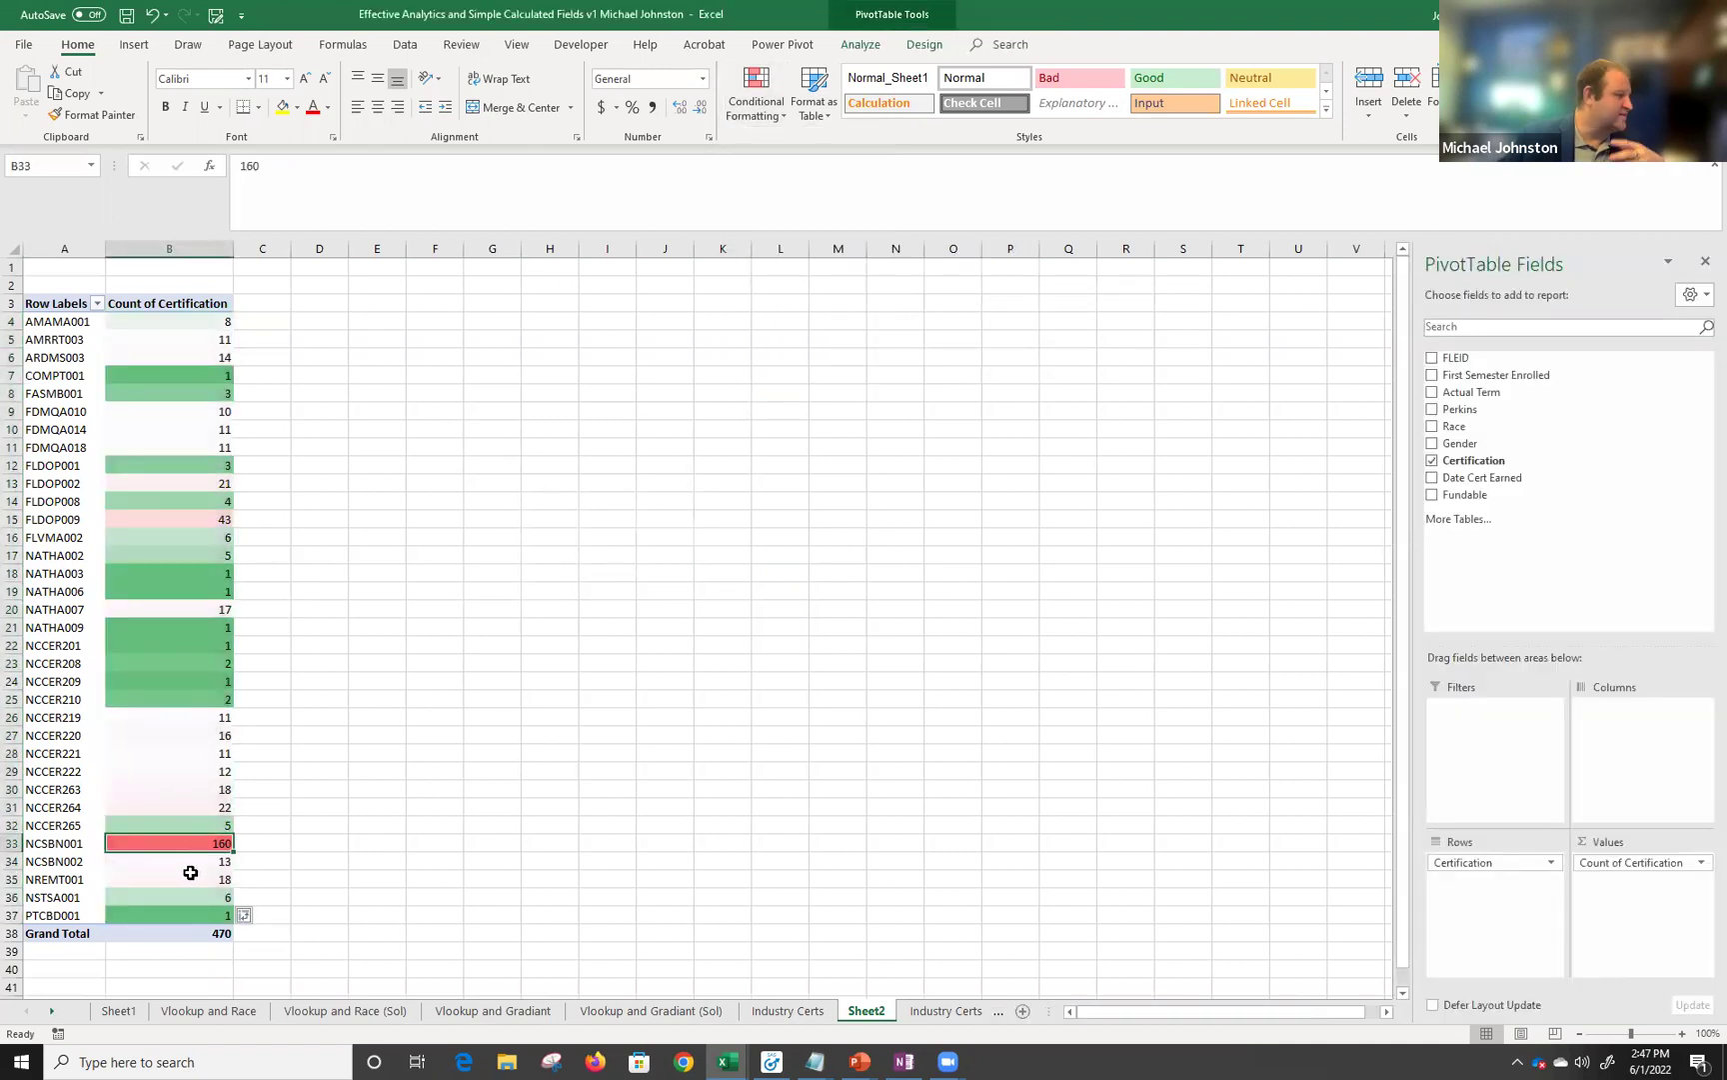
left_click(212, 377)
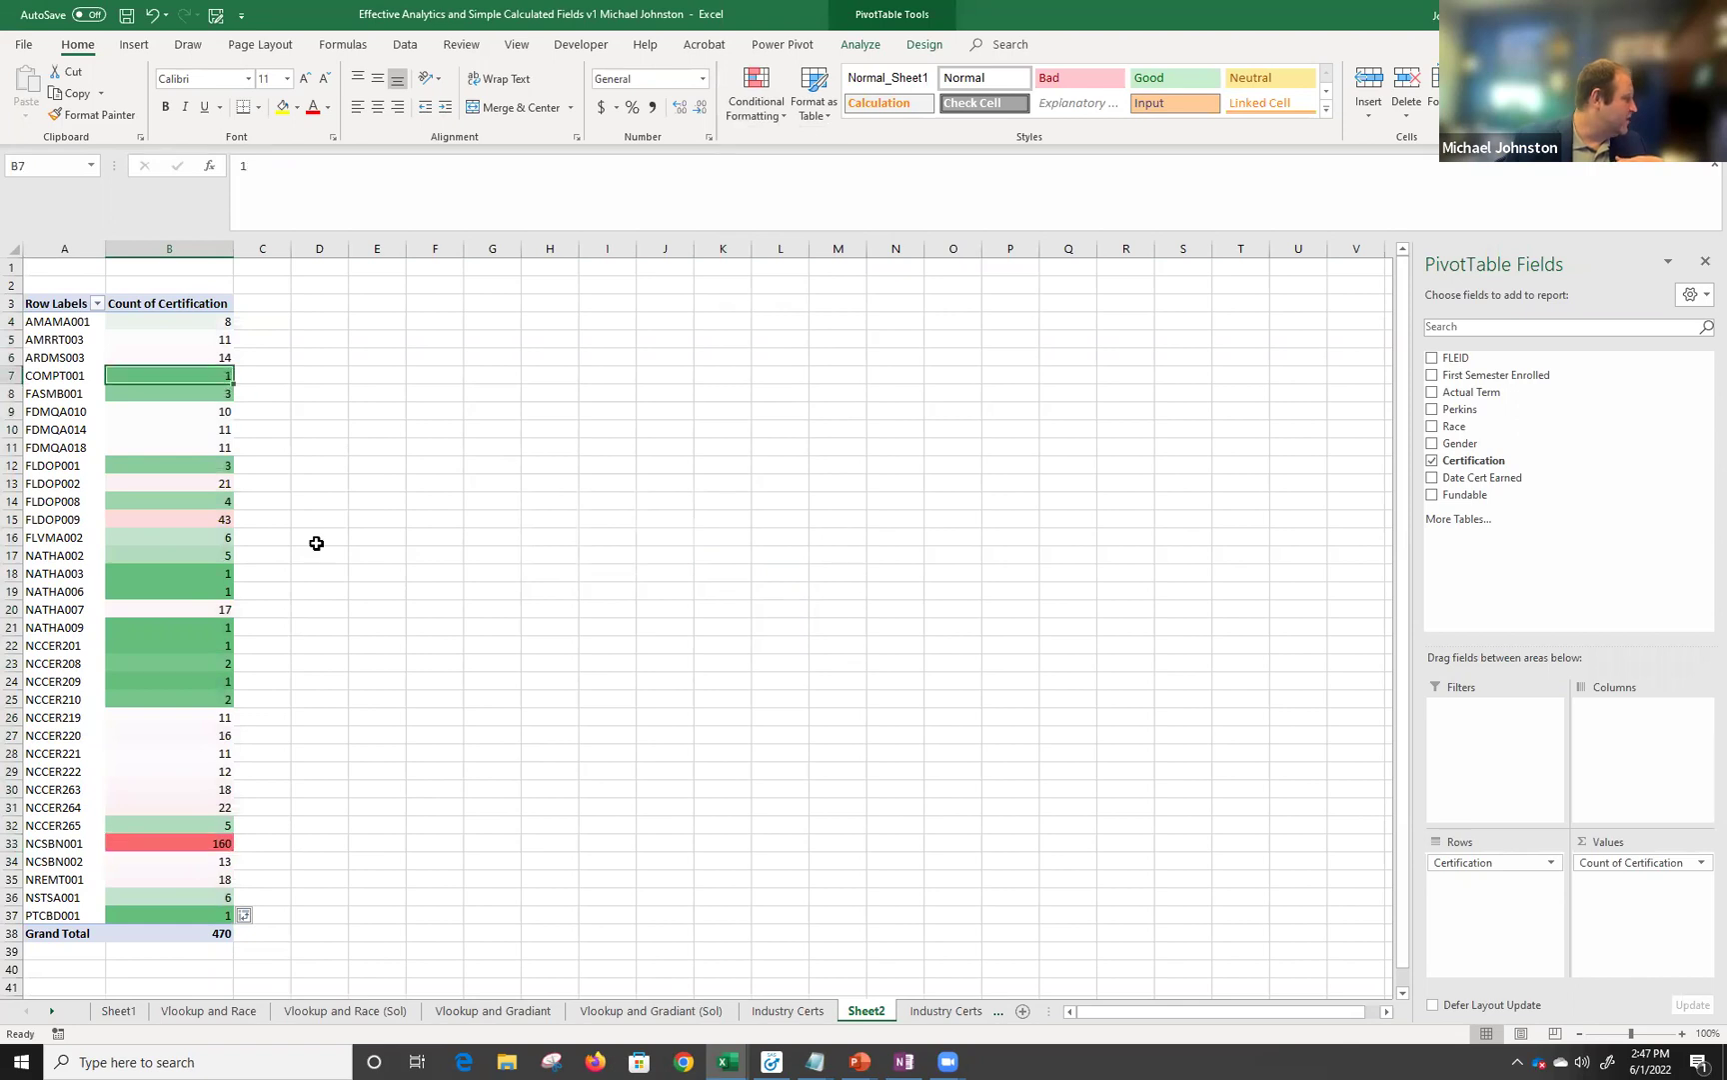
left_click(177, 641)
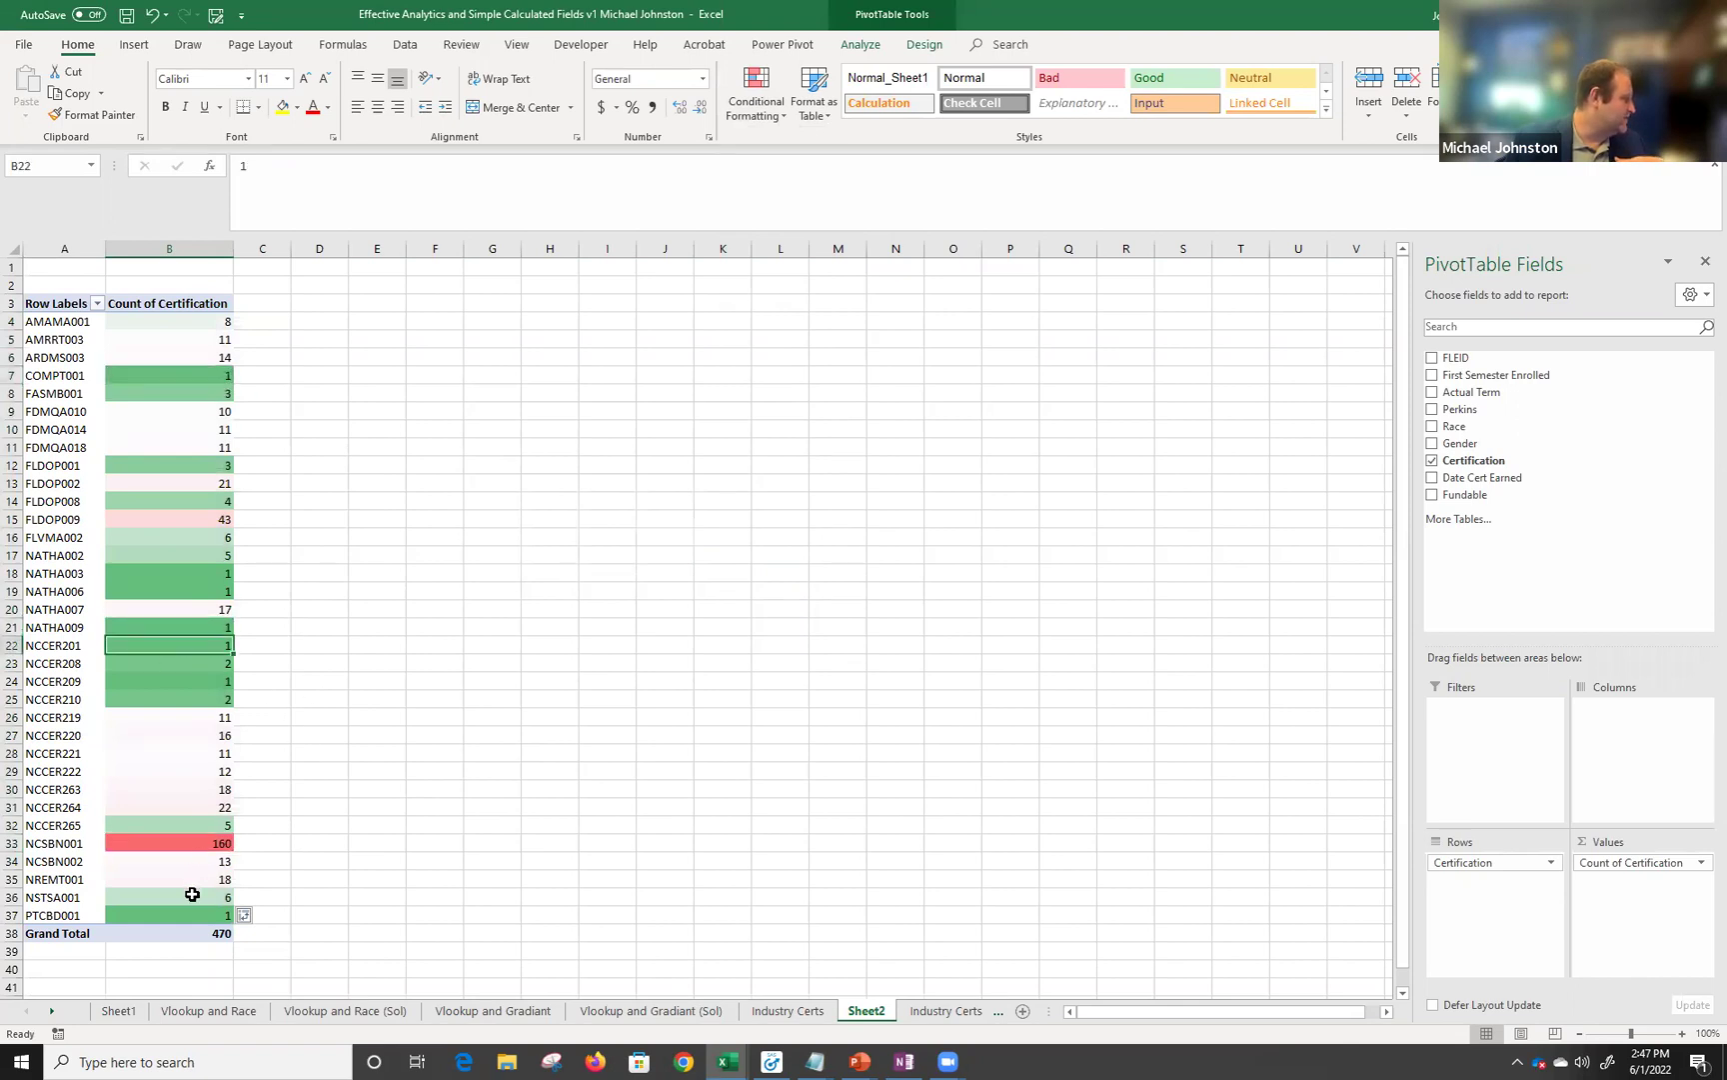
left_click(192, 845)
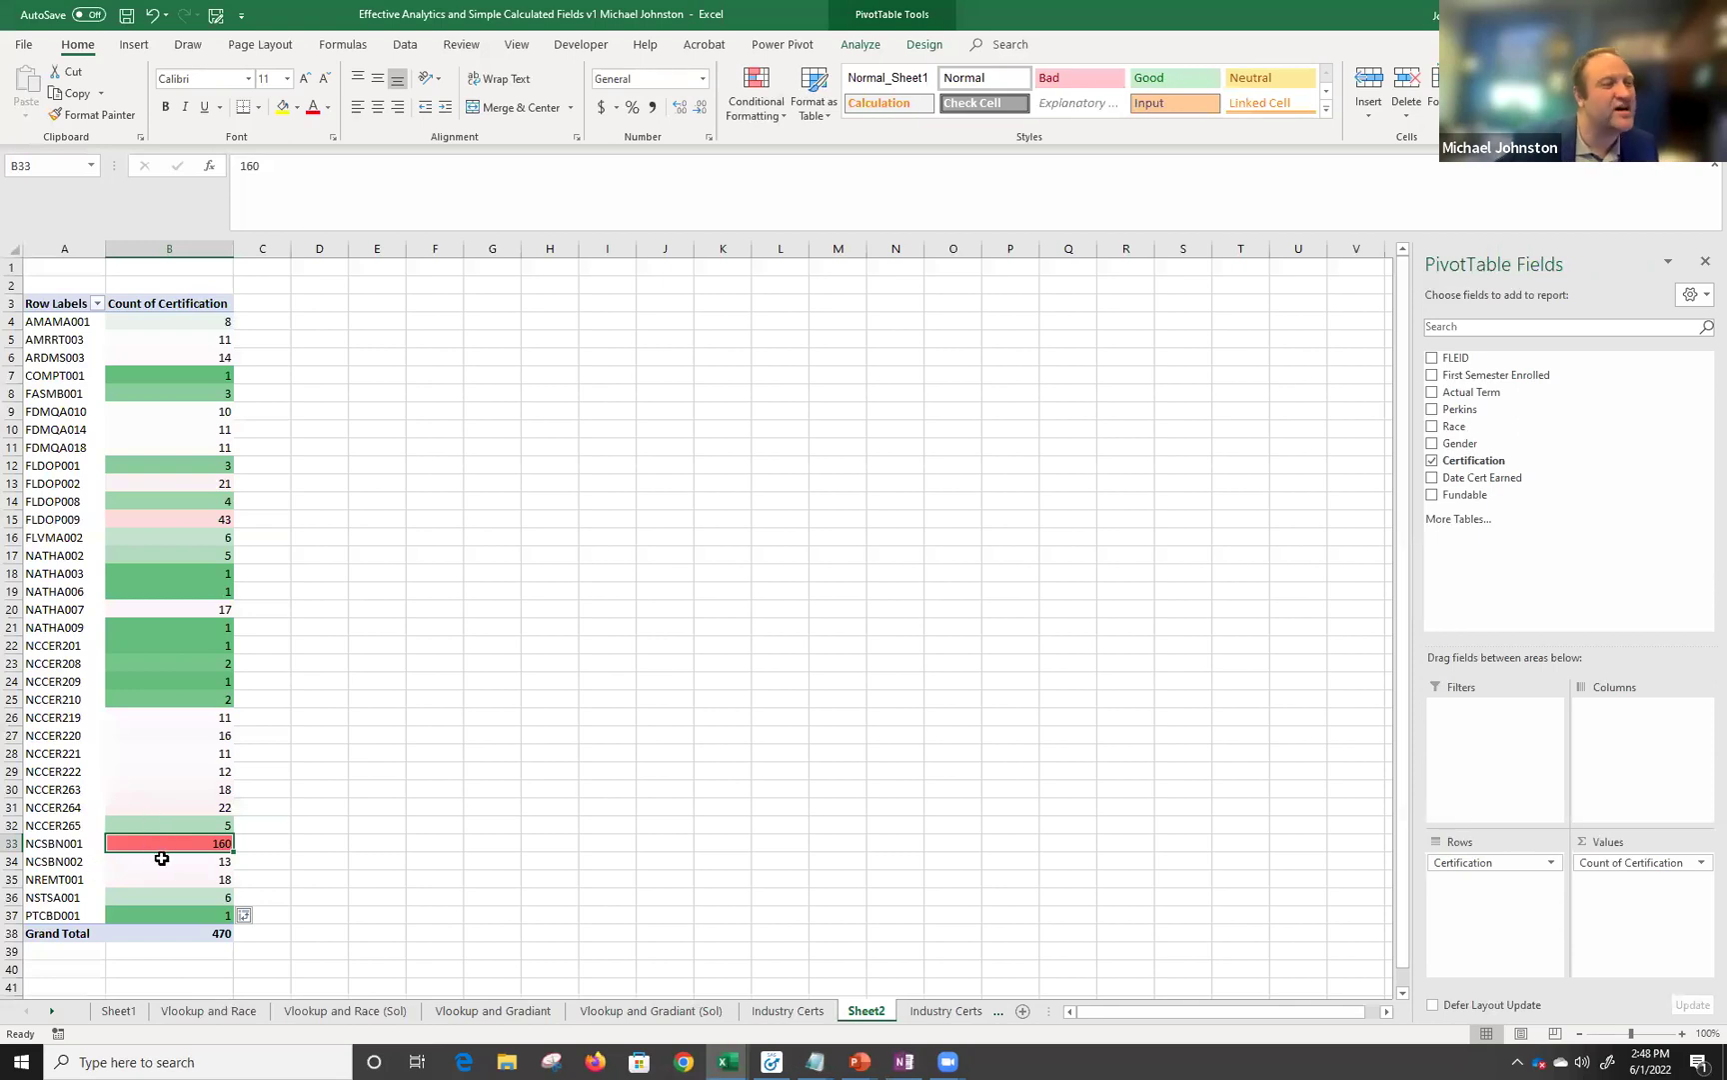
left_click(176, 376)
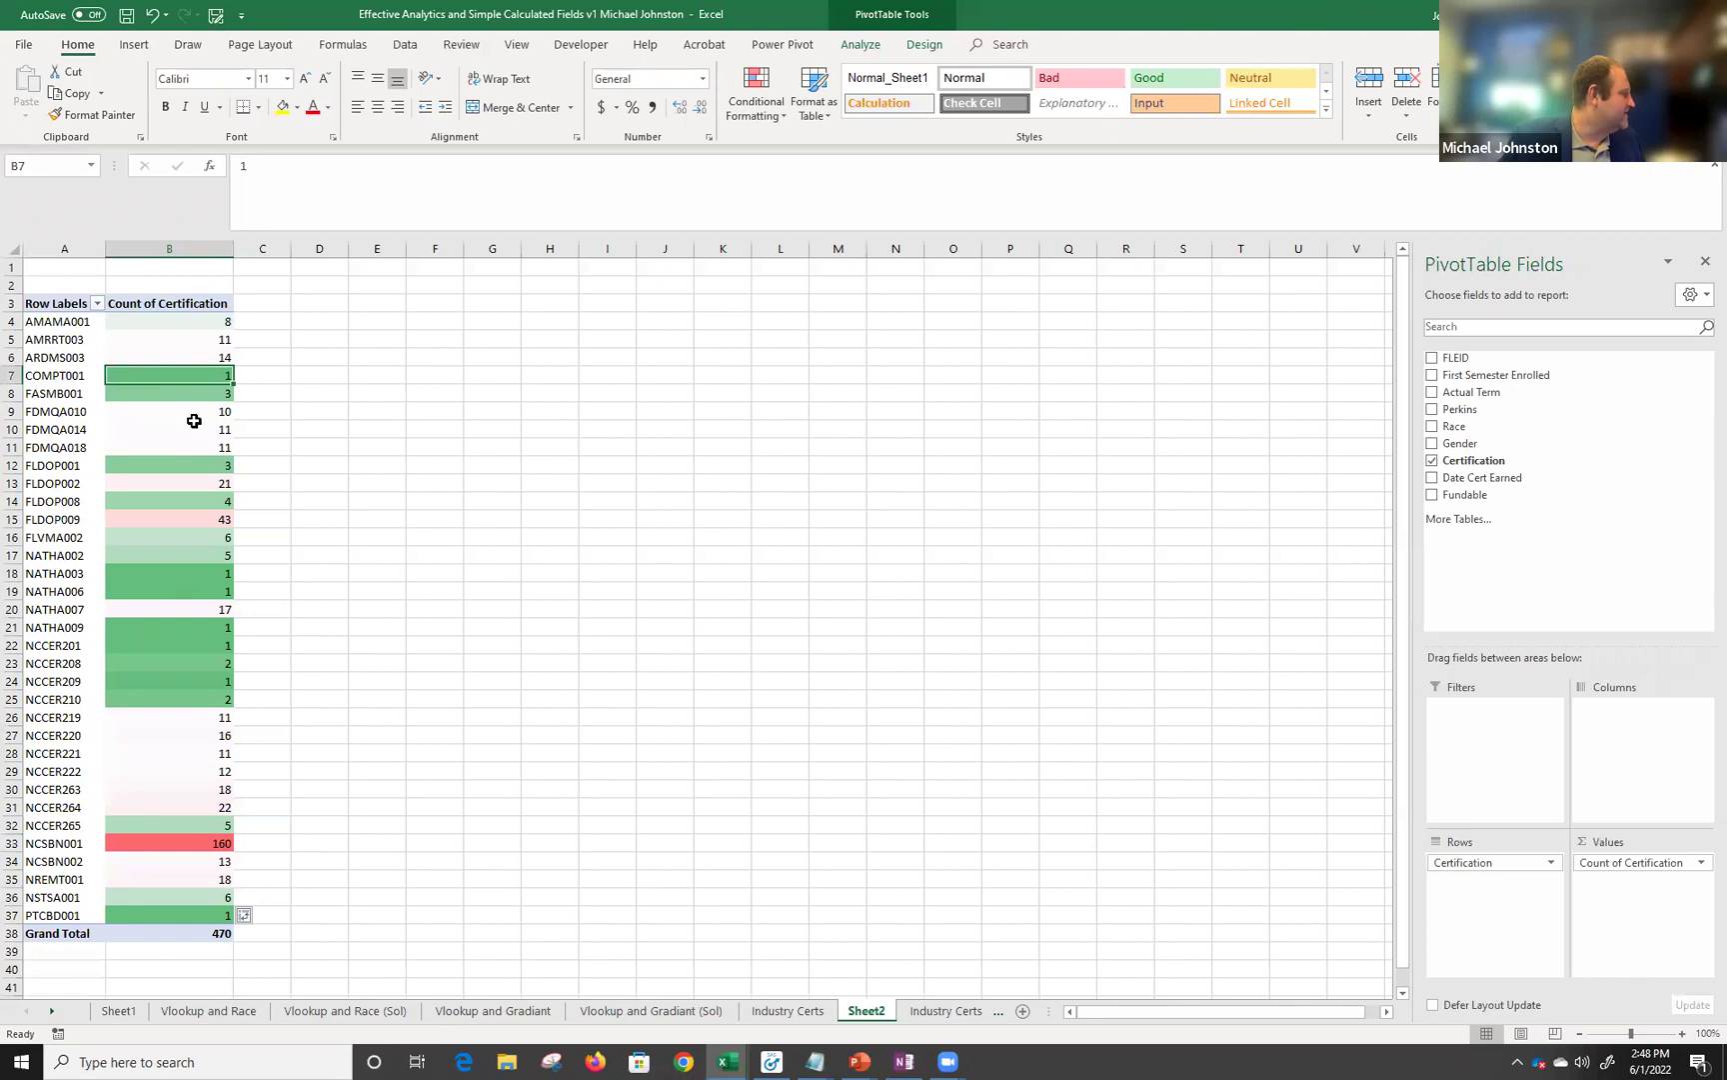
left_click(57, 581)
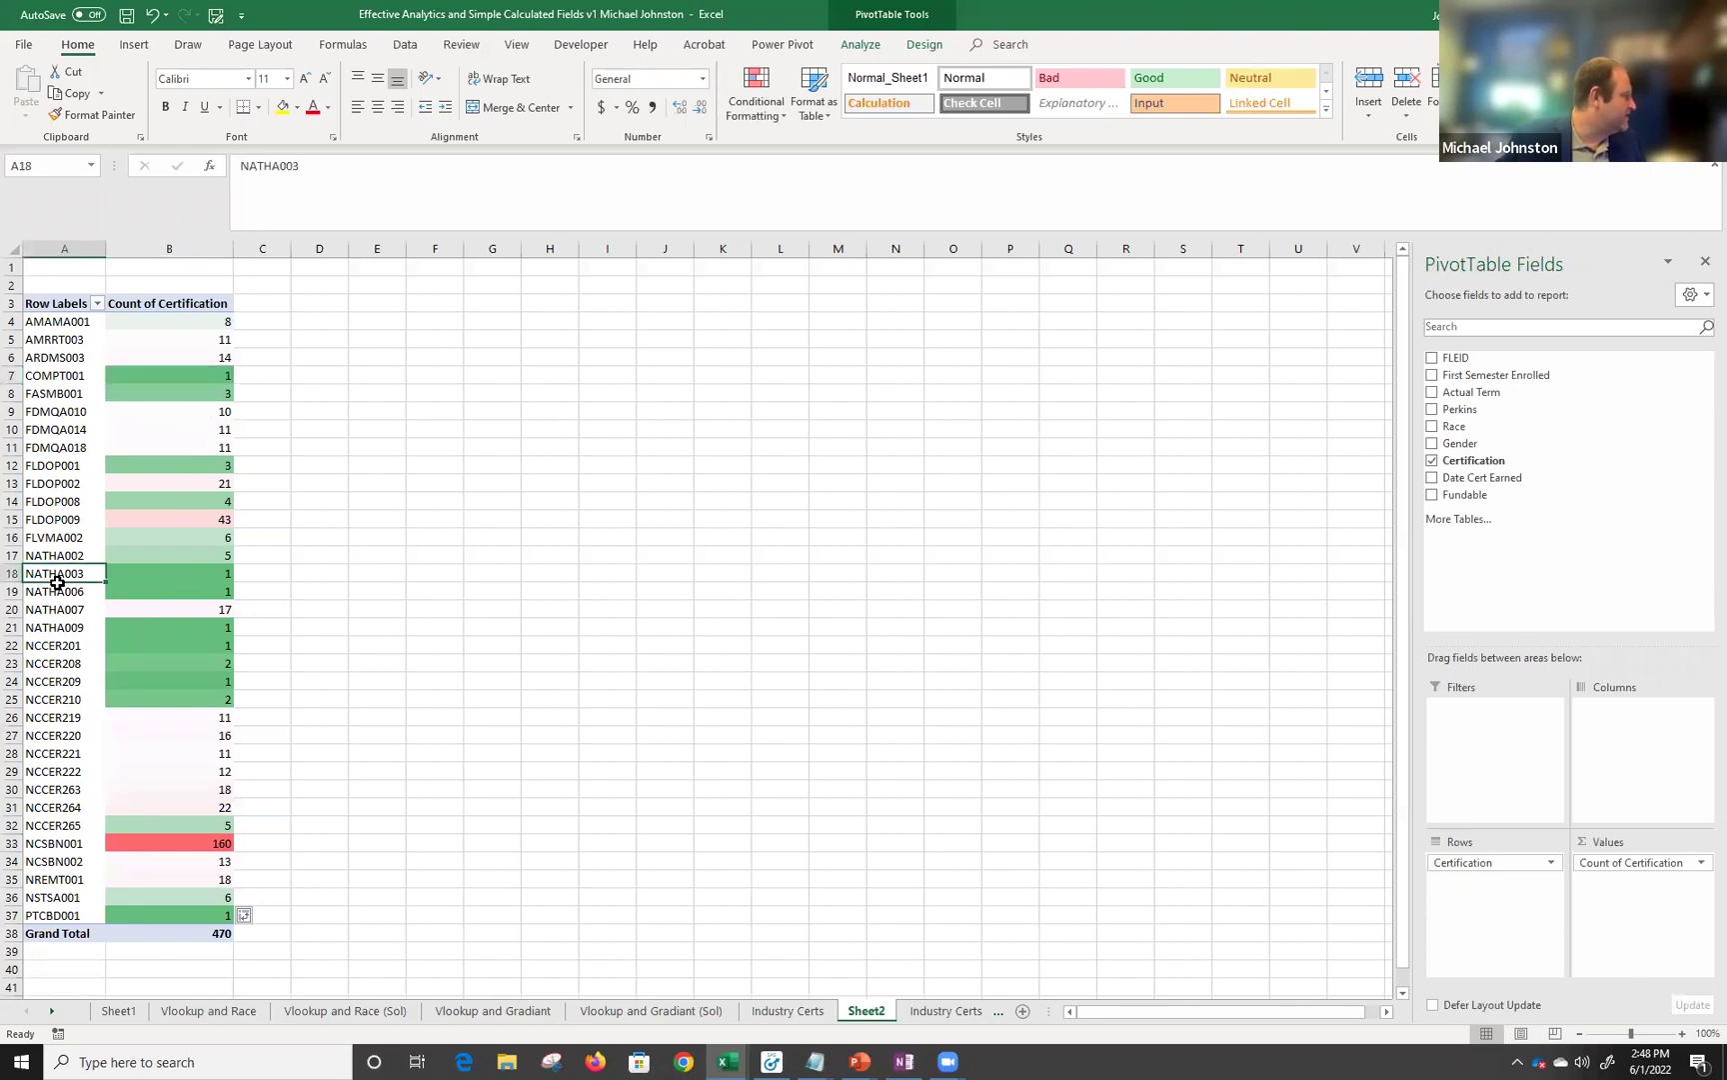
left_click_drag(57, 582, 80, 590)
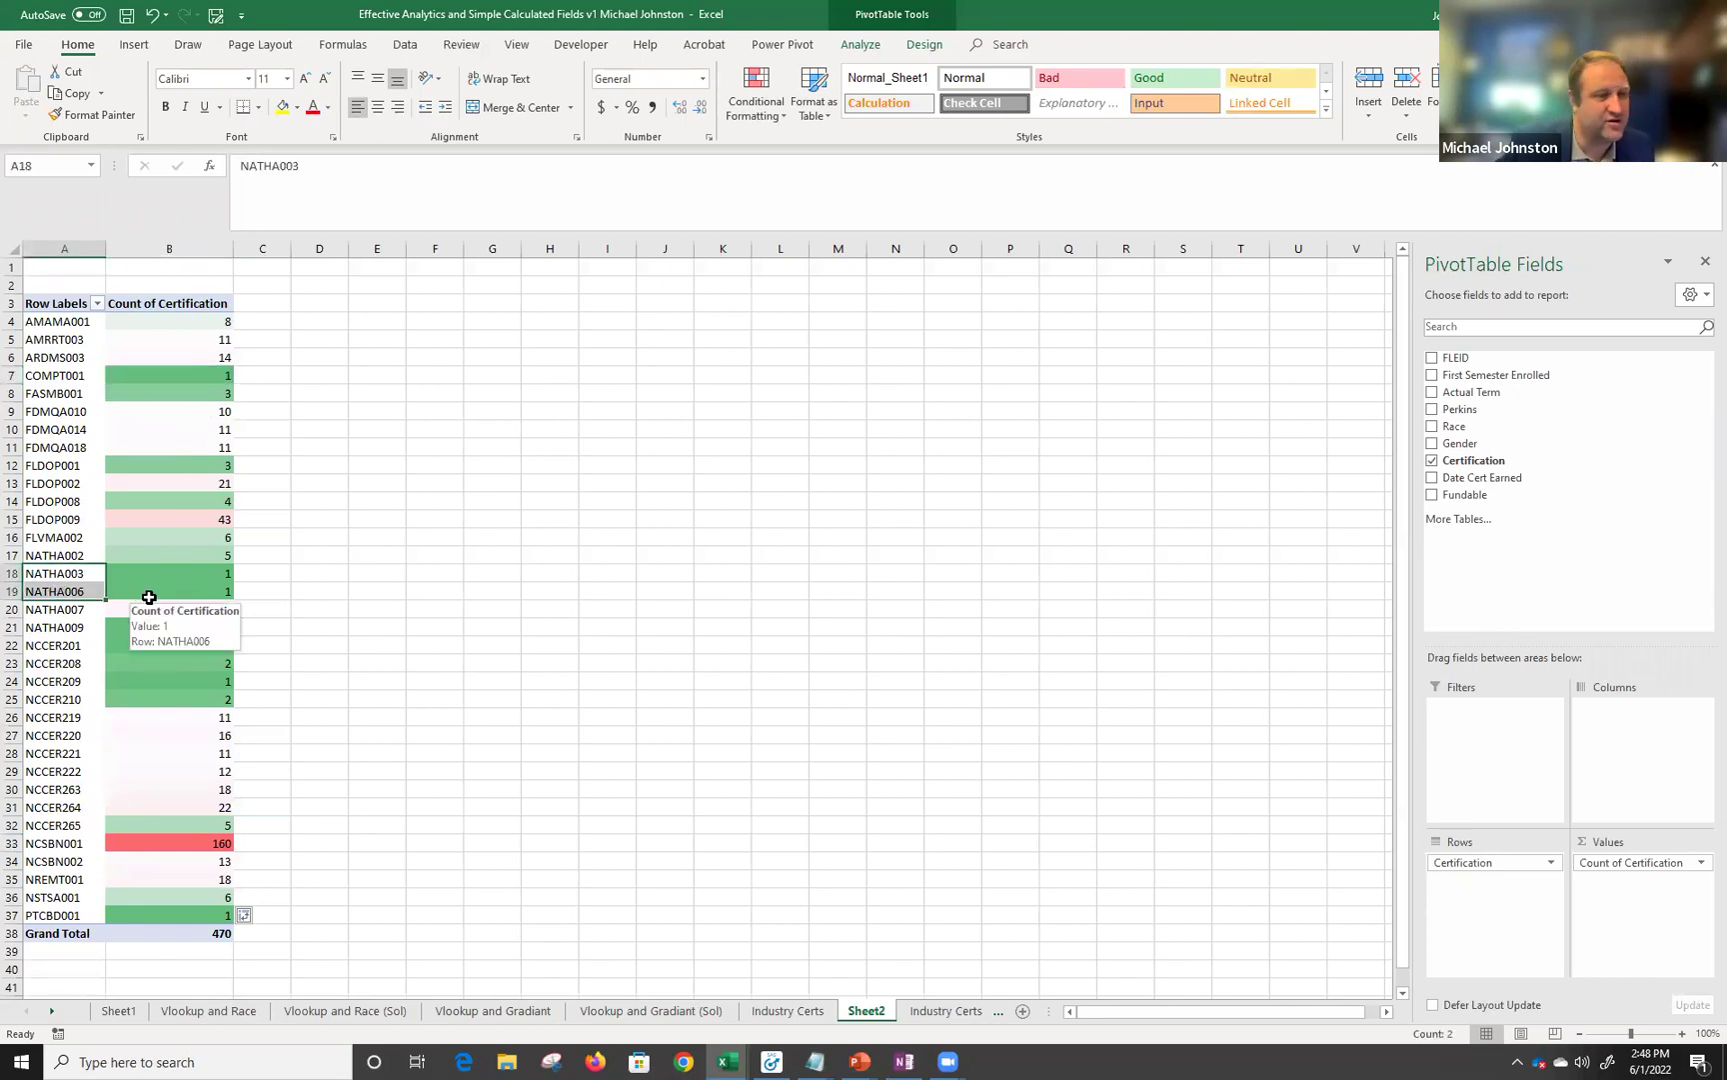
left_click(182, 467)
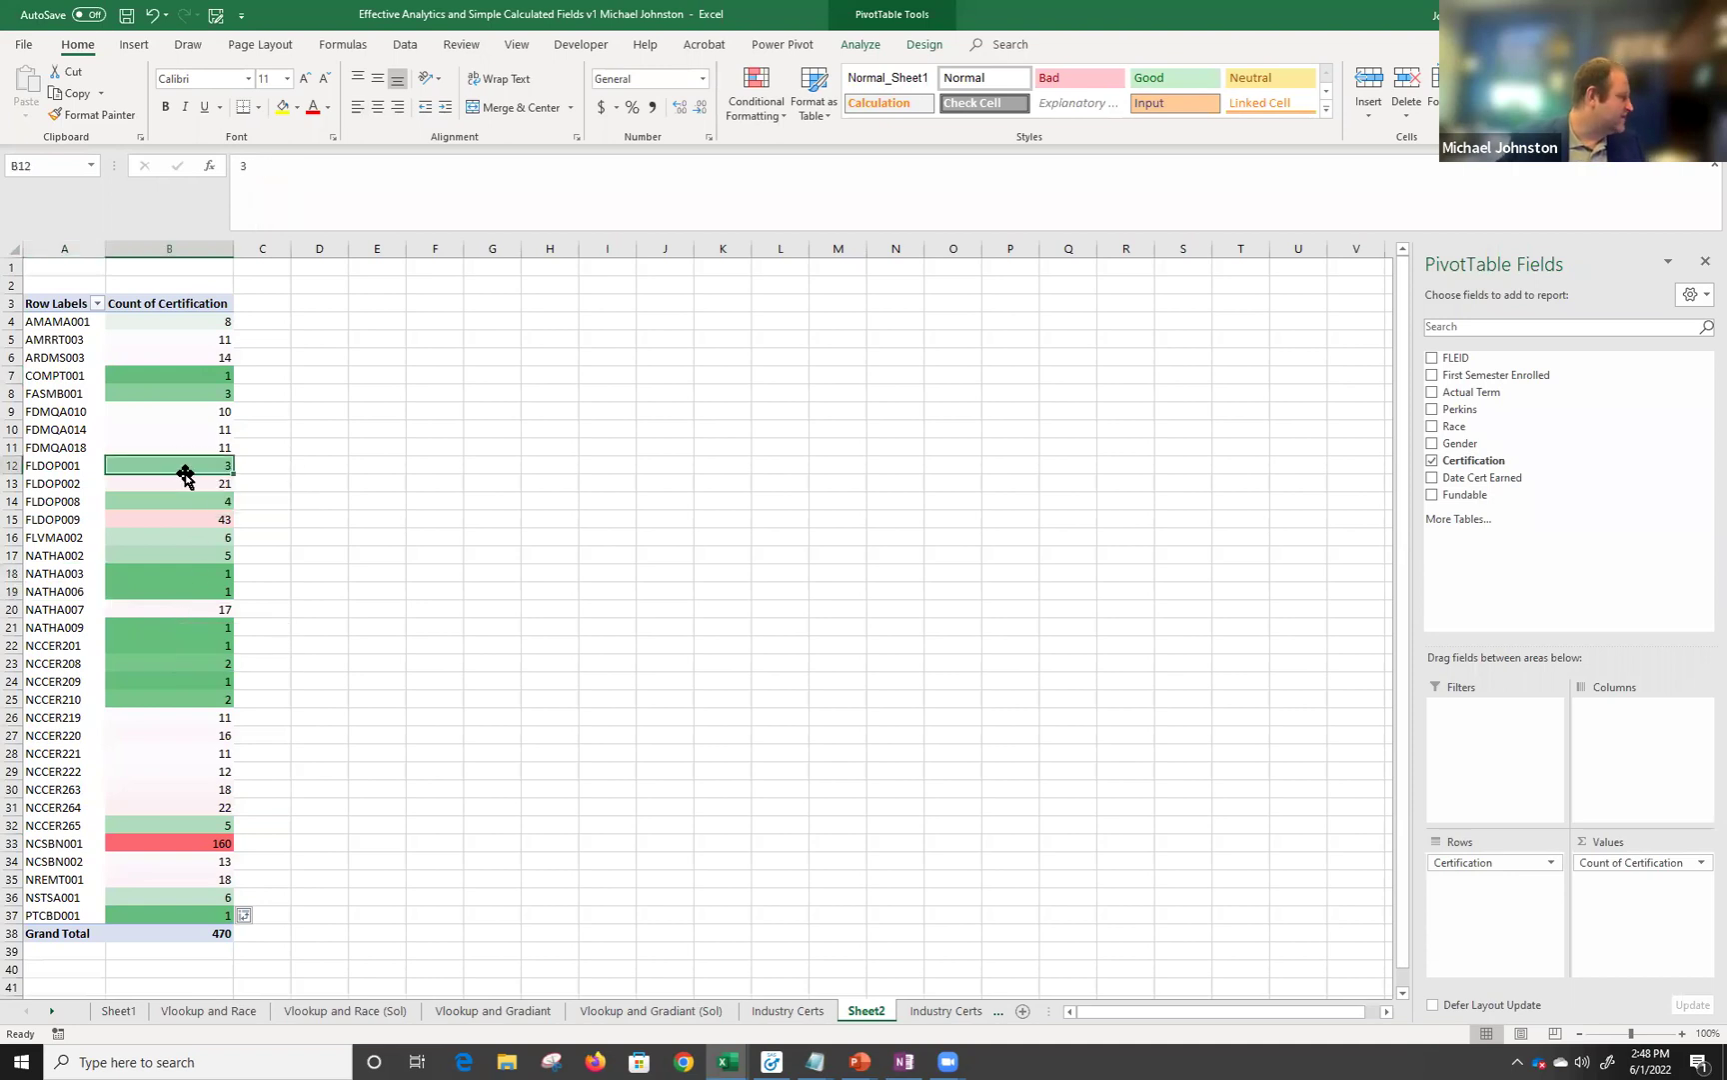
left_click(193, 516)
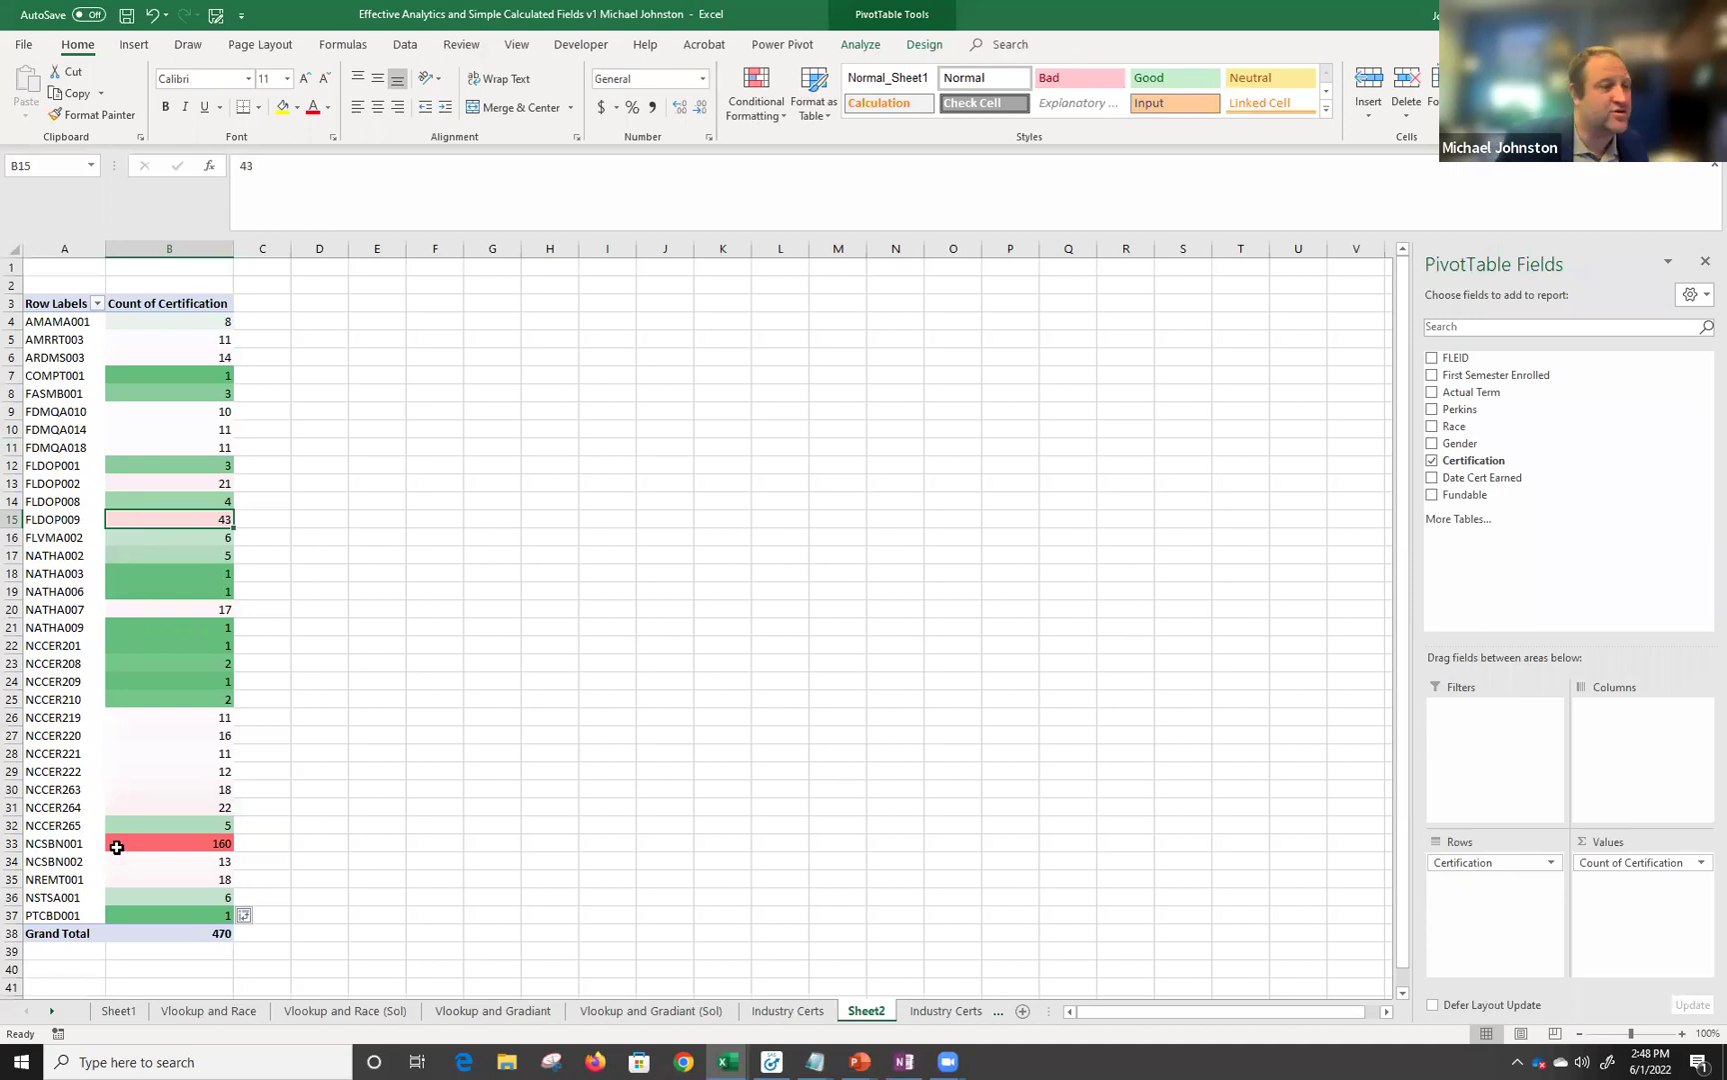
Break down the certification counts by race by adding Race as the pivot table's column field.
mouse_move(118, 853)
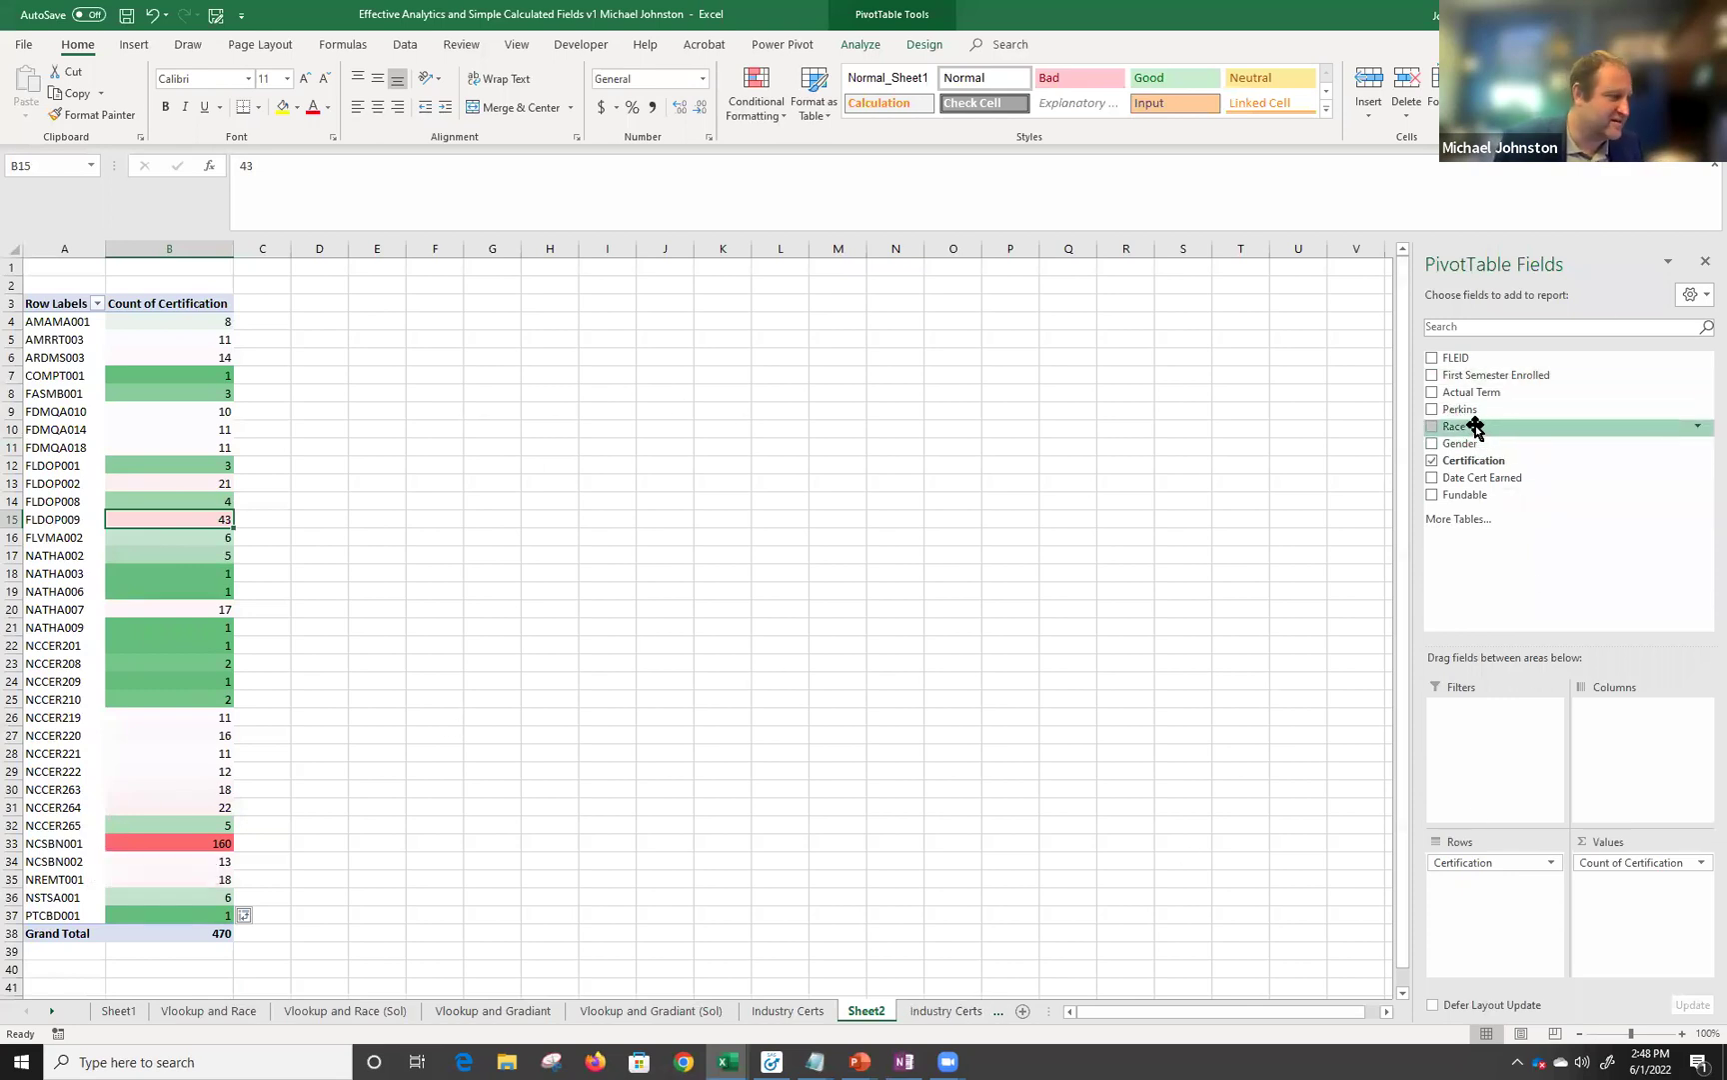
left_click_drag(1461, 426, 1611, 712)
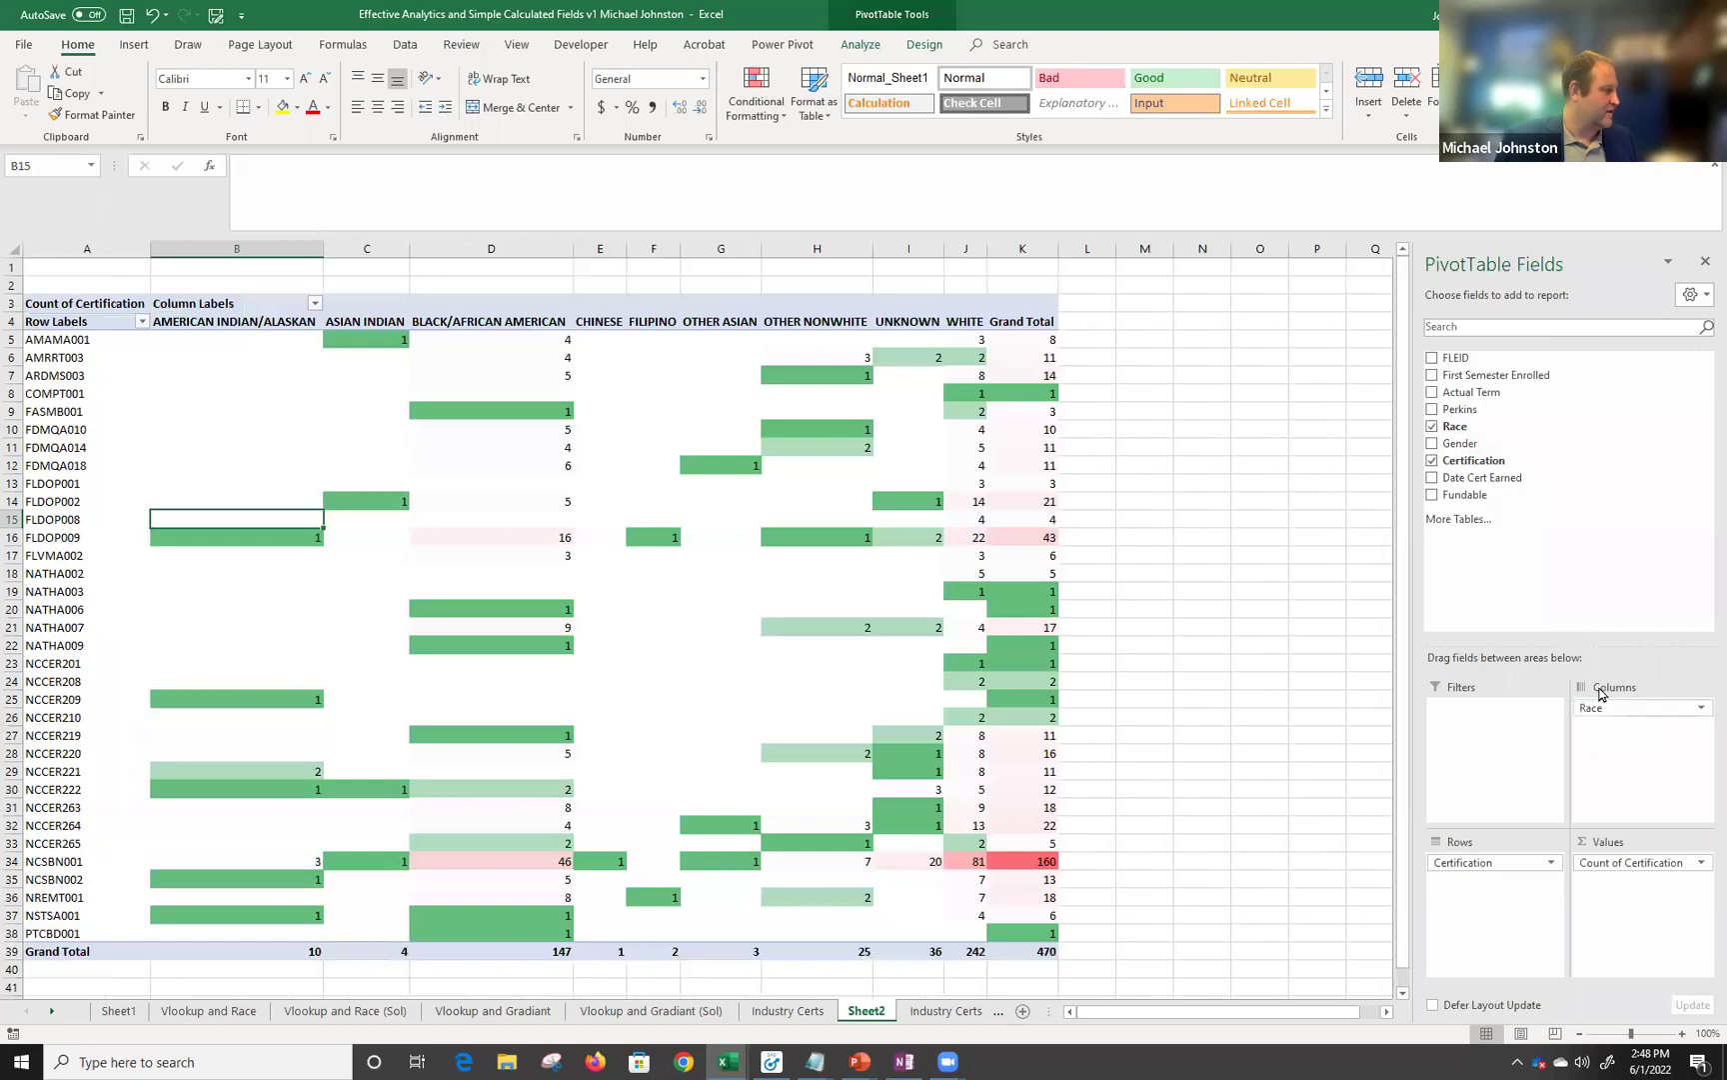
left_click_drag(226, 247, 1014, 250)
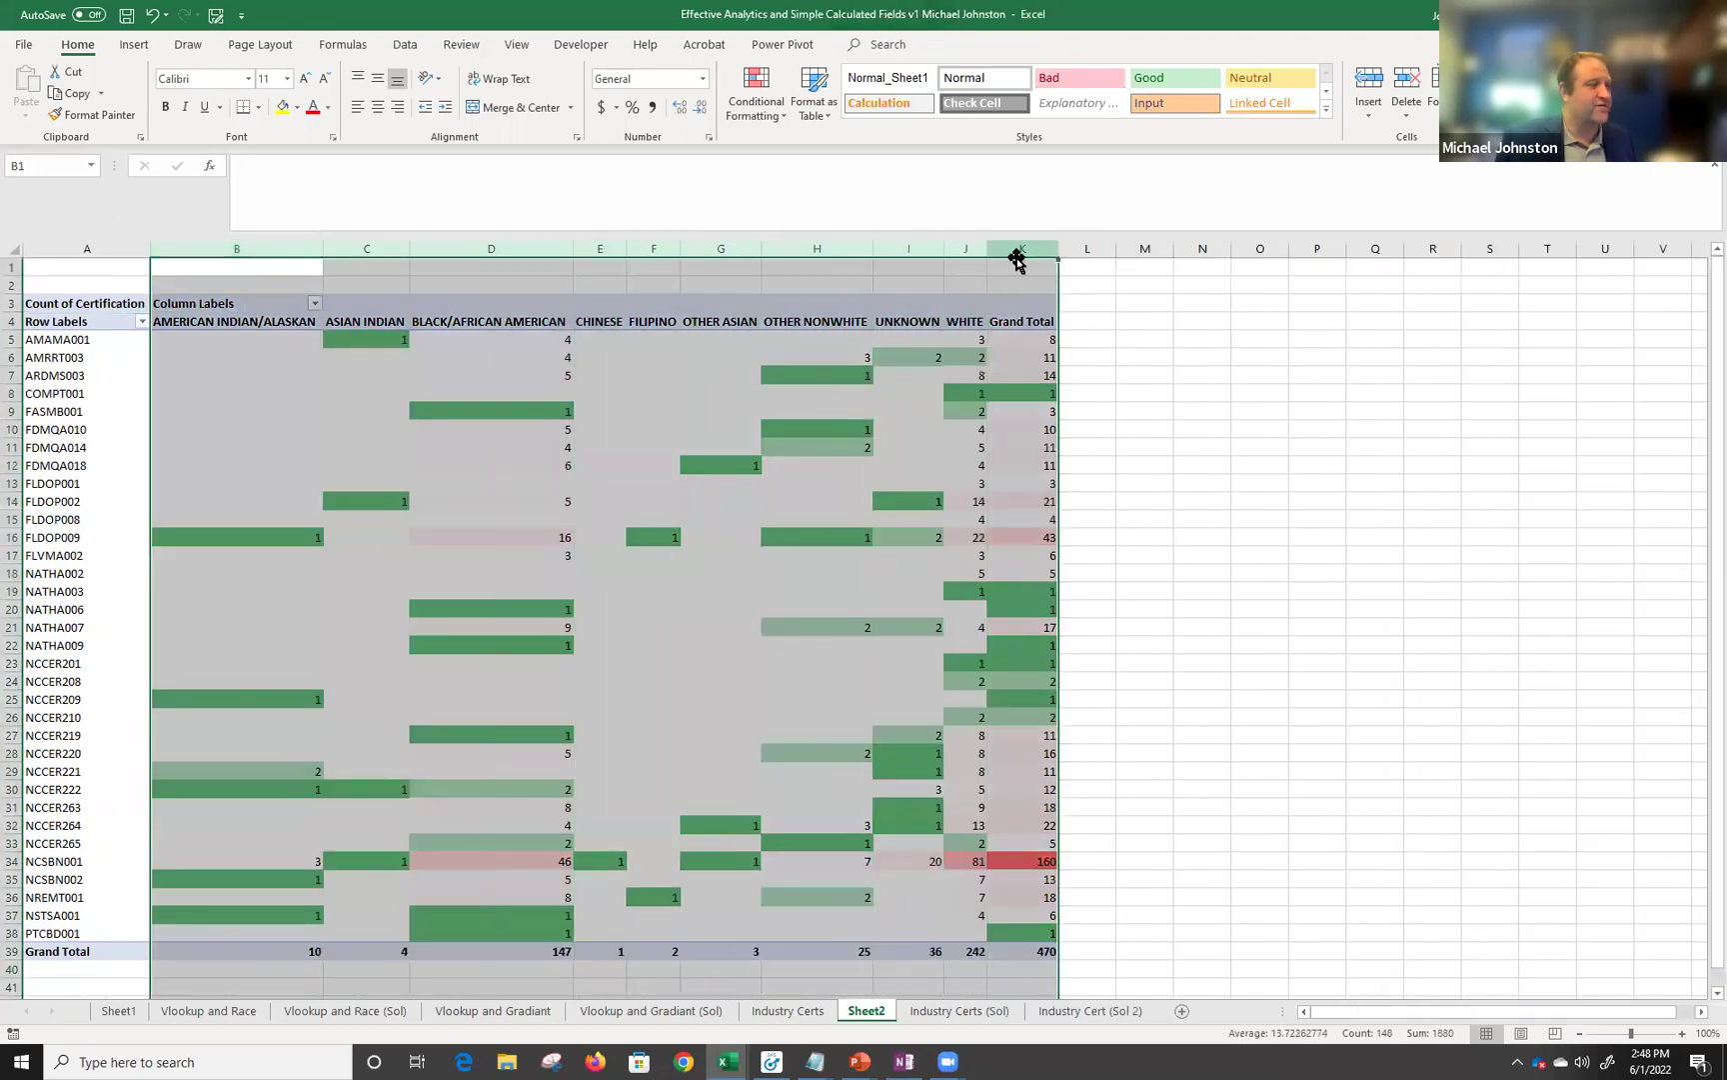
left_click(907, 362)
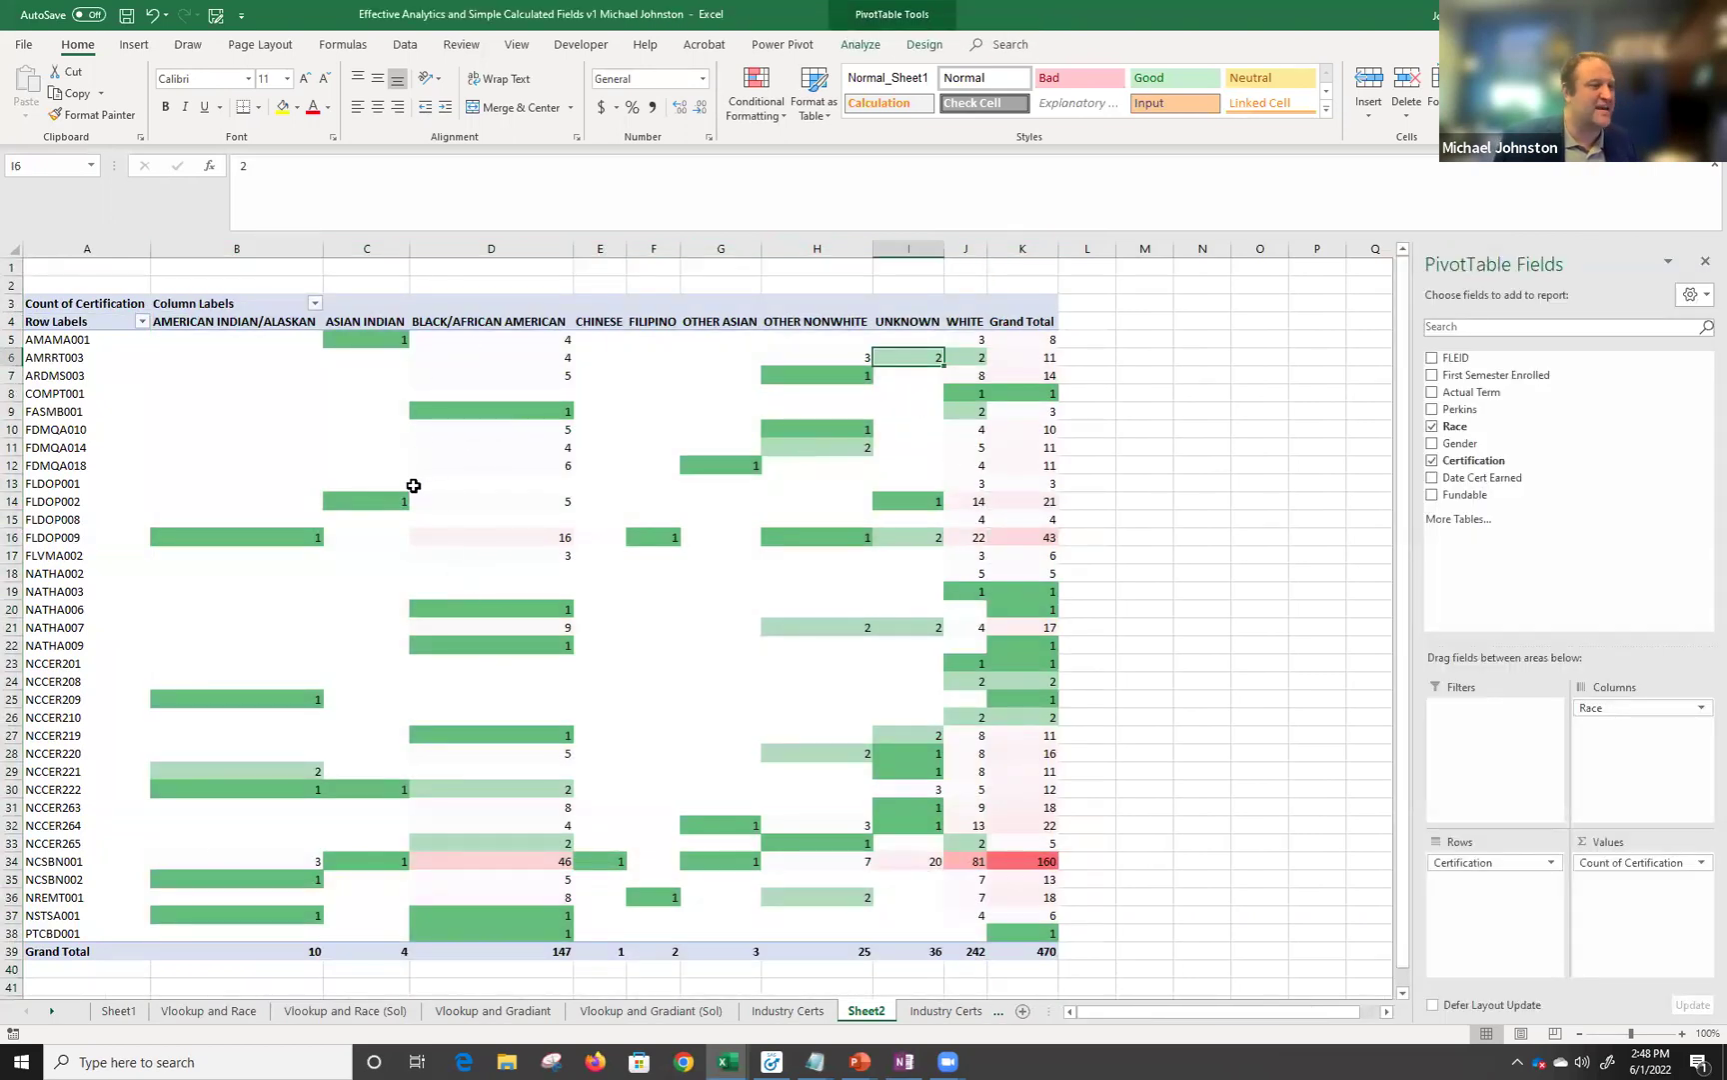
Examine the Black/African American certification counts, comparing FLDOP009 and NCSBN001 with the other certifications.
left_click(513, 537)
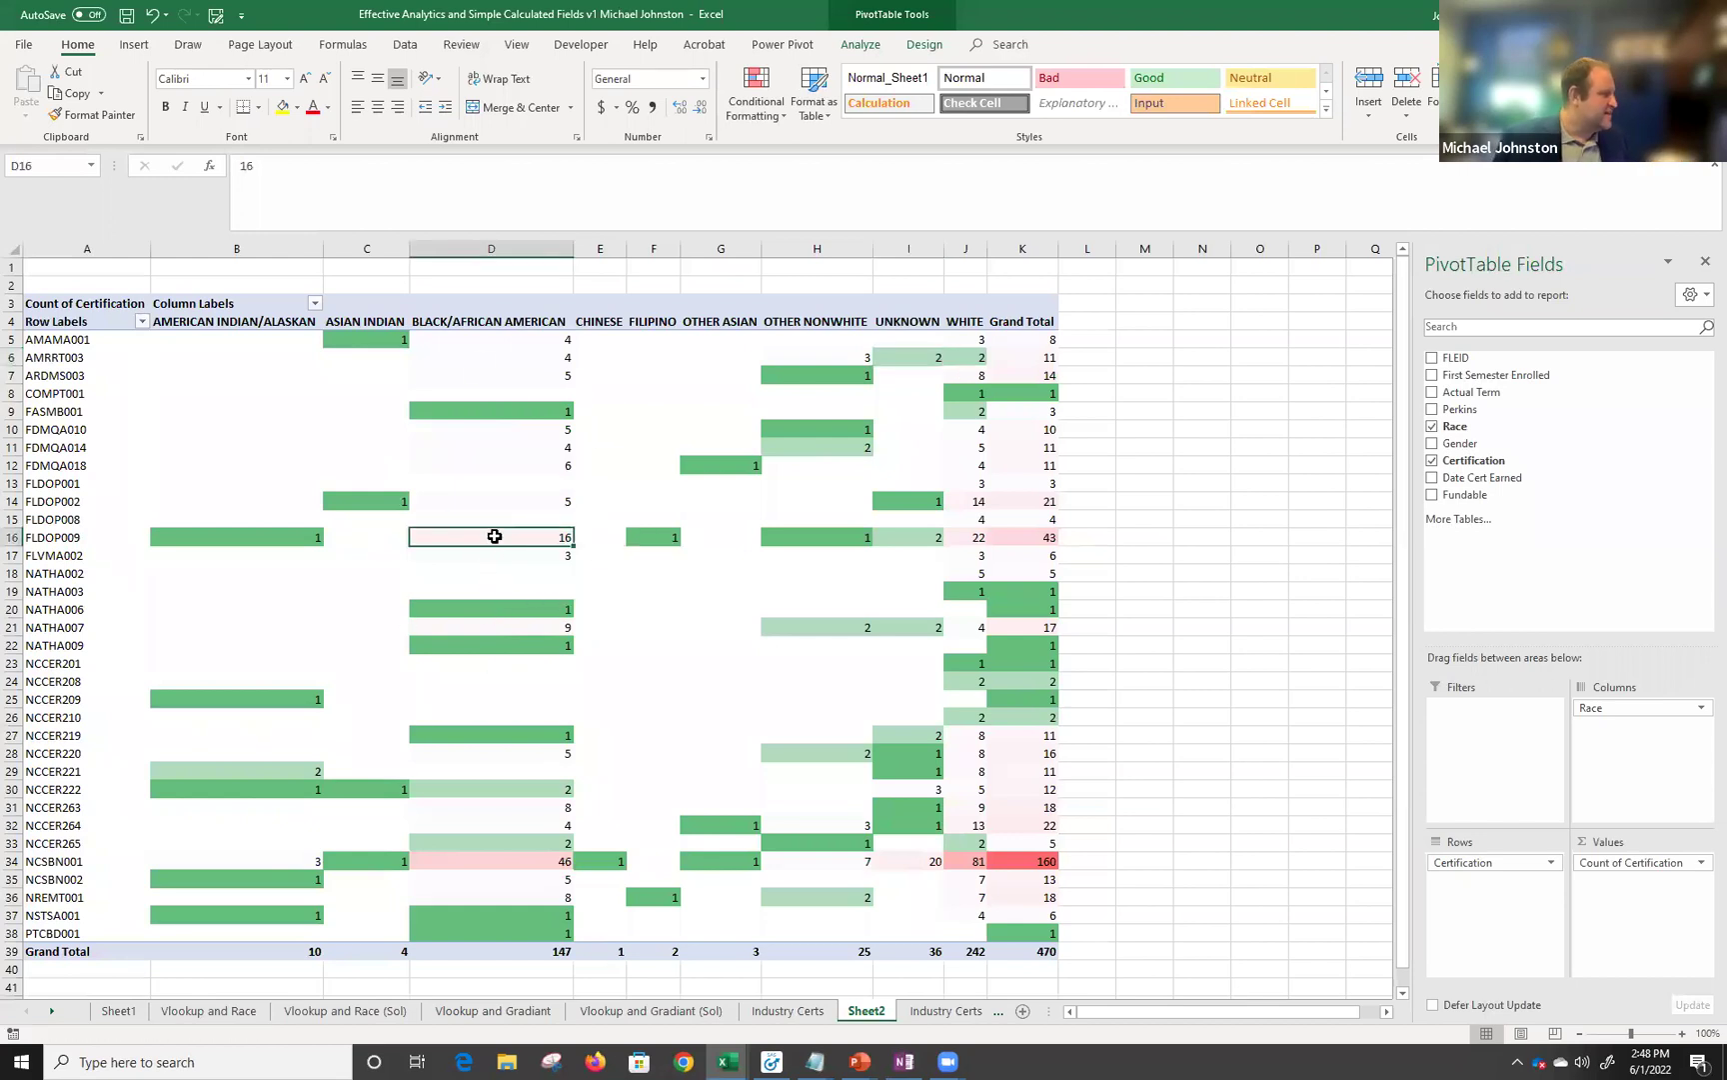
left_click(497, 862)
left_click(541, 249)
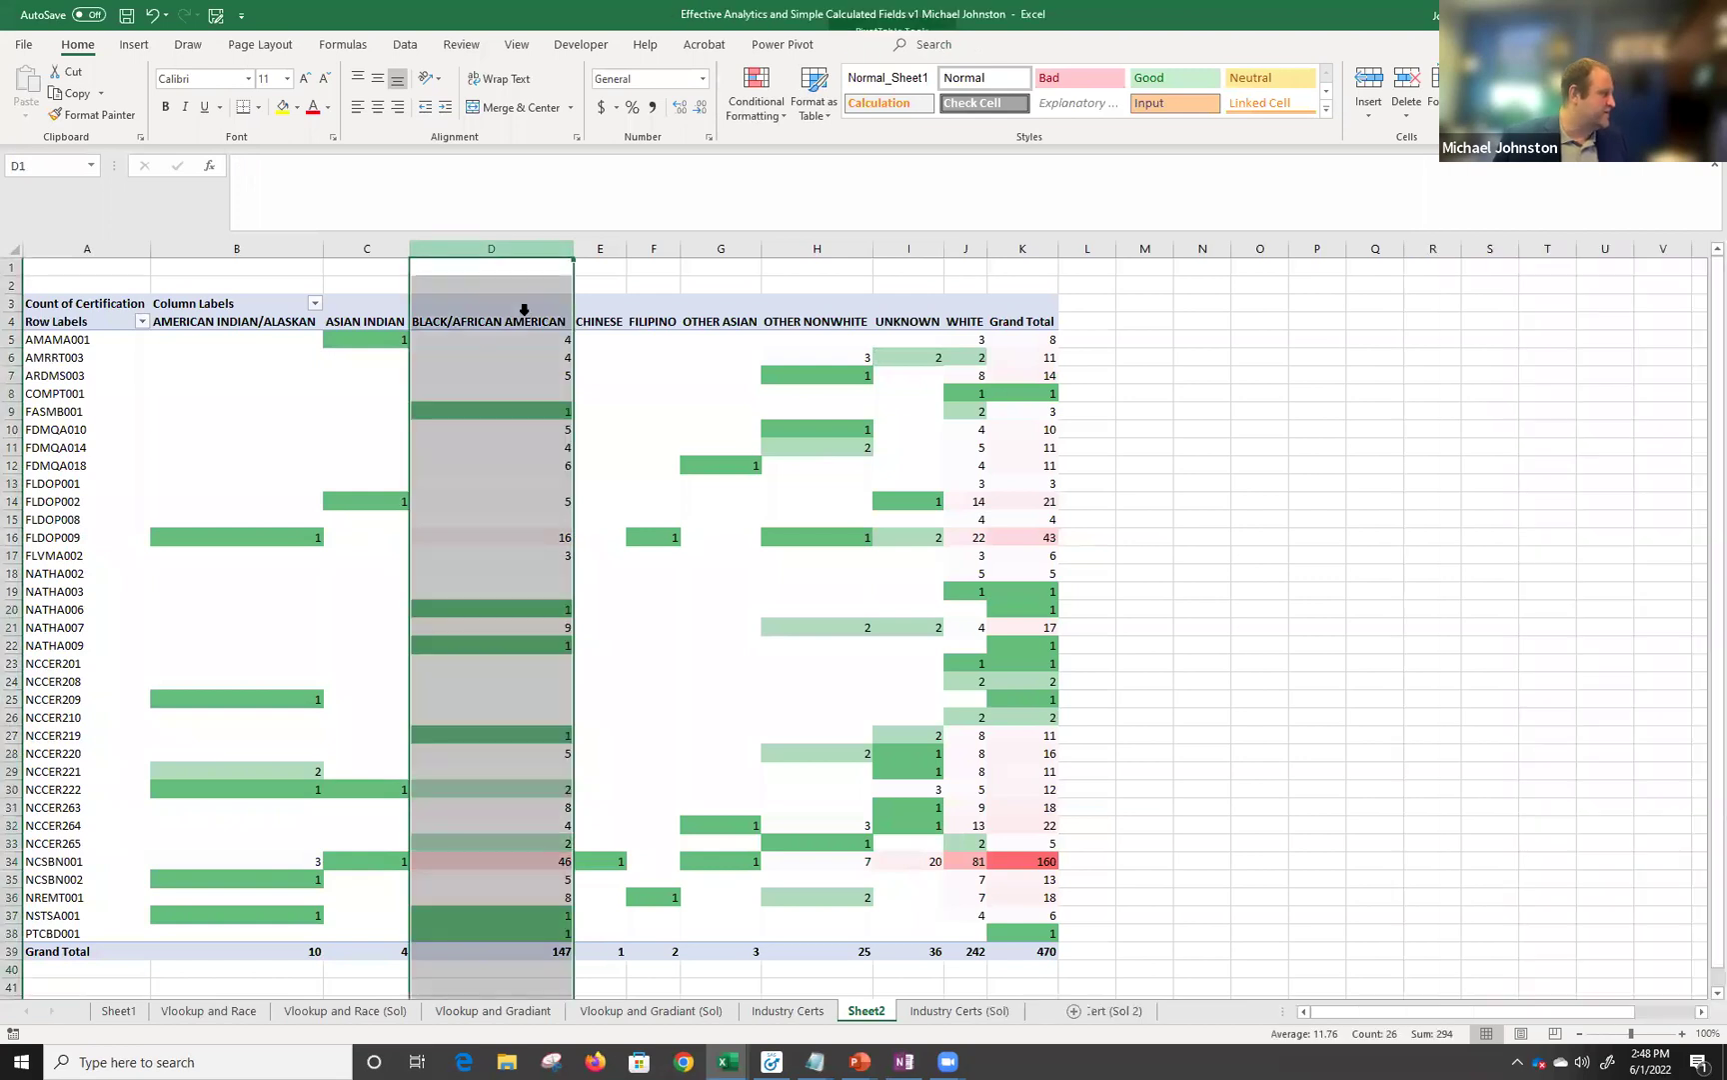
left_click(511, 860)
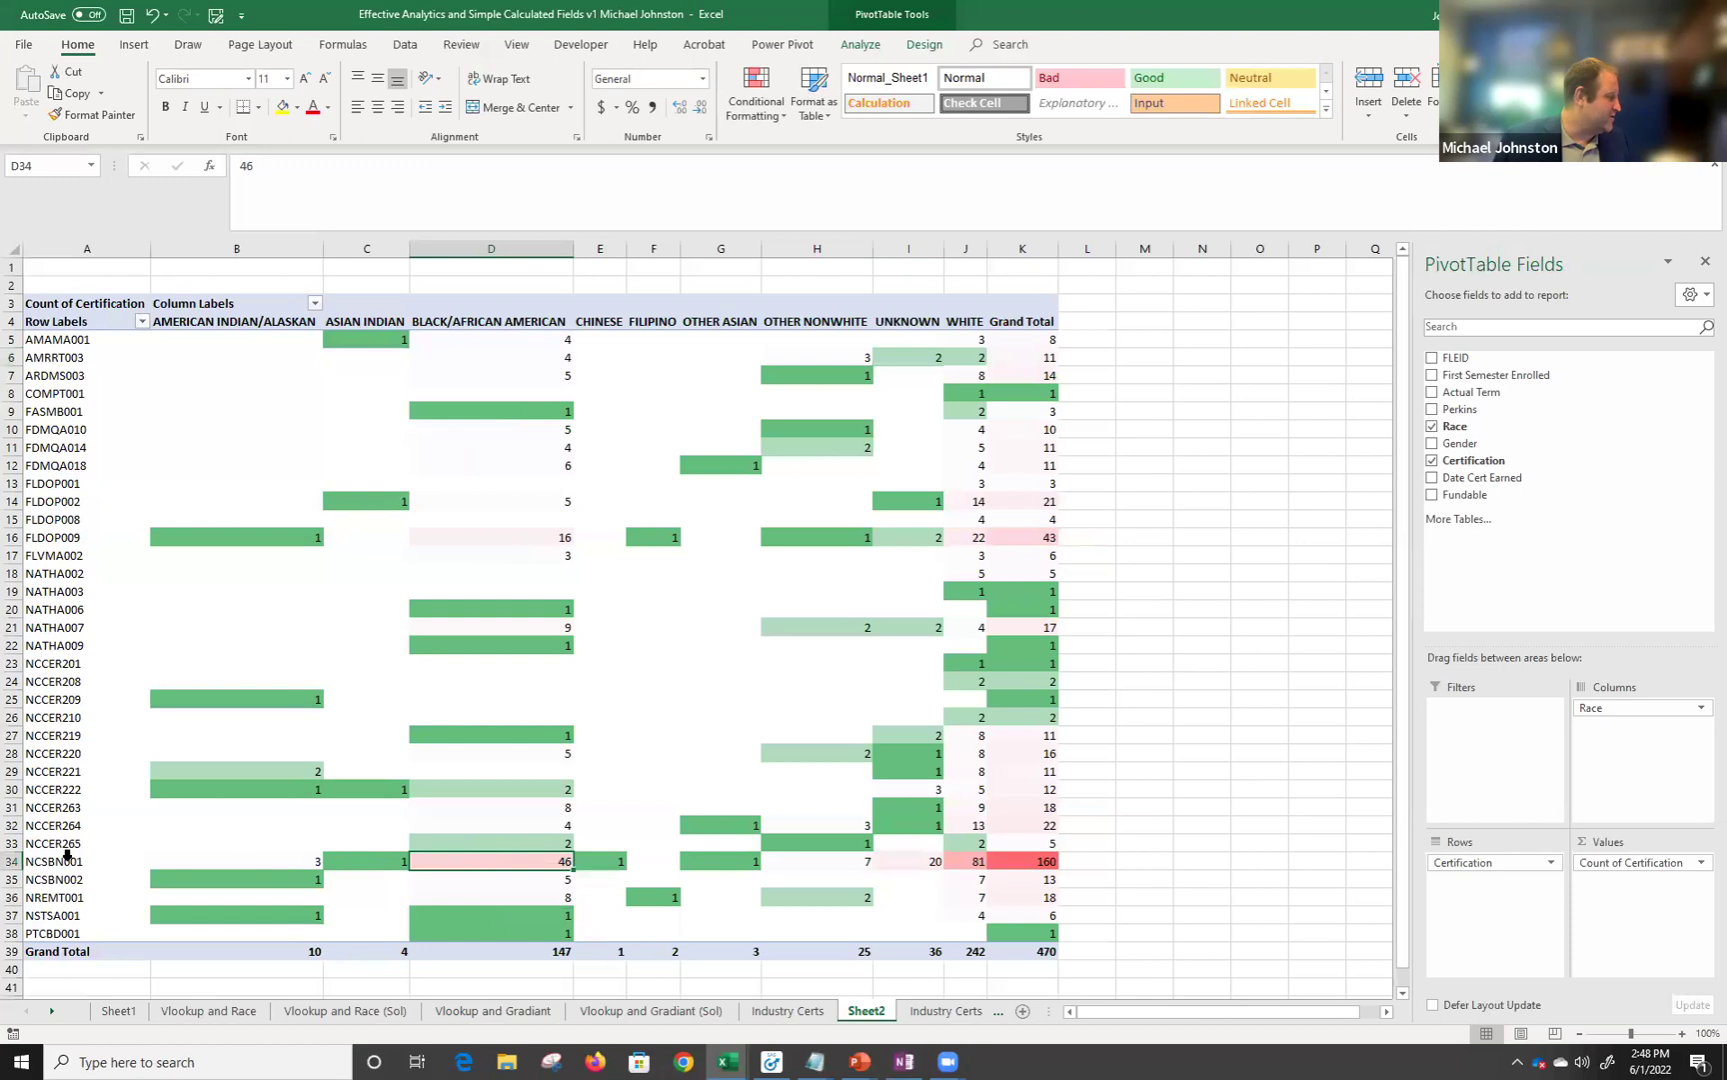
left_click(14, 861)
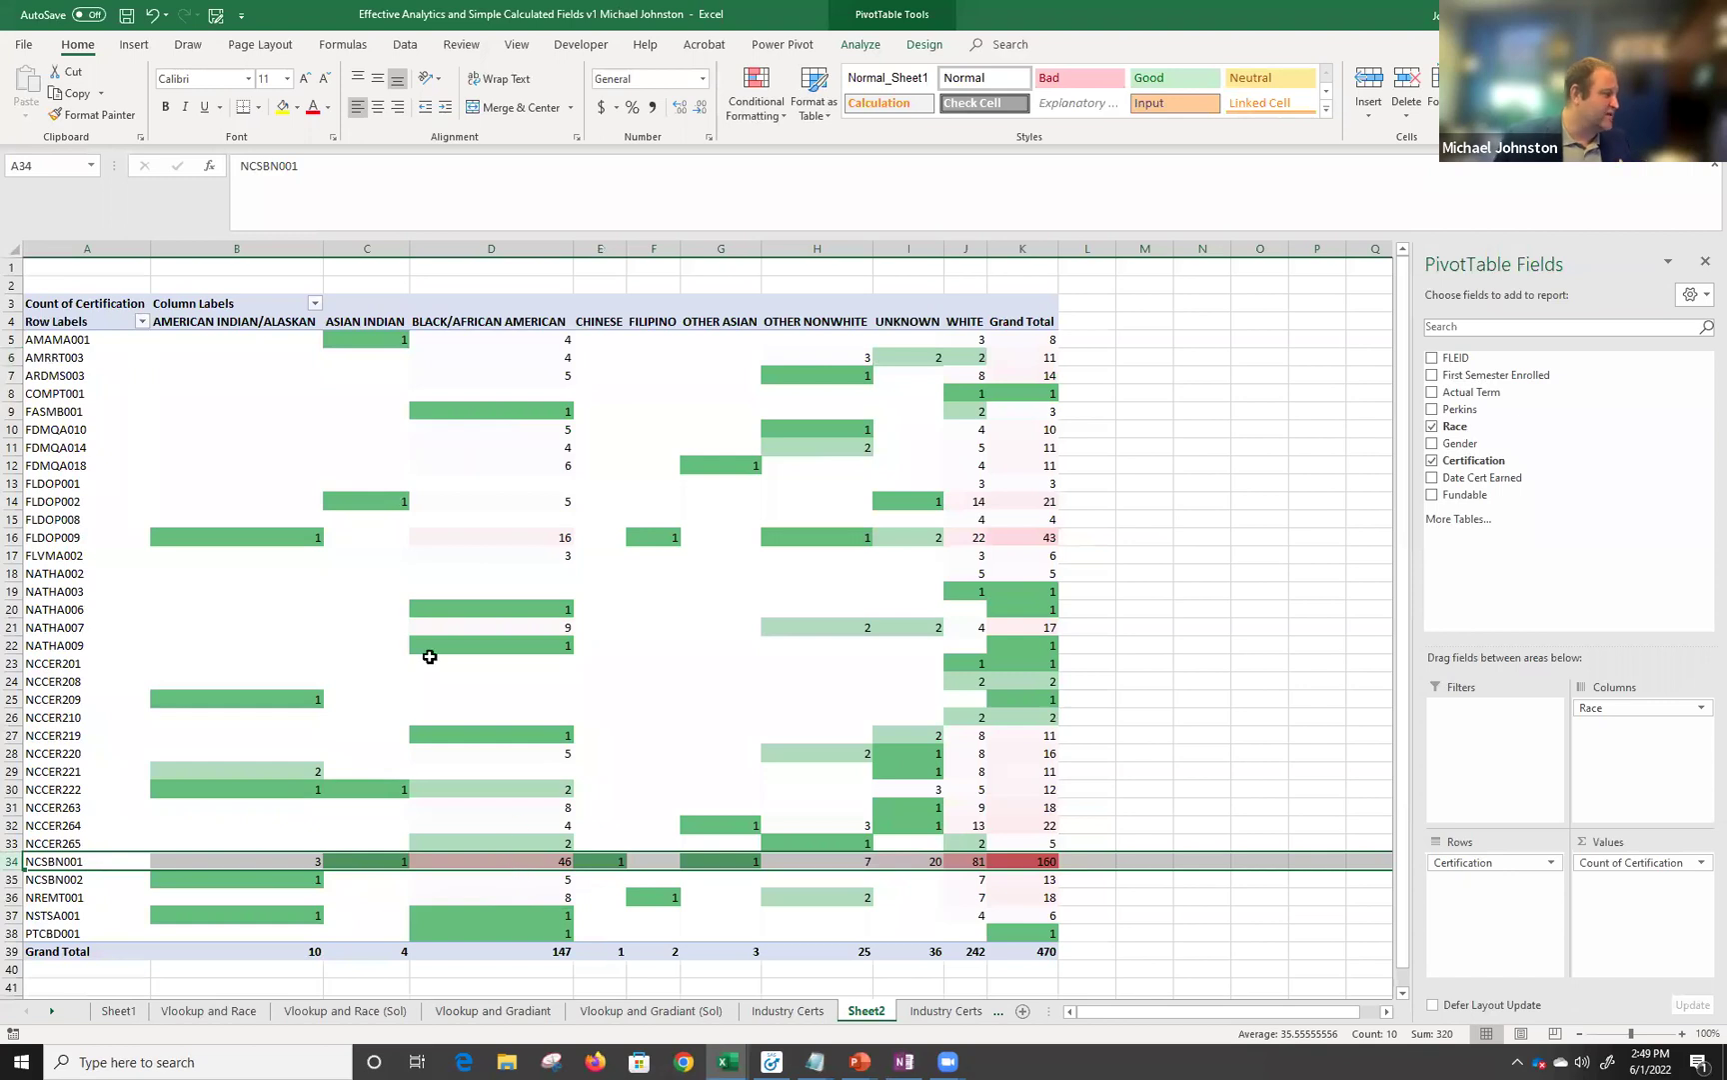
left_click(477, 538)
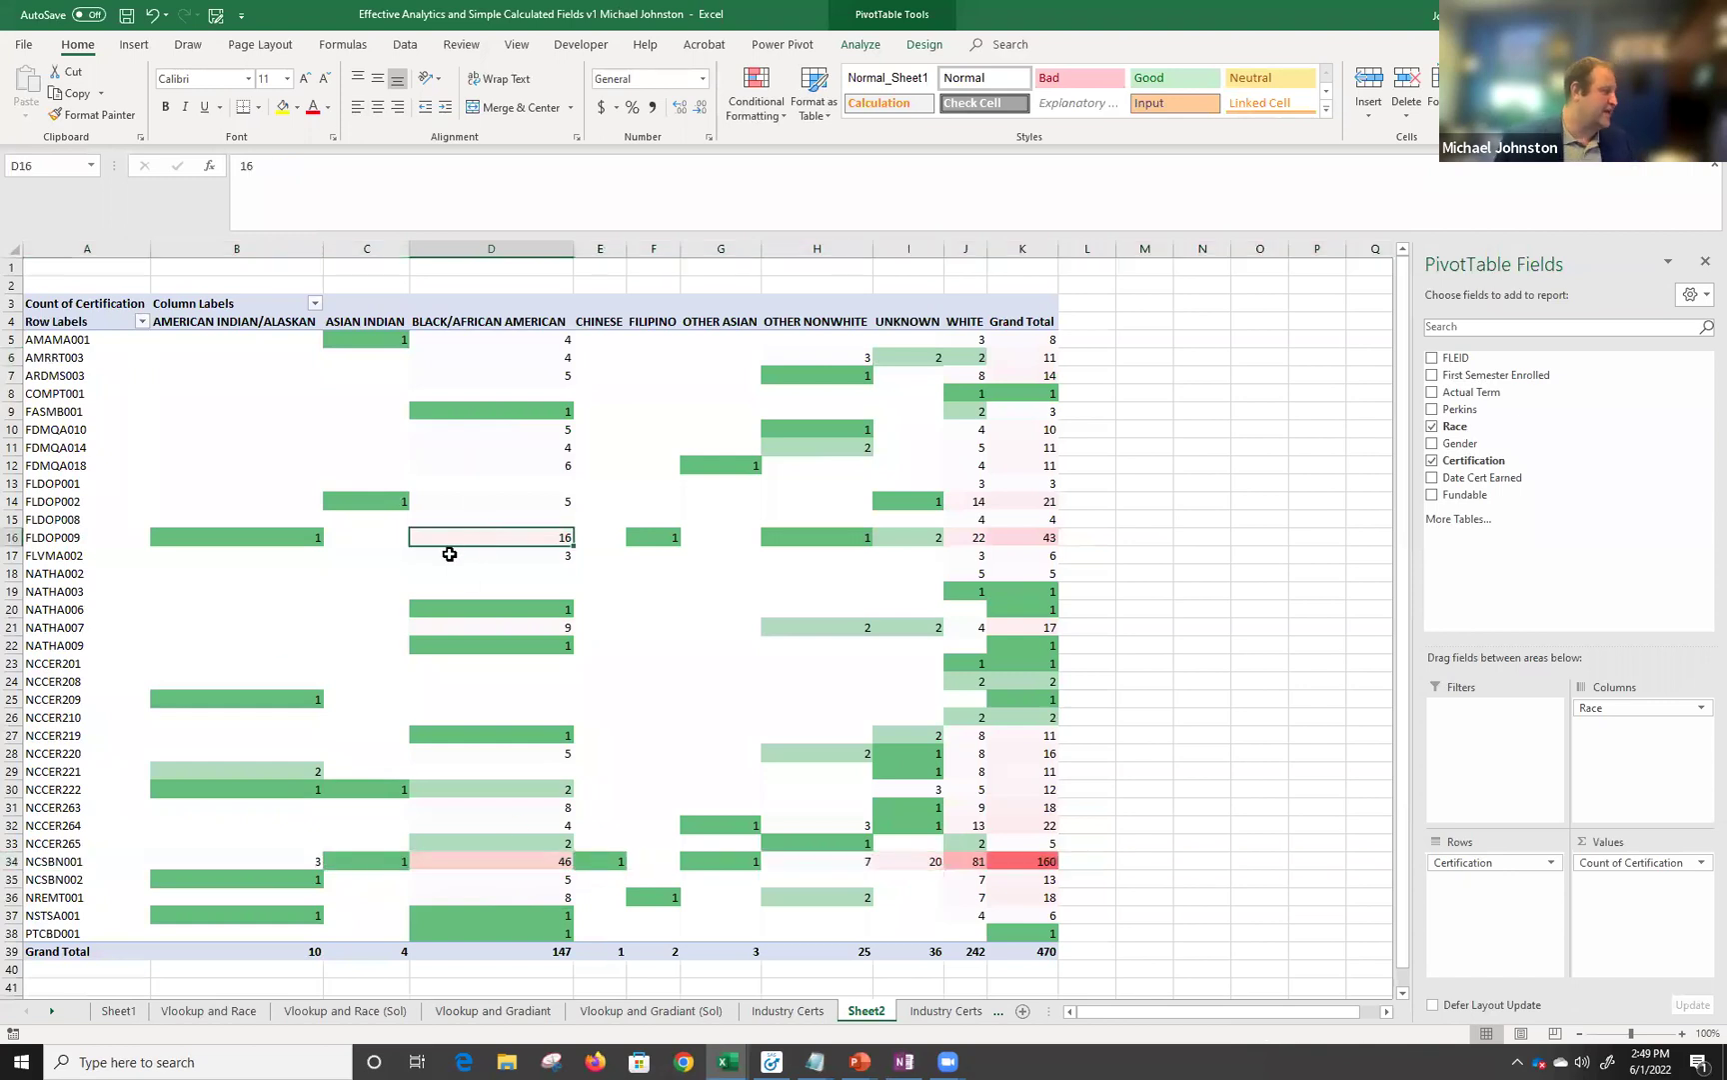
mouse_move(396, 497)
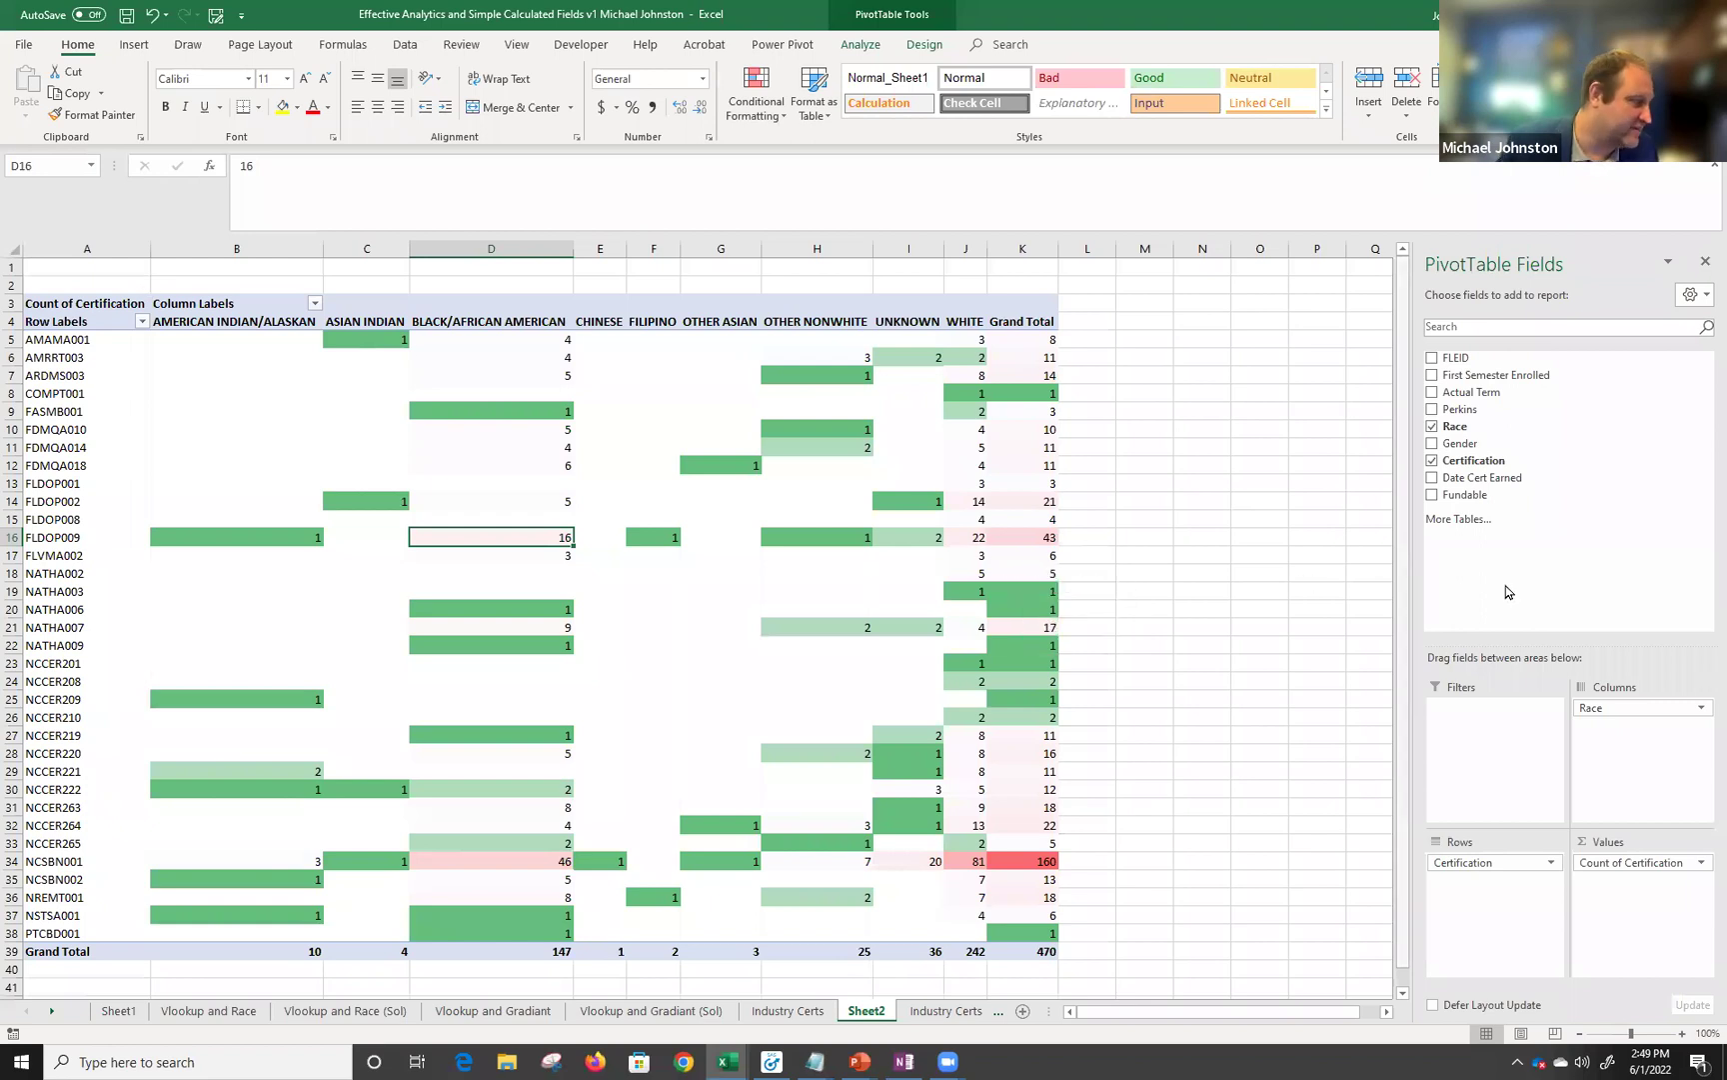
Add Perkins as a report filter on the pivot table and limit it to Y.
left_click_drag(1461, 413, 1506, 722)
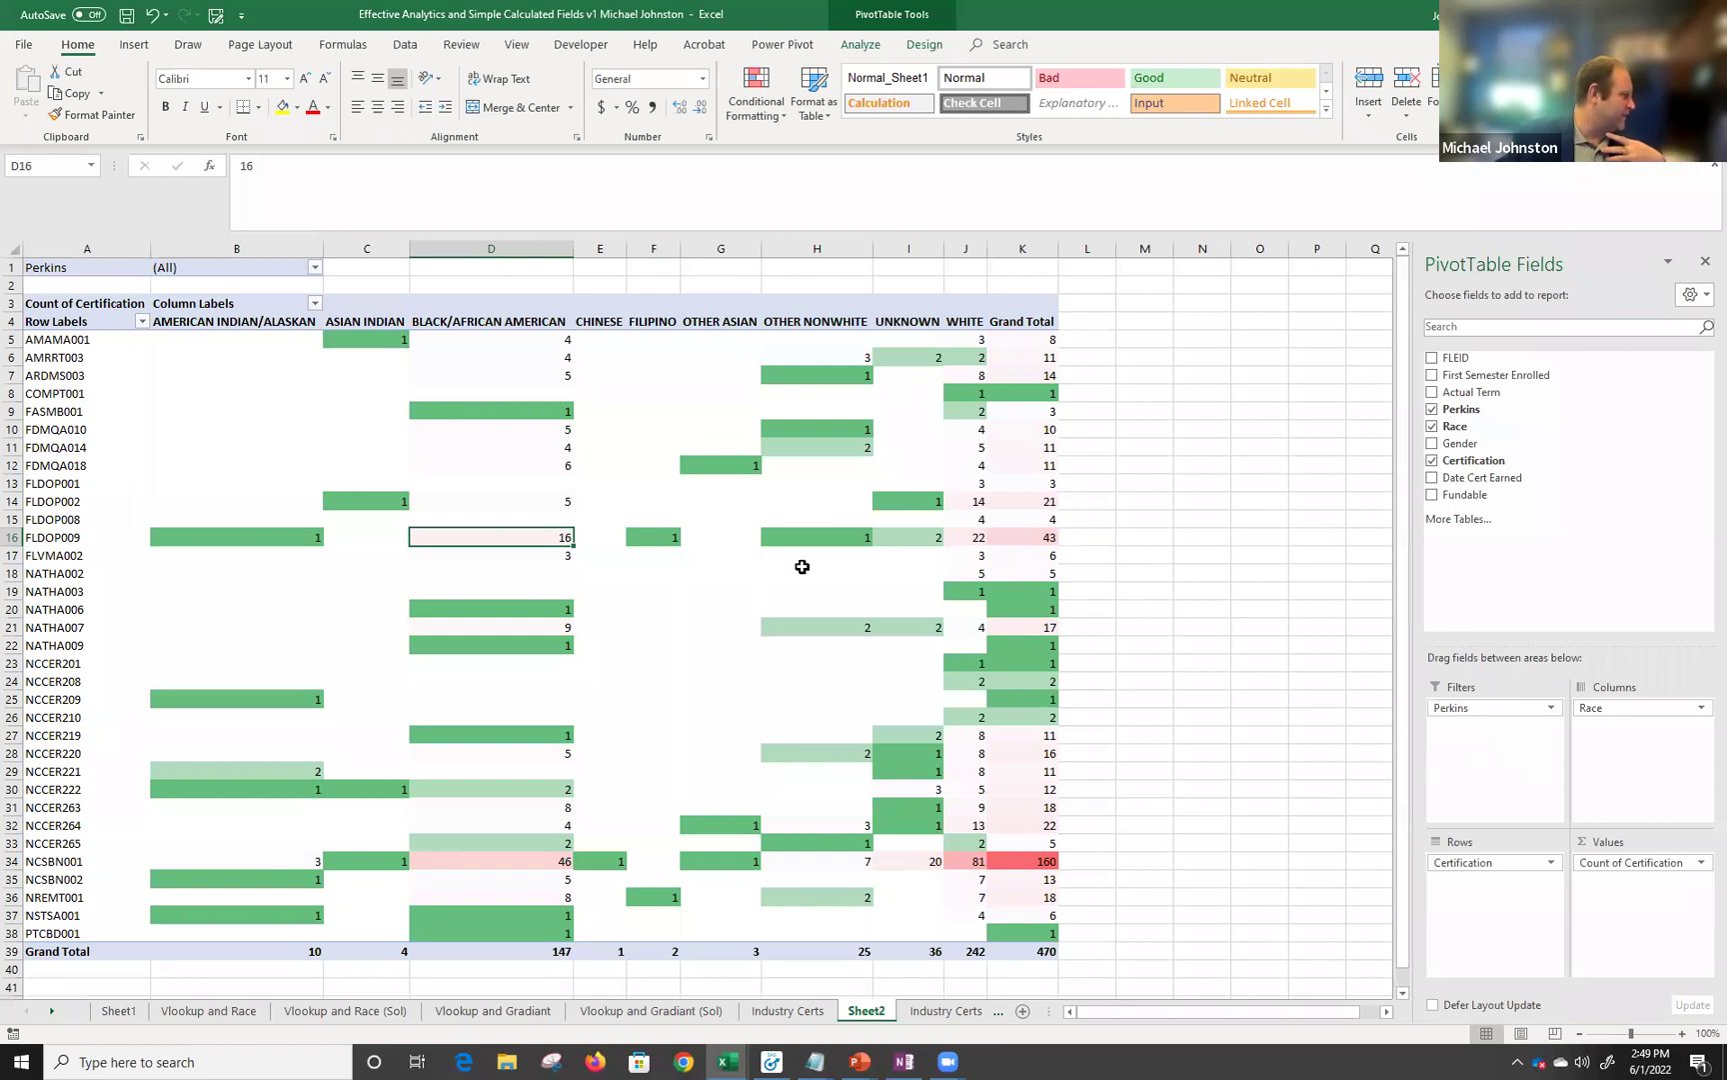
left_click(315, 268)
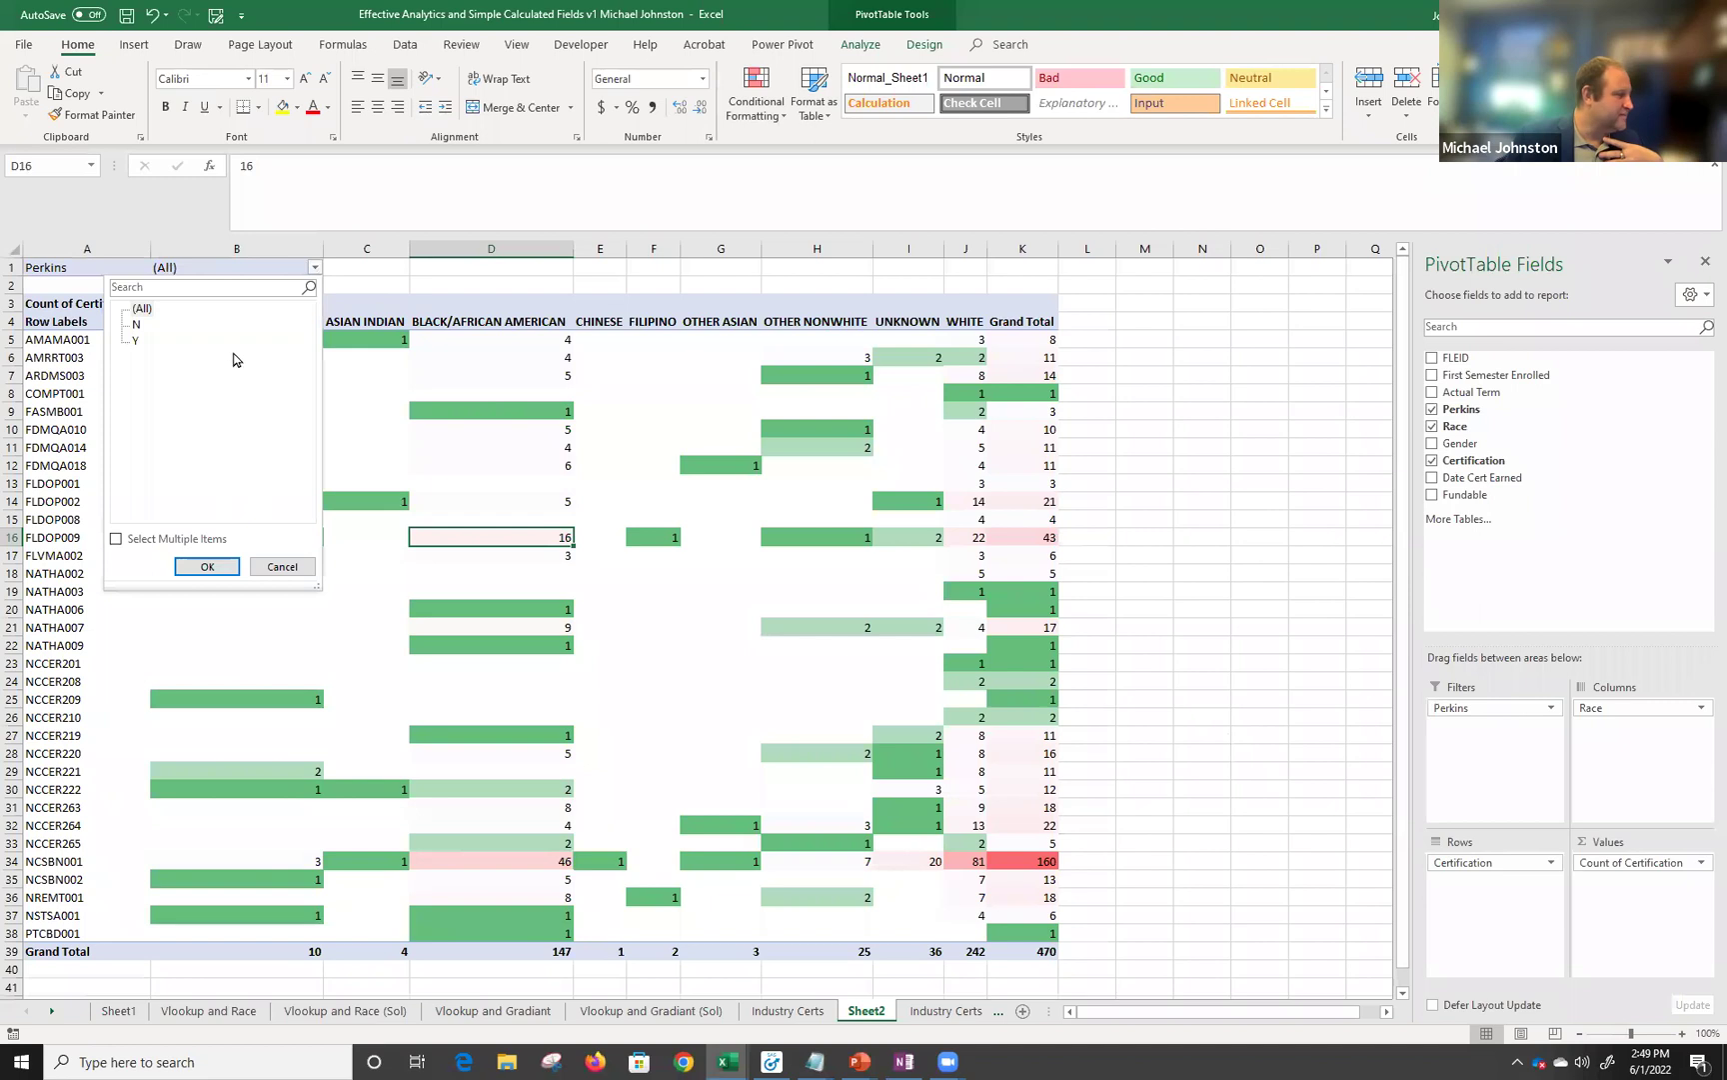
left_click(135, 341)
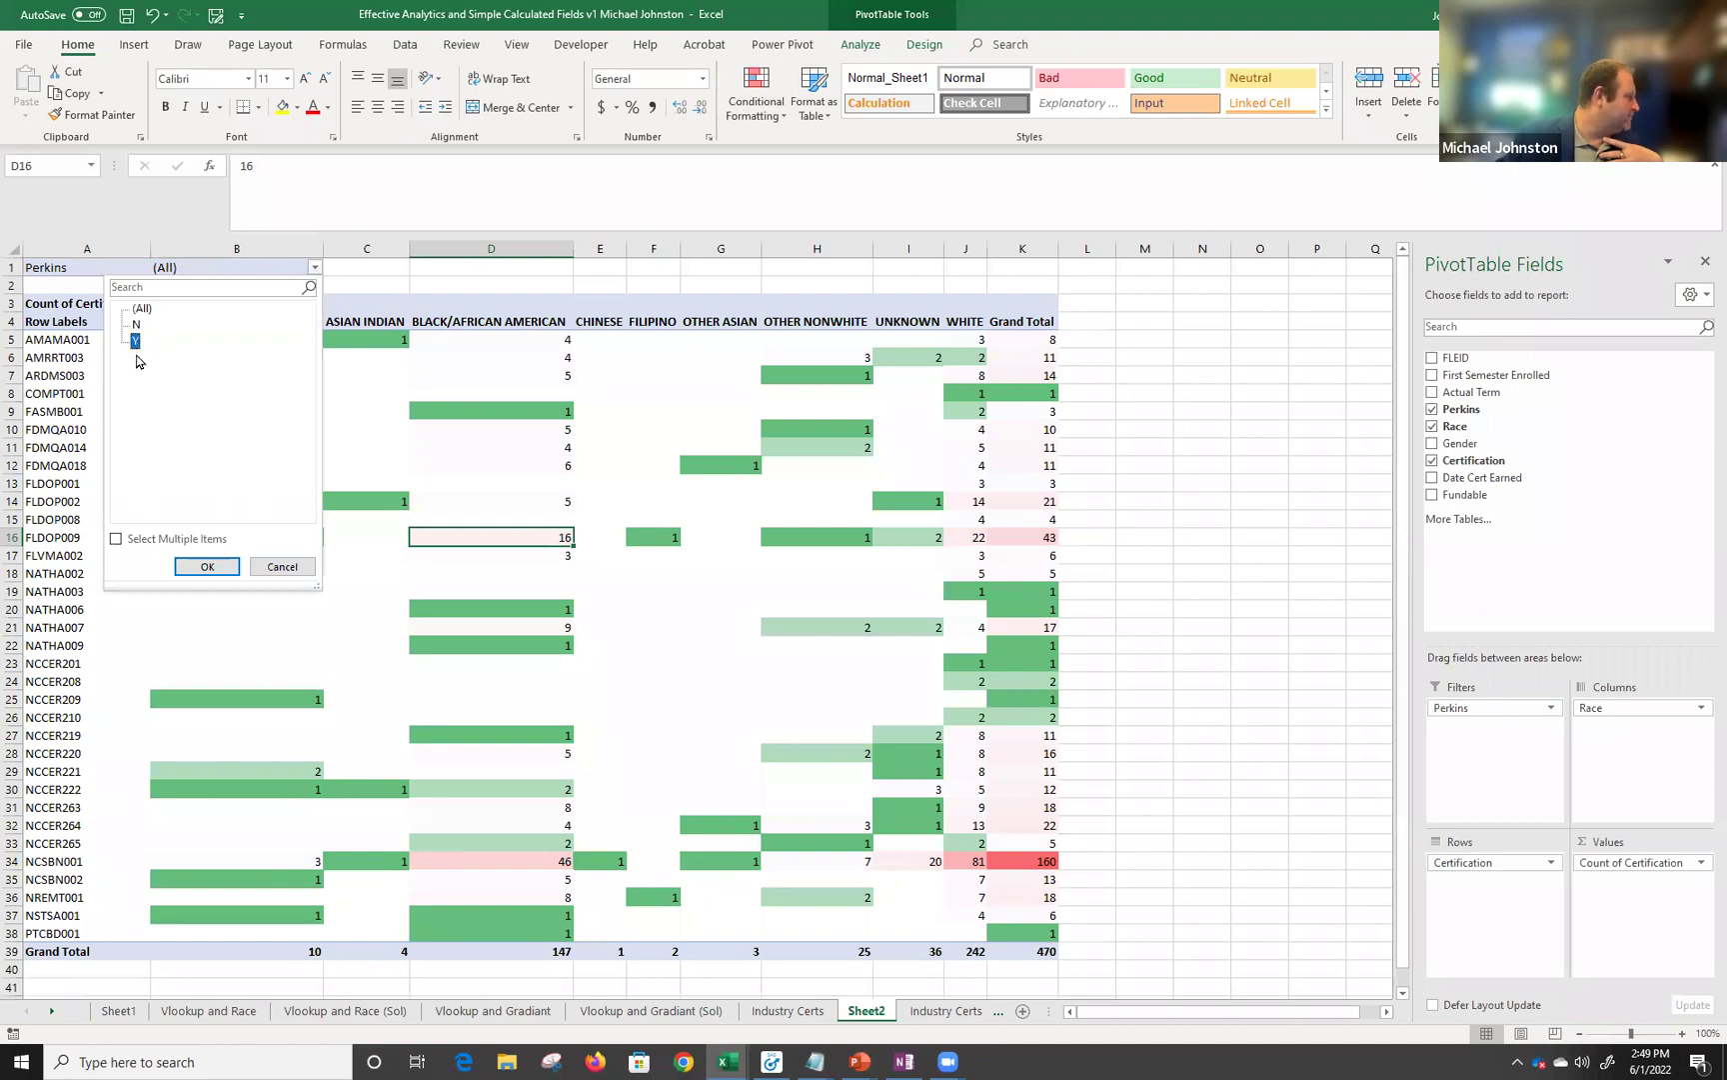
left_click(209, 565)
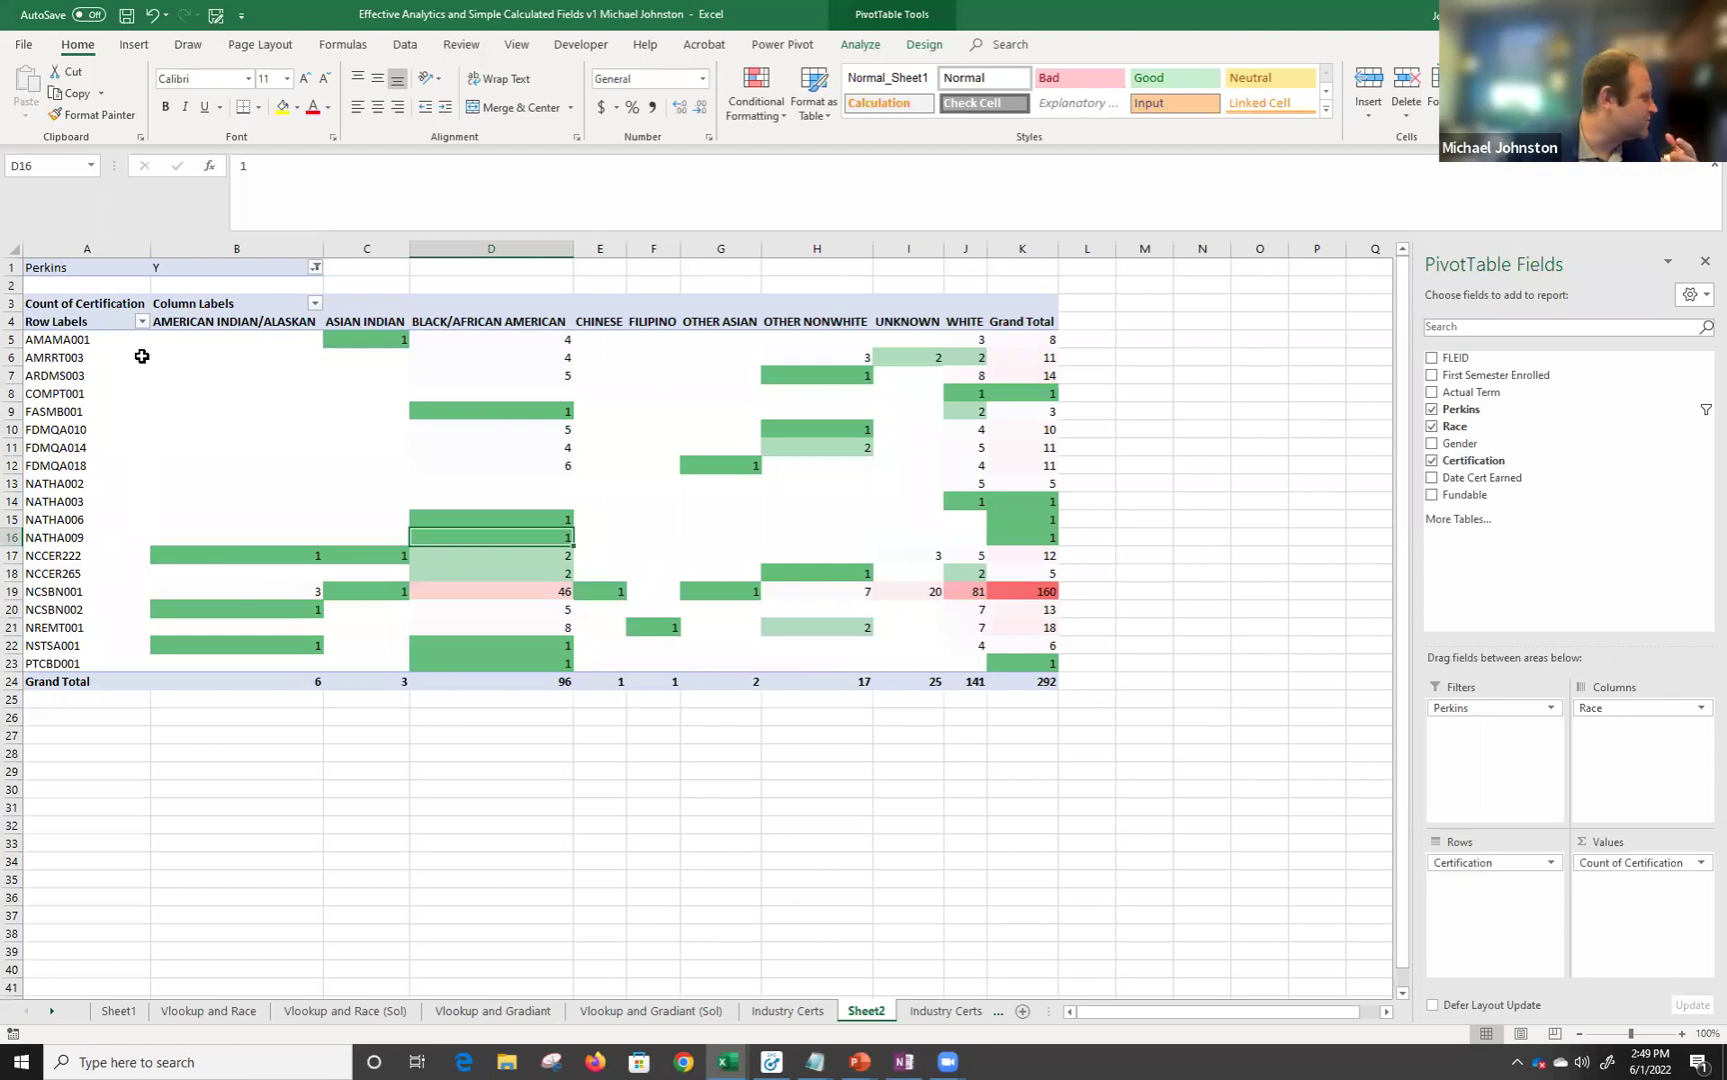
Change the pivot table's Perkins filter to N and review the remaining certification counts.
left_click(315, 267)
left_click(140, 340)
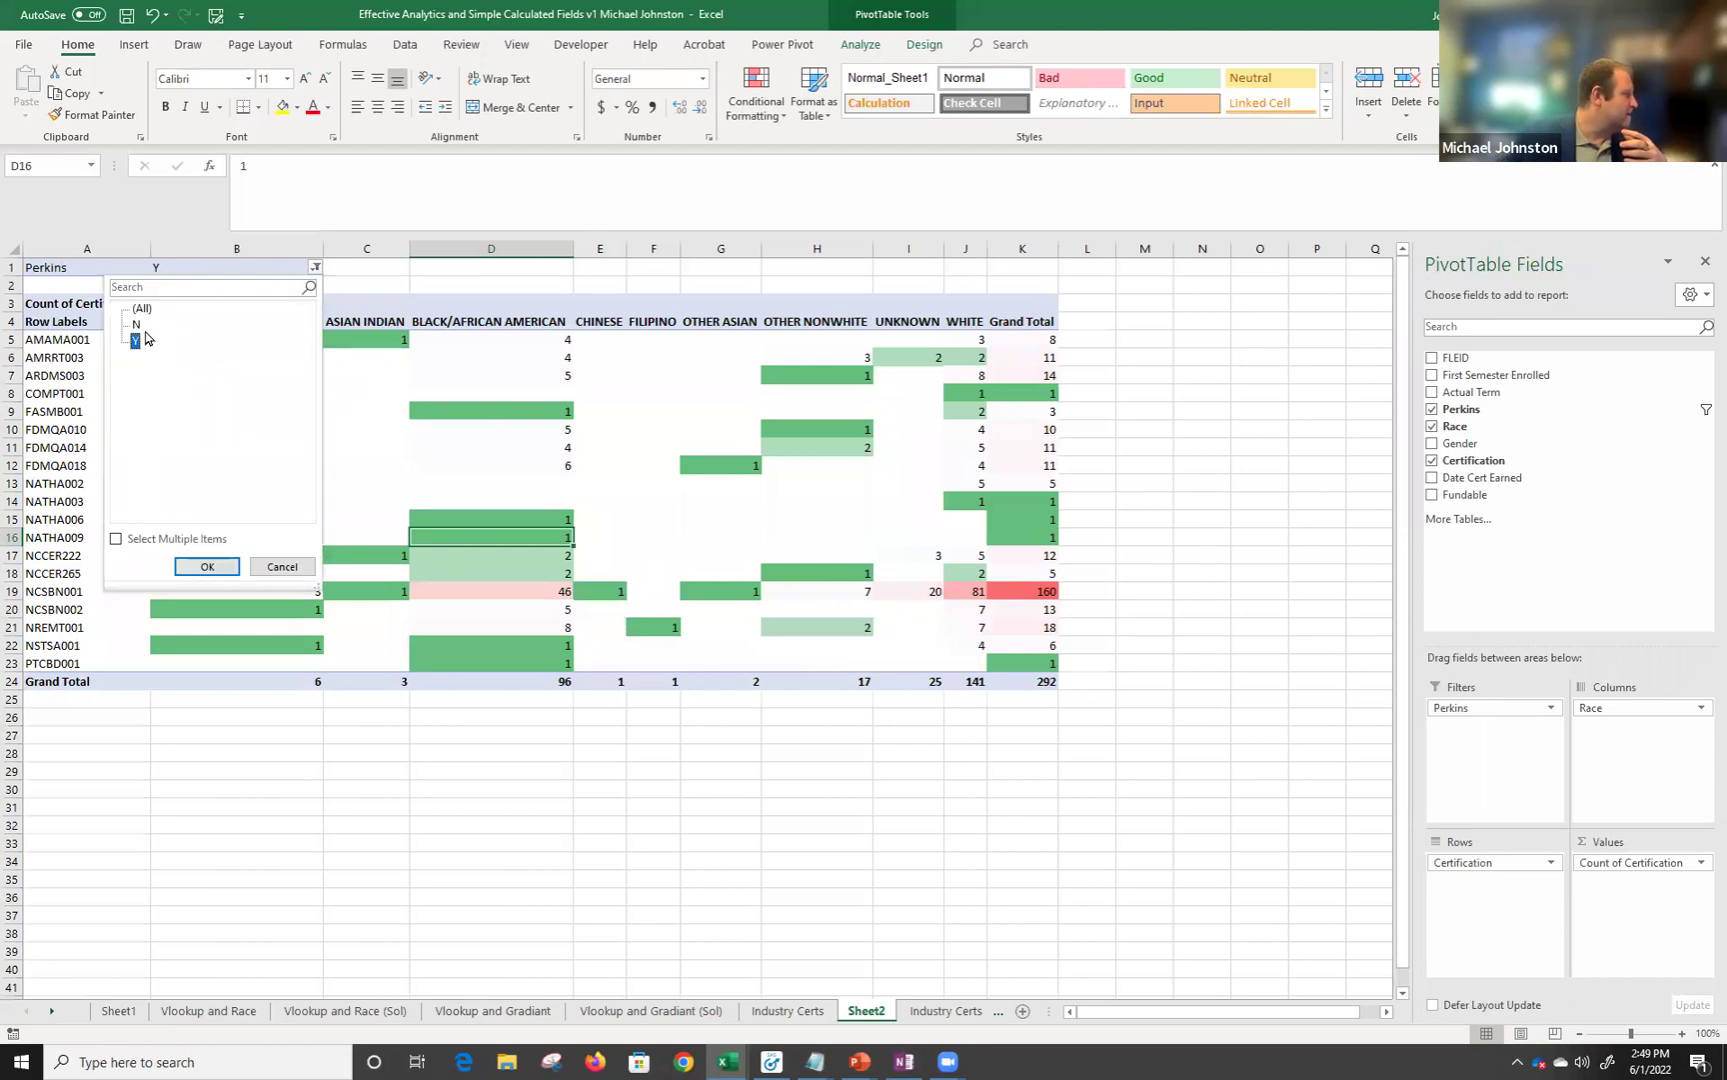
left_click(137, 324)
left_click(207, 567)
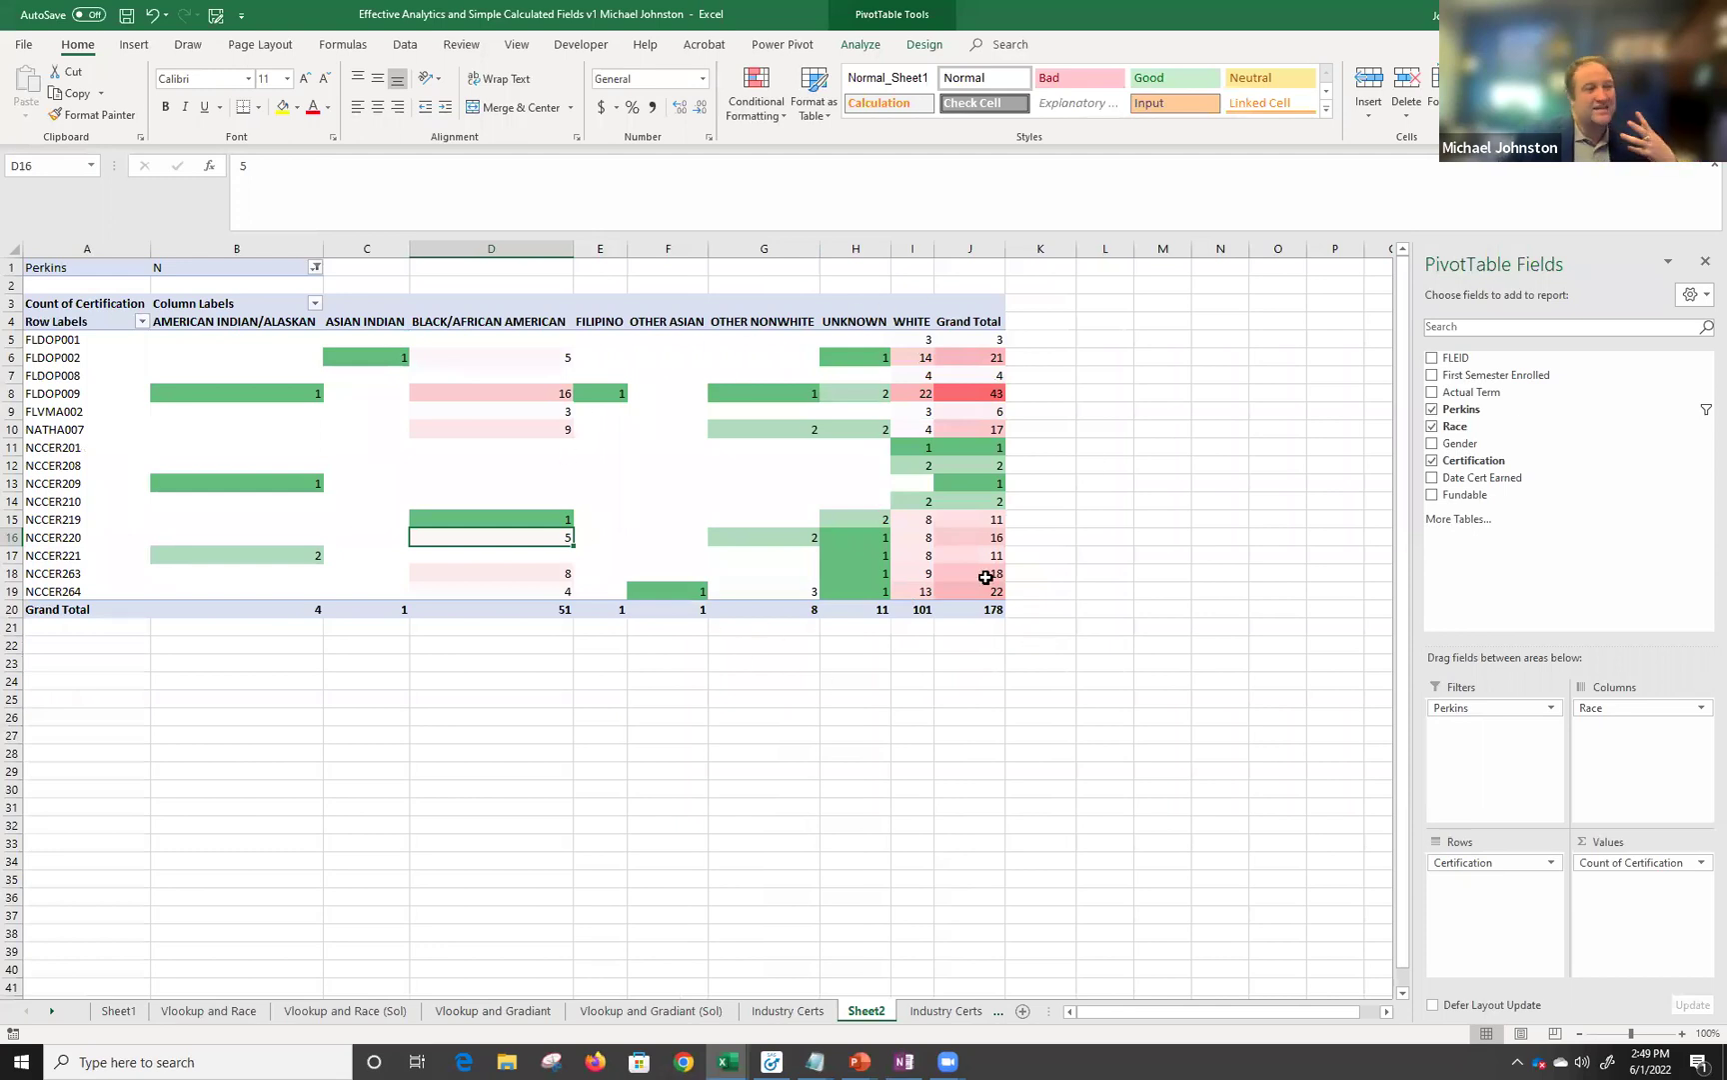
mouse_move(985, 576)
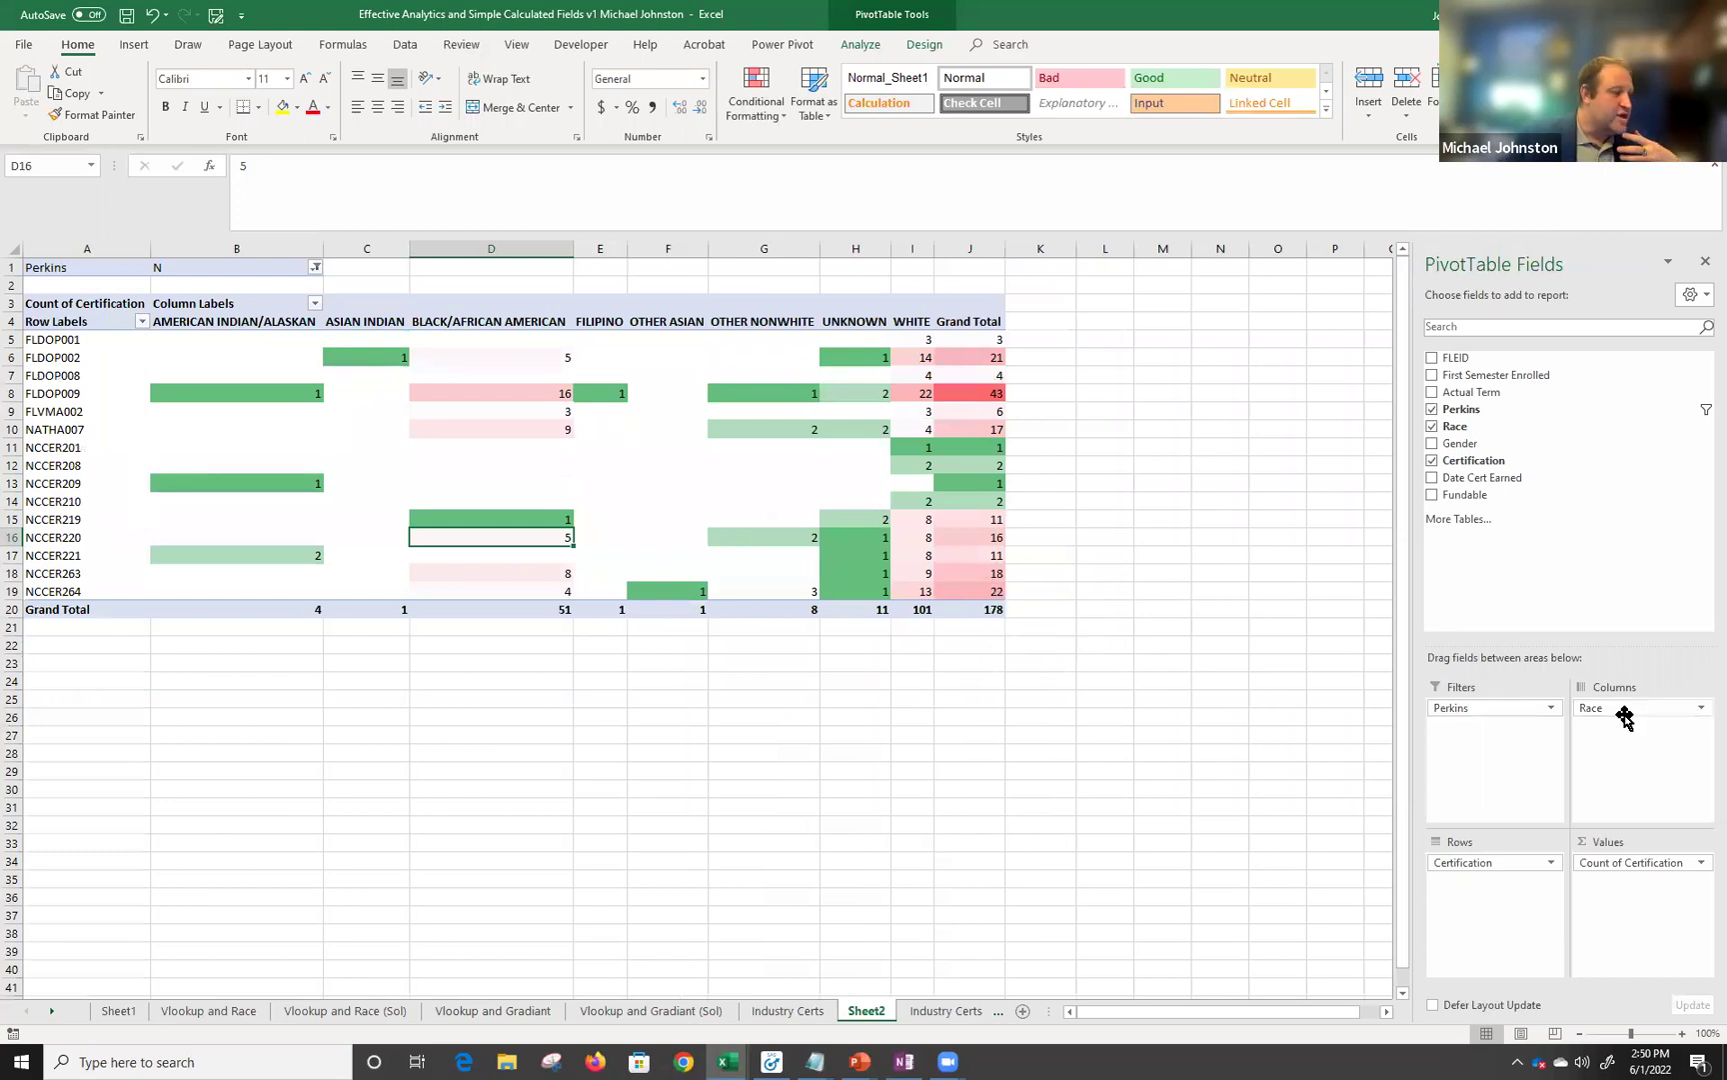
Replace Race with Gender as the pivot table's column field.
left_click_drag(1624, 708, 880, 777)
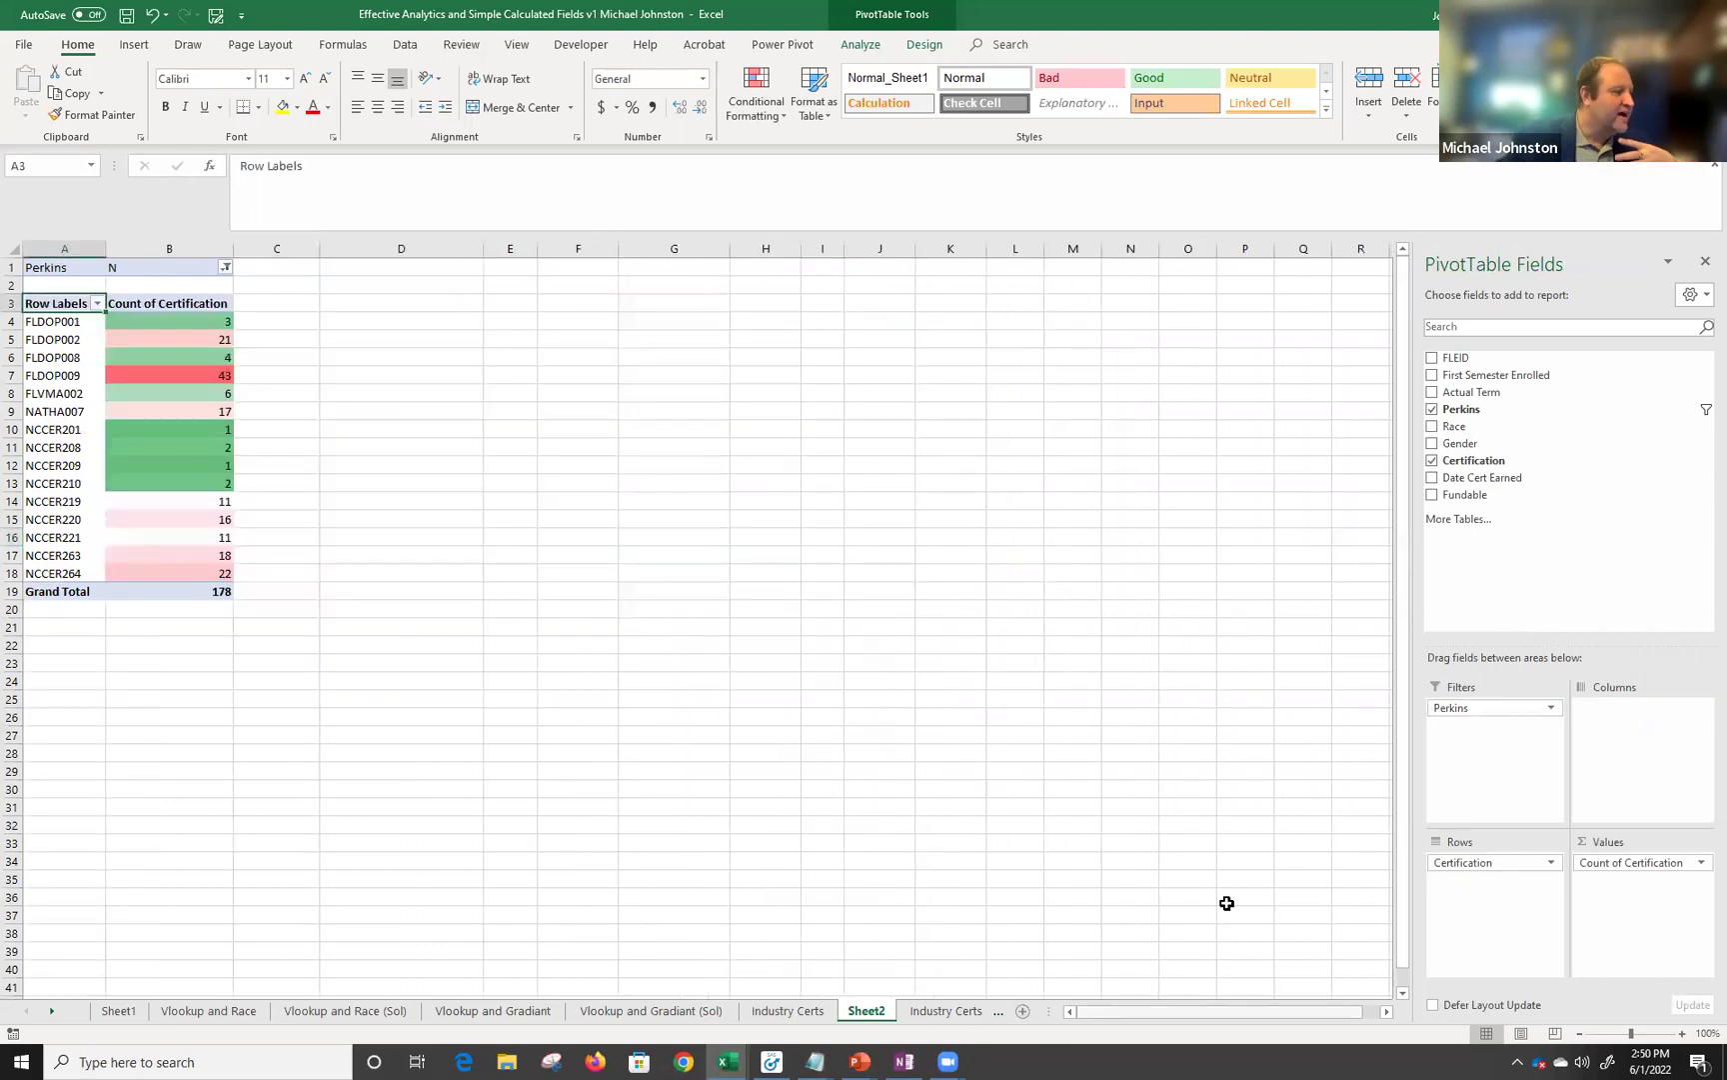
left_click_drag(1458, 444, 1622, 728)
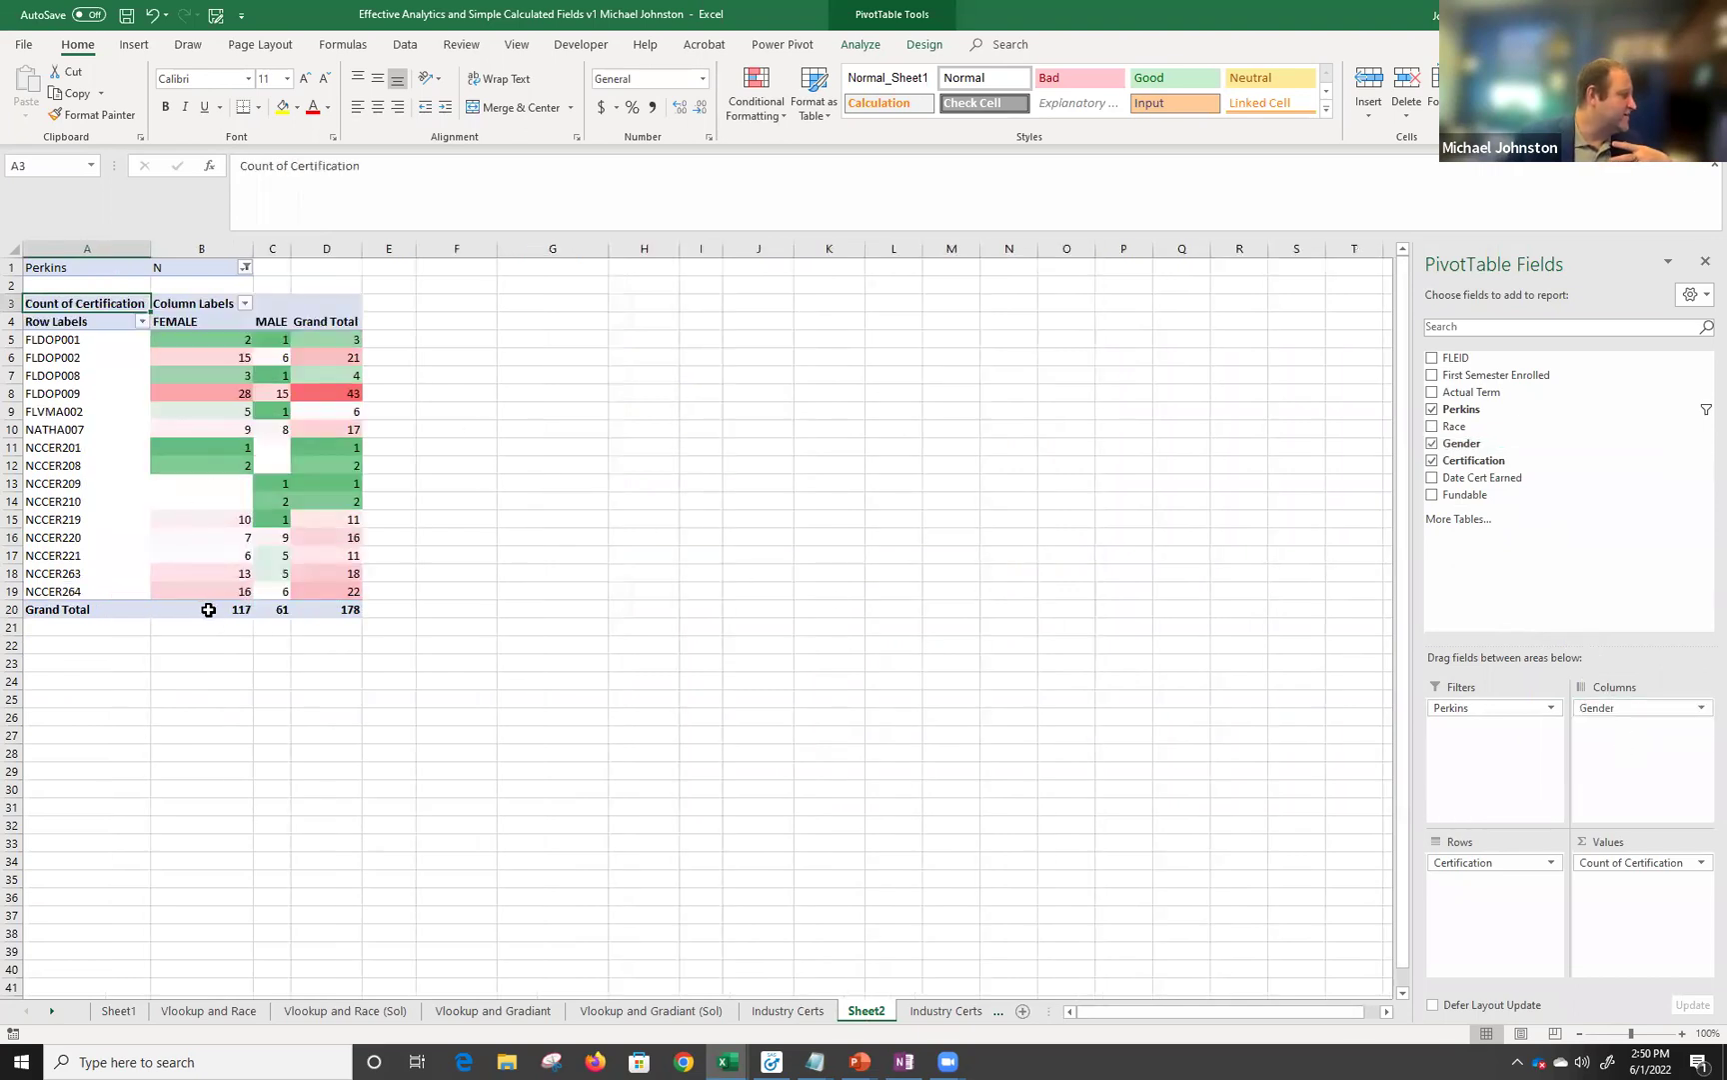
Set the Perkins report filter back to (All) for the certification counts by gender.
left_click(247, 268)
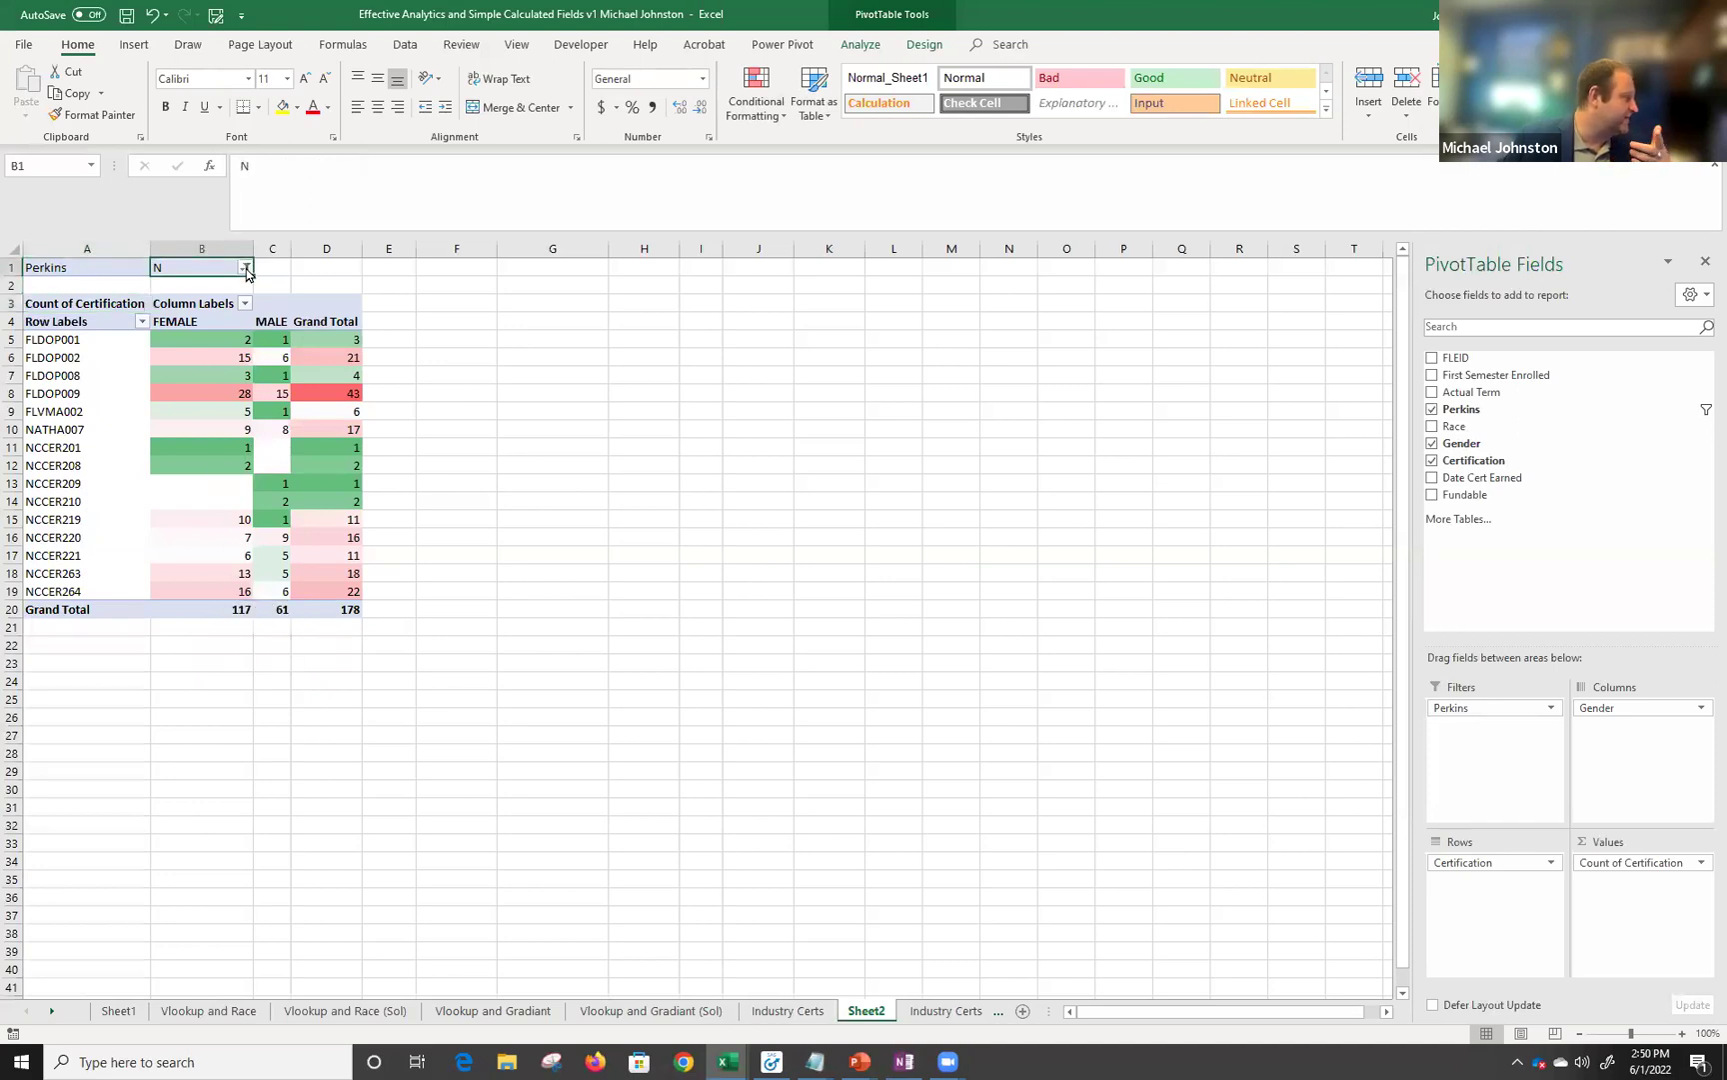
left_click(245, 268)
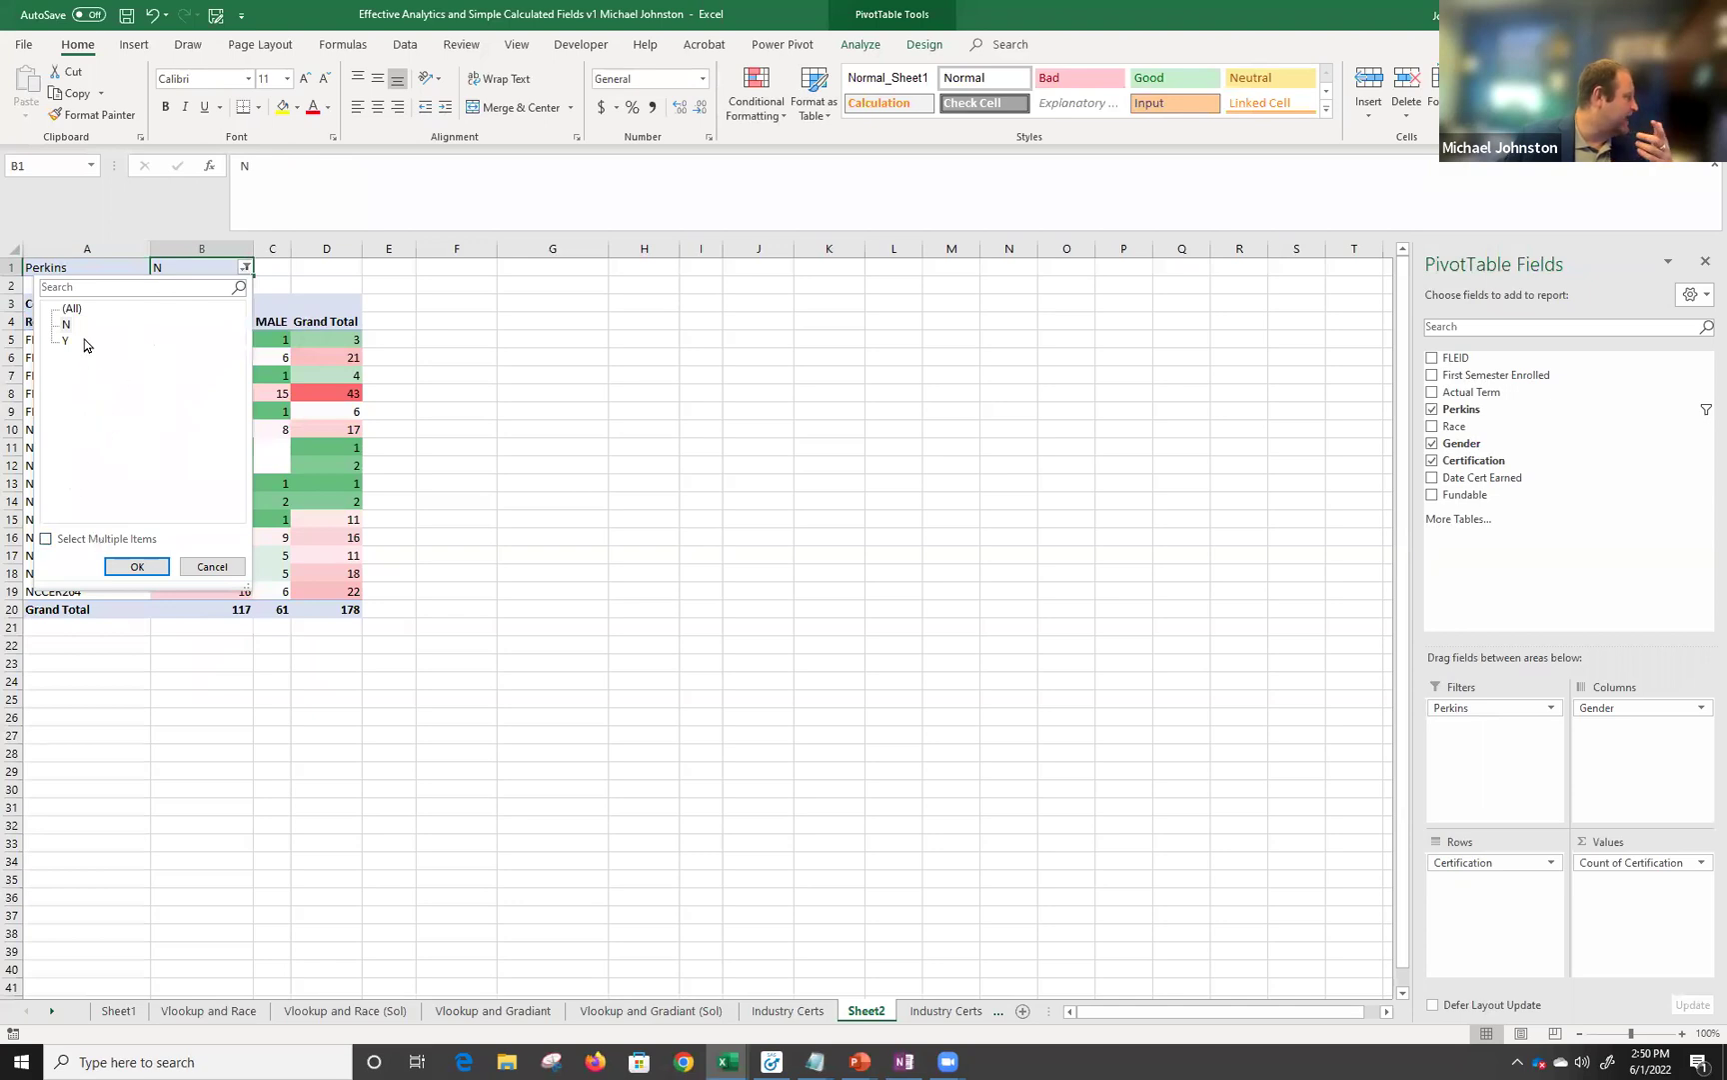
left_click(70, 307)
left_click(137, 565)
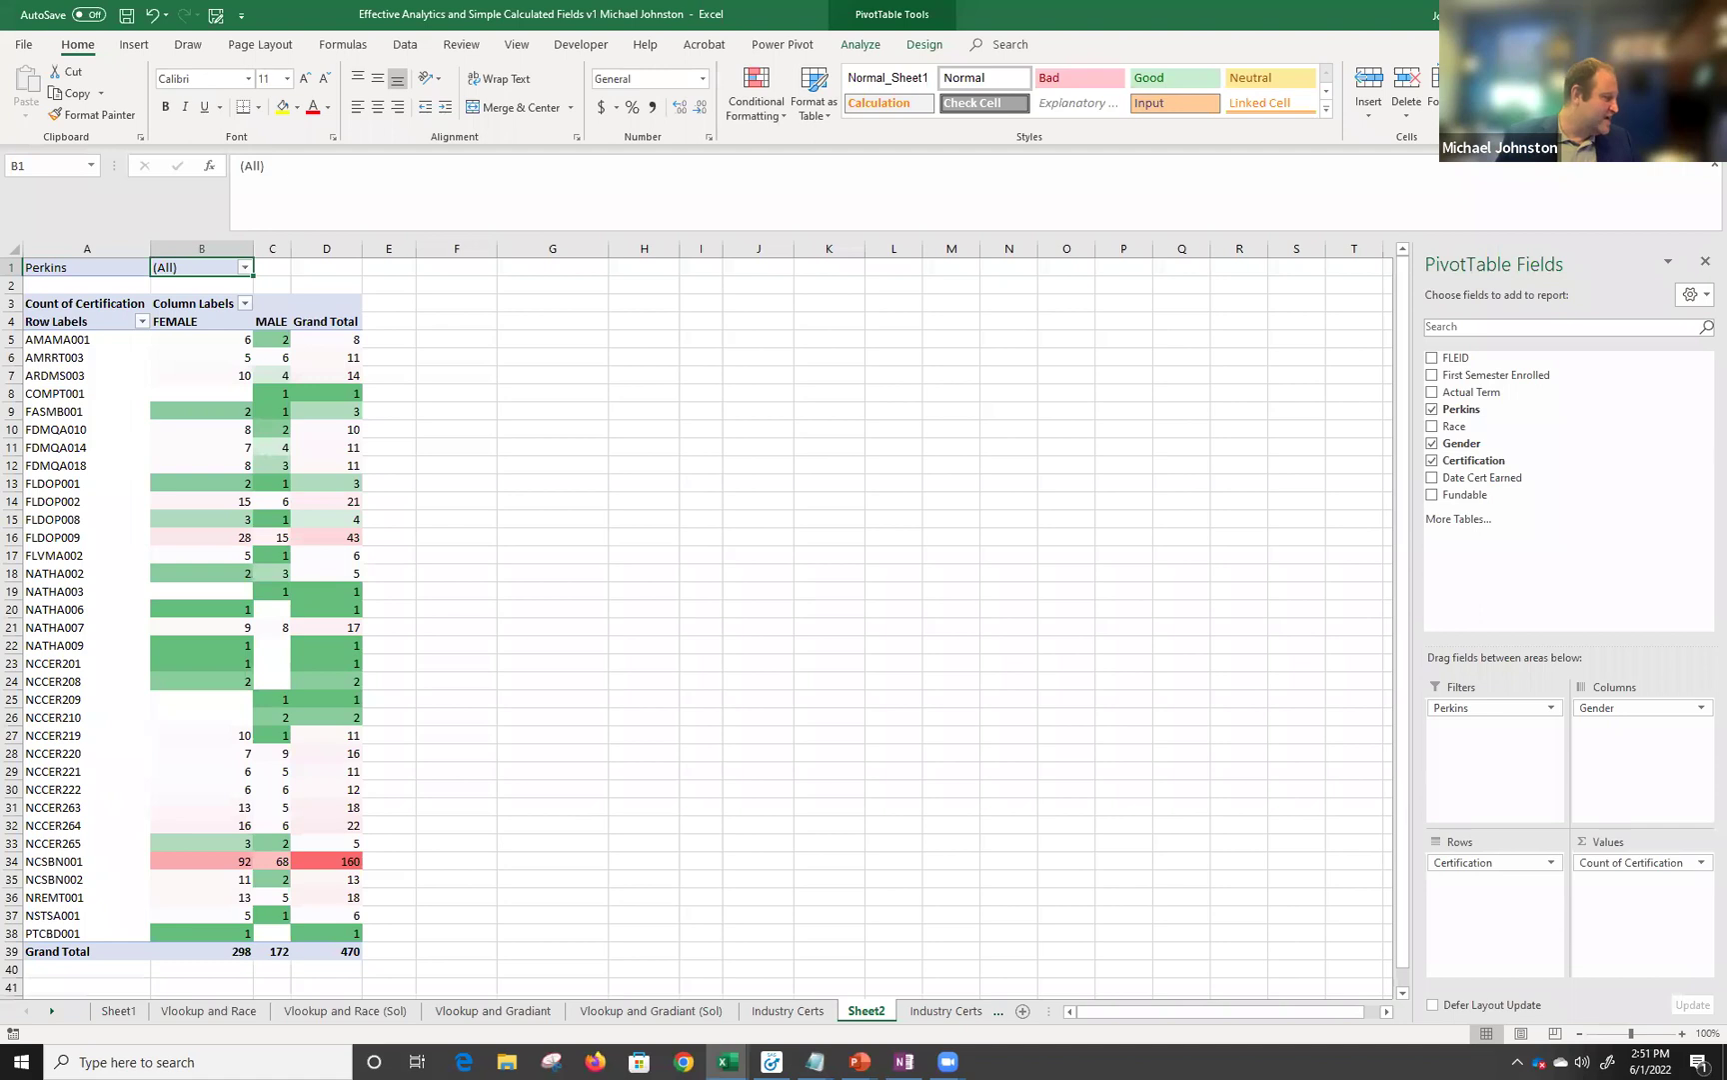
Look over the solution pivot tables on Industry Cert (Sol 2) and the exercise questions on Industry Certs (Sol).
left_click(935, 1009)
left_click(1029, 1009)
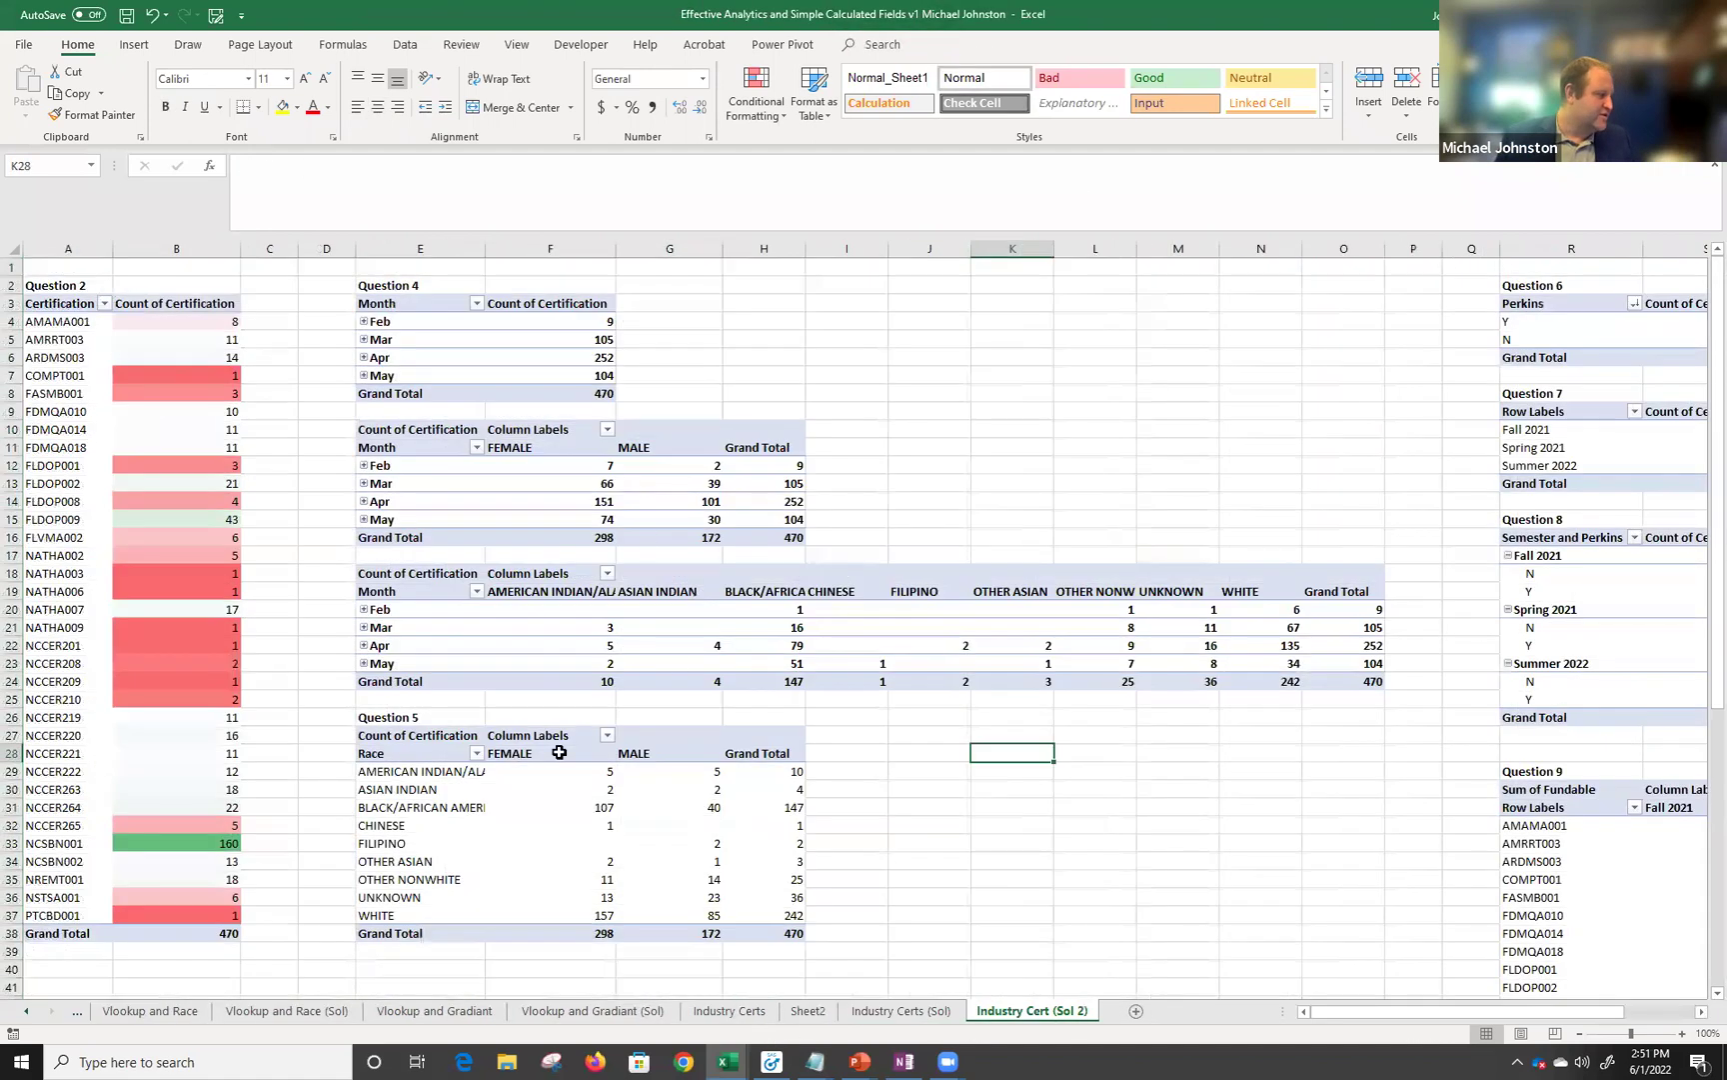
left_click(900, 1013)
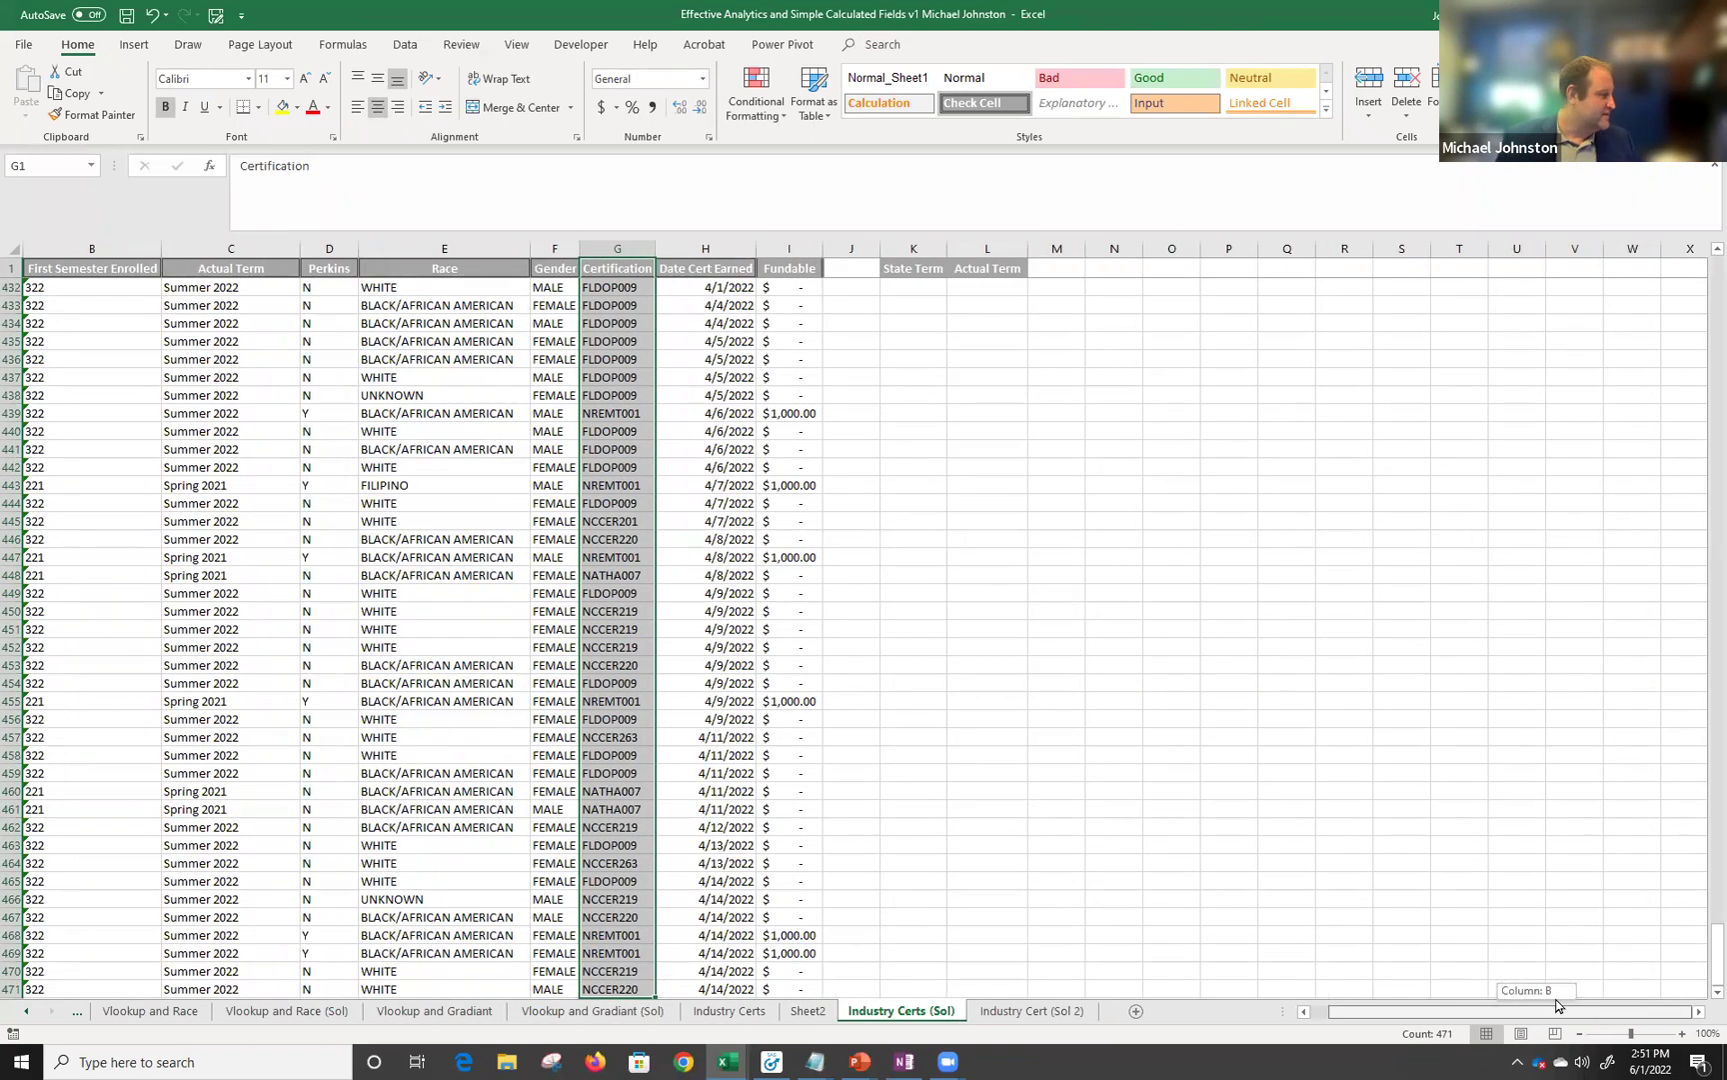
left_click_drag(1556, 1004, 1539, 1008)
scroll(1138, 887, "up", 2)
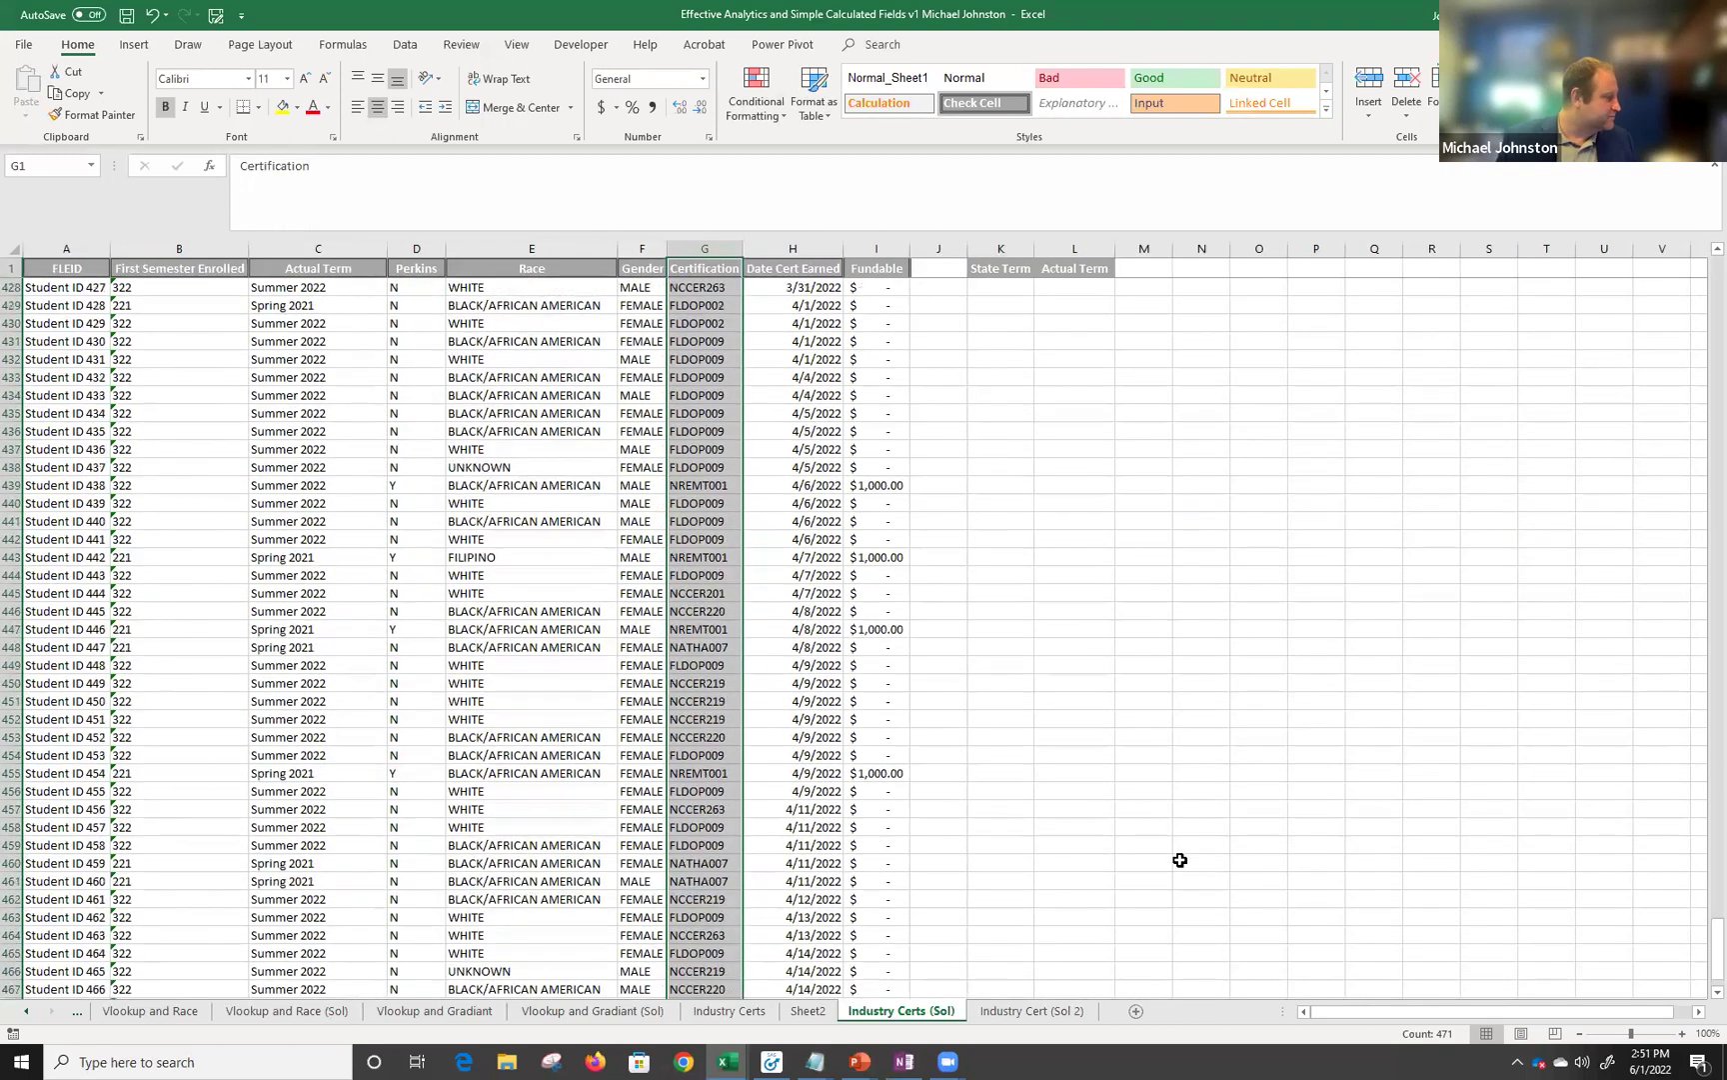
left_click_drag(1704, 931, 1704, 275)
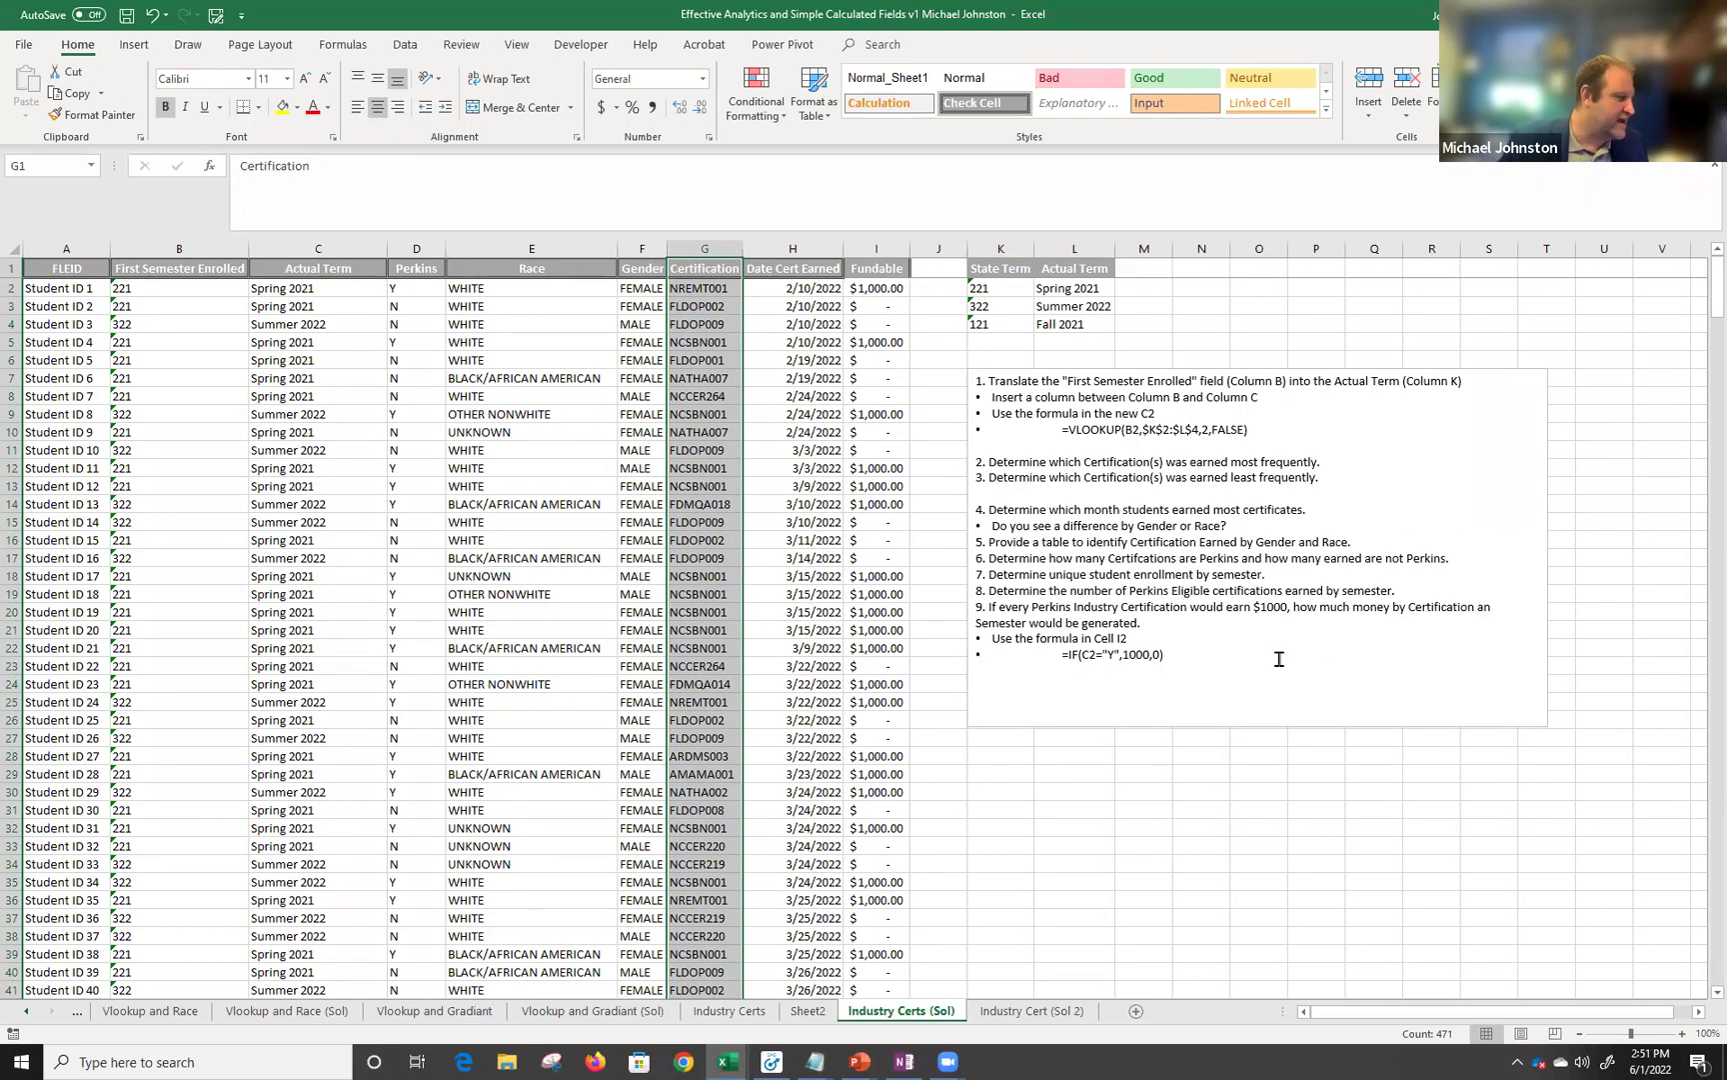
Inspect the Fundable formula in I2 together with the Perkins and Actual Term columns it relates to.
left_click(868, 288)
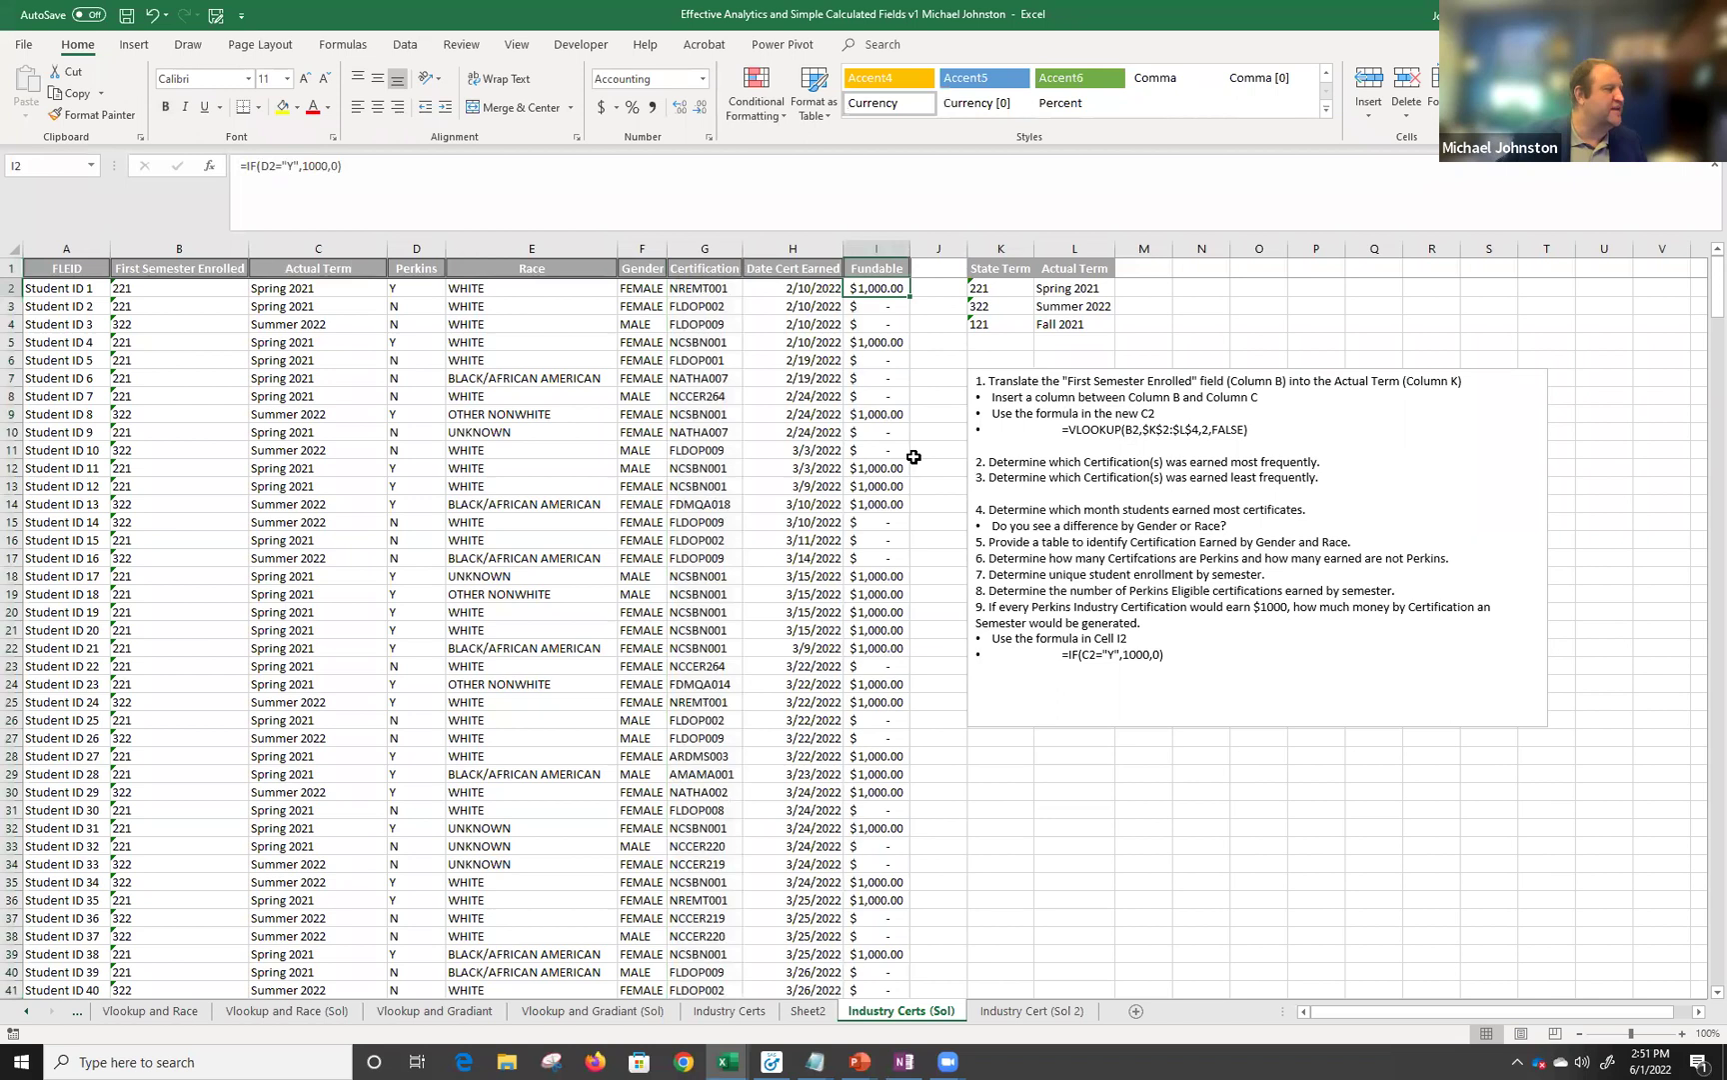
left_click(395, 292)
left_click(876, 289)
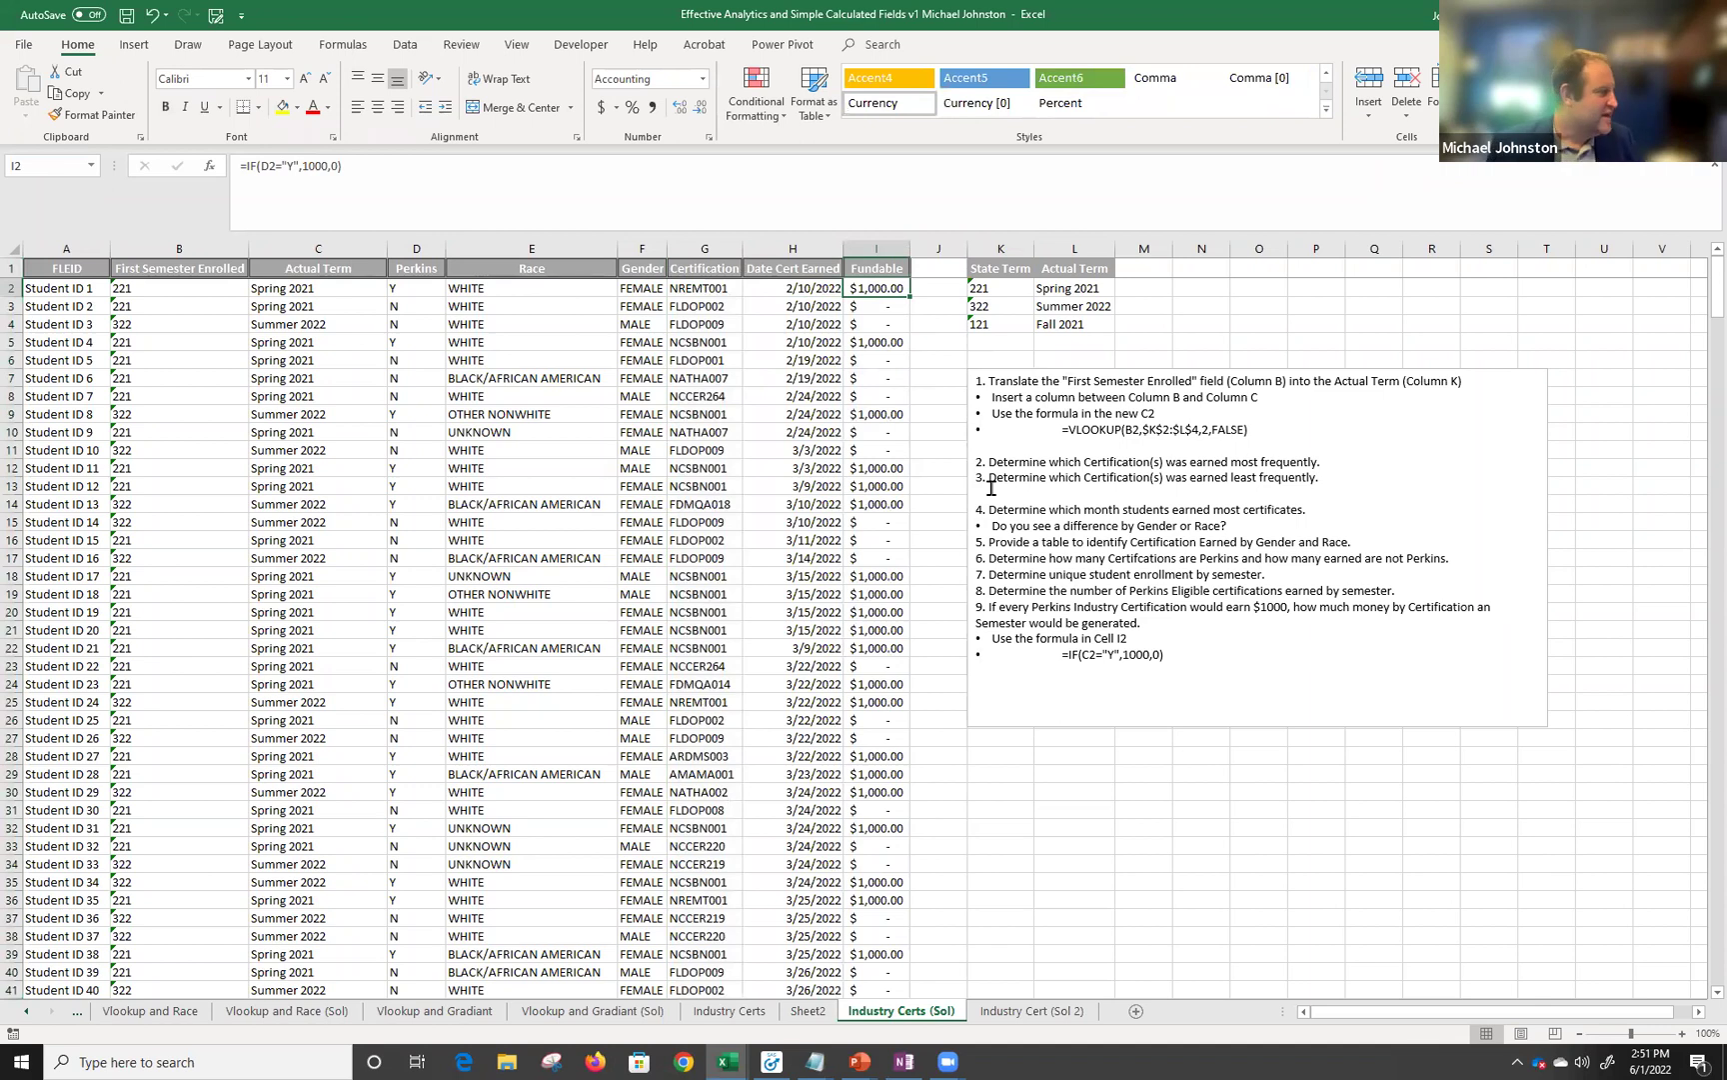
left_click_drag(316, 268, 310, 423)
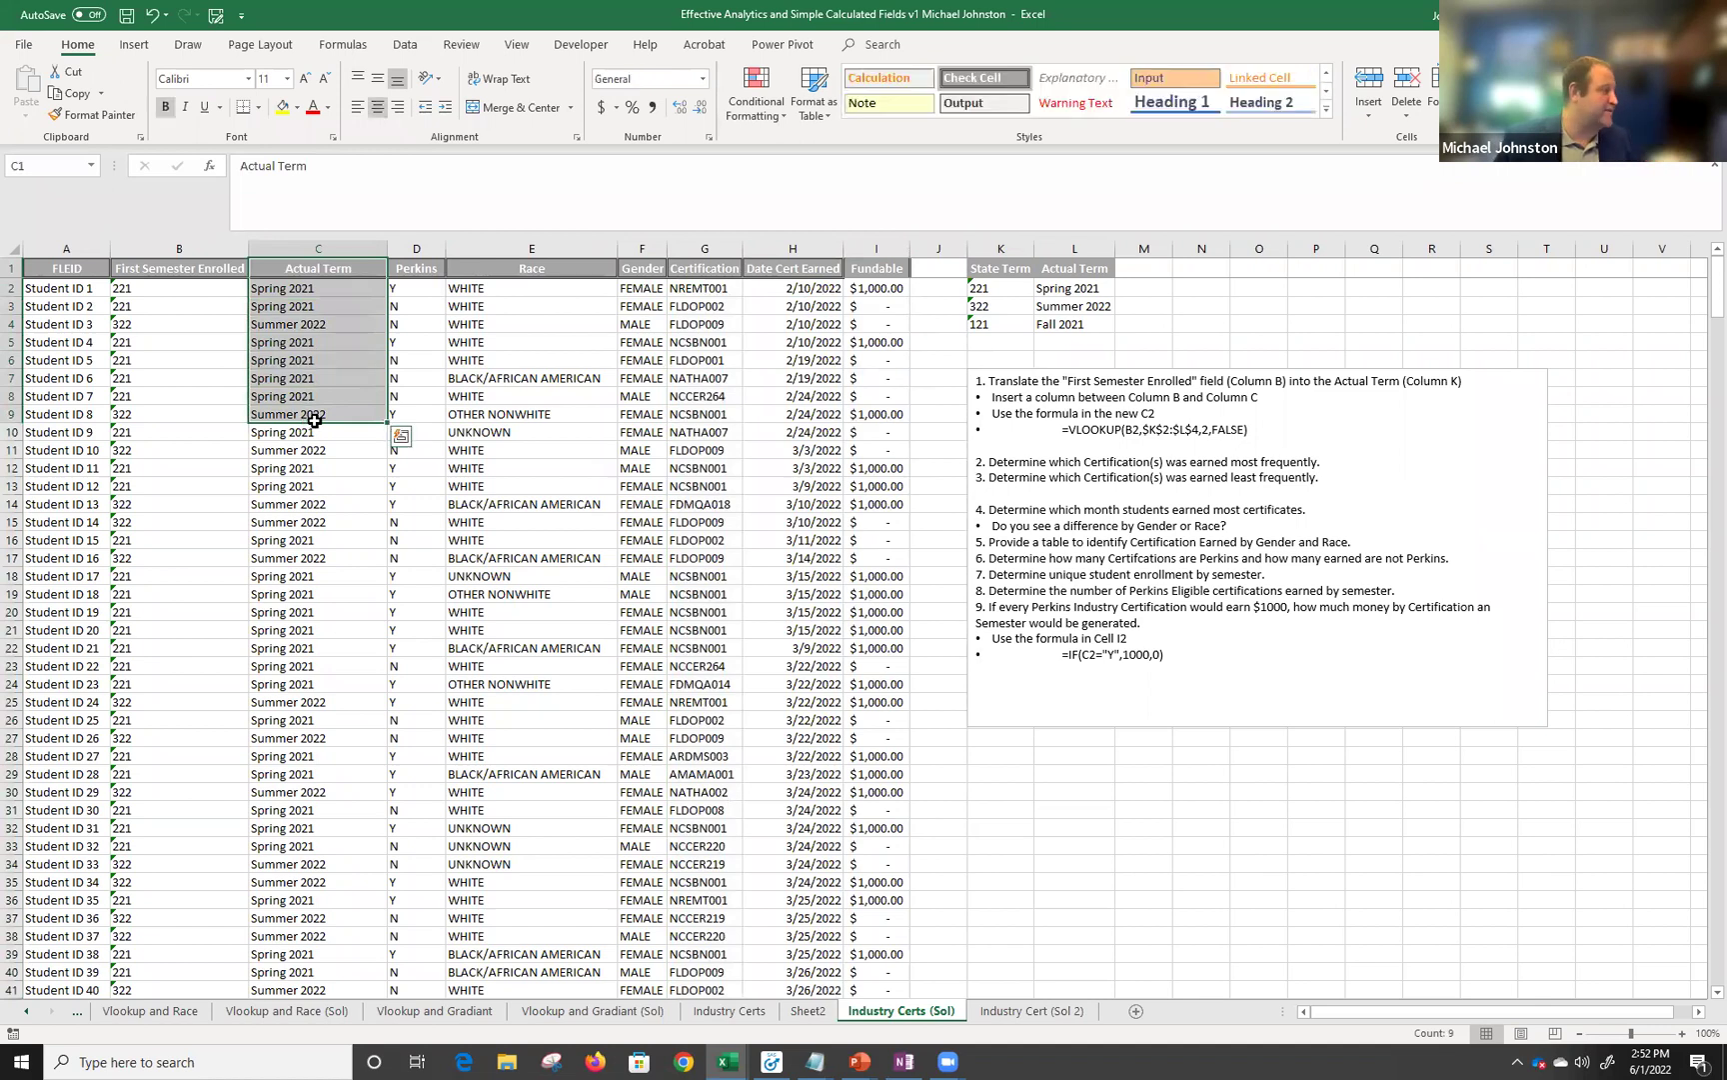
left_click(849, 288)
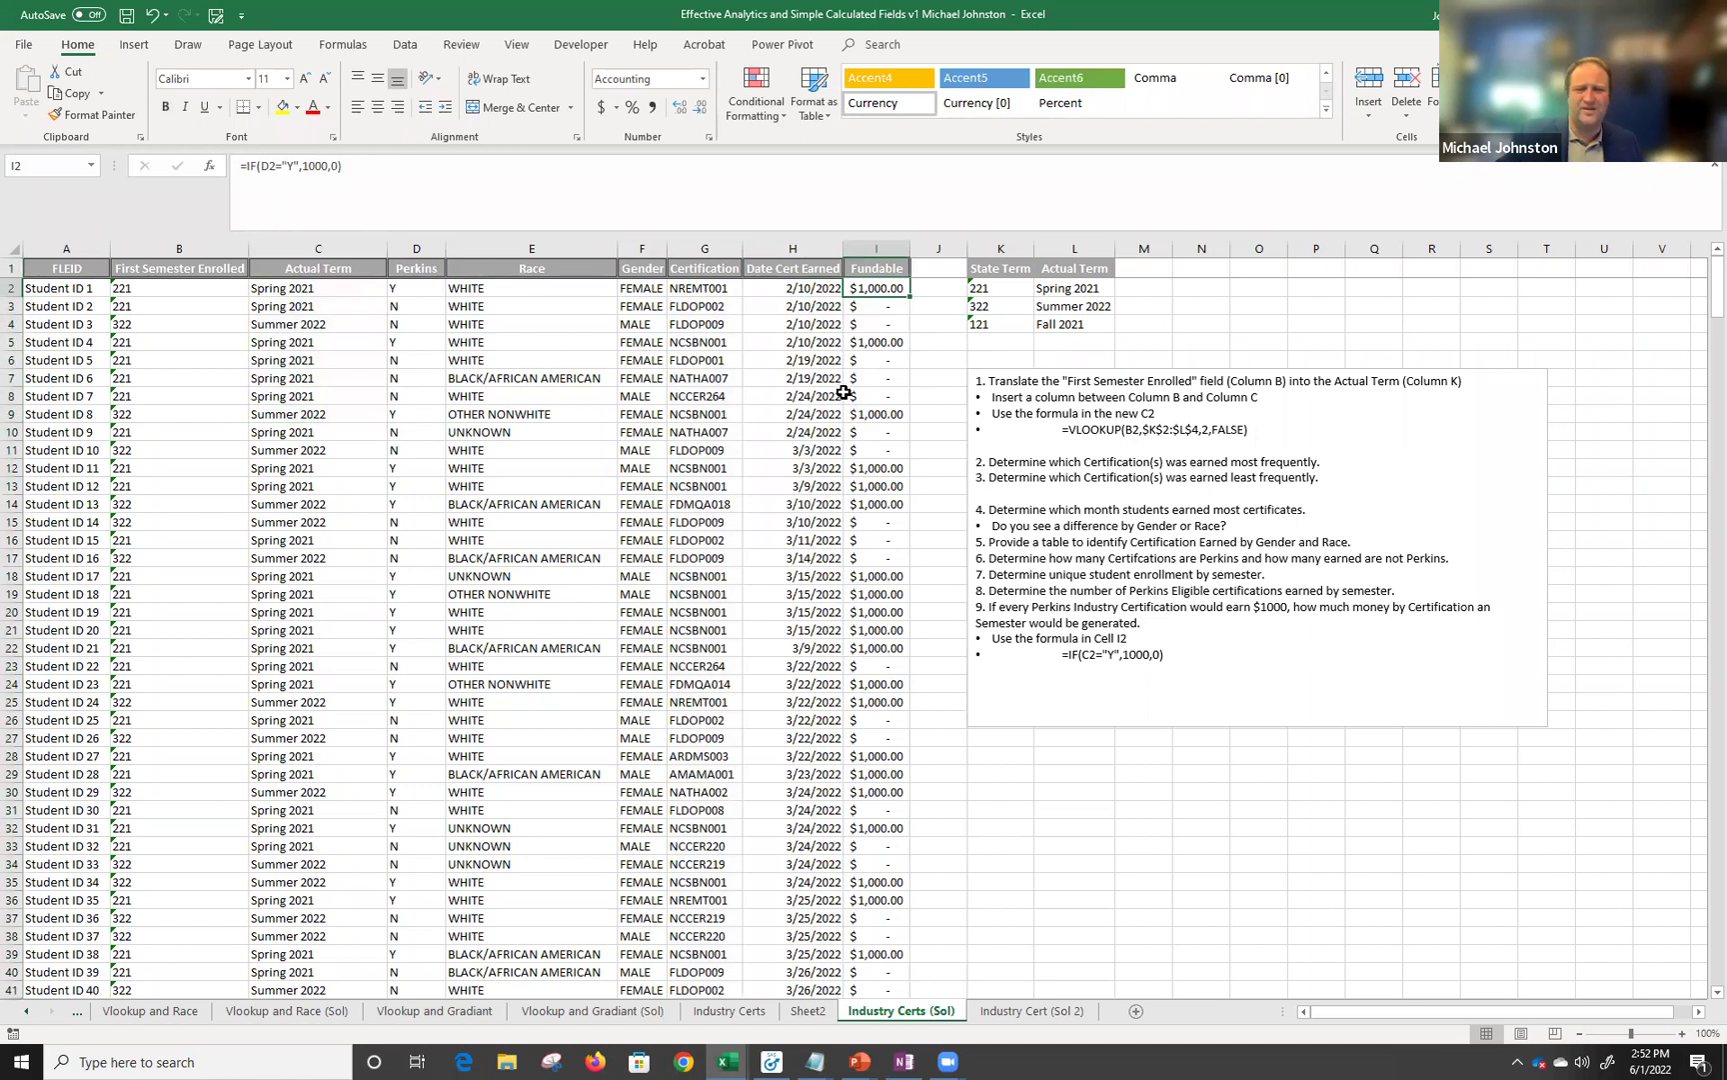
Generate Ideas for the Actual Term through Fundable data in C1:I471 and browse the suggested pivot tables and charts.
left_click(288, 266)
left_click_drag(288, 265, 900, 266)
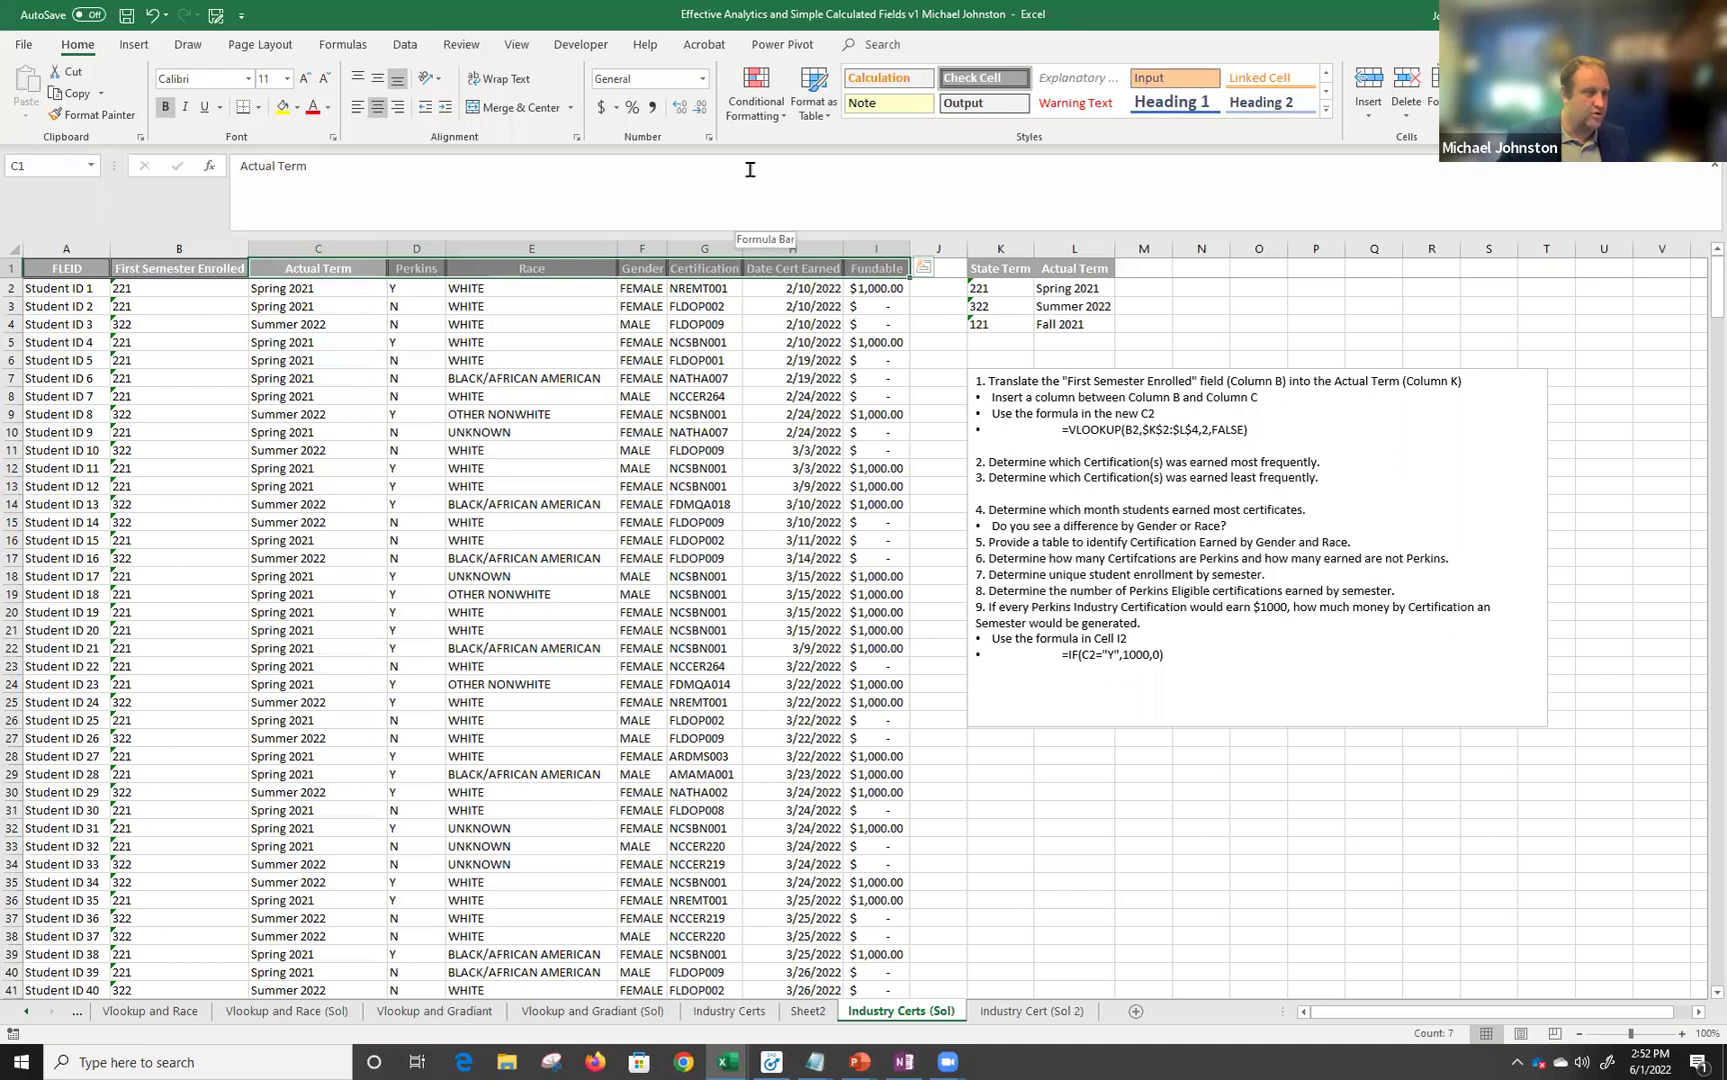
key("ctrl+shift+Down")
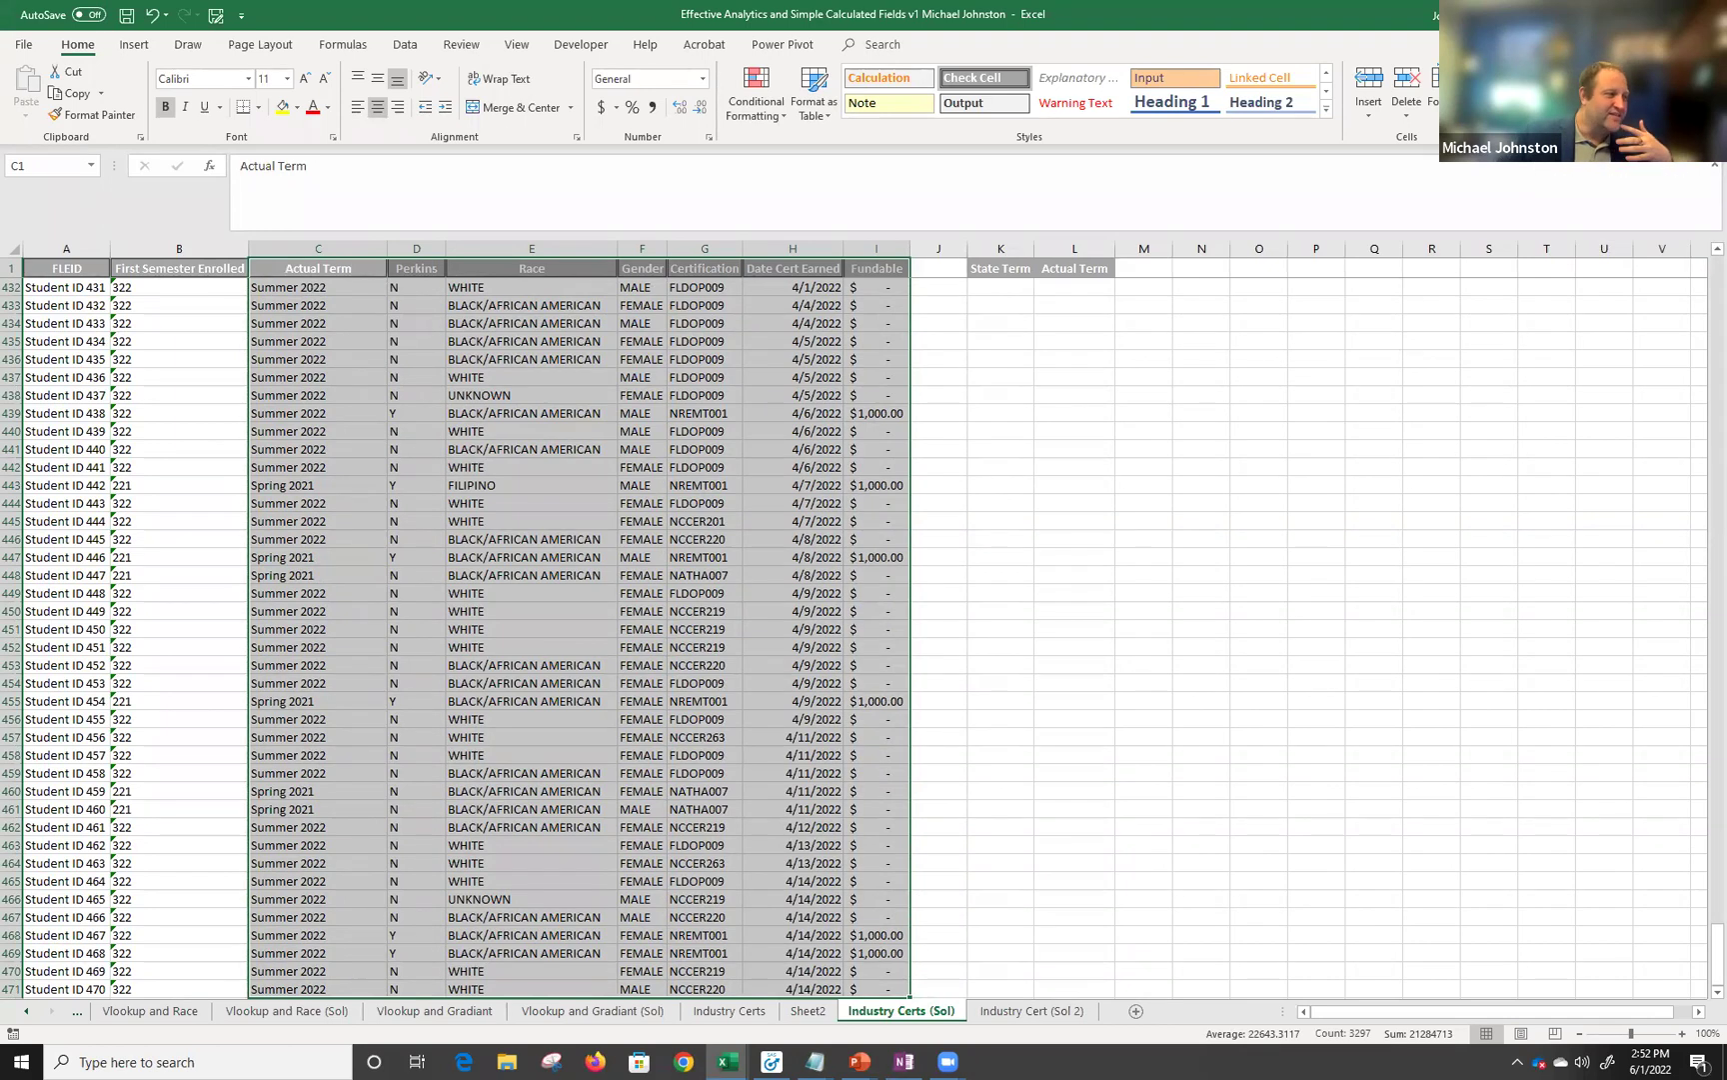
left_click(1689, 95)
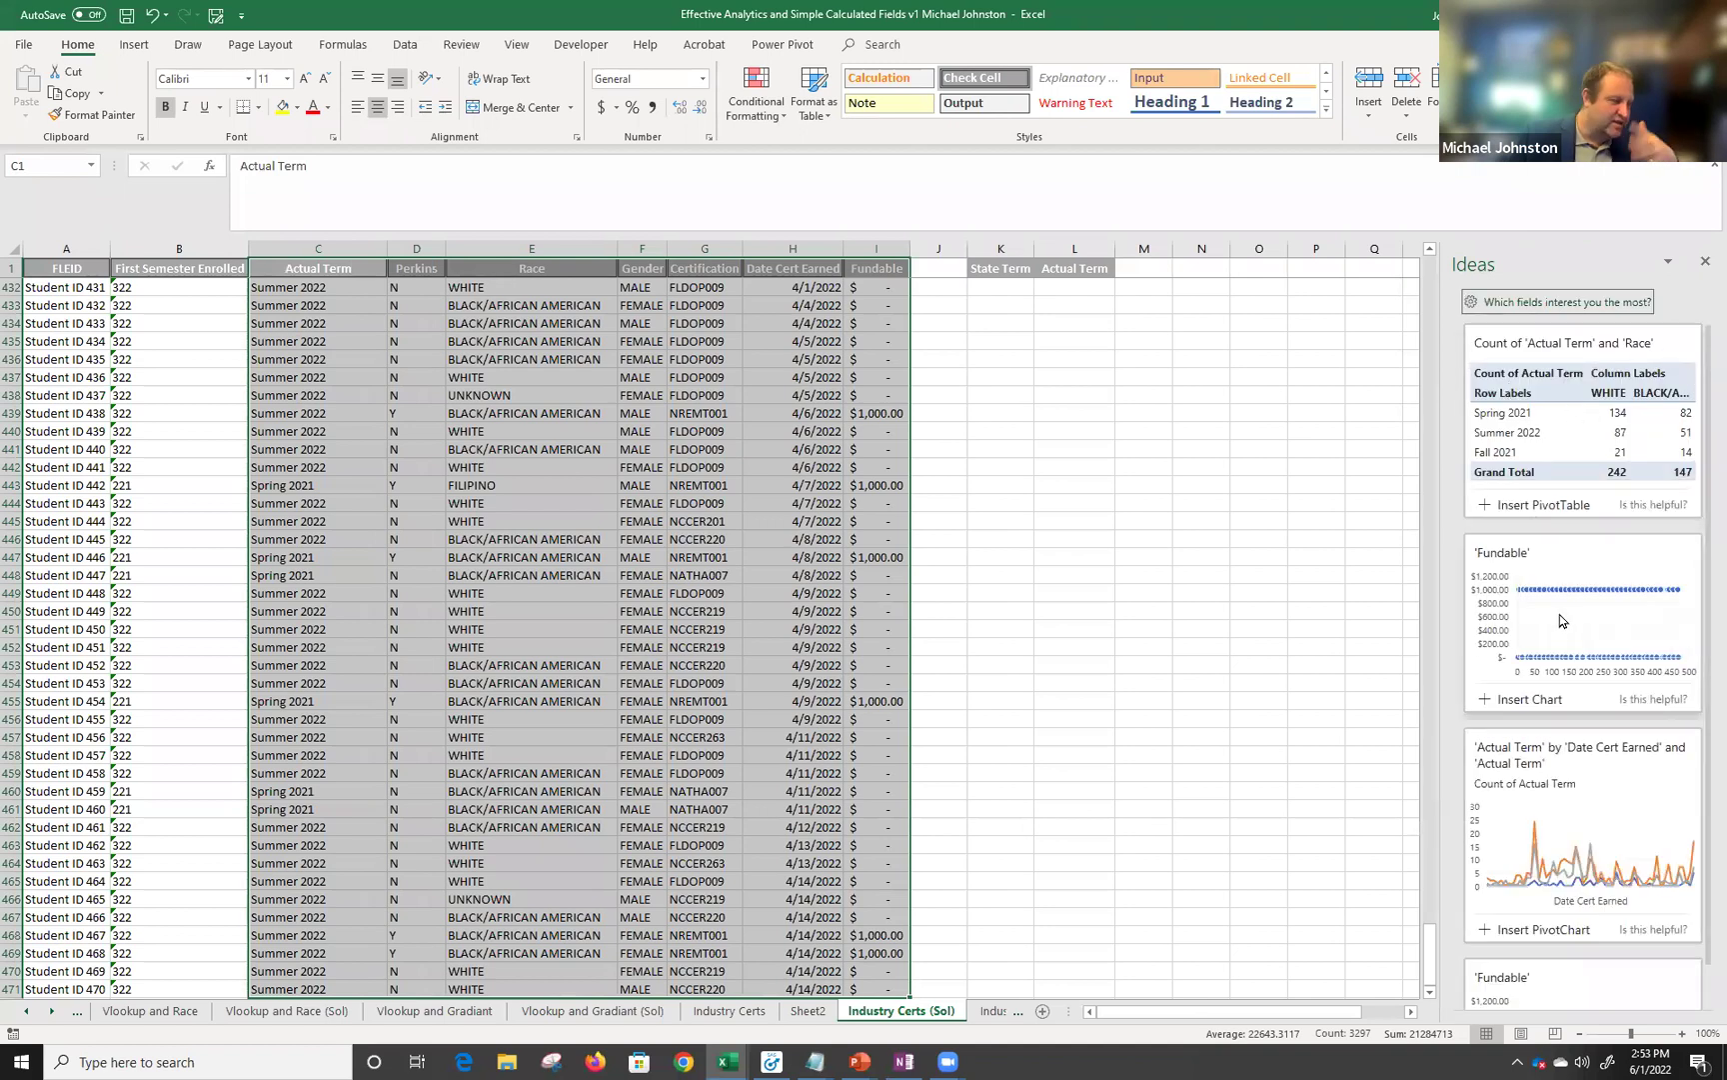
scroll(1611, 562, "down", 3)
scroll(1625, 550, "up", 3)
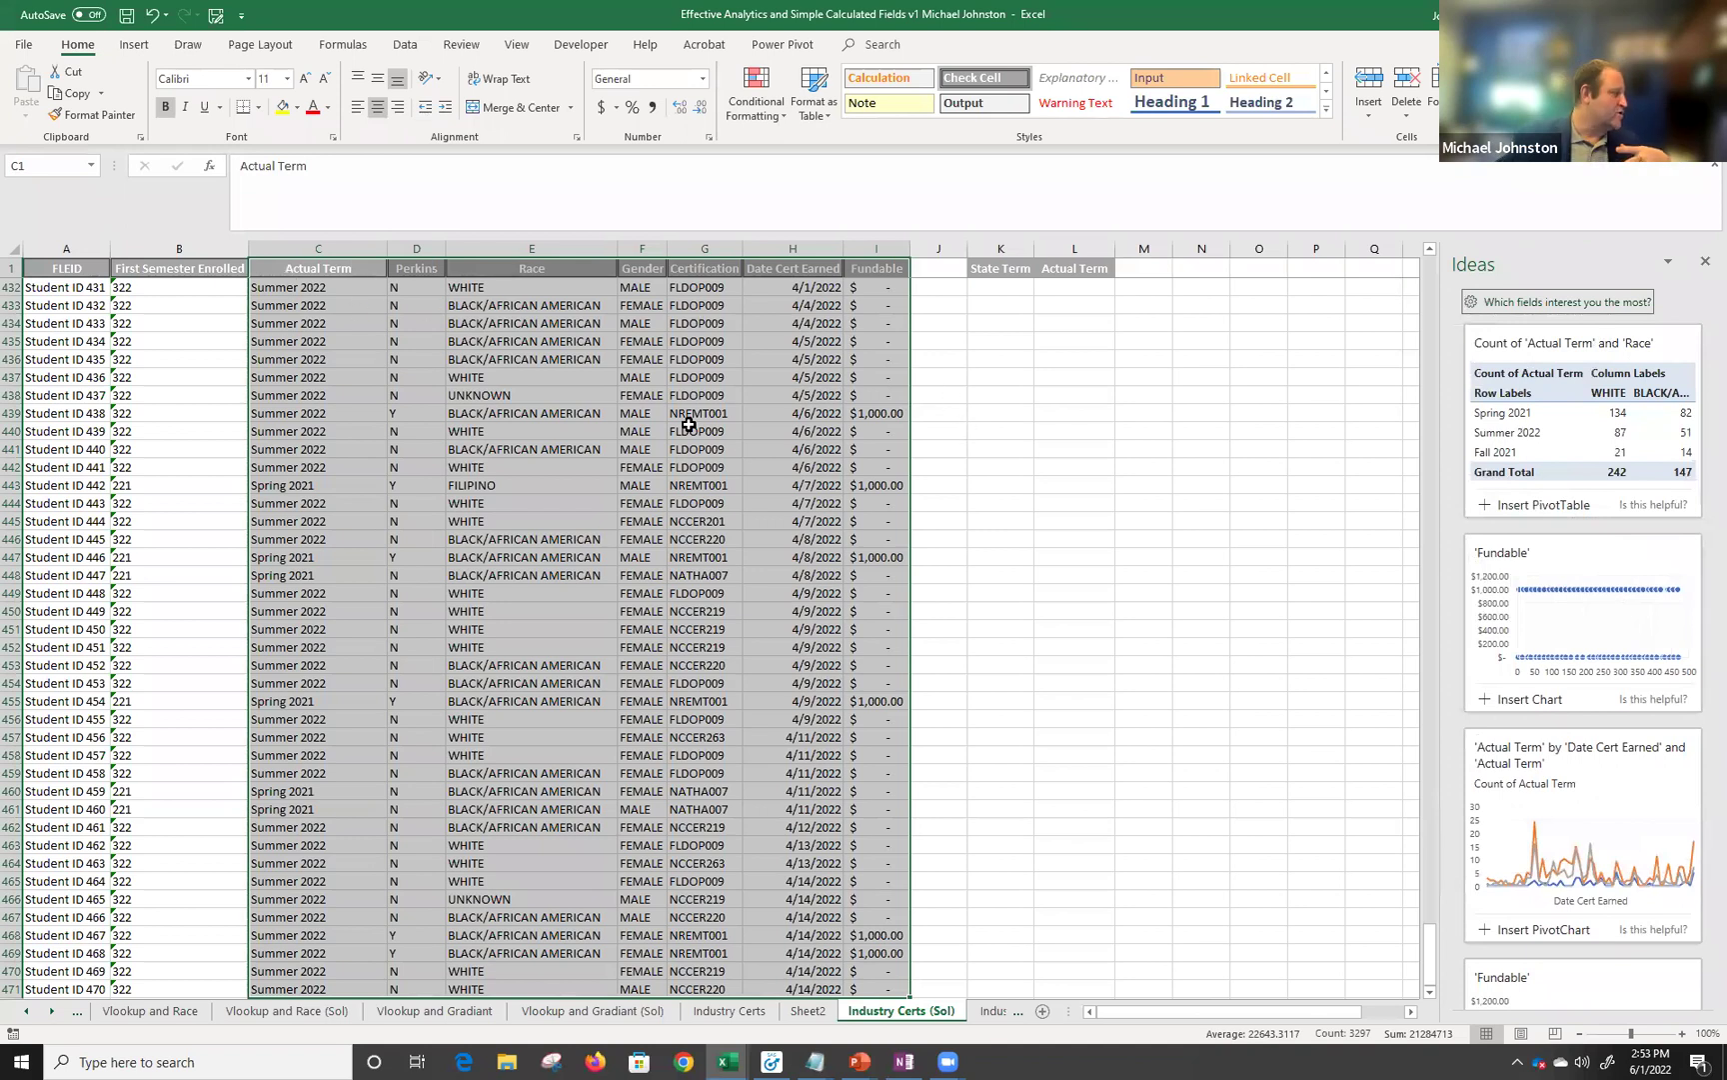
scroll(1619, 626, "down", 3)
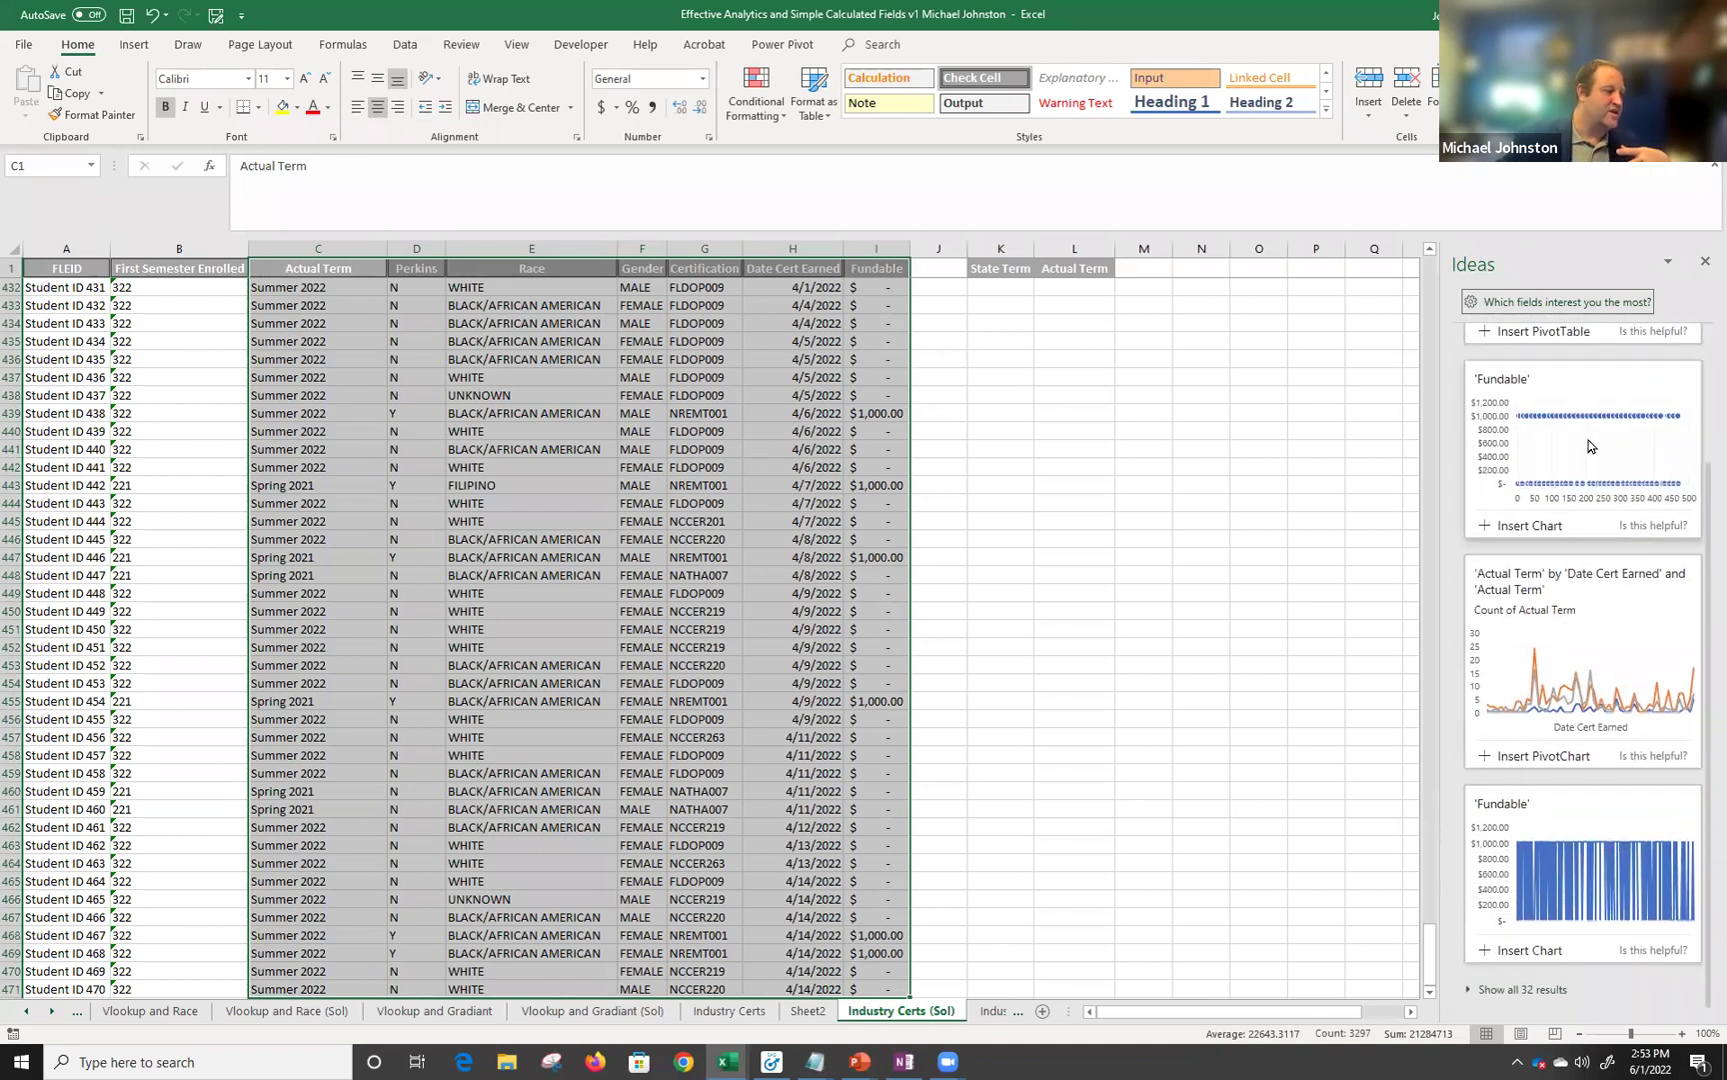
left_click(1552, 302)
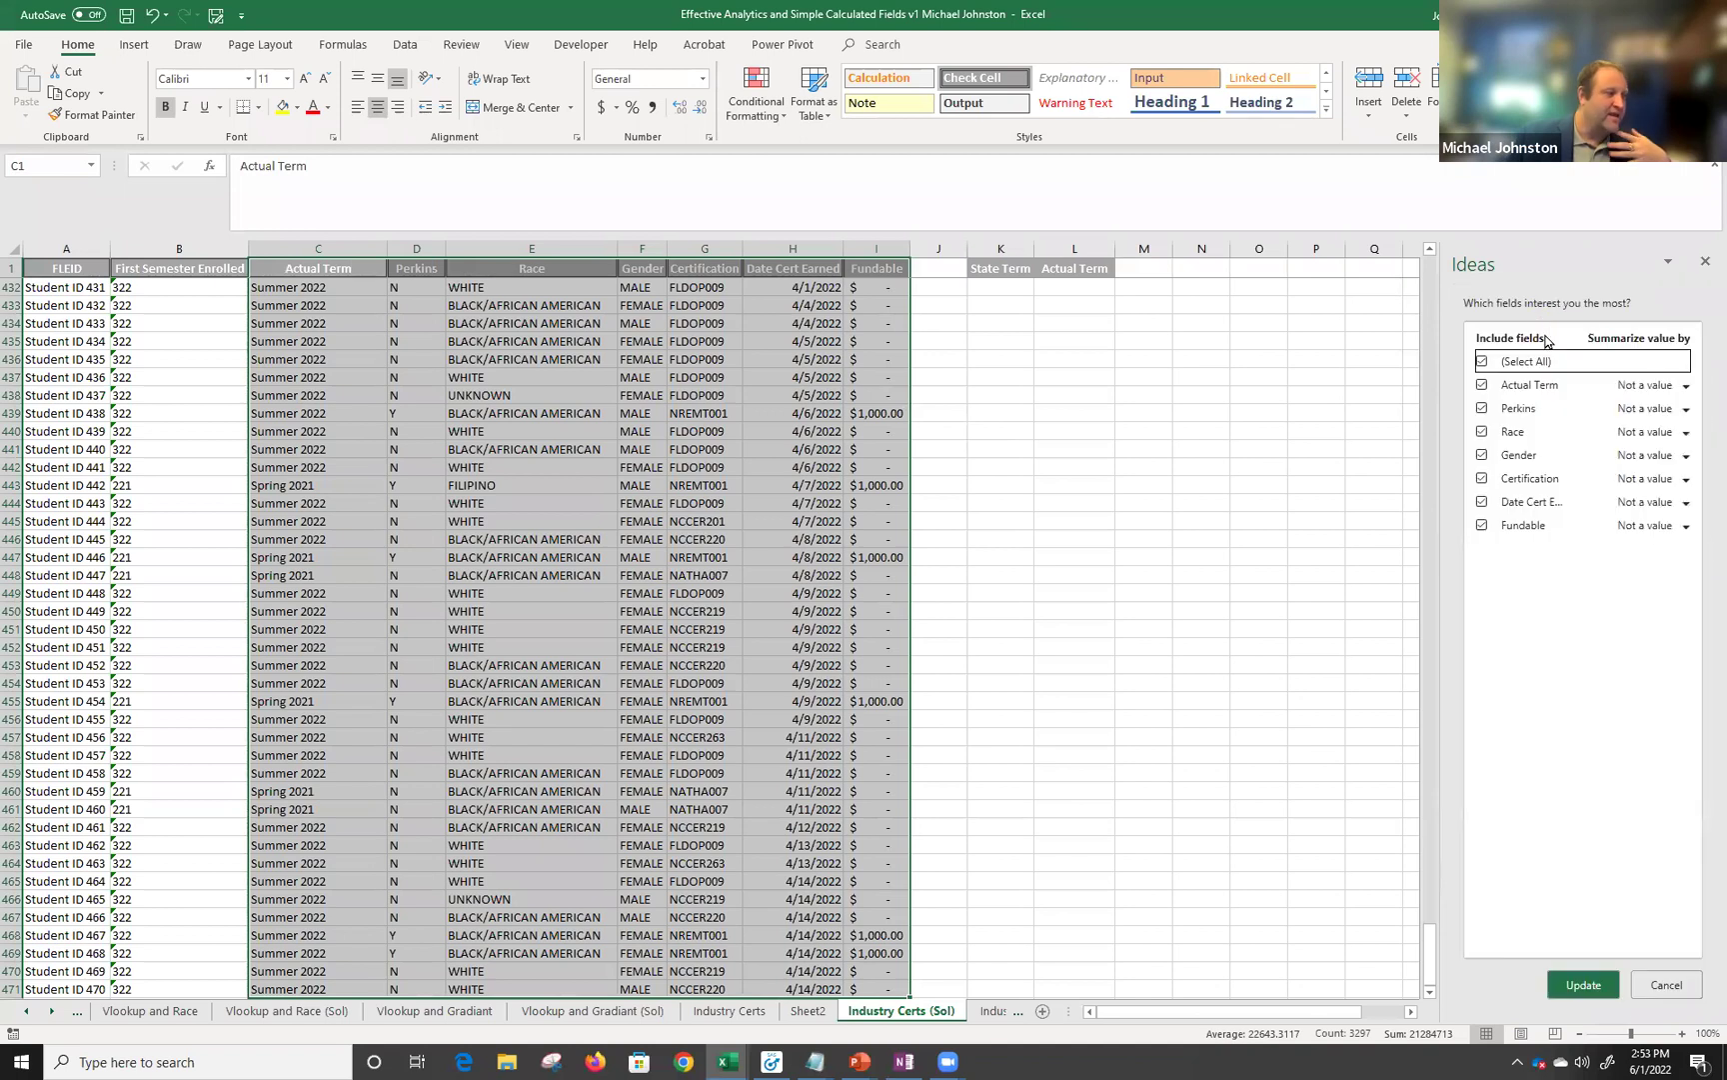
left_click(1481, 502)
left_click(1481, 479)
left_click(1481, 456)
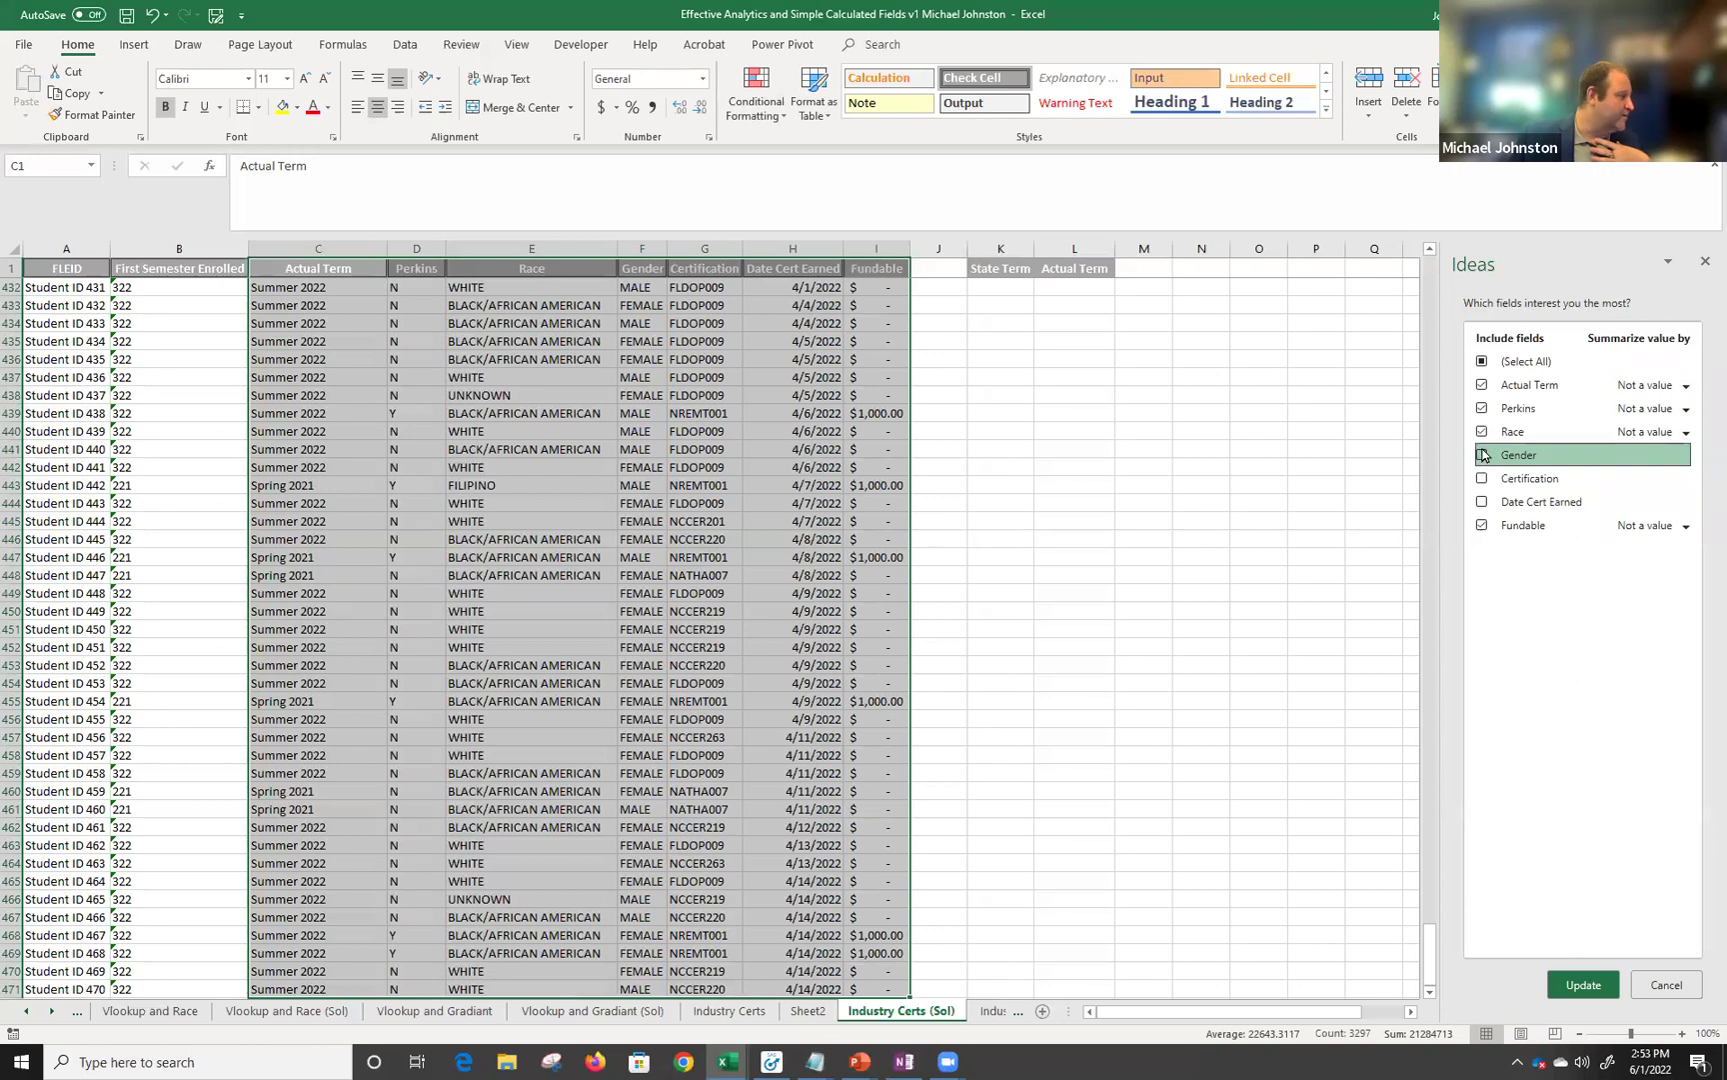
left_click(1482, 432)
left_click(1481, 409)
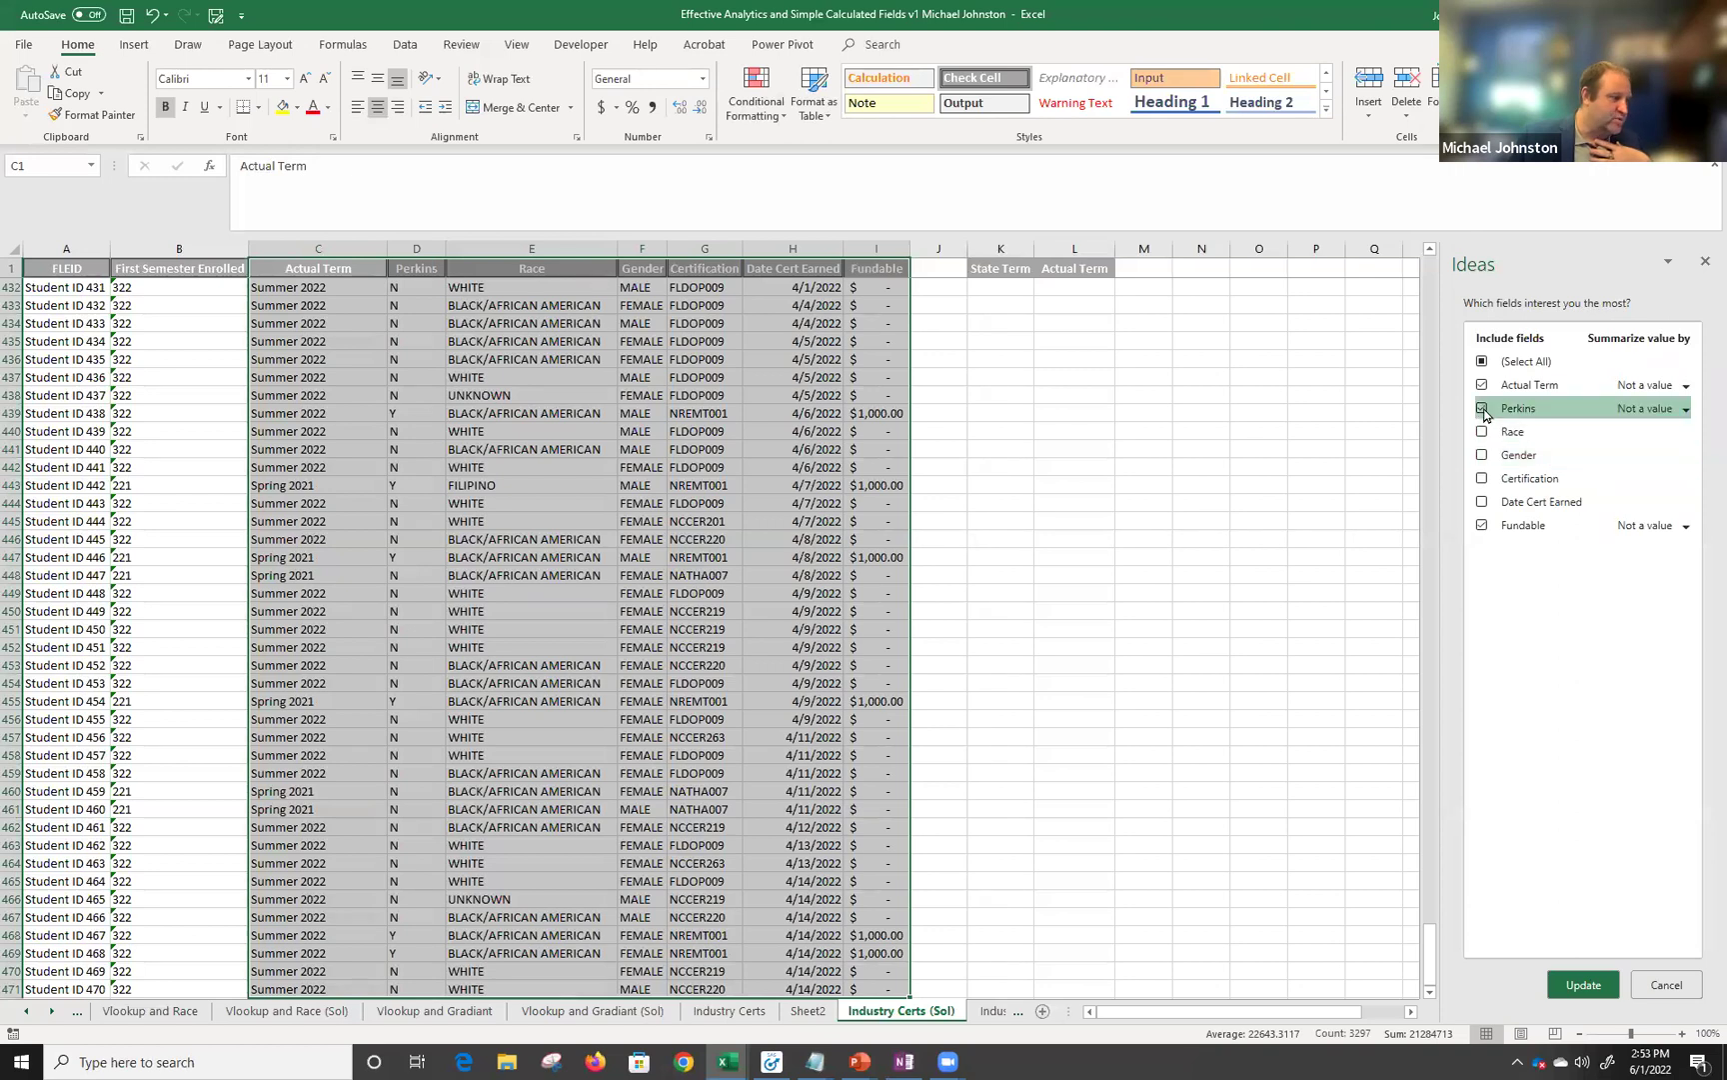
left_click(1666, 982)
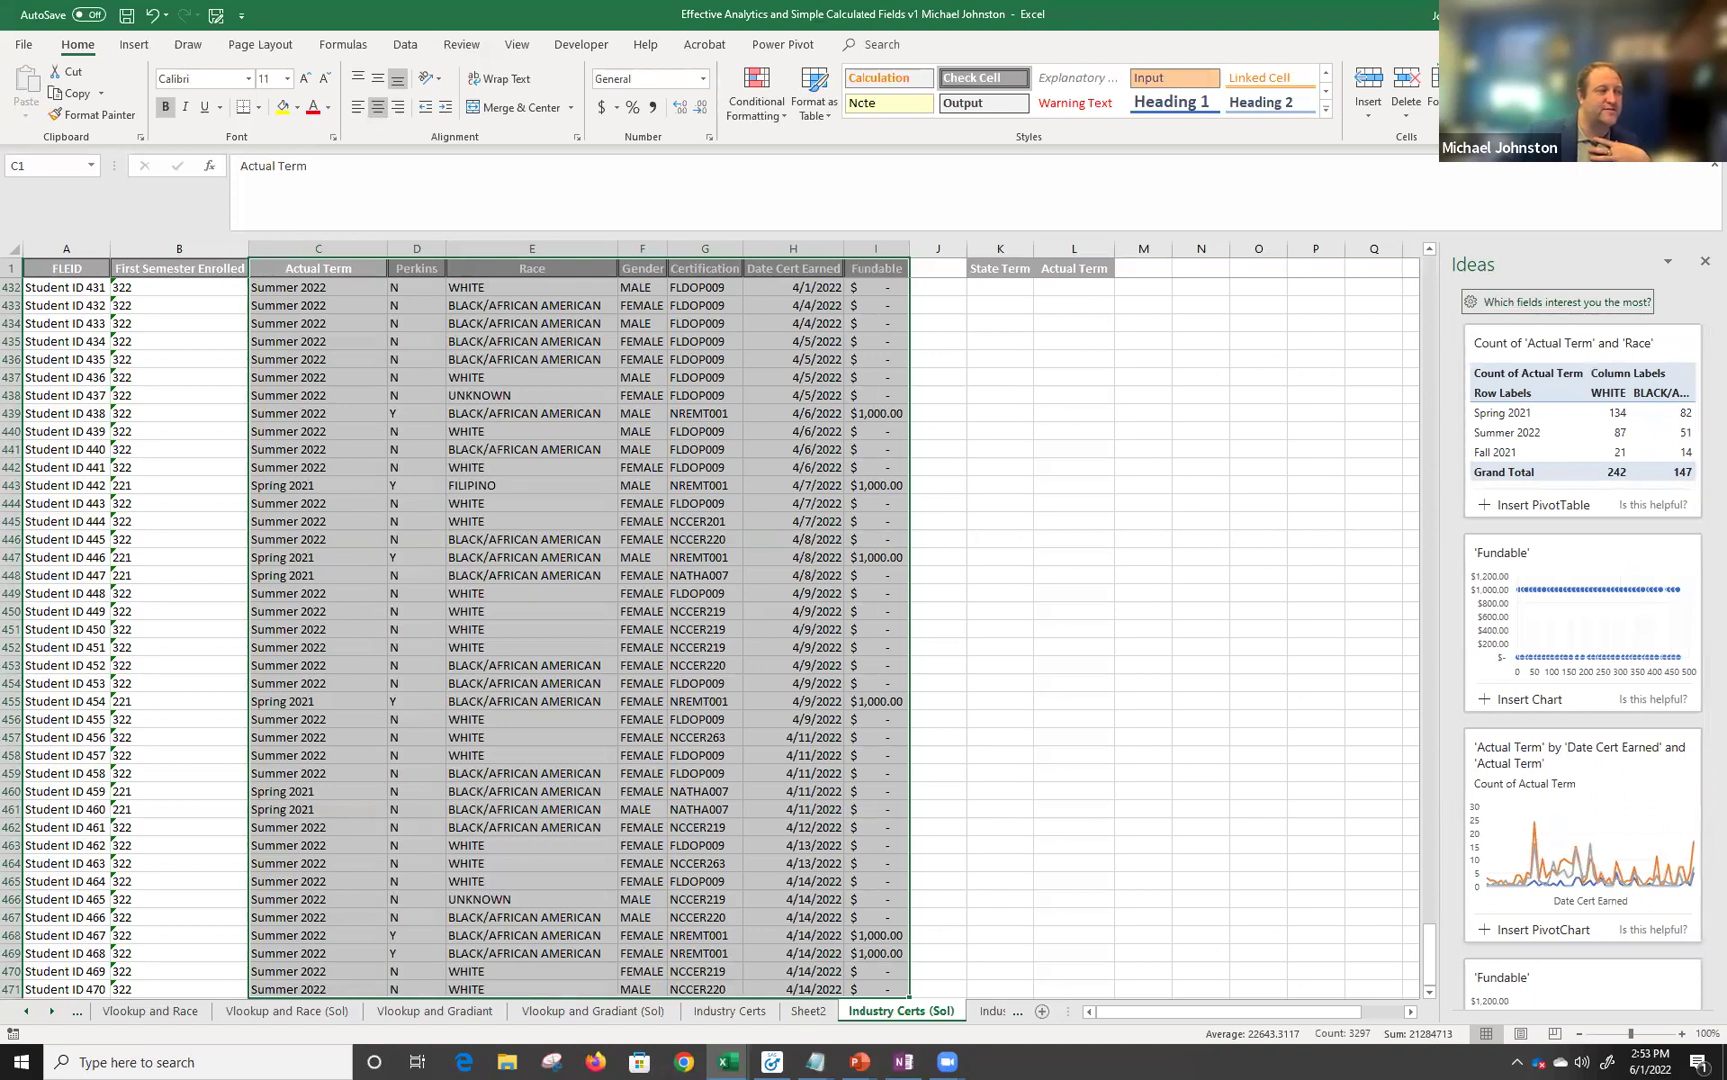
Limit the Ideas suggestions to the Actual Term and Fundable fields, excluding Perkins, Race, Gender, Certification and Date Cert Earned.
left_click(1562, 304)
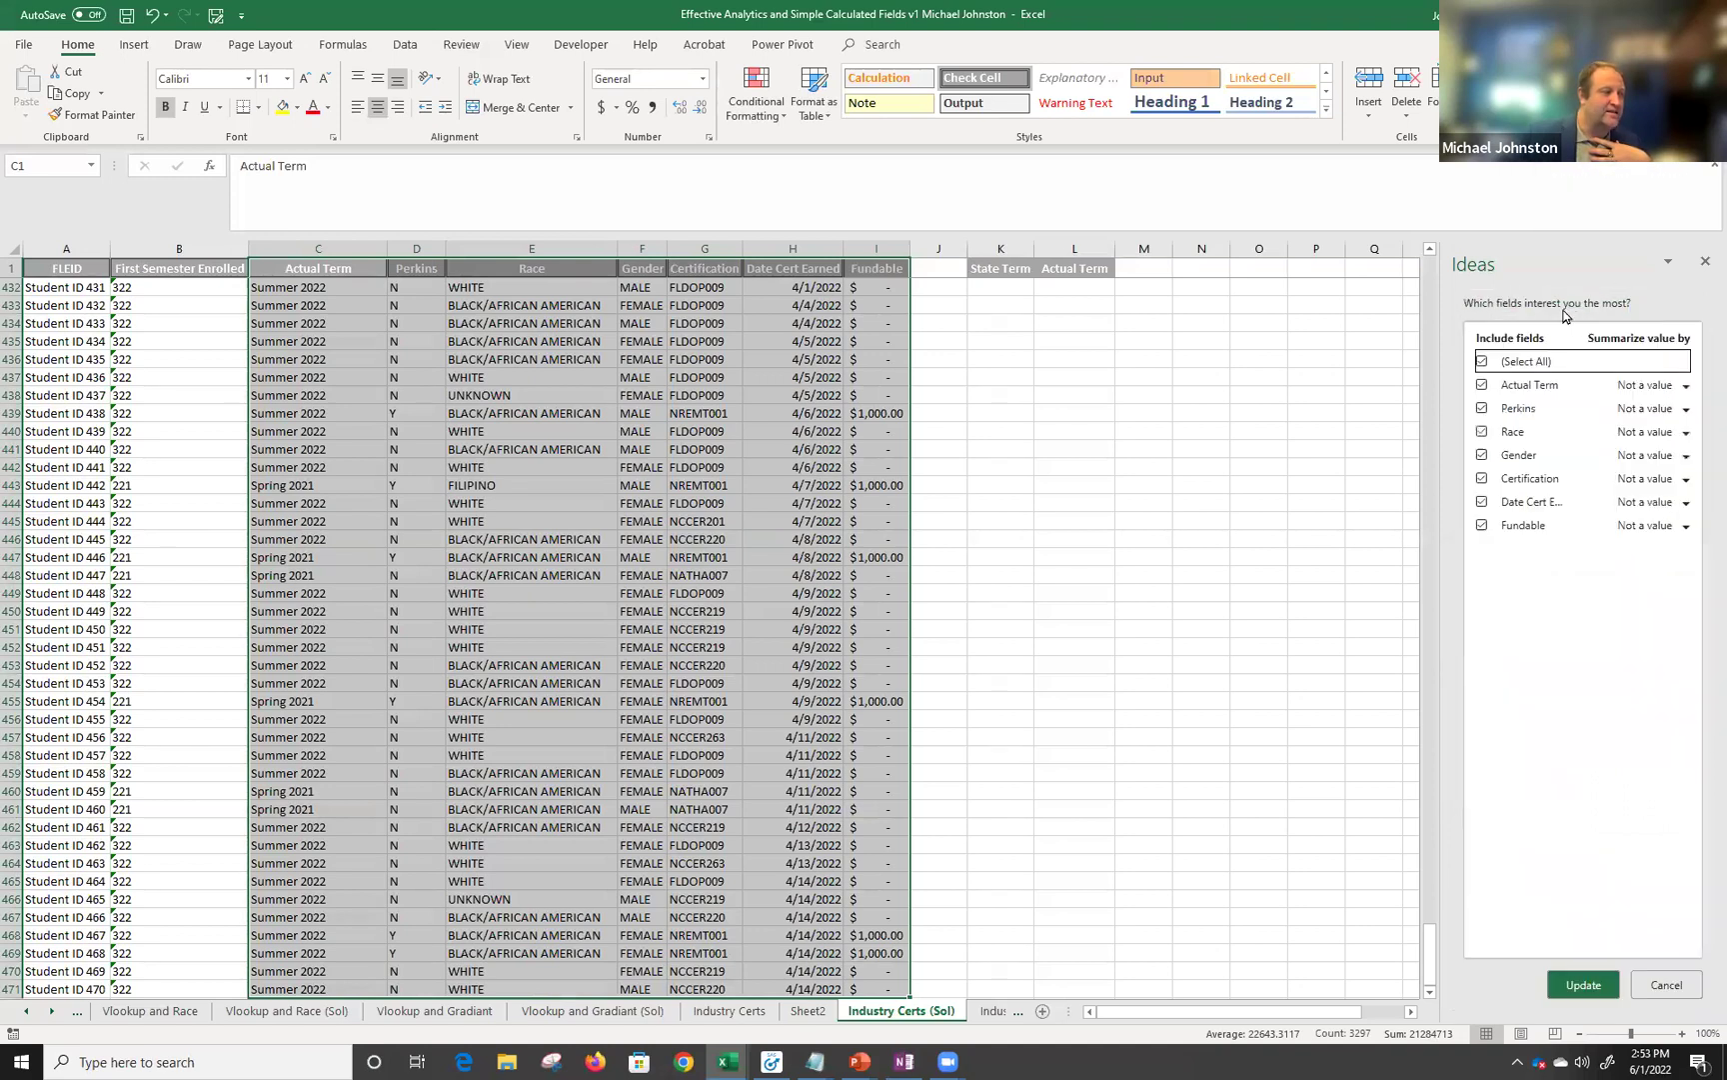
left_click(1481, 408)
left_click(1482, 431)
left_click(1481, 455)
left_click(1481, 478)
left_click(1481, 502)
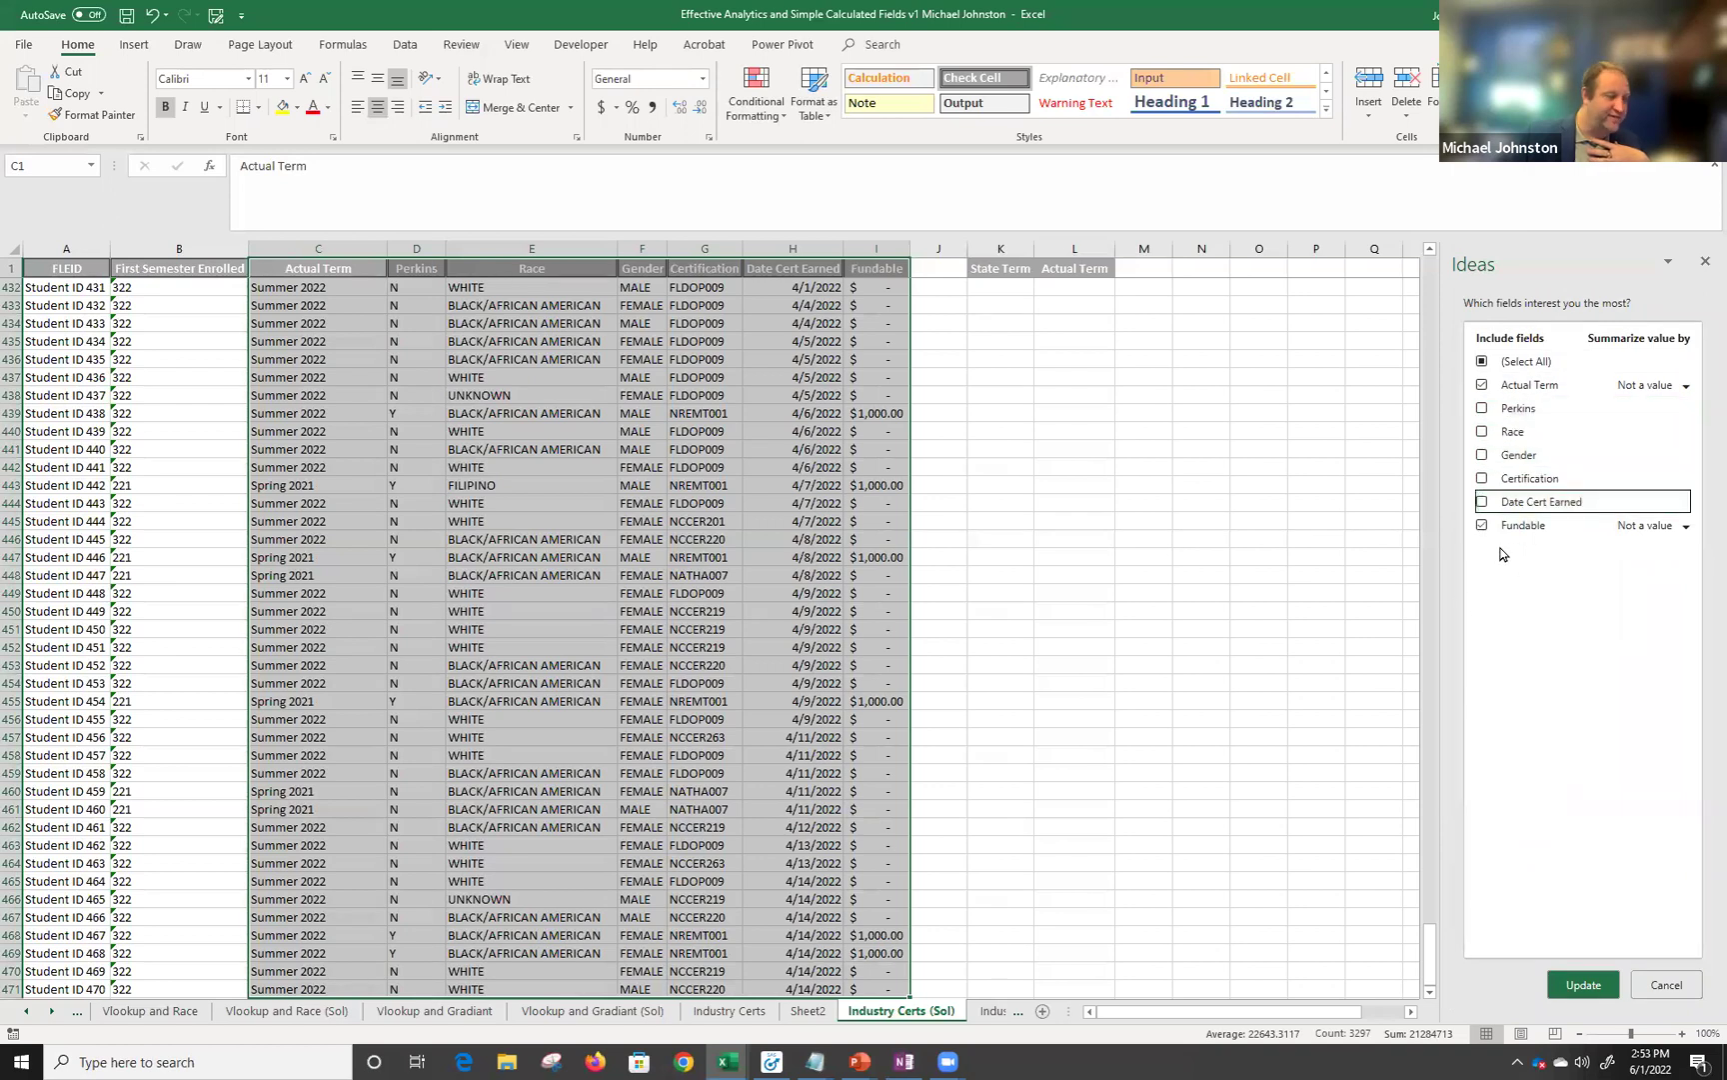
left_click(1573, 986)
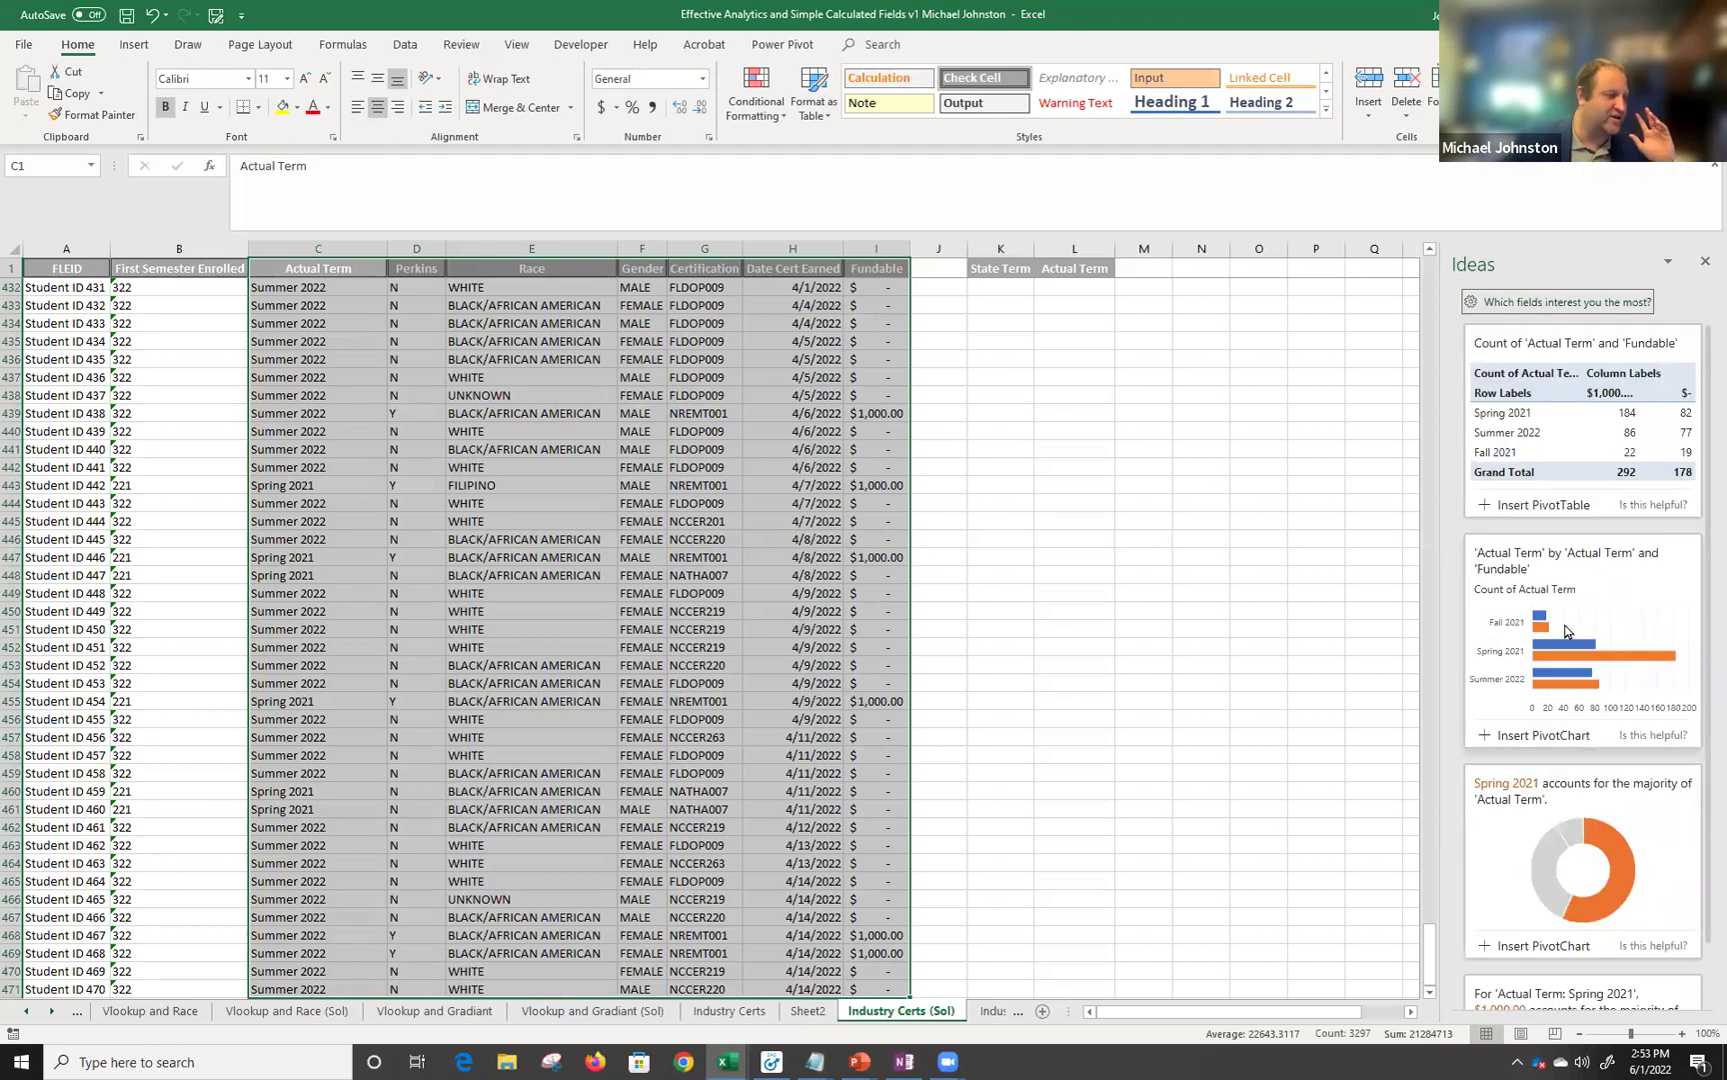
Insert the suggested PivotChart of 'Actual Term' by 'Actual Term' and 'Fundable' and enlarge it to about row 28.
scroll(1668, 591, "down", 3)
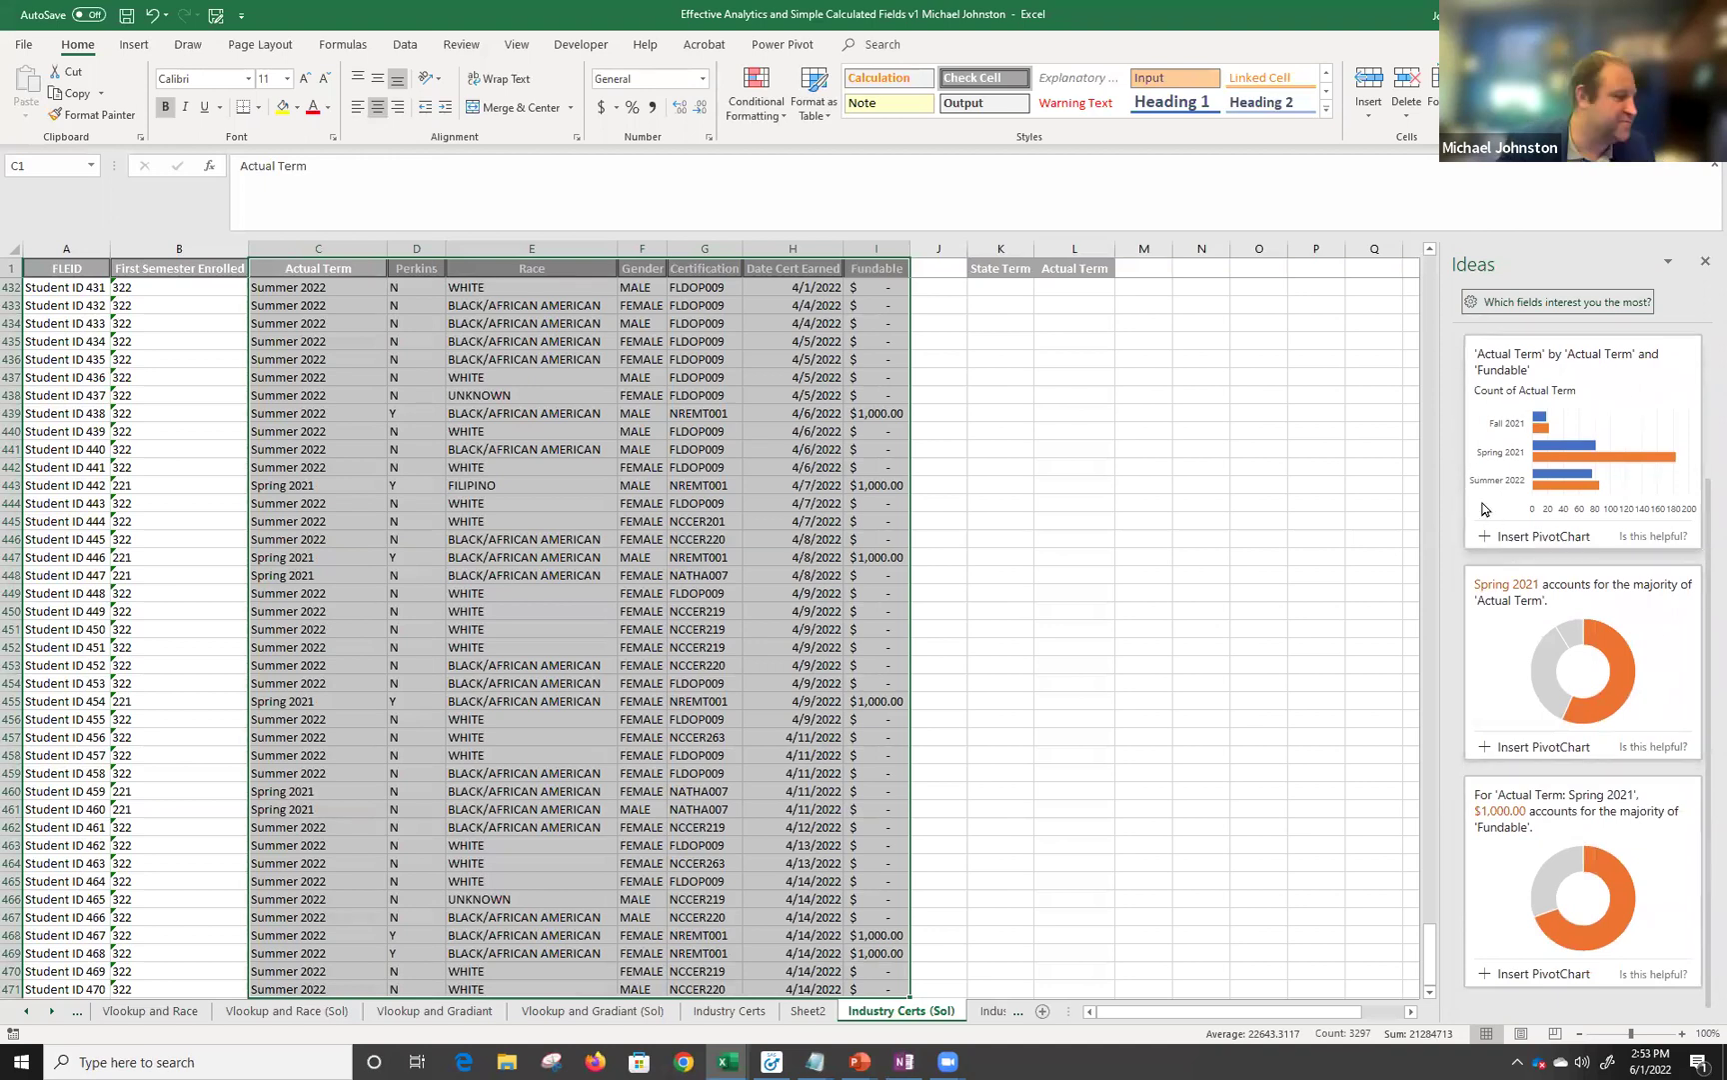
left_click(1527, 538)
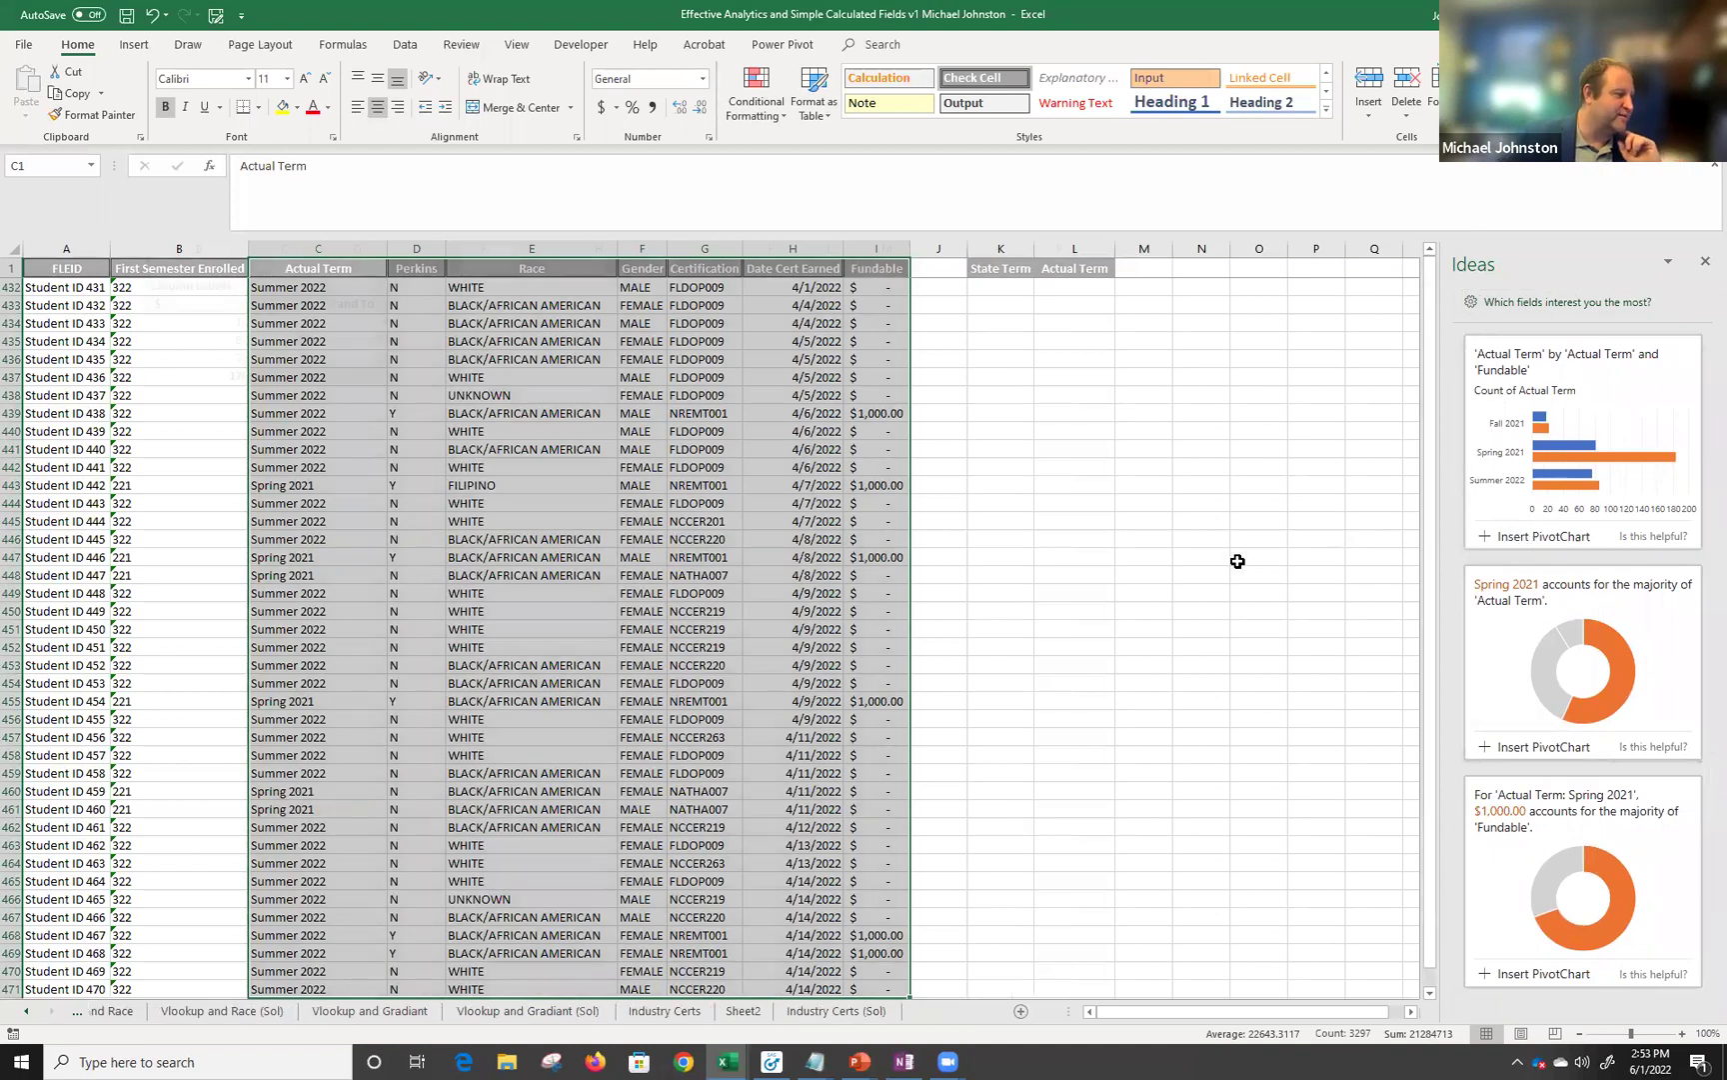
left_click(872, 518)
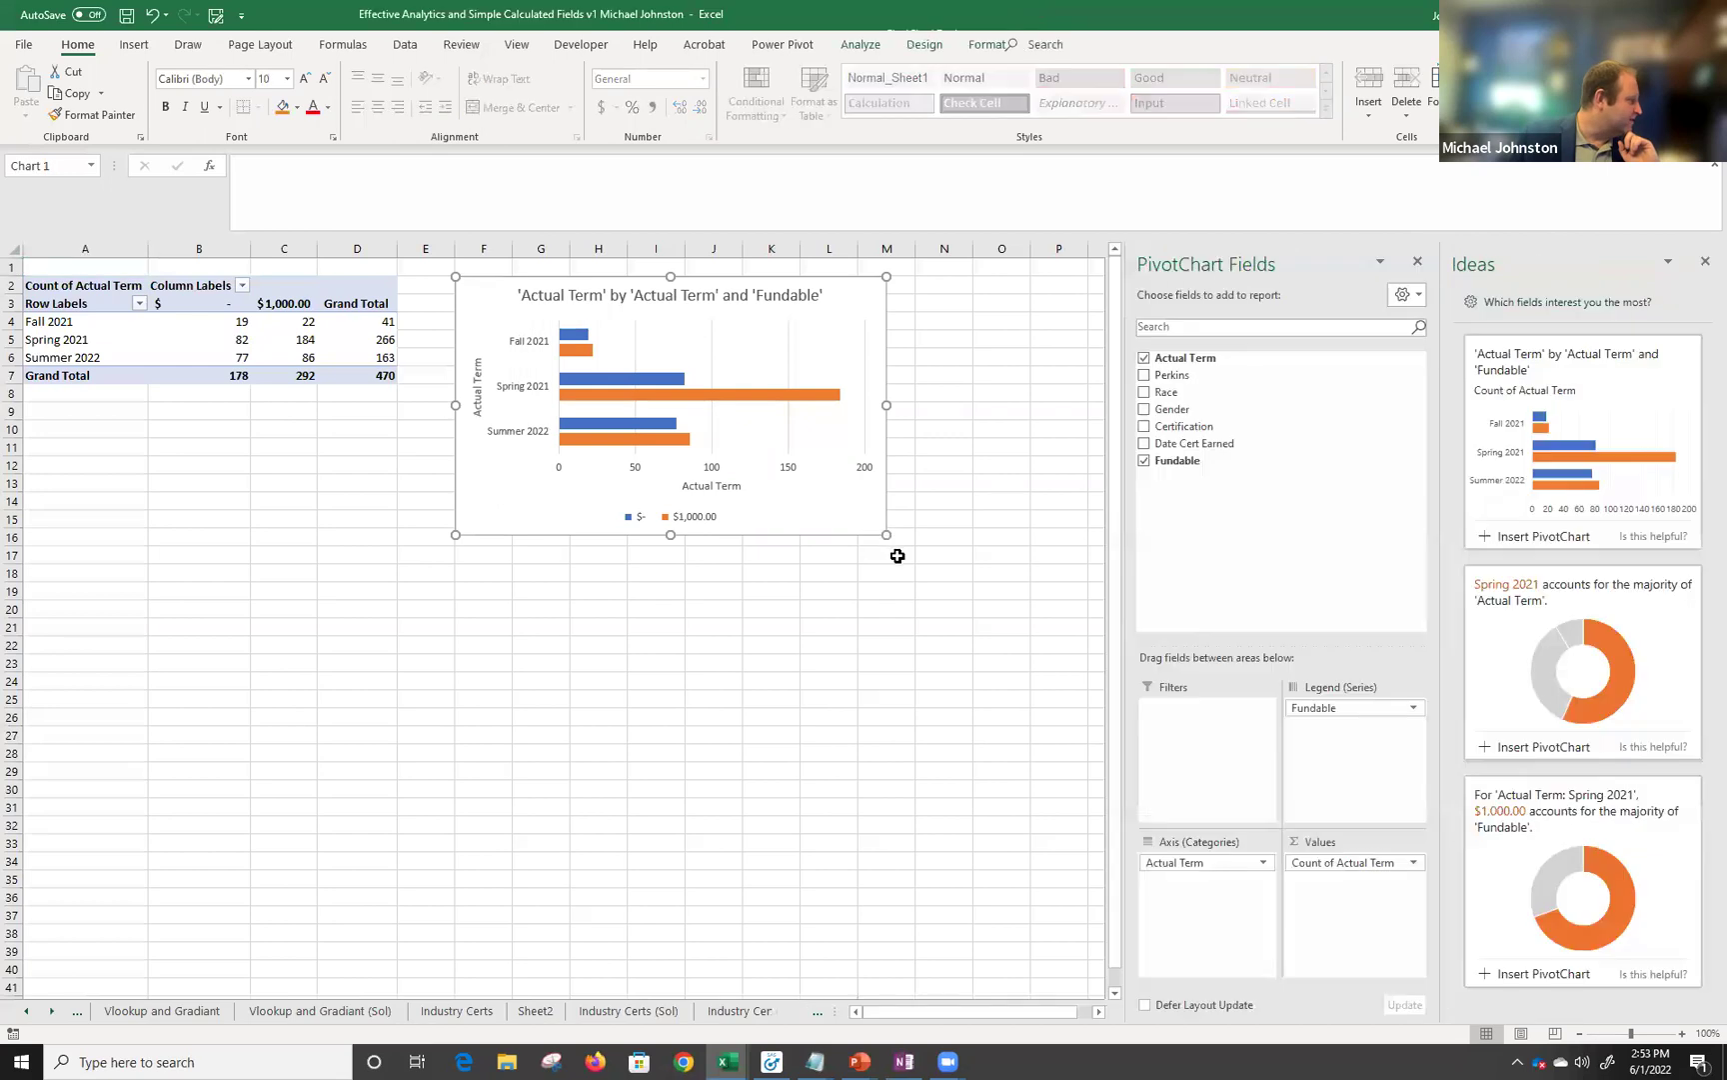
left_click_drag(883, 536, 1055, 771)
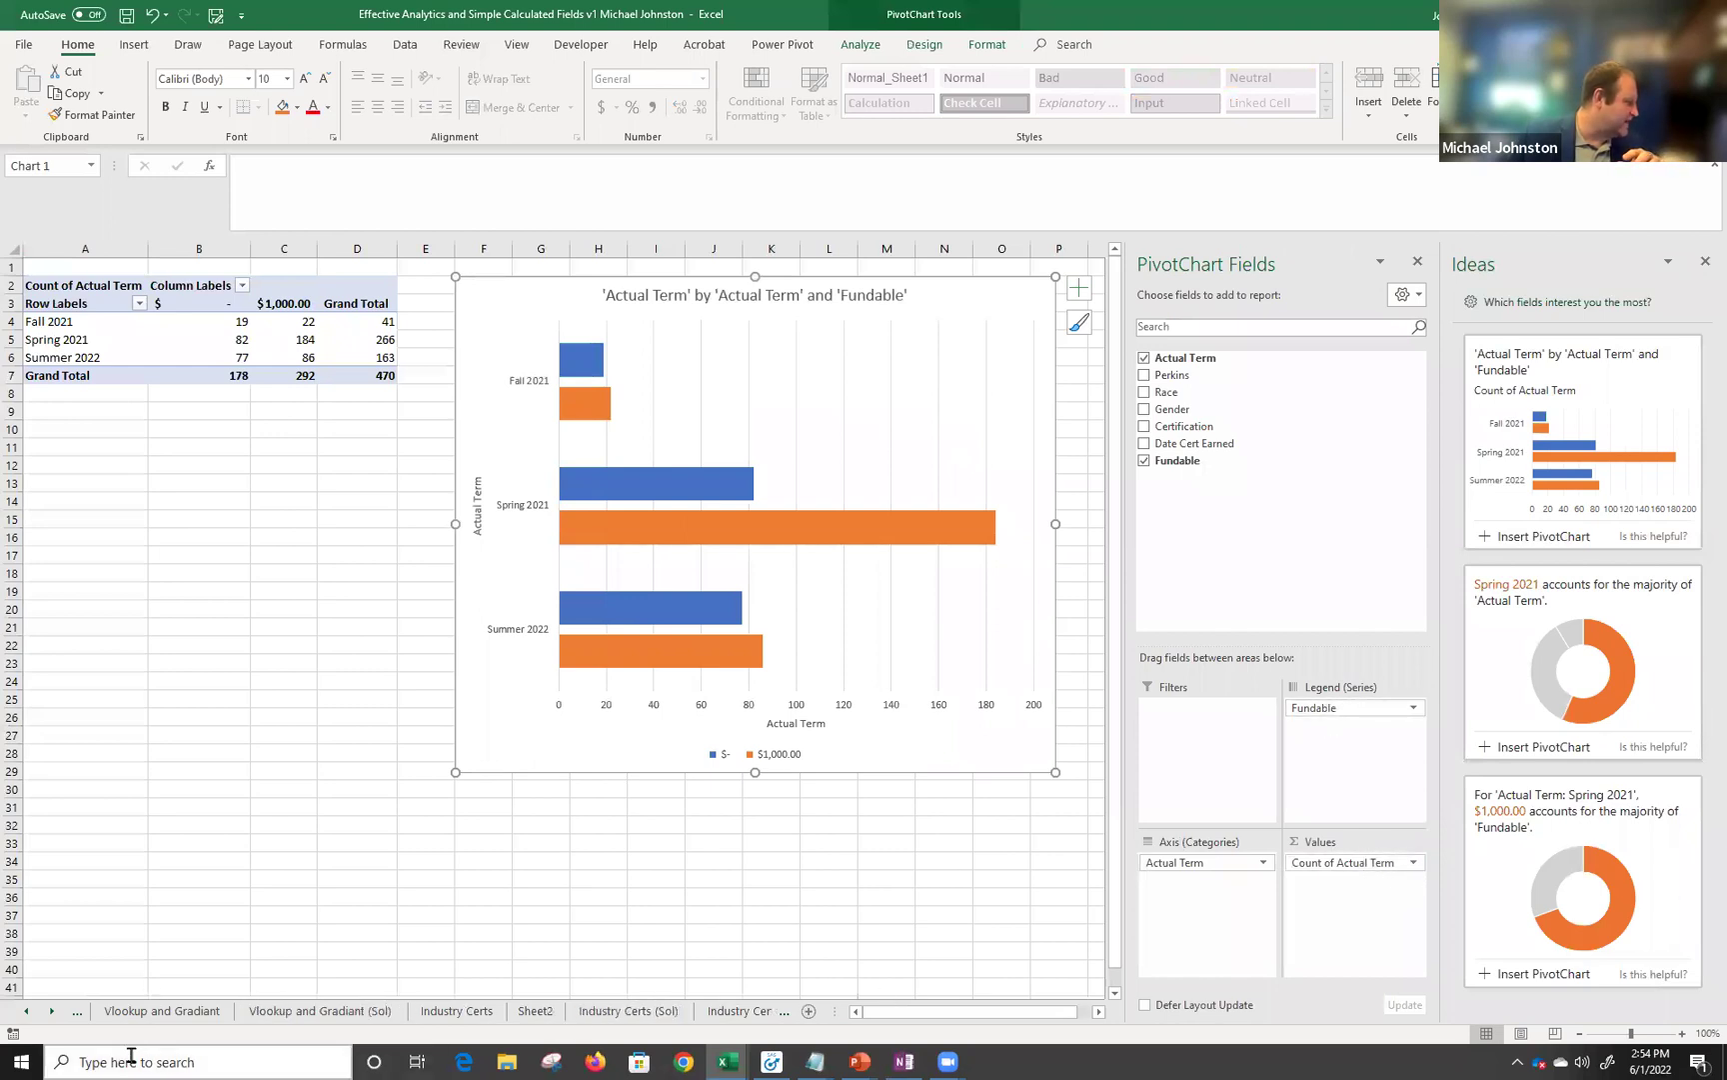
Check the Fundable column on Industry Certs (Sol), then return to the Suggestion1 sheet.
left_click(51, 1011)
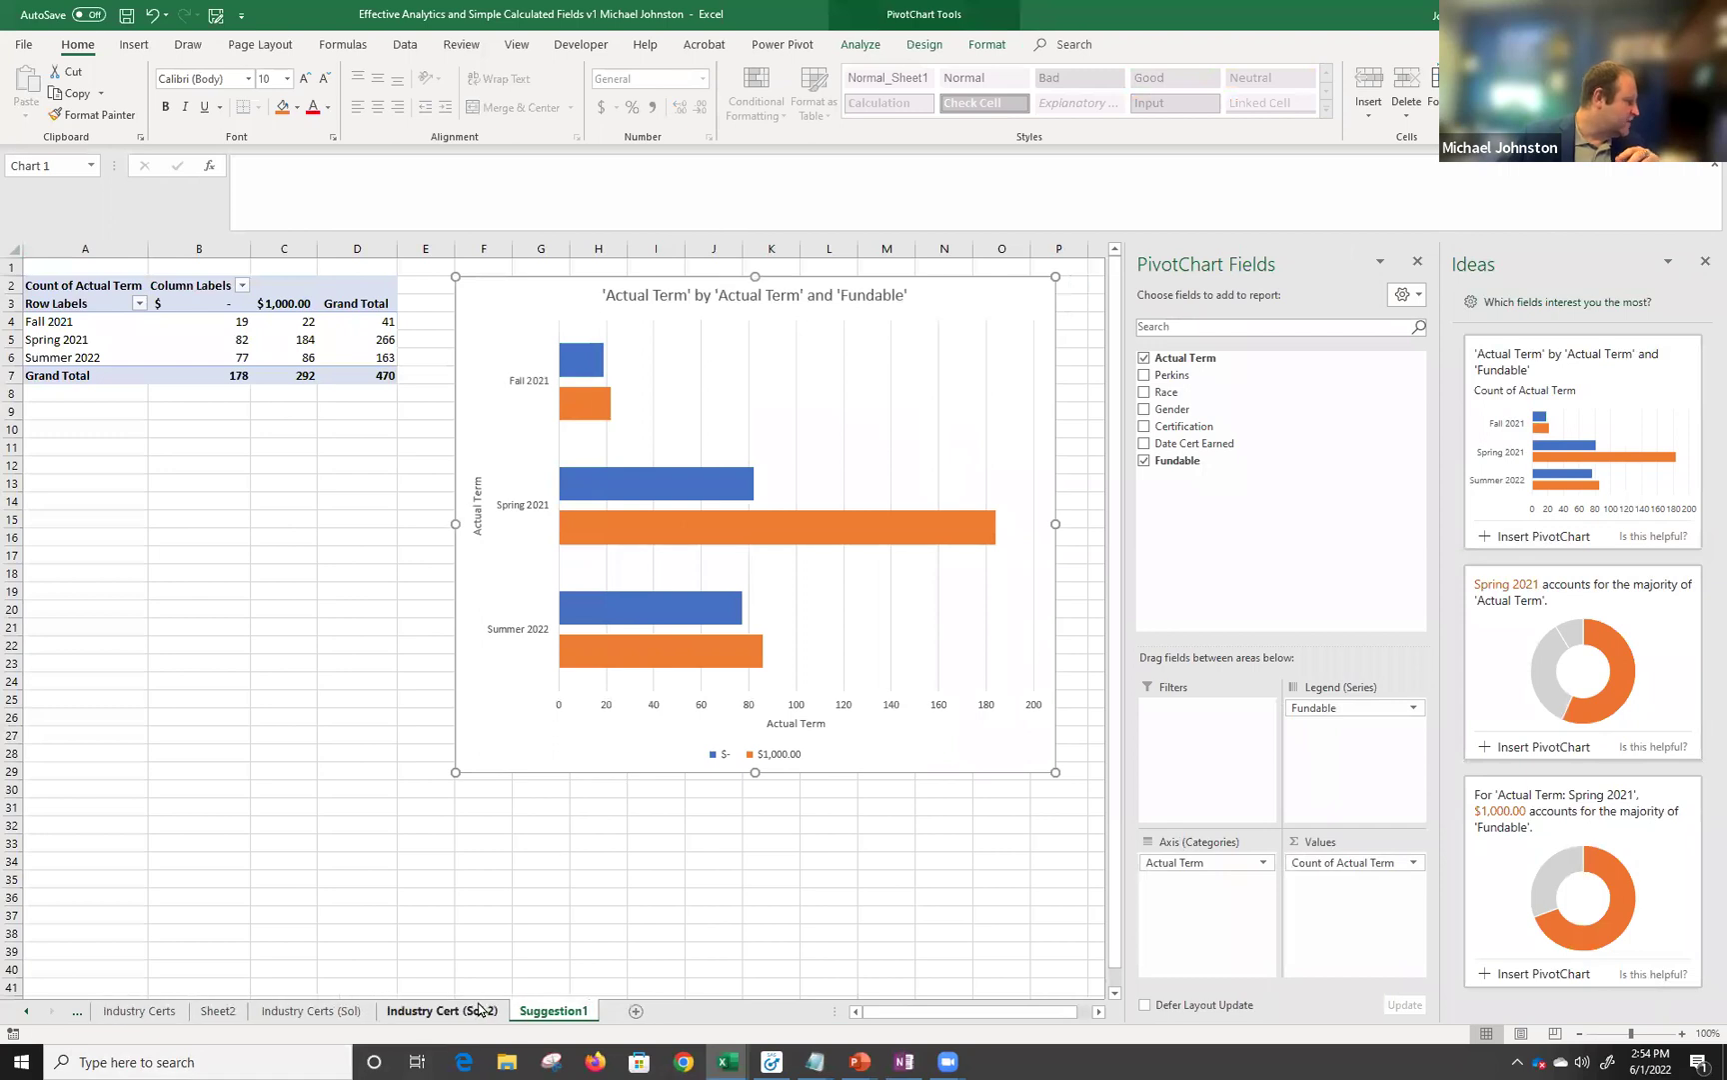
left_click(477, 1009)
left_click(310, 1010)
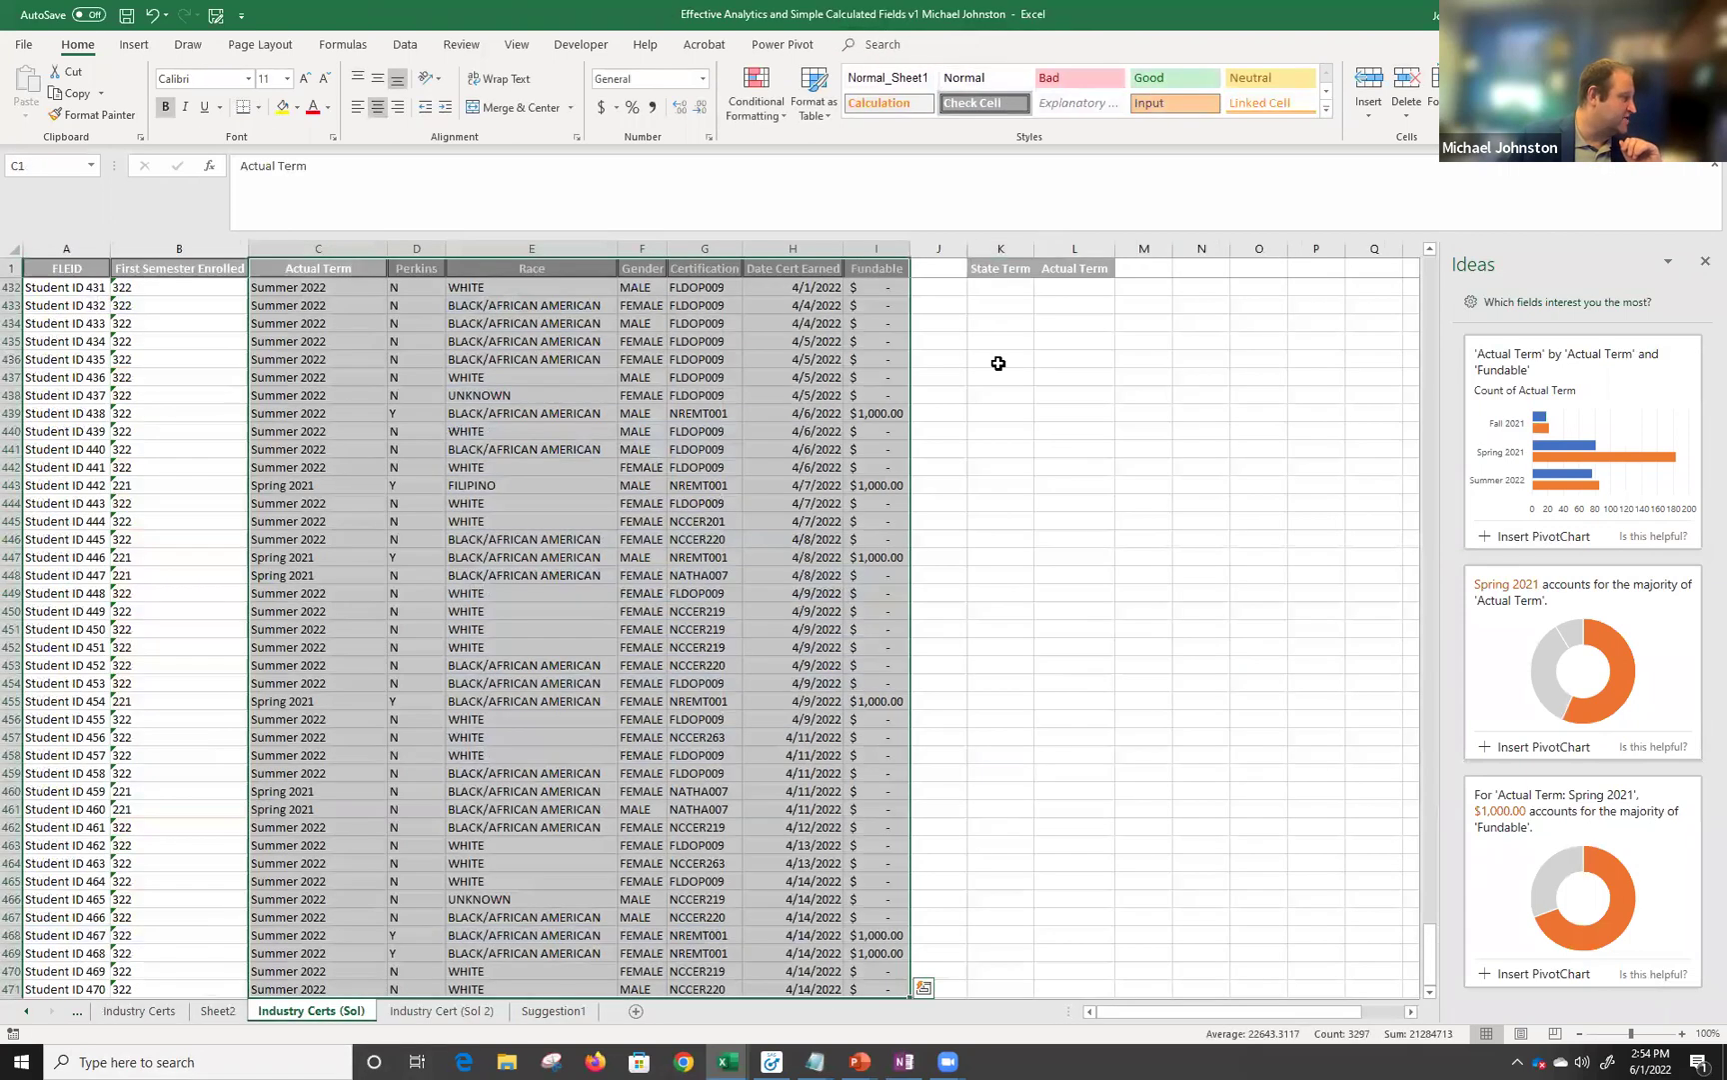
left_click(877, 240)
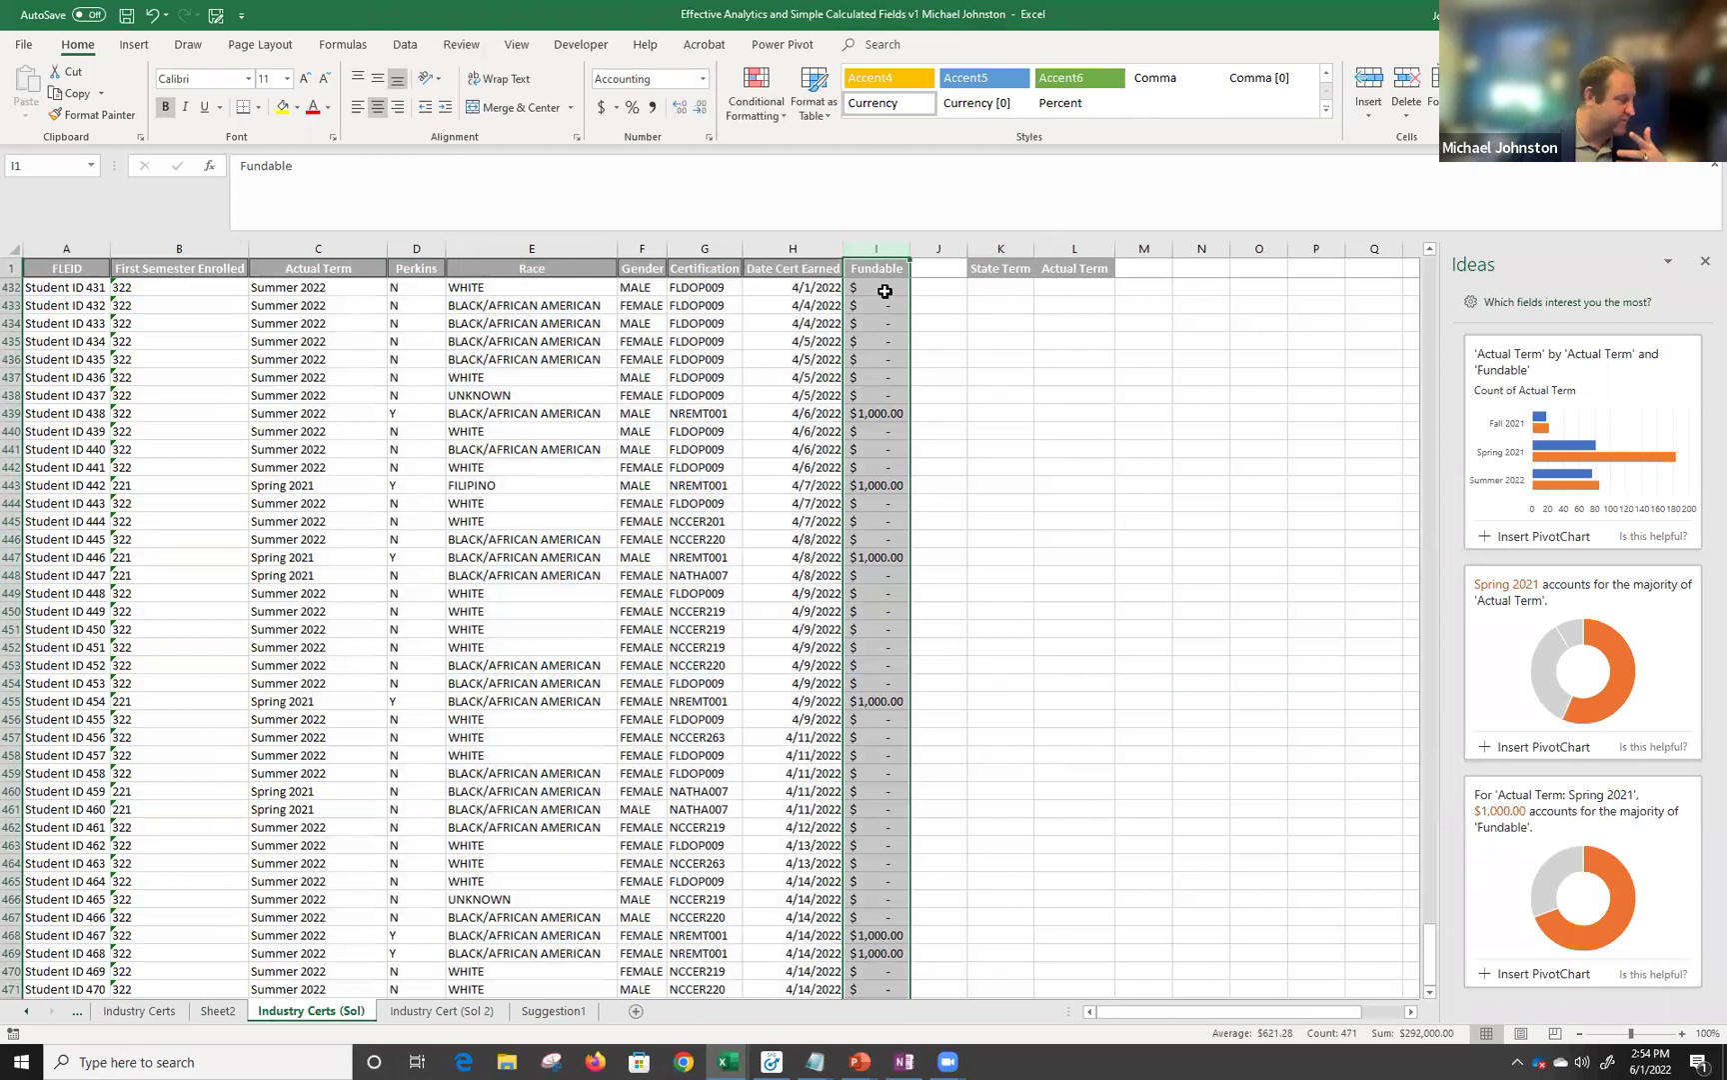
left_click(553, 1012)
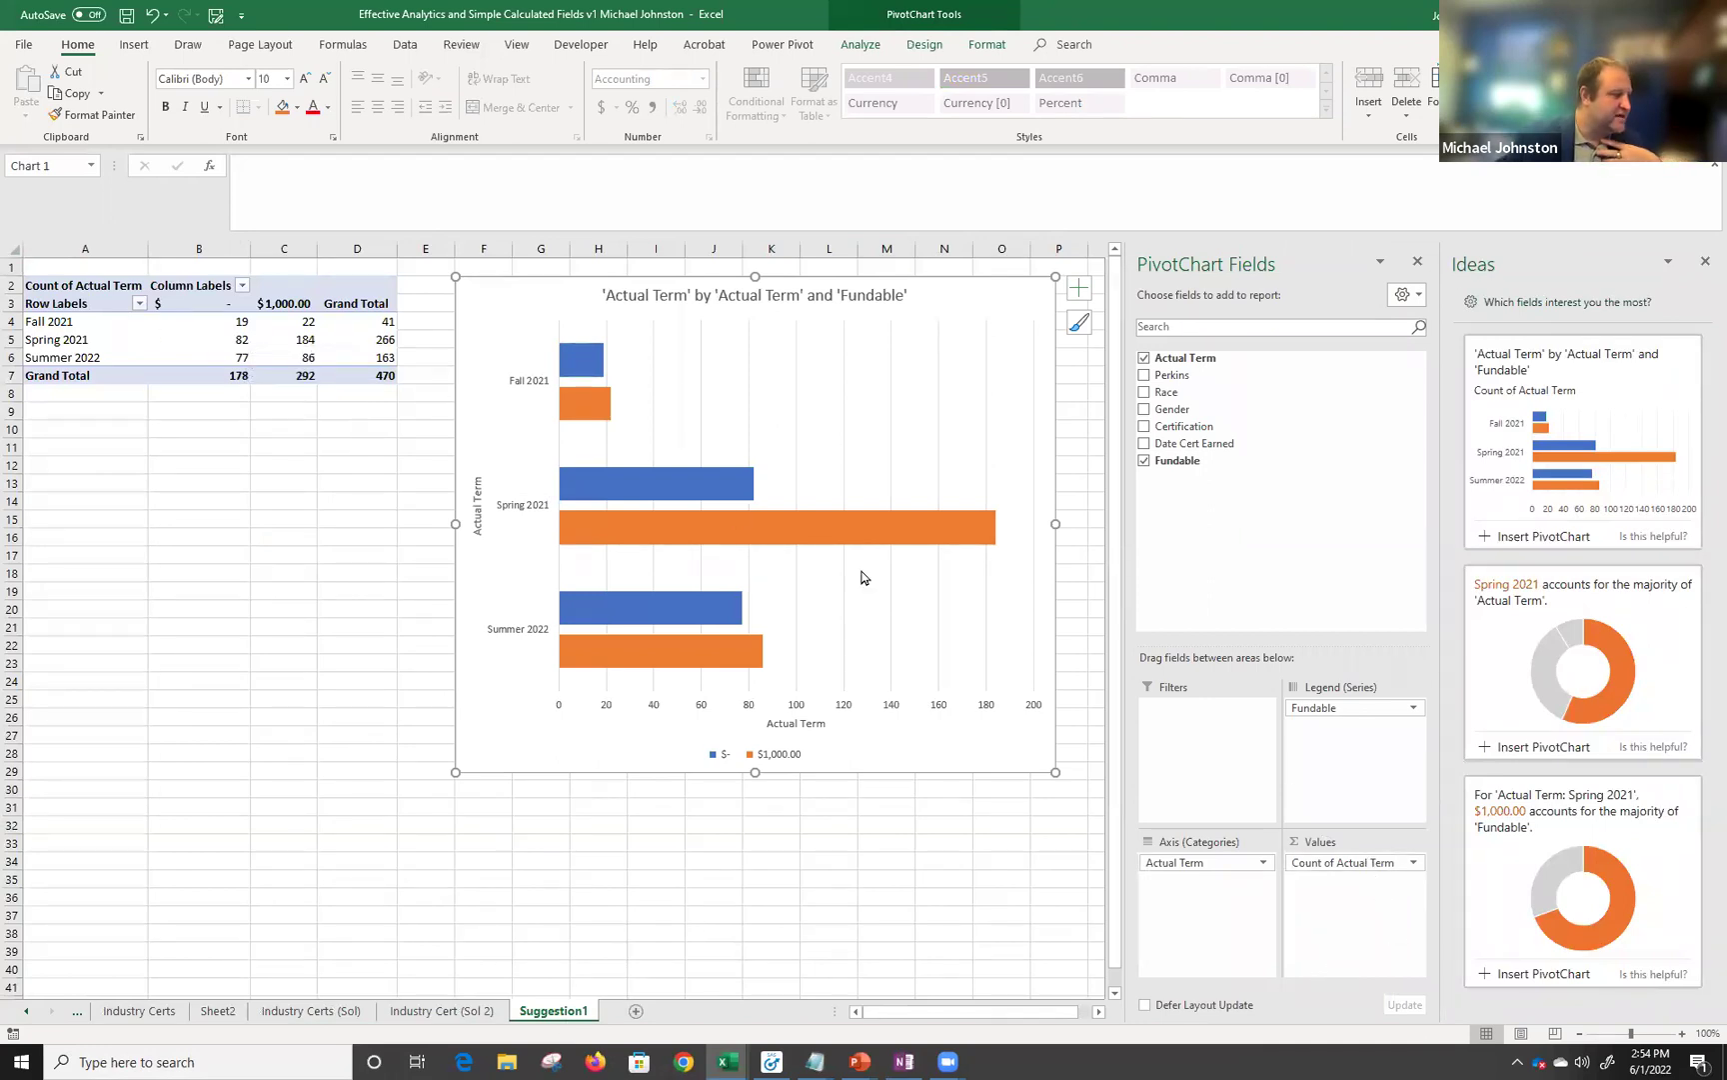
Replace Count of Actual Term with Sum of Fundable as the PivotChart's values, taking Fundable out of the legend.
left_click_drag(1352, 864, 991, 906)
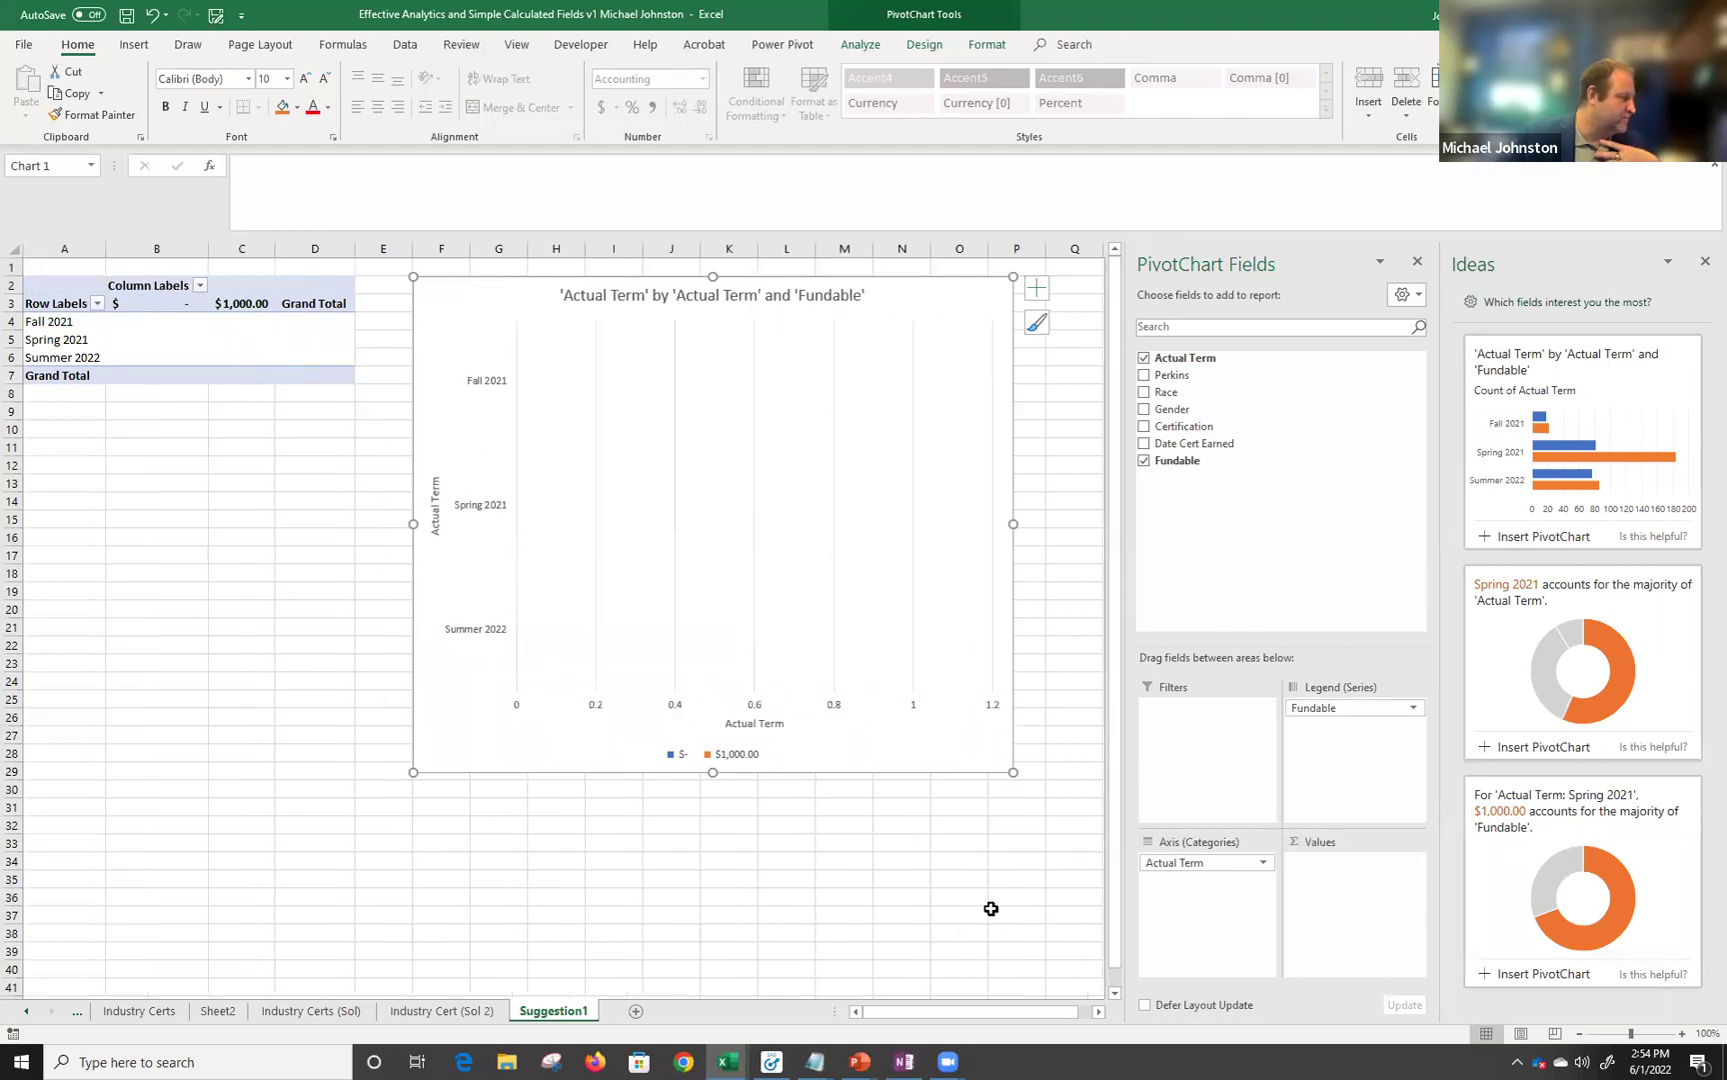
left_click_drag(1345, 706, 1359, 876)
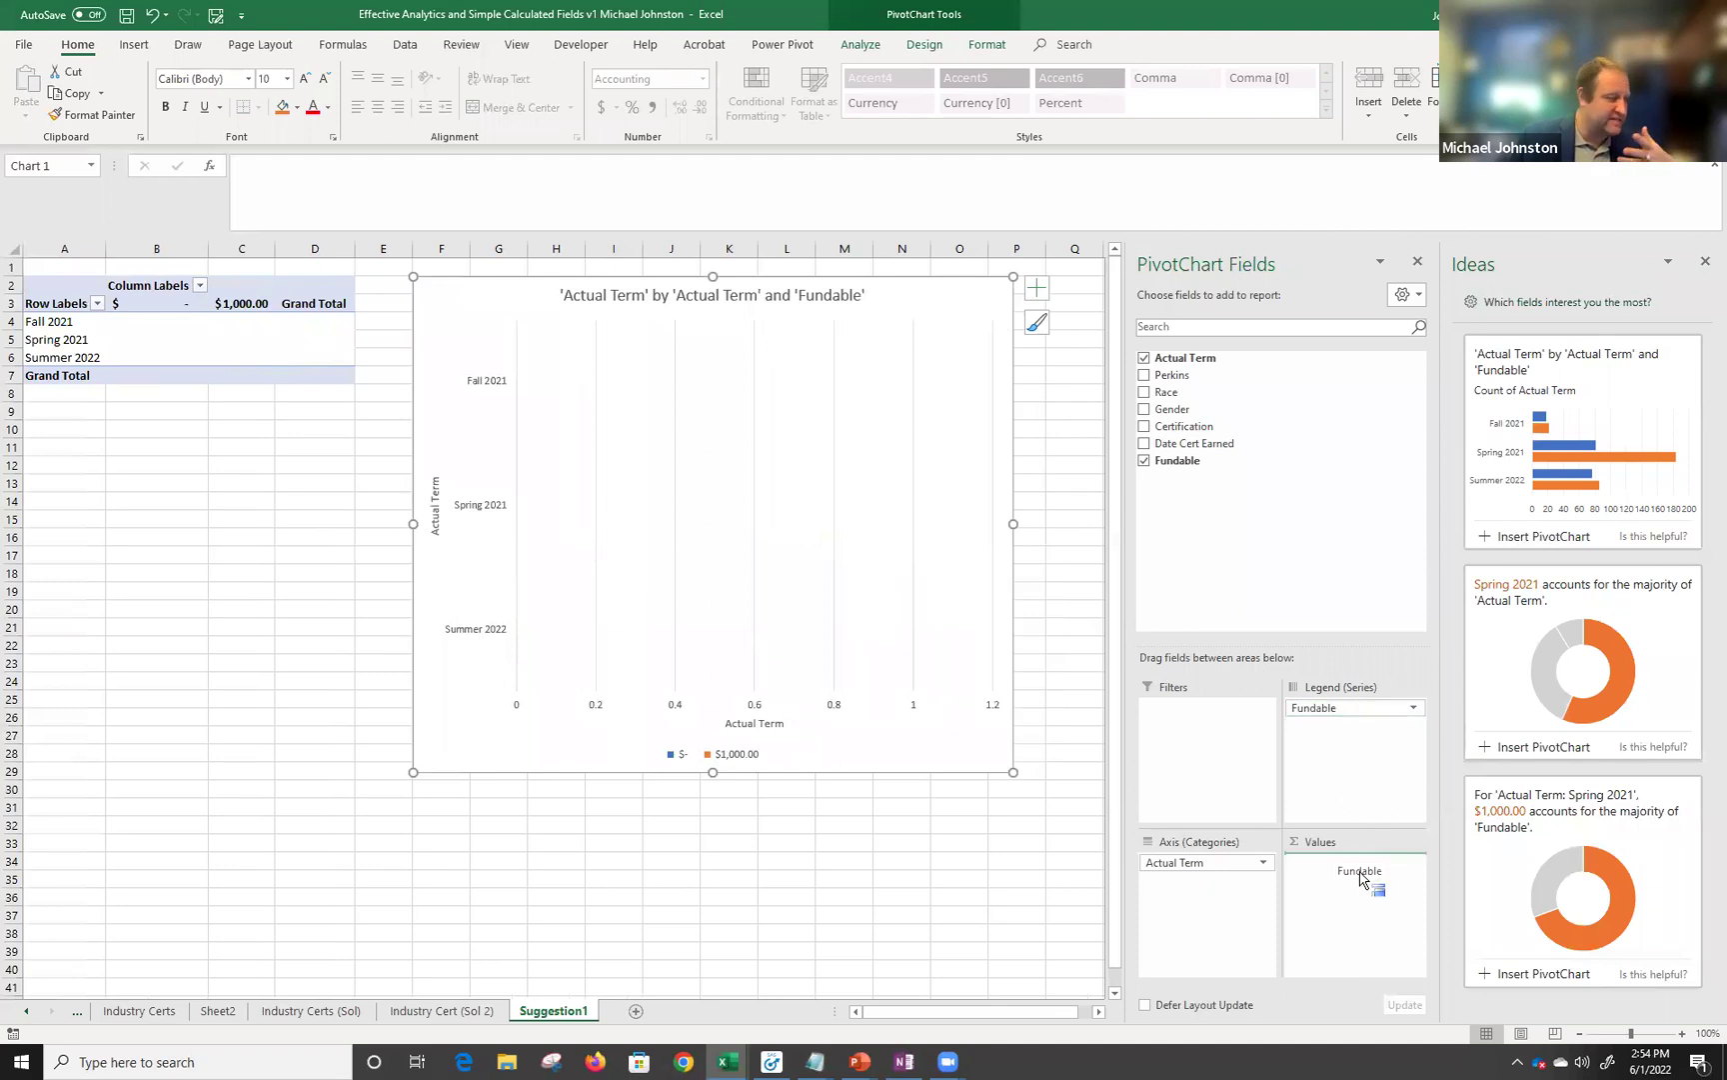
left_click_drag(1359, 877, 1359, 879)
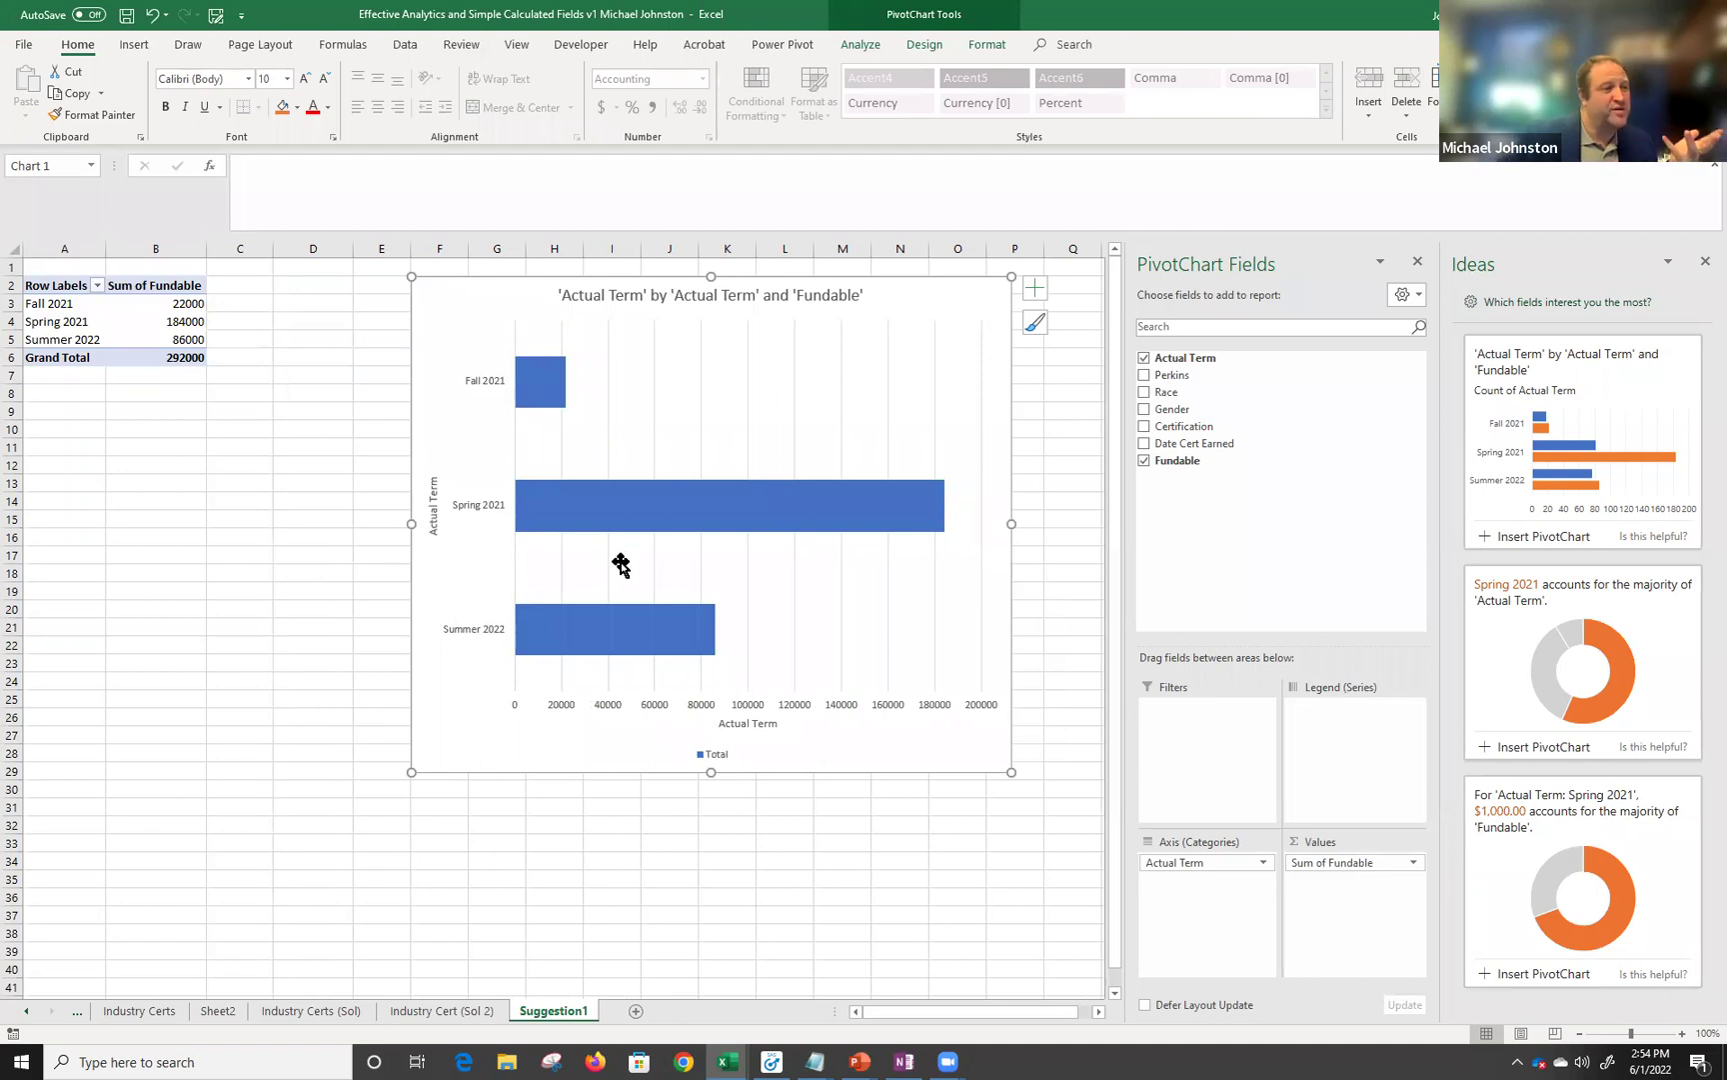
Add data labels to the bars of the Sum of Fundable chart.
mouse_move(604, 630)
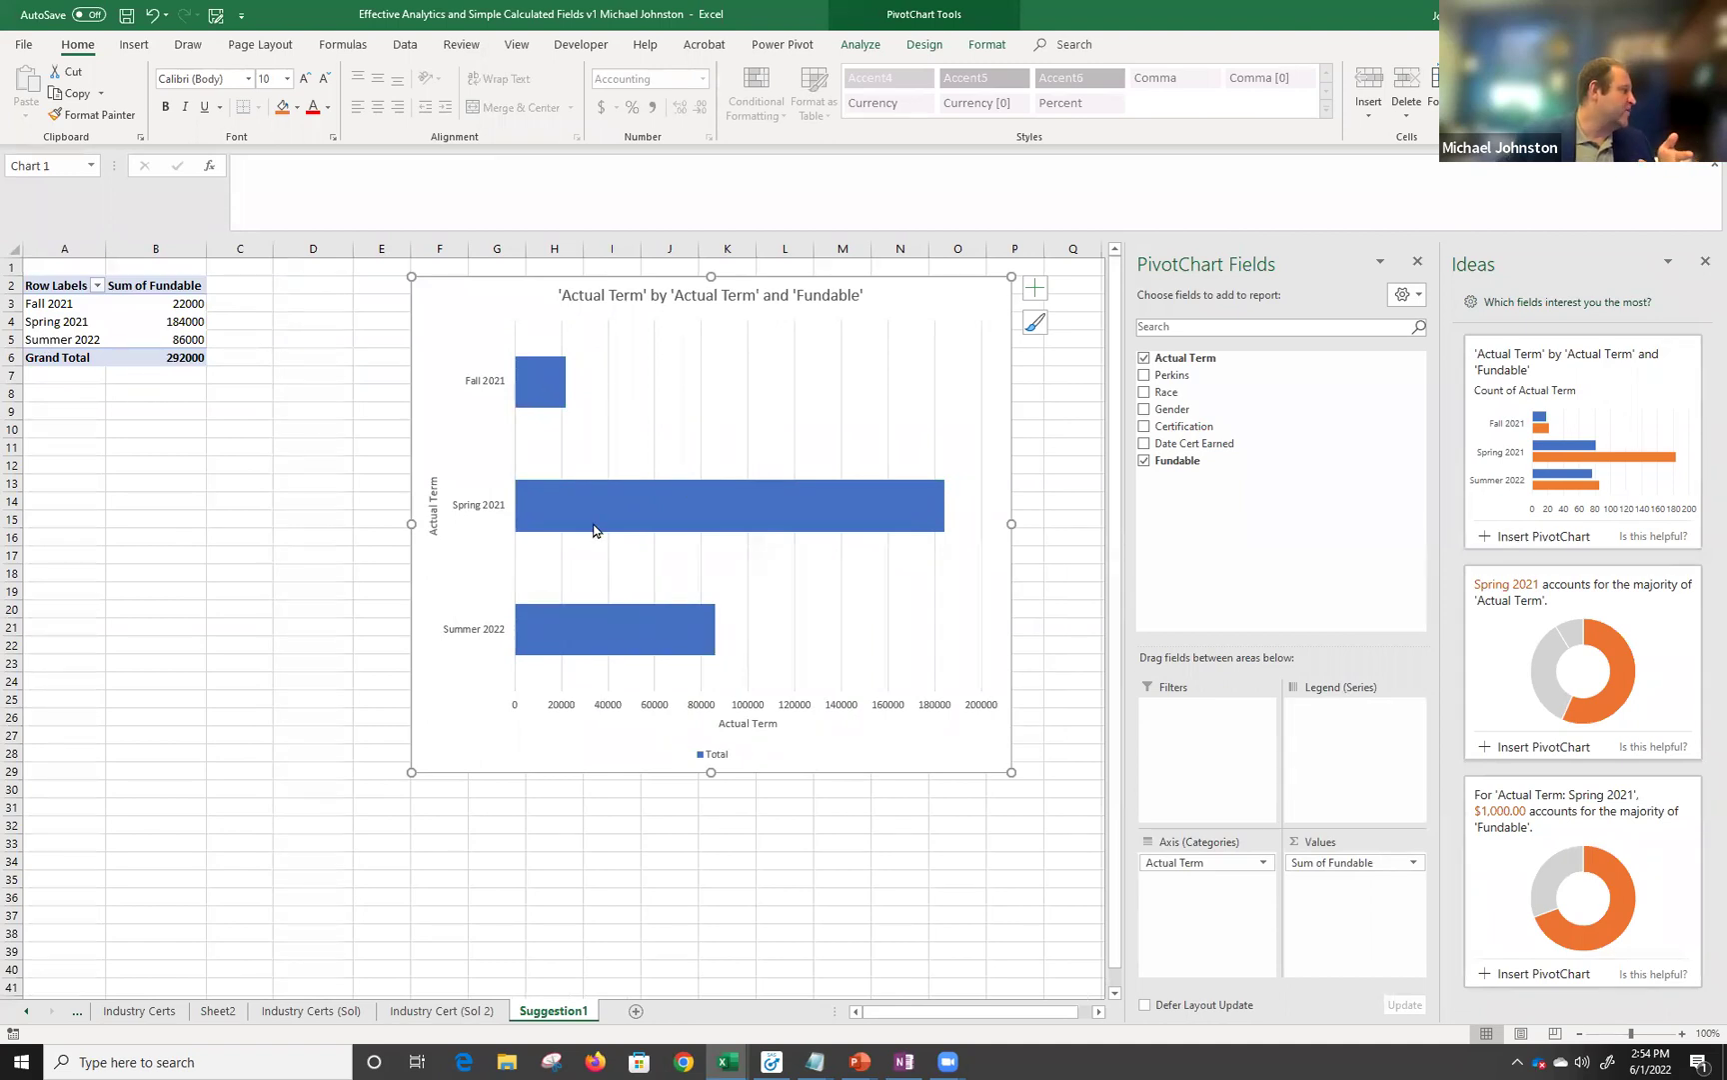
left_click(1038, 290)
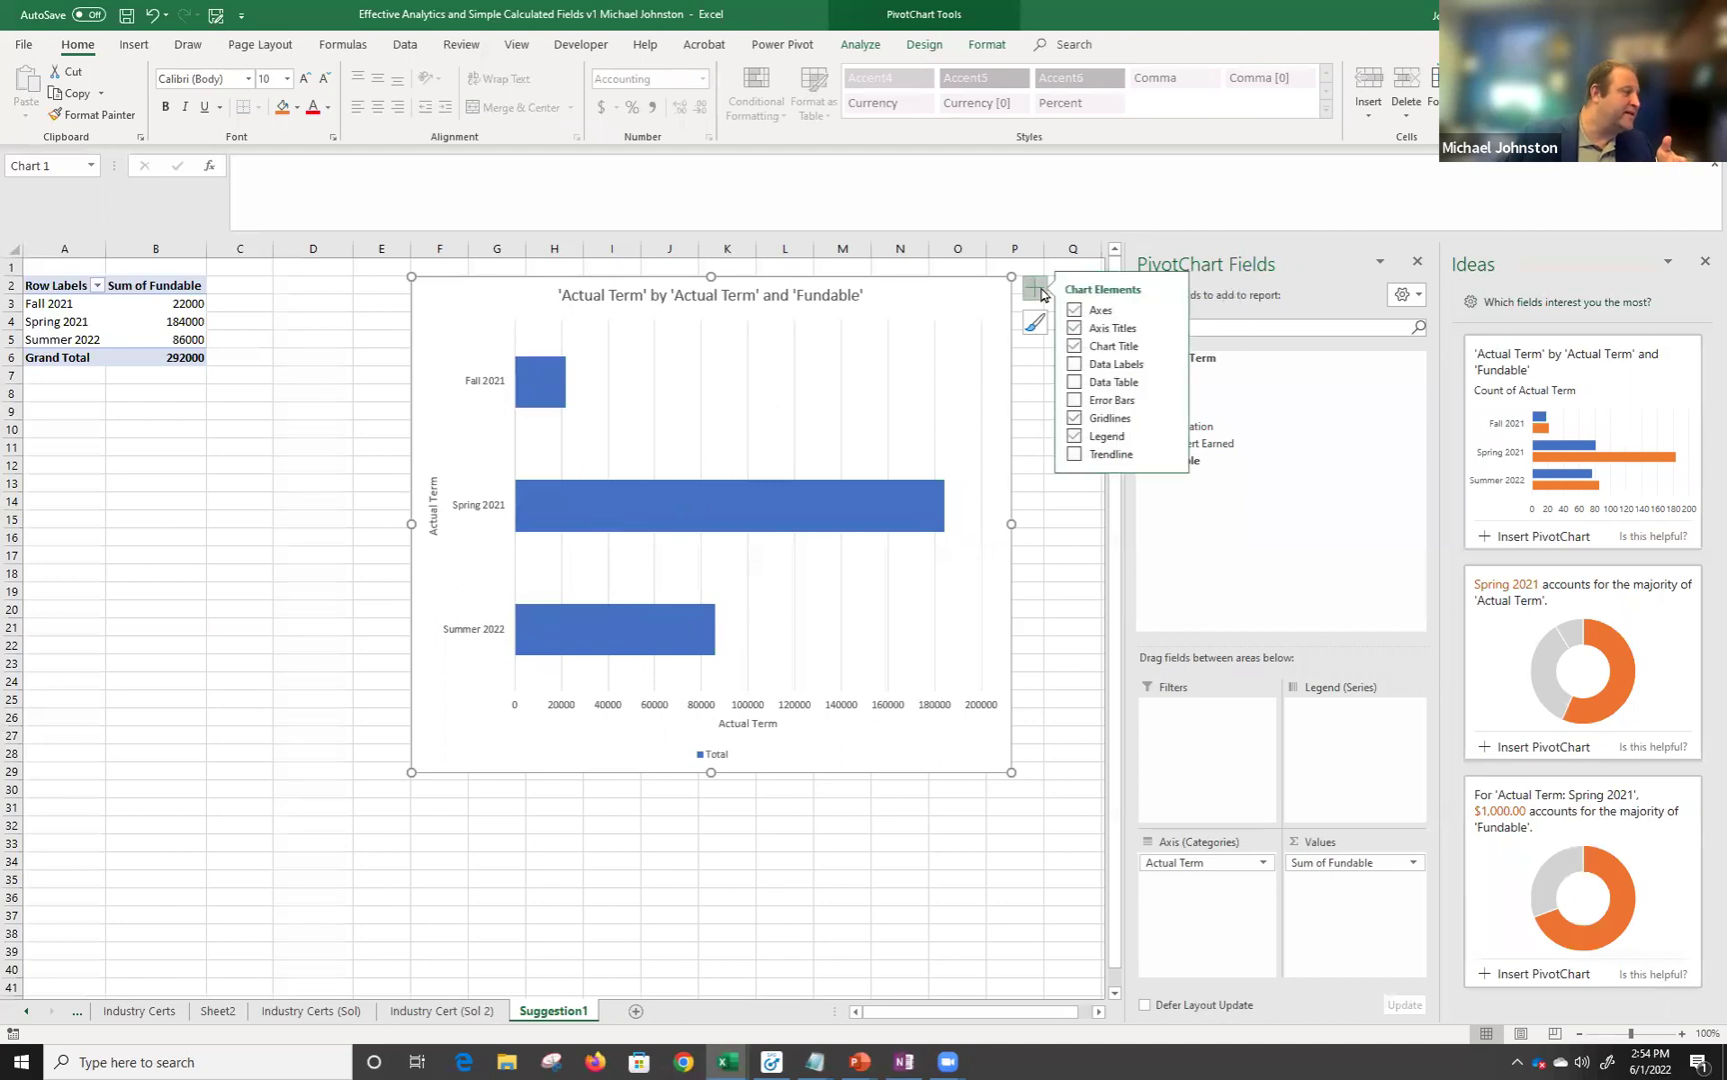
left_click(1078, 366)
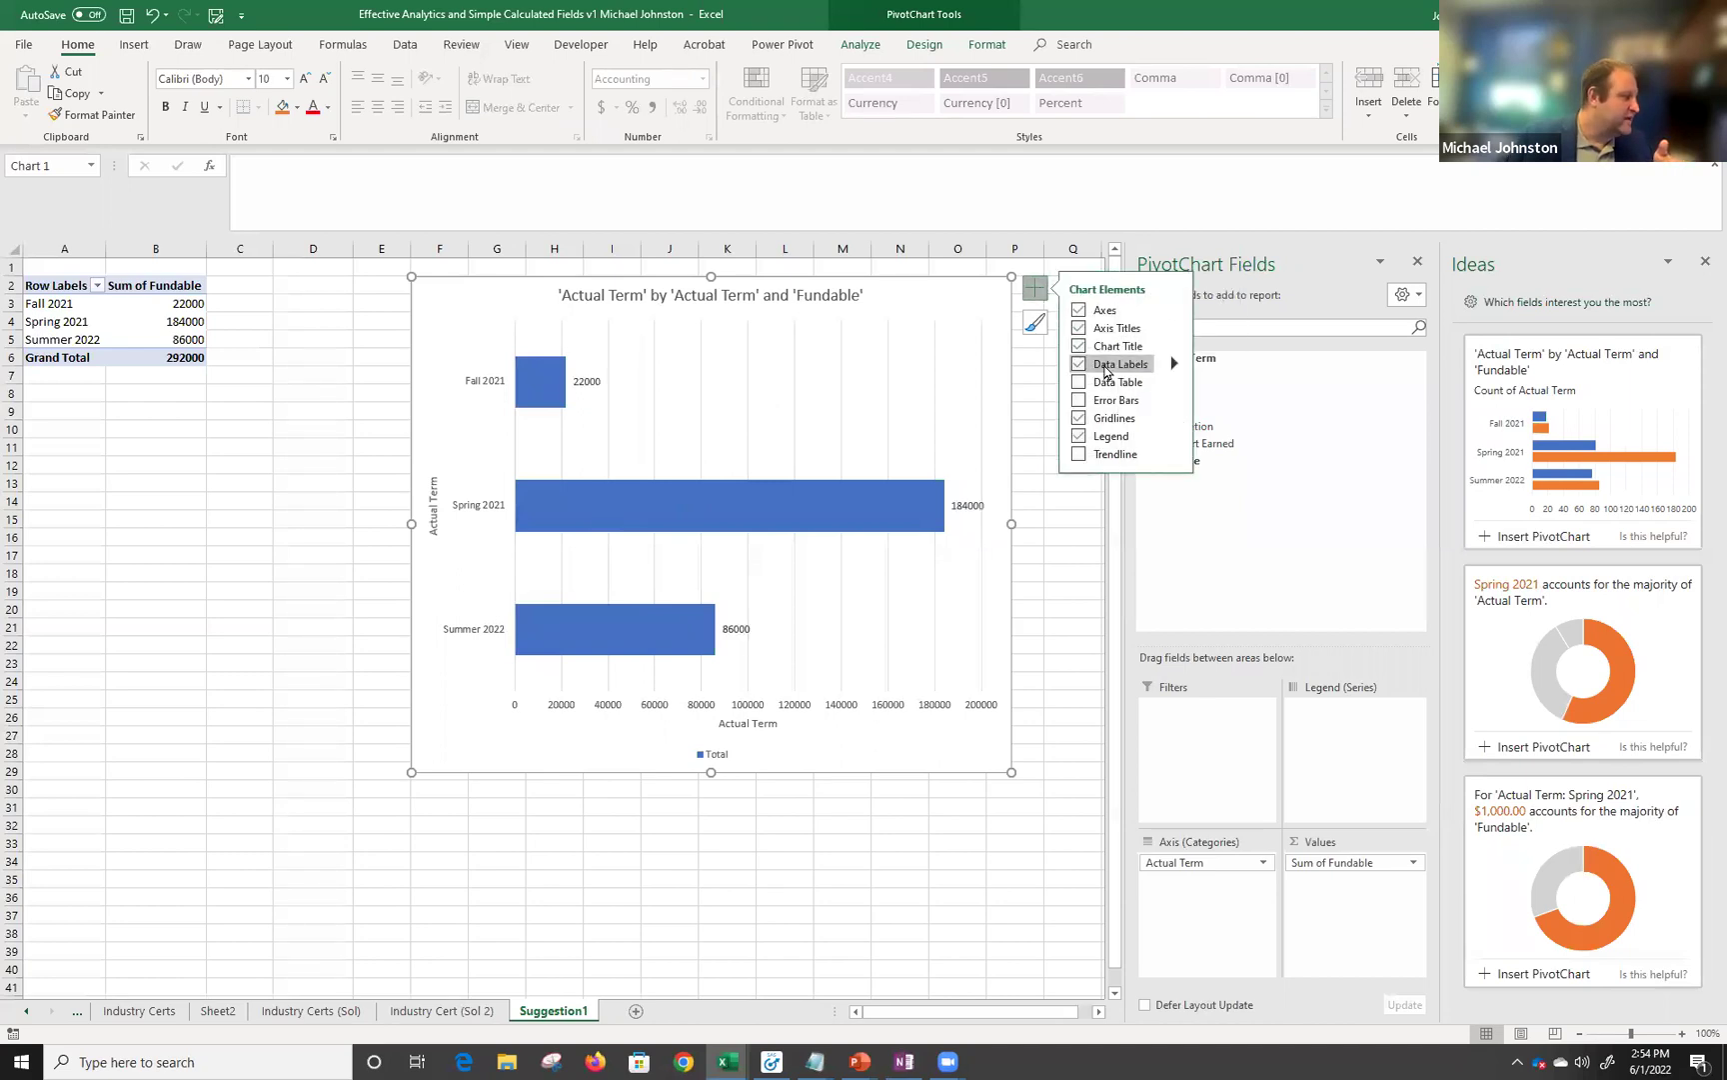
Review the additional formatting options for the chart's data labels, including fill and border, and close them.
left_click(1175, 363)
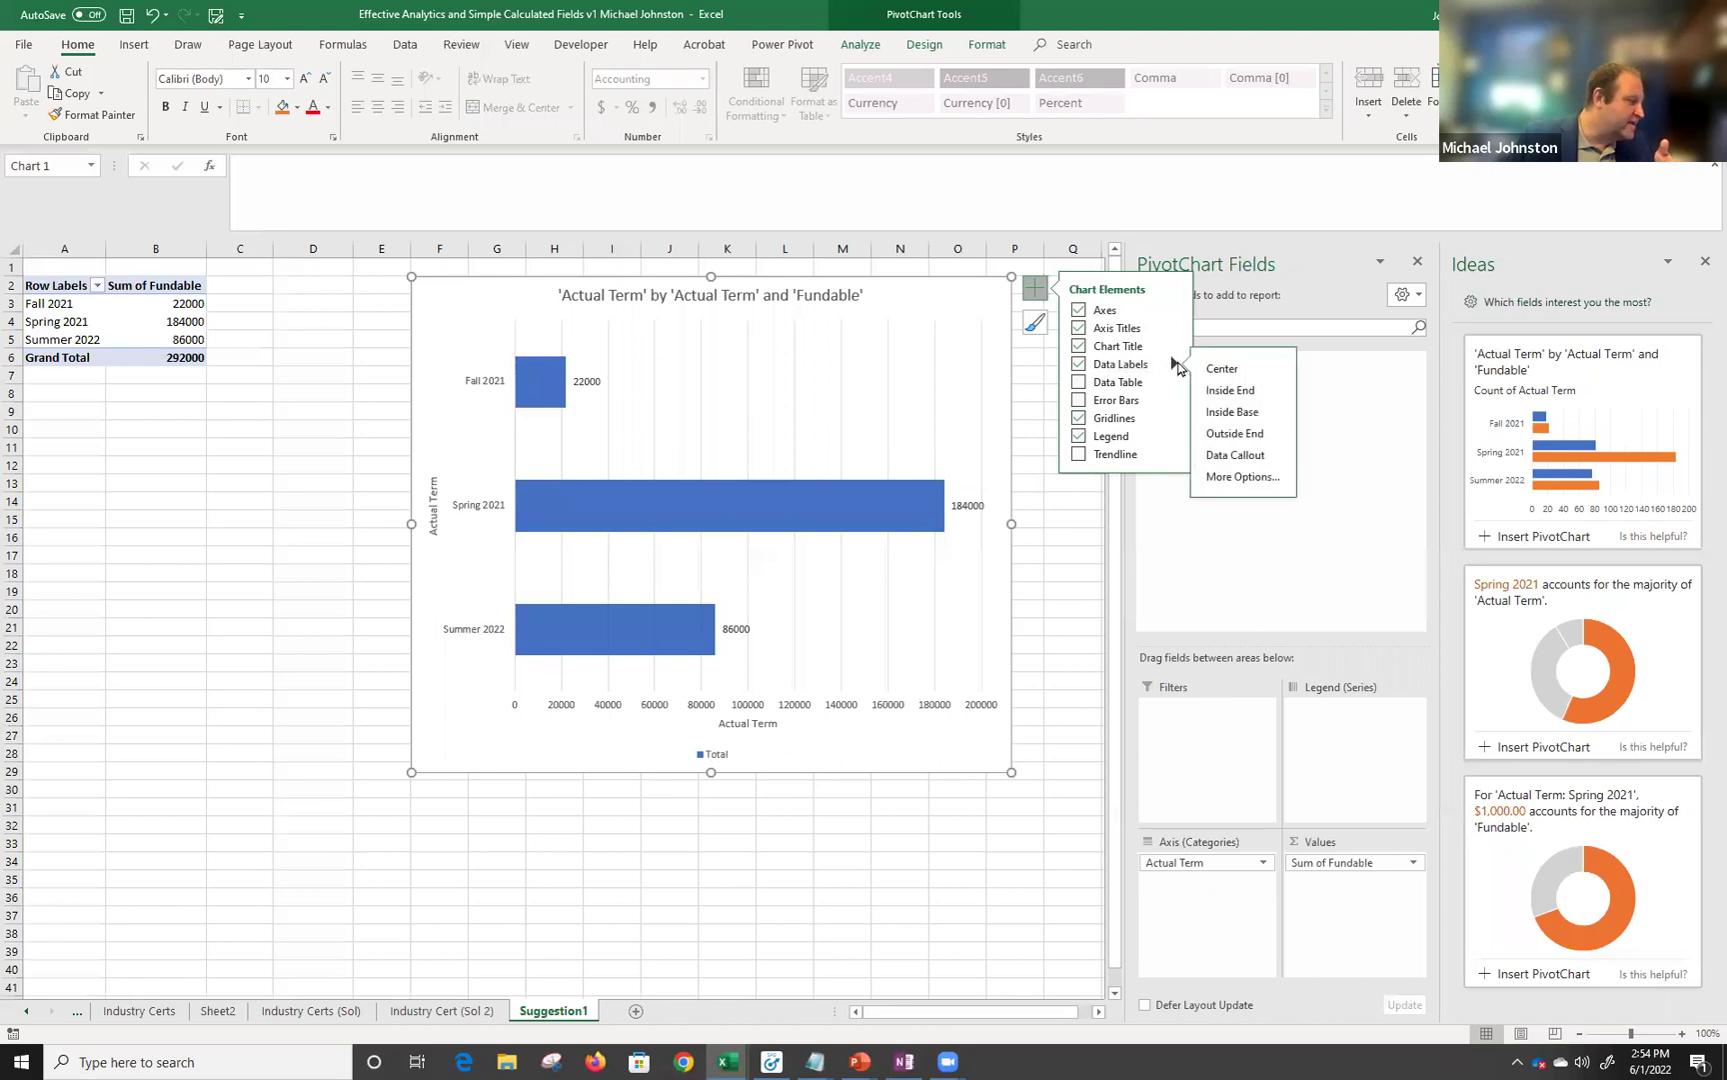
left_click(1625, 885)
left_click(1035, 288)
left_click(1175, 363)
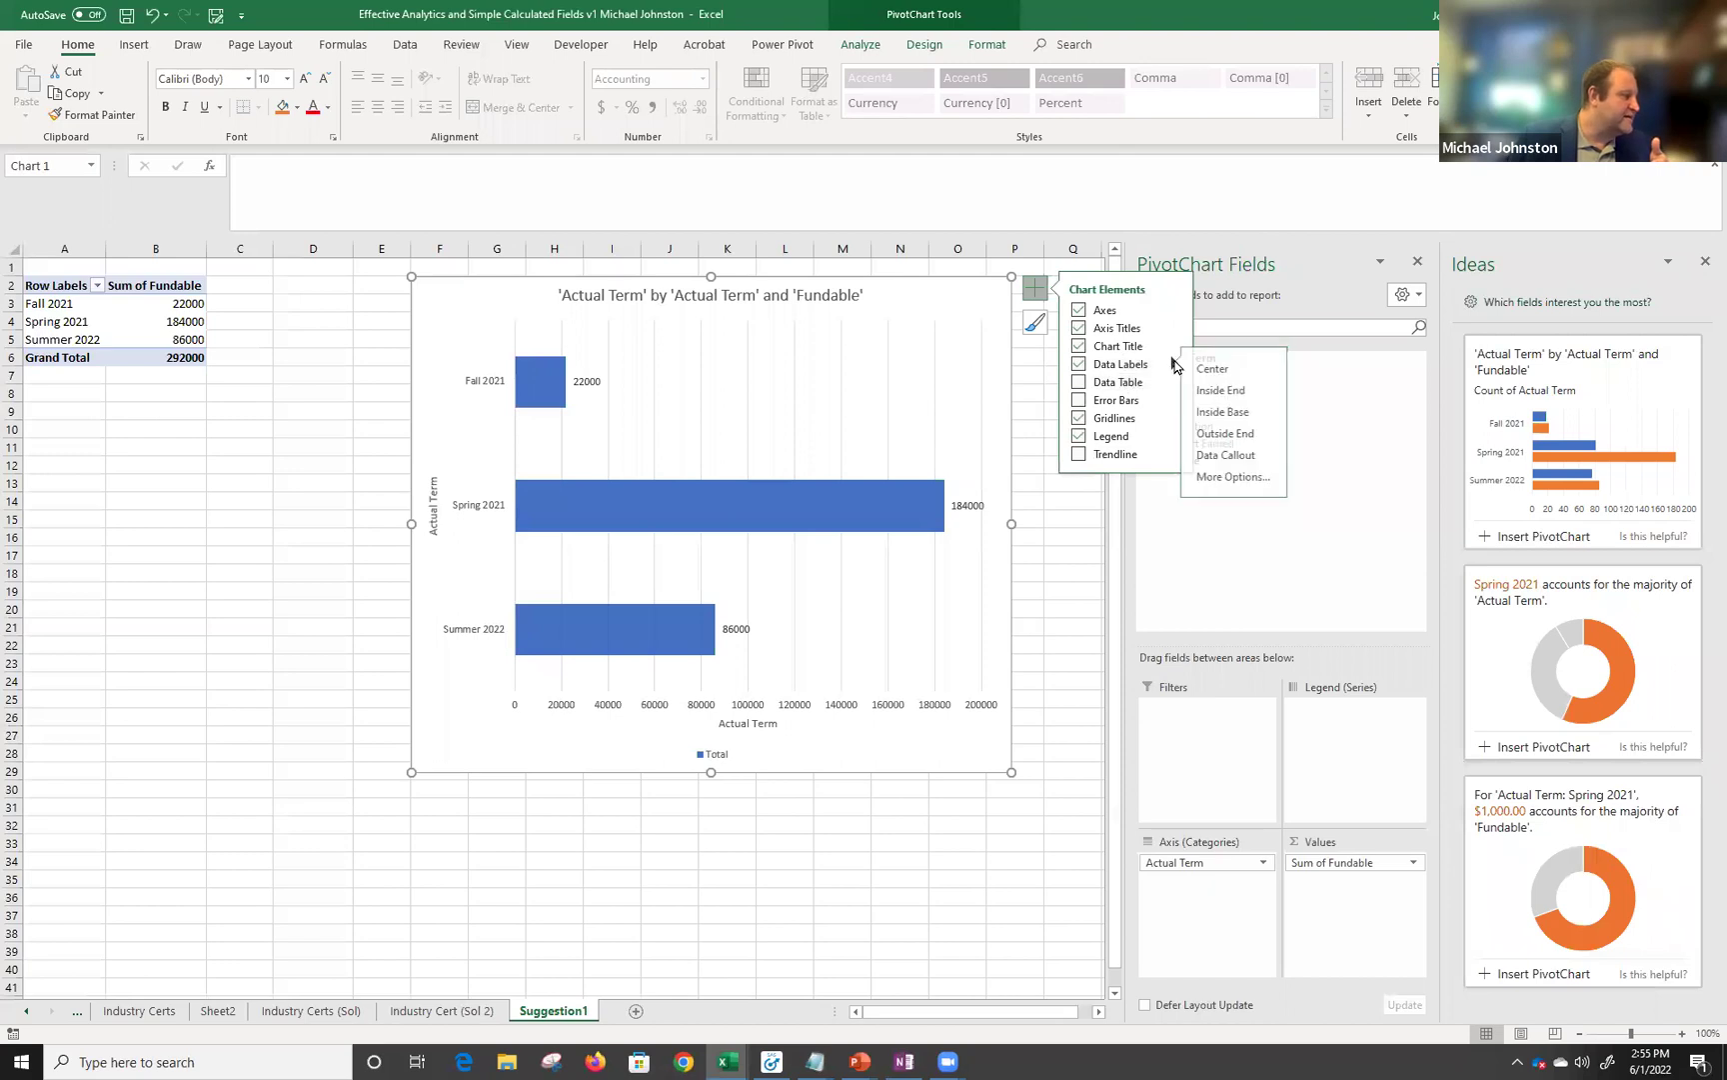
left_click(1262, 488)
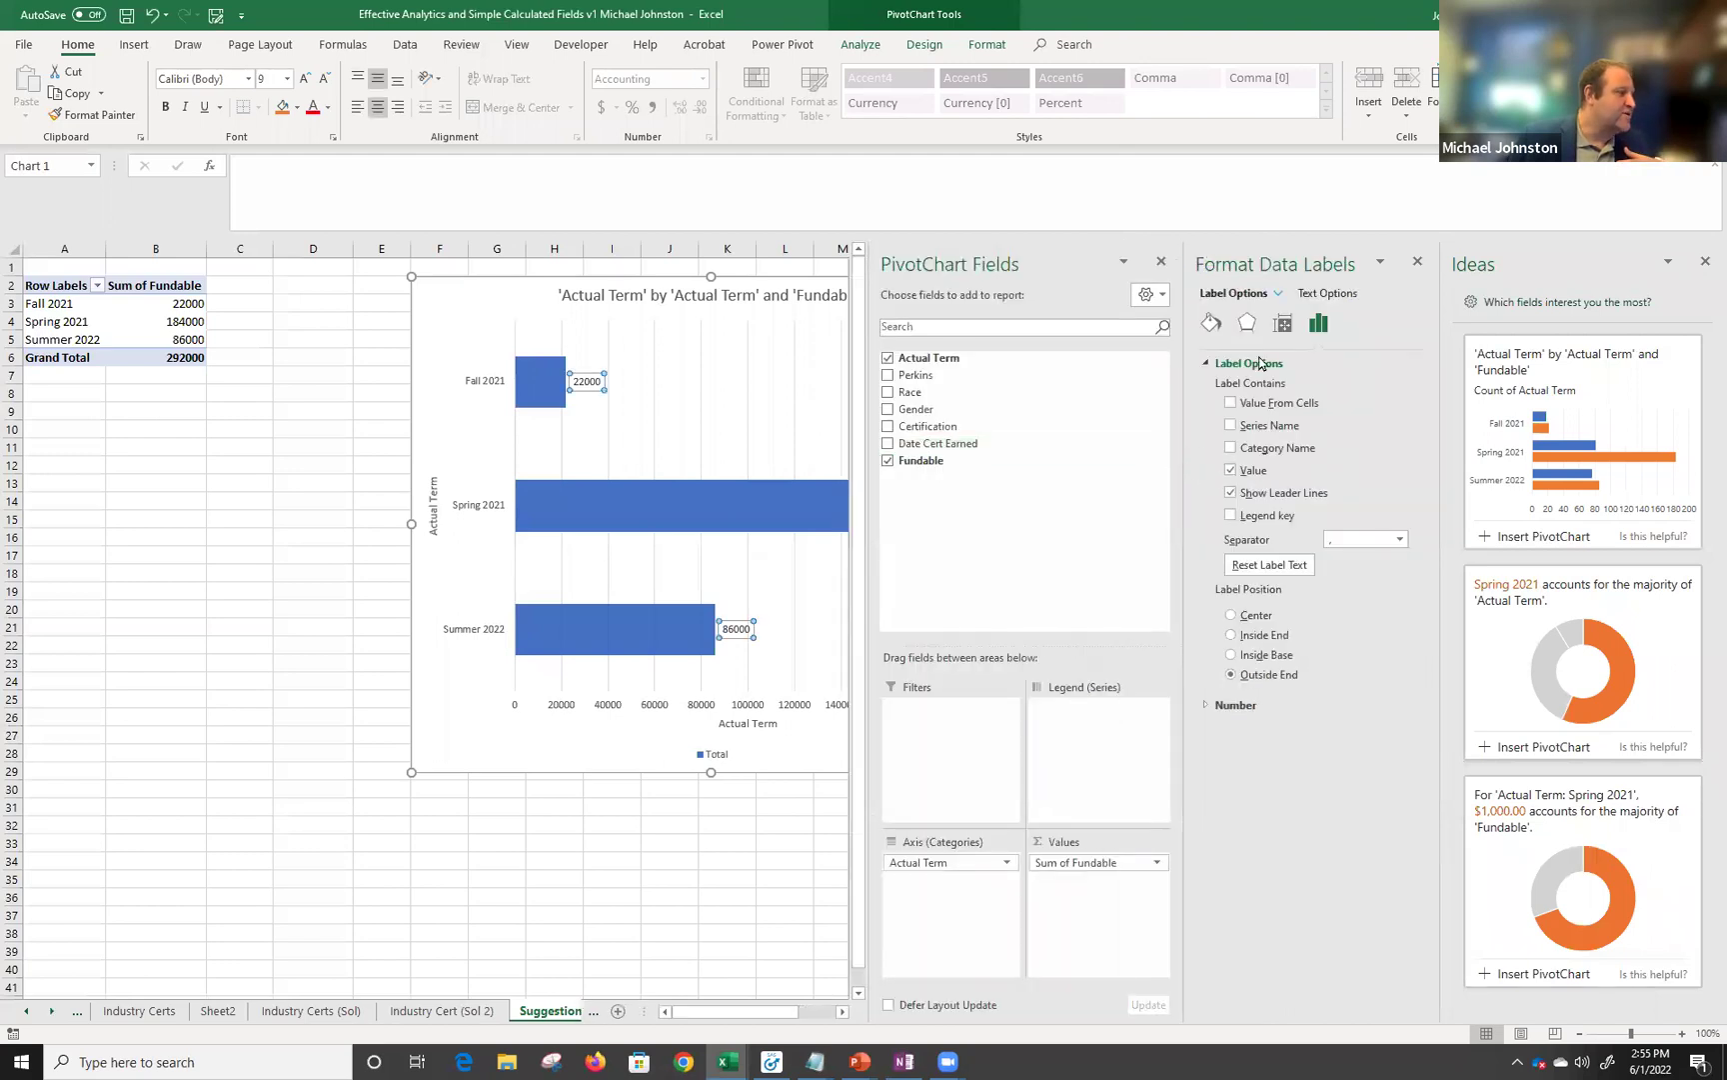
left_click(1212, 330)
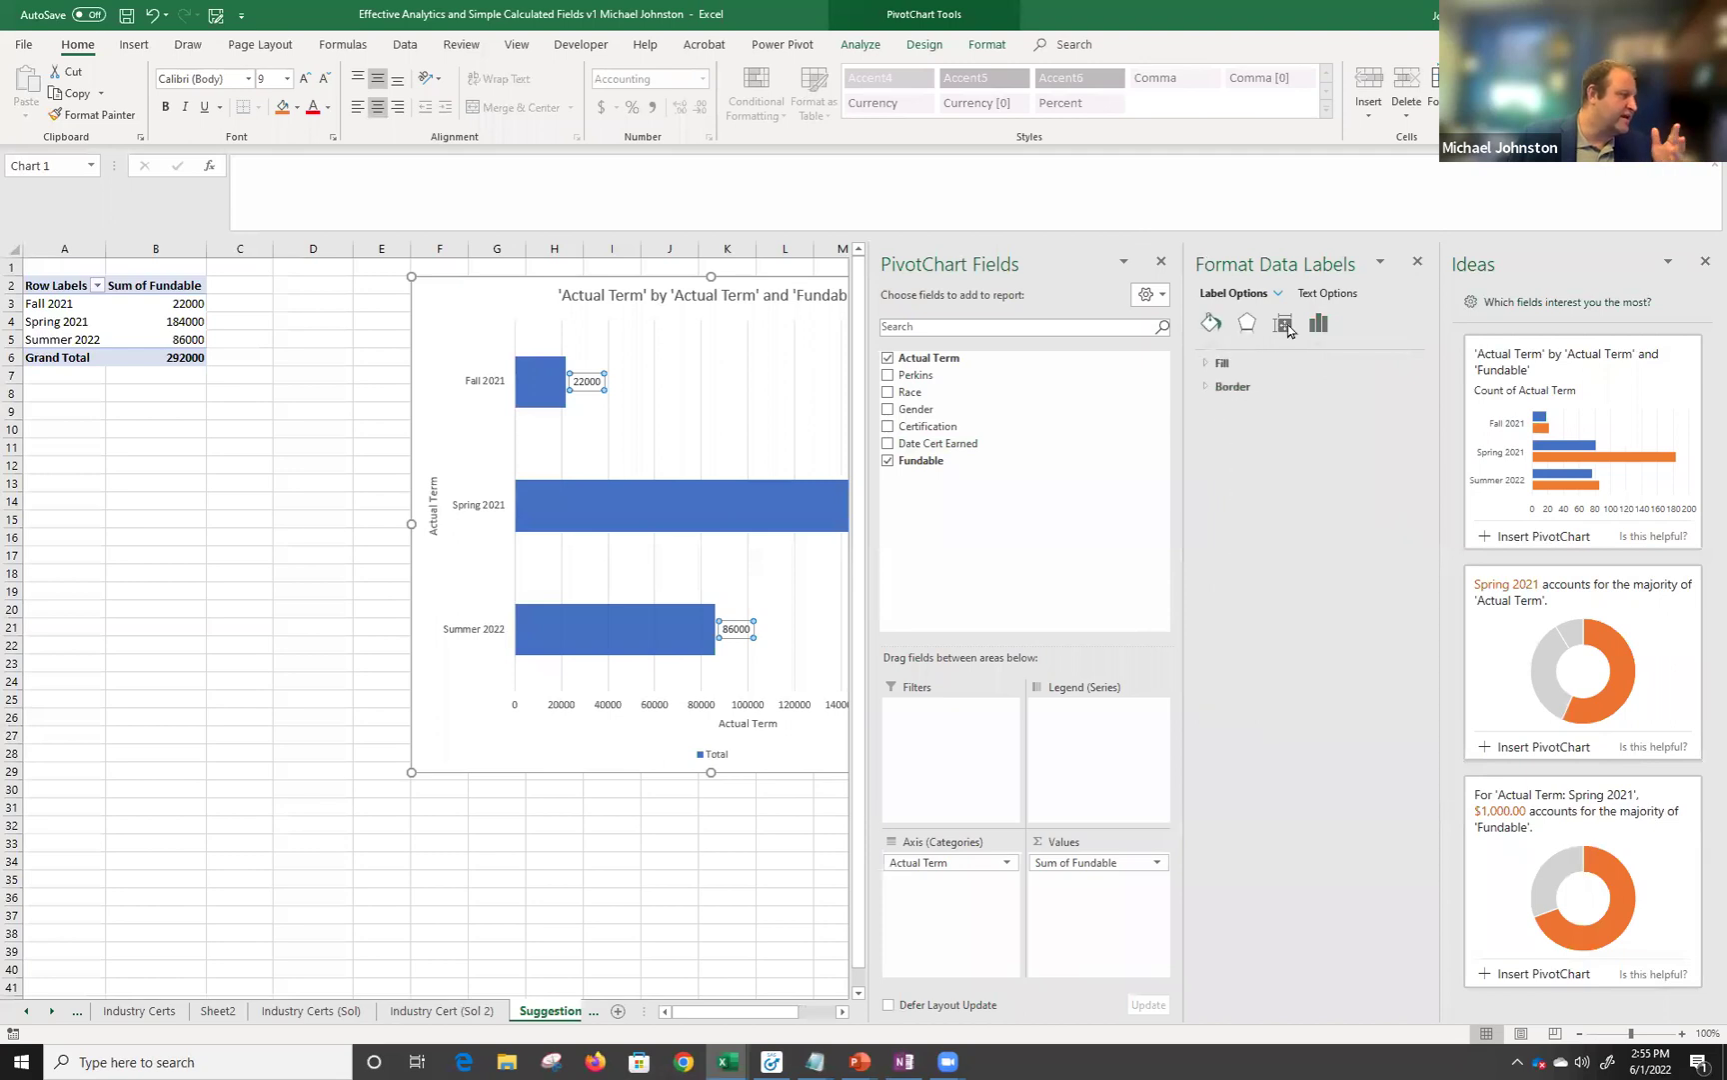
left_click(1417, 264)
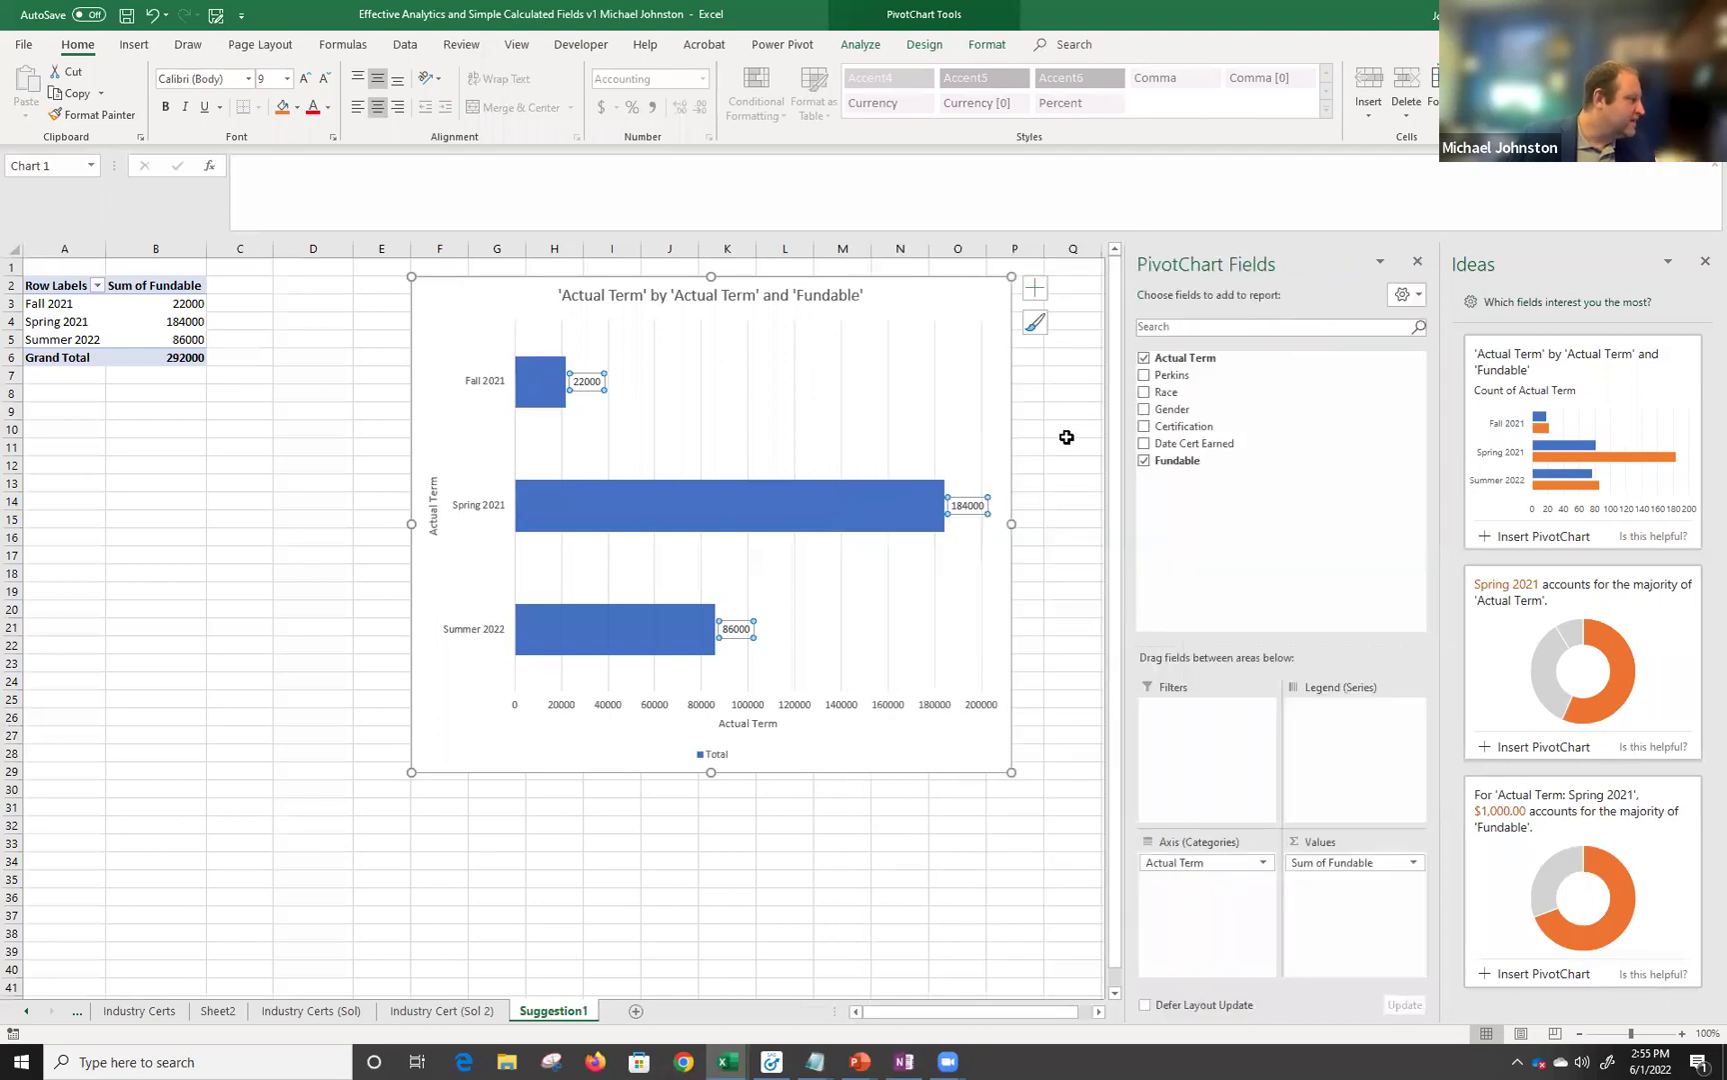
Try the Inside End position for the chart's data labels and settle on the Data Callout style.
left_click(1035, 288)
left_click(1174, 364)
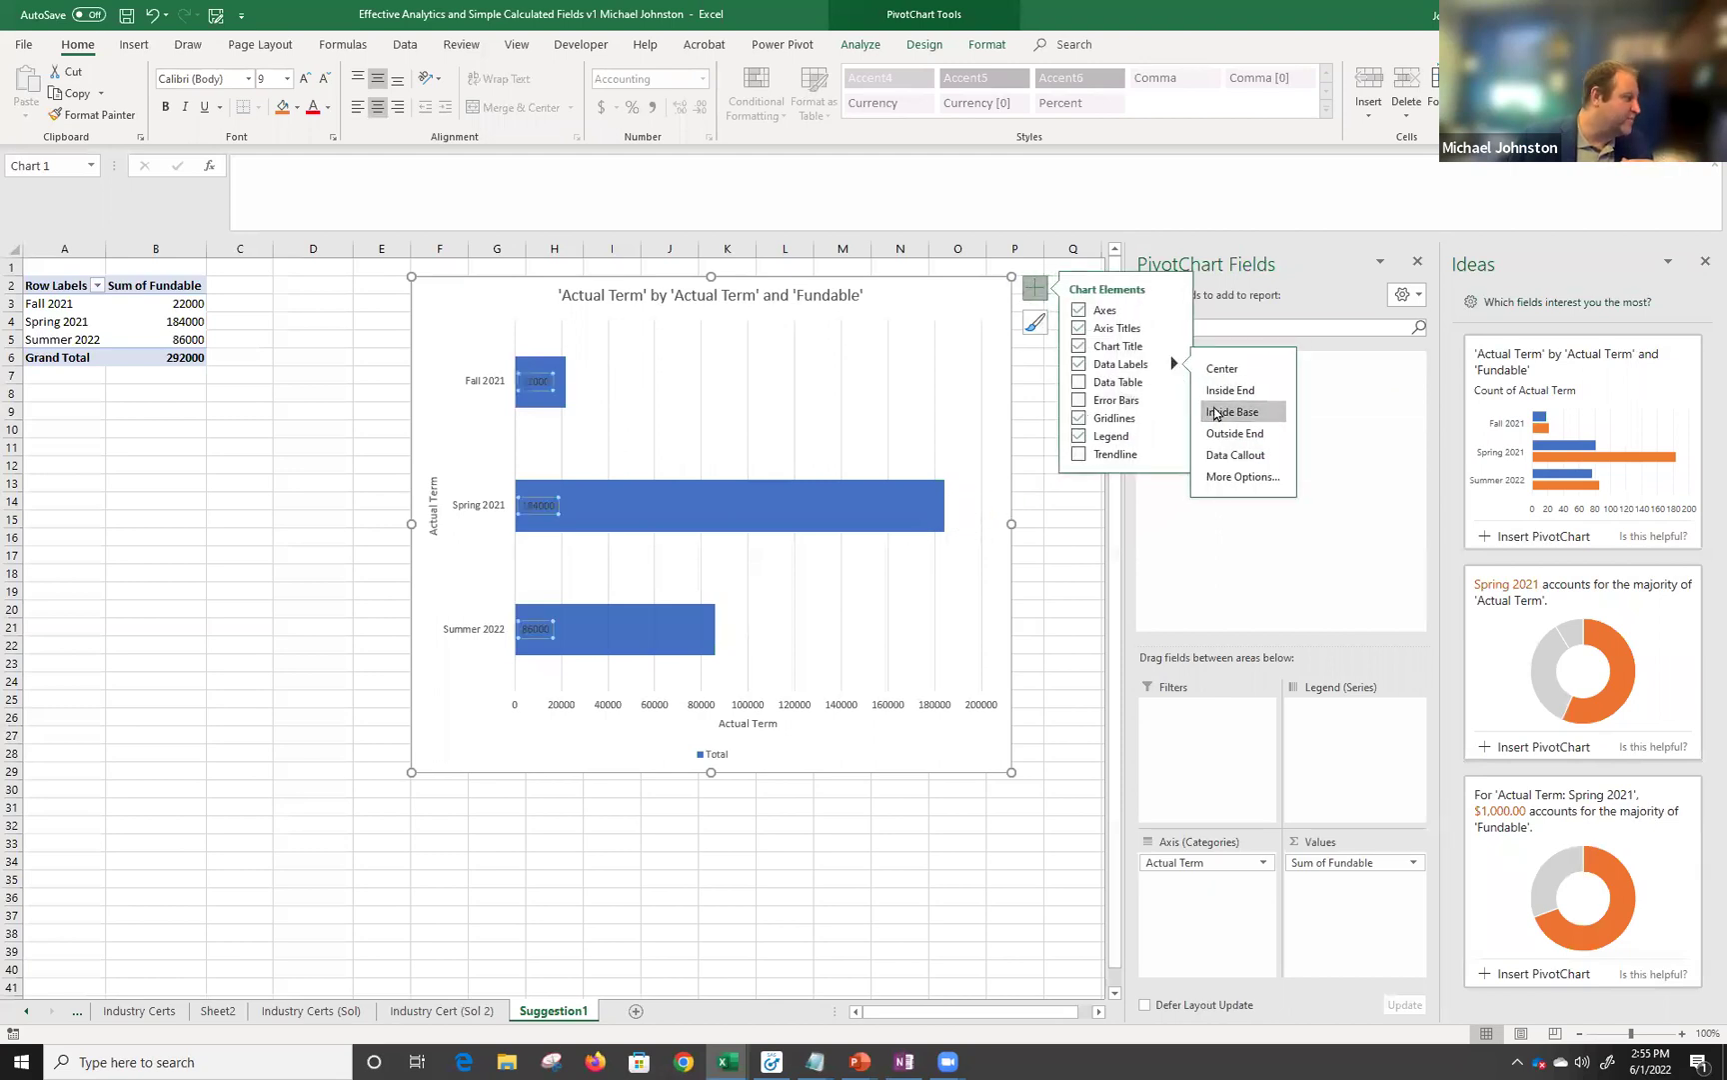
left_click(1232, 390)
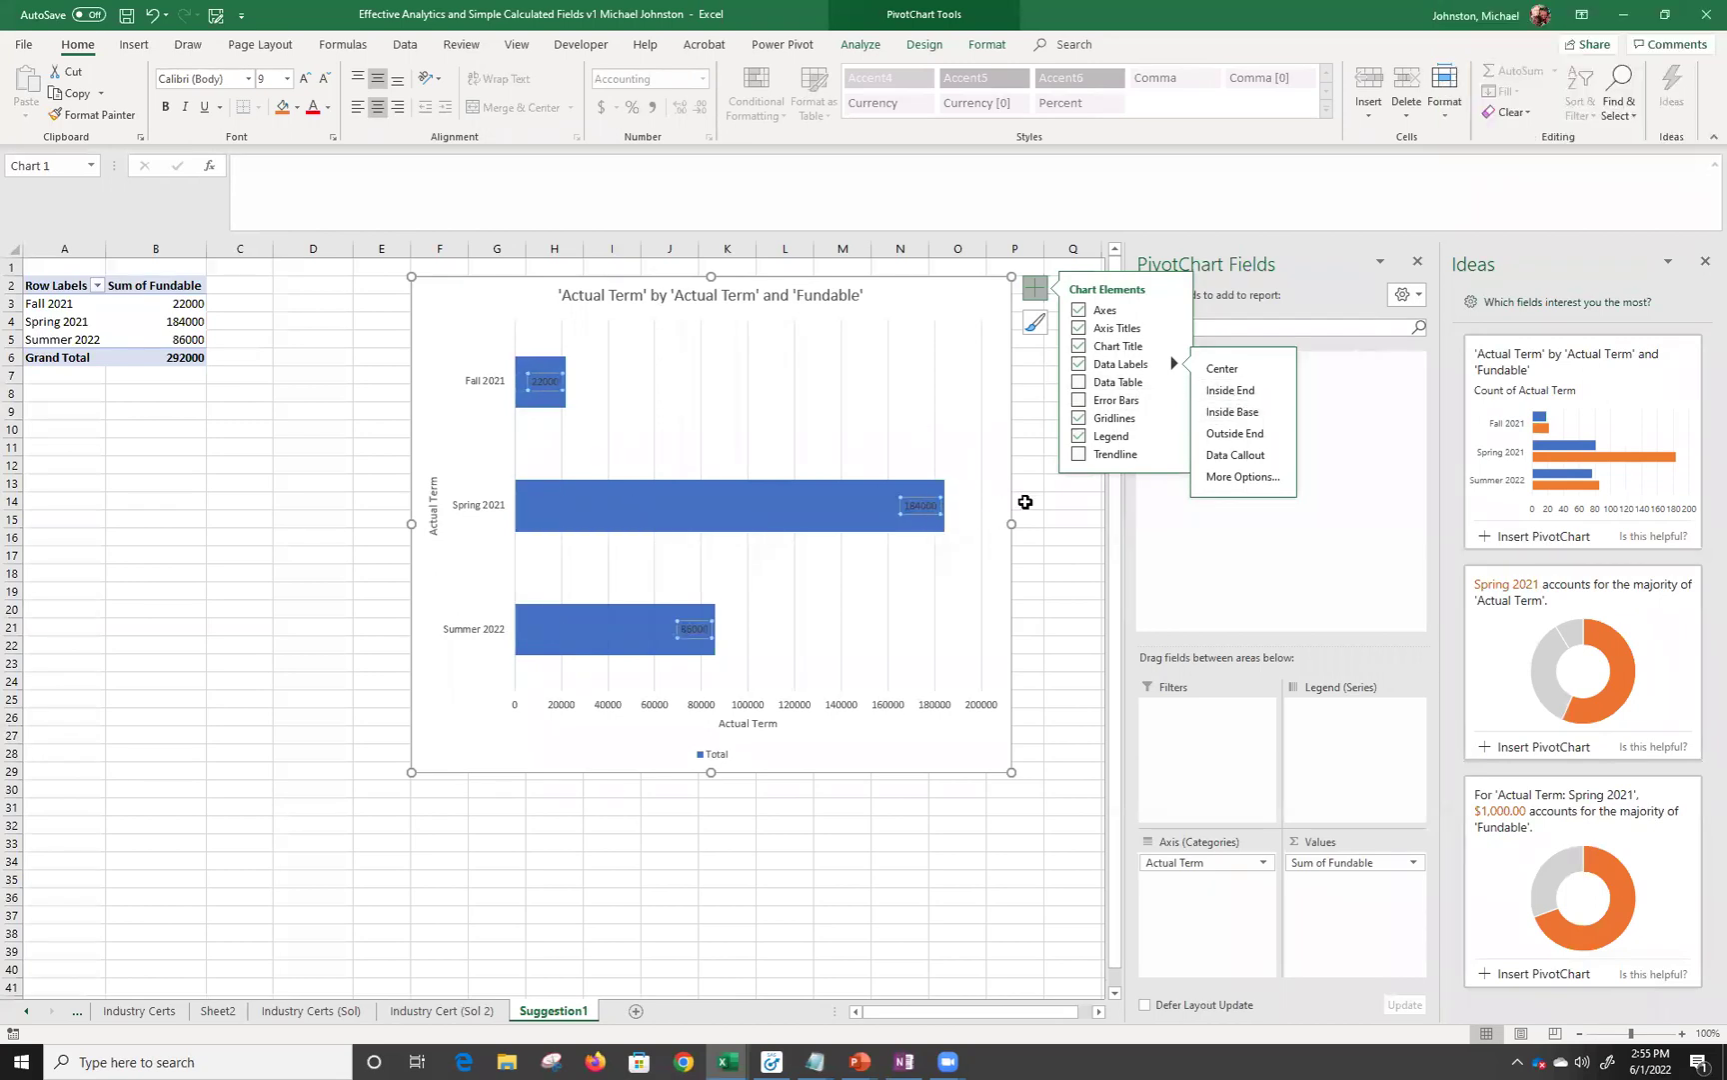
left_click(1236, 454)
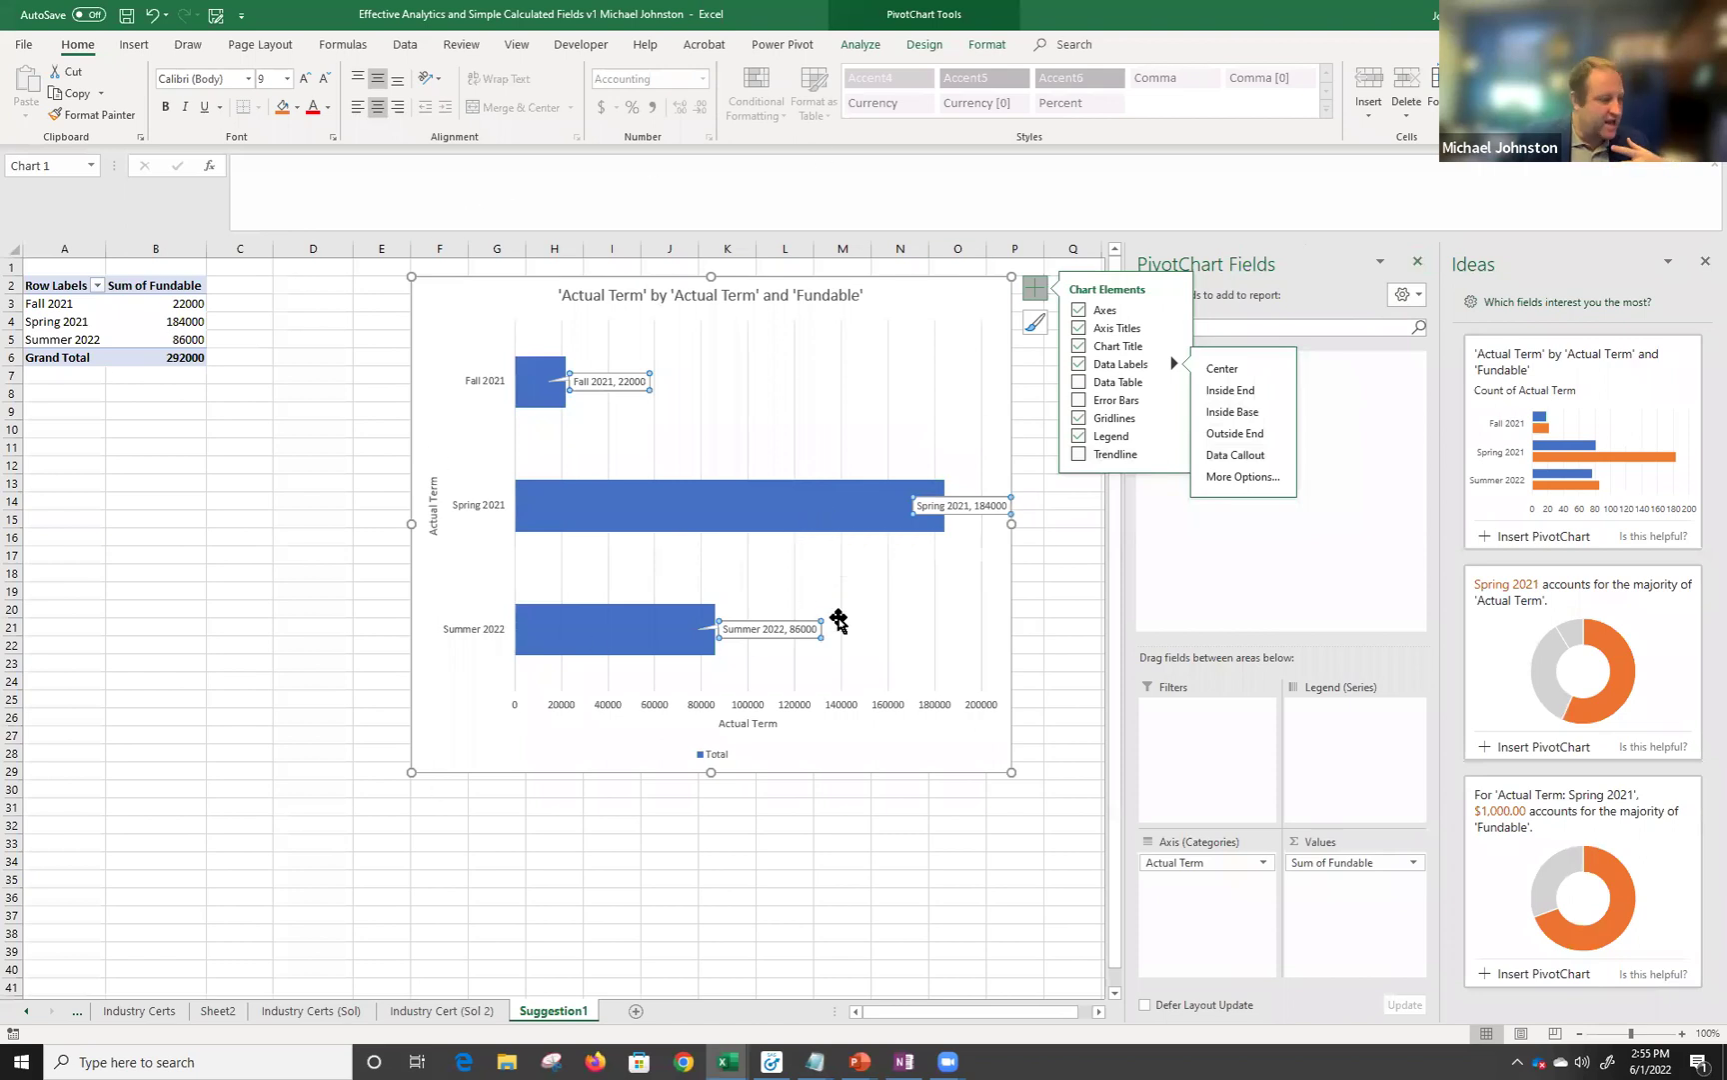
left_click(977, 822)
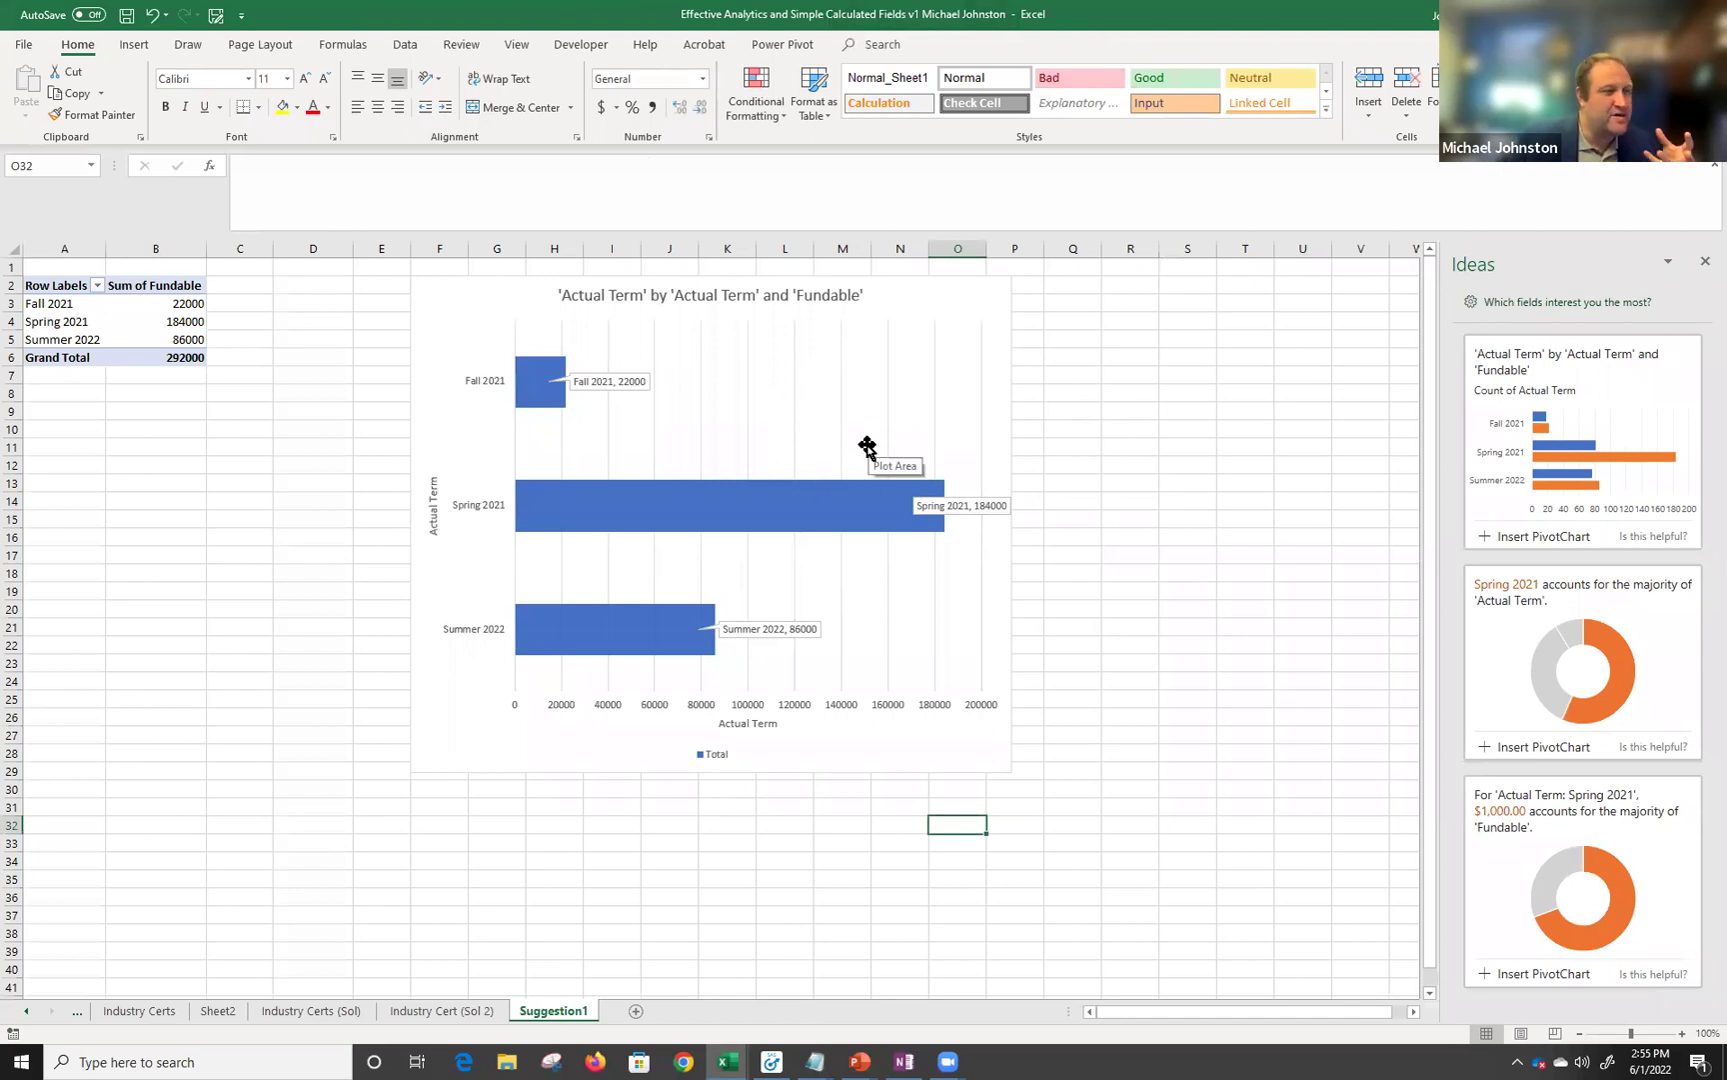
Break the PivotChart down by Gender, placing Gender above Actual Term on the category axis.
left_click(957, 318)
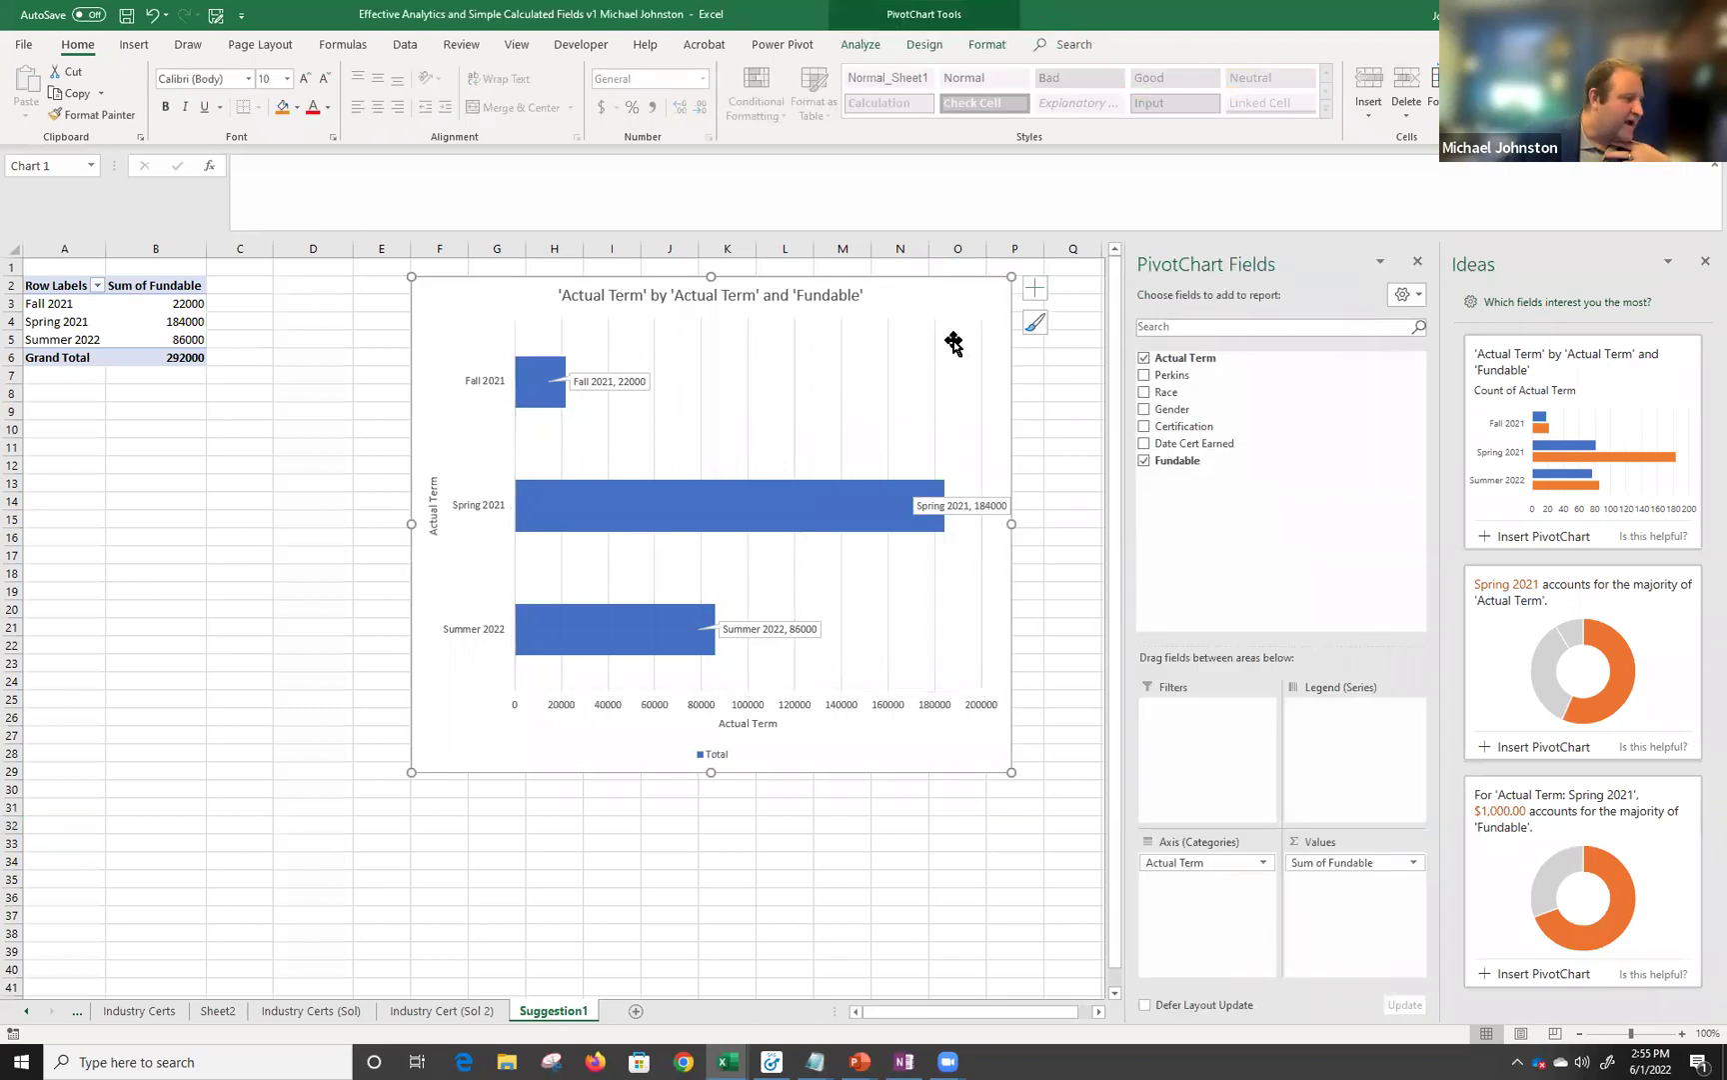
left_click_drag(1181, 405, 1309, 735)
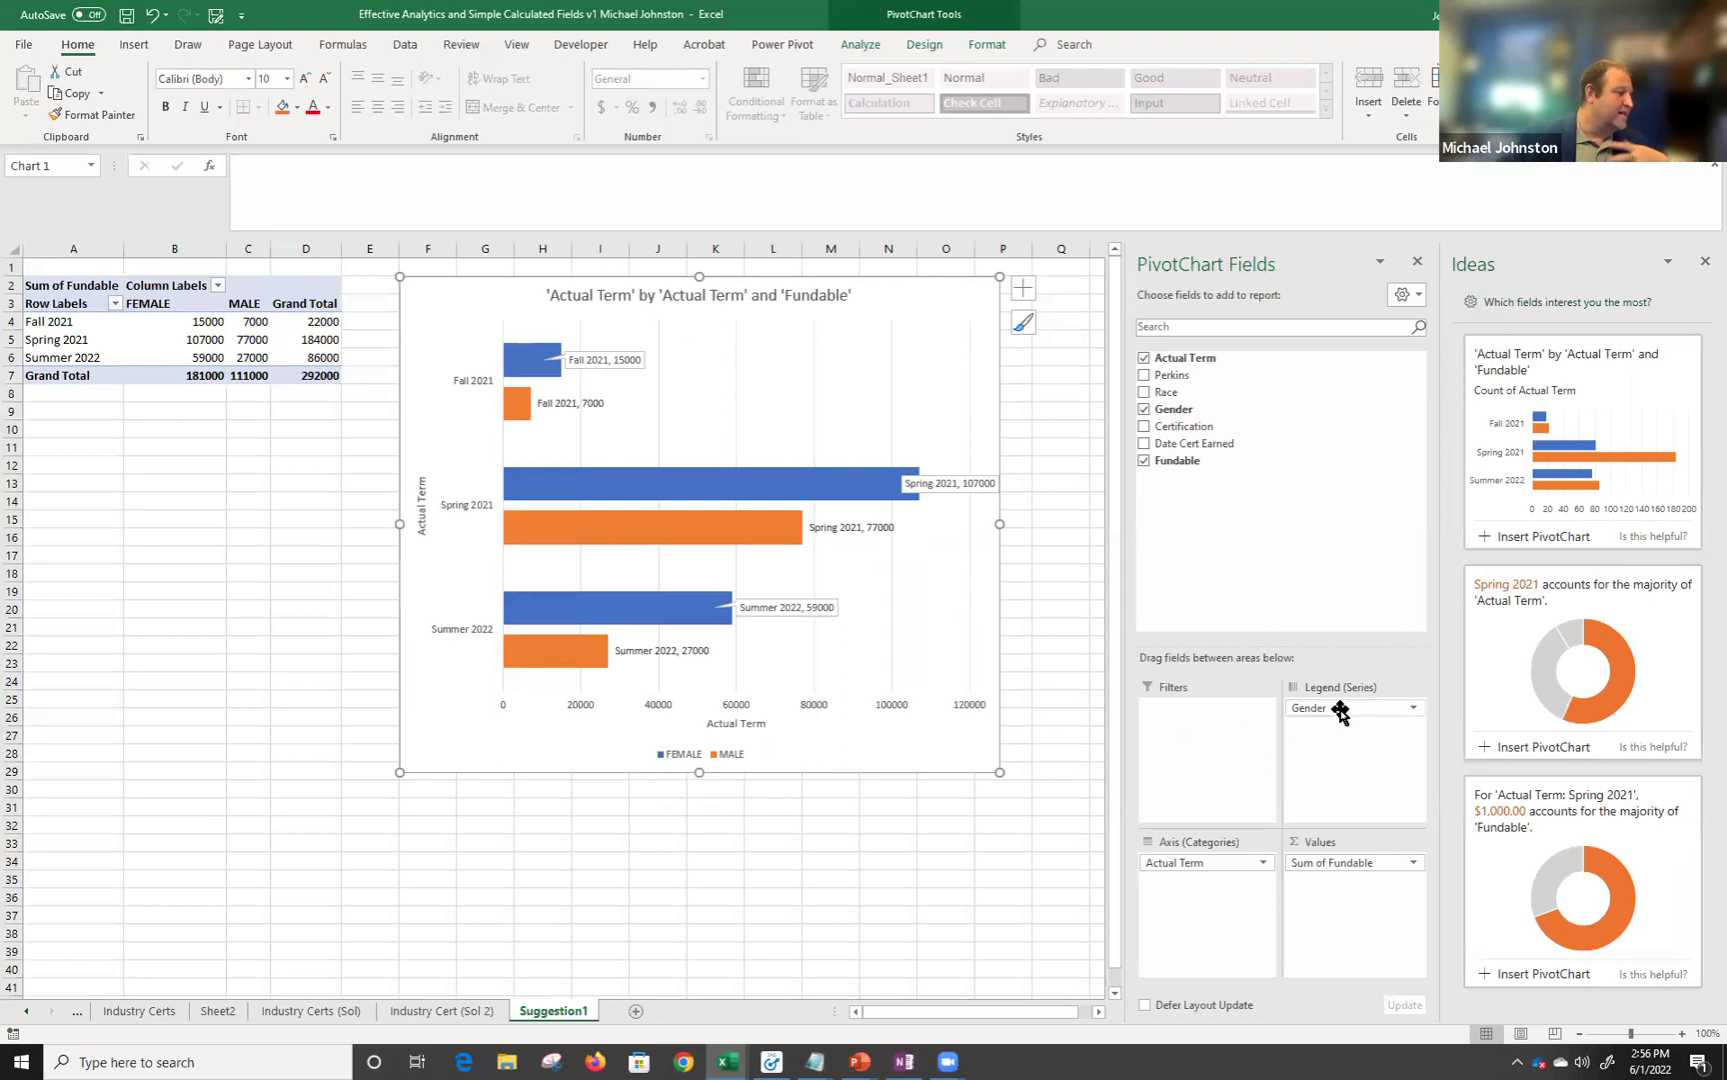
left_click_drag(1341, 710, 1185, 884)
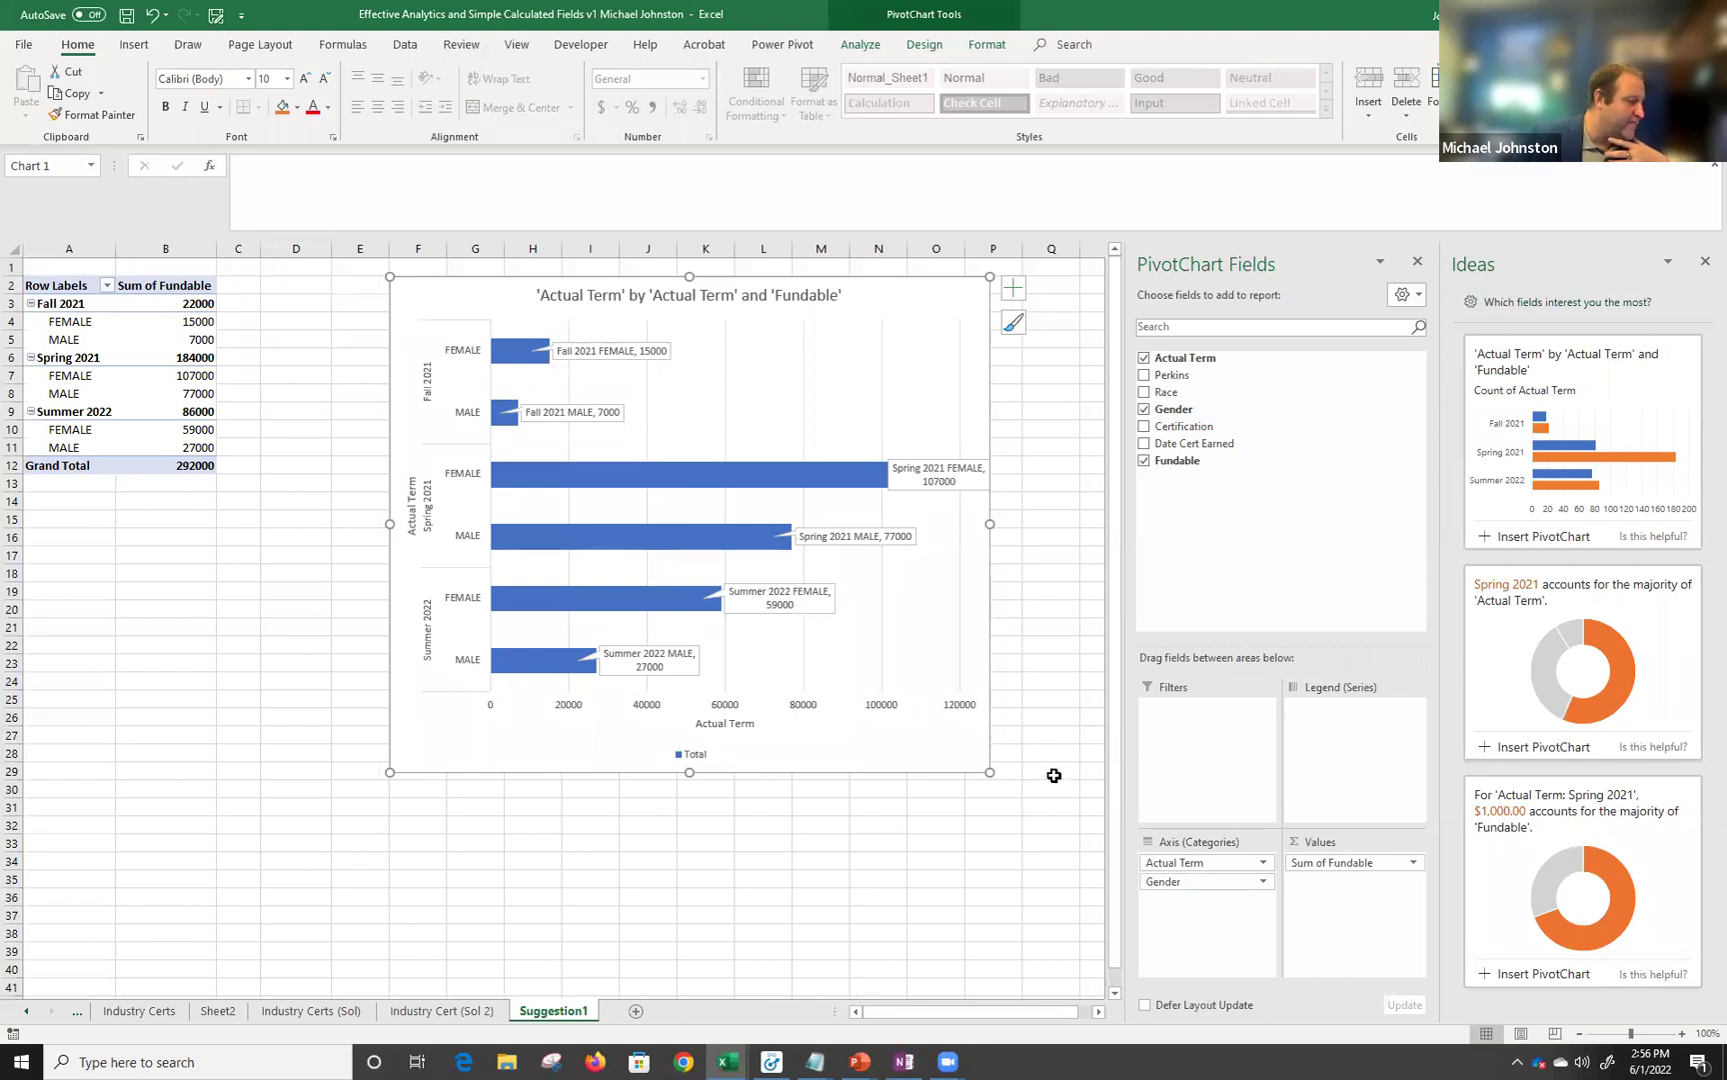
left_click_drag(1167, 883, 1162, 855)
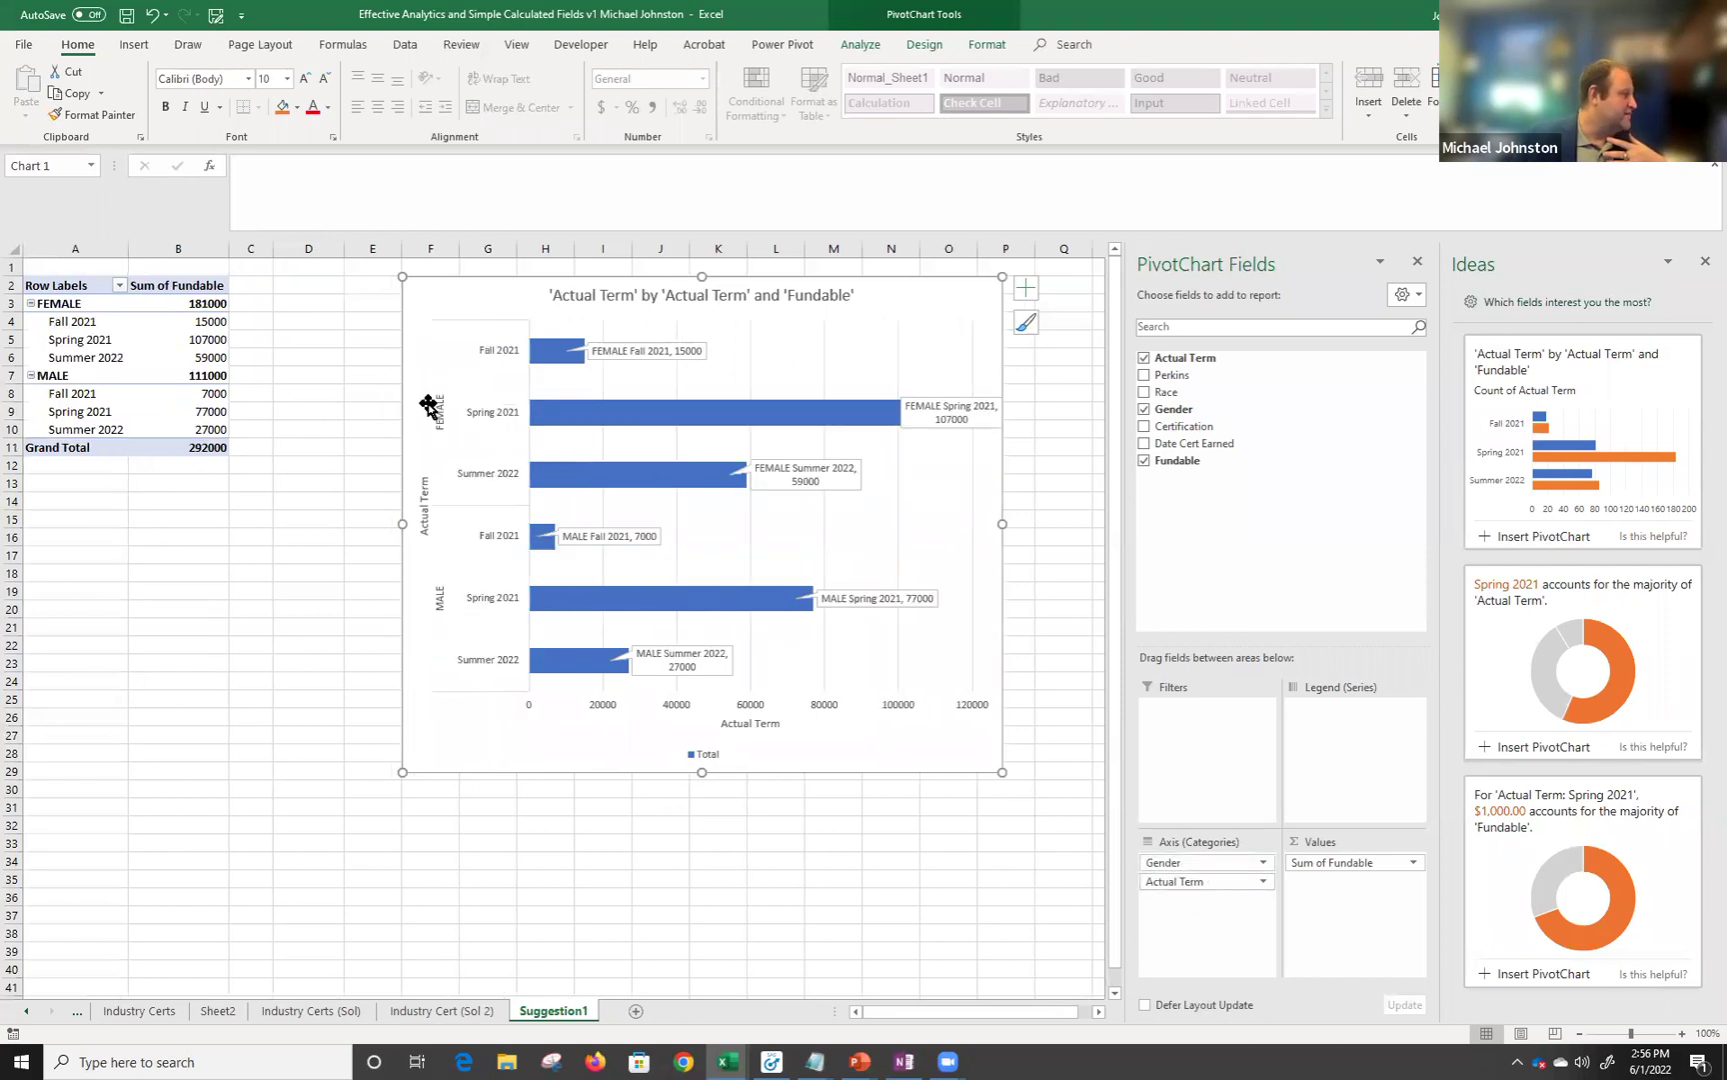